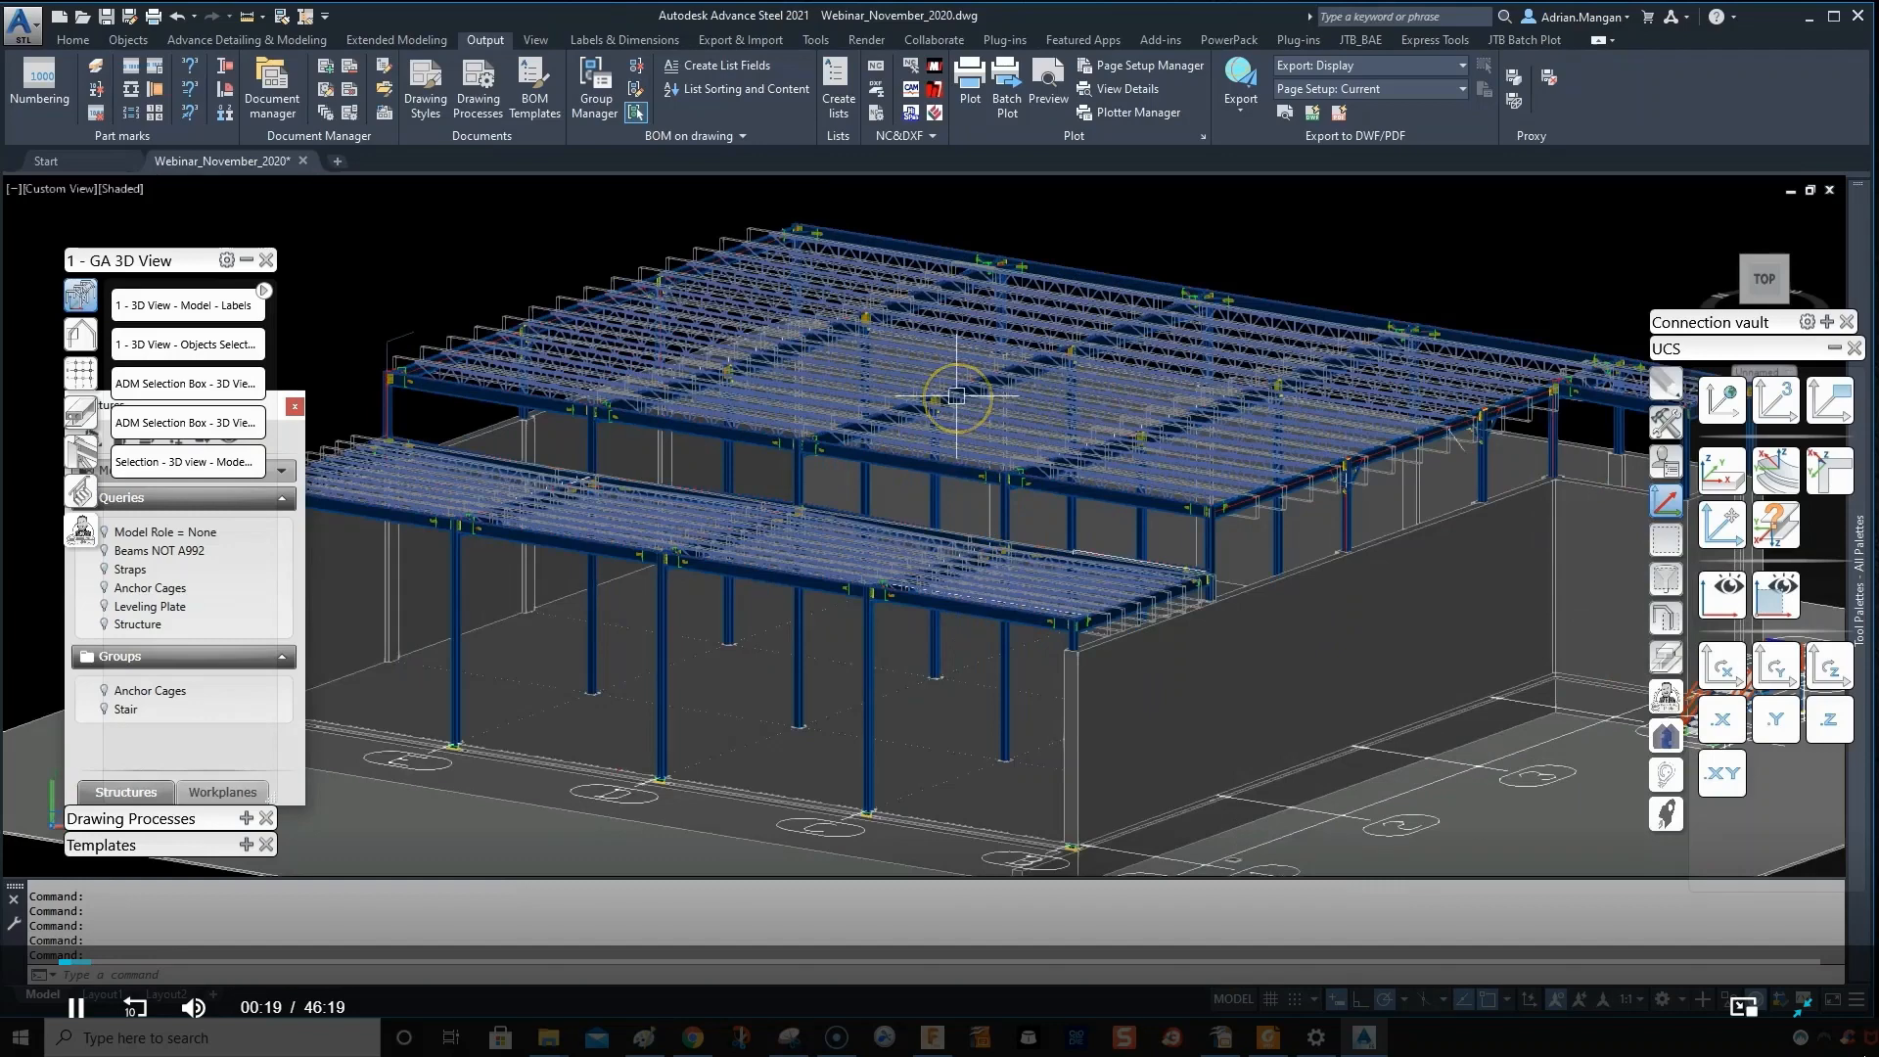
- Examine the steel building model as a whole and inspect its perimeter concrete walls
{"action": "scroll", "coordinate": [1018, 489], "scroll_direction": "down", "scroll_amount": 3}
{"action": "middle_click_drag", "start_coordinate": [1041, 512], "coordinate": [1032, 479]}
{"action": "scroll", "coordinate": [1003, 466], "scroll_direction": "up", "scroll_amount": 2}
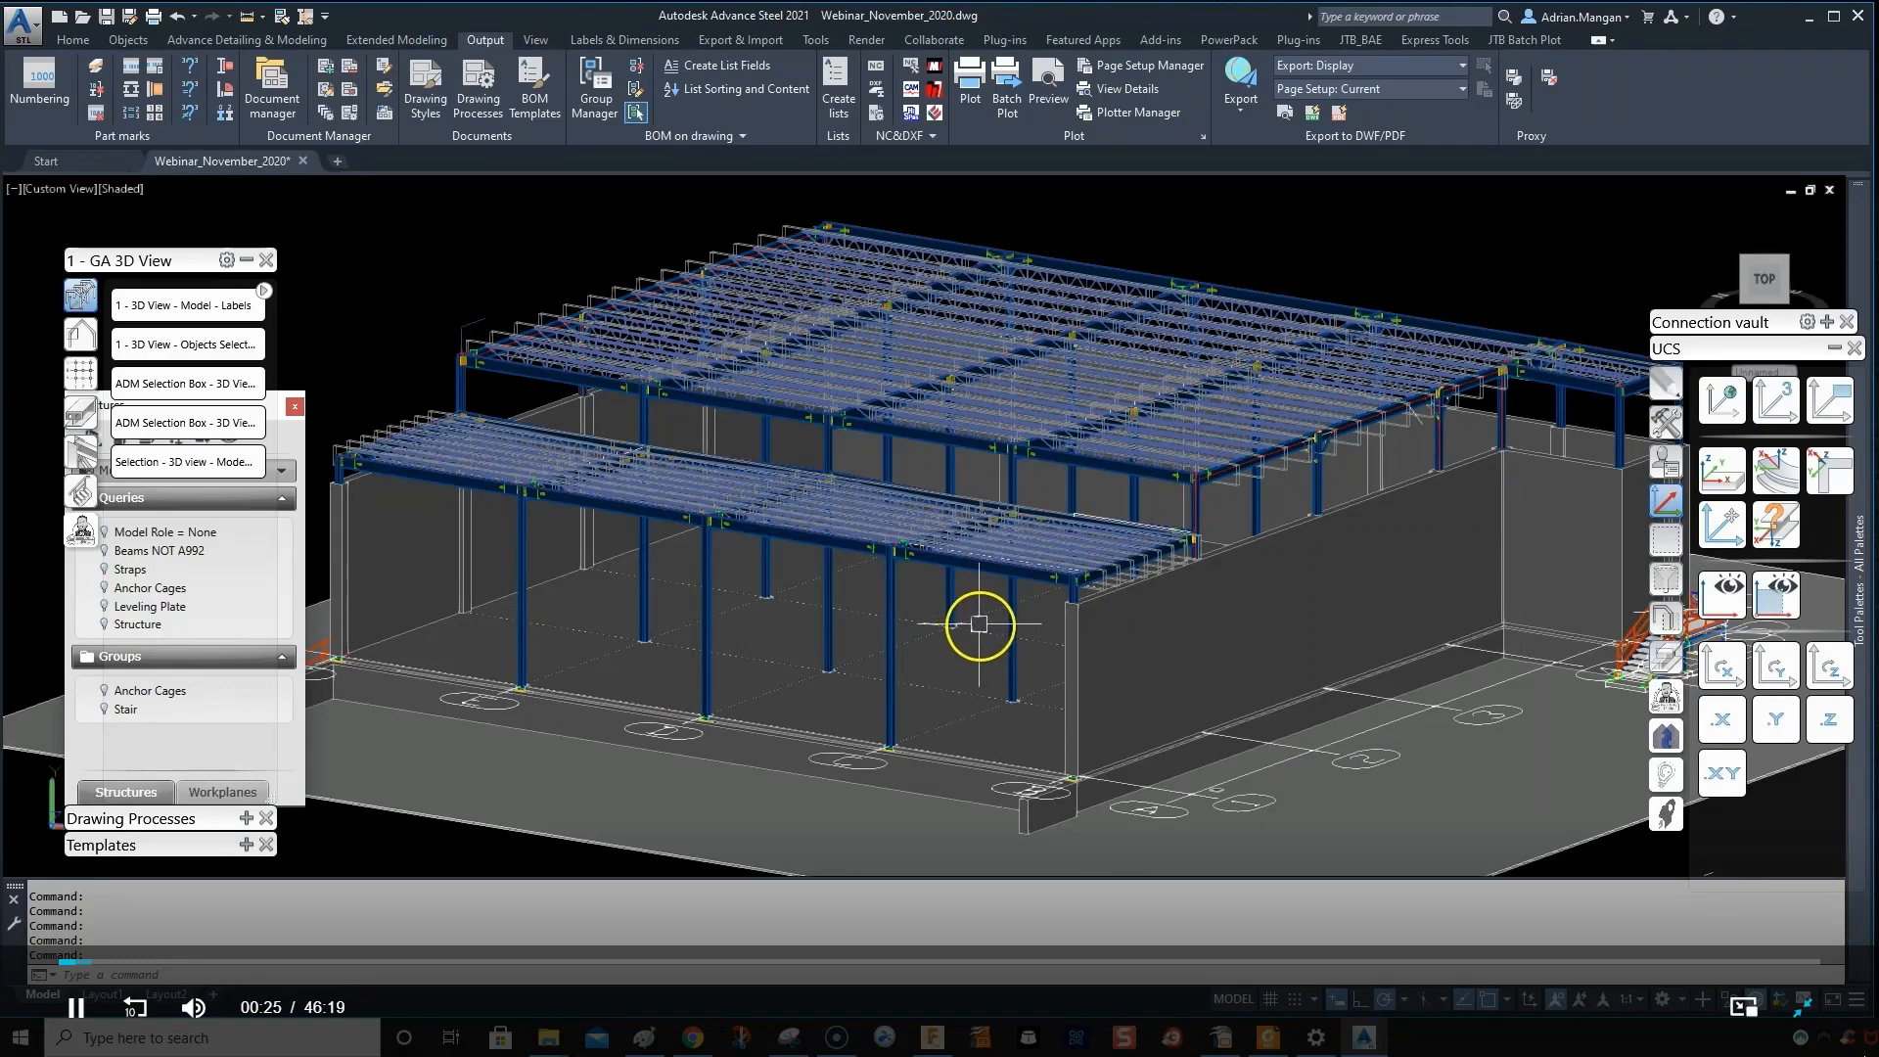
{"action": "middle_click_drag", "start_coordinate": [978, 624], "coordinate": [1039, 585]}
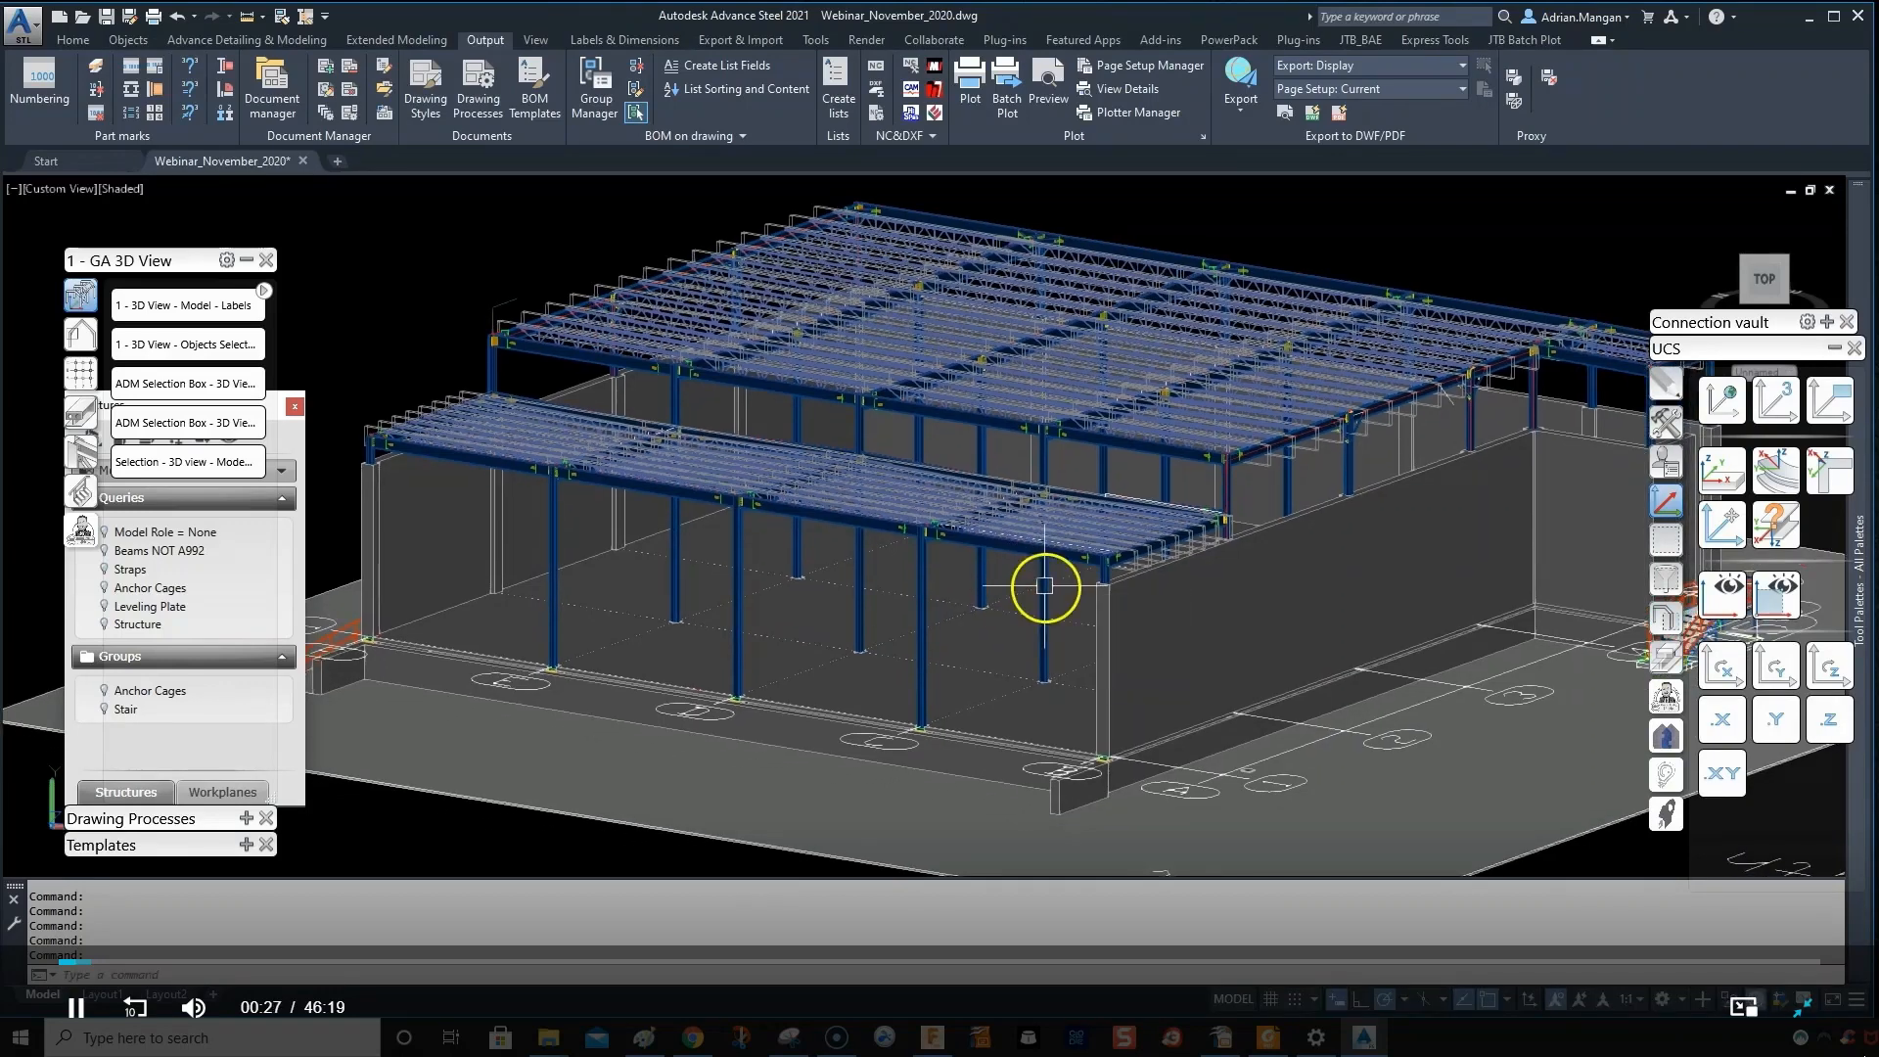
{"action": "scroll", "coordinate": [1044, 587], "scroll_direction": "down", "scroll_amount": 3}
{"action": "scroll", "coordinate": [1046, 595], "scroll_direction": "up", "scroll_amount": 2}
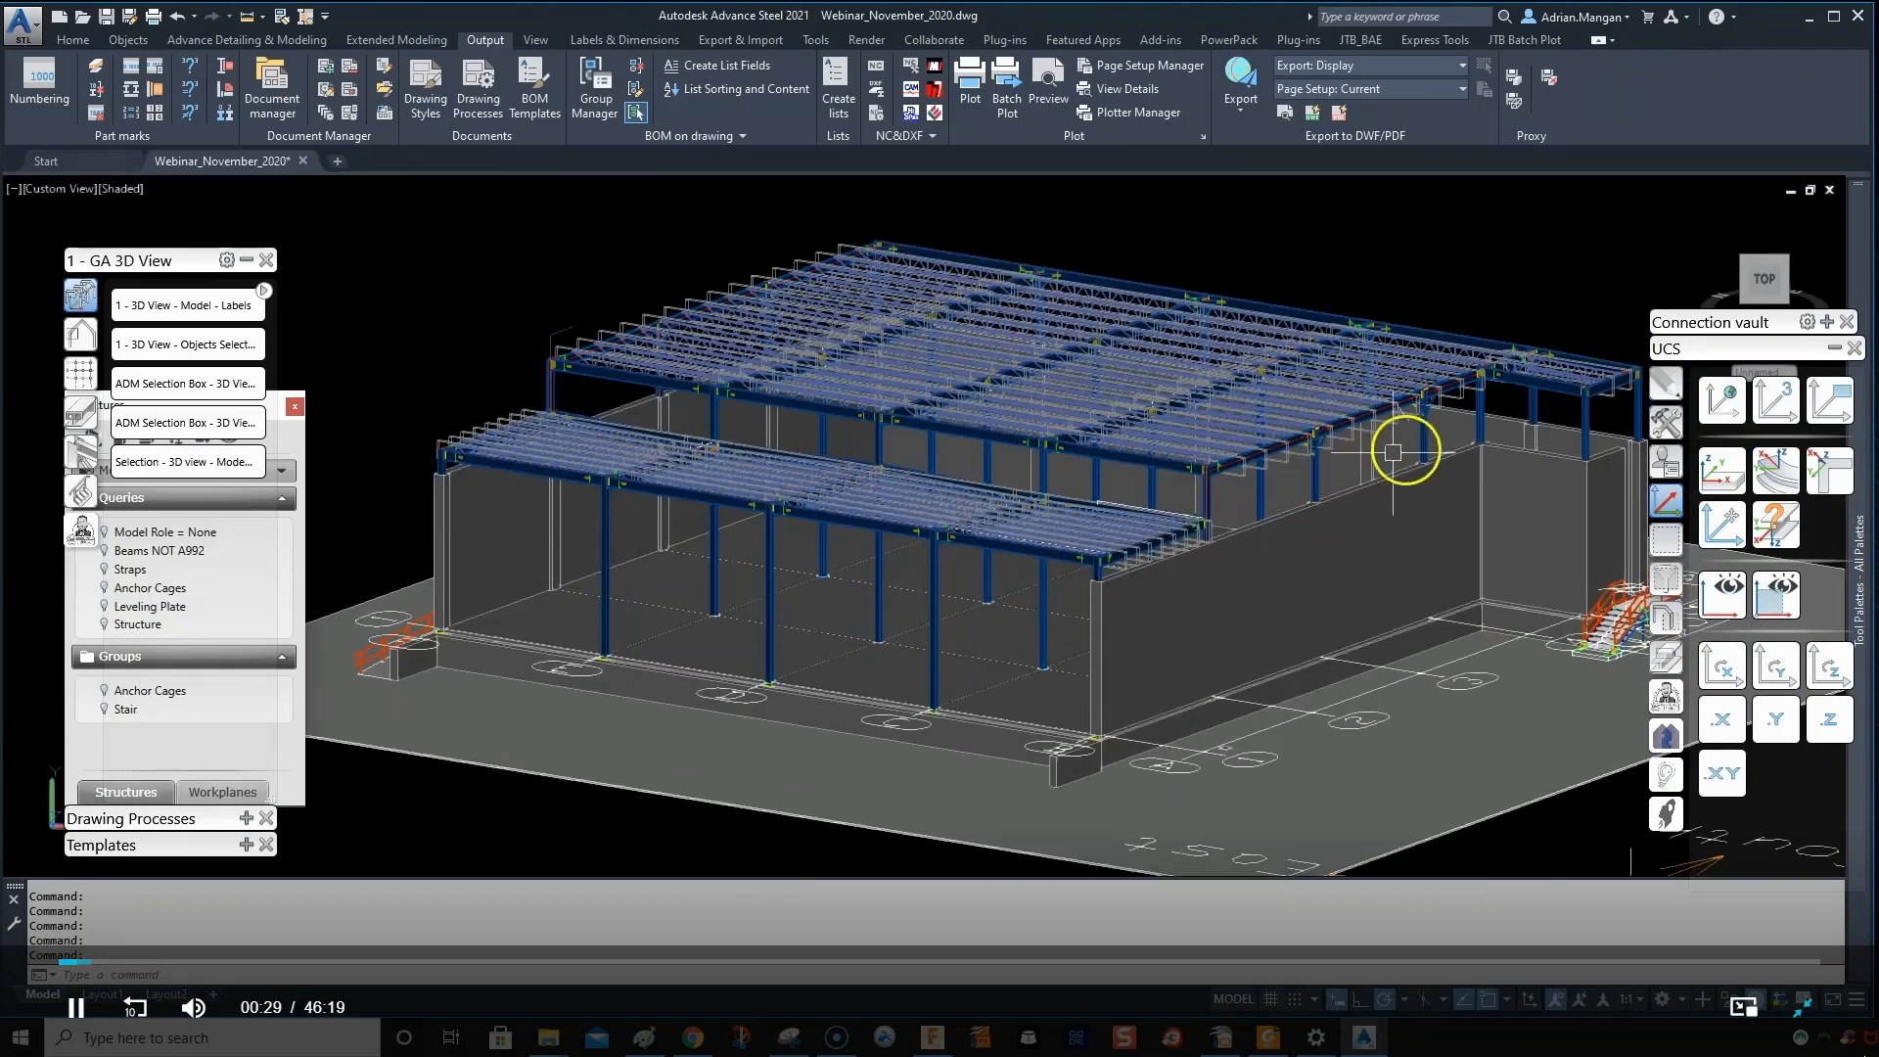
{"action": "left_click", "coordinate": [1449, 423]}
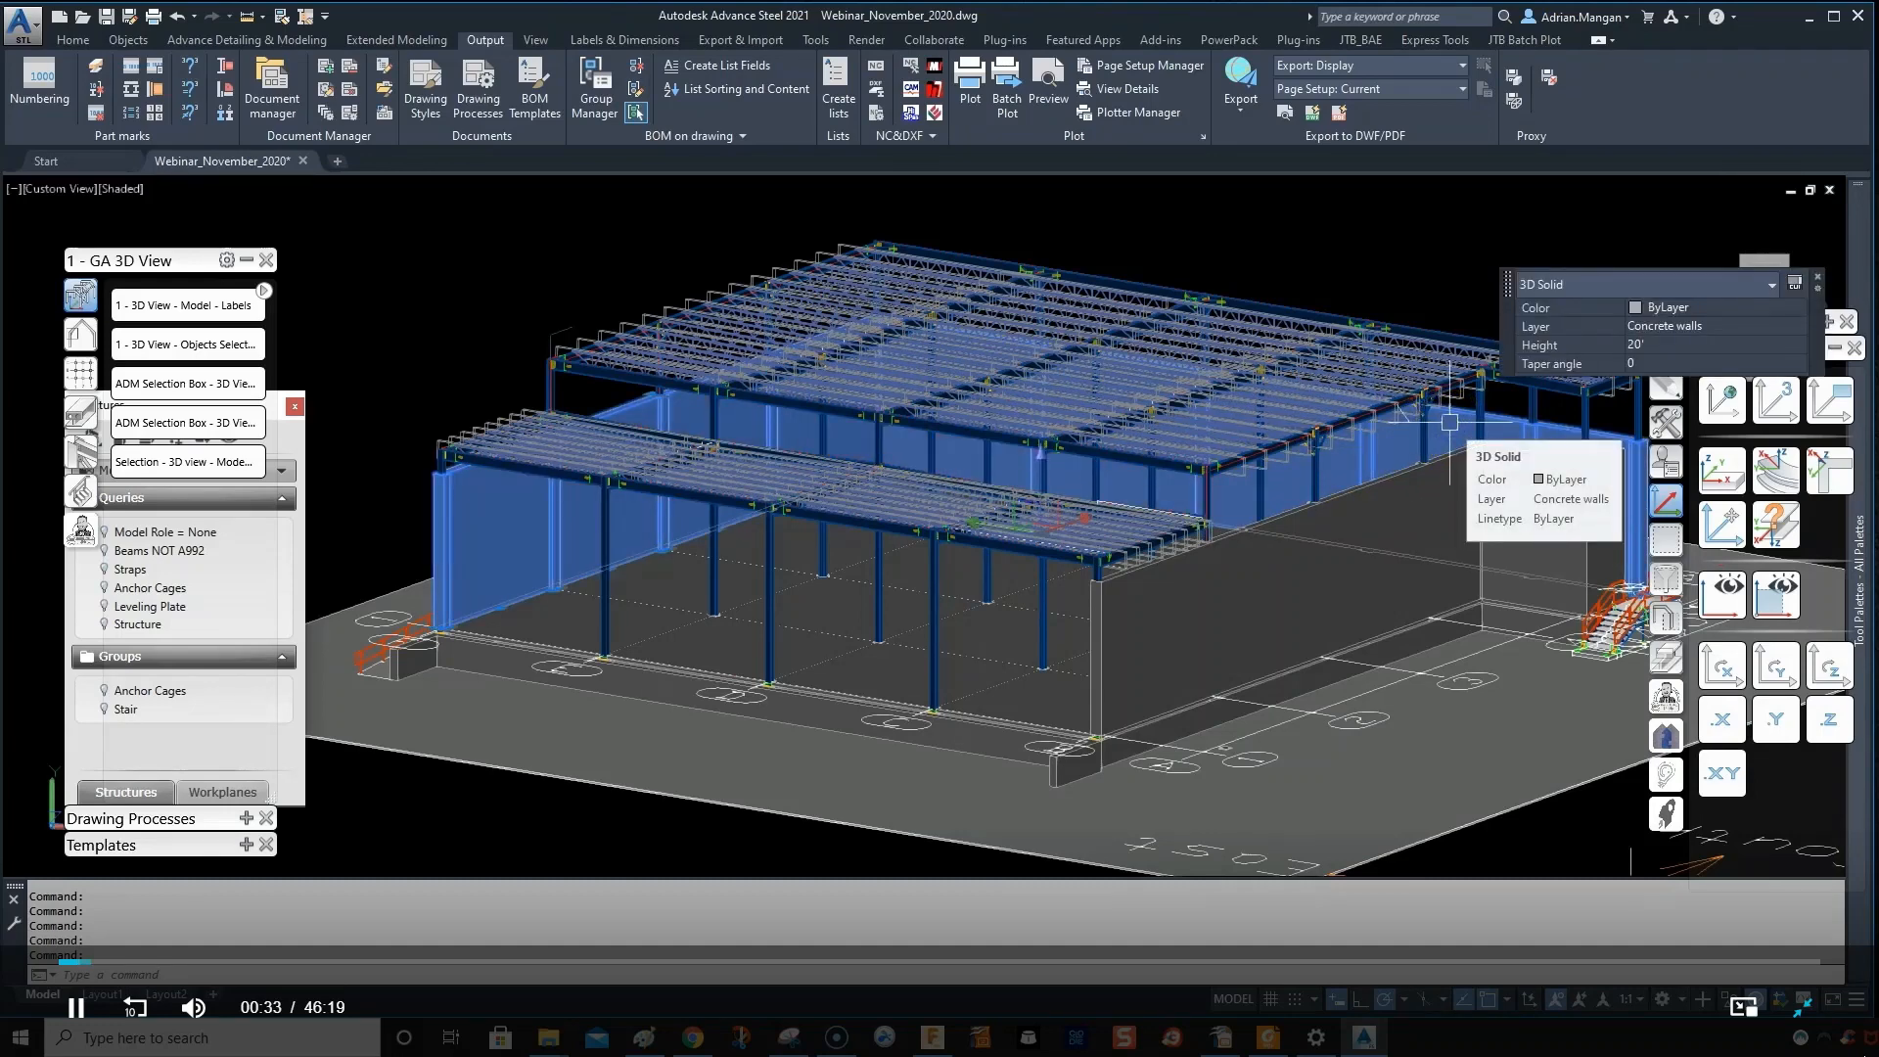
{"action": "key", "text": "Escape"}
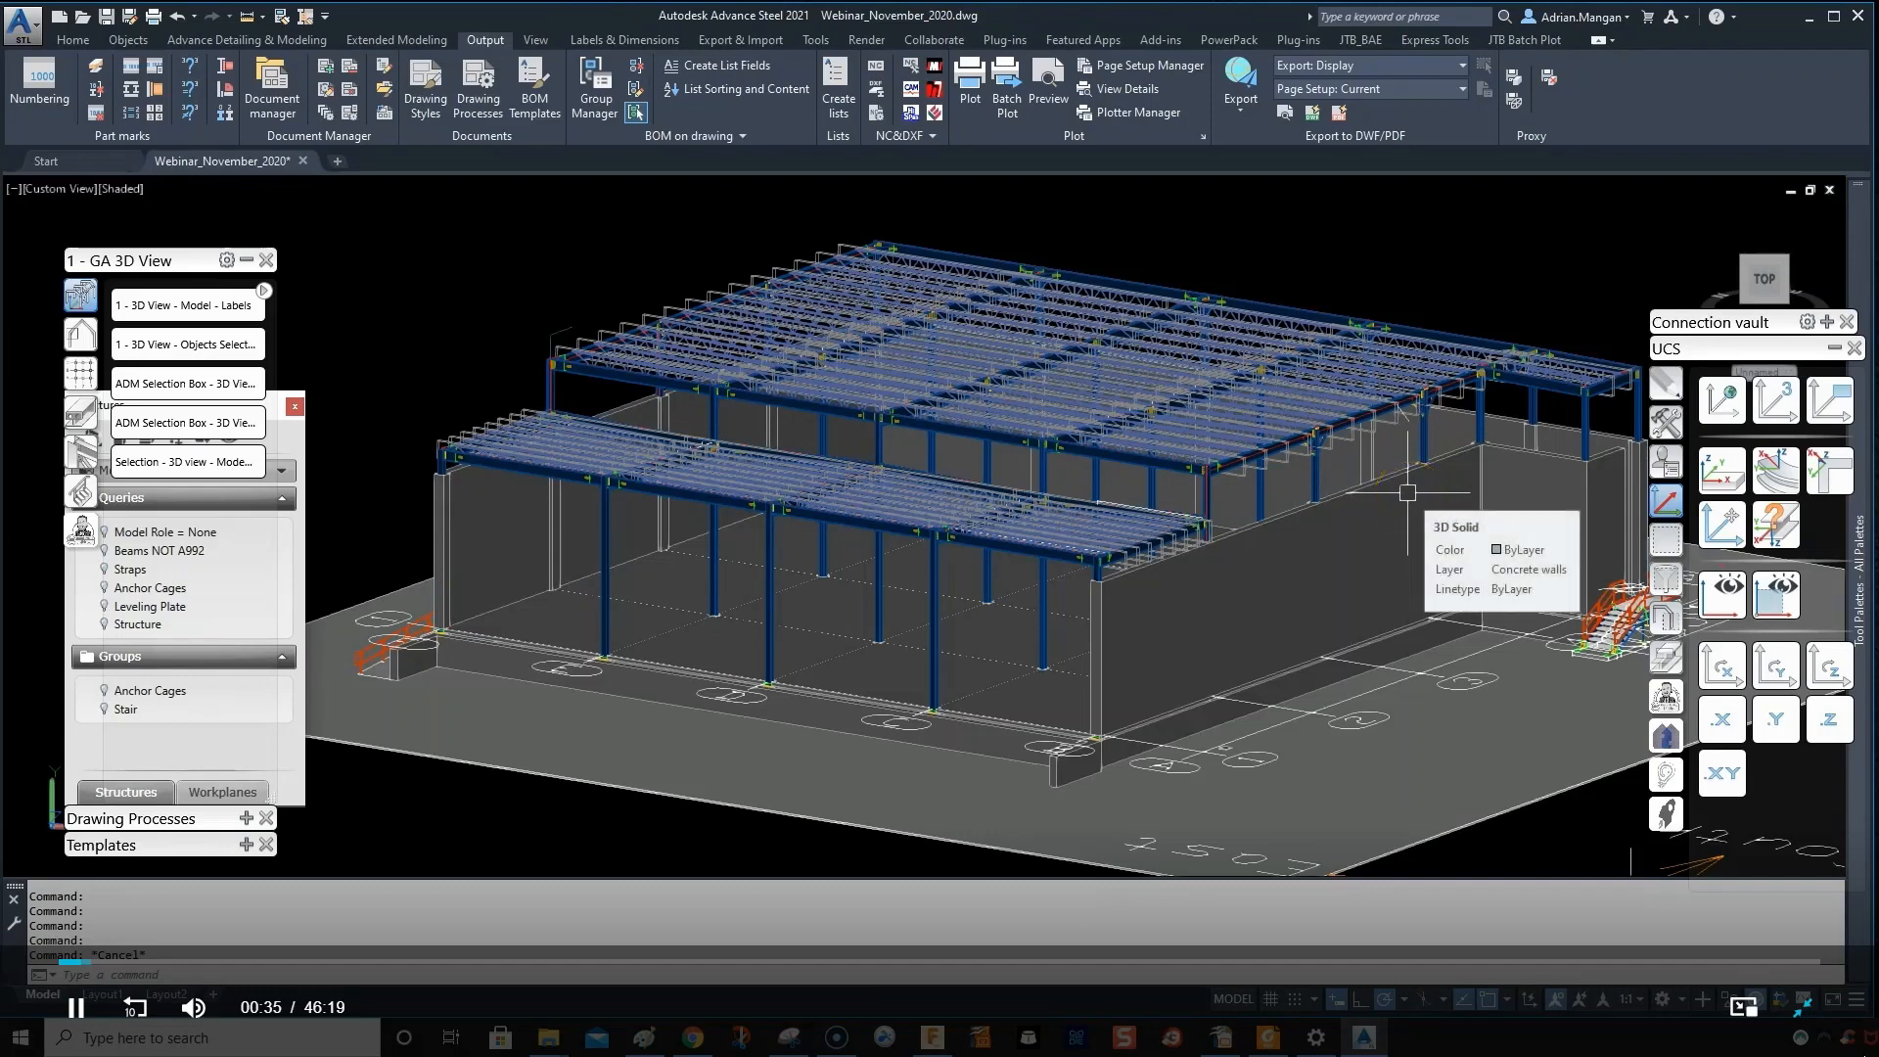
{"action": "left_click", "coordinate": [1407, 493]}
{"action": "key", "text": "Escape"}
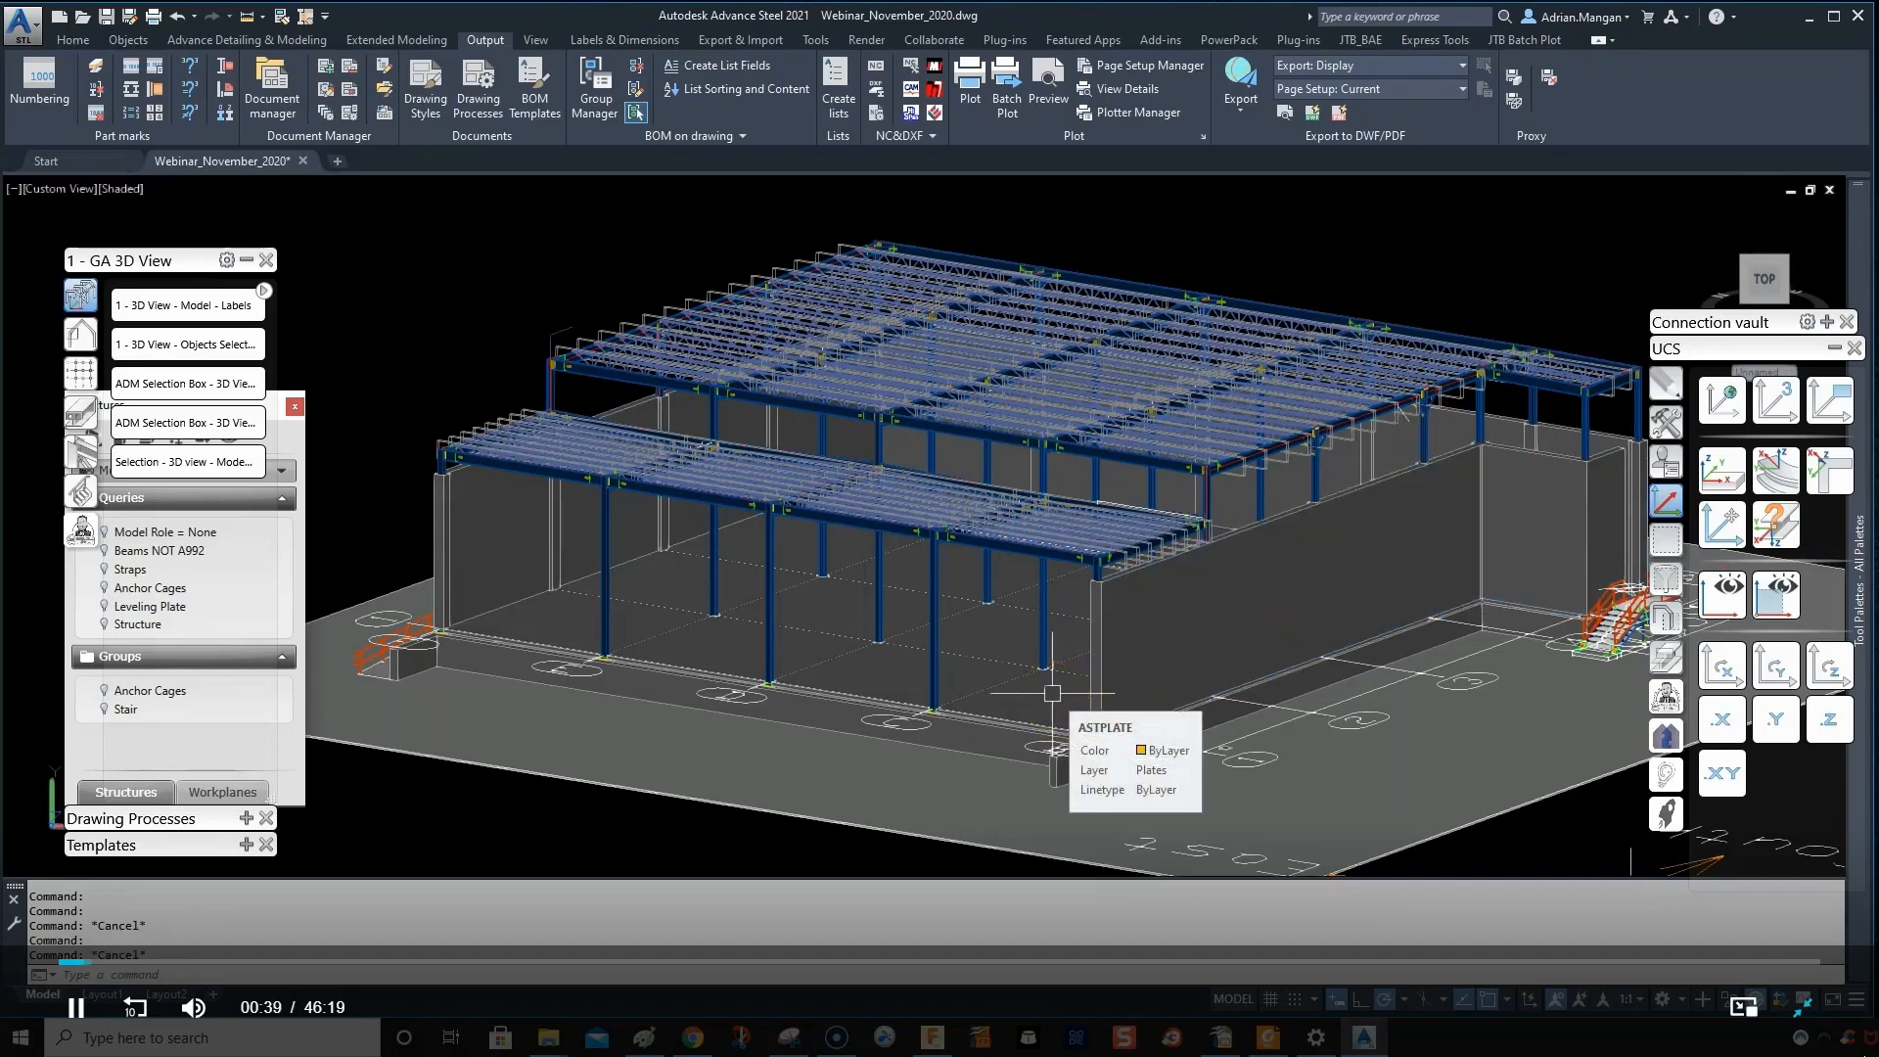
- Inspect the concrete footings along the wall bases and the large ground slab under the building
{"action": "left_click", "coordinate": [1052, 692]}
{"action": "key", "text": "Escape"}
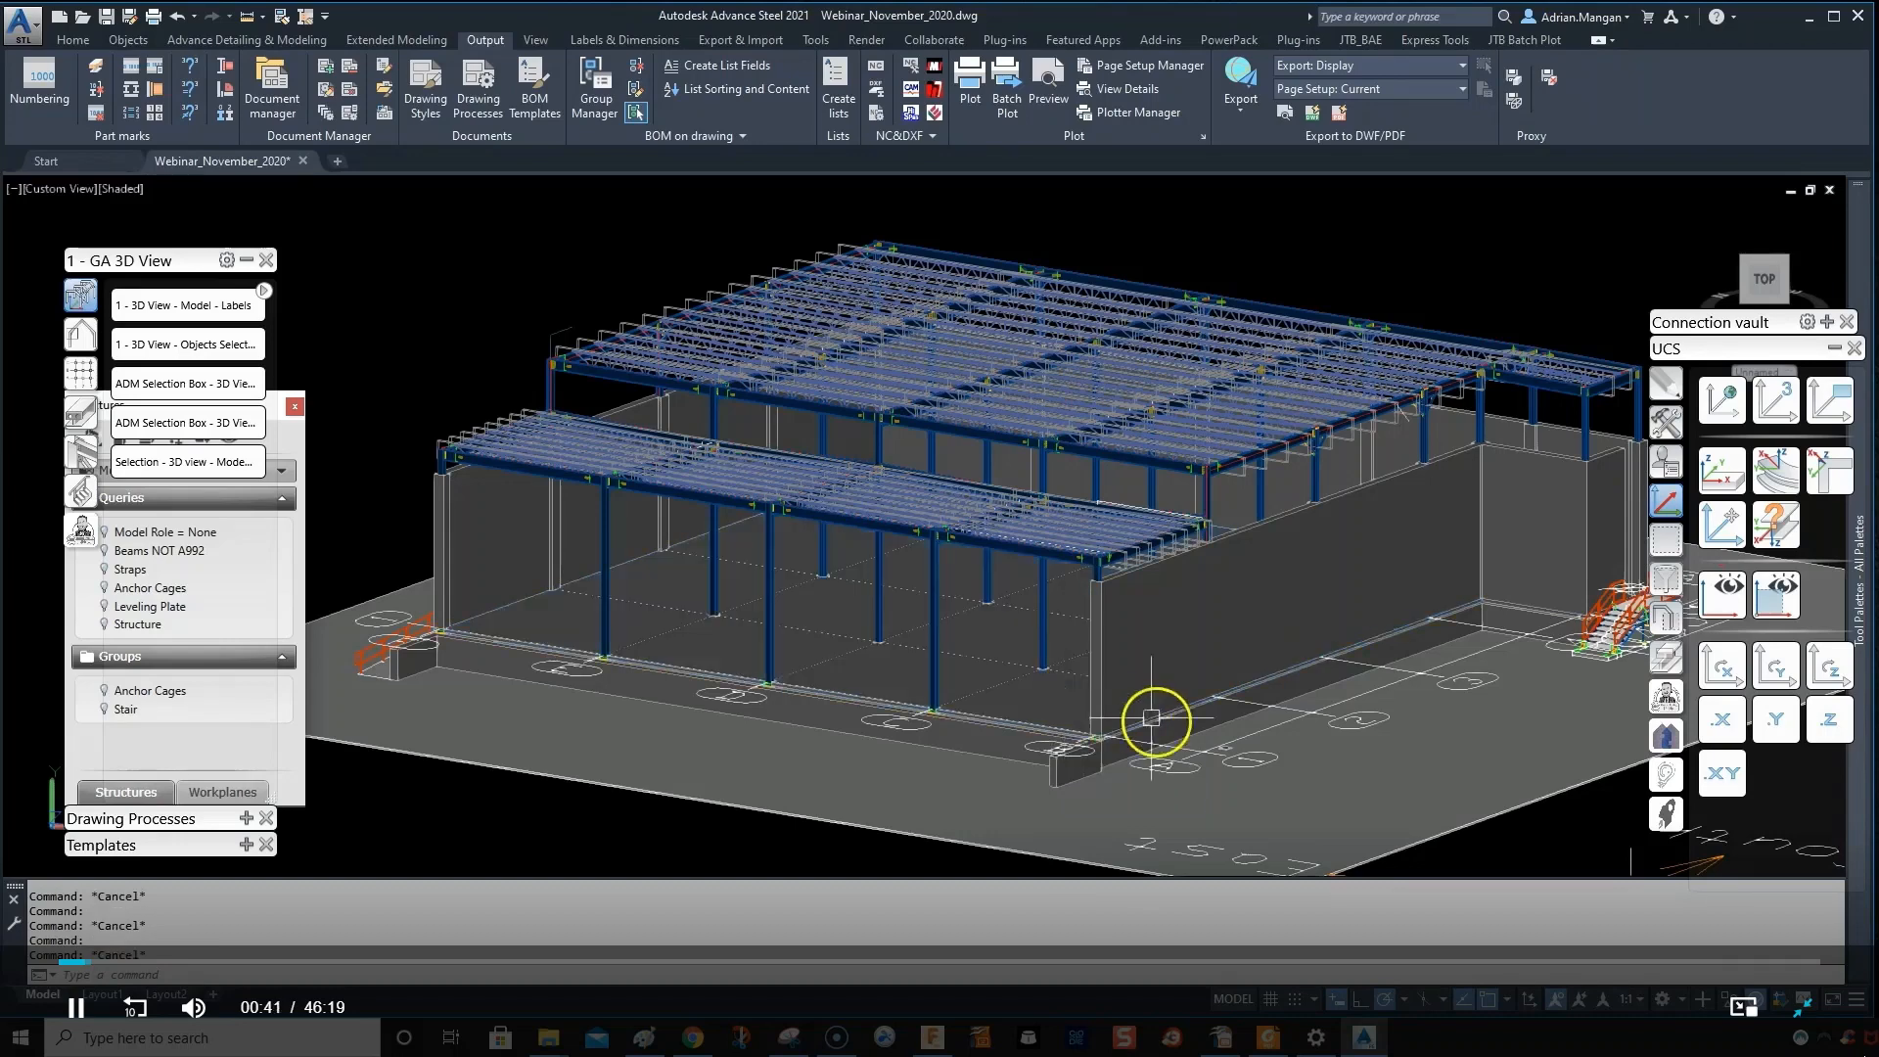
{"action": "left_click", "coordinate": [1186, 731]}
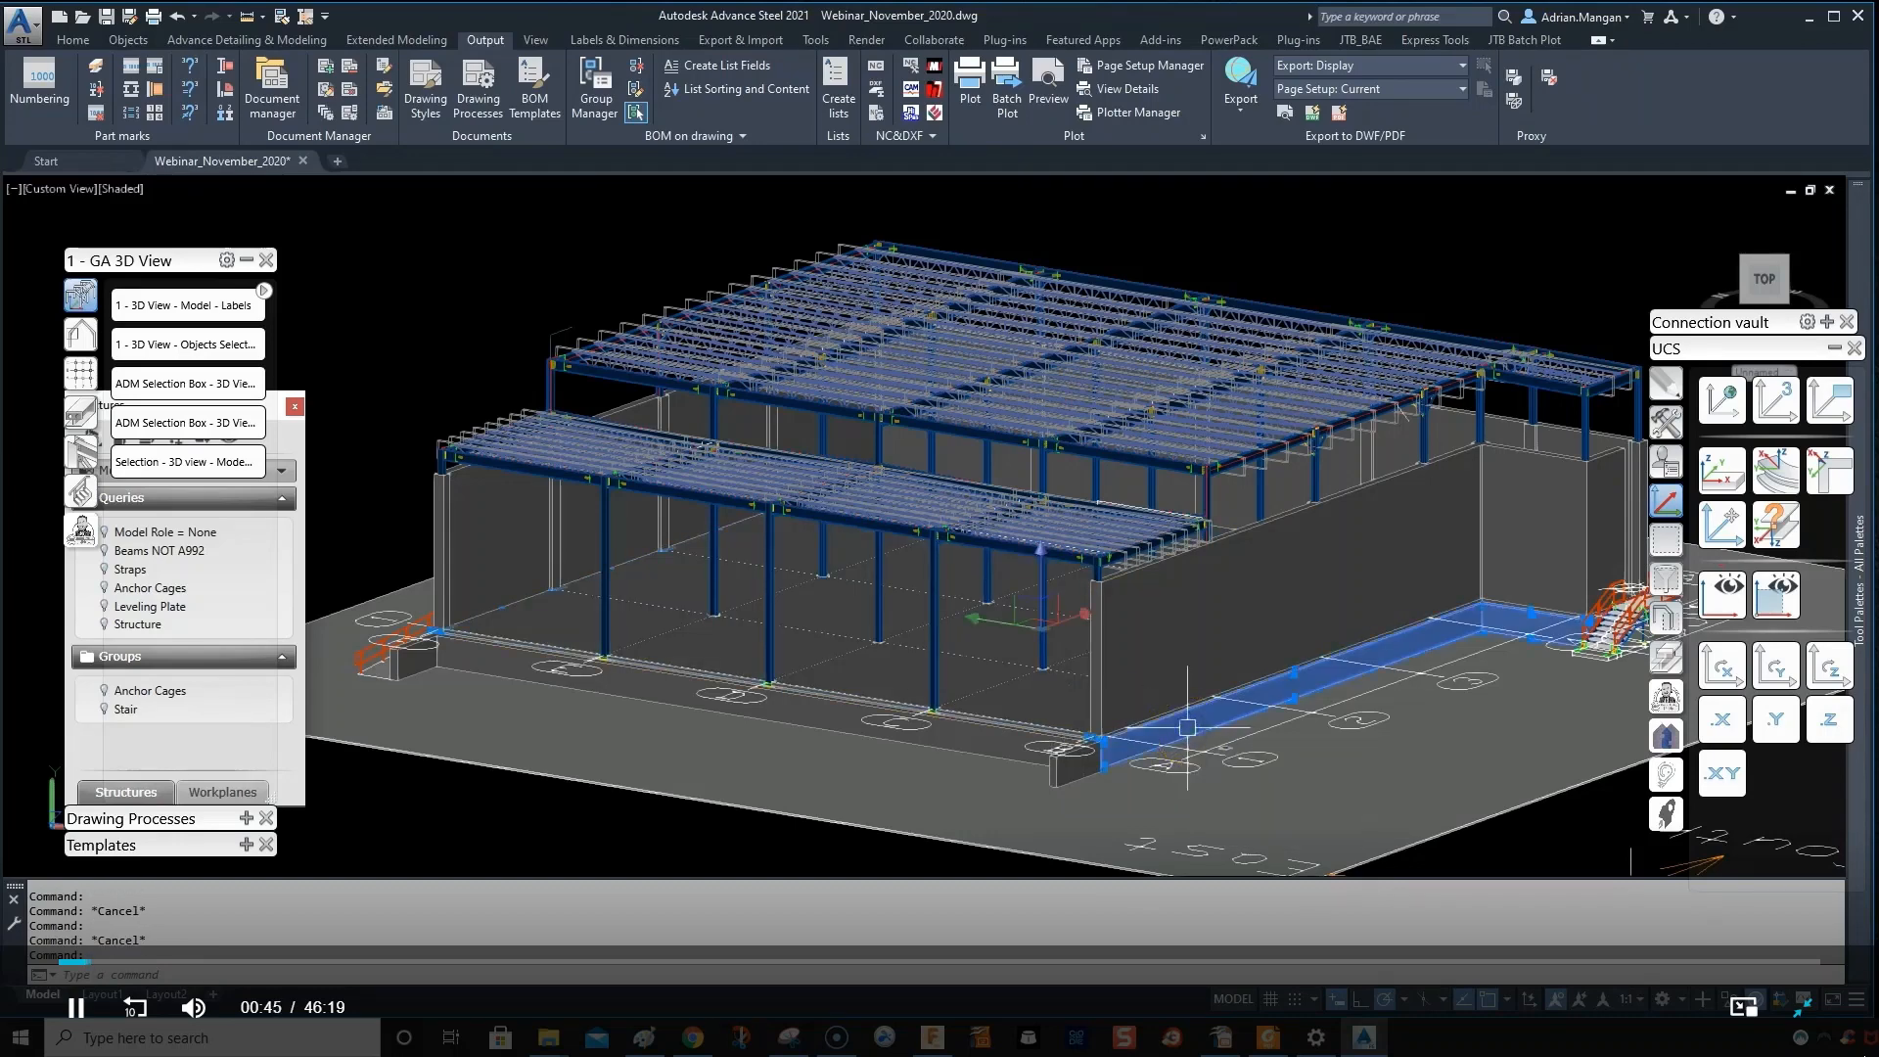
{"action": "key", "text": "Escape"}
{"action": "left_click", "coordinate": [991, 749]}
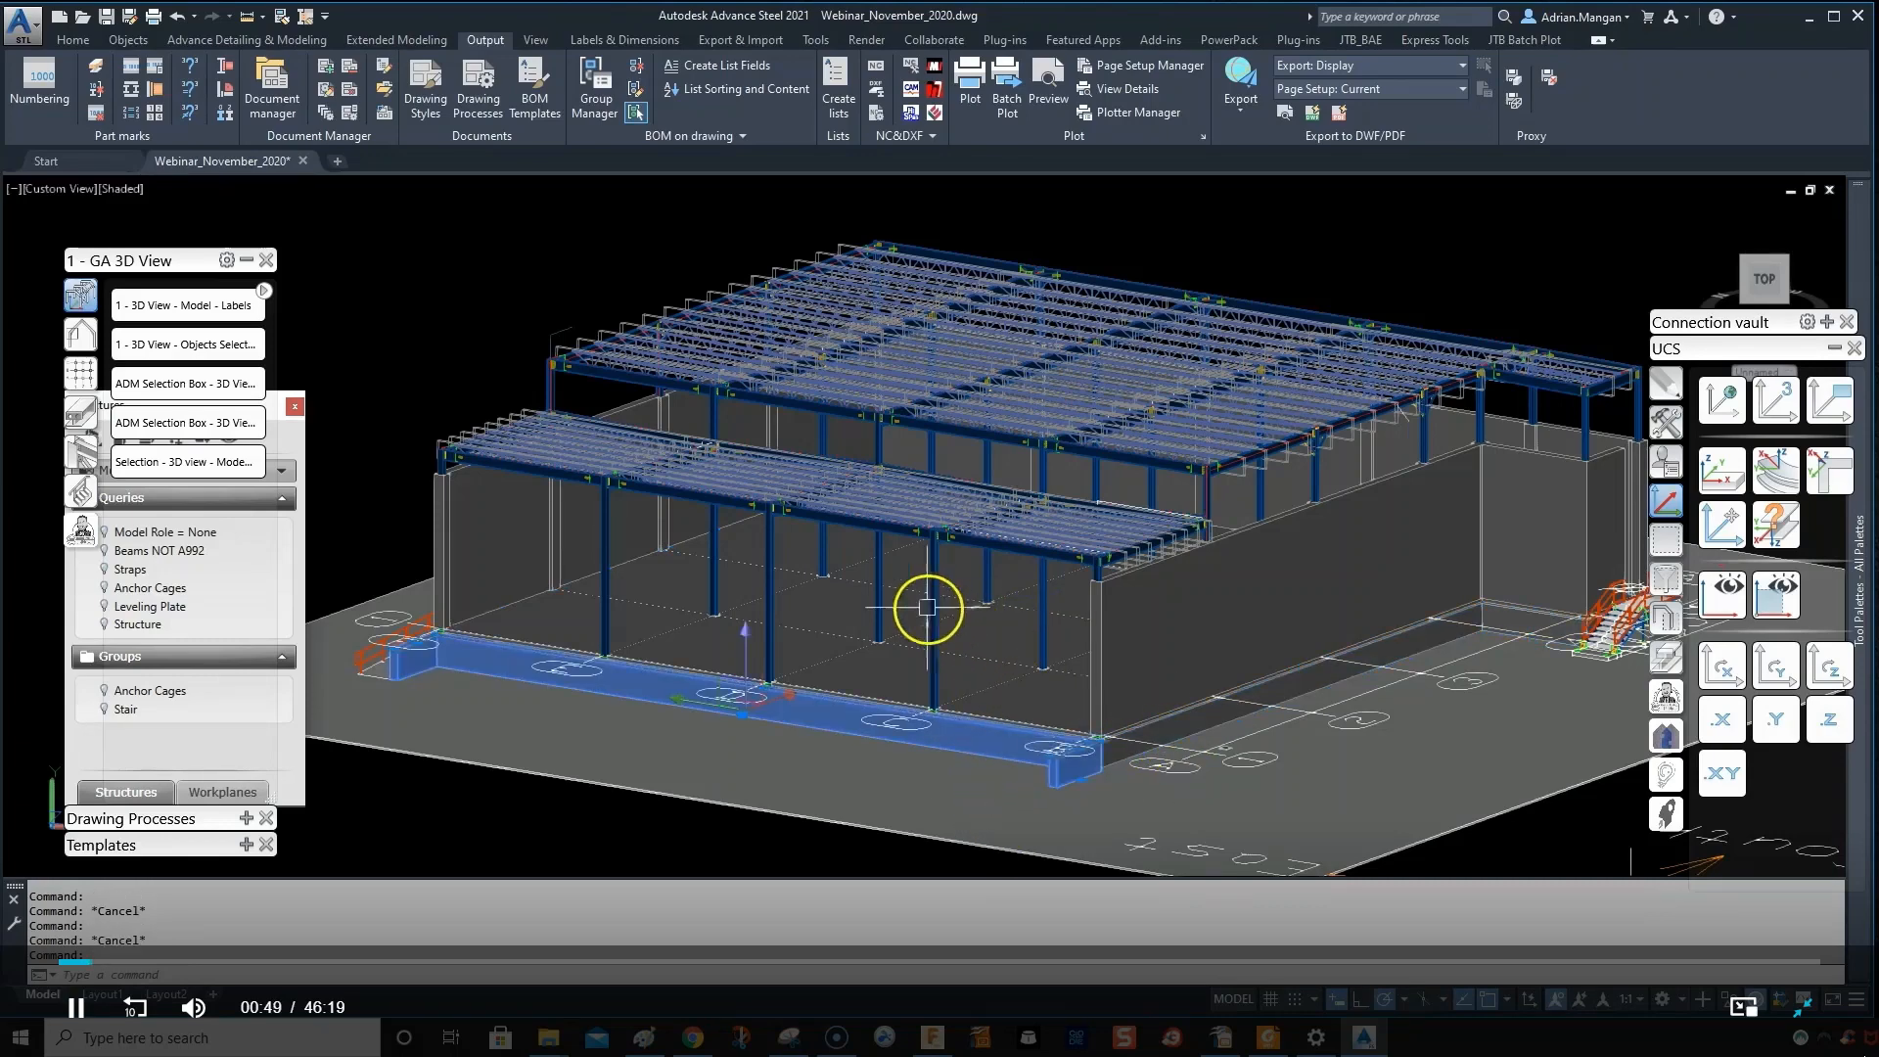
{"action": "key", "text": "Escape"}
{"action": "left_click", "coordinate": [1138, 783]}
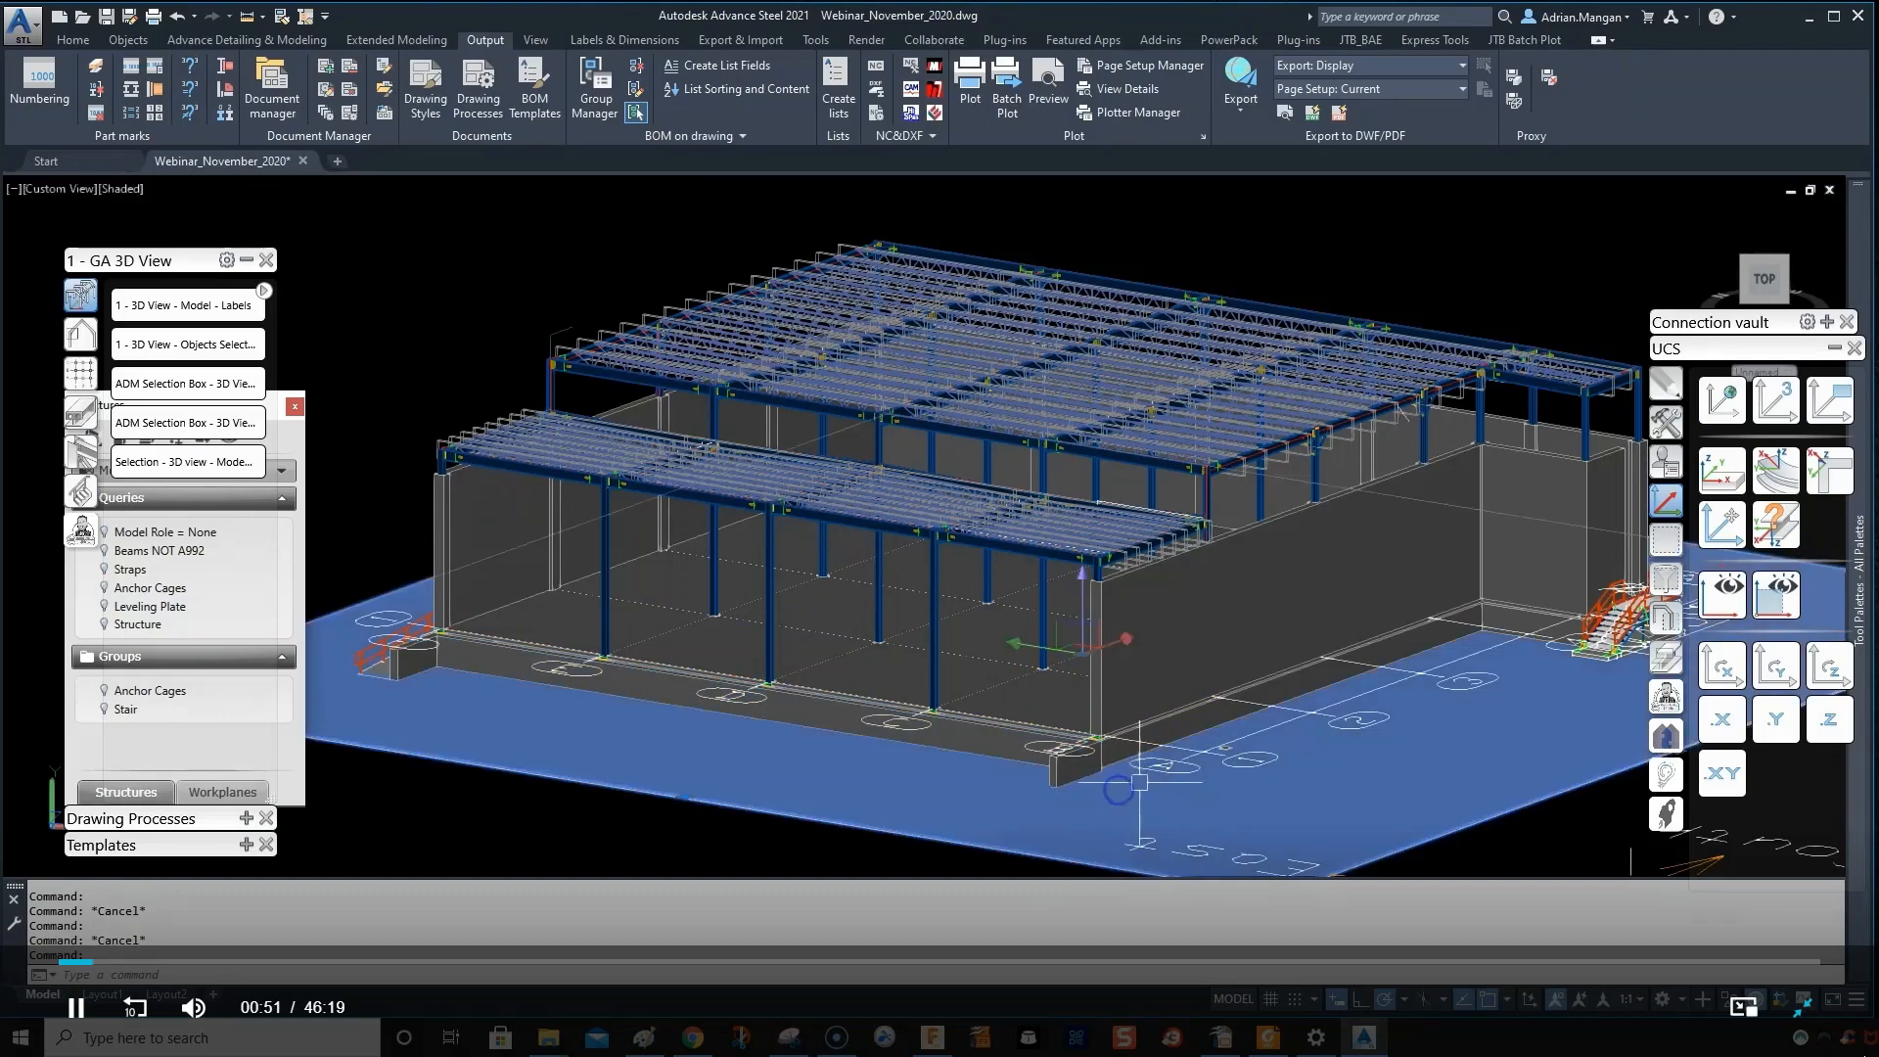
{"action": "mouse_move", "coordinate": [1129, 796]}
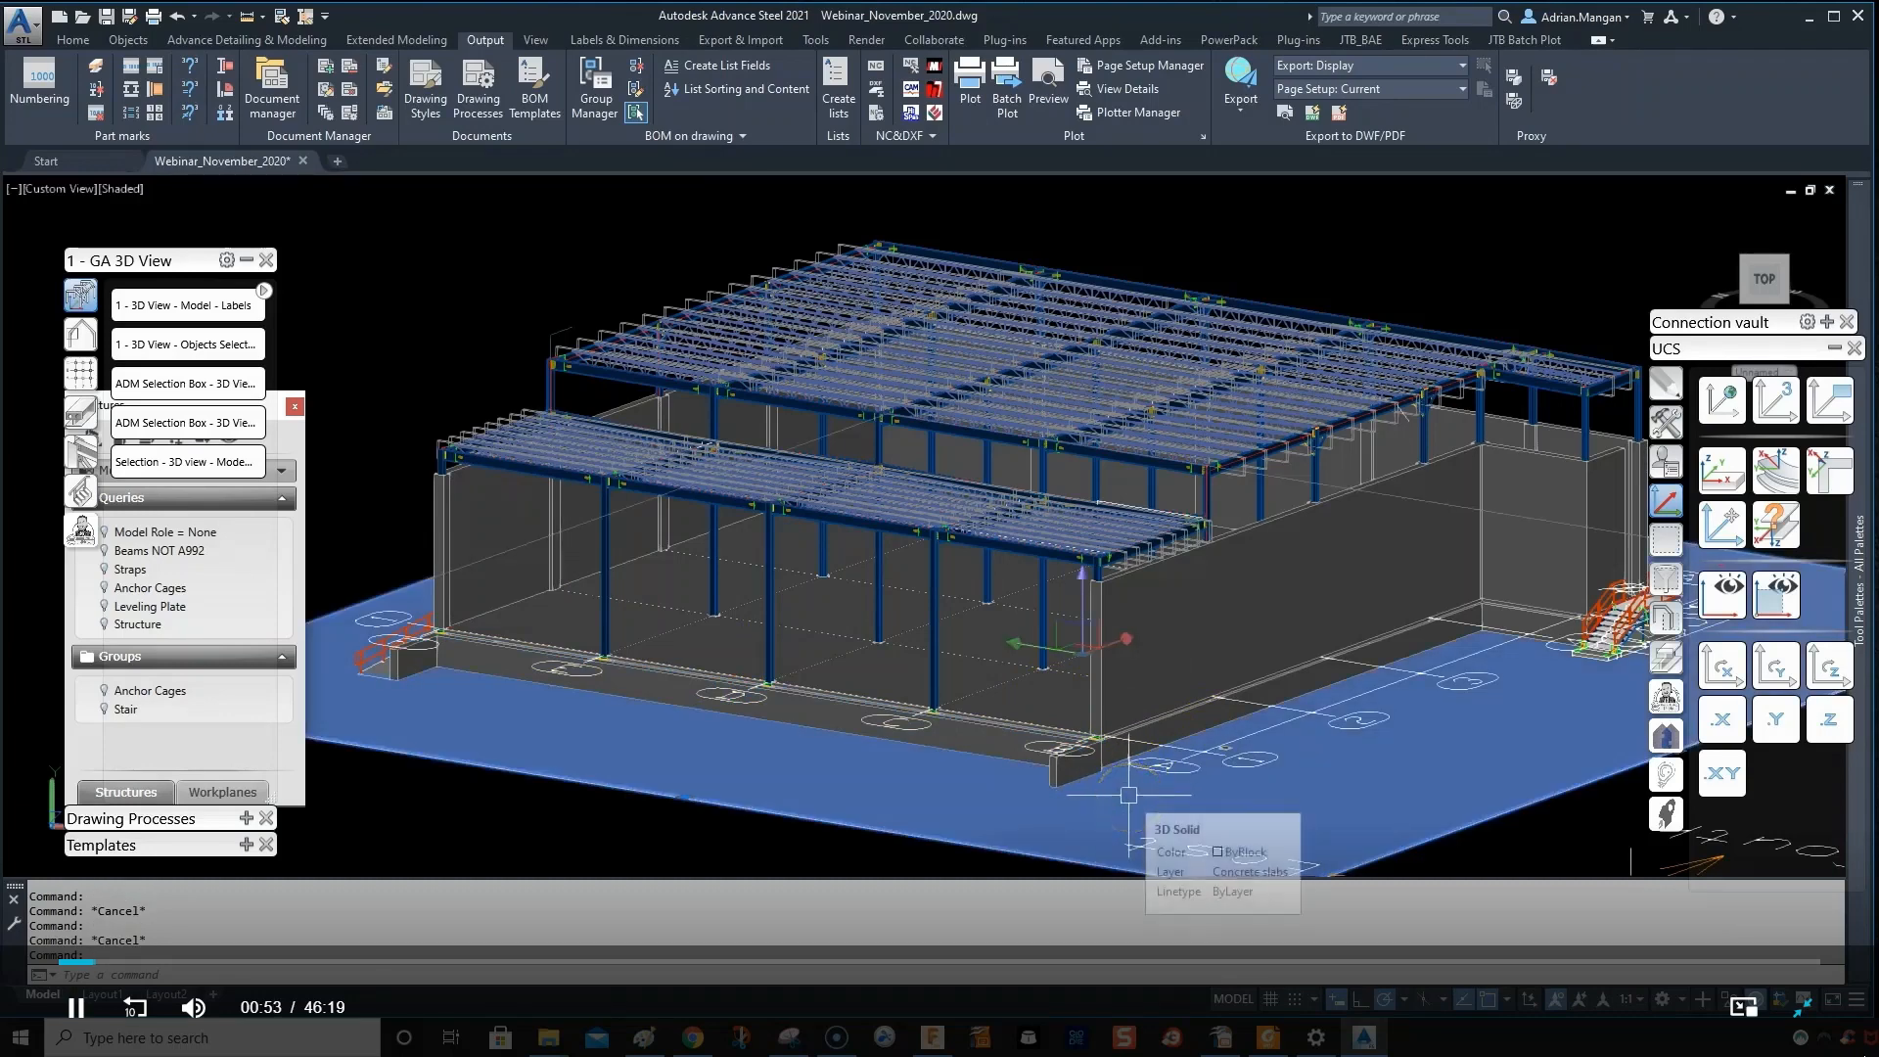
{"action": "key", "text": "Escape"}
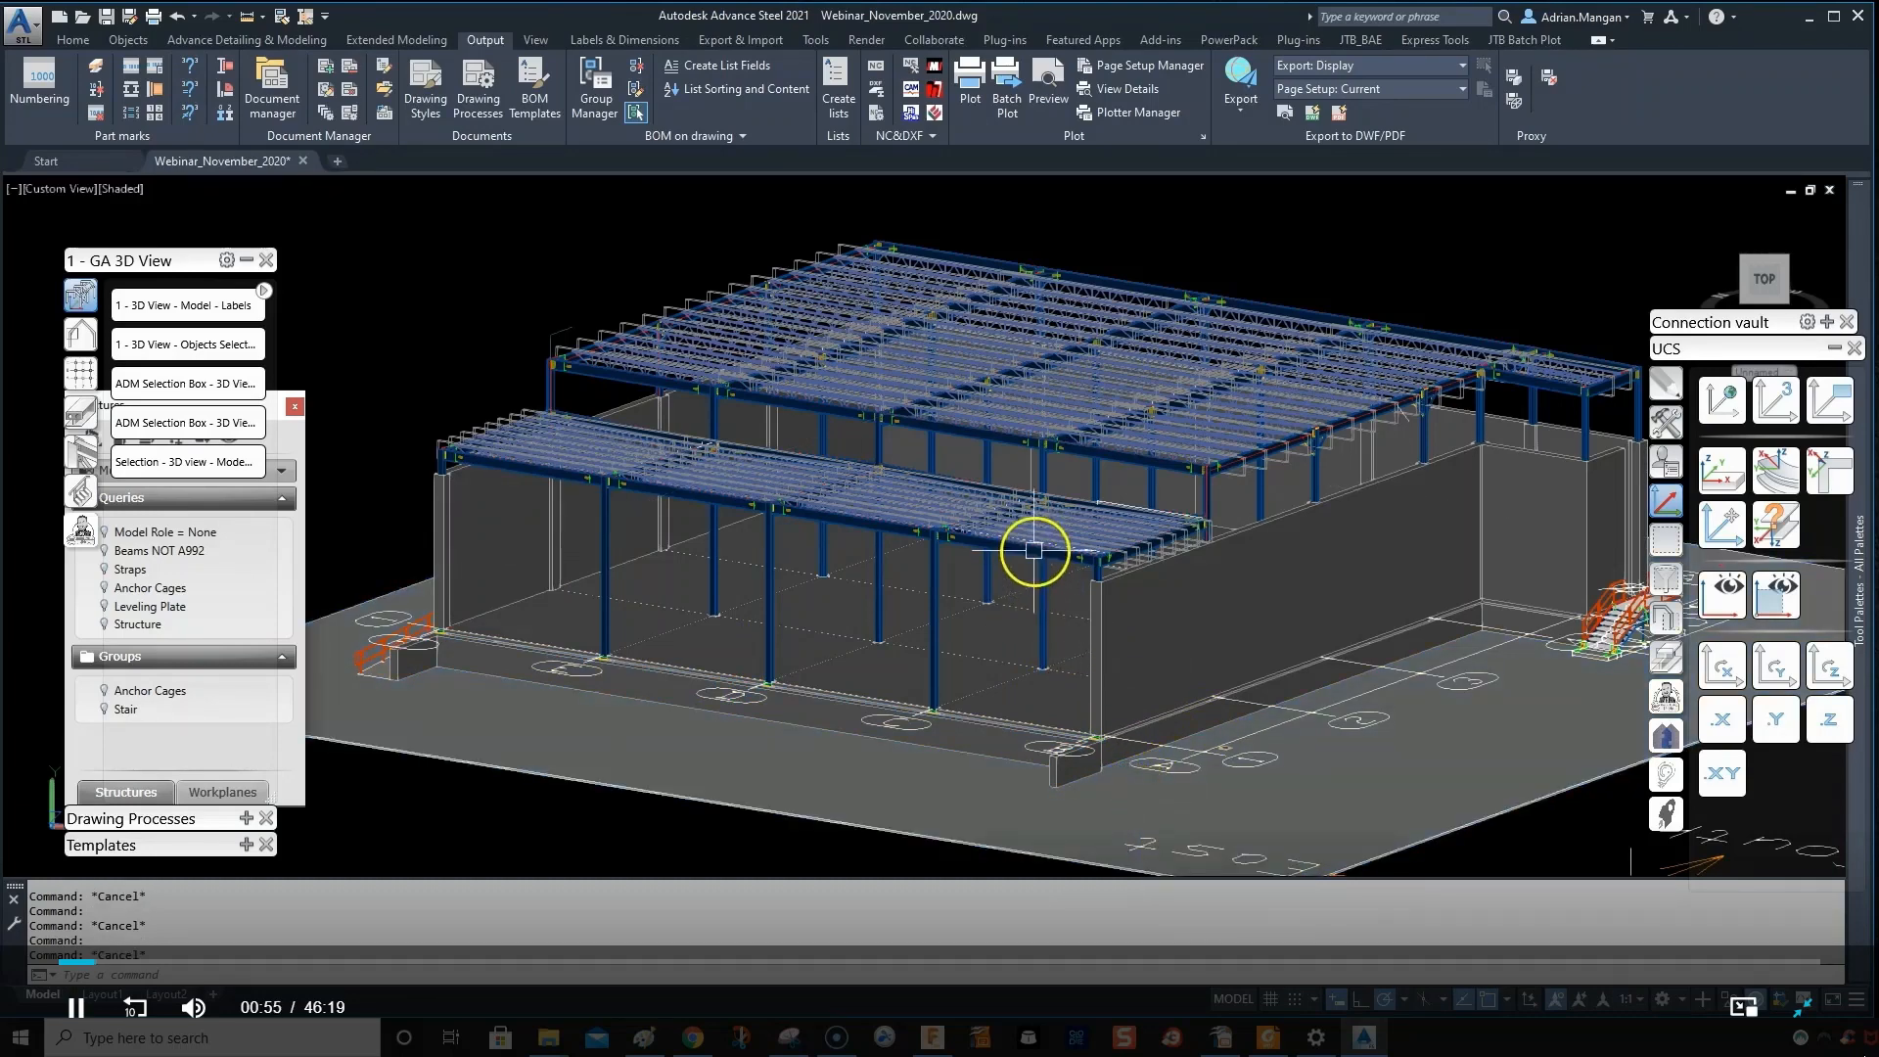
- Examine the roof joists and supporting beams up close, ending with the whole building in view
{"action": "scroll", "coordinate": [1022, 533], "scroll_direction": "down", "scroll_amount": 3}
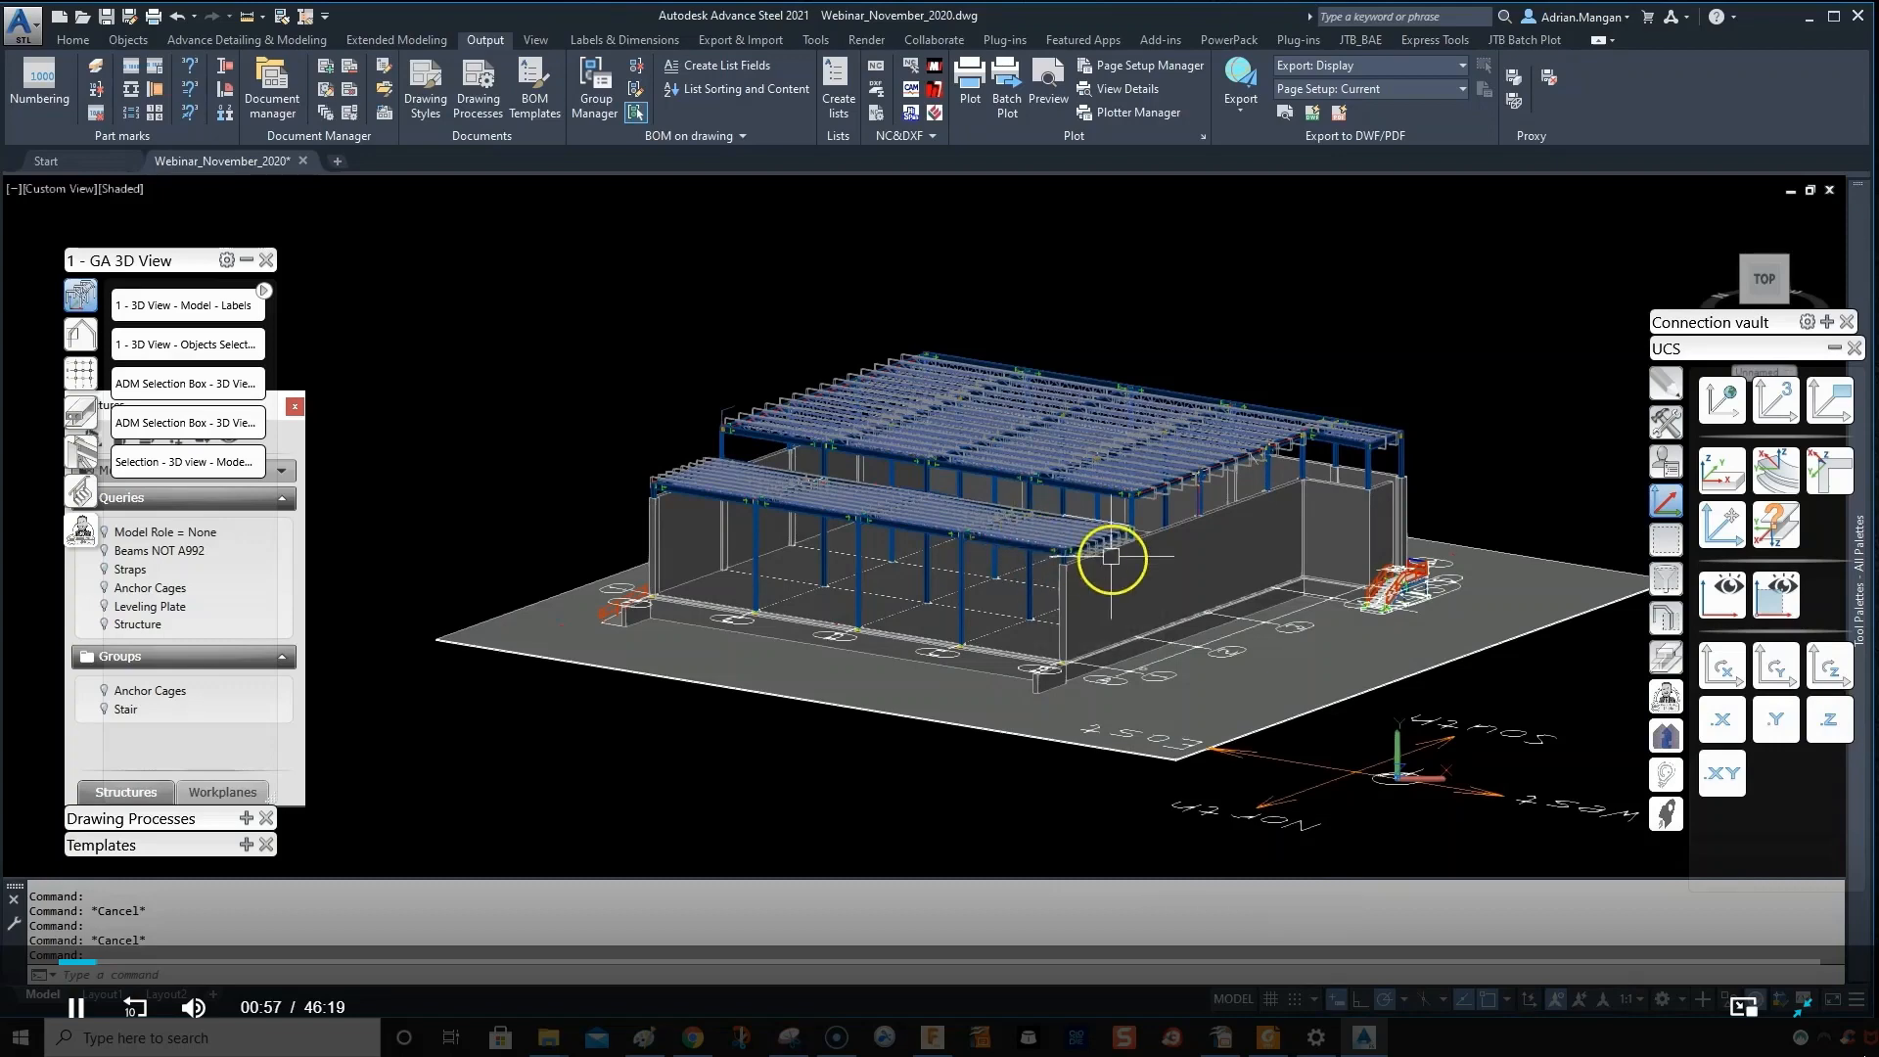
{"action": "middle_click_drag", "start_coordinate": [1106, 548], "coordinate": [1049, 489]}
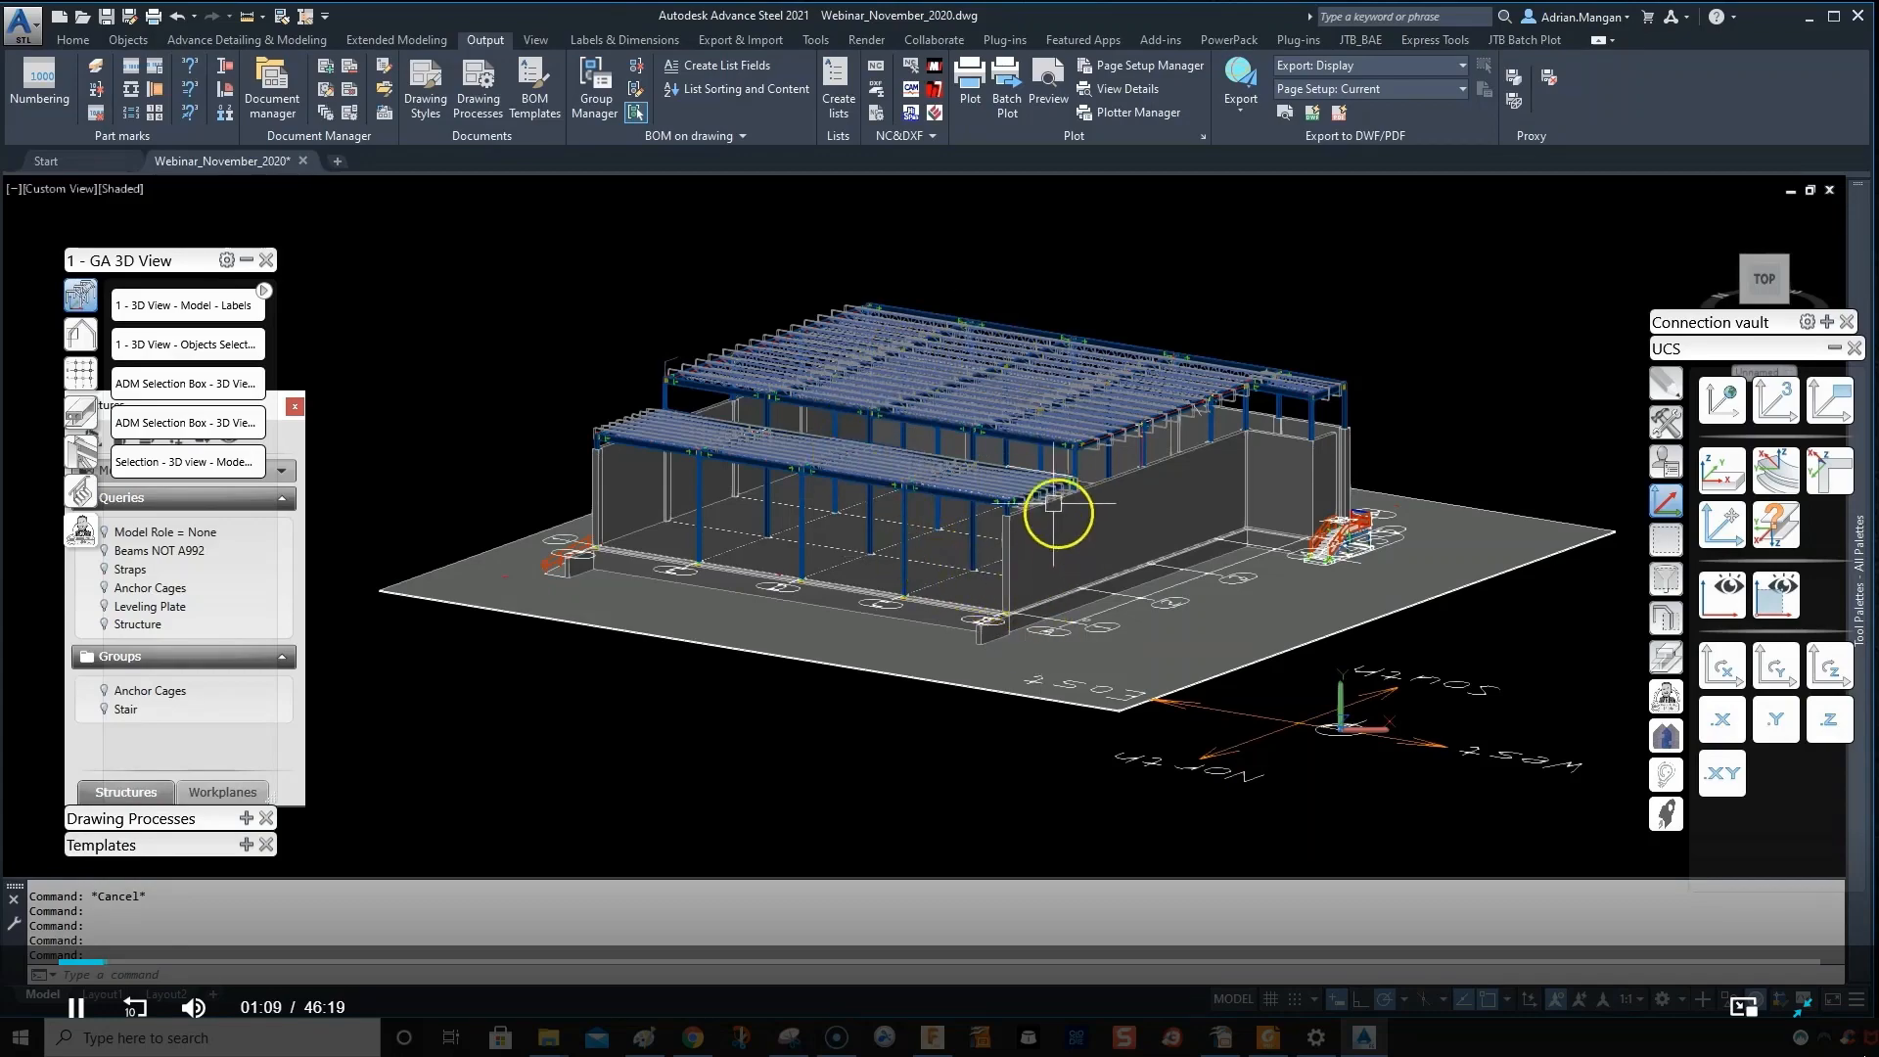
{"action": "scroll", "coordinate": [1036, 479], "scroll_direction": "up", "scroll_amount": 5}
{"action": "scroll", "coordinate": [960, 378], "scroll_direction": "up", "scroll_amount": 4}
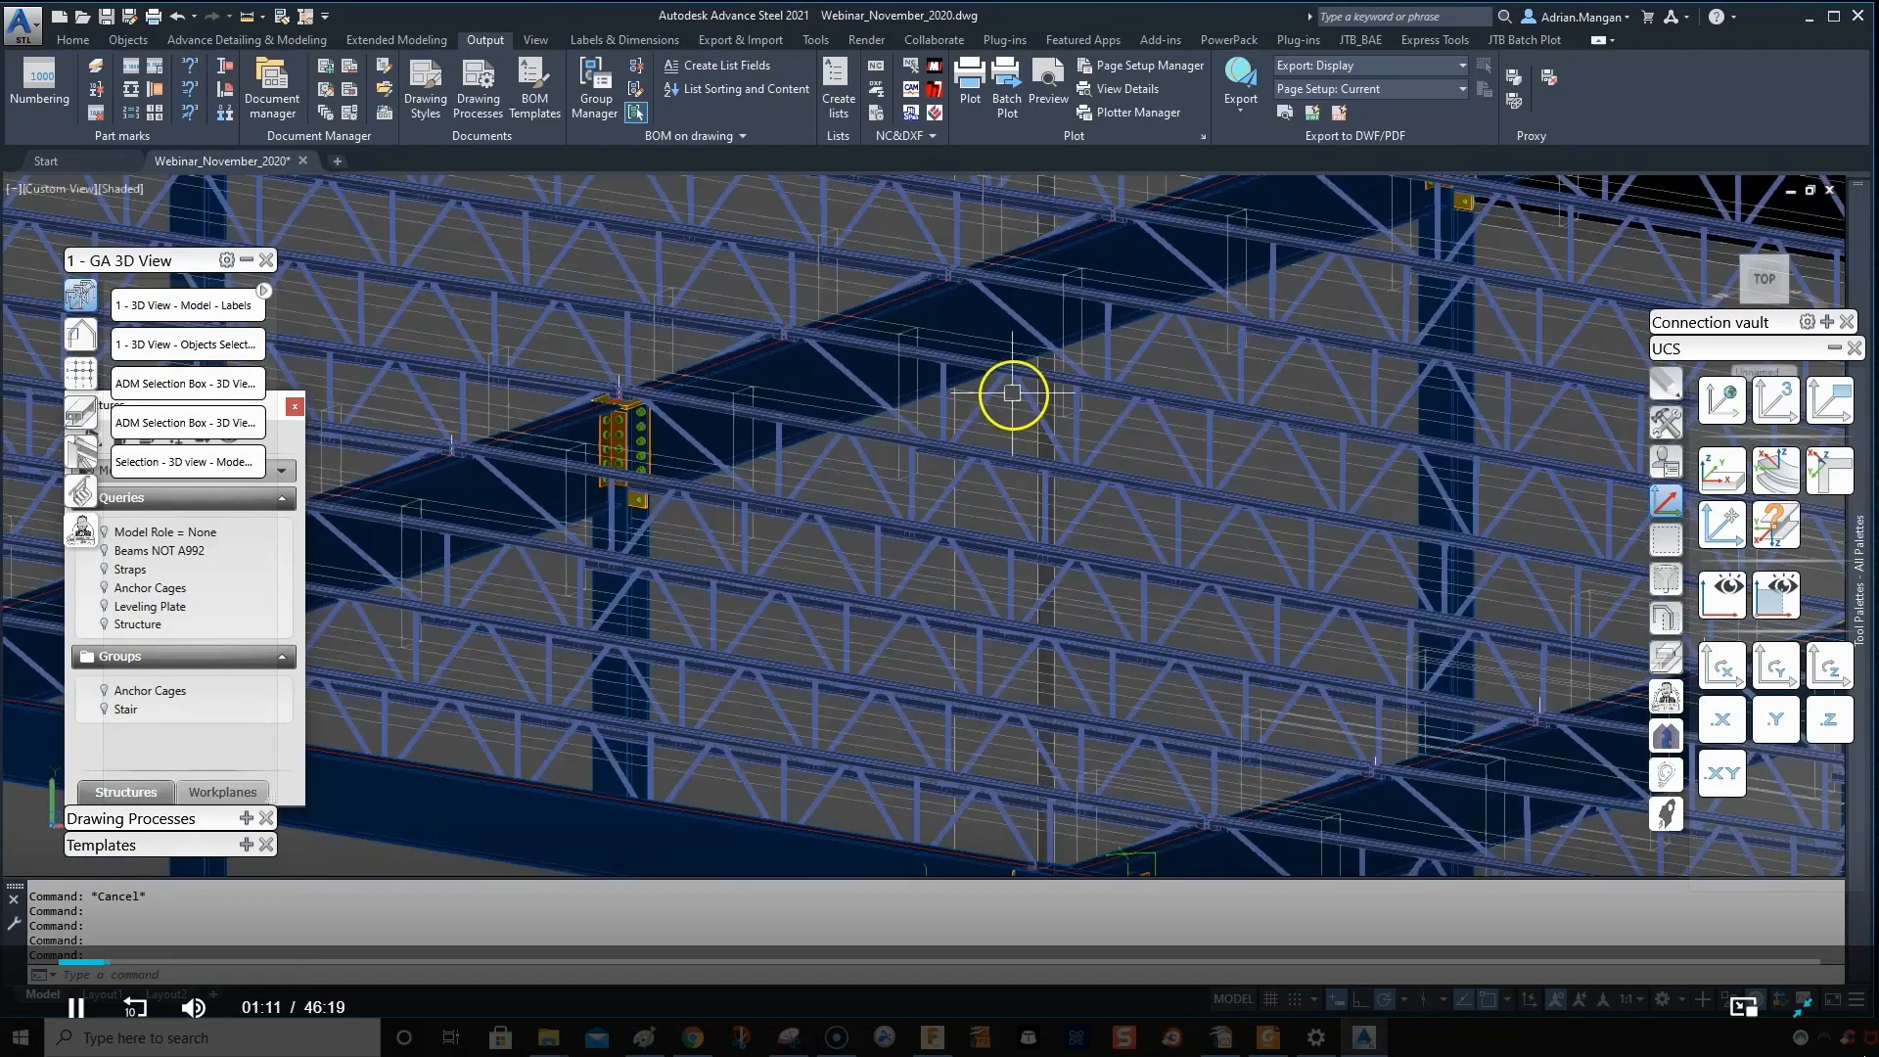
{"action": "scroll", "coordinate": [1021, 392], "scroll_direction": "down", "scroll_amount": 5}
{"action": "scroll", "coordinate": [998, 353], "scroll_direction": "down", "scroll_amount": 2}
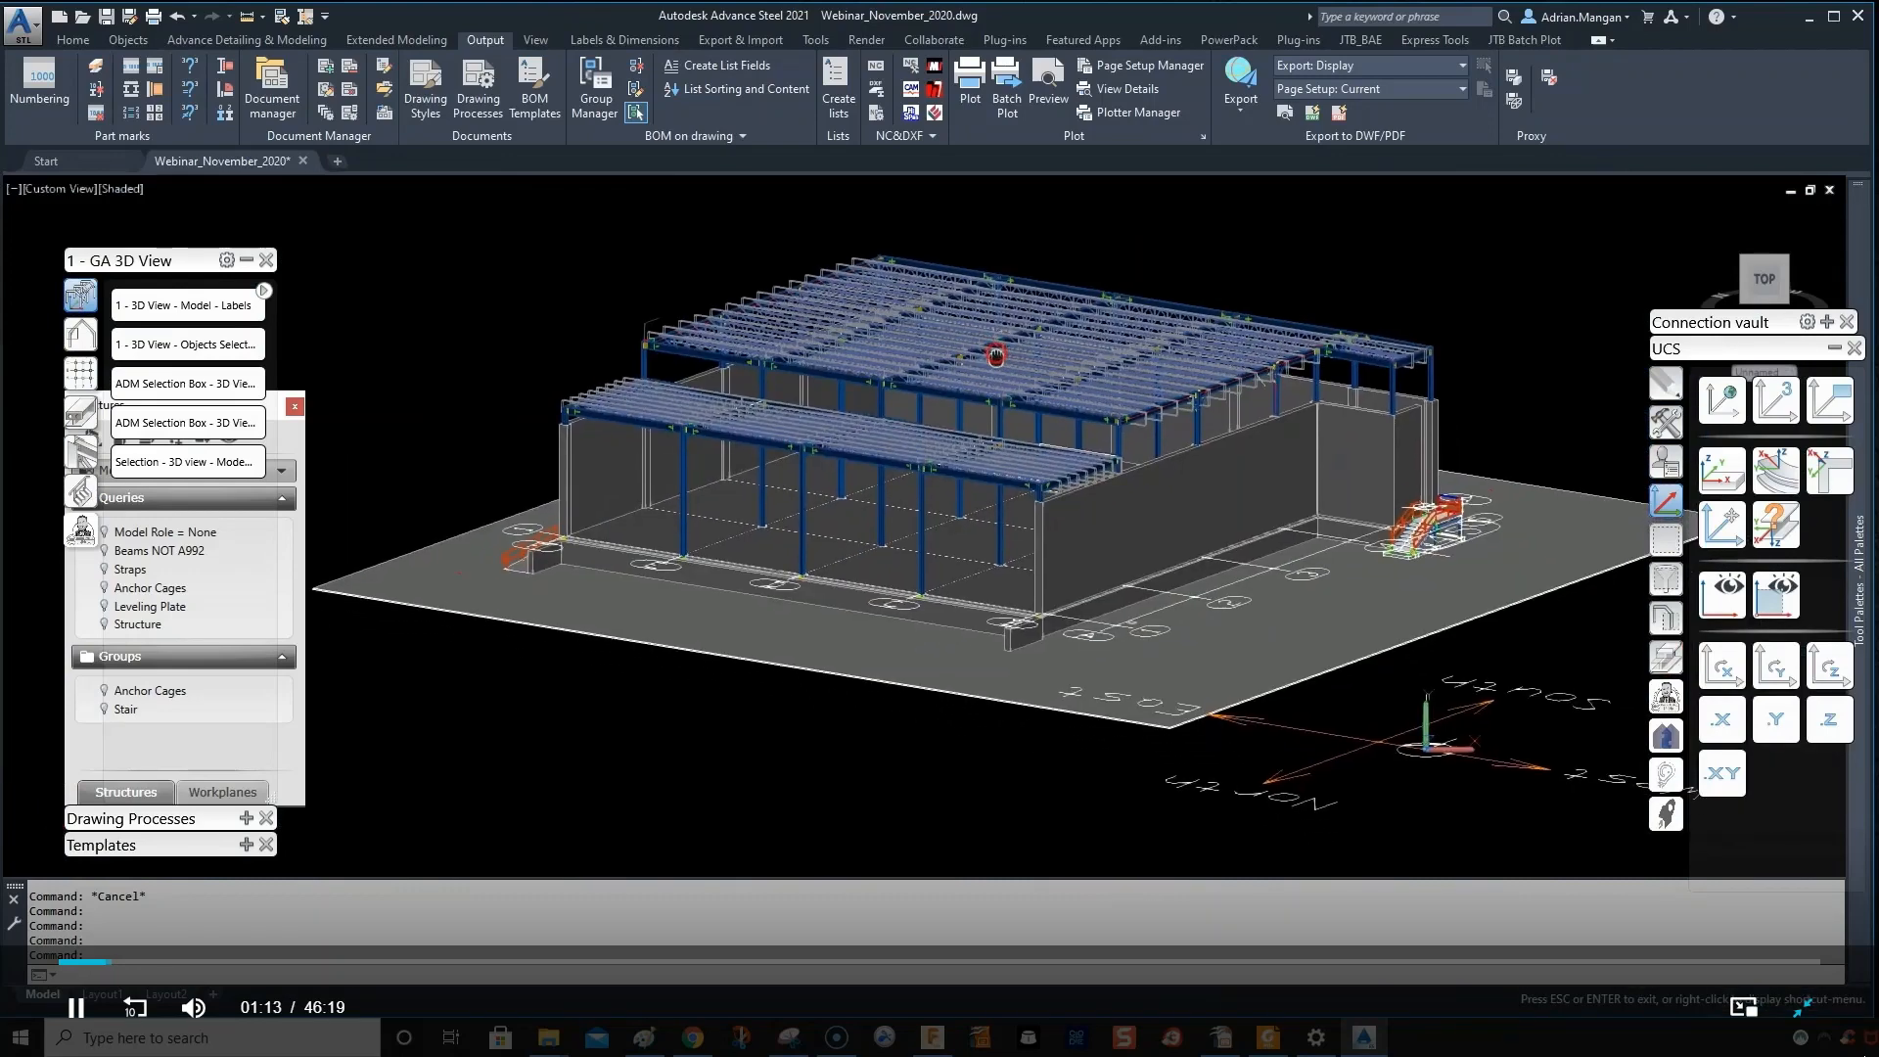
{"action": "middle_click_drag", "start_coordinate": [956, 368], "coordinate": [934, 372]}
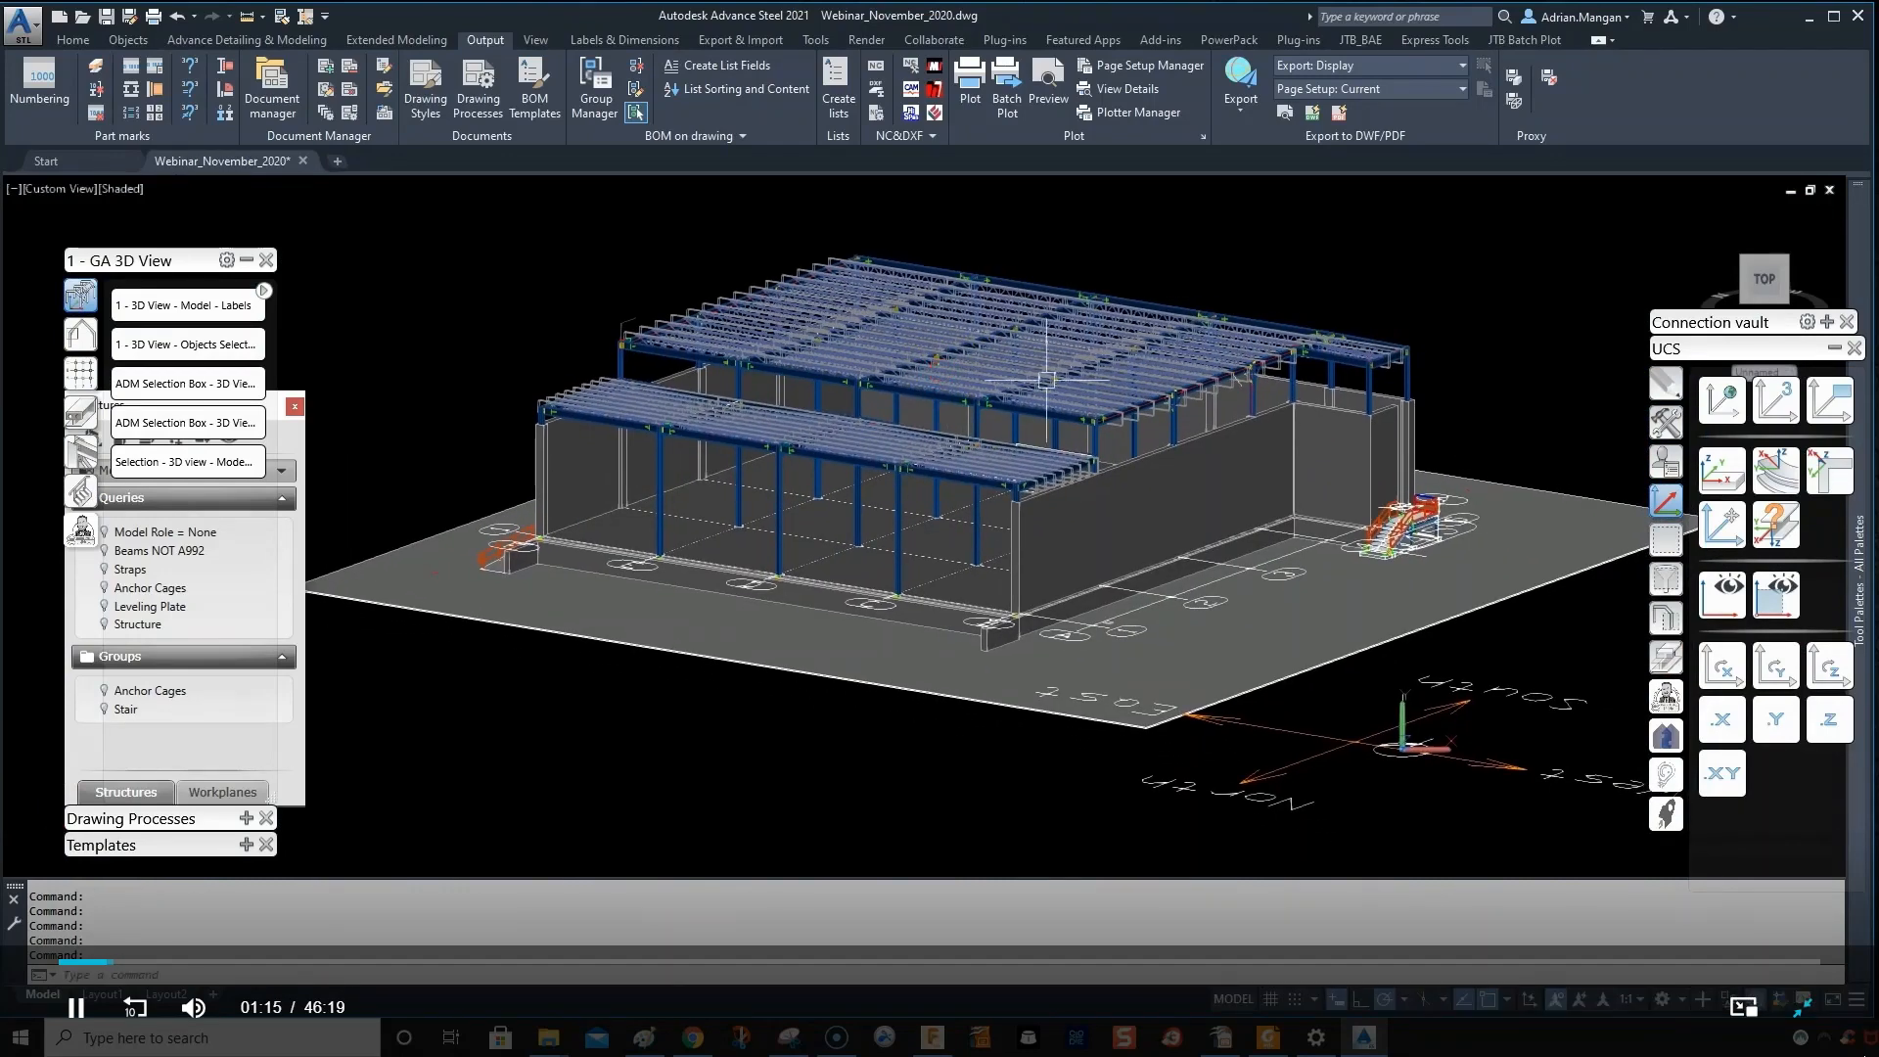
- Set the UCS to World
{"action": "left_click", "coordinate": [1723, 391]}
{"action": "scroll", "coordinate": [1312, 636], "scroll_direction": "down", "scroll_amount": 4}
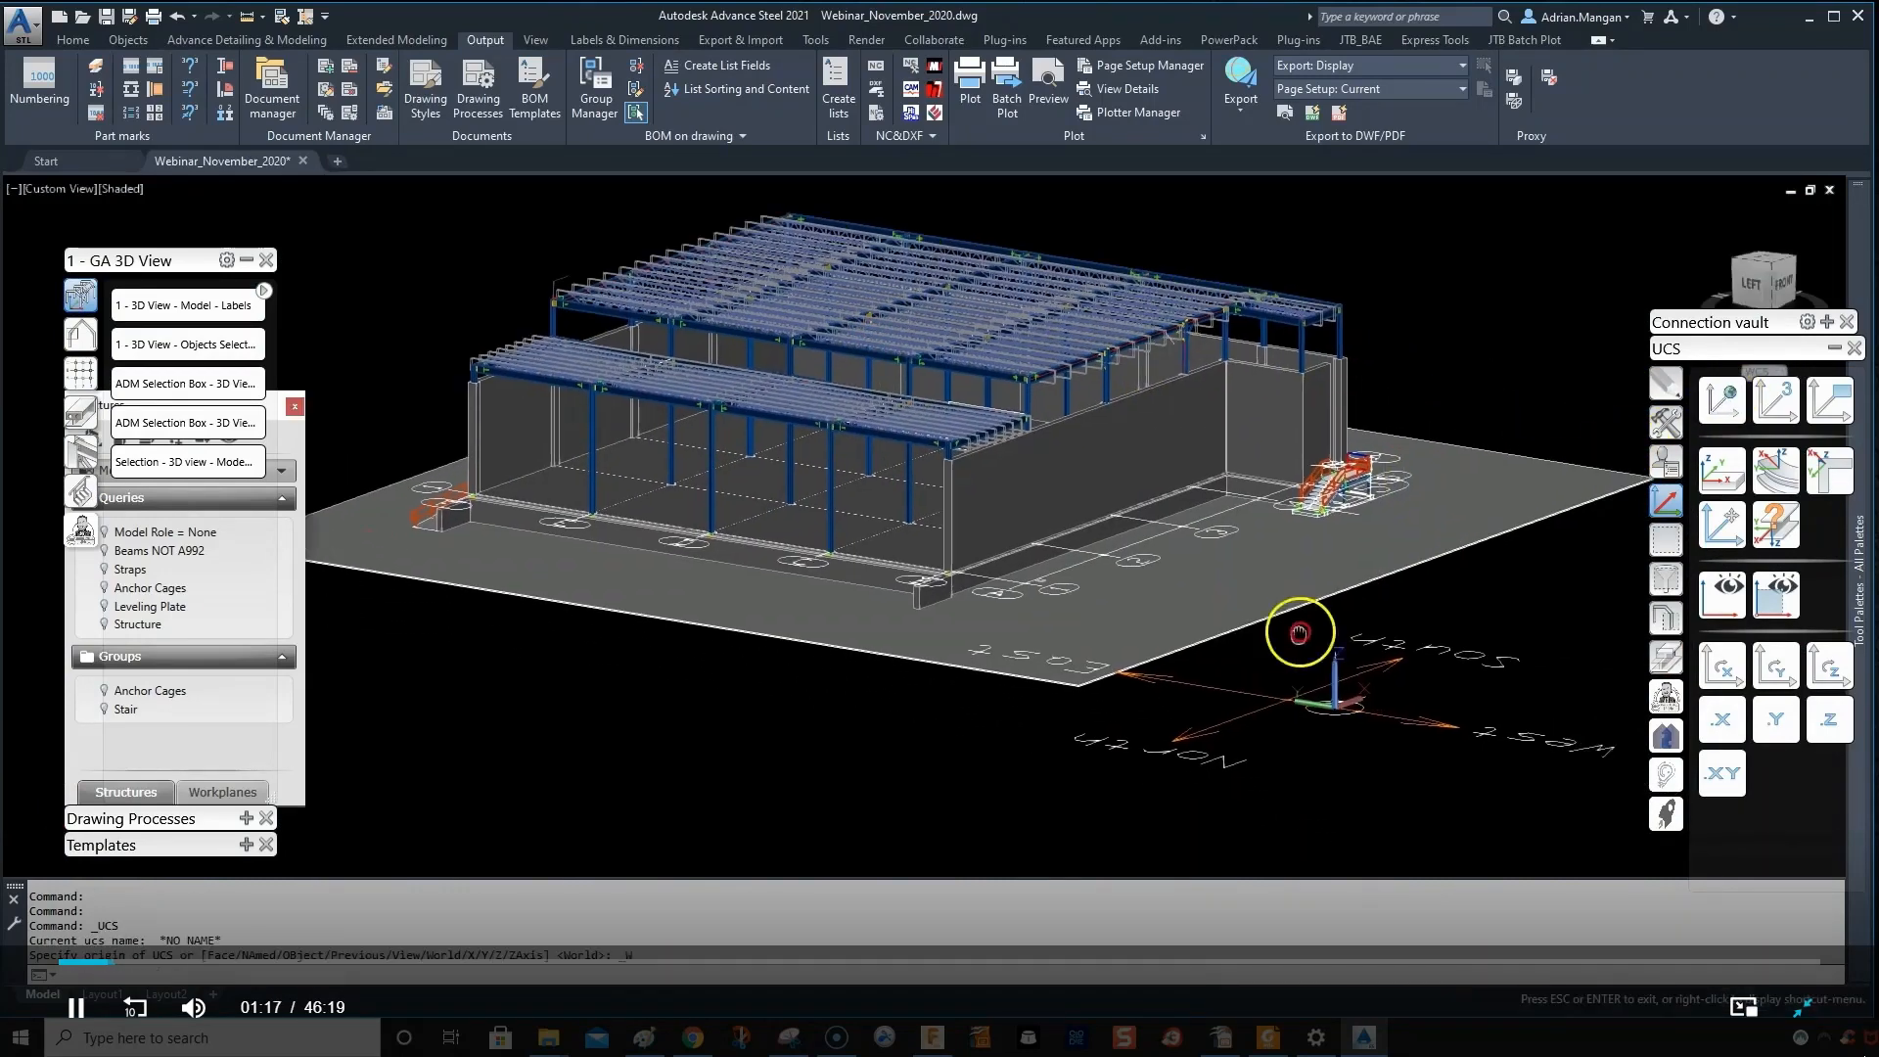
{"action": "scroll", "coordinate": [1292, 636], "scroll_direction": "up", "scroll_amount": 3}
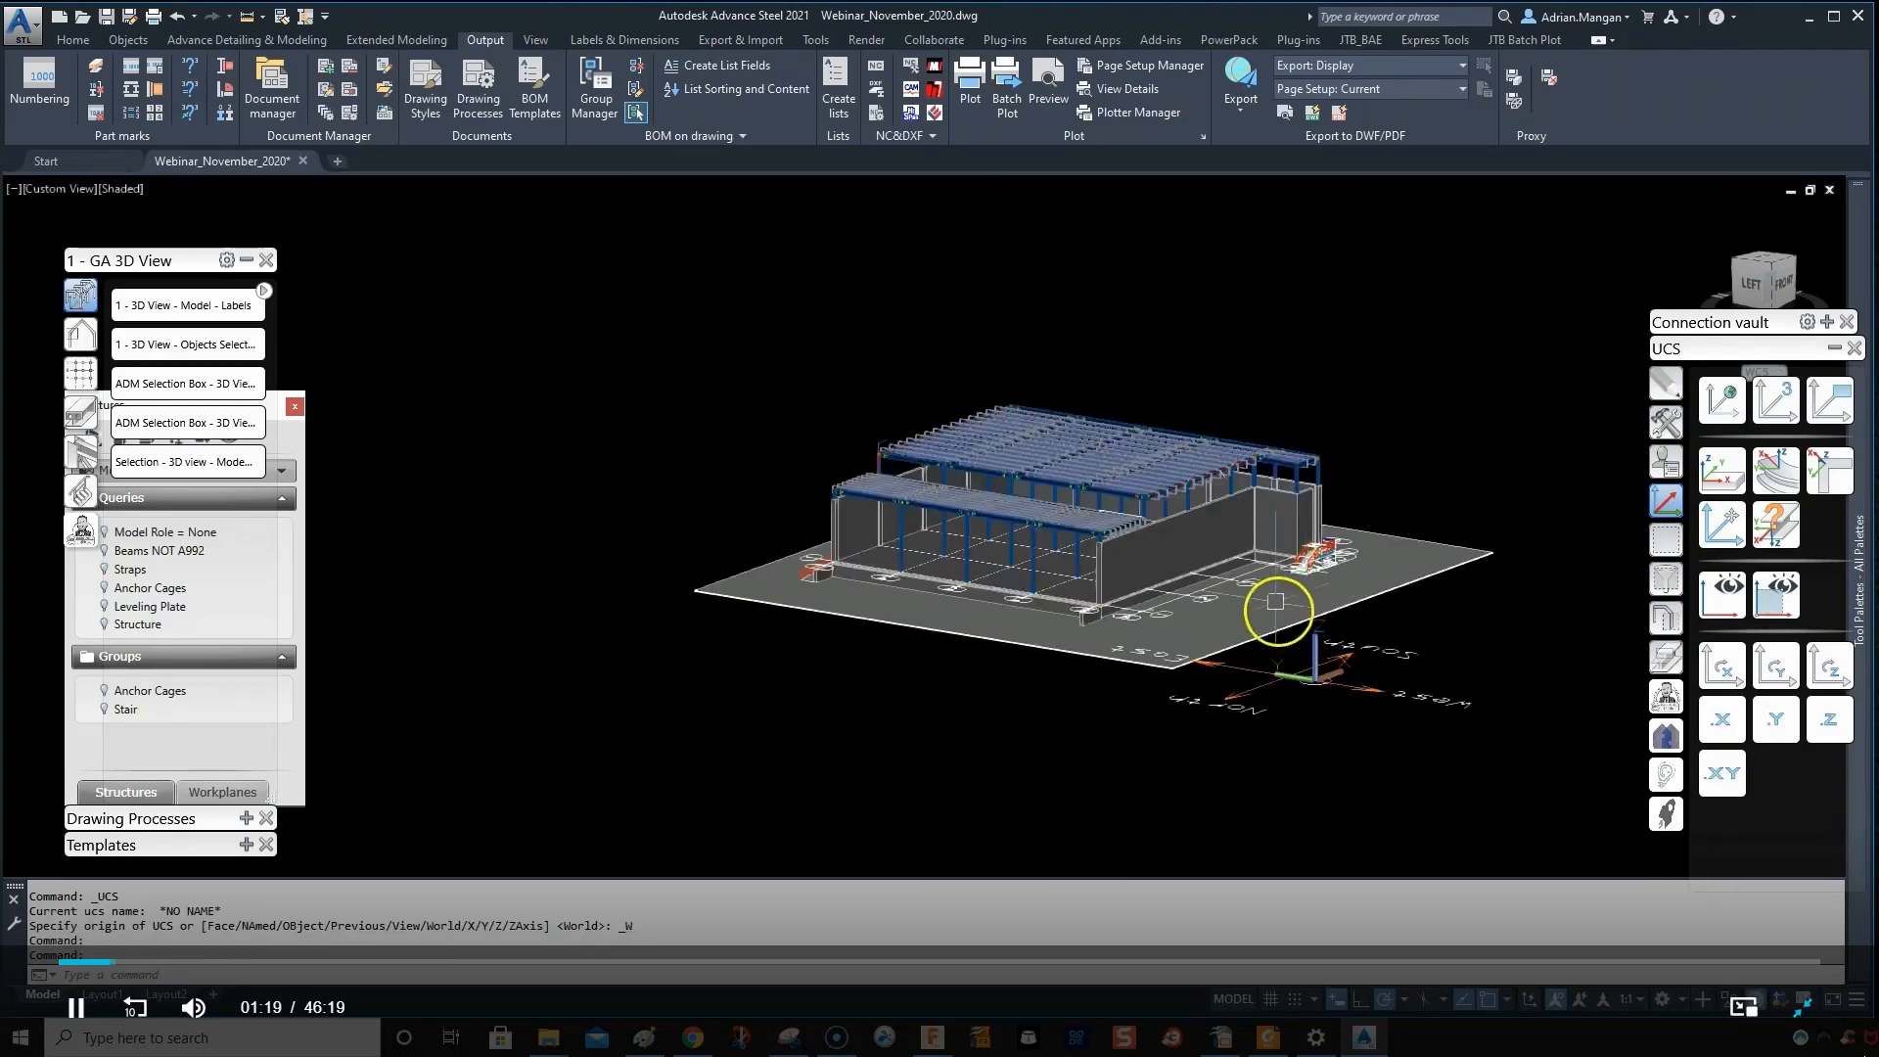
{"action": "left_click", "coordinate": [188, 311]}
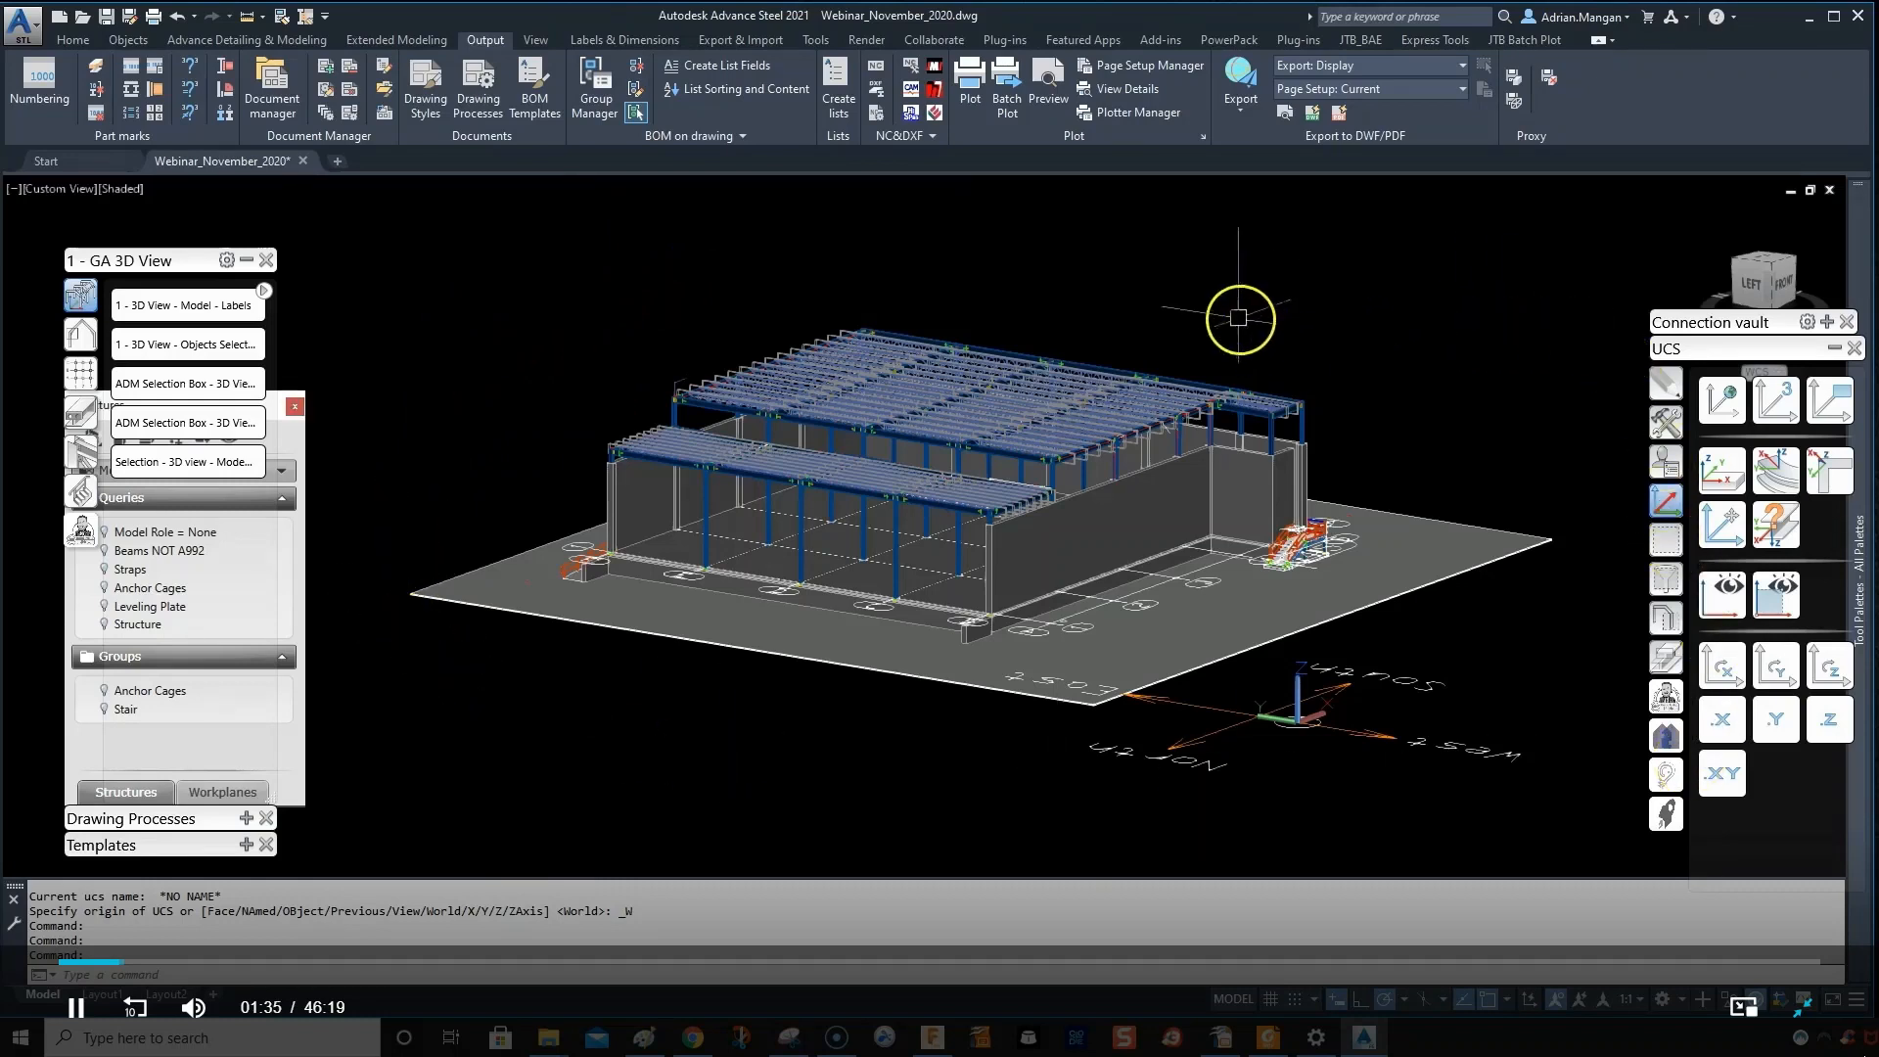
- Relocate the UCS tool palette within the window and align the UCS with the current view
{"action": "mouse_move", "coordinate": [1840, 399]}
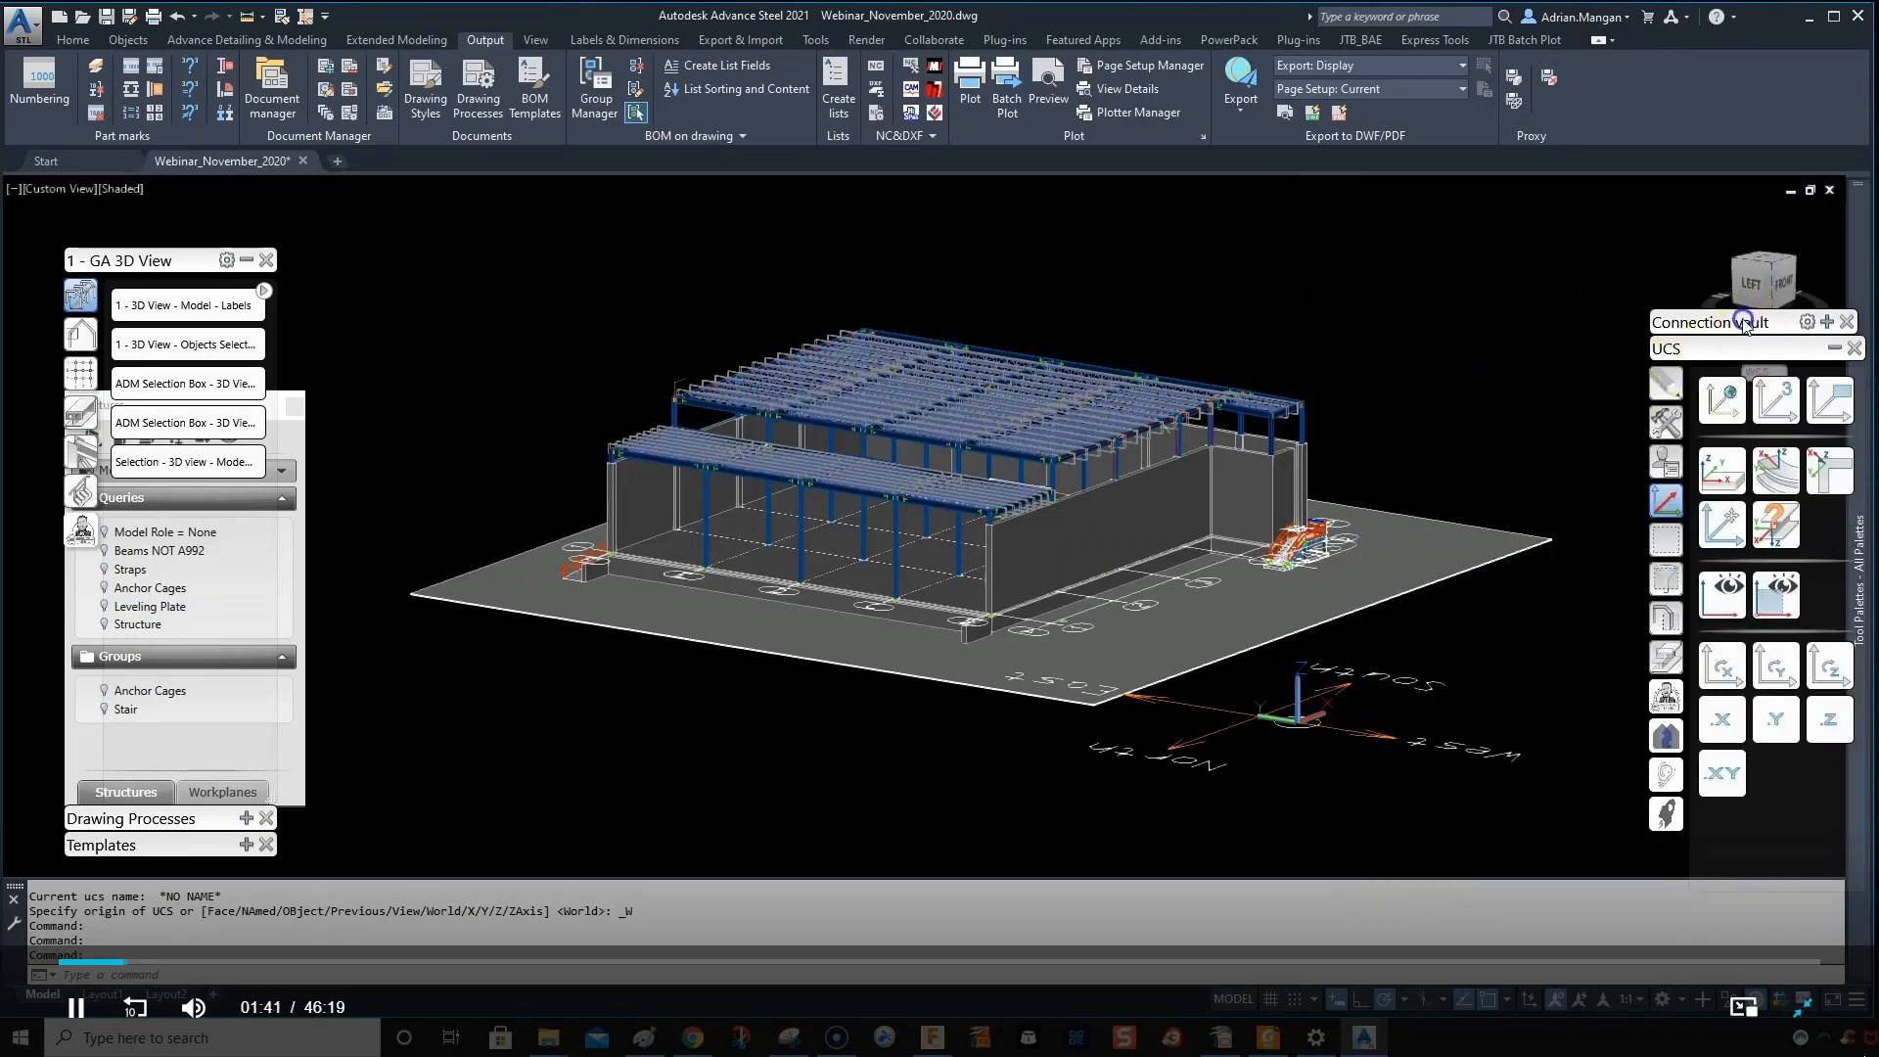
{"action": "left_click_drag", "start_coordinate": [1743, 322], "coordinate": [1696, 346]}
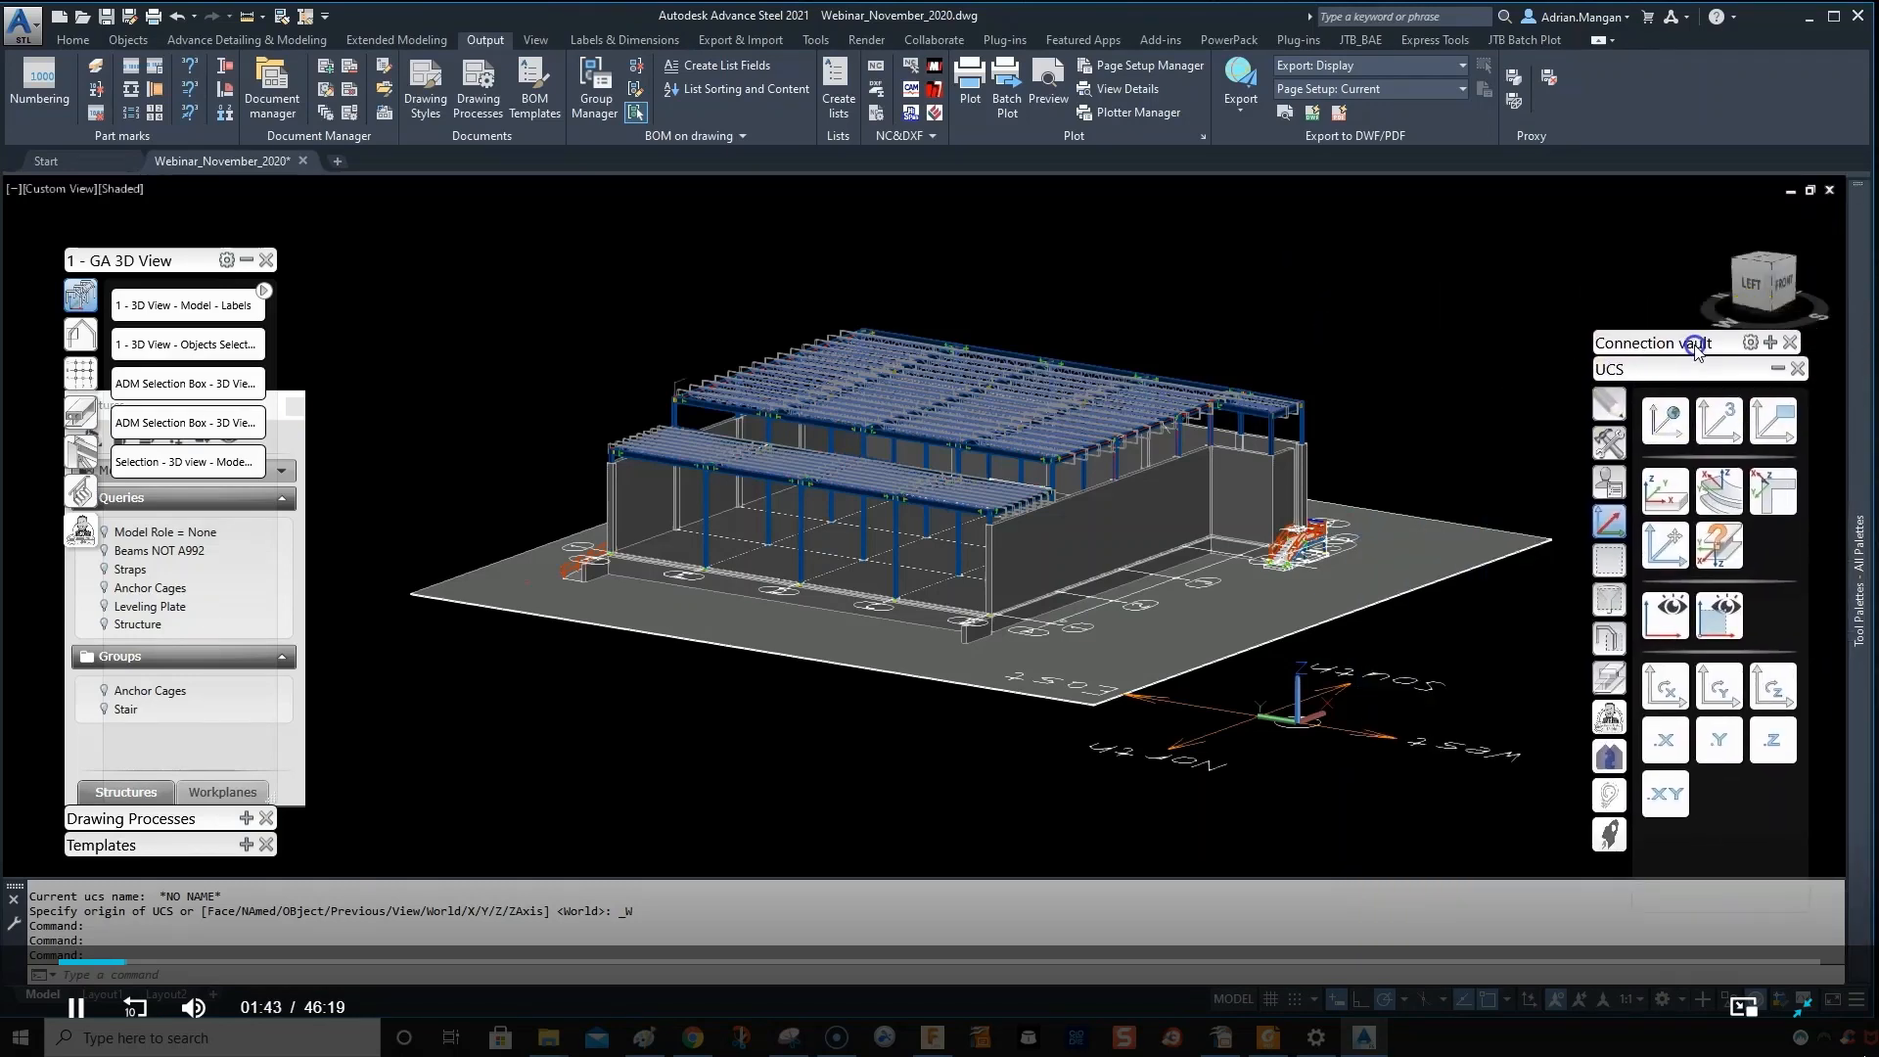
{"action": "left_click", "coordinate": [1772, 421]}
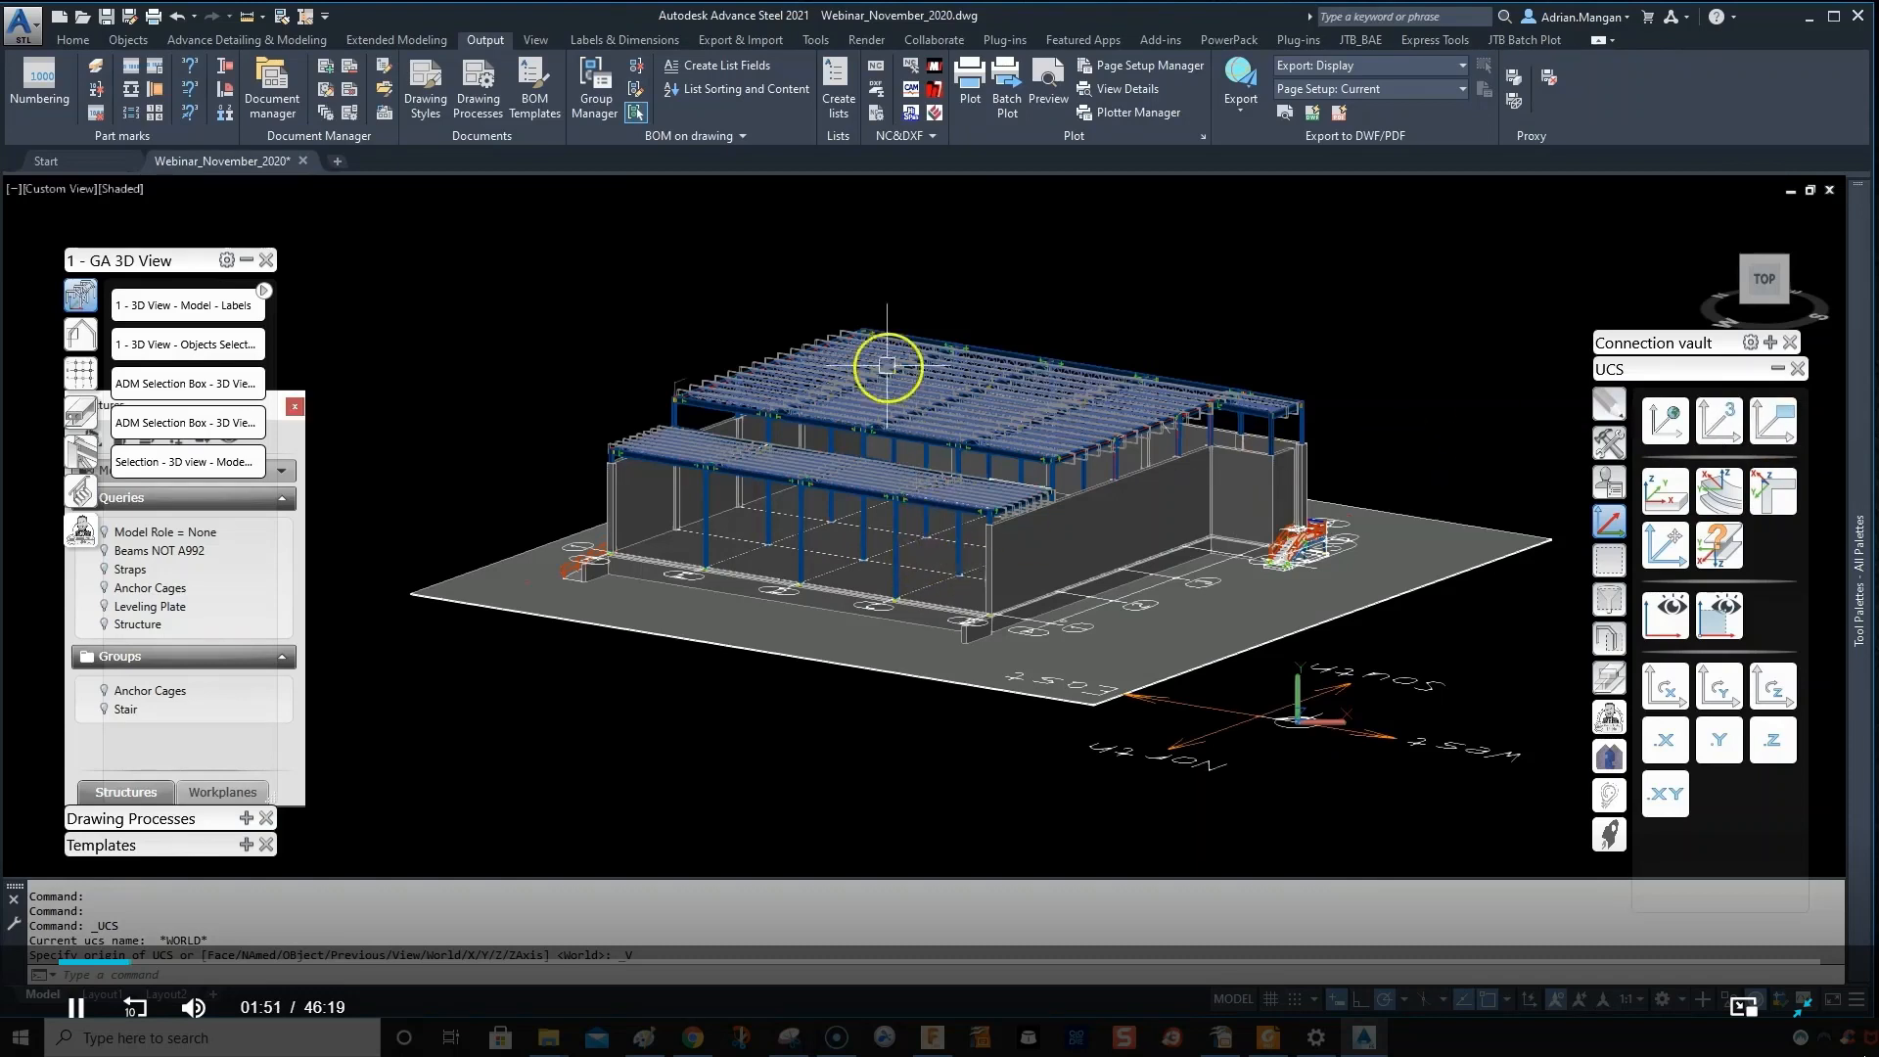
- Create a "1 - 3D View - Model - Labels" detail with modified settings, drawing number E-10 and prototype ASDETPROTO-ANSI-D_ADM.dwg
{"action": "left_click", "coordinate": [180, 305]}
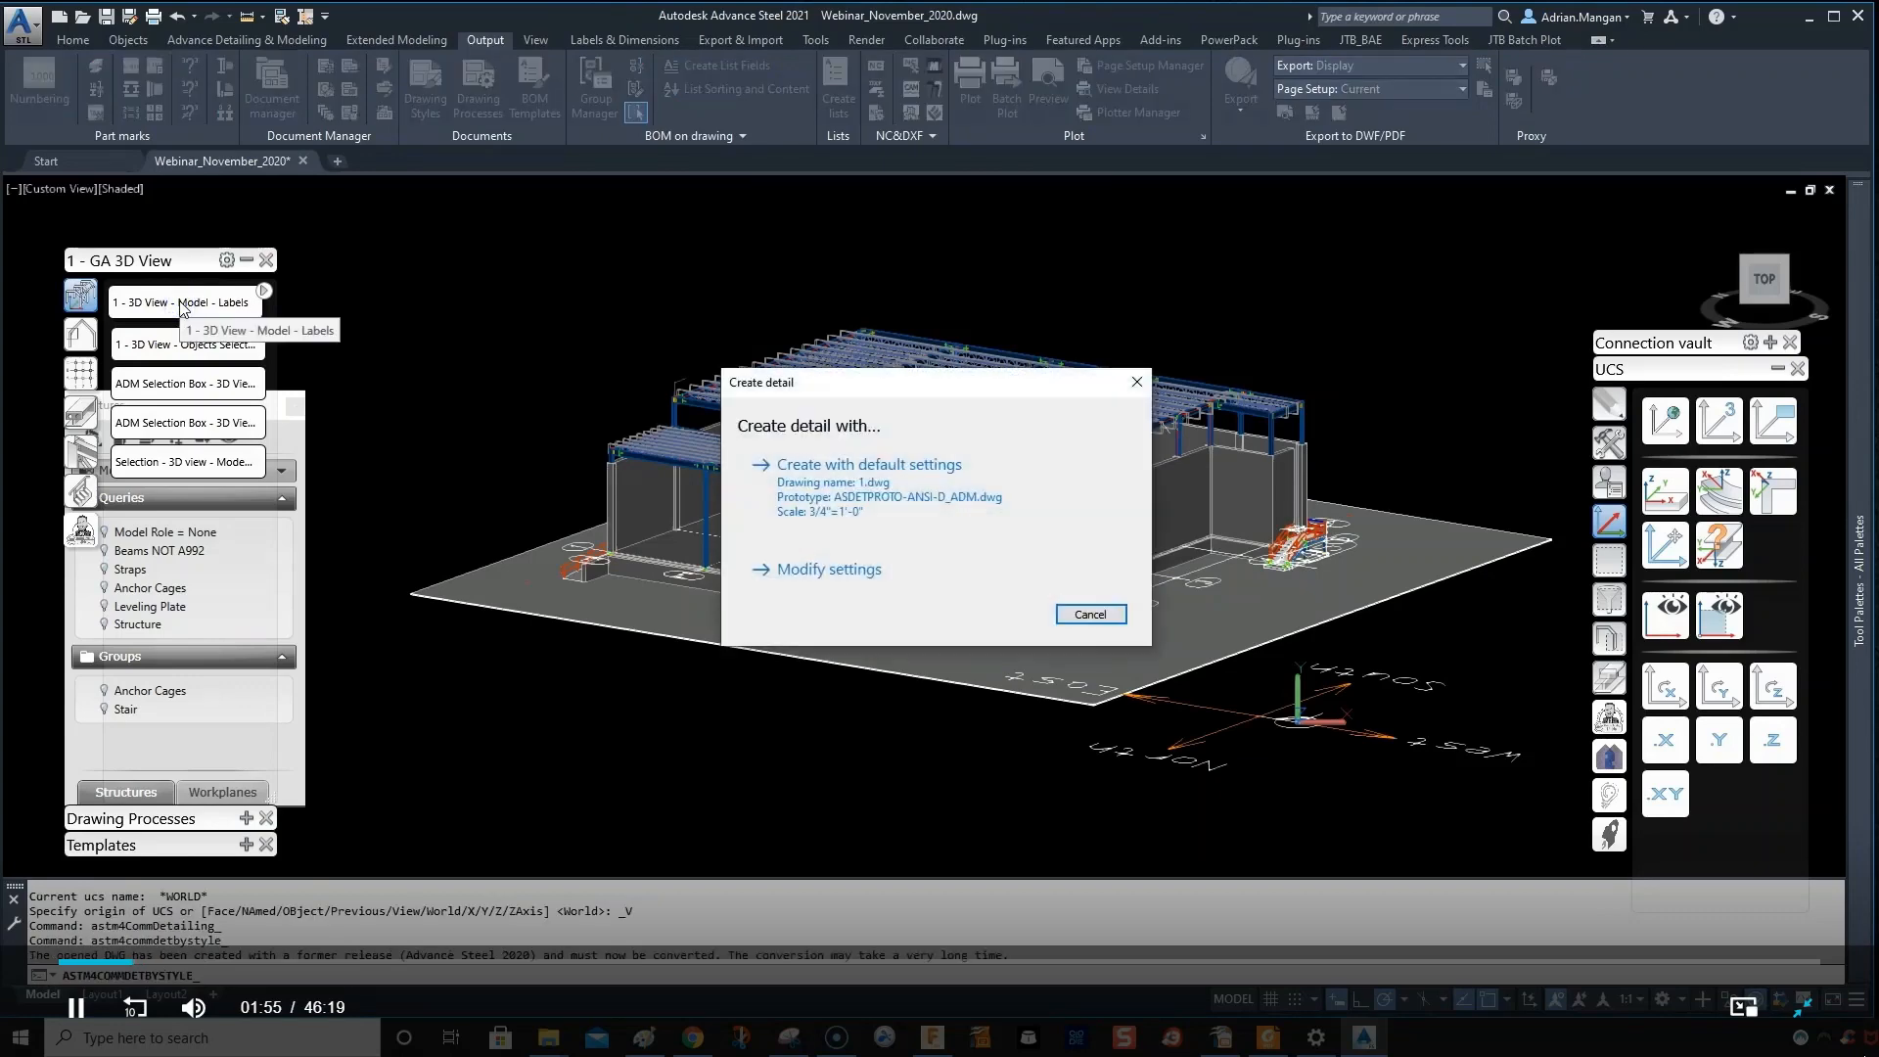
{"action": "left_click", "coordinate": [829, 569]}
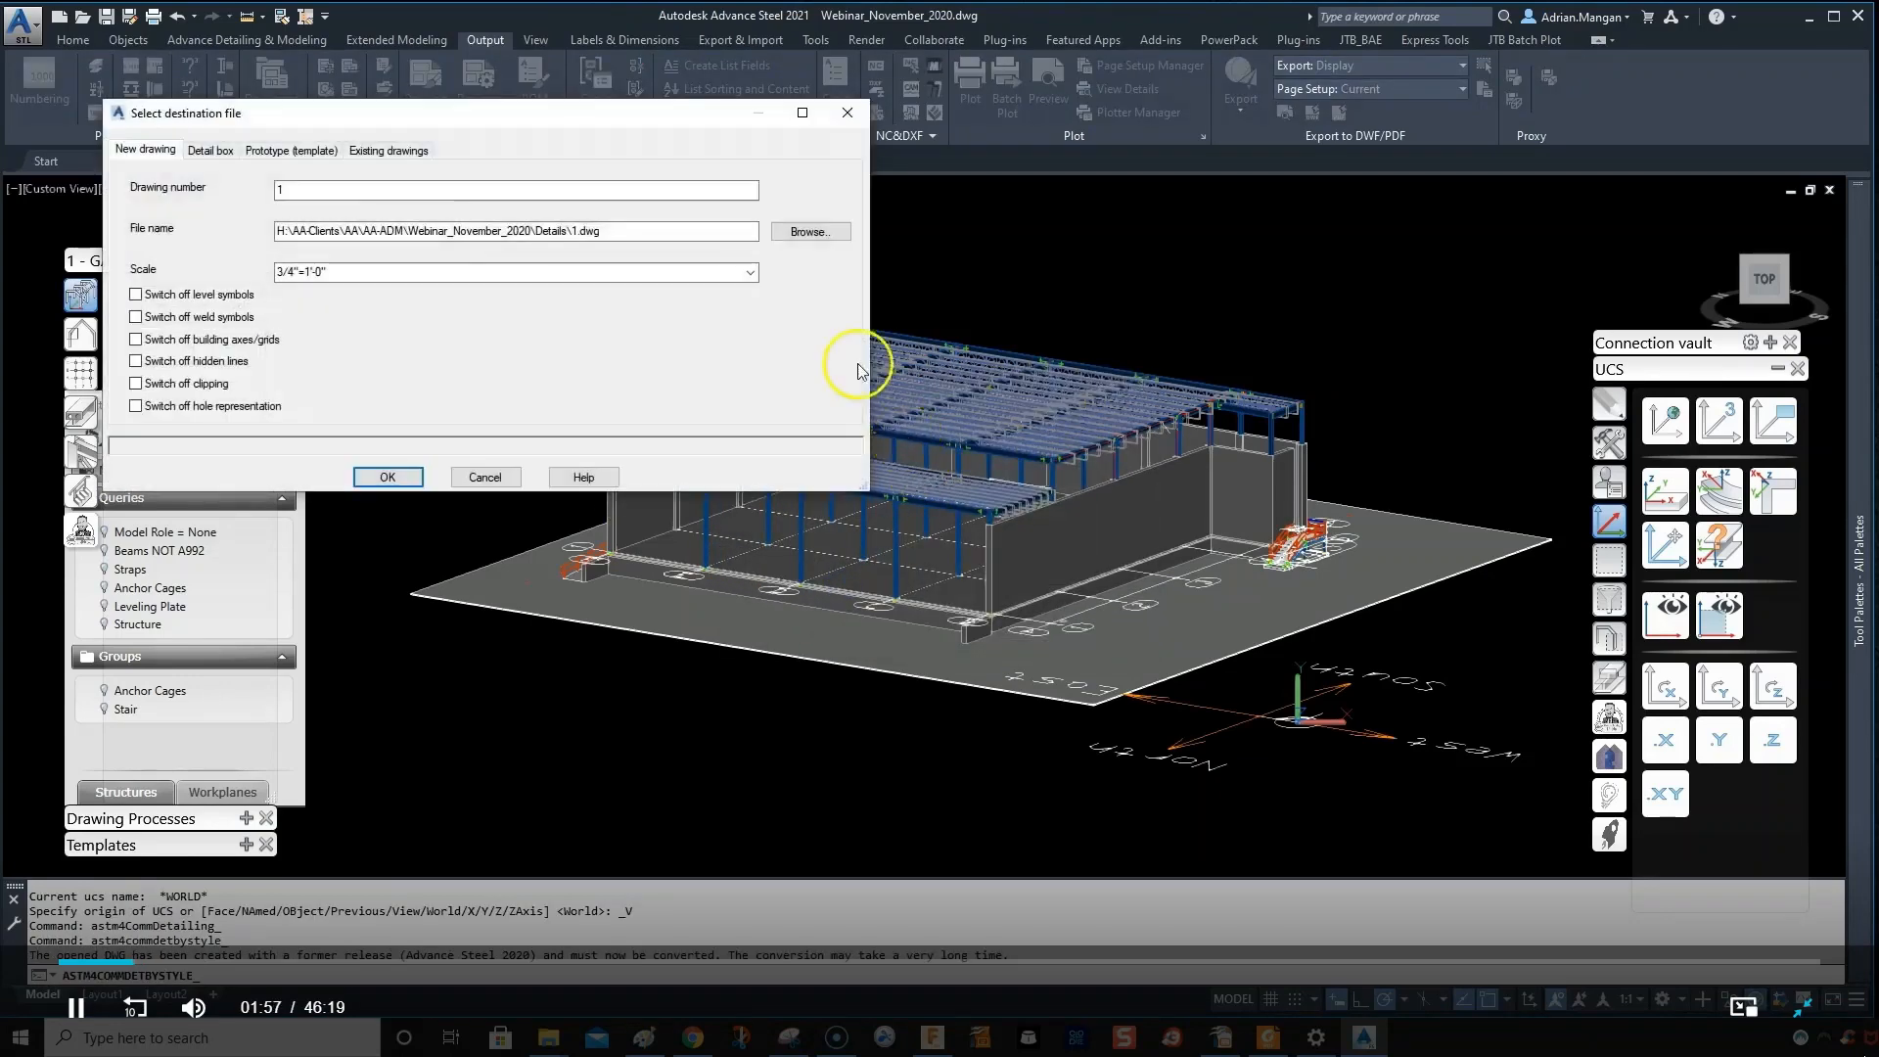
{"action": "left_click", "coordinate": [489, 187]}
{"action": "double_click", "coordinate": [488, 187]}
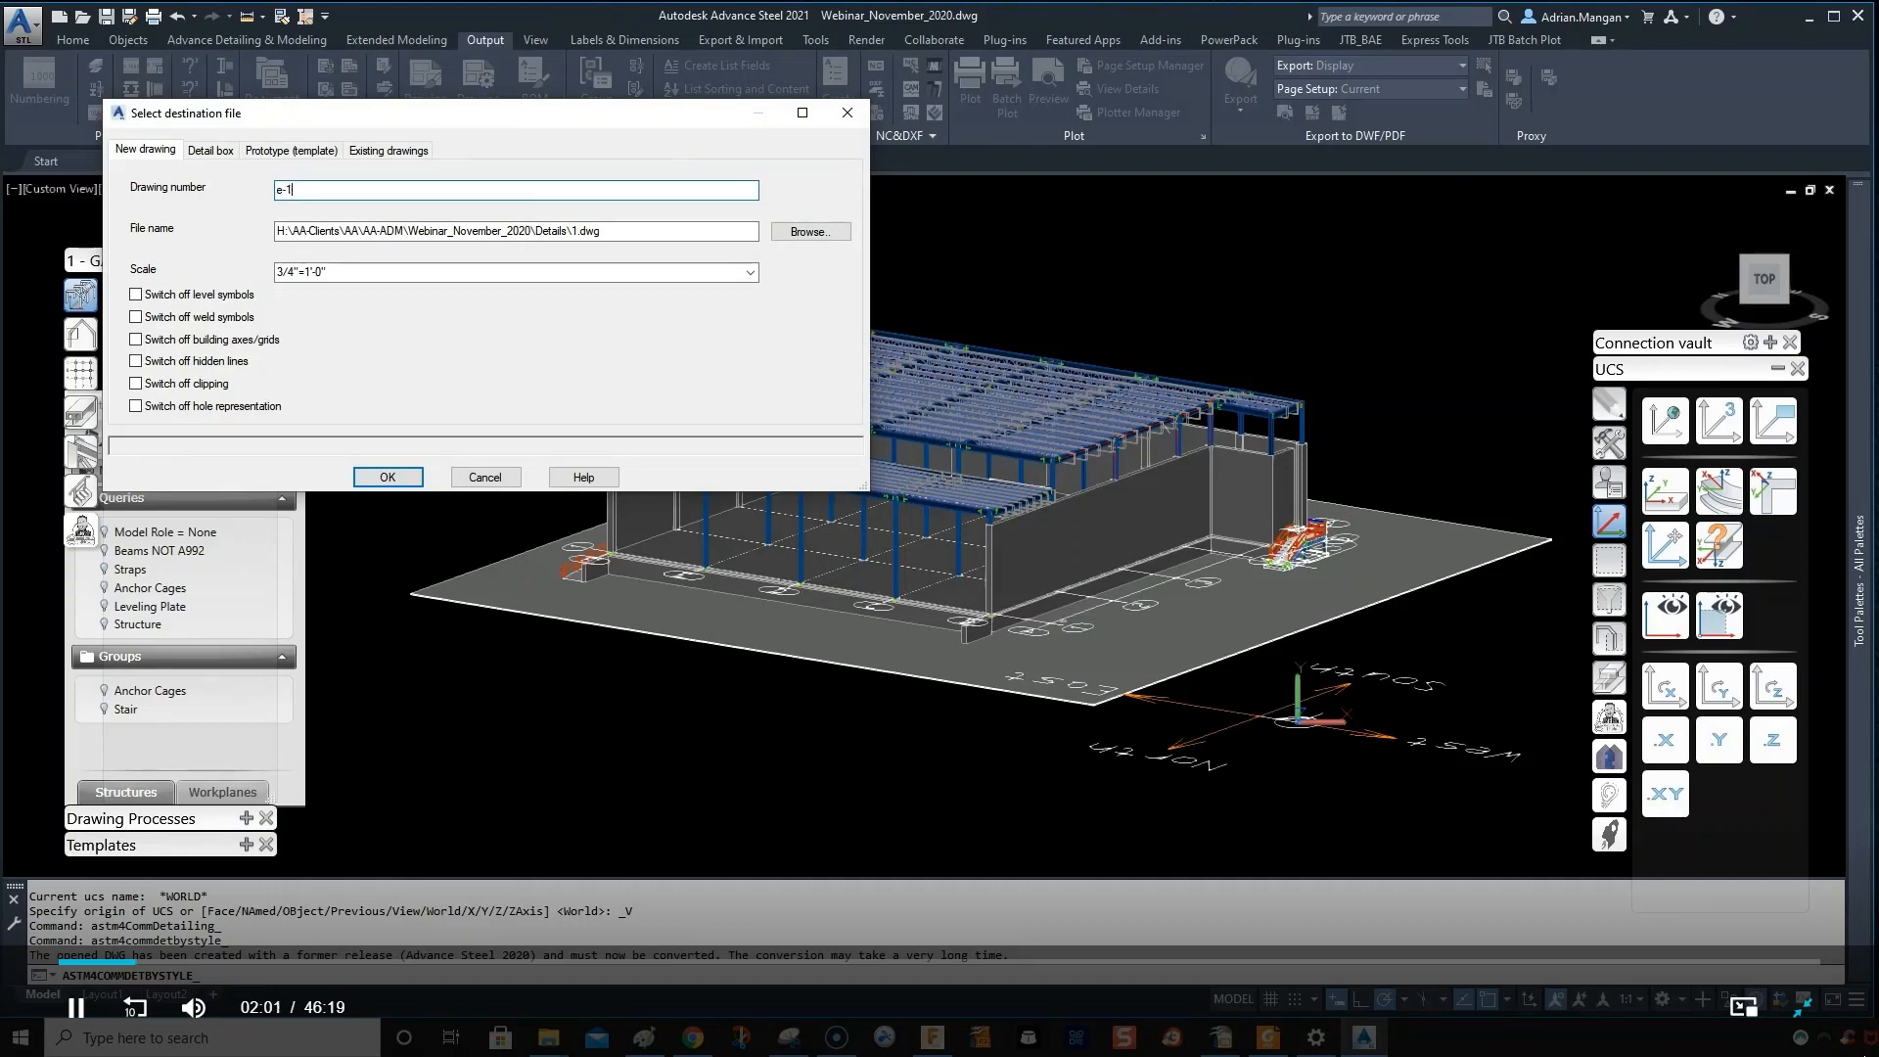
{"action": "type", "text": "e"}
{"action": "key", "text": "BackSpace"}
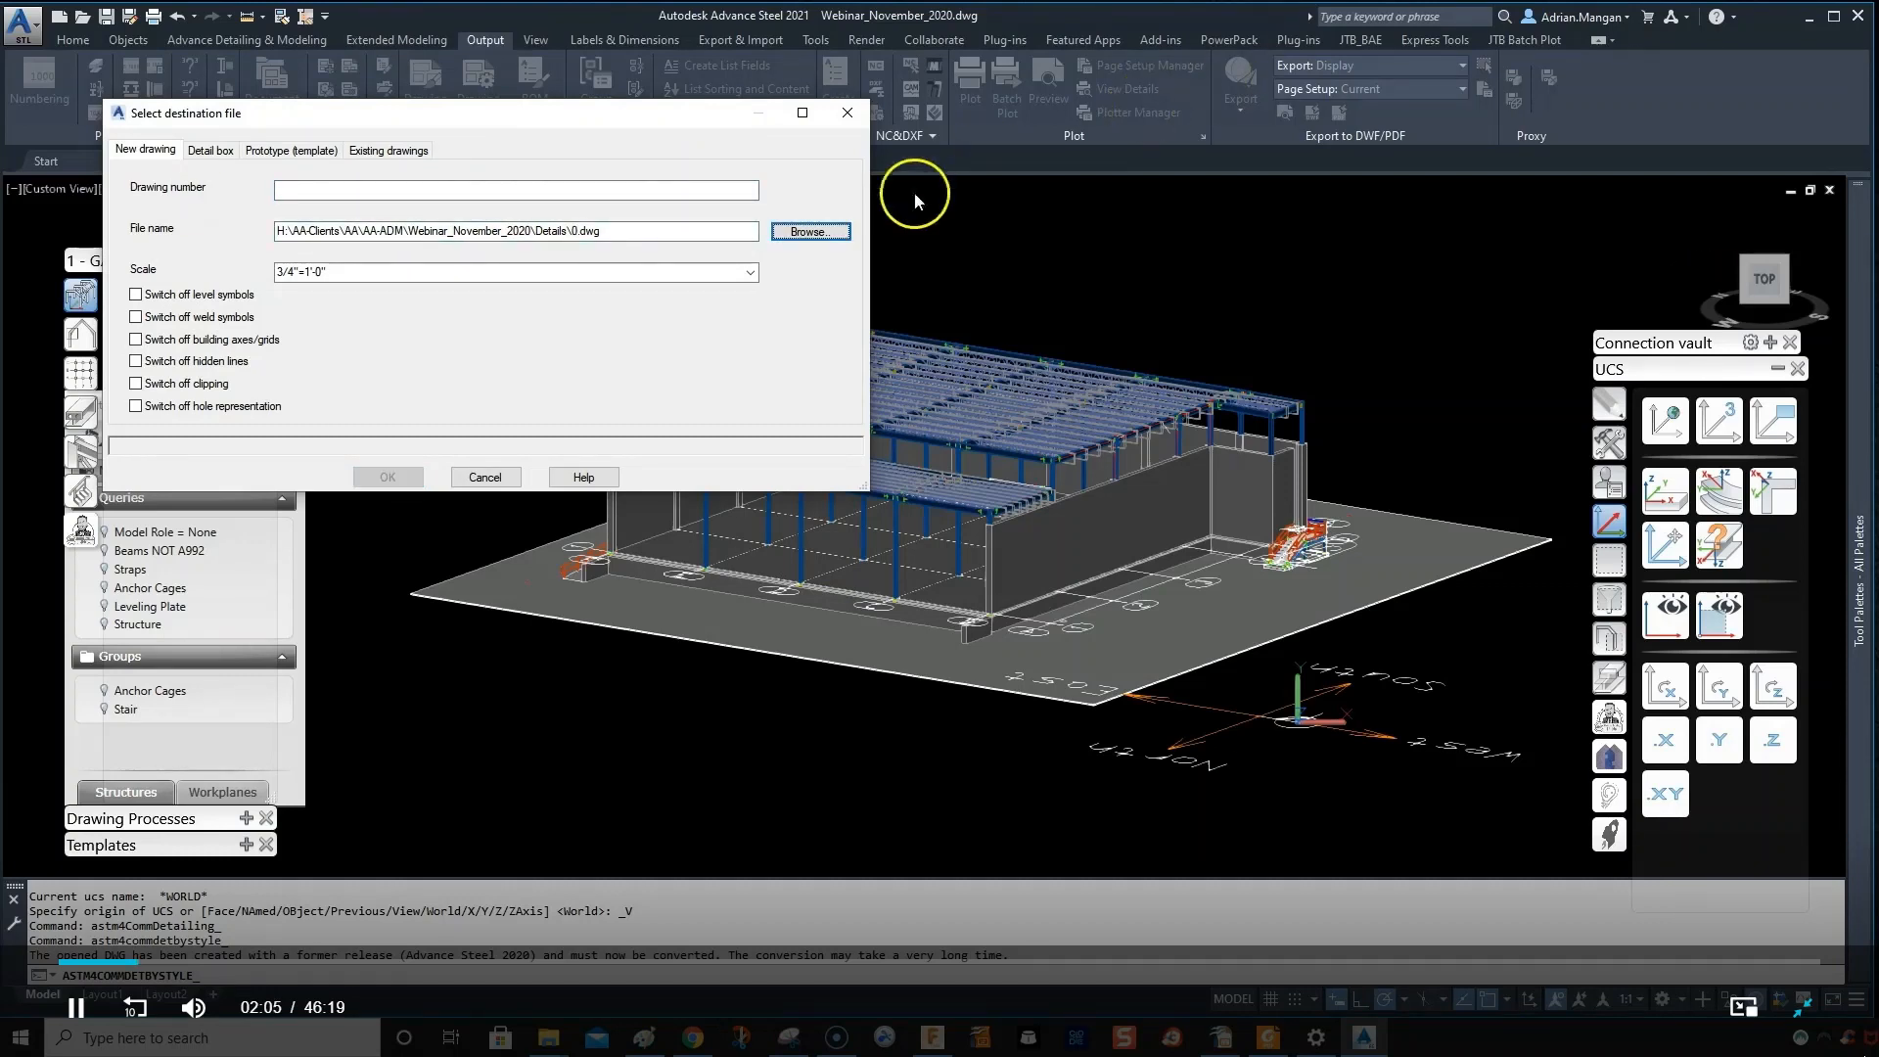
{"action": "left_click", "coordinate": [714, 186]}
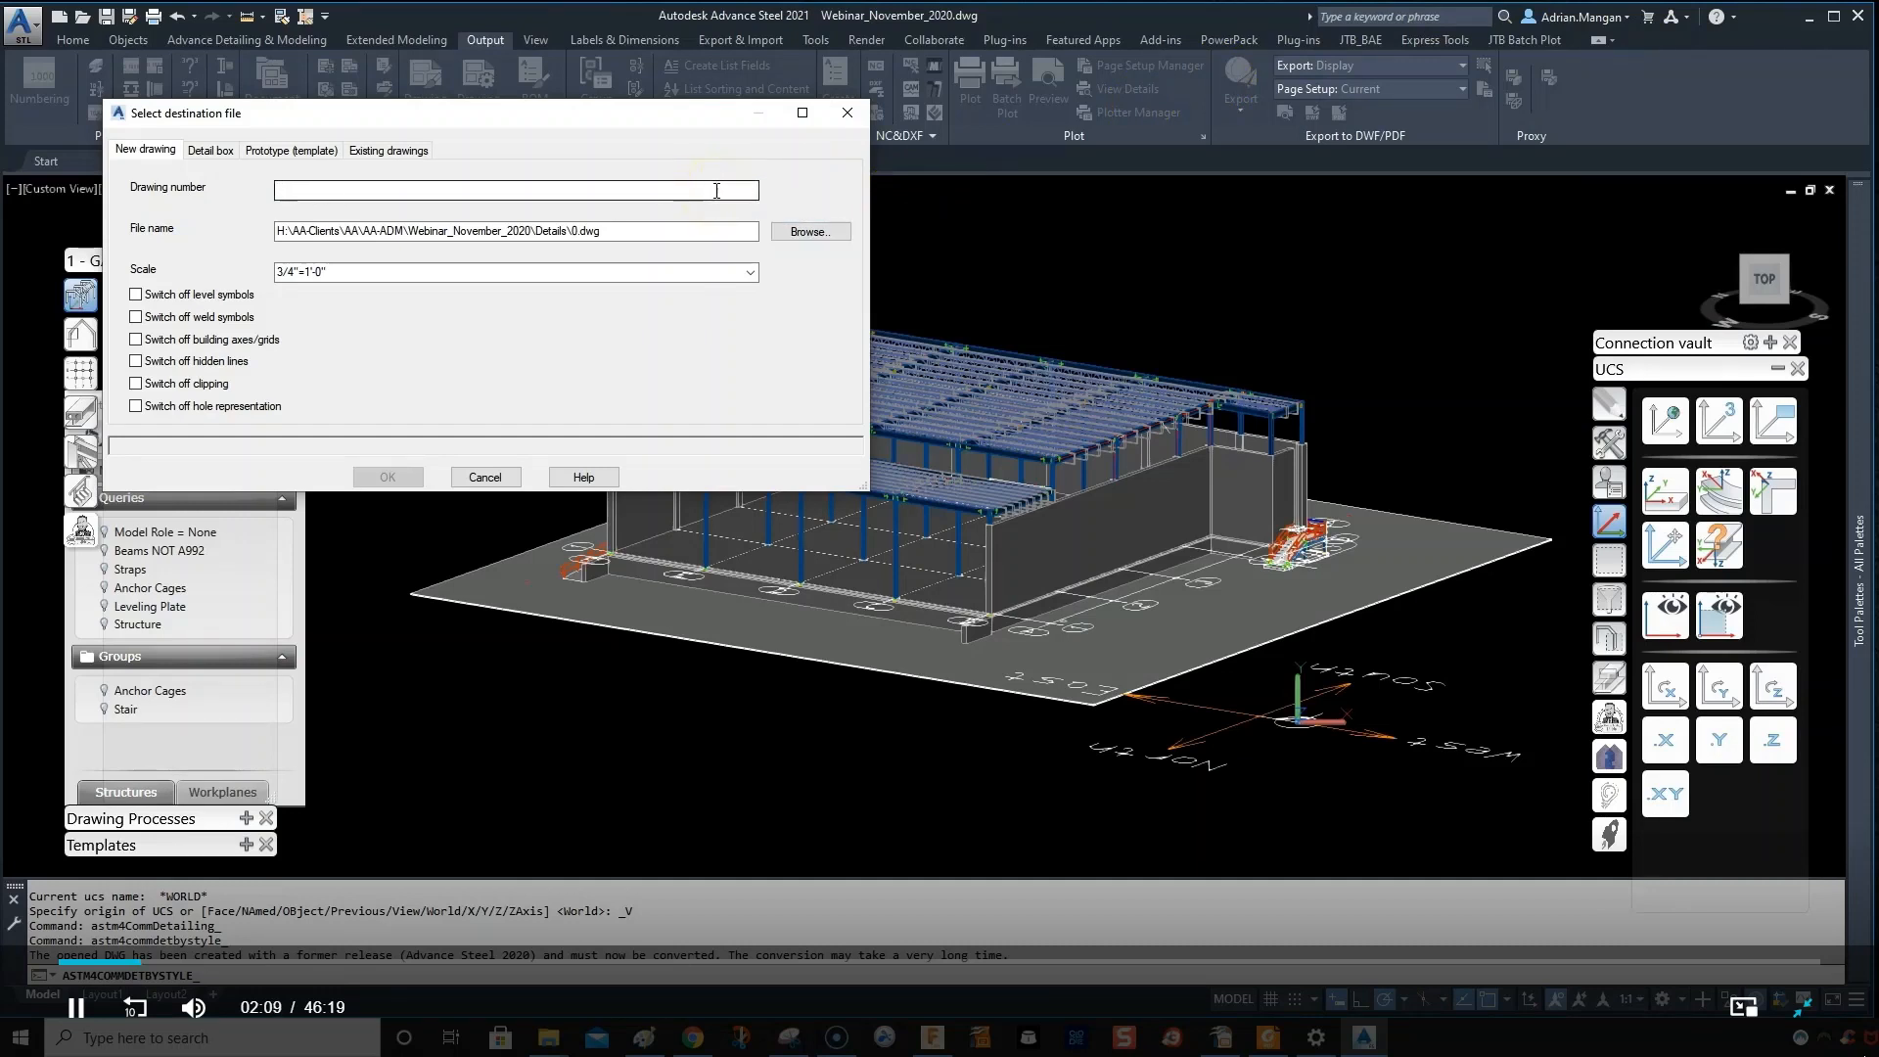
{"action": "left_click", "coordinate": [1092, 143]}
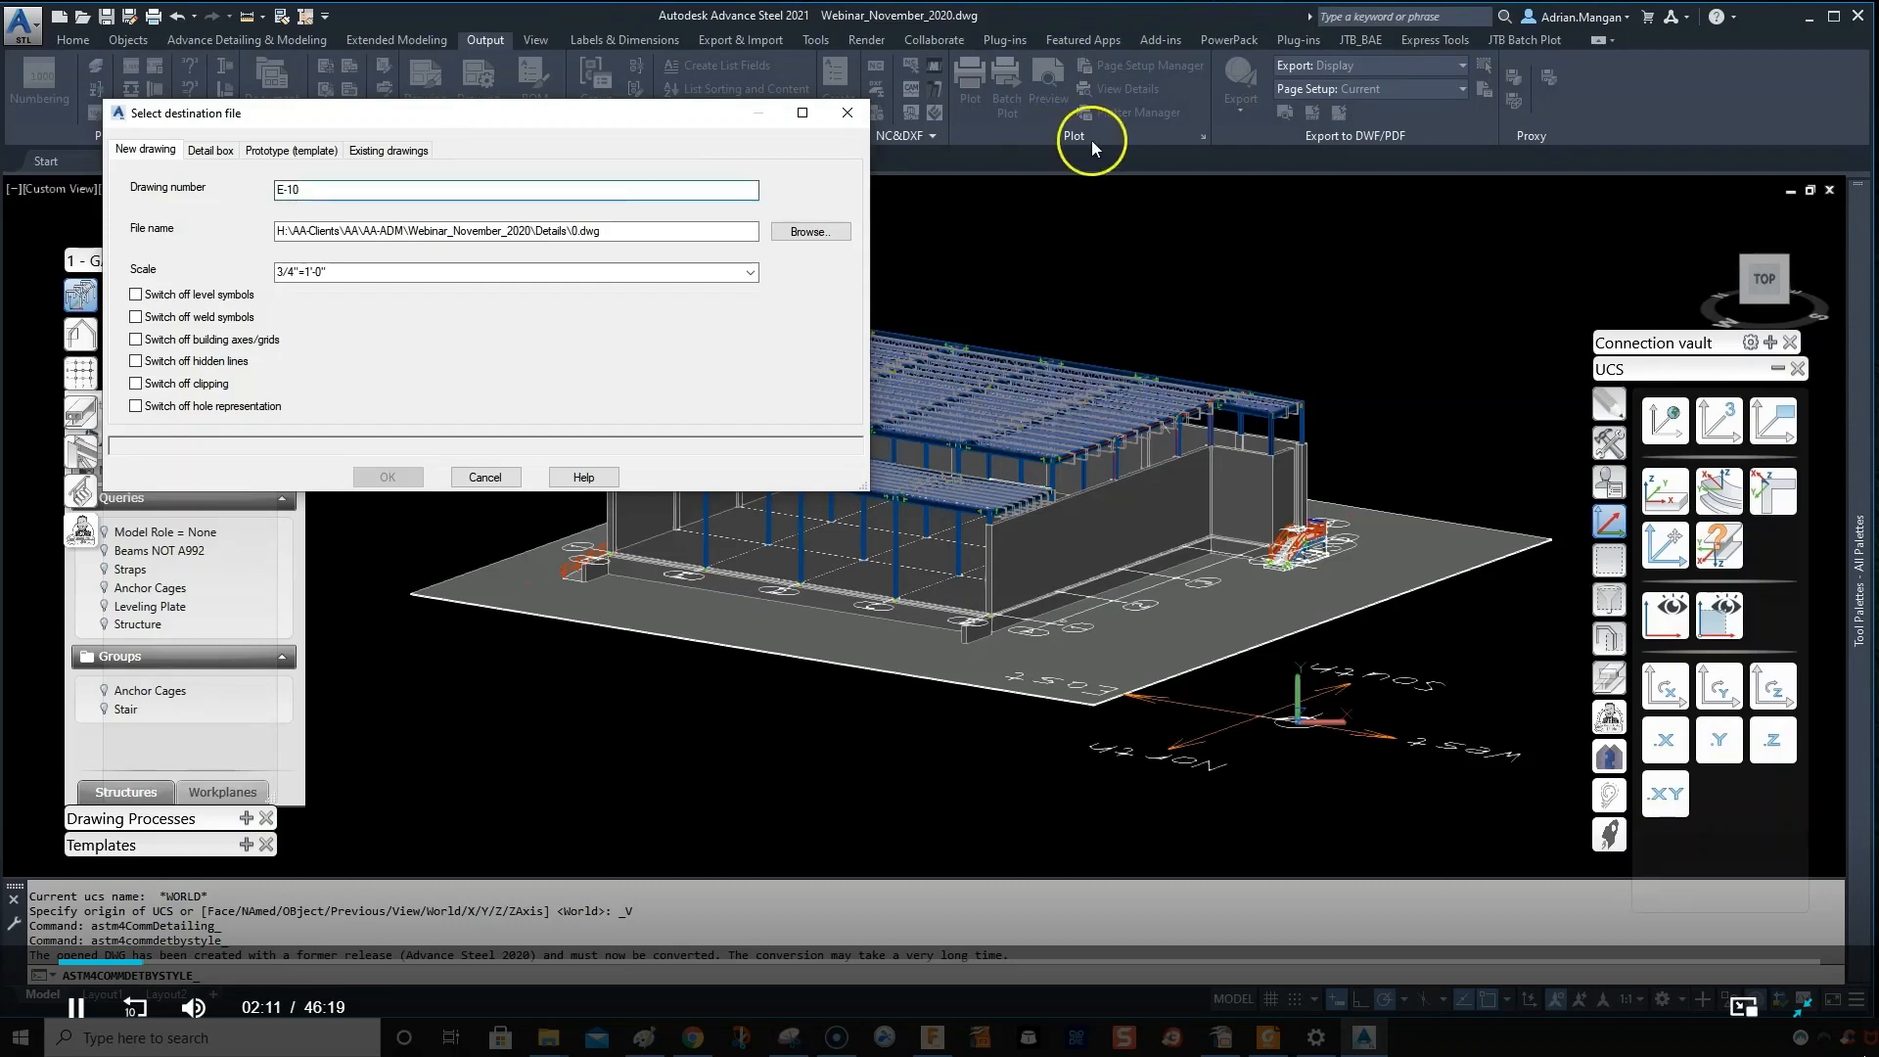
{"action": "left_click", "coordinate": [274, 149]}
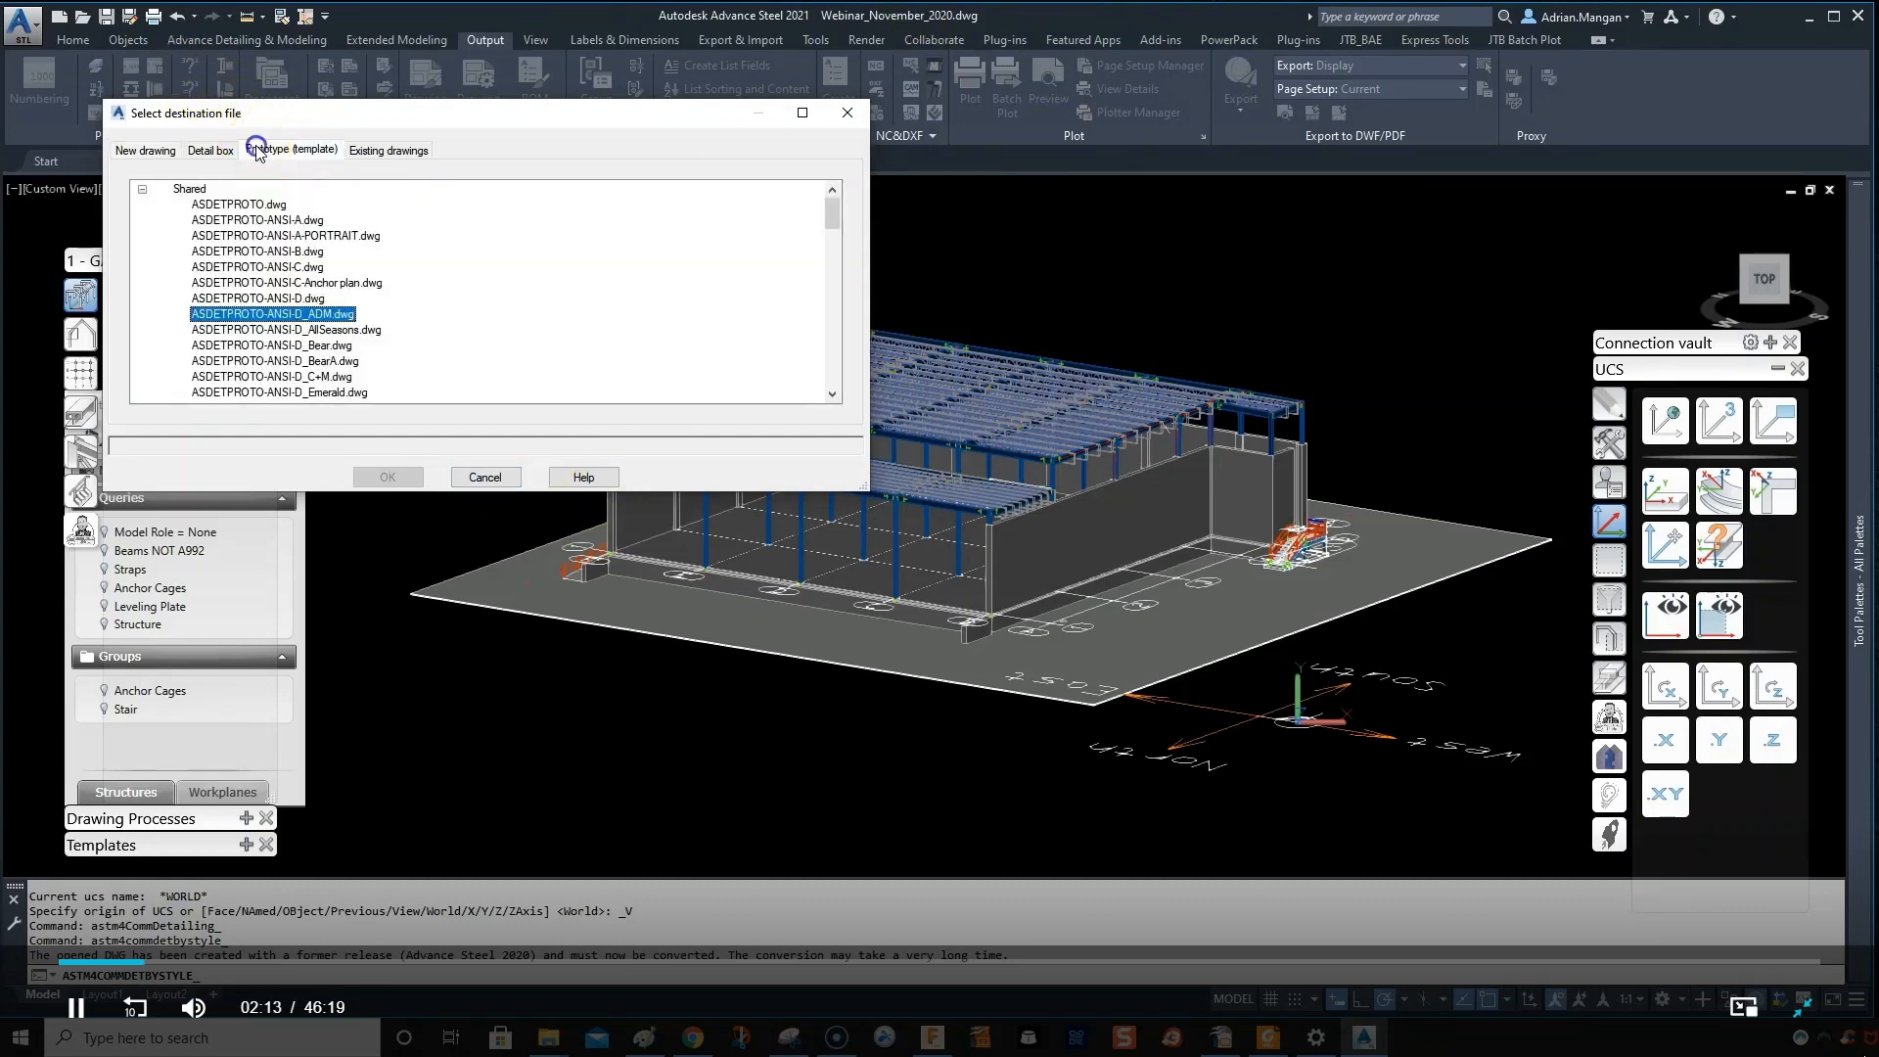
{"action": "left_click", "coordinate": [388, 477]}
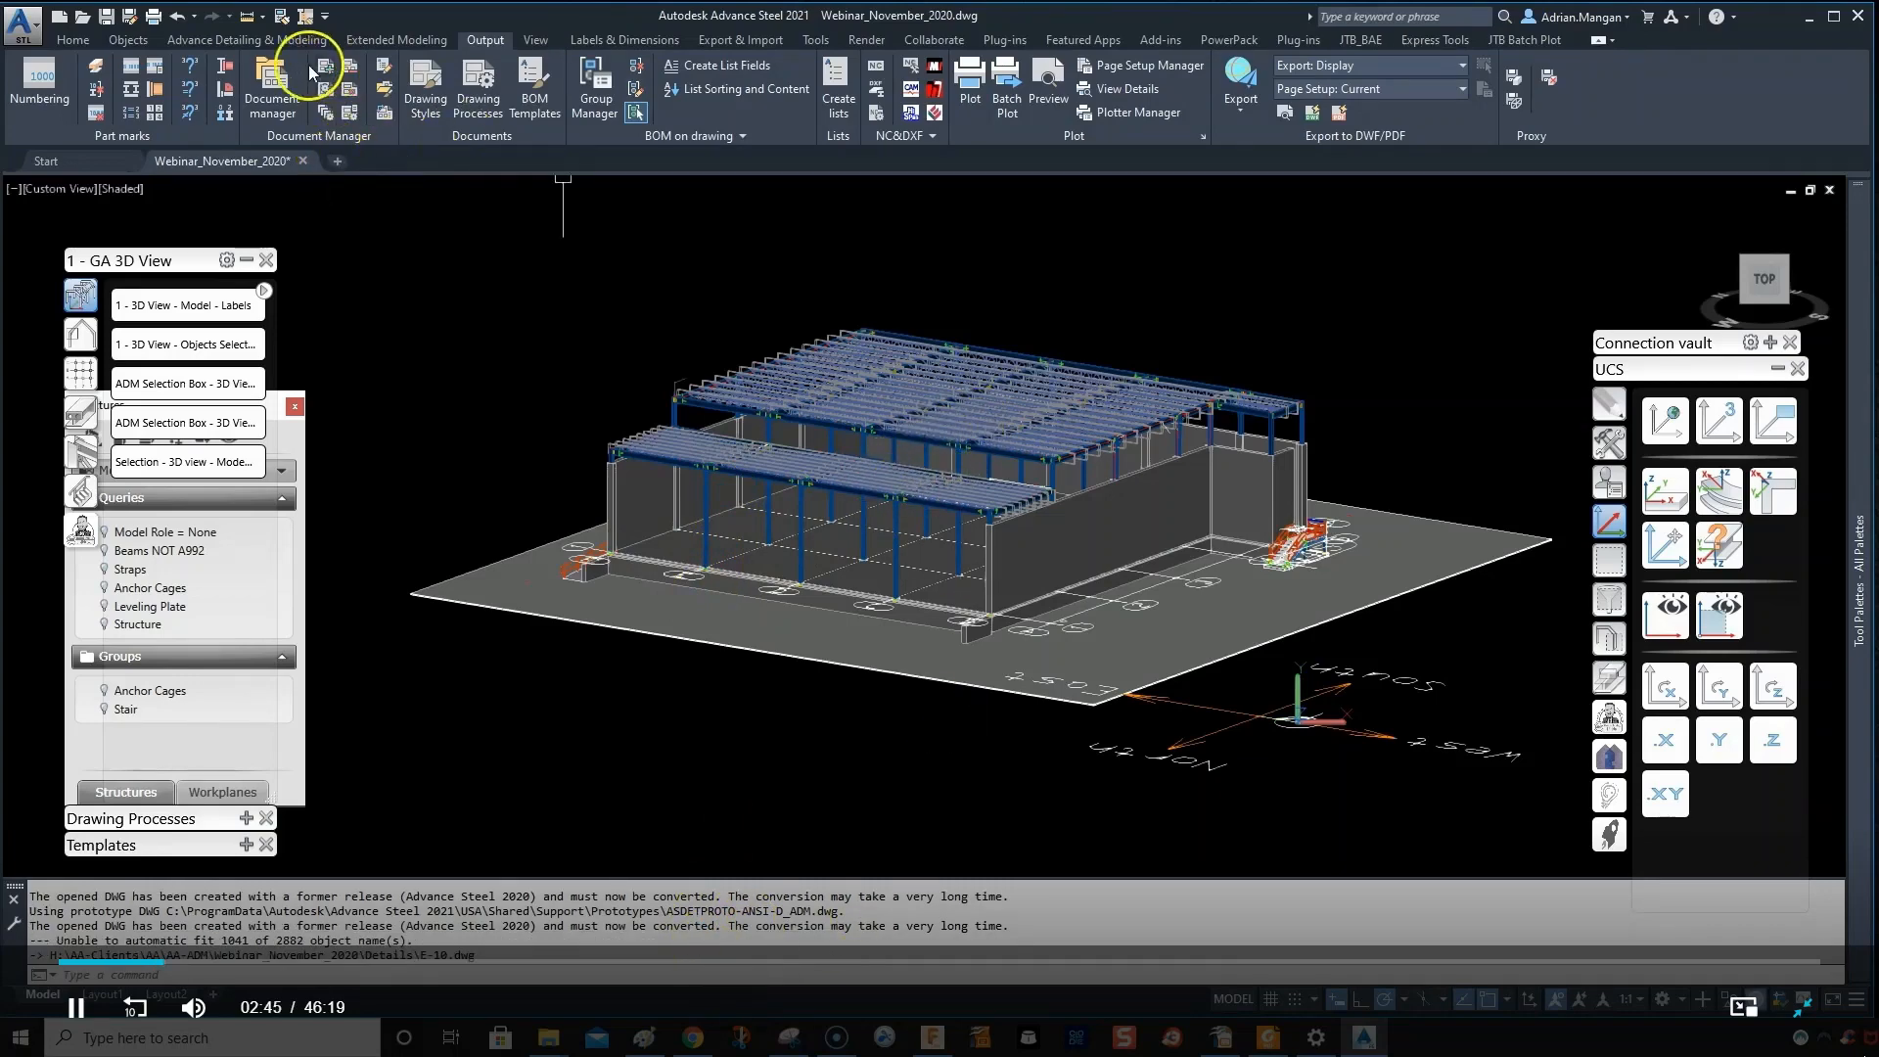
- Bring up the Document Manager and select E-10.dwg among the up-to-date details
{"action": "left_click", "coordinate": [279, 78]}
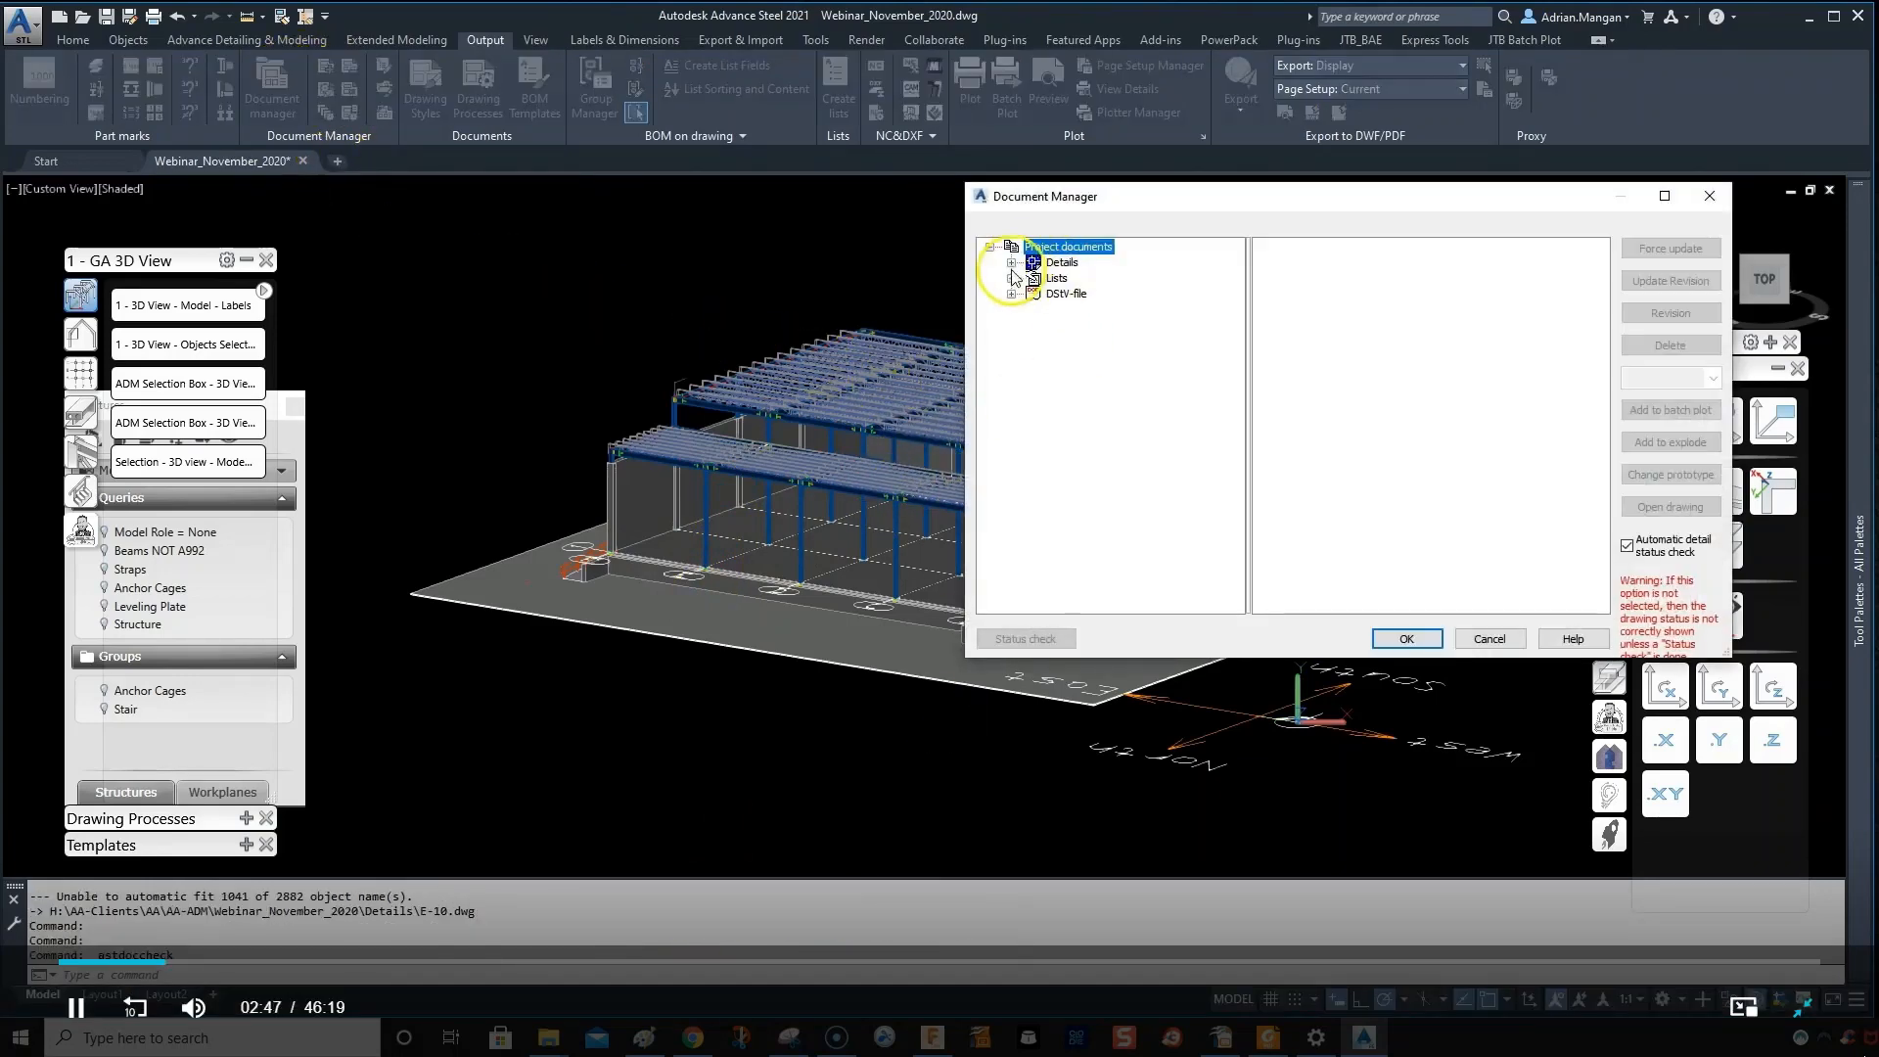
{"action": "left_click", "coordinate": [1010, 262]}
{"action": "left_click", "coordinate": [1033, 279]}
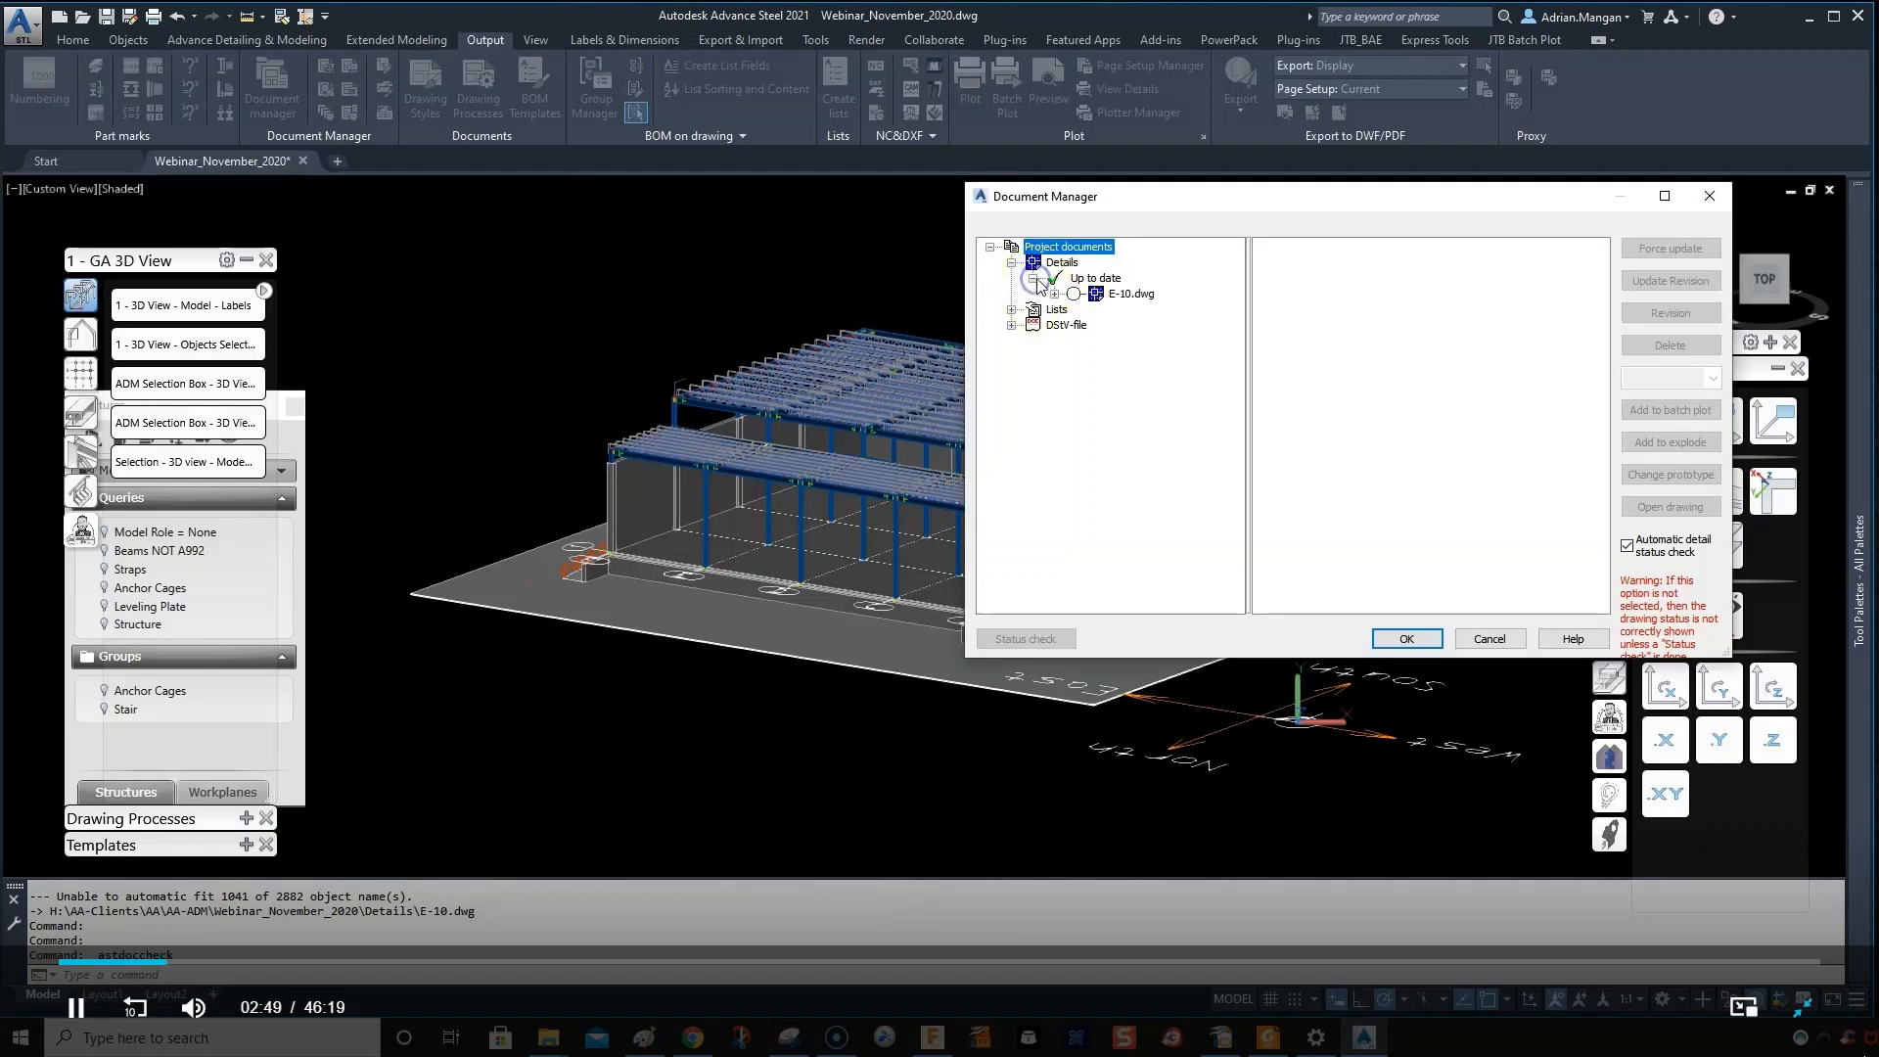
{"action": "left_click", "coordinate": [1054, 294]}
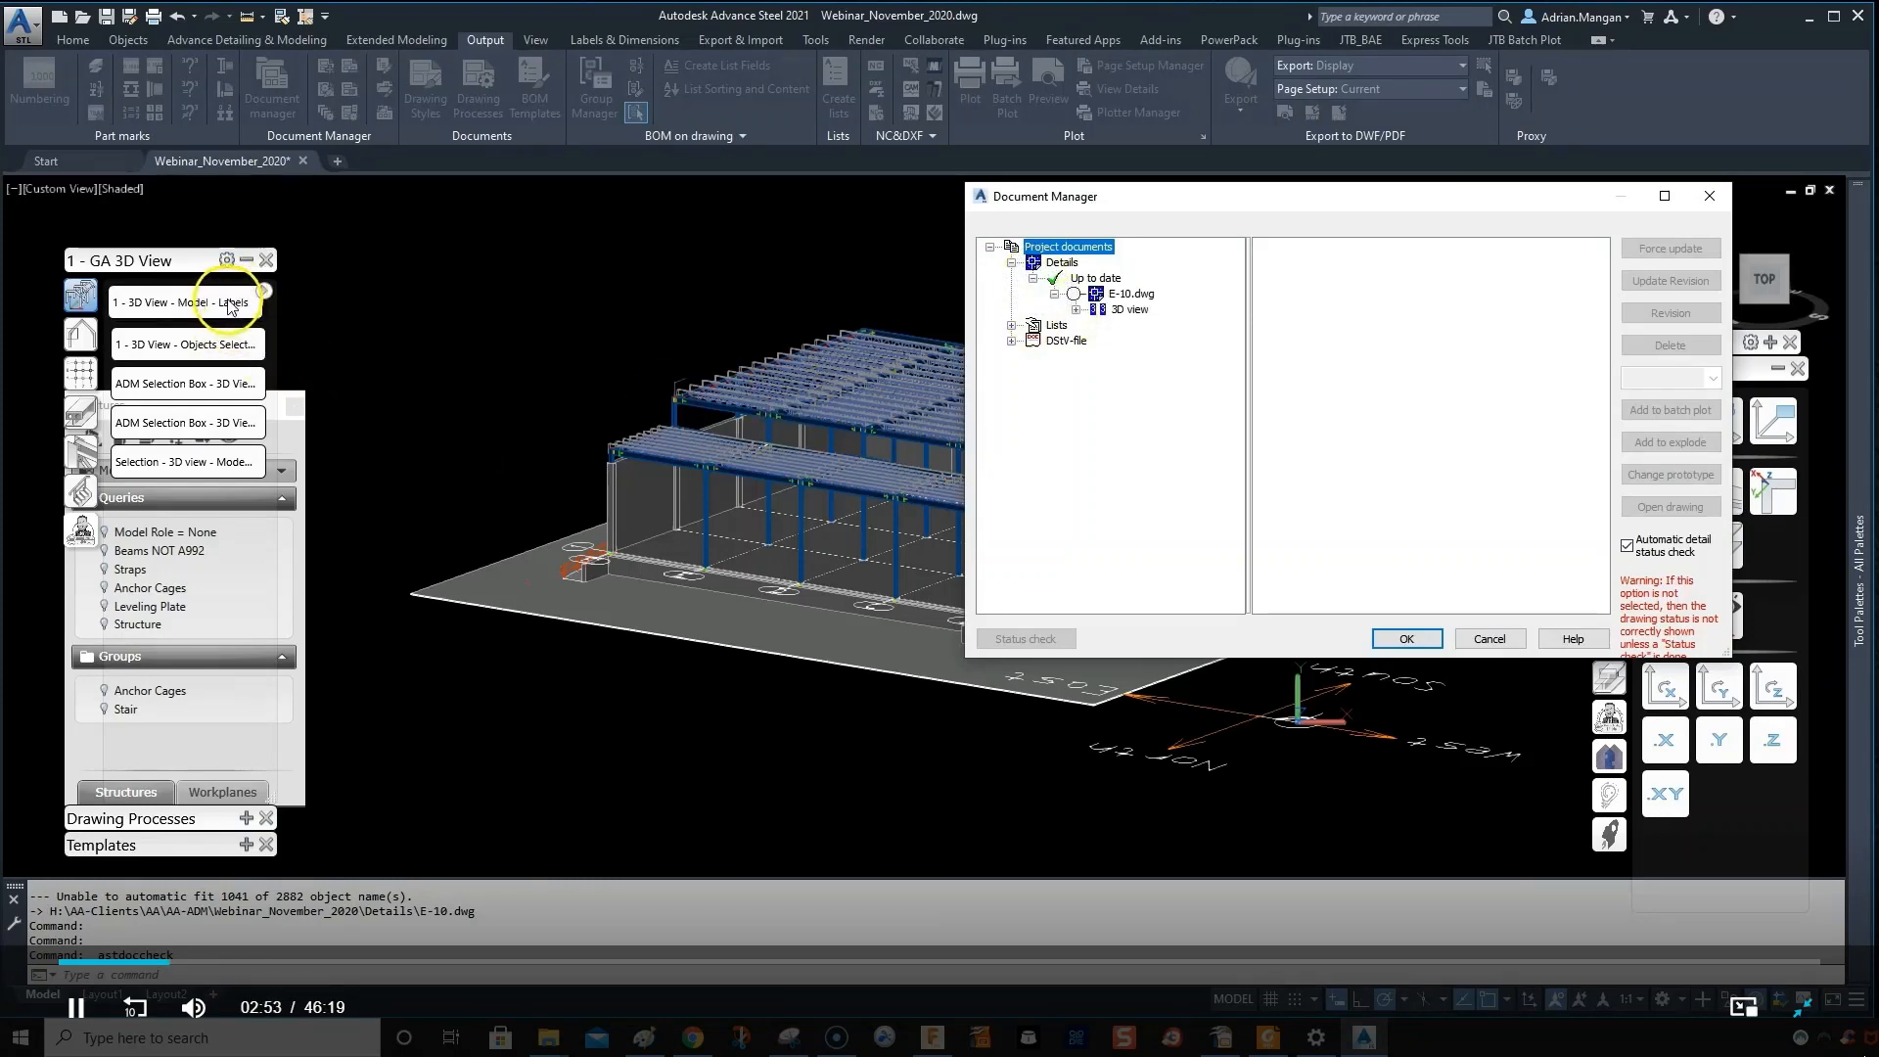
{"action": "left_click", "coordinate": [1130, 295]}
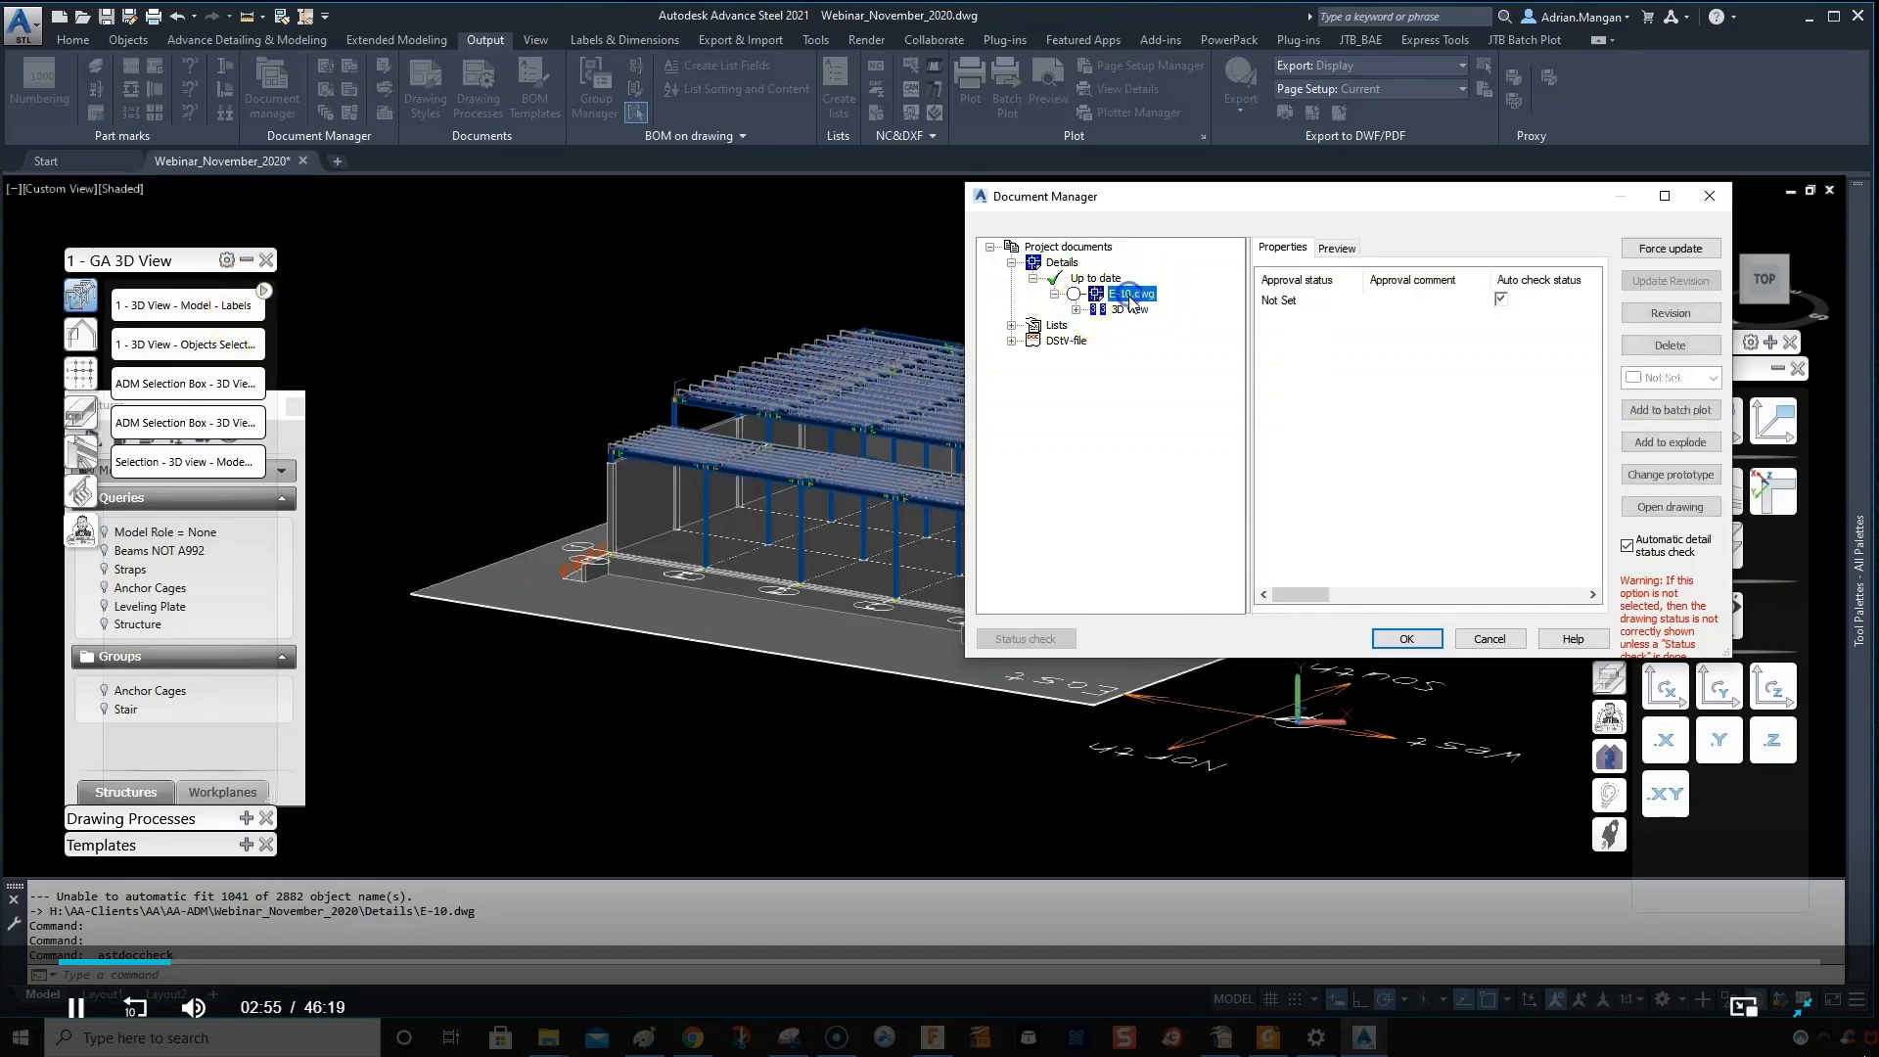
- Open the E-10.dwg detail drawing from the Document Manager
{"action": "left_click", "coordinate": [1406, 638]}
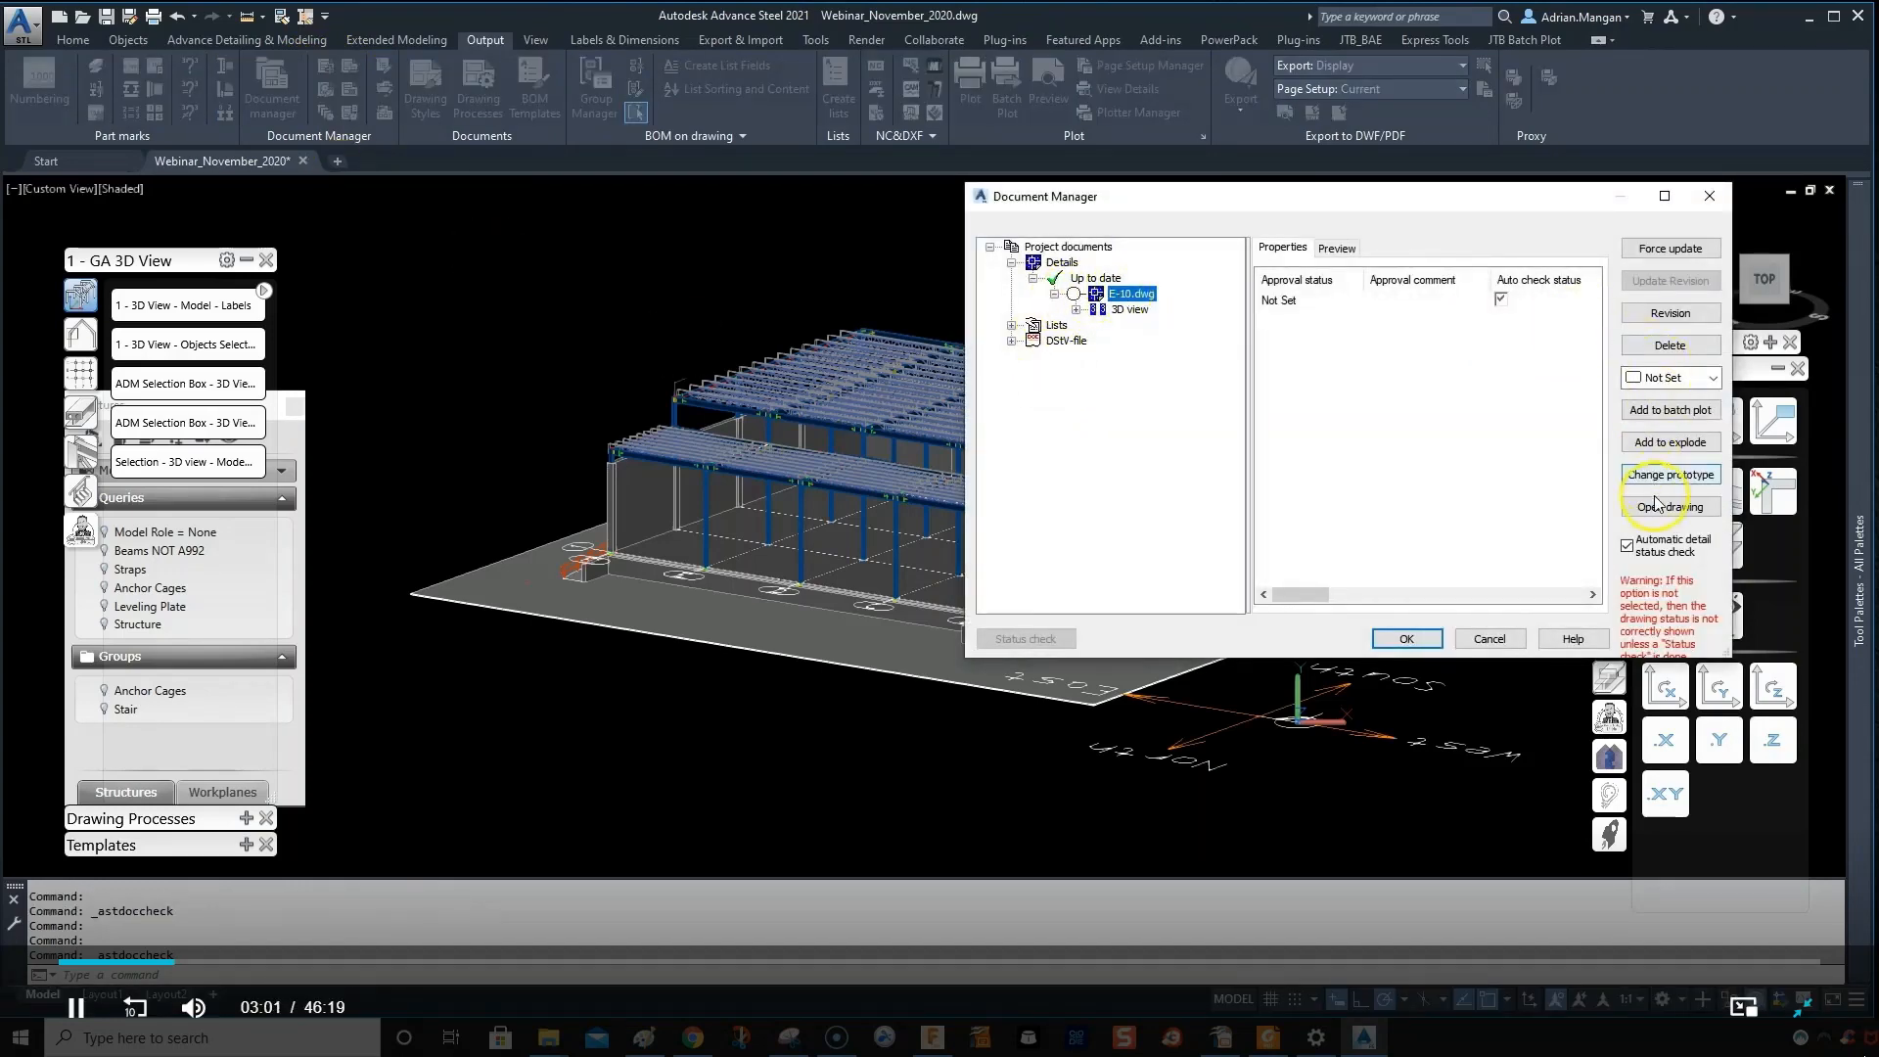
{"action": "left_click", "coordinate": [1656, 504]}
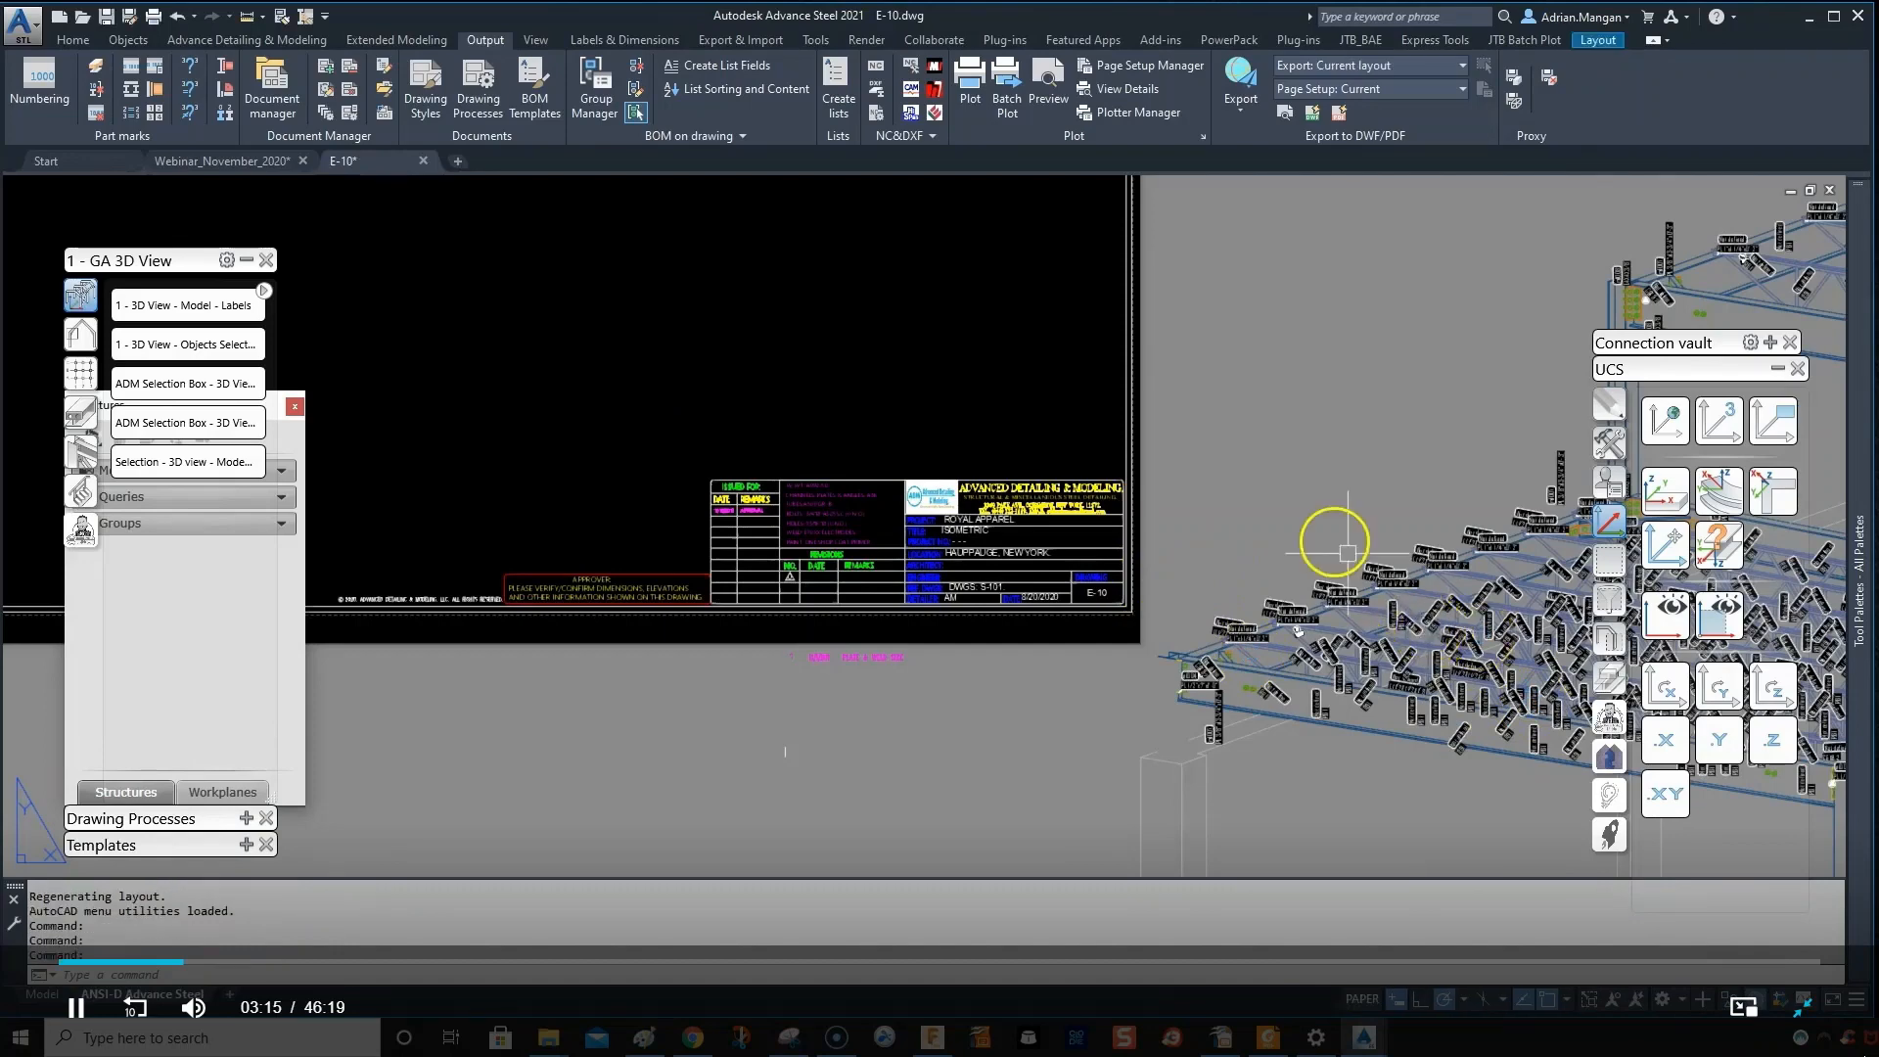
{"action": "scroll", "coordinate": [1331, 533], "scroll_direction": "down", "scroll_amount": 6}
{"action": "middle_click_drag", "start_coordinate": [1313, 508], "coordinate": [908, 378]}
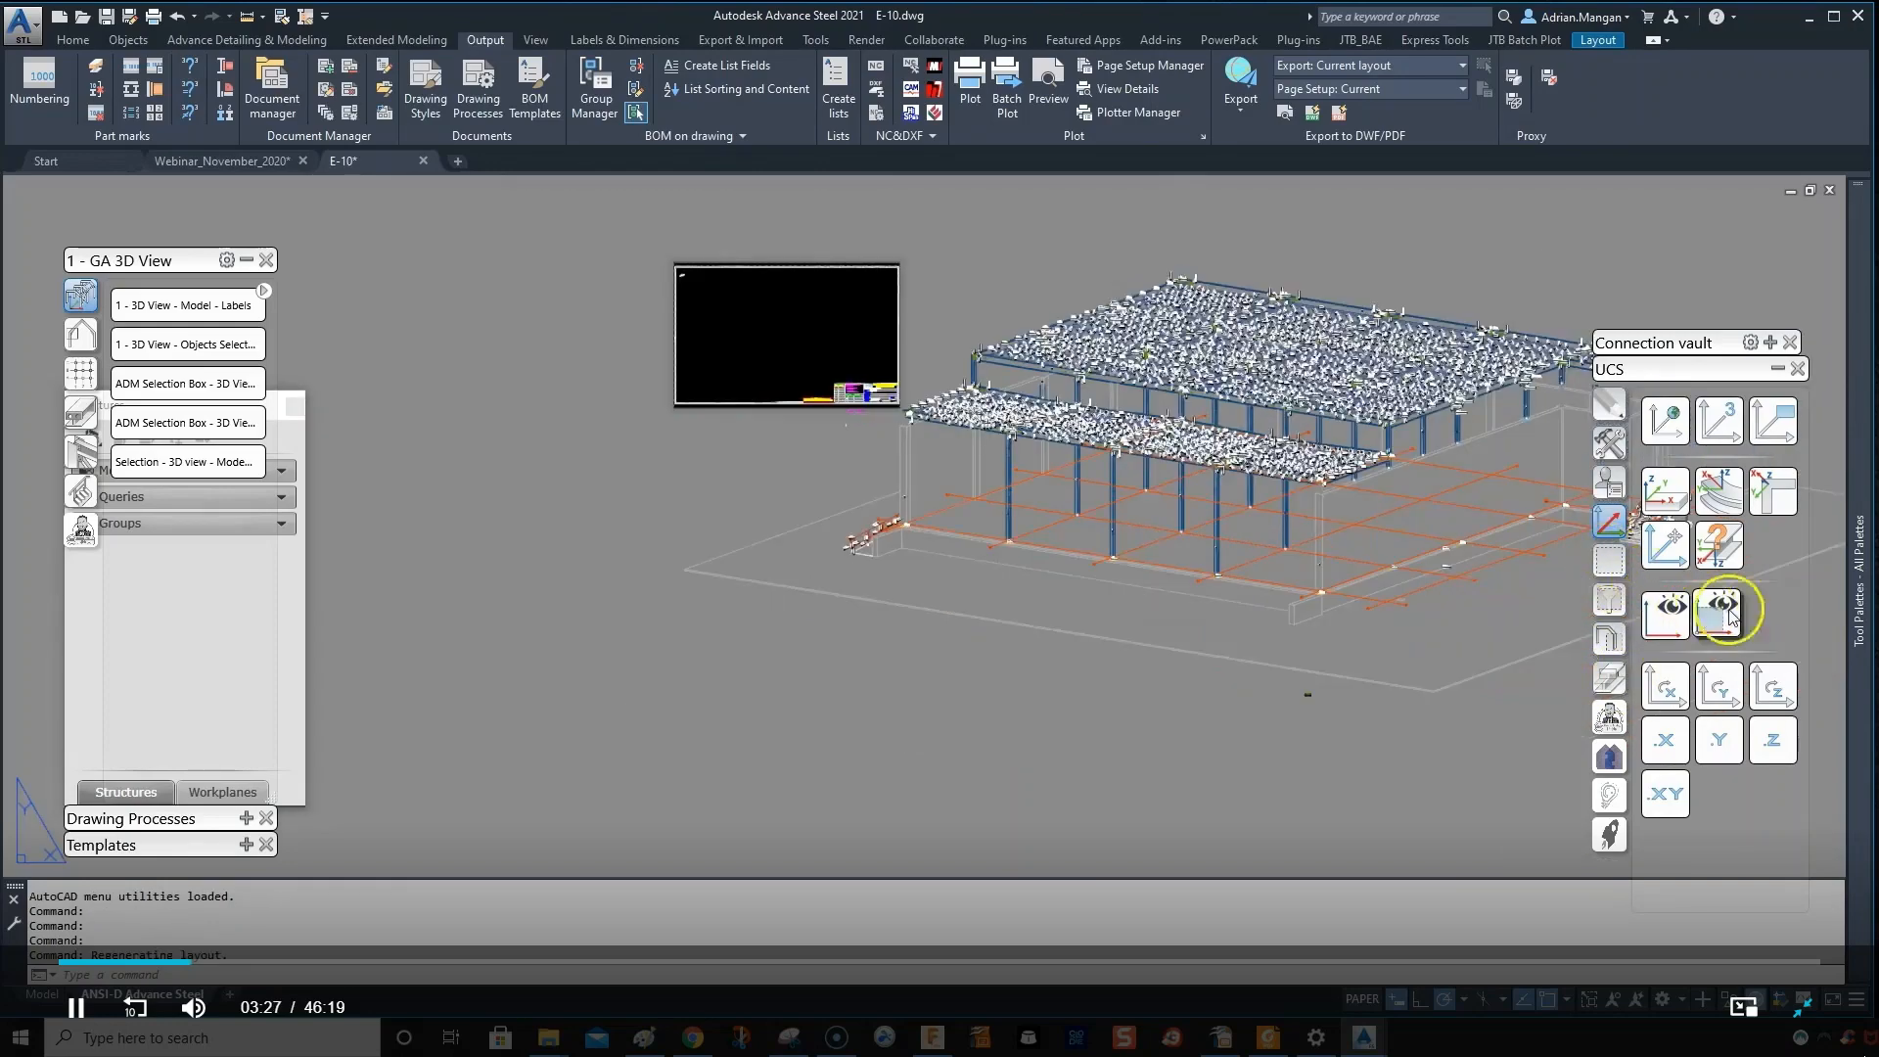
- Examine the part labels on the roof framing and check which beam the B26 W21x44 label belongs to
{"action": "scroll", "coordinate": [1219, 342], "scroll_direction": "up", "scroll_amount": 5}
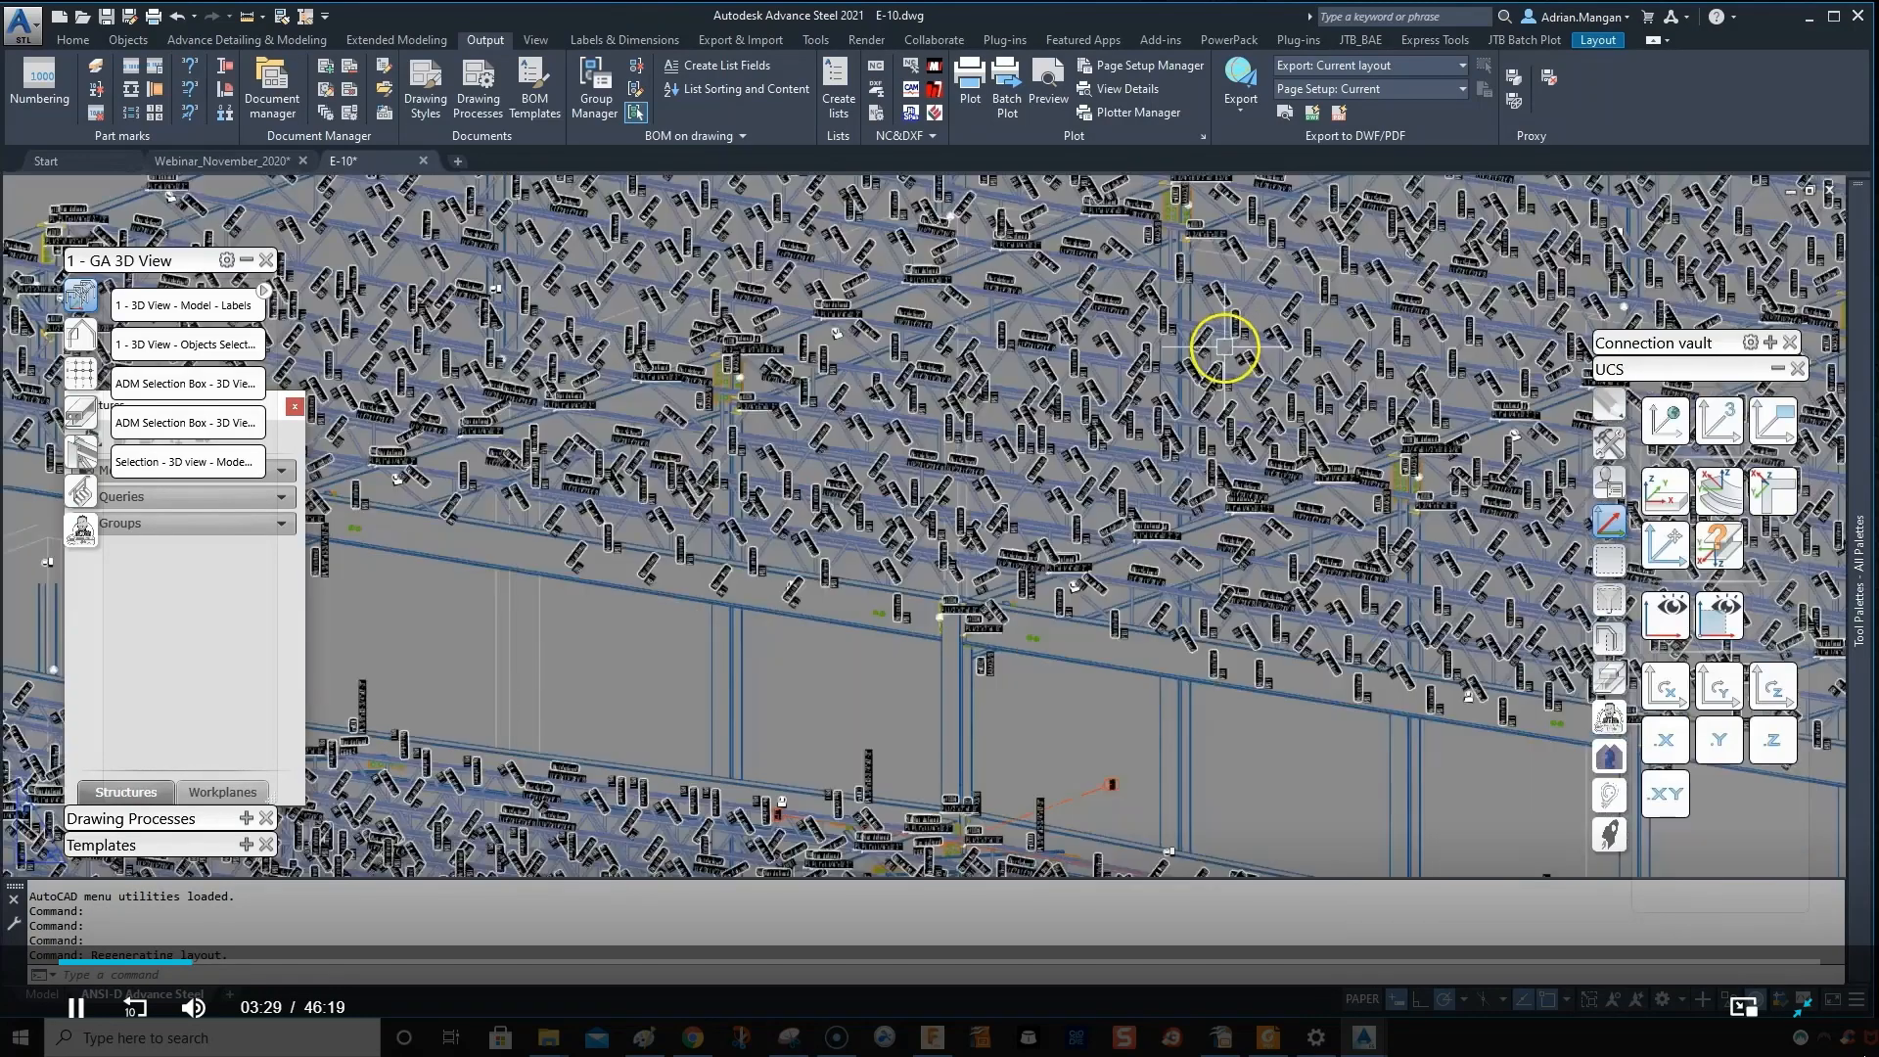
{"action": "scroll", "coordinate": [1186, 401], "scroll_direction": "up", "scroll_amount": 2}
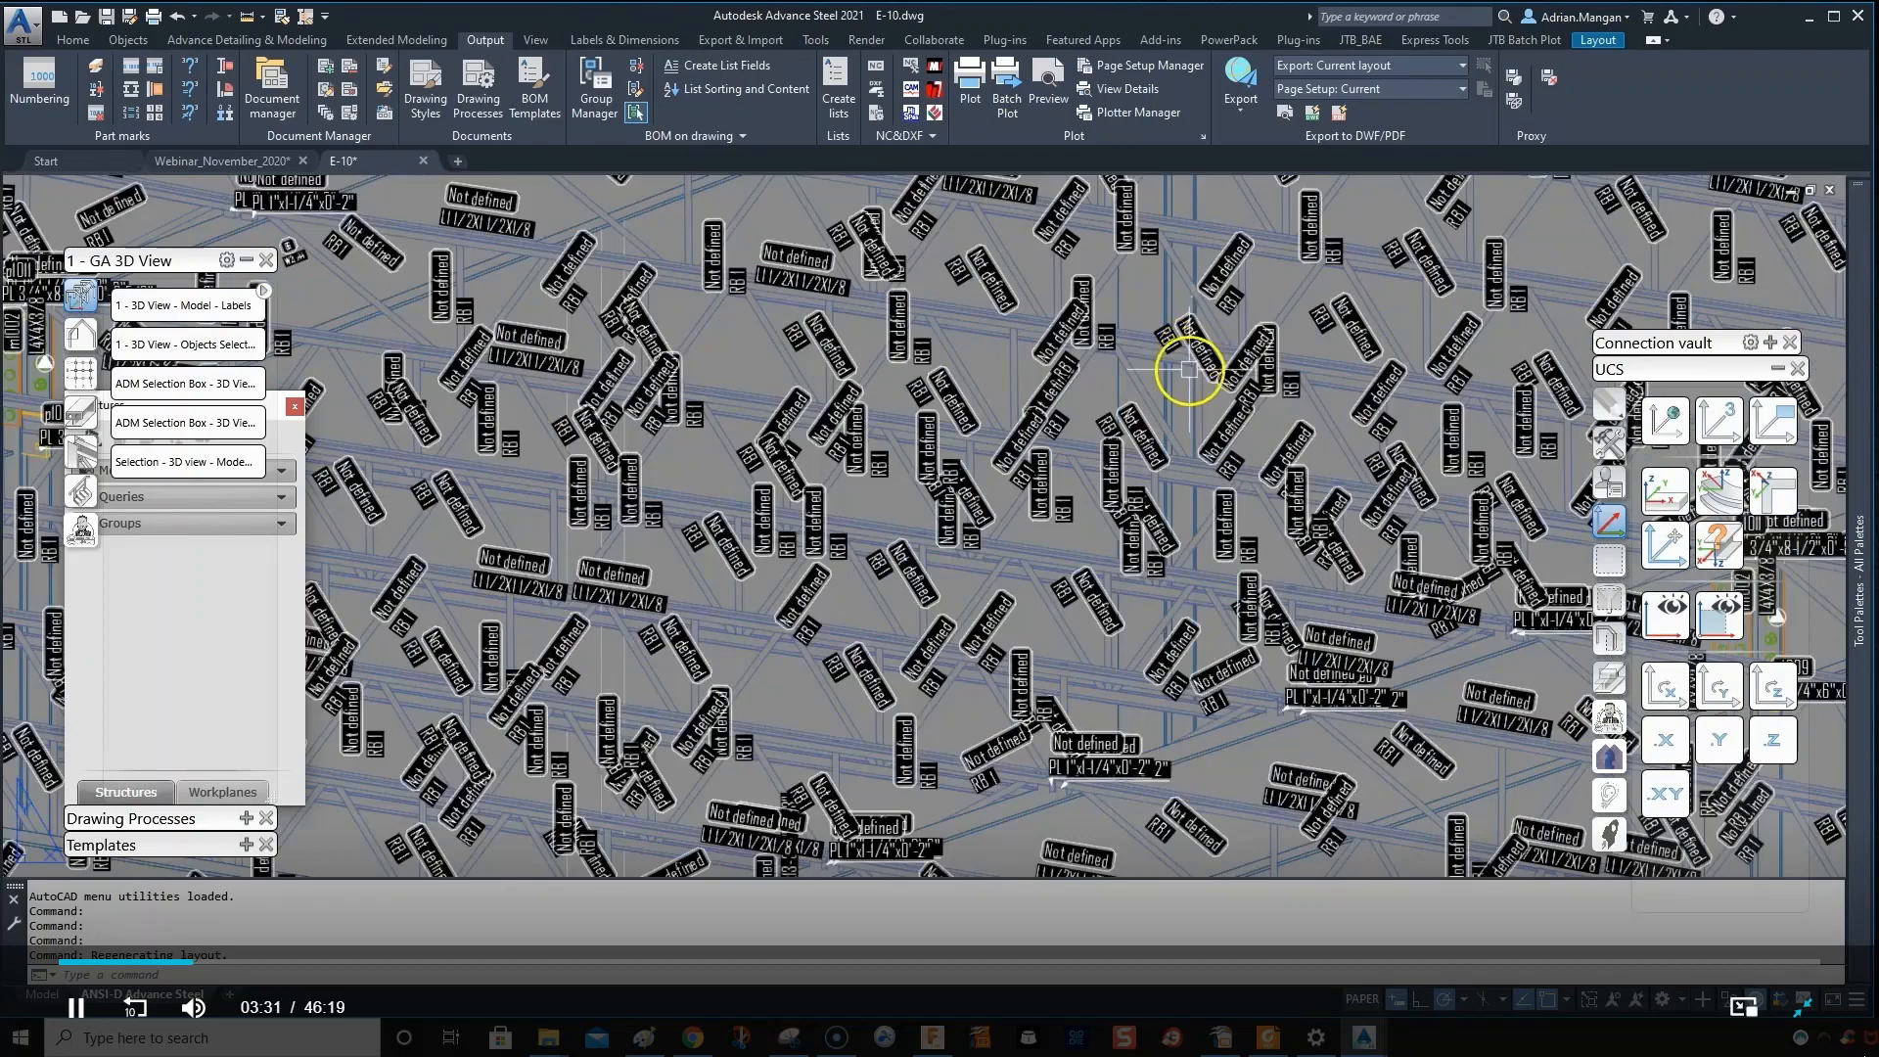
{"action": "scroll", "coordinate": [1204, 428], "scroll_direction": "up", "scroll_amount": 2}
{"action": "middle_click_drag", "start_coordinate": [1160, 347], "coordinate": [1174, 314]}
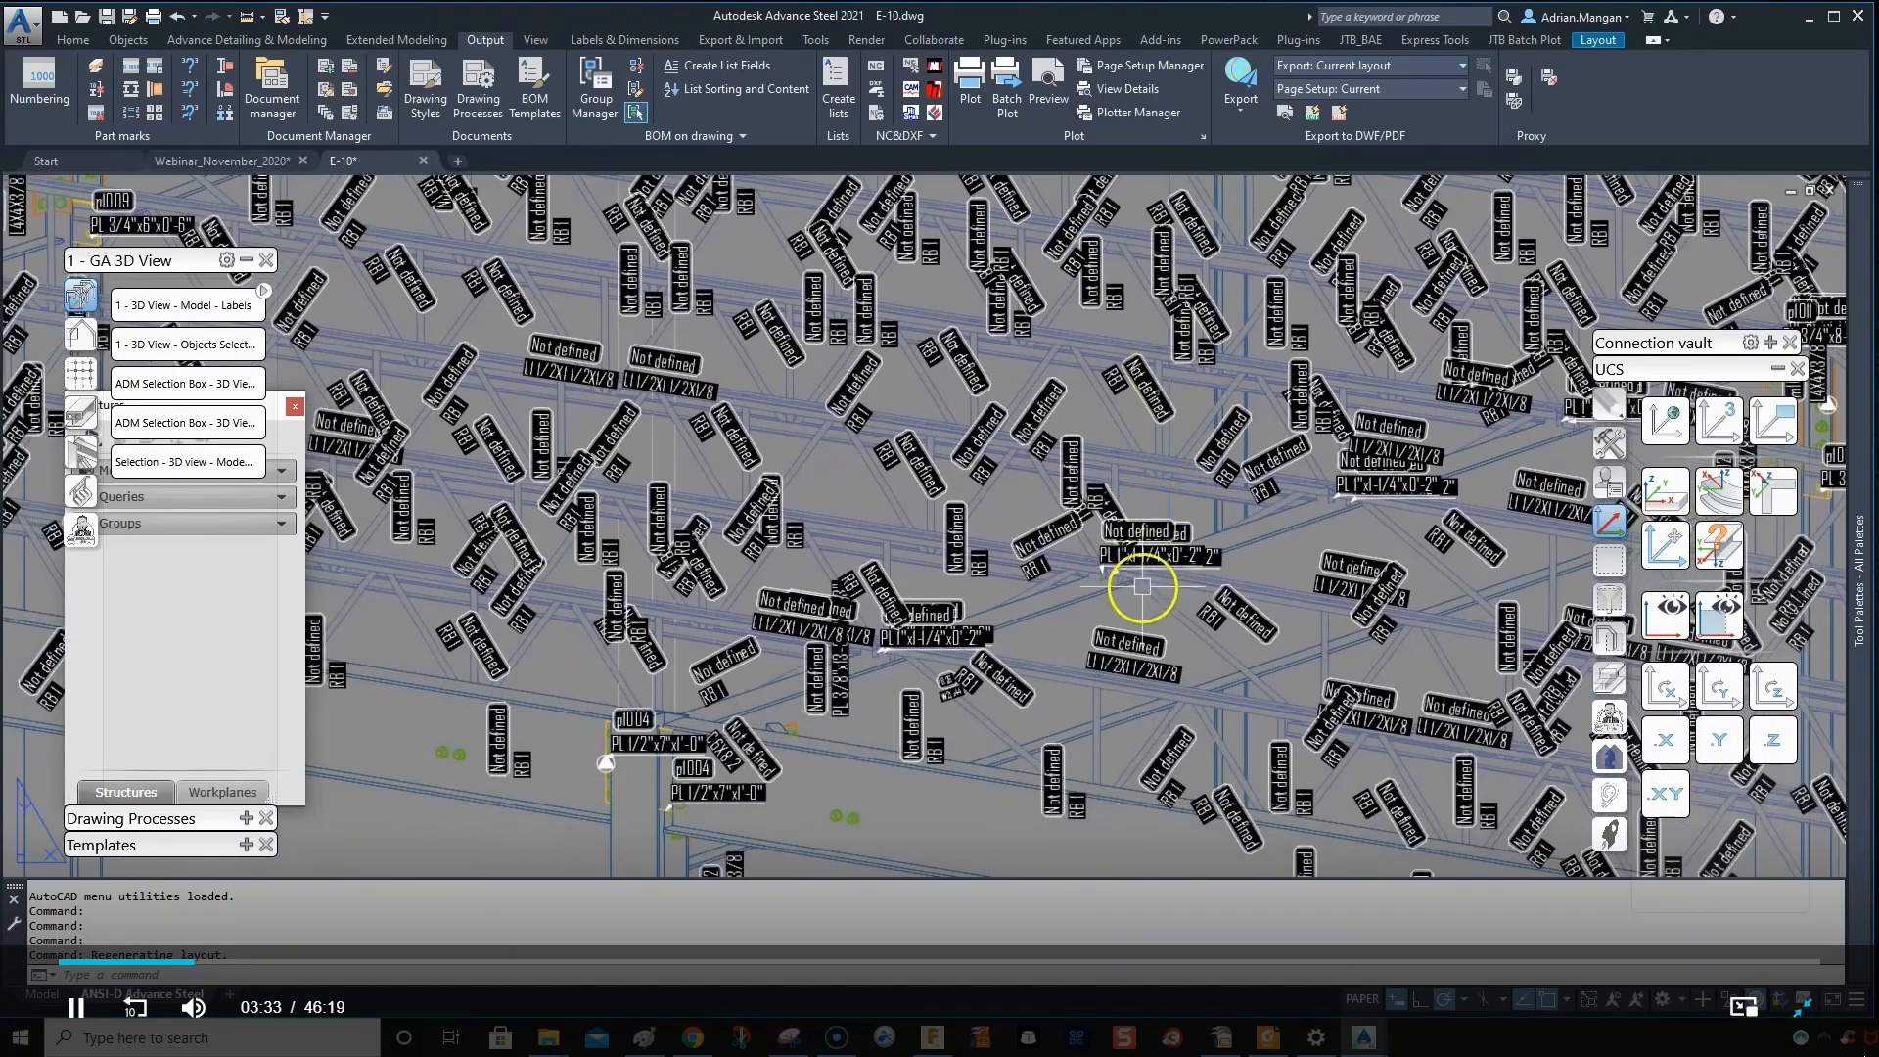
{"action": "scroll", "coordinate": [972, 698], "scroll_direction": "up", "scroll_amount": 5}
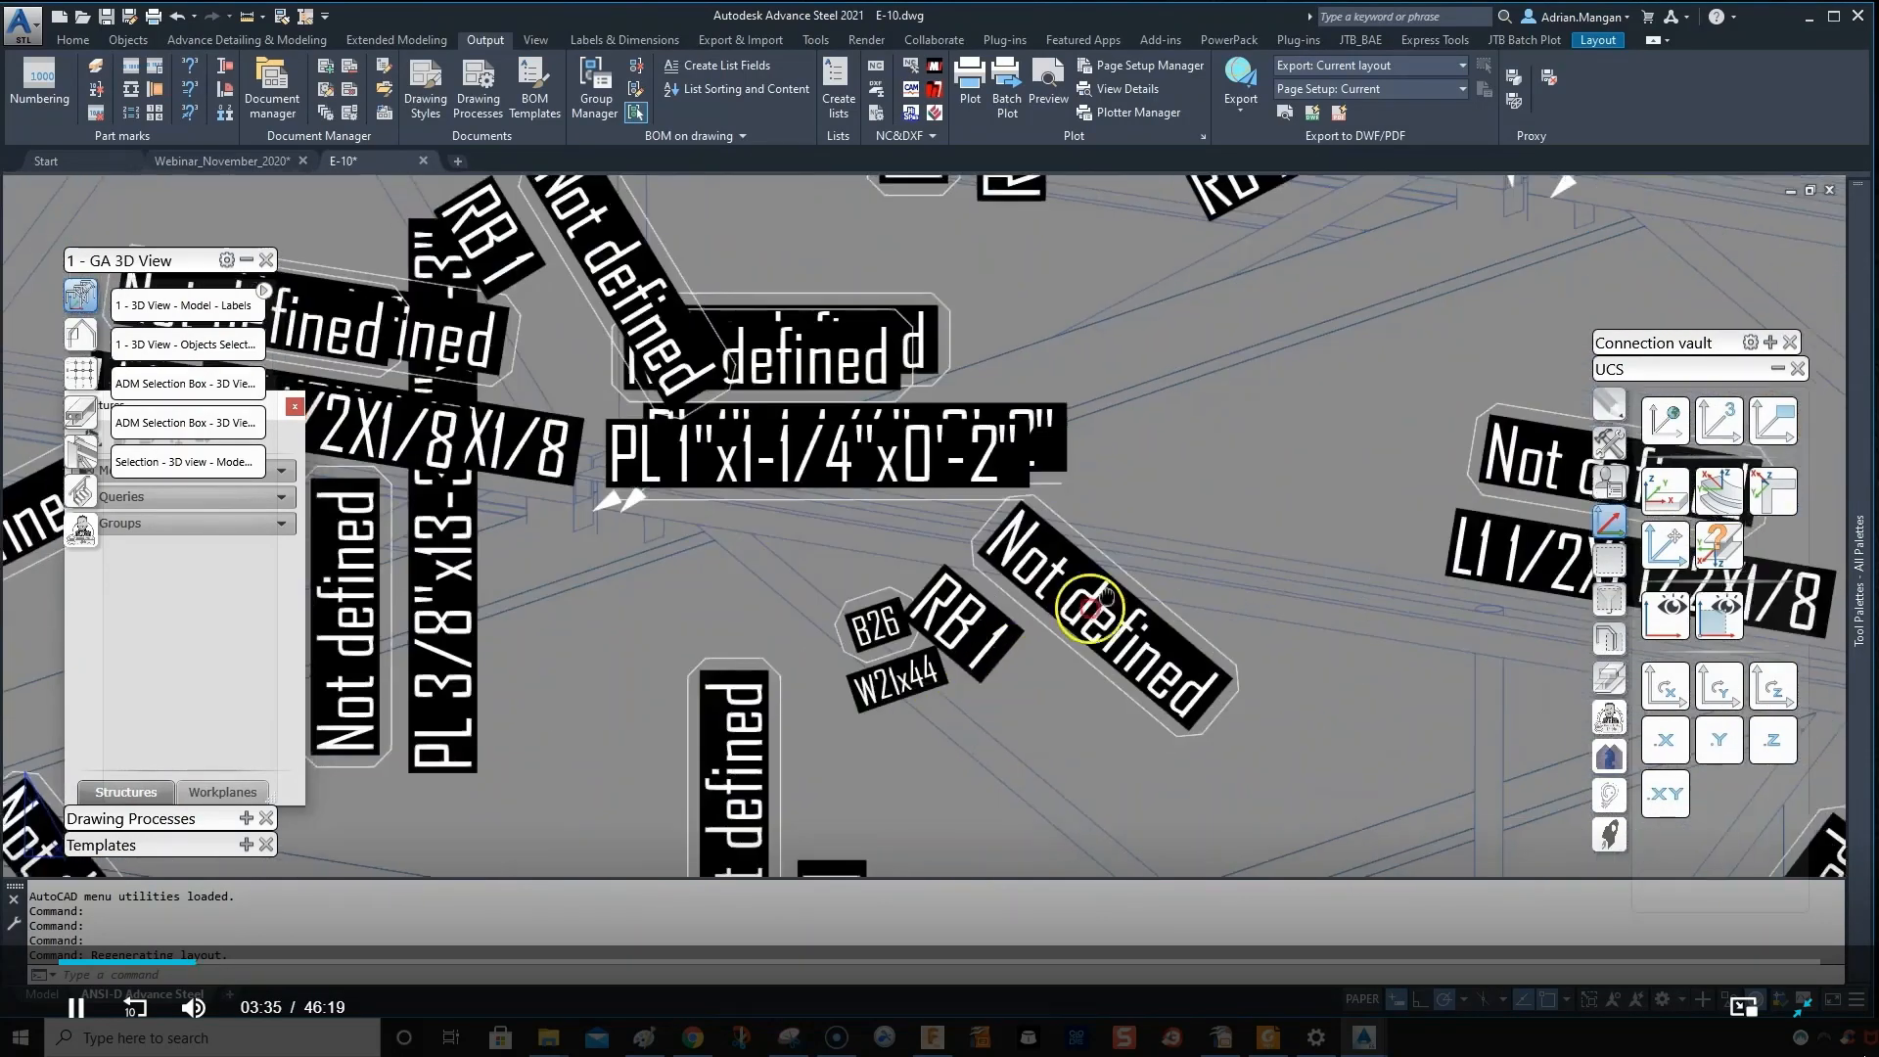
{"action": "middle_click_drag", "start_coordinate": [1090, 620], "coordinate": [1341, 450]}
{"action": "left_click", "coordinate": [1338, 460]}
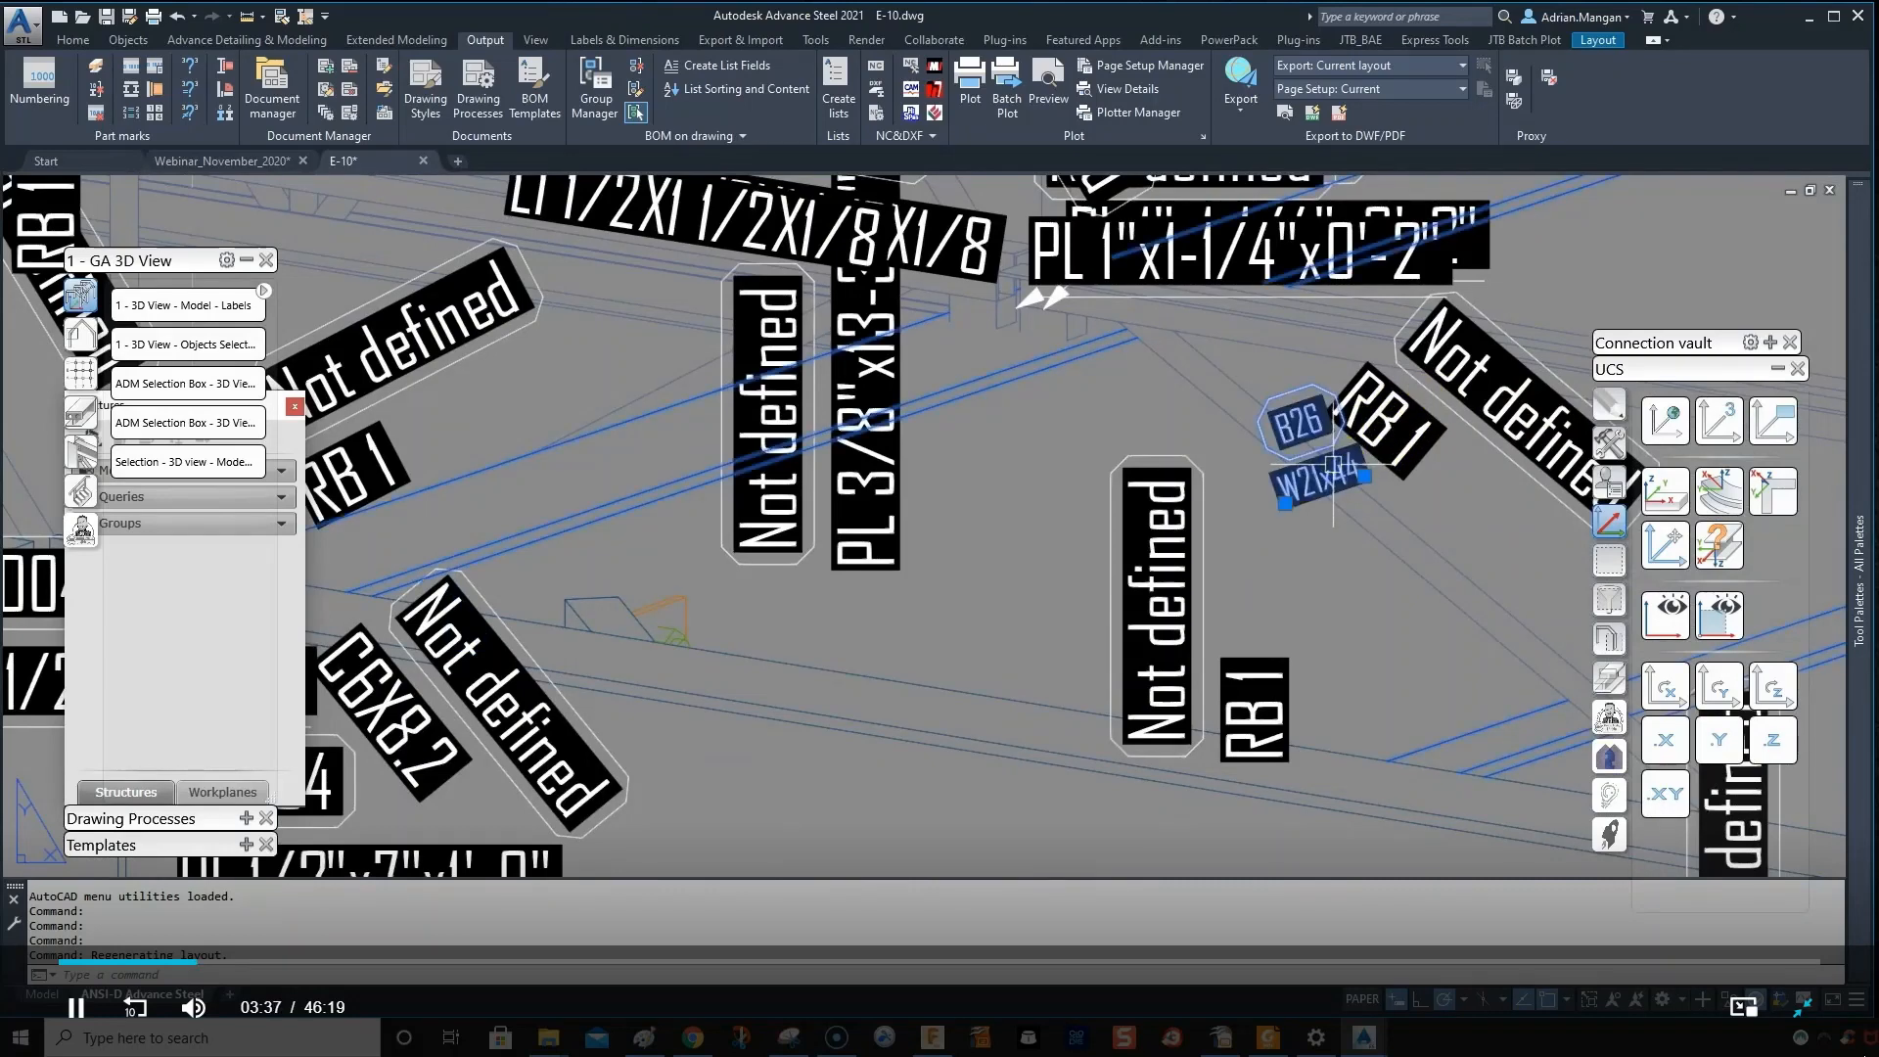
{"action": "left_click", "coordinate": [1312, 423]}
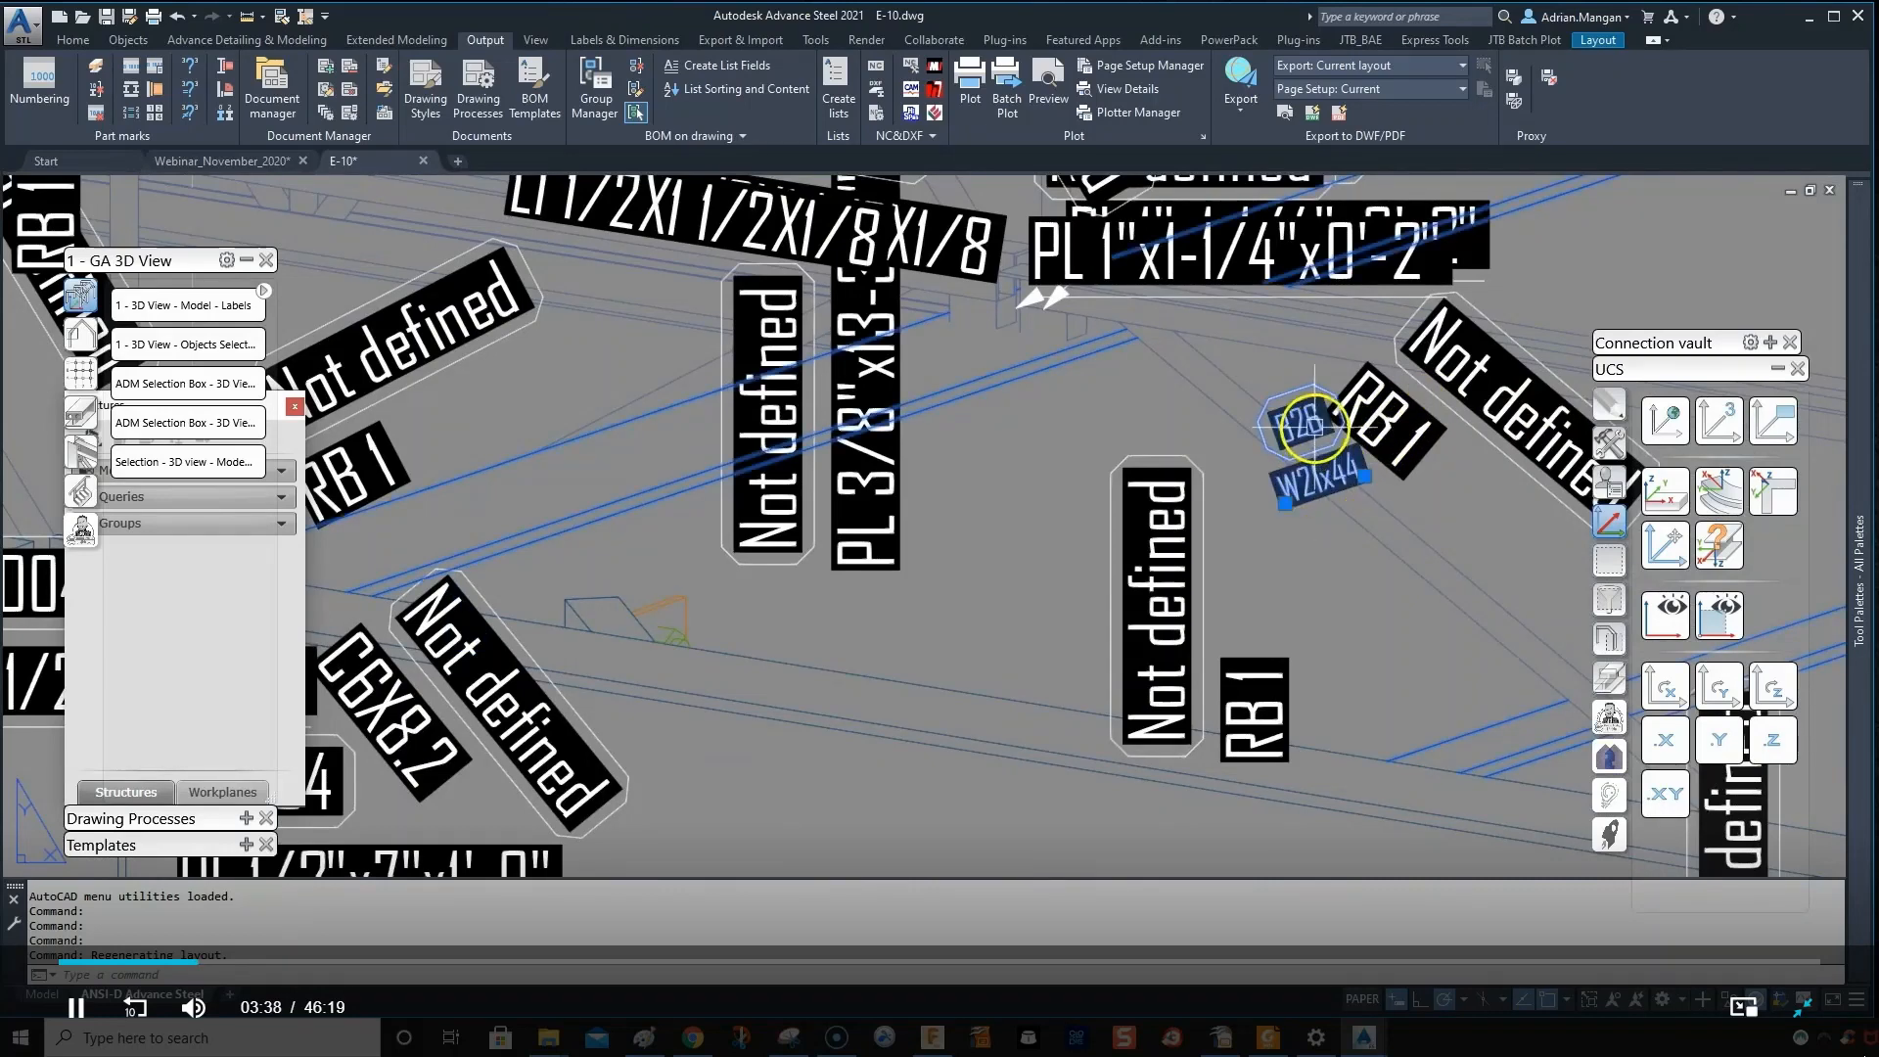
{"action": "left_click", "coordinate": [1168, 534]}
{"action": "key", "text": "Escape"}
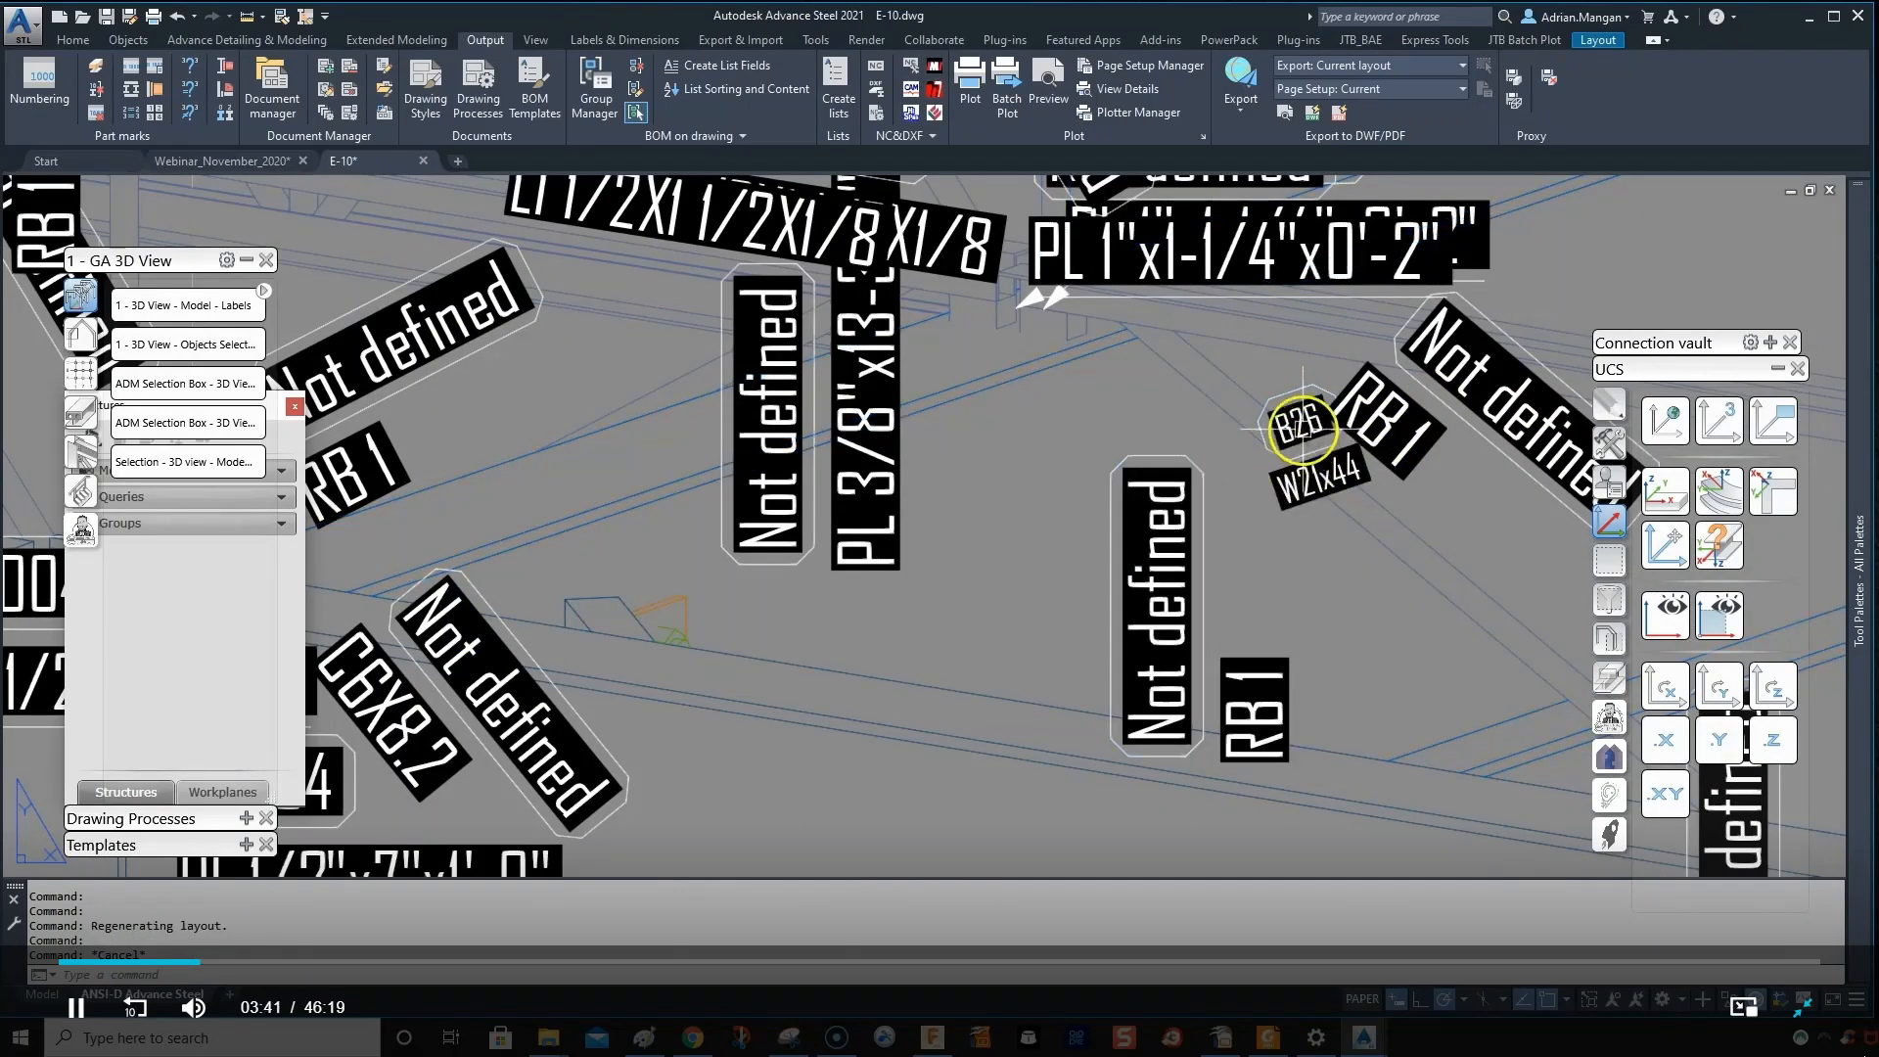
{"action": "scroll", "coordinate": [1304, 427], "scroll_direction": "down", "scroll_amount": 5}
{"action": "scroll", "coordinate": [1305, 431], "scroll_direction": "up", "scroll_amount": 2}
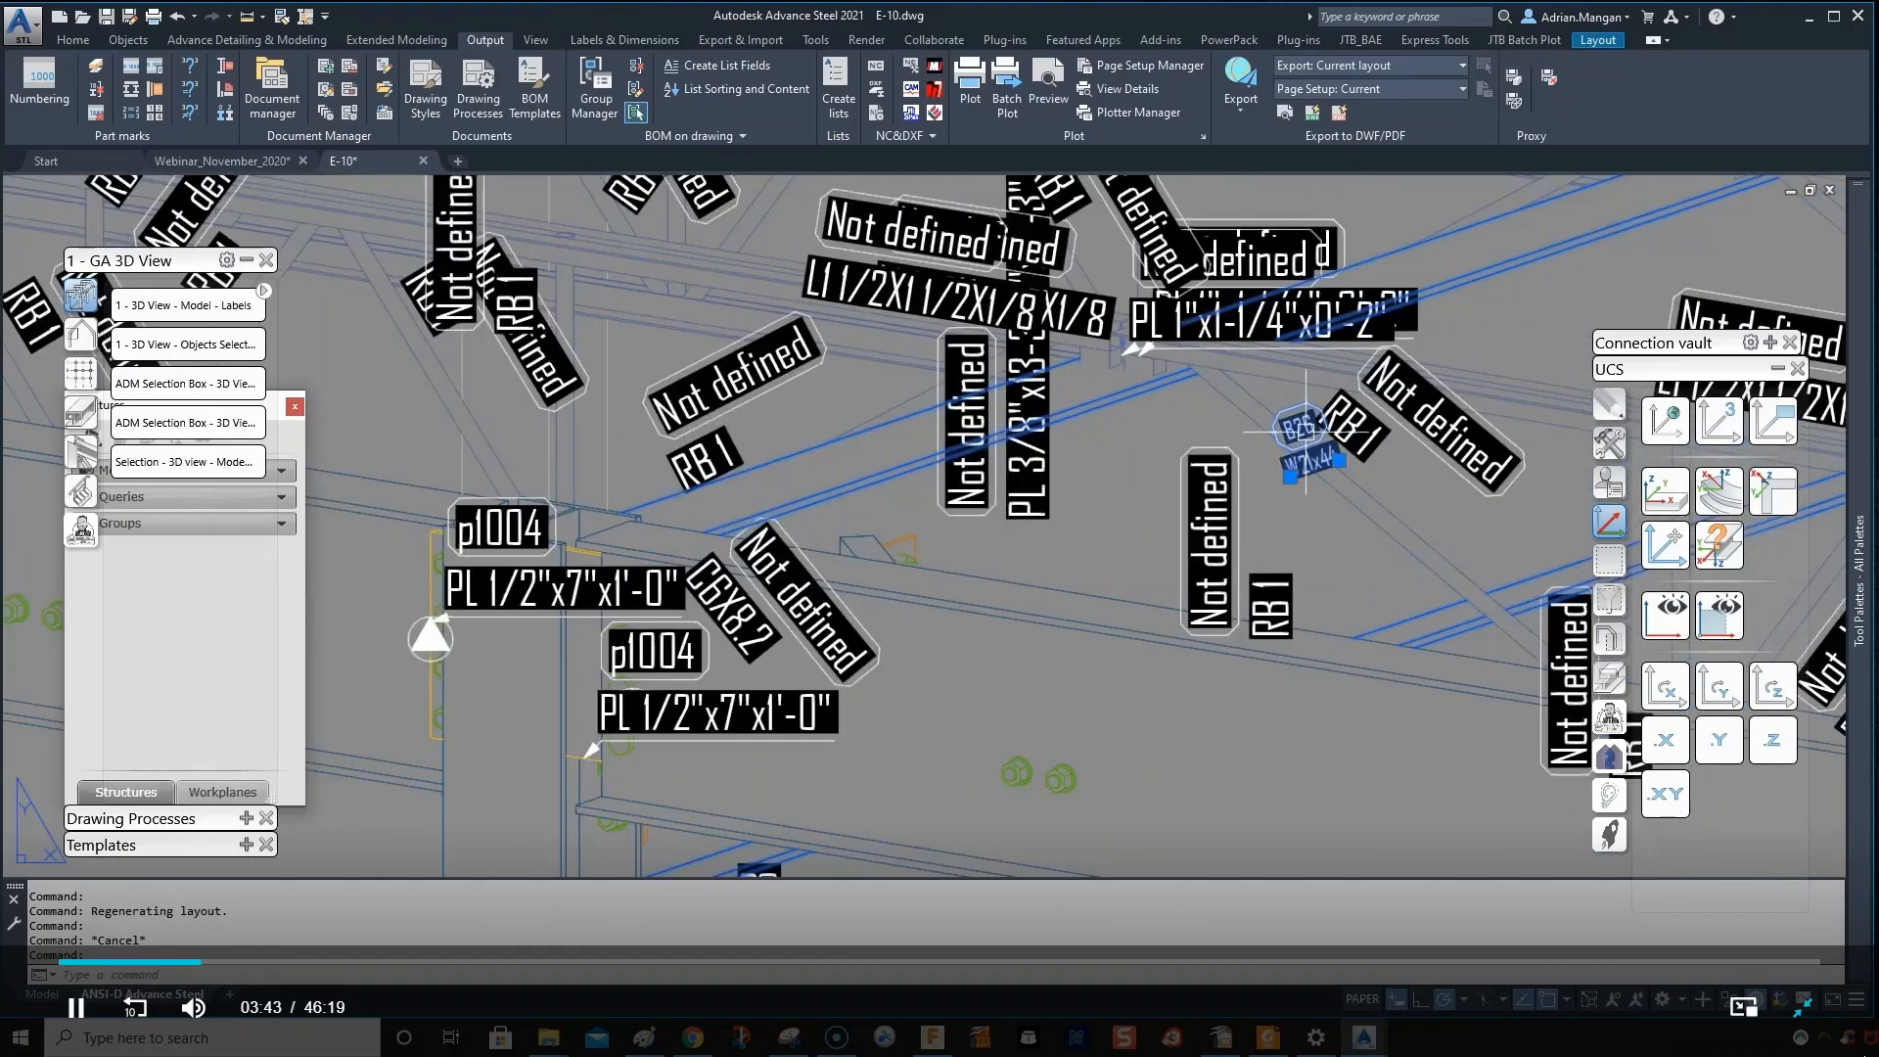
{"action": "middle_click_drag", "start_coordinate": [1303, 427], "coordinate": [1274, 531]}
{"action": "scroll", "coordinate": [1274, 532], "scroll_direction": "up", "scroll_amount": 2}
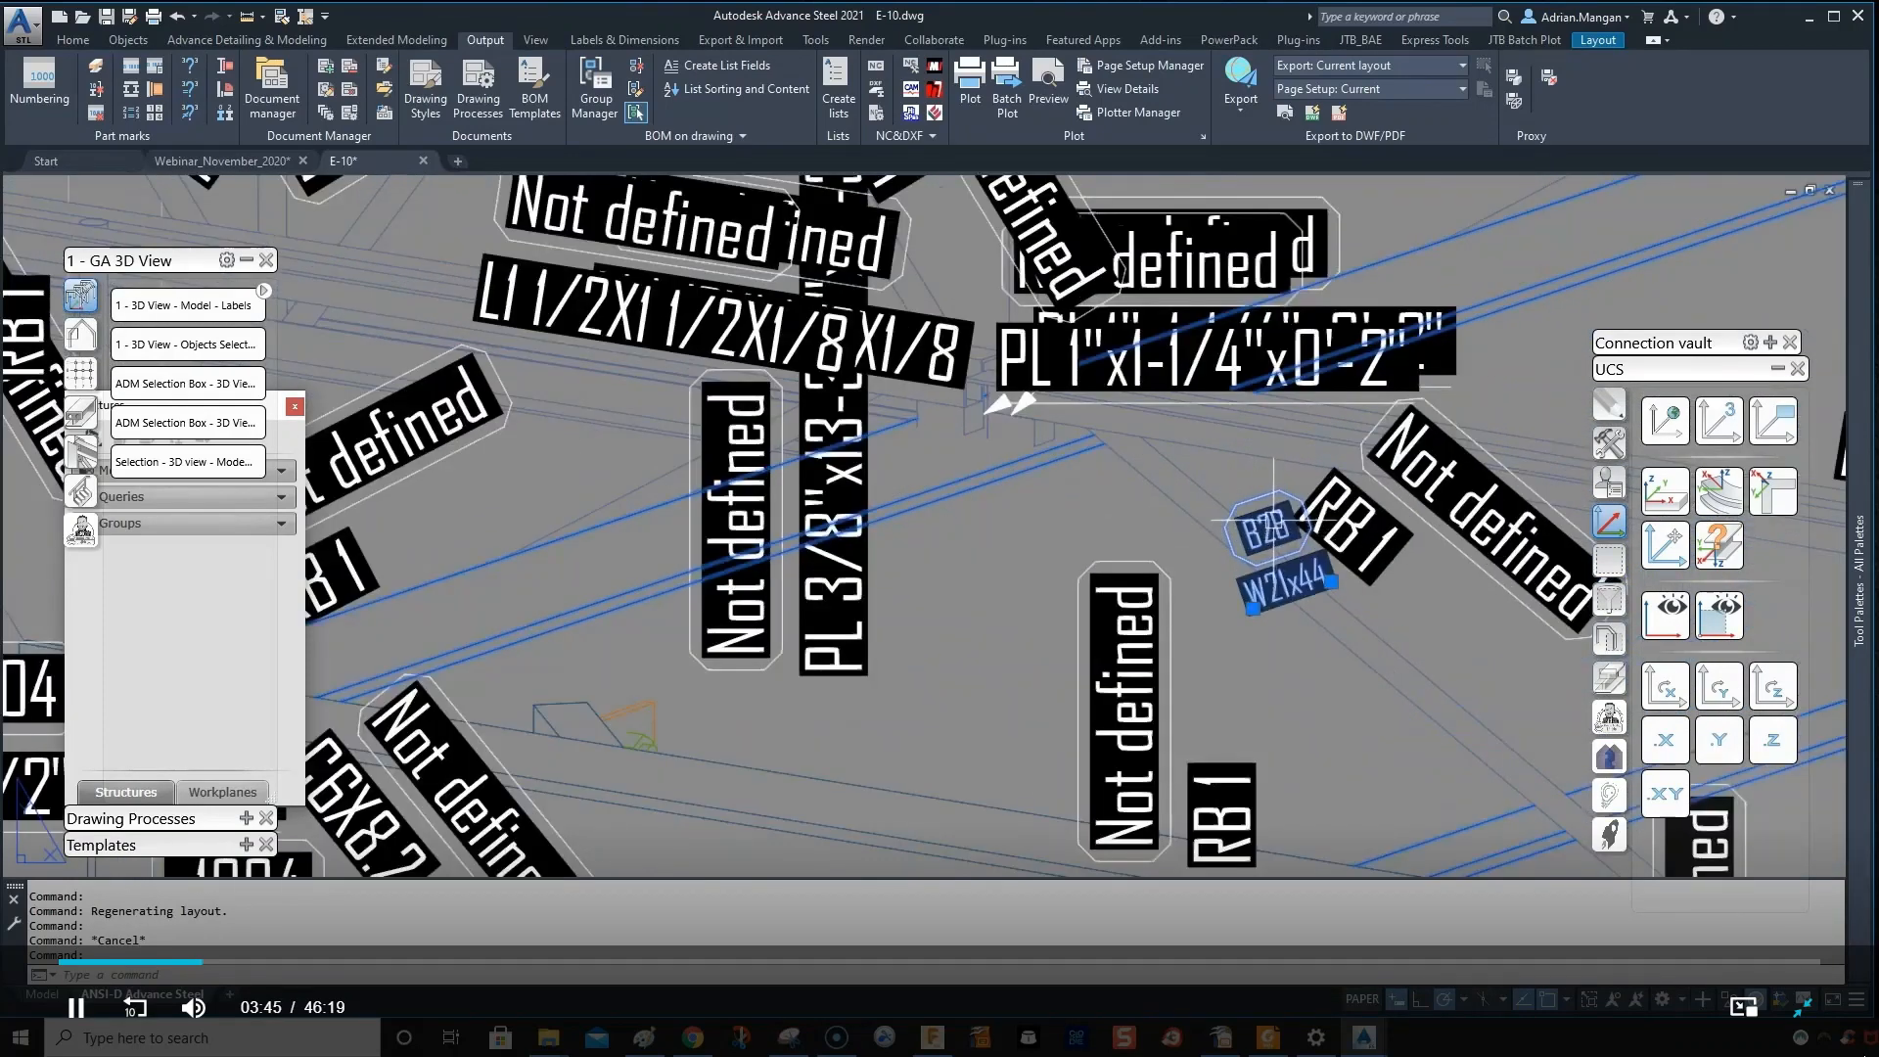
{"action": "key", "text": "Escape"}
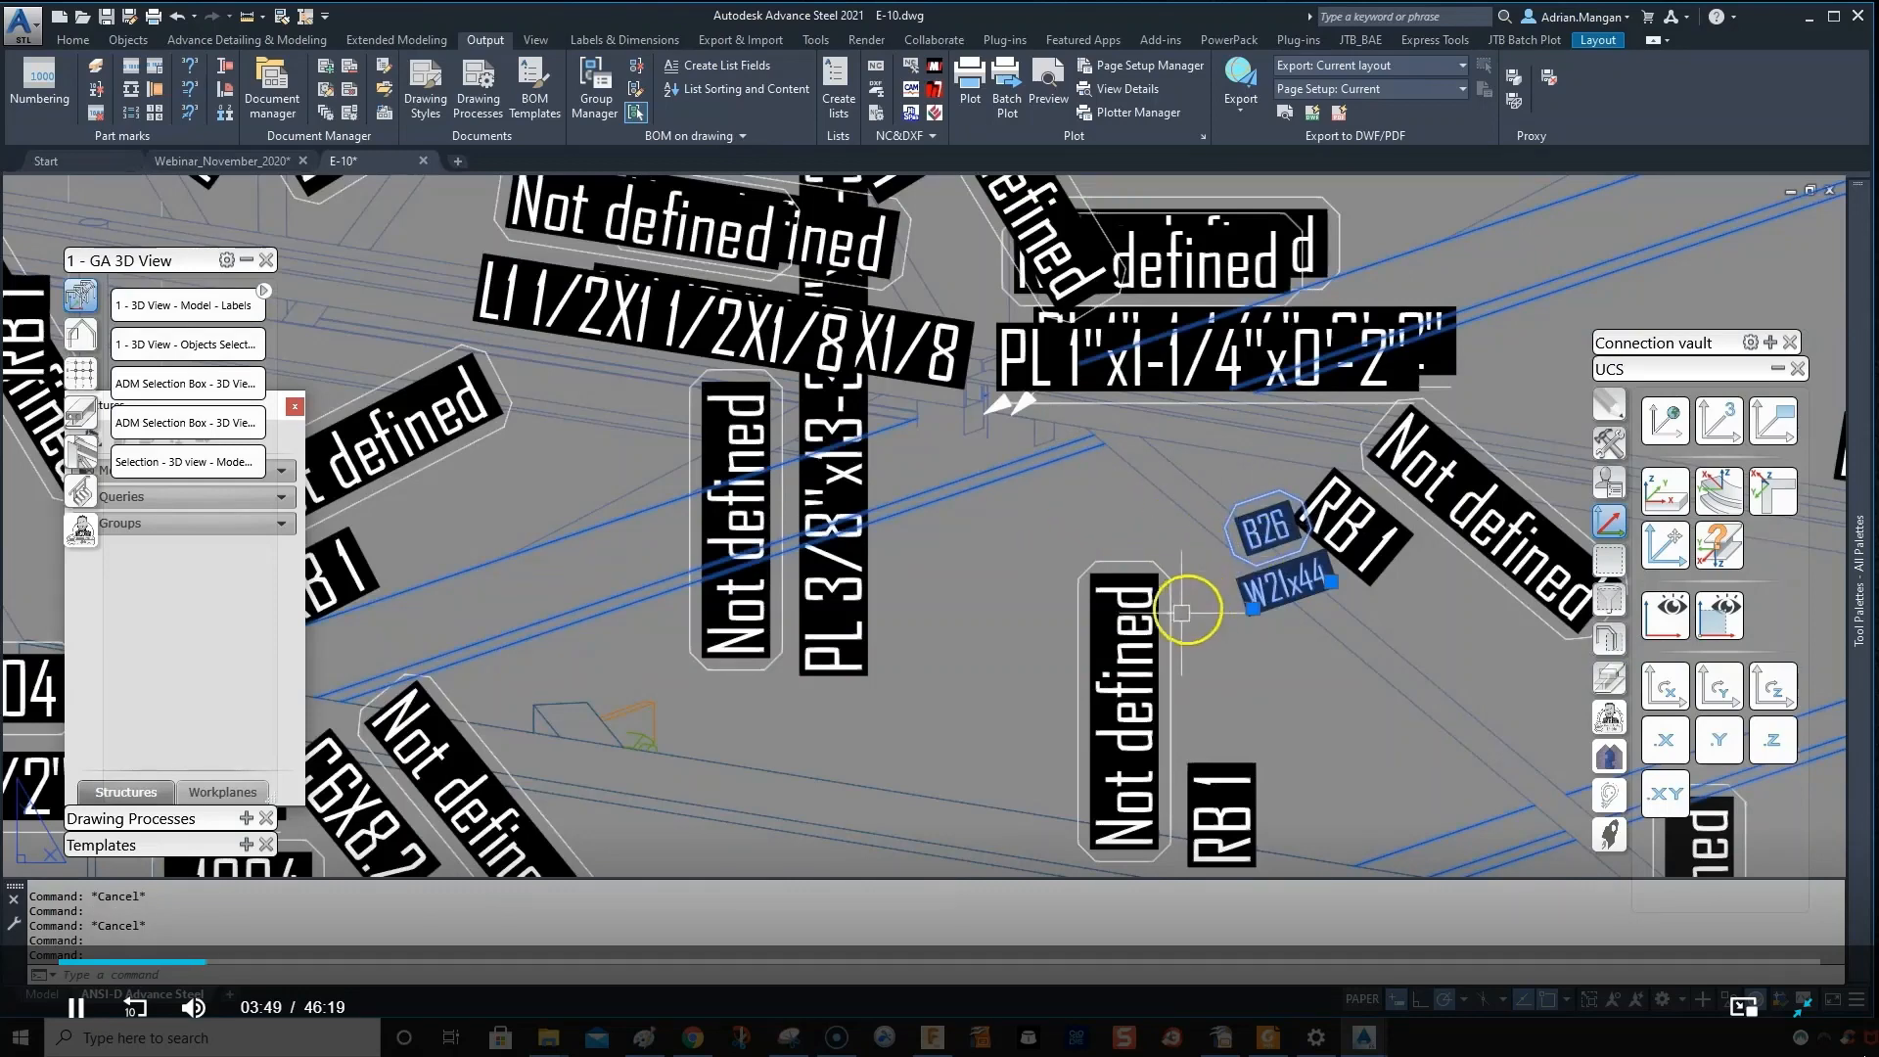
- Check which member the "Not defined" RB 1 label beside the B26 label refers to
{"action": "key", "text": "Escape"}
{"action": "left_click", "coordinate": [1135, 665]}
{"action": "scroll", "coordinate": [1133, 587], "scroll_direction": "down", "scroll_amount": 4}
{"action": "middle_click_drag", "start_coordinate": [1135, 567], "coordinate": [1138, 533]}
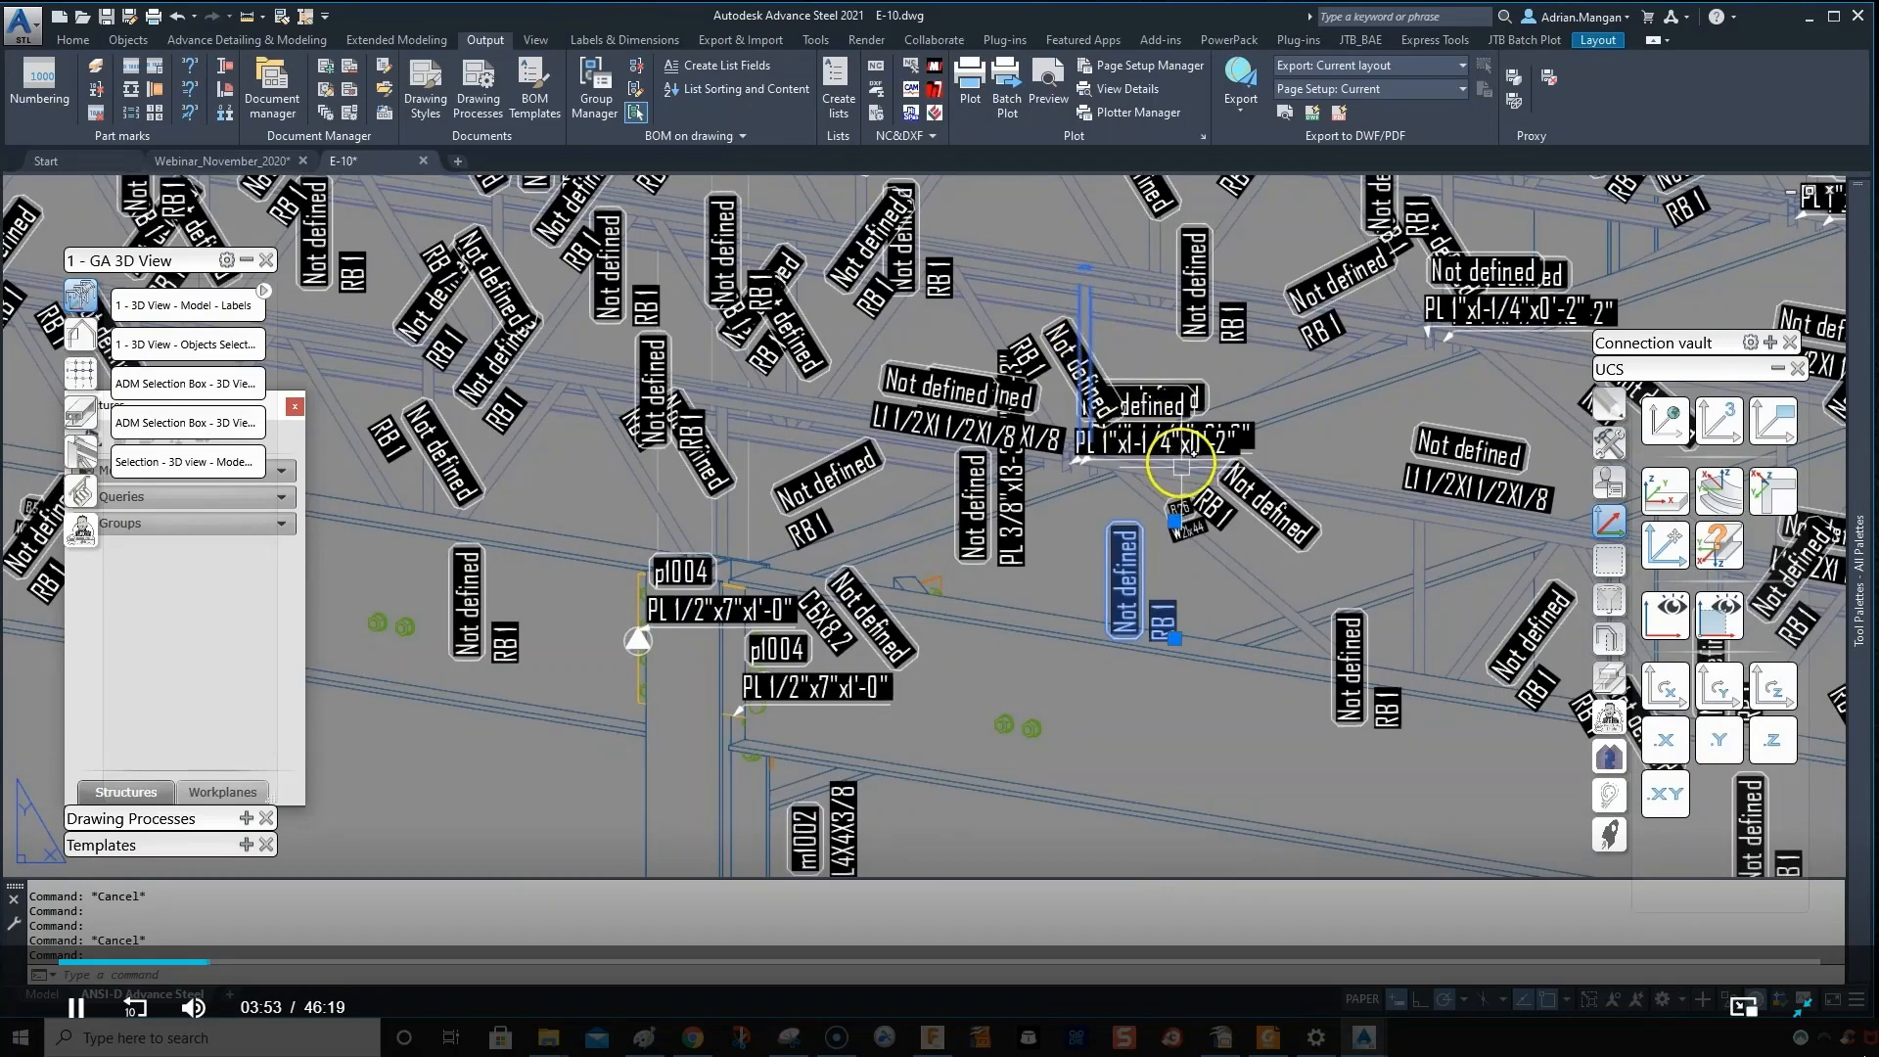
{"action": "key", "text": "Escape"}
{"action": "left_click", "coordinate": [1181, 519]}
{"action": "left_click", "coordinate": [1125, 572]}
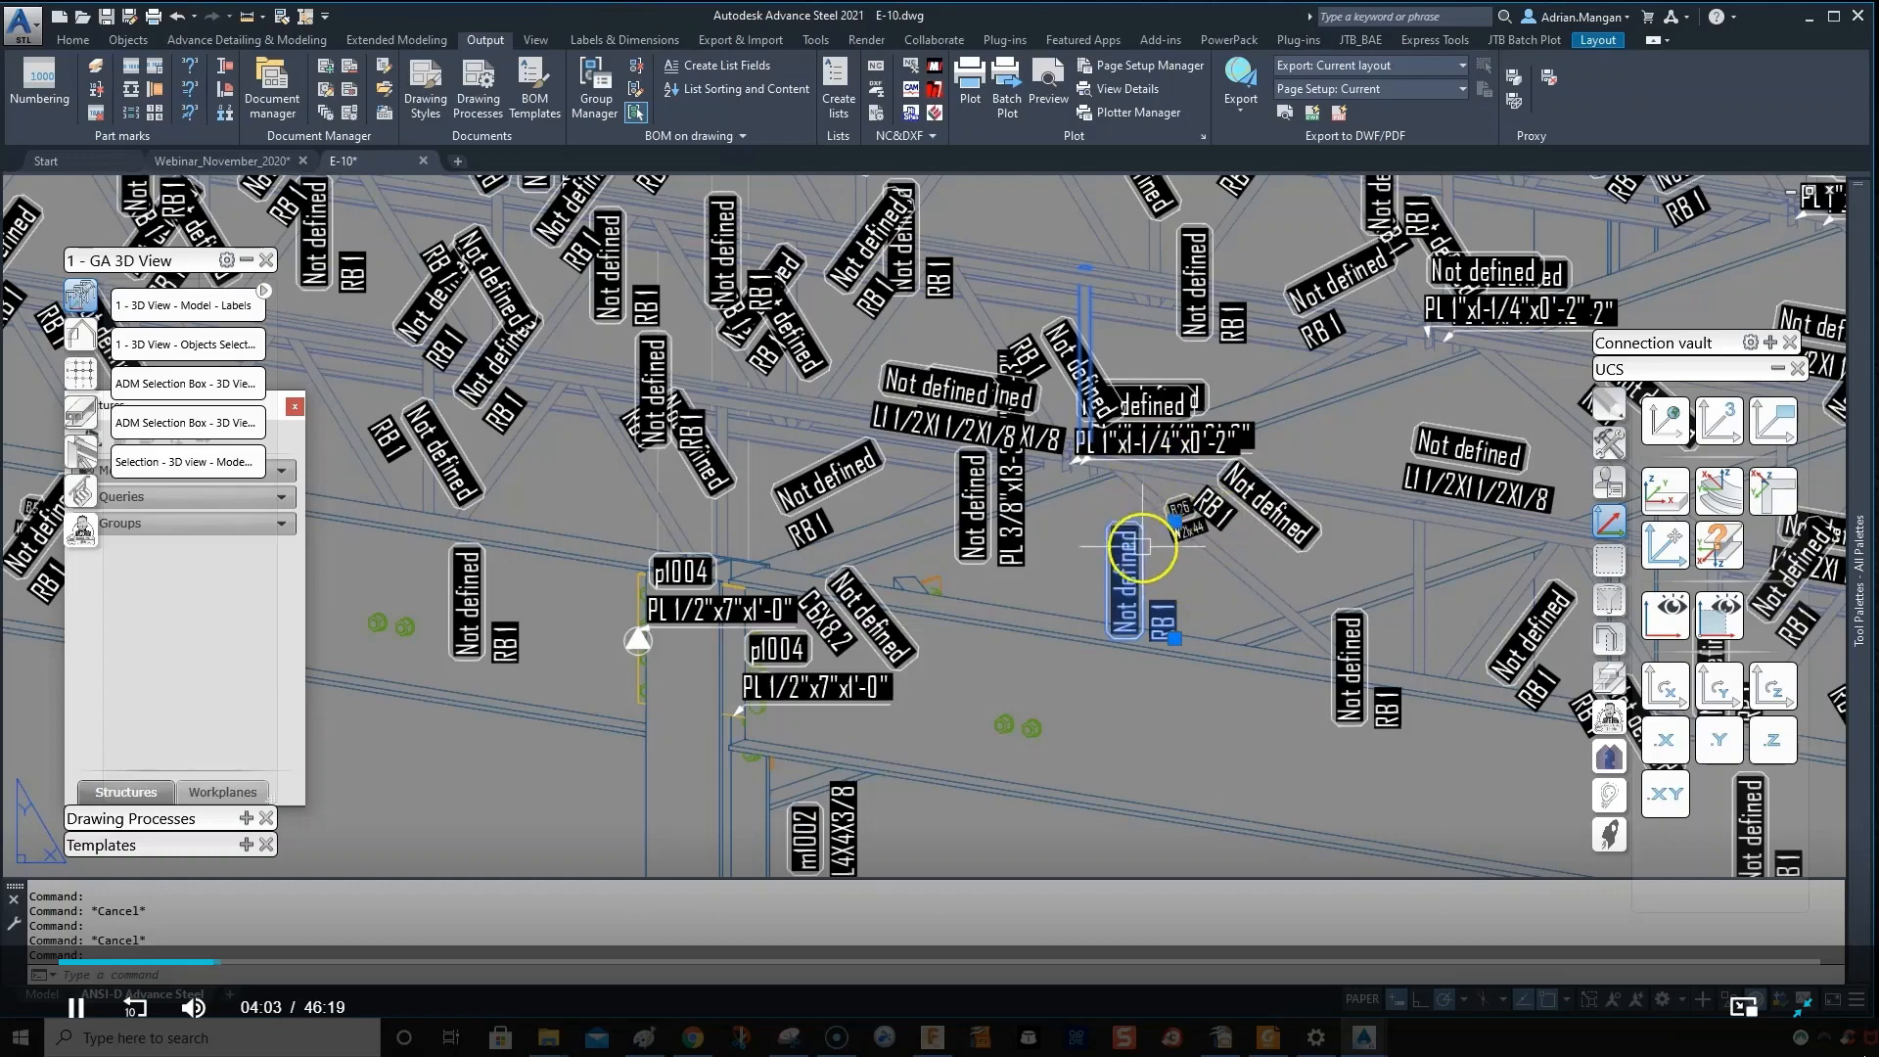
{"action": "key", "text": "Escape"}
- Change the 3D view's scale to 1/8"=1'-0" in its view properties and apply it
{"action": "scroll", "coordinate": [1201, 558], "scroll_direction": "down", "scroll_amount": 5}
{"action": "scroll", "coordinate": [1202, 558], "scroll_direction": "down", "scroll_amount": 6}
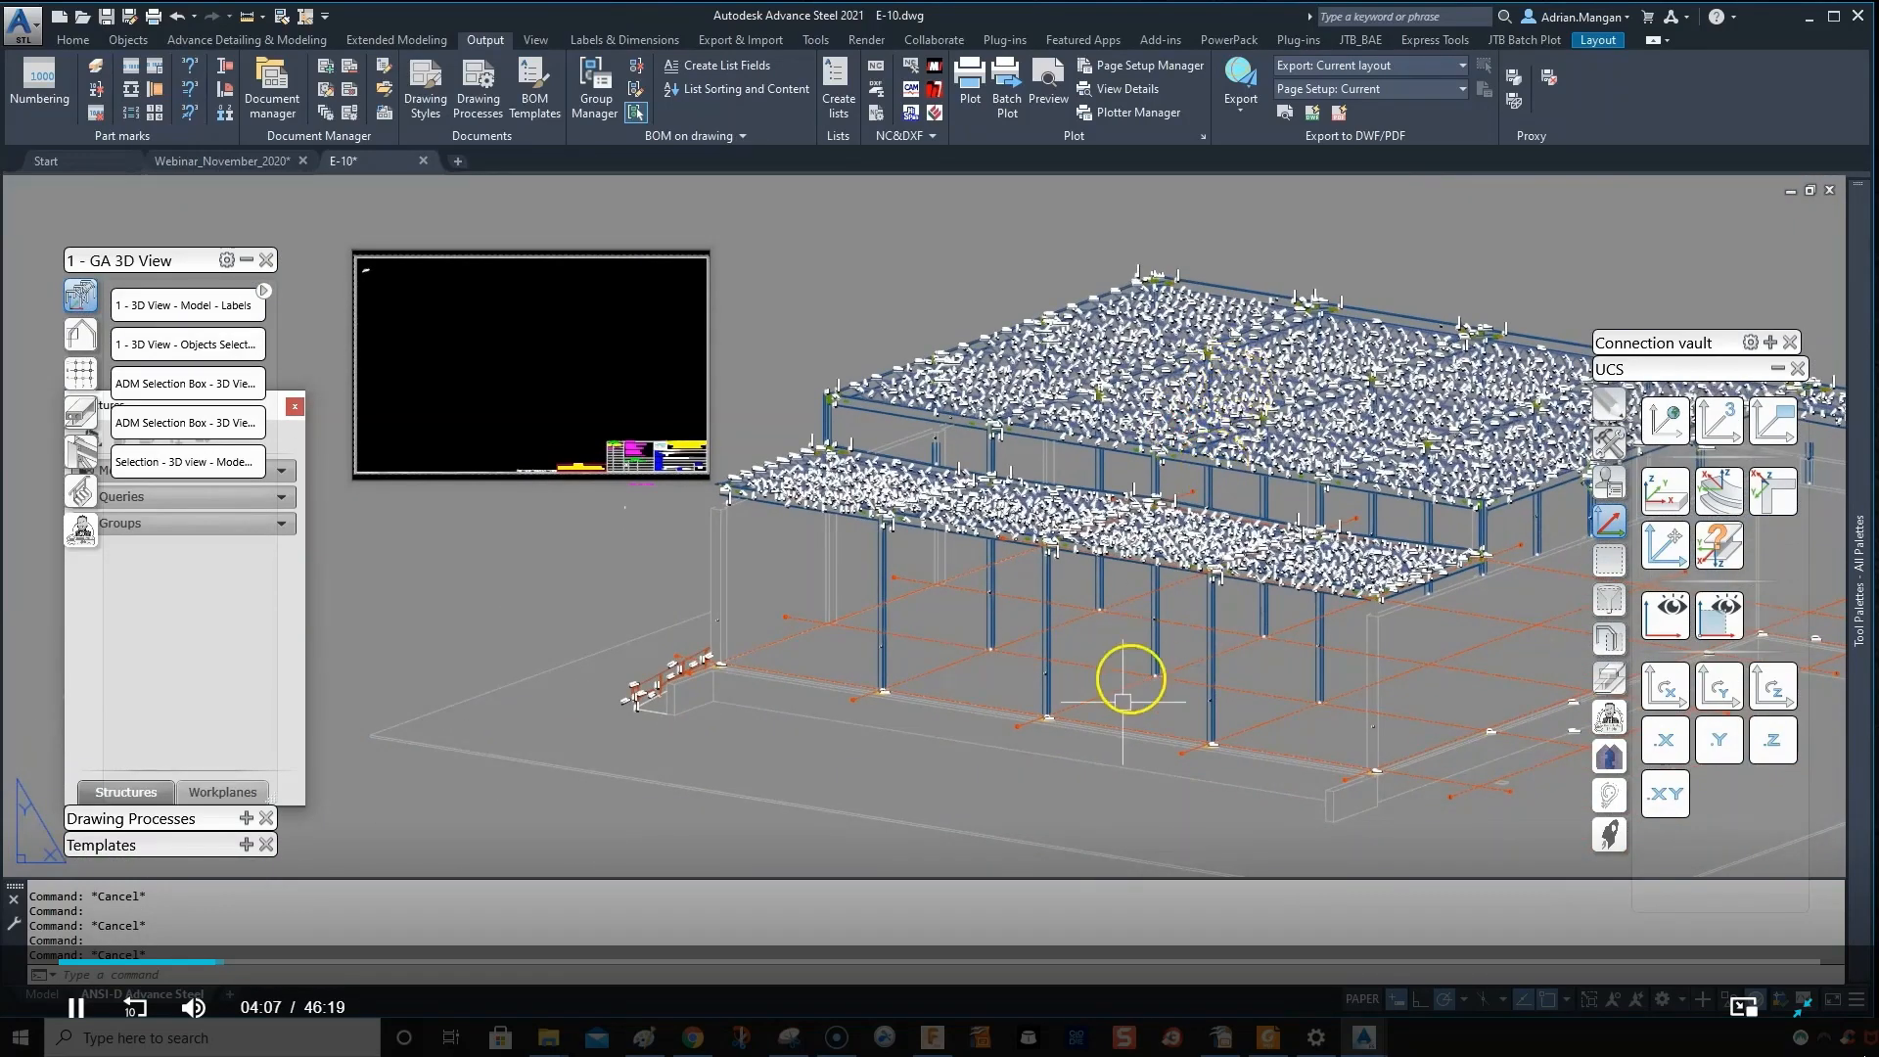
{"action": "scroll", "coordinate": [1141, 714], "scroll_direction": "down", "scroll_amount": 5}
{"action": "middle_click_drag", "start_coordinate": [1065, 746], "coordinate": [1056, 559]}
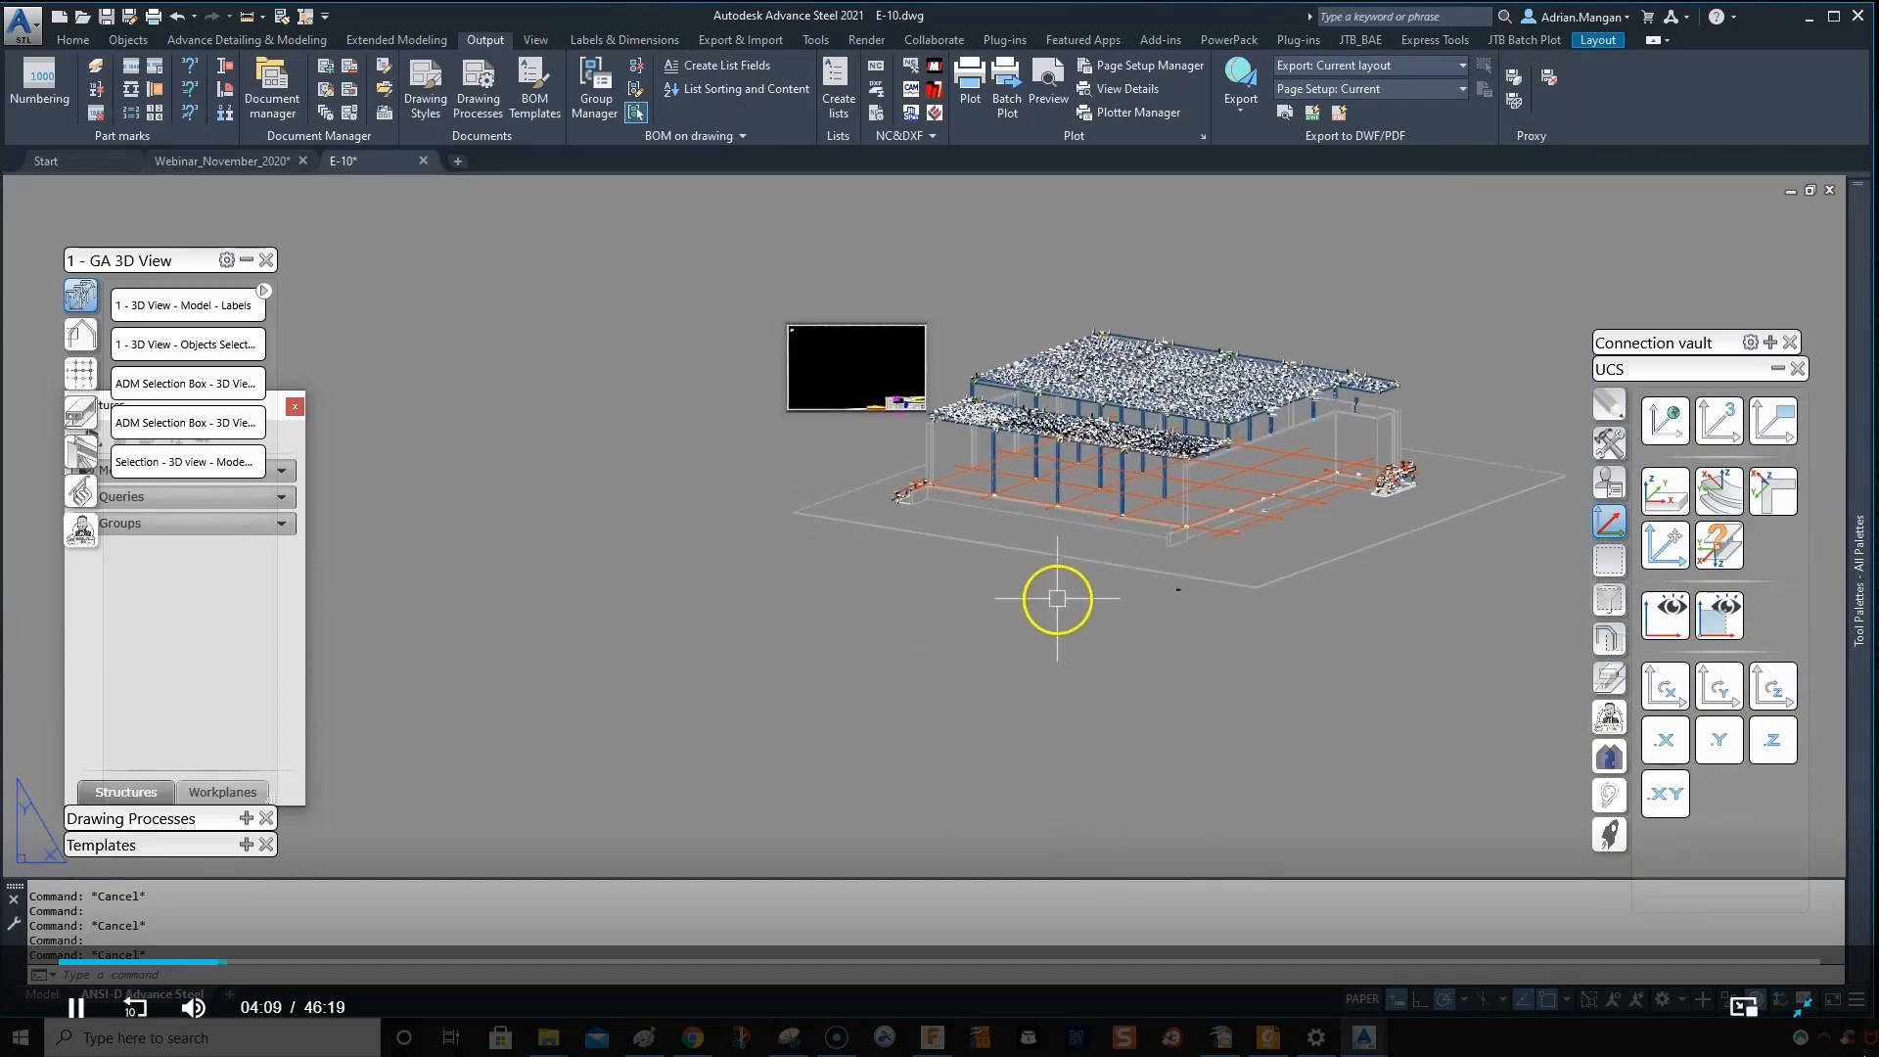
{"action": "scroll", "coordinate": [1077, 421], "scroll_direction": "up", "scroll_amount": 4}
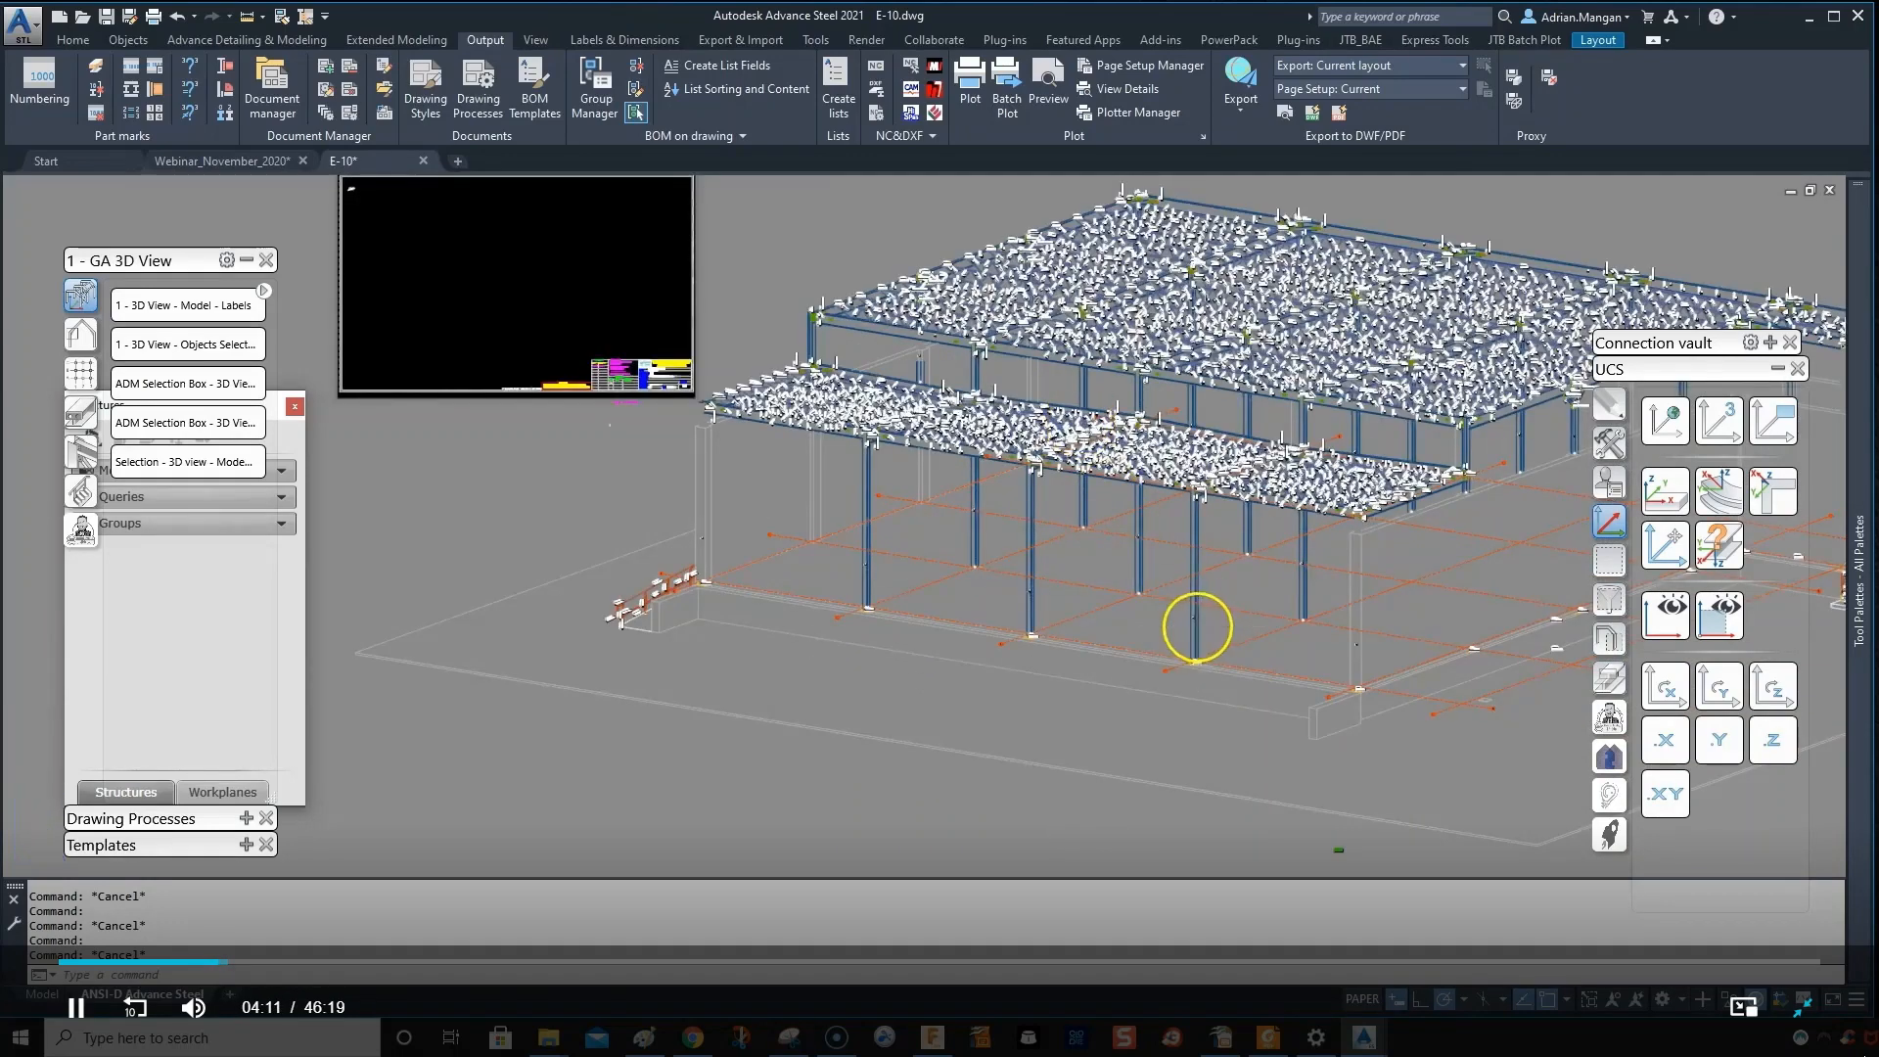
{"action": "scroll", "coordinate": [1194, 620], "scroll_direction": "down", "scroll_amount": 3}
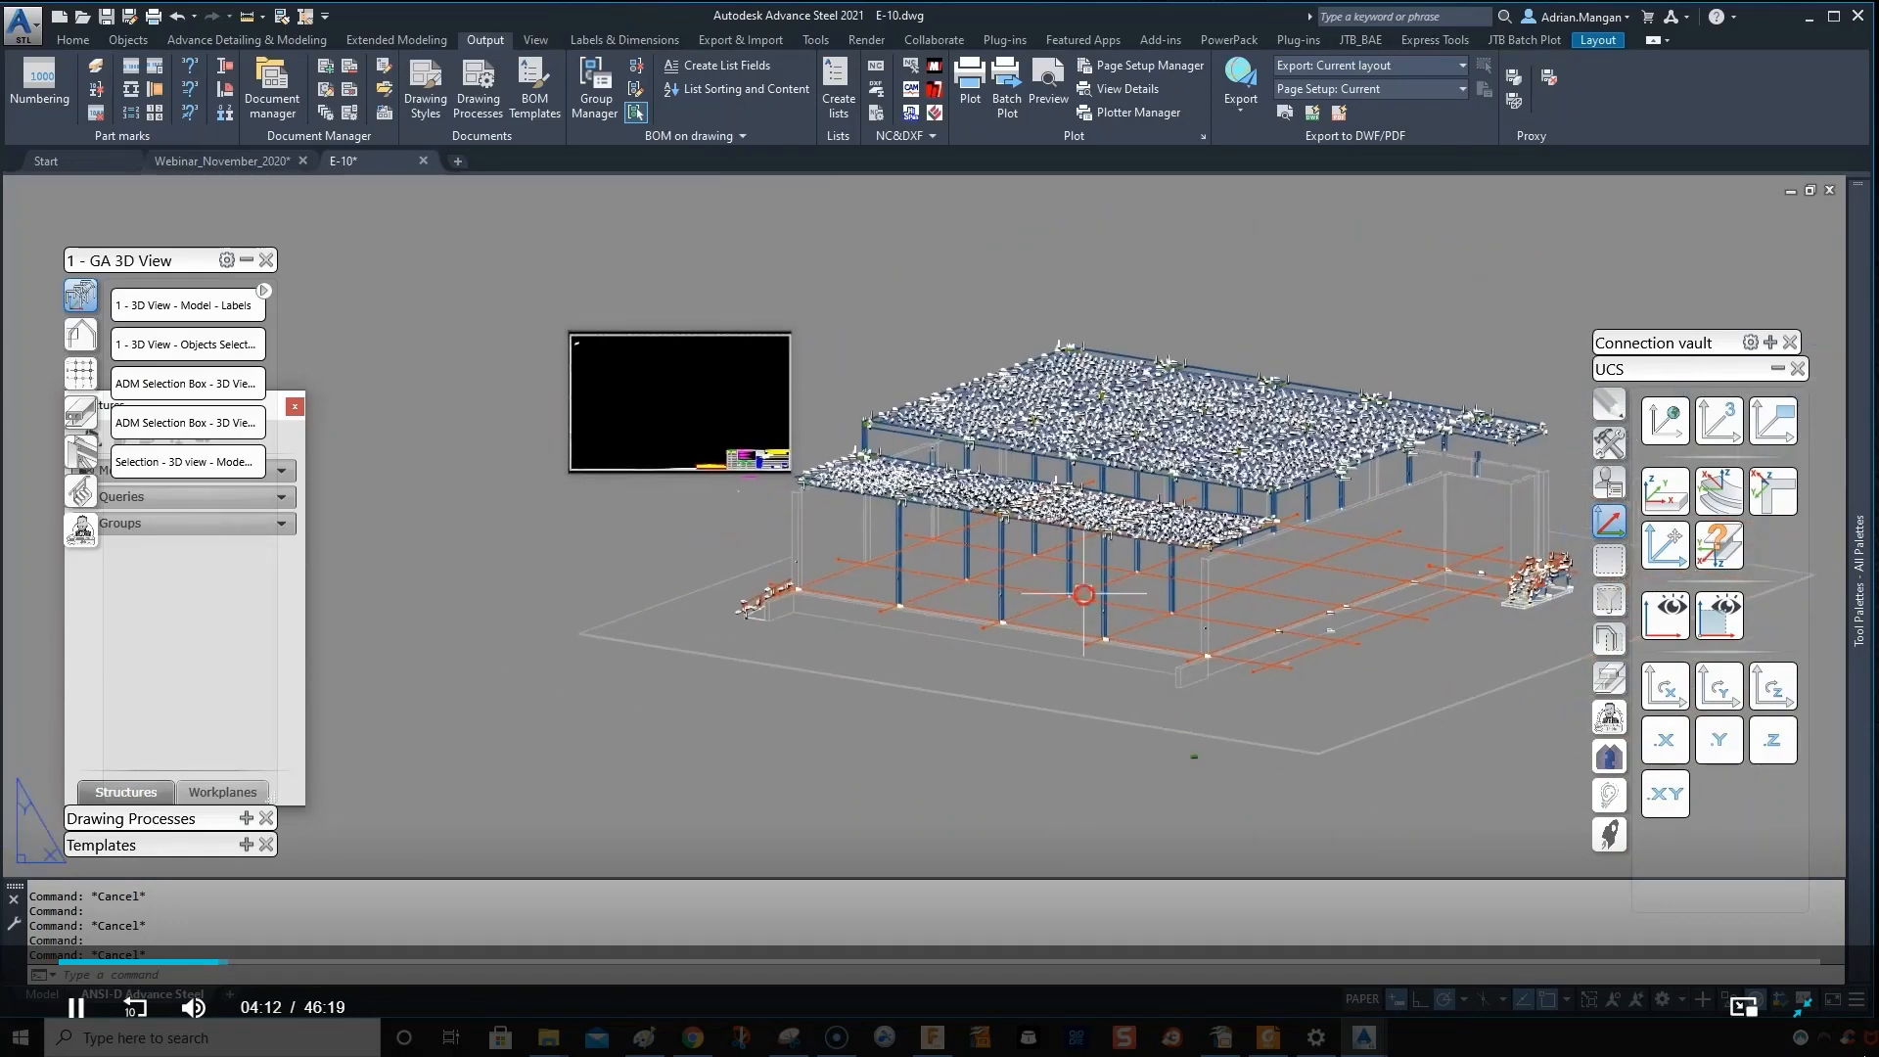
{"action": "left_click", "coordinate": [1249, 736]}
{"action": "right_click", "coordinate": [1249, 736]}
{"action": "left_click", "coordinate": [1356, 479]}
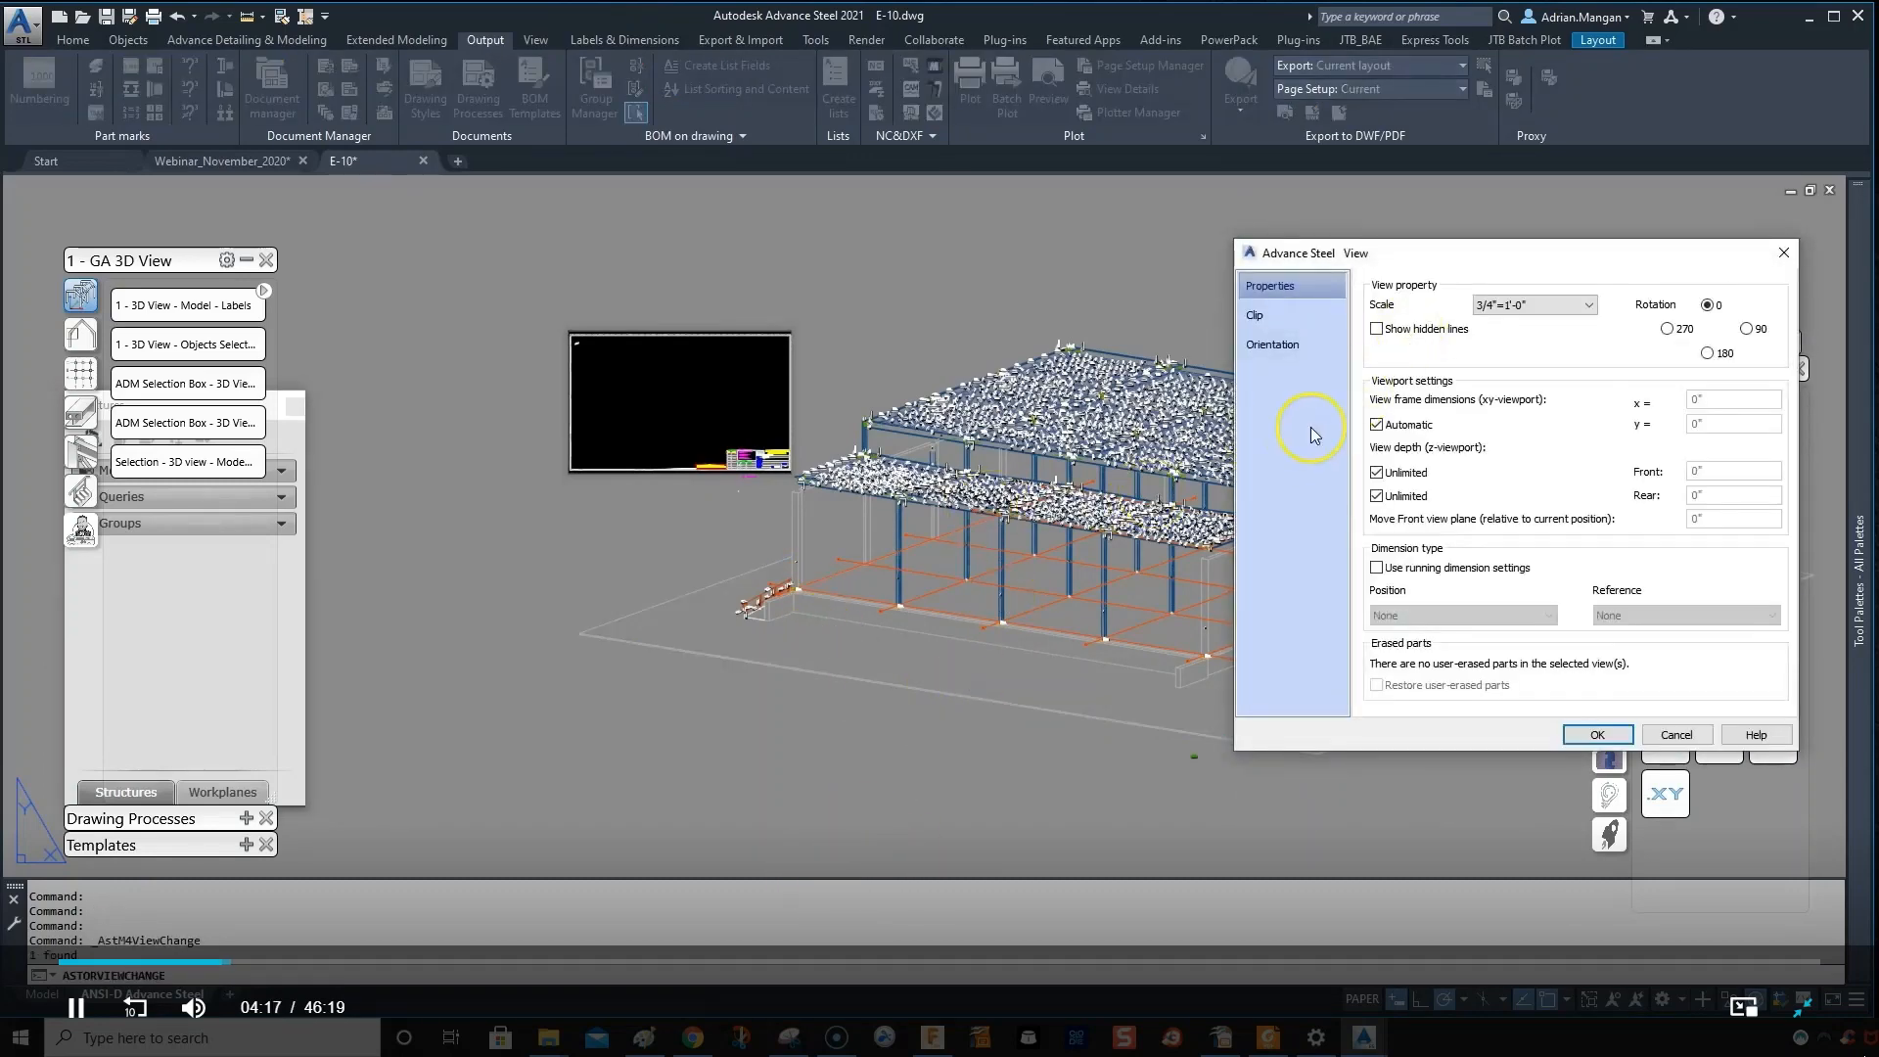
{"action": "left_click", "coordinate": [1589, 306]}
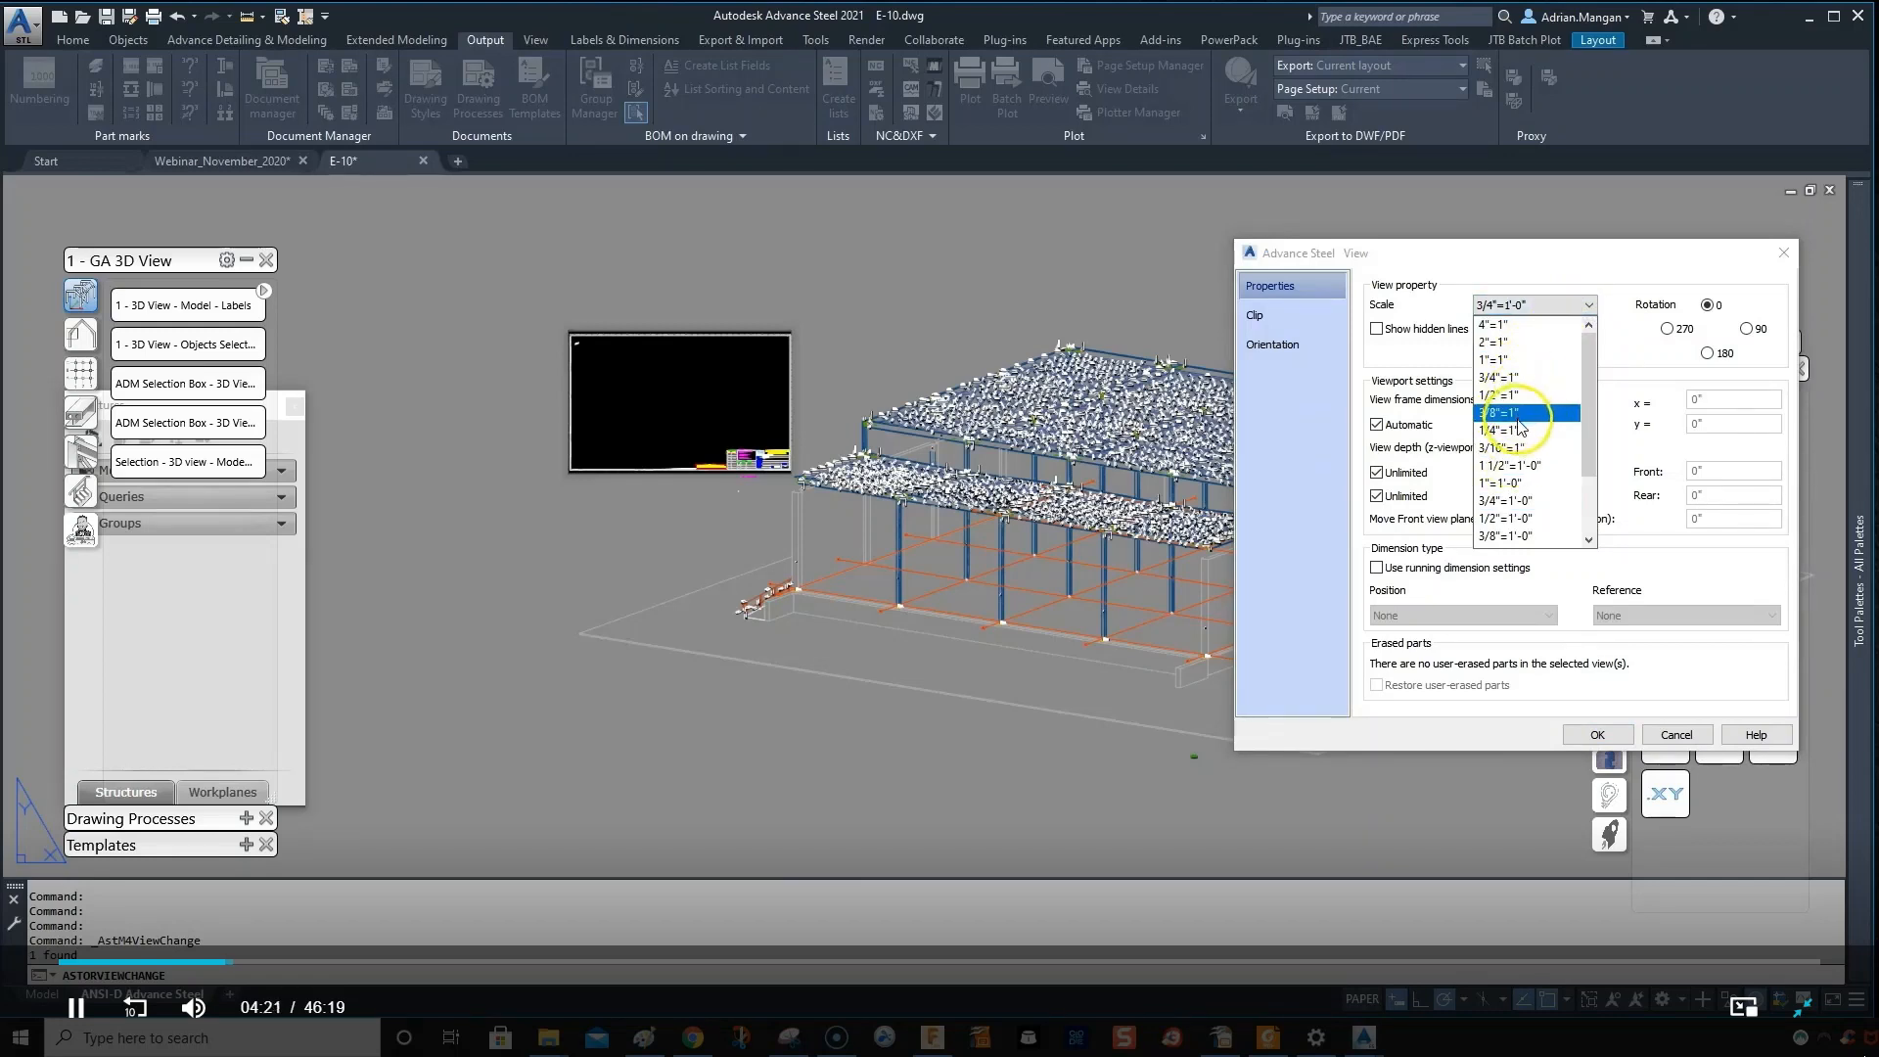
{"action": "scroll", "coordinate": [1504, 494], "scroll_direction": "down", "scroll_amount": 2}
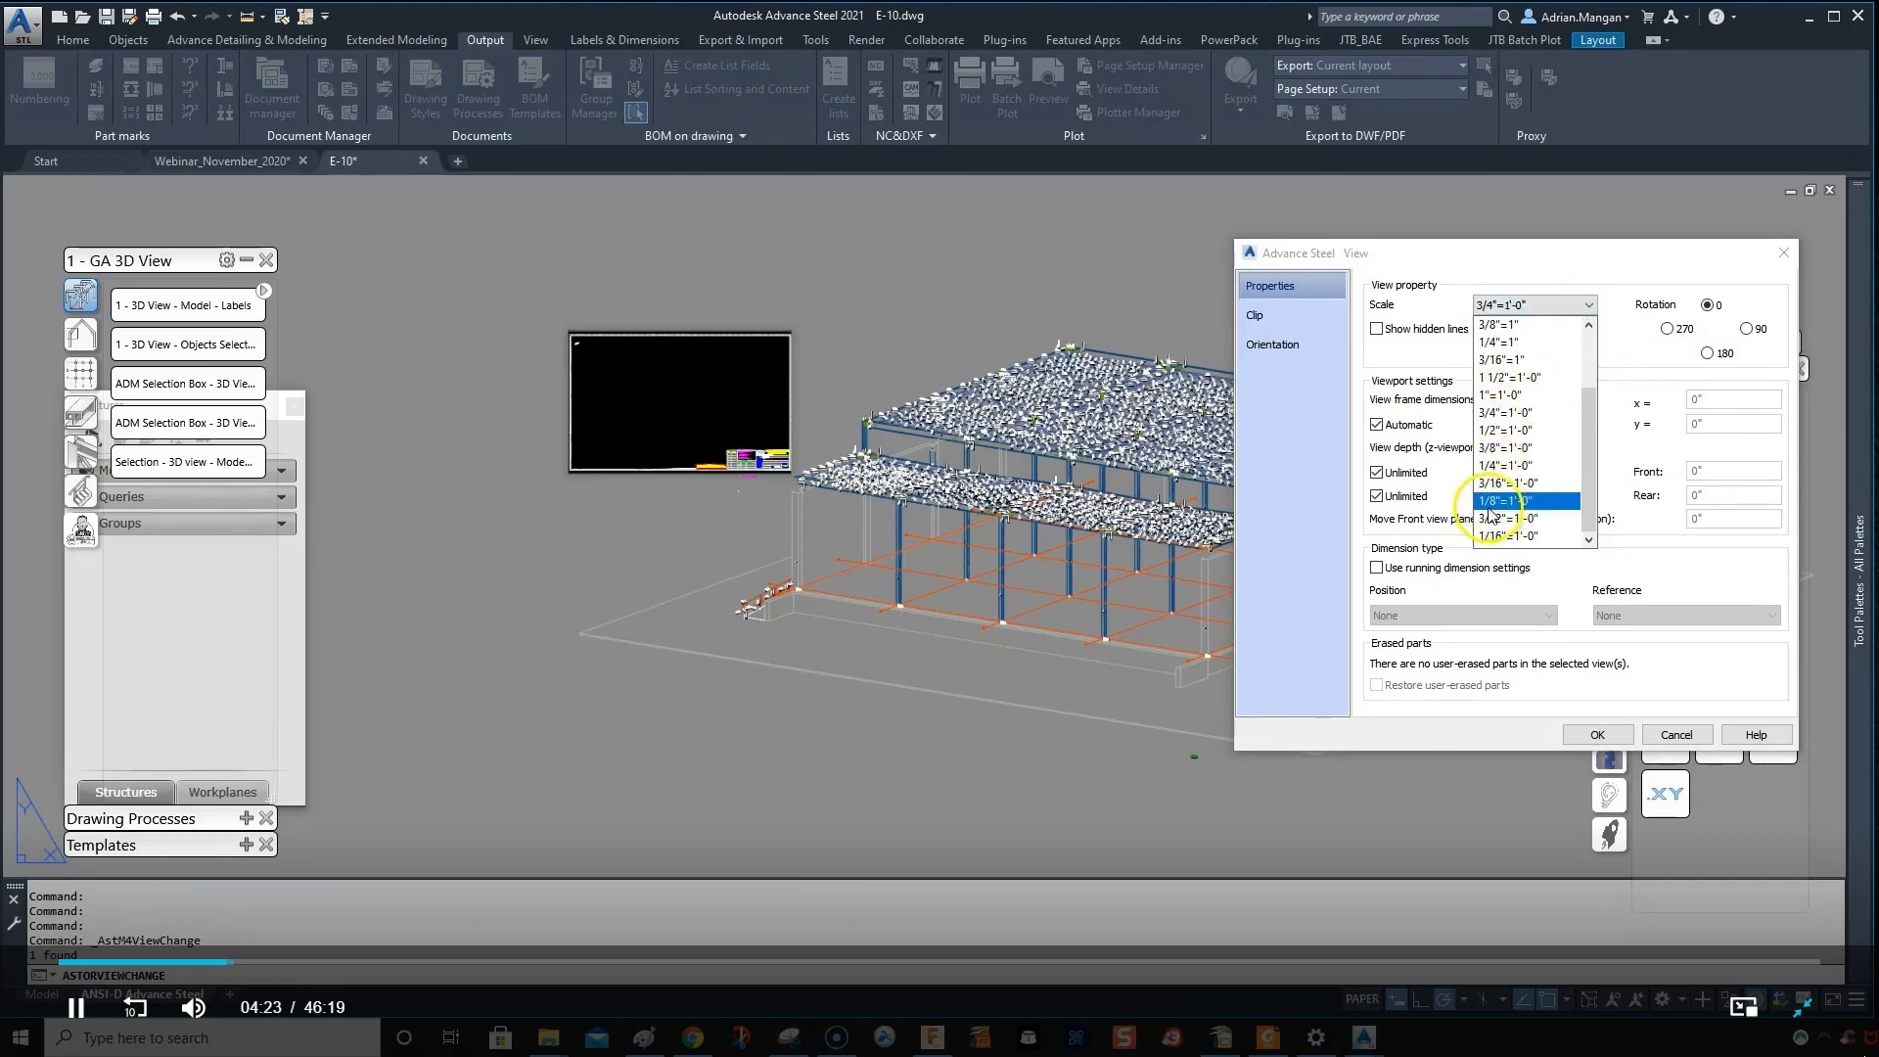
{"action": "left_click", "coordinate": [1516, 502]}
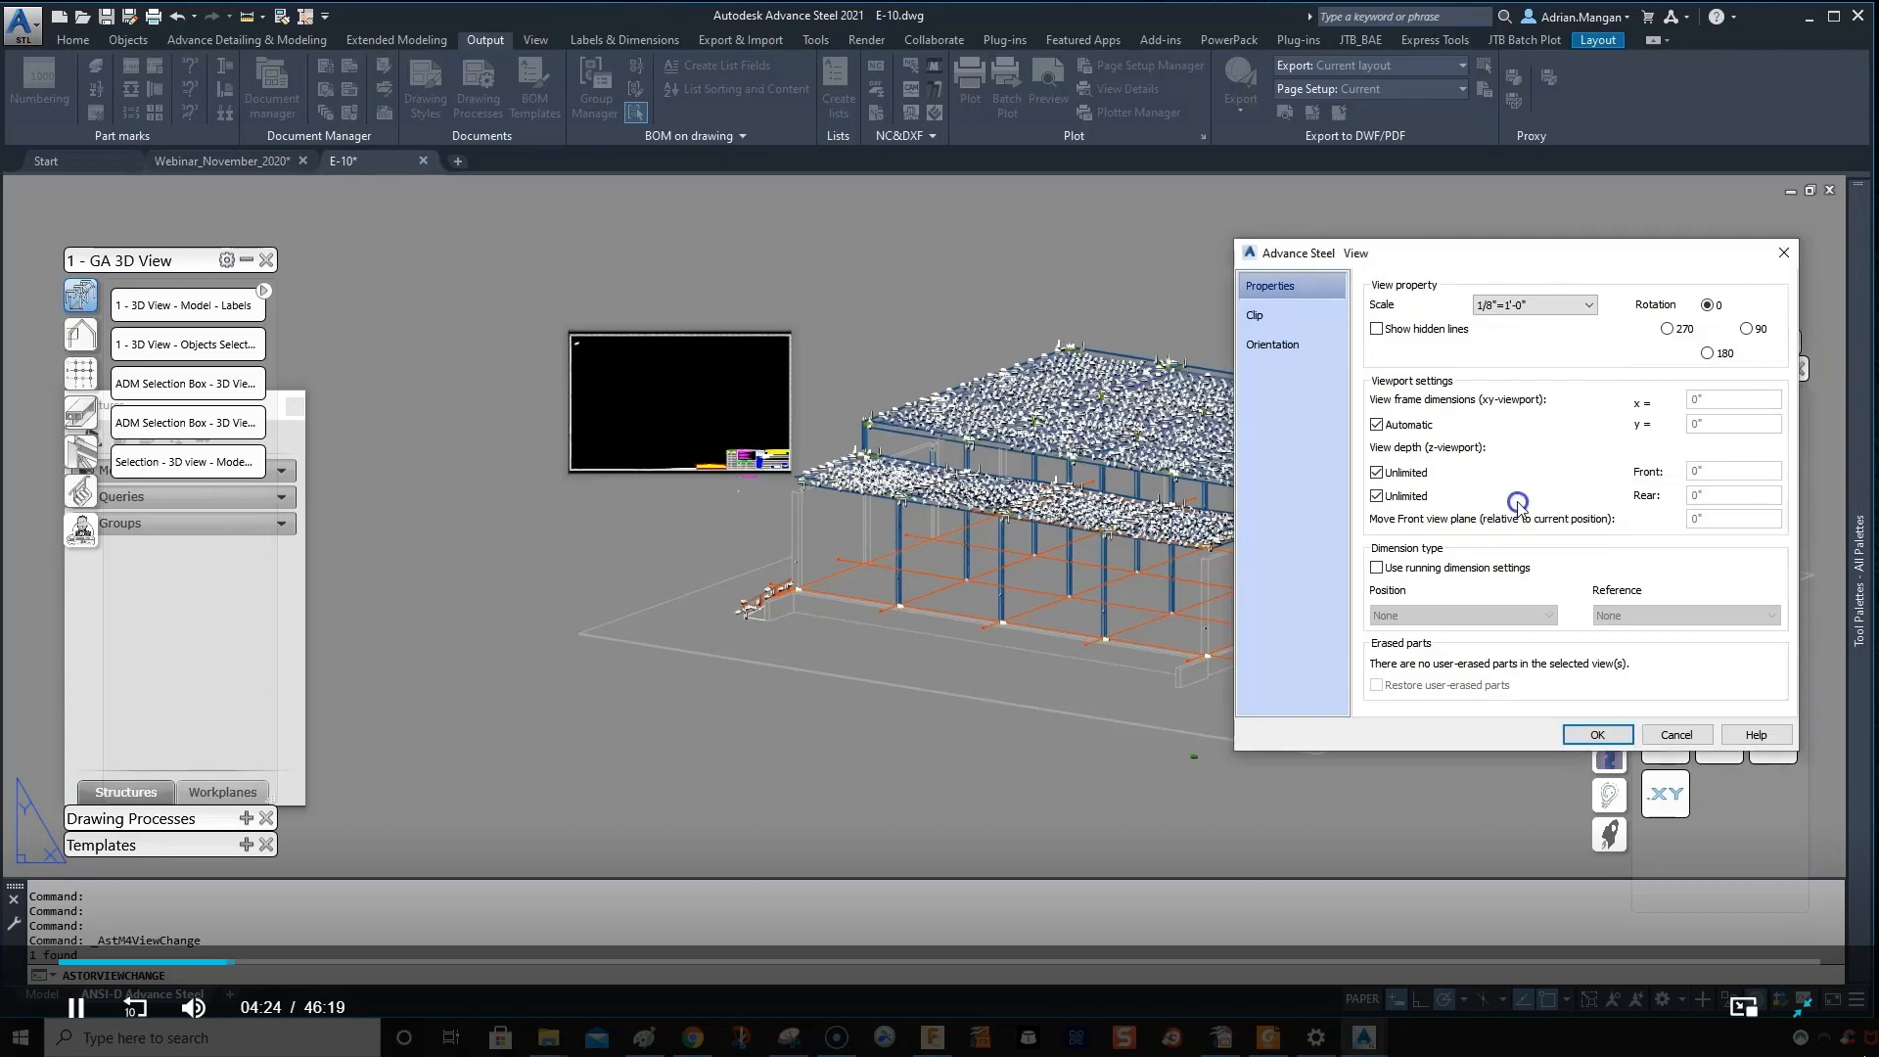
{"action": "left_click", "coordinate": [1600, 736]}
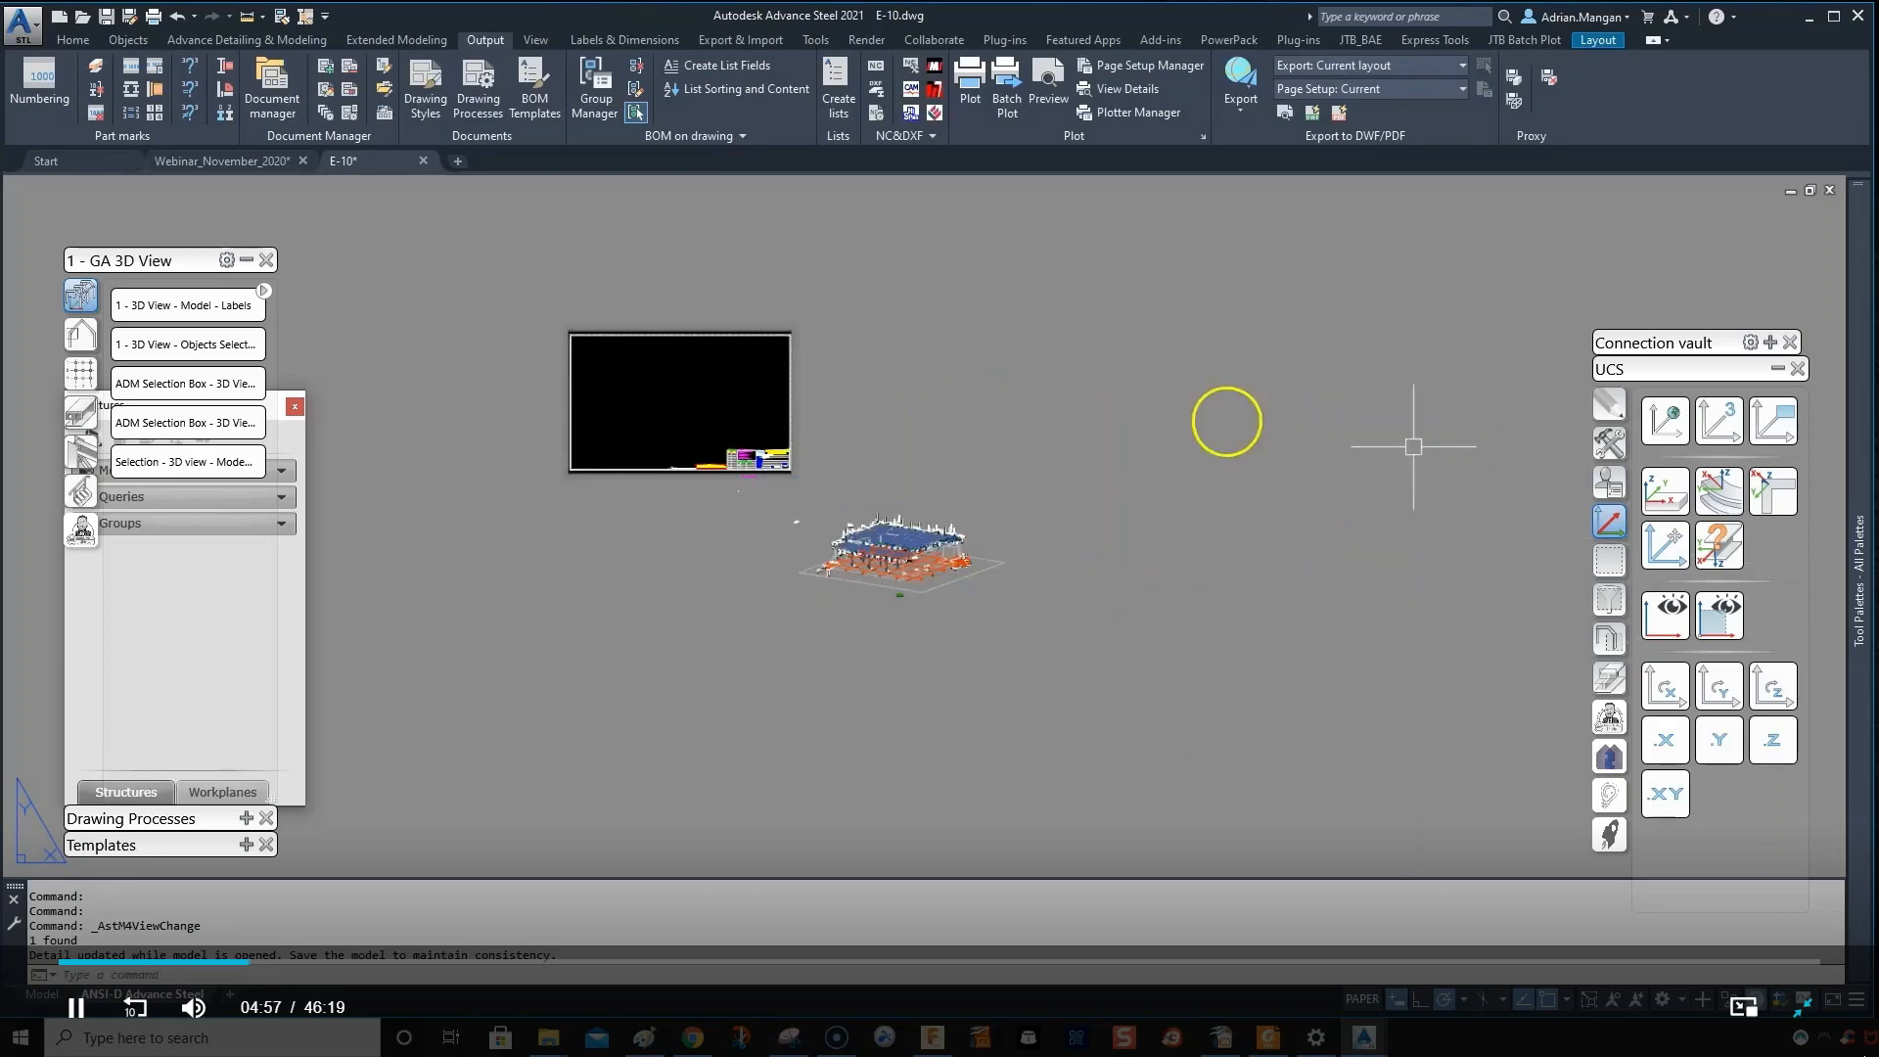
- Select all part labels similar to one on the roof framing in the 3D view and erase them
{"action": "scroll", "coordinate": [852, 608], "scroll_direction": "up", "scroll_amount": 5}
{"action": "mouse_move", "coordinate": [1388, 690]}
{"action": "middle_mouse_down"}
{"action": "mouse_move", "coordinate": [1340, 374]}
{"action": "mouse_move", "coordinate": [1219, 401]}
{"action": "middle_mouse_up"}
{"action": "middle_click_drag", "start_coordinate": [1315, 344], "coordinate": [1307, 359]}
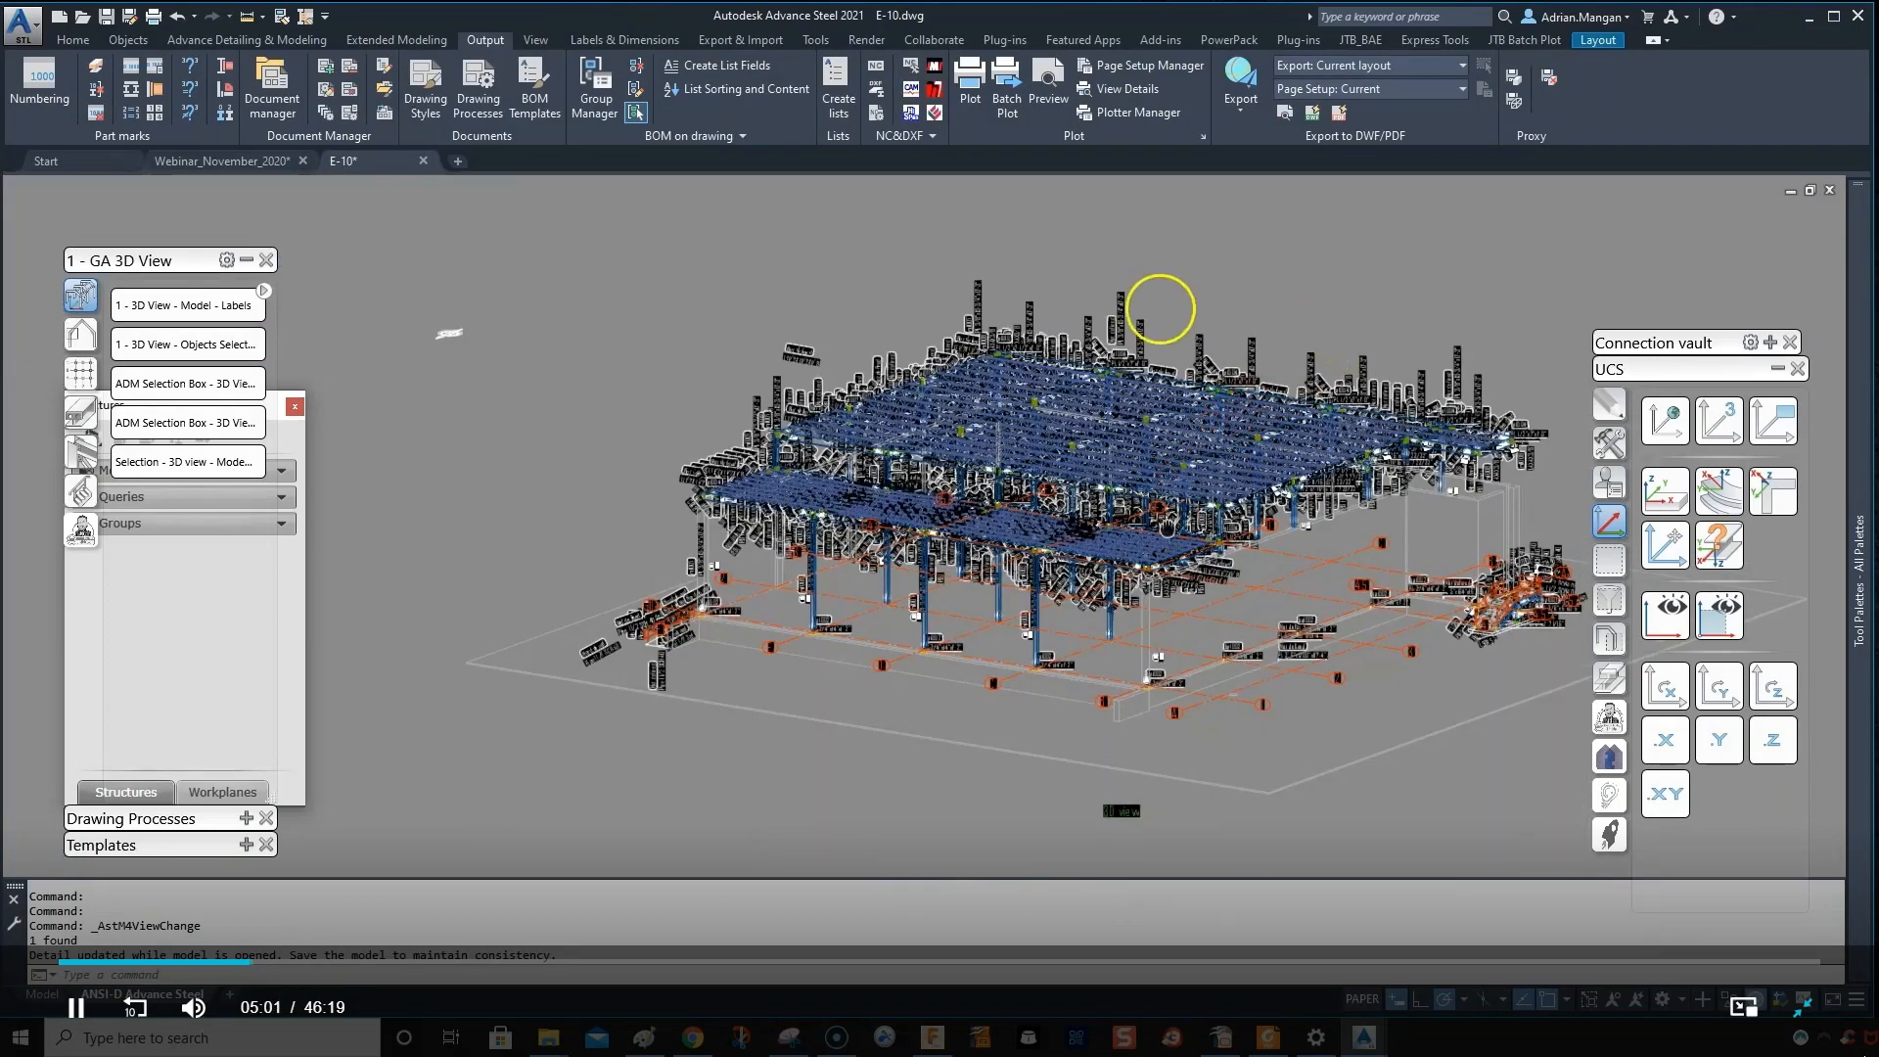
{"action": "right_click", "coordinate": [1305, 266]}
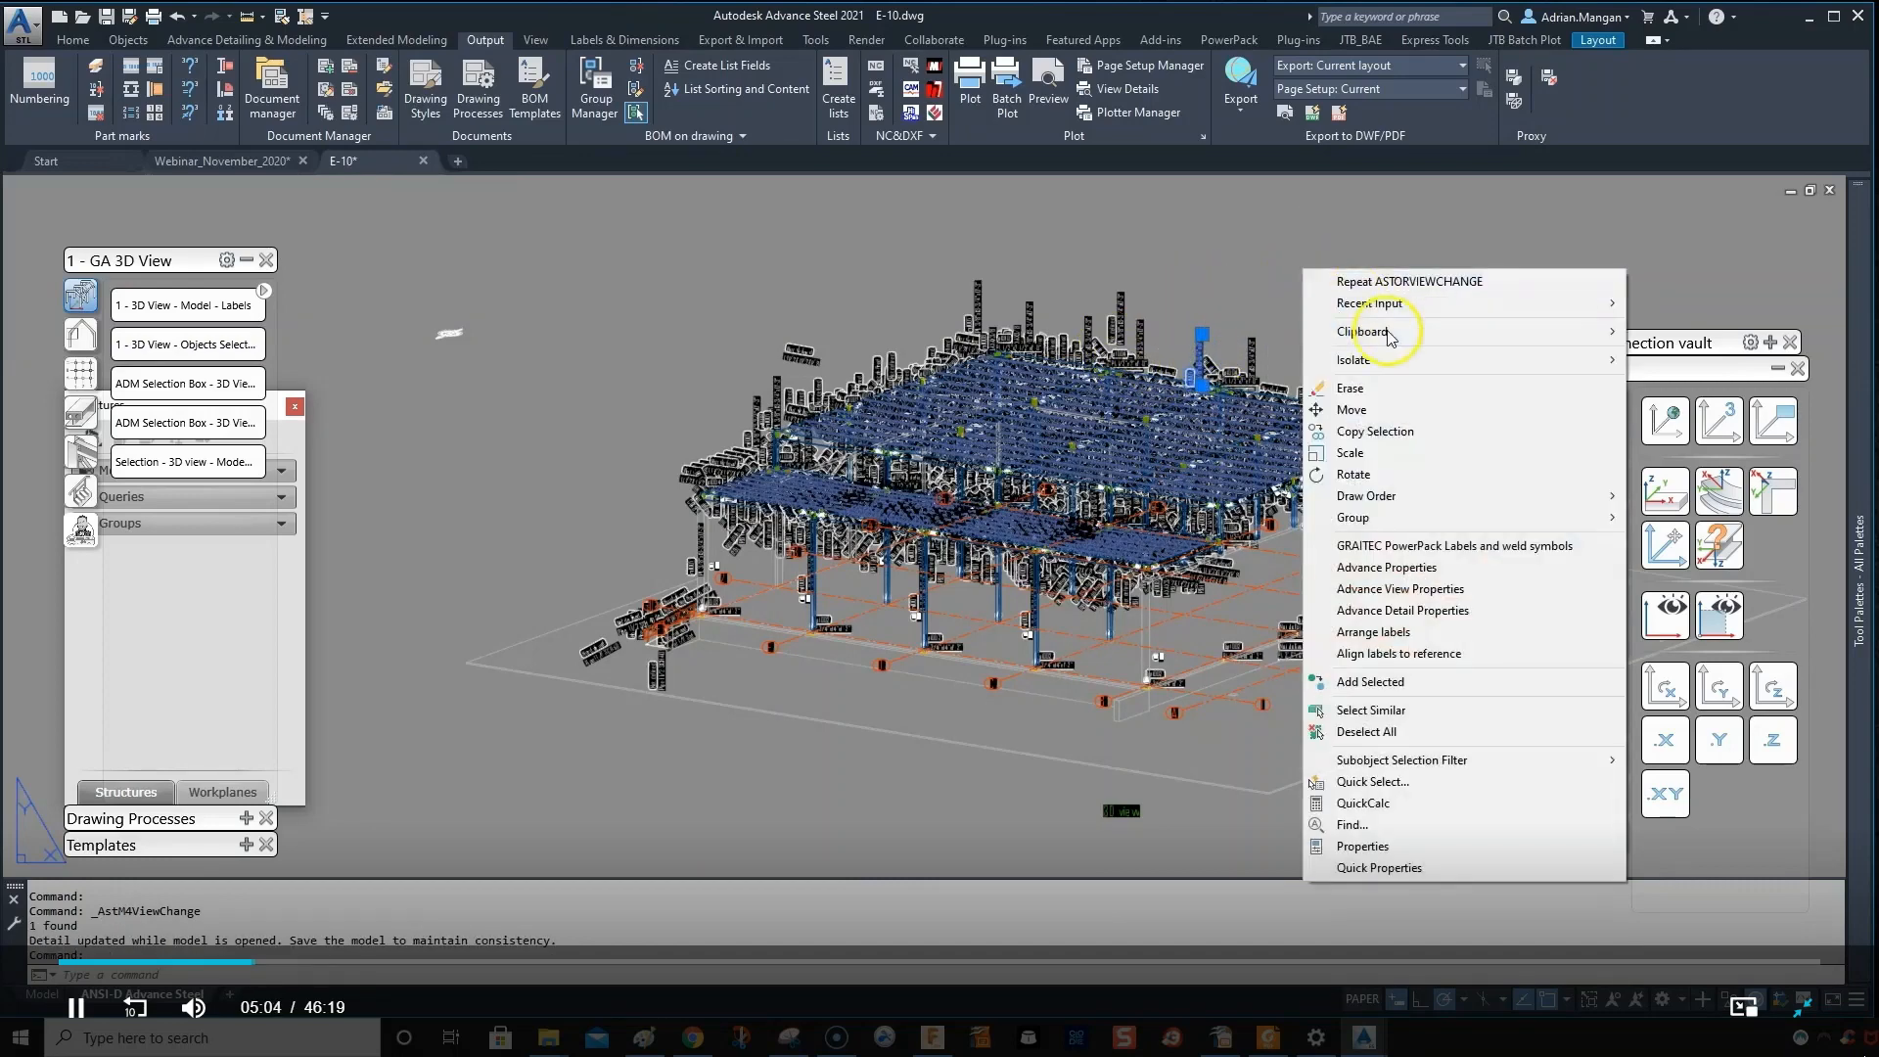
{"action": "left_click", "coordinate": [1371, 710]}
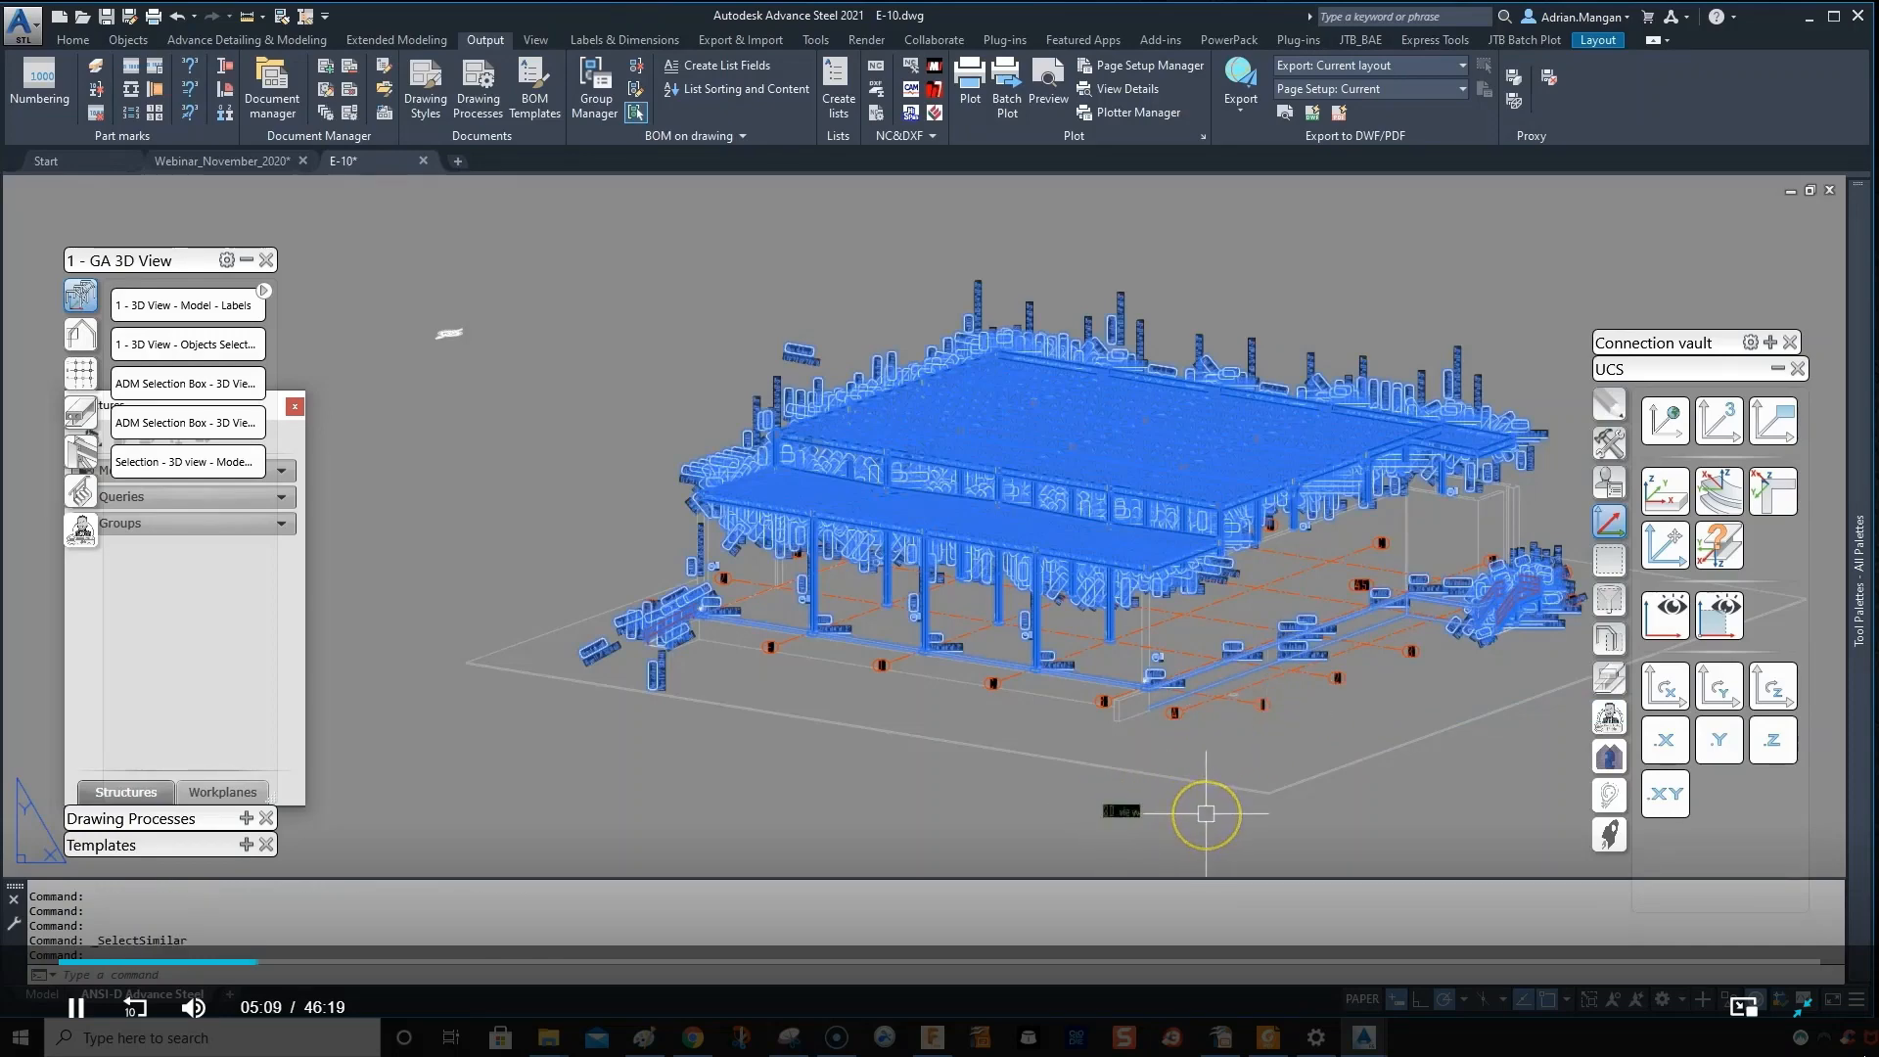
{"action": "key", "text": "Delete"}
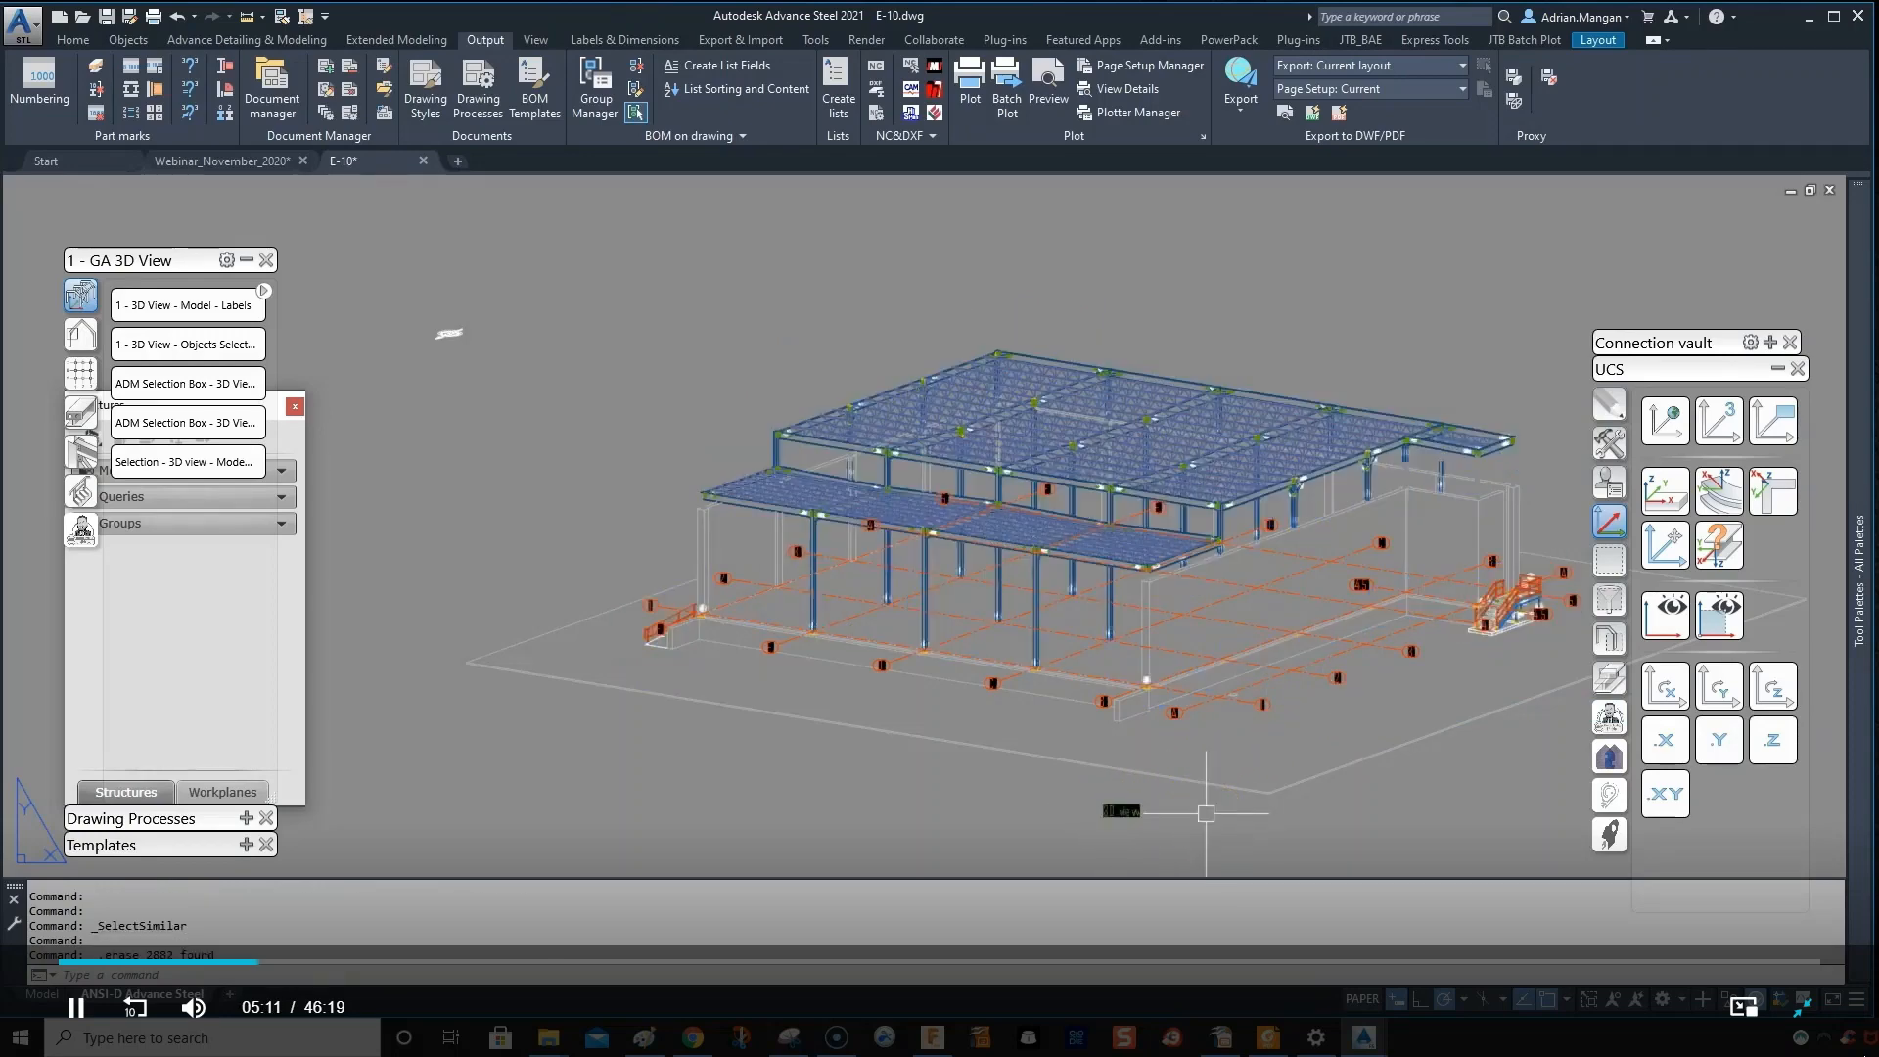
- Move the 3D view by its frame from outside the sheet onto the drawing sheet, above the title block
{"action": "scroll", "coordinate": [1224, 713], "scroll_direction": "down", "scroll_amount": 5}
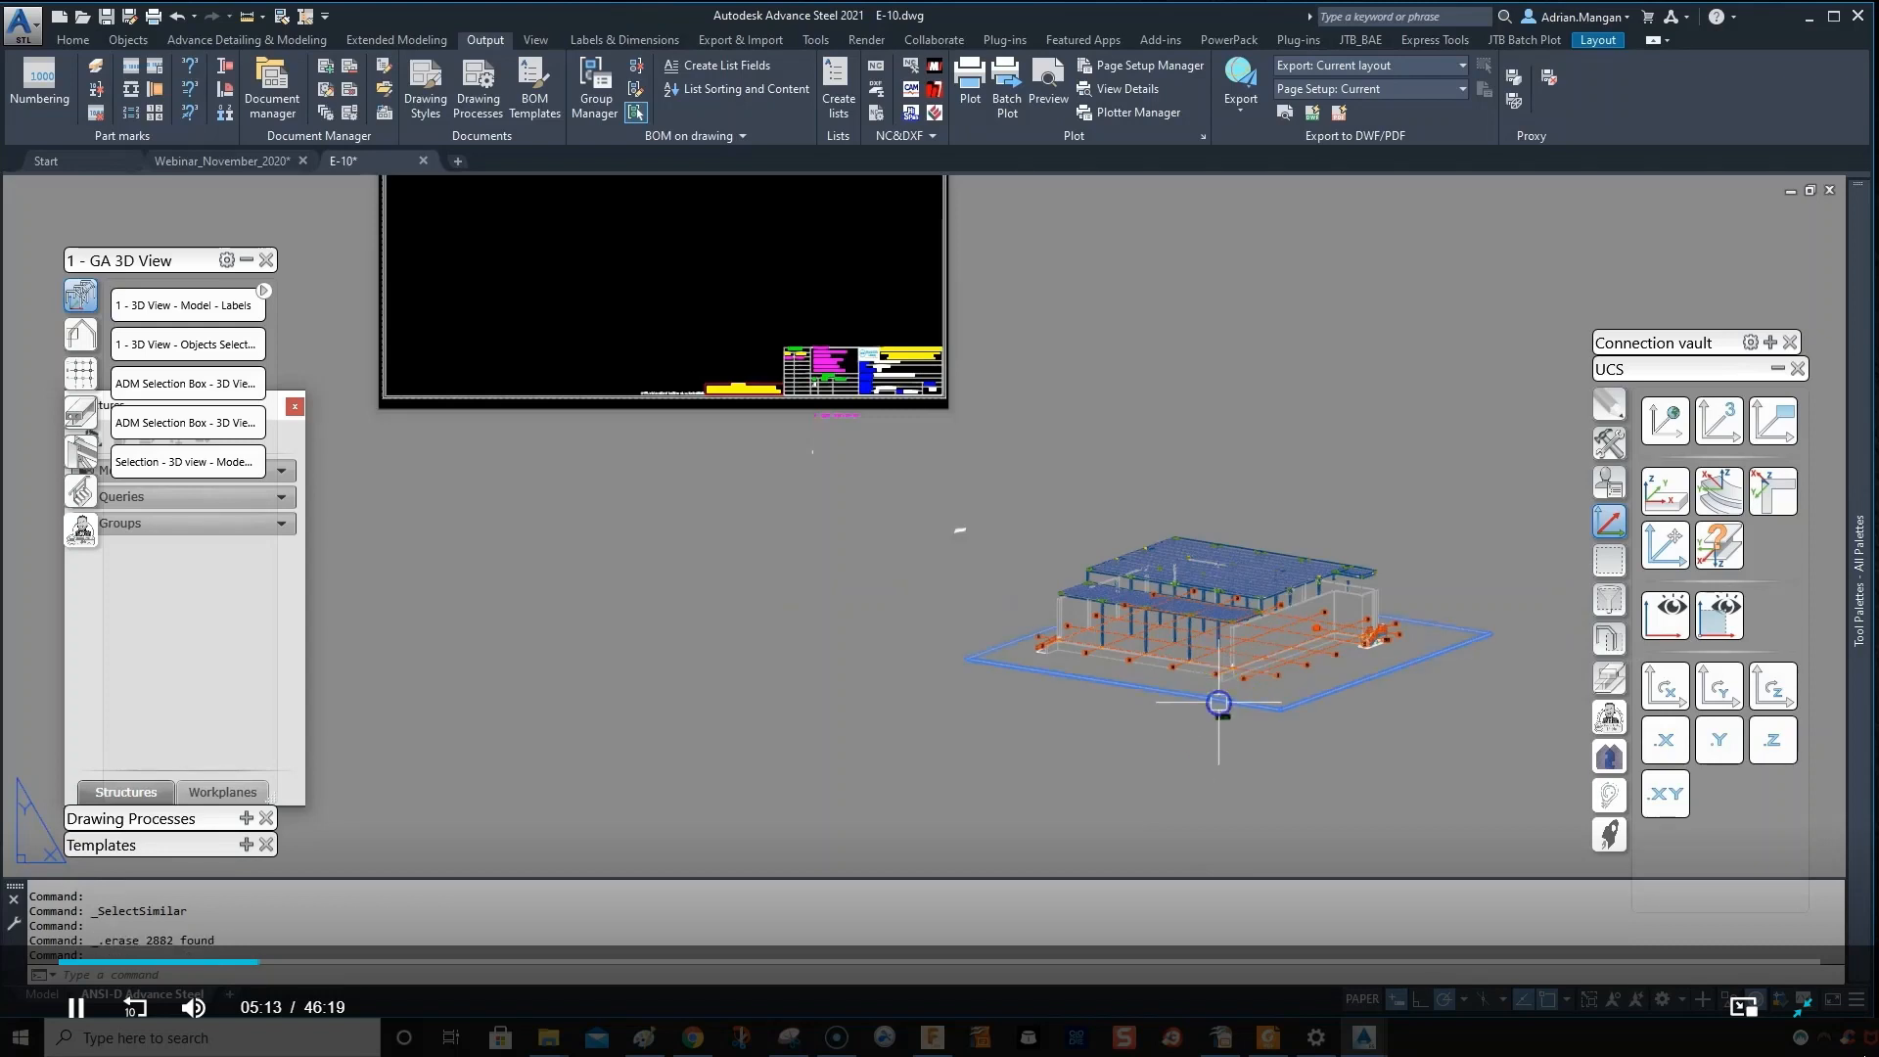
{"action": "right_click", "coordinate": [1219, 703]}
{"action": "left_click", "coordinate": [1262, 279]}
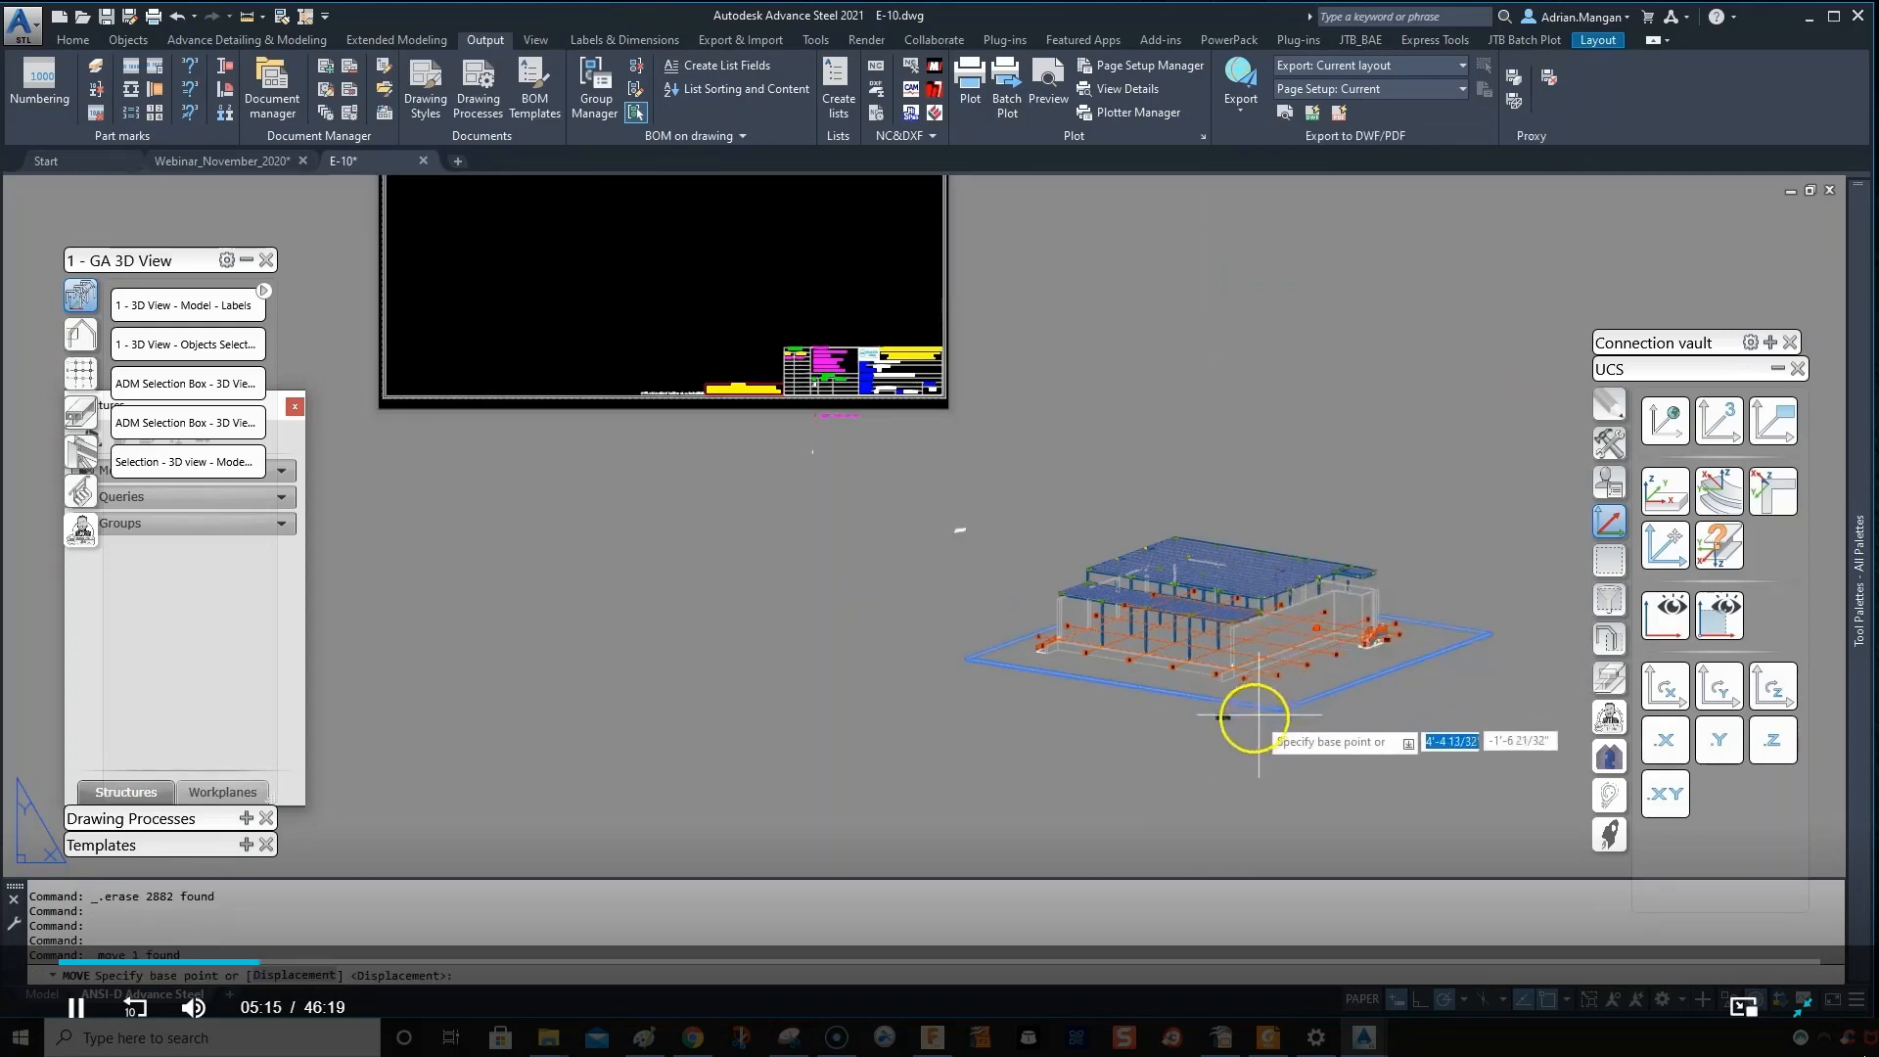
{"action": "left_click", "coordinate": [1228, 742]}
{"action": "scroll", "coordinate": [1022, 579], "scroll_direction": "down", "scroll_amount": 4}
{"action": "middle_click_drag", "start_coordinate": [1016, 572], "coordinate": [1272, 700]}
{"action": "scroll", "coordinate": [1187, 595], "scroll_direction": "up", "scroll_amount": 2}
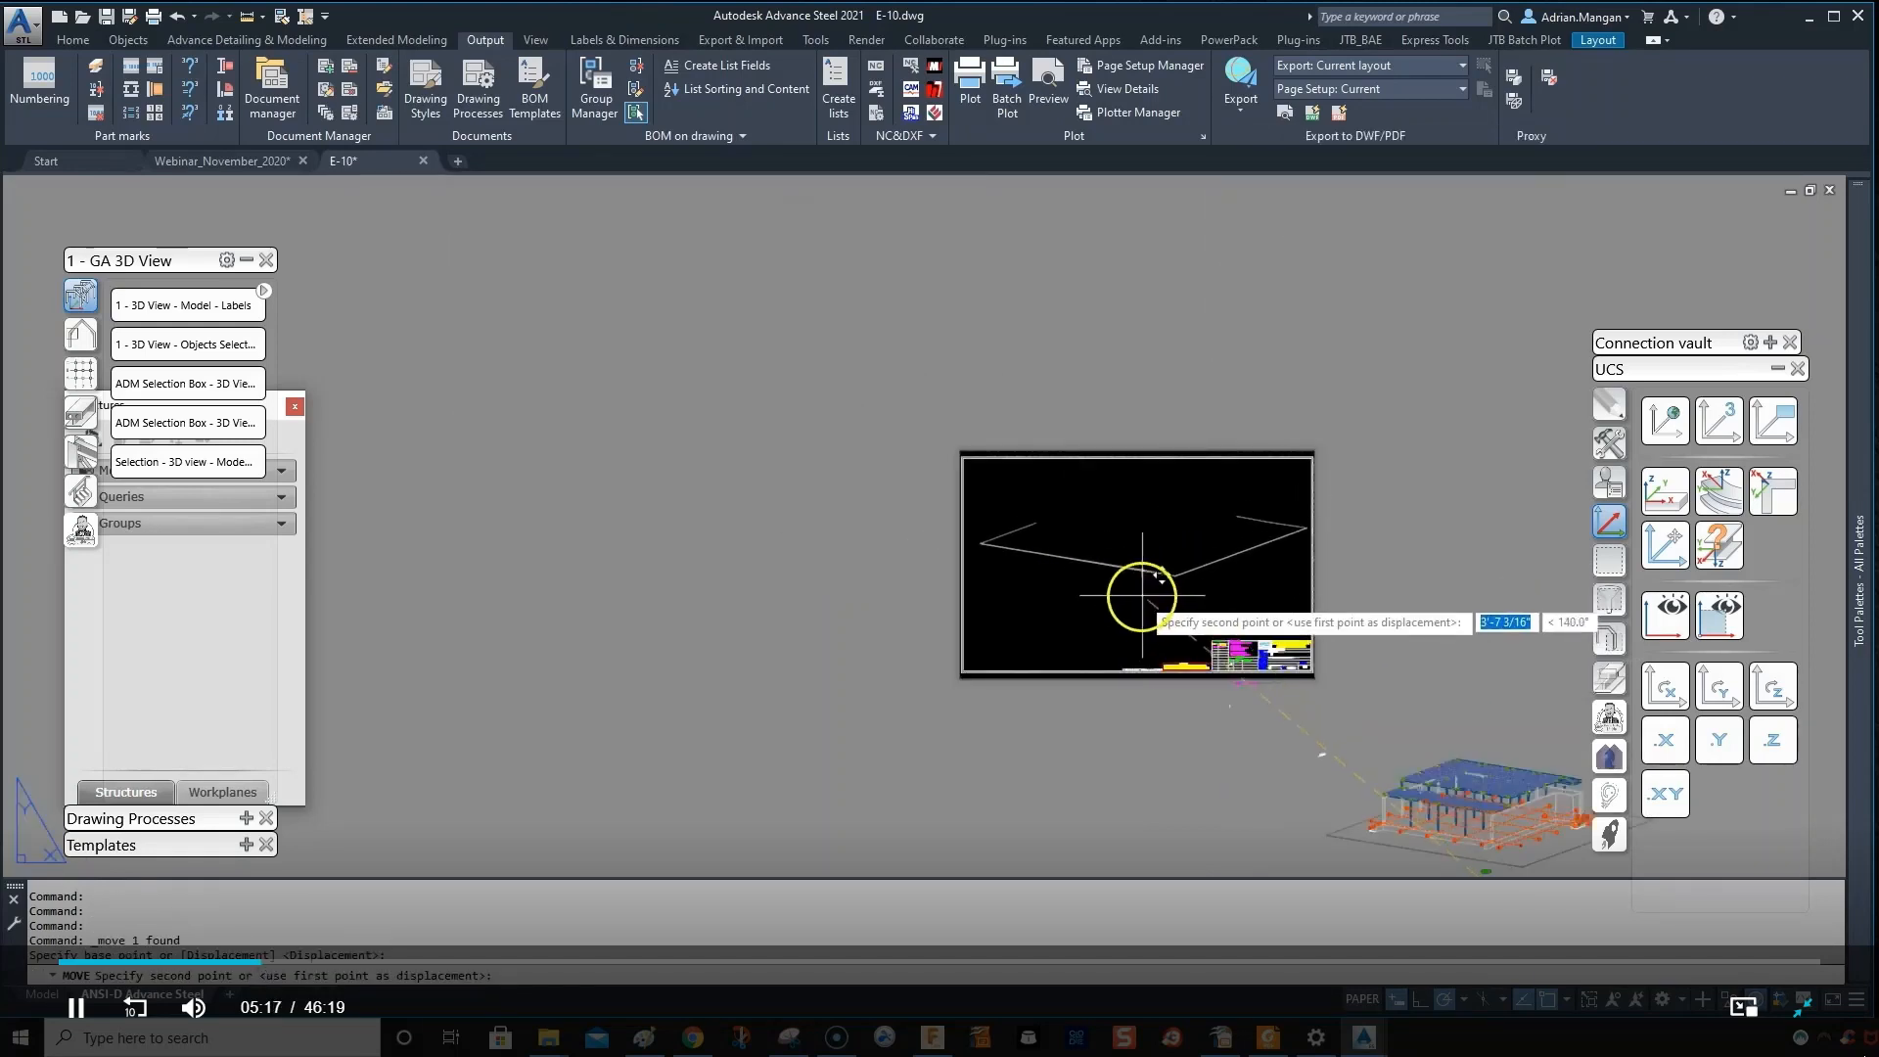
{"action": "left_click", "coordinate": [1134, 568]}
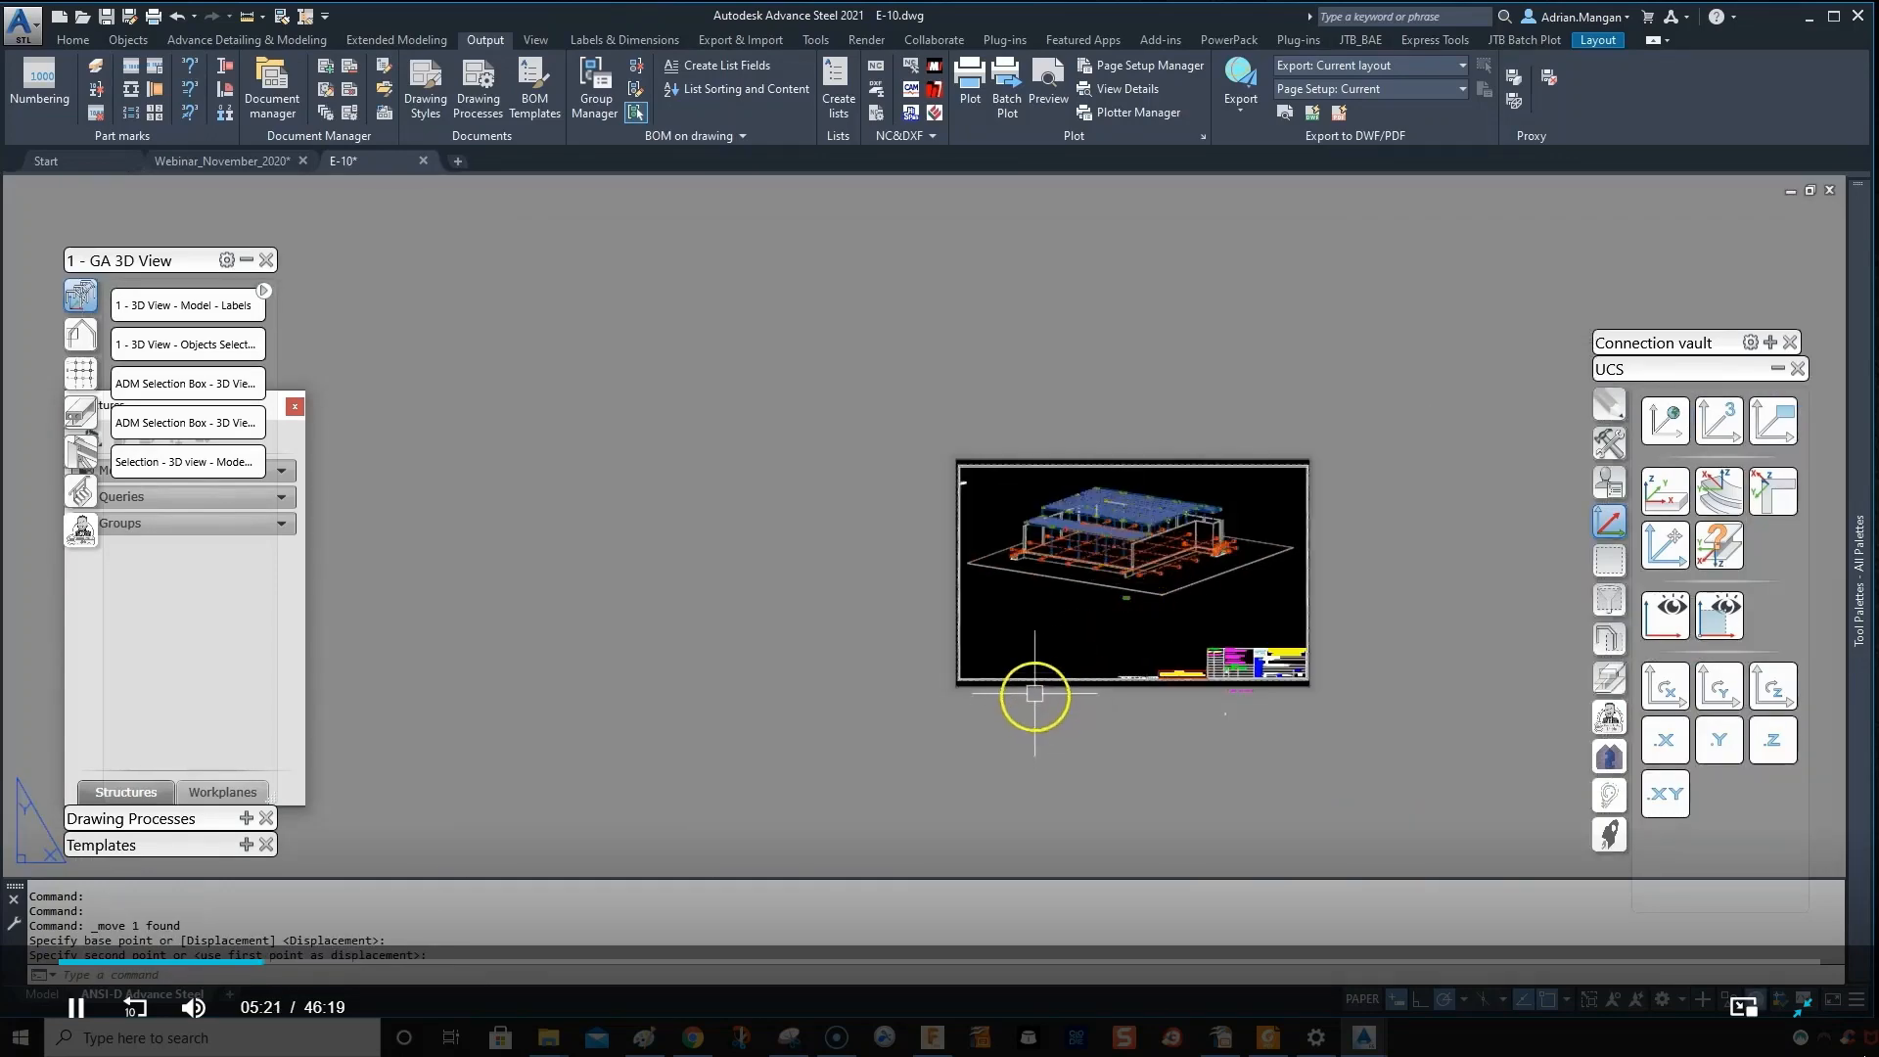
{"action": "scroll", "coordinate": [1098, 507], "scroll_direction": "up", "scroll_amount": 4}
{"action": "scroll", "coordinate": [1124, 575], "scroll_direction": "down", "scroll_amount": 4}
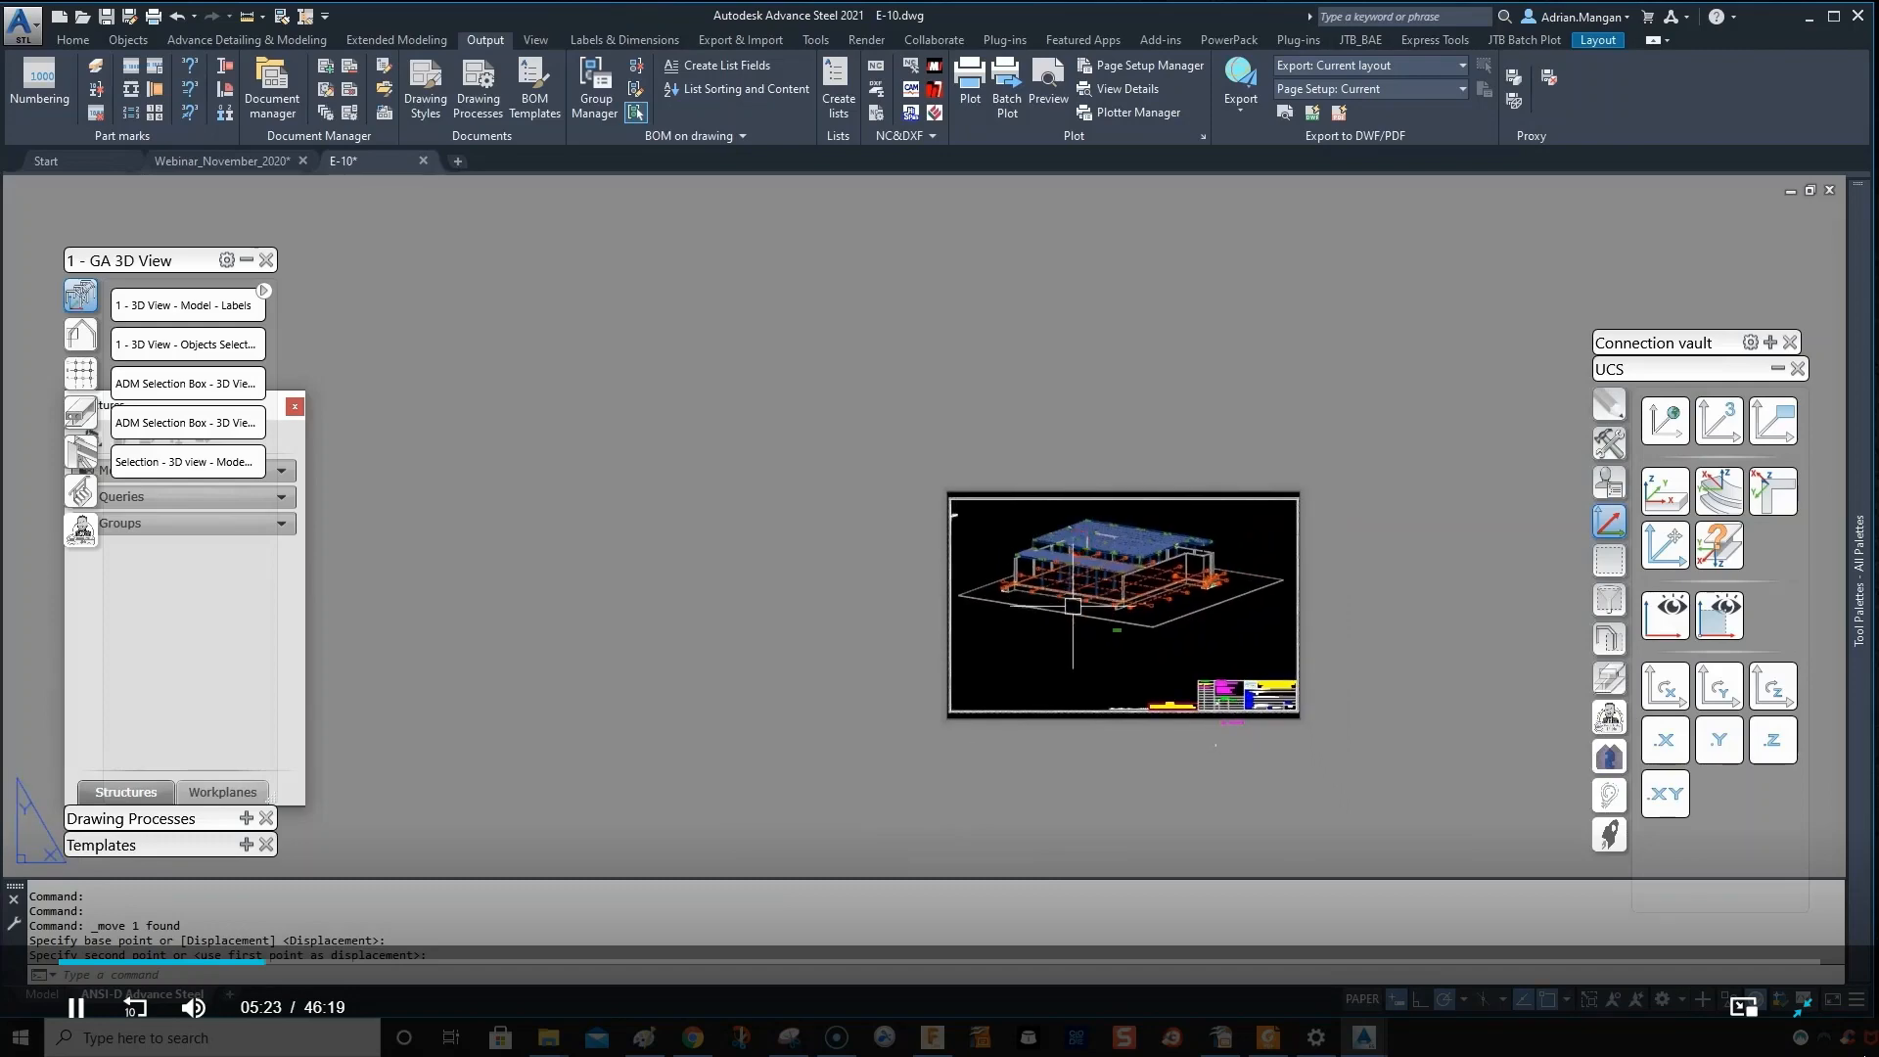
{"action": "scroll", "coordinate": [1092, 646], "scroll_direction": "up", "scroll_amount": 5}
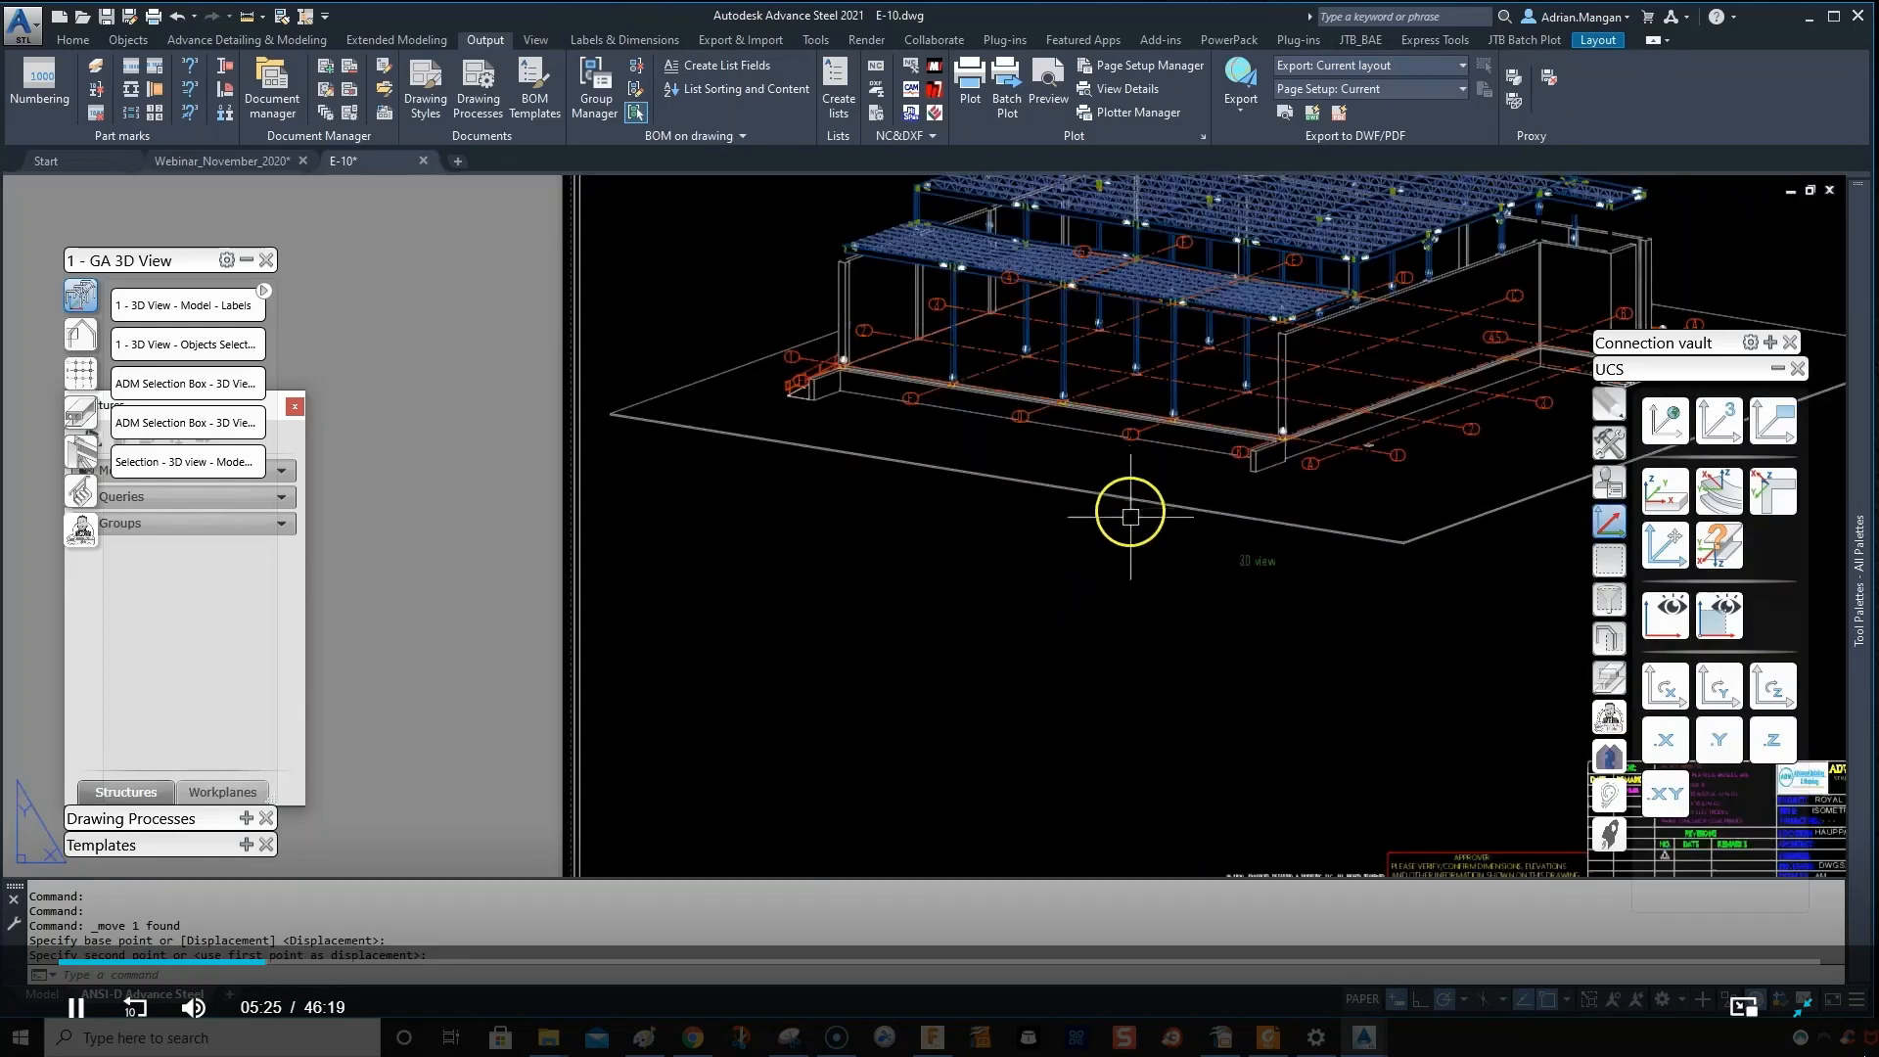
{"action": "scroll", "coordinate": [1130, 516], "scroll_direction": "down", "scroll_amount": 5}
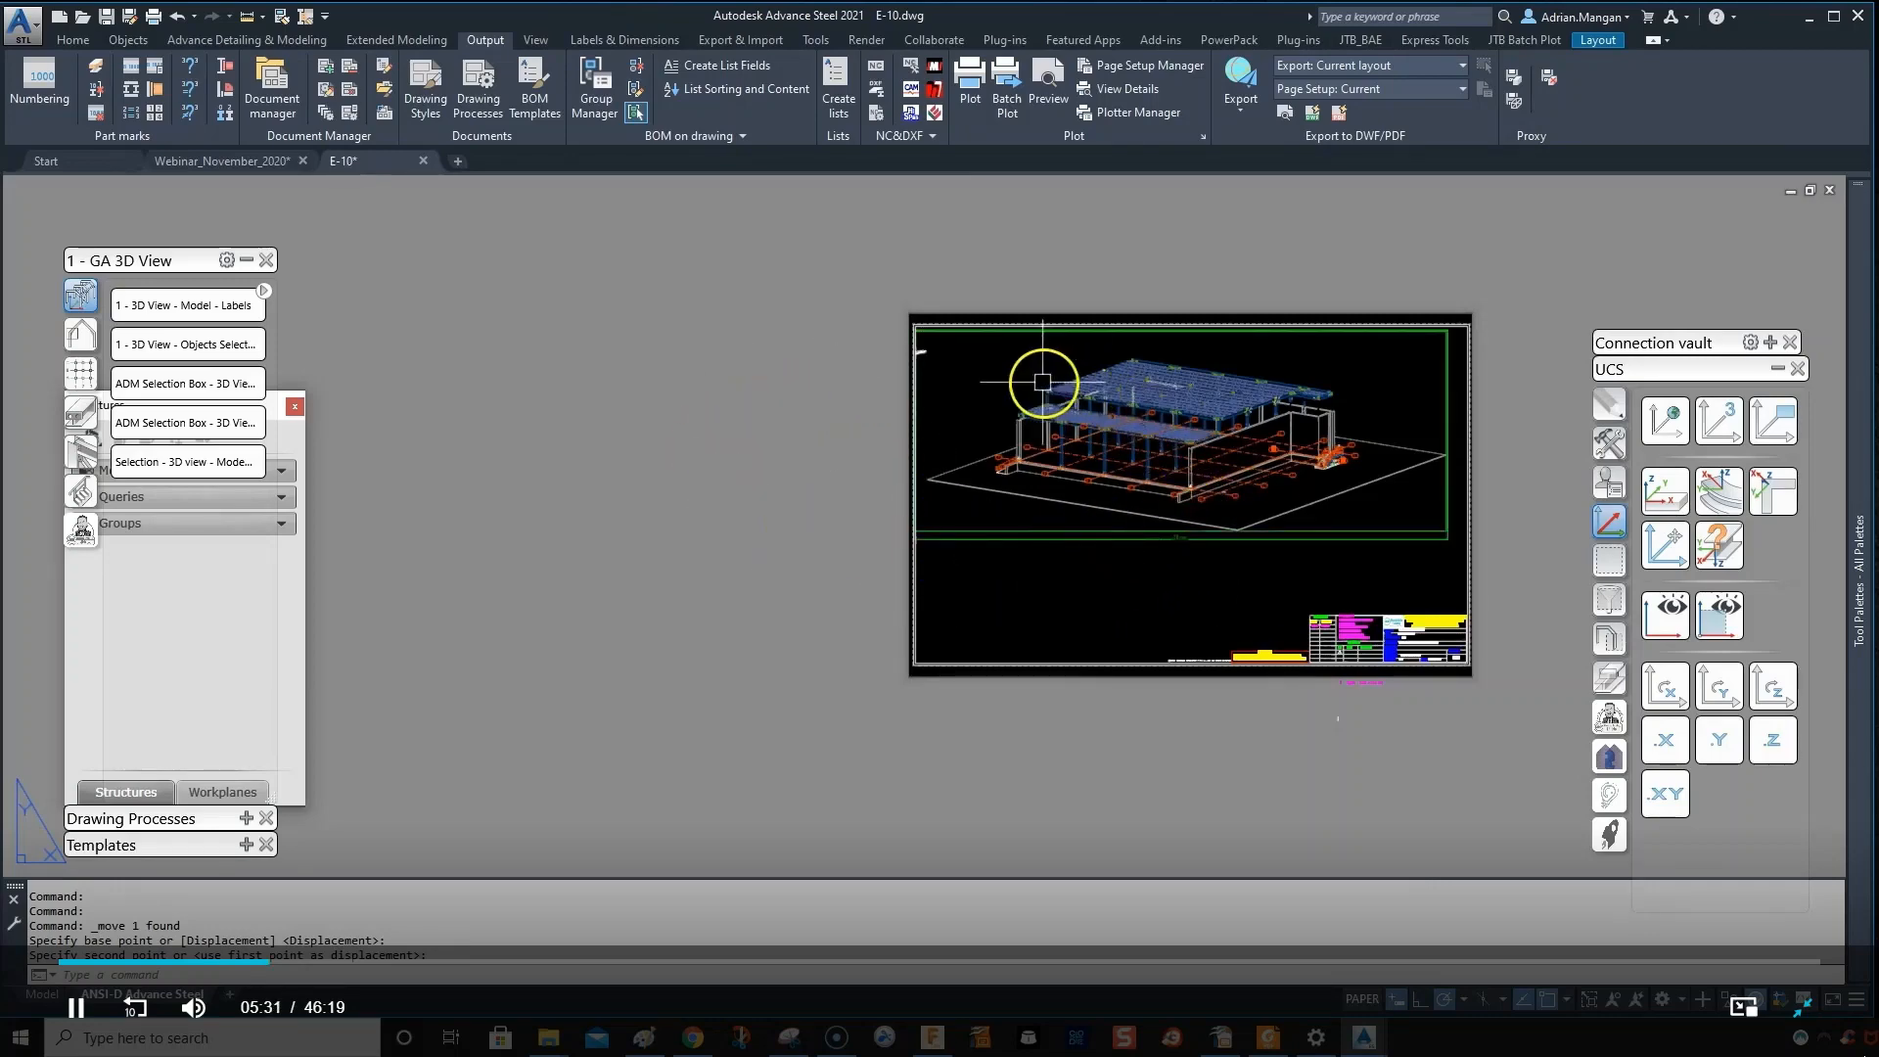
- Move the stray label cluster near the 3D view frame's upper corner slightly inward, away from the frame edge
{"action": "scroll", "coordinate": [940, 358], "scroll_direction": "up", "scroll_amount": 5}
{"action": "left_click", "coordinate": [831, 319]}
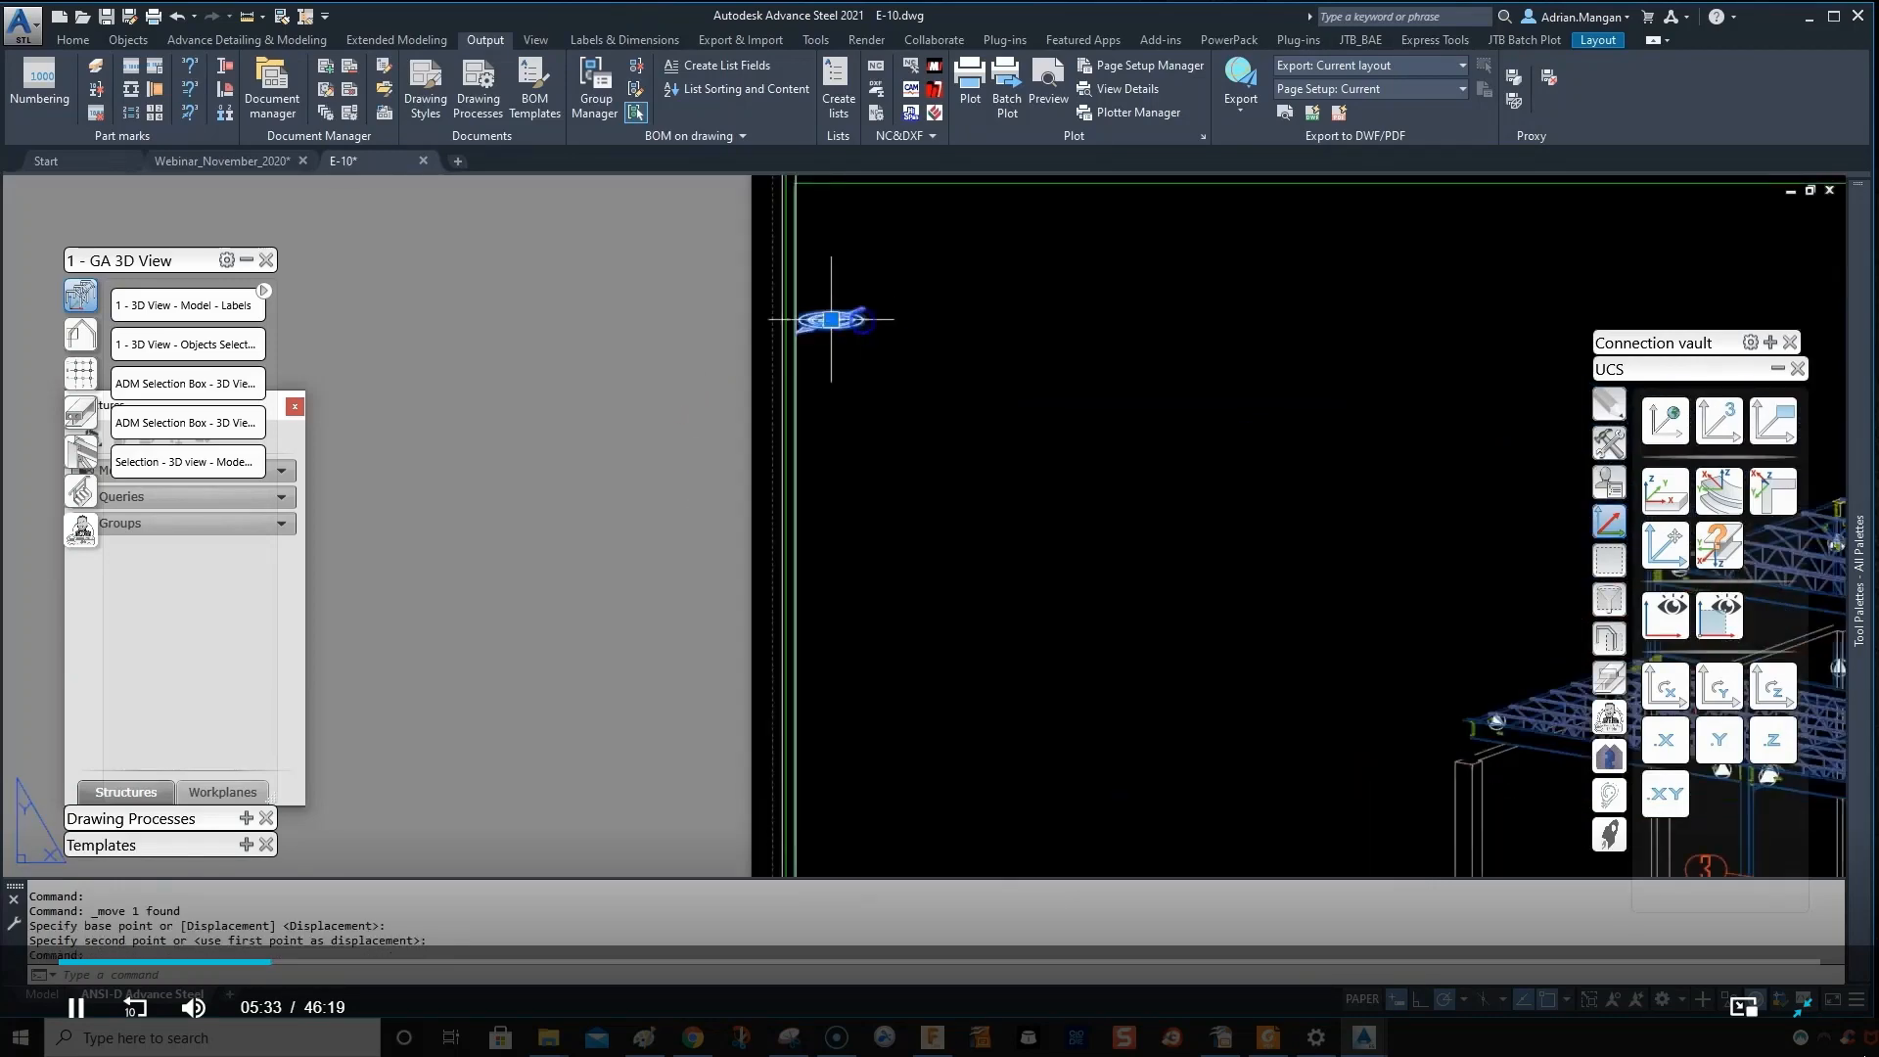
{"action": "left_click", "coordinate": [830, 320]}
{"action": "left_click", "coordinate": [998, 296]}
{"action": "scroll", "coordinate": [1321, 414], "scroll_direction": "down", "scroll_amount": 4}
{"action": "middle_click_drag", "start_coordinate": [1321, 414], "coordinate": [1103, 383]}
{"action": "key", "text": "Escape"}
{"action": "key", "text": "Escape"}
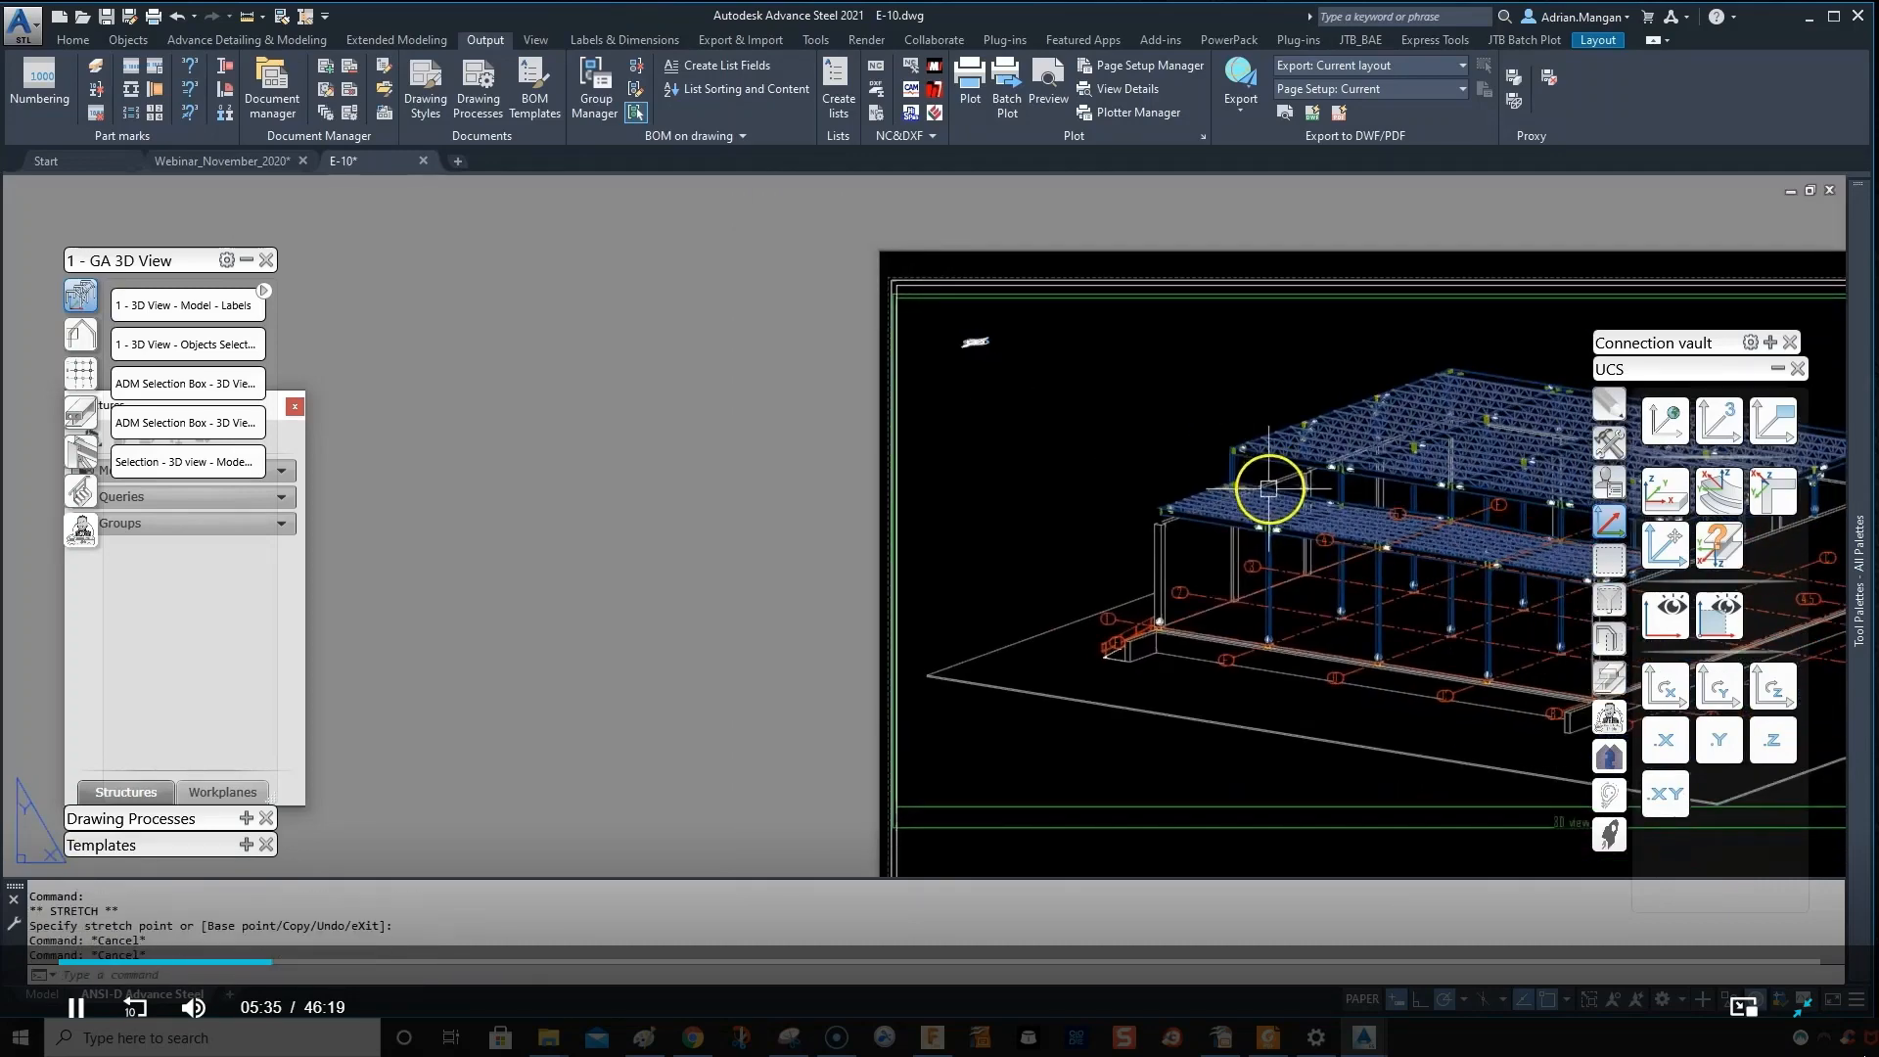
{"action": "scroll", "coordinate": [1268, 487], "scroll_direction": "up", "scroll_amount": 4}
{"action": "left_click", "coordinate": [1264, 509]}
{"action": "right_click", "coordinate": [1260, 516]}
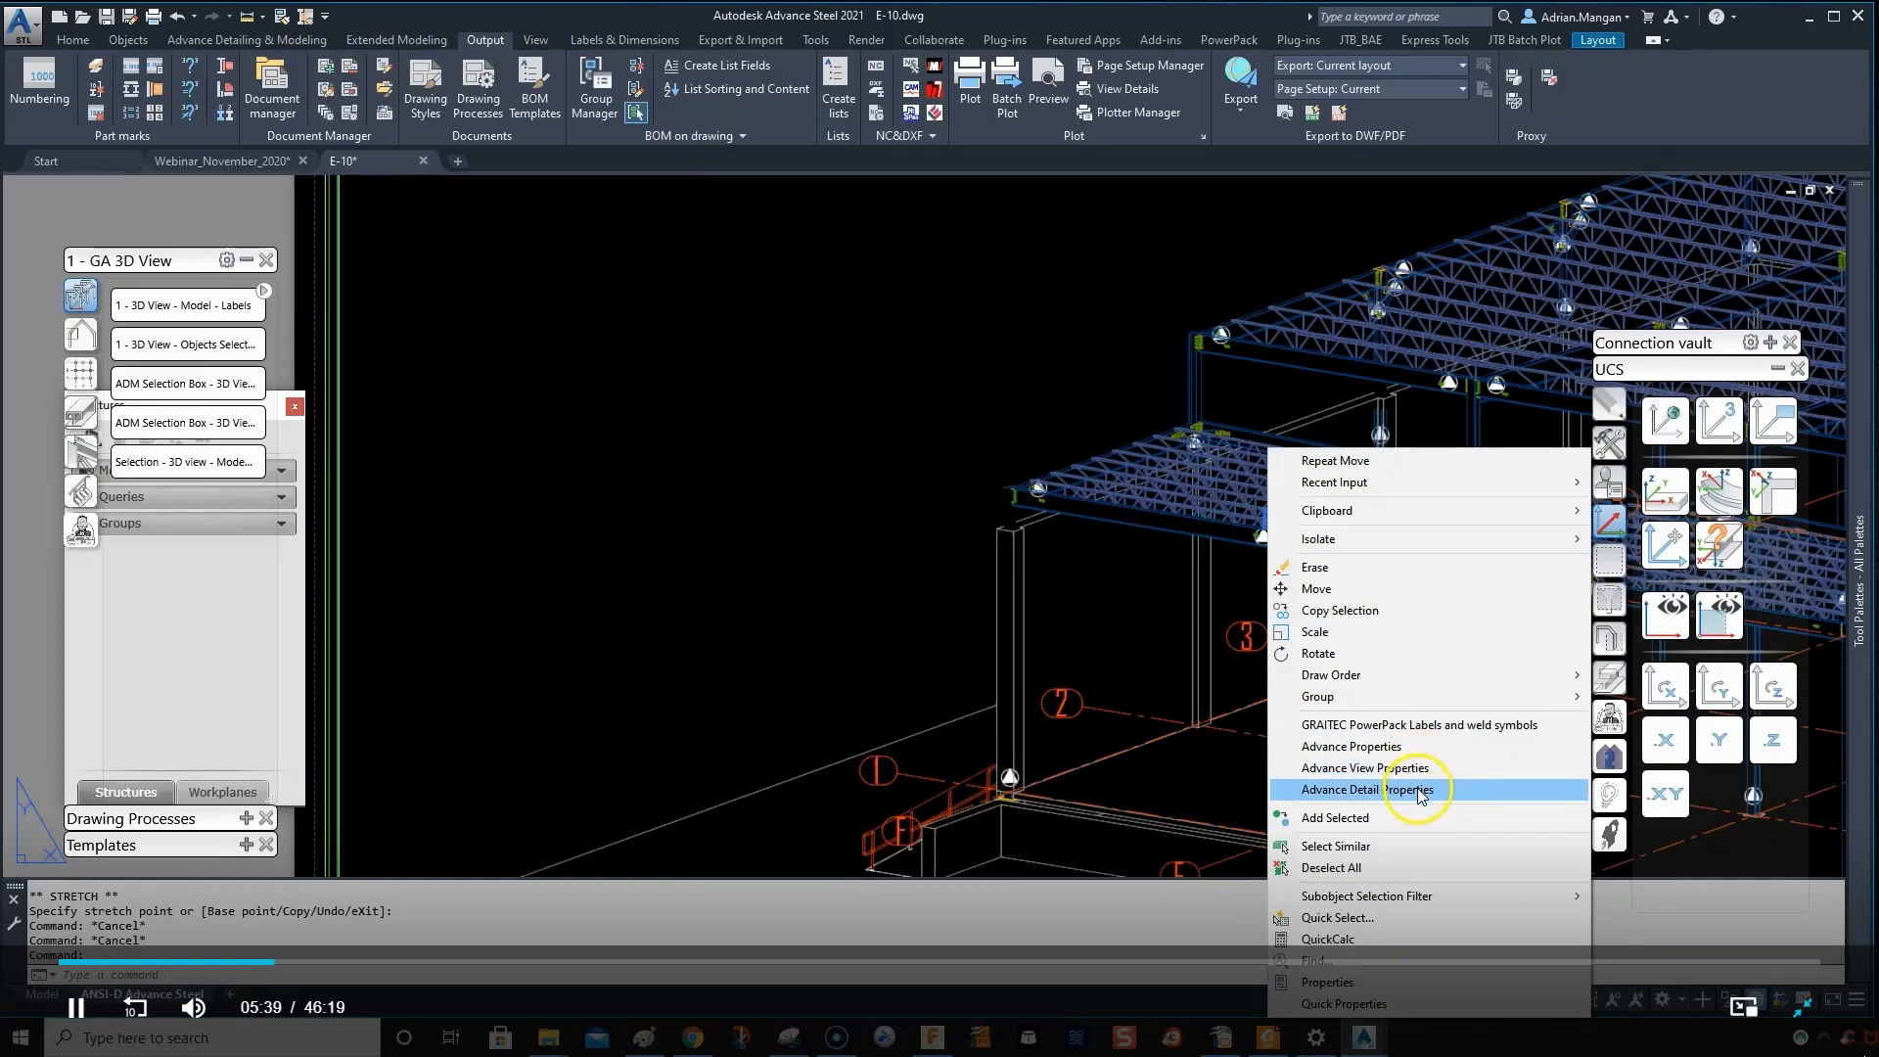
{"action": "key", "text": "Escape"}
{"action": "scroll", "coordinate": [1311, 666], "scroll_direction": "down", "scroll_amount": 6}
{"action": "key", "text": "Escape"}
- Examine the roof framing, column labels and concrete wall corner in the 3D view, up close and on the whole sheet
{"action": "middle_click_drag", "start_coordinate": [1246, 537], "coordinate": [1080, 489]}
{"action": "scroll", "coordinate": [1174, 513], "scroll_direction": "down", "scroll_amount": 2}
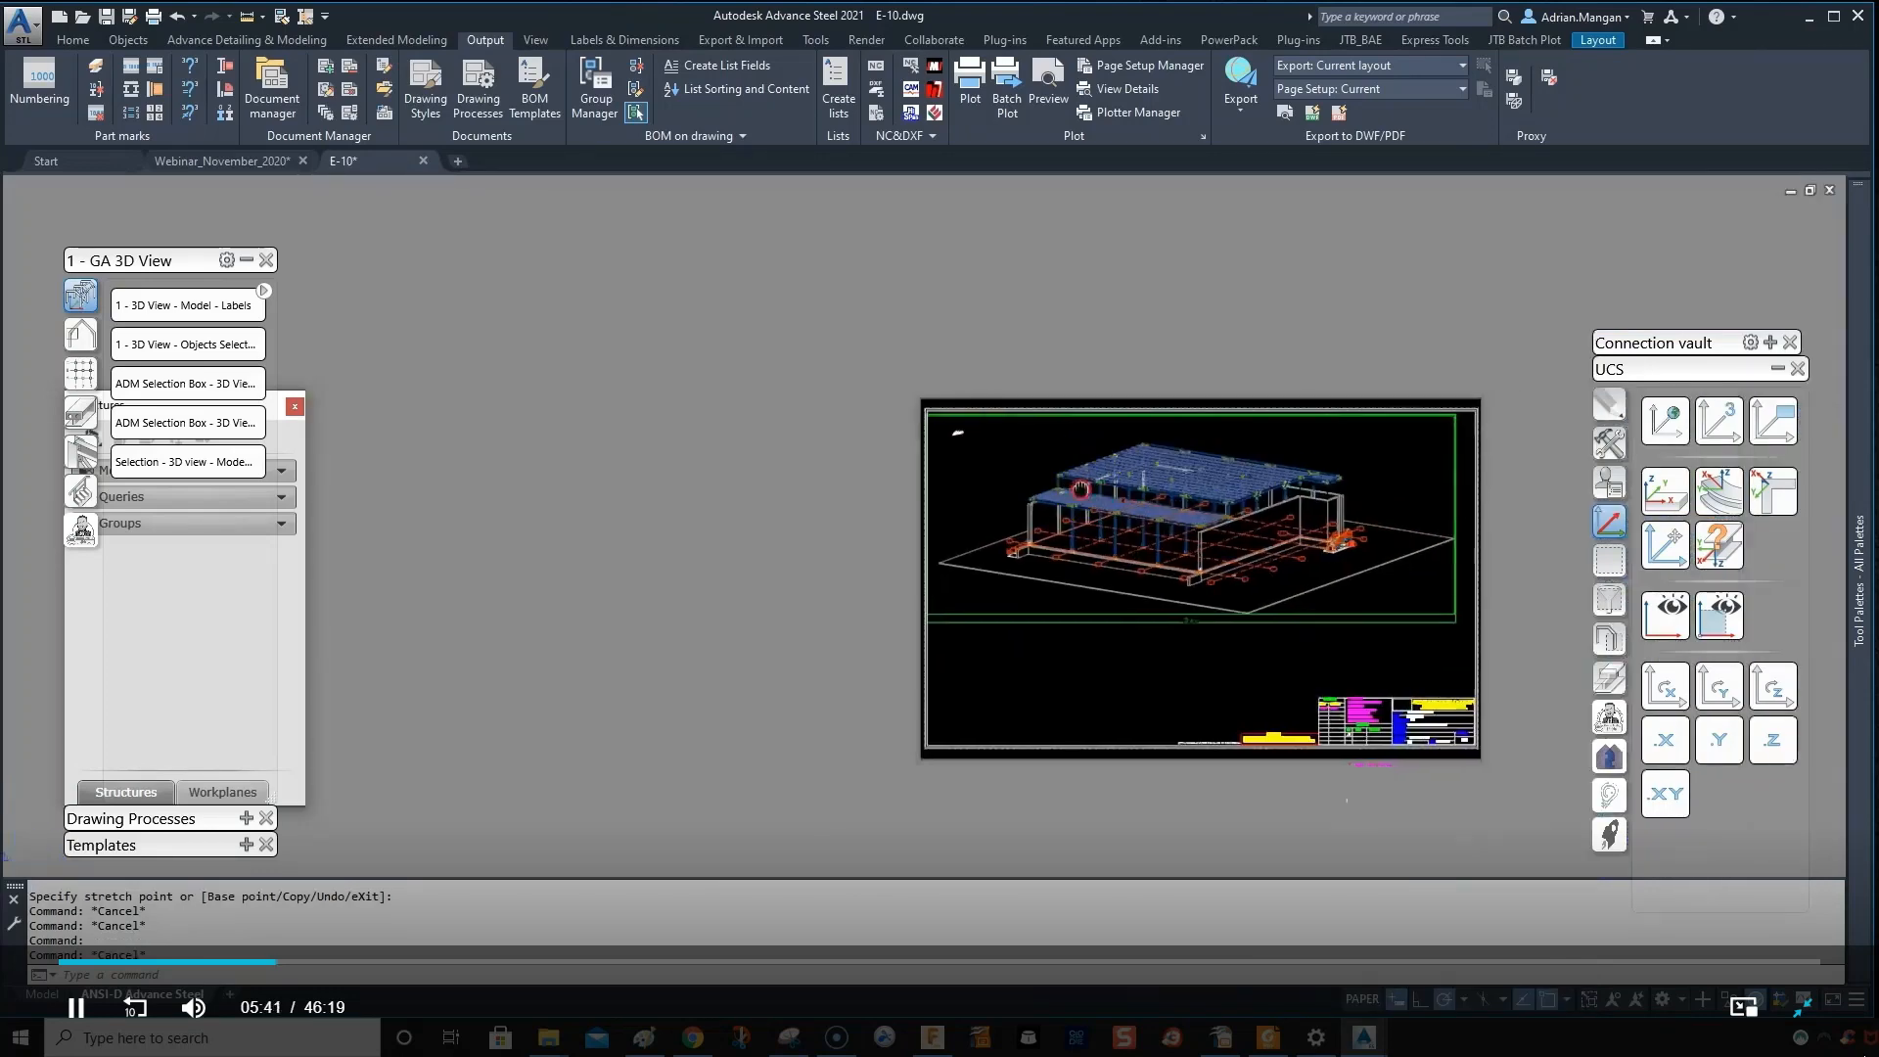
{"action": "scroll", "coordinate": [1080, 489], "scroll_direction": "up", "scroll_amount": 10}
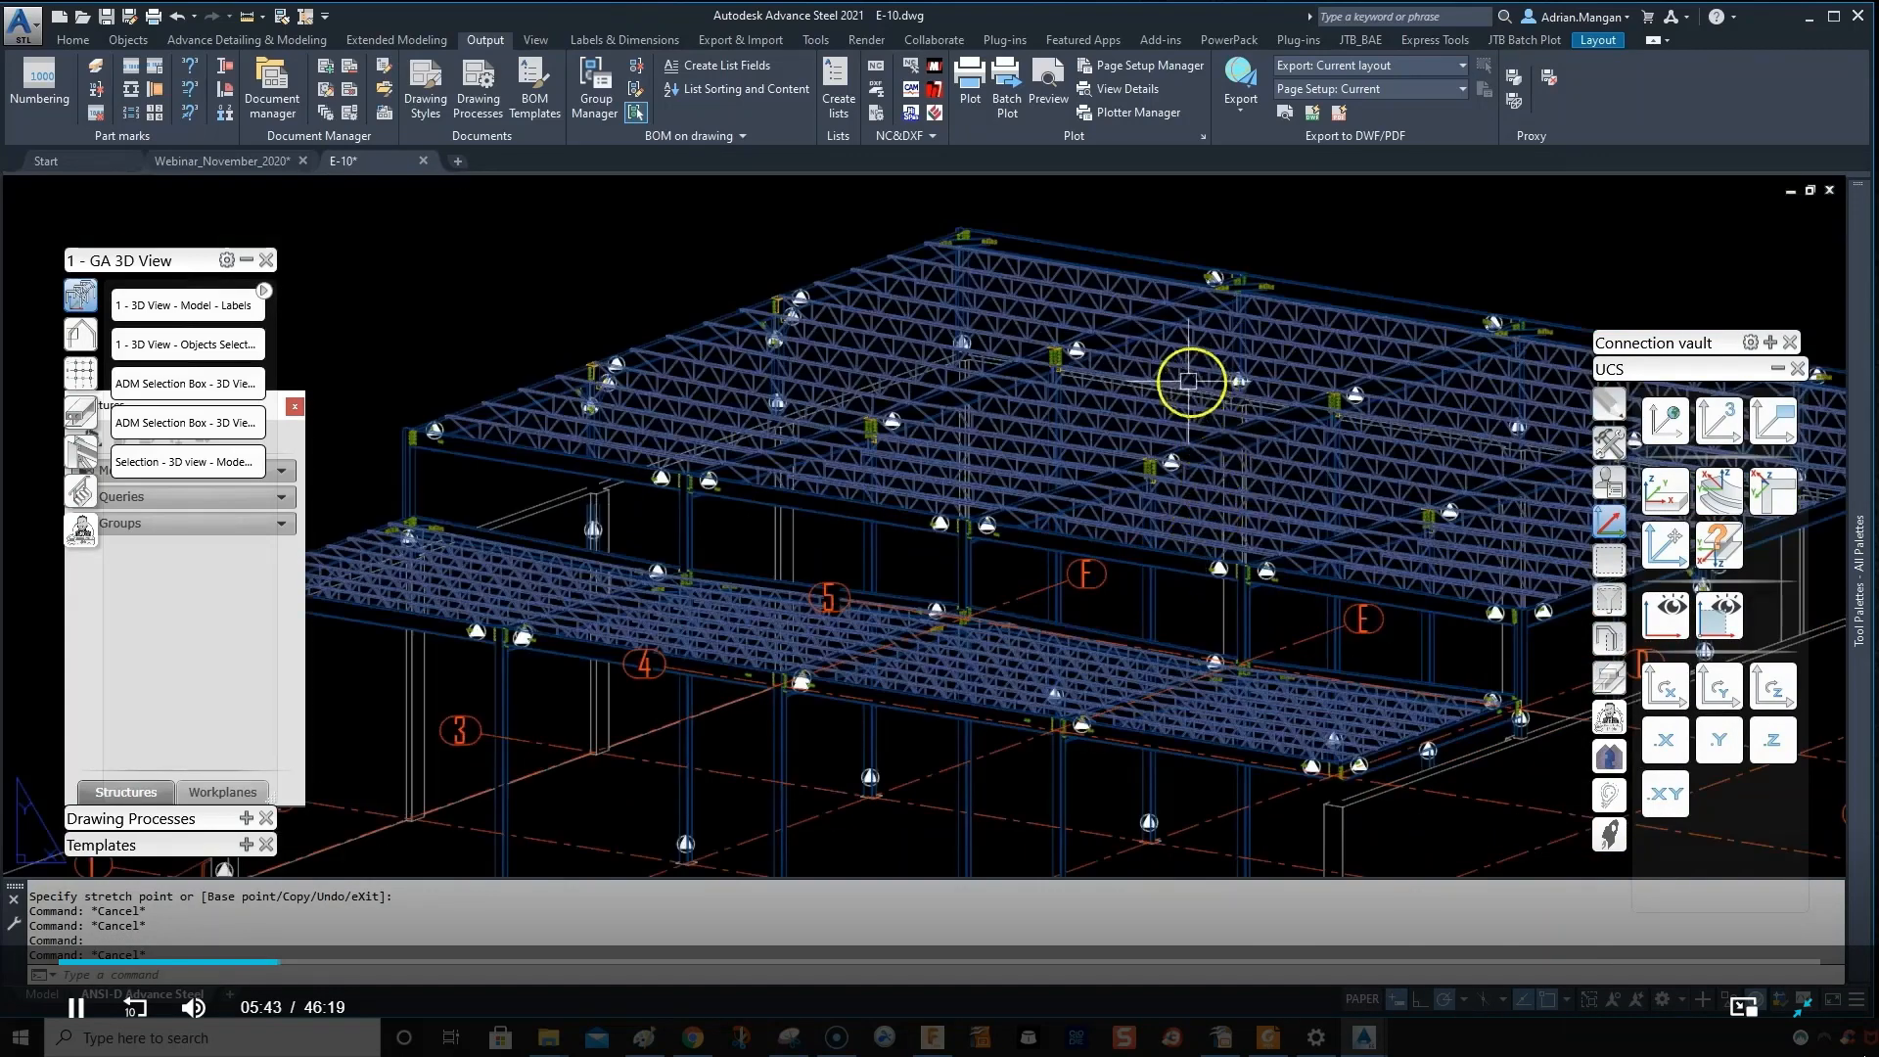
{"action": "scroll", "coordinate": [1189, 440], "scroll_direction": "down", "scroll_amount": 5}
{"action": "middle_click_drag", "start_coordinate": [1155, 462], "coordinate": [962, 352]}
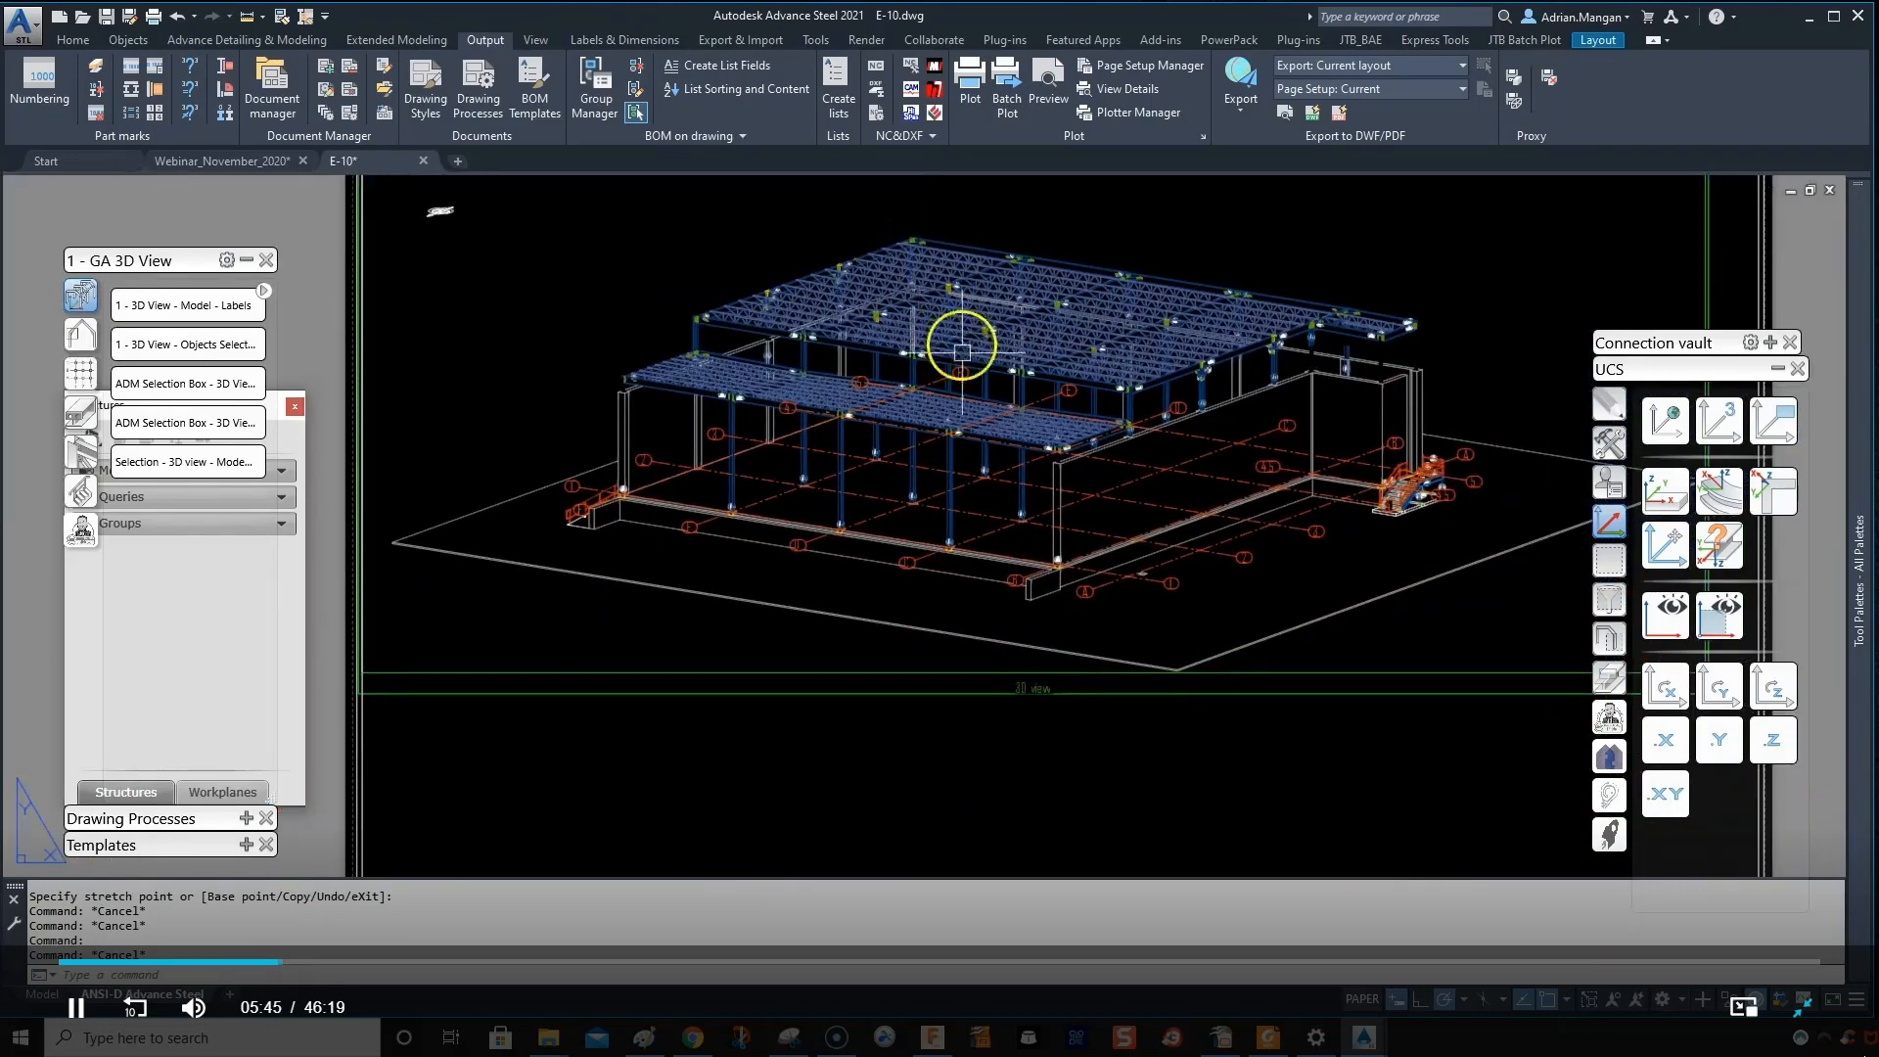
{"action": "scroll", "coordinate": [962, 352], "scroll_direction": "up", "scroll_amount": 8}
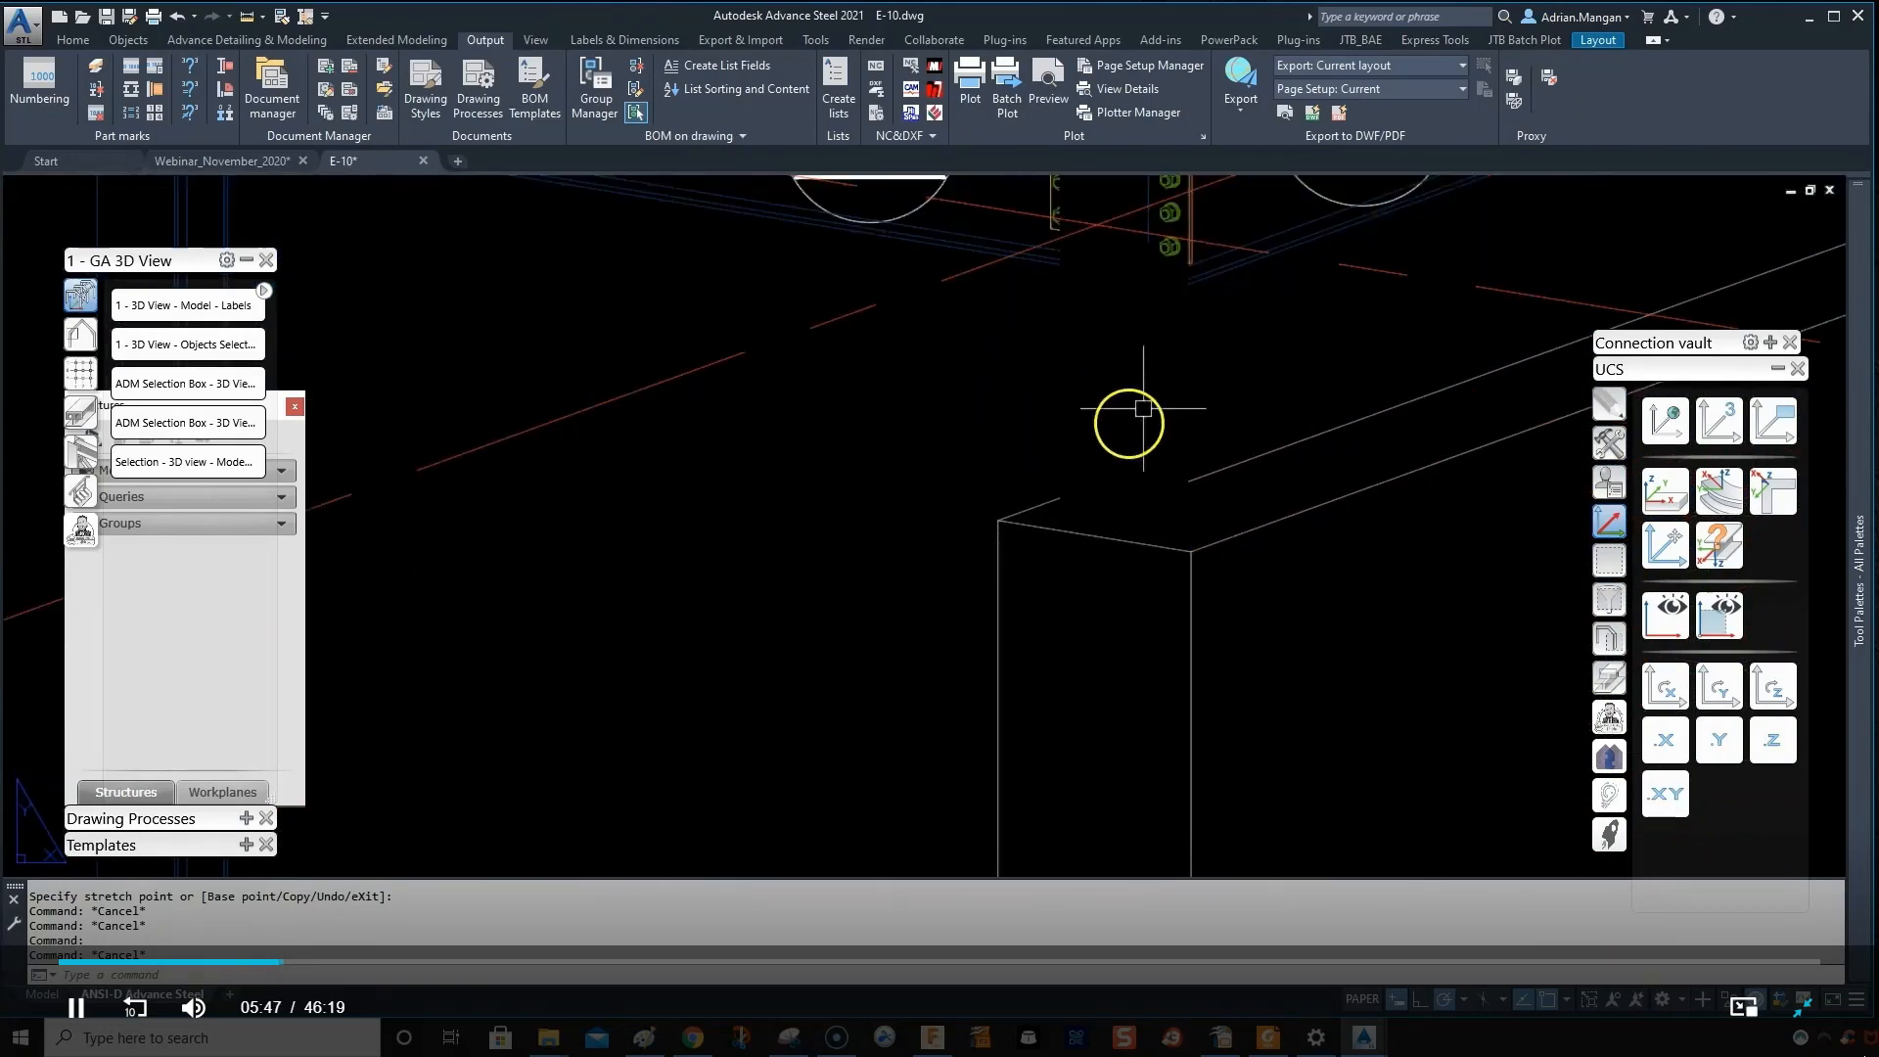
{"action": "scroll", "coordinate": [1124, 353], "scroll_direction": "down", "scroll_amount": 6}
{"action": "middle_click_drag", "start_coordinate": [1133, 365], "coordinate": [990, 471]}
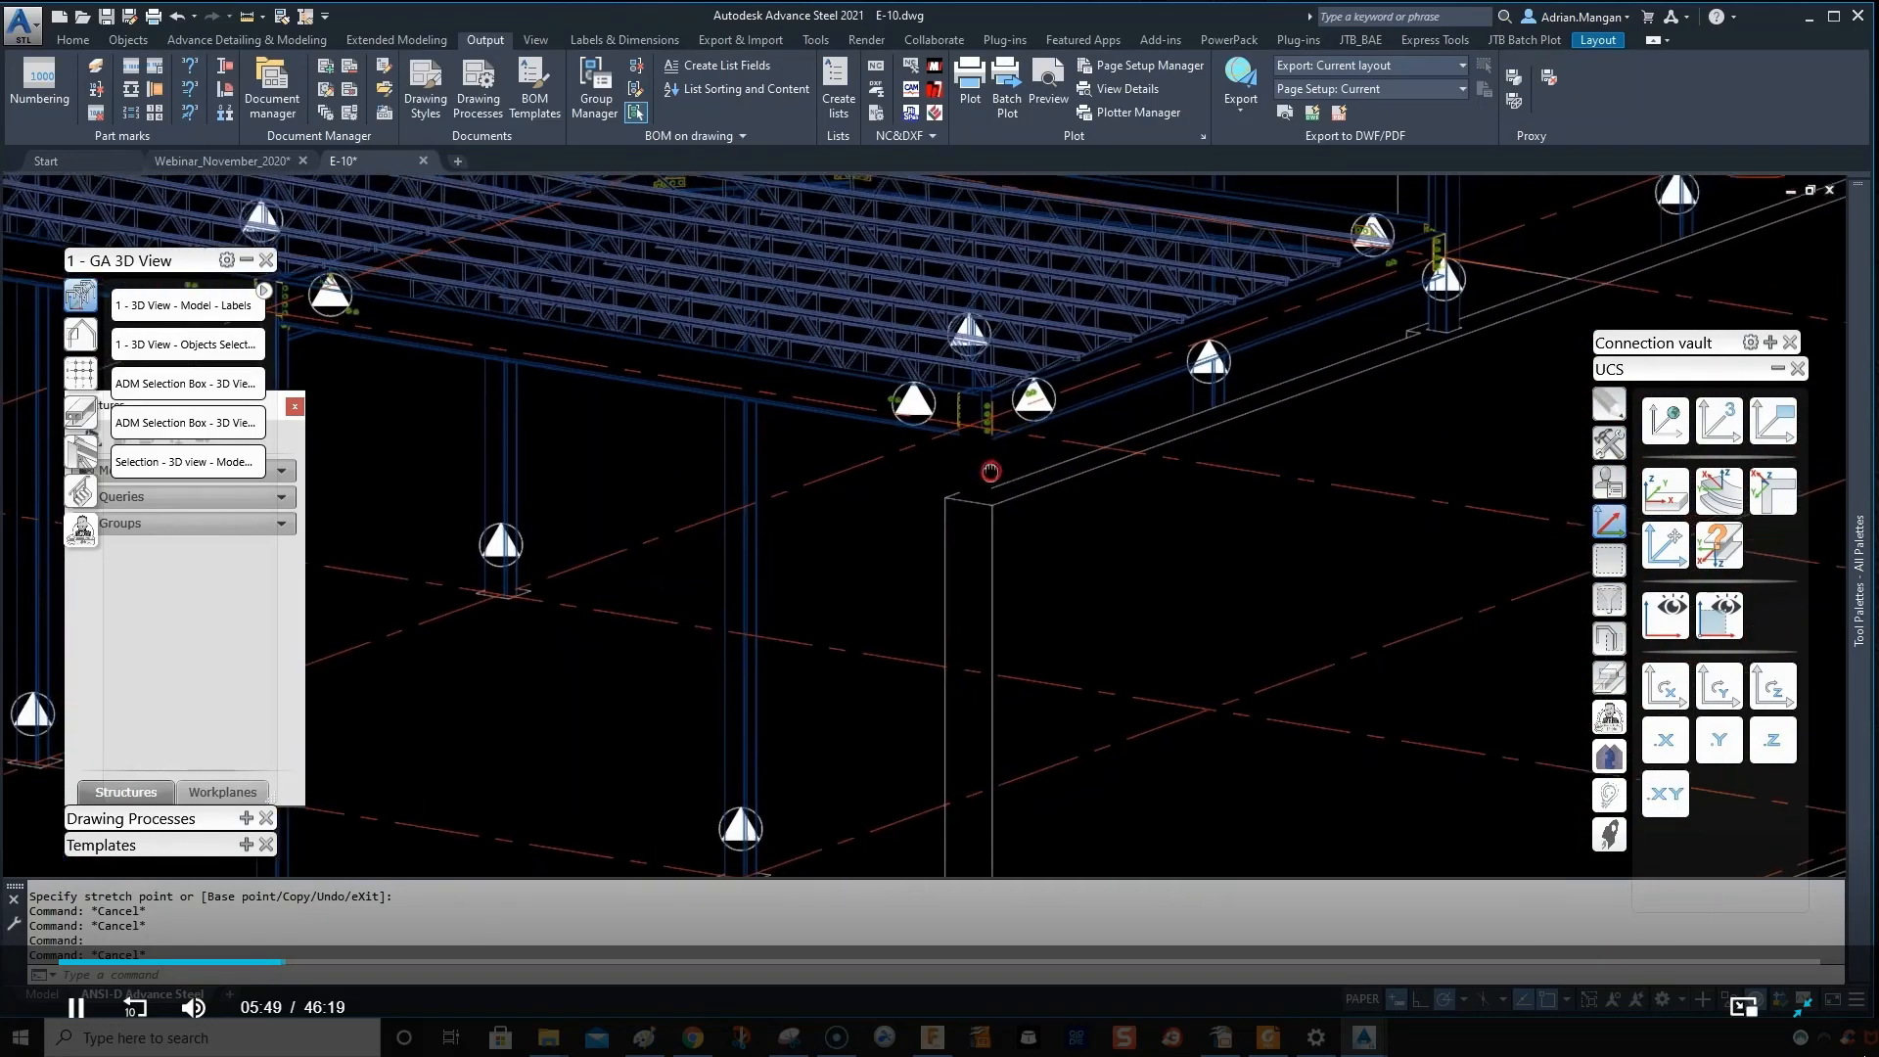
{"action": "scroll", "coordinate": [1467, 298], "scroll_direction": "up", "scroll_amount": 6}
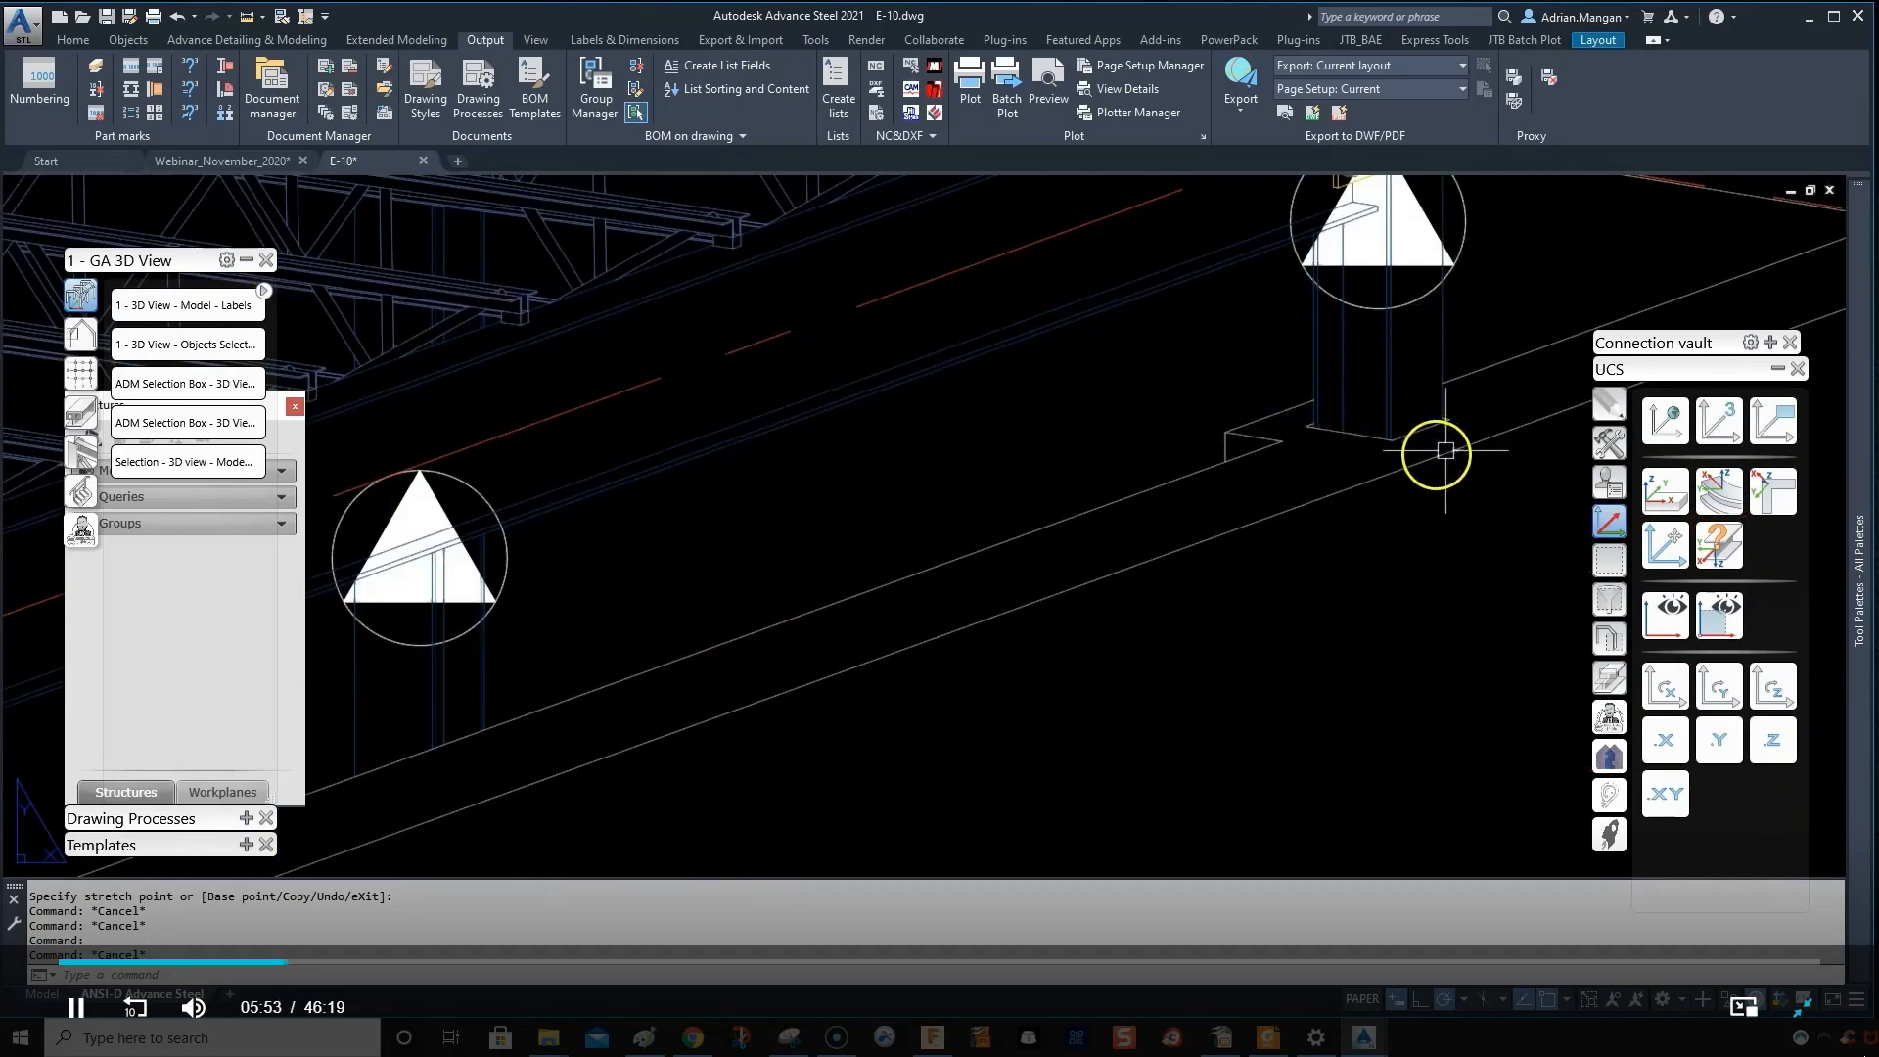
{"action": "scroll", "coordinate": [1347, 449], "scroll_direction": "down", "scroll_amount": 5}
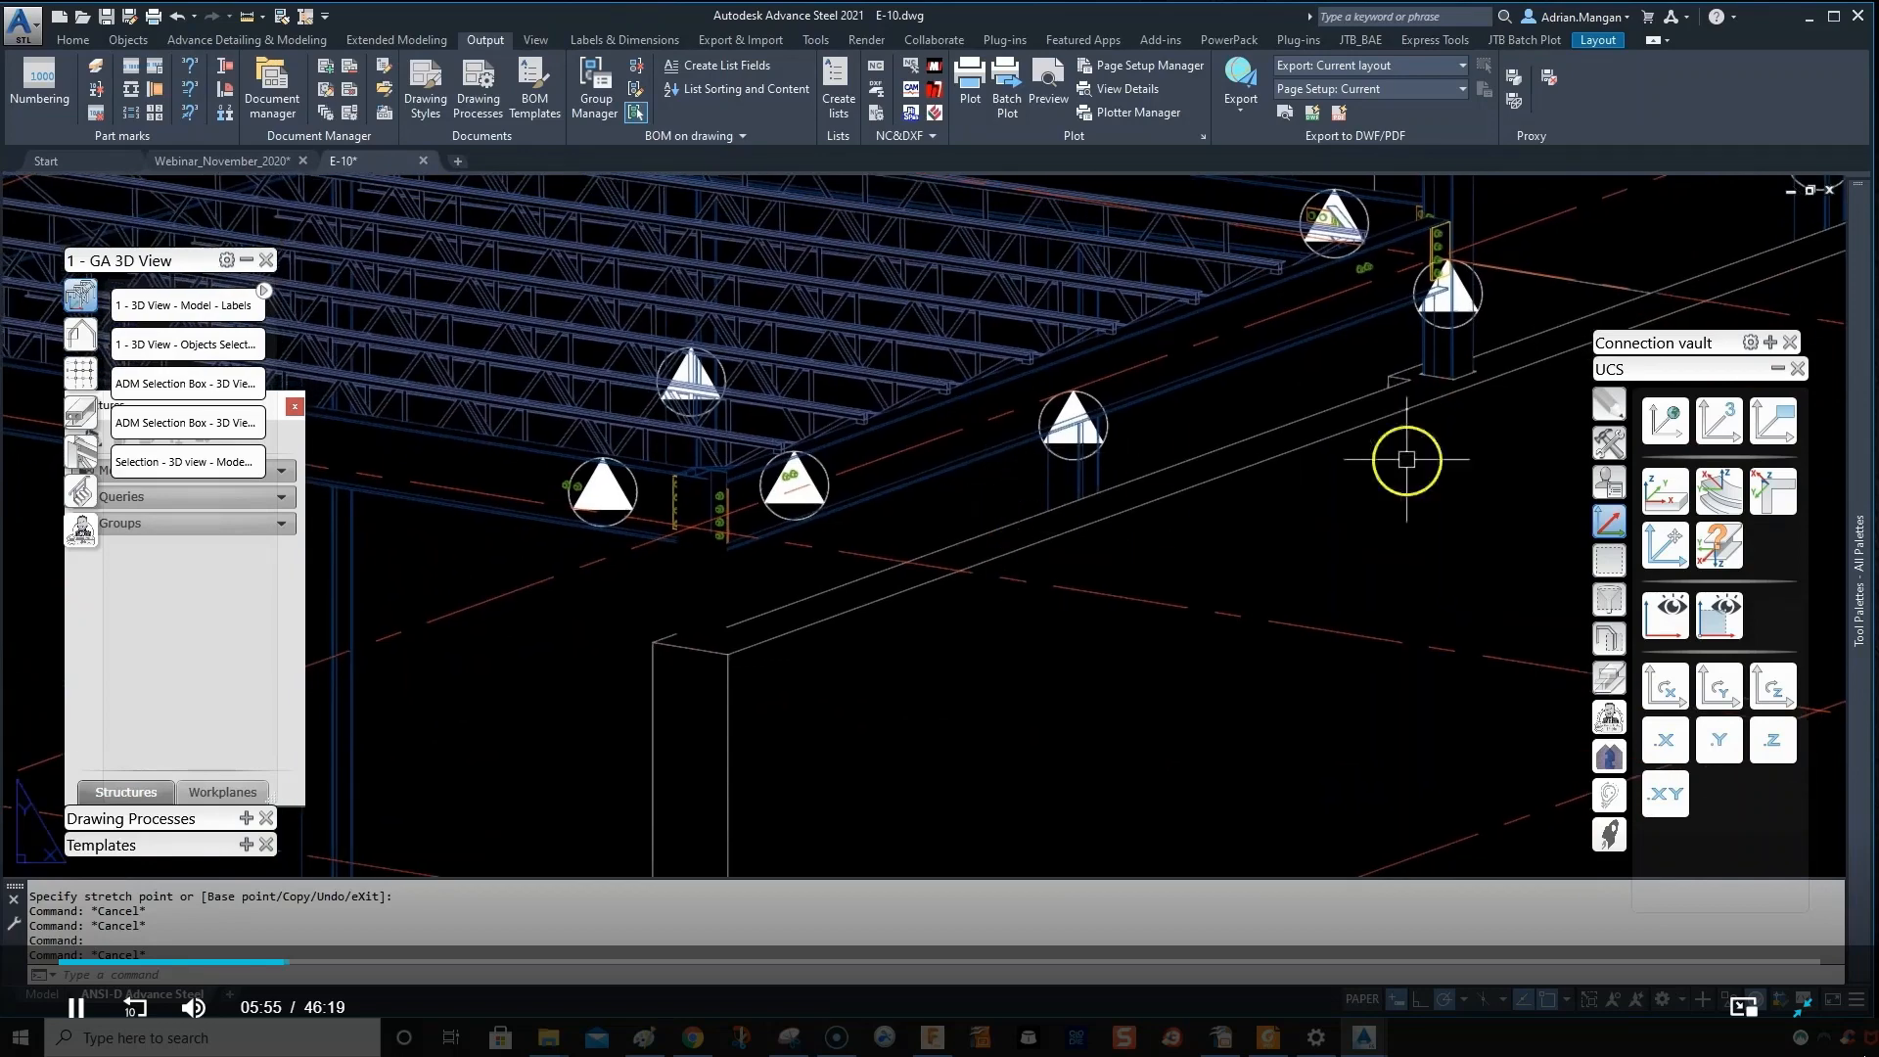
{"action": "scroll", "coordinate": [771, 637], "scroll_direction": "up", "scroll_amount": 5}
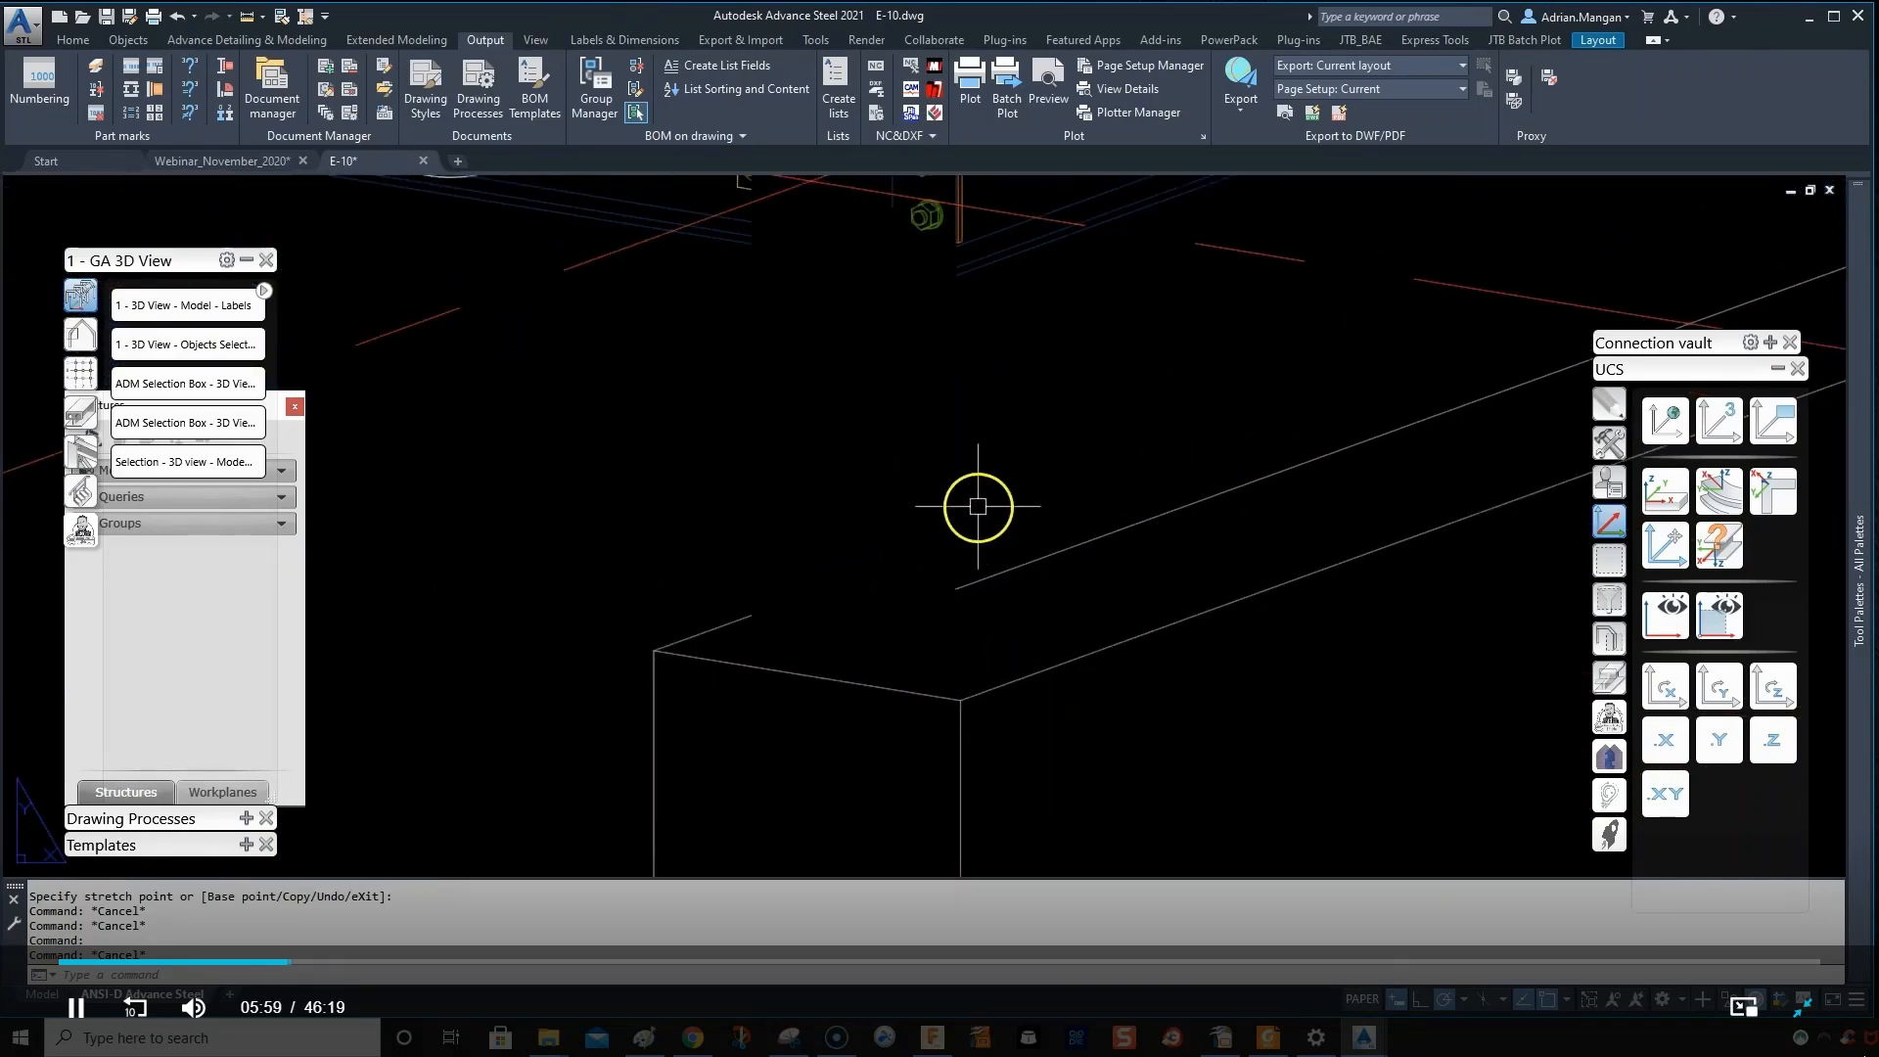
{"action": "scroll", "coordinate": [973, 335], "scroll_direction": "down", "scroll_amount": 4}
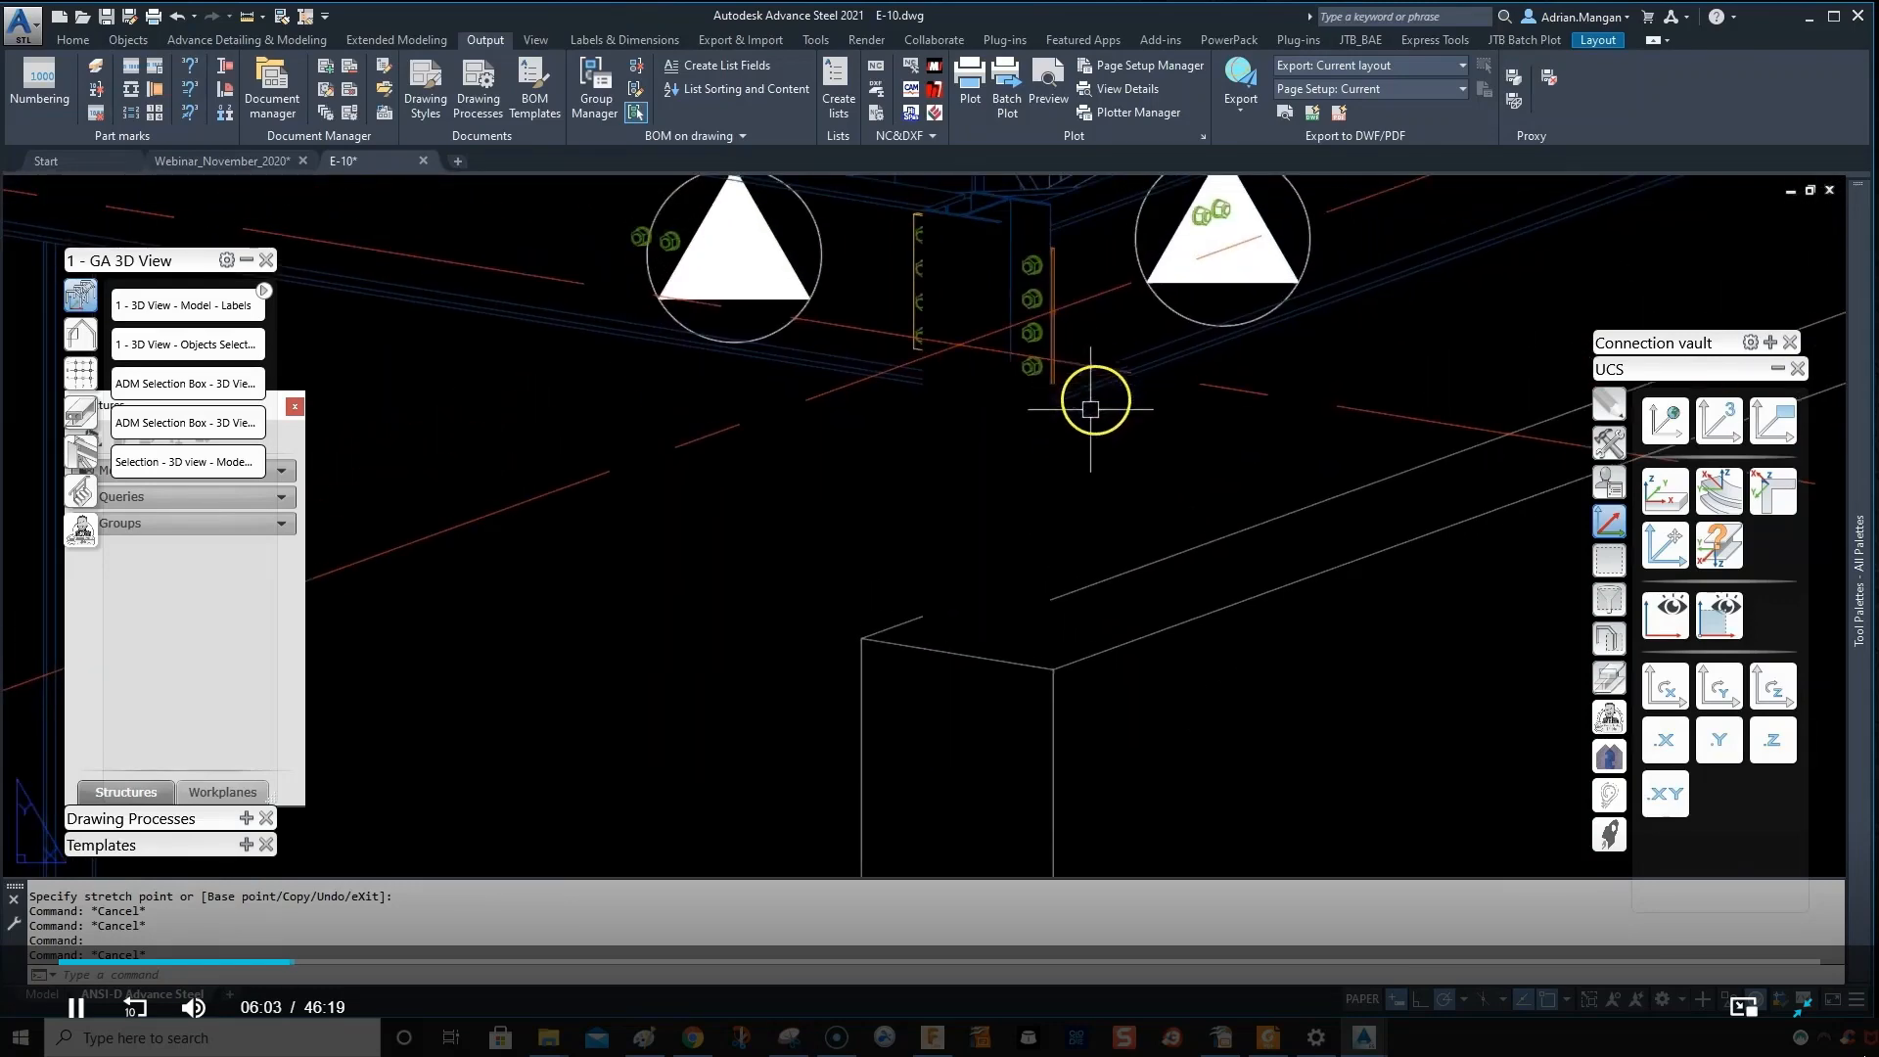
{"action": "scroll", "coordinate": [1090, 409], "scroll_direction": "down", "scroll_amount": 8}
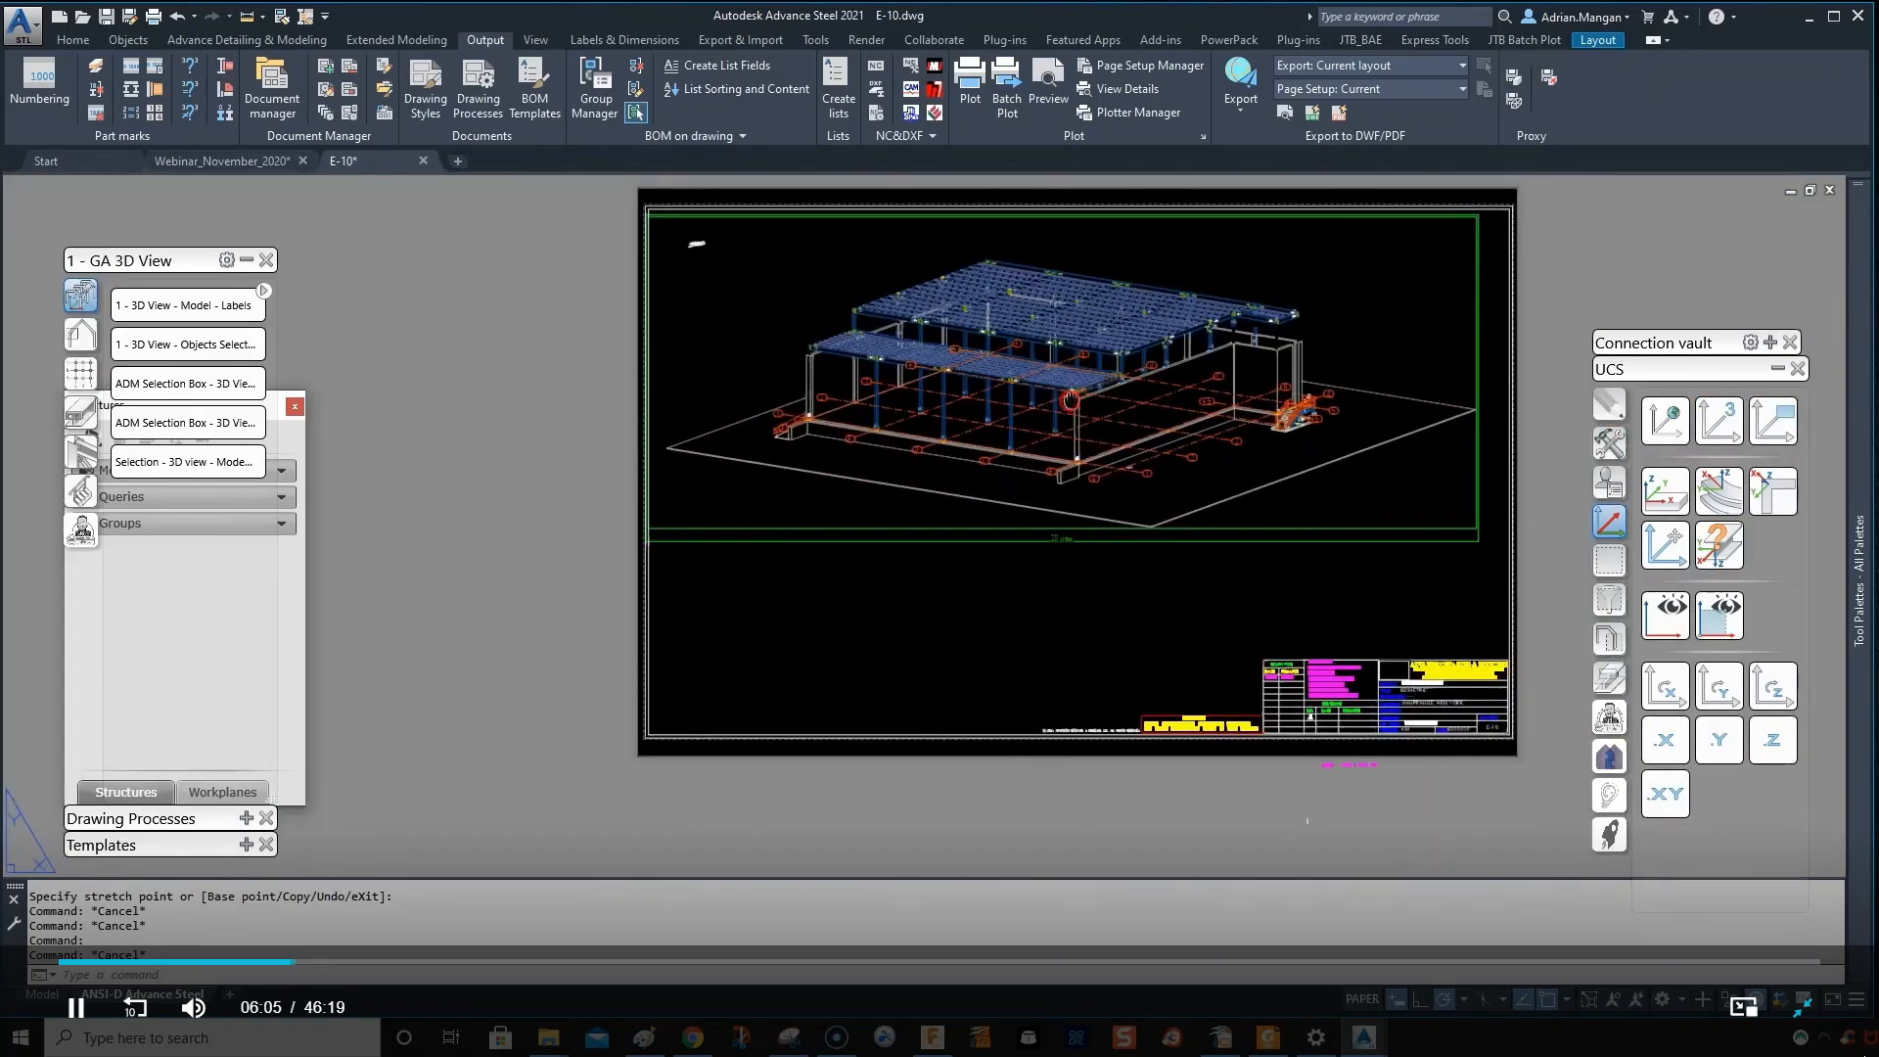
{"action": "middle_click_drag", "start_coordinate": [1071, 400], "coordinate": [1067, 444]}
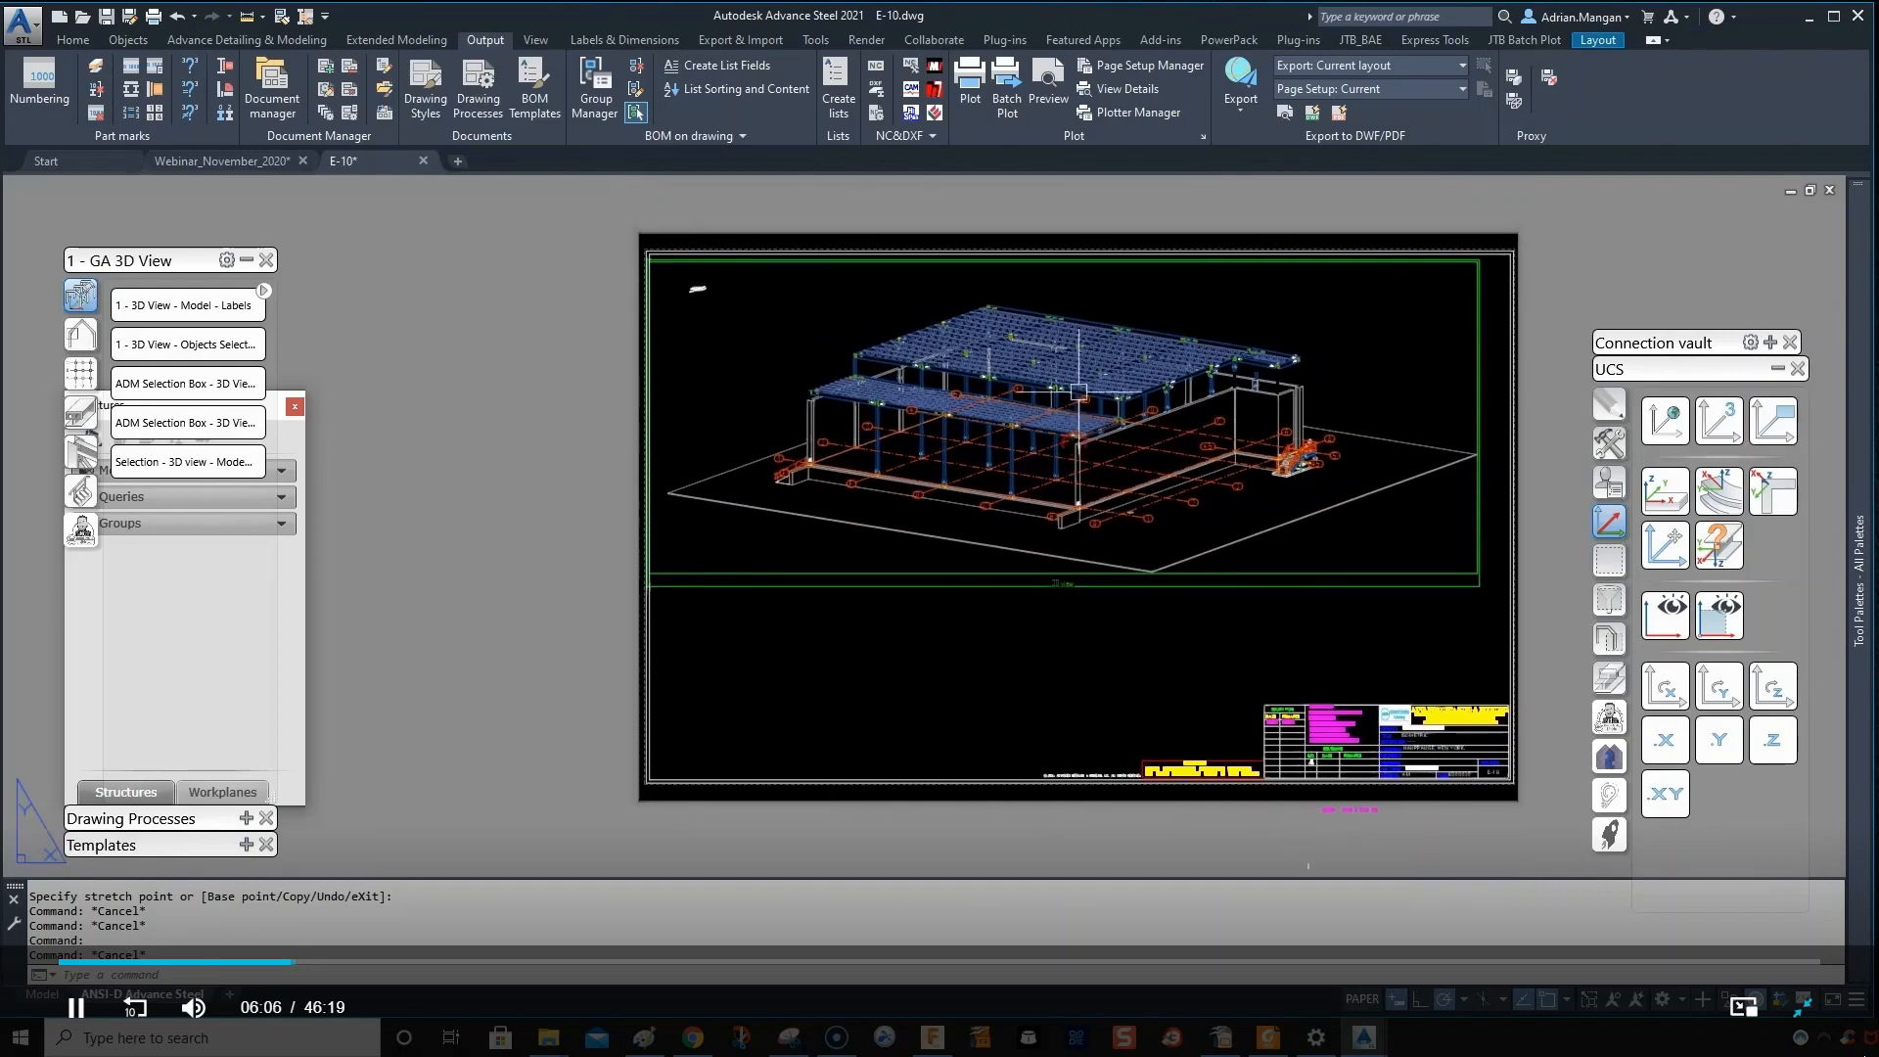
- Copy the user drawing style "1 - 3D View - Model - Labels" in the Drawing Style Manager and name it "AAA - 3D View - Model - Labels"
{"action": "left_click", "coordinate": [291, 119]}
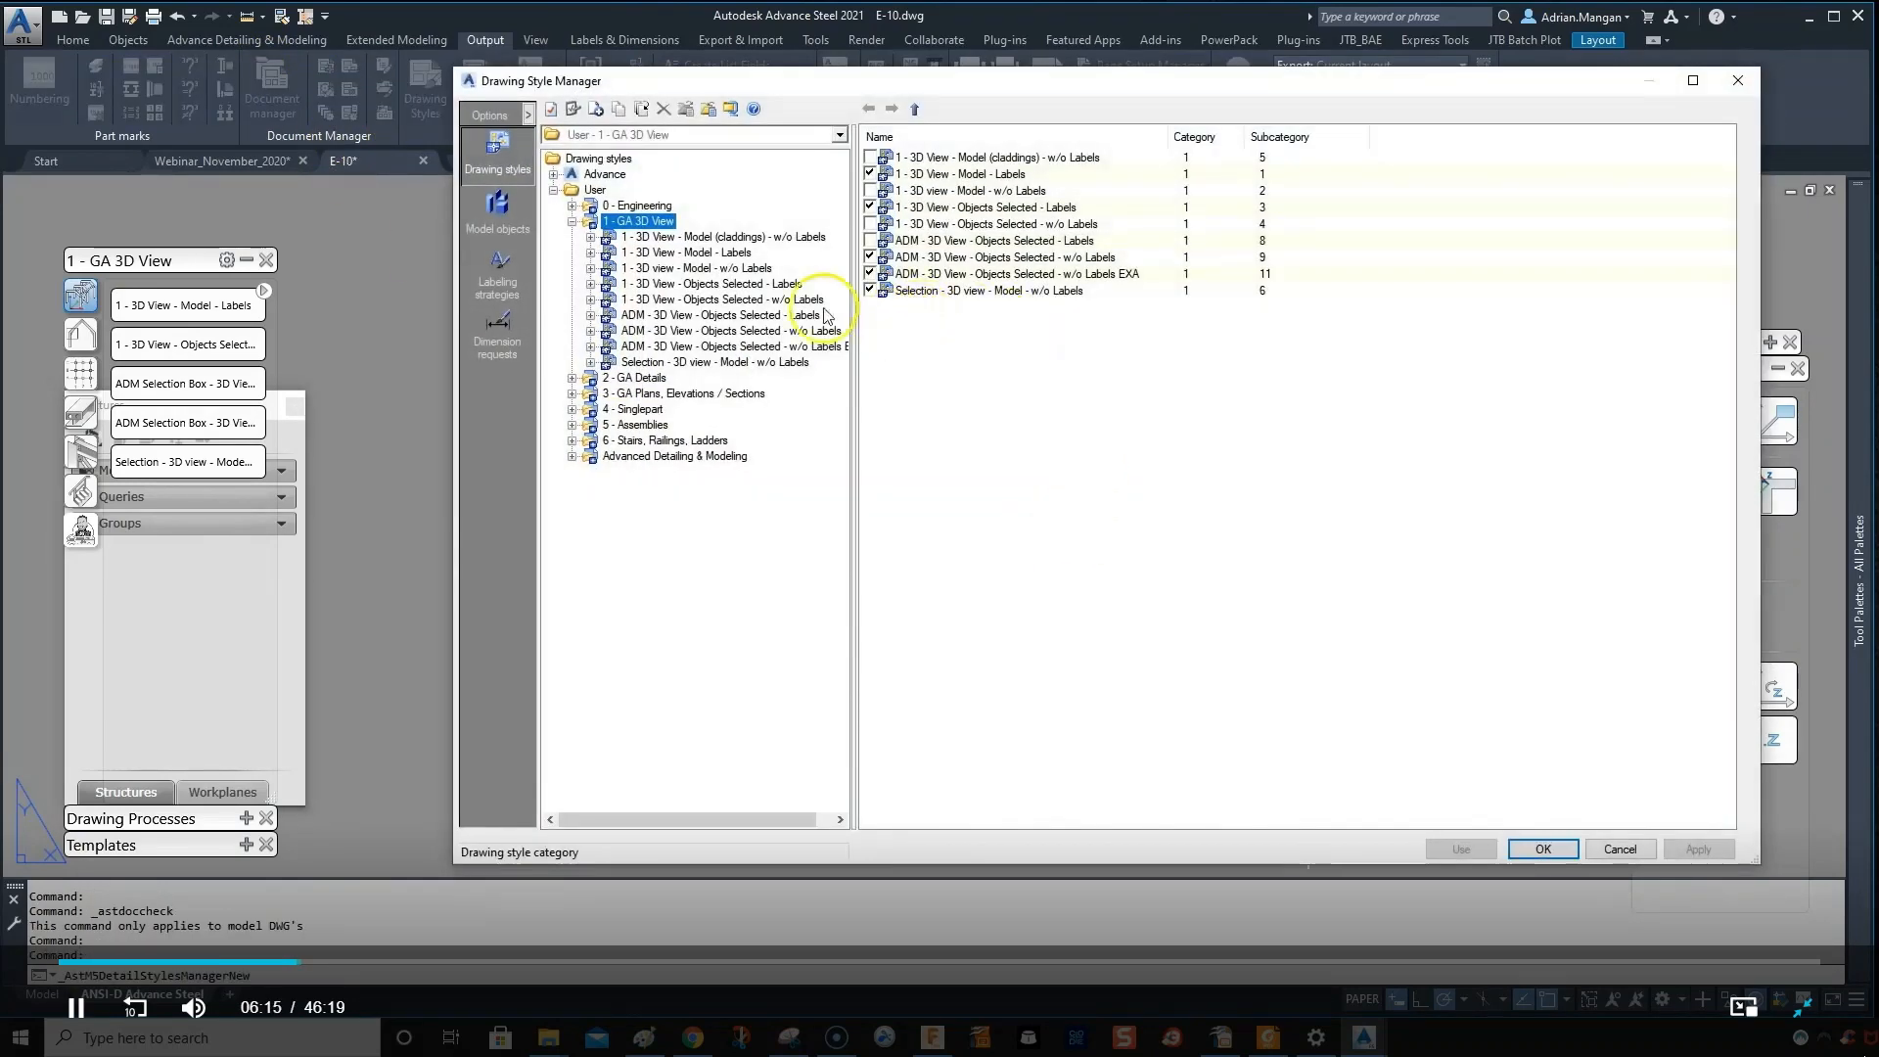
{"action": "left_click", "coordinate": [657, 252]}
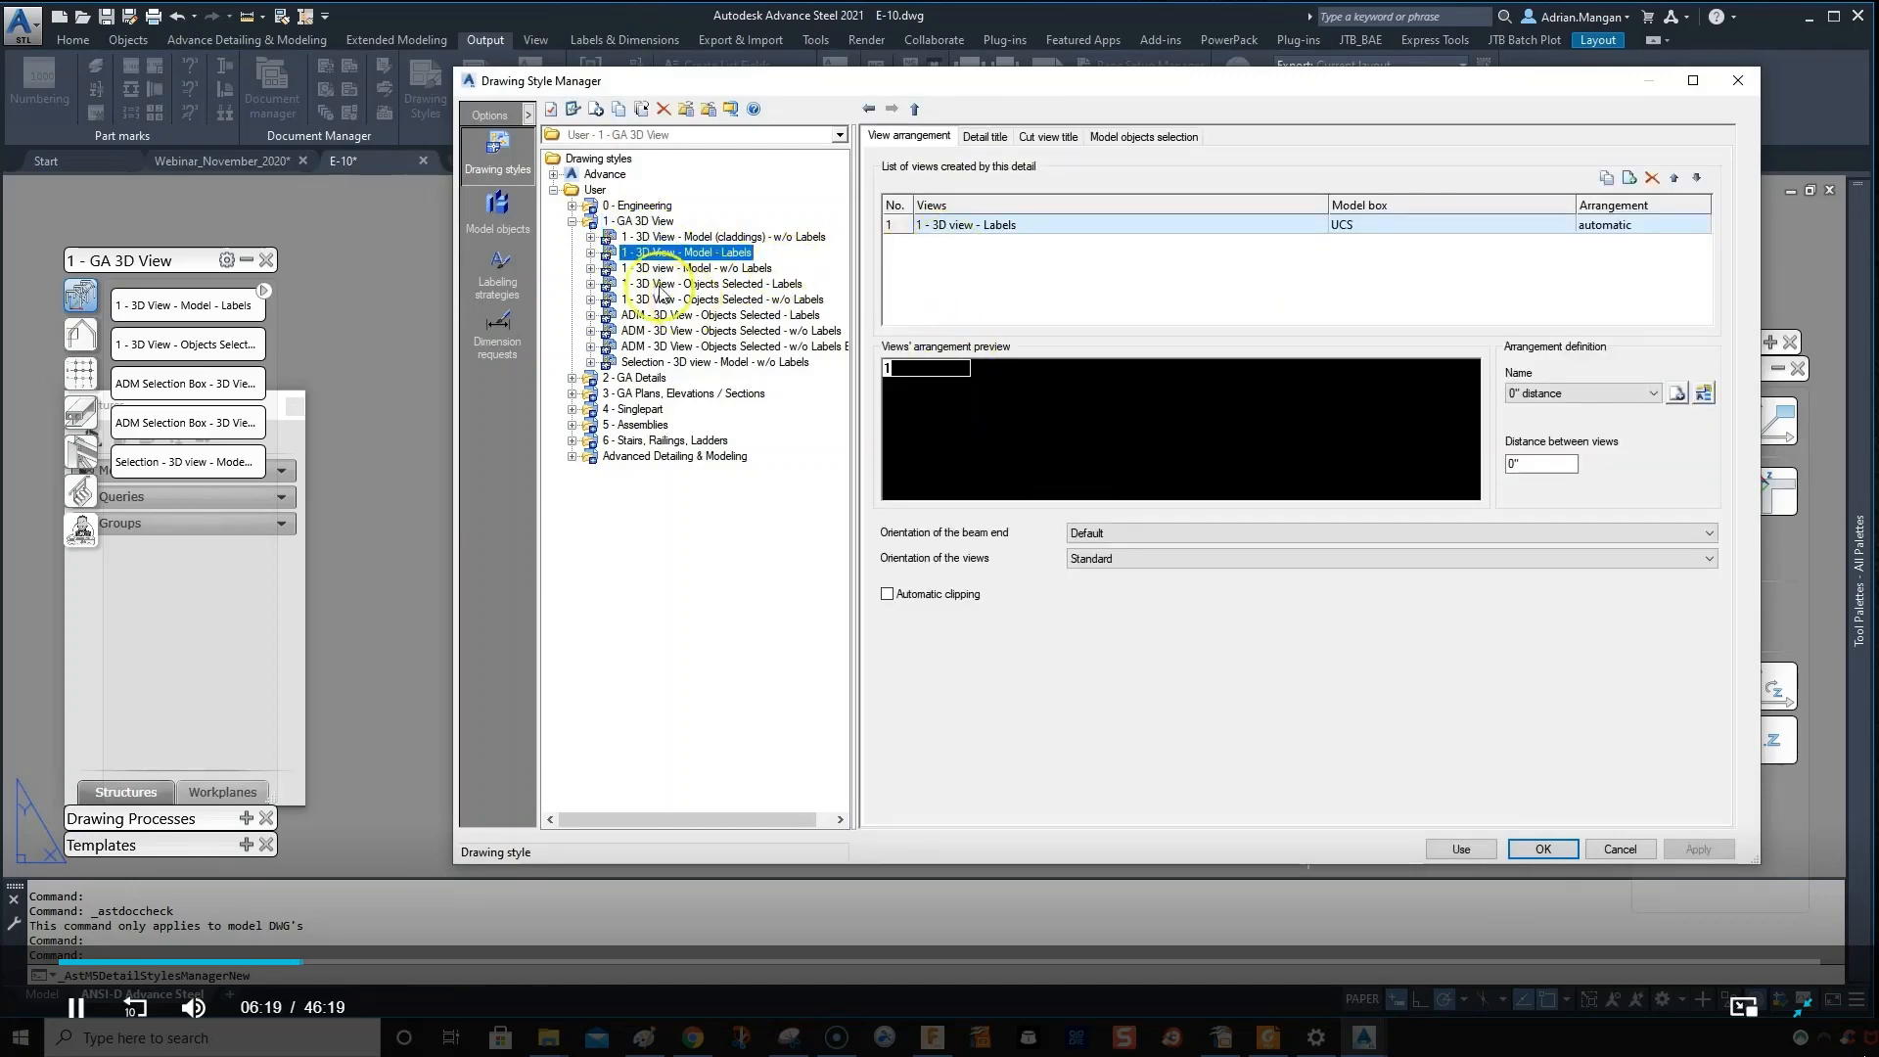
{"action": "mouse_move", "coordinate": [774, 91]}
{"action": "left_mouse_down"}
{"action": "mouse_move", "coordinate": [822, 333]}
{"action": "mouse_move", "coordinate": [1368, 662]}
{"action": "mouse_move", "coordinate": [769, 234]}
{"action": "mouse_move", "coordinate": [734, 115]}
{"action": "left_mouse_up"}
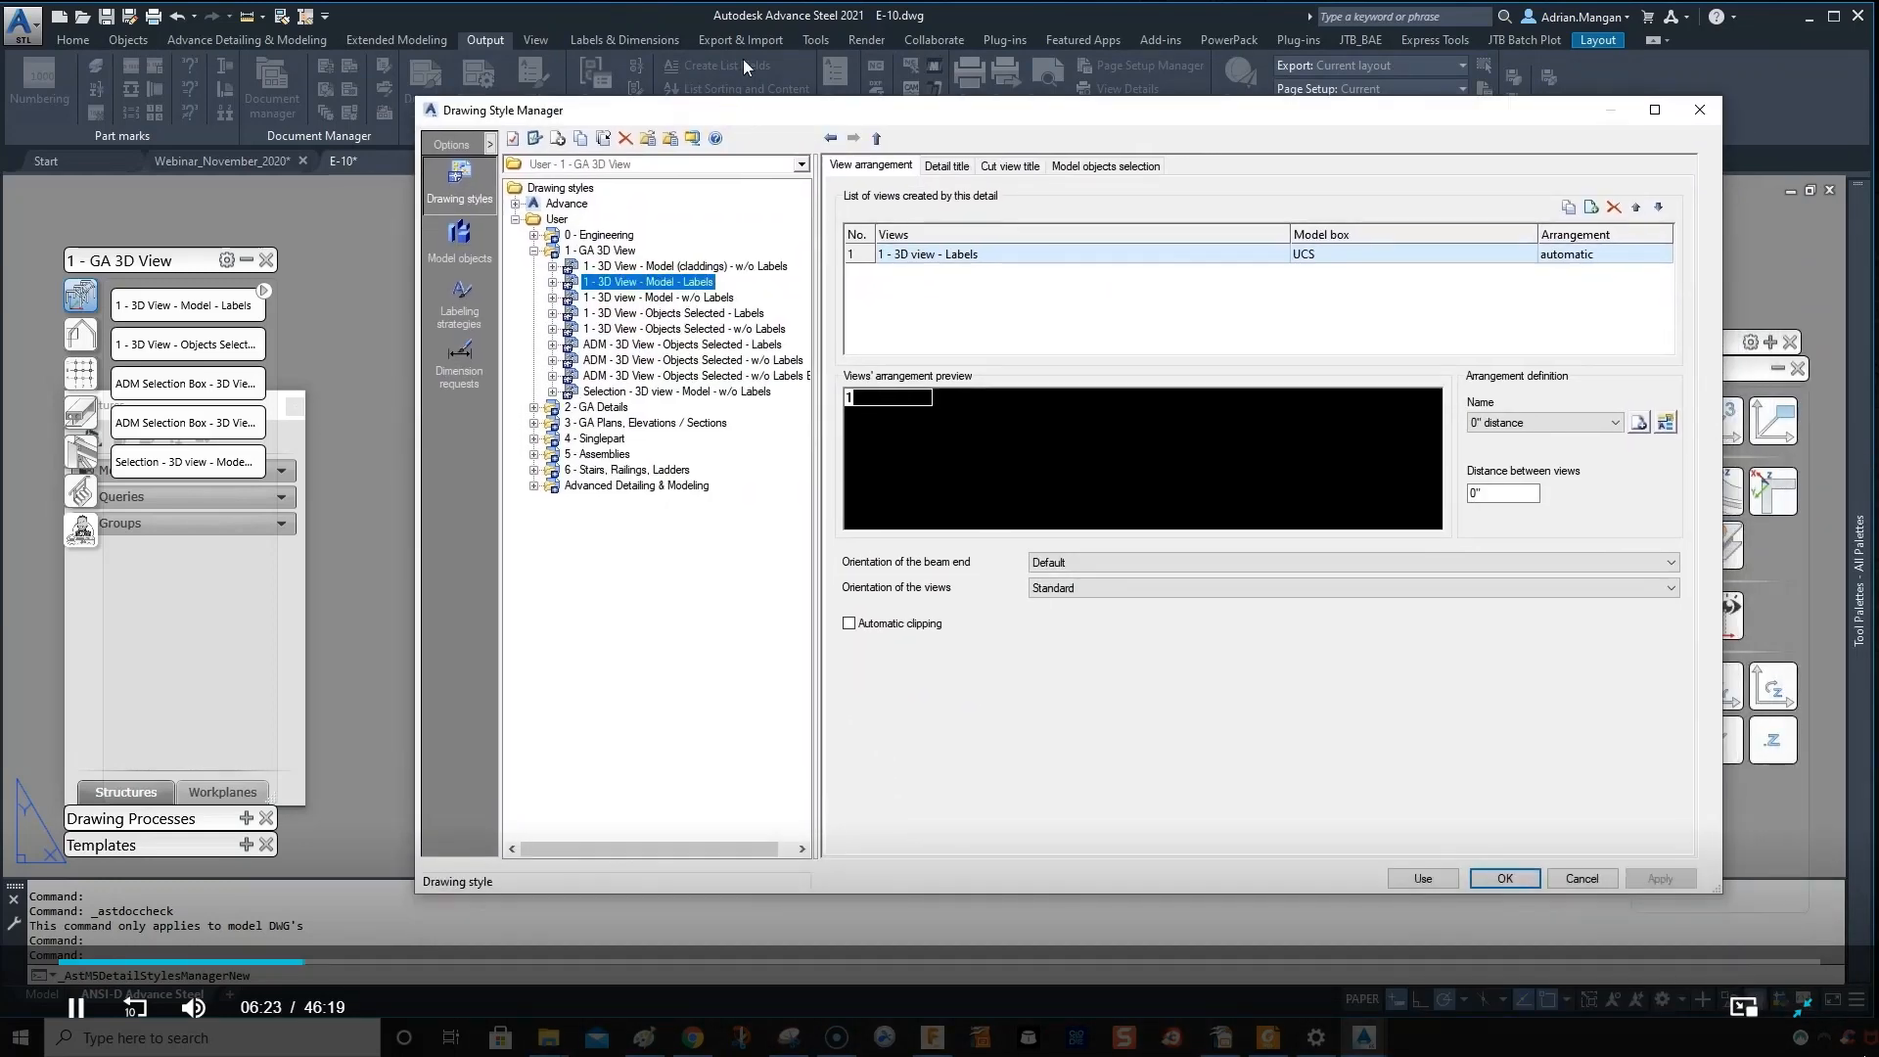
{"action": "left_click", "coordinate": [551, 282]}
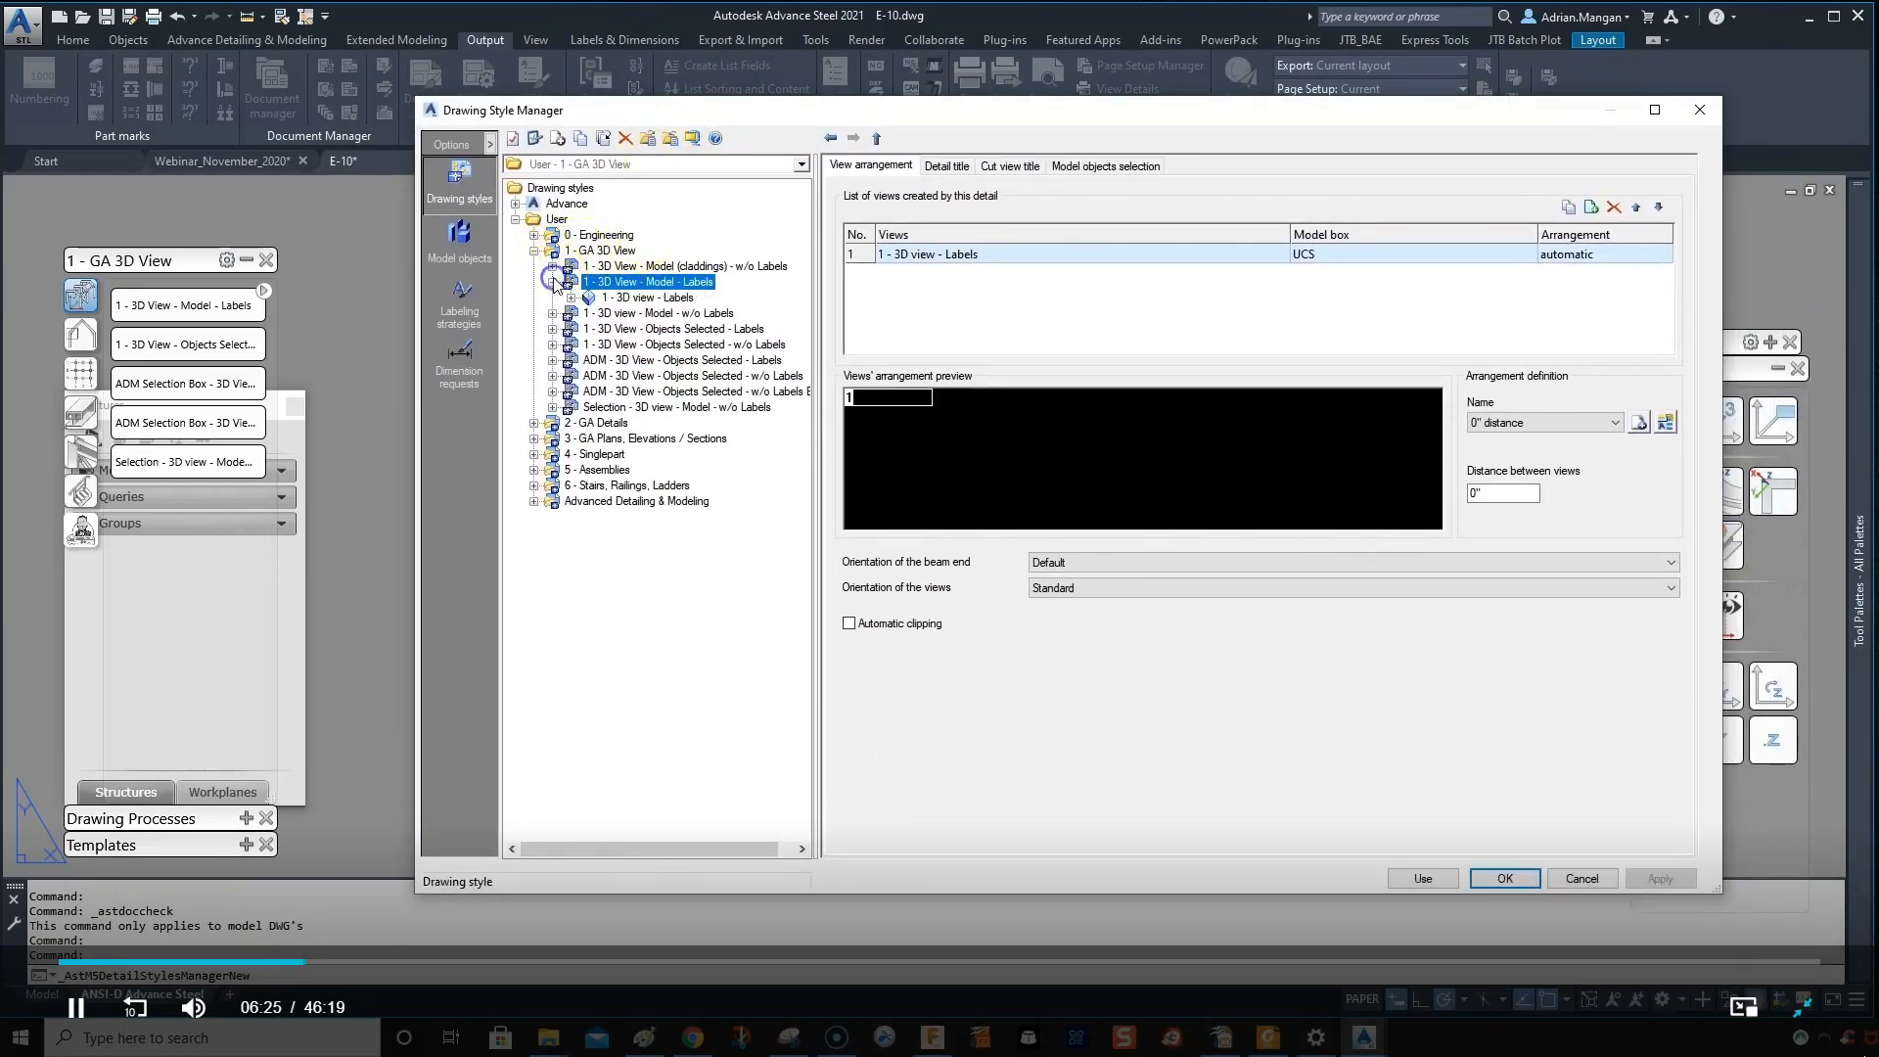
{"action": "right_click", "coordinate": [626, 284]}
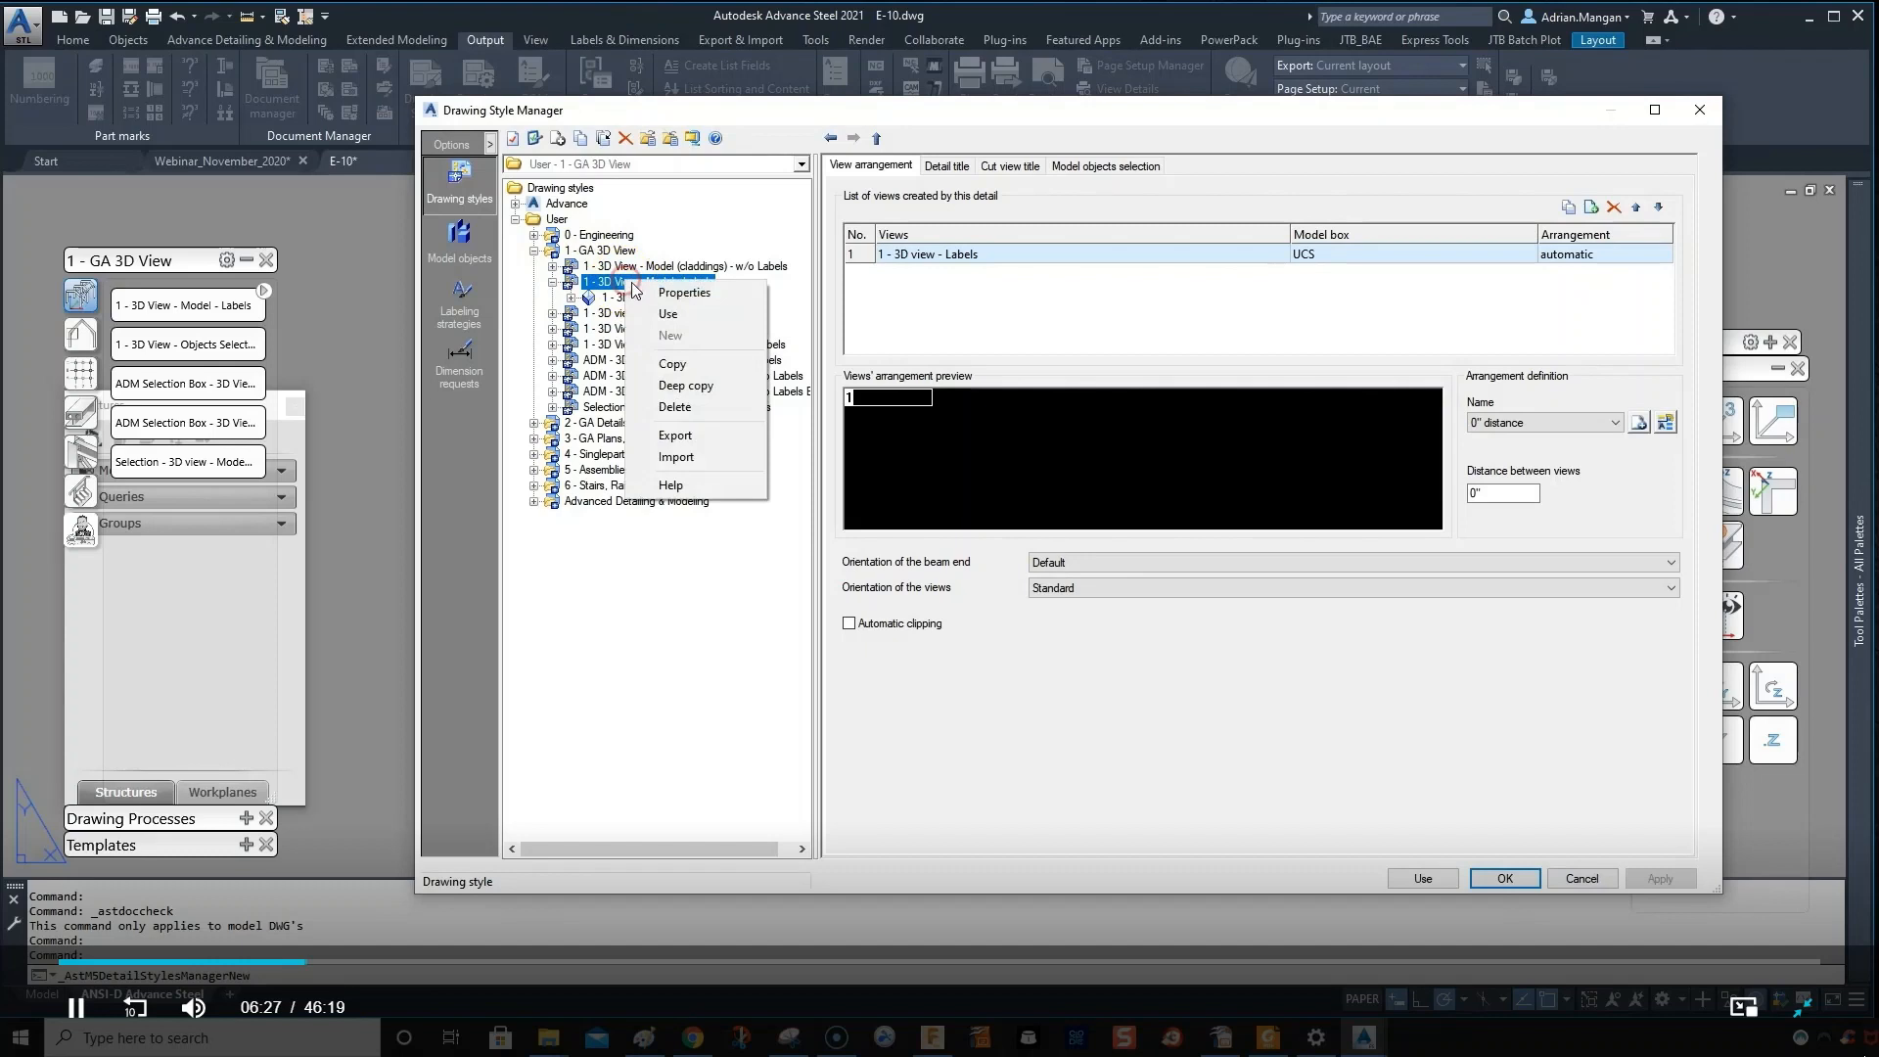
{"action": "left_click", "coordinate": [685, 362]}
{"action": "left_click", "coordinate": [942, 502]}
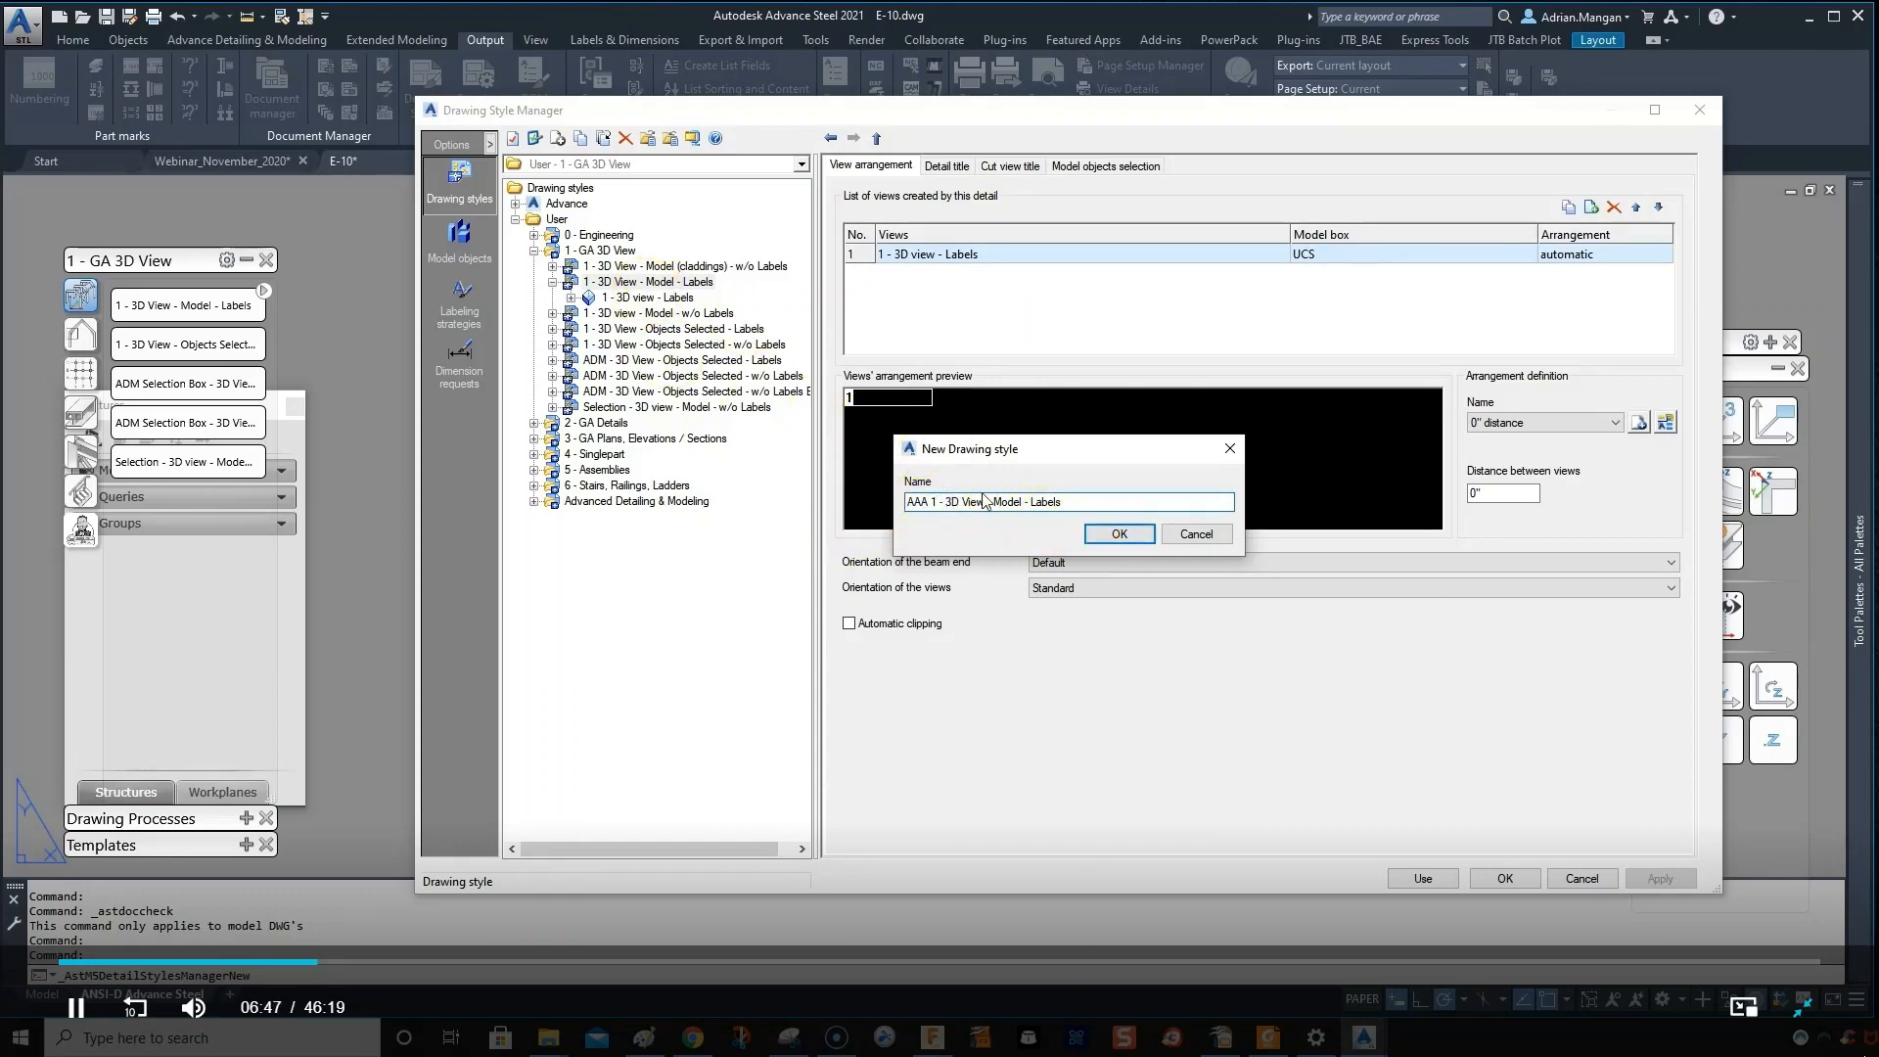
{"action": "left_click", "coordinate": [1115, 535]}
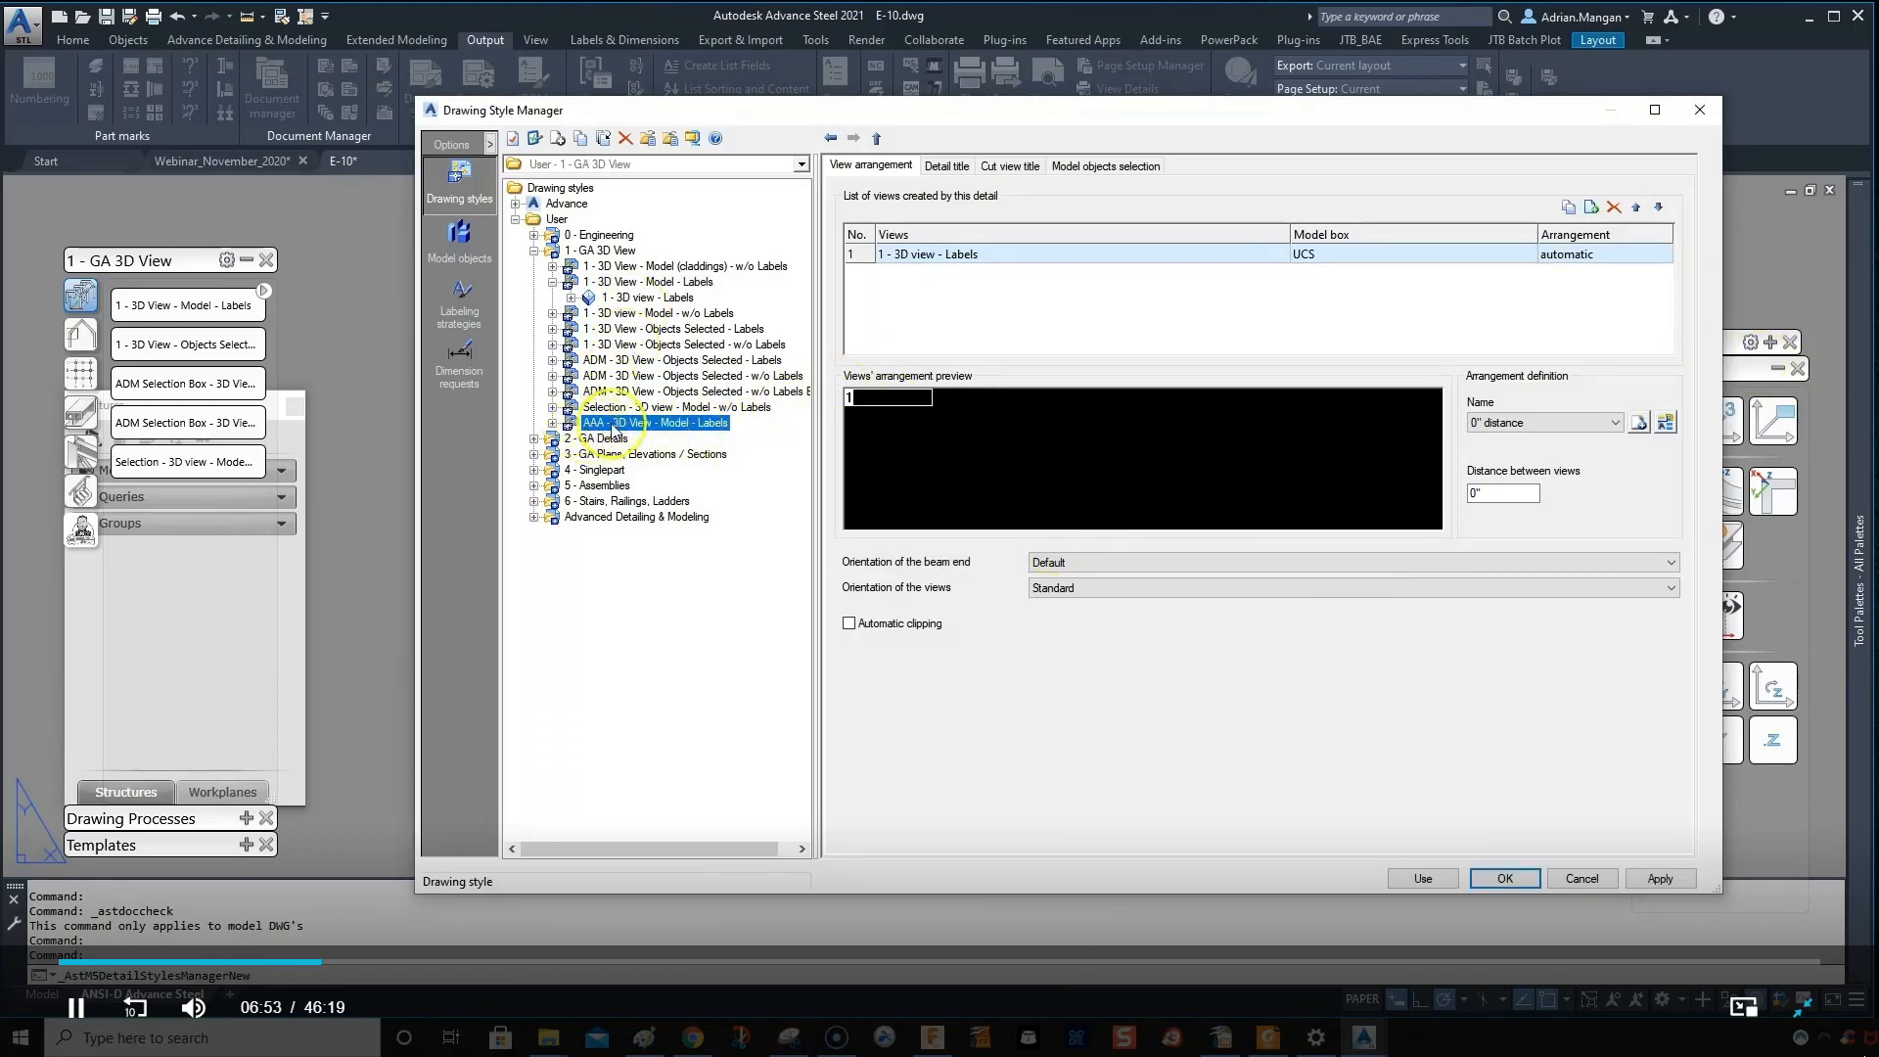
- Create a new view definition named "AAA - 3D view - Labels" for the copied AAA drawing style
{"action": "left_click", "coordinate": [554, 424]}
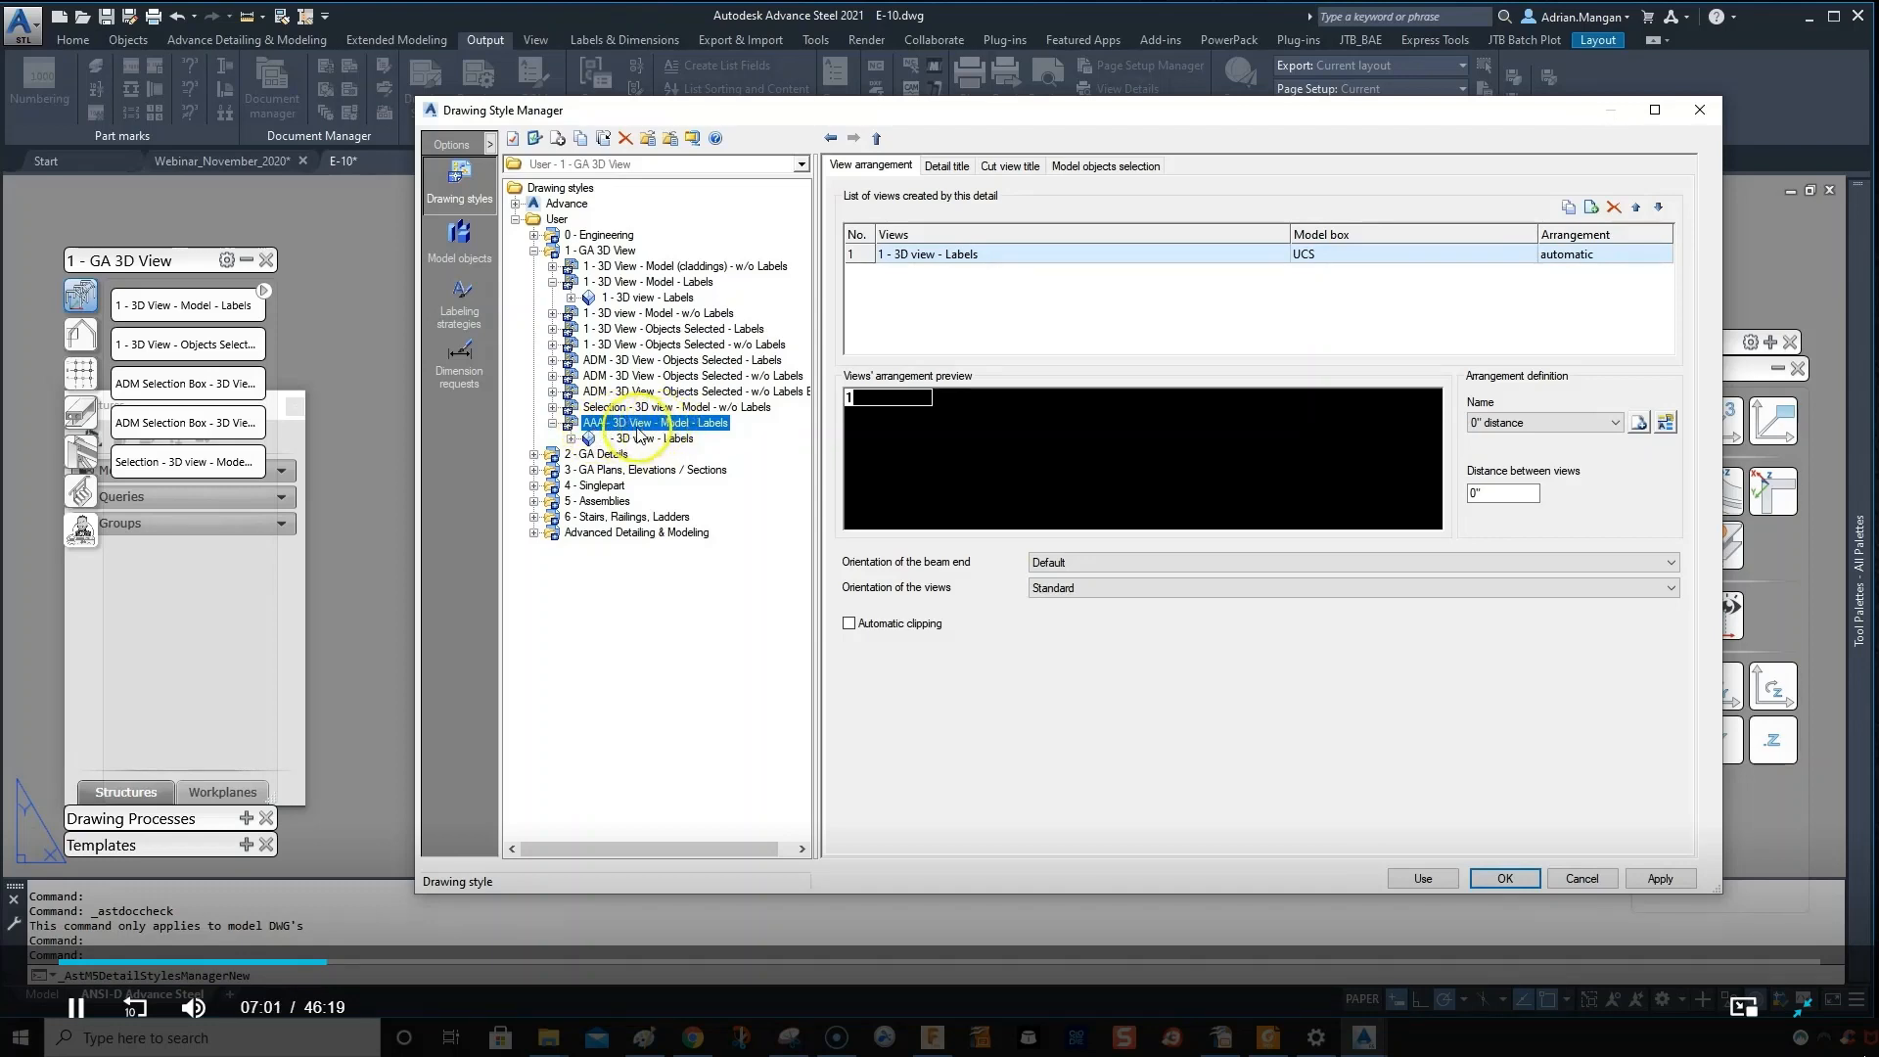
{"action": "left_click", "coordinate": [621, 440]}
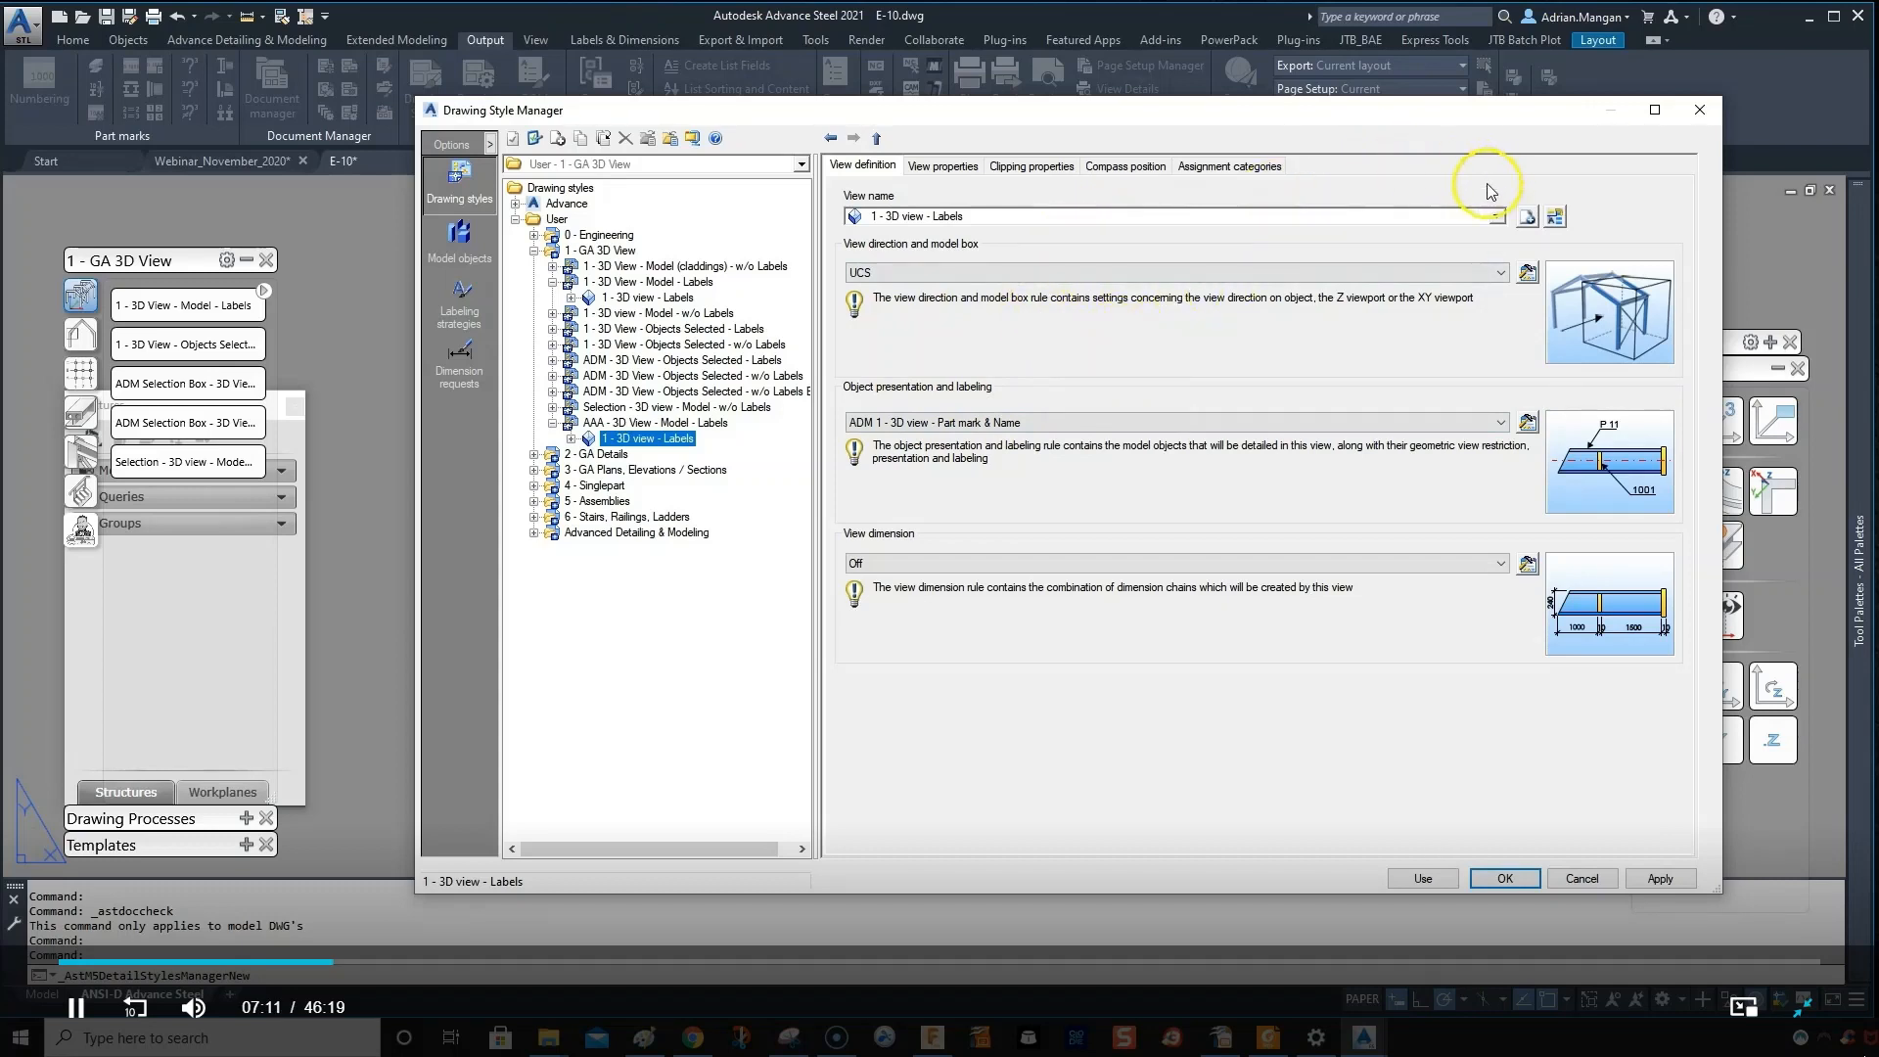
{"action": "left_click", "coordinate": [1525, 216]}
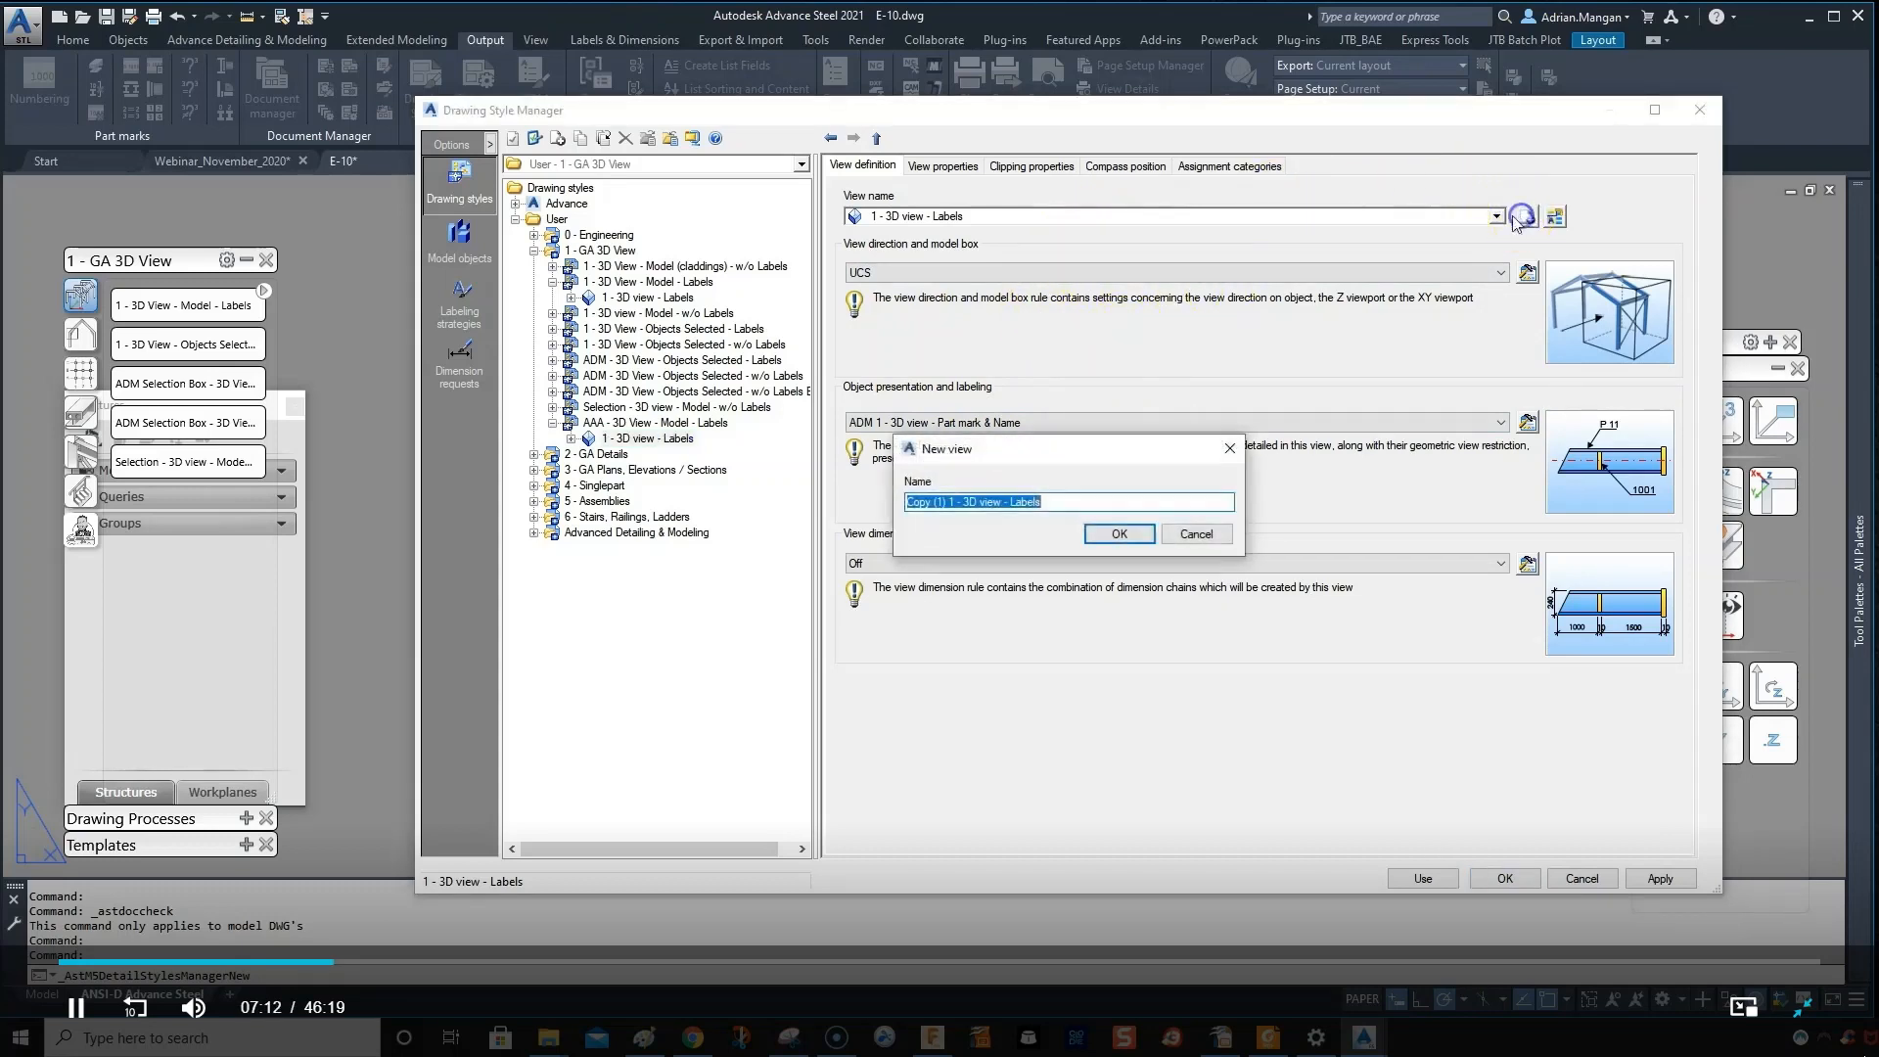
{"action": "left_click", "coordinate": [952, 501]}
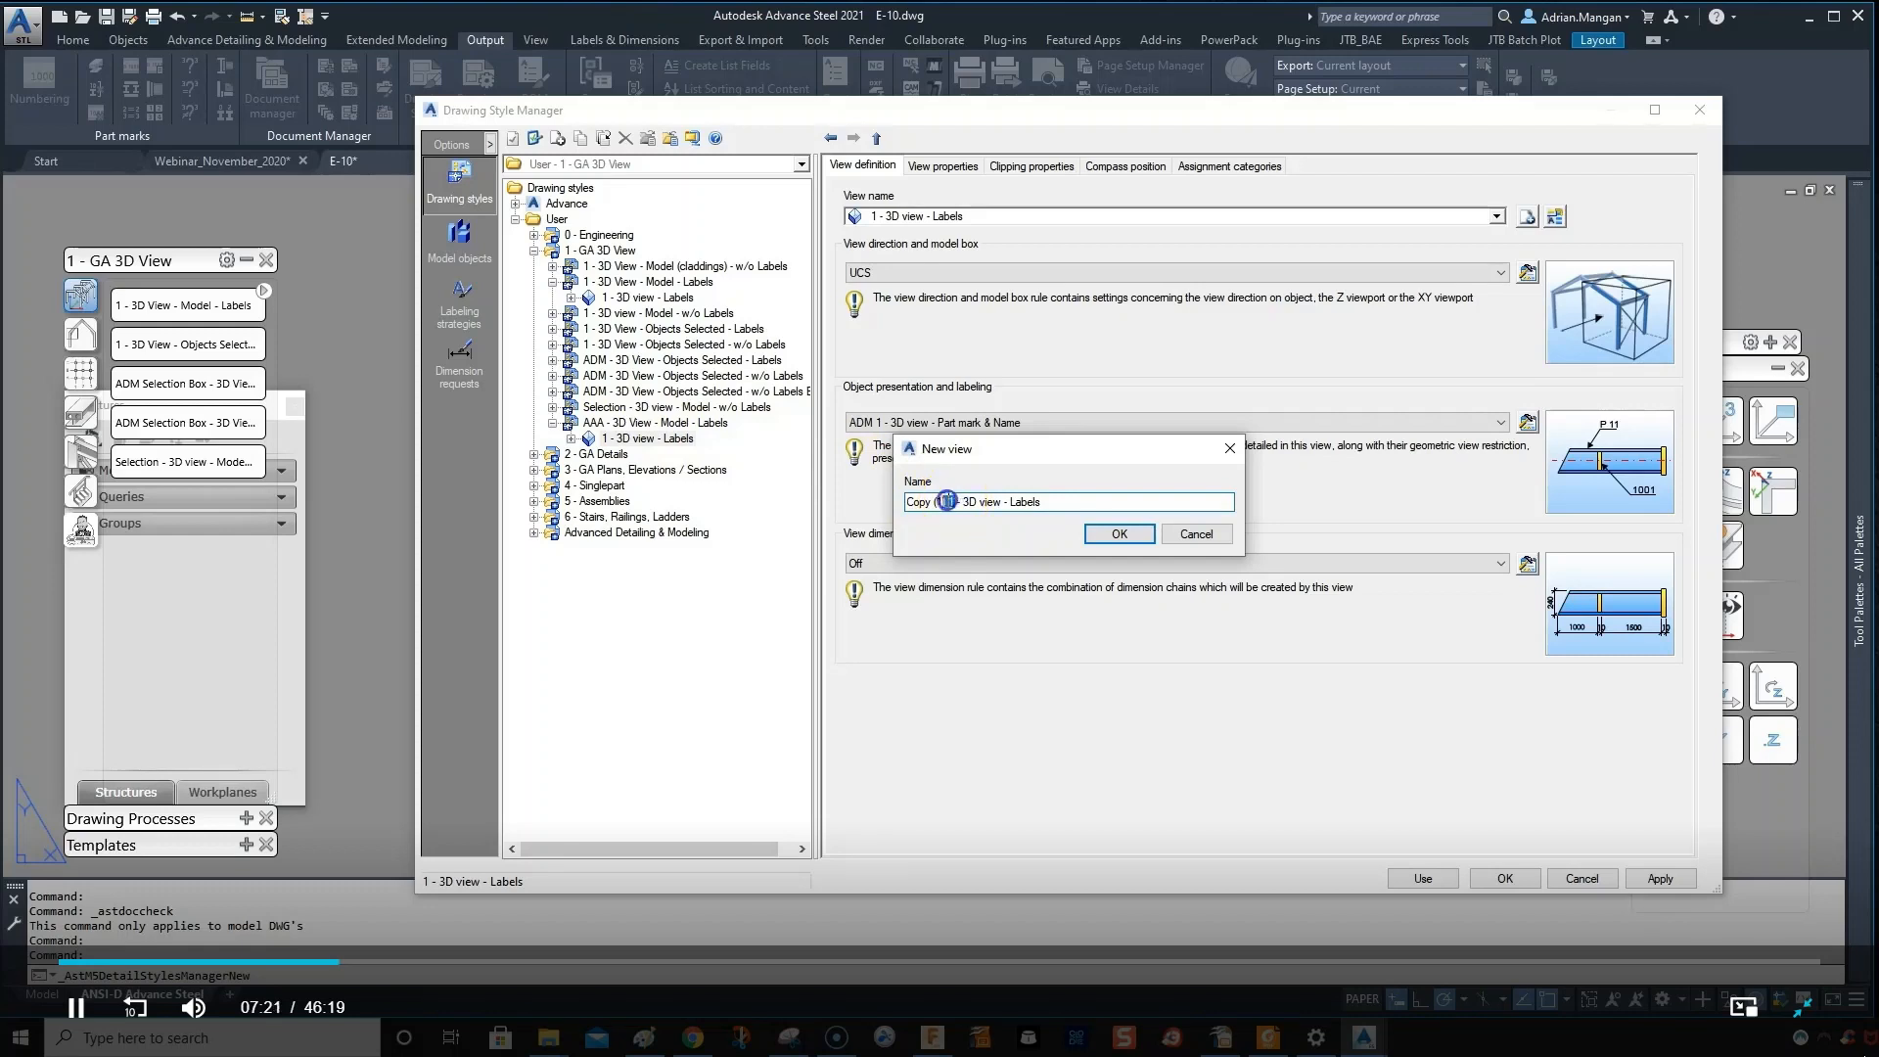
{"action": "left_click_drag", "start_coordinate": [955, 501], "coordinate": [901, 499]}
{"action": "type", "text": "AAA"}
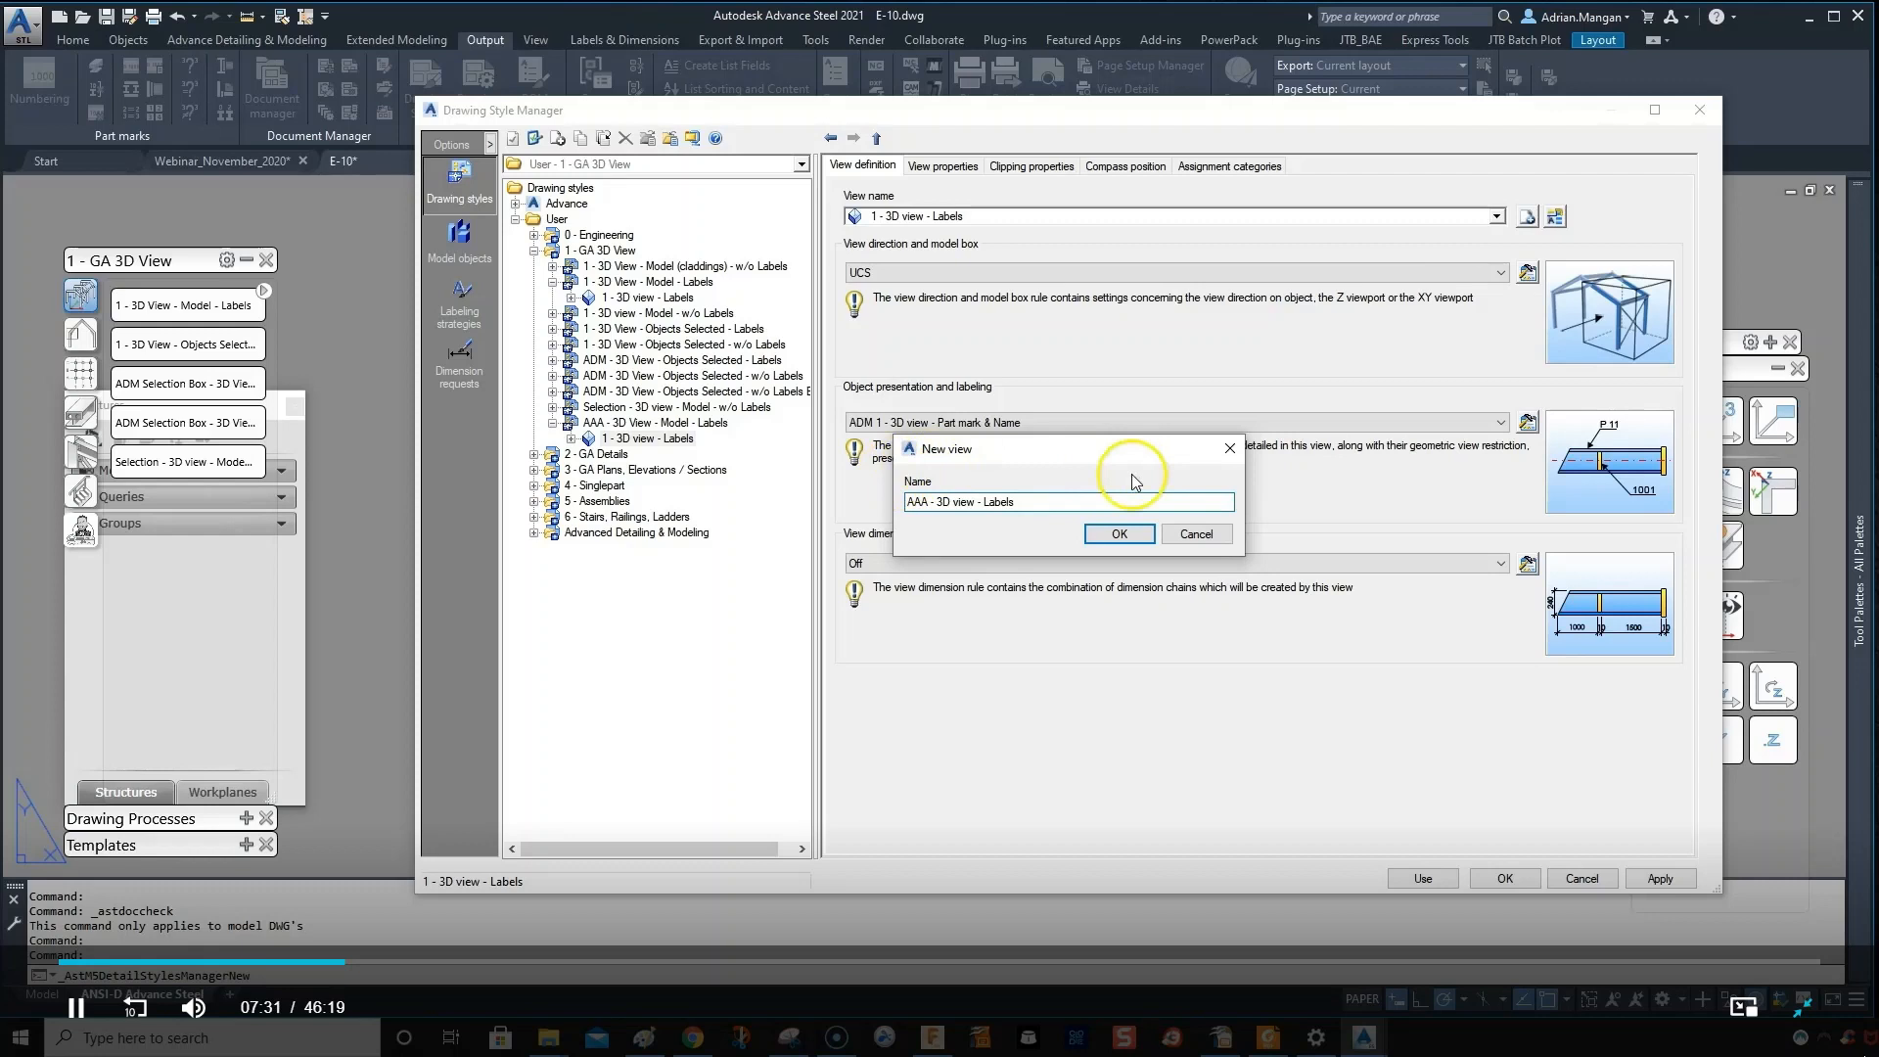
{"action": "left_click", "coordinate": [1120, 532]}
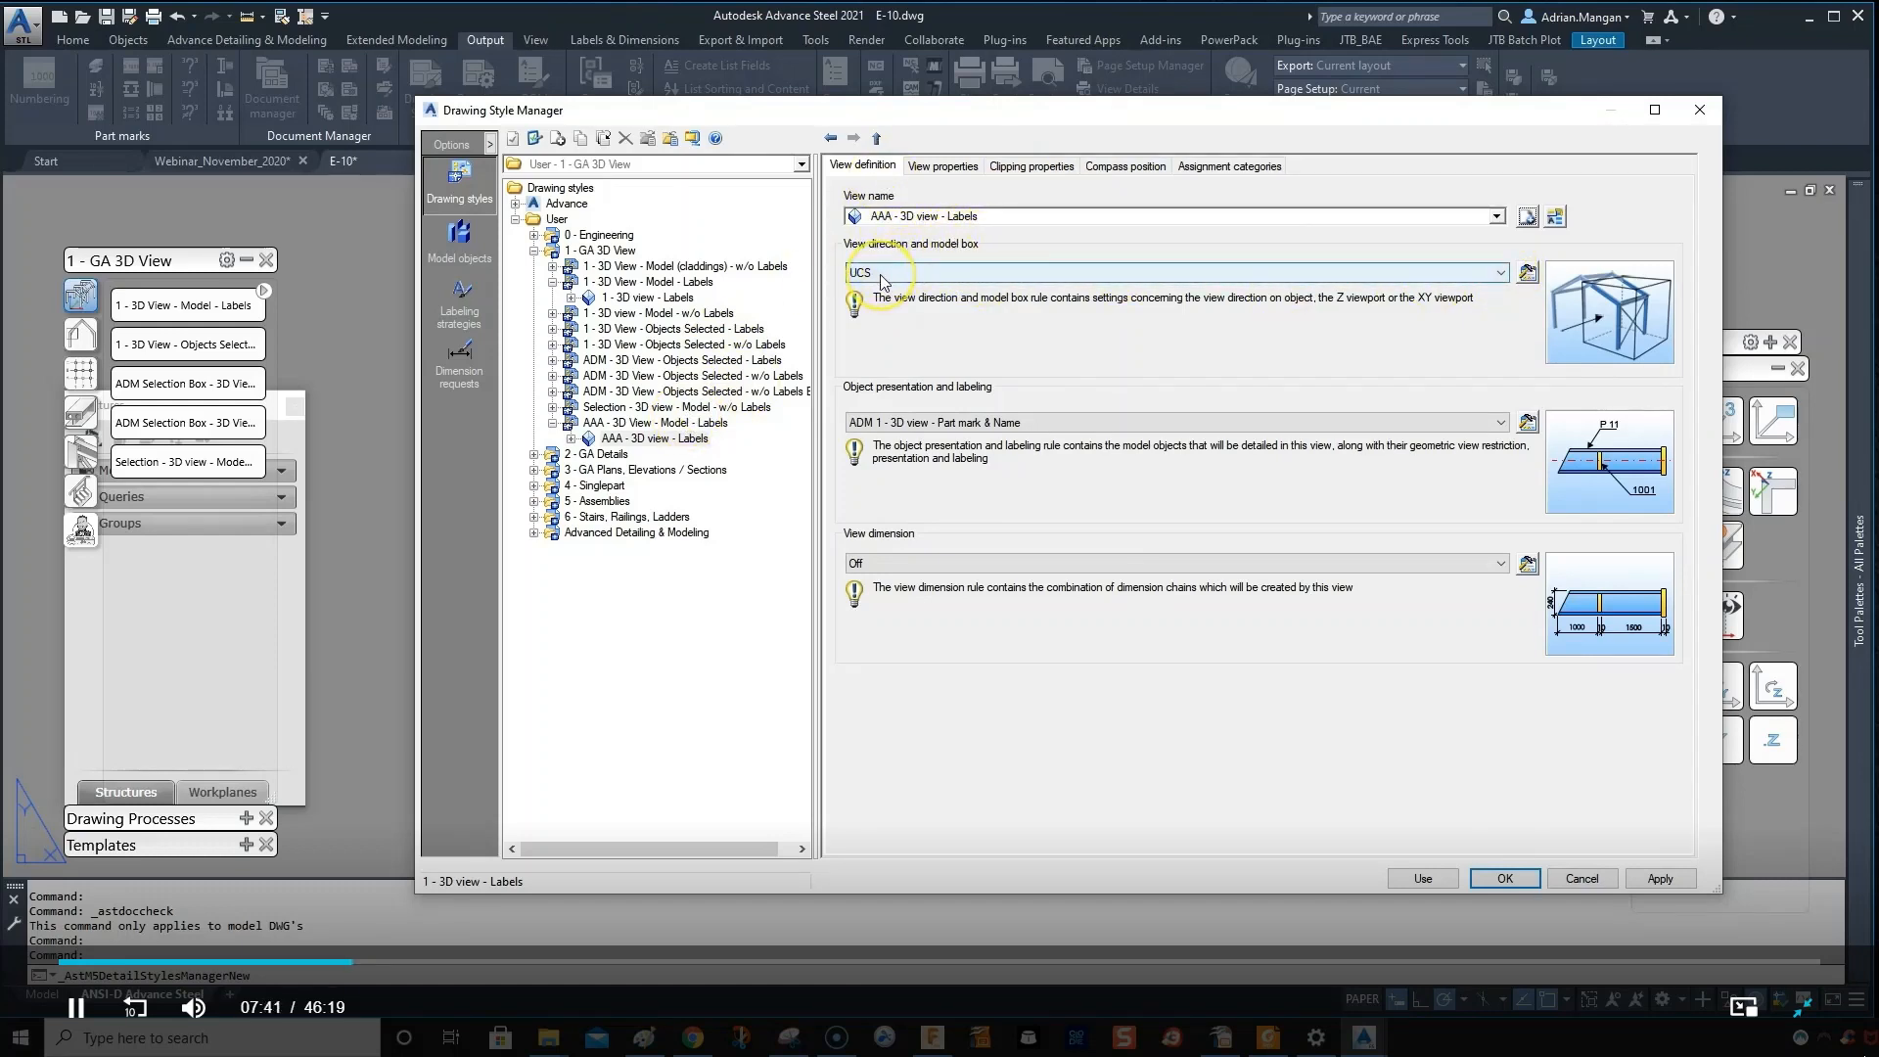
- Set the AAA view's direction and model box rule to "UCS with xy selection" and apply it
{"action": "left_click", "coordinate": [1527, 274]}
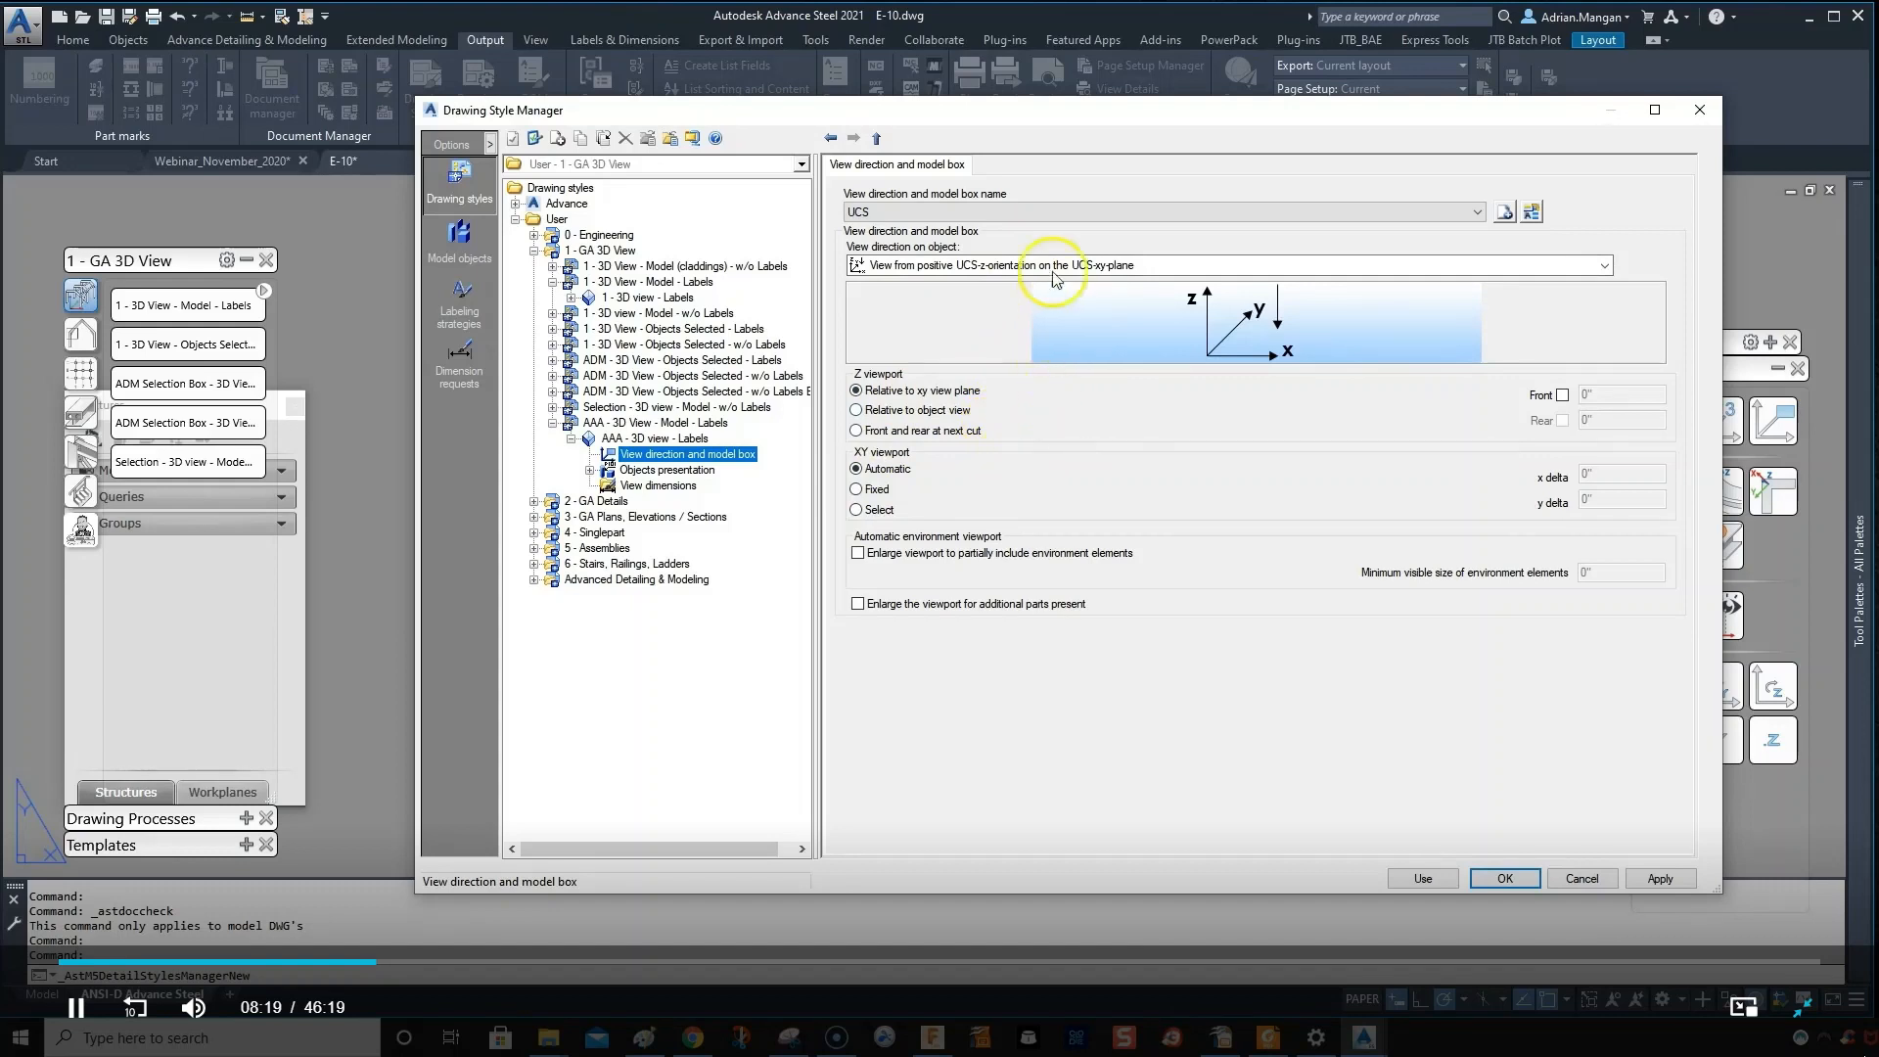
{"action": "left_click", "coordinate": [1569, 269]}
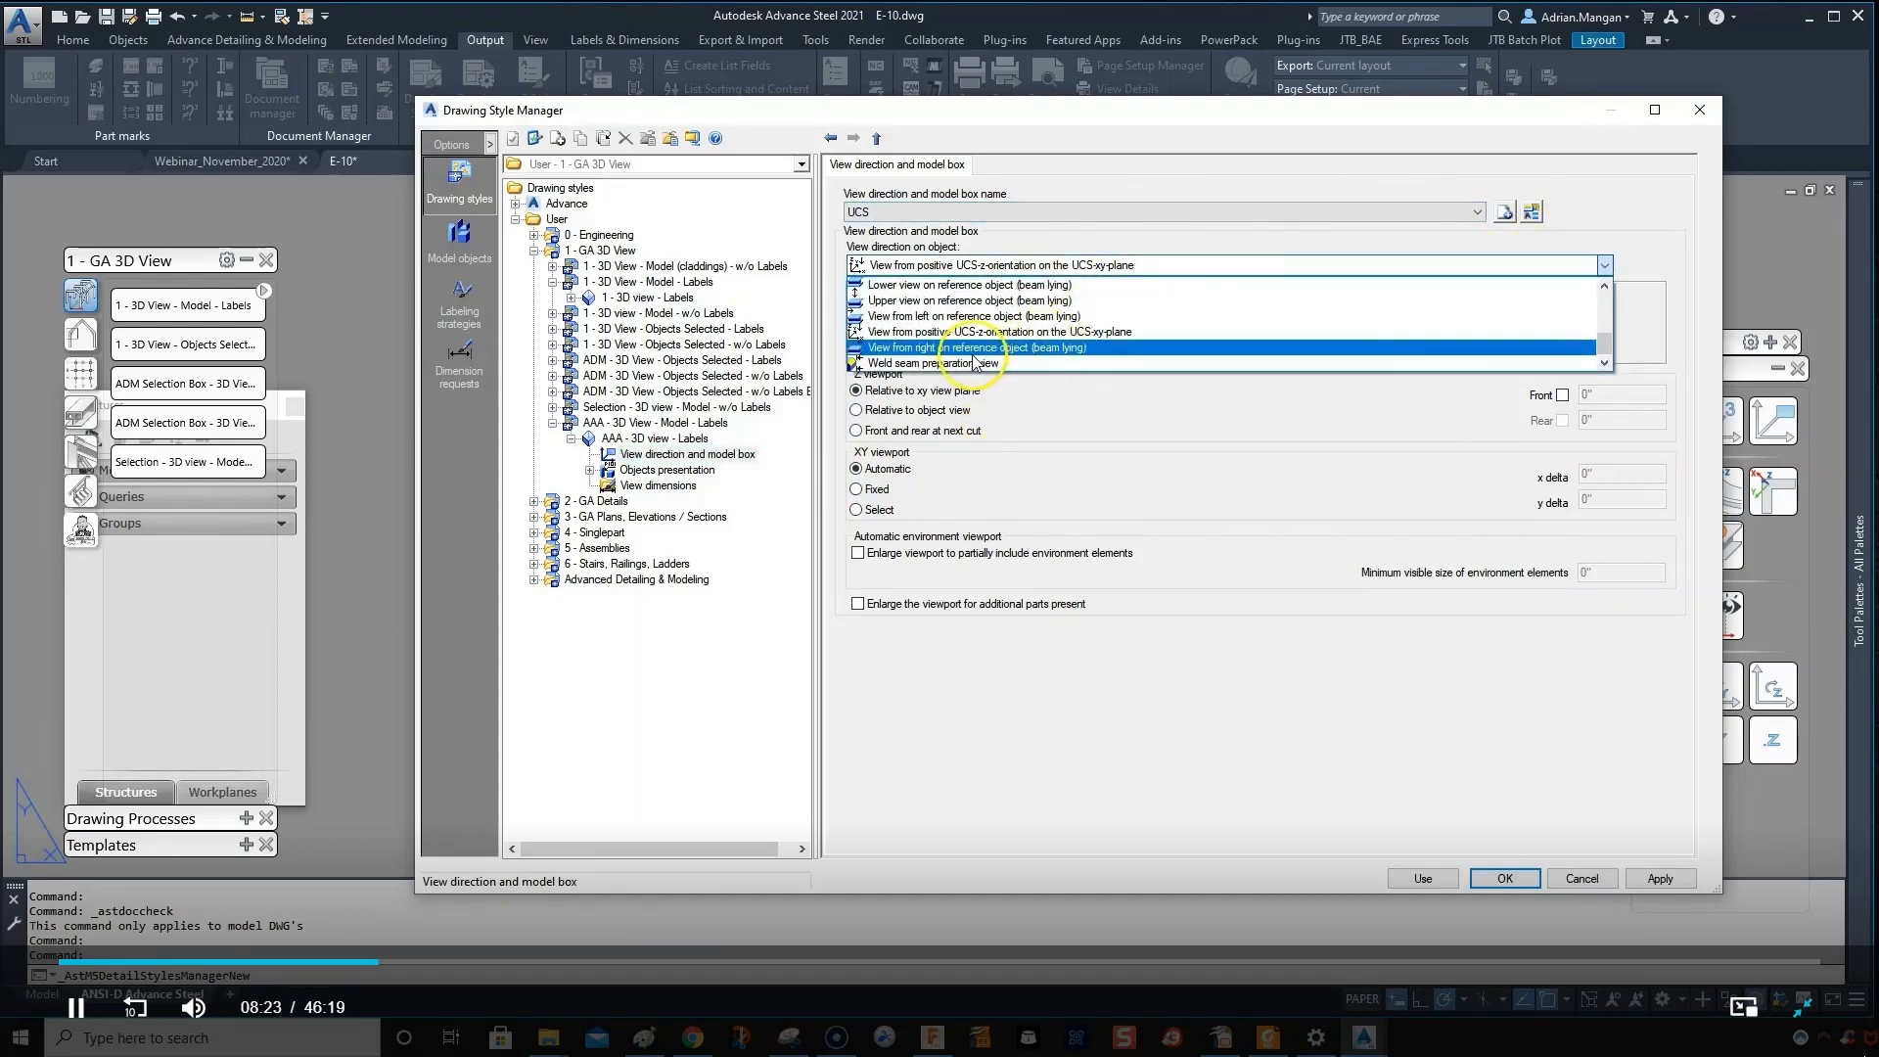
{"action": "left_click", "coordinate": [1106, 260]}
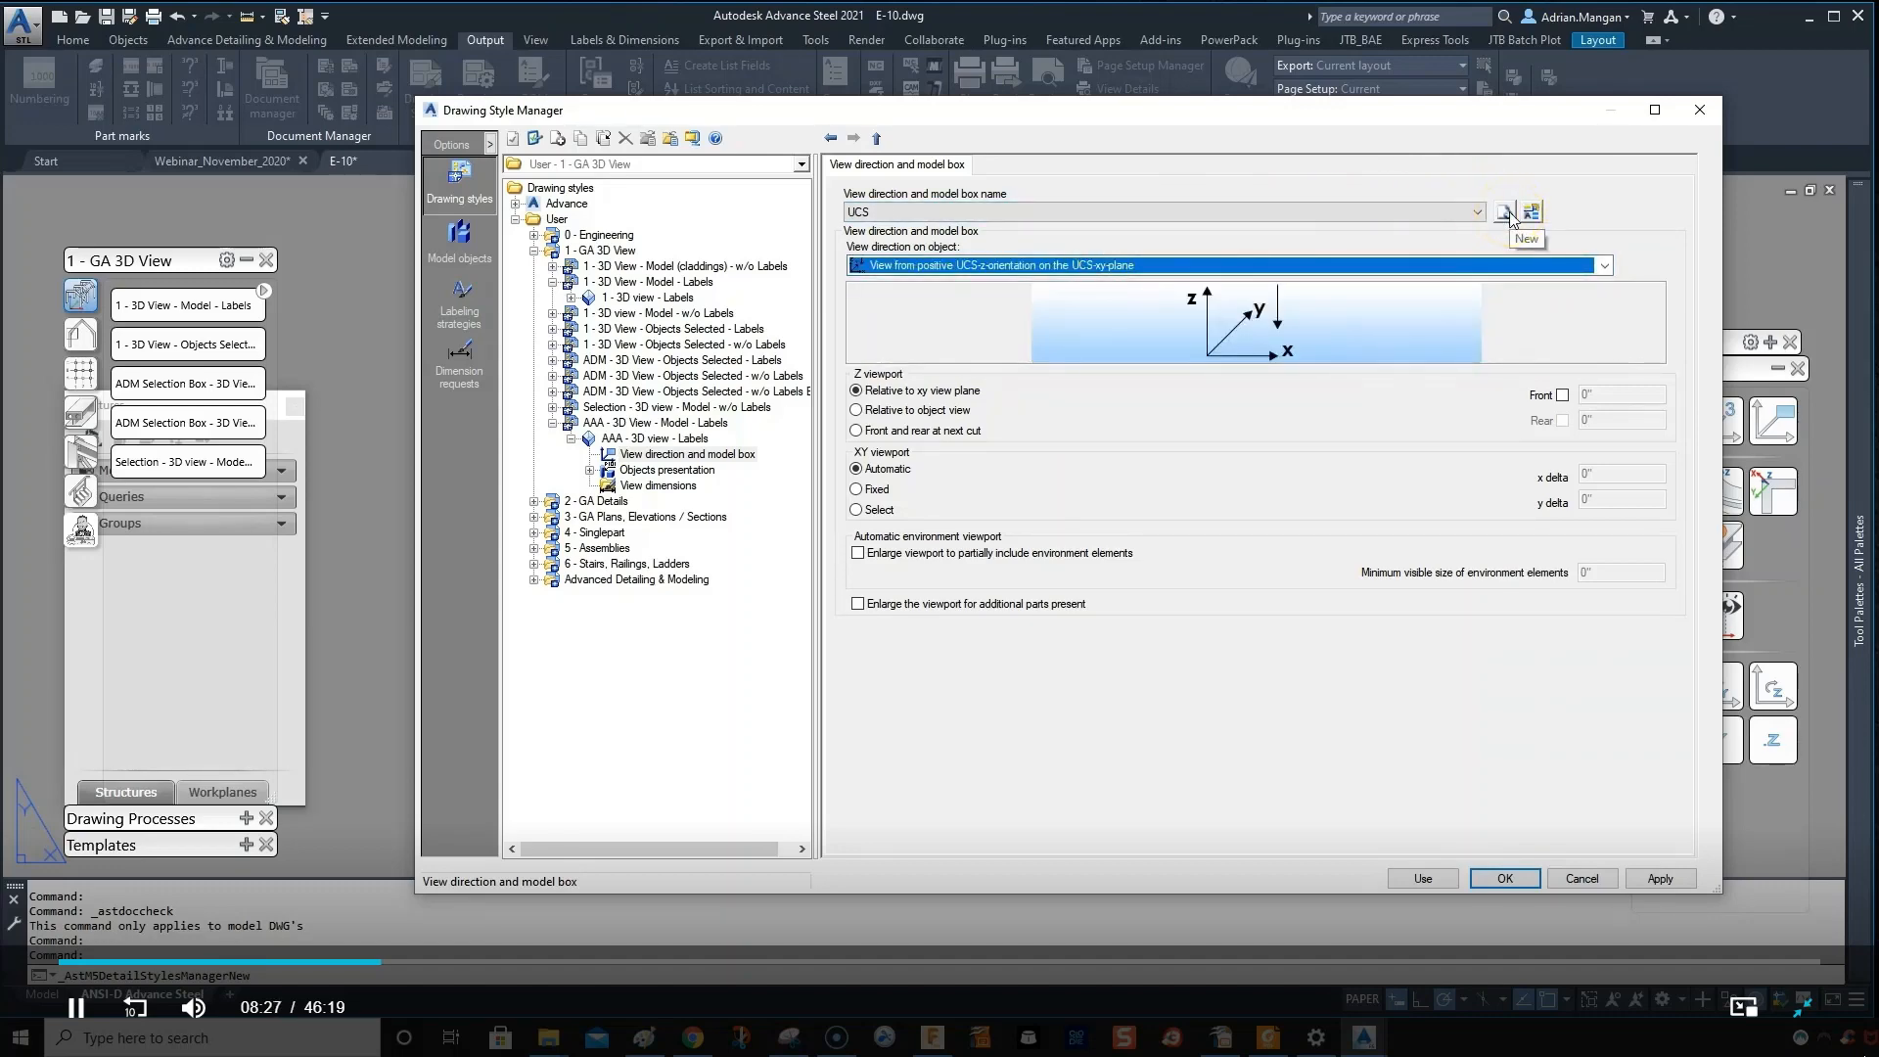
{"action": "left_click", "coordinate": [1477, 212]}
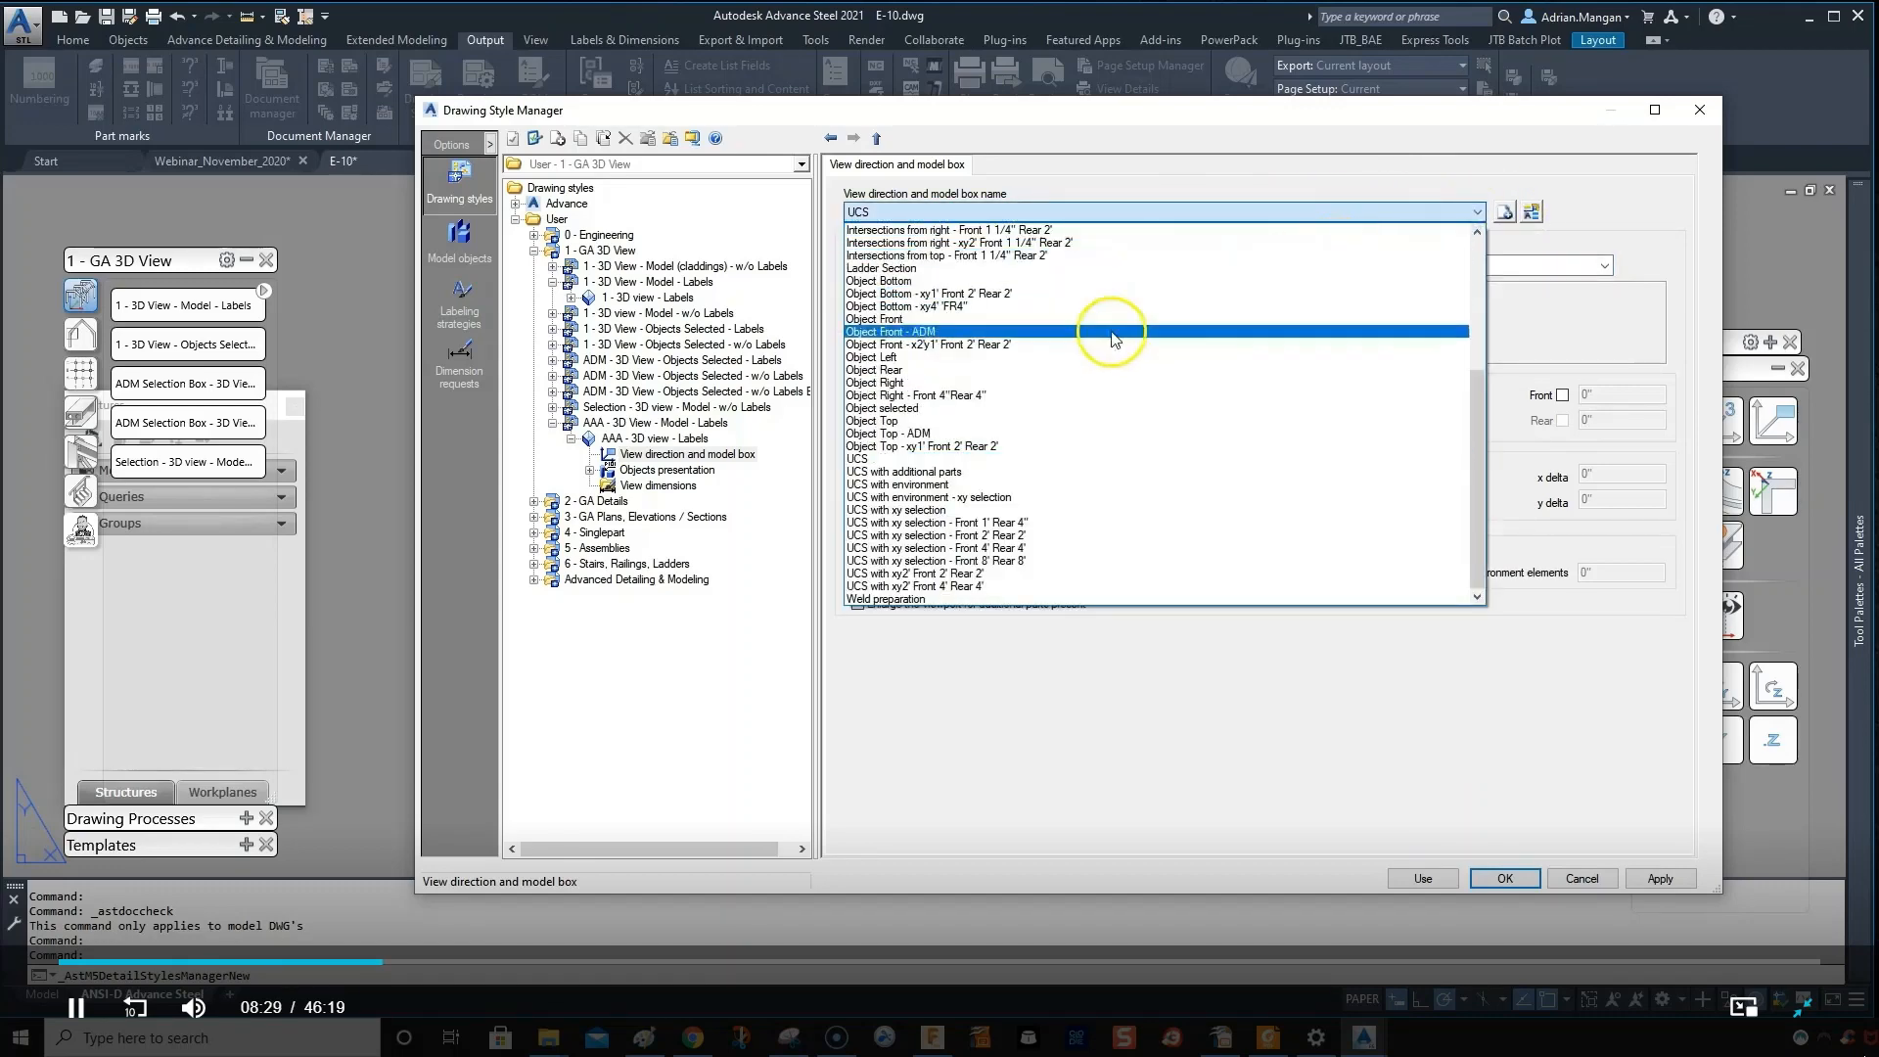
{"action": "left_click", "coordinate": [901, 510]}
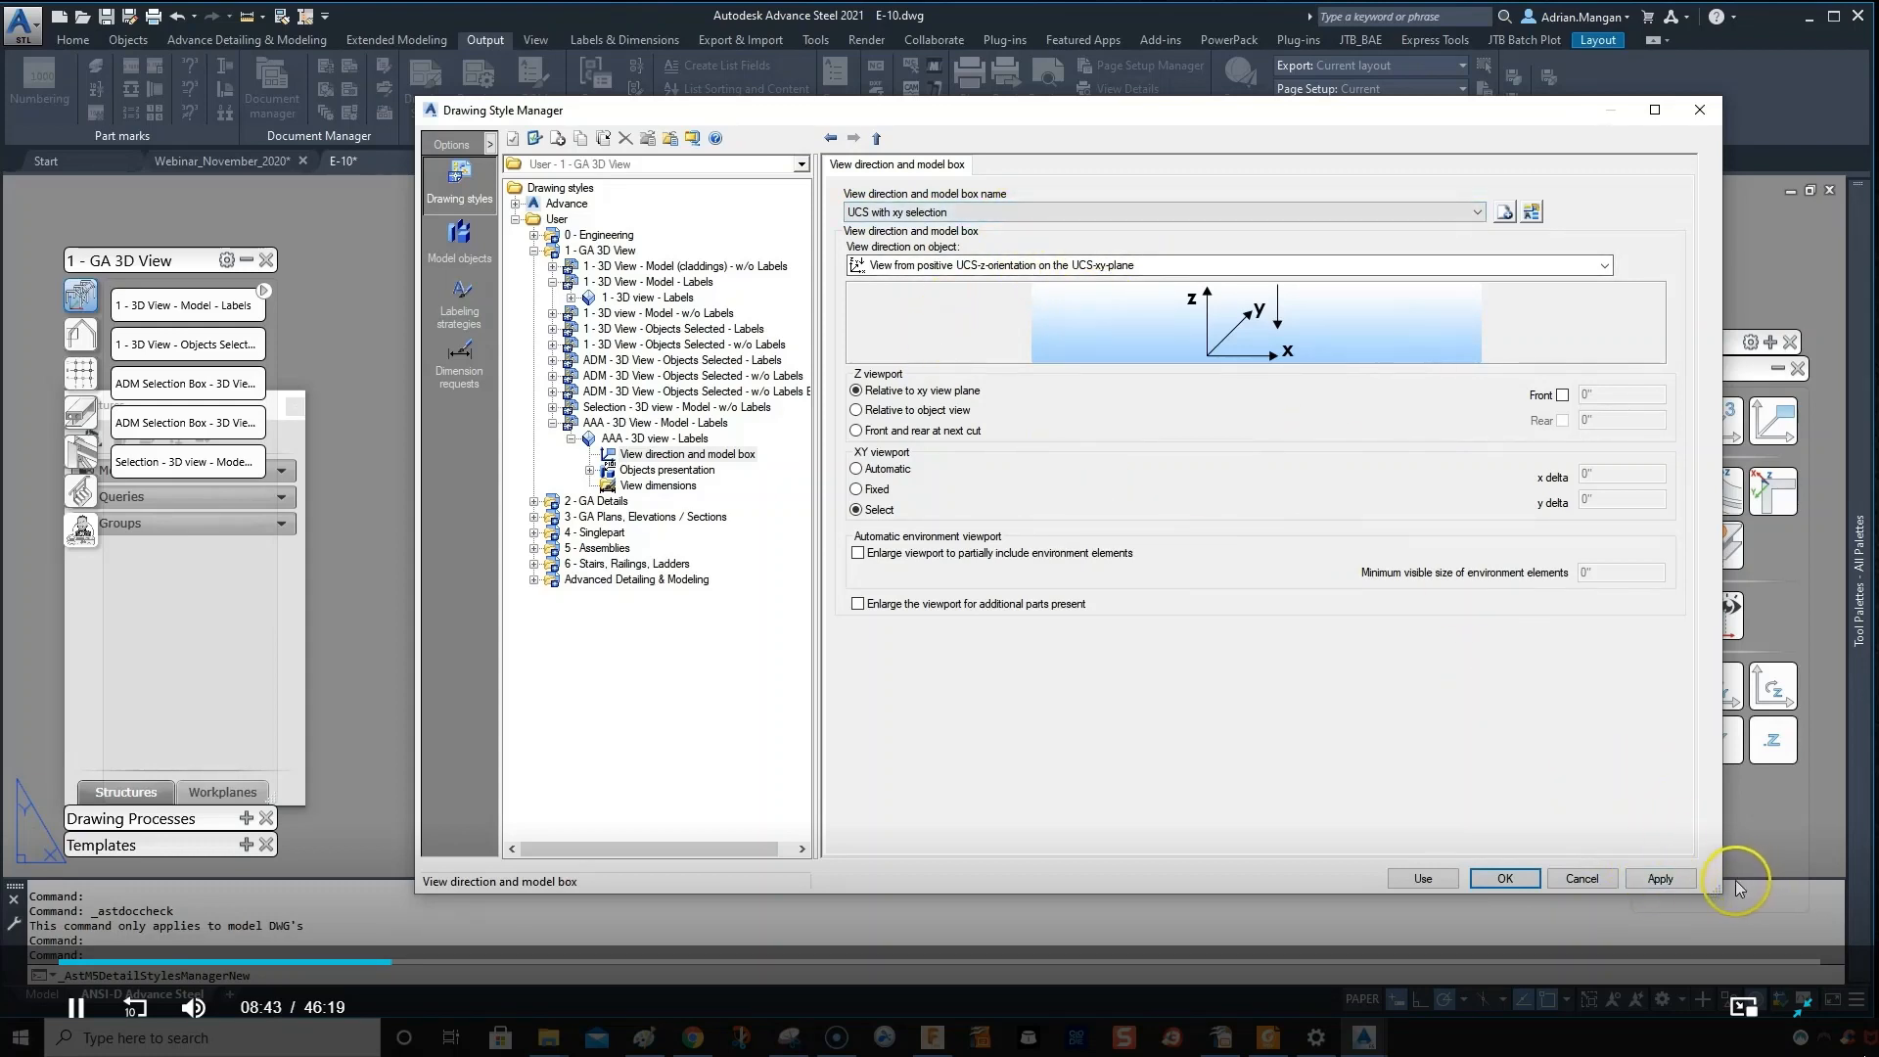
{"action": "left_click", "coordinate": [1682, 880]}
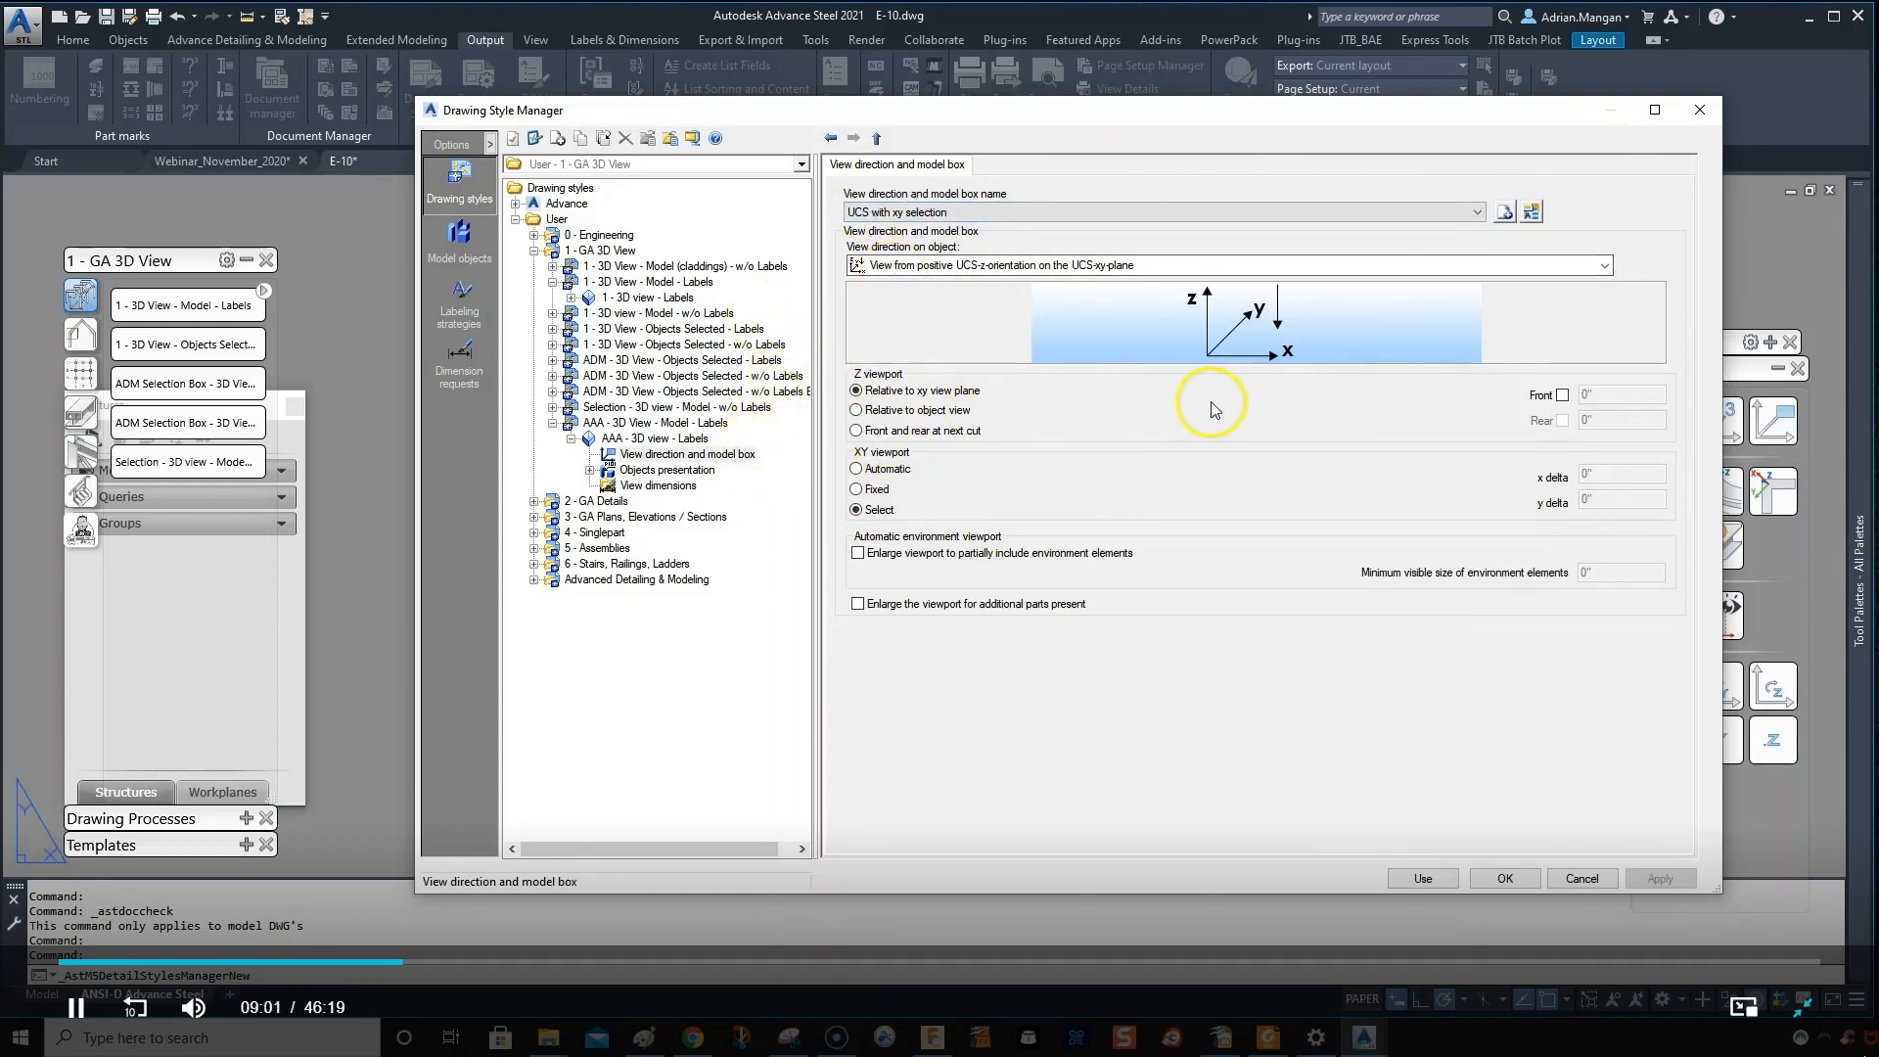
- Look through the available view direction and model box rules for the AAA view, from the UCS rules up to the ADM variants
{"action": "left_click", "coordinate": [1453, 212]}
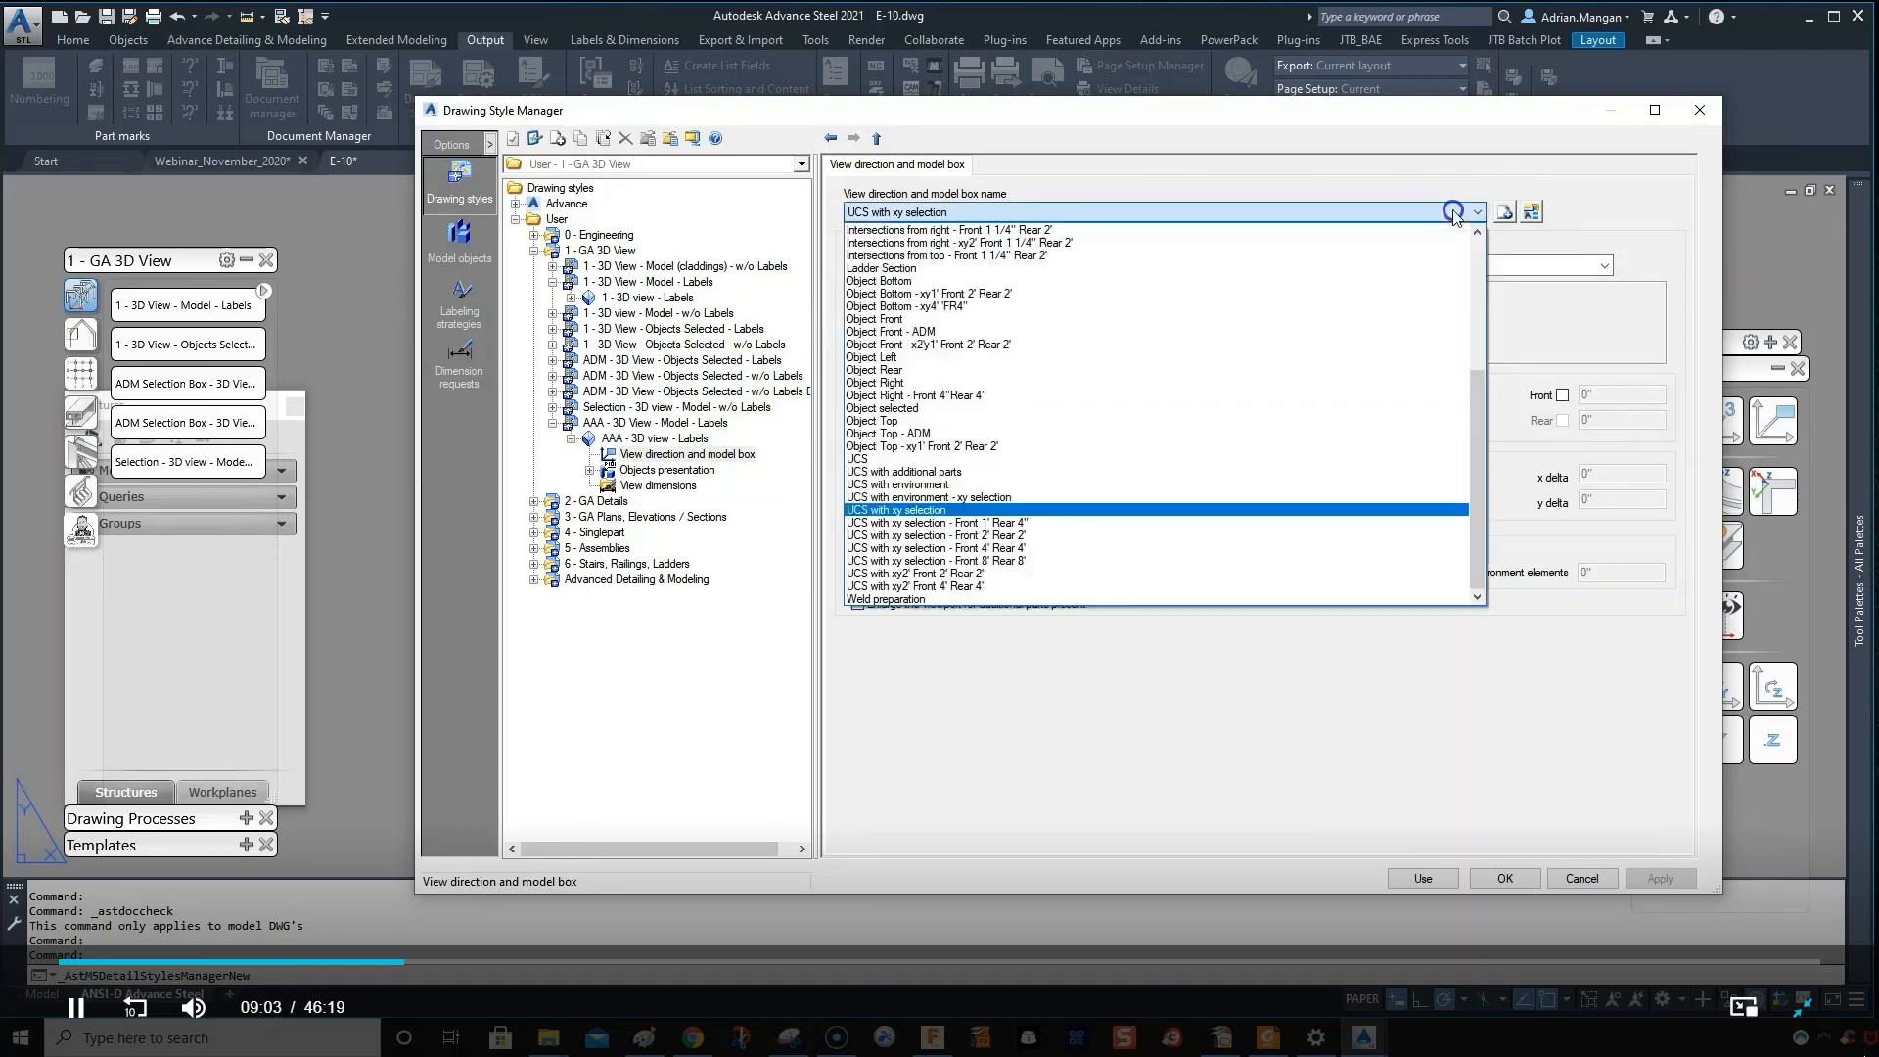
{"action": "left_click", "coordinate": [1454, 212]}
{"action": "left_click", "coordinate": [1133, 210]}
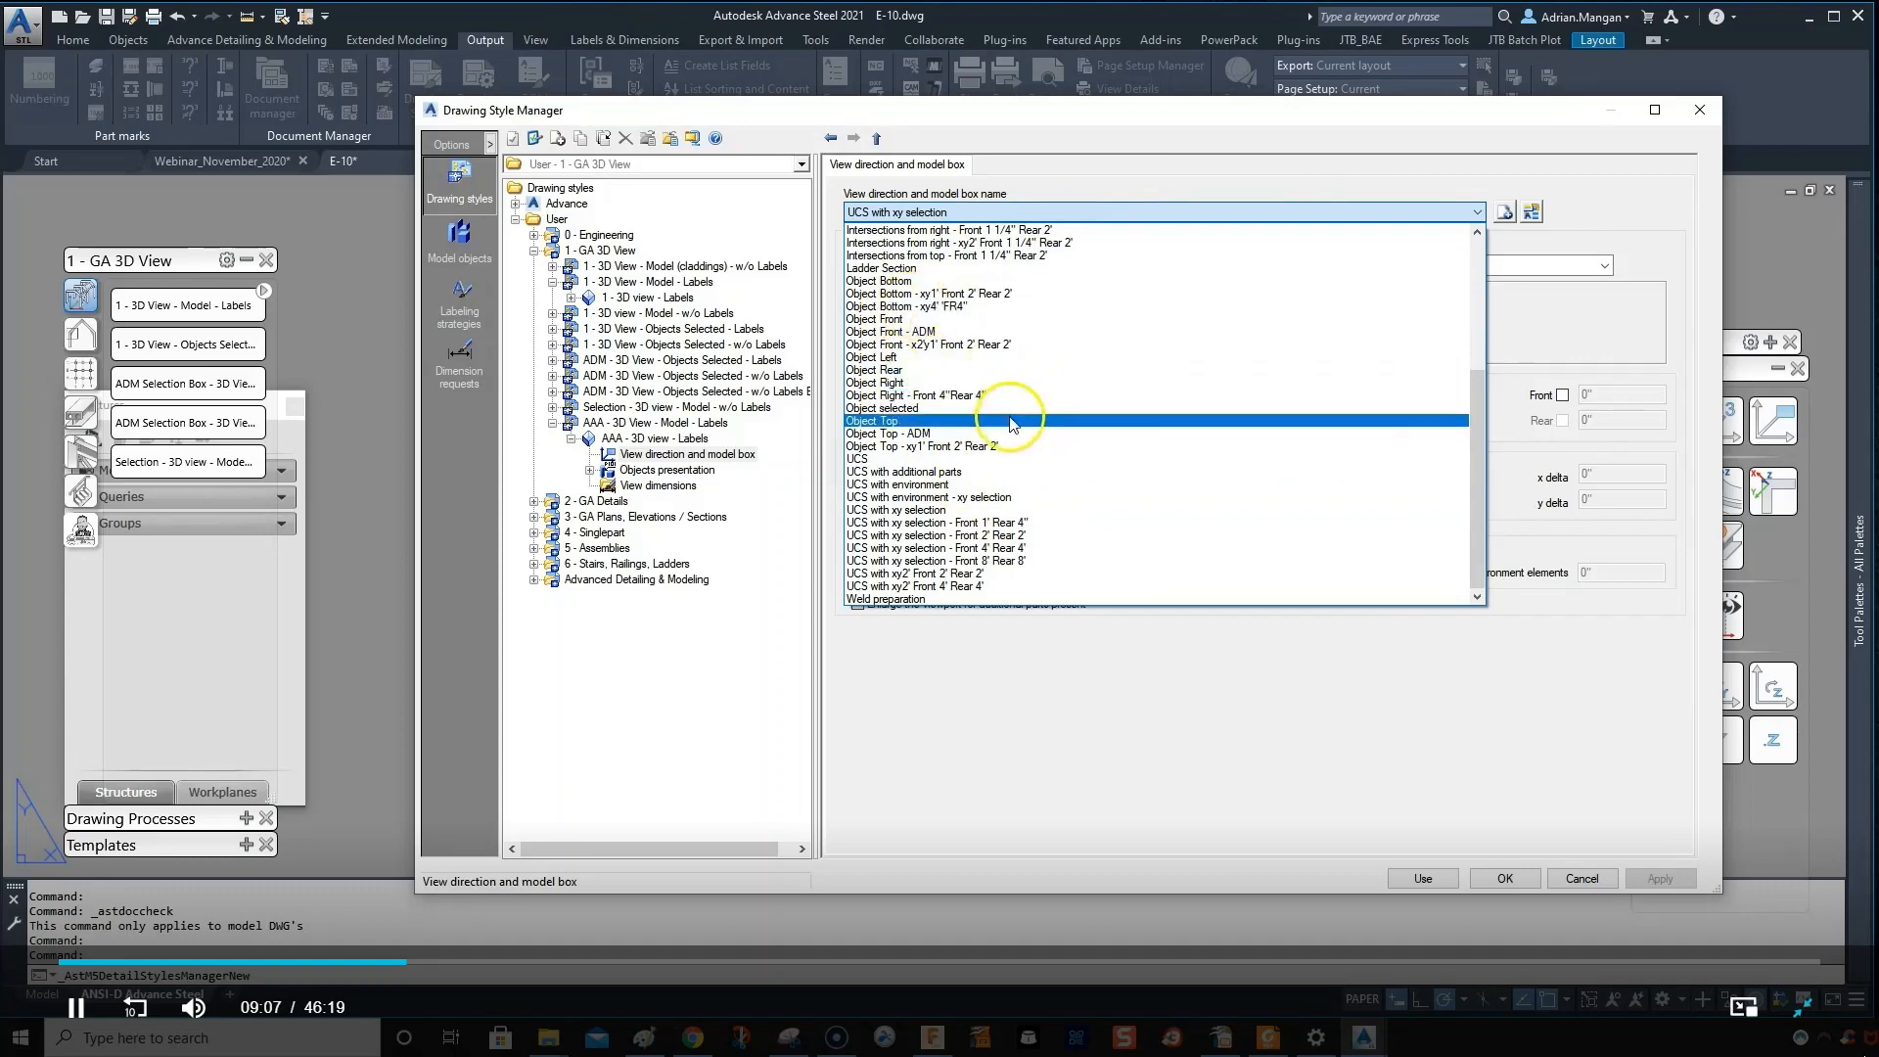
{"action": "scroll", "coordinate": [978, 469], "scroll_direction": "up", "scroll_amount": 6}
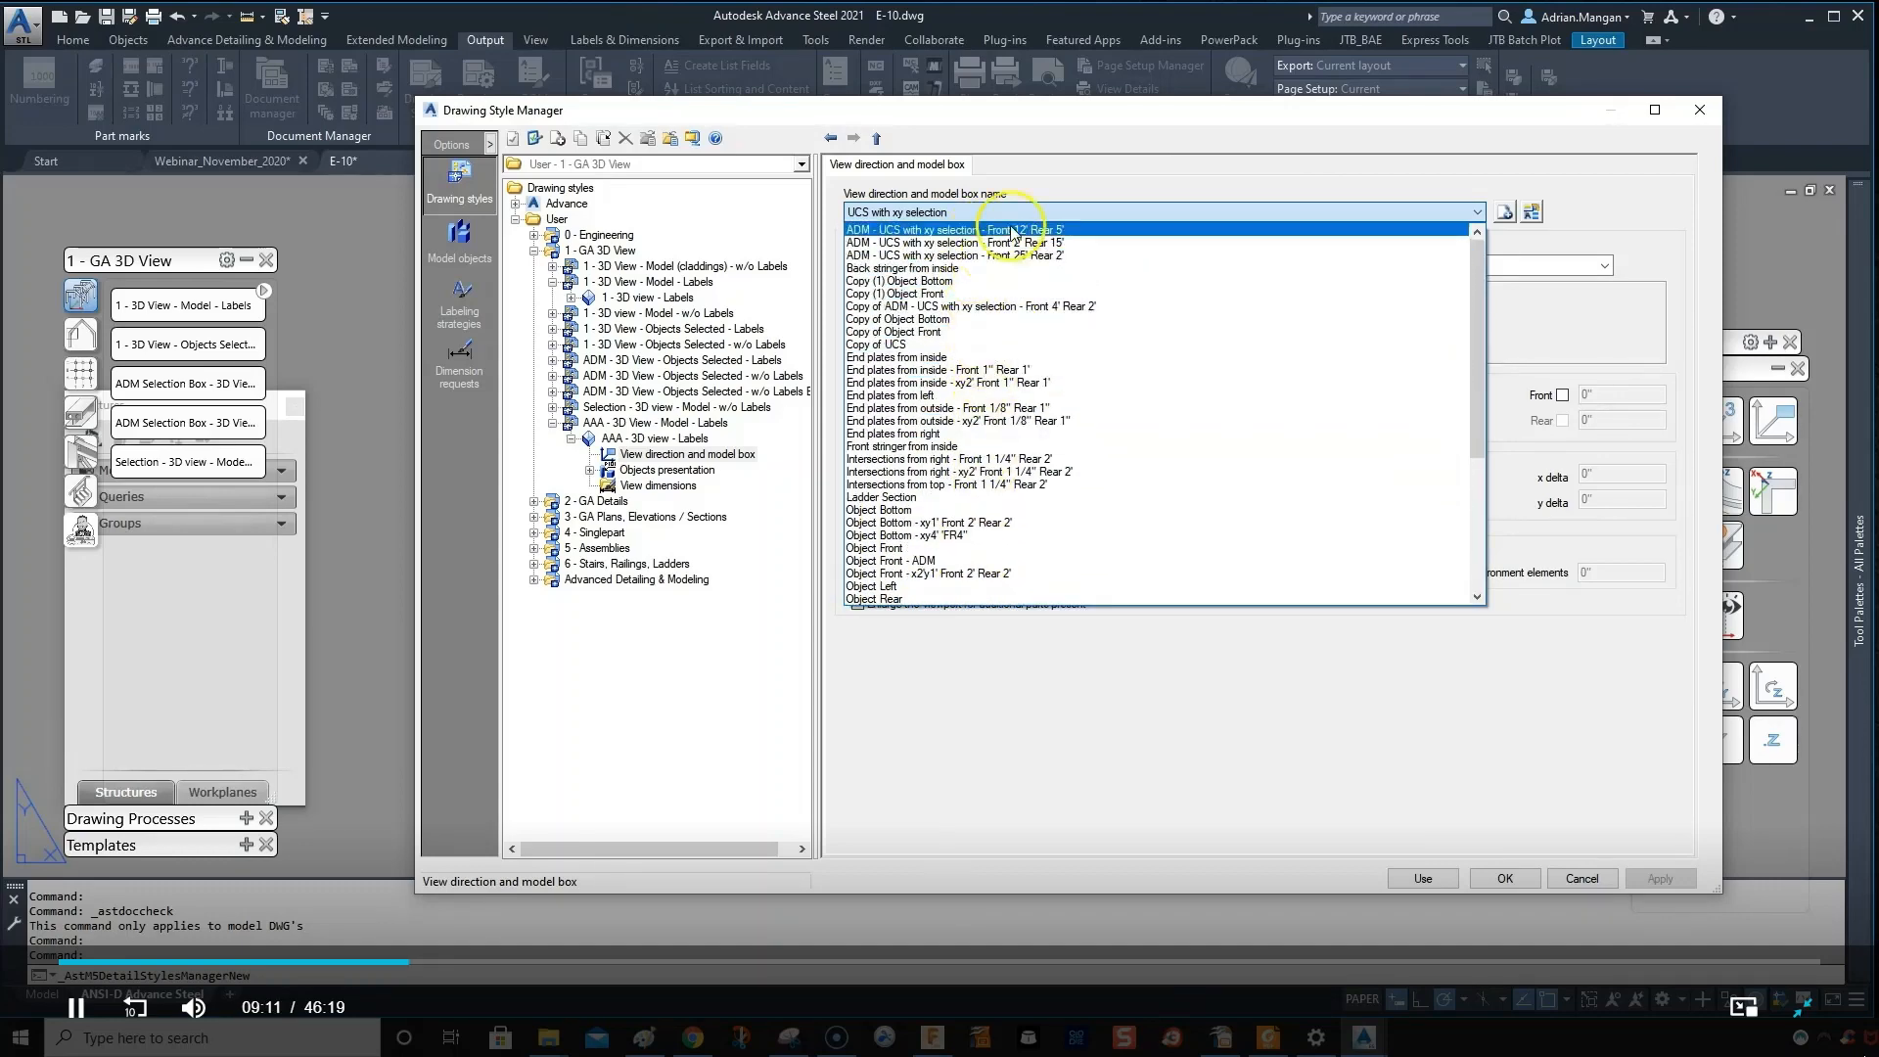
{"action": "left_click", "coordinate": [1047, 176]}
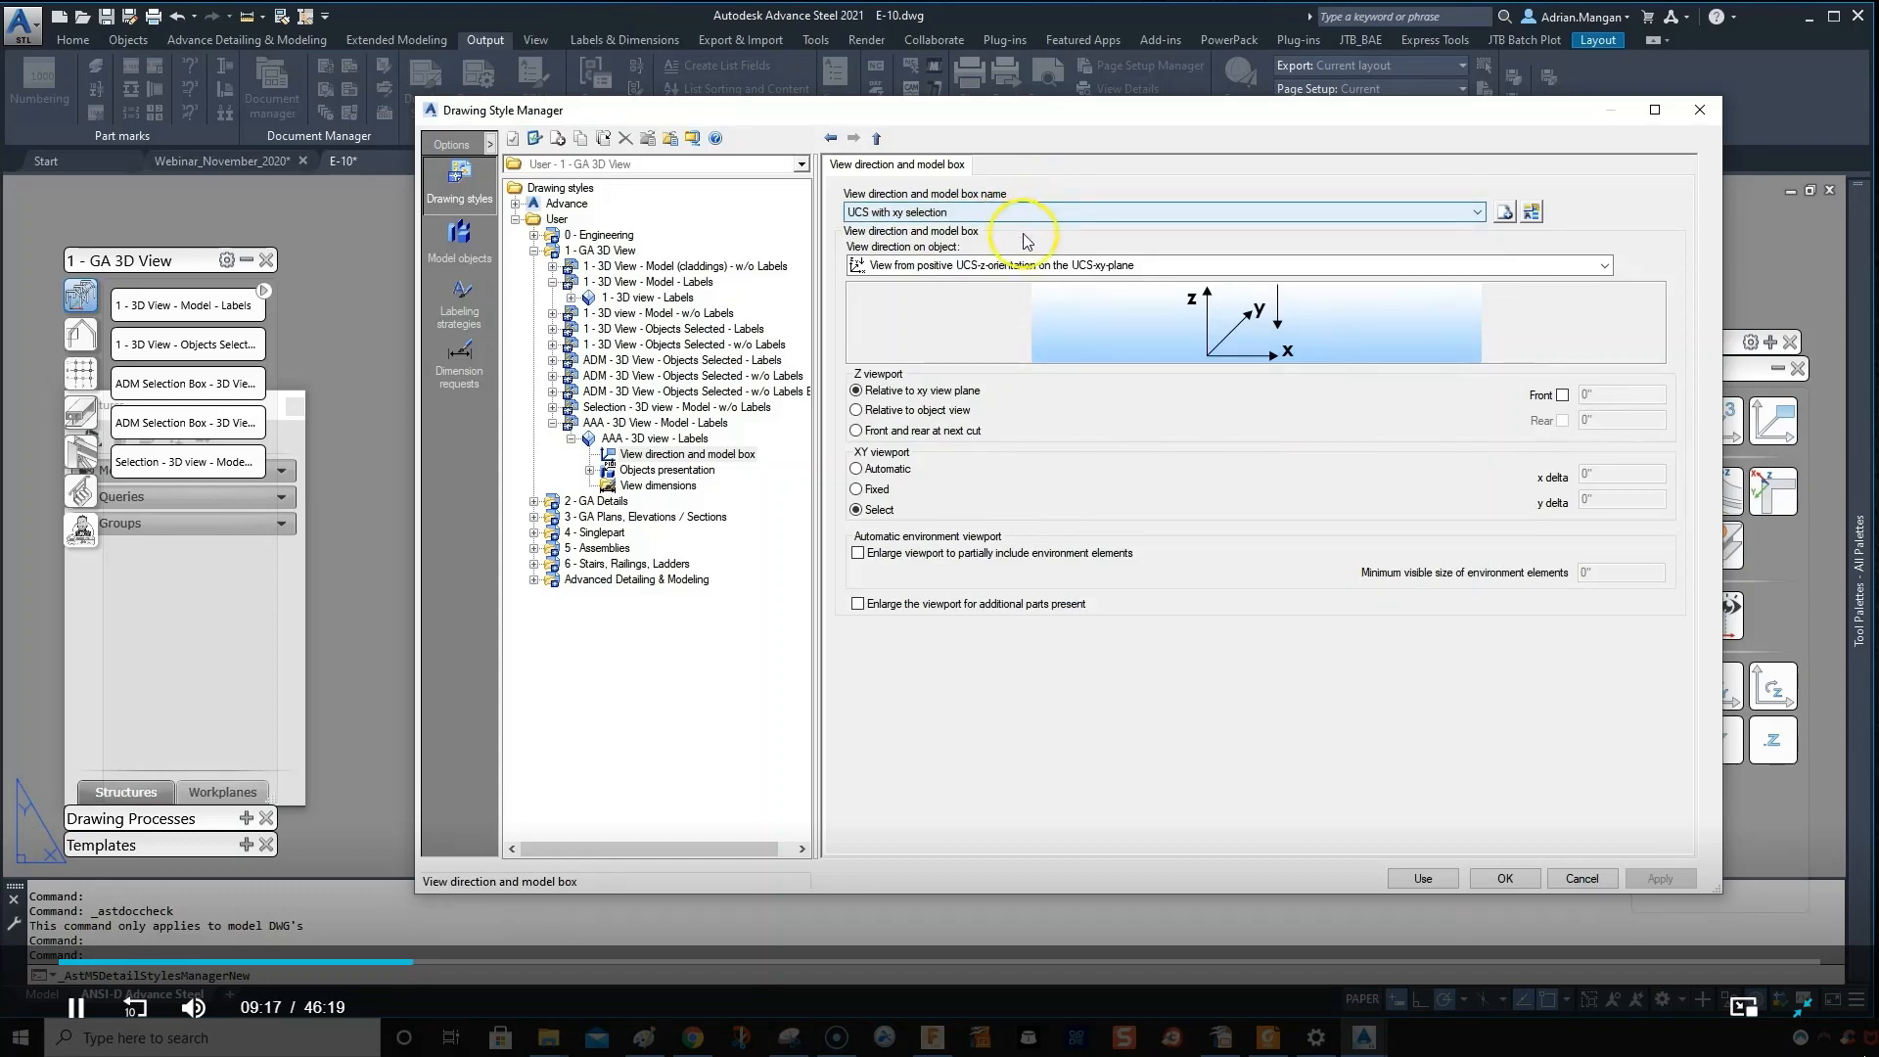
{"action": "left_click", "coordinate": [1163, 209]}
{"action": "scroll", "coordinate": [959, 271], "scroll_direction": "up", "scroll_amount": 10}
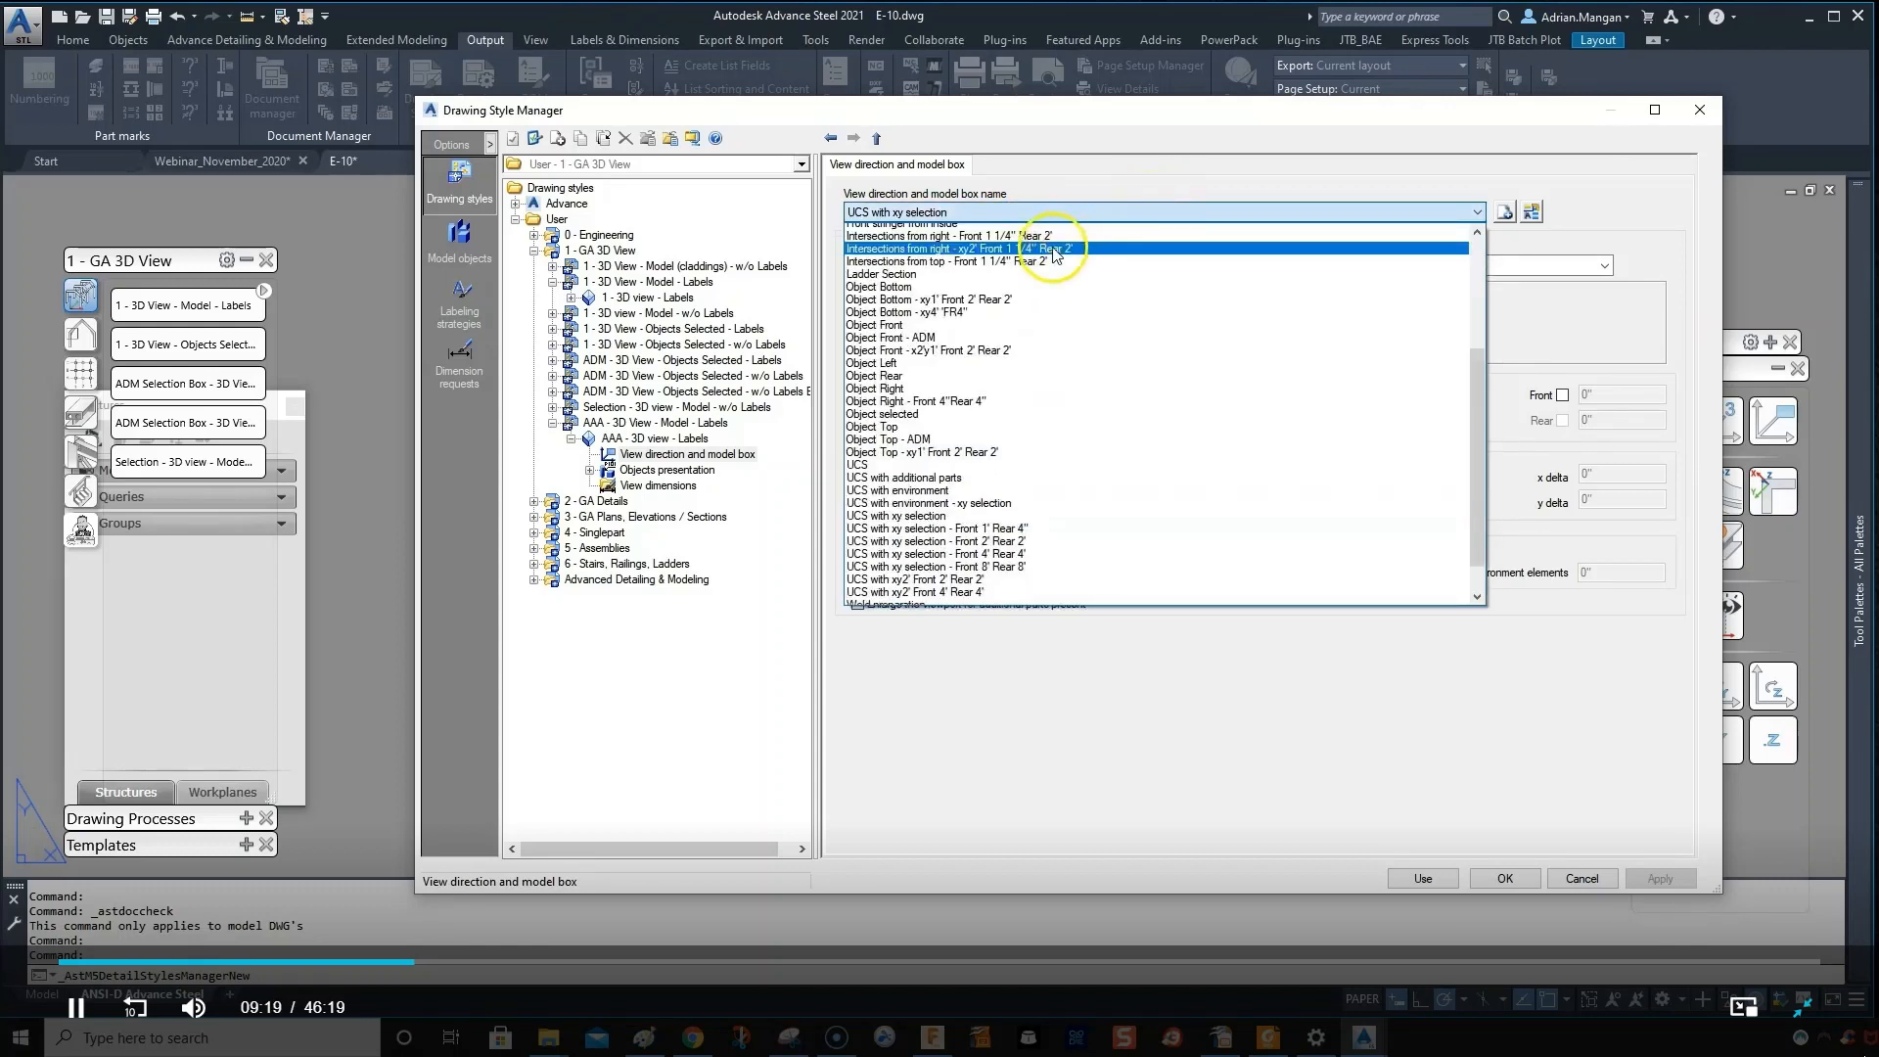
{"action": "scroll", "coordinate": [959, 271], "scroll_direction": "up", "scroll_amount": 2}
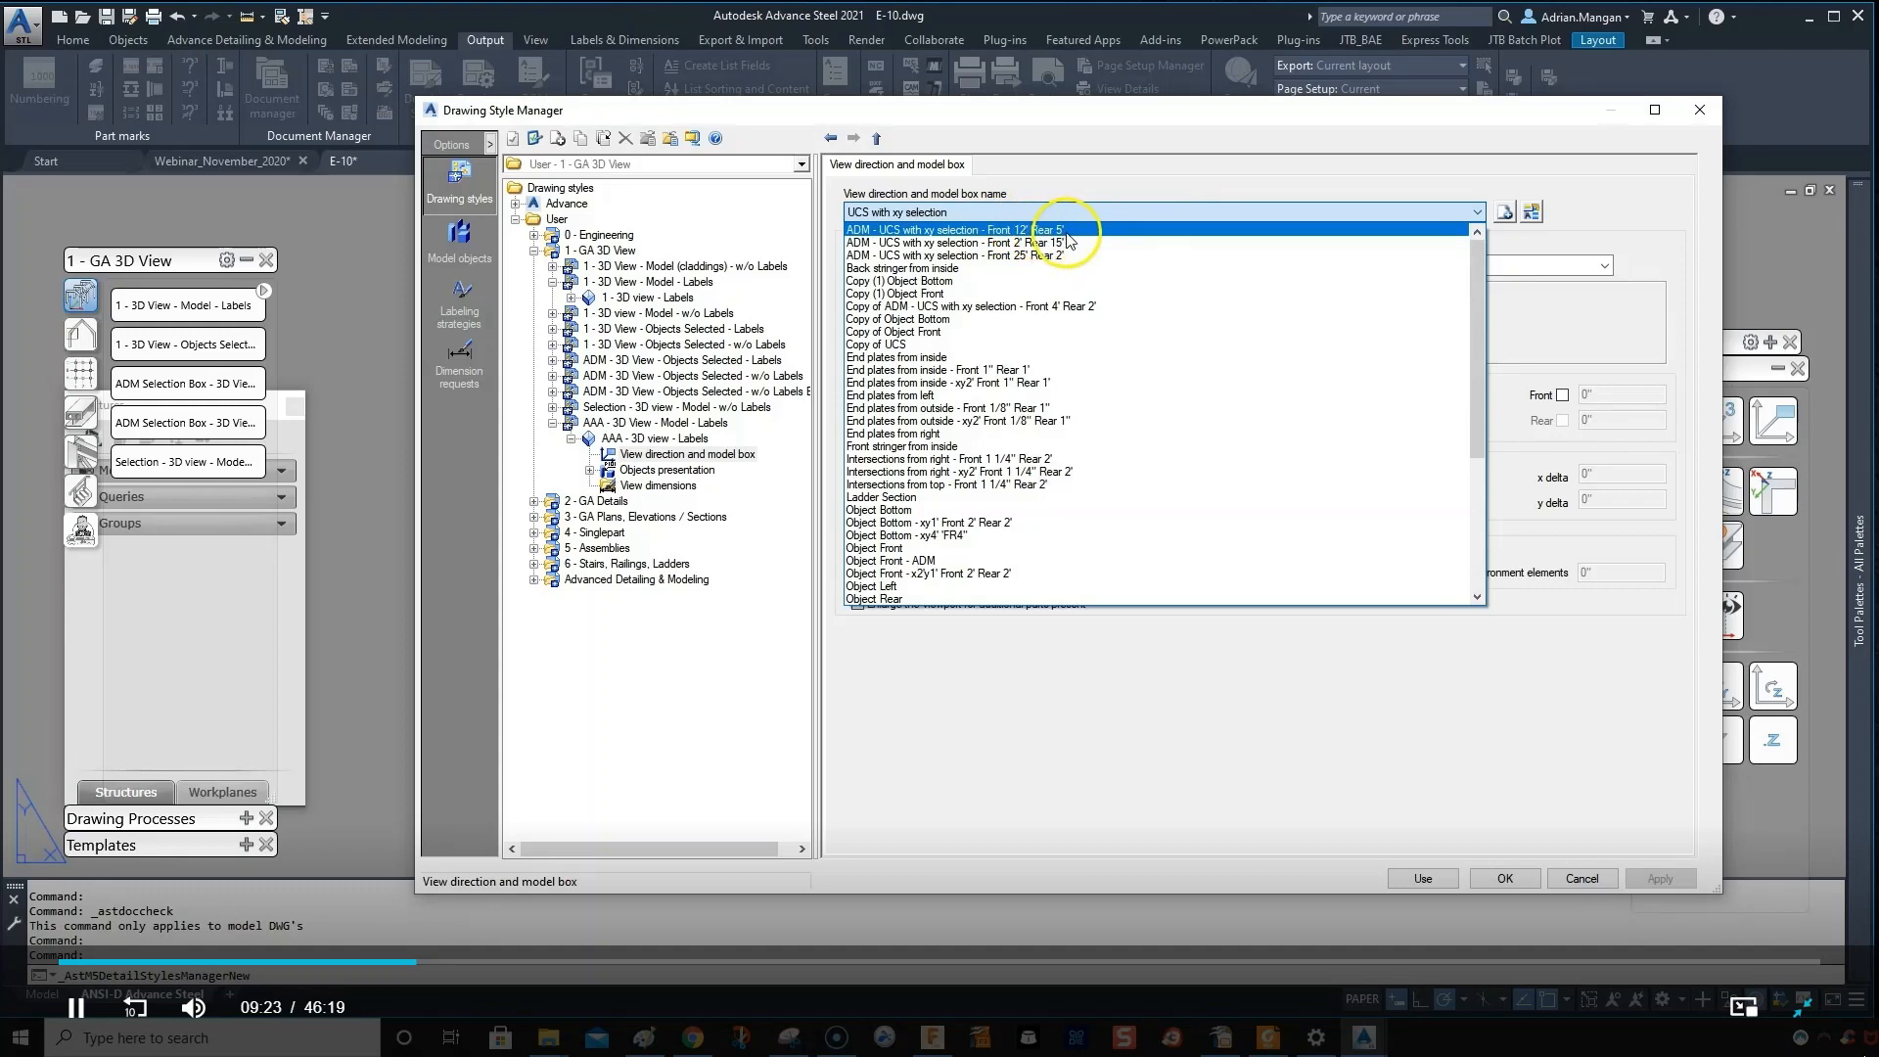
{"action": "left_click", "coordinate": [1400, 176]}
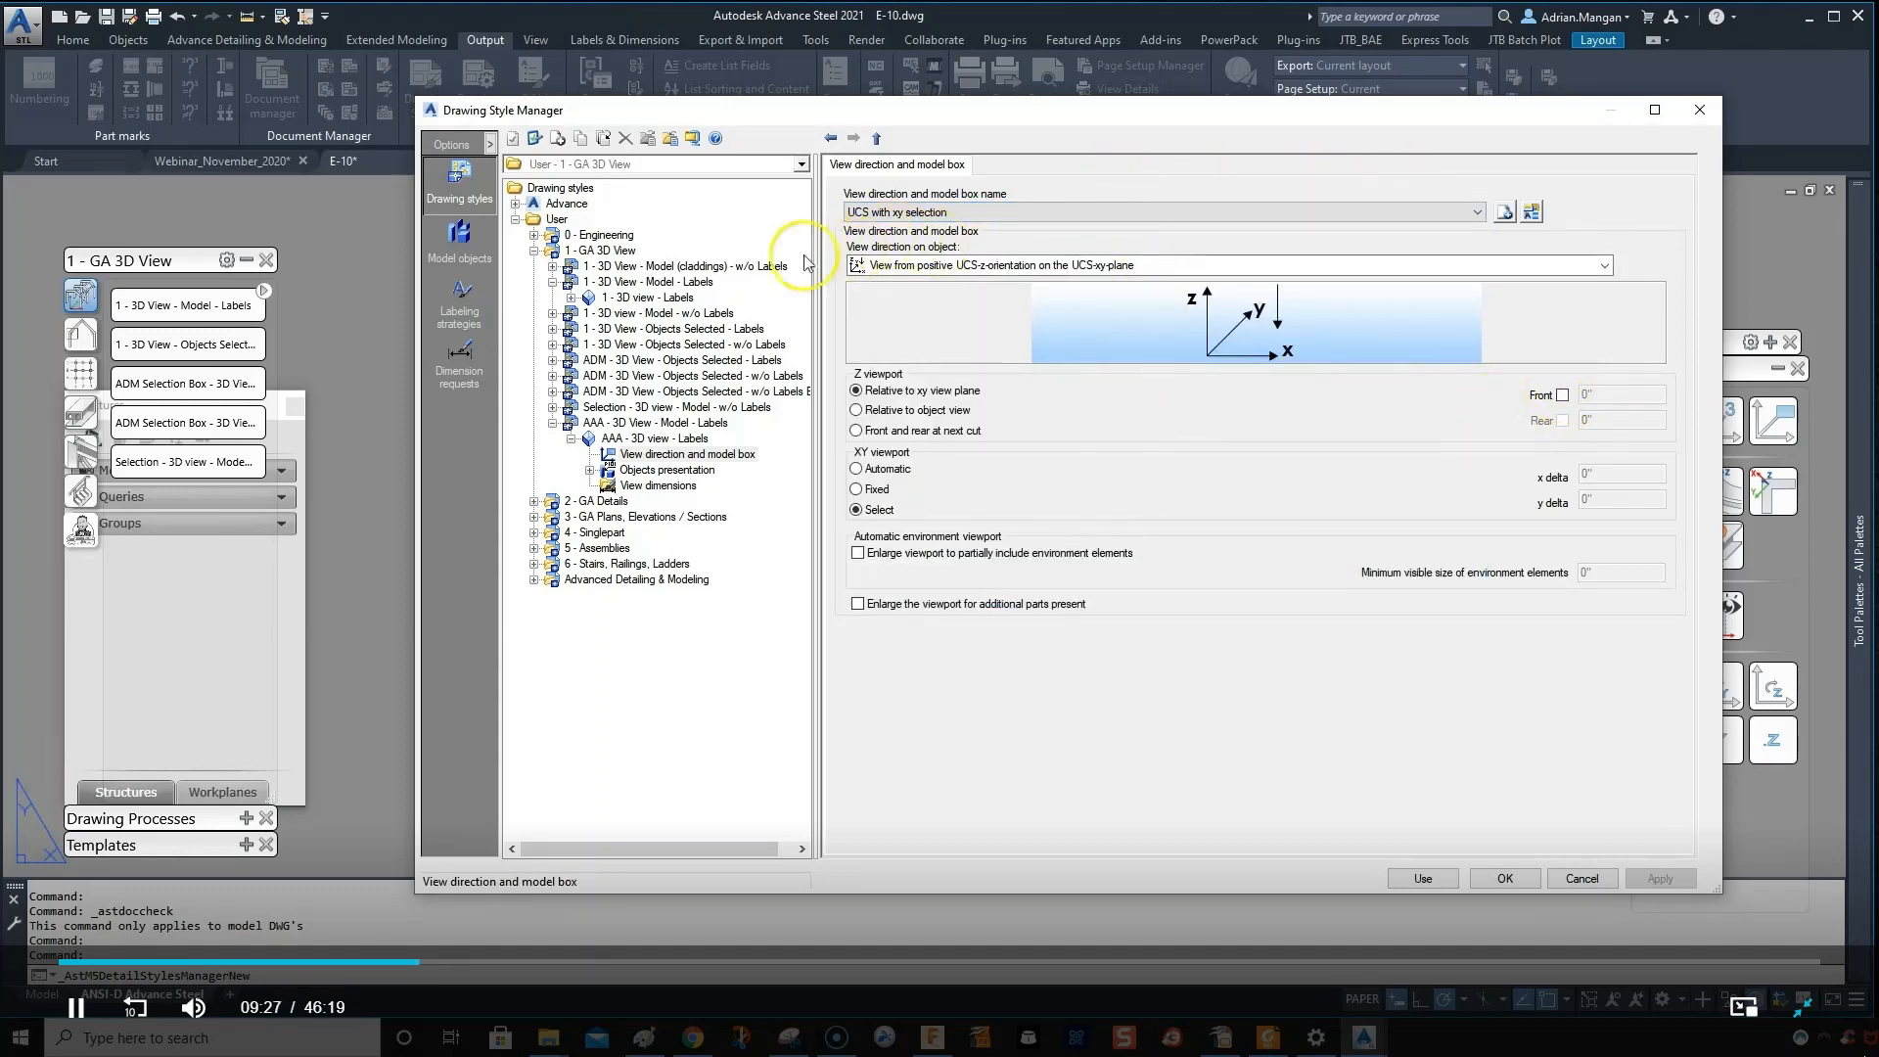
- Set the scale of the "AAA - 3D view - Labels" view to 1/8"=1'-0" and keep its scale in process Fixed
{"action": "left_click", "coordinate": [659, 439]}
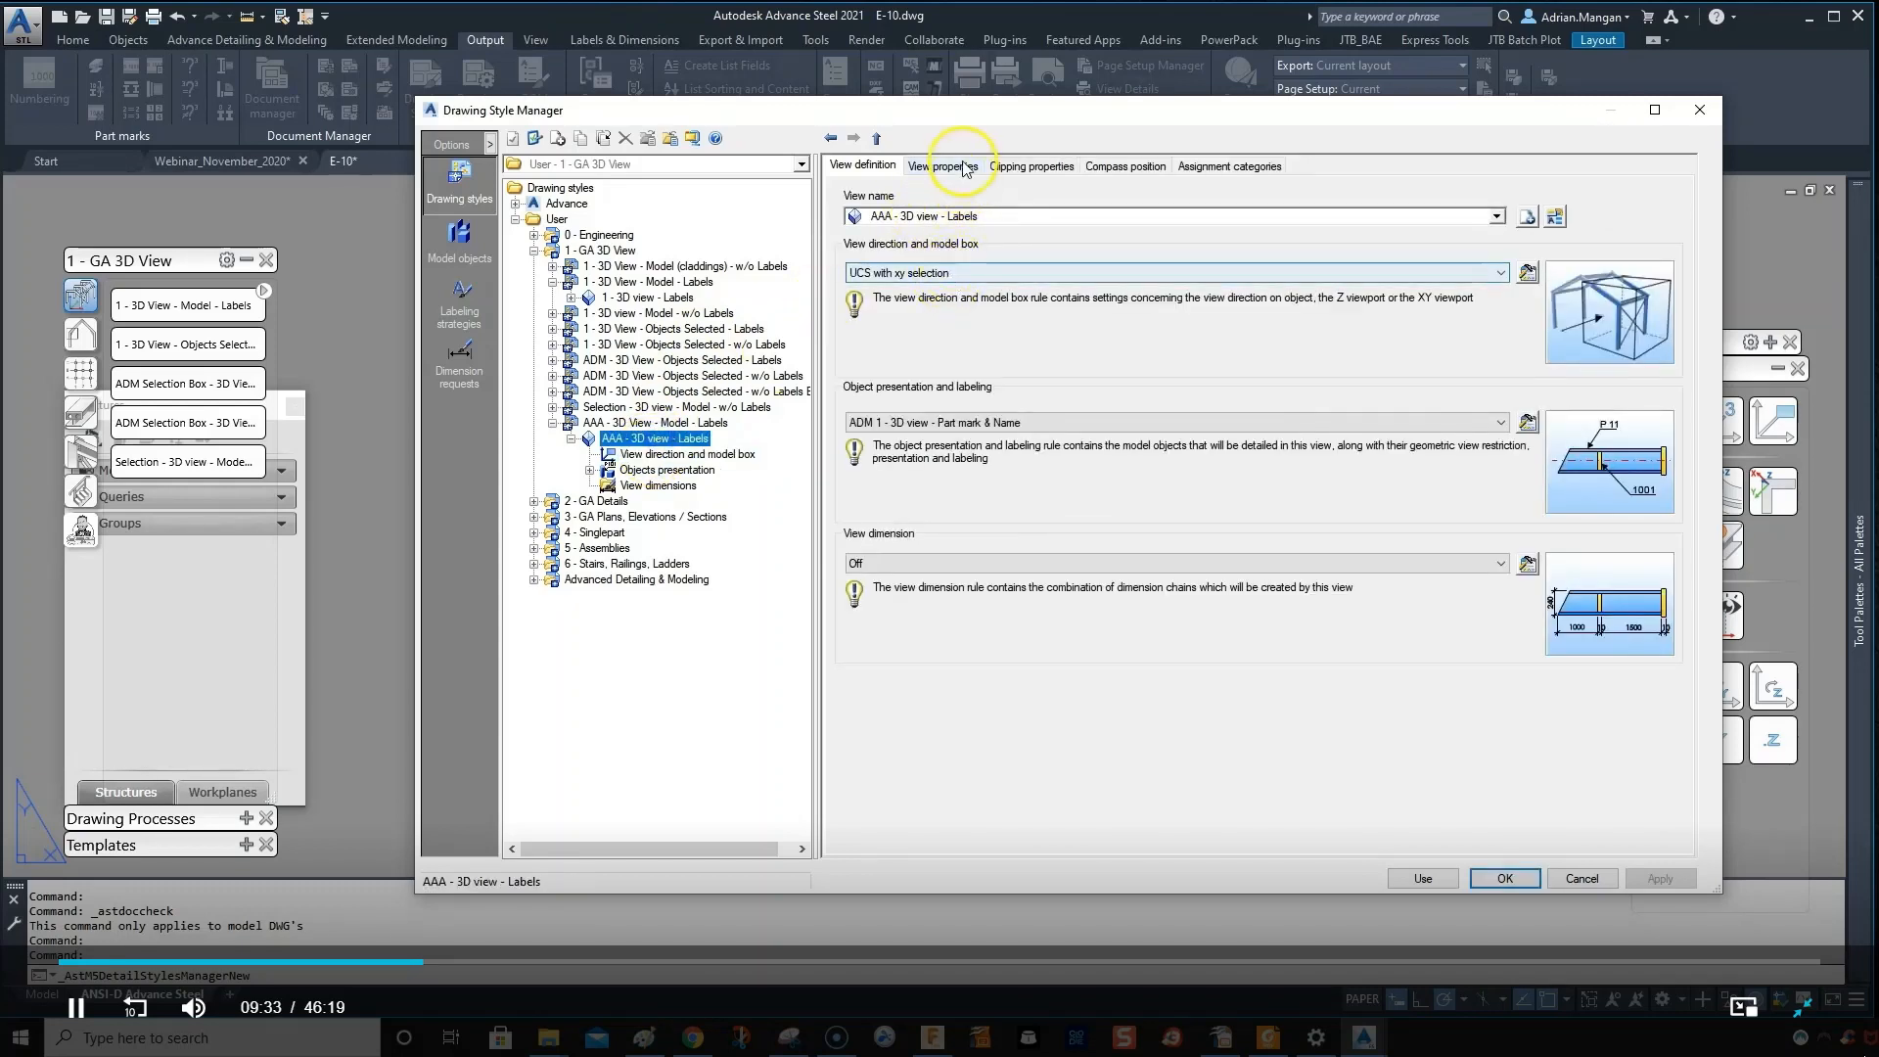
{"action": "left_click", "coordinate": [942, 166]}
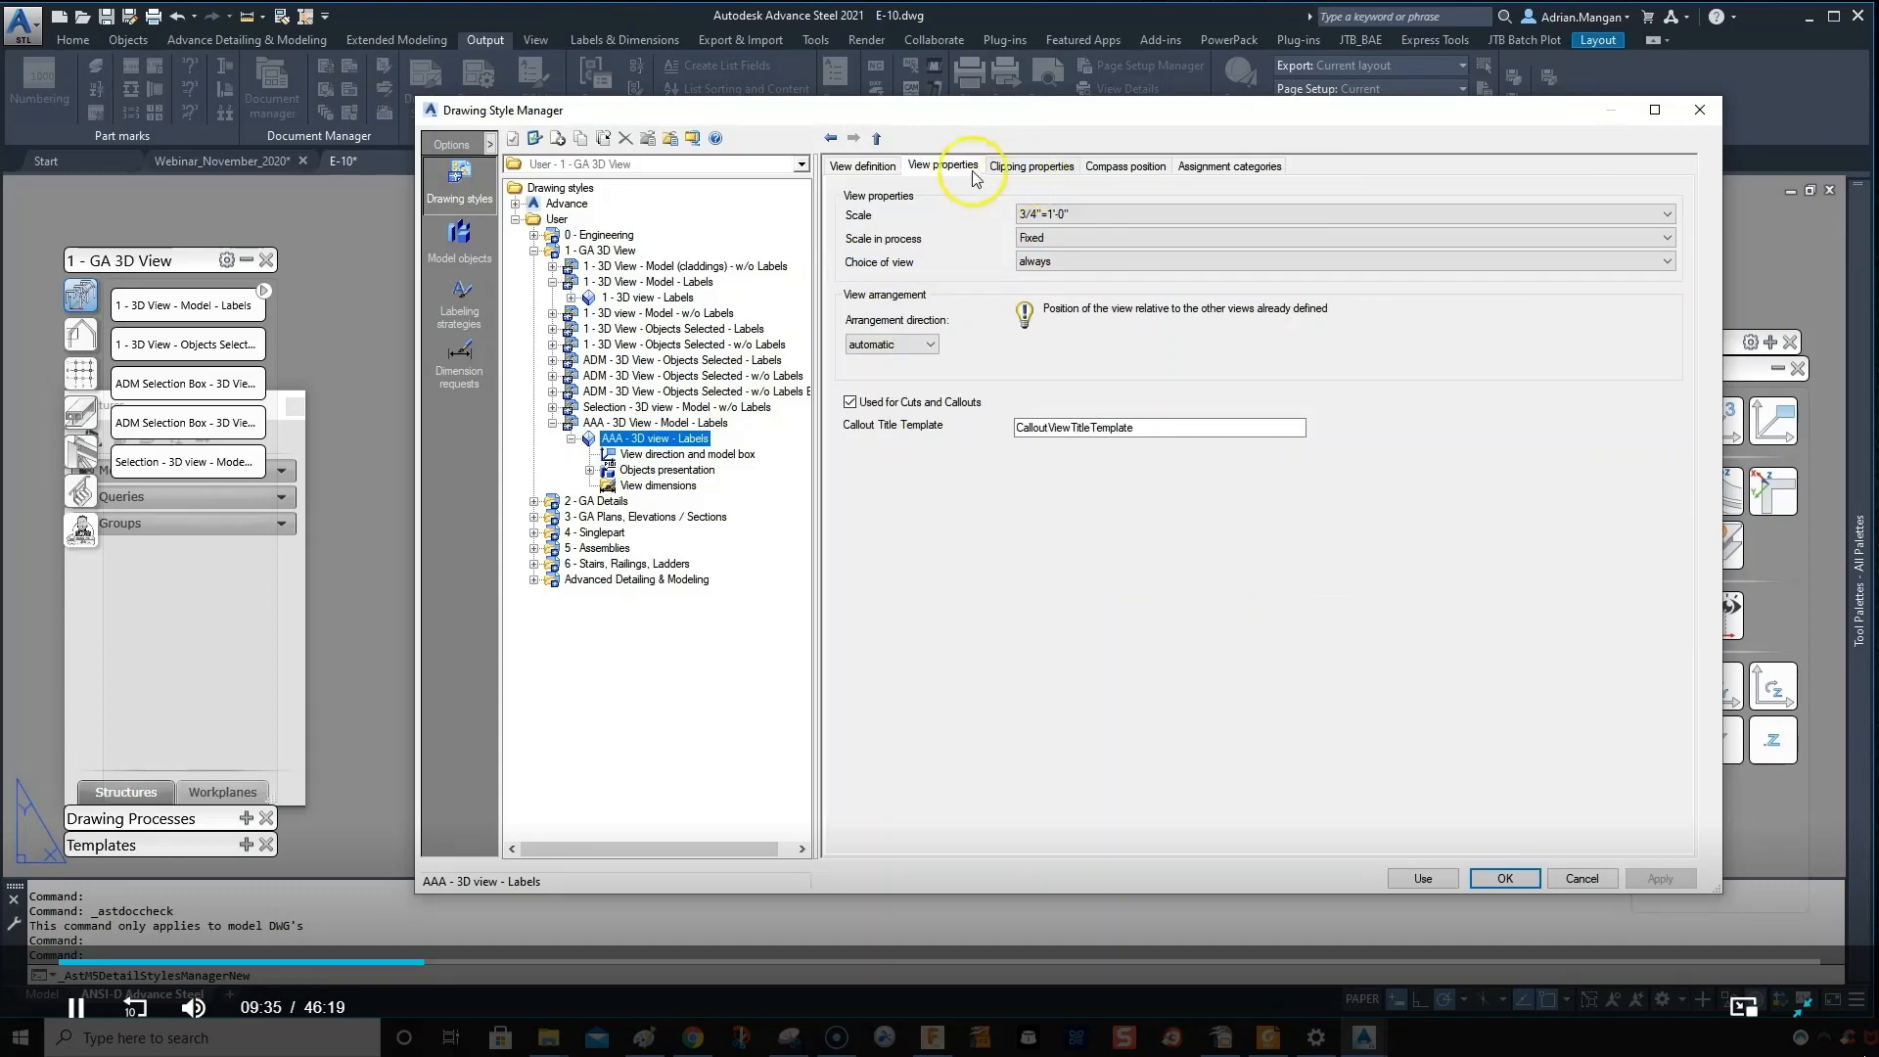
{"action": "left_click", "coordinate": [1153, 209]}
{"action": "scroll", "coordinate": [1097, 431], "scroll_direction": "down", "scroll_amount": 1}
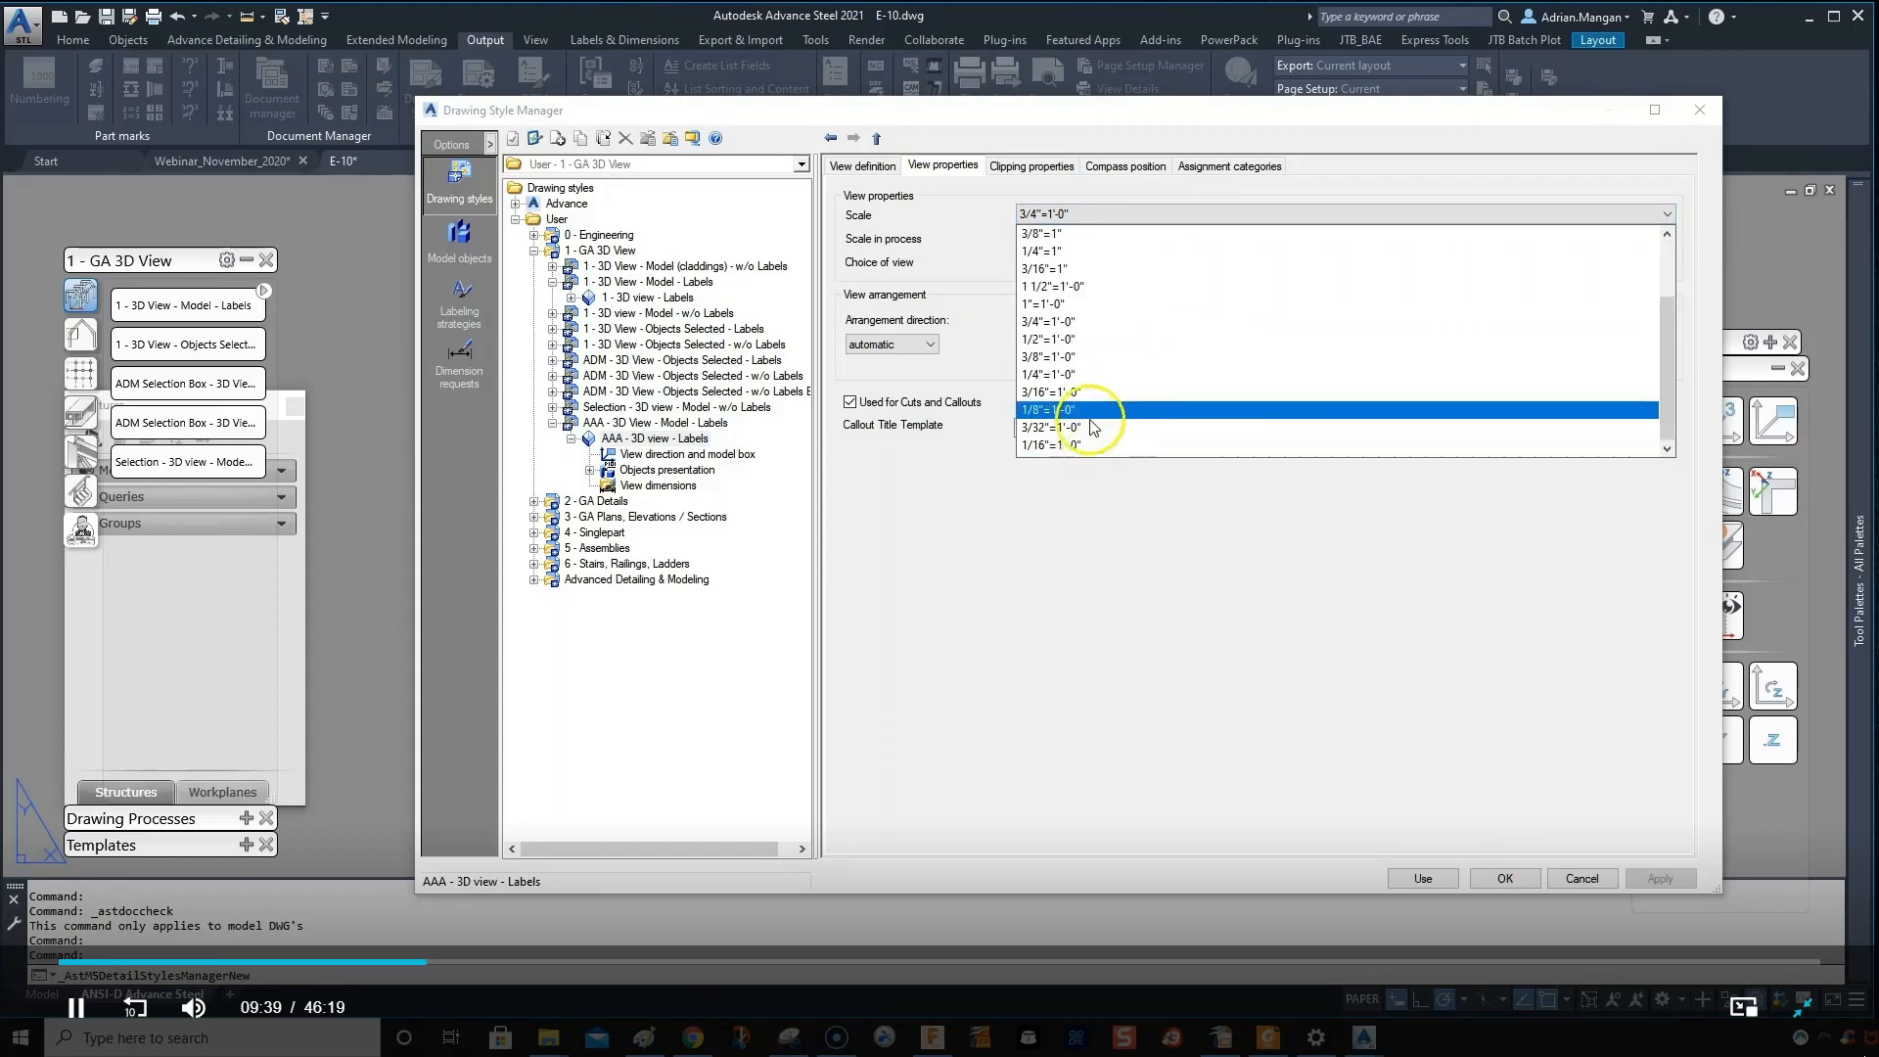
{"action": "left_click", "coordinate": [1088, 413]}
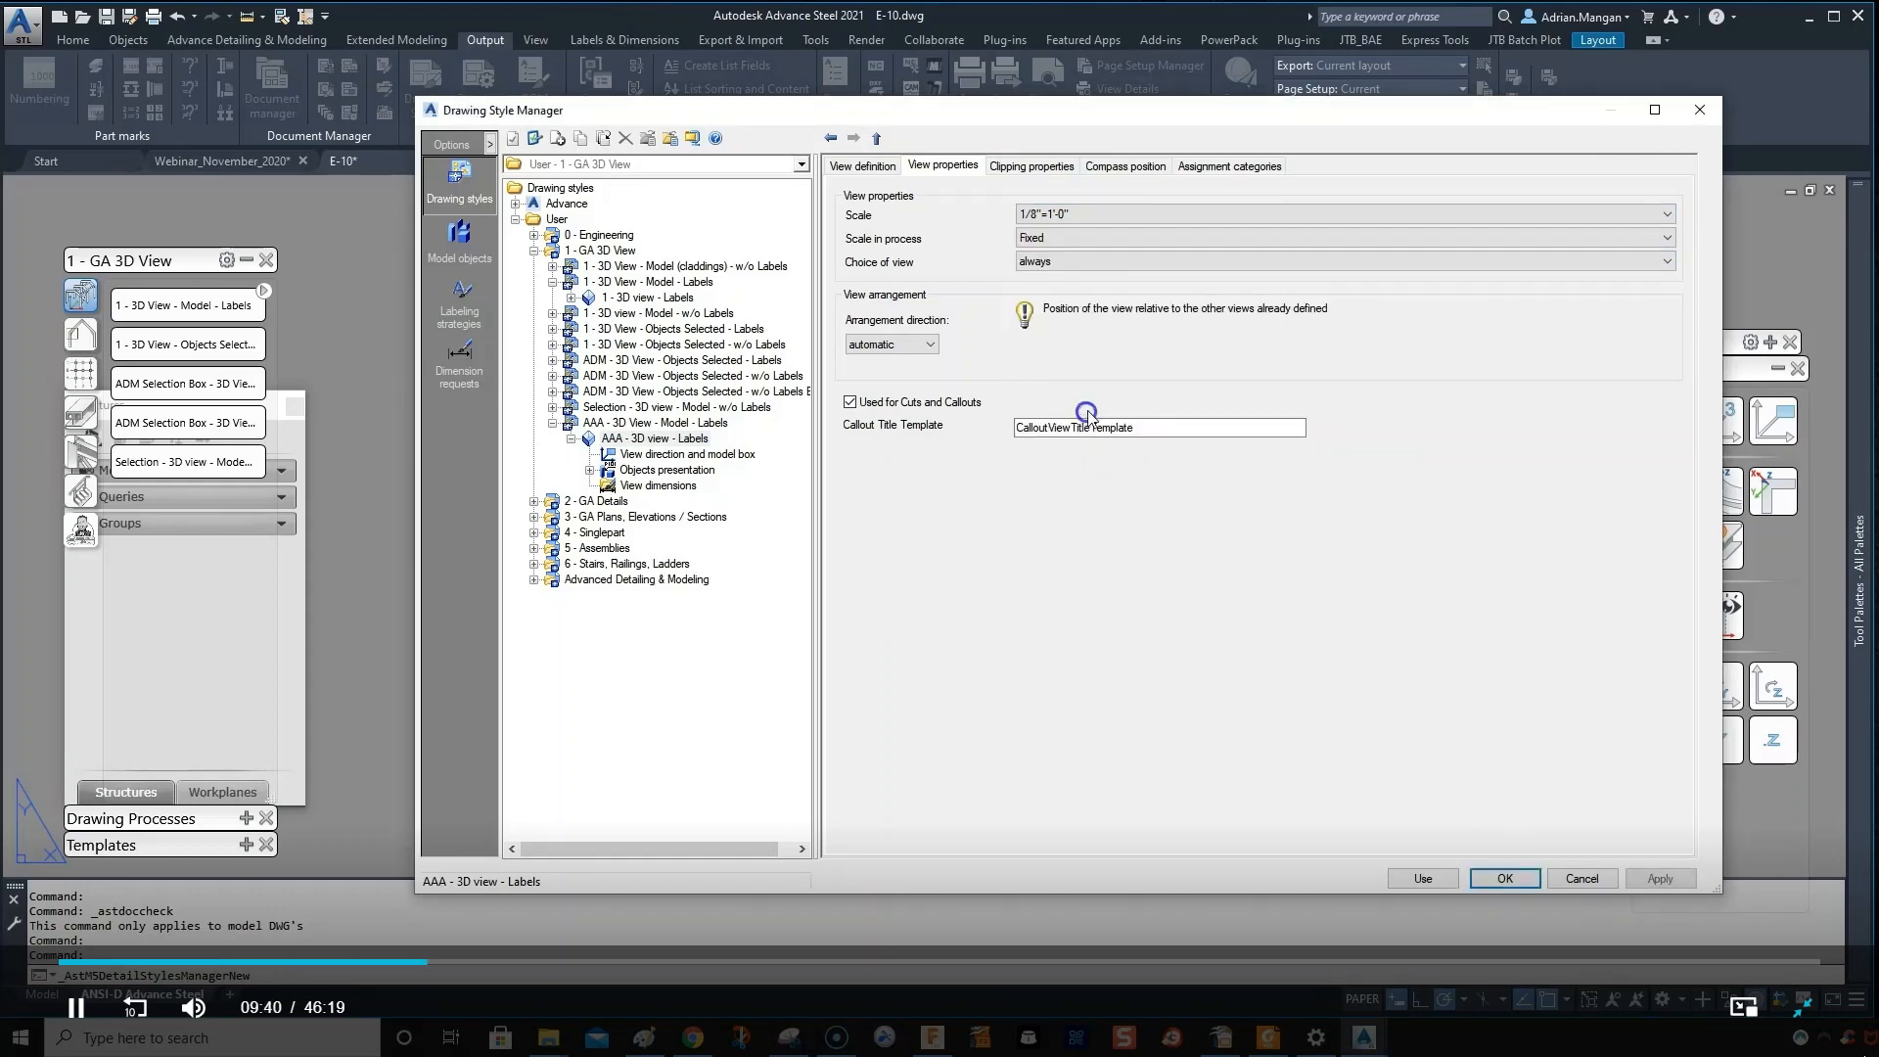
{"action": "left_click", "coordinate": [1048, 239]}
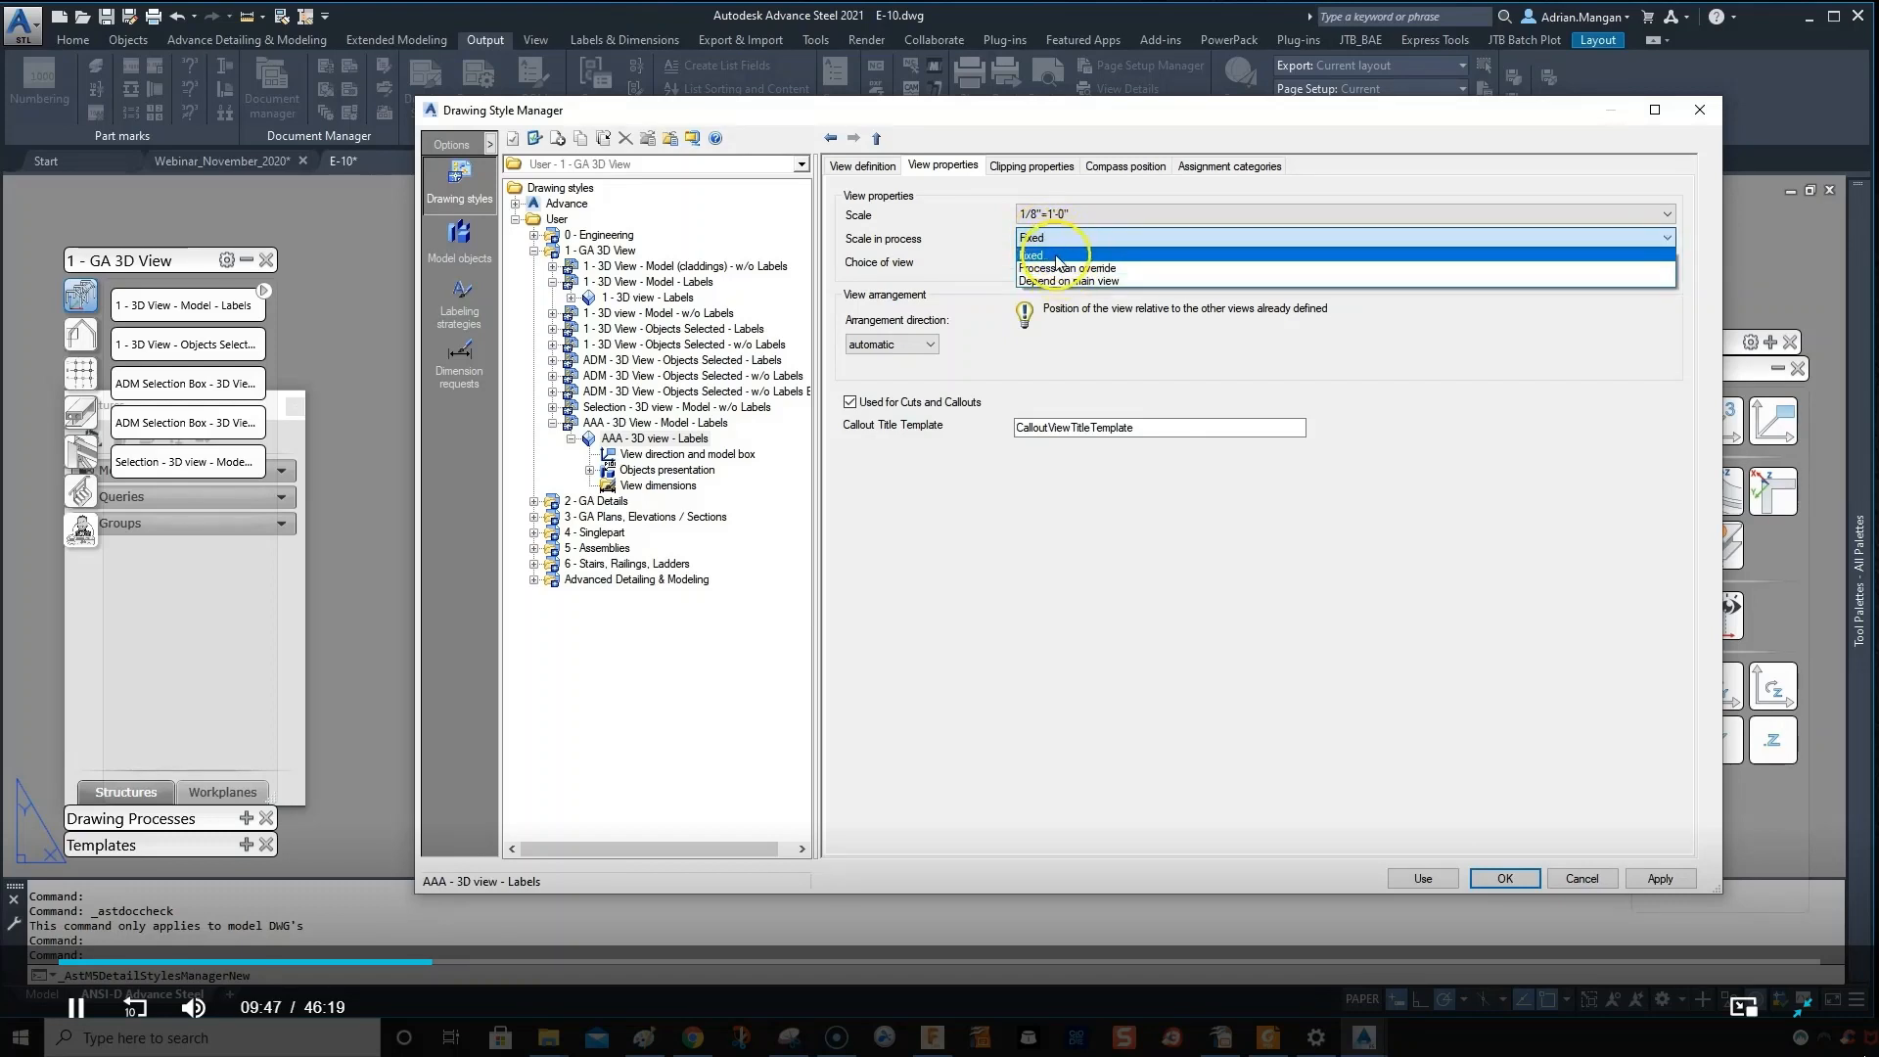
{"action": "left_click", "coordinate": [1055, 255]}
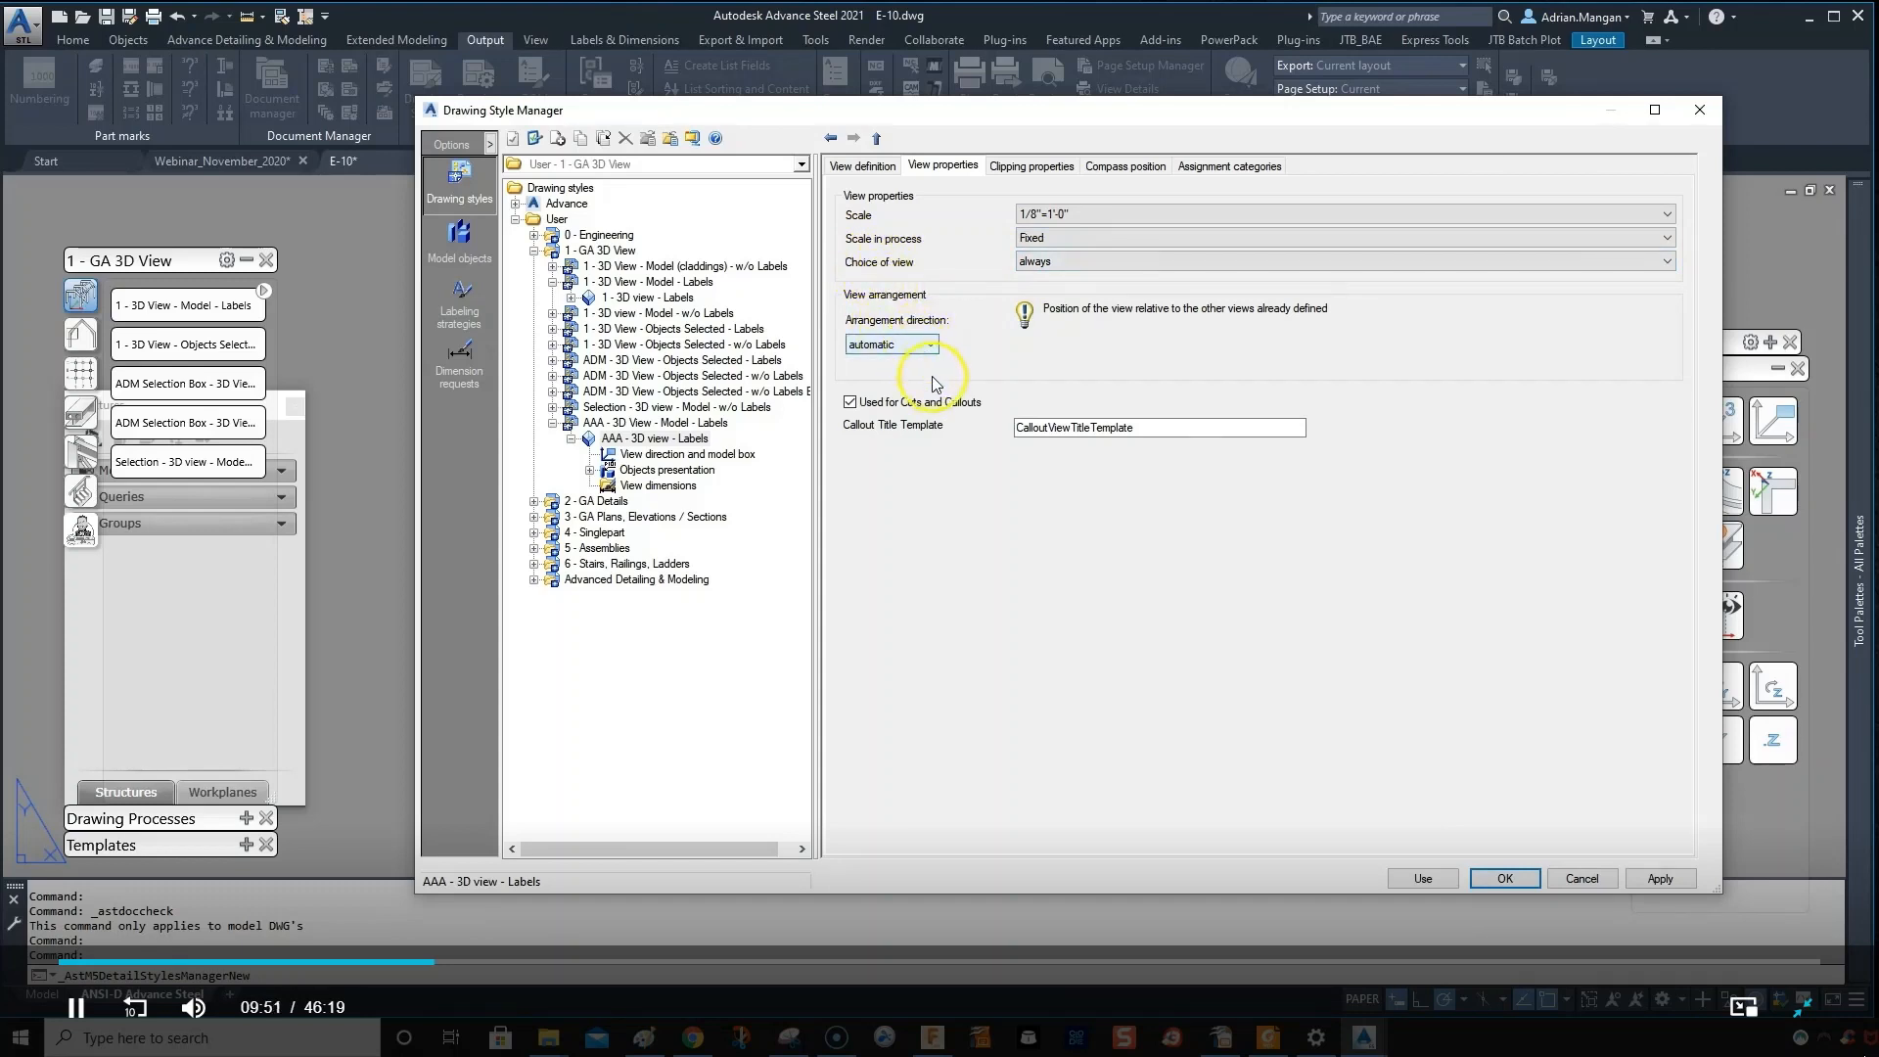
- Review the AAA view's clipping, compass position and category assignment, return to its view definition and apply the changes
{"action": "left_click", "coordinate": [1036, 182]}
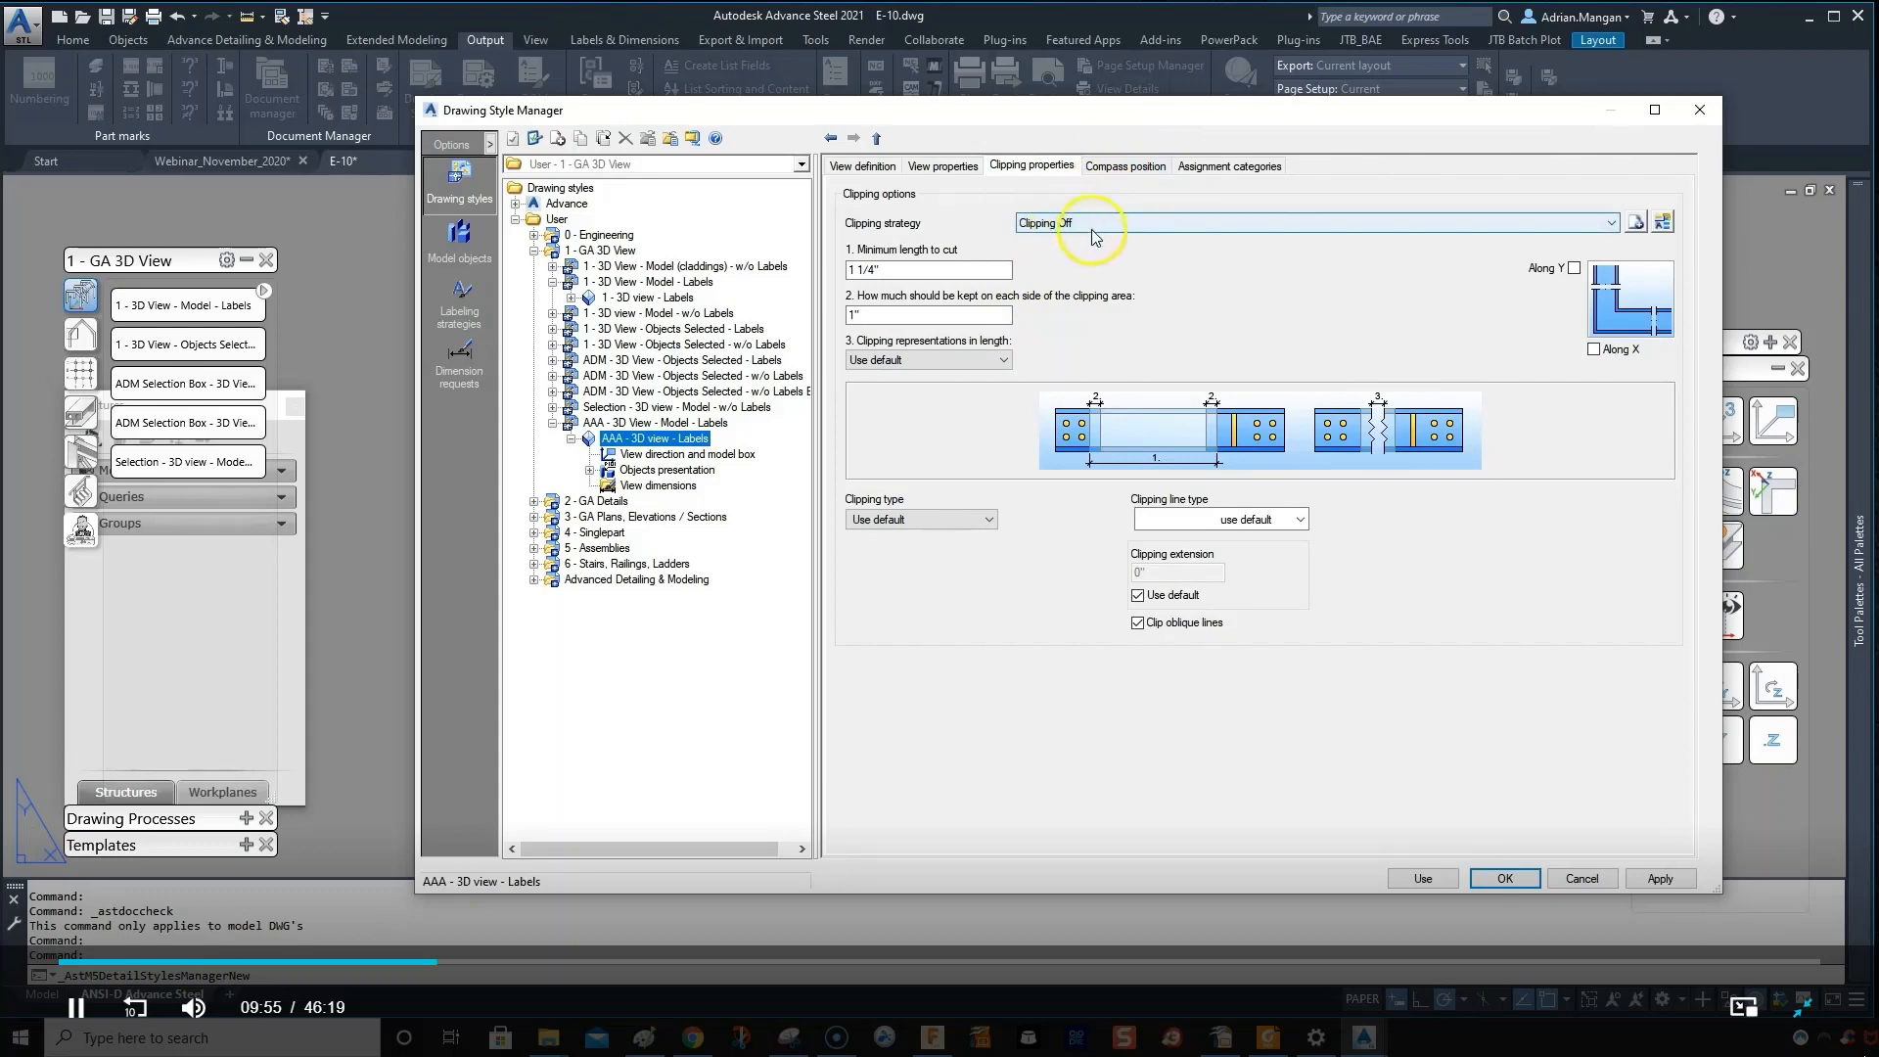
{"action": "left_click", "coordinate": [1111, 168]}
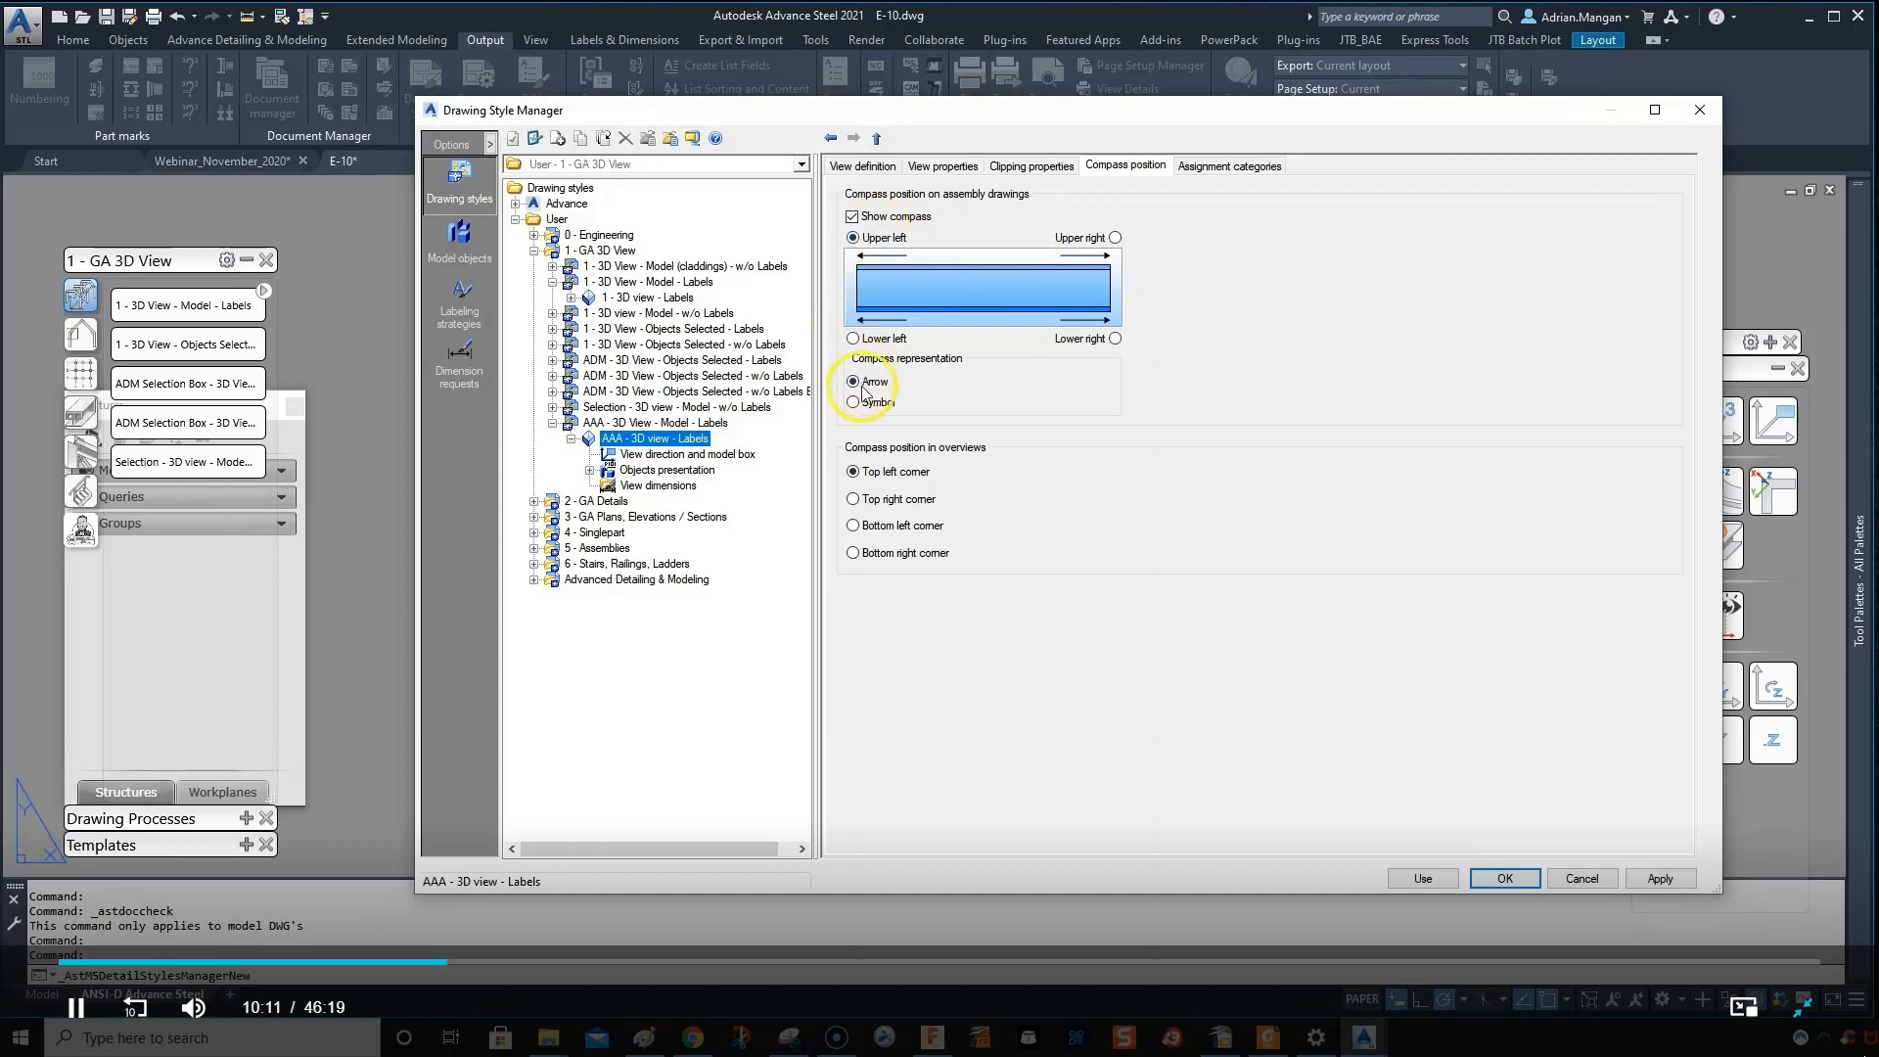
{"action": "left_click", "coordinate": [1218, 168]}
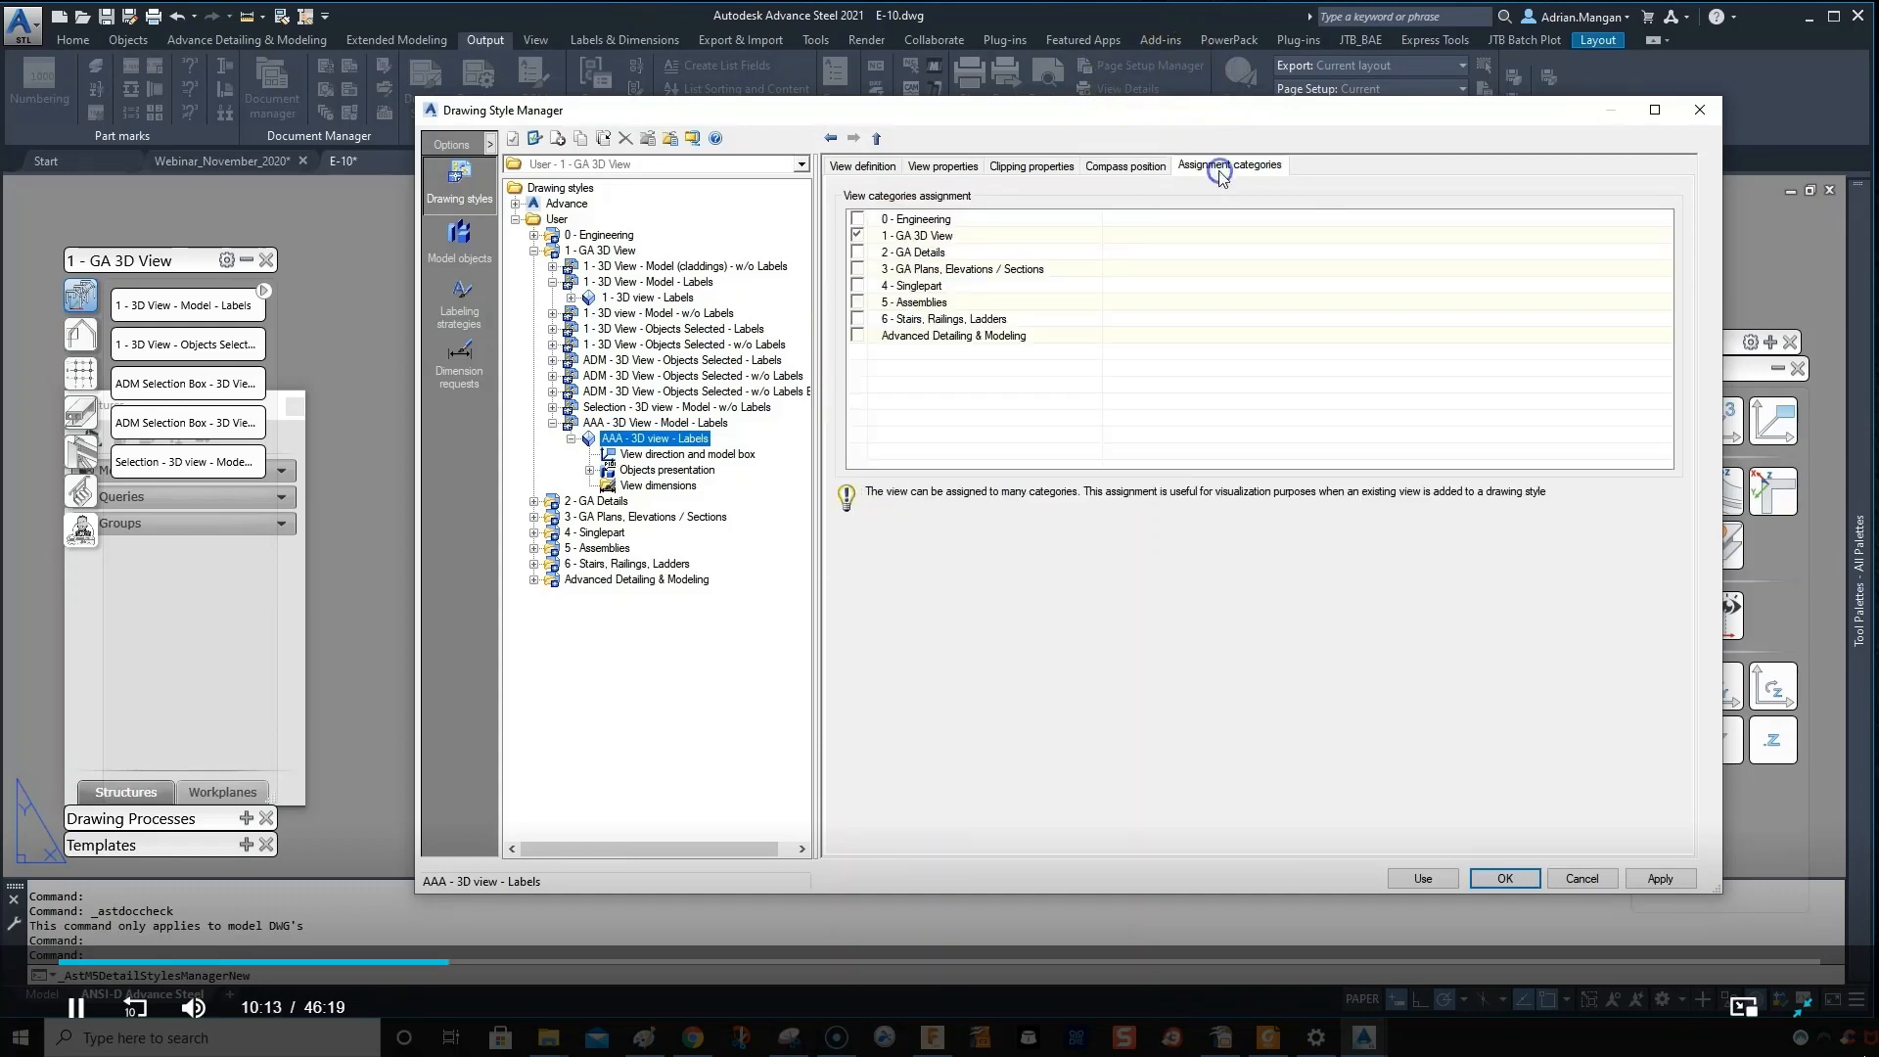
{"action": "left_click", "coordinate": [855, 166]}
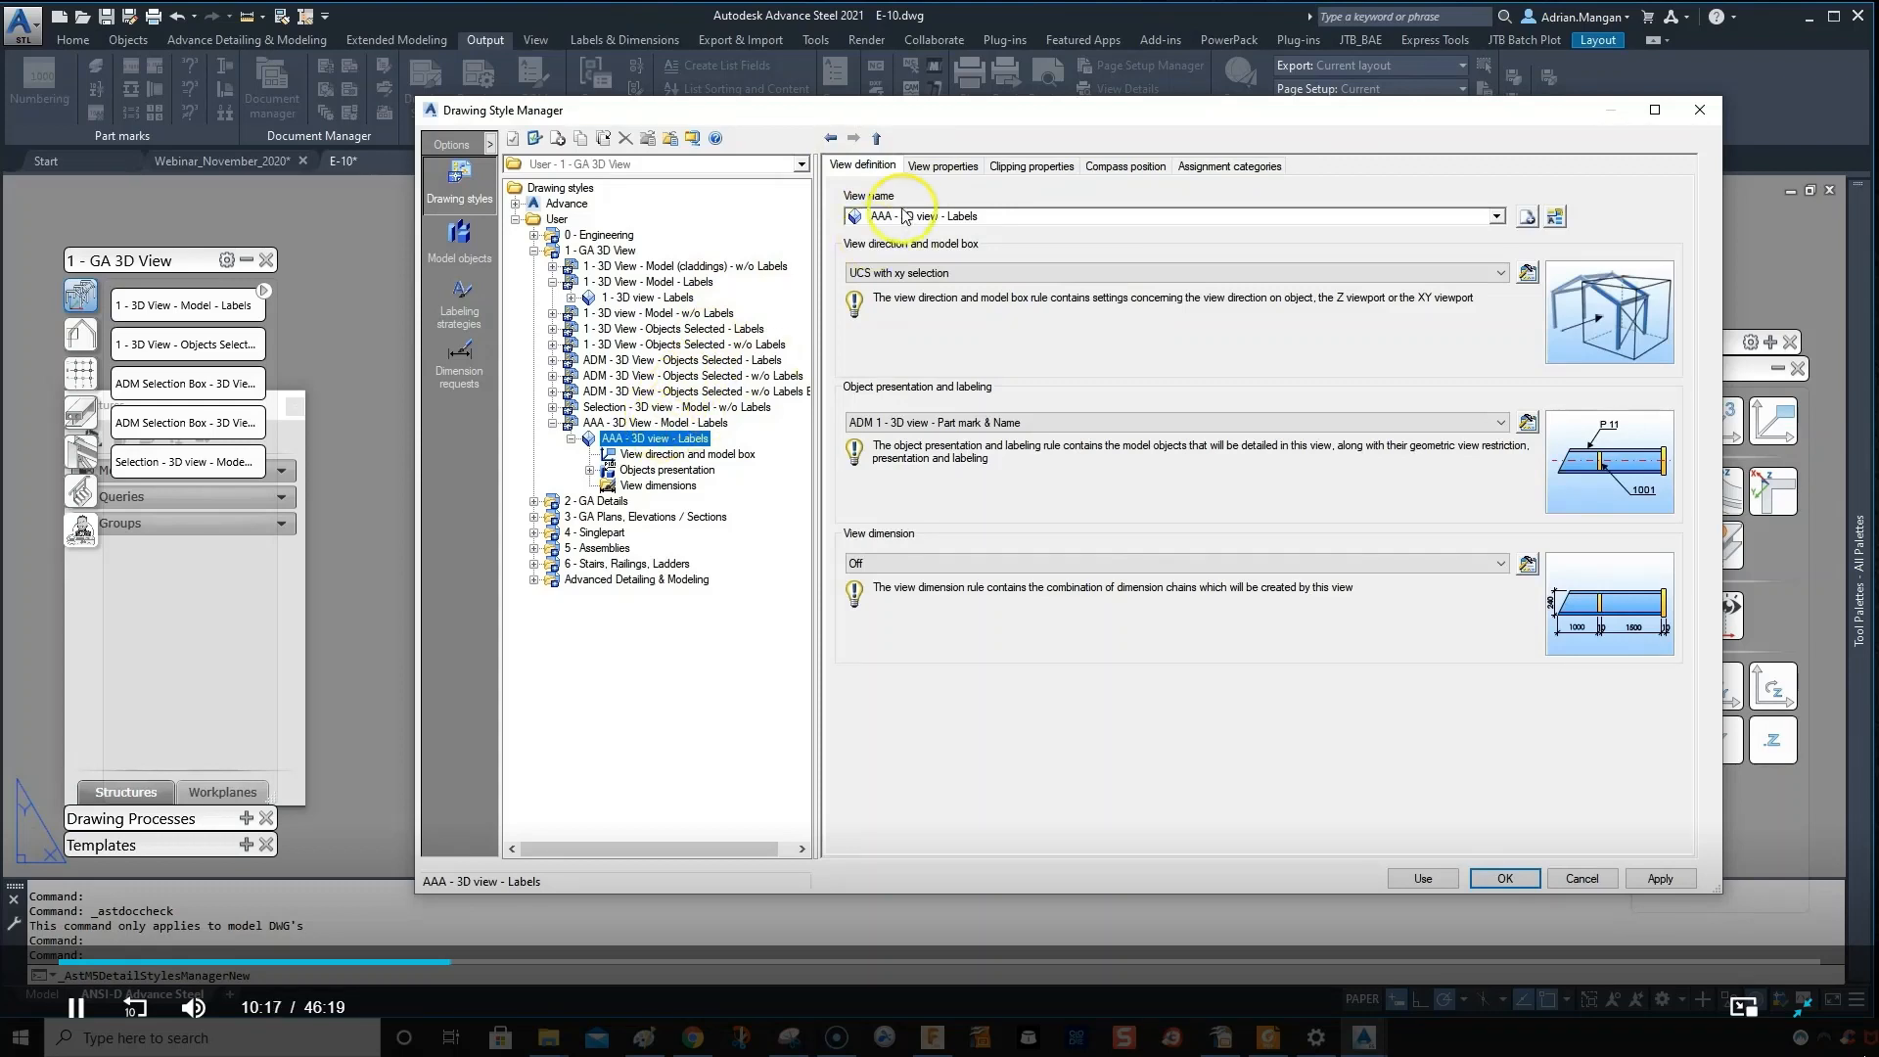
{"action": "left_click", "coordinate": [1660, 879]}
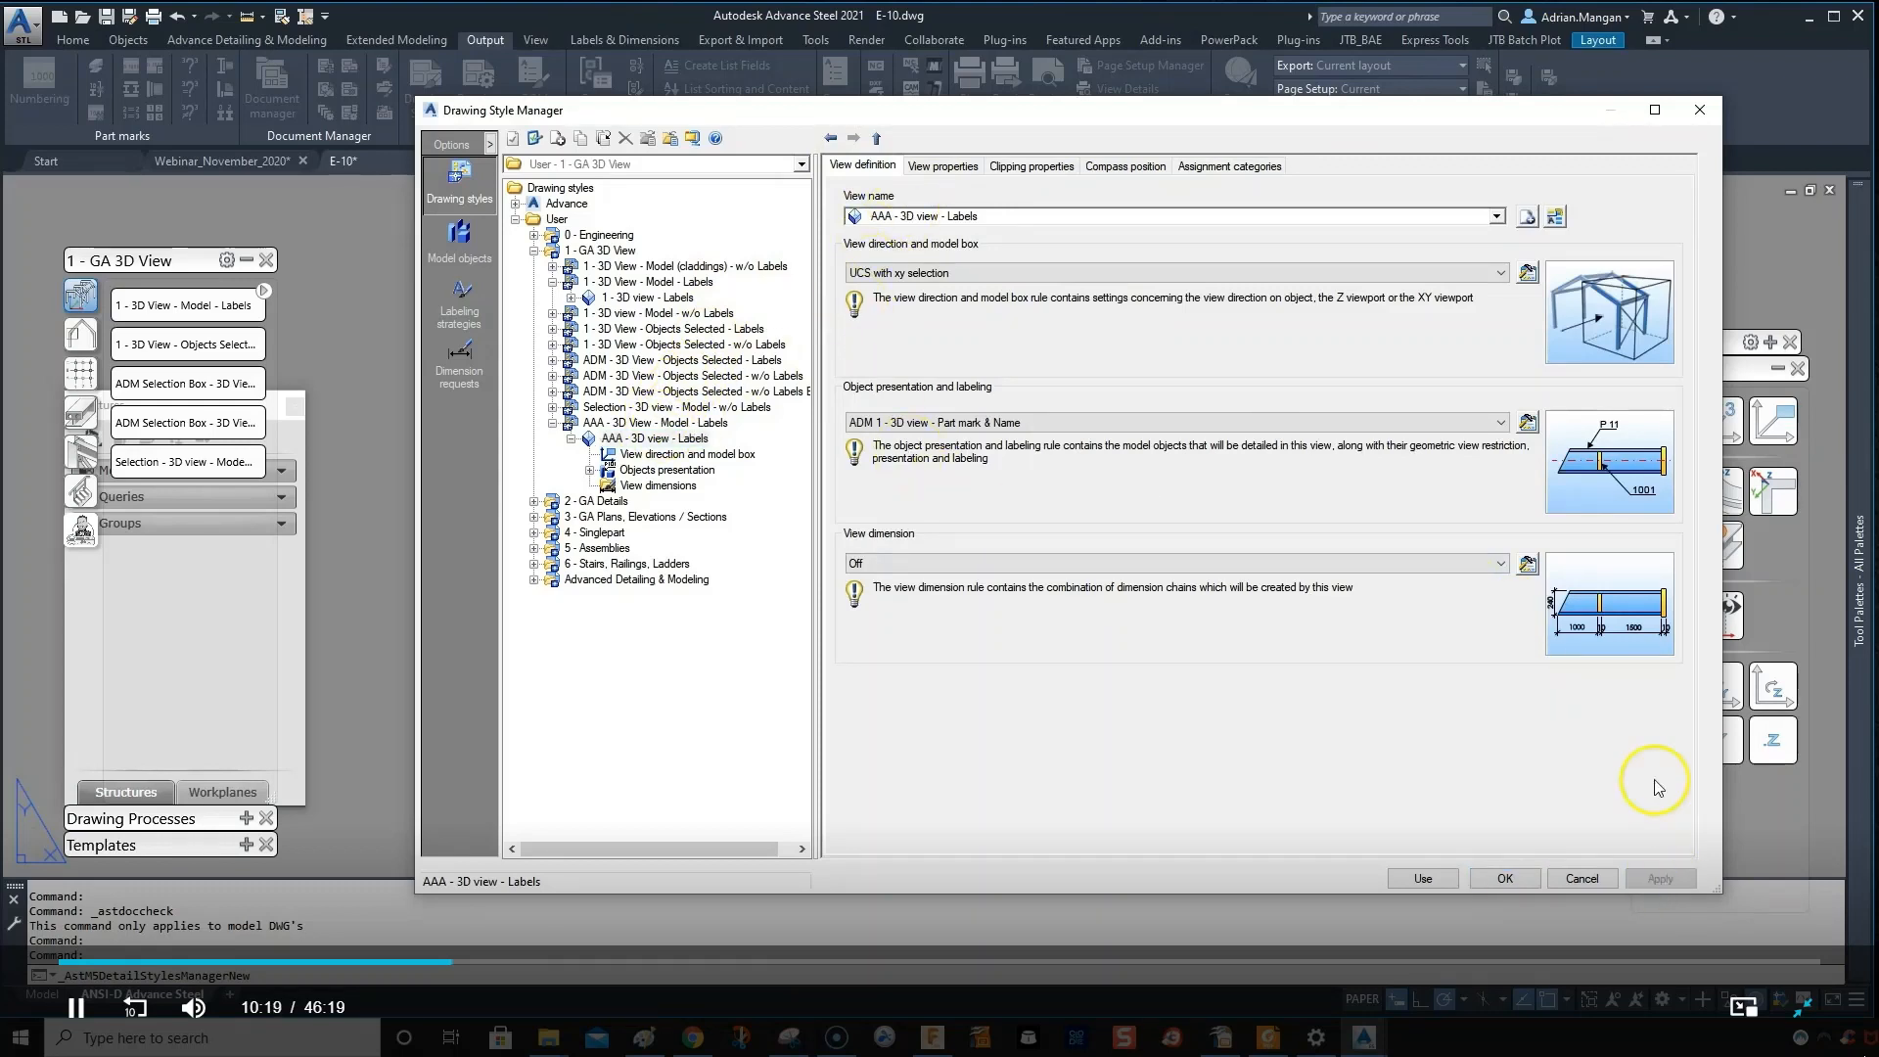
- Replace the detail title of the "AAA - 3D View - Model - Labels" drawing style with "ISOMETRIC" and underline it
{"action": "left_click", "coordinate": [682, 423]}
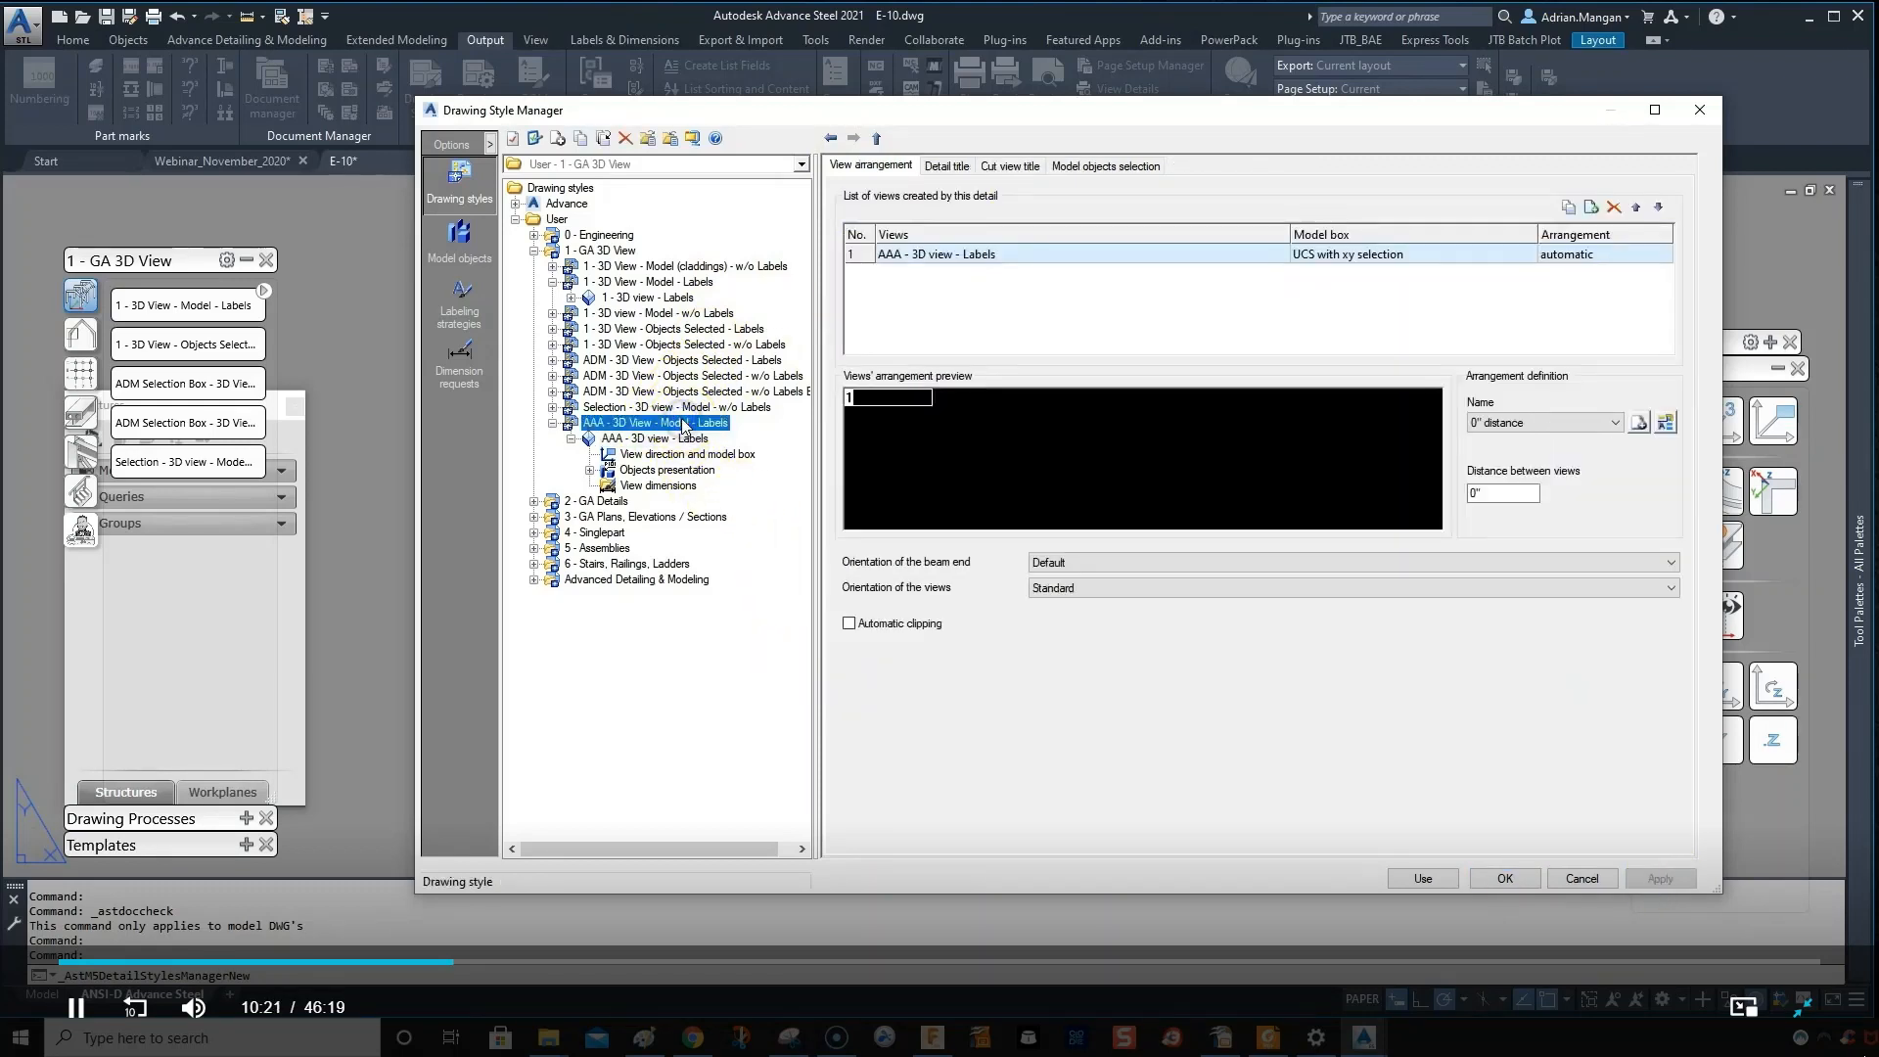
{"action": "left_click", "coordinate": [934, 167]}
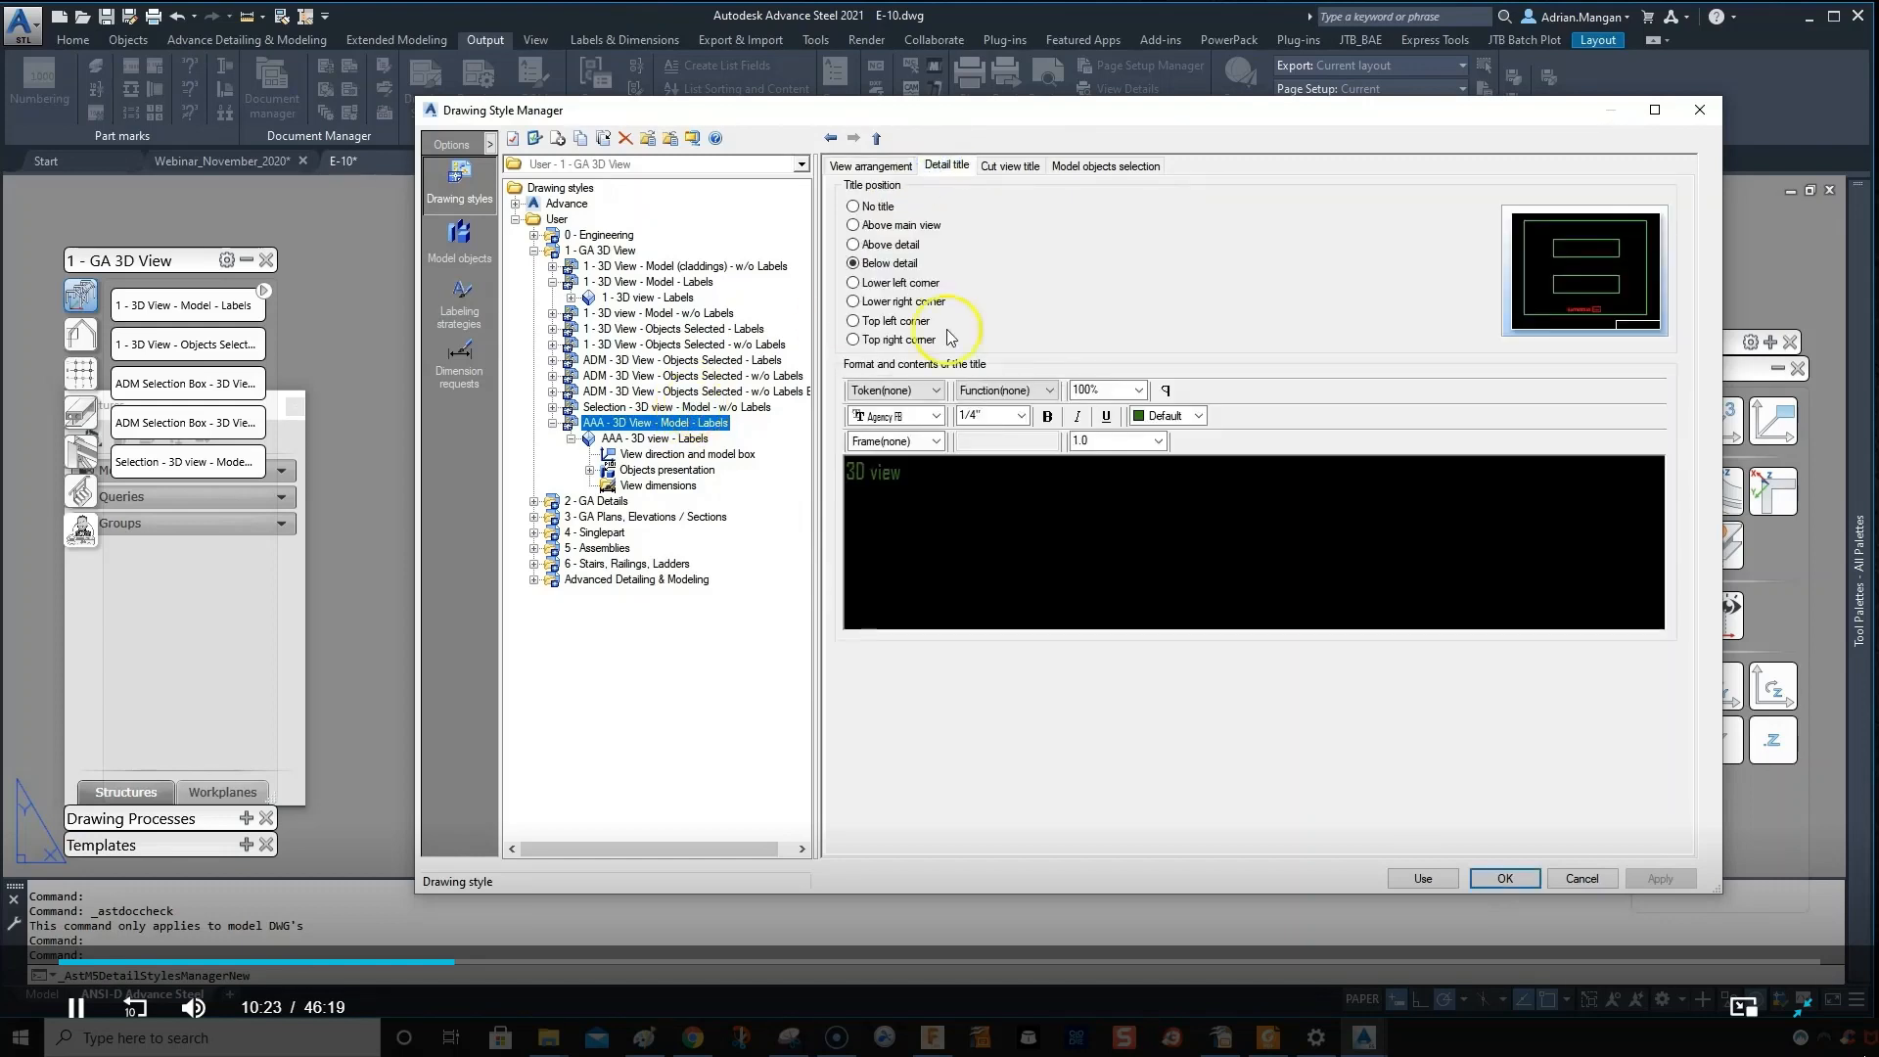
{"action": "left_click_drag", "start_coordinate": [937, 472], "coordinate": [771, 478]}
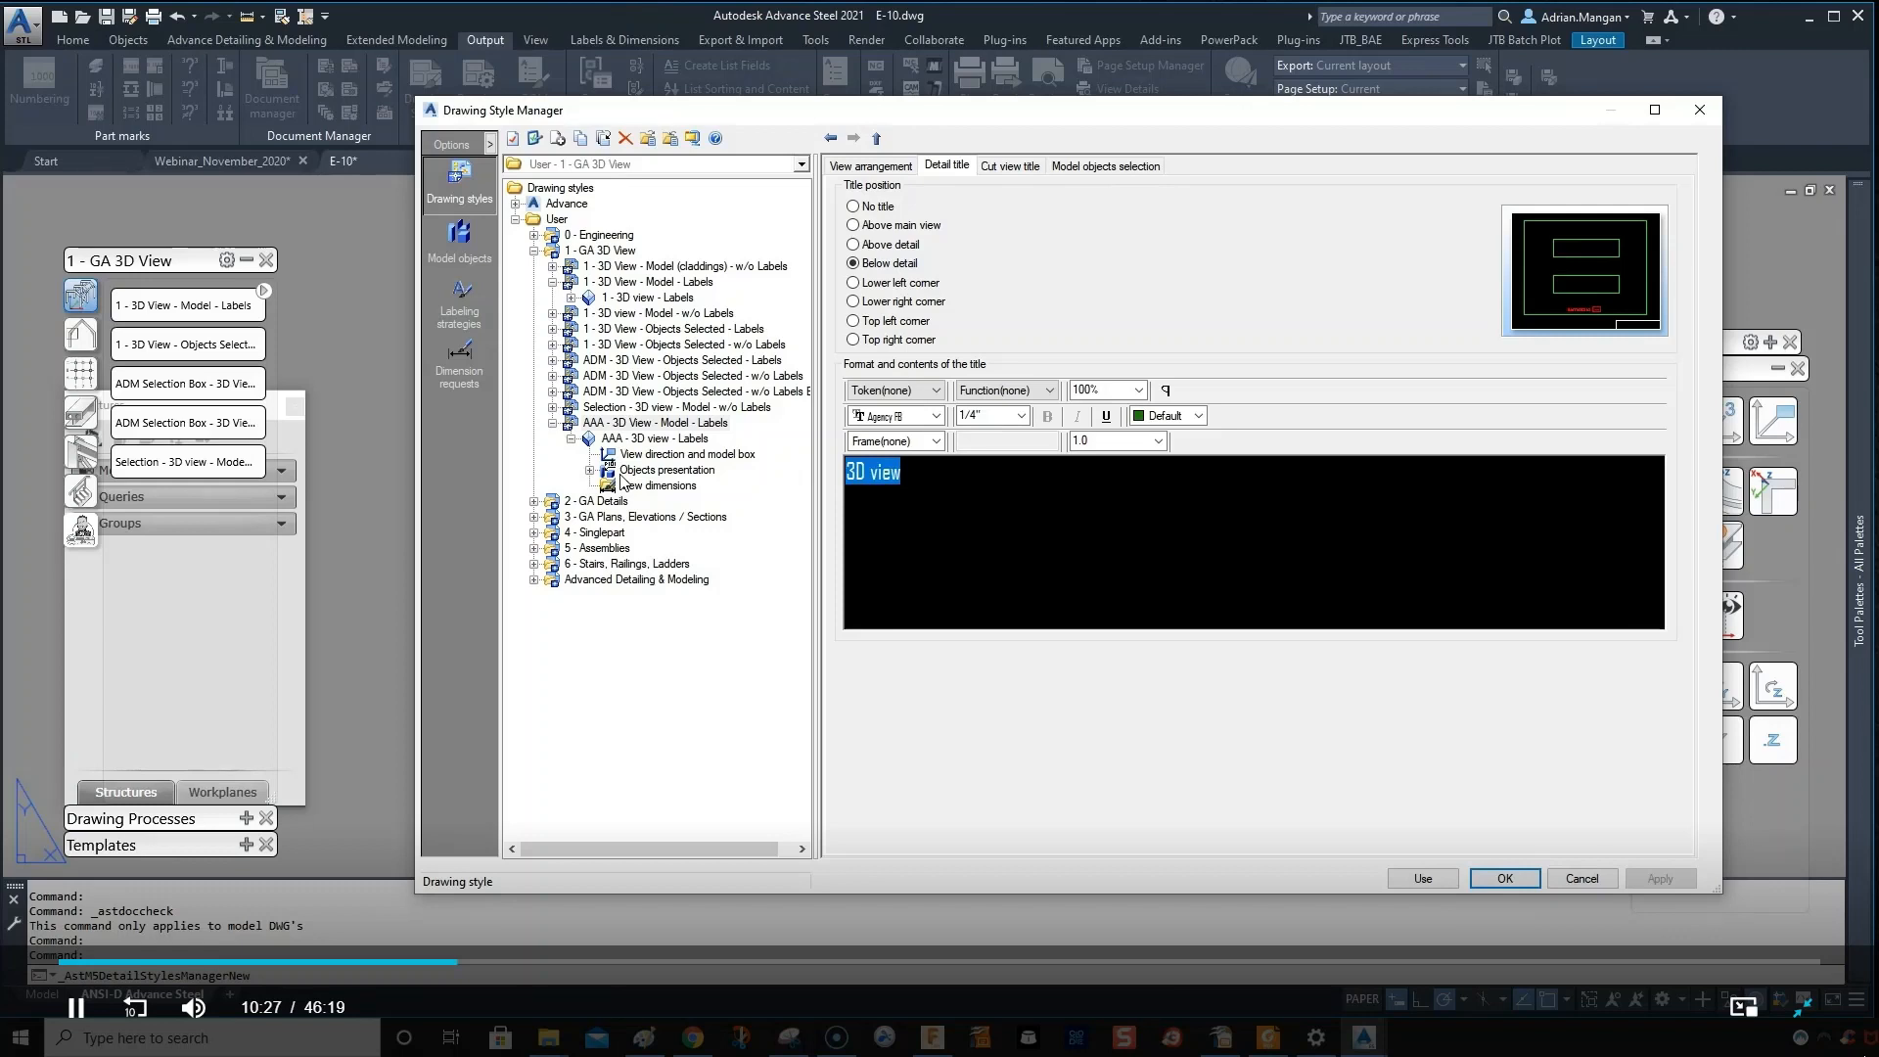
{"action": "type", "text": "ISOMETRIC"}
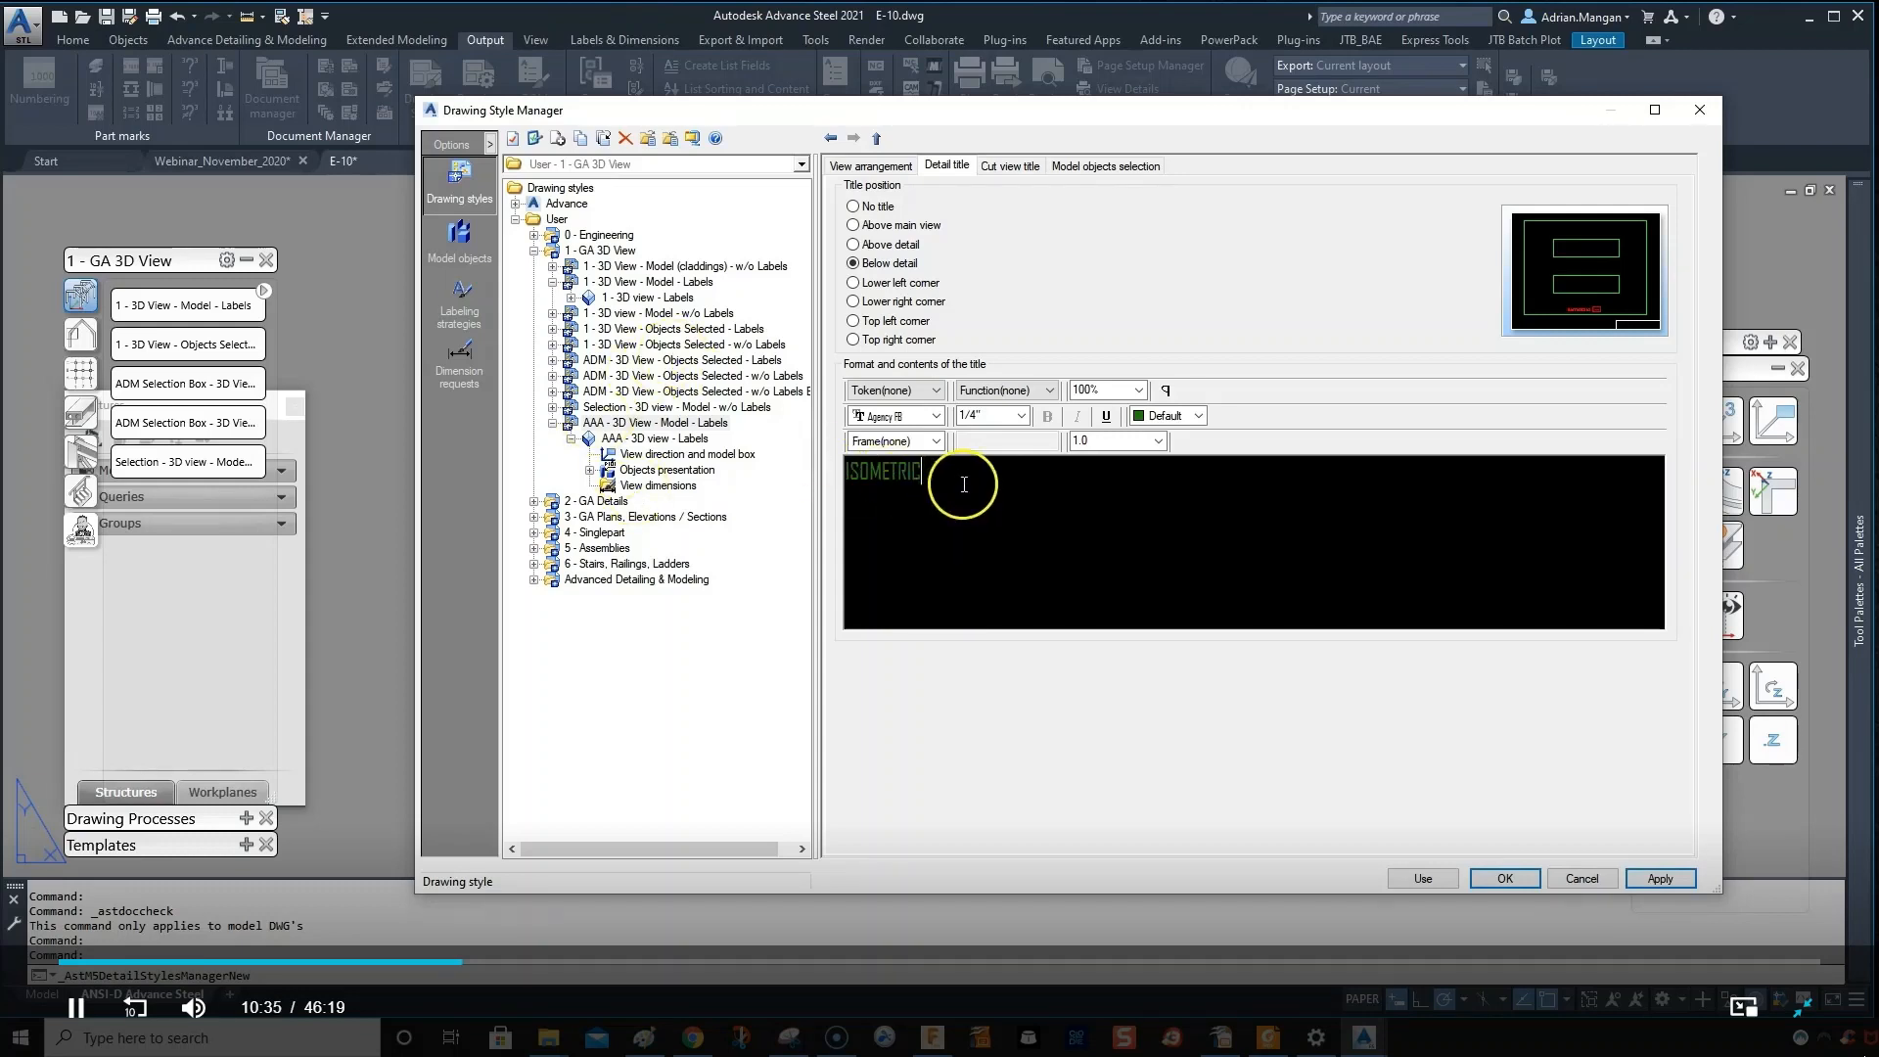
{"action": "left_click_drag", "start_coordinate": [964, 485], "coordinate": [800, 470]}
{"action": "left_click", "coordinate": [1107, 416]}
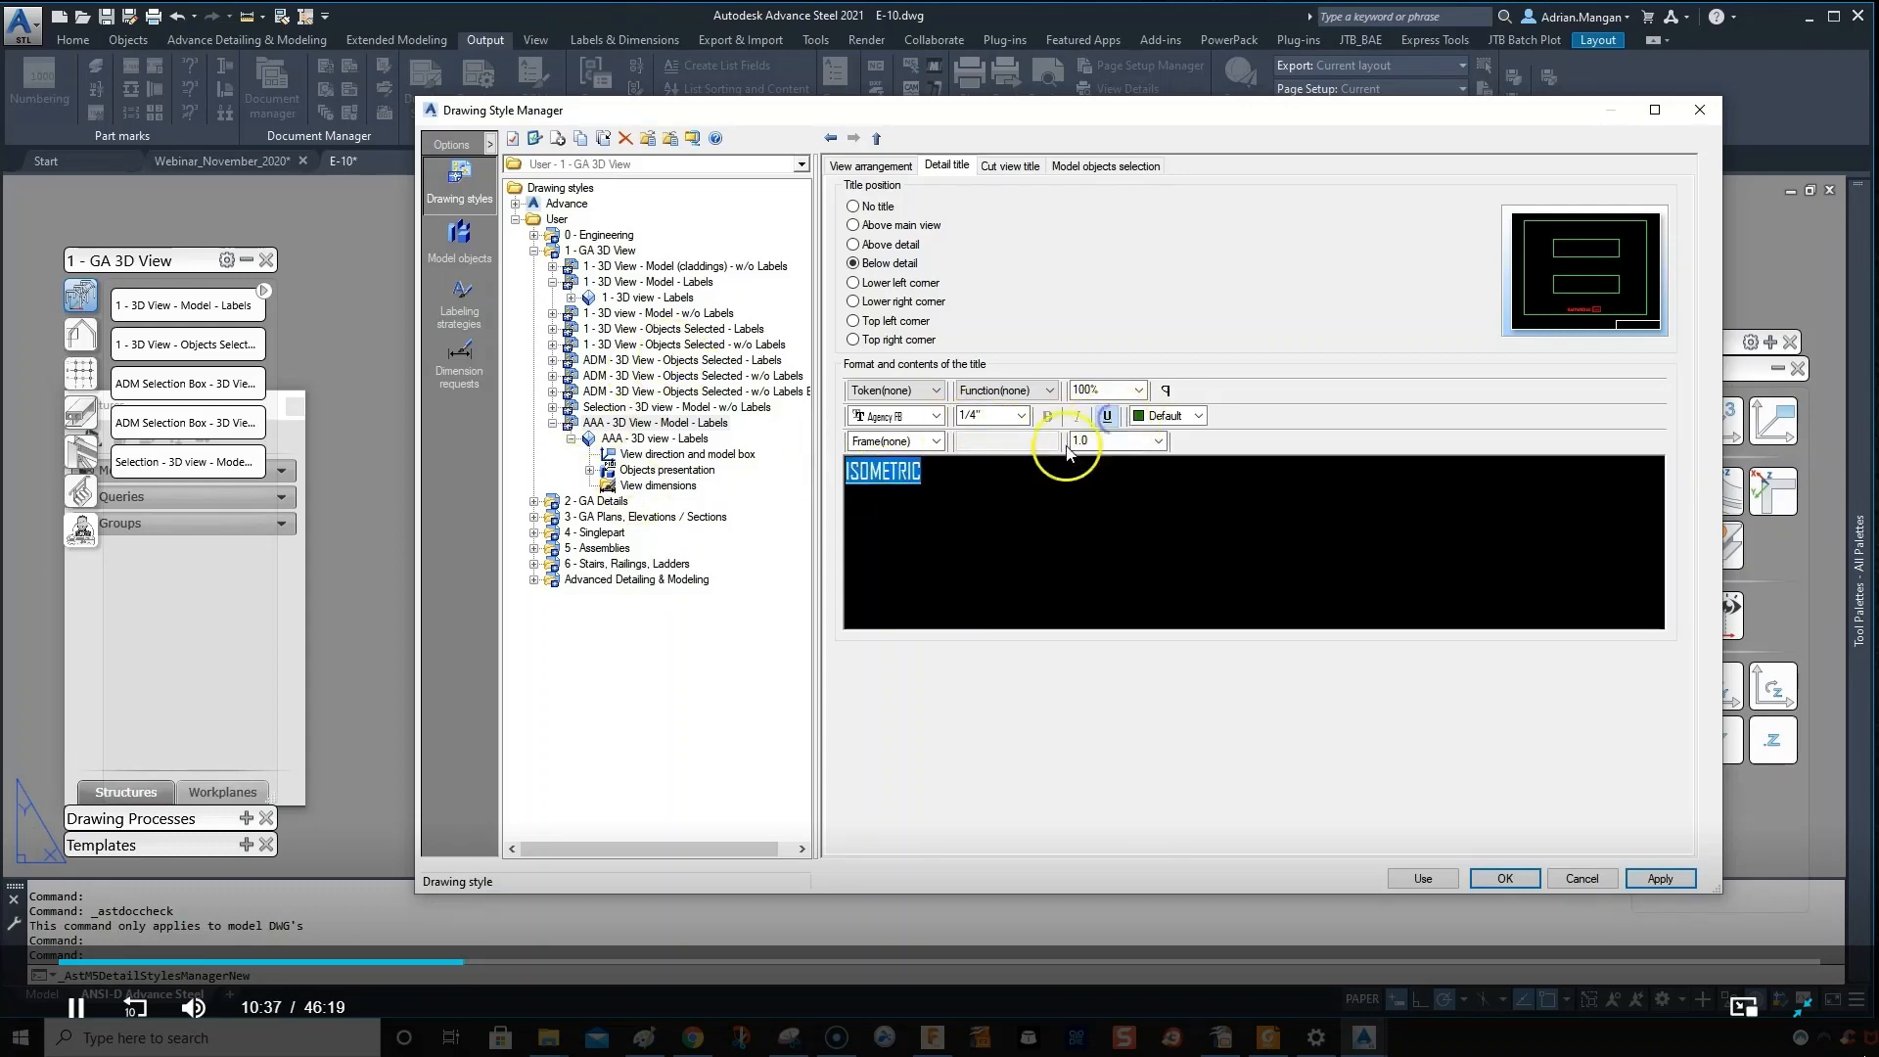
{"action": "left_click", "coordinate": [979, 509]}
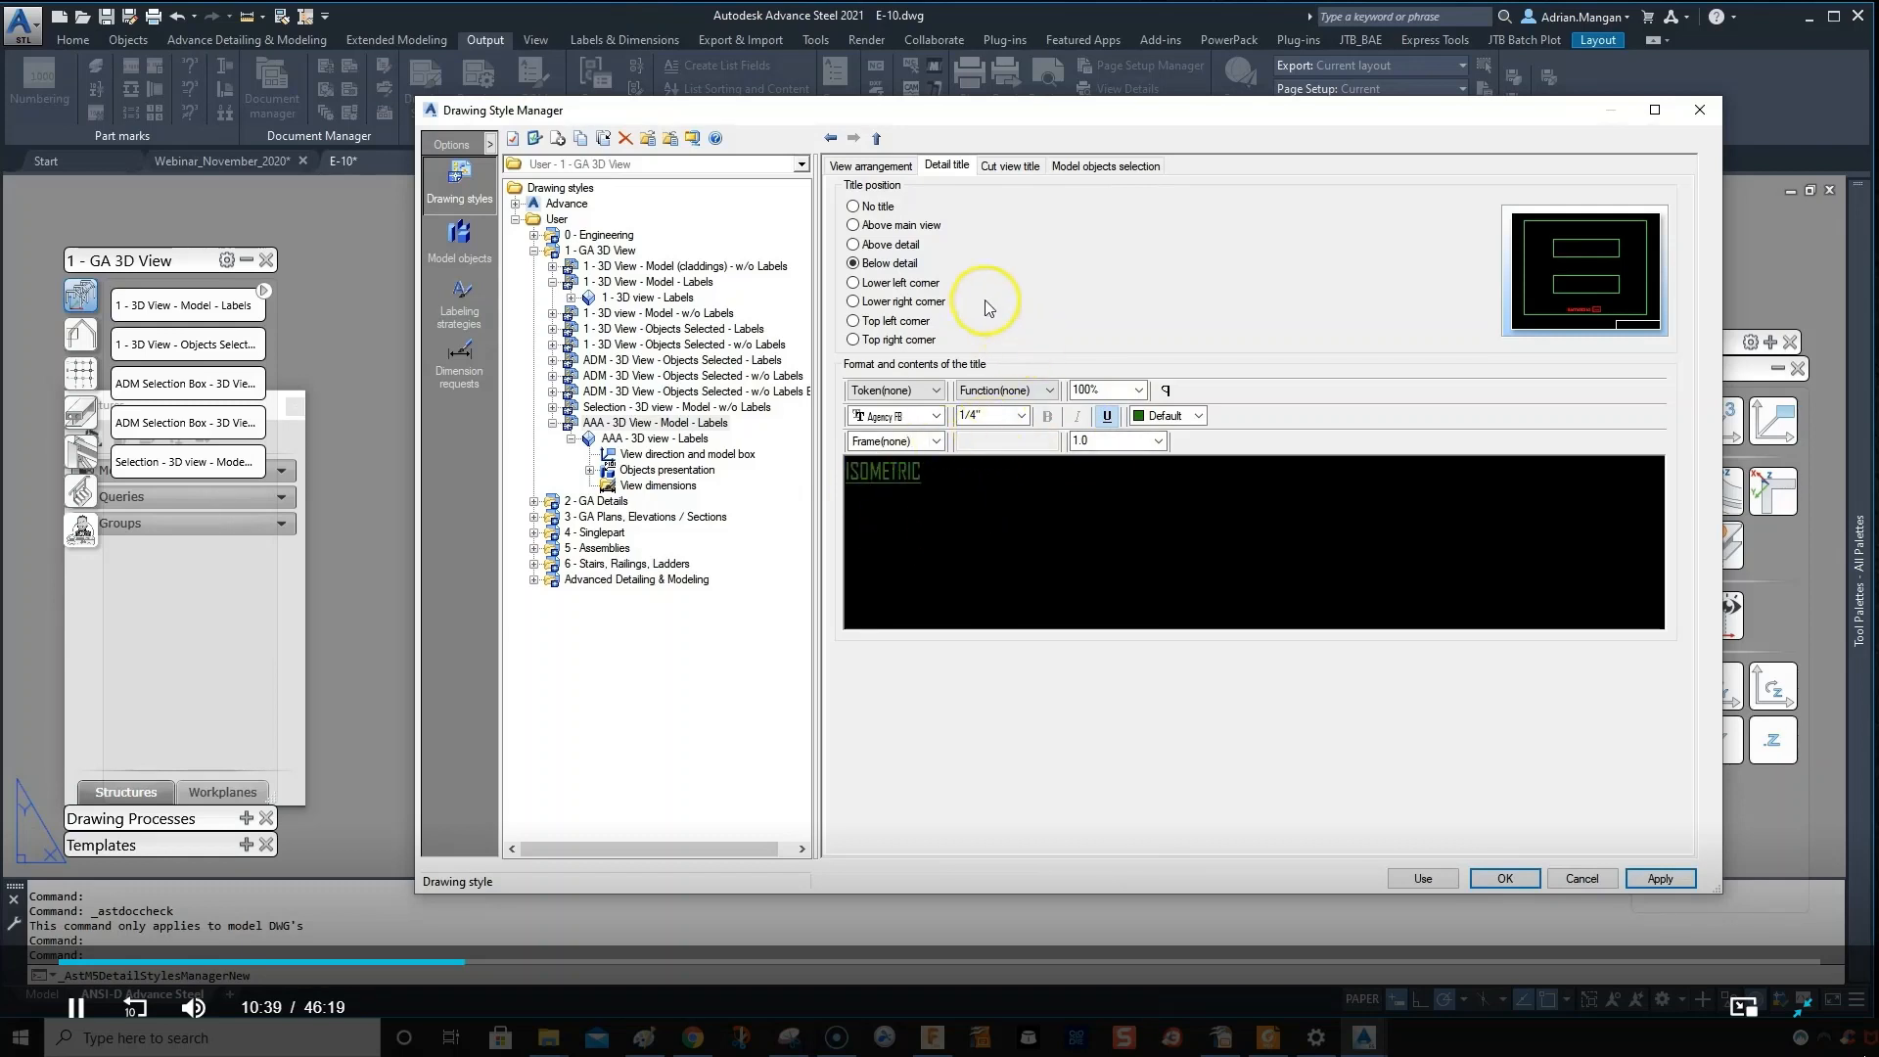
- Check the AAA style's cut view title, set its model objects selection to "Selection set" and apply the change
{"action": "left_click", "coordinate": [1010, 166]}
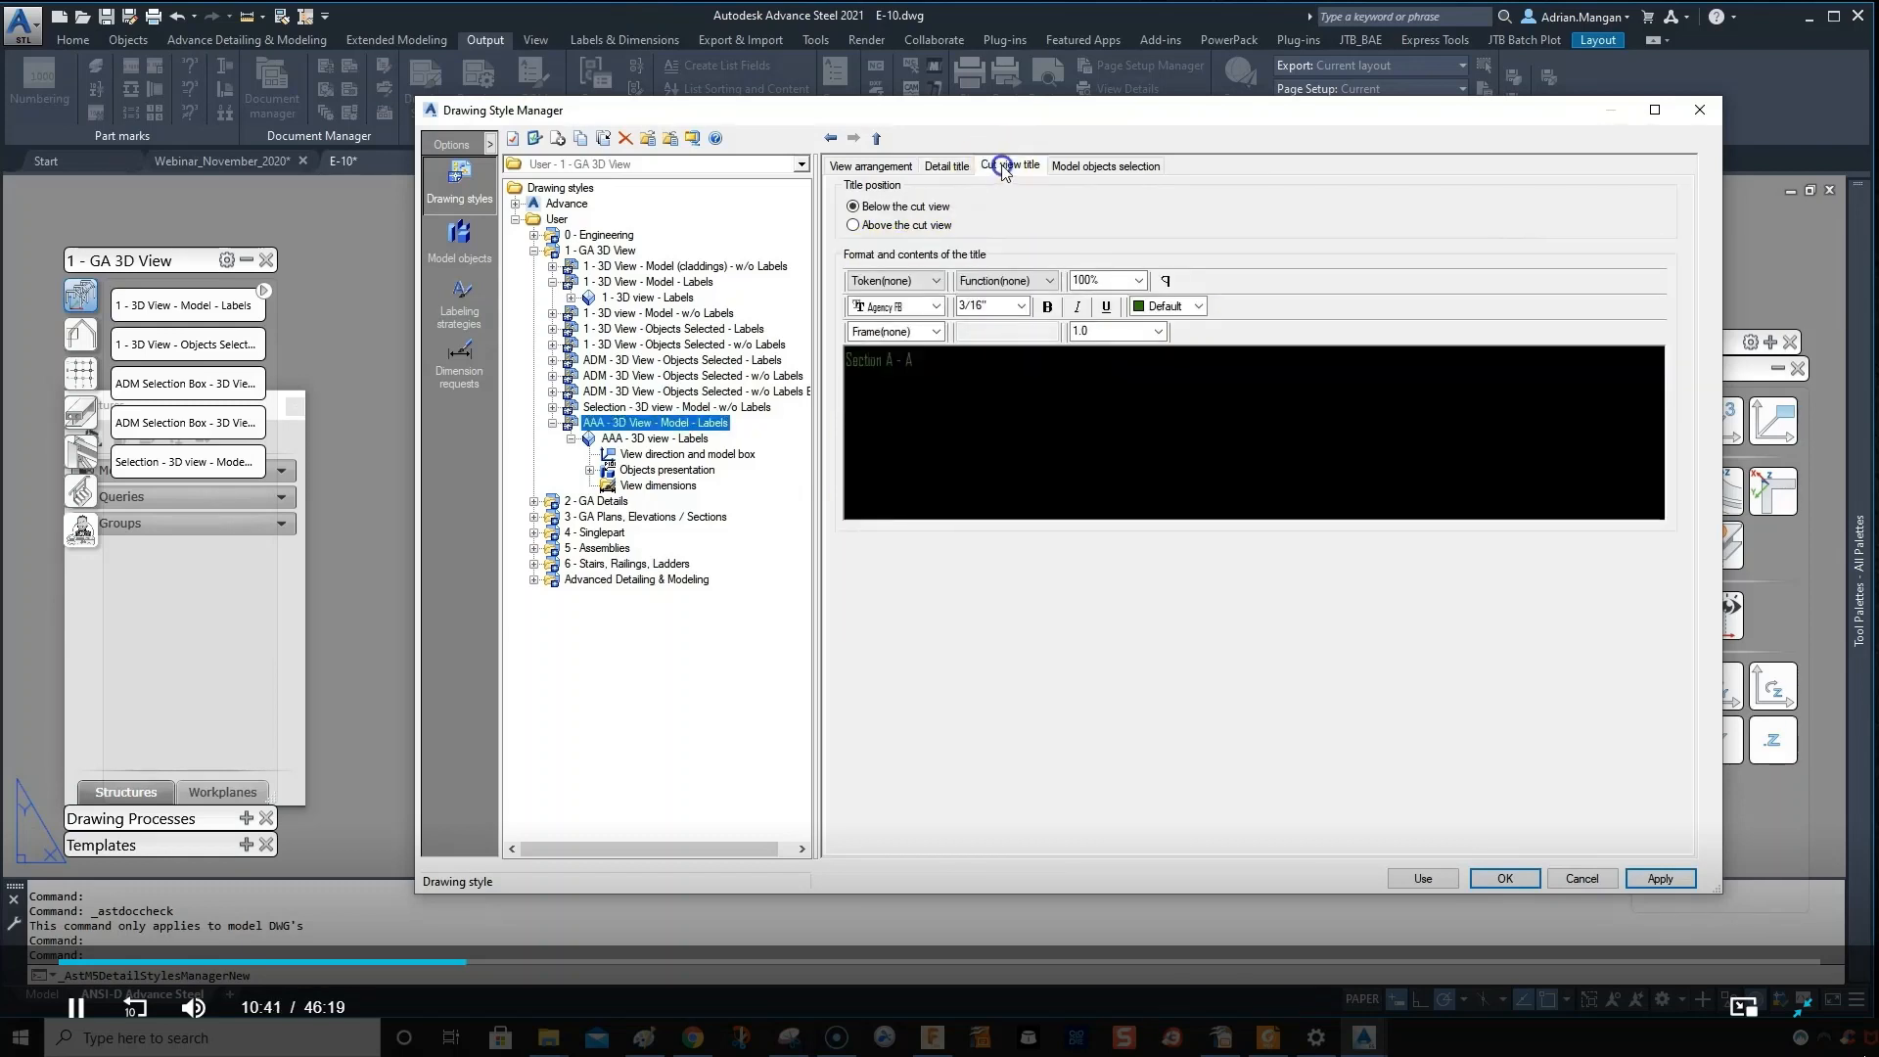
{"action": "left_click", "coordinate": [1099, 167]}
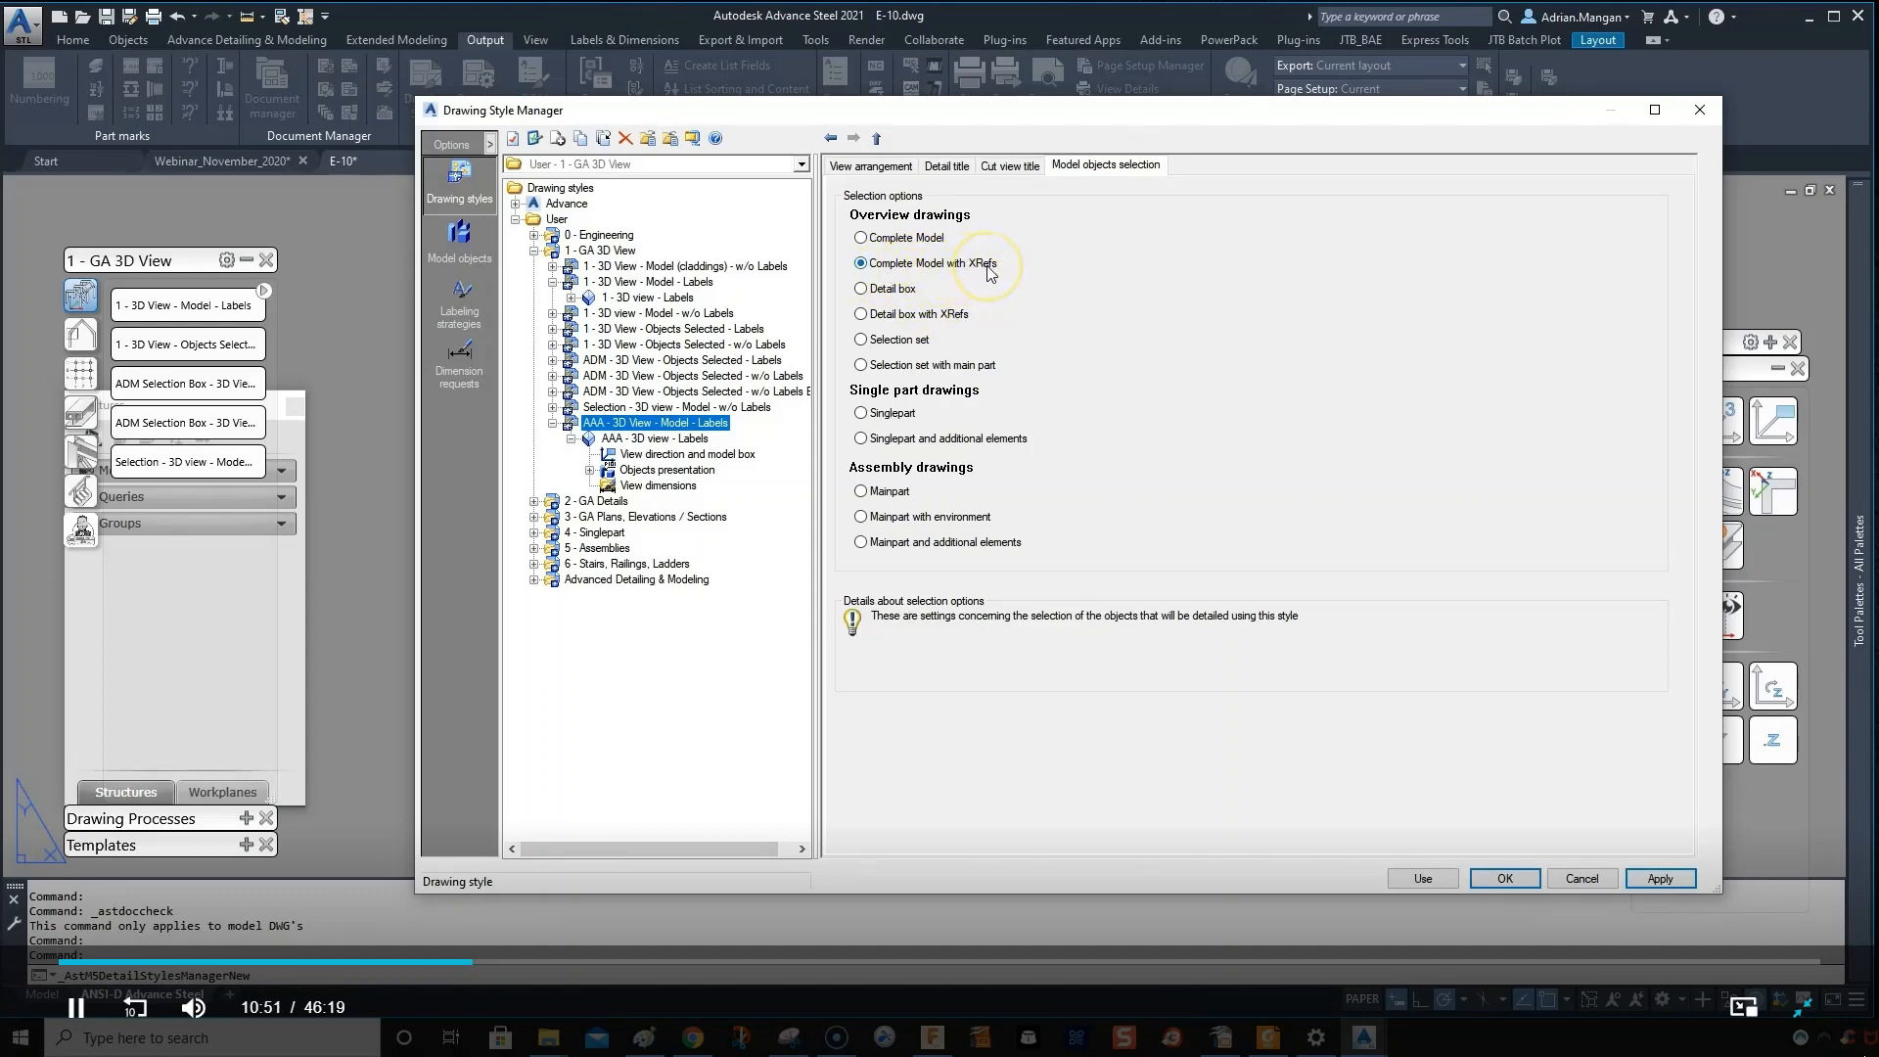
{"action": "left_click", "coordinate": [861, 340]}
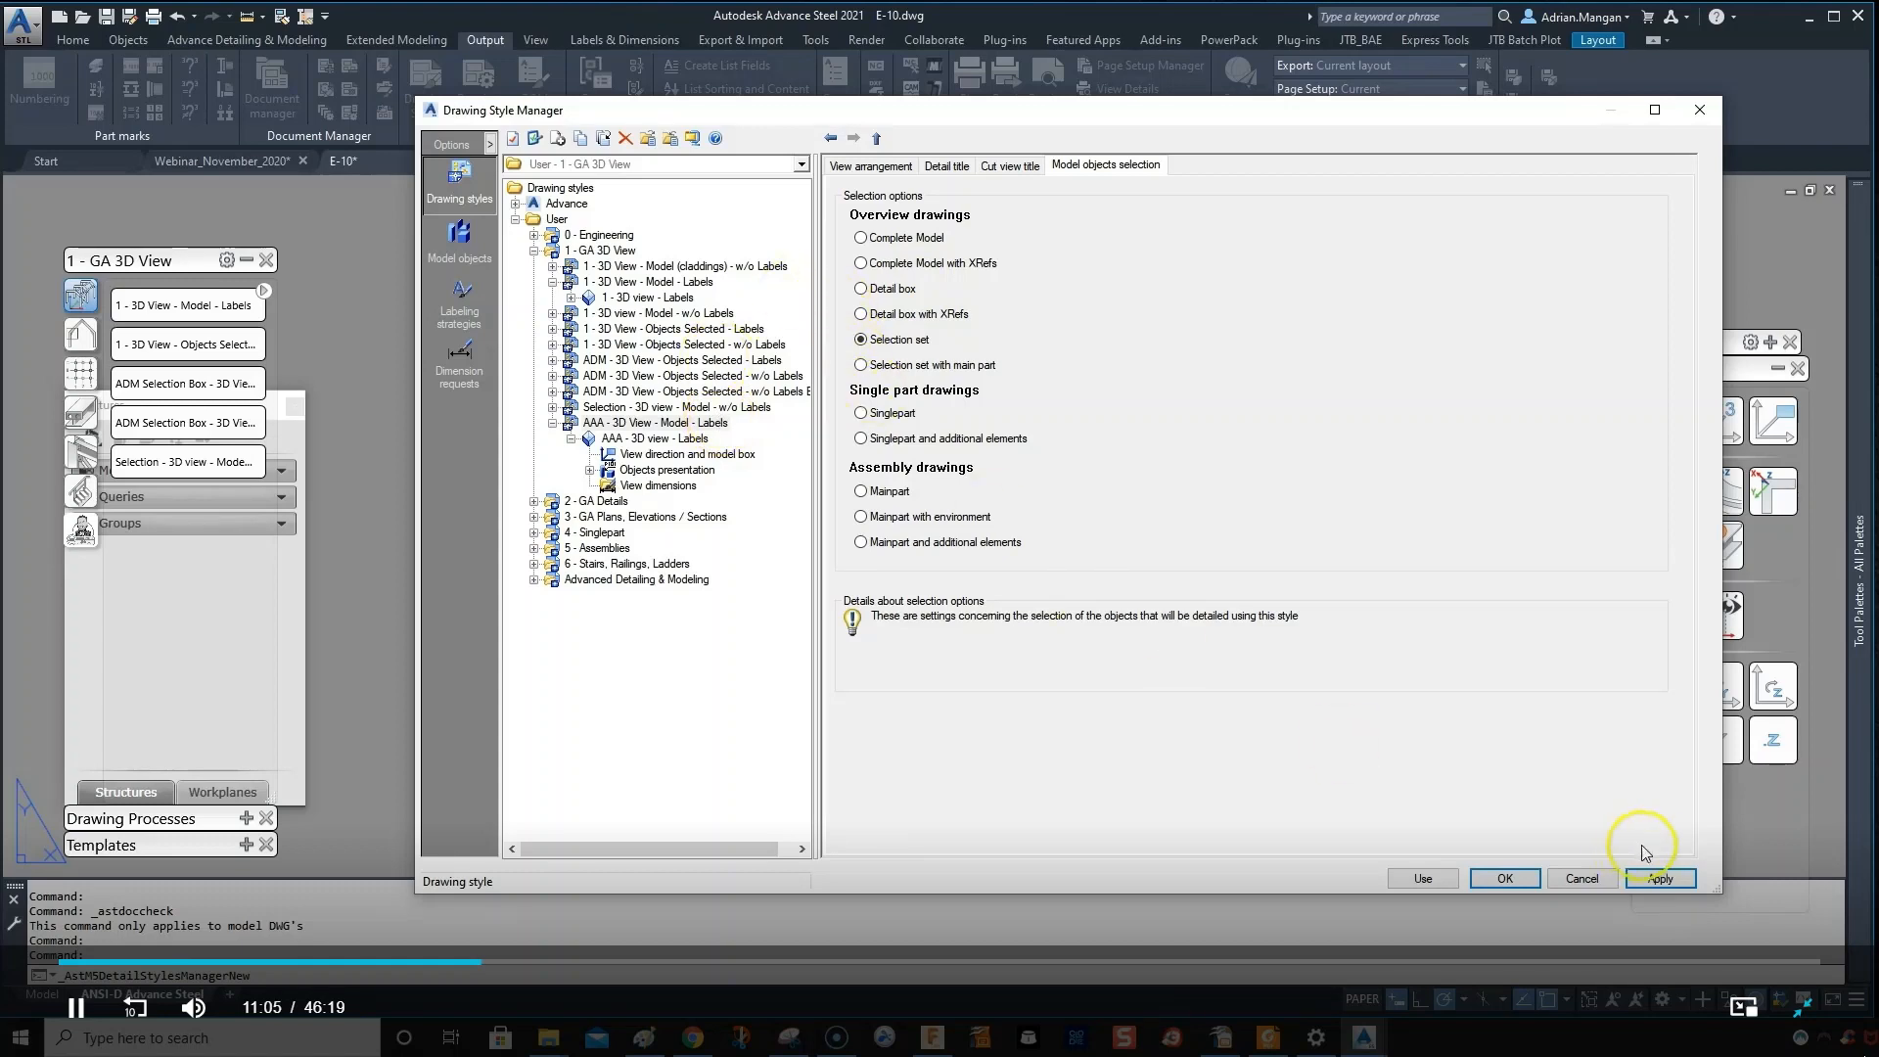
{"action": "left_click", "coordinate": [1661, 878]}
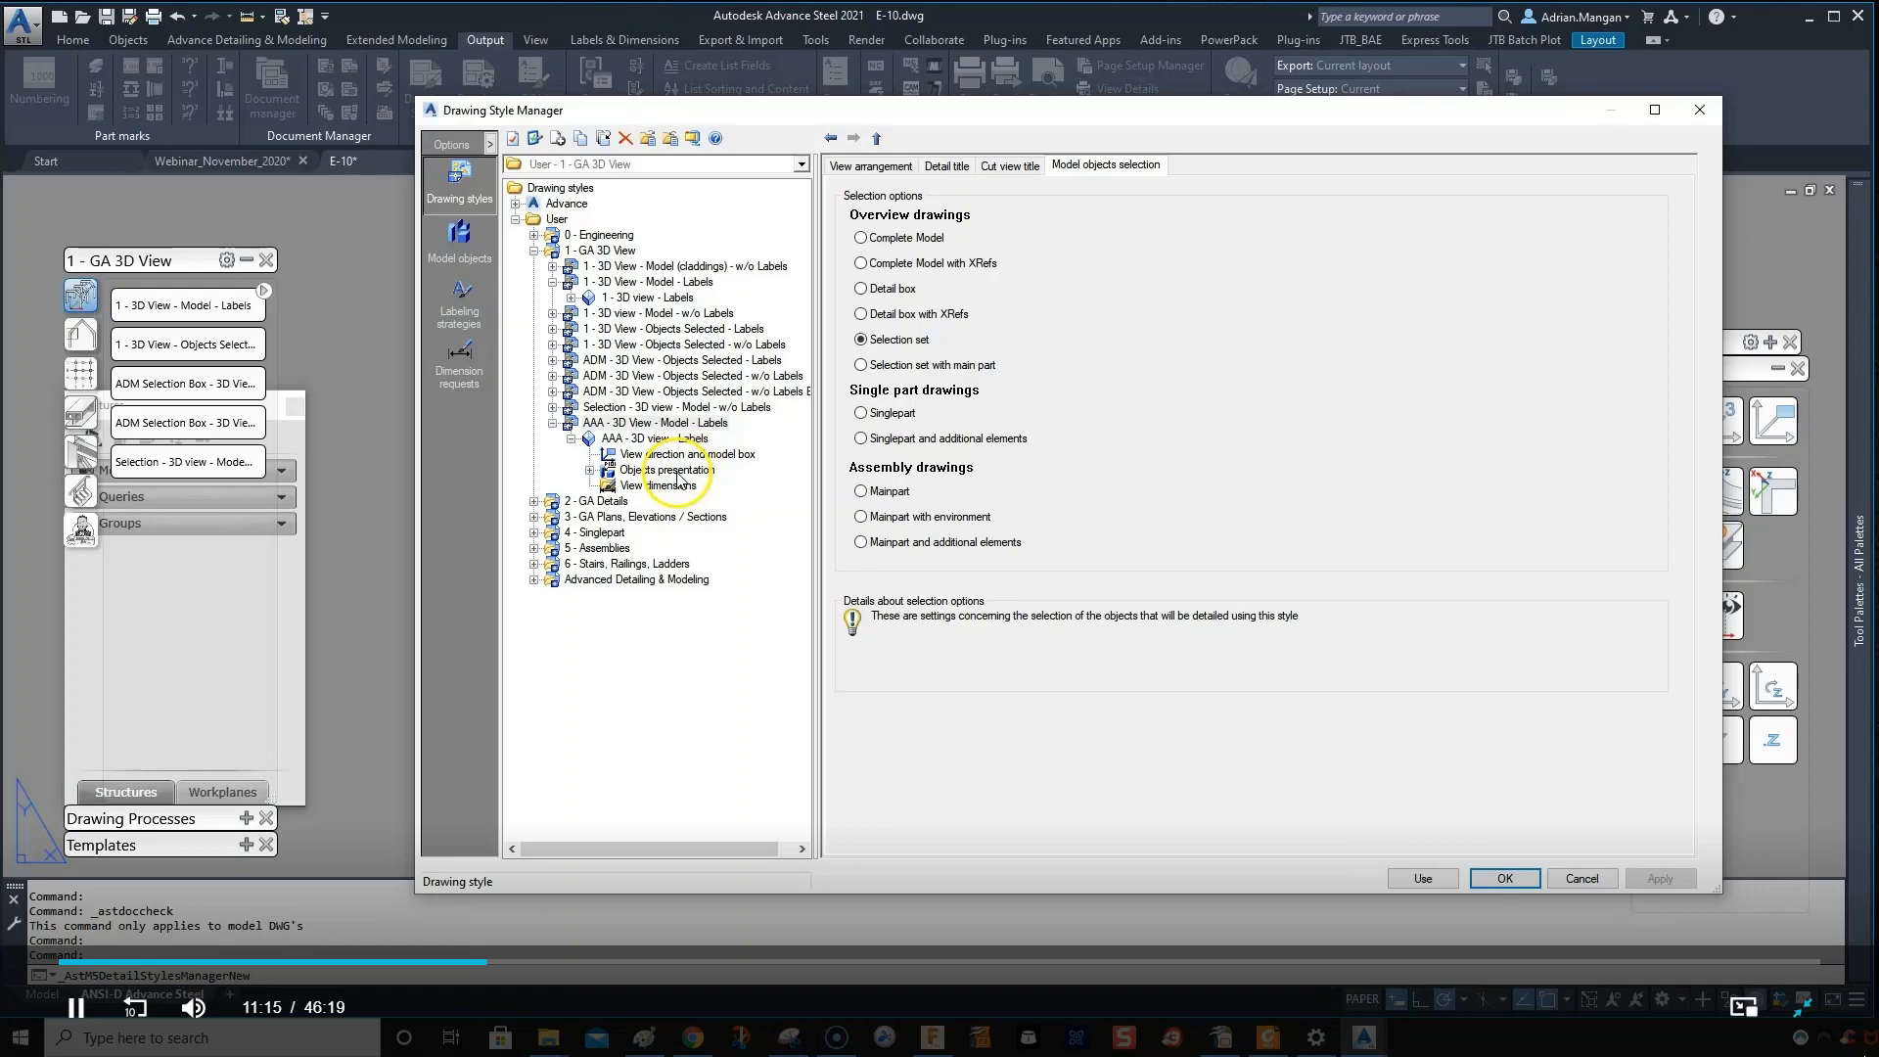
- Examine the object presentation and labelling rules used by the "AAA - 3D view - Labels" view
{"action": "left_click", "coordinate": [590, 470]}
{"action": "left_click", "coordinate": [662, 454]}
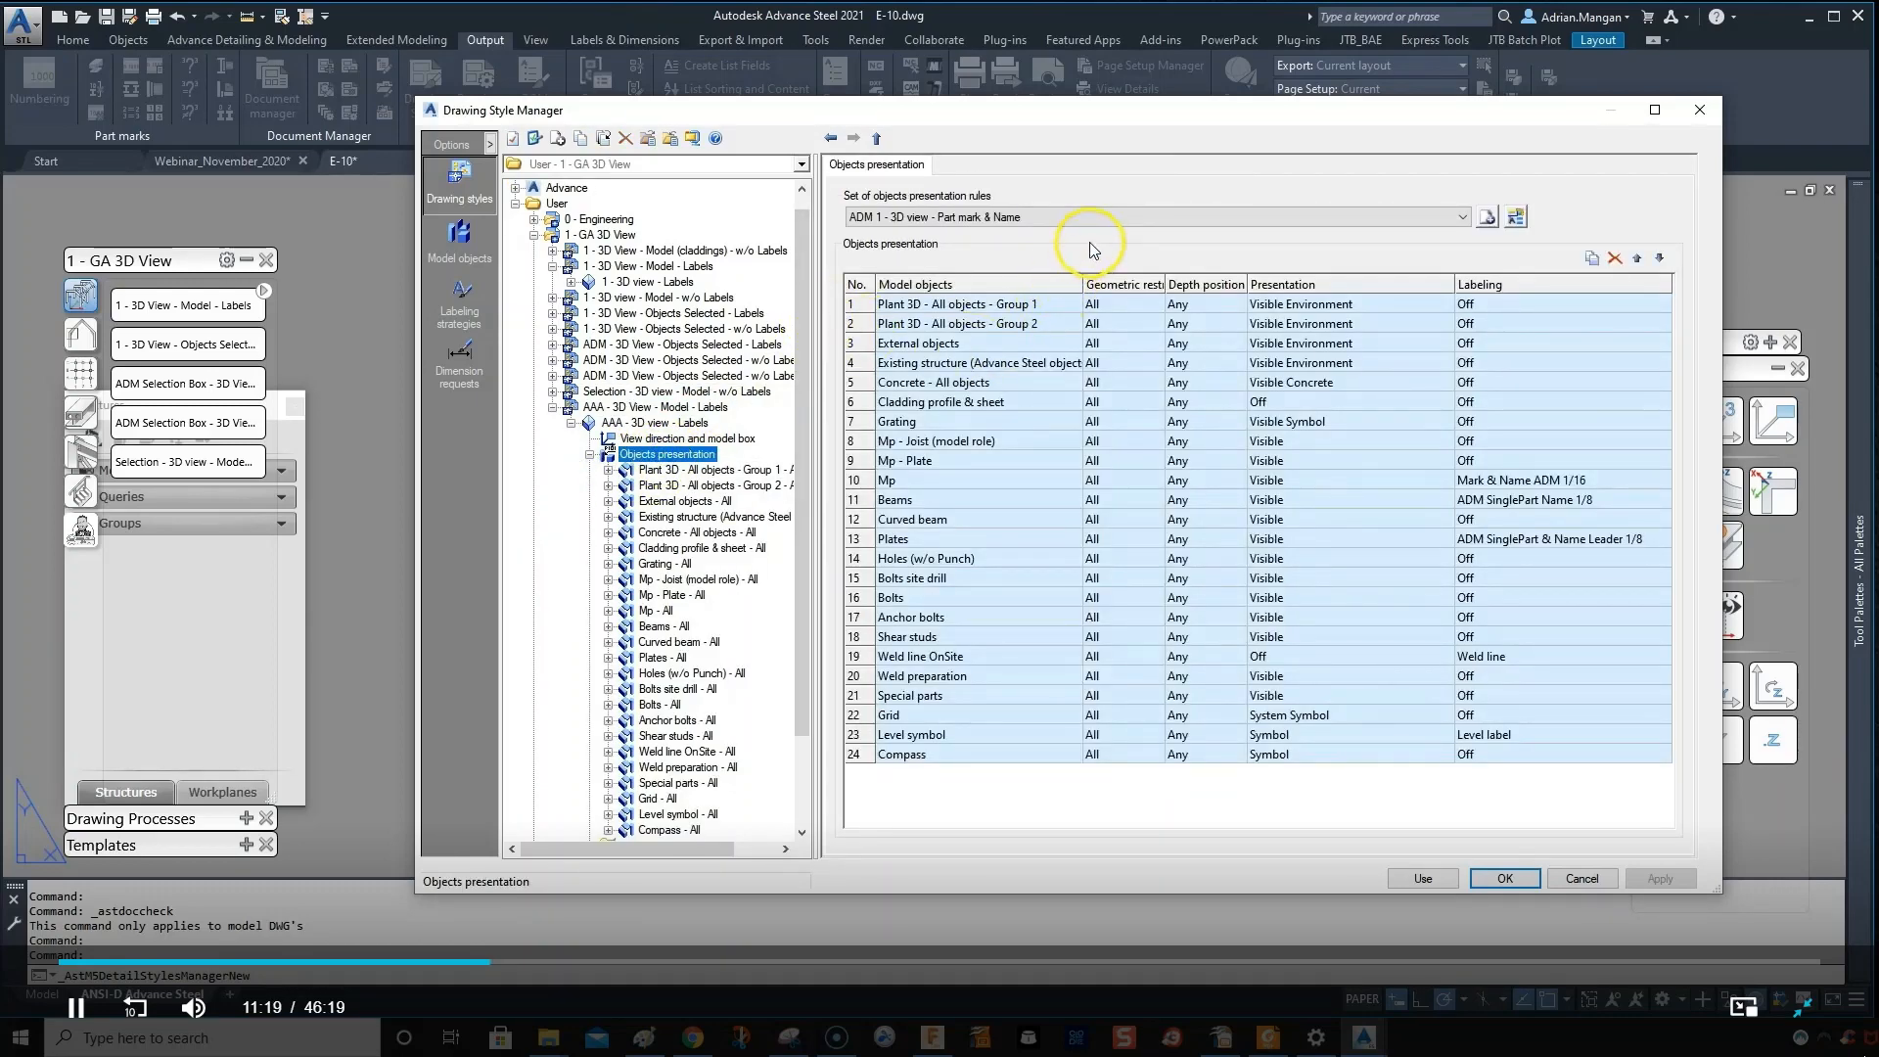
{"action": "left_click", "coordinate": [651, 424]}
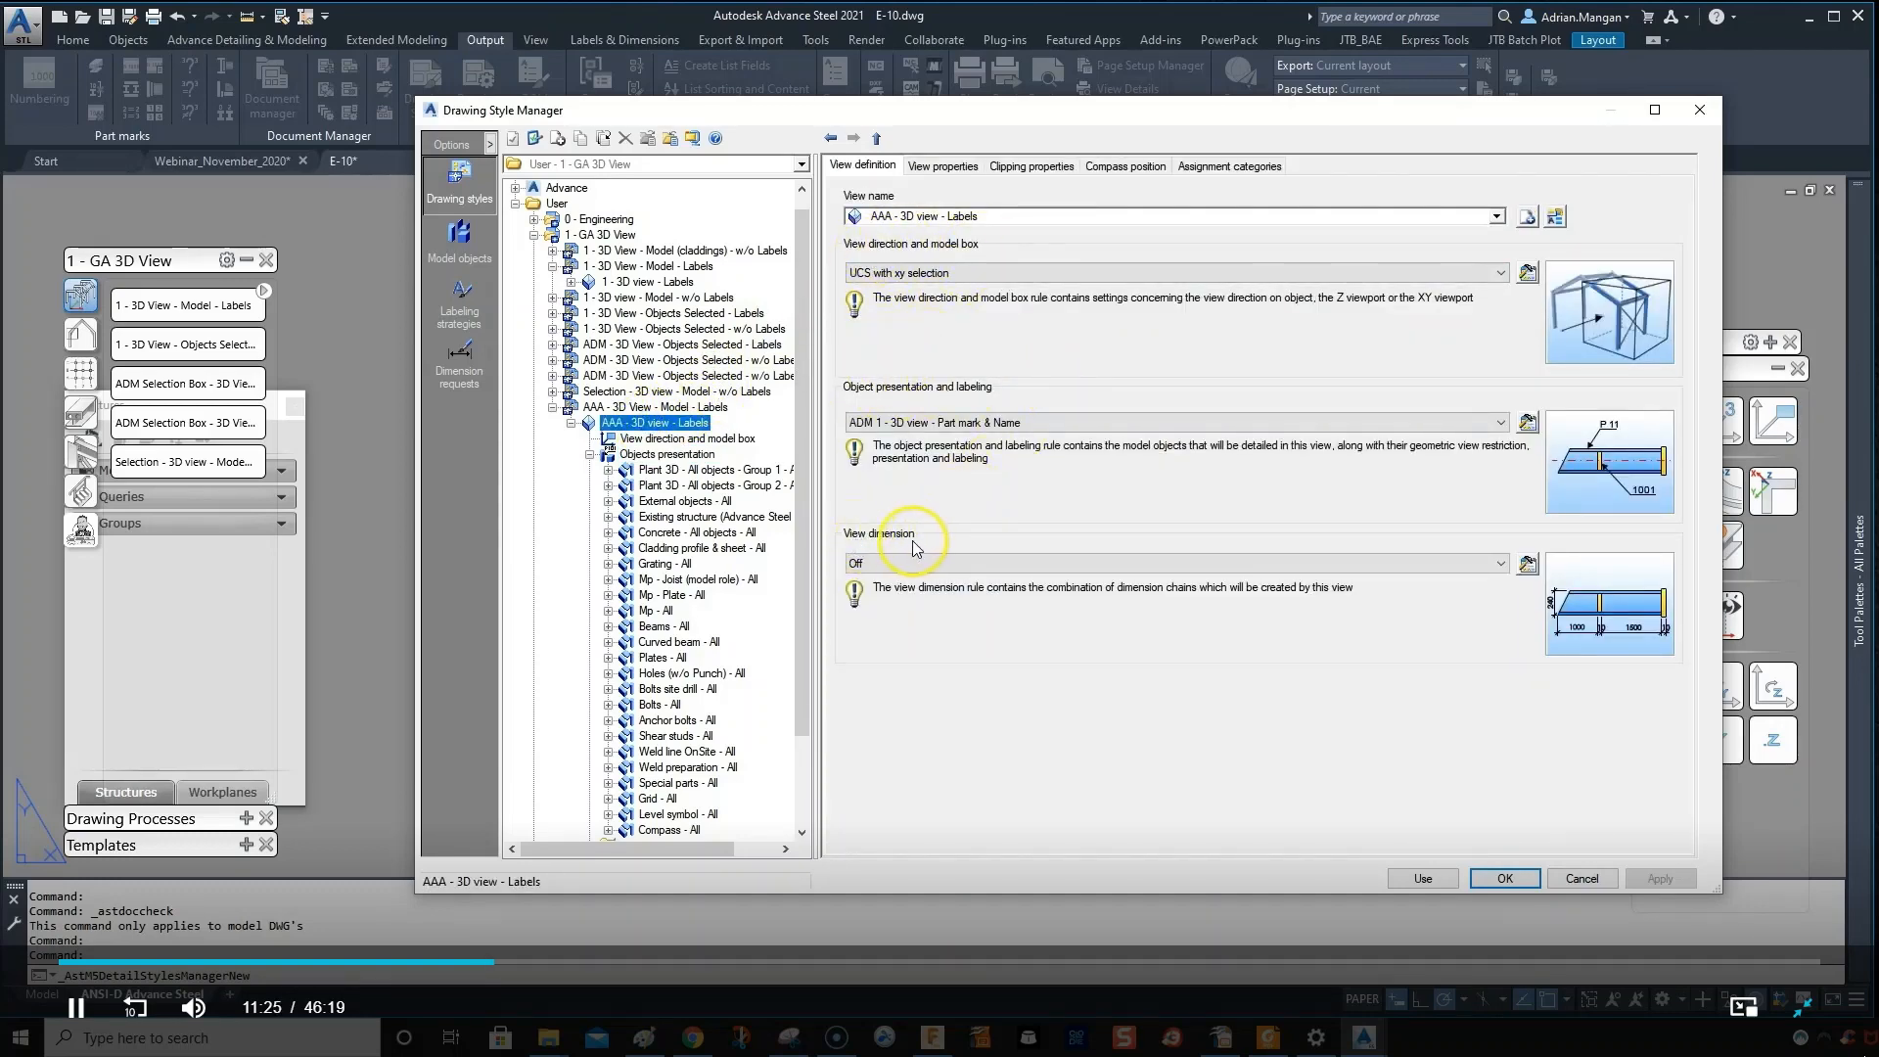
{"action": "left_click", "coordinate": [589, 454]}
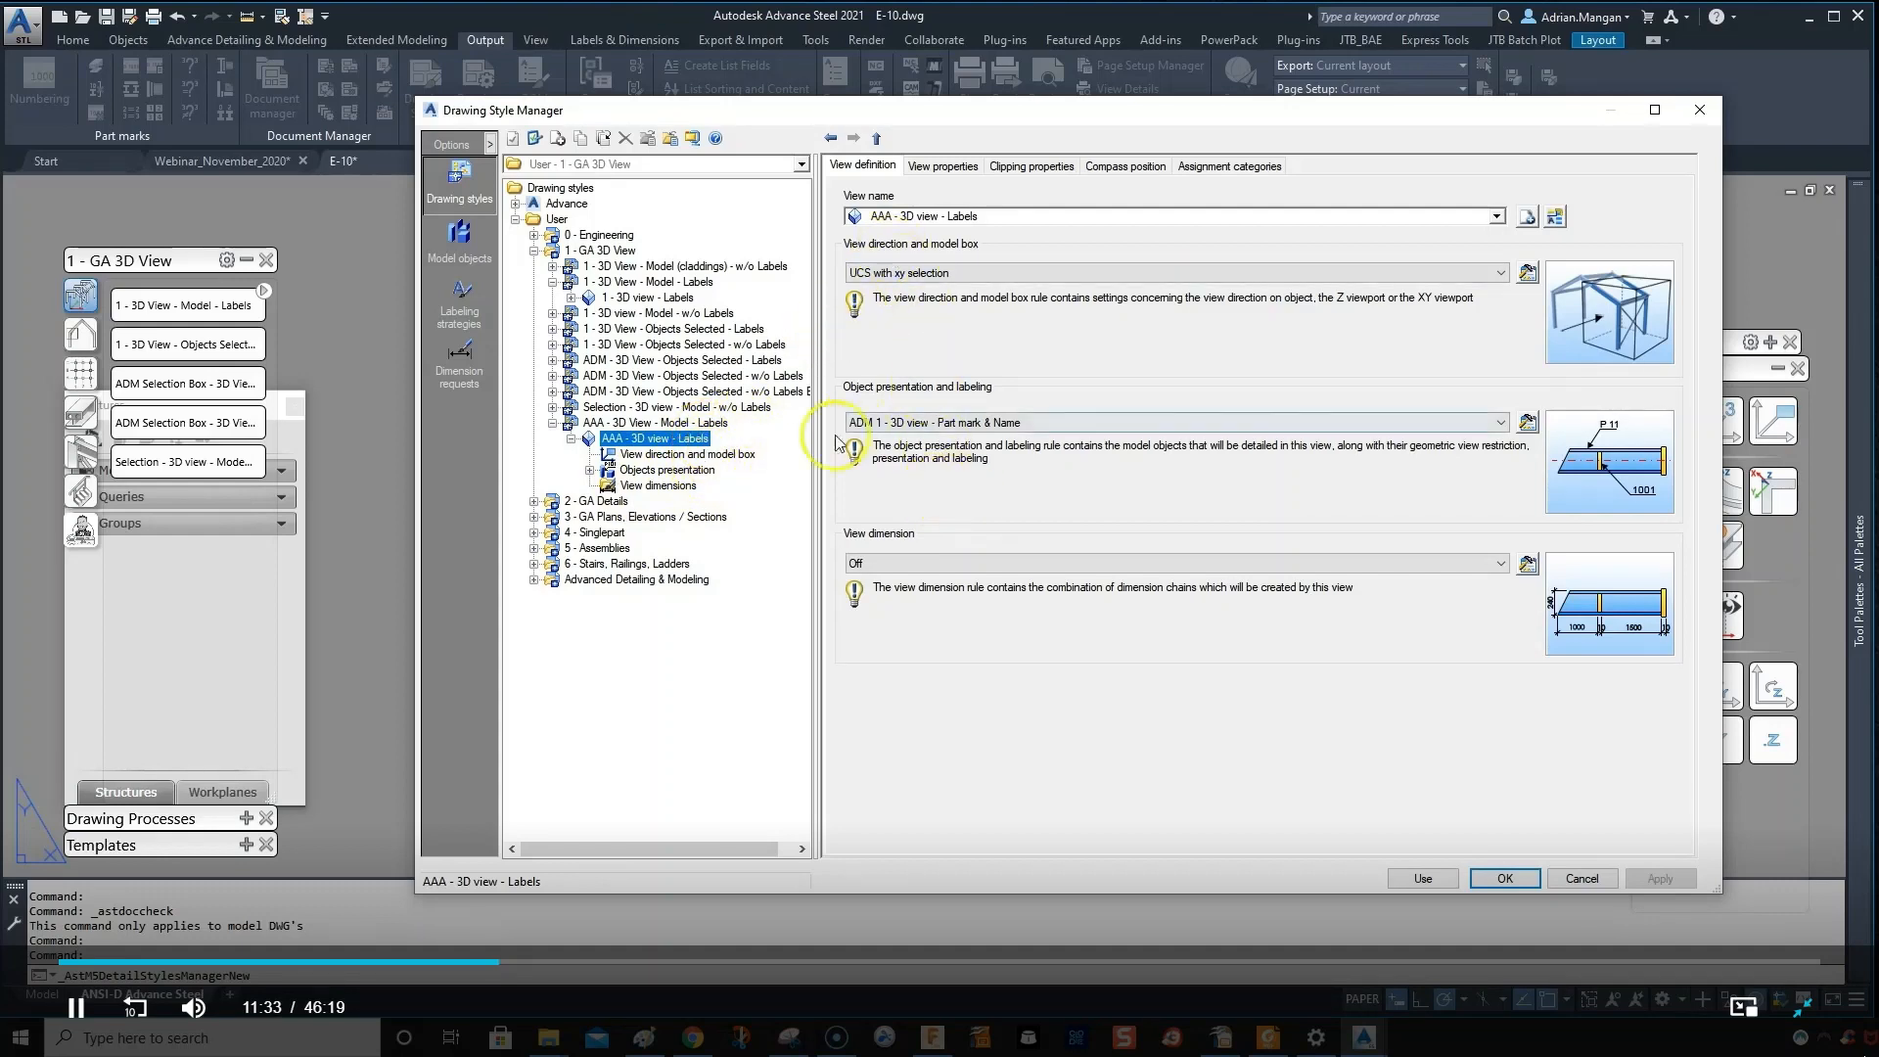
{"action": "left_click", "coordinate": [591, 471]}
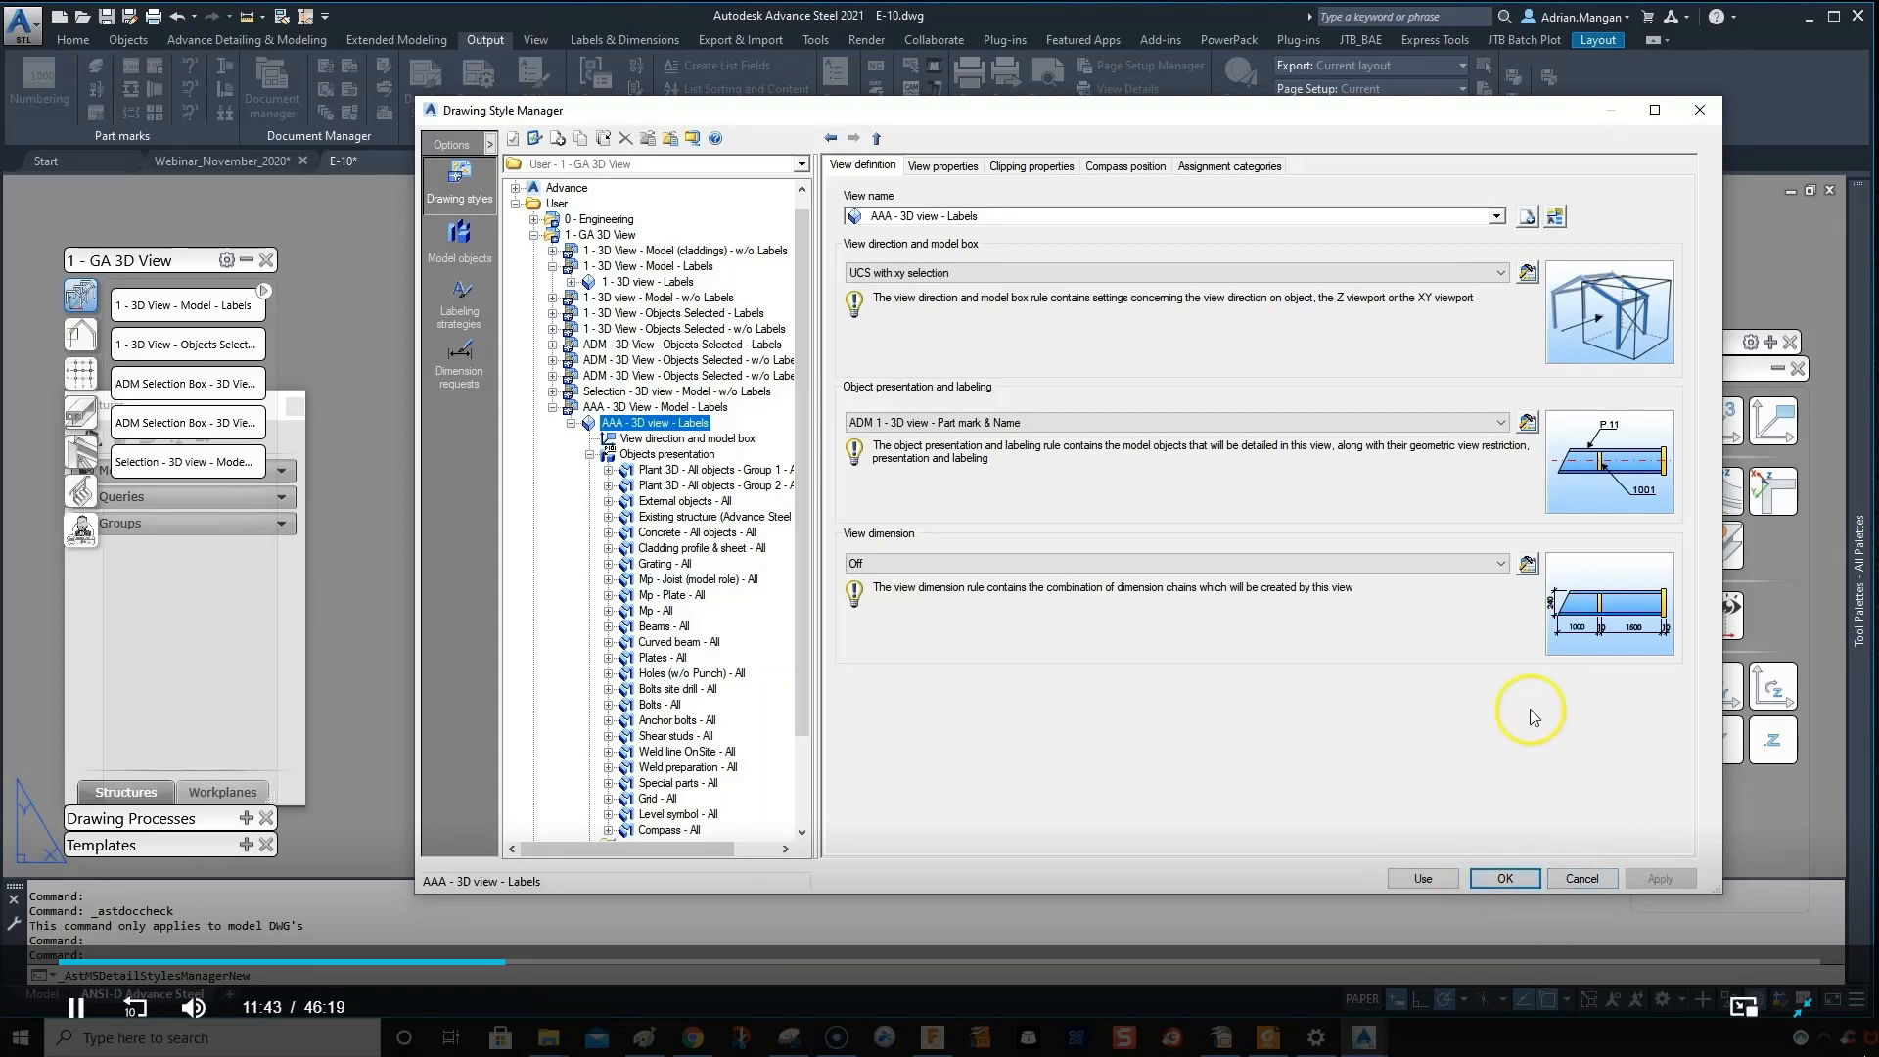
- Close the Drawing Style Manager and try to apply the AAA drawing style to the existing 3D detail view on the sheet
{"action": "left_click", "coordinate": [1475, 880]}
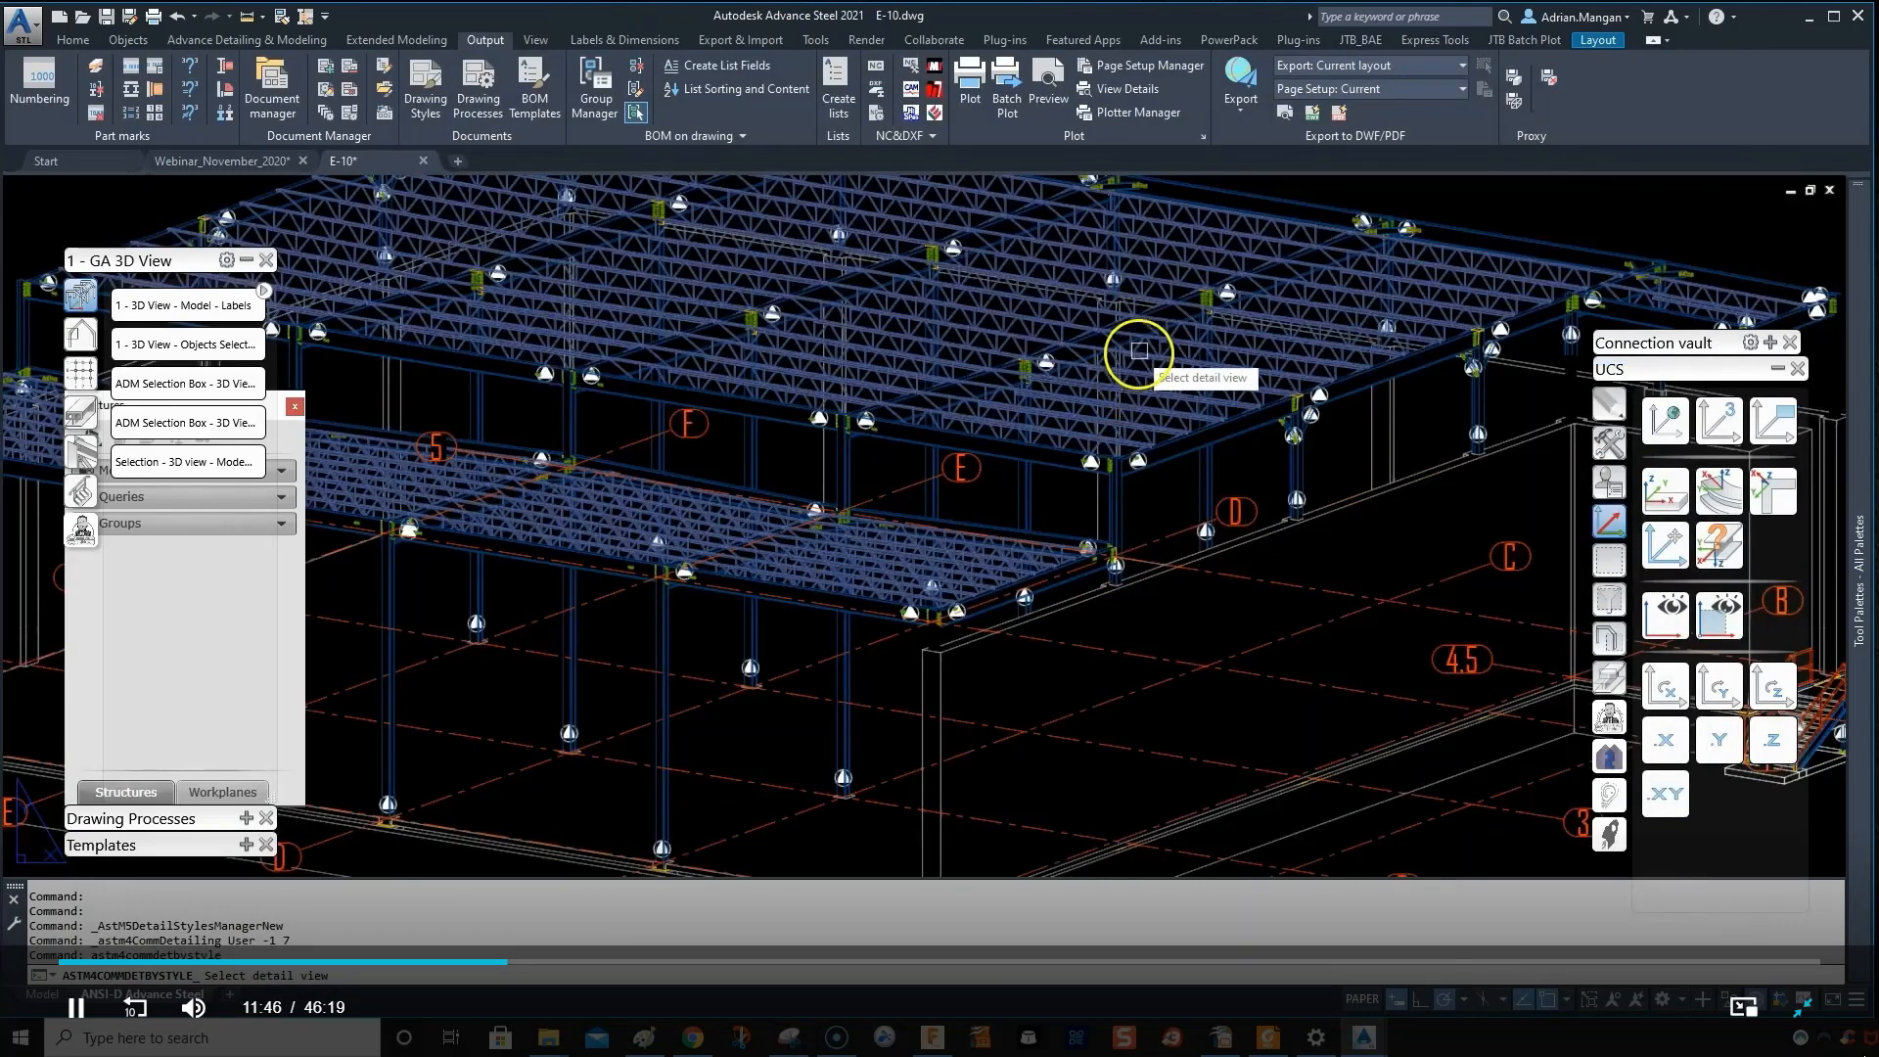
{"action": "left_click", "coordinate": [1139, 349]}
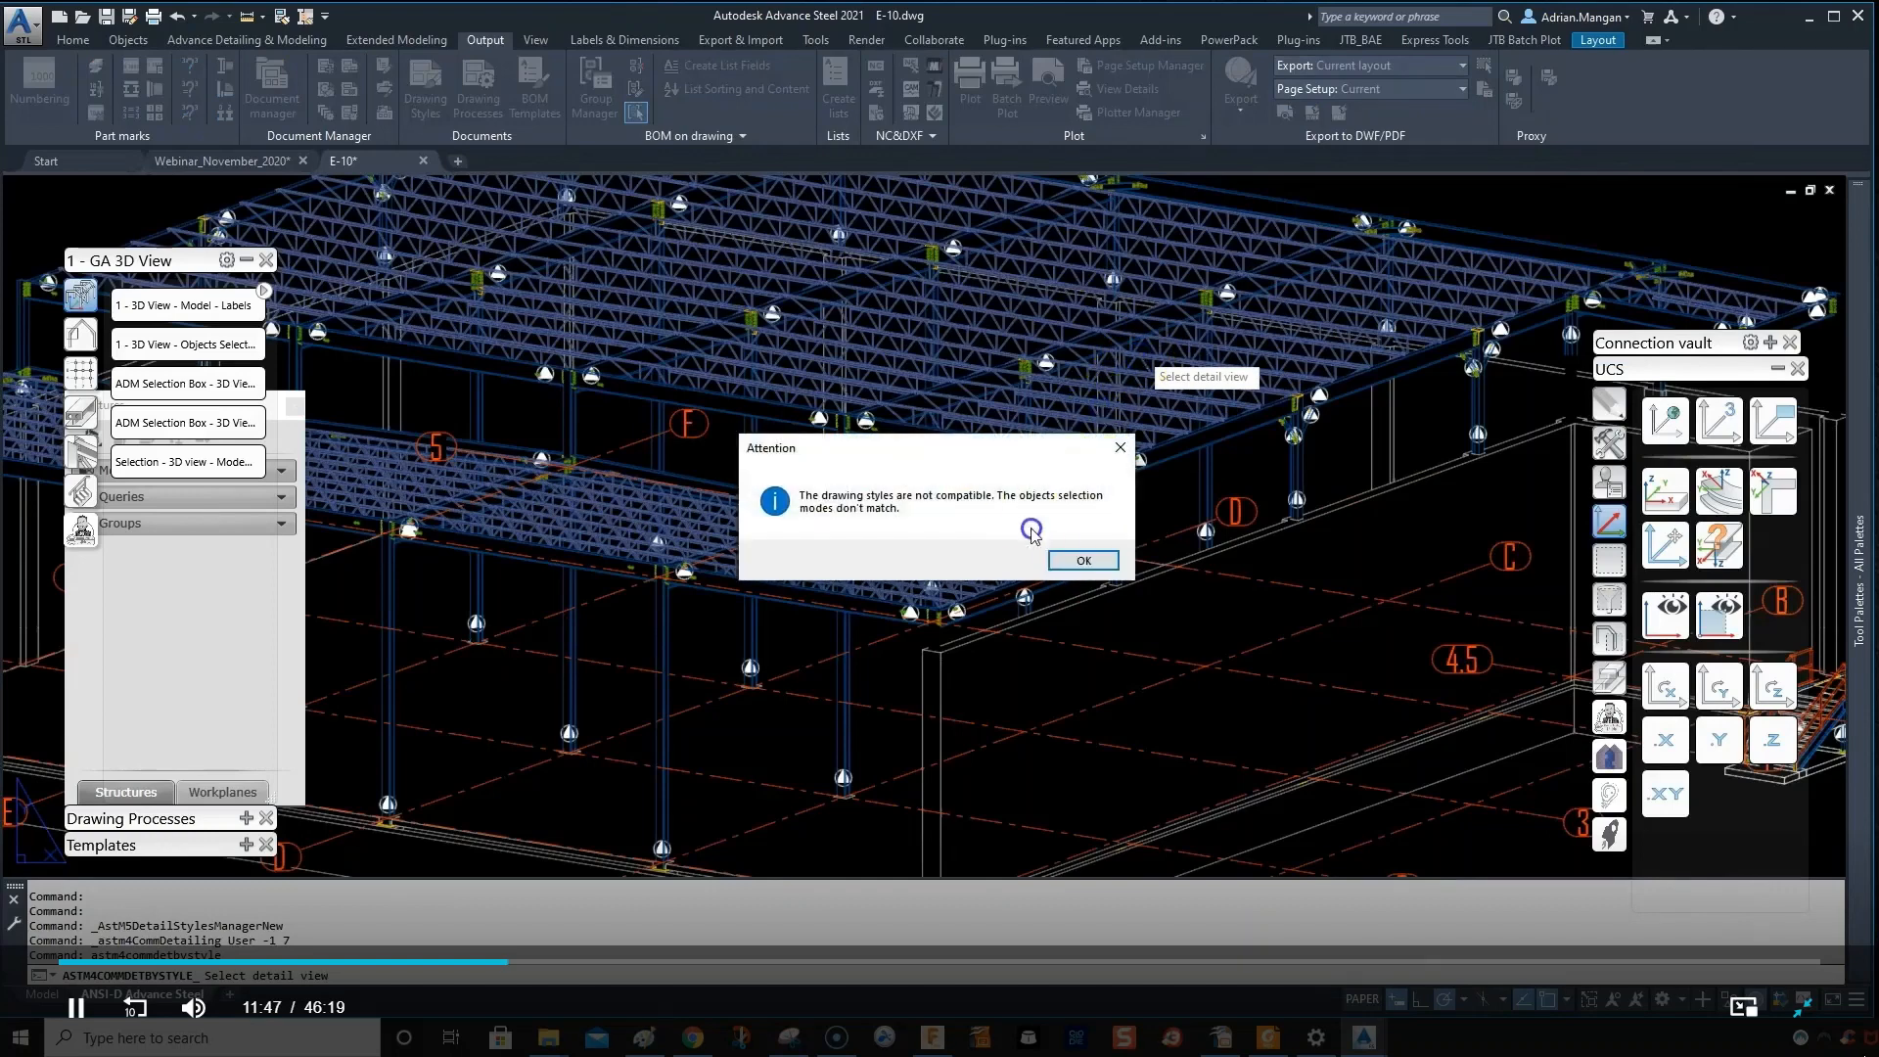
{"action": "left_click", "coordinate": [1083, 561]}
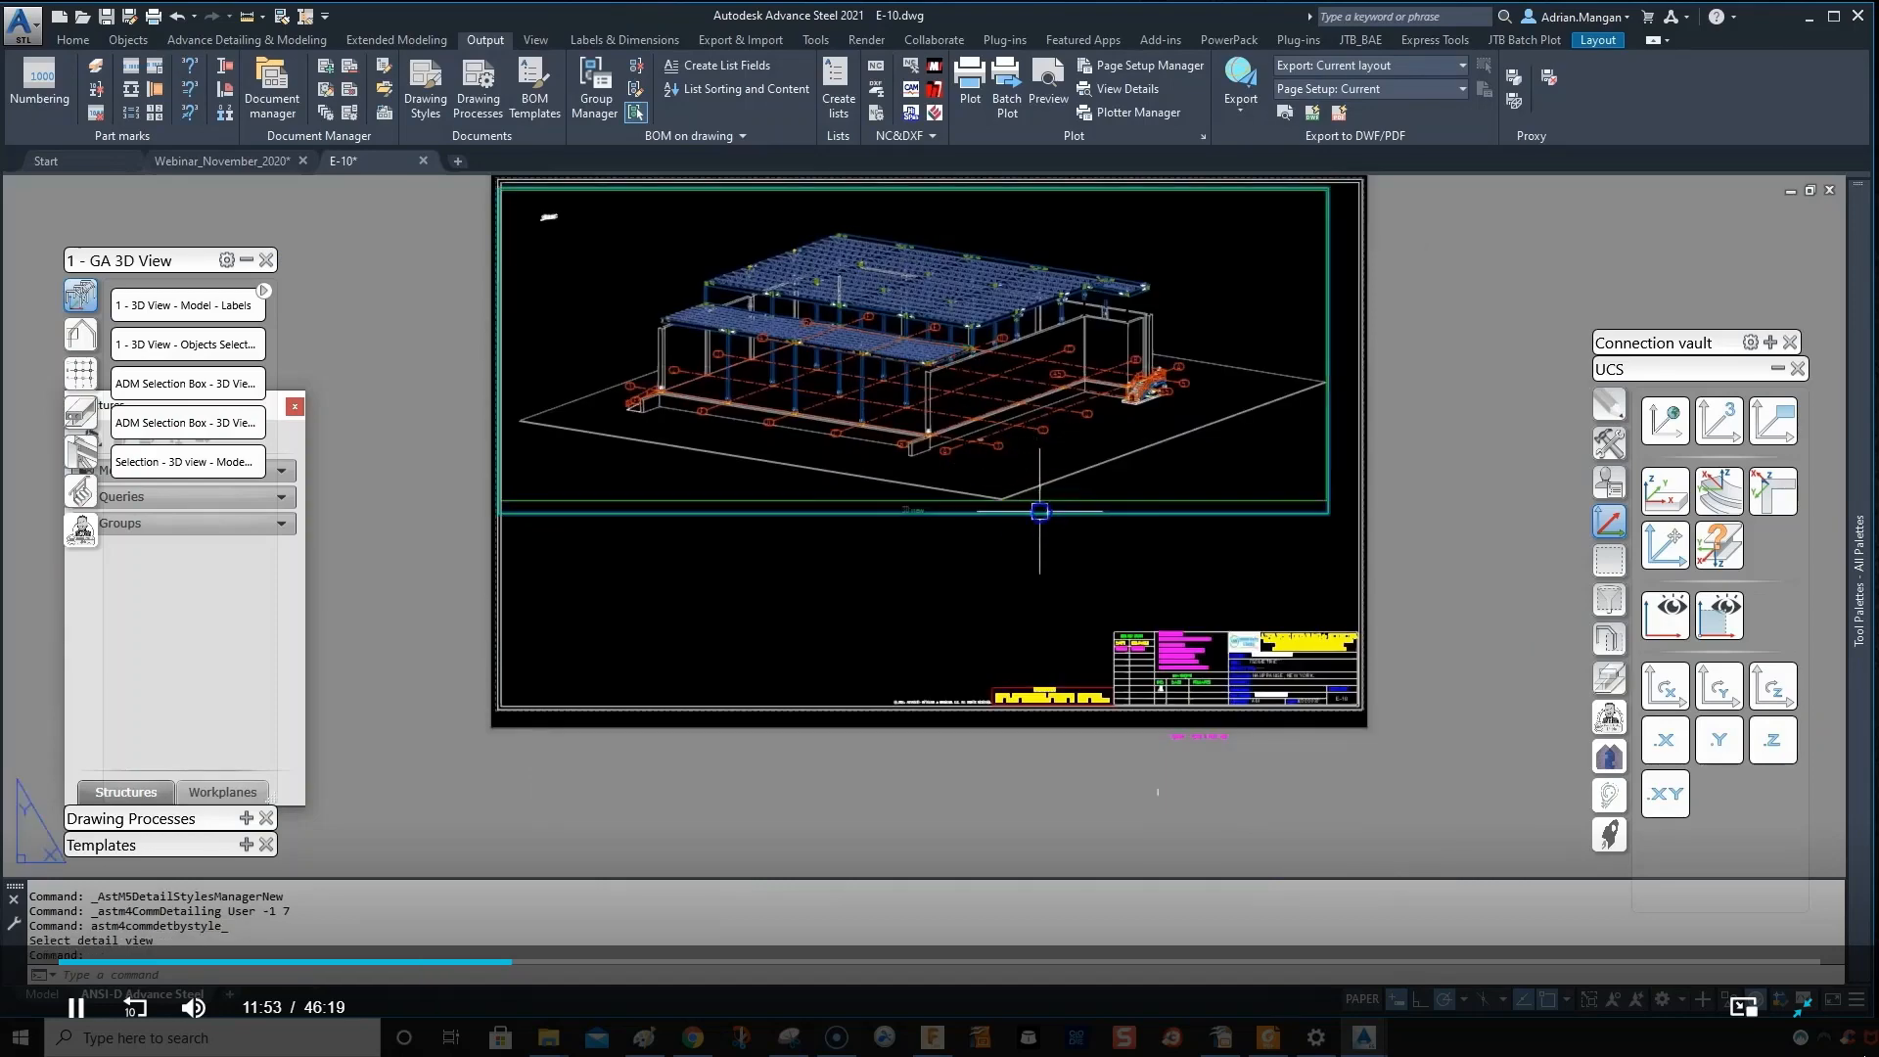
- Delete the existing 3D detail view from the E-10 sheet and return to the Webinar_November_2020 model
{"action": "left_click", "coordinate": [1039, 511]}
{"action": "key", "text": "Delete"}
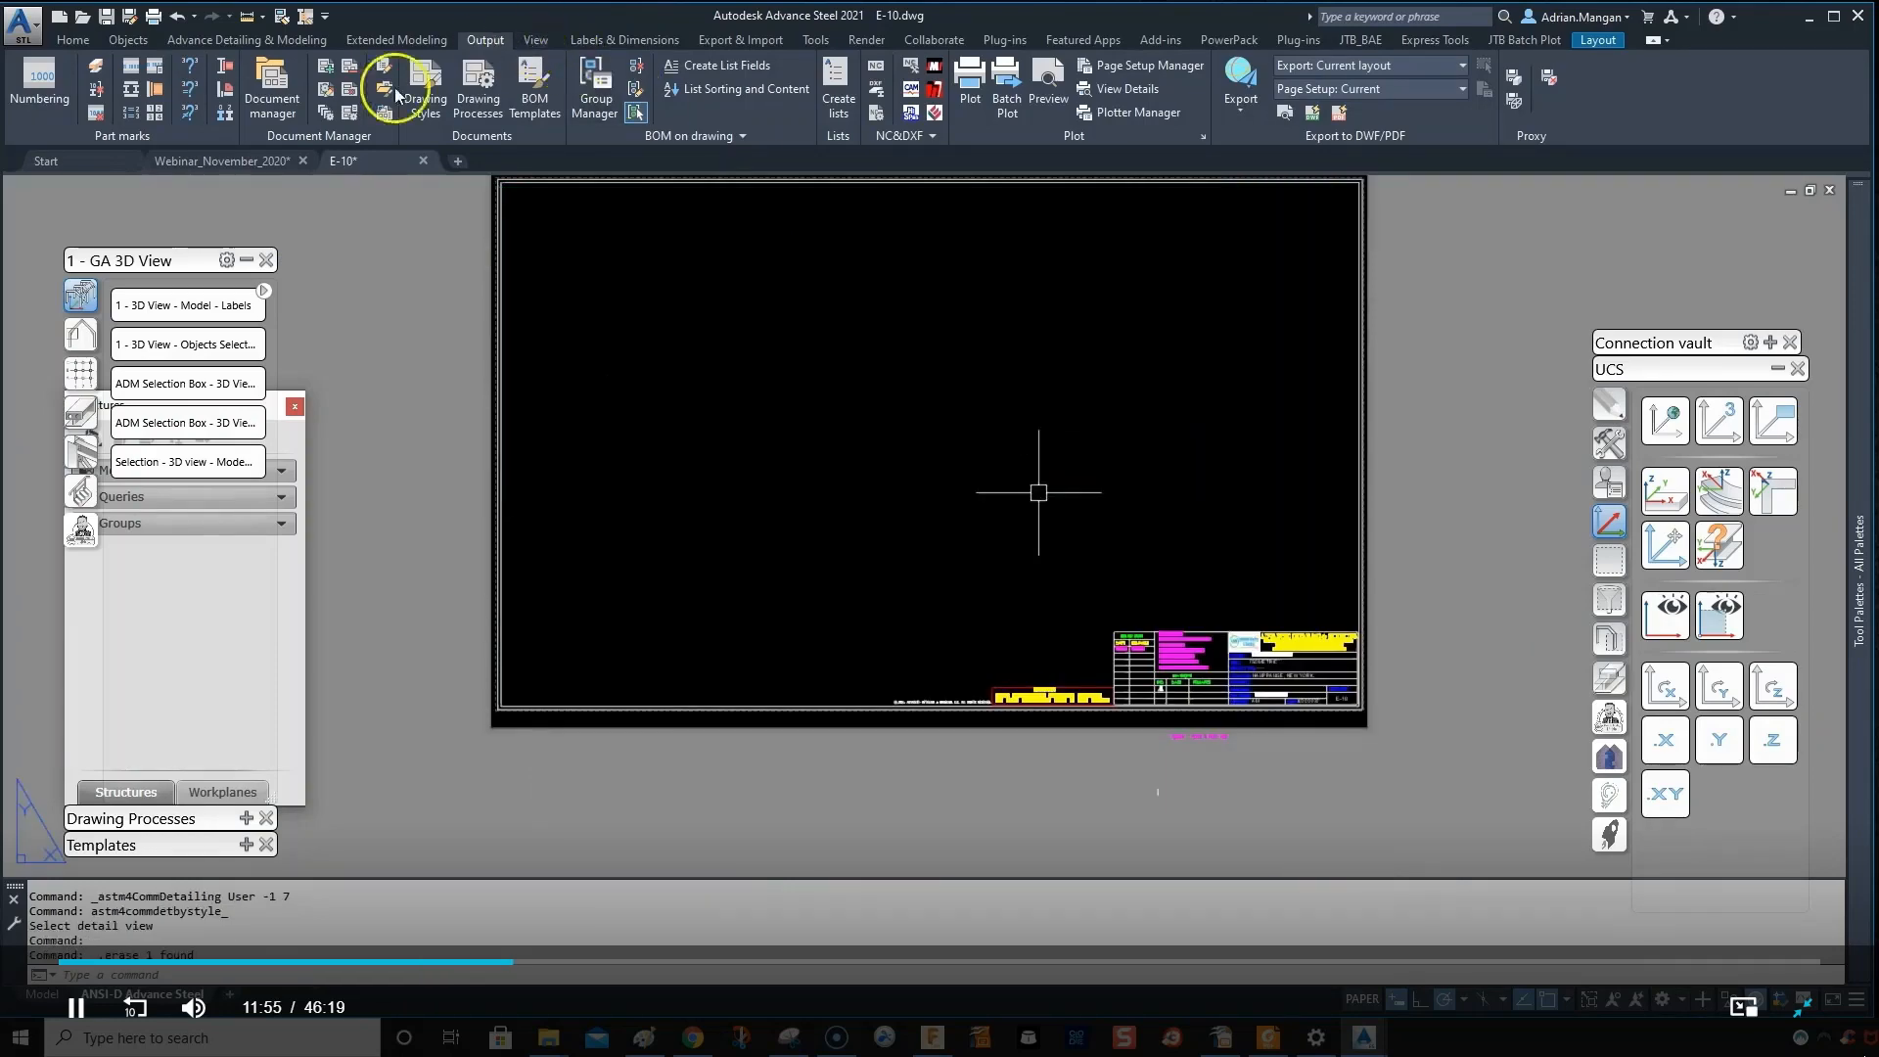
{"action": "left_click", "coordinate": [232, 162]}
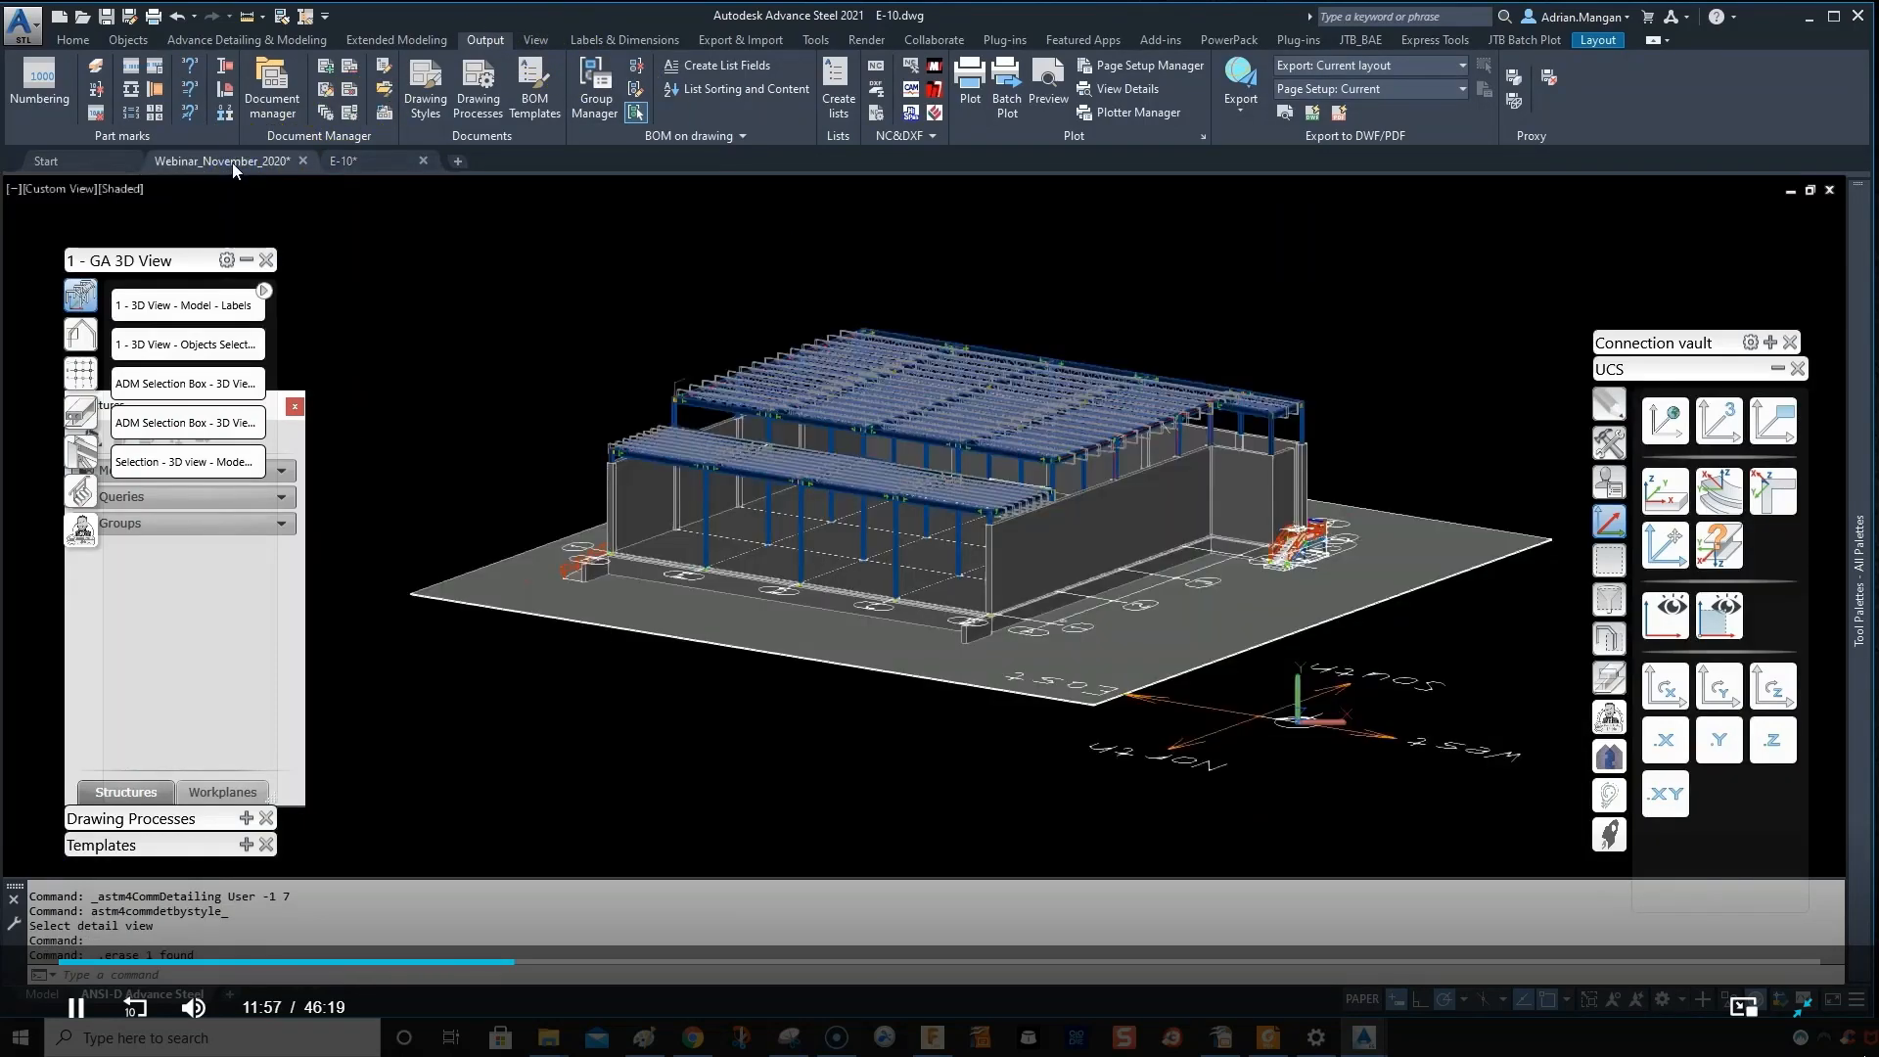
- Use the "AAA - 3D View - Model - Labels" drawing style with all objects of the building model selected
{"action": "left_click", "coordinate": [326, 90]}
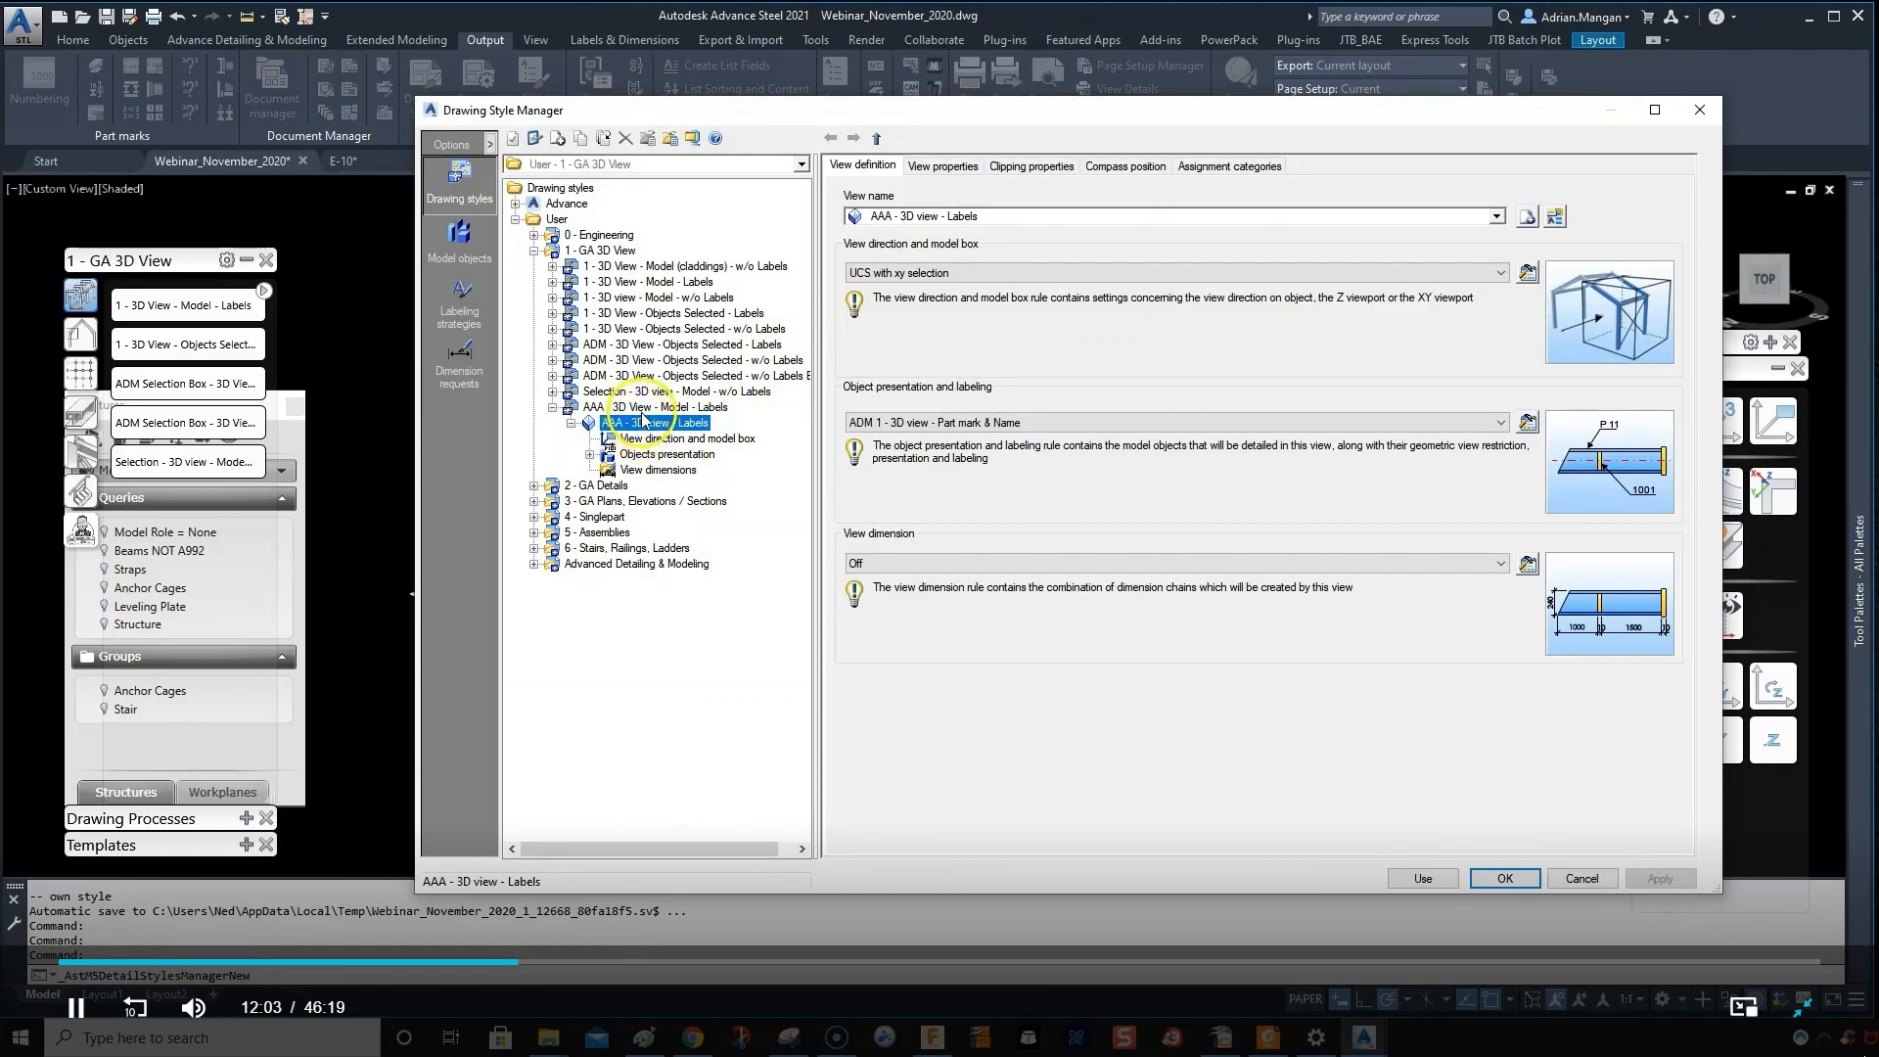
{"action": "left_click", "coordinate": [1423, 878]}
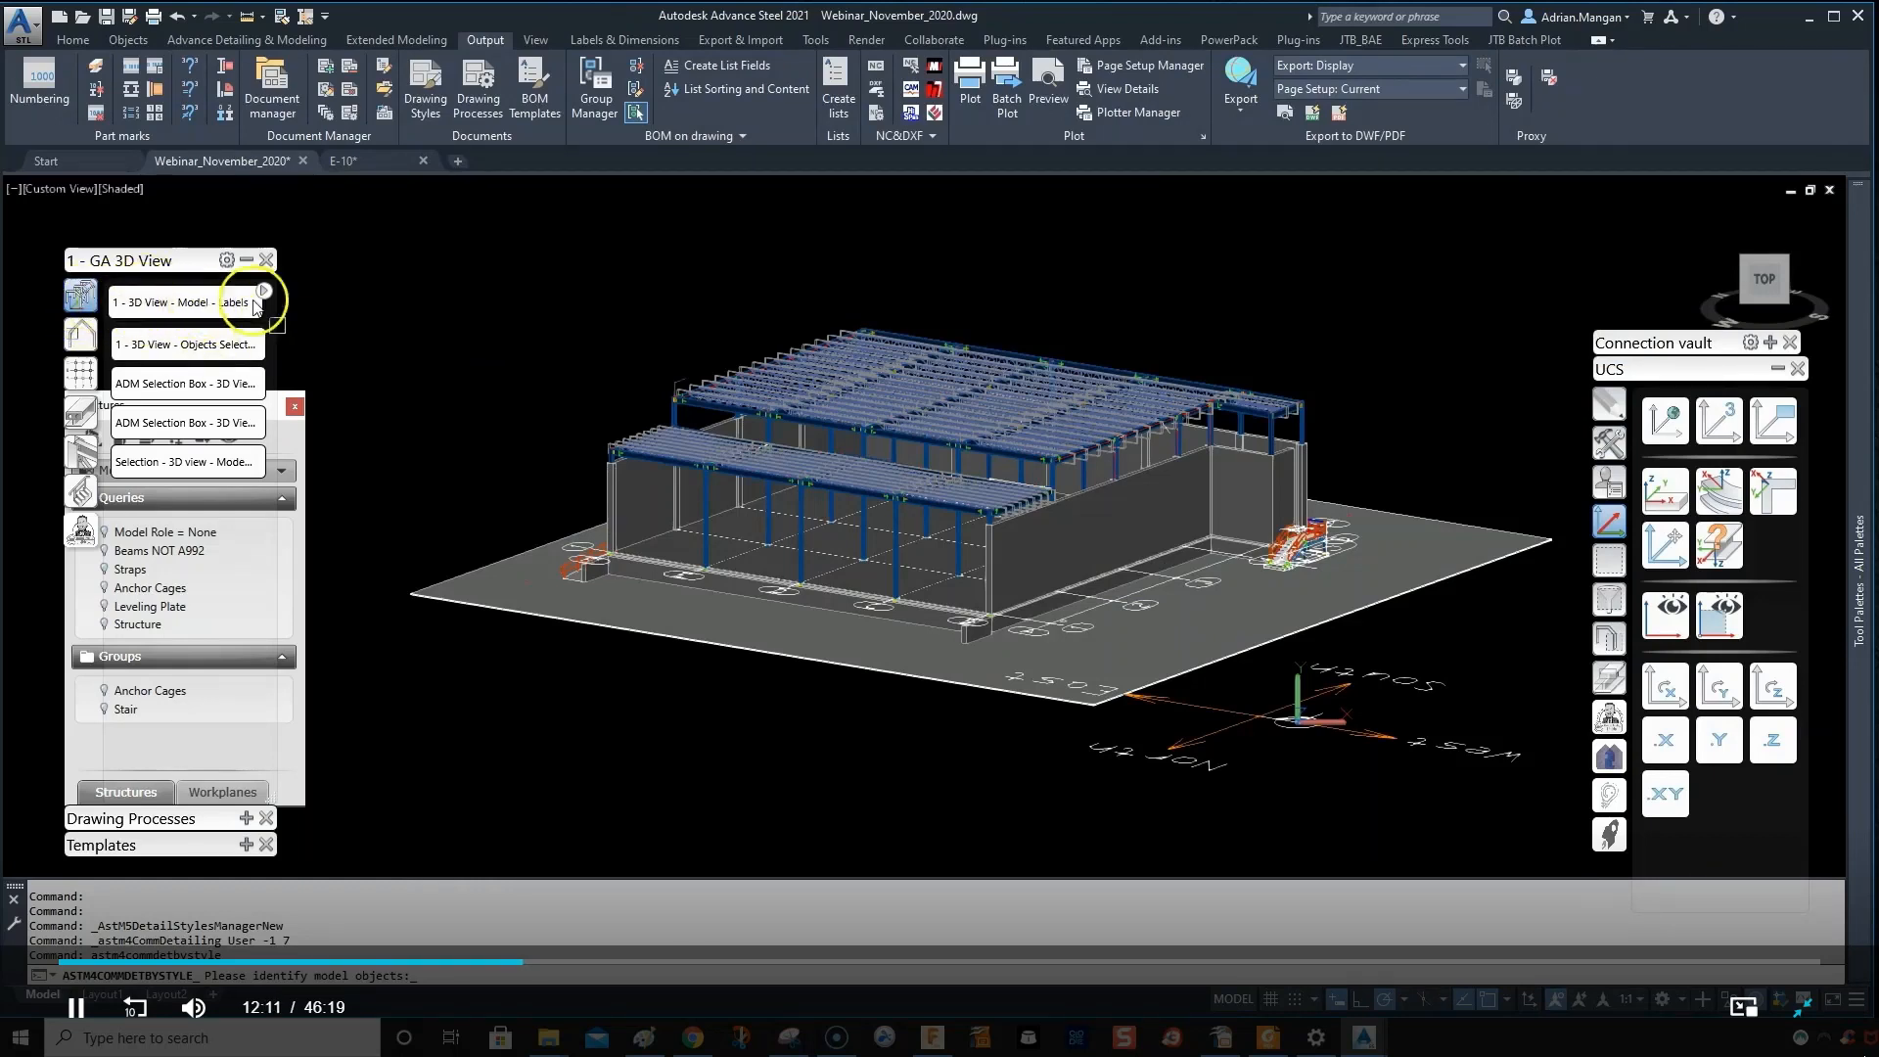
{"action": "left_click", "coordinate": [337, 266]}
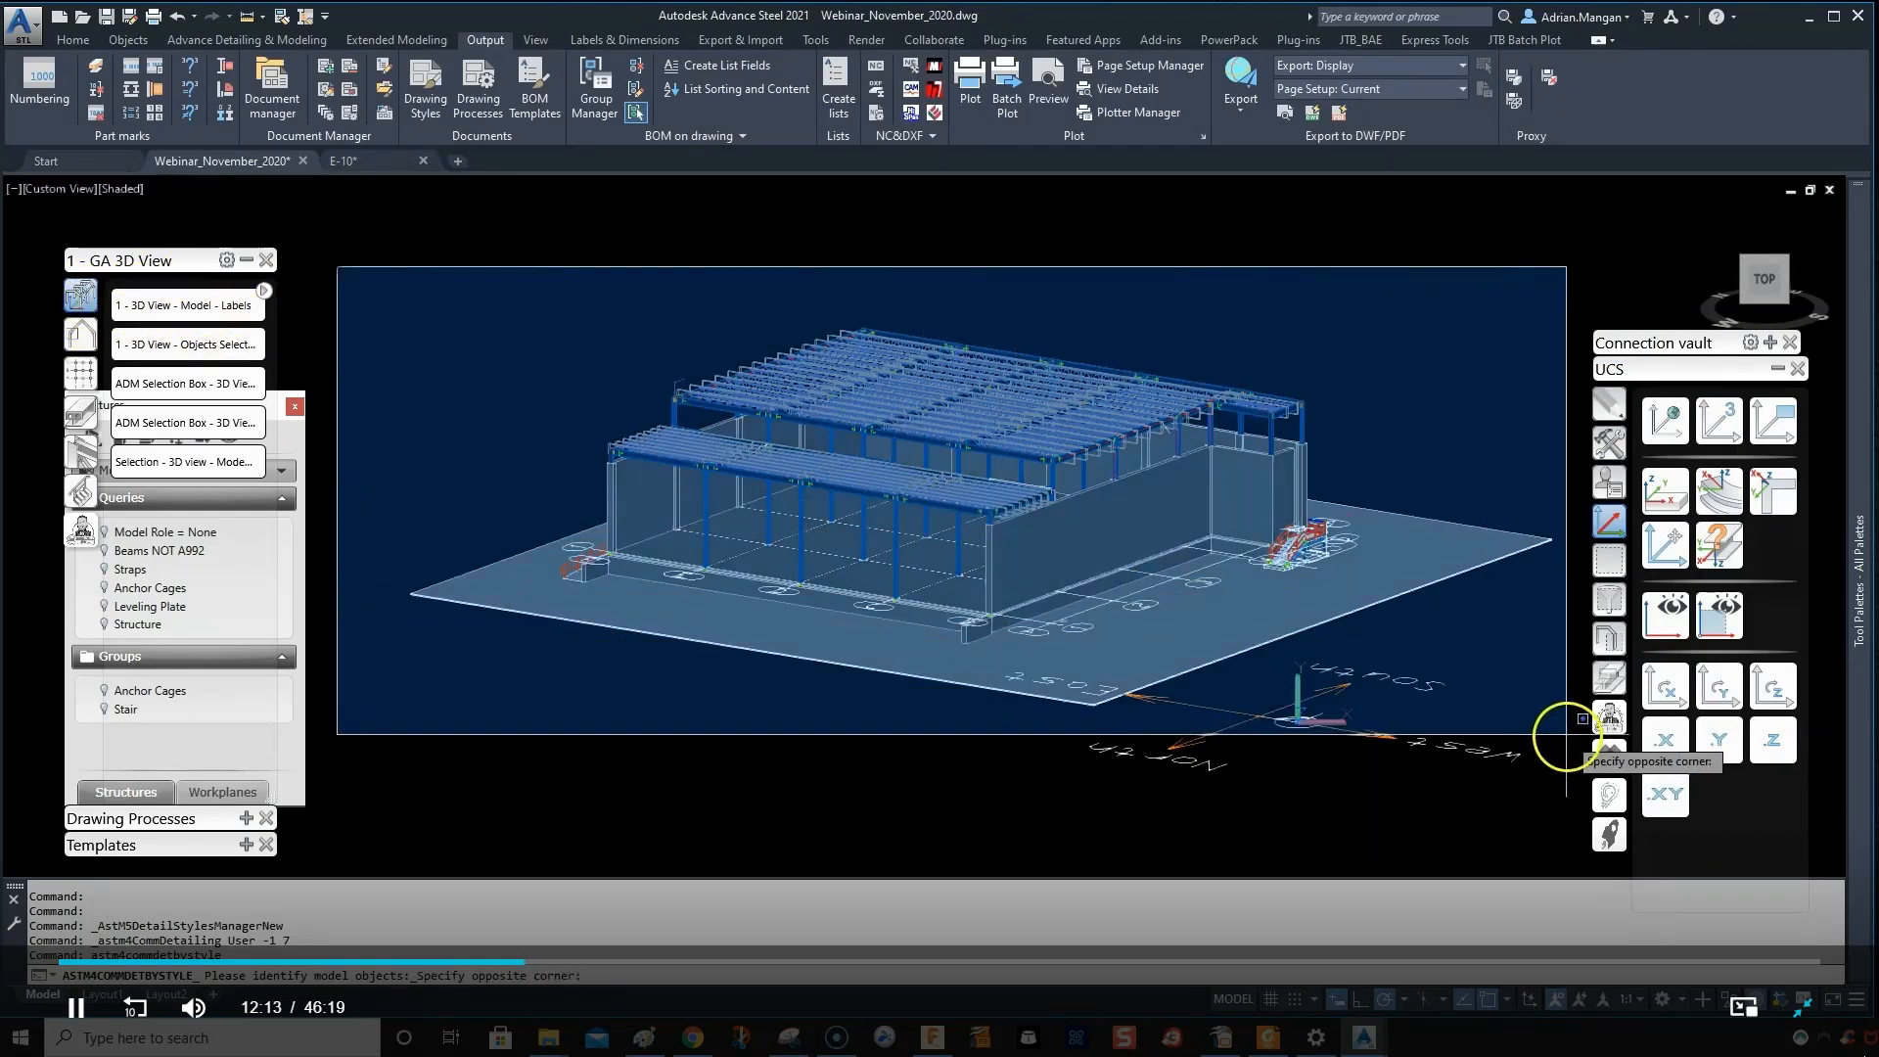
{"action": "left_click", "coordinate": [1577, 736]}
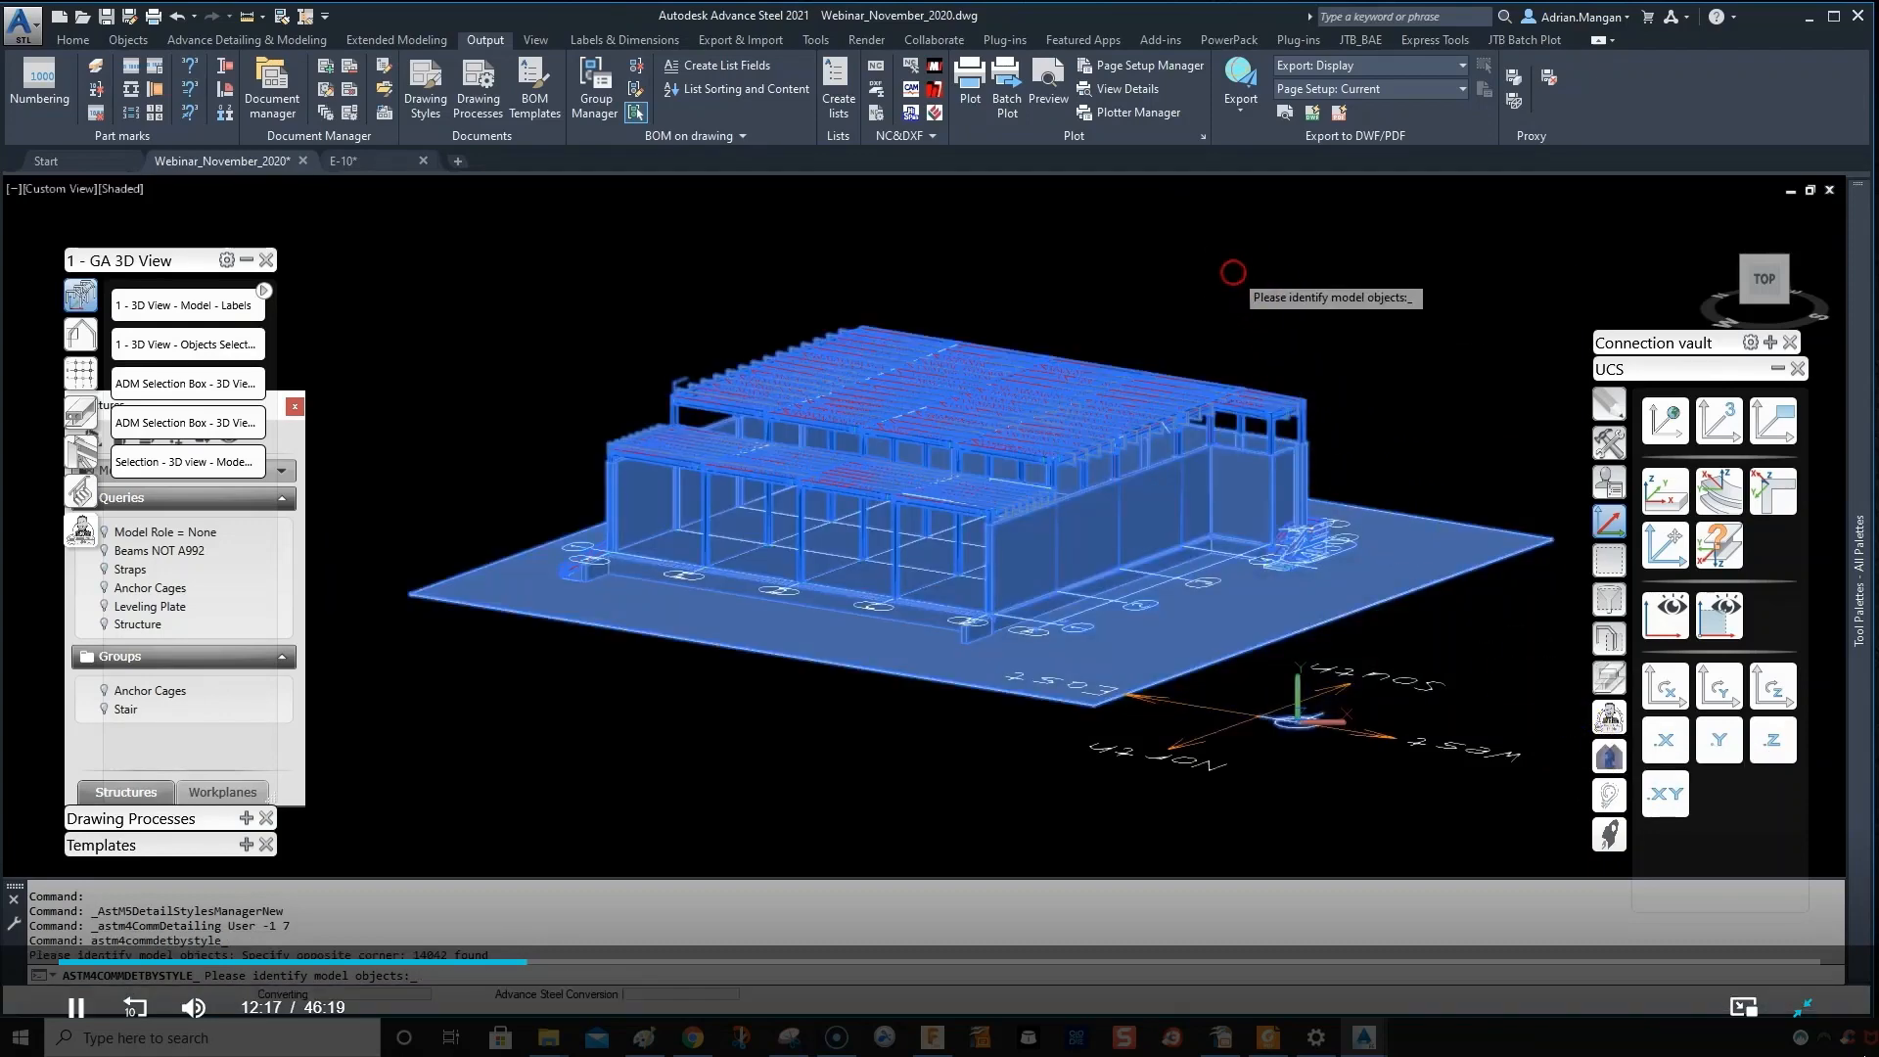
{"action": "key", "text": "Return"}
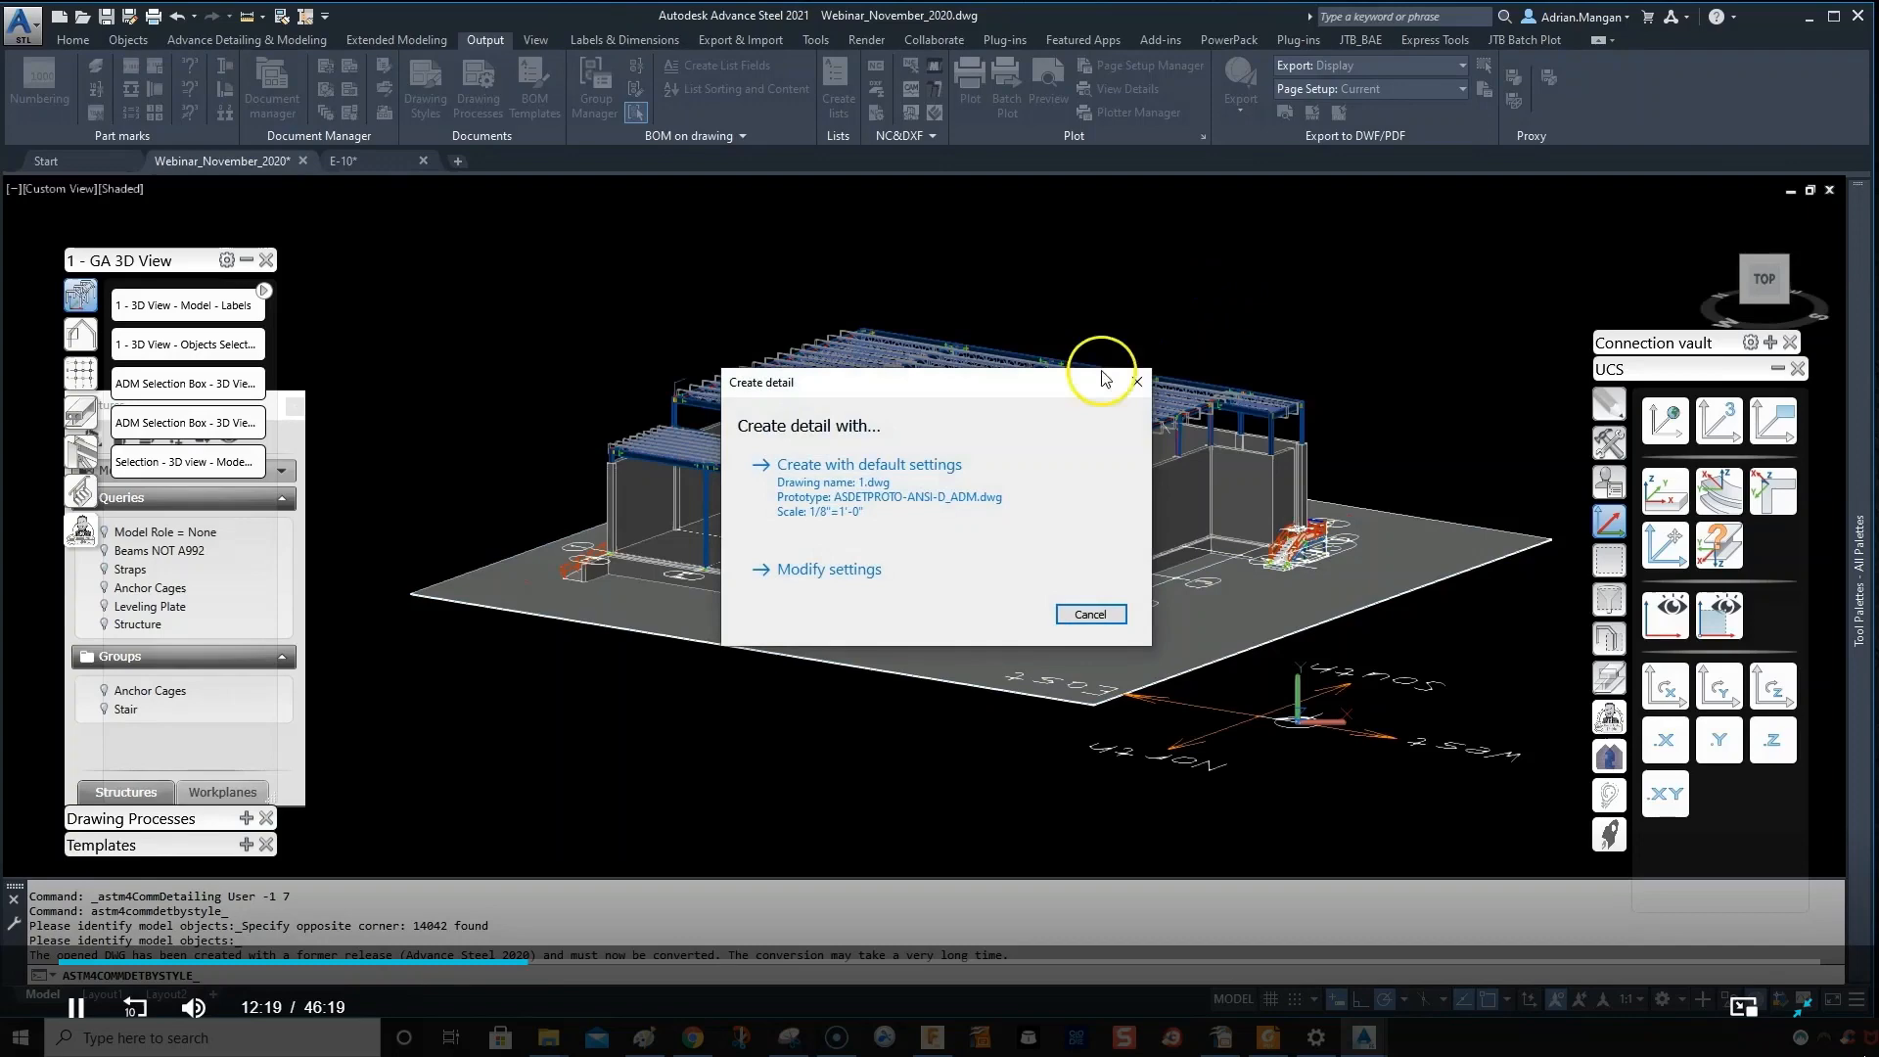
- Choose the existing drawing E-10.dwg as the detail's destination and define a detail window around the whole building
{"action": "left_click", "coordinate": [843, 570]}
{"action": "left_click", "coordinate": [391, 150]}
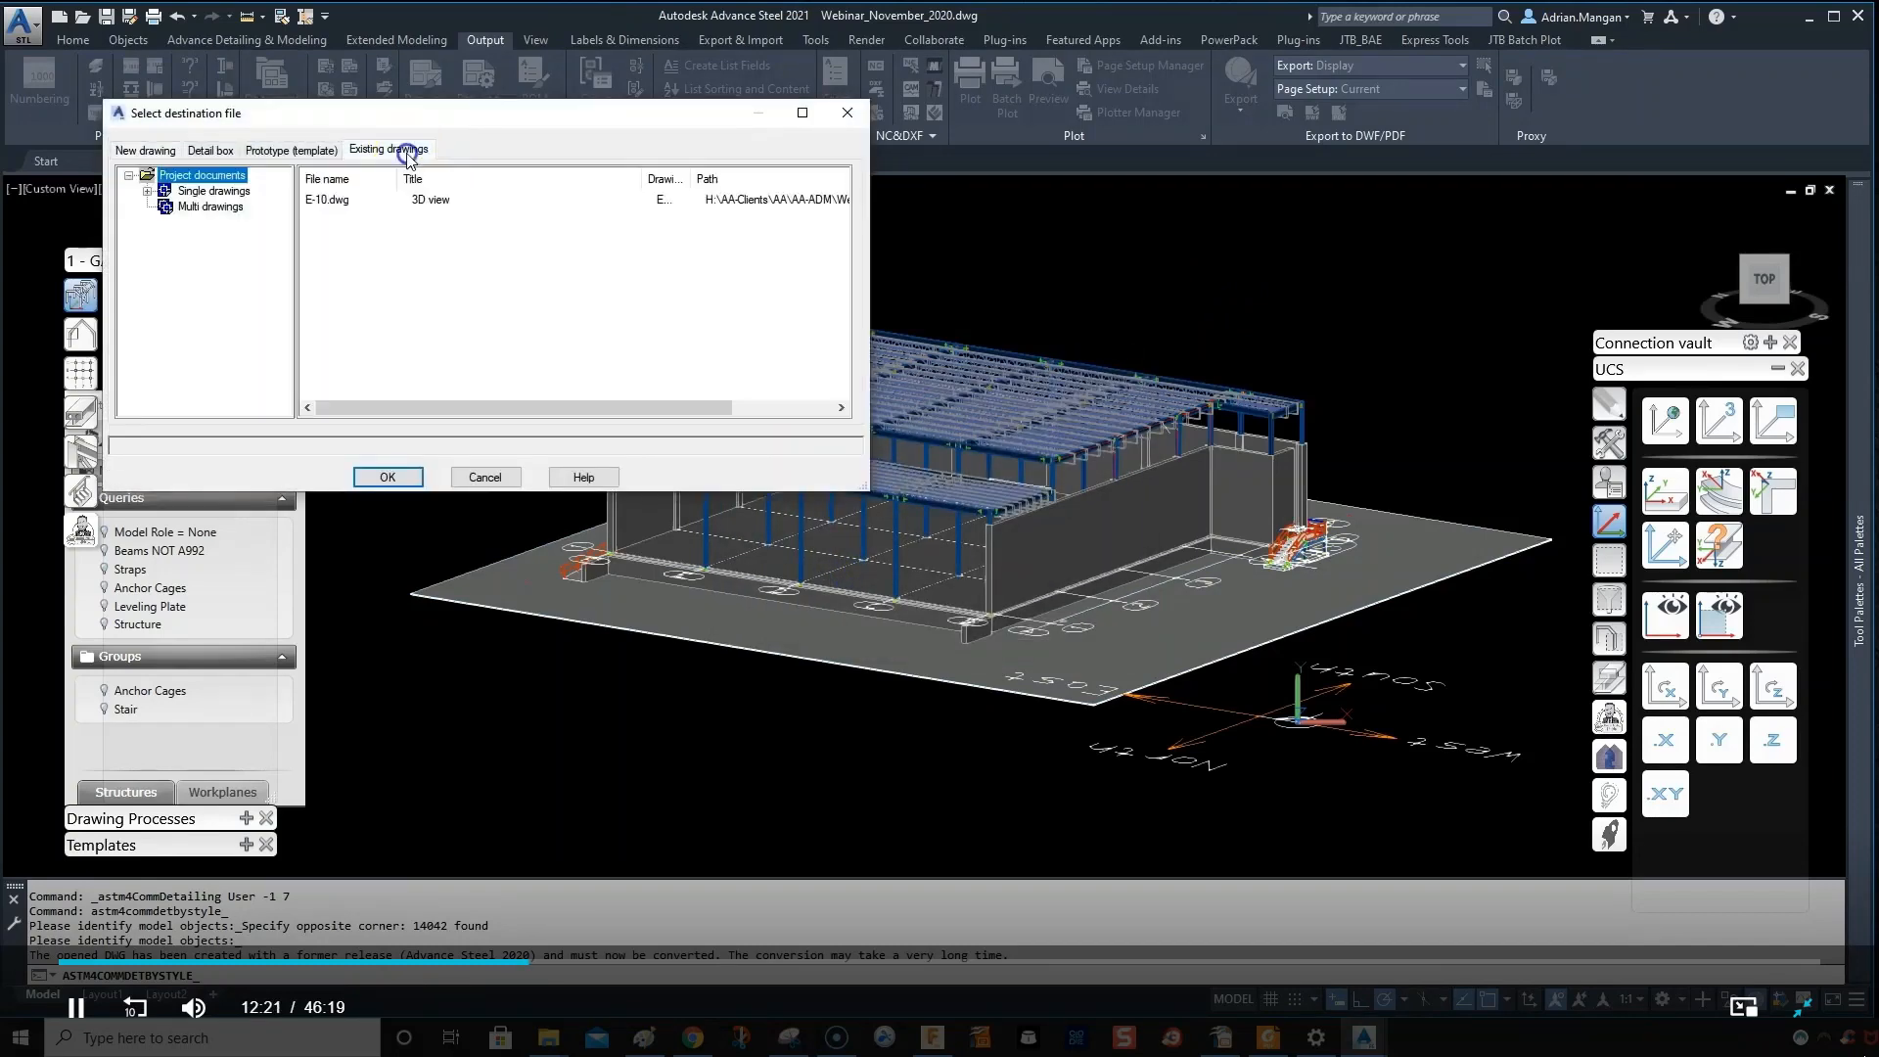
{"action": "left_click", "coordinate": [357, 200]}
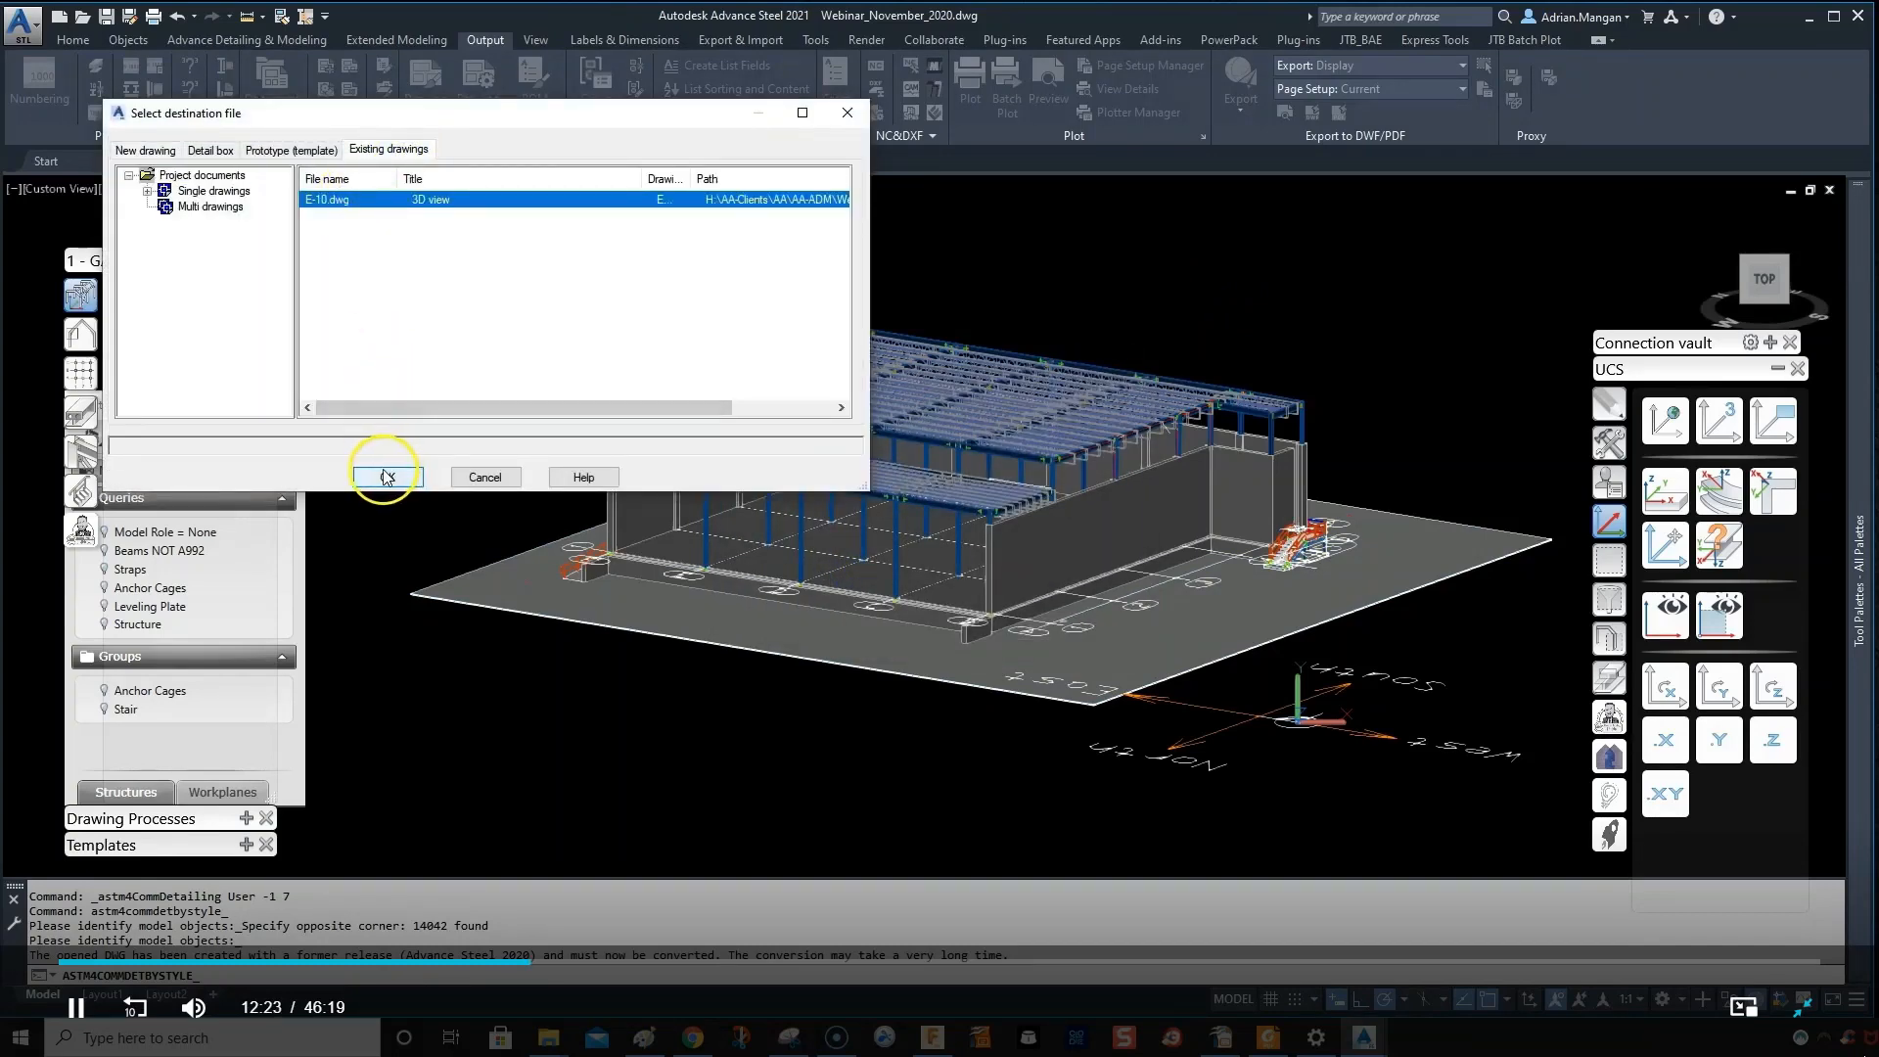
{"action": "left_click", "coordinate": [146, 150]}
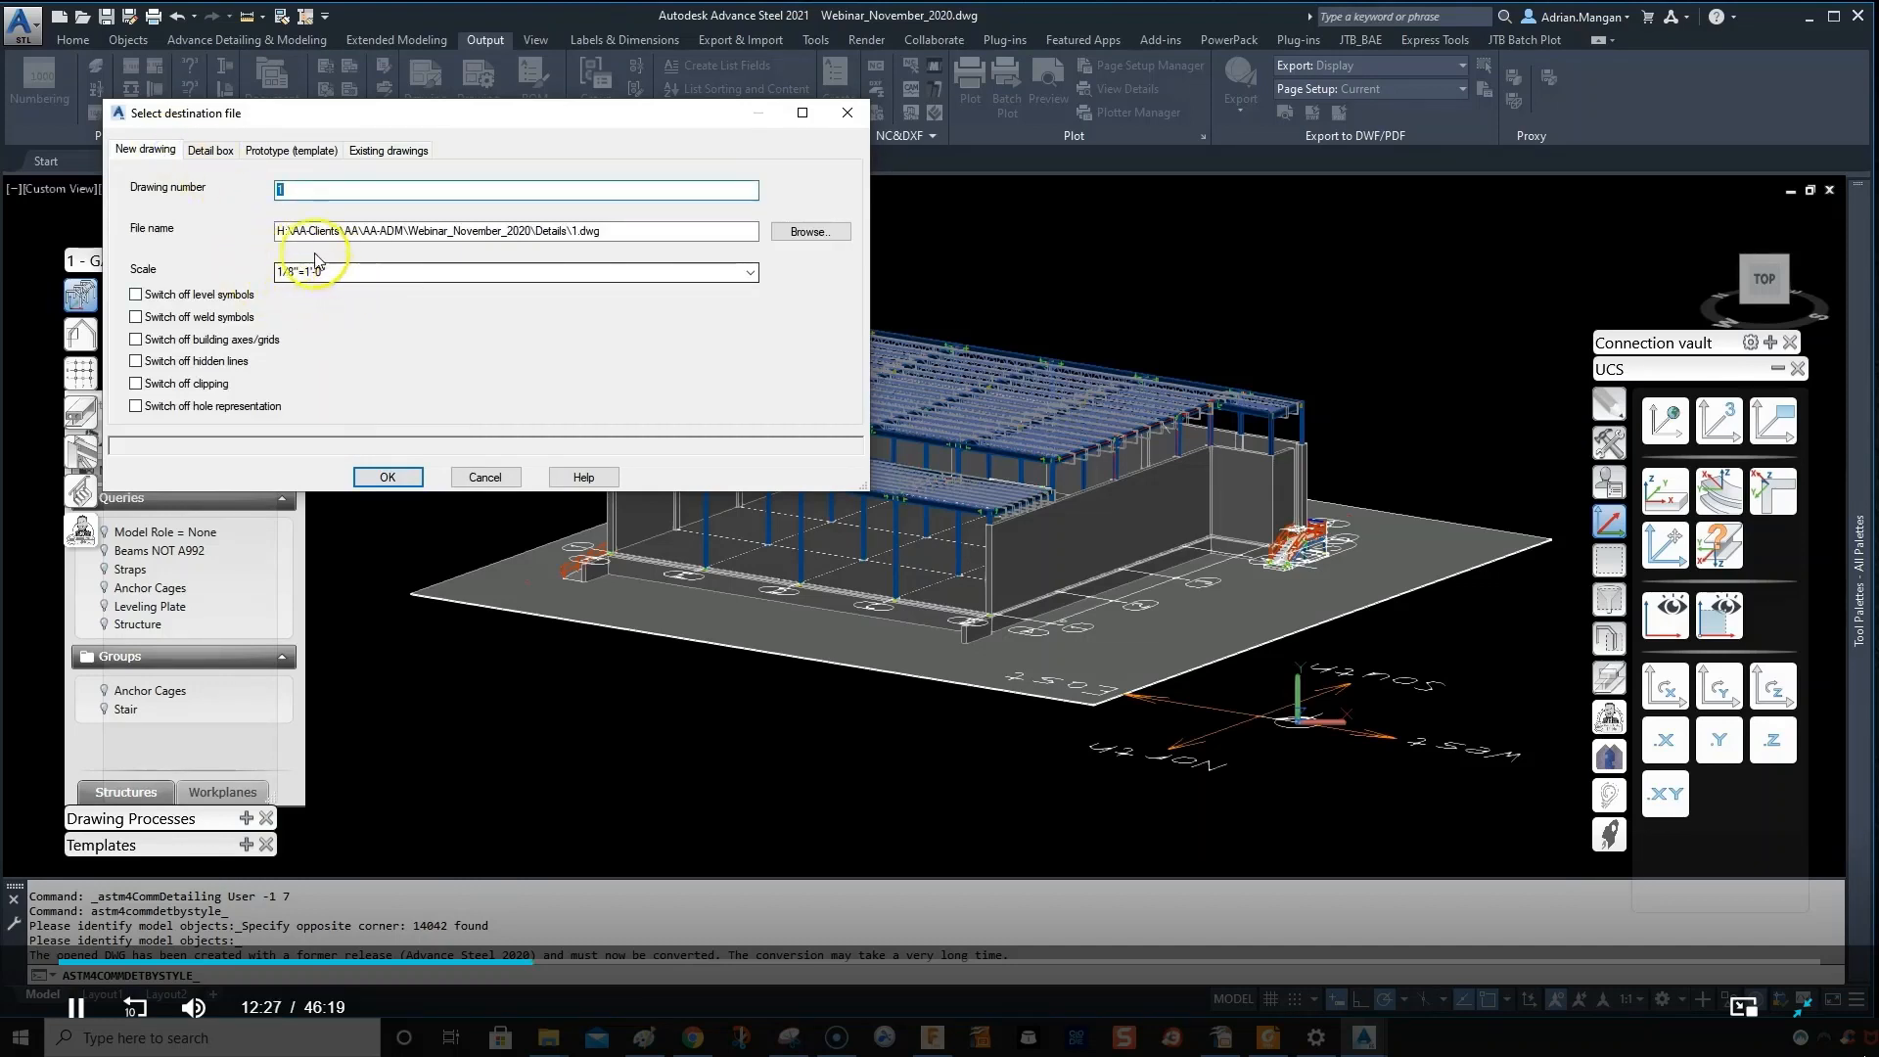
{"action": "left_click", "coordinate": [380, 151]}
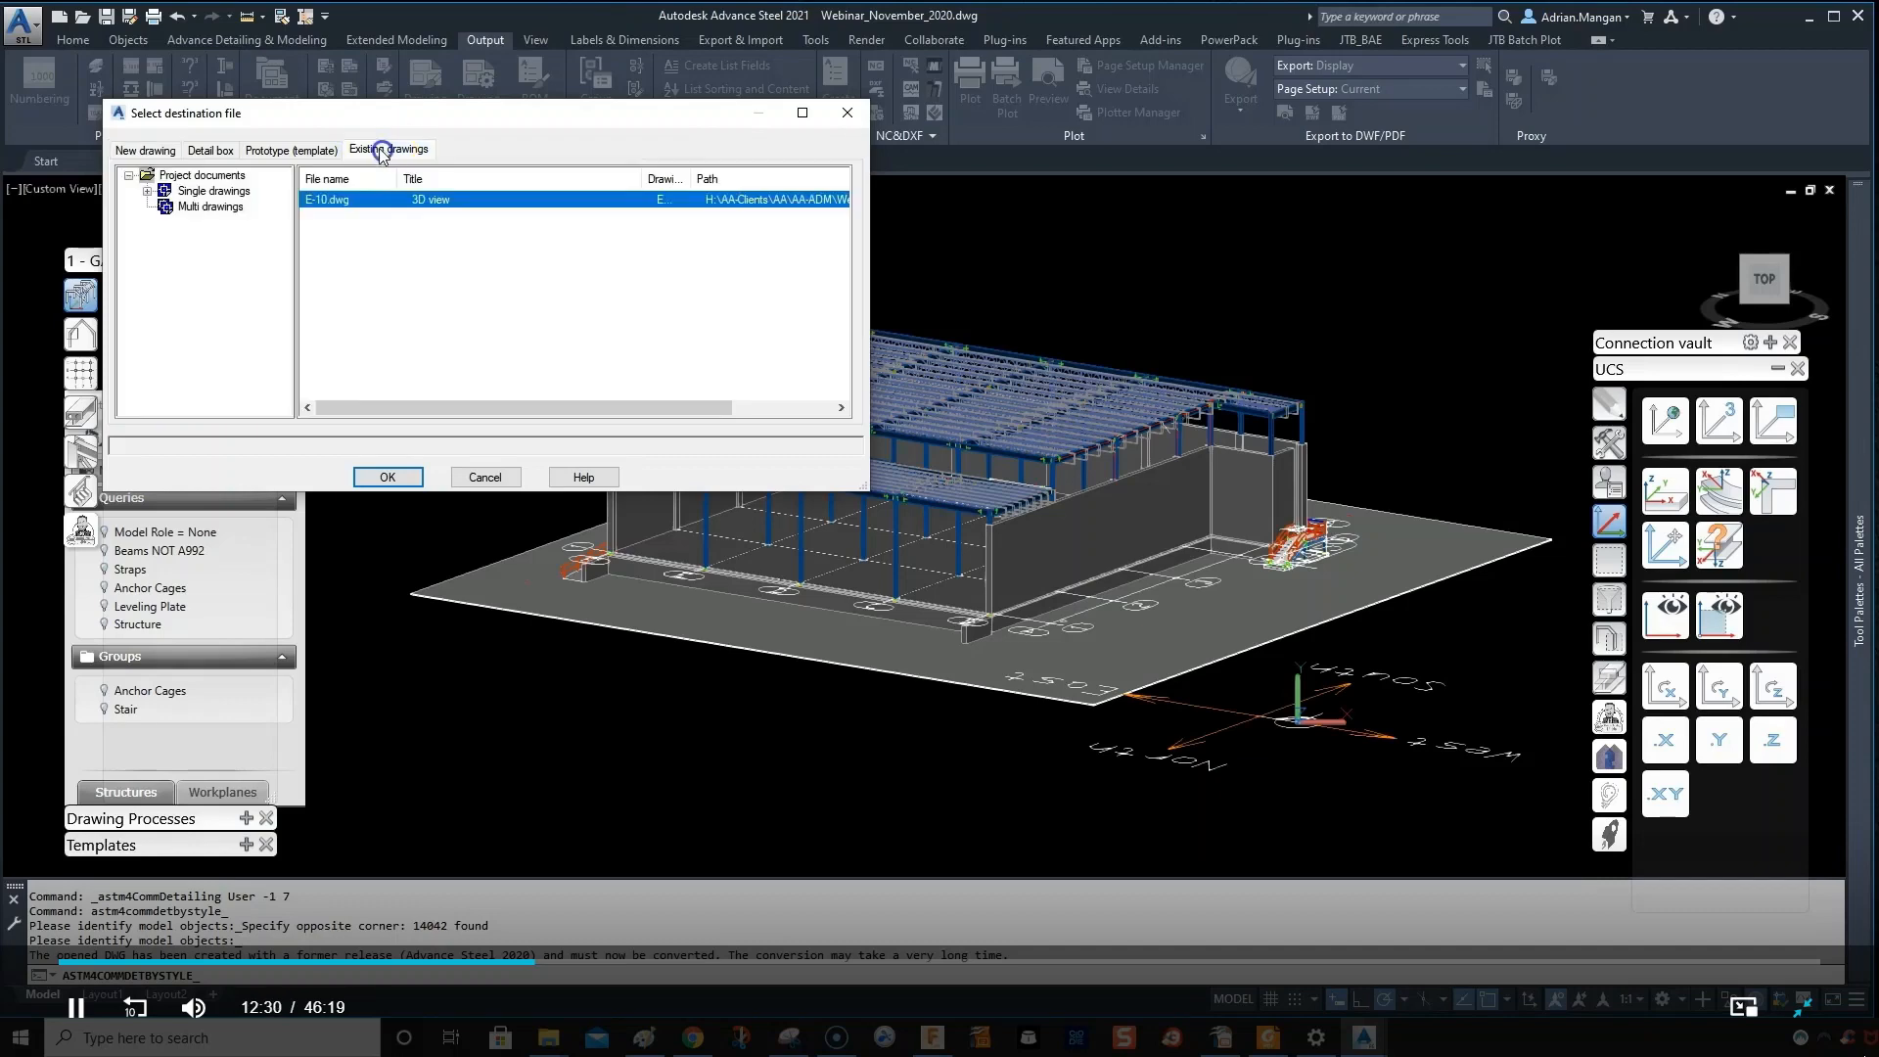
{"action": "left_click", "coordinate": [393, 477]}
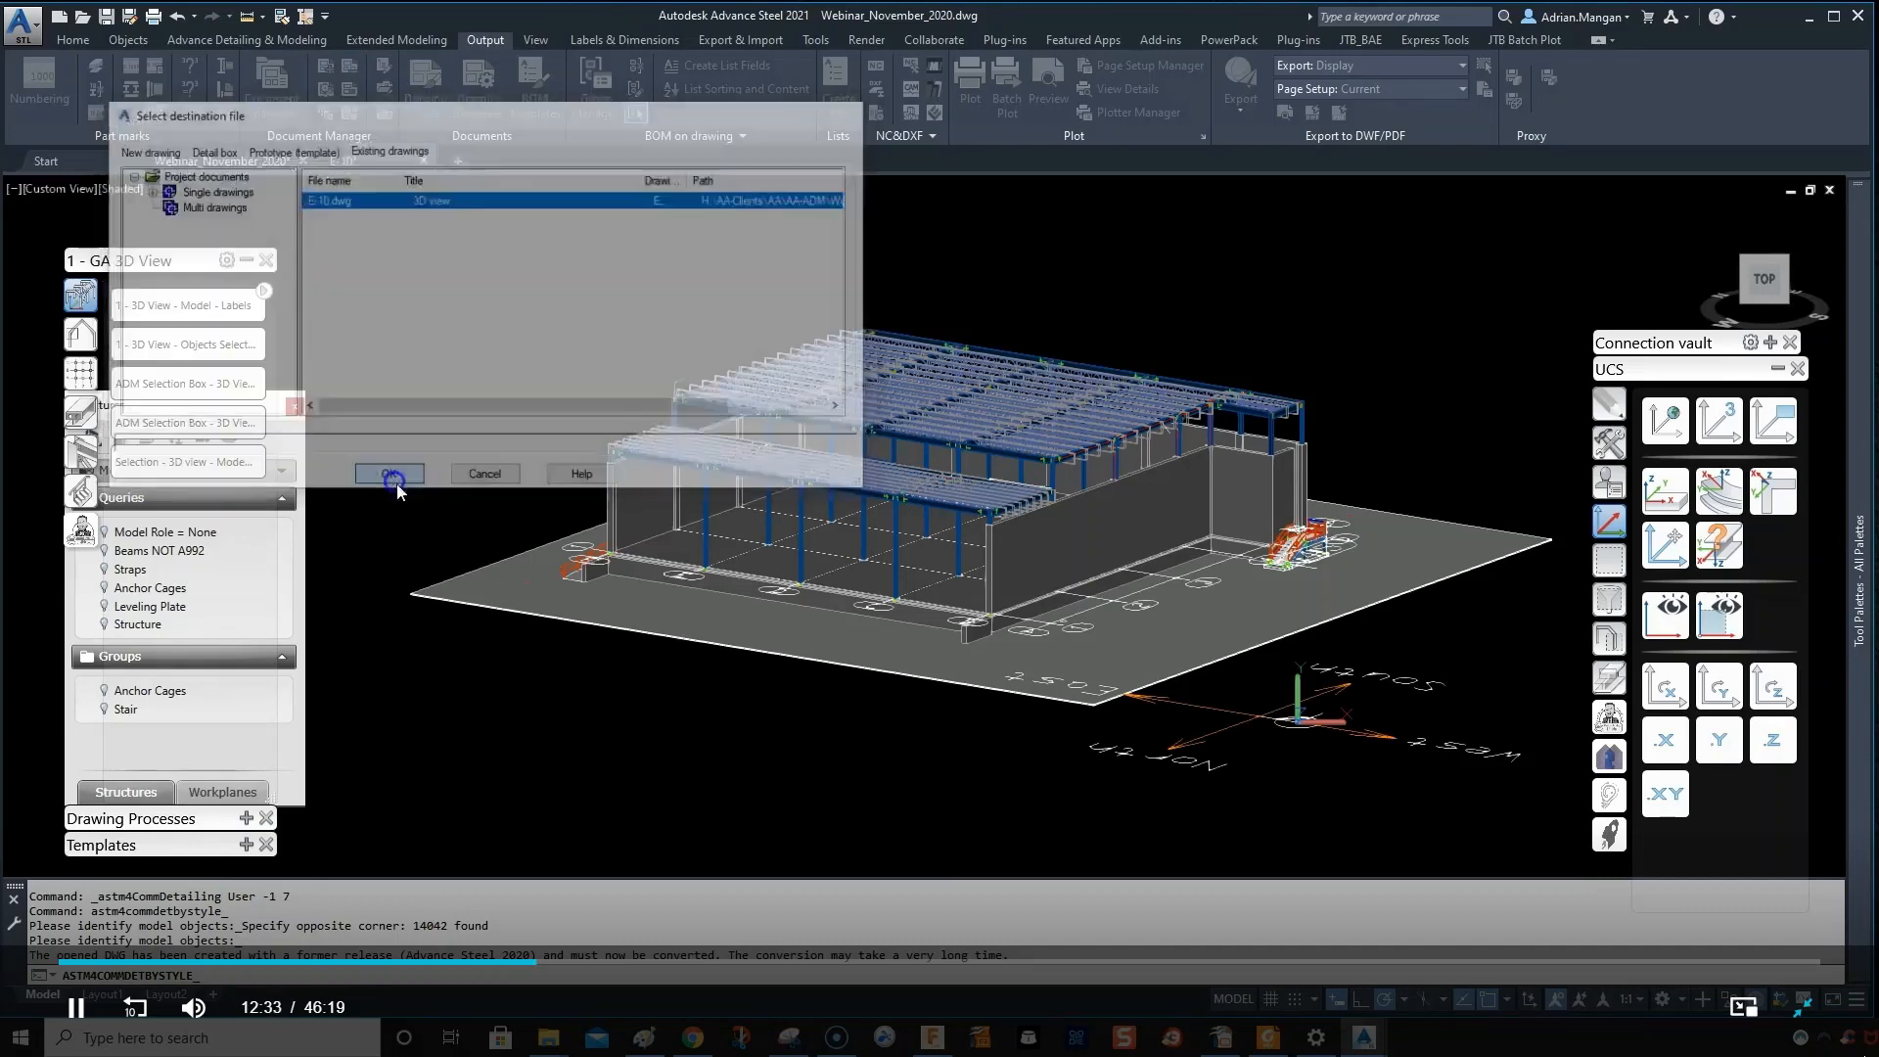
{"action": "left_click", "coordinate": [350, 286]}
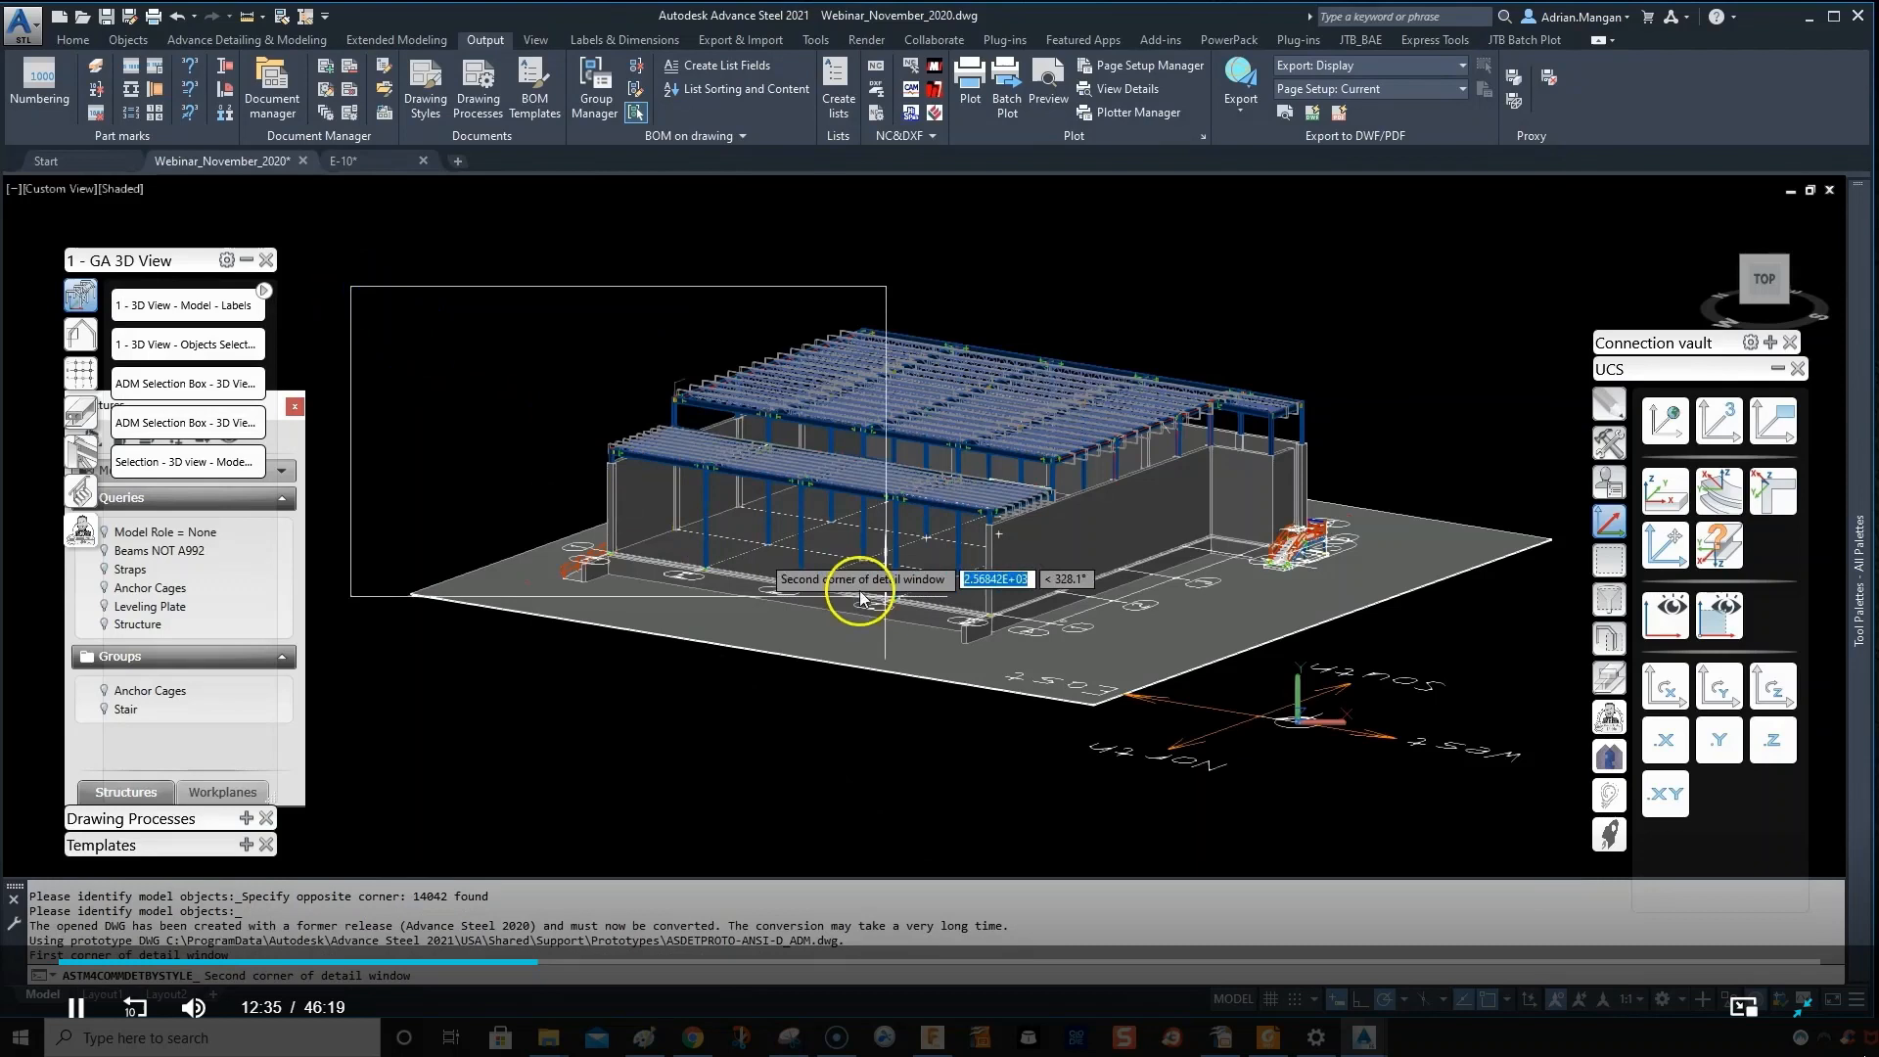
{"action": "left_click", "coordinate": [1578, 714]}
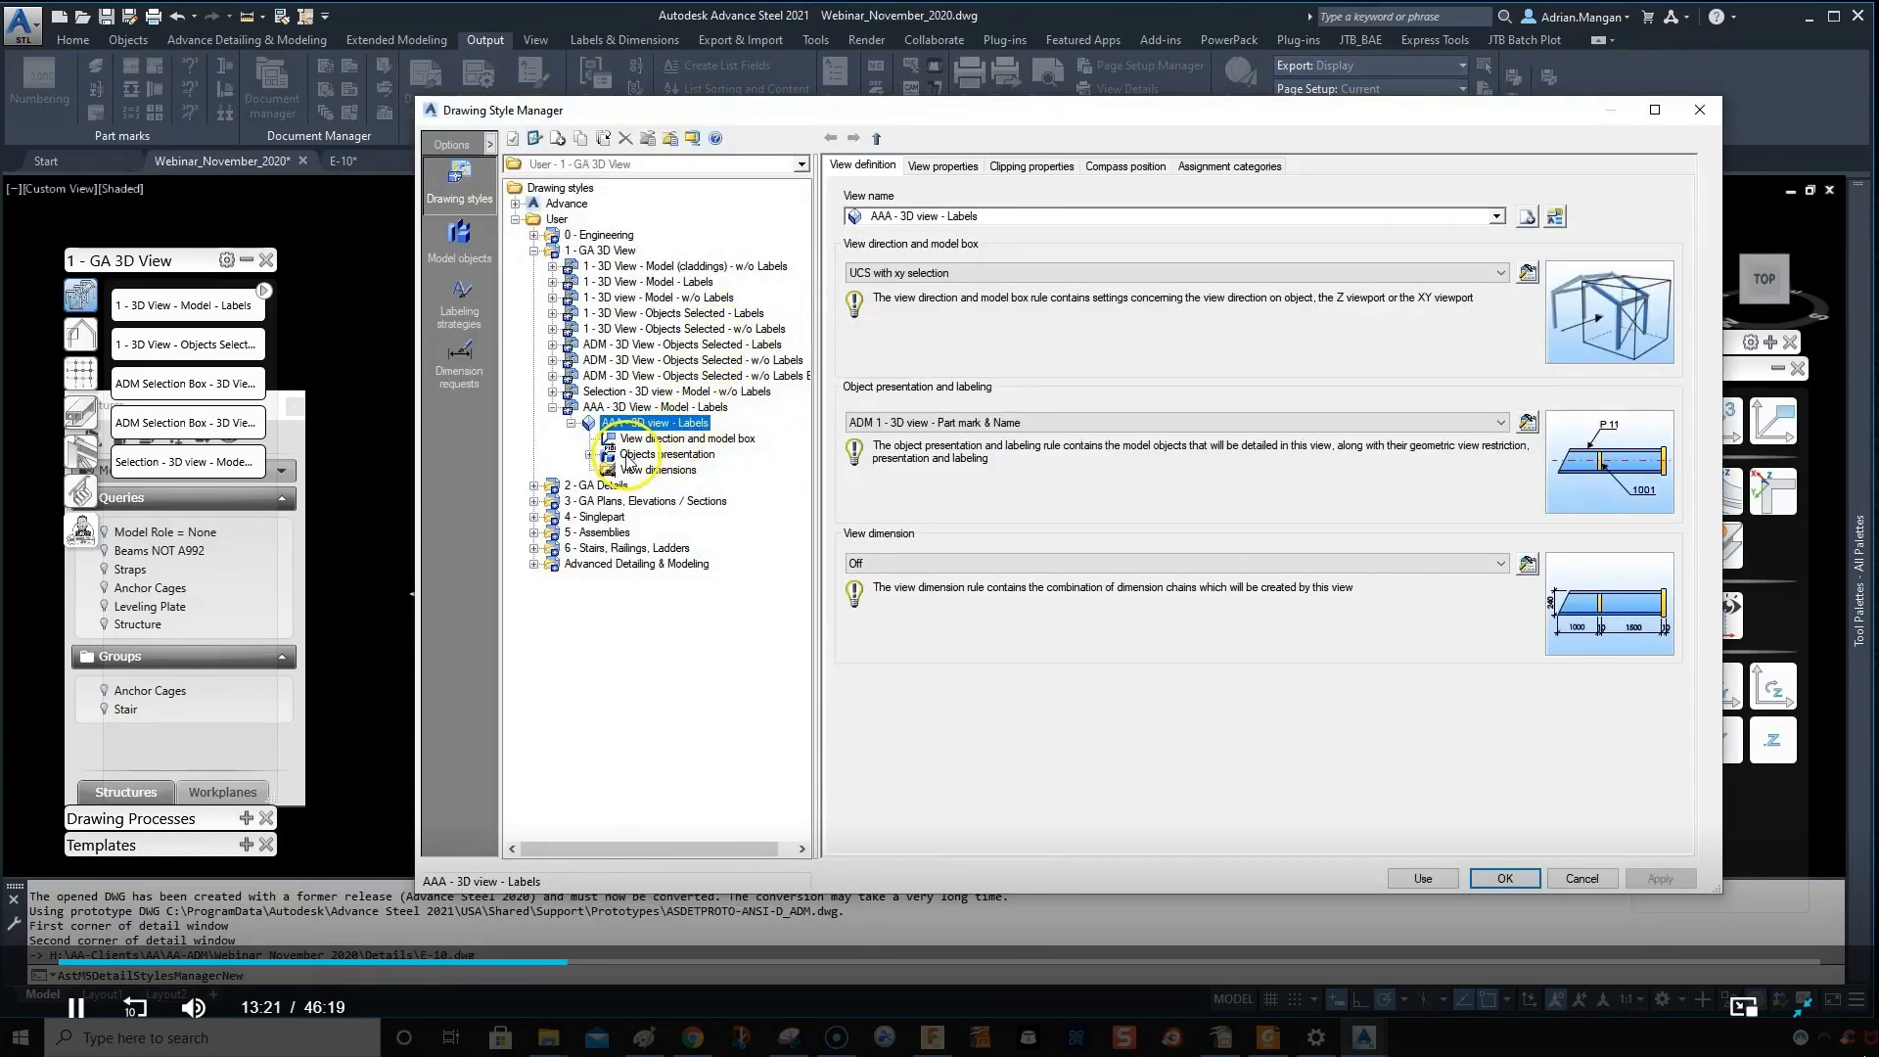
- Close the Drawing Style Manager and inspect the labels of the new 3D view on the E-10 drawing
{"action": "left_click", "coordinate": [1513, 881]}
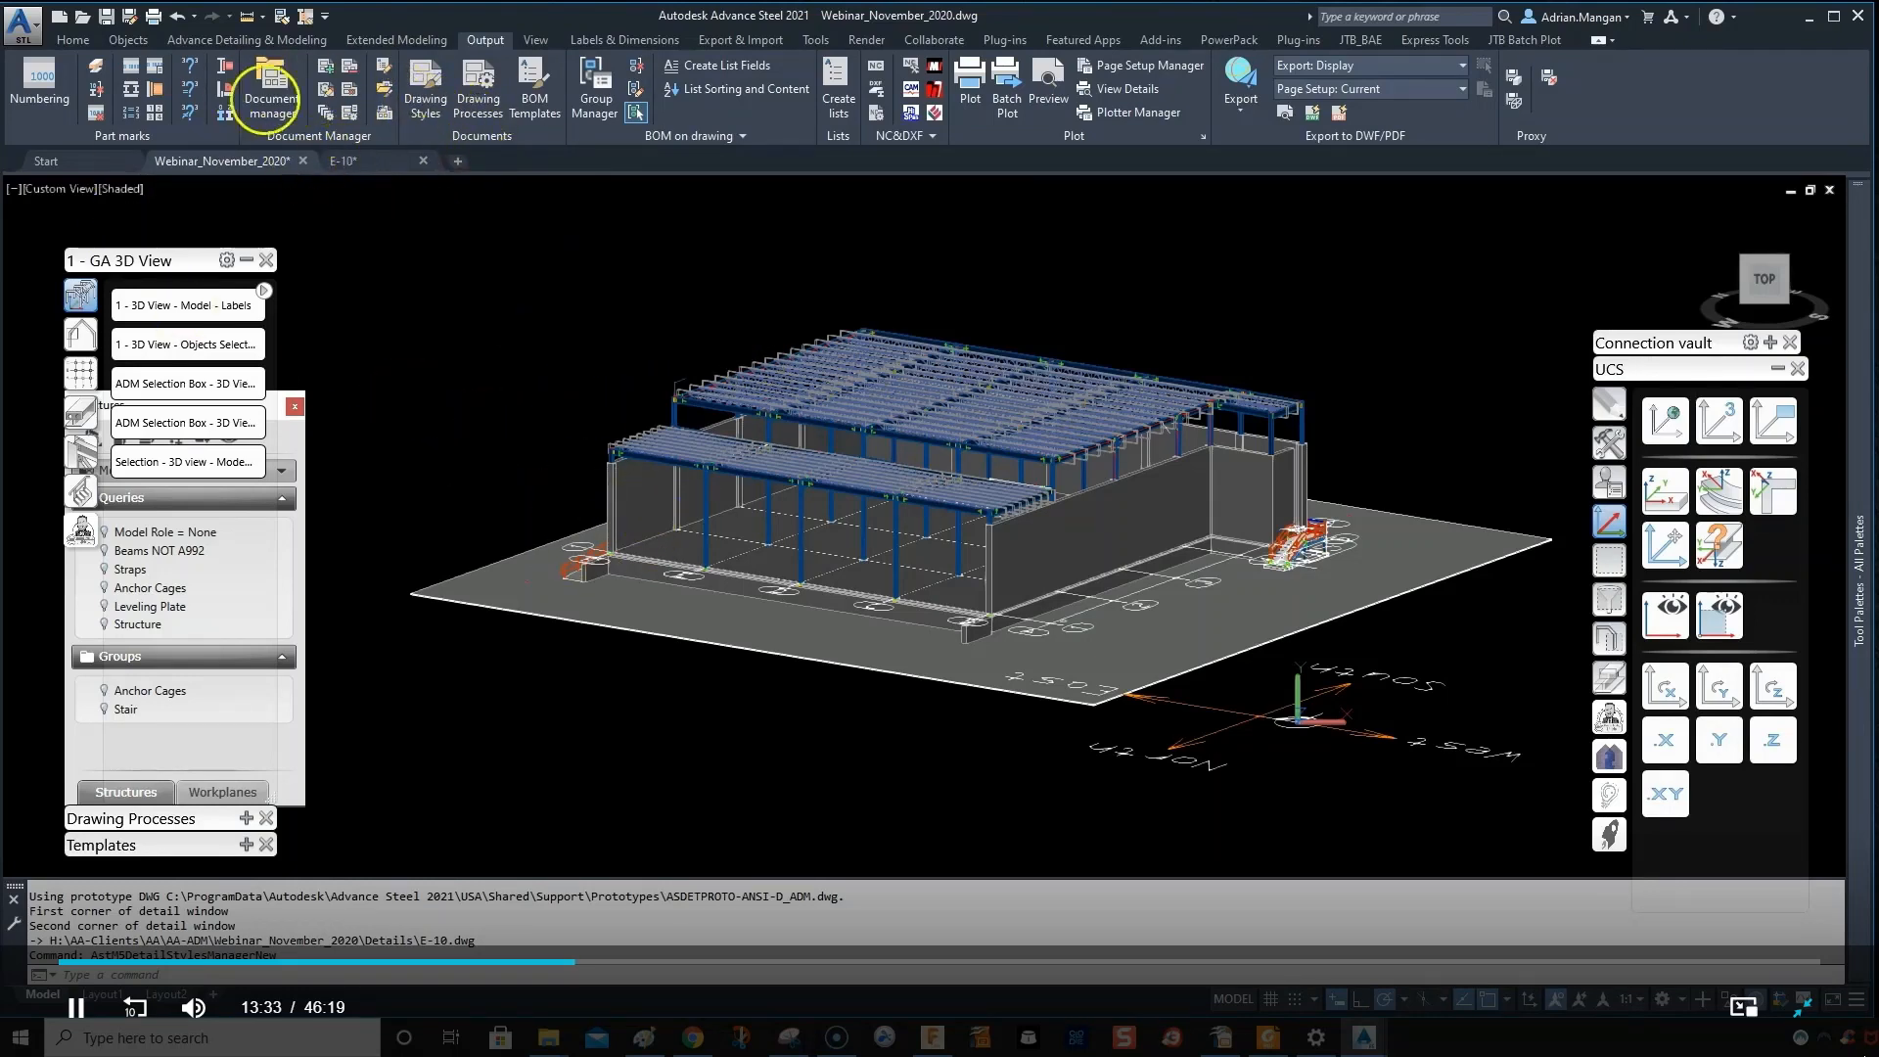
{"action": "left_click", "coordinate": [337, 161]}
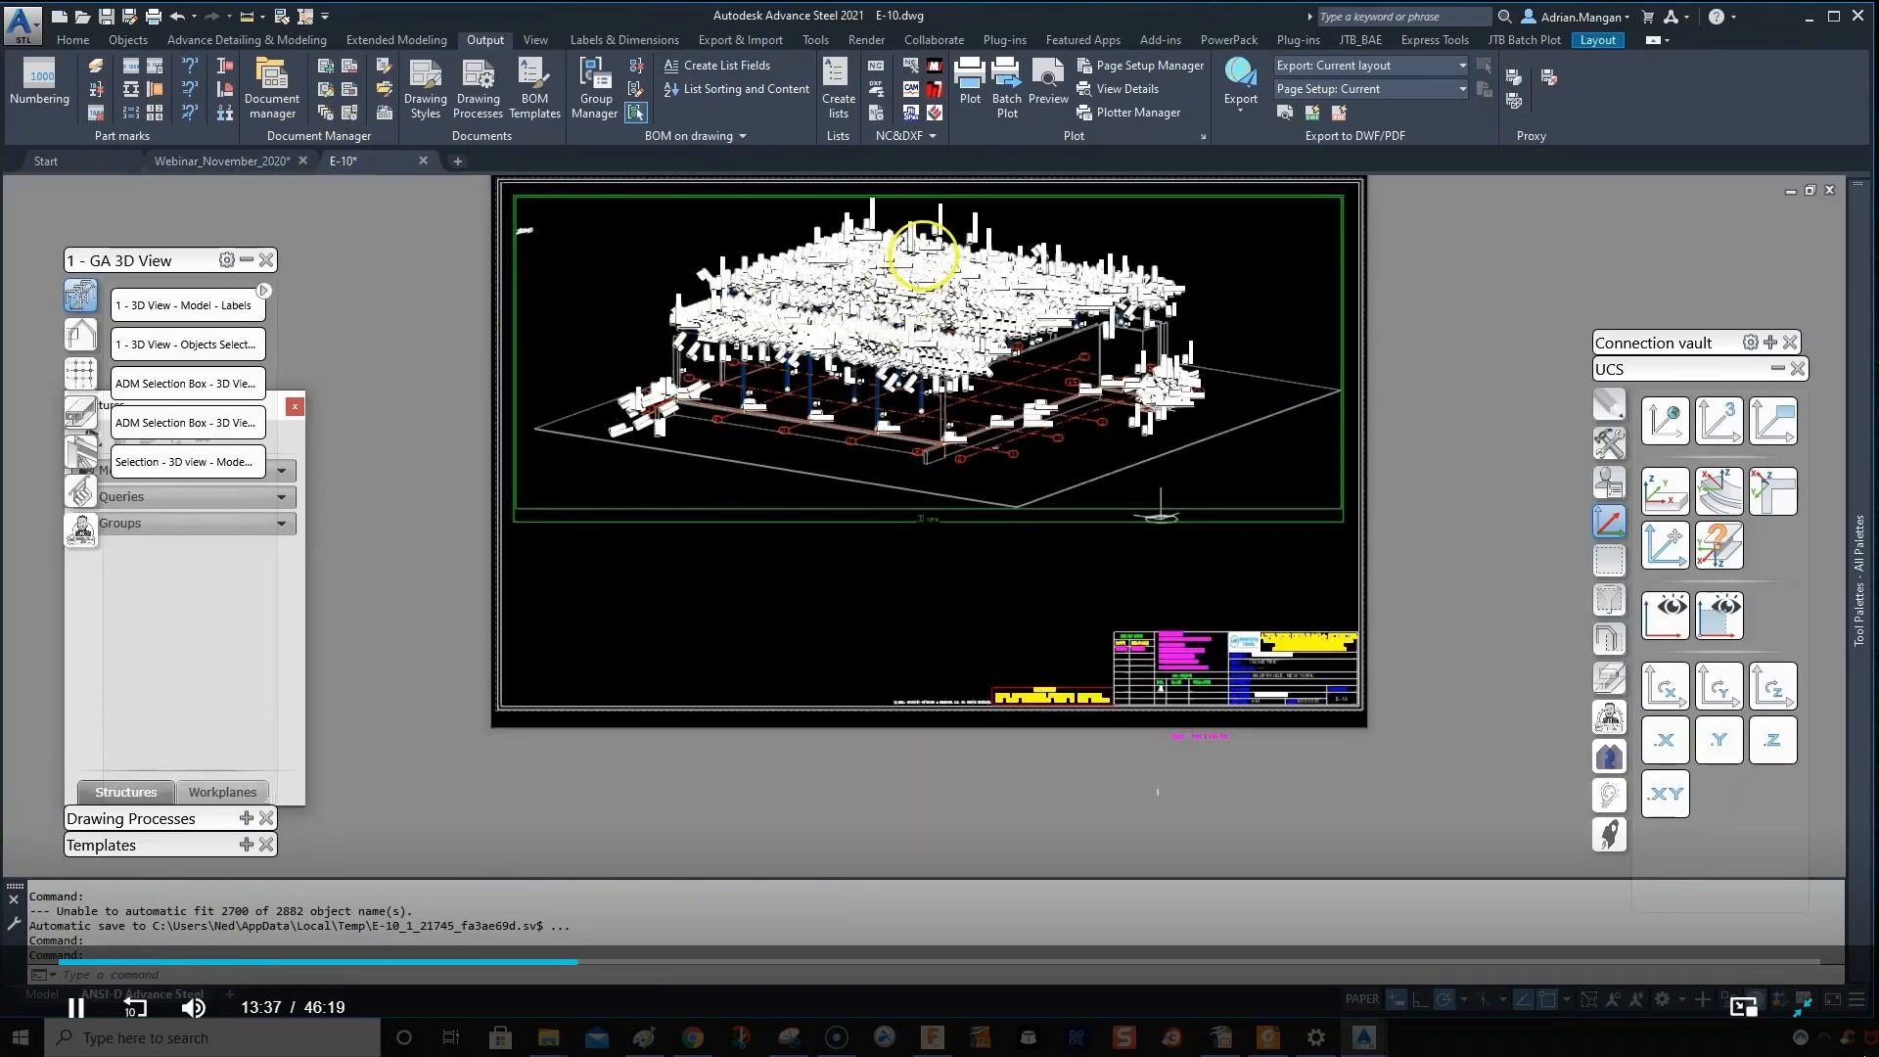
{"action": "scroll", "coordinate": [922, 252], "scroll_direction": "up", "scroll_amount": 5}
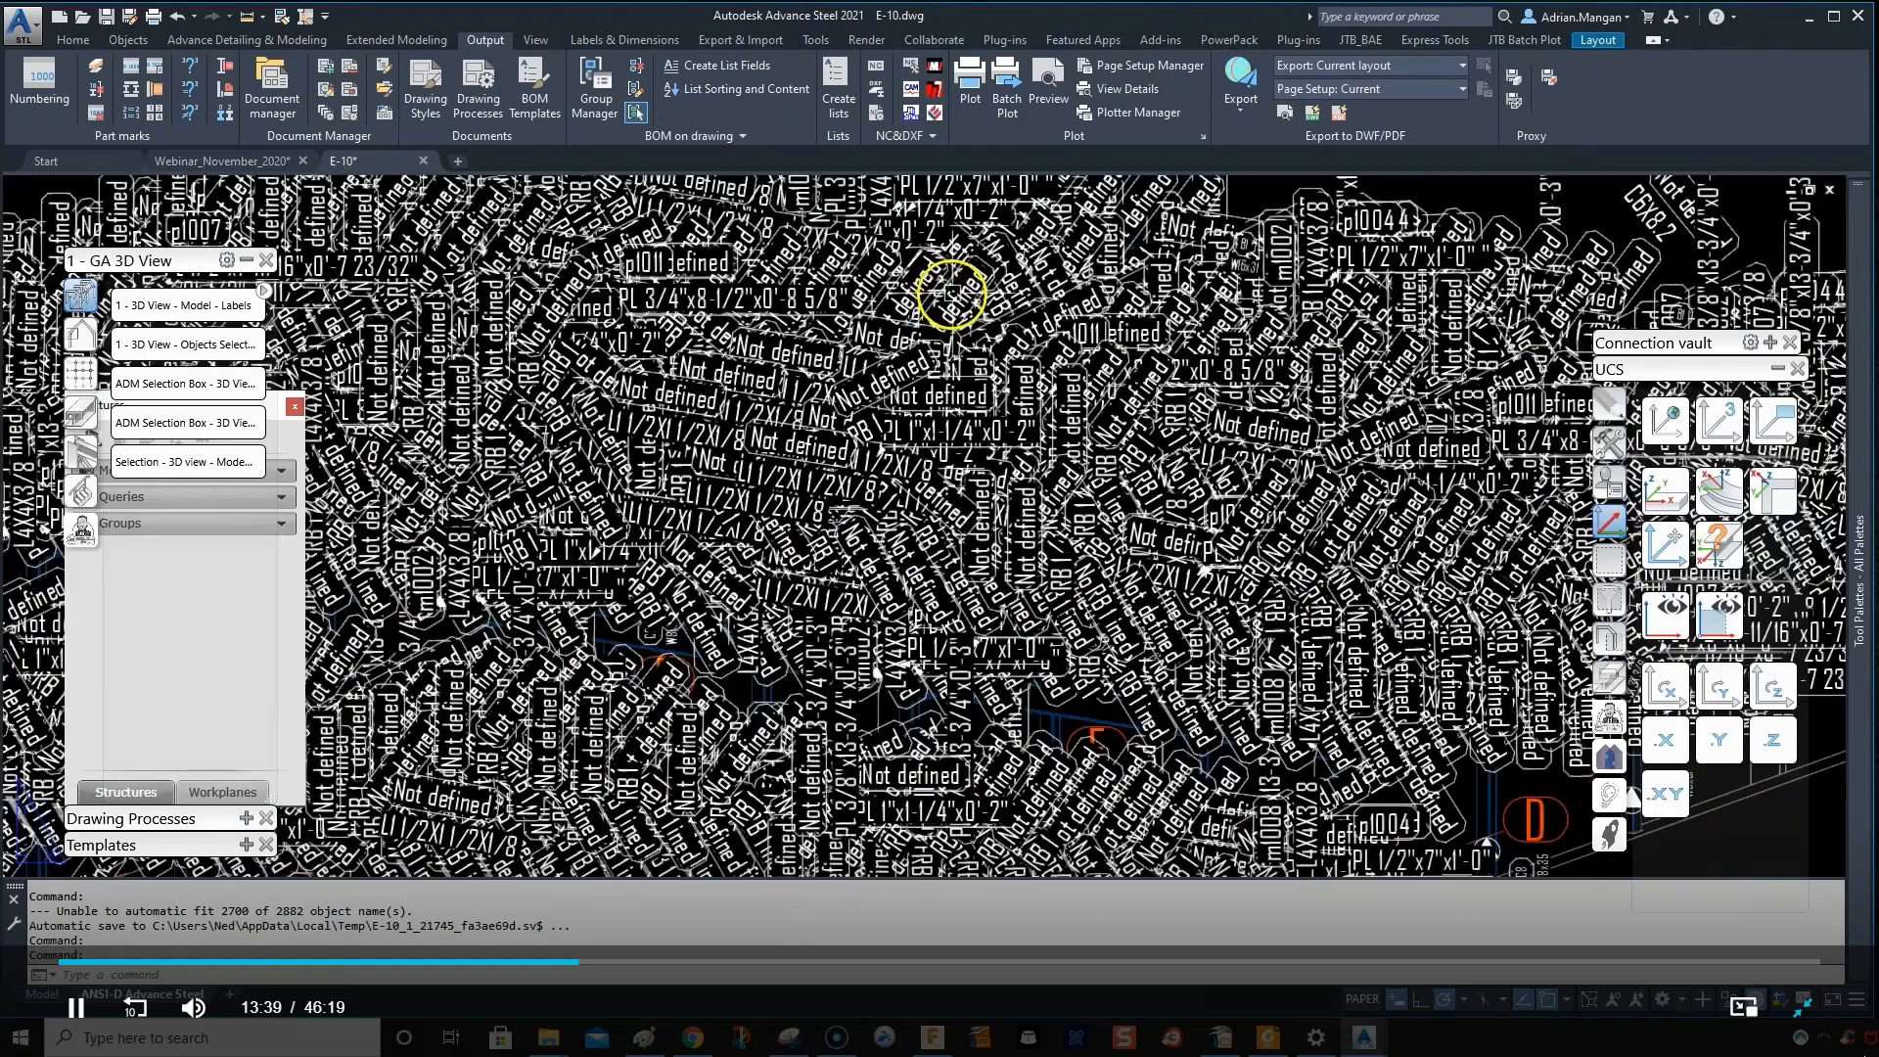
{"action": "scroll", "coordinate": [948, 292], "scroll_direction": "down", "scroll_amount": 5}
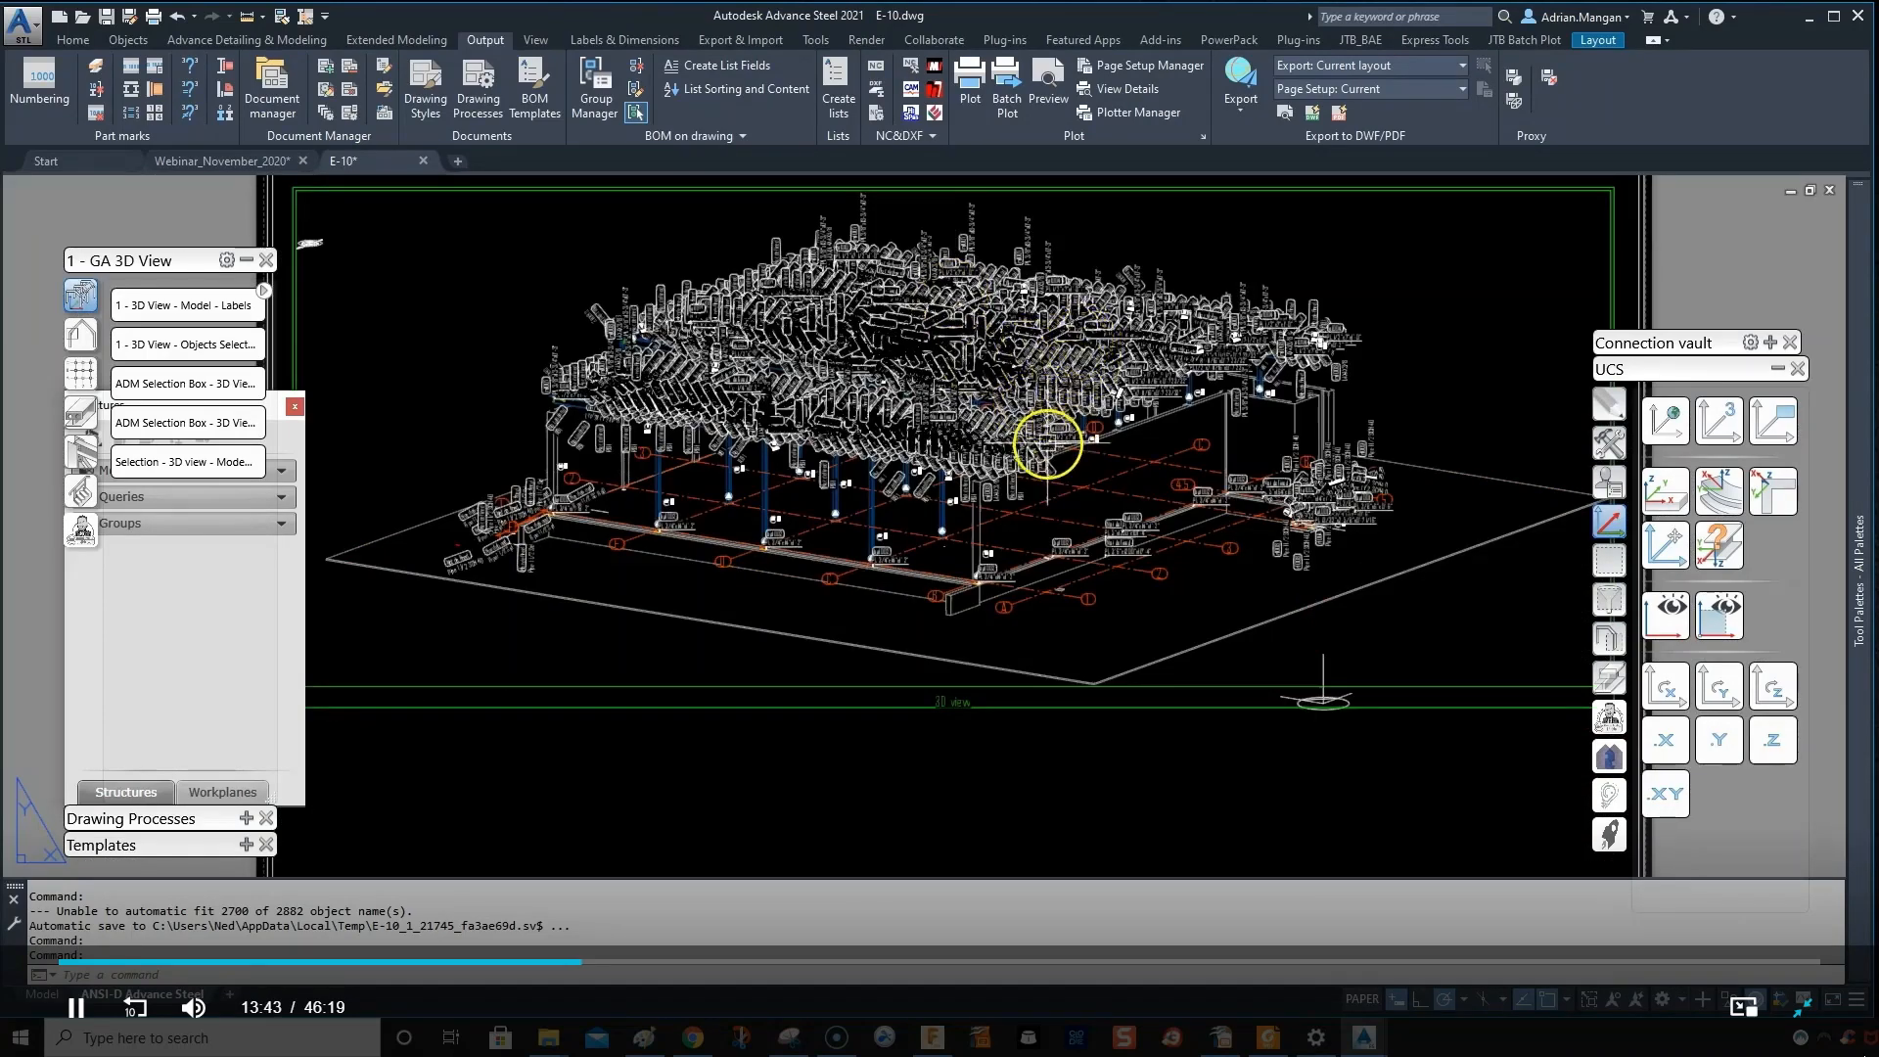
{"action": "middle_click_drag", "start_coordinate": [1028, 431], "coordinate": [1036, 504]}
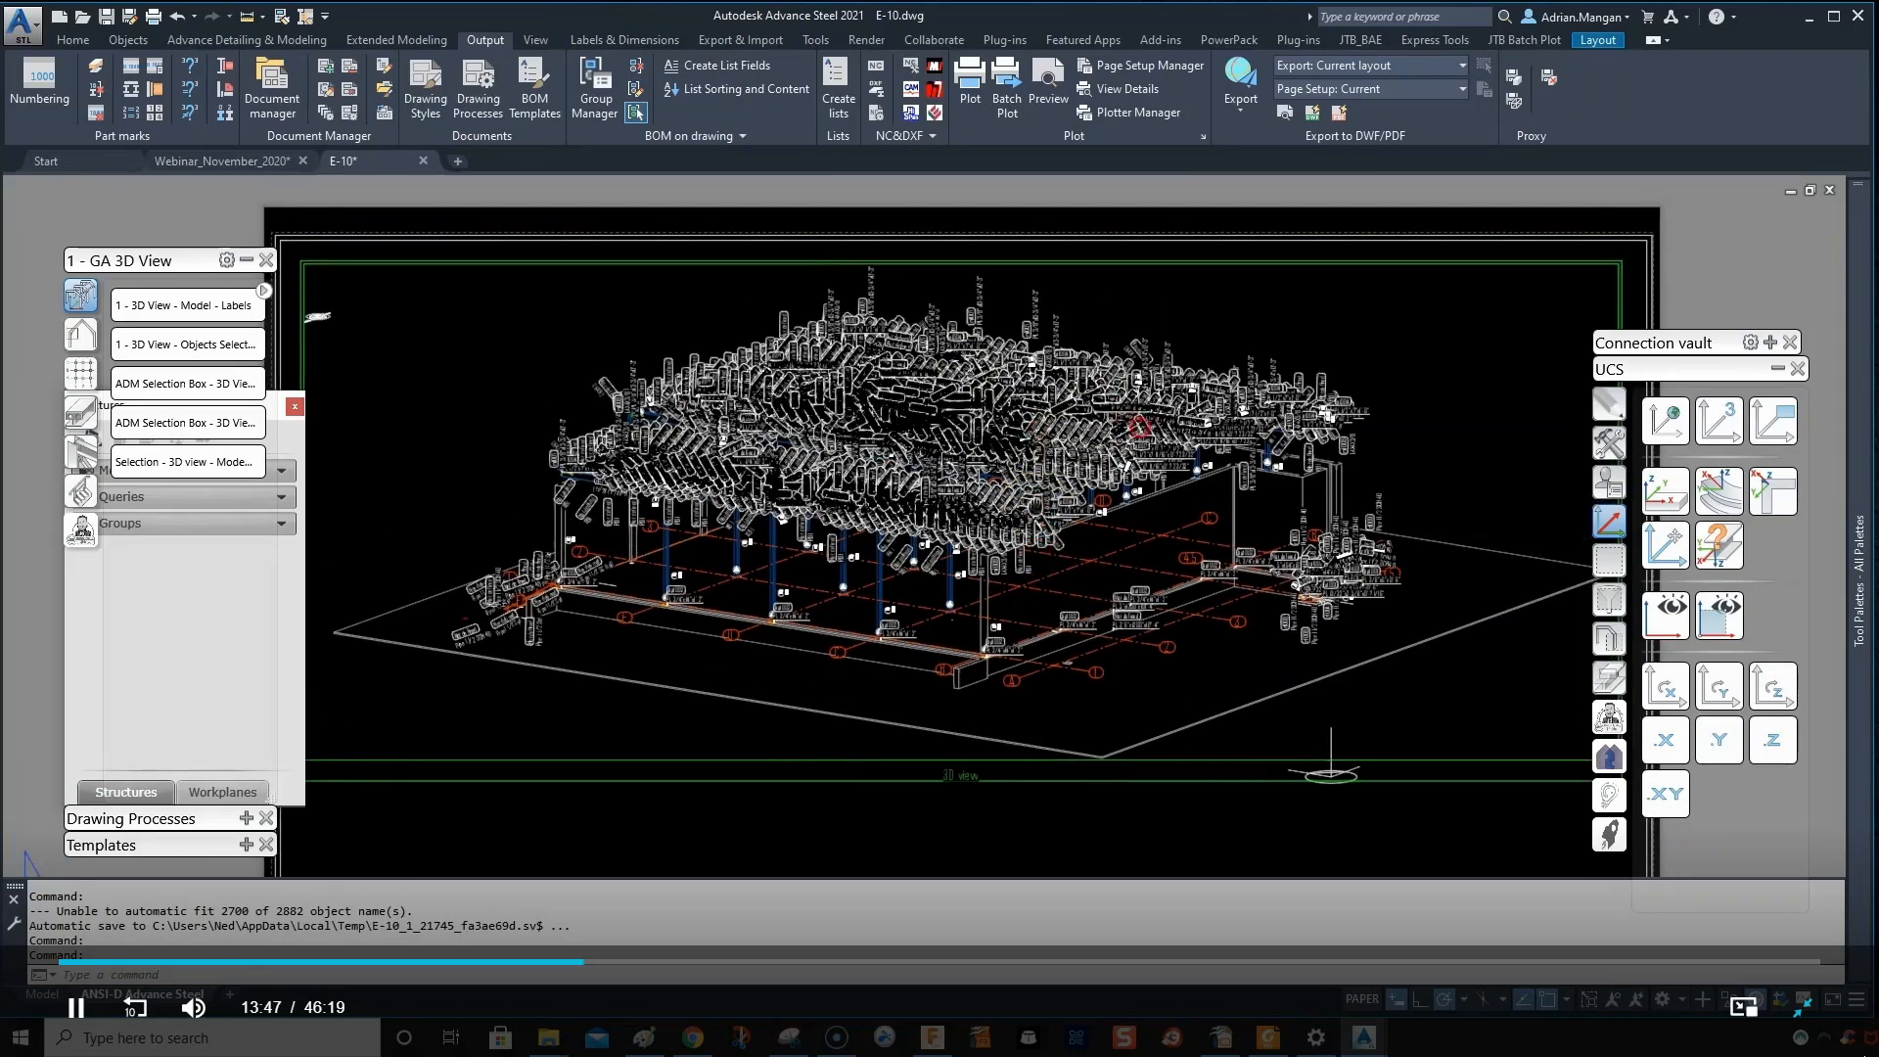
- Examine the AAA view's objects presentation rules, checking which model objects Mp covers and the labelling assigned to Mp and Beams
{"action": "left_click", "coordinate": [319, 94]}
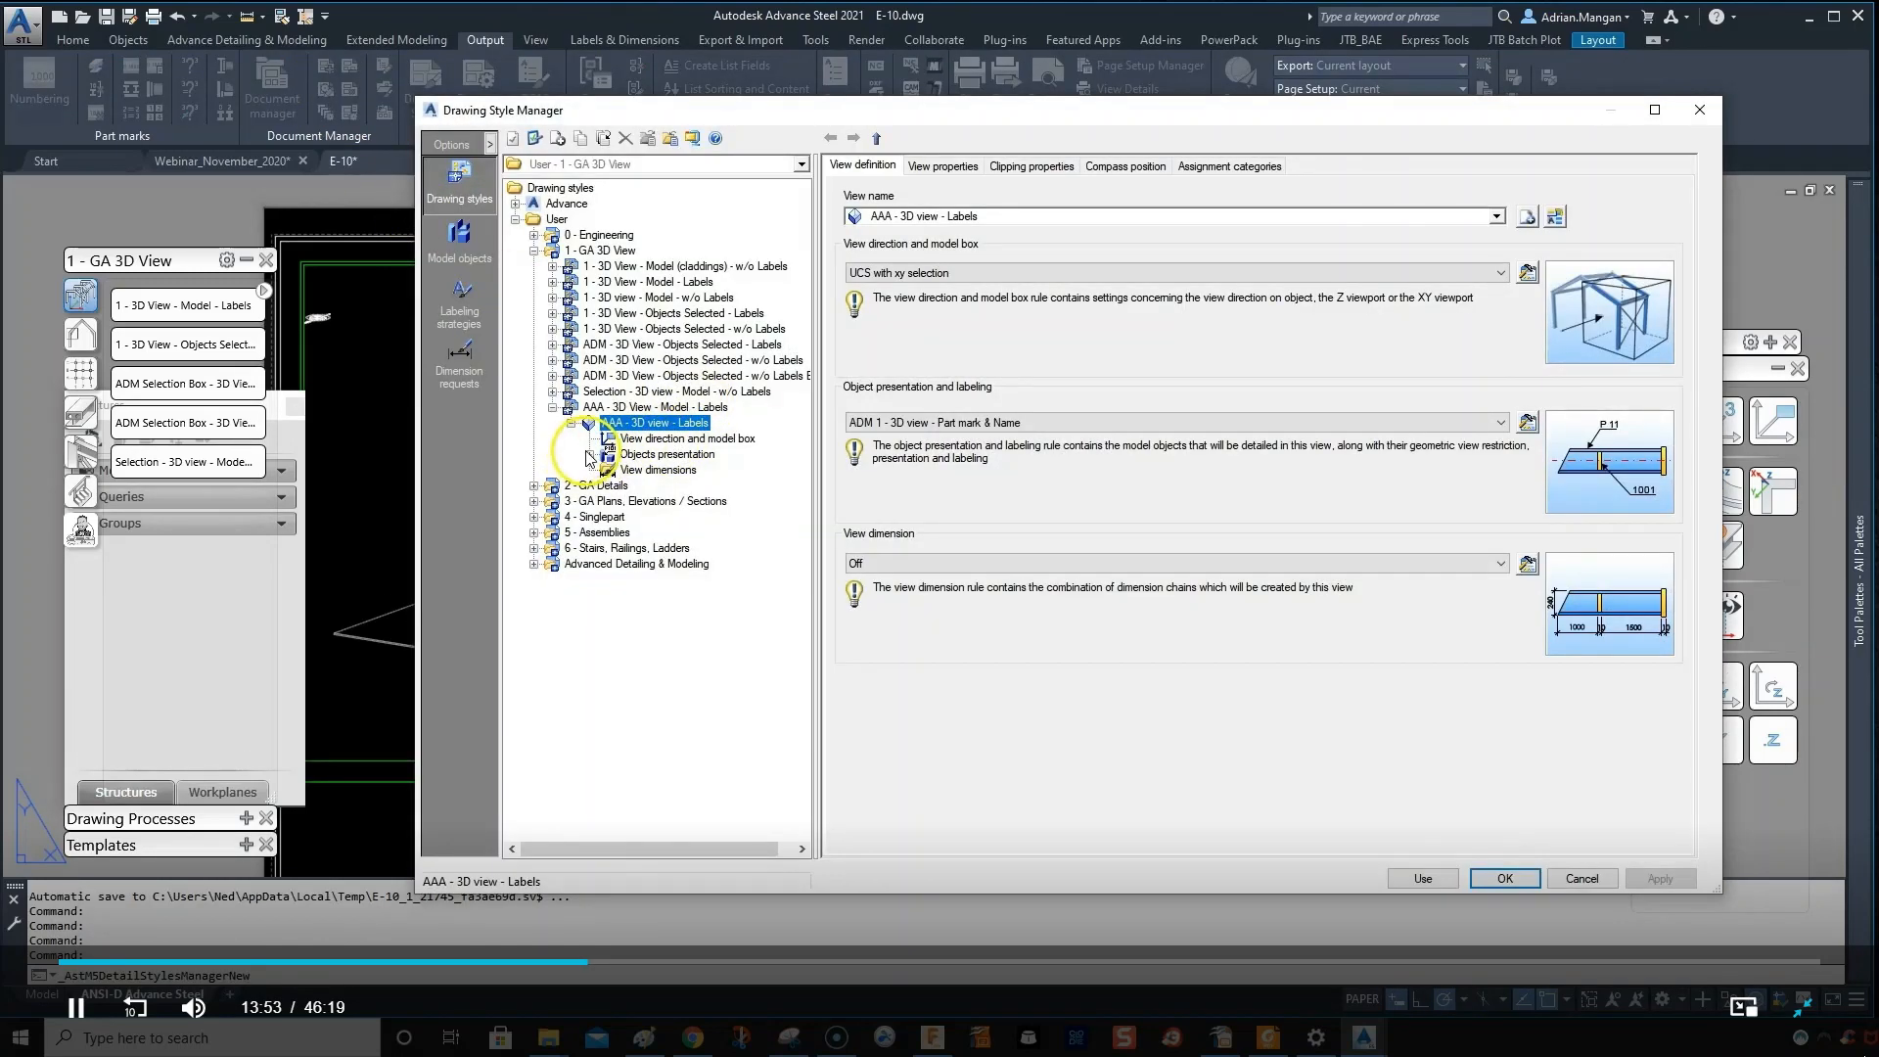
{"action": "left_click", "coordinate": [590, 455]}
{"action": "left_click", "coordinate": [640, 457]}
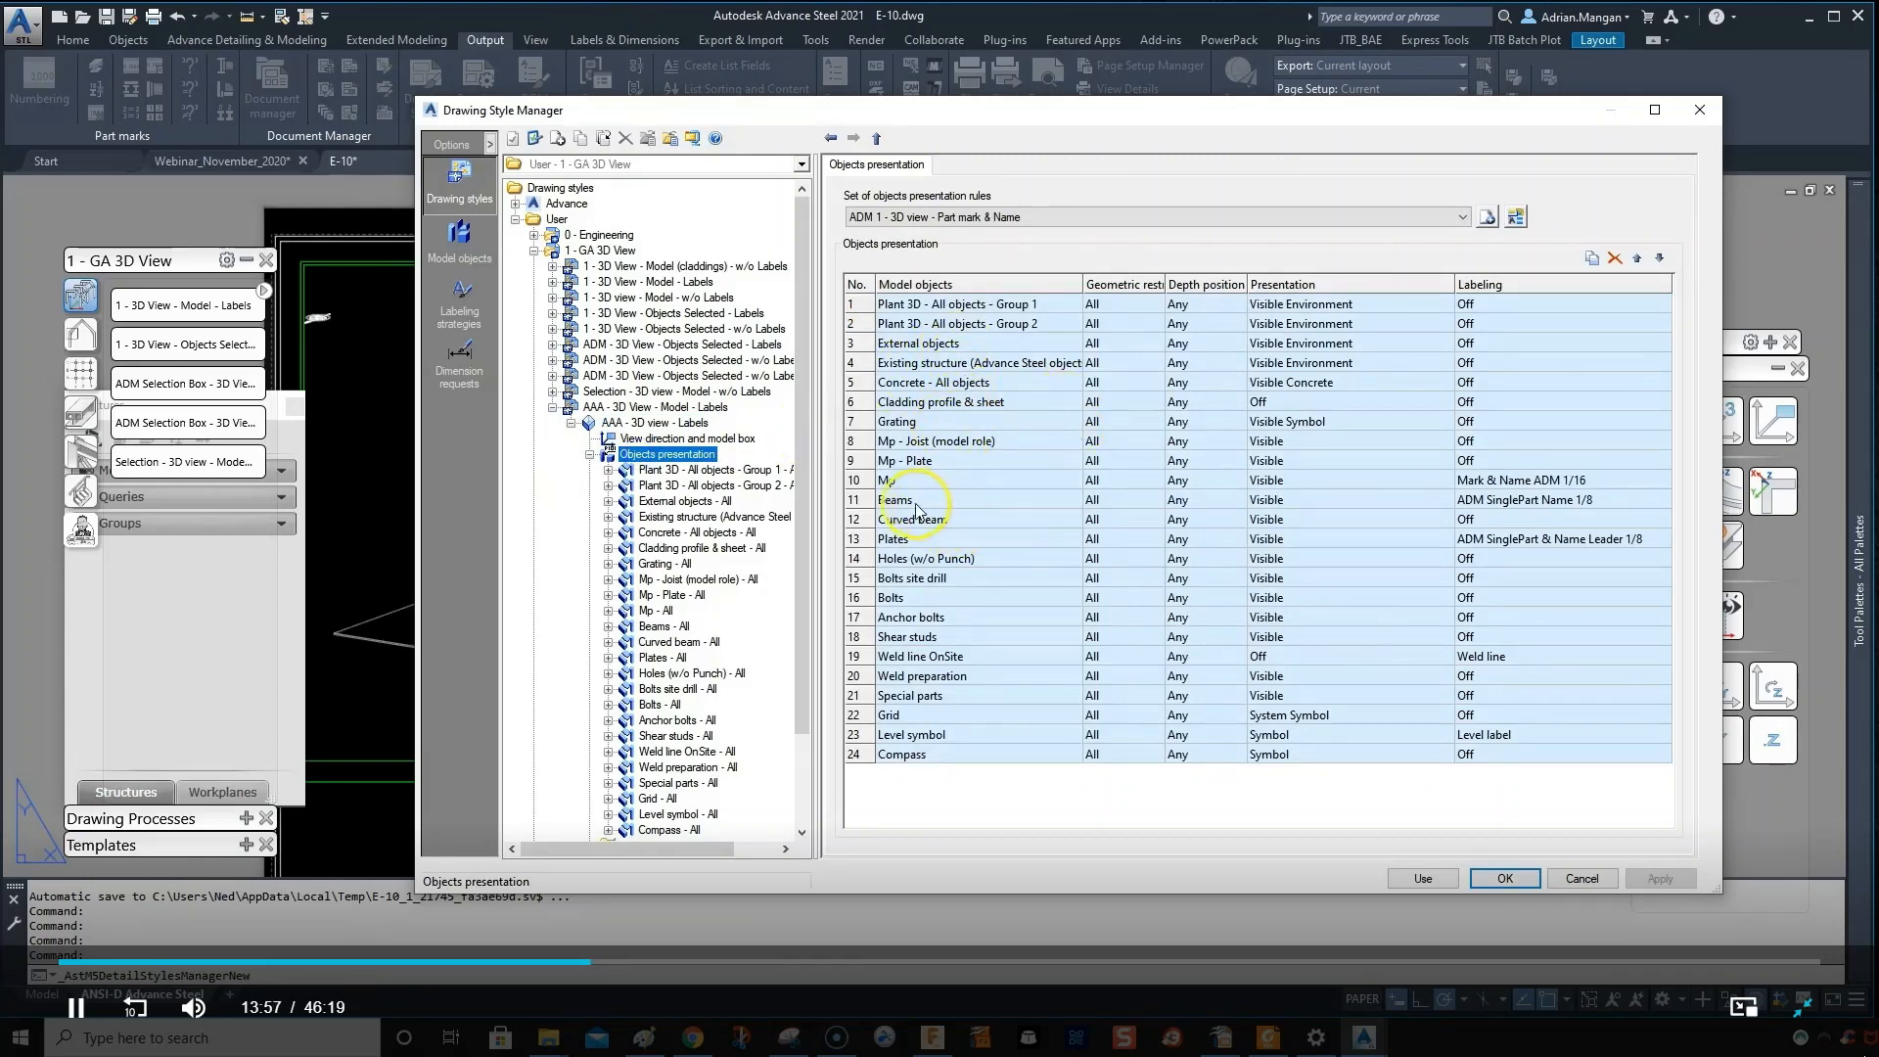
{"action": "left_click", "coordinate": [865, 481]}
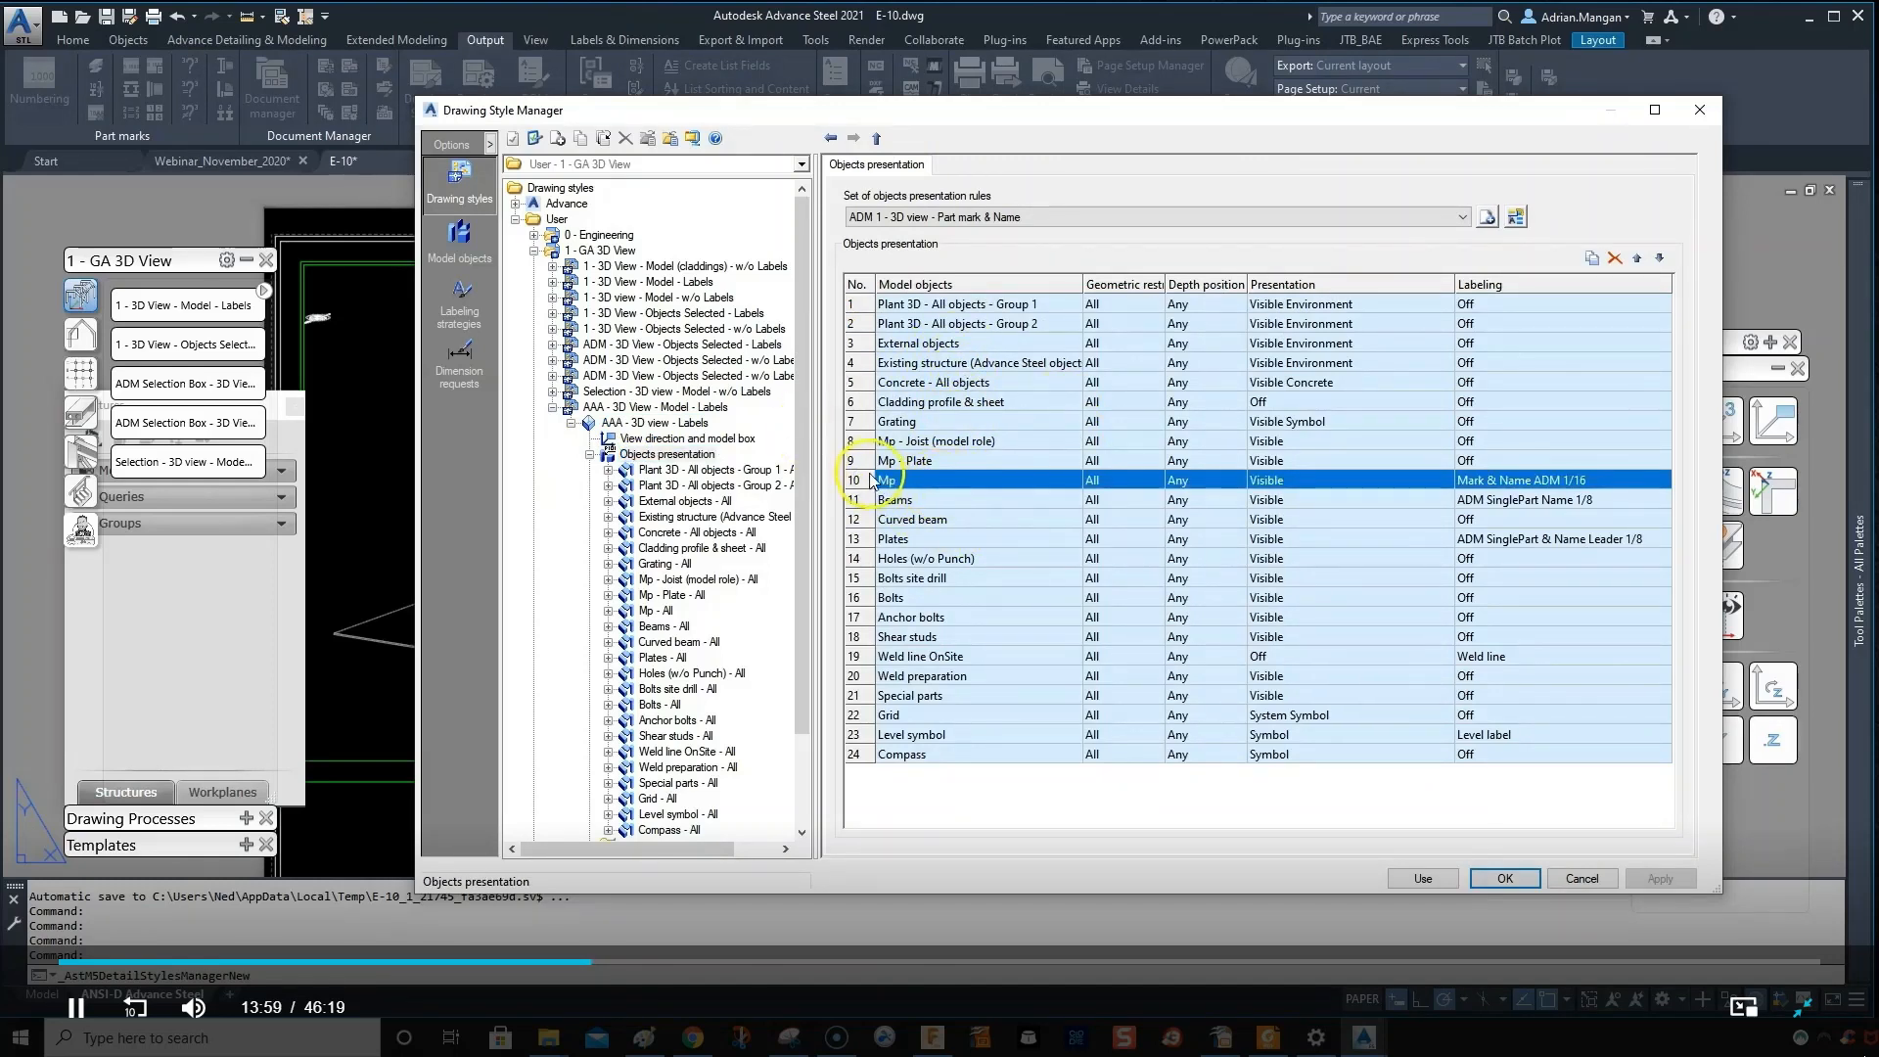
{"action": "double_click", "coordinate": [852, 481]}
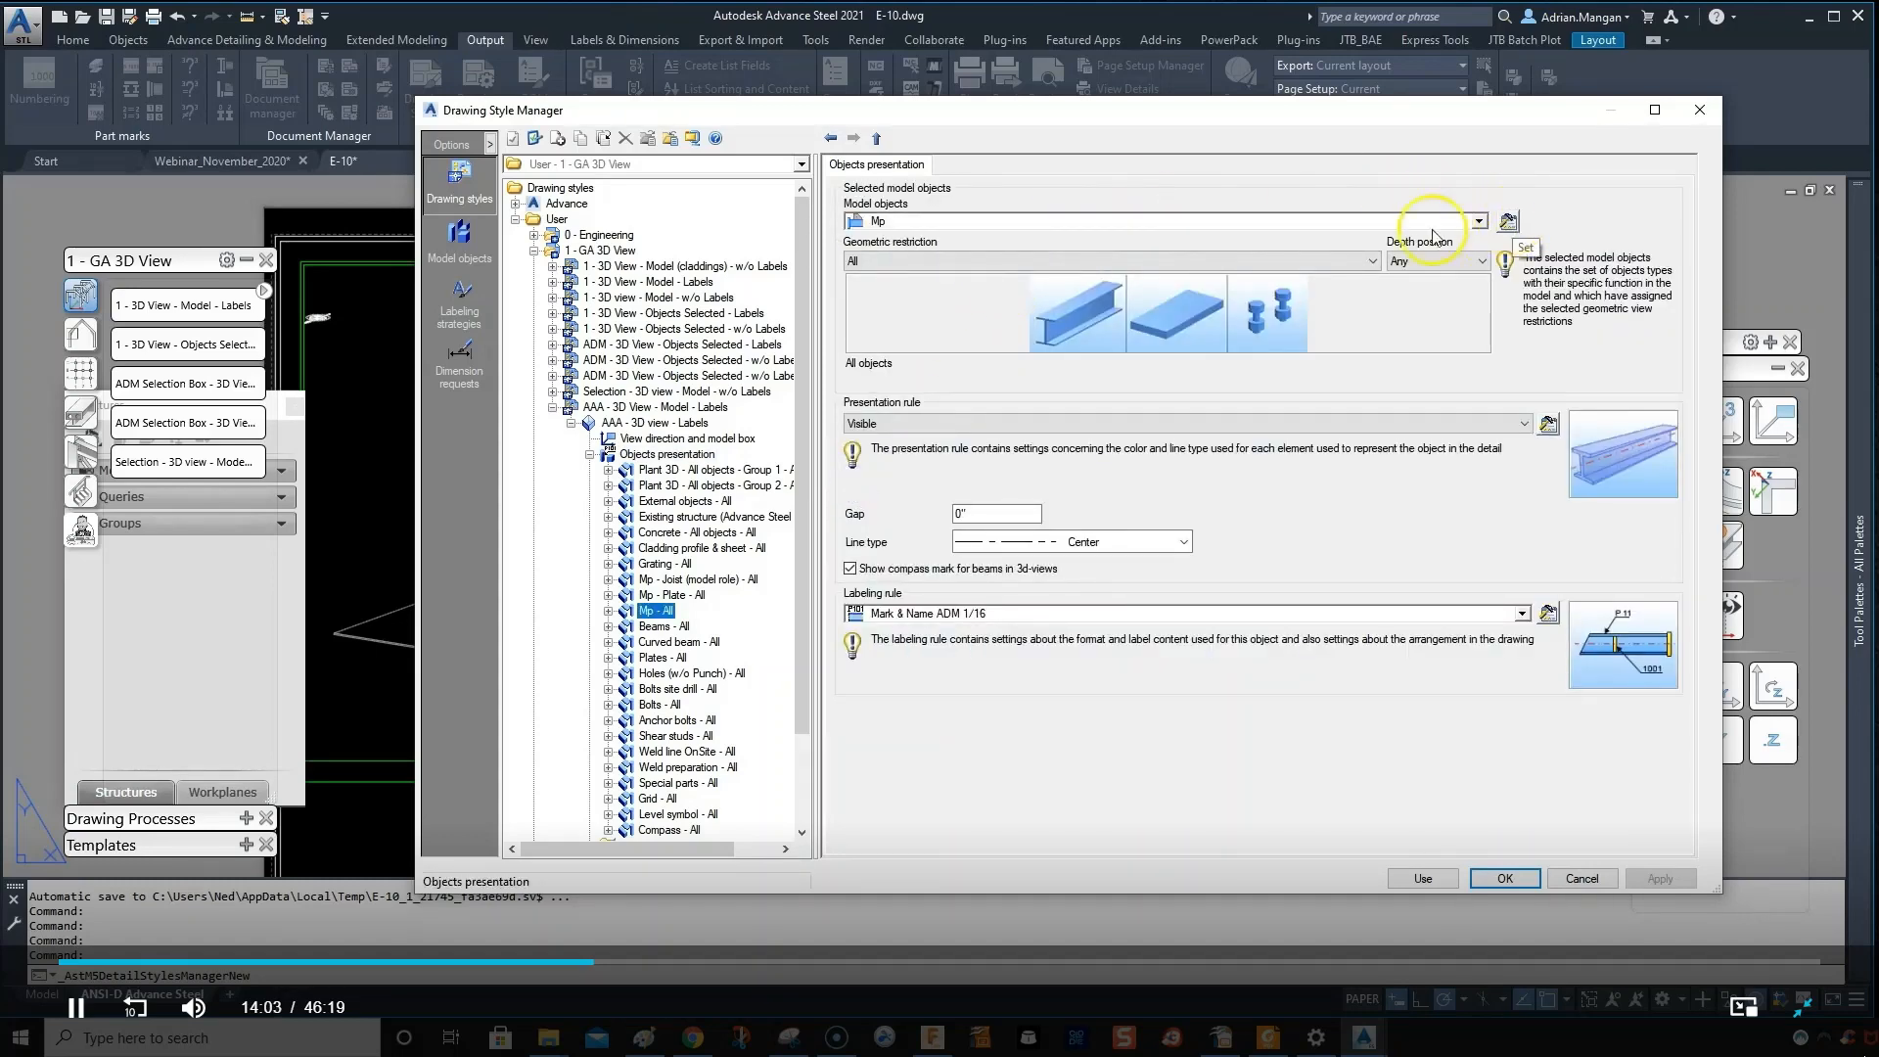
{"action": "left_click", "coordinate": [1508, 223]}
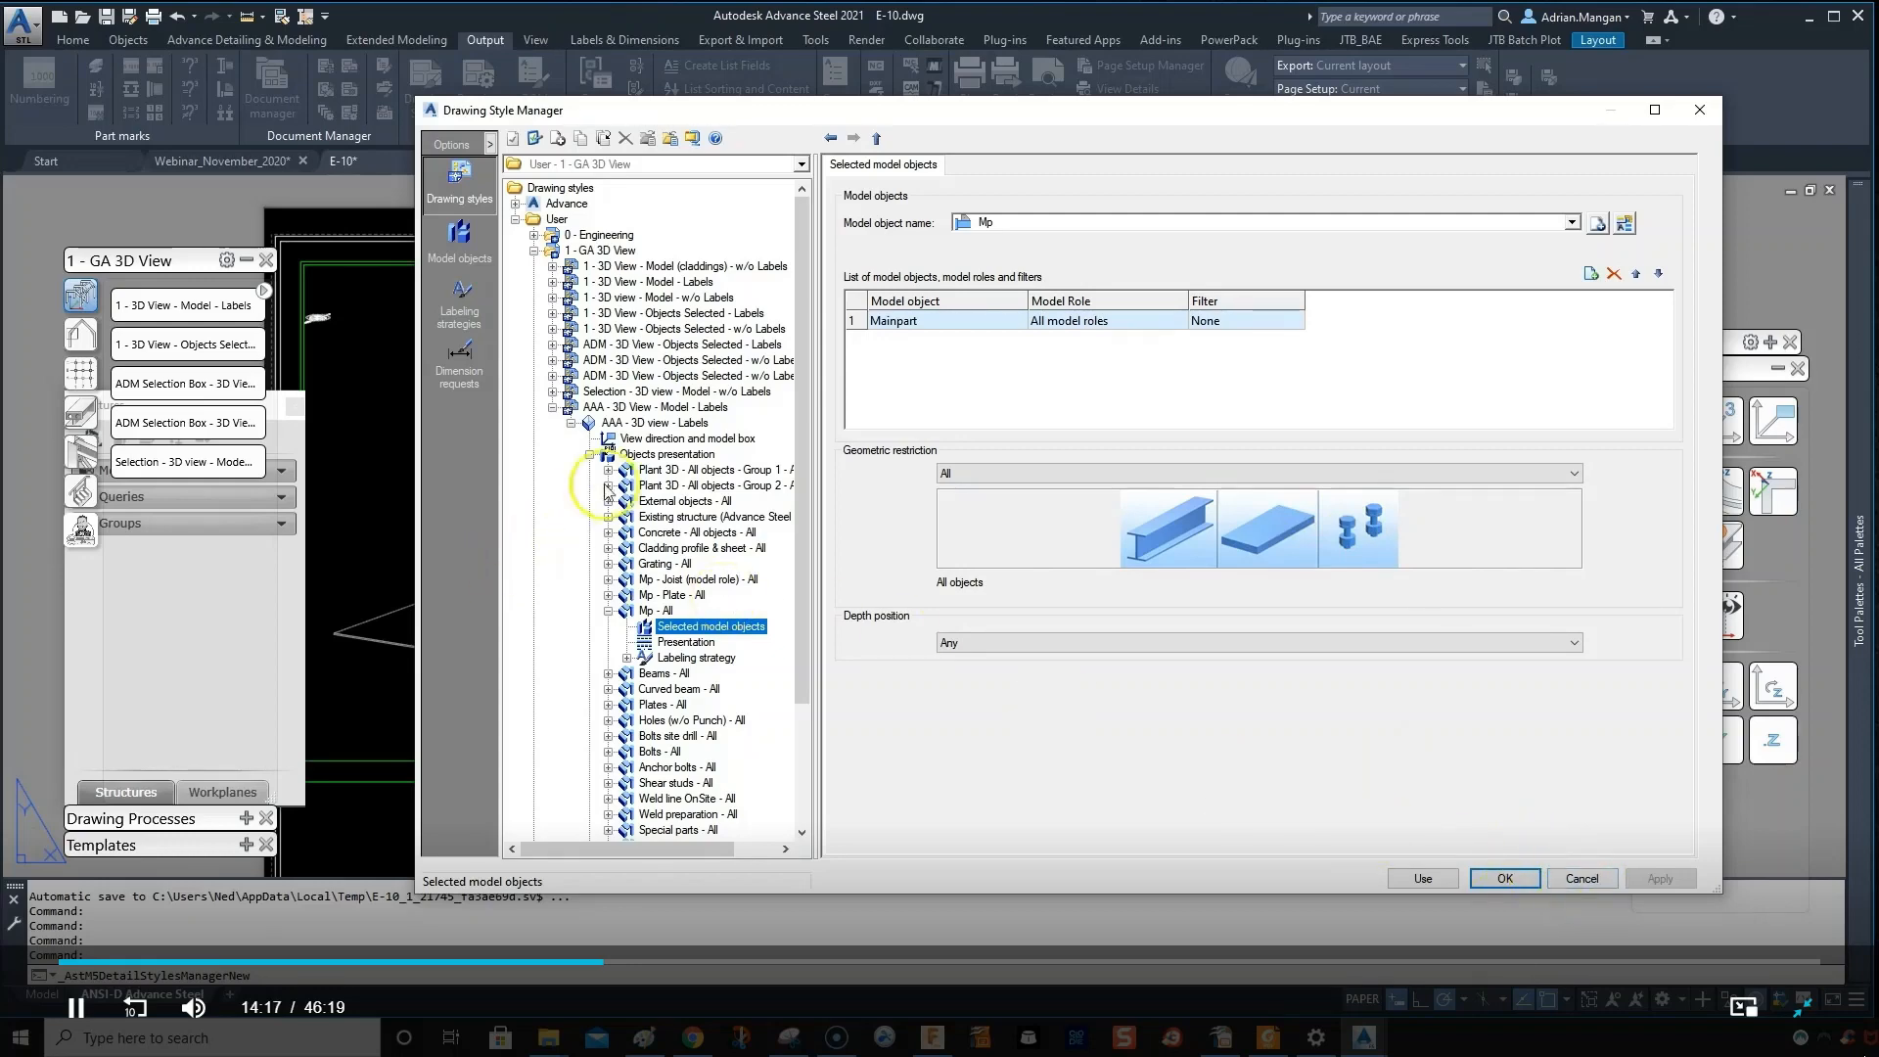
{"action": "left_click", "coordinate": [665, 454]}
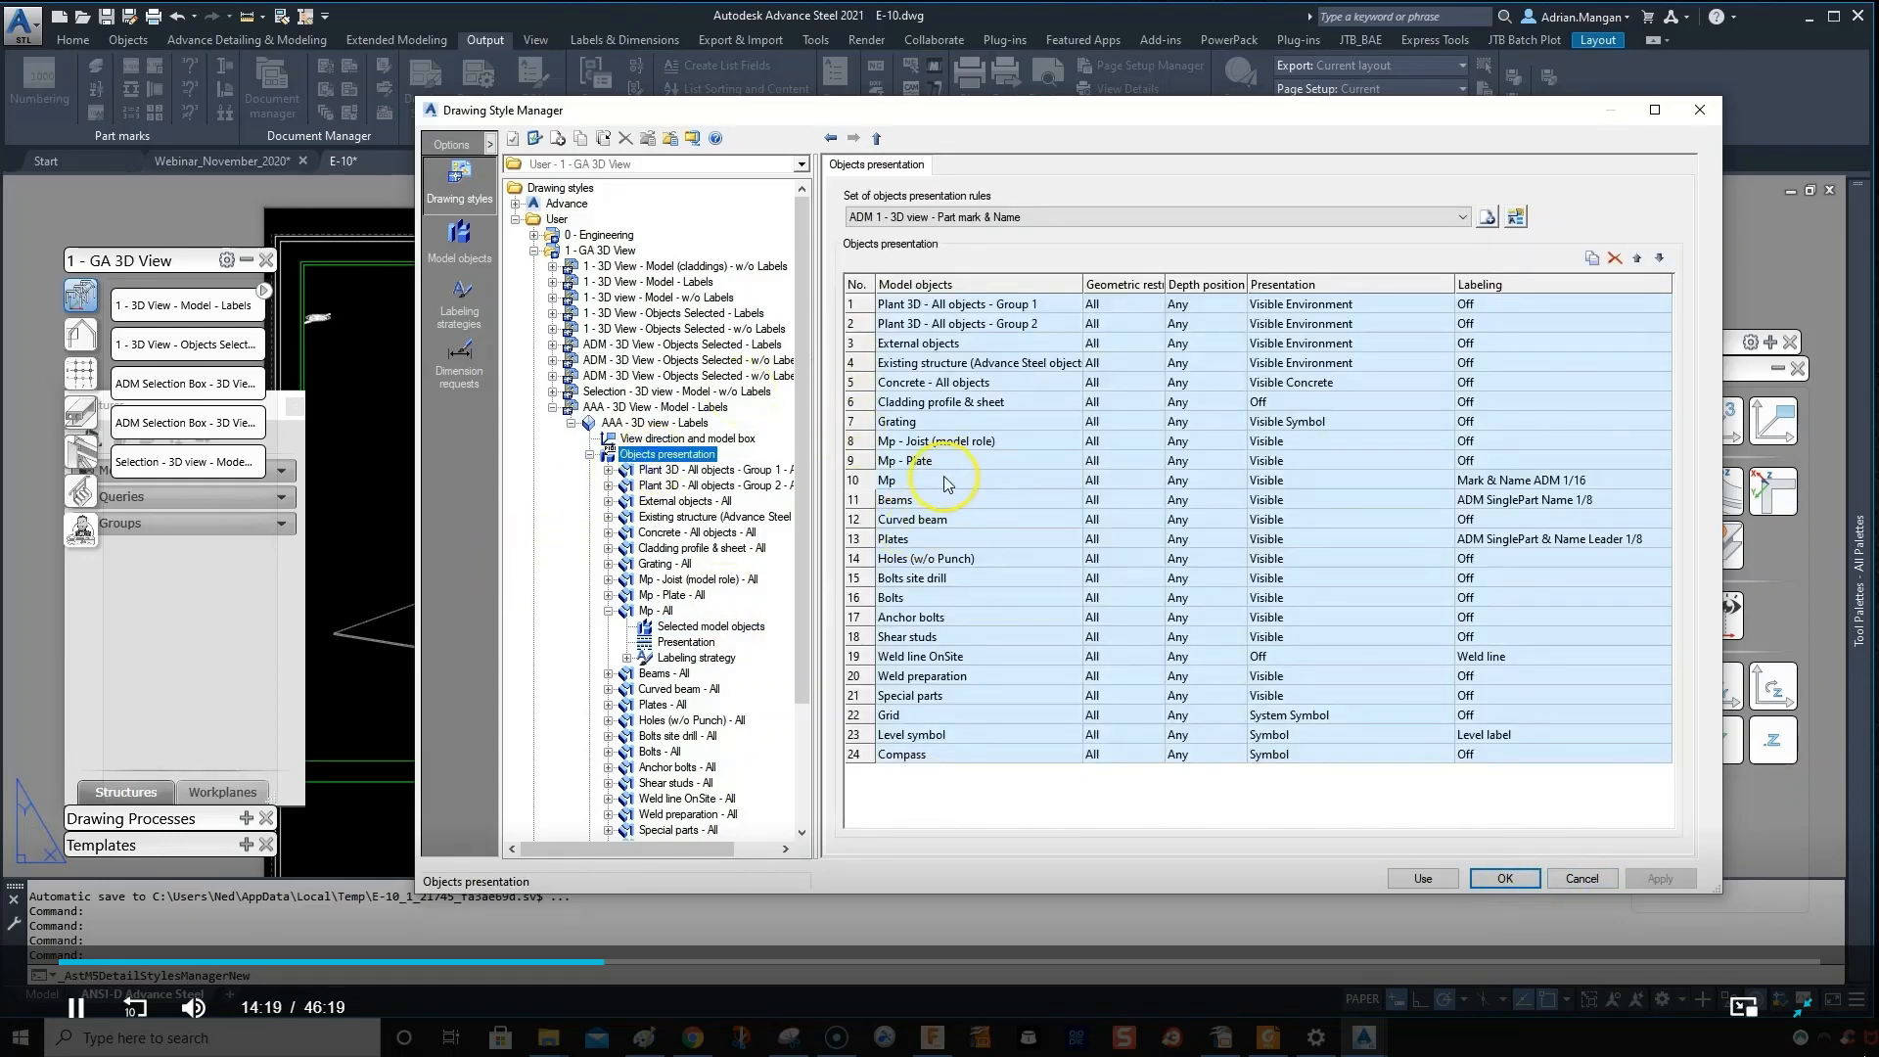
{"action": "left_click", "coordinate": [874, 501]}
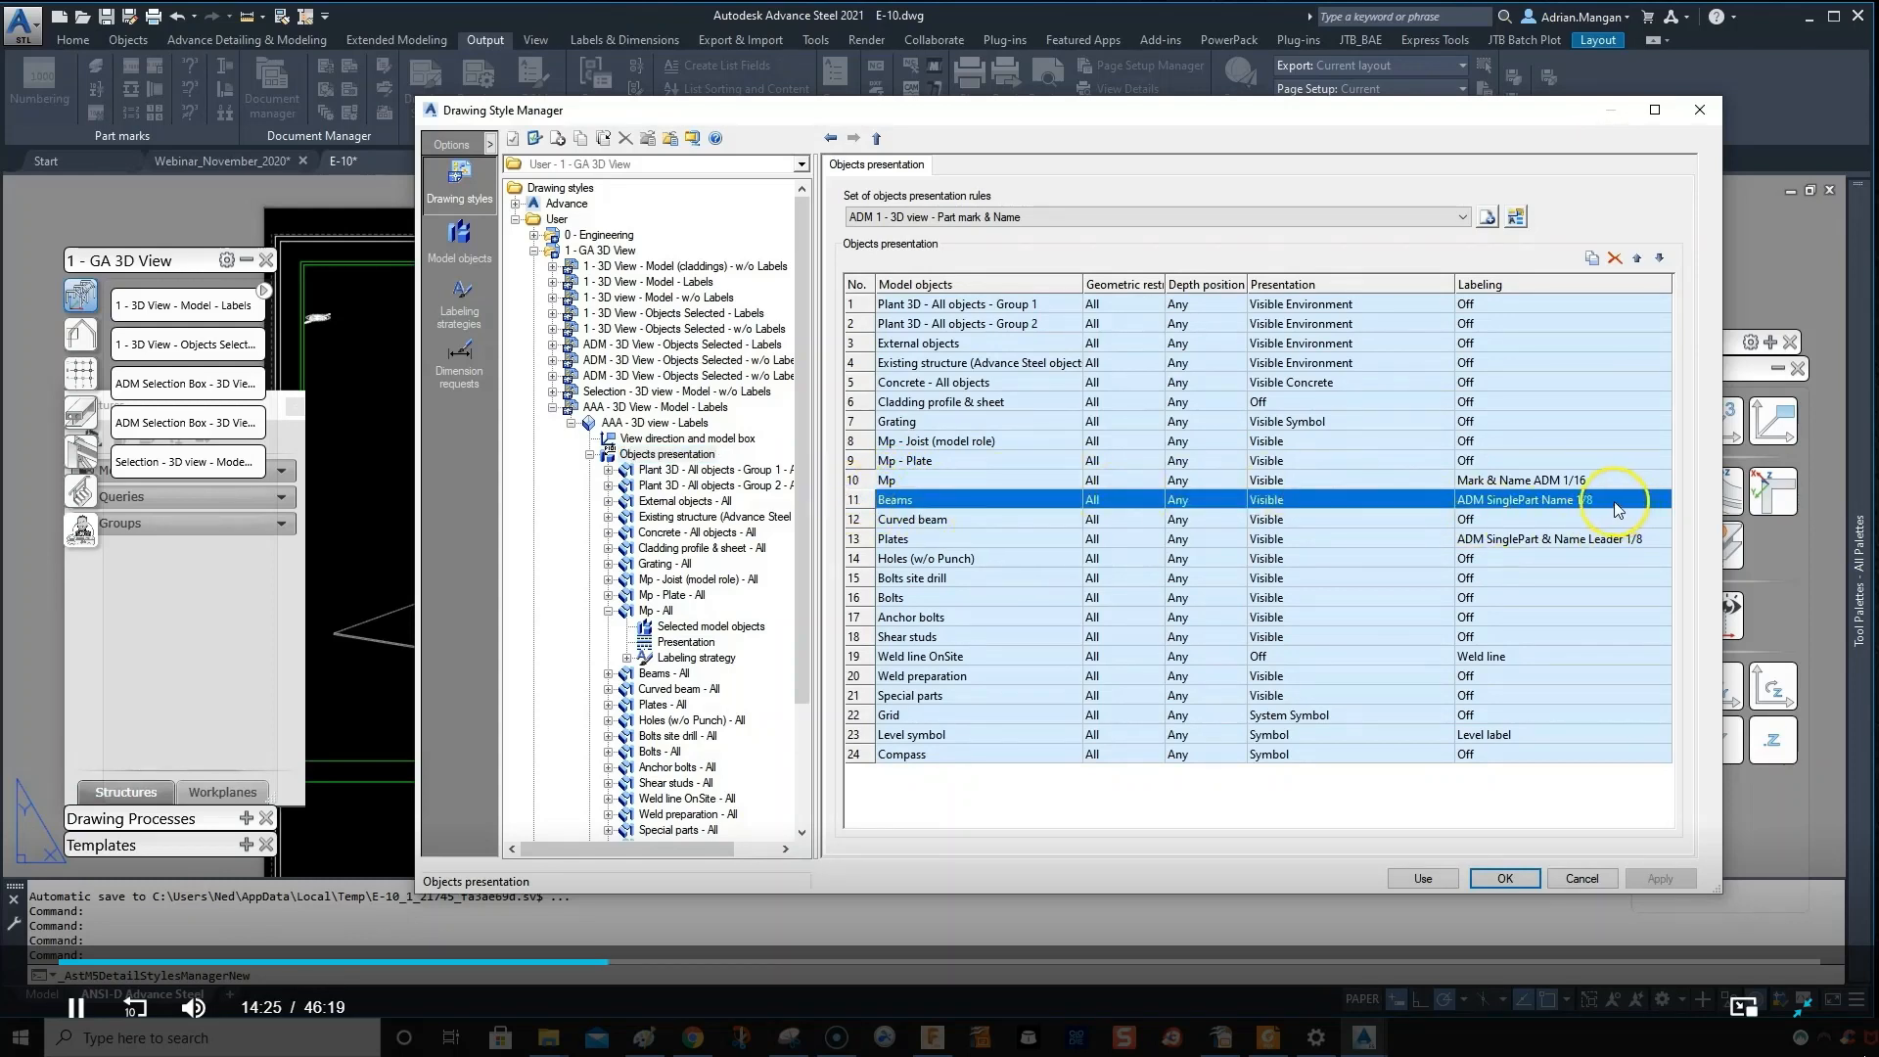
{"action": "left_click", "coordinate": [866, 482]}
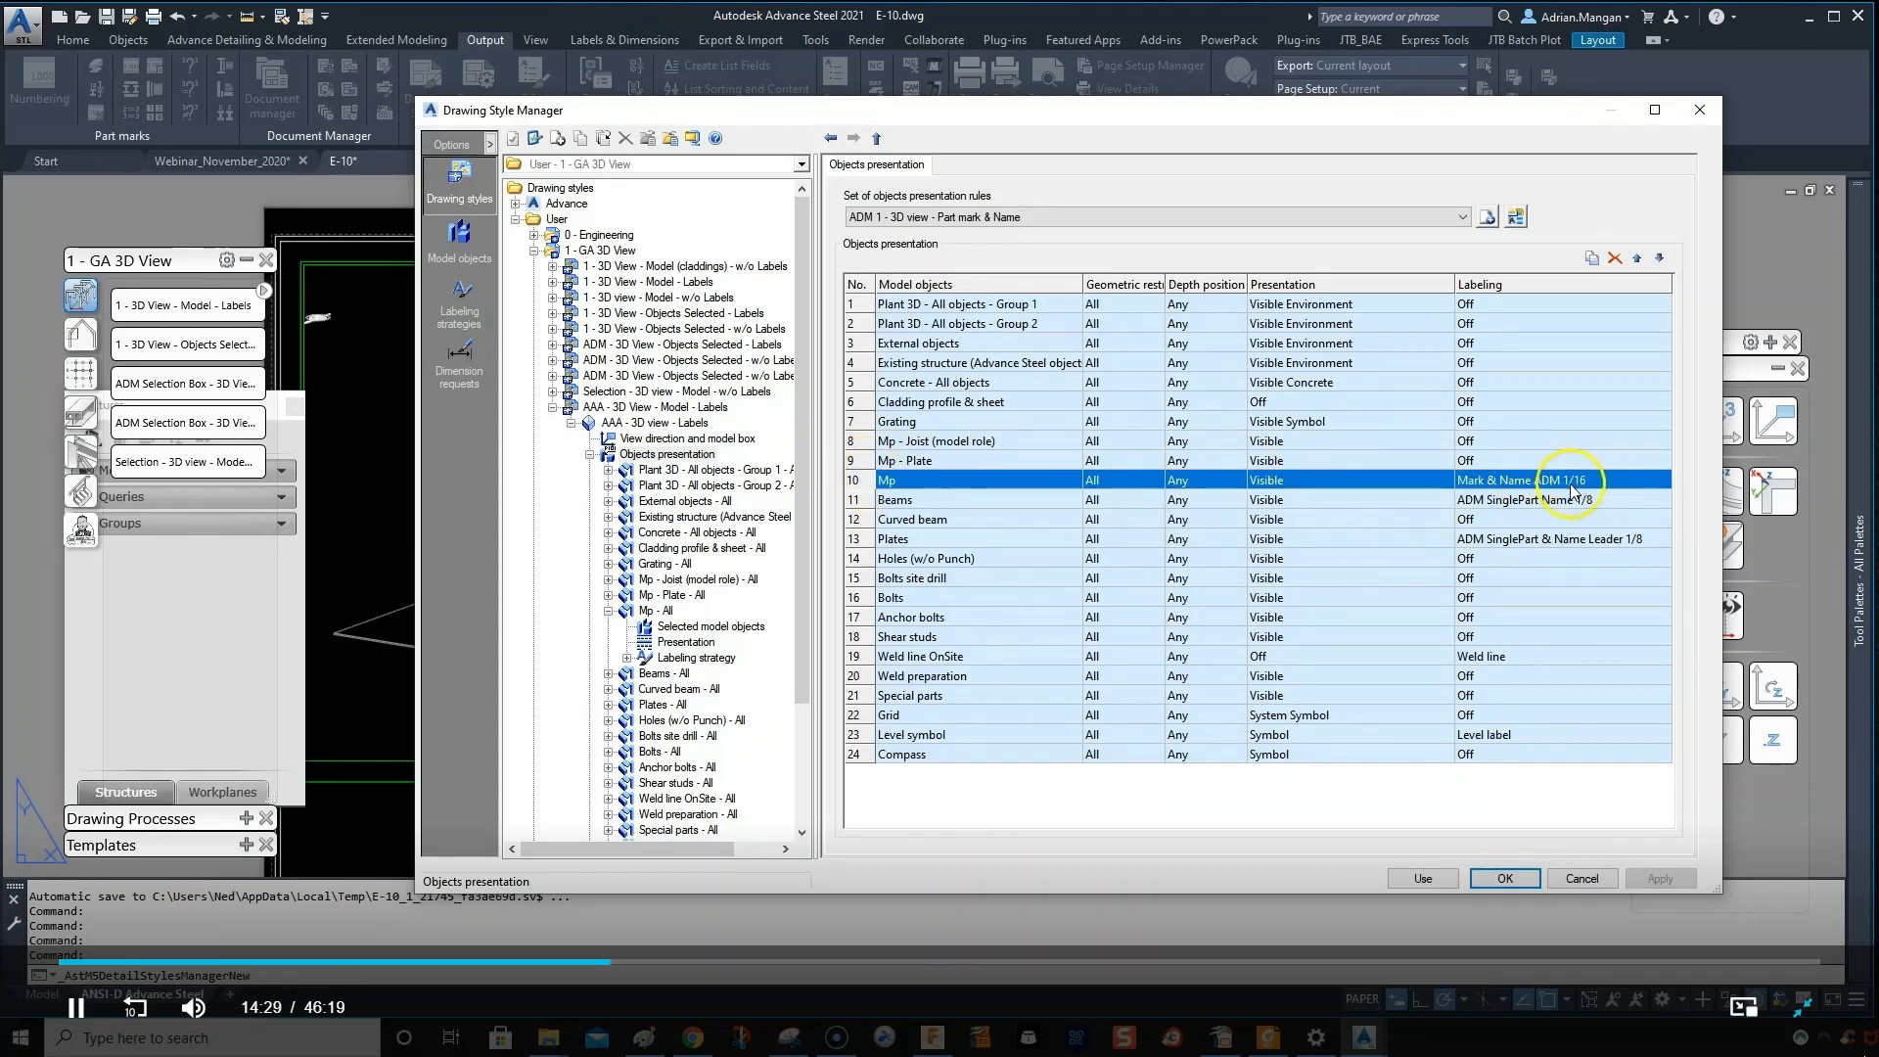
- Set the labelling of Beams to Off in the AAA view's objects presentation rules and apply the change
{"action": "left_click", "coordinate": [876, 501]}
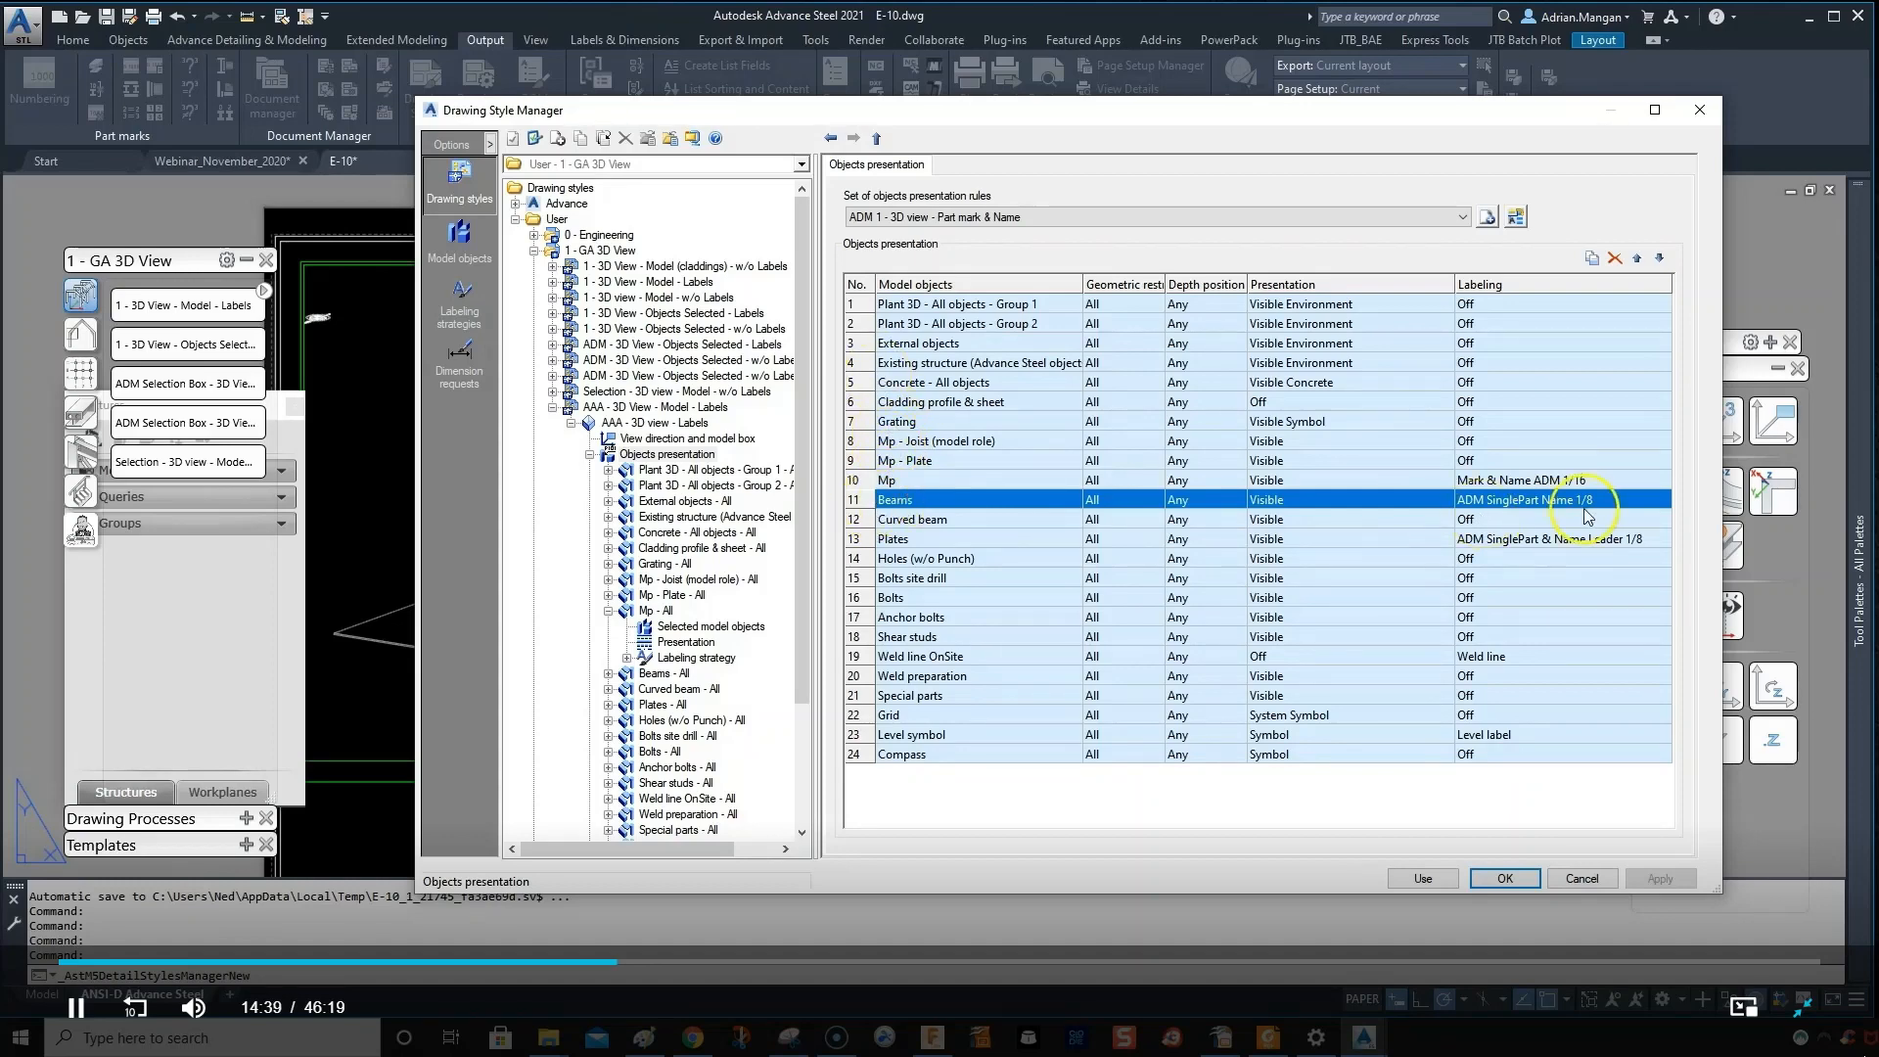
{"action": "left_click", "coordinate": [1632, 499]}
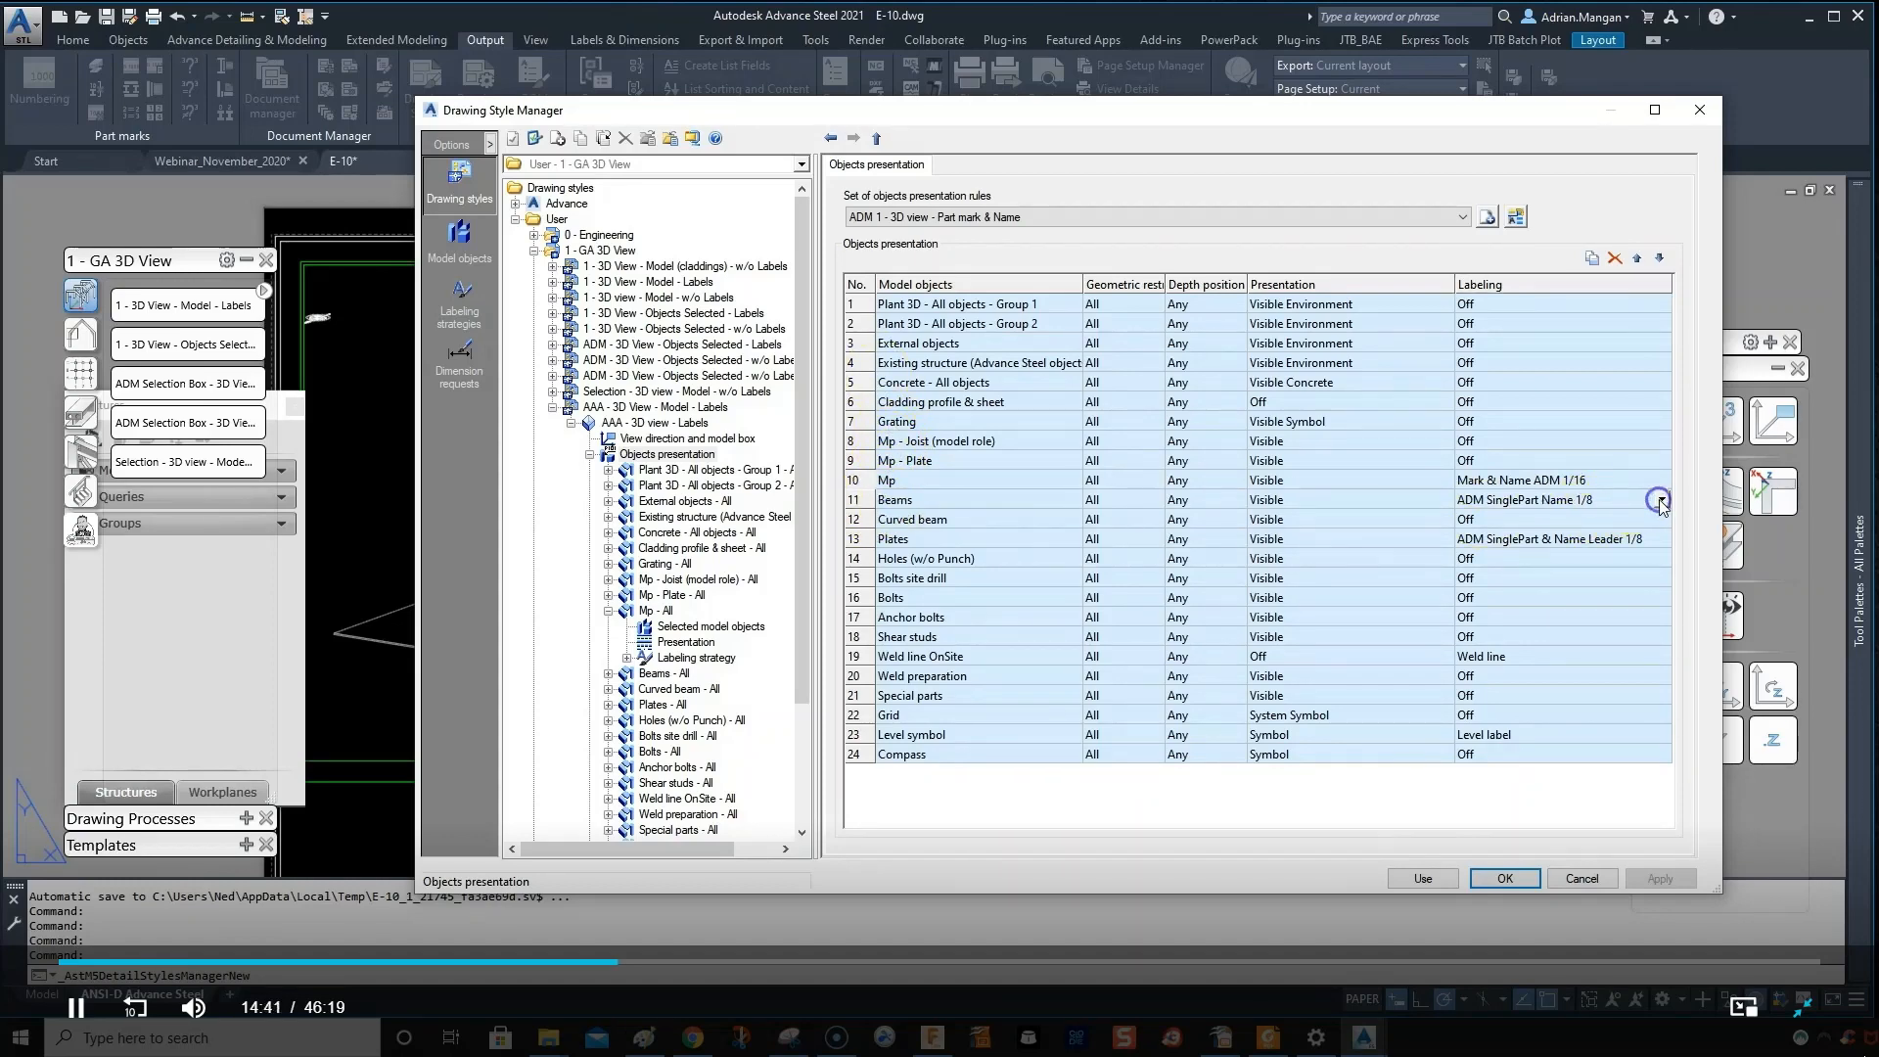
{"action": "left_click", "coordinate": [1663, 500]}
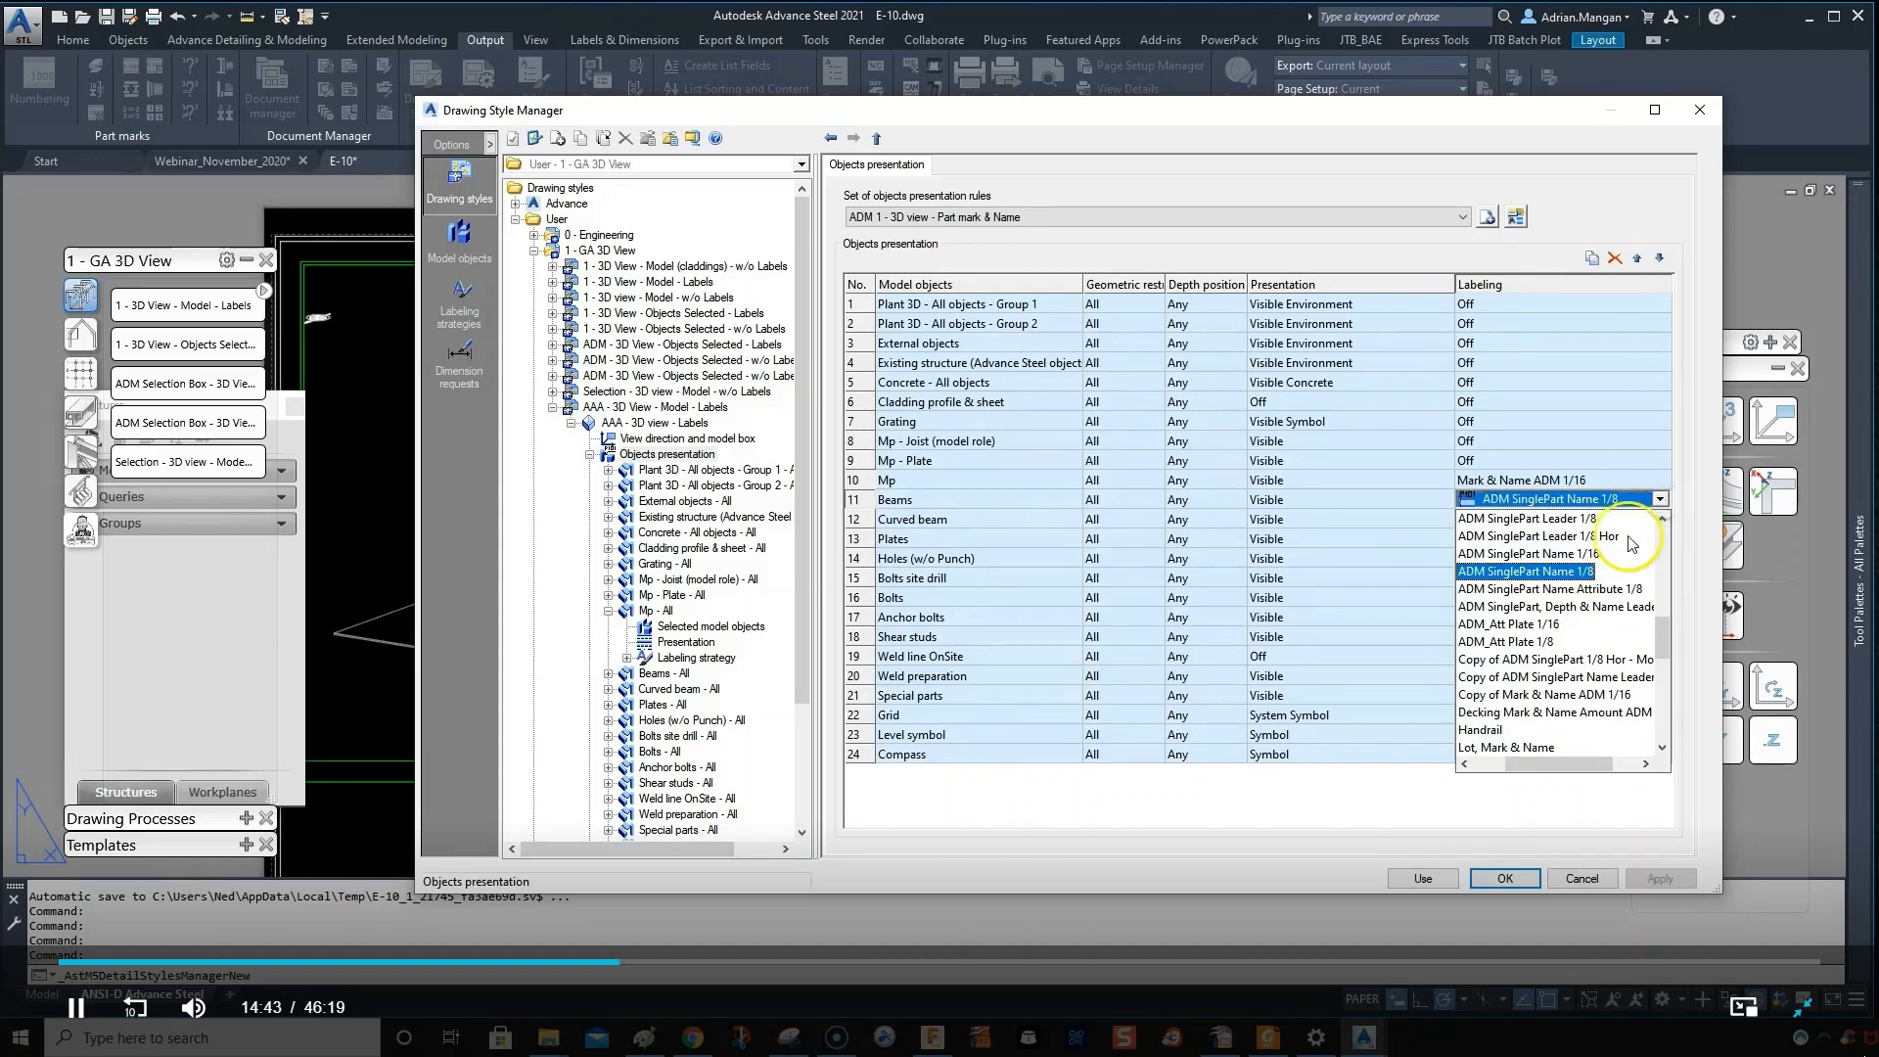
{"action": "scroll", "coordinate": [1631, 568], "scroll_direction": "up", "scroll_amount": 2}
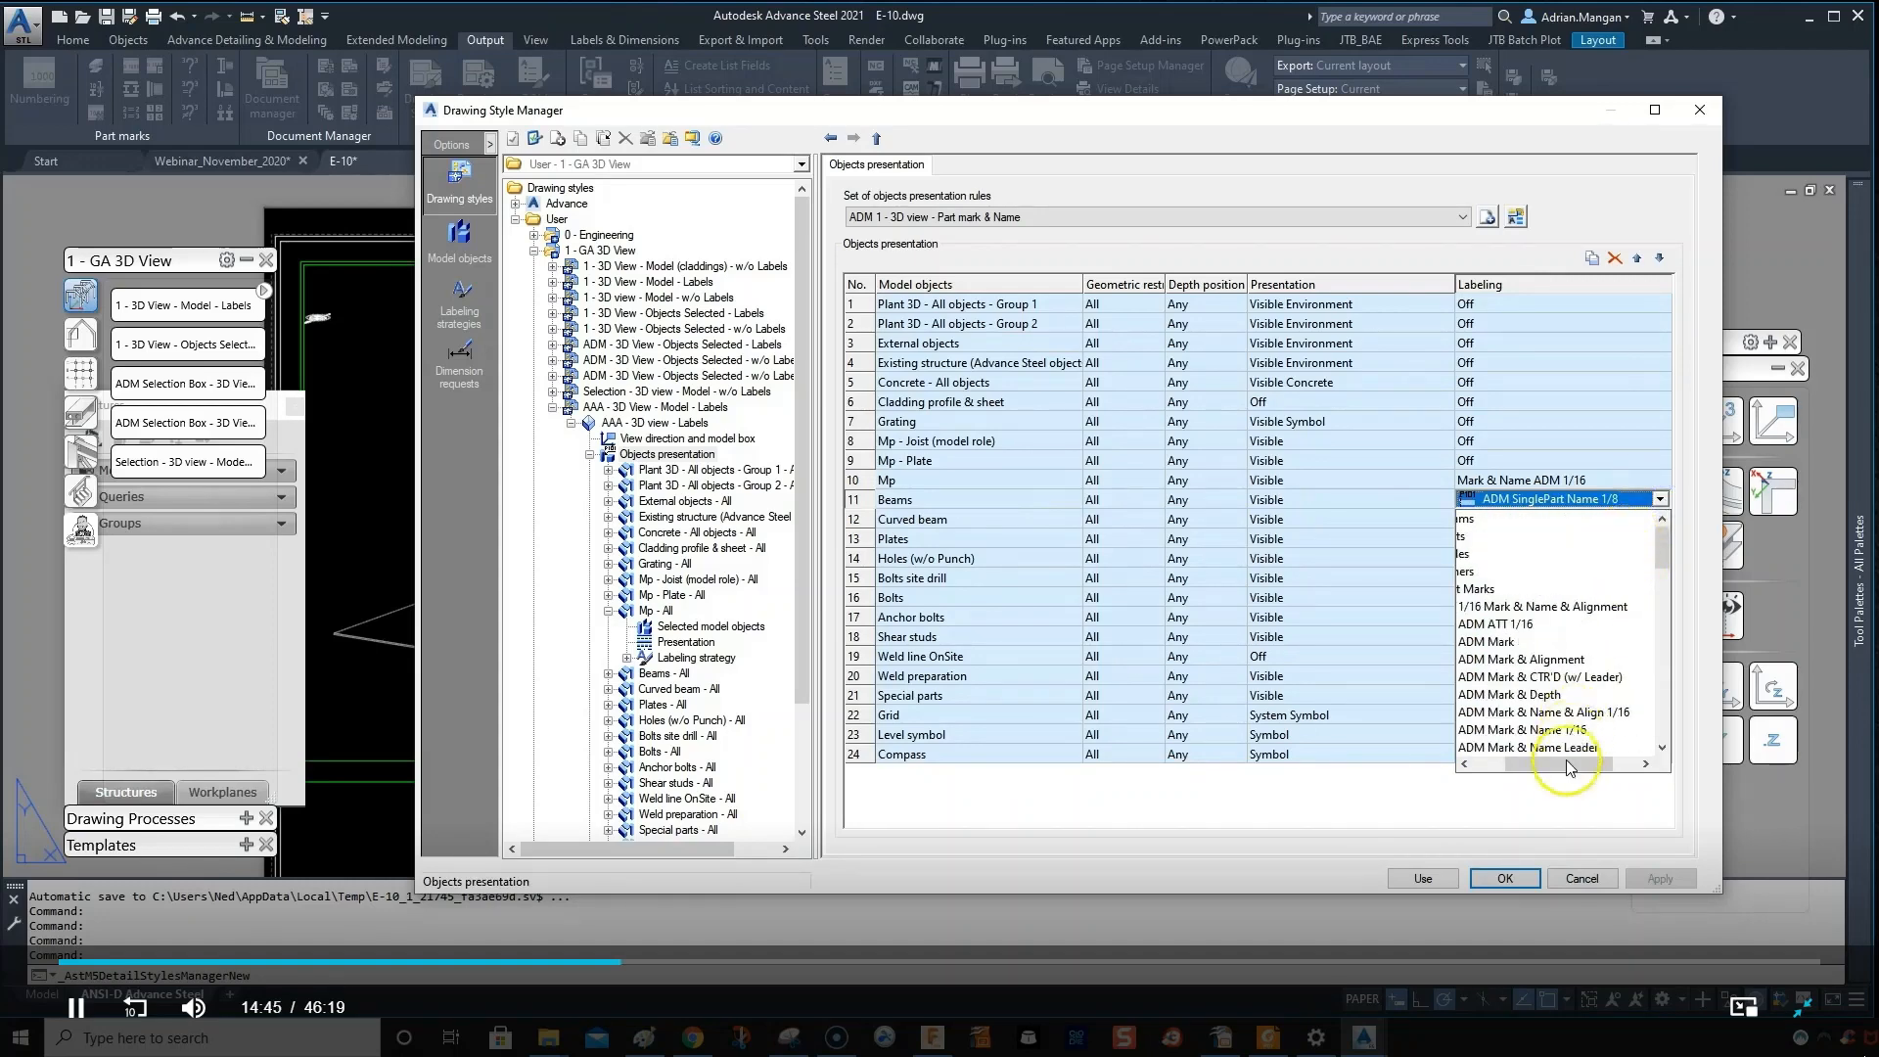
{"action": "left_click_drag", "start_coordinate": [1566, 765], "coordinate": [1482, 764]}
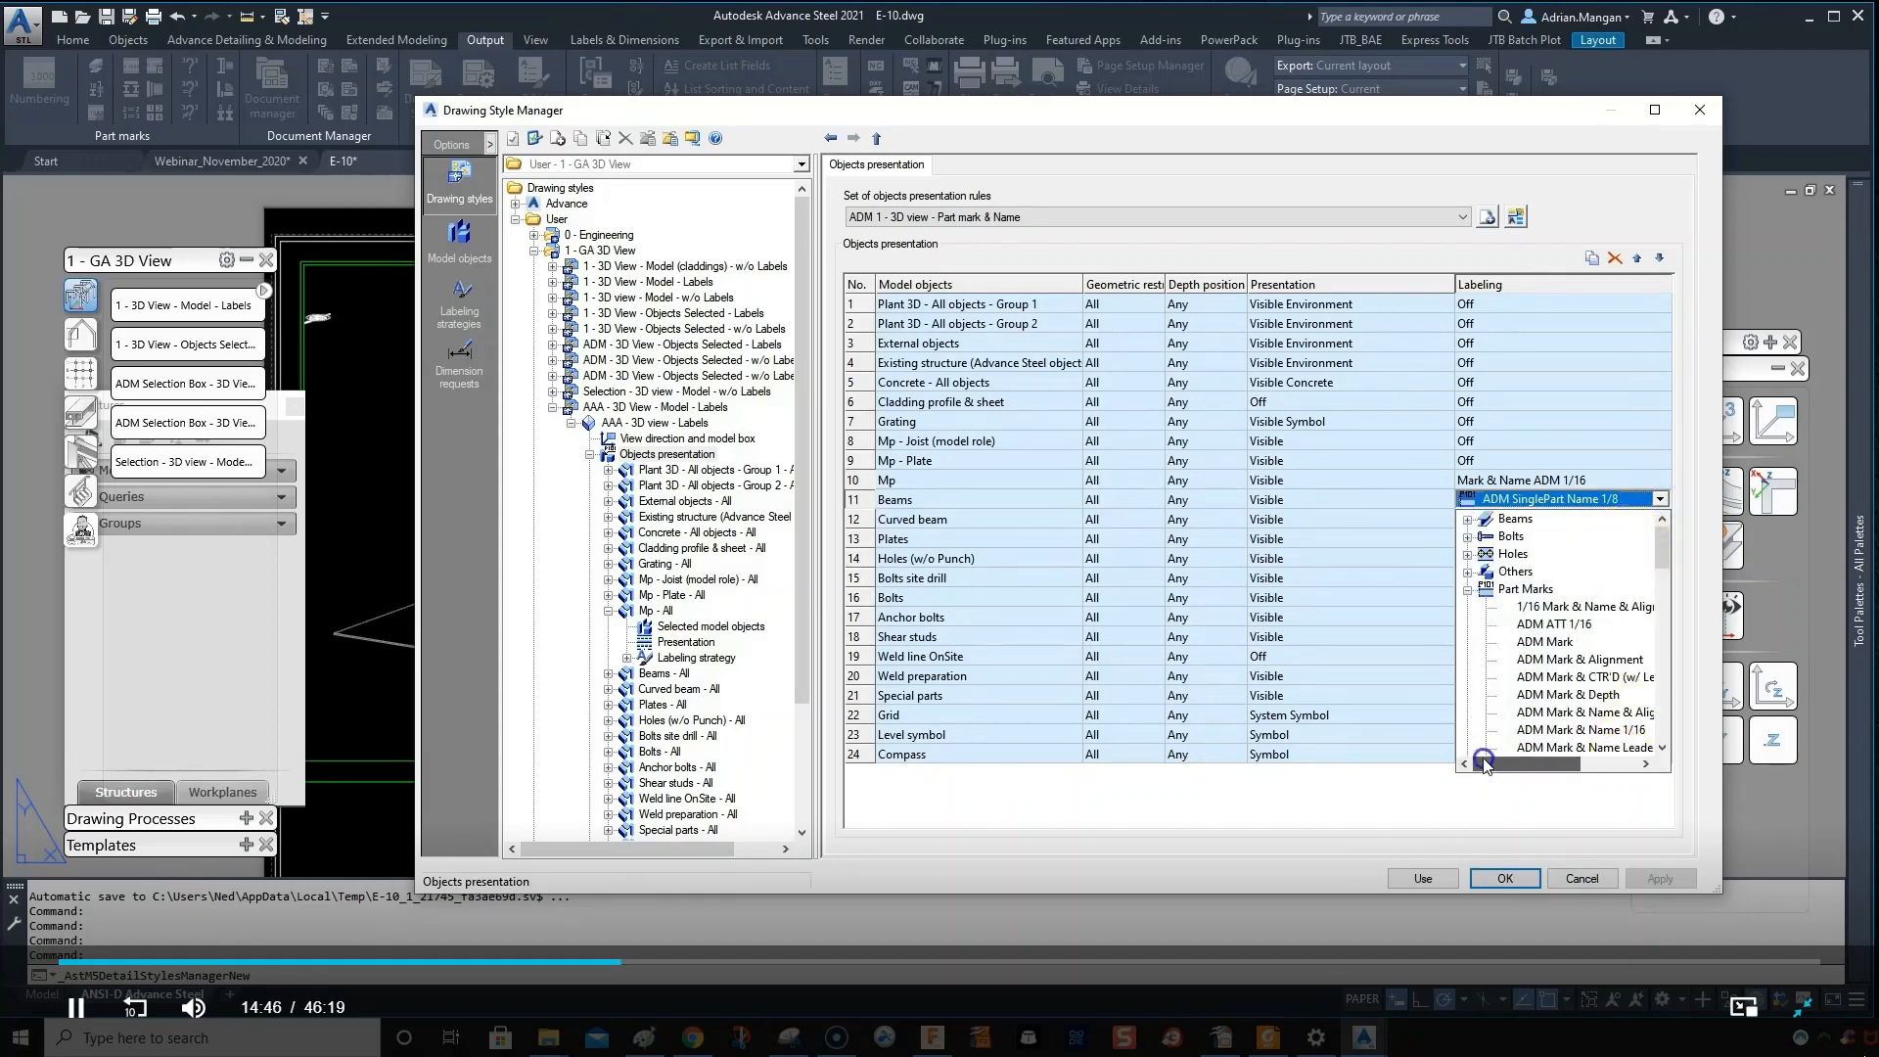
{"action": "left_click", "coordinate": [1468, 572]}
{"action": "scroll", "coordinate": [1533, 627], "scroll_direction": "down", "scroll_amount": 3}
{"action": "left_click", "coordinate": [1529, 624]}
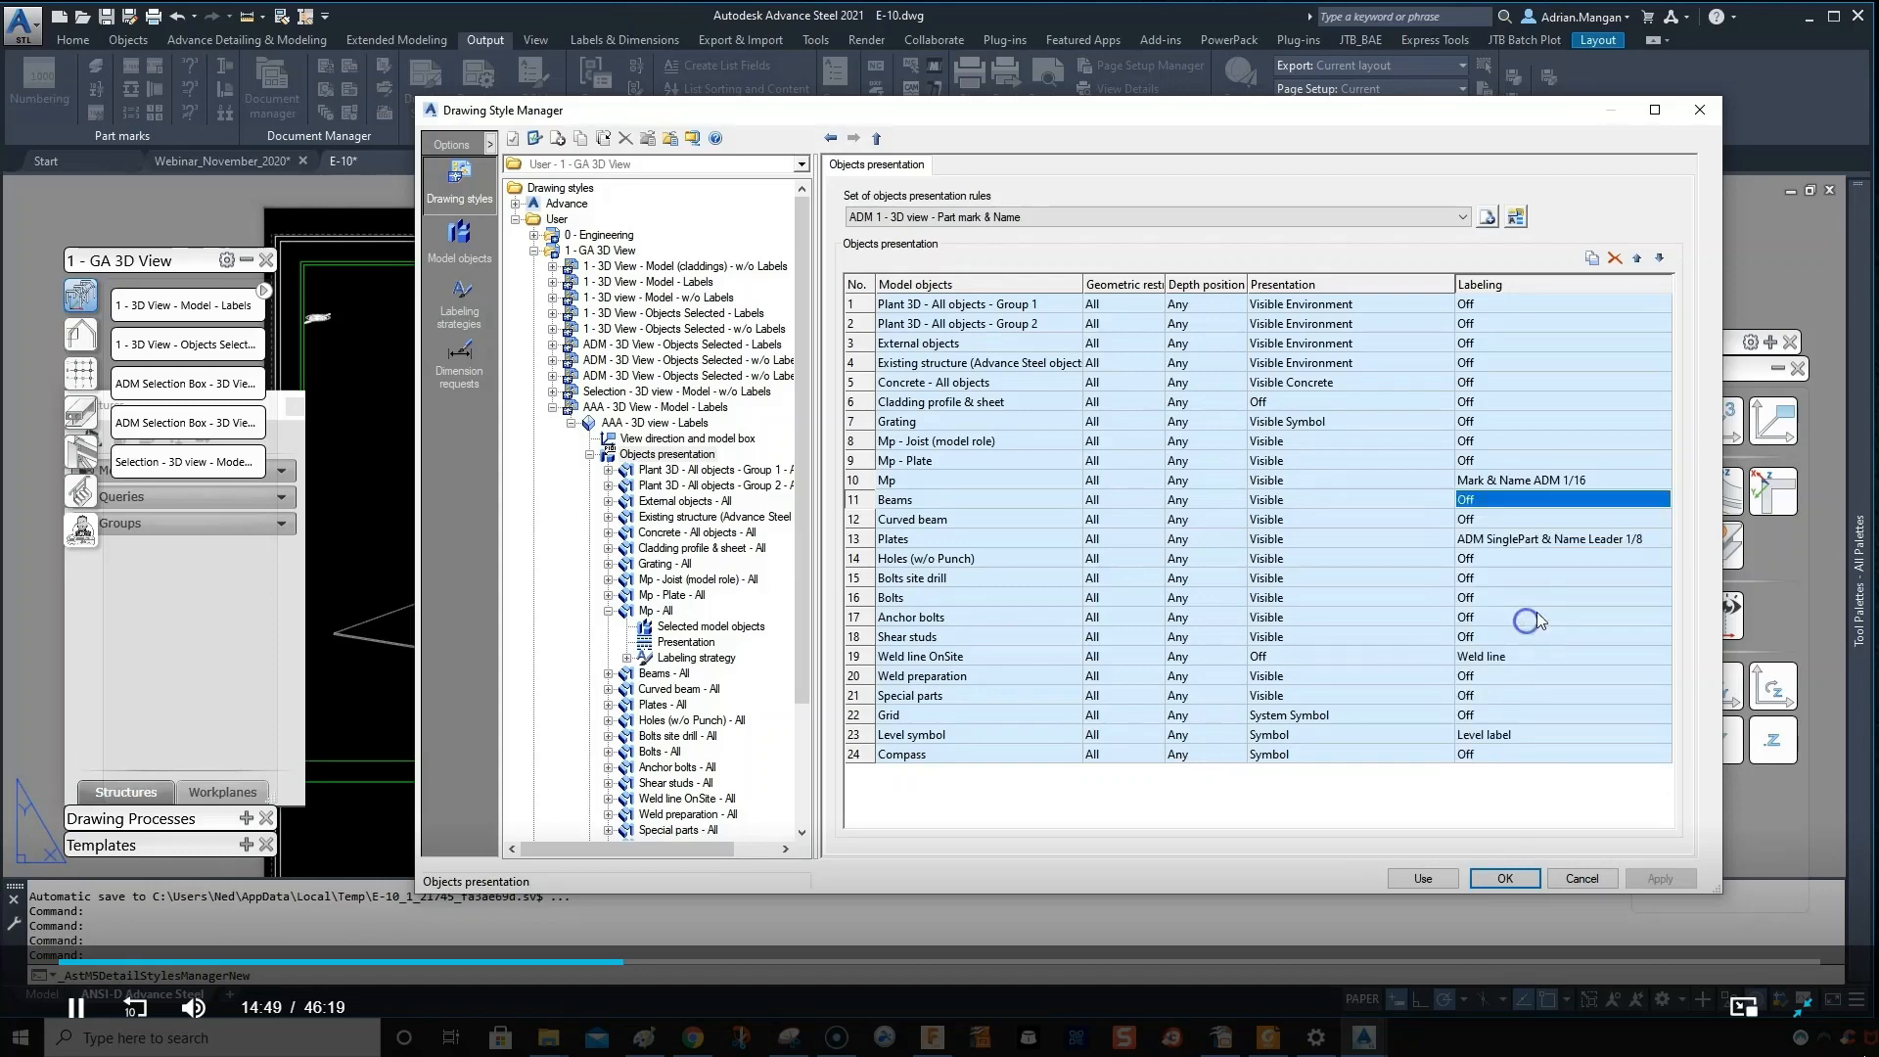
{"action": "left_click", "coordinate": [1656, 878]}
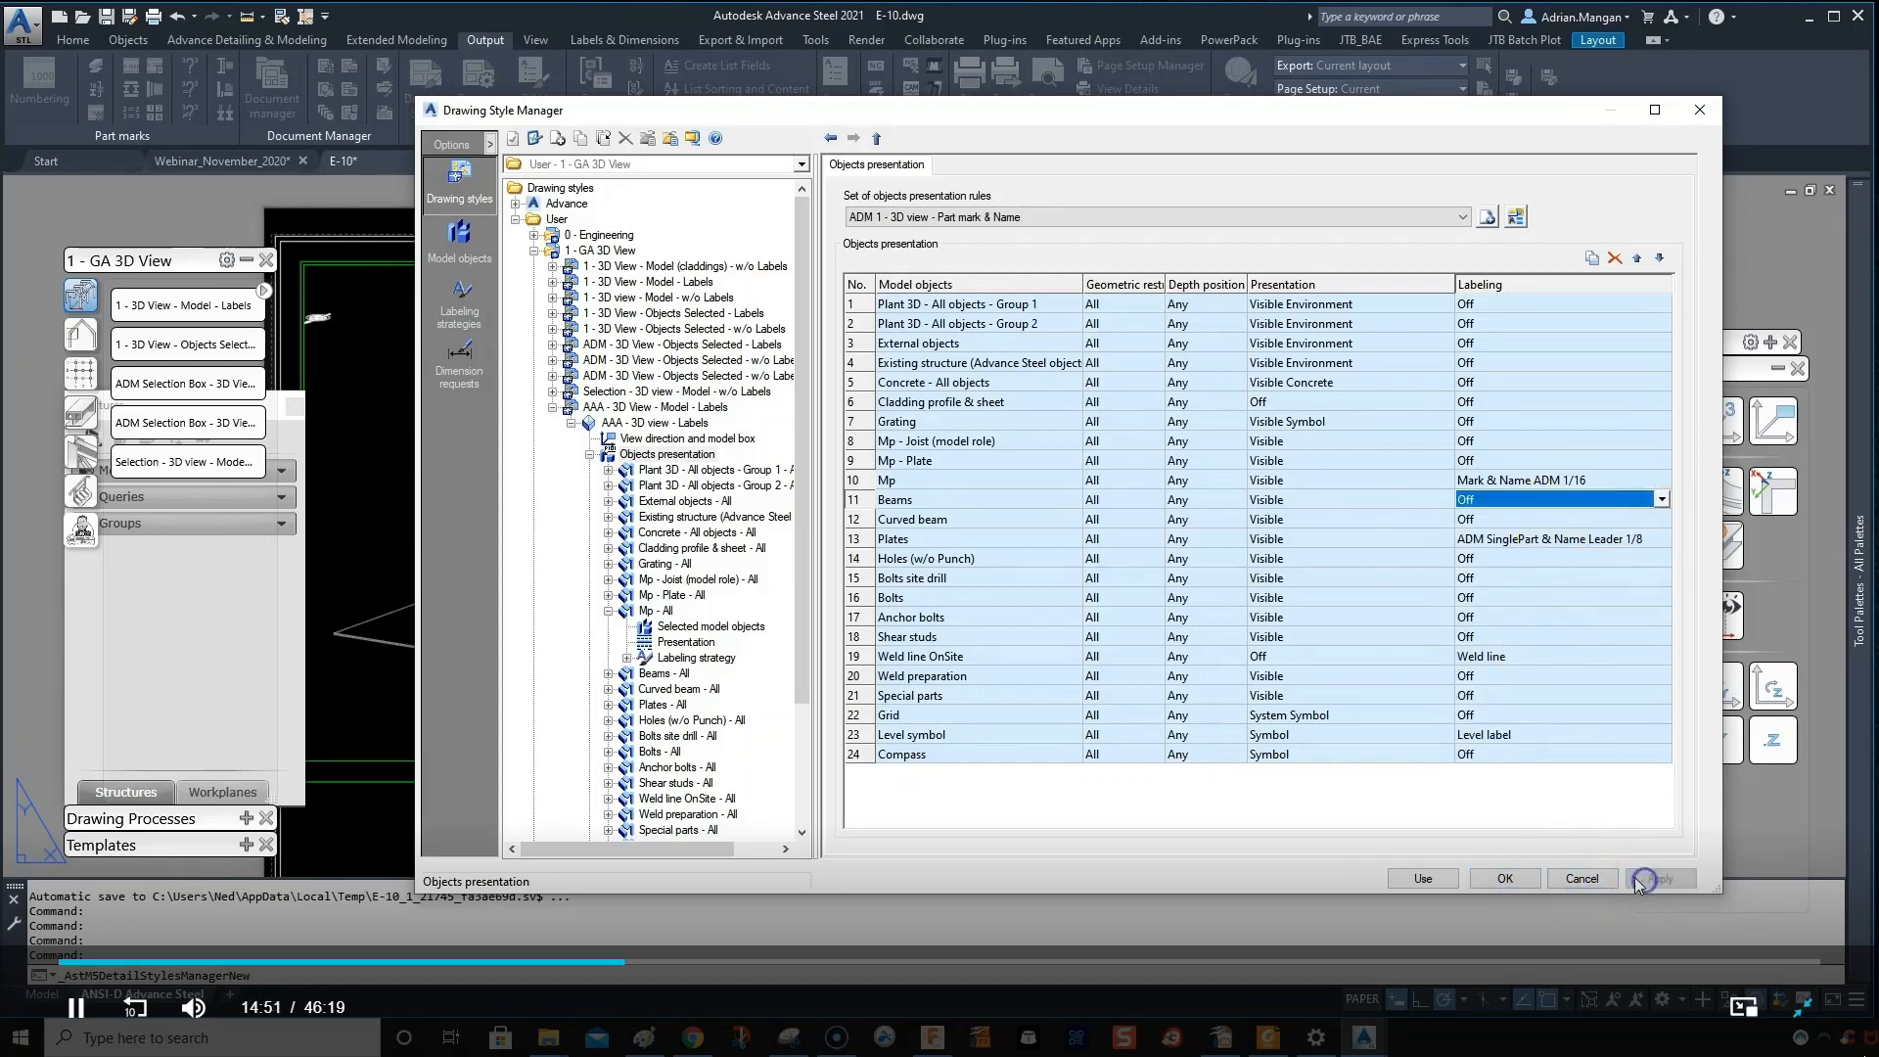
- Use the AAA 3D view style with Beams labelling off on the existing 3D detail view of the building
{"action": "left_click", "coordinate": [1422, 877]}
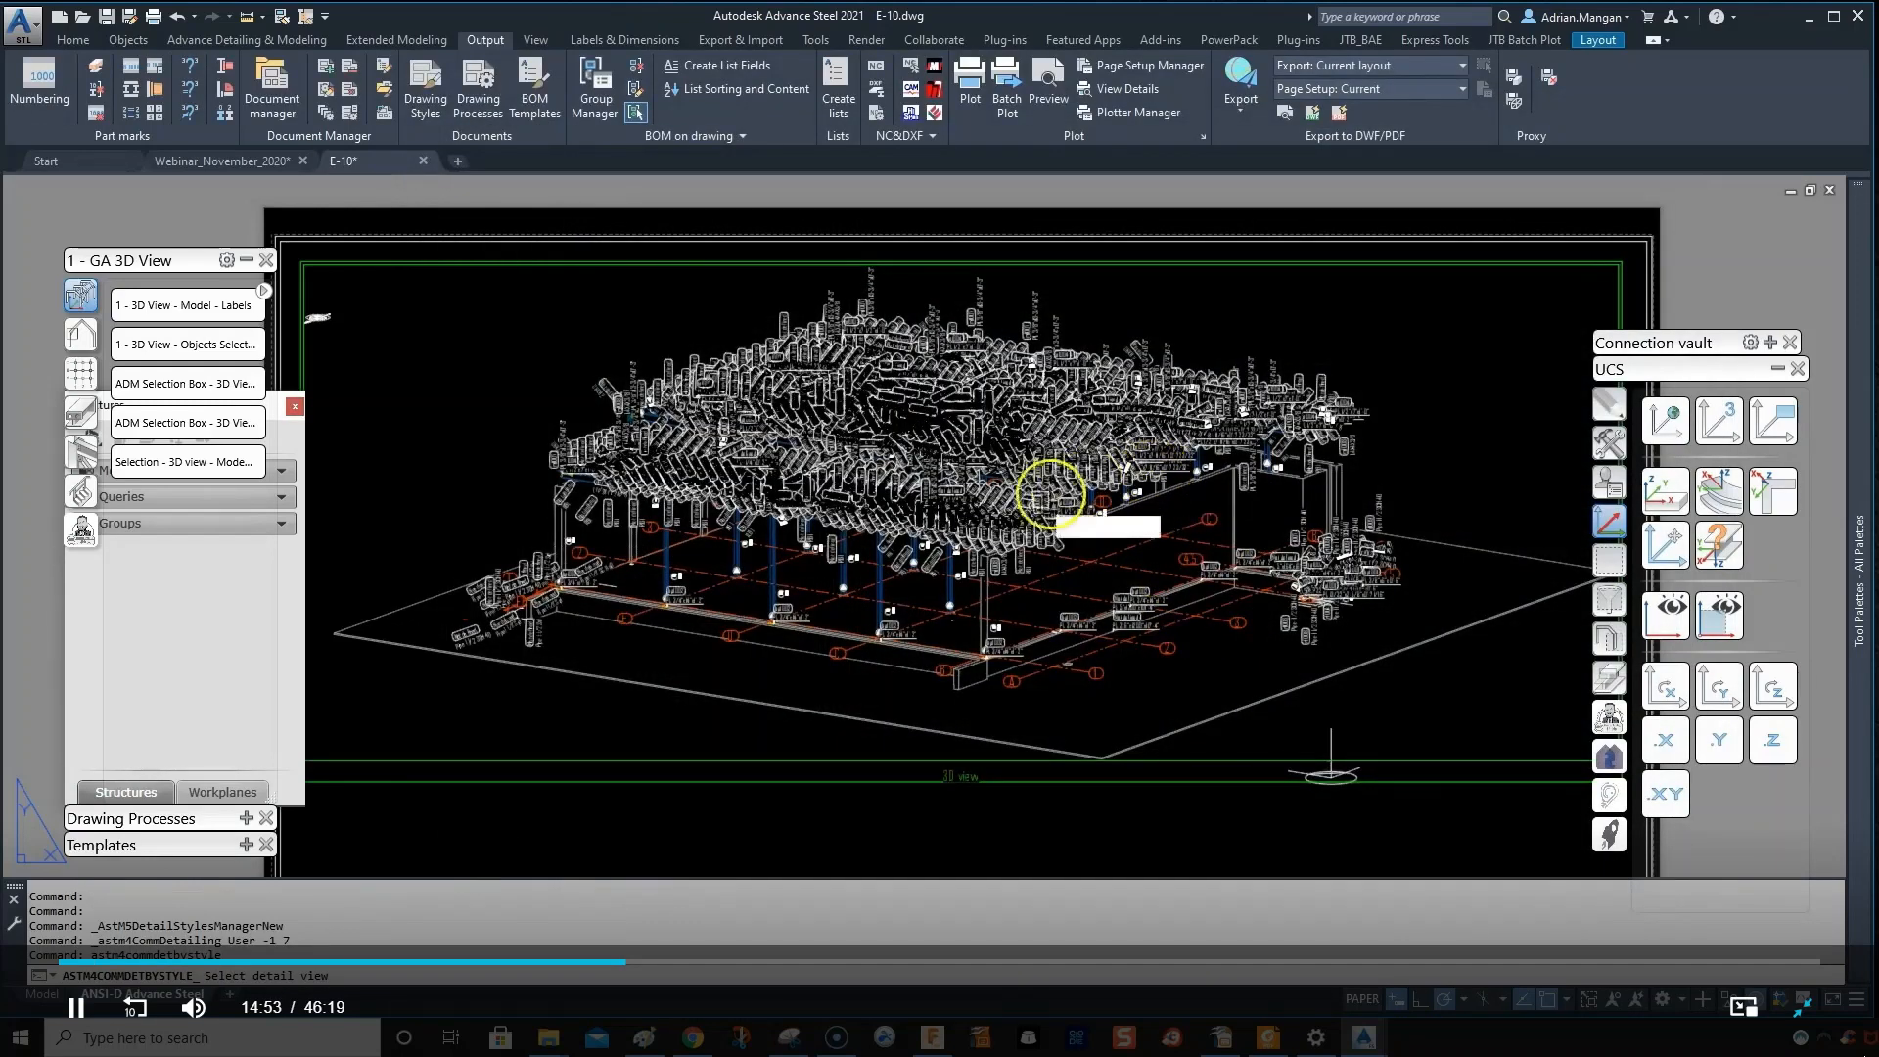
{"action": "scroll", "coordinate": [954, 578], "scroll_direction": "up", "scroll_amount": 3}
{"action": "scroll", "coordinate": [958, 588], "scroll_direction": "up", "scroll_amount": 2}
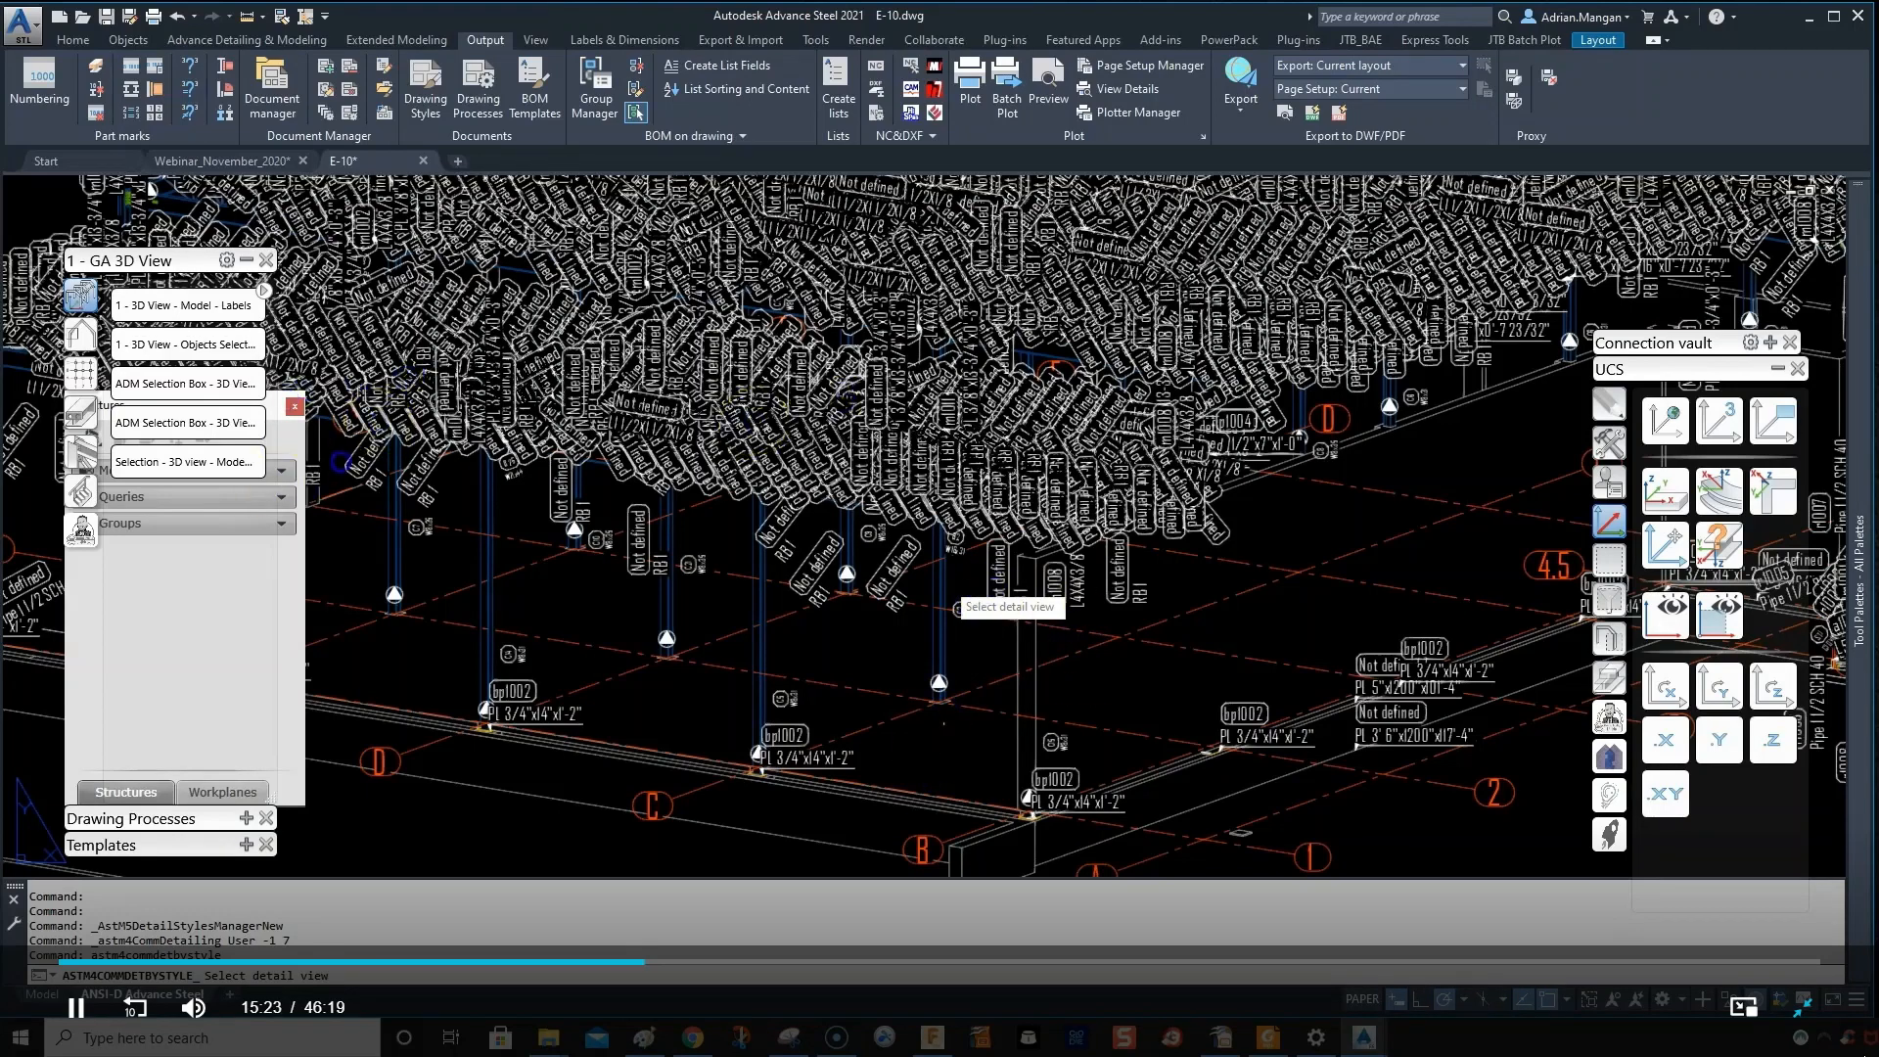
{"action": "left_click", "coordinate": [957, 608]}
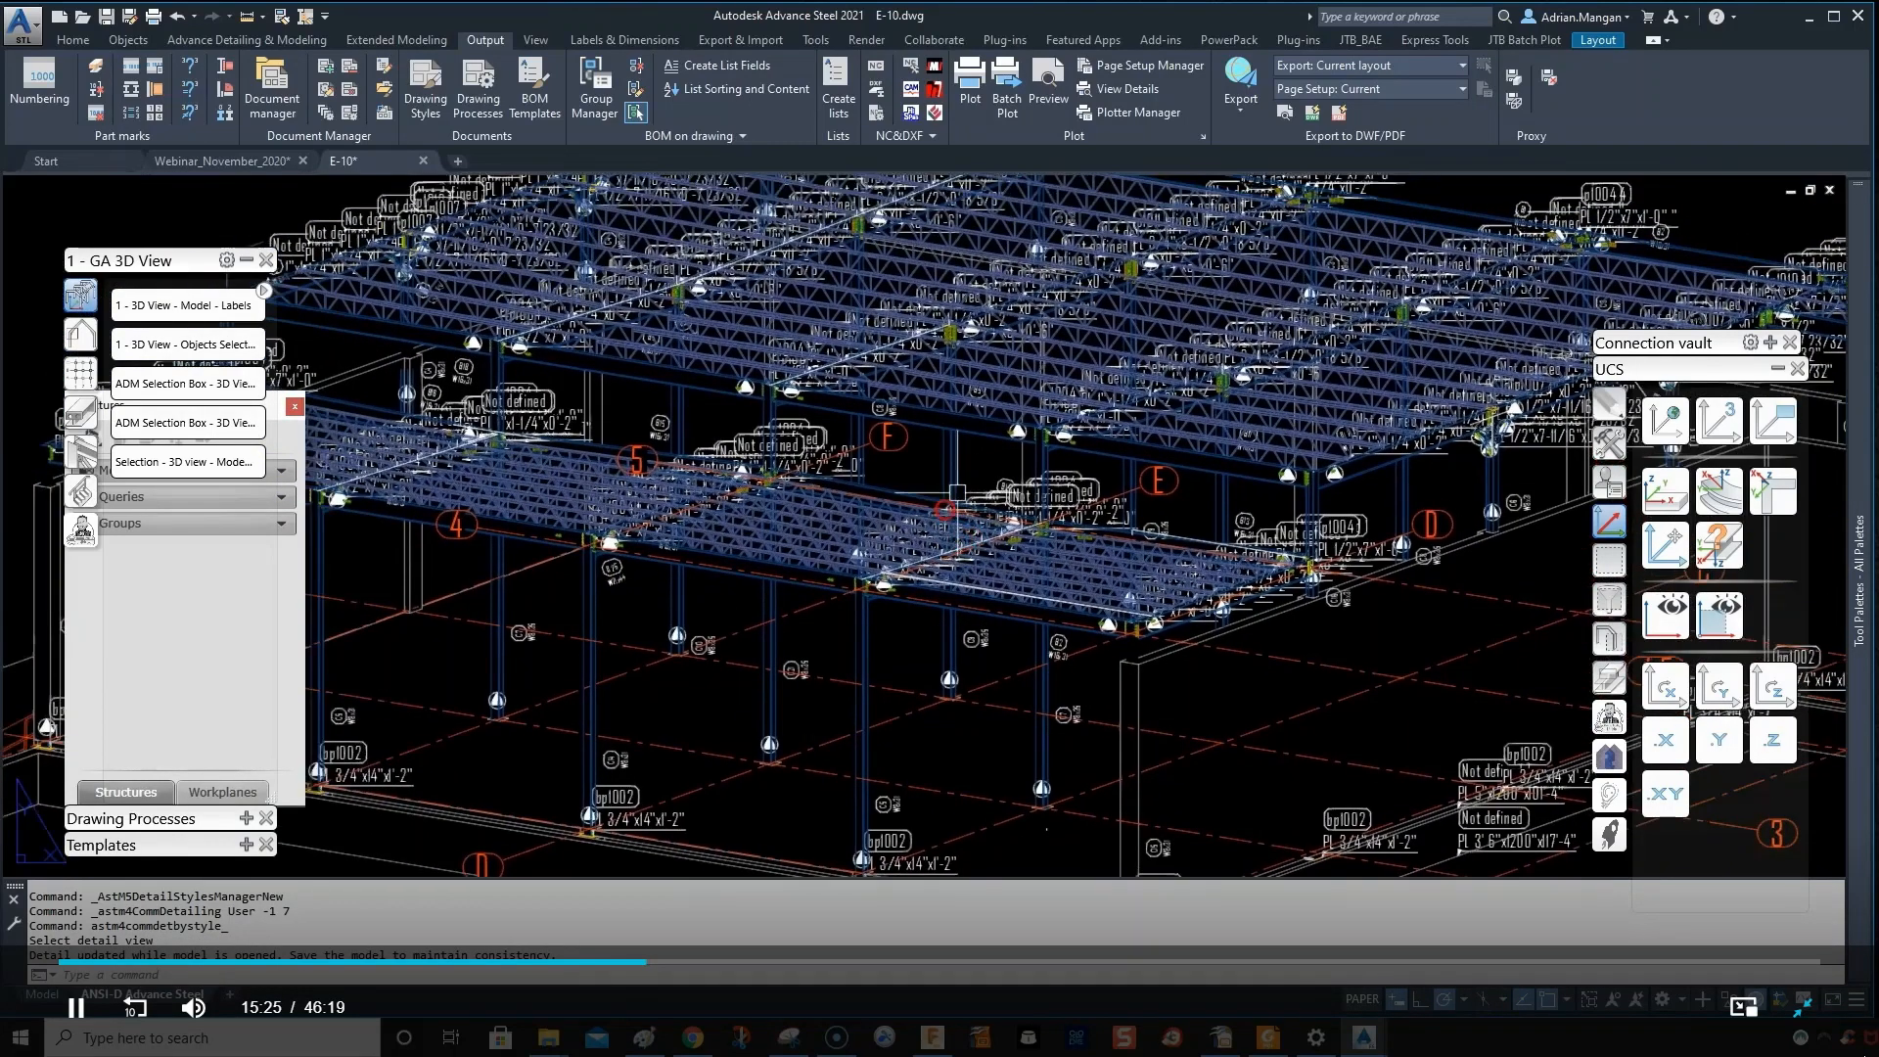
- Delete the compass symbol below the building in the 3D view on the E-10 drawing
{"action": "scroll", "coordinate": [957, 492], "scroll_direction": "down", "scroll_amount": 4}
{"action": "middle_click_drag", "start_coordinate": [957, 493], "coordinate": [901, 426]}
{"action": "scroll", "coordinate": [901, 427], "scroll_direction": "up", "scroll_amount": 2}
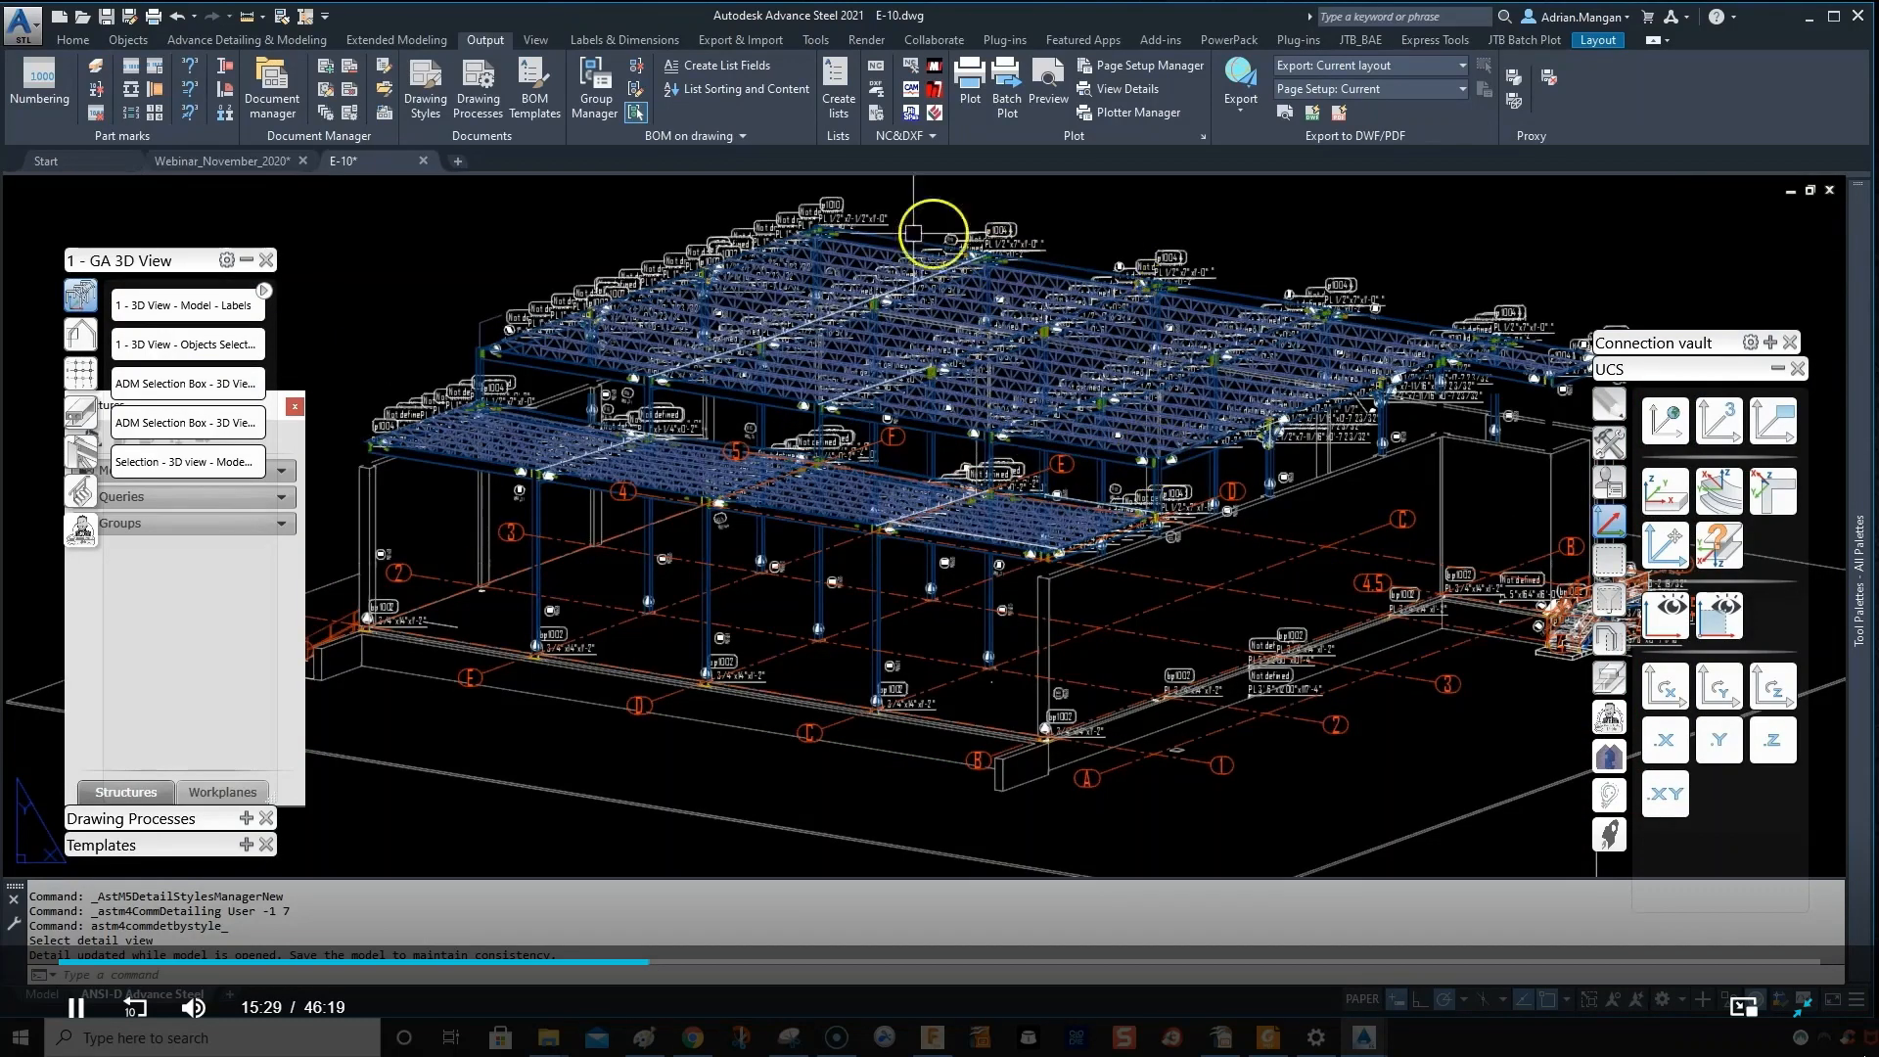
{"action": "scroll", "coordinate": [1057, 419], "scroll_direction": "down", "scroll_amount": 5}
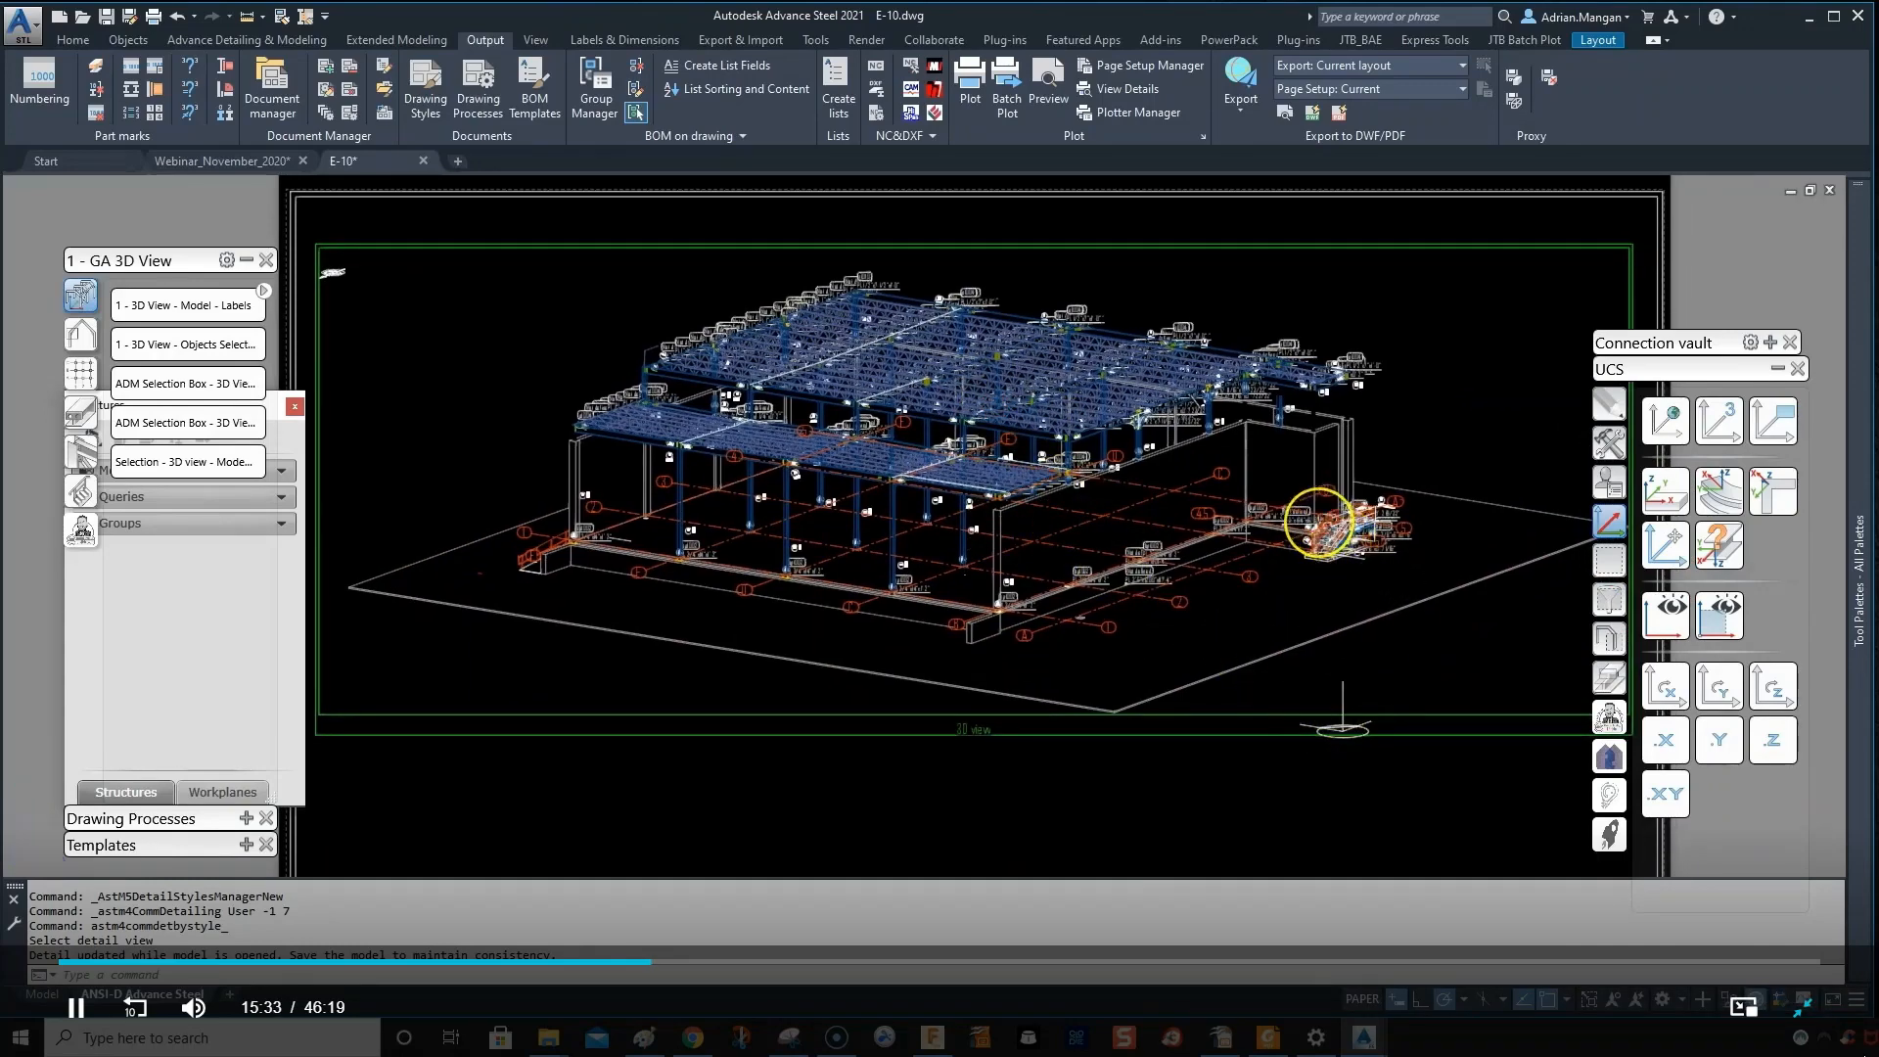
{"action": "scroll", "coordinate": [1319, 523], "scroll_direction": "up", "scroll_amount": 3}
{"action": "scroll", "coordinate": [1311, 518], "scroll_direction": "down", "scroll_amount": 2}
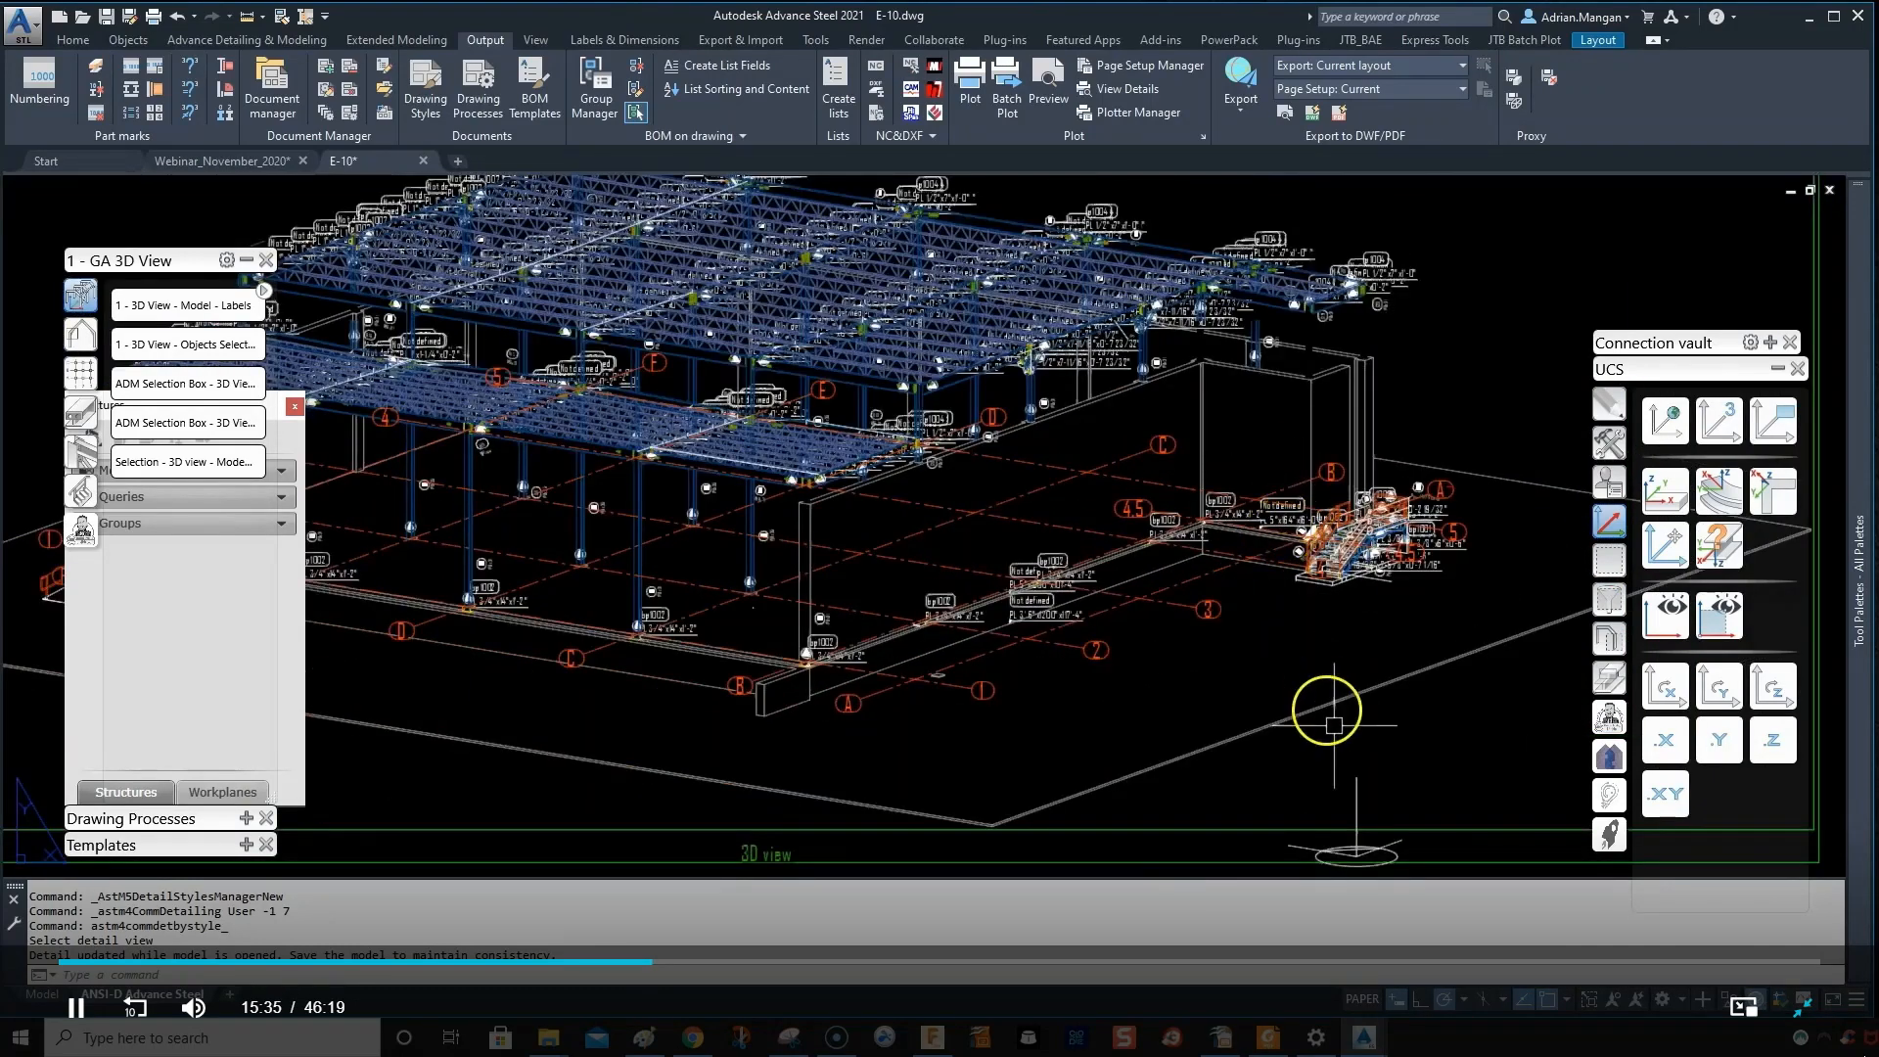
{"action": "left_click", "coordinate": [1354, 786]}
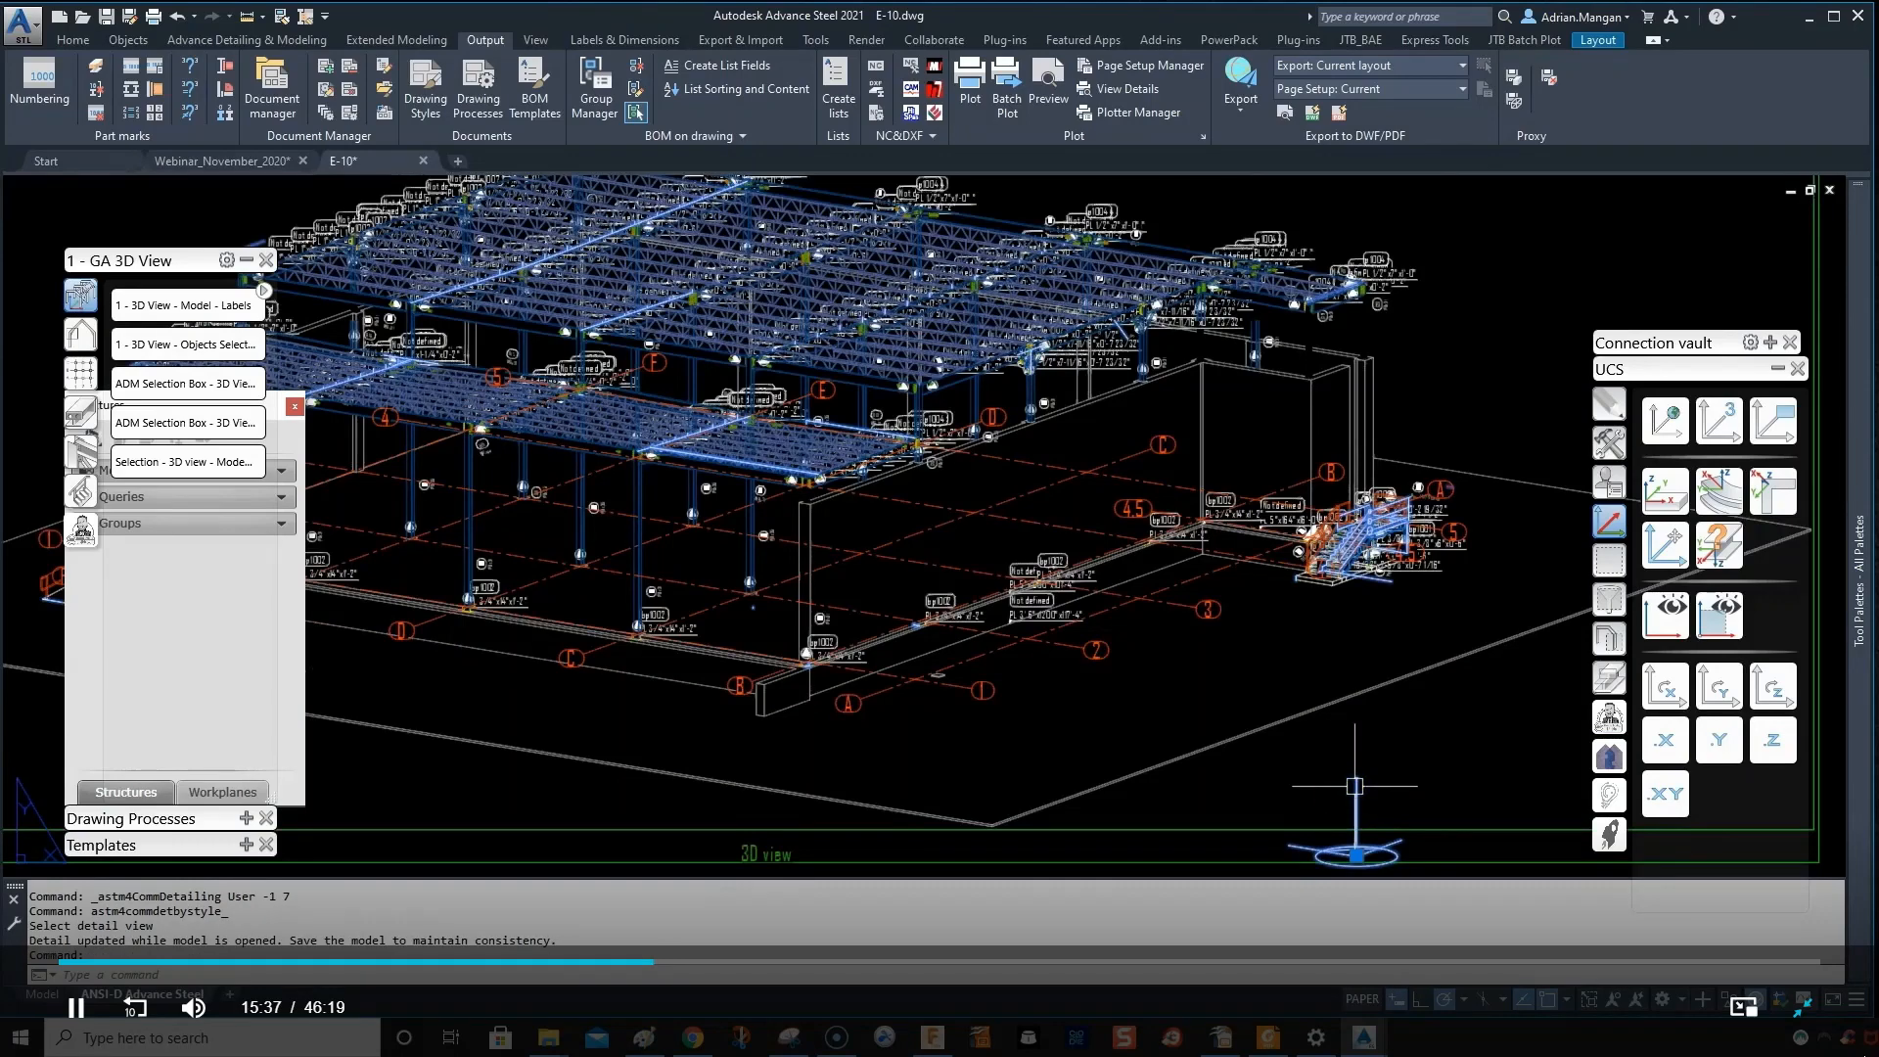
{"action": "key", "text": "Delete"}
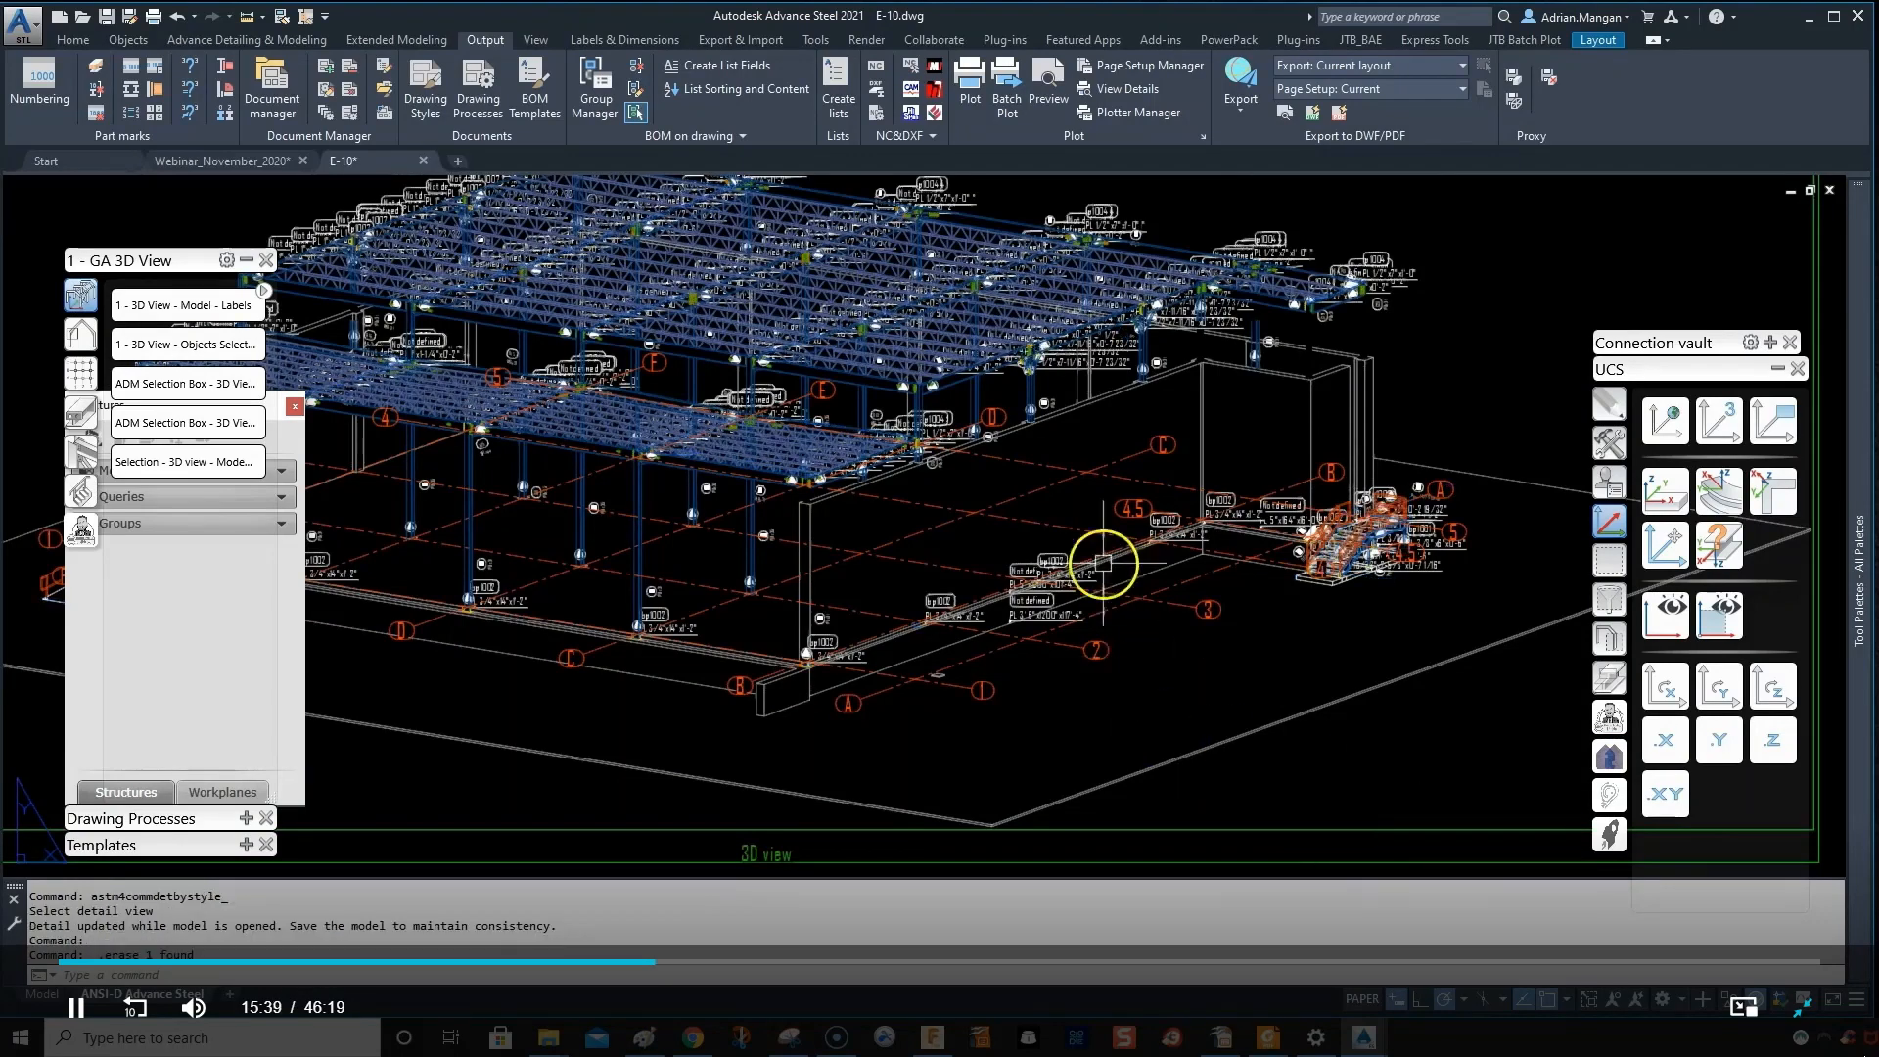
- Examine the plate labels at the roof edge of the 3D view to see what the remaining labelling shows
{"action": "scroll", "coordinate": [1103, 558], "scroll_direction": "down", "scroll_amount": 3}
{"action": "scroll", "coordinate": [935, 352], "scroll_direction": "up", "scroll_amount": 3}
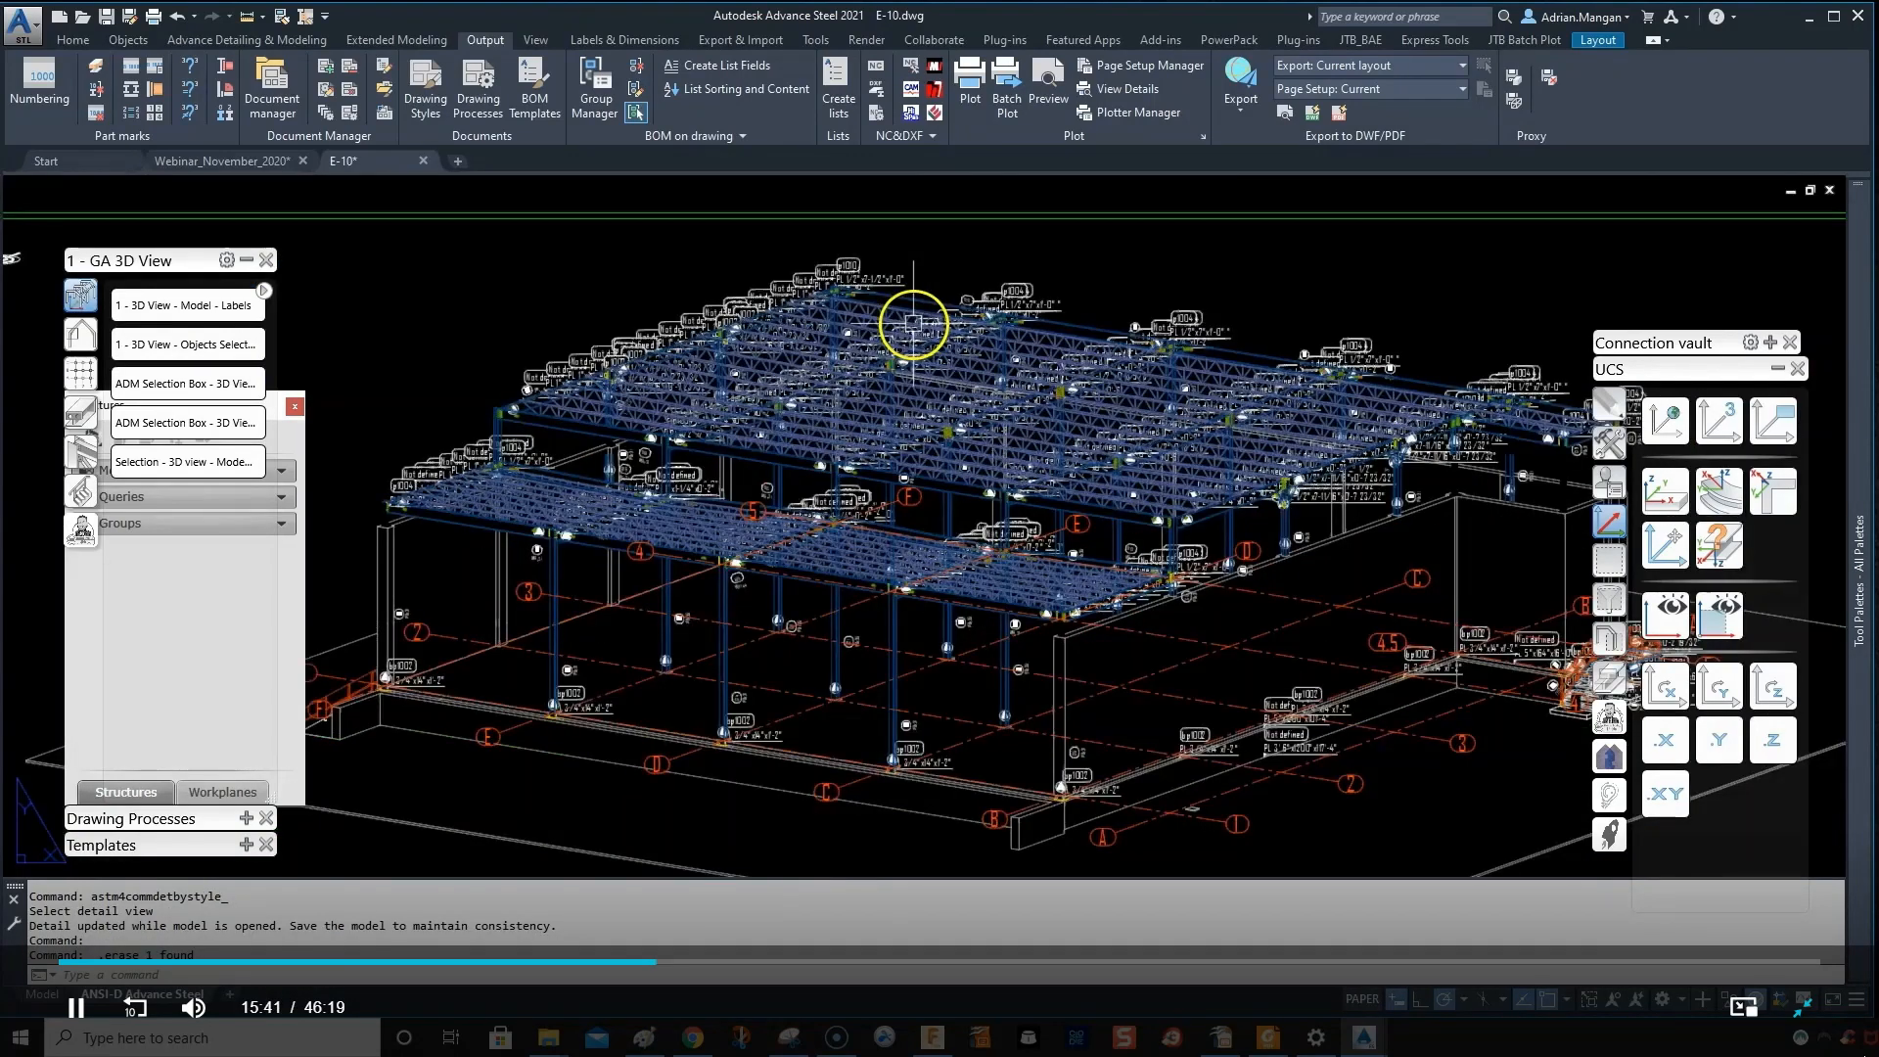
{"action": "scroll", "coordinate": [856, 261], "scroll_direction": "up", "scroll_amount": 5}
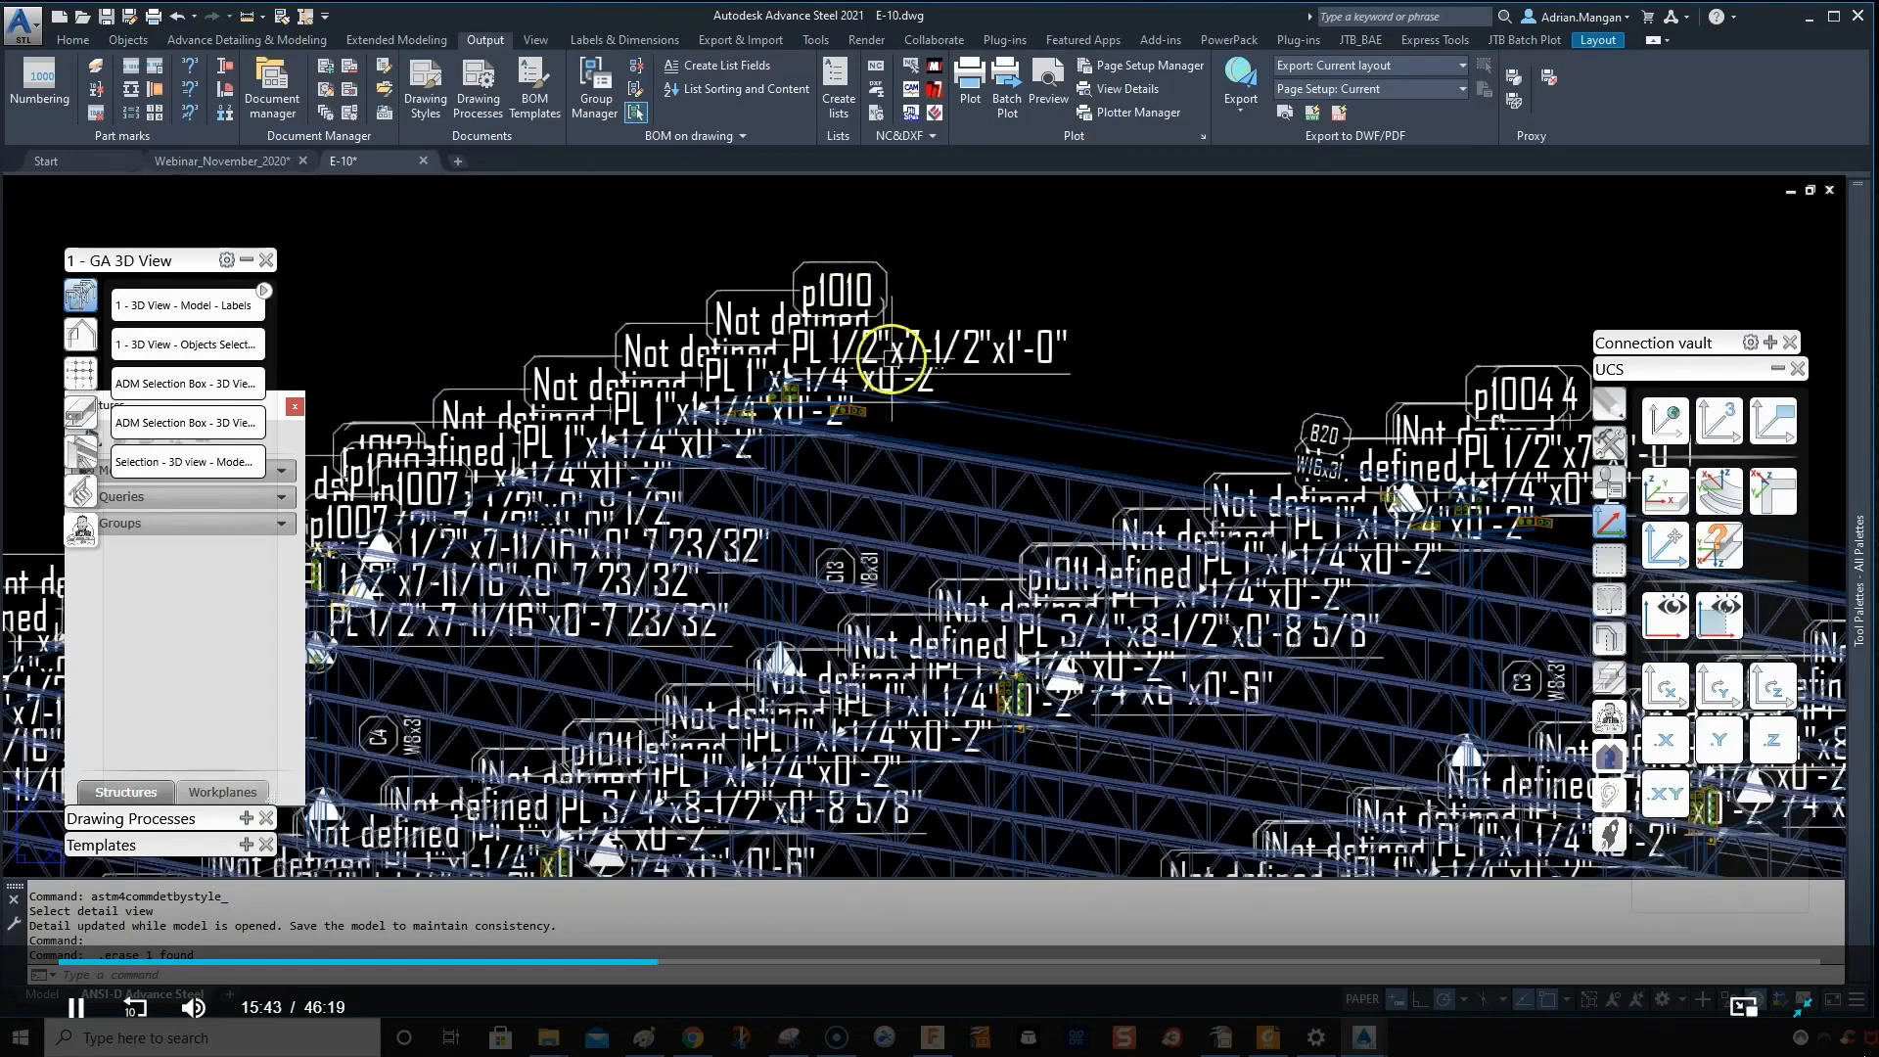
{"action": "left_click", "coordinate": [861, 350]}
{"action": "scroll", "coordinate": [847, 370], "scroll_direction": "up", "scroll_amount": 3}
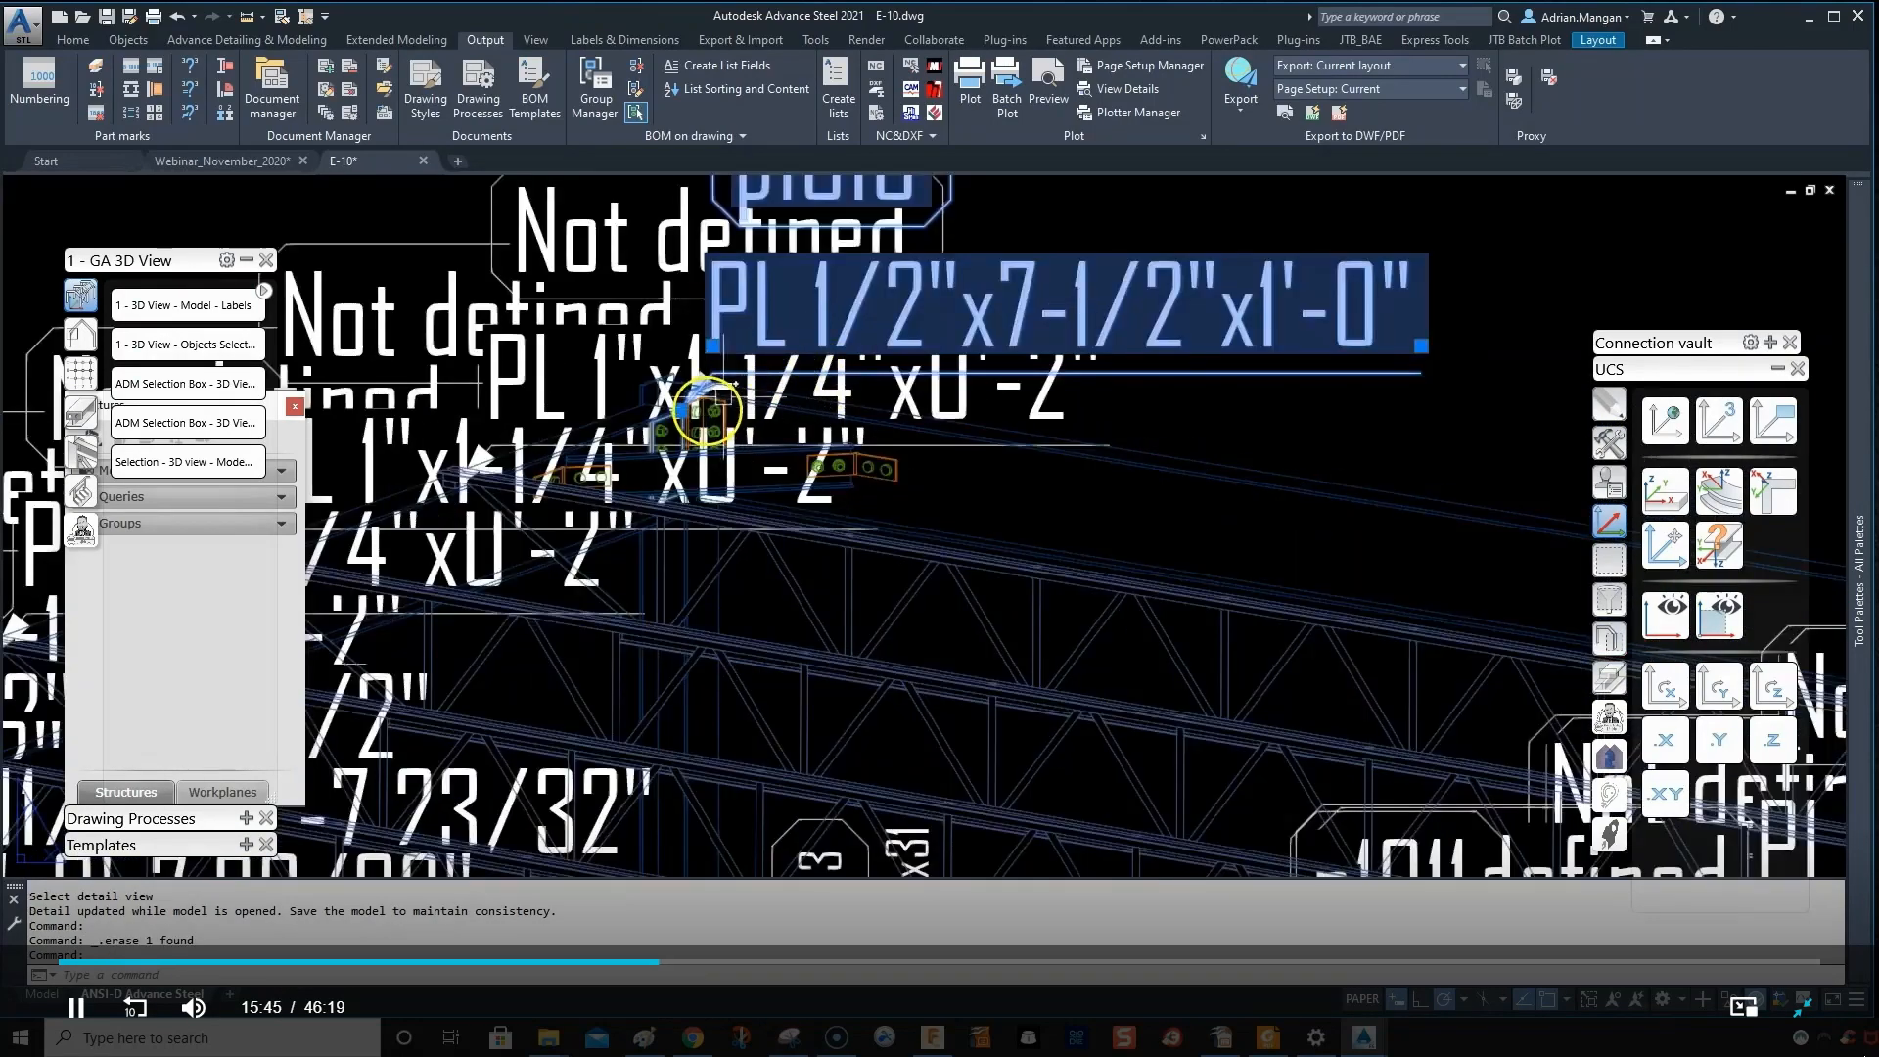
{"action": "scroll", "coordinate": [832, 357], "scroll_direction": "down", "scroll_amount": 5}
{"action": "scroll", "coordinate": [1177, 476], "scroll_direction": "down", "scroll_amount": 4}
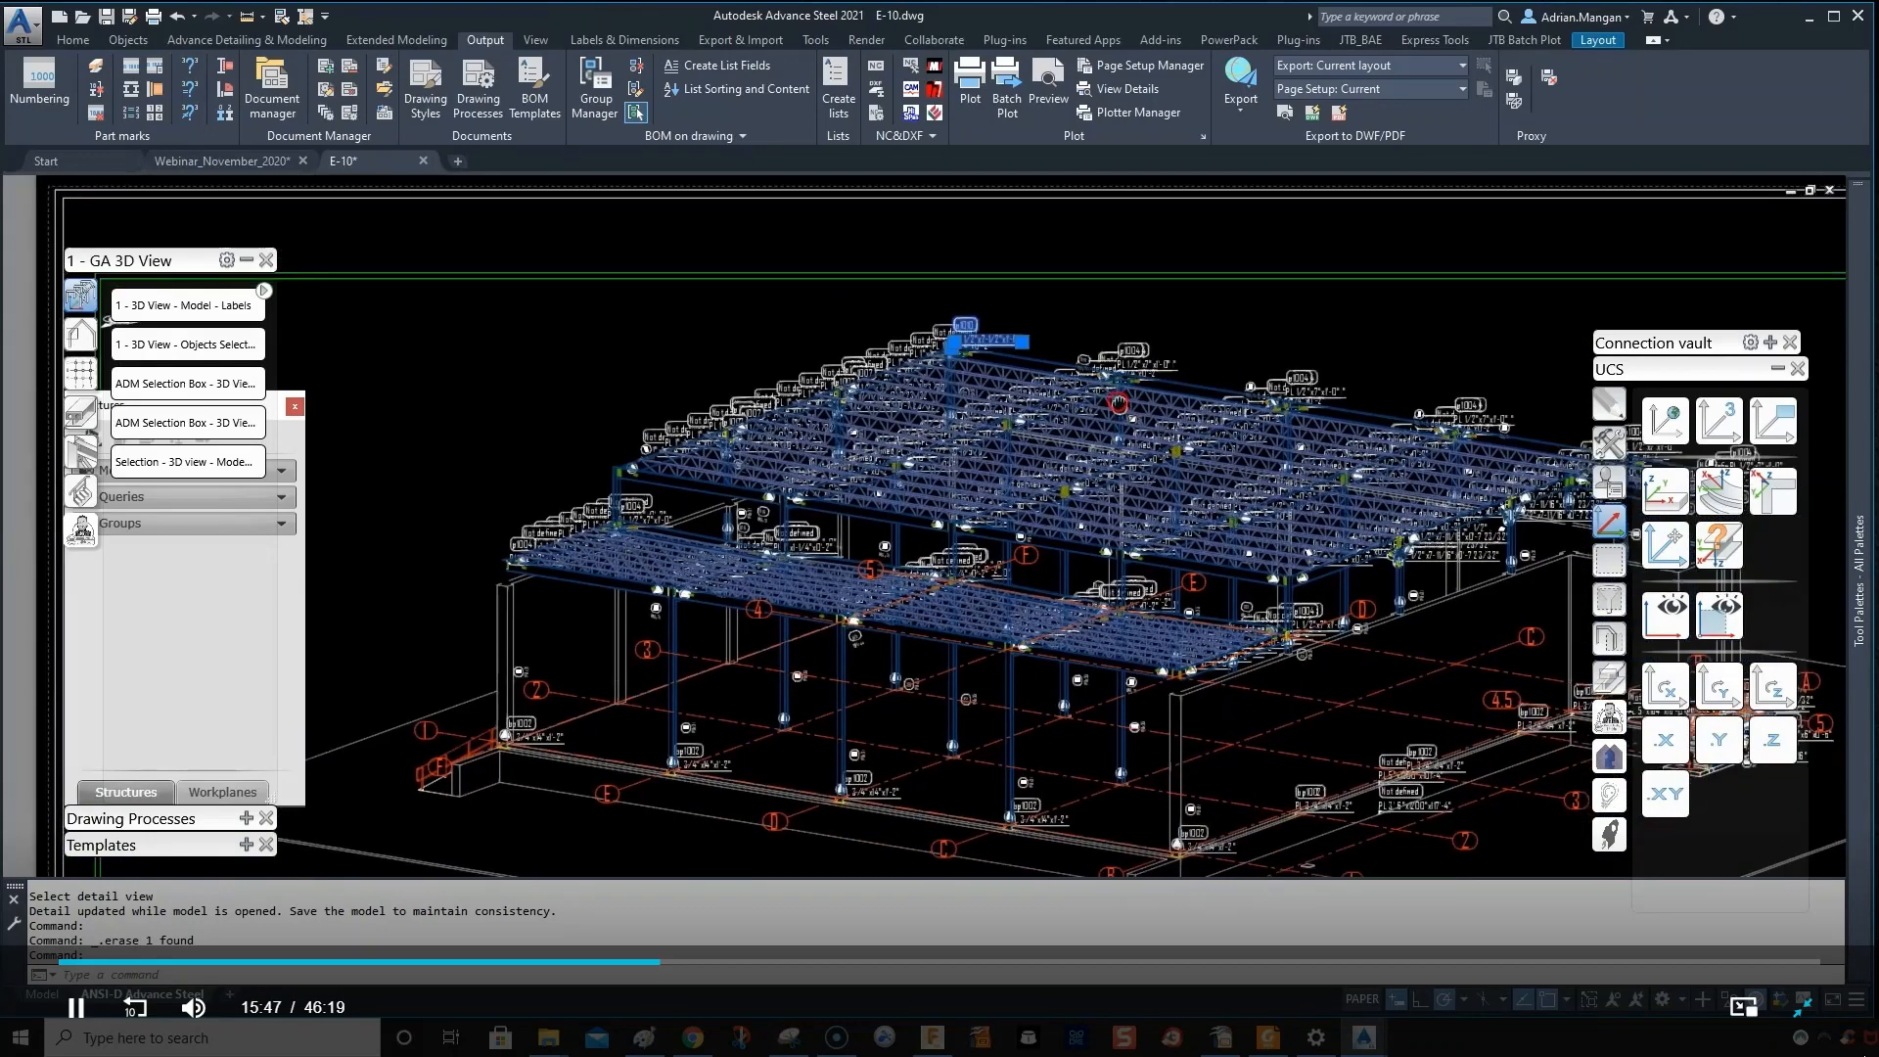
{"action": "key", "text": "Escape"}
{"action": "scroll", "coordinate": [1064, 391], "scroll_direction": "up", "scroll_amount": 2}
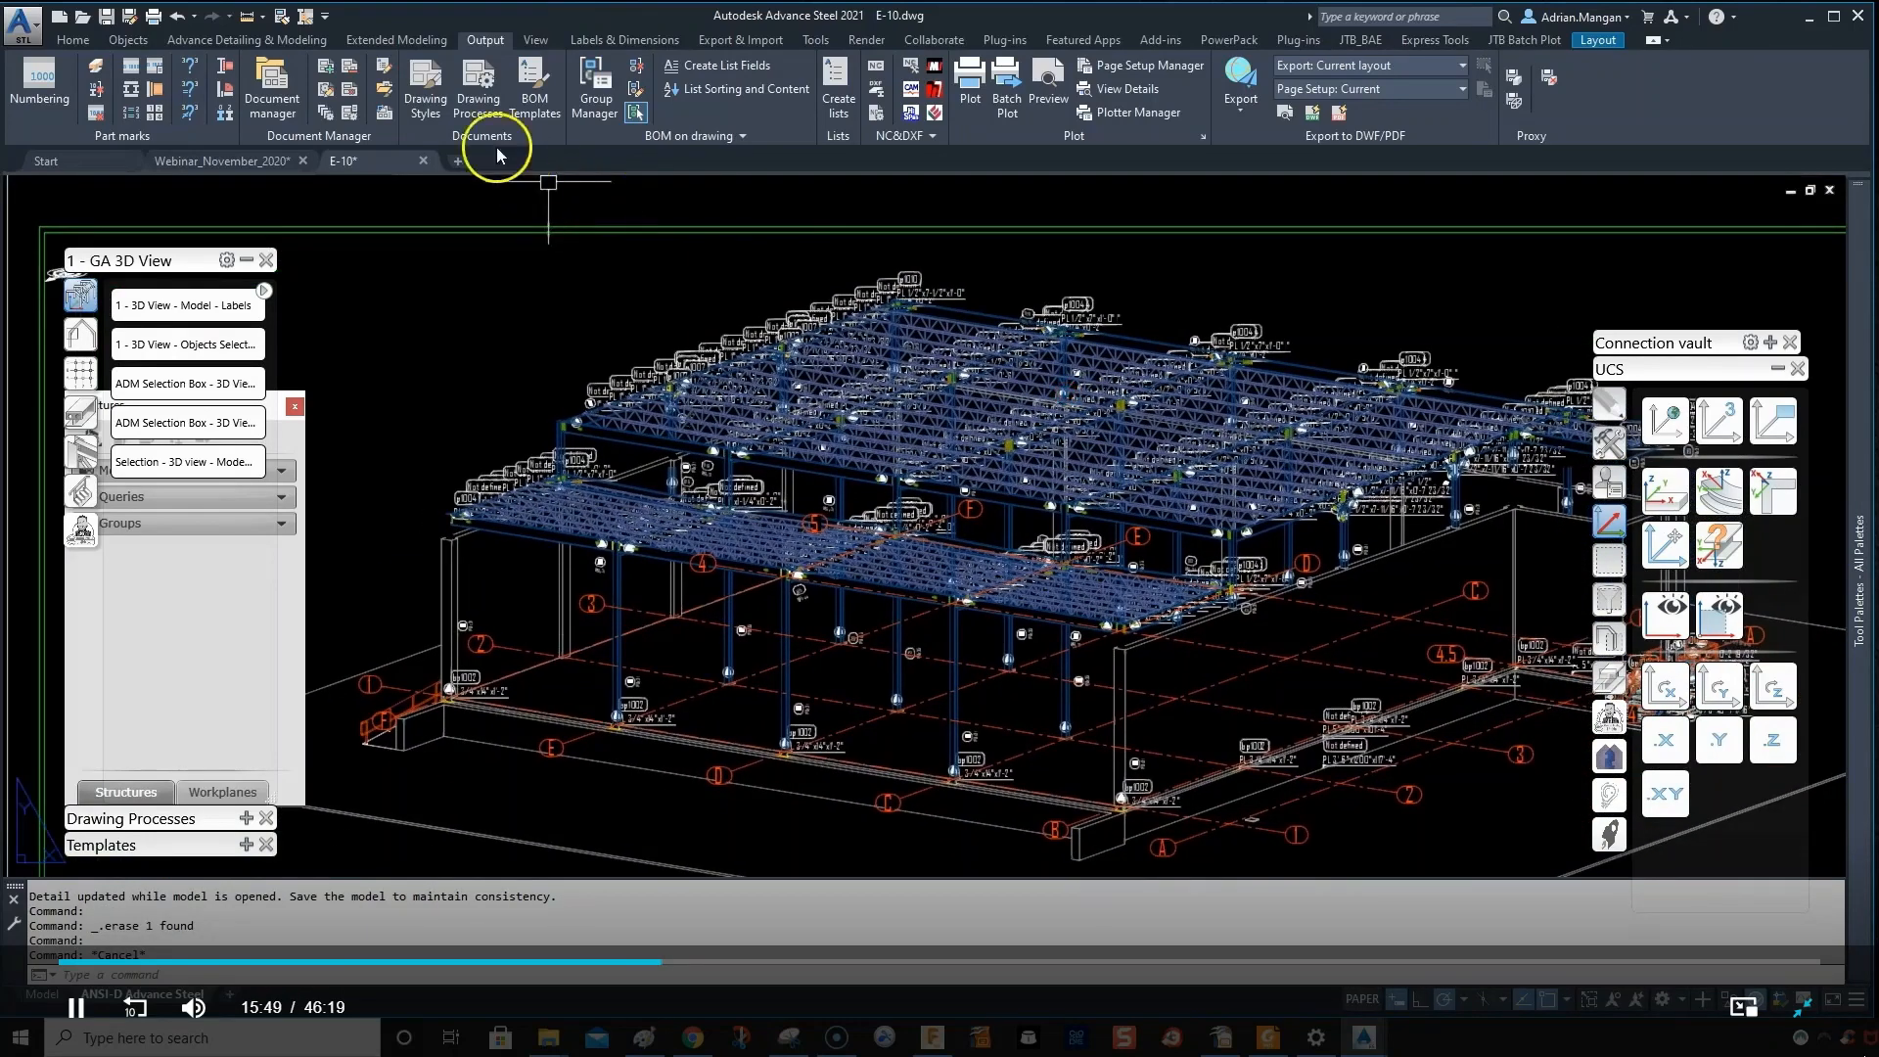
- Open the Drawing Style Manager and the detailed settings of the Plates rule in the AAA view's objects presentation
{"action": "left_click", "coordinate": [325, 91]}
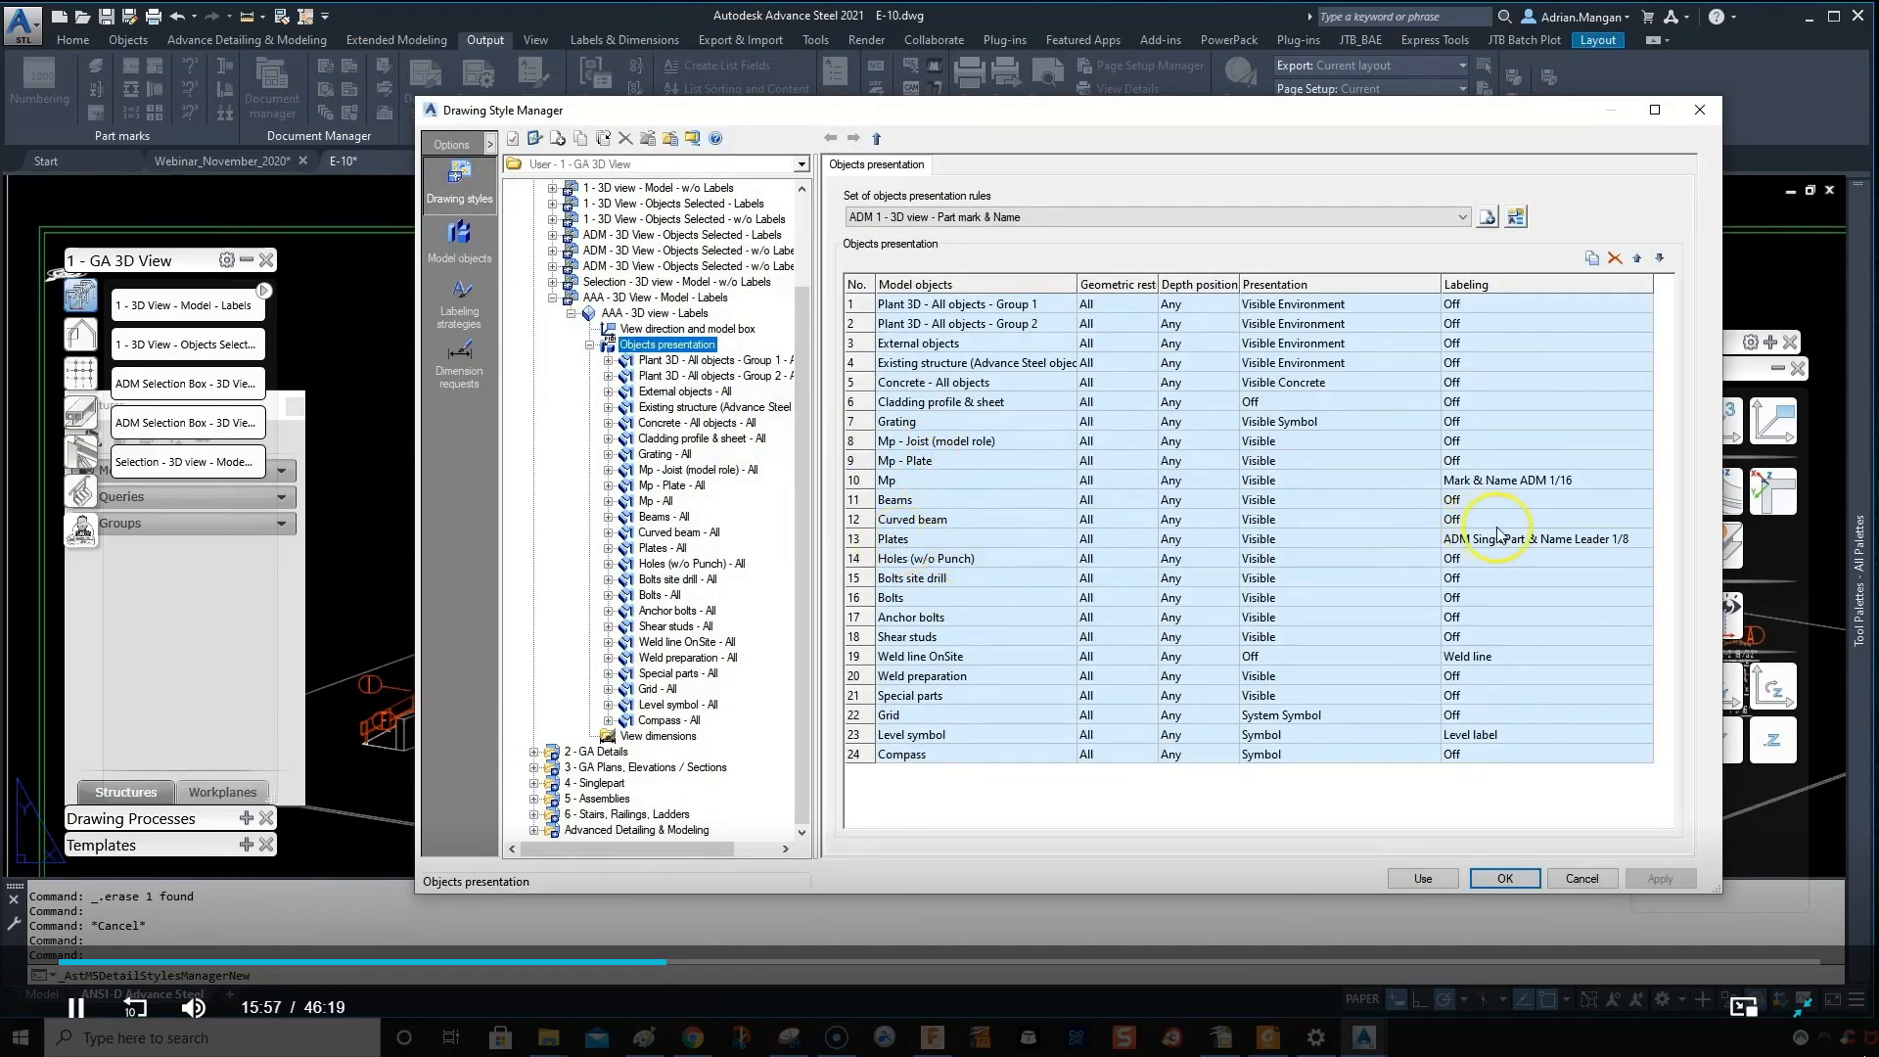
{"action": "left_click", "coordinate": [1644, 546]}
{"action": "left_click", "coordinate": [1642, 539]}
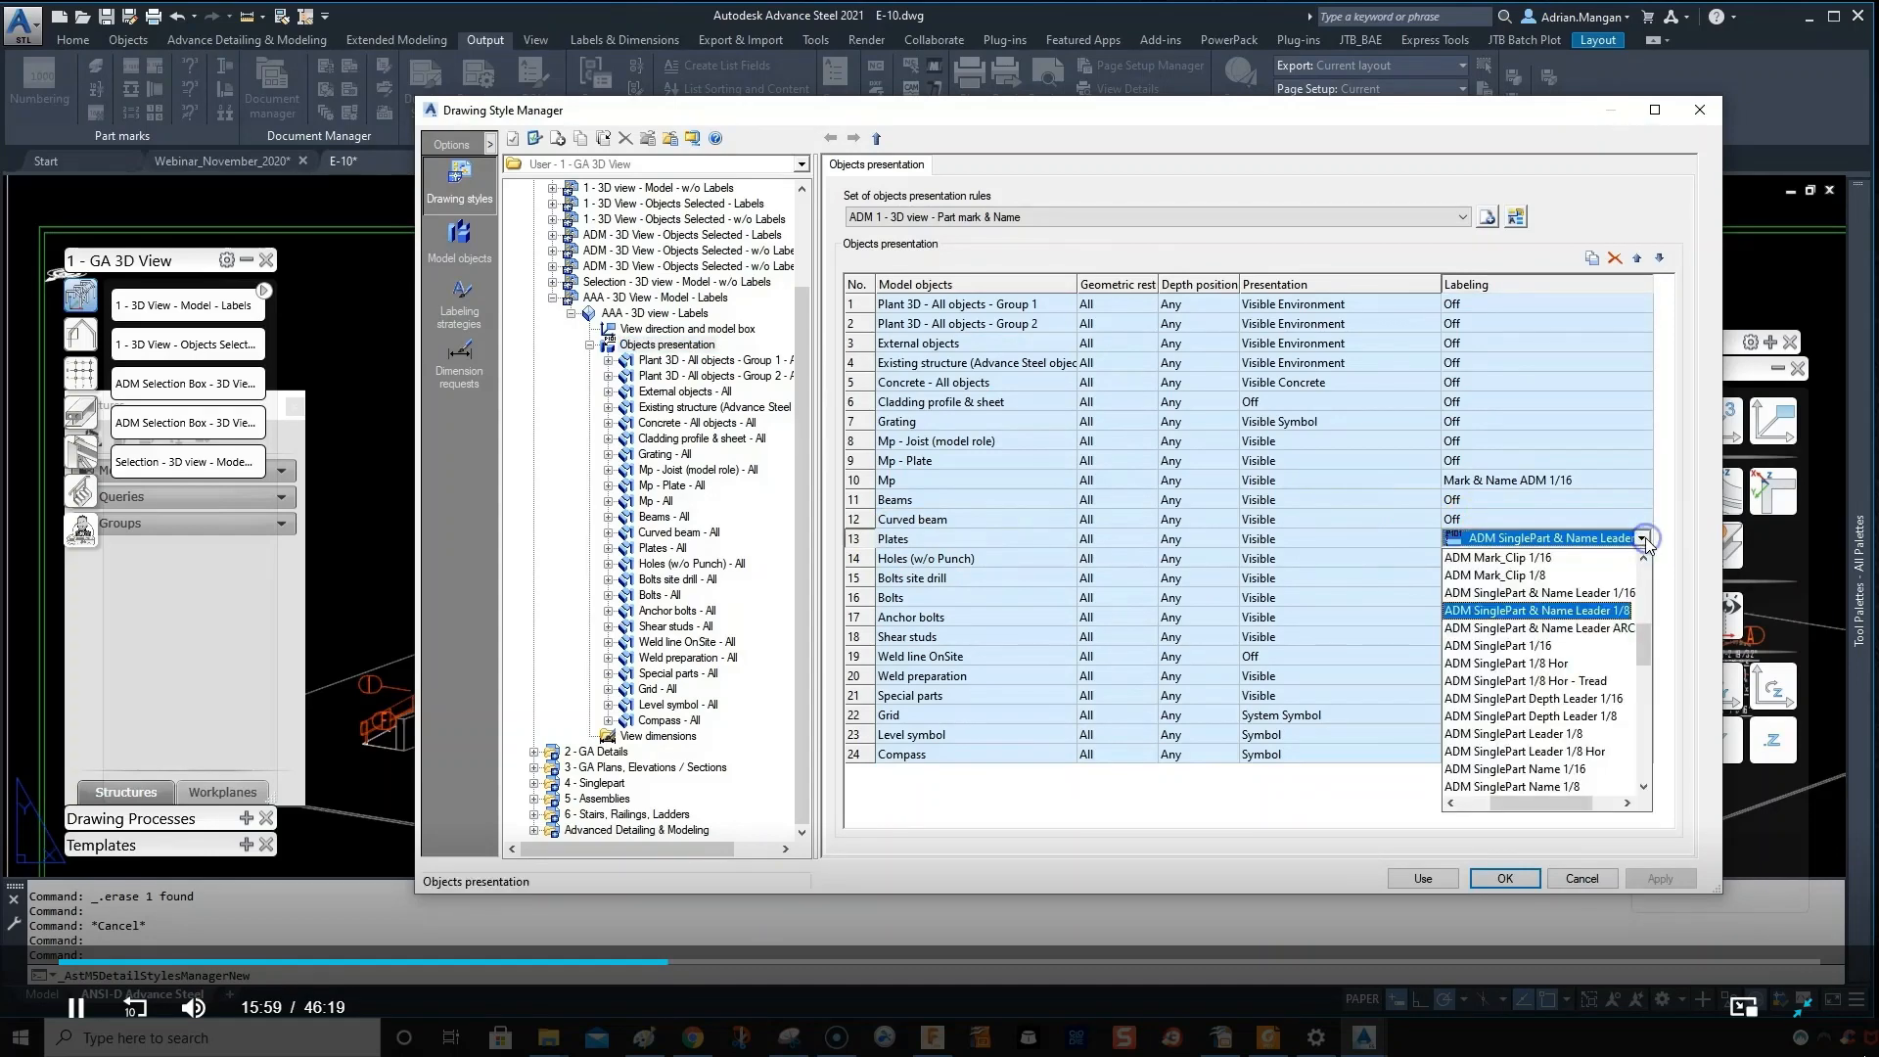
{"action": "scroll", "coordinate": [1550, 603], "scroll_direction": "up", "scroll_amount": 6}
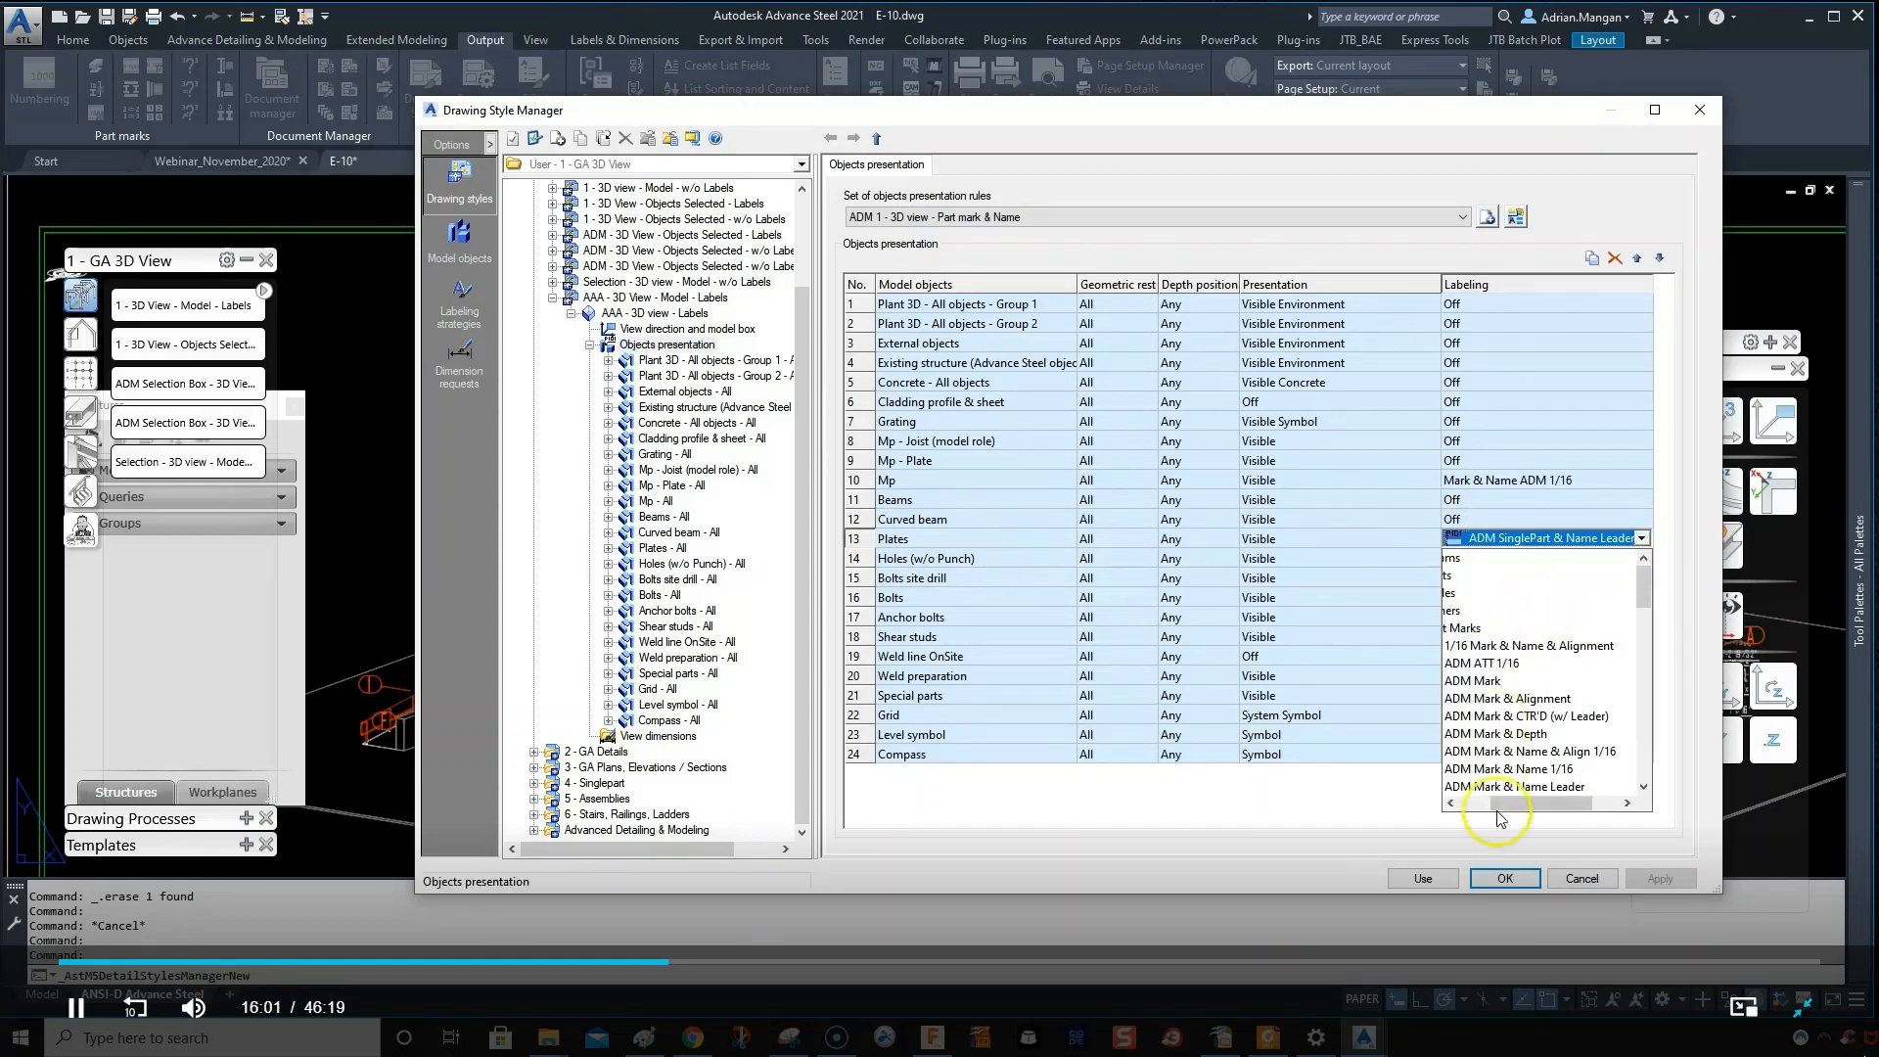
{"action": "left_click_drag", "start_coordinate": [1515, 804], "coordinate": [1480, 804]}
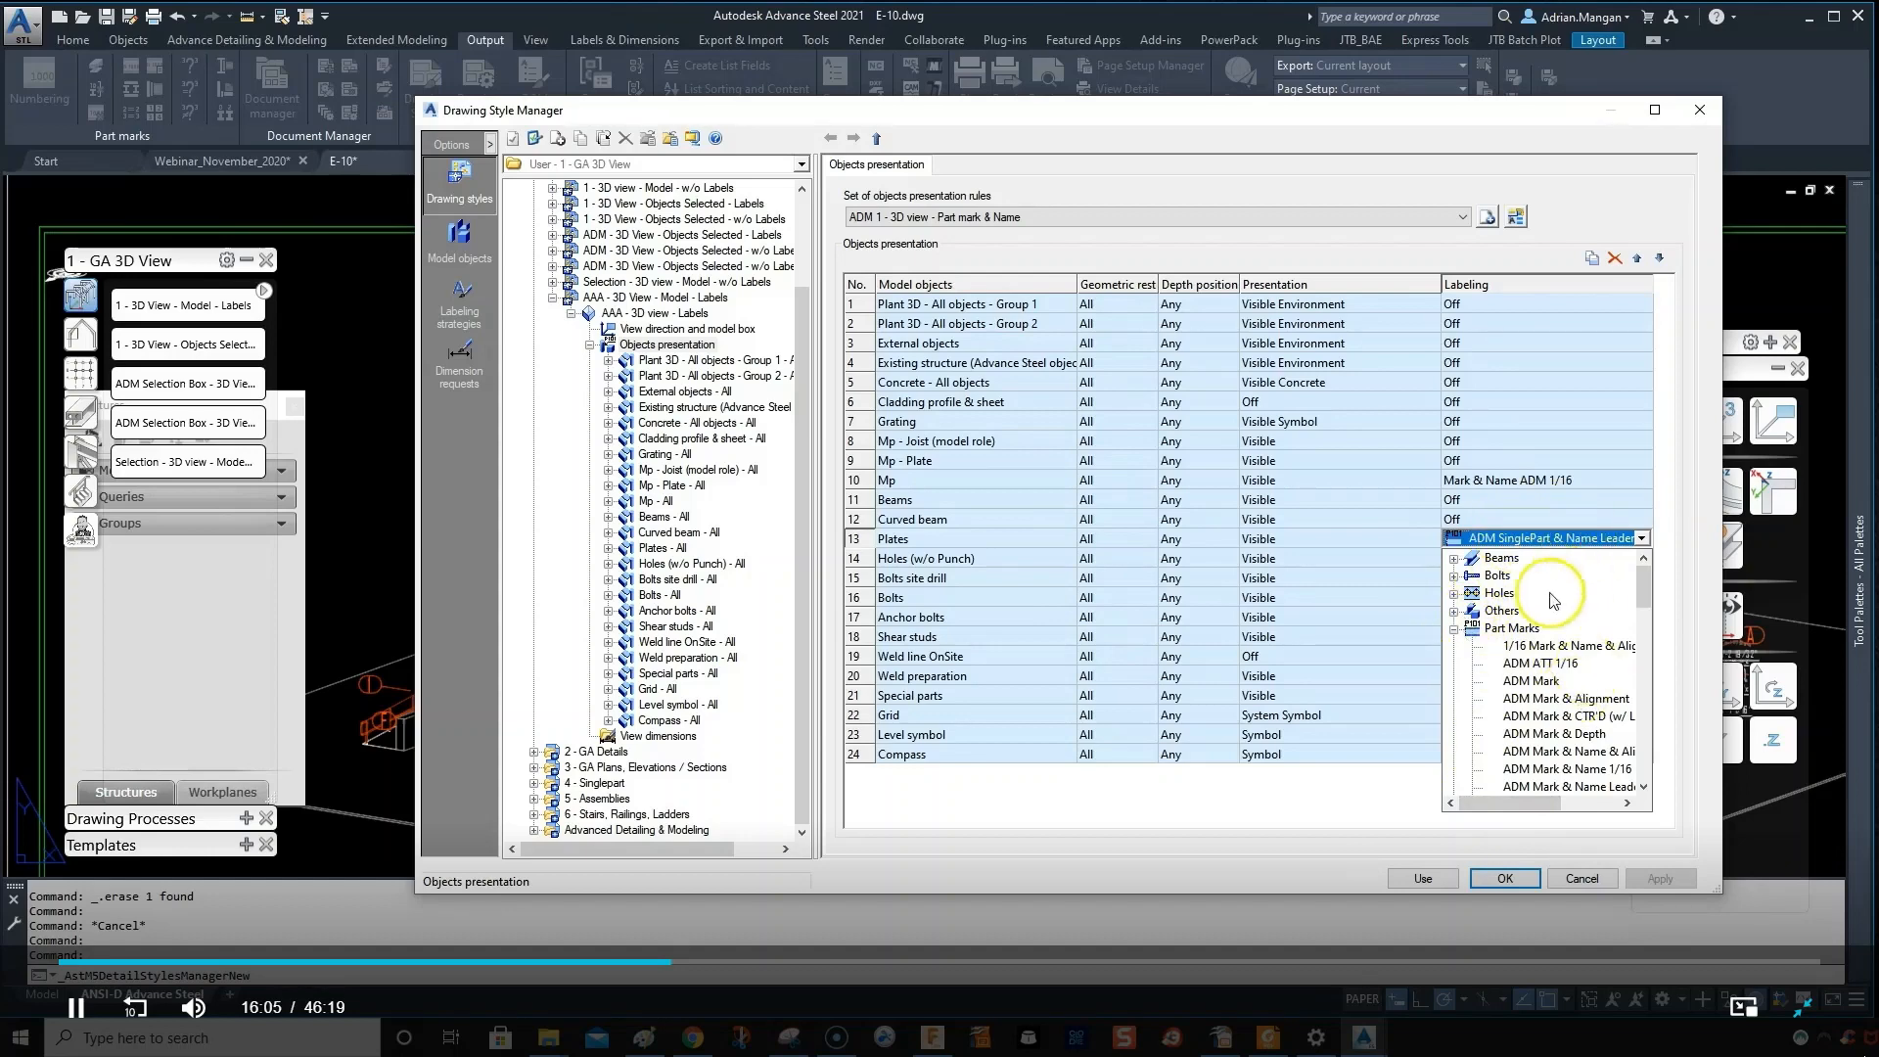
{"action": "double_click", "coordinate": [860, 538]}
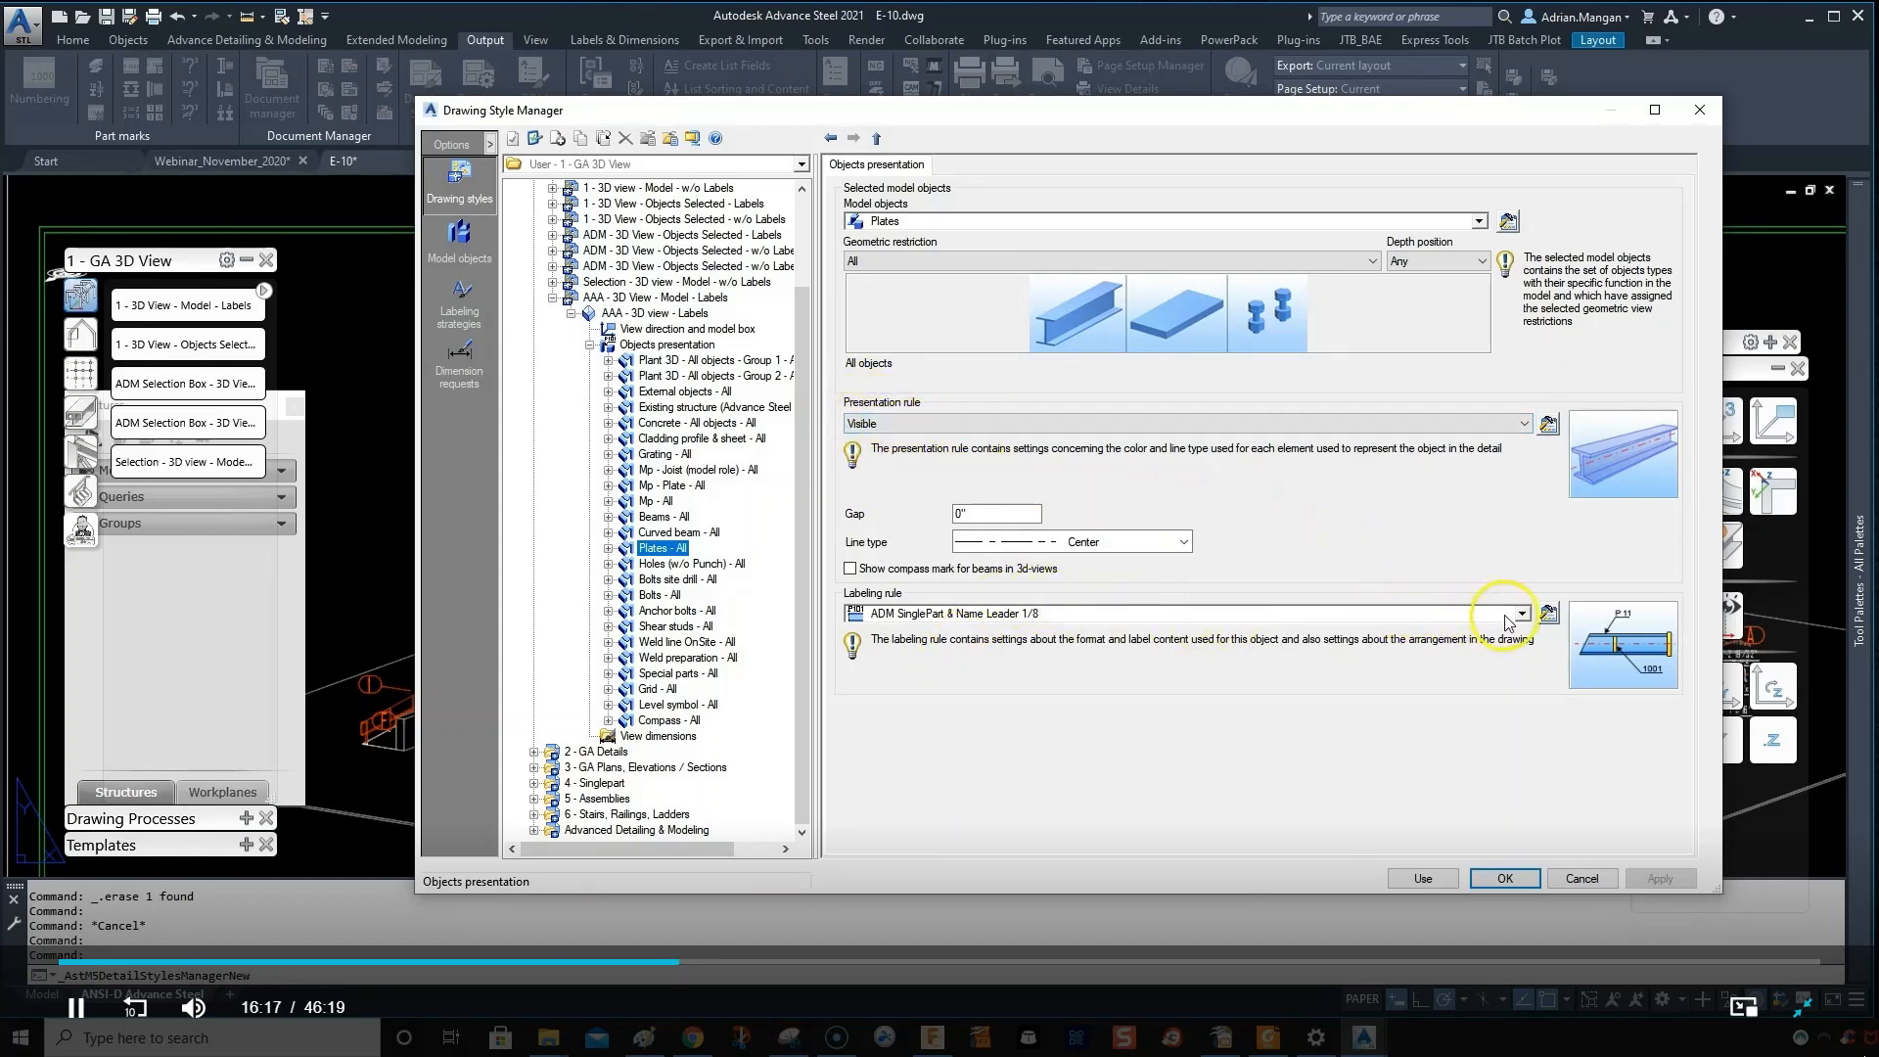
- Set the labeling strategy of Plates to Off in the AAA view and apply the change
{"action": "left_click", "coordinate": [1548, 613]}
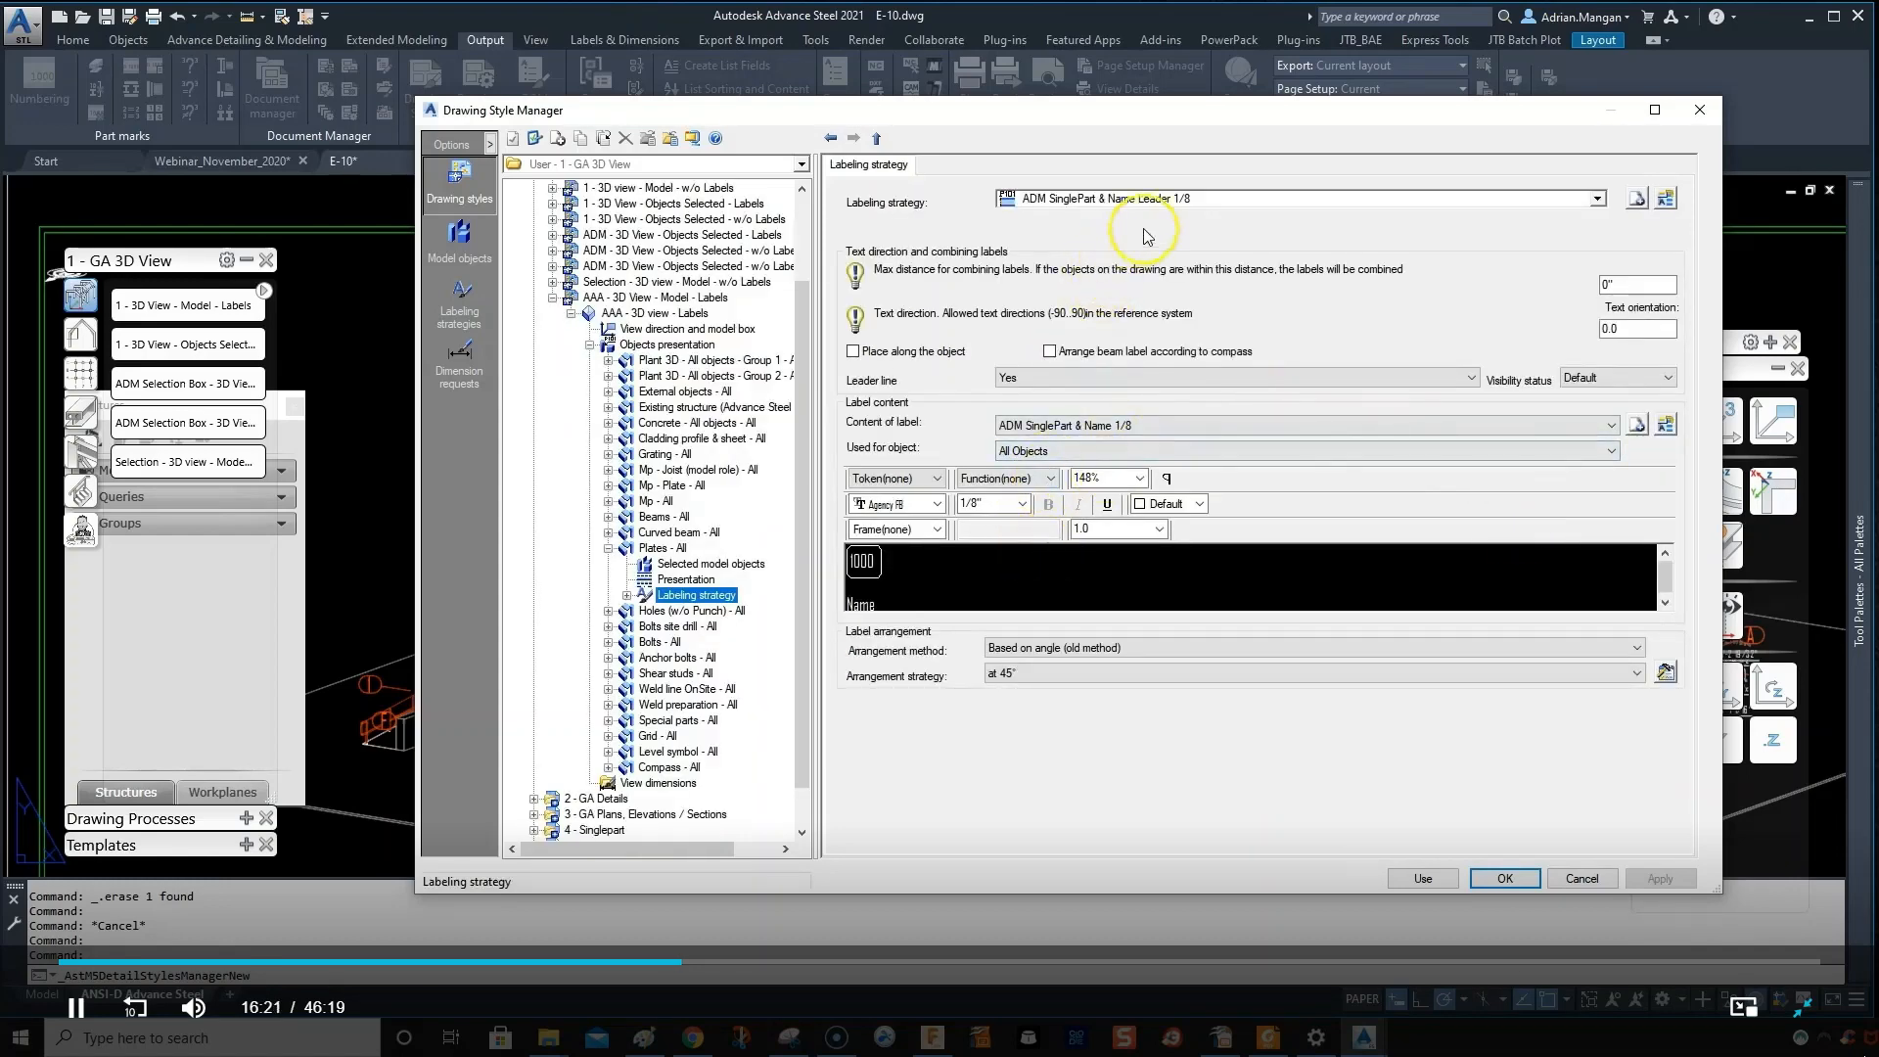
{"action": "left_click", "coordinate": [1597, 199]}
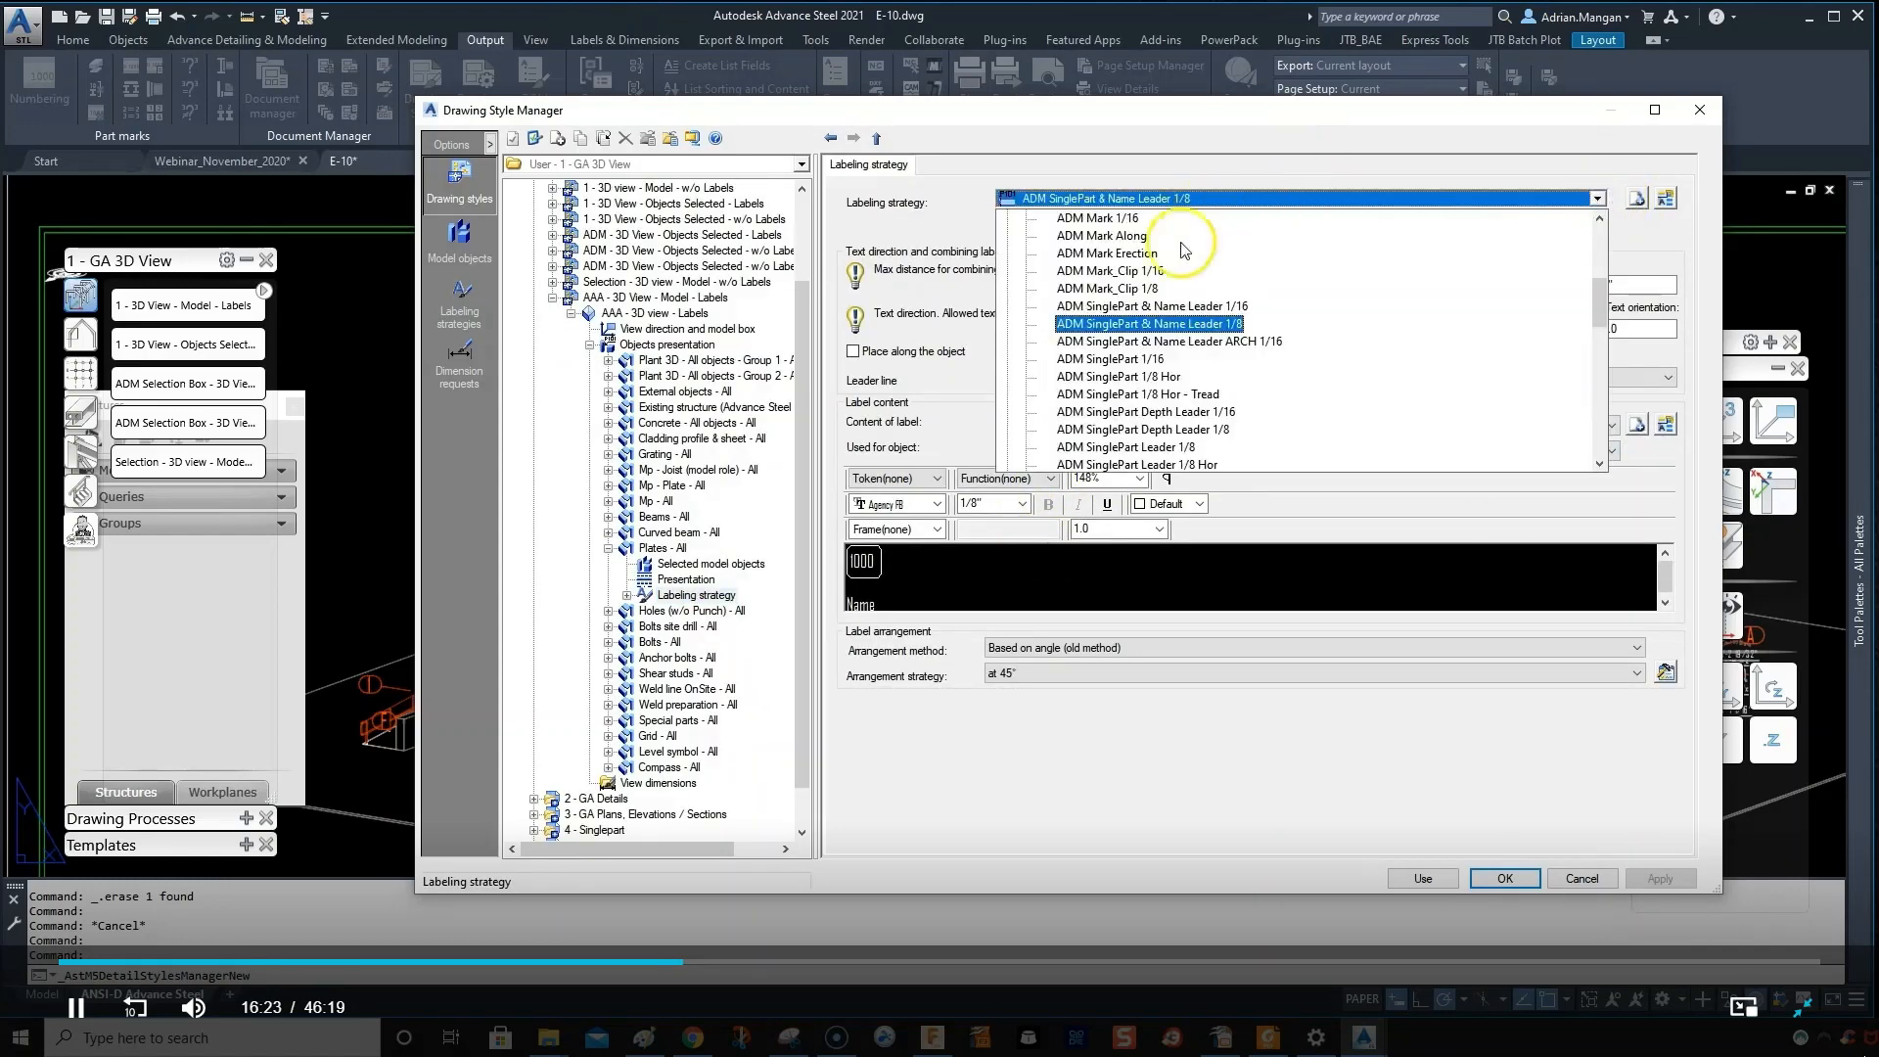
{"action": "left_click", "coordinate": [1007, 271]}
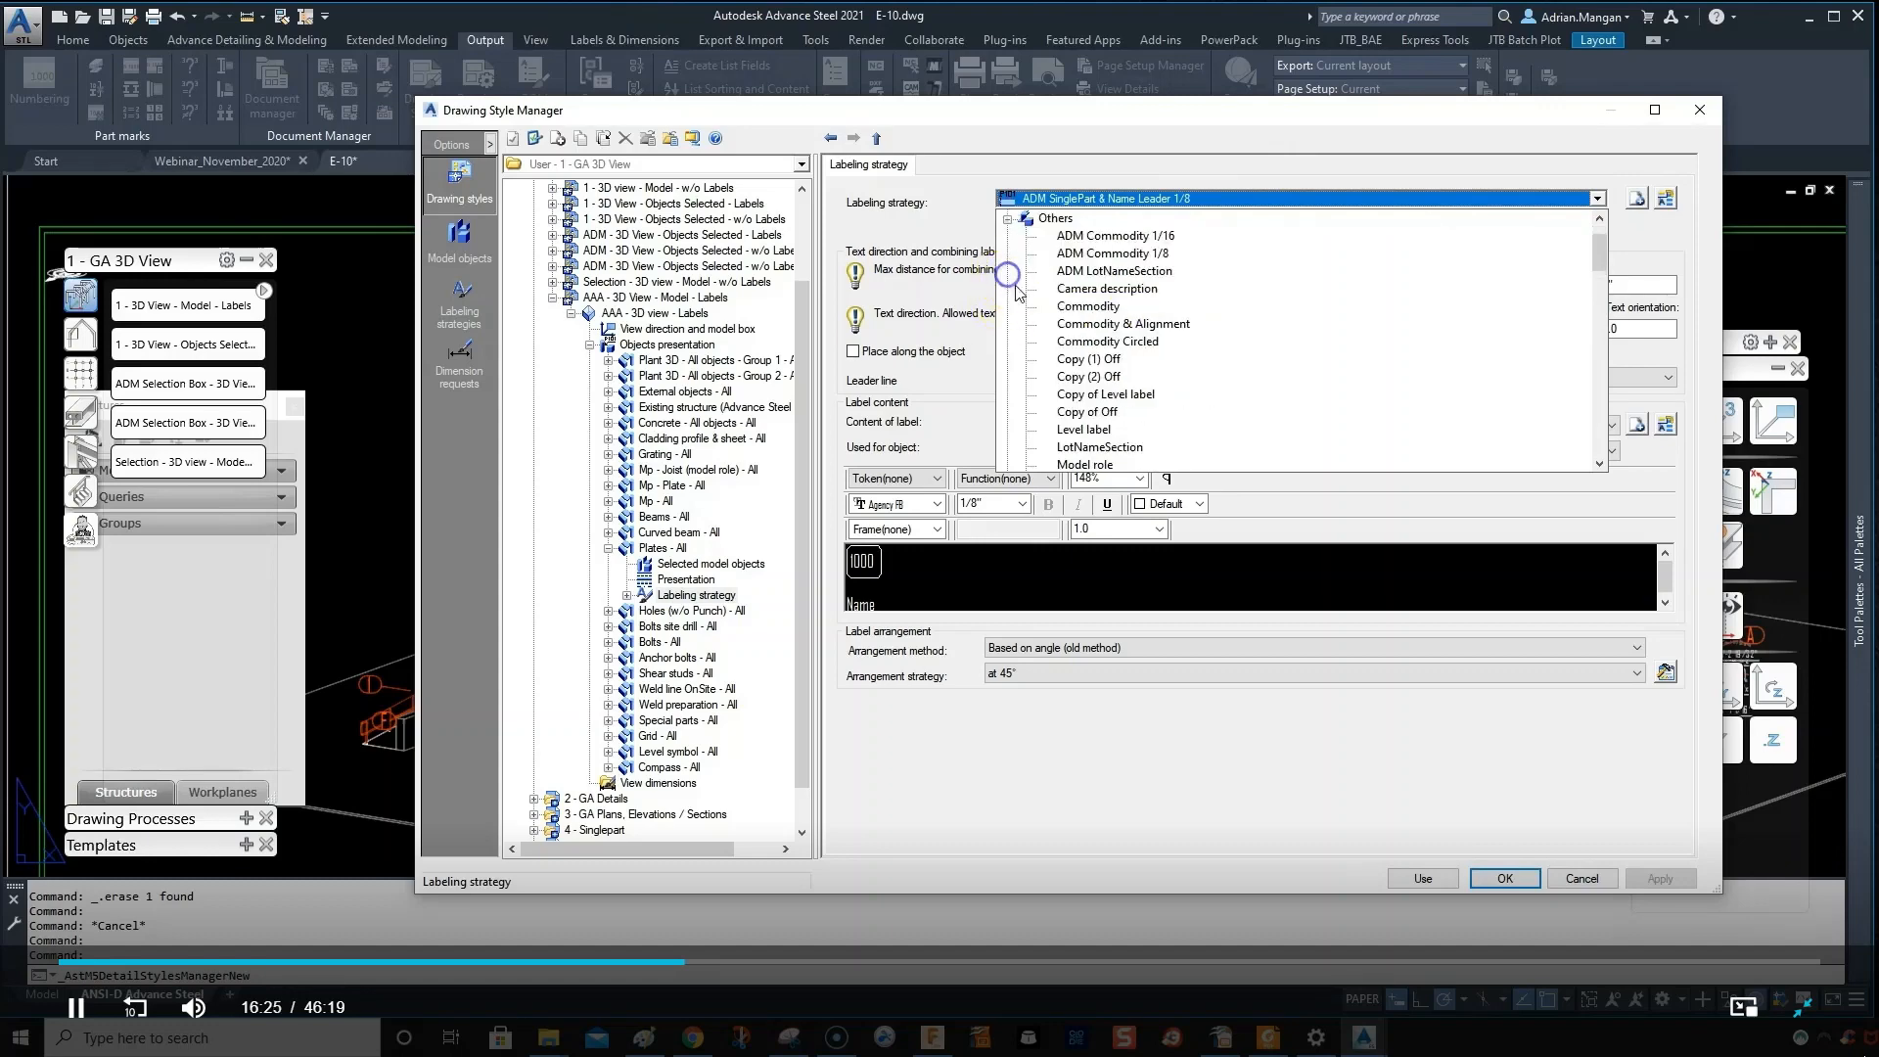
{"action": "scroll", "coordinate": [1082, 370], "scroll_direction": "down", "scroll_amount": 3}
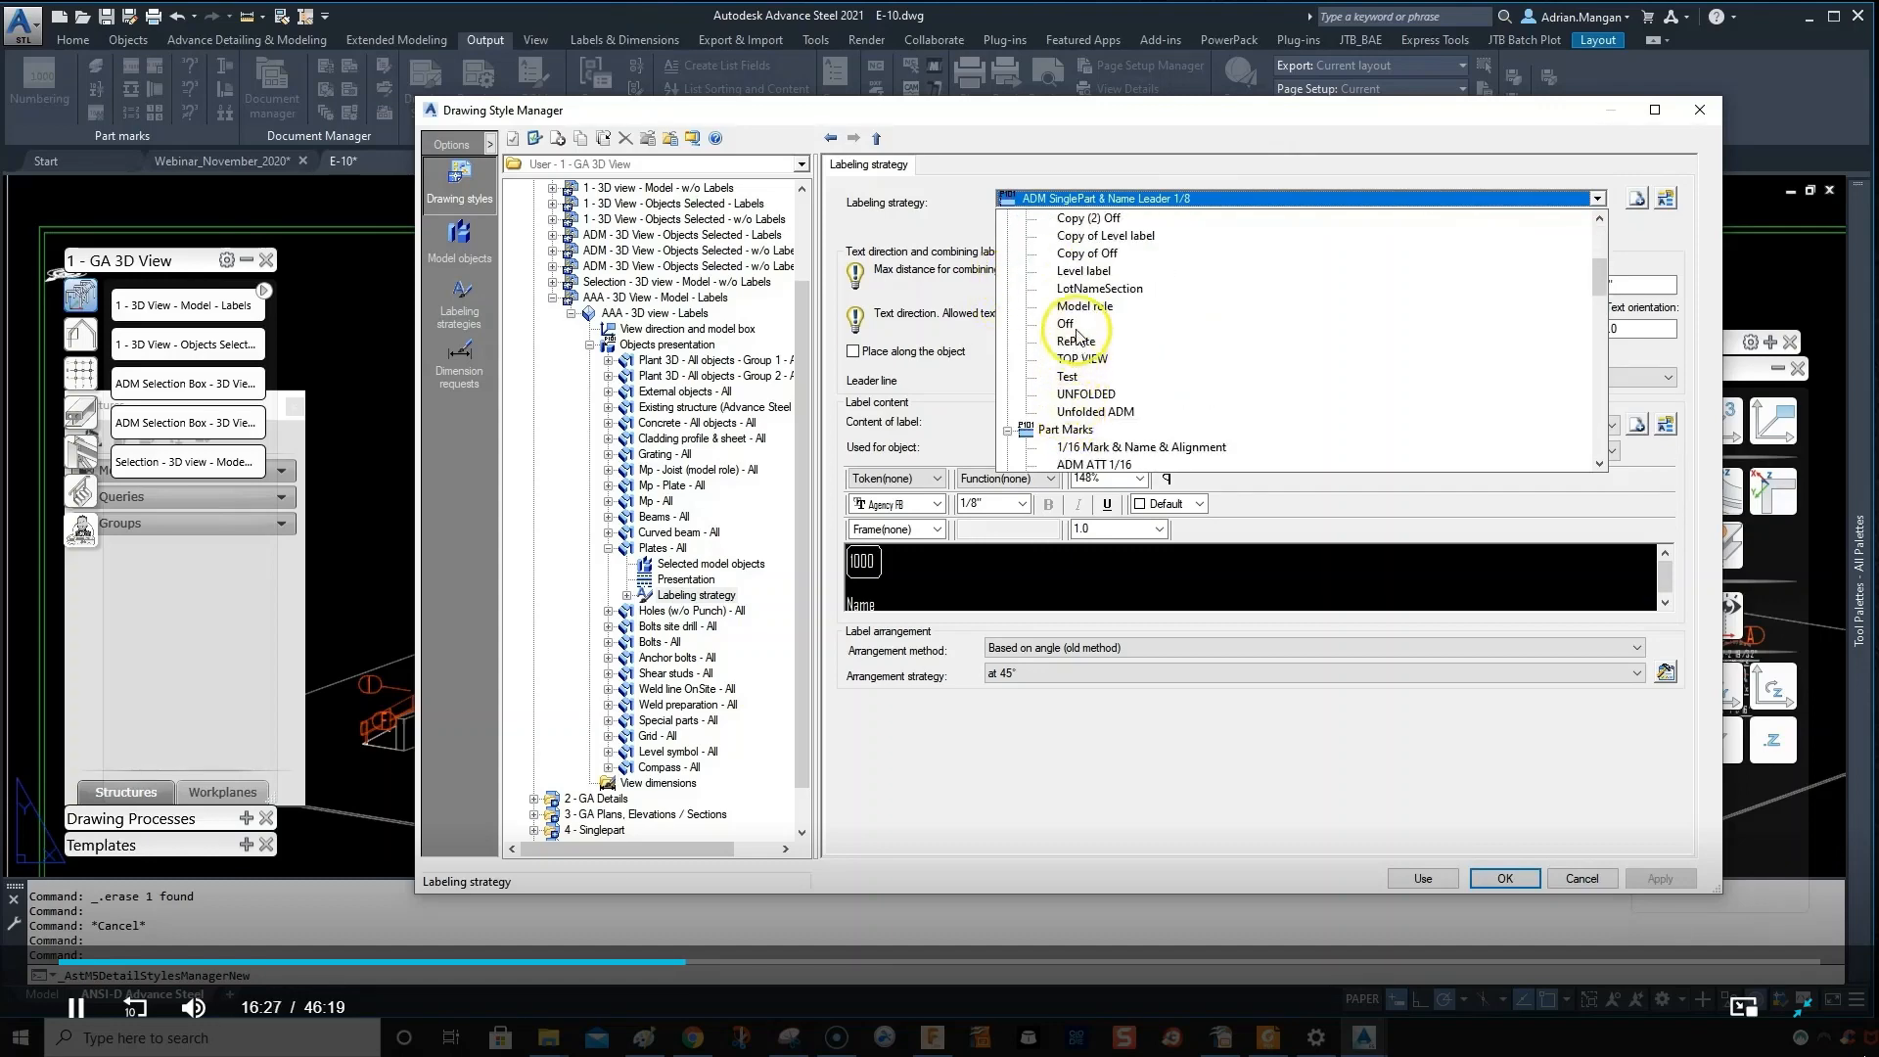
{"action": "left_click", "coordinate": [1082, 372]}
{"action": "left_click", "coordinate": [1496, 785]}
{"action": "left_click", "coordinate": [1658, 878]}
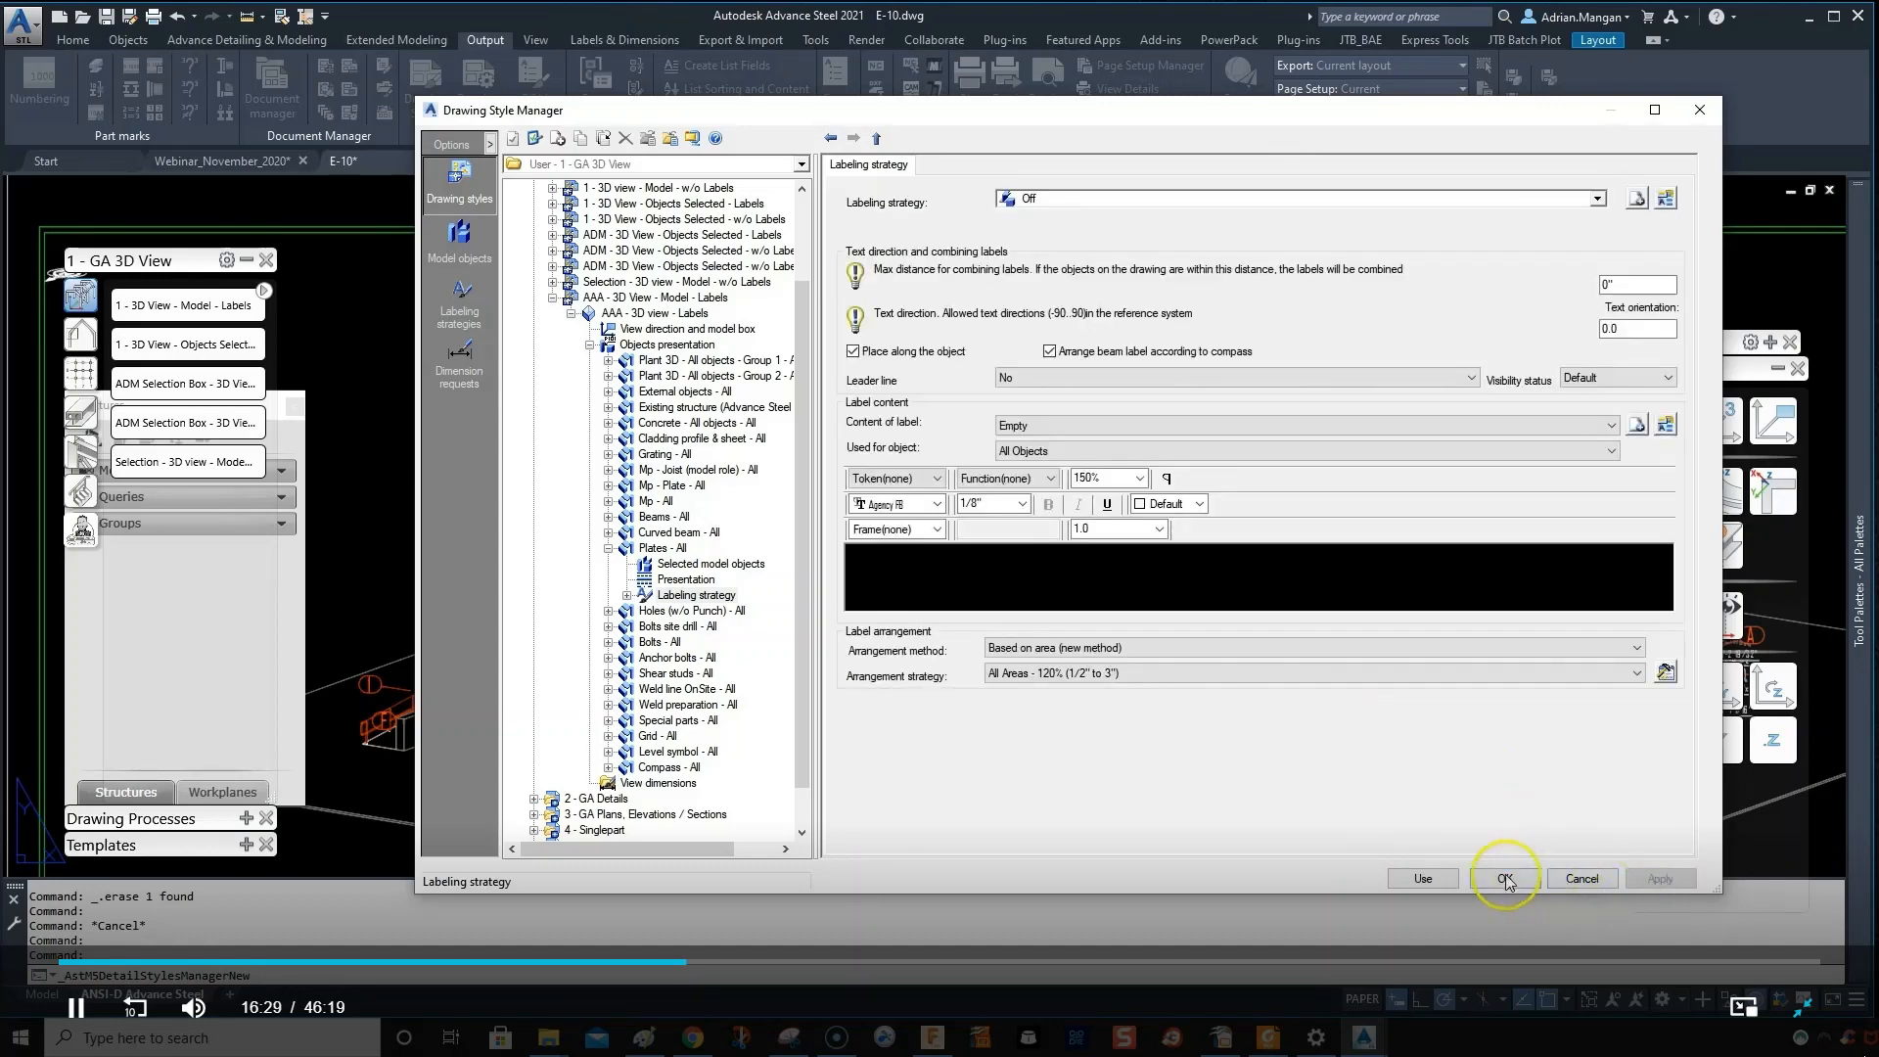
- Update the building's 3D detail view with the AAA style that has Plates labelling off
{"action": "left_click", "coordinate": [1422, 878]}
{"action": "scroll", "coordinate": [1125, 323], "scroll_direction": "up", "scroll_amount": 5}
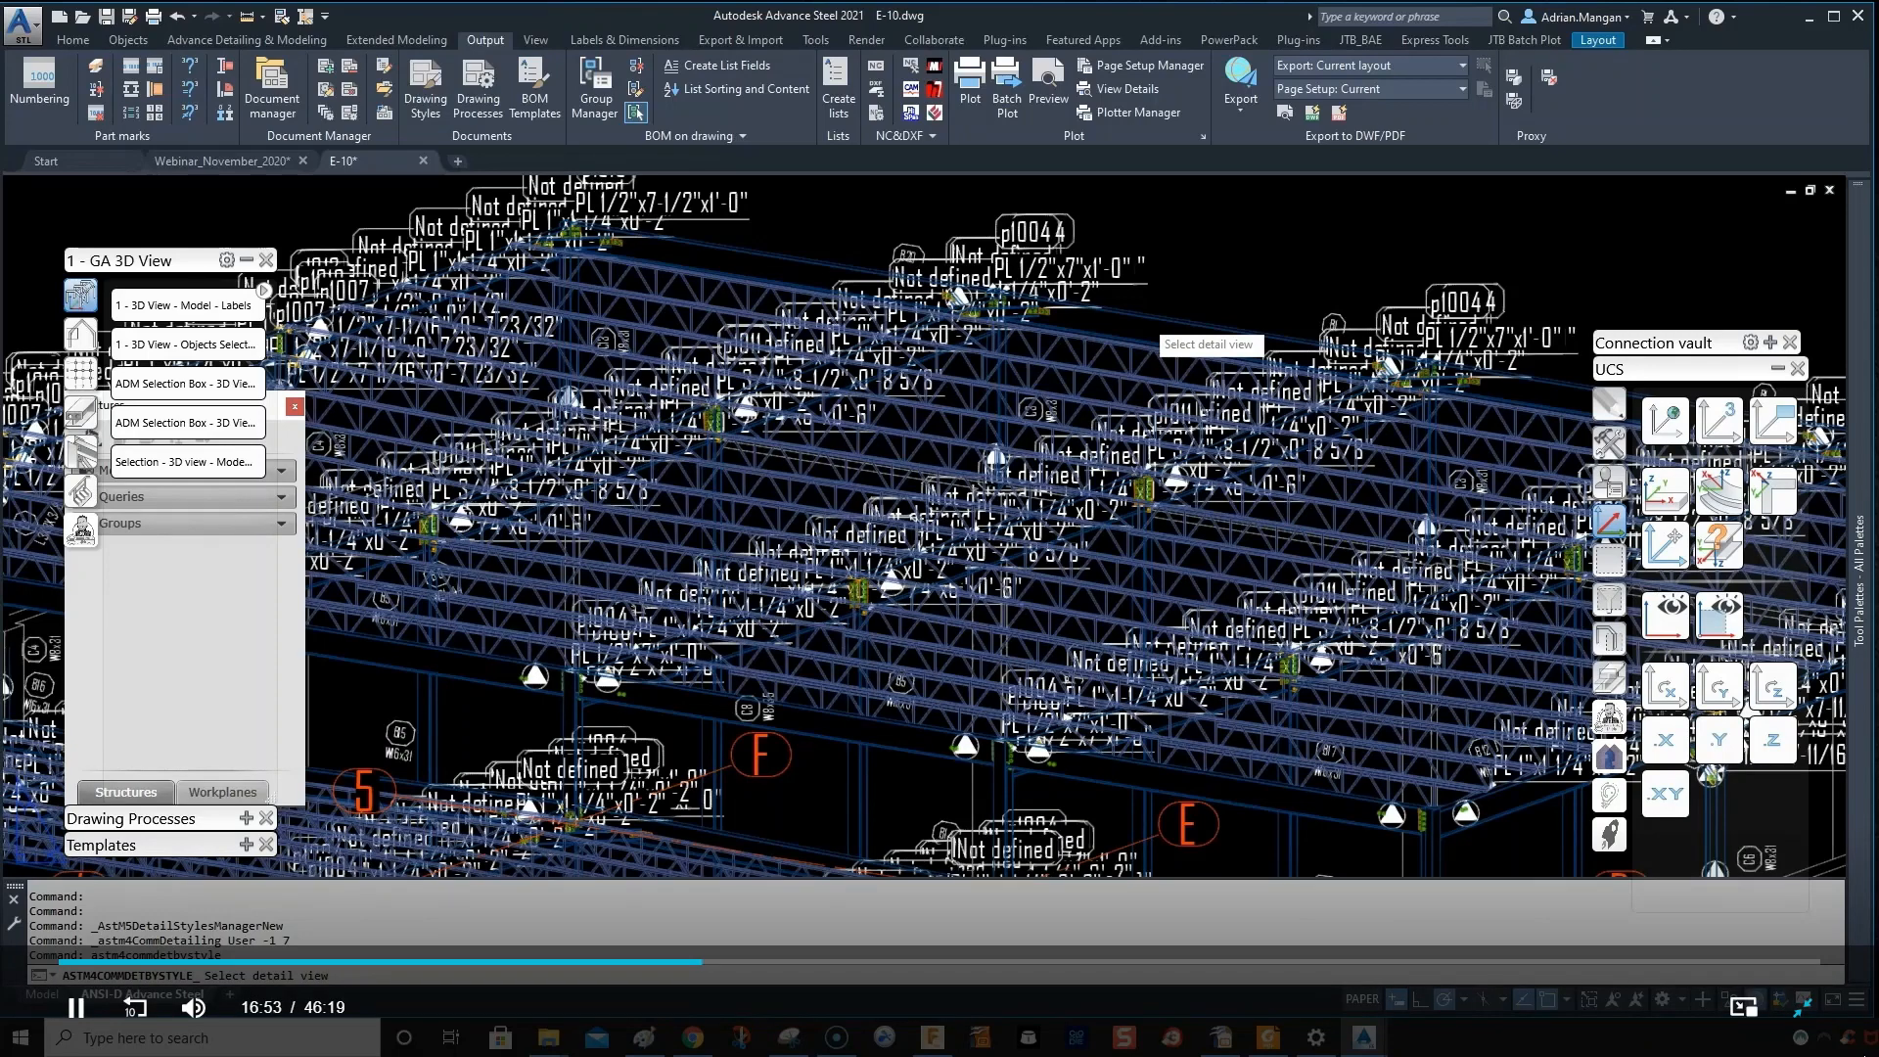
{"action": "left_click", "coordinate": [1048, 432]}
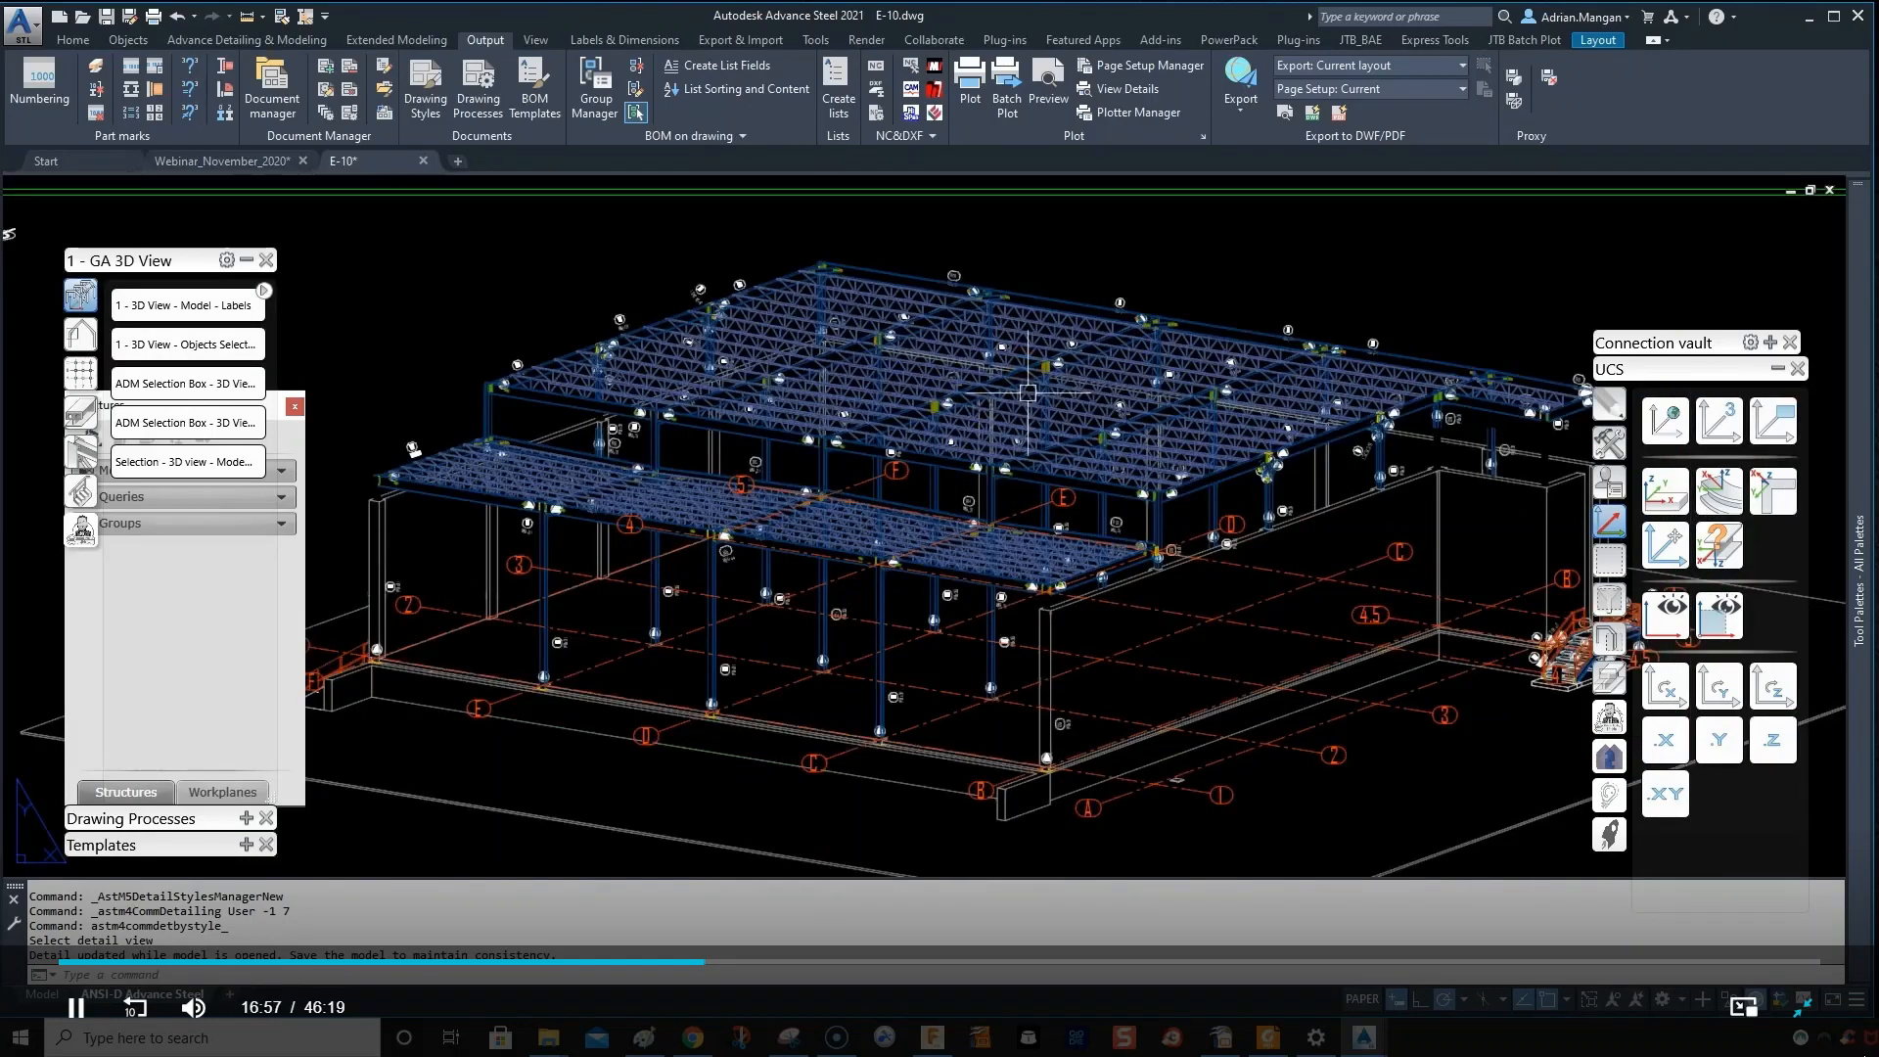
- Inspect the updated 3D view across the roof, columns and stair, checking the remaining member marks and section names
{"action": "middle_click_drag", "start_coordinate": [1031, 402], "coordinate": [1146, 423]}
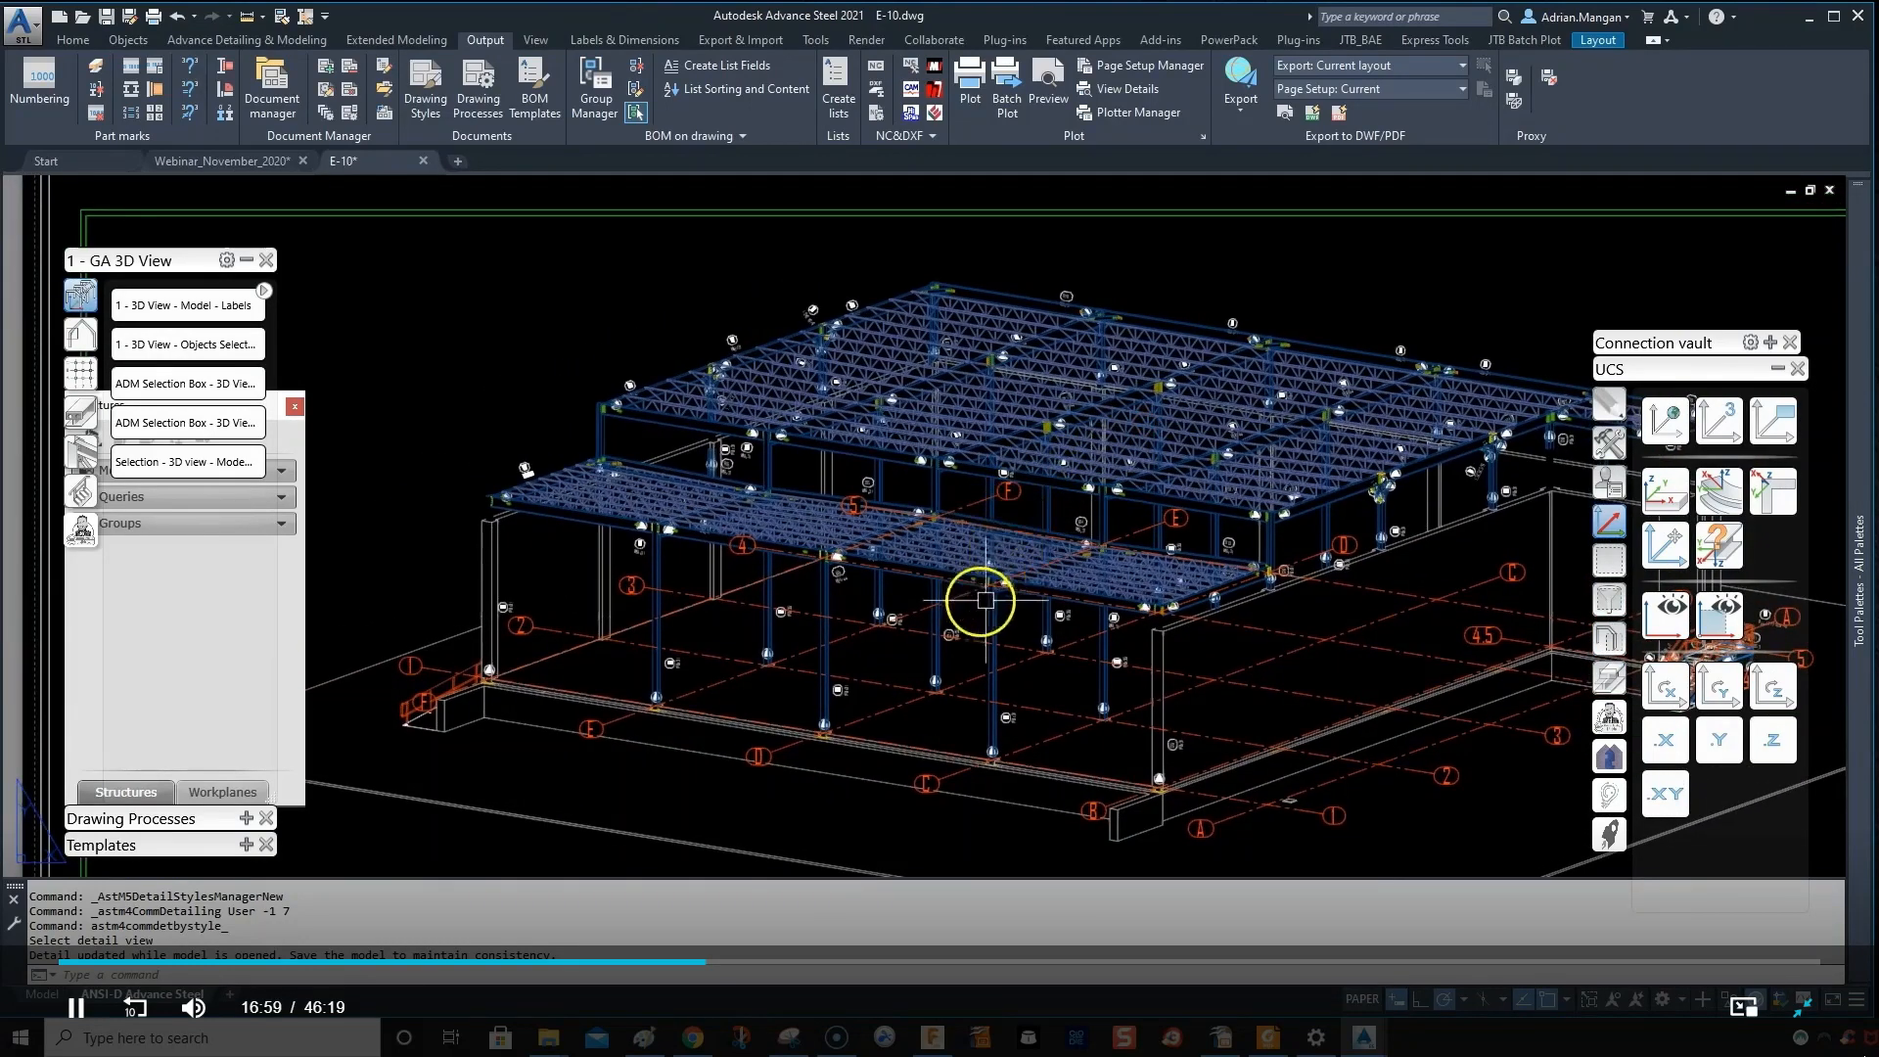
{"action": "middle_click_drag", "start_coordinate": [1248, 451], "coordinate": [1131, 428]}
{"action": "middle_click_drag", "start_coordinate": [1463, 388], "coordinate": [1374, 373]}
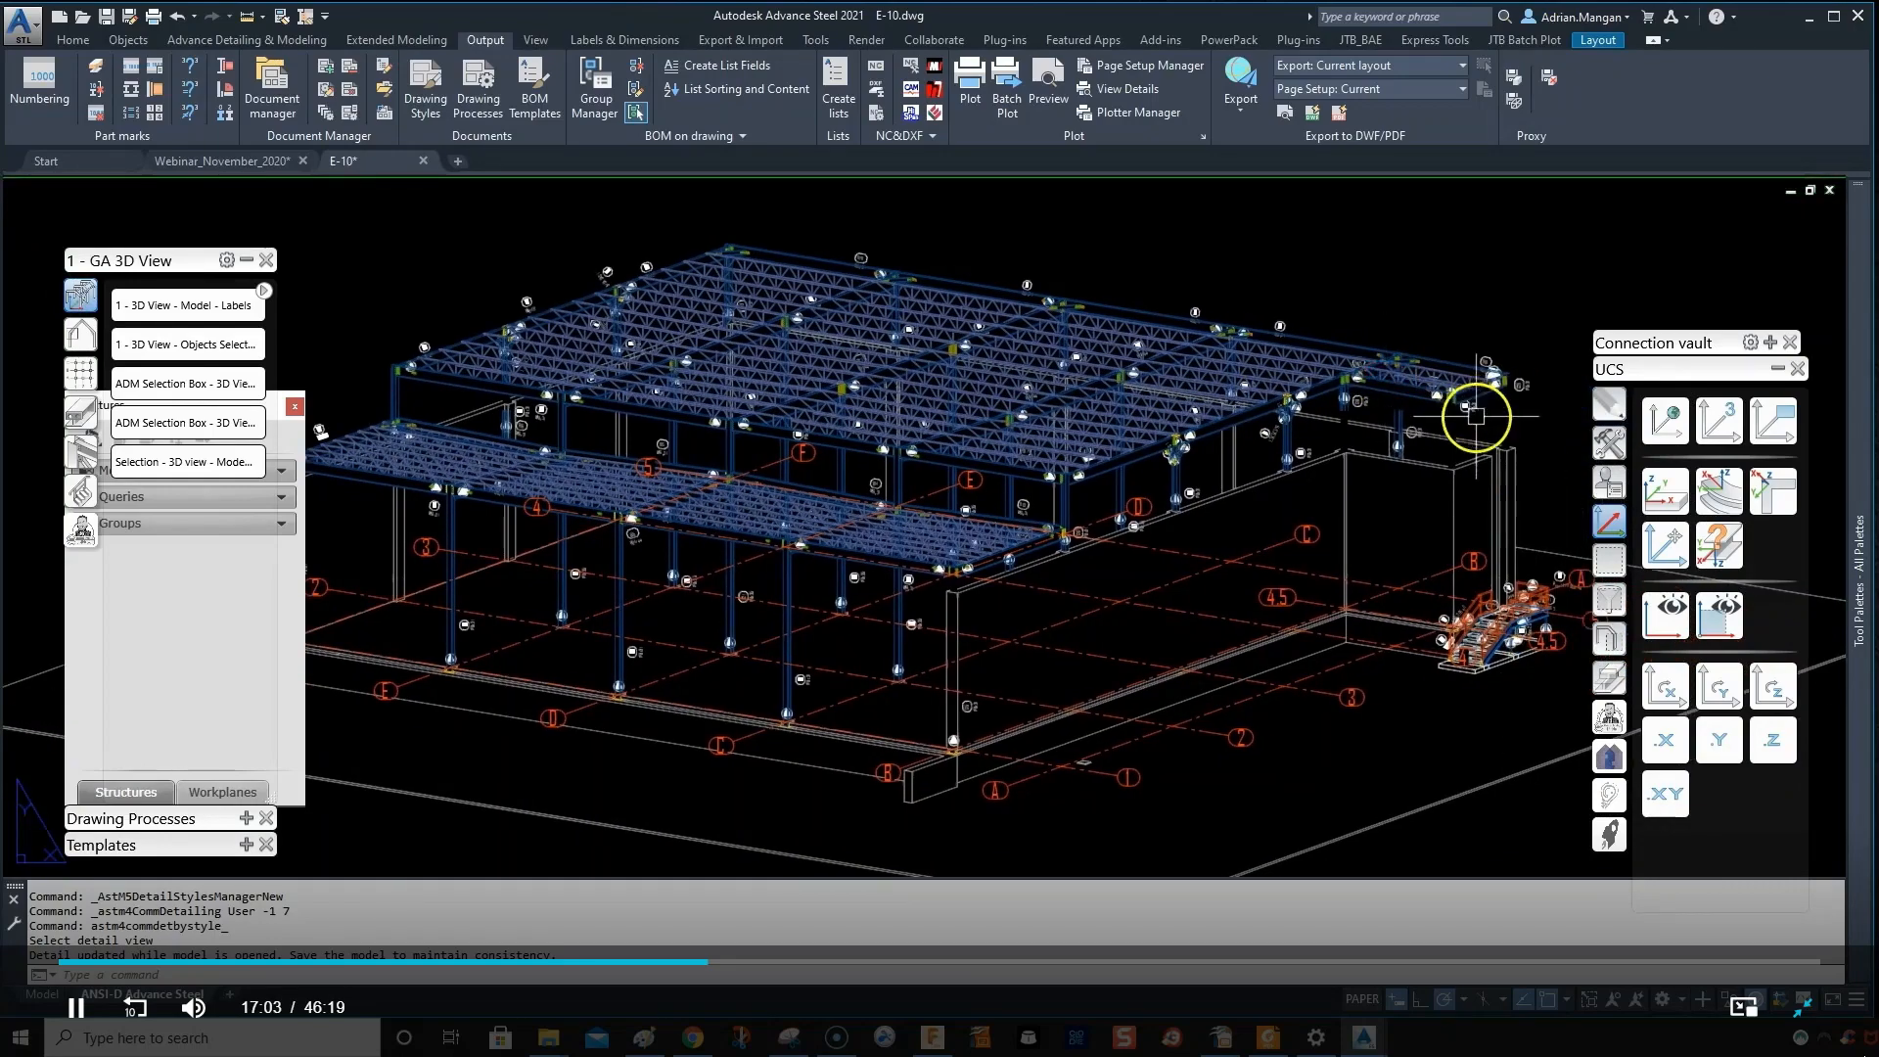
{"action": "scroll", "coordinate": [1480, 407], "scroll_direction": "up", "scroll_amount": 3}
{"action": "scroll", "coordinate": [1468, 411], "scroll_direction": "down", "scroll_amount": 1}
{"action": "middle_click_drag", "start_coordinate": [1476, 419], "coordinate": [1527, 419]}
{"action": "scroll", "coordinate": [1507, 418], "scroll_direction": "down", "scroll_amount": 4}
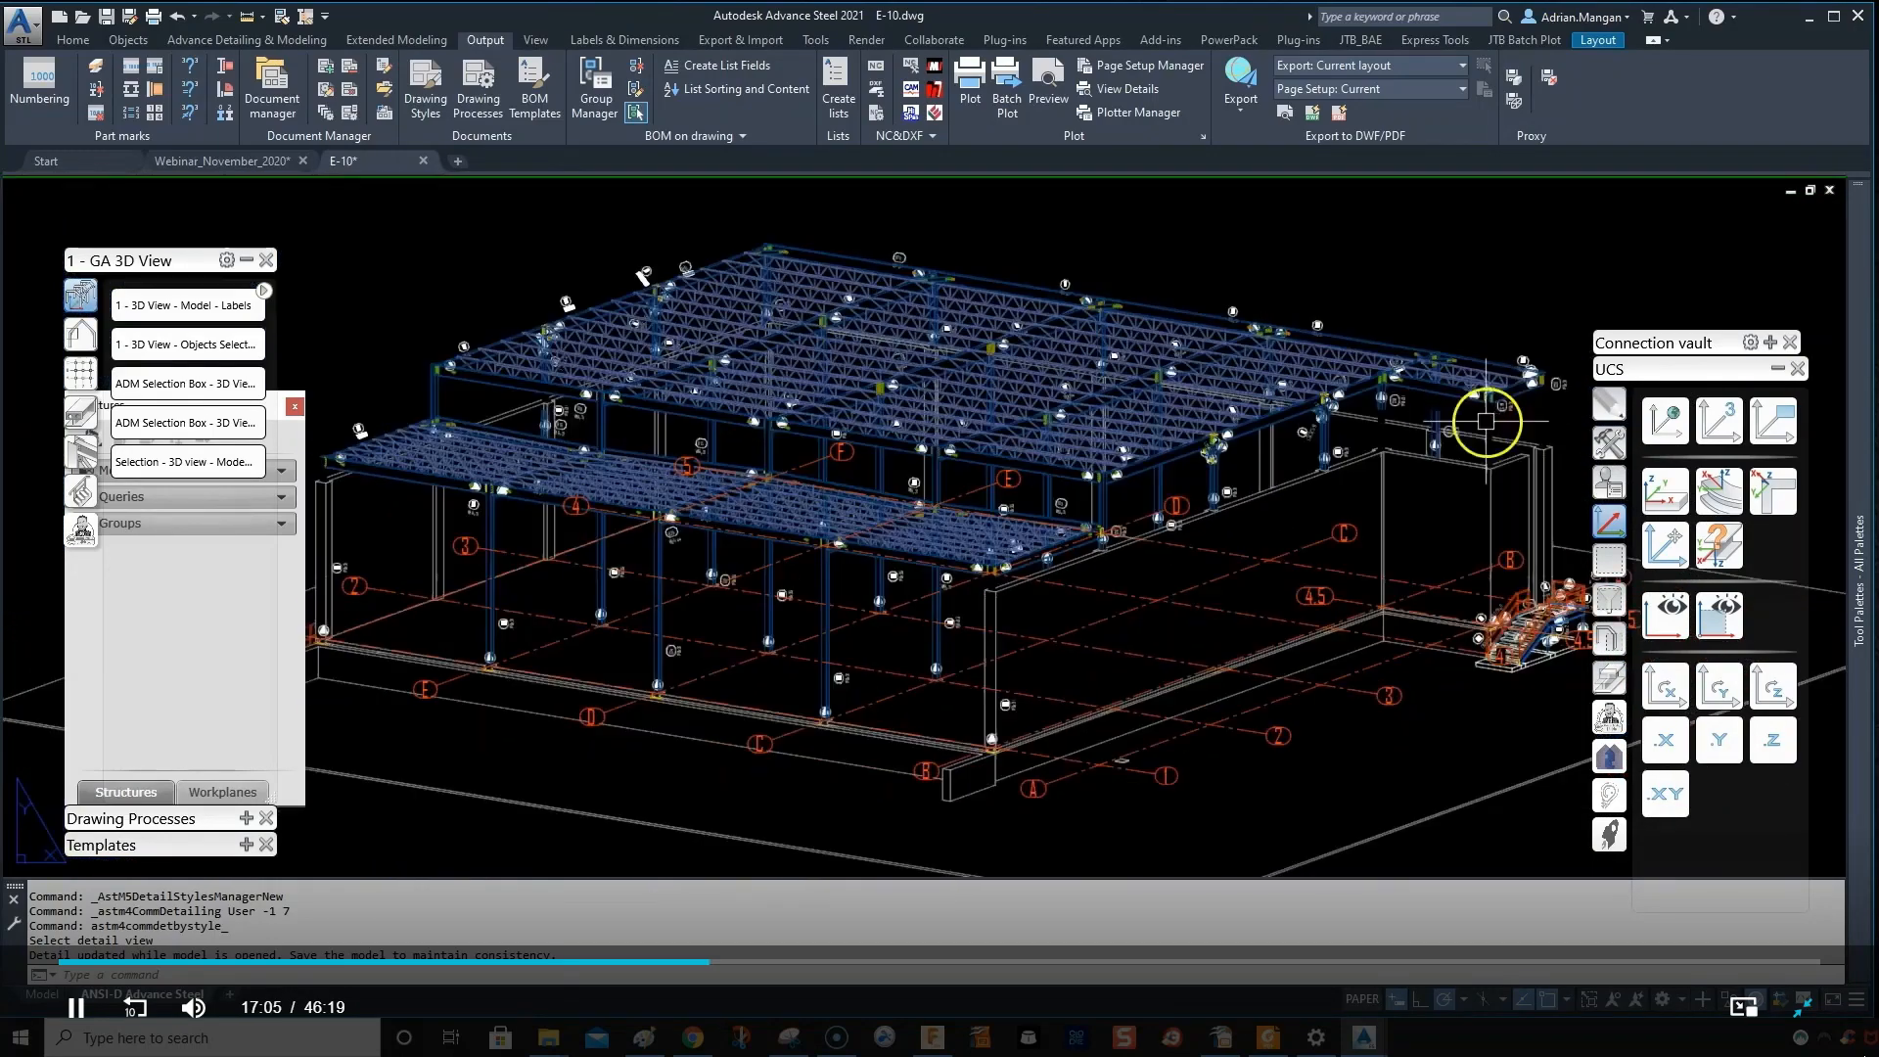
{"action": "middle_click_drag", "start_coordinate": [982, 397], "coordinate": [1011, 372]}
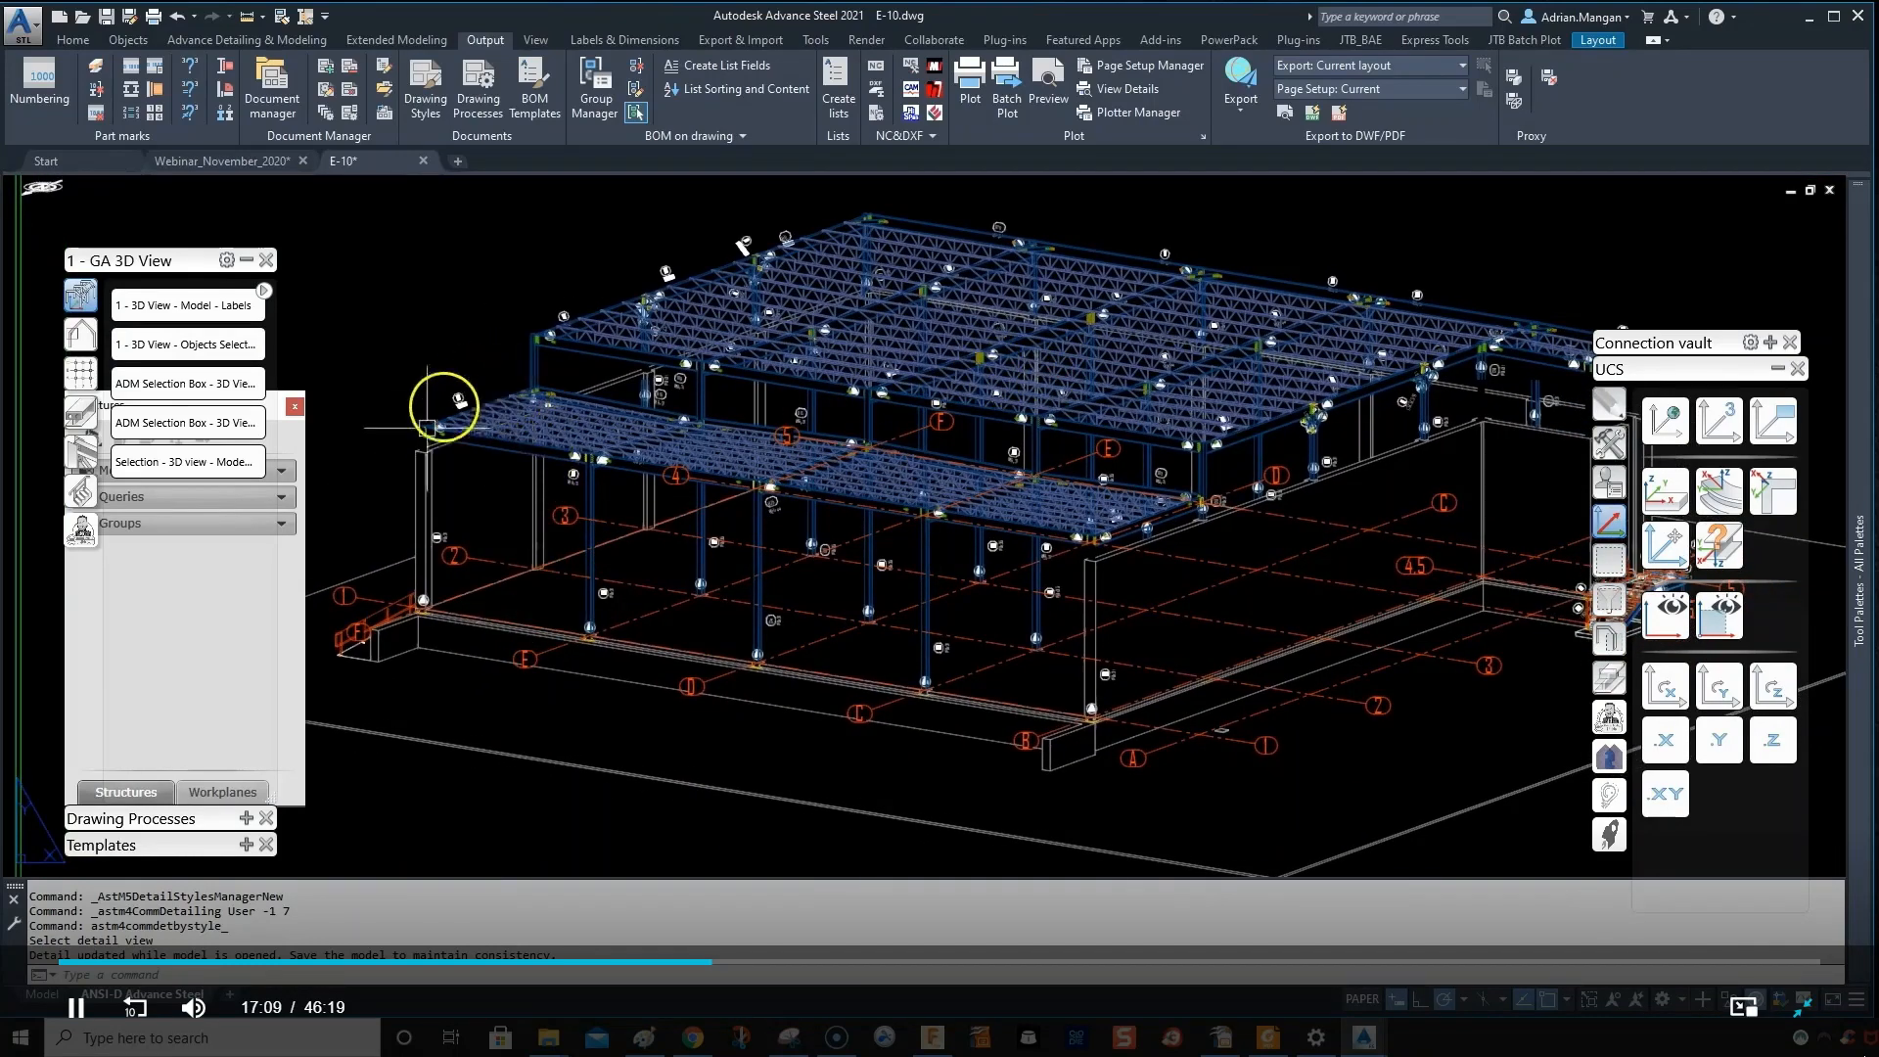
{"action": "scroll", "coordinate": [1171, 422], "scroll_direction": "up", "scroll_amount": 3}
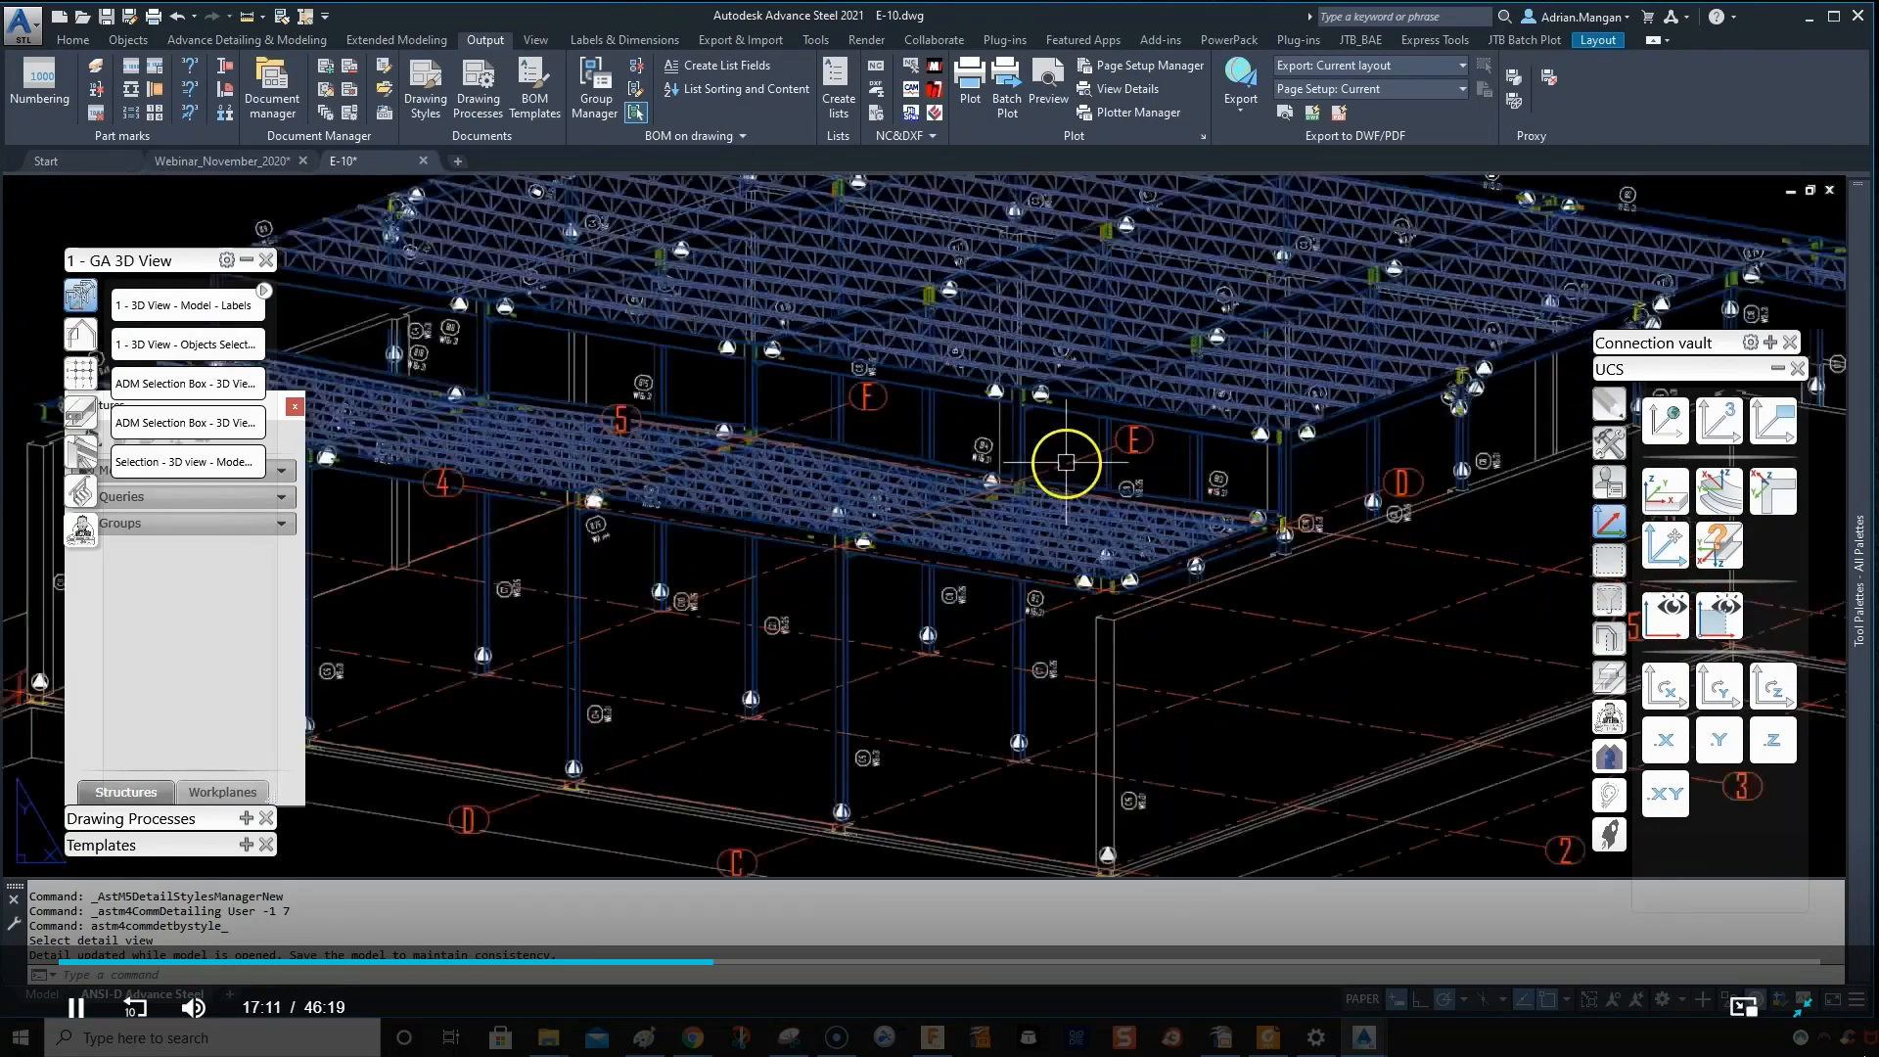
{"action": "scroll", "coordinate": [1077, 453], "scroll_direction": "down", "scroll_amount": 4}
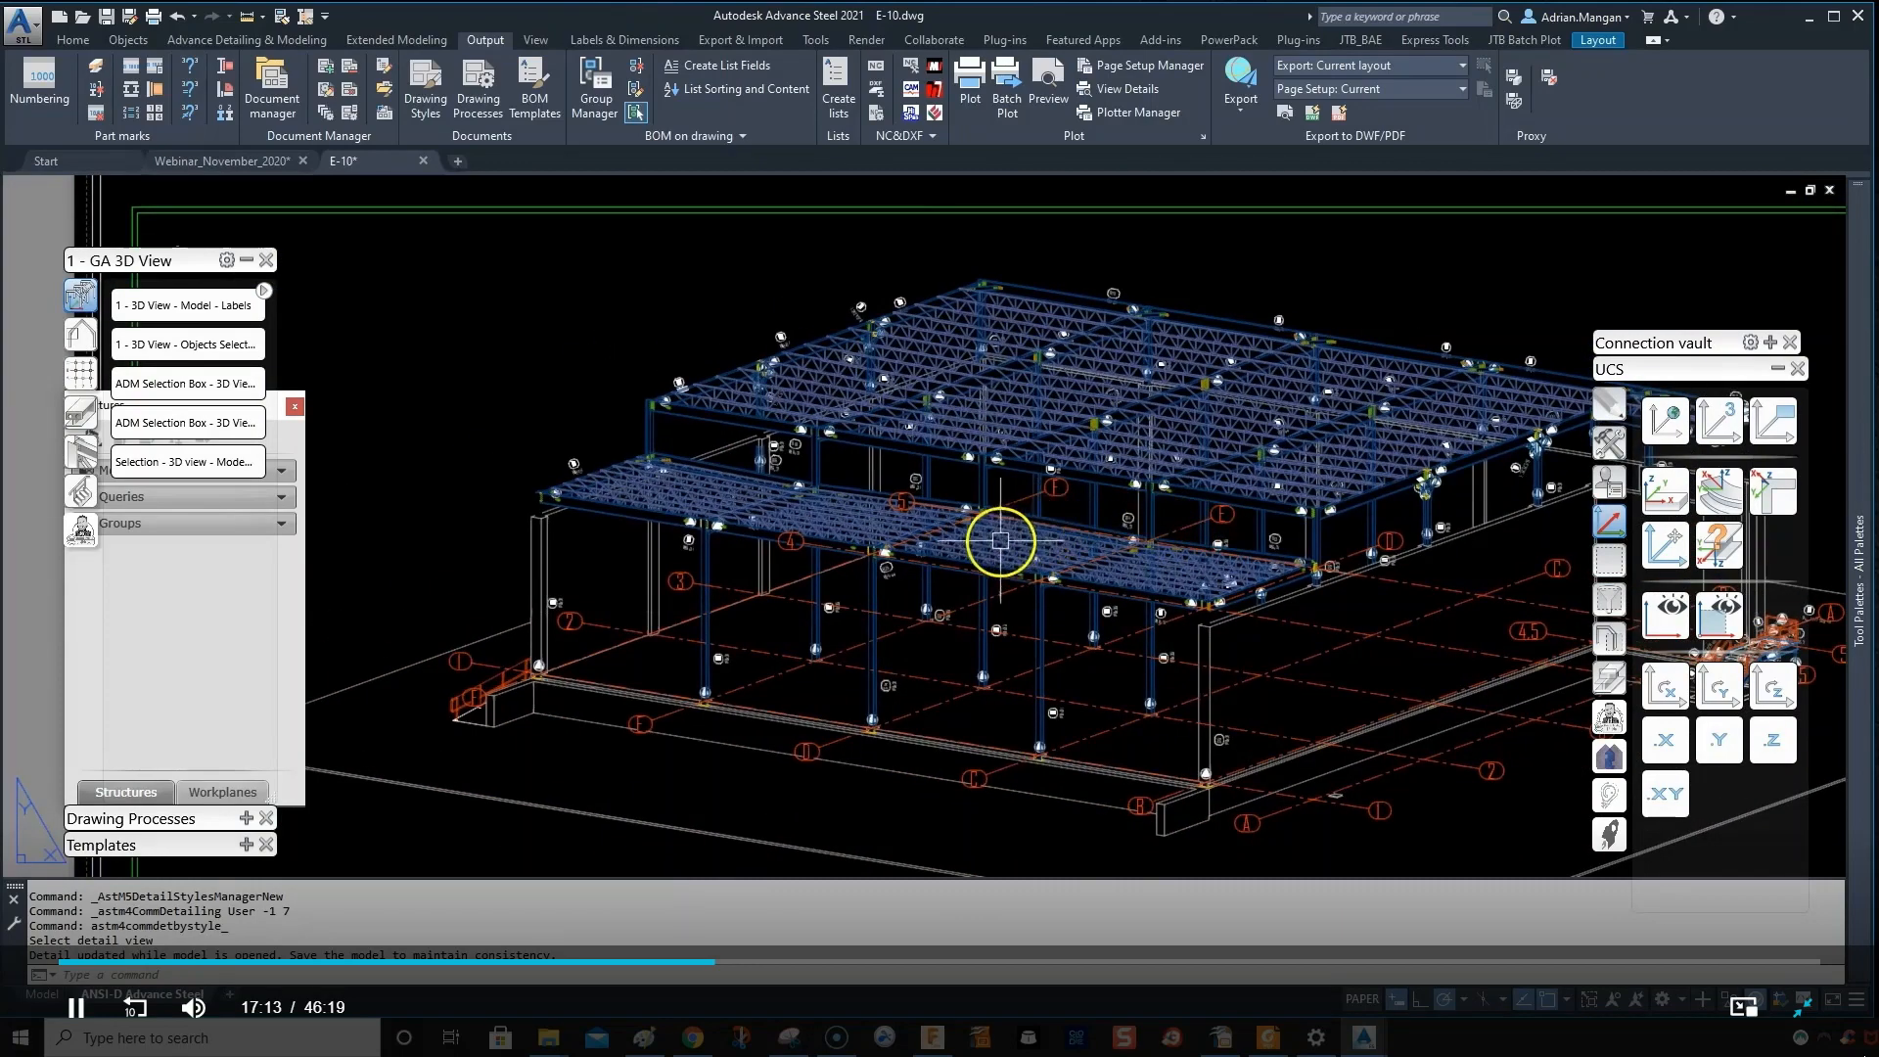
{"action": "scroll", "coordinate": [1005, 534], "scroll_direction": "up", "scroll_amount": 5}
{"action": "scroll", "coordinate": [1018, 525], "scroll_direction": "down", "scroll_amount": 5}
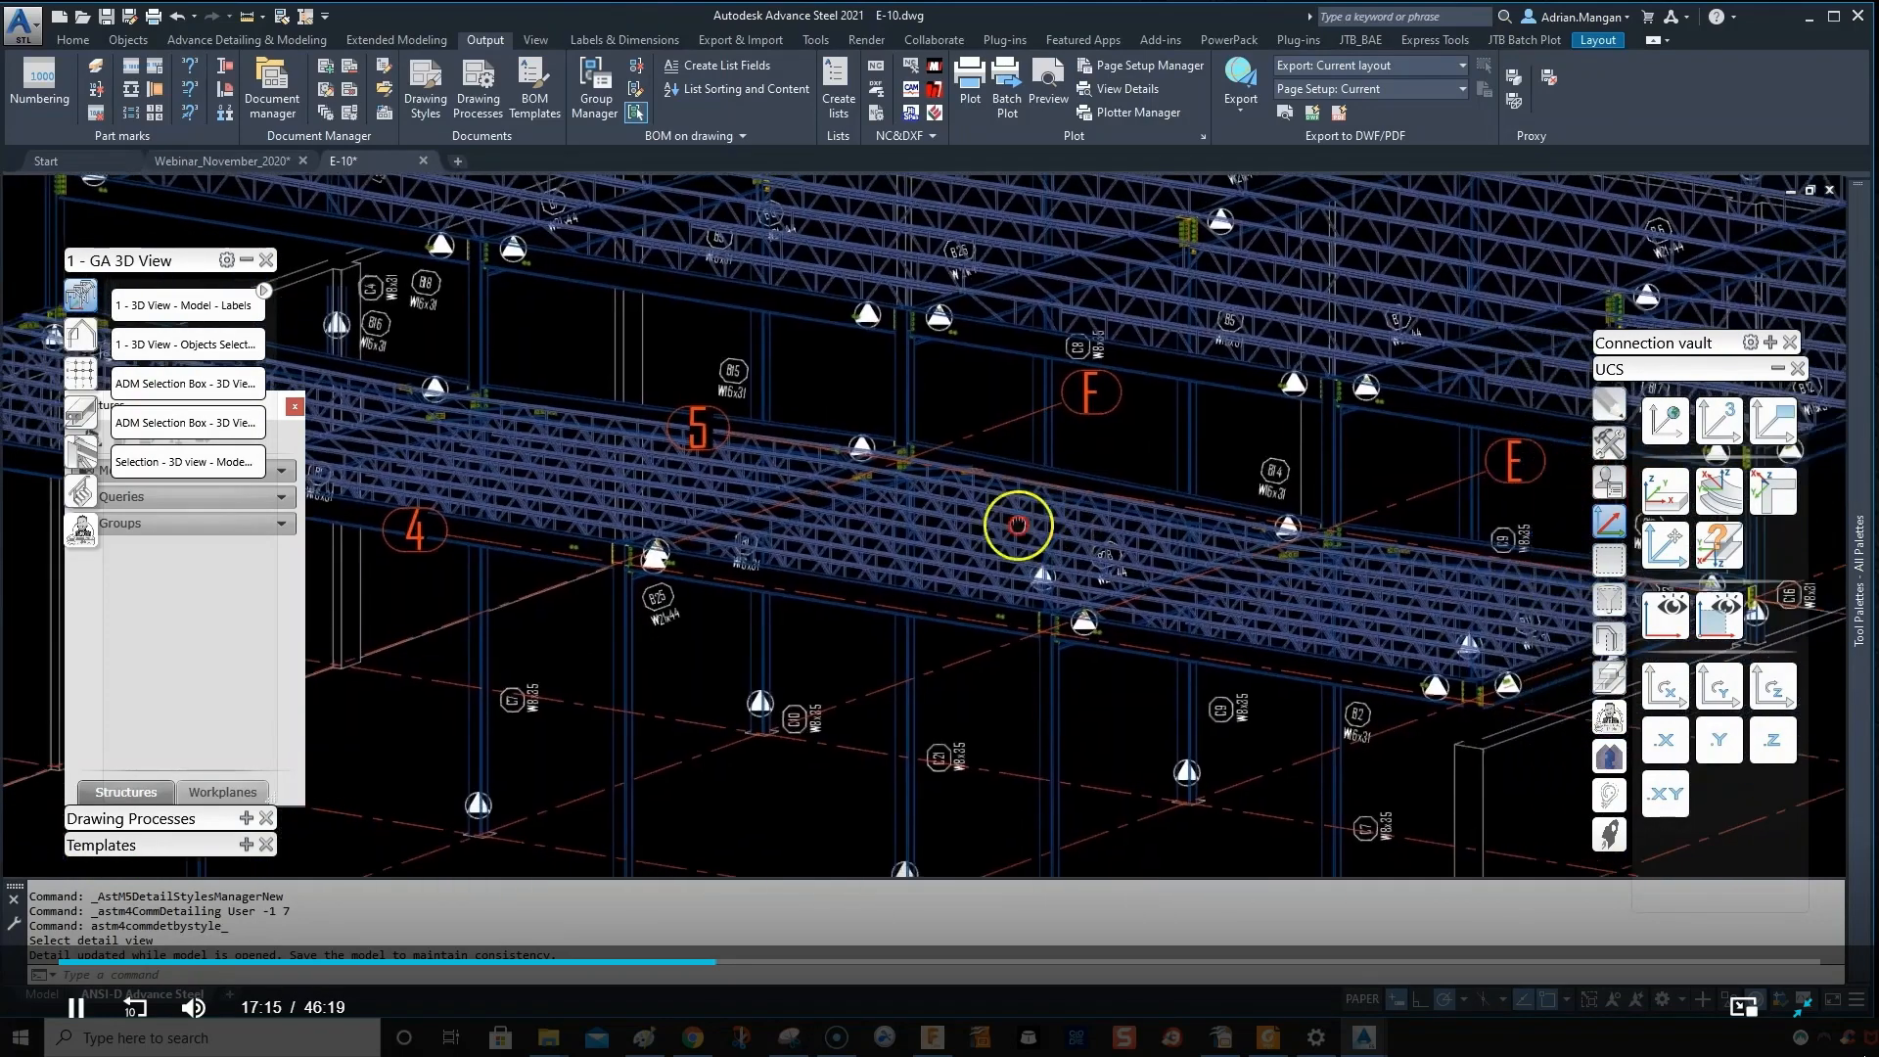
{"action": "scroll", "coordinate": [1180, 550], "scroll_direction": "up", "scroll_amount": 3}
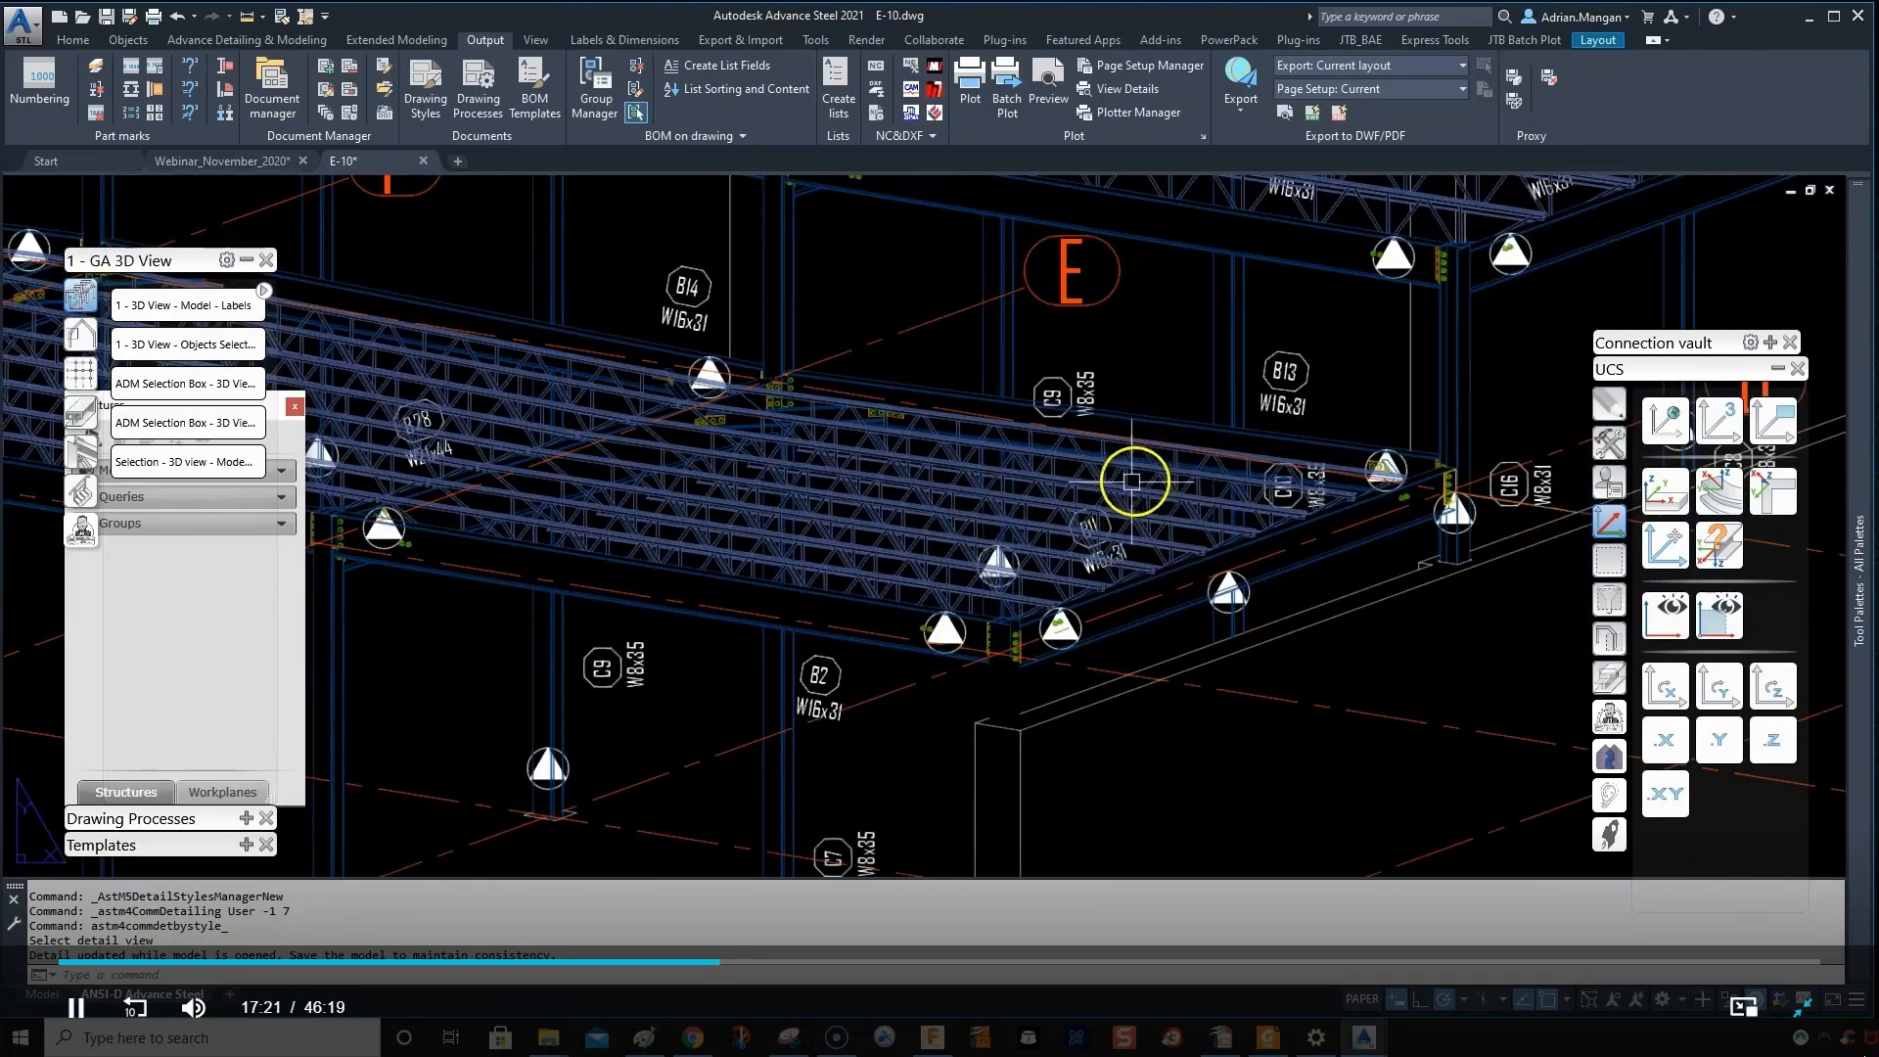
{"action": "scroll", "coordinate": [995, 463], "scroll_direction": "down", "scroll_amount": 5}
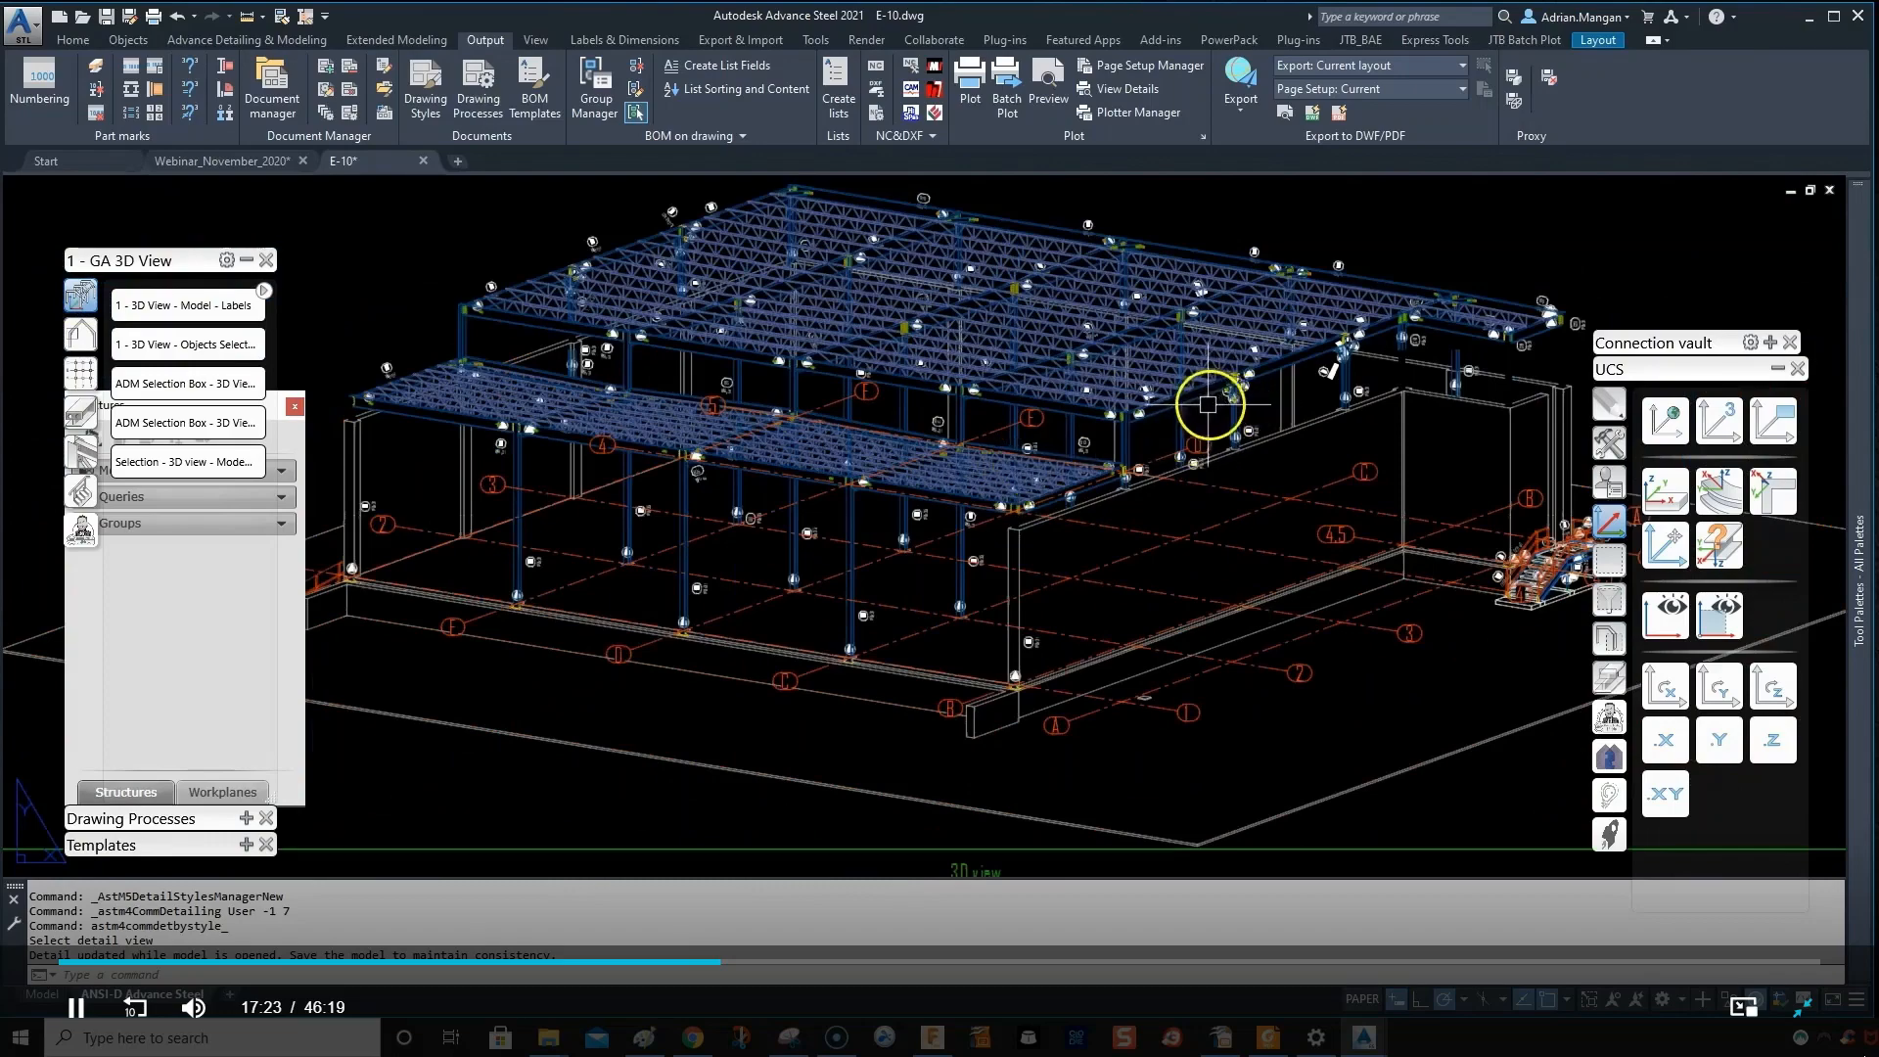
{"action": "scroll", "coordinate": [1174, 399], "scroll_direction": "down", "scroll_amount": 2}
{"action": "scroll", "coordinate": [1086, 370], "scroll_direction": "up", "scroll_amount": 6}
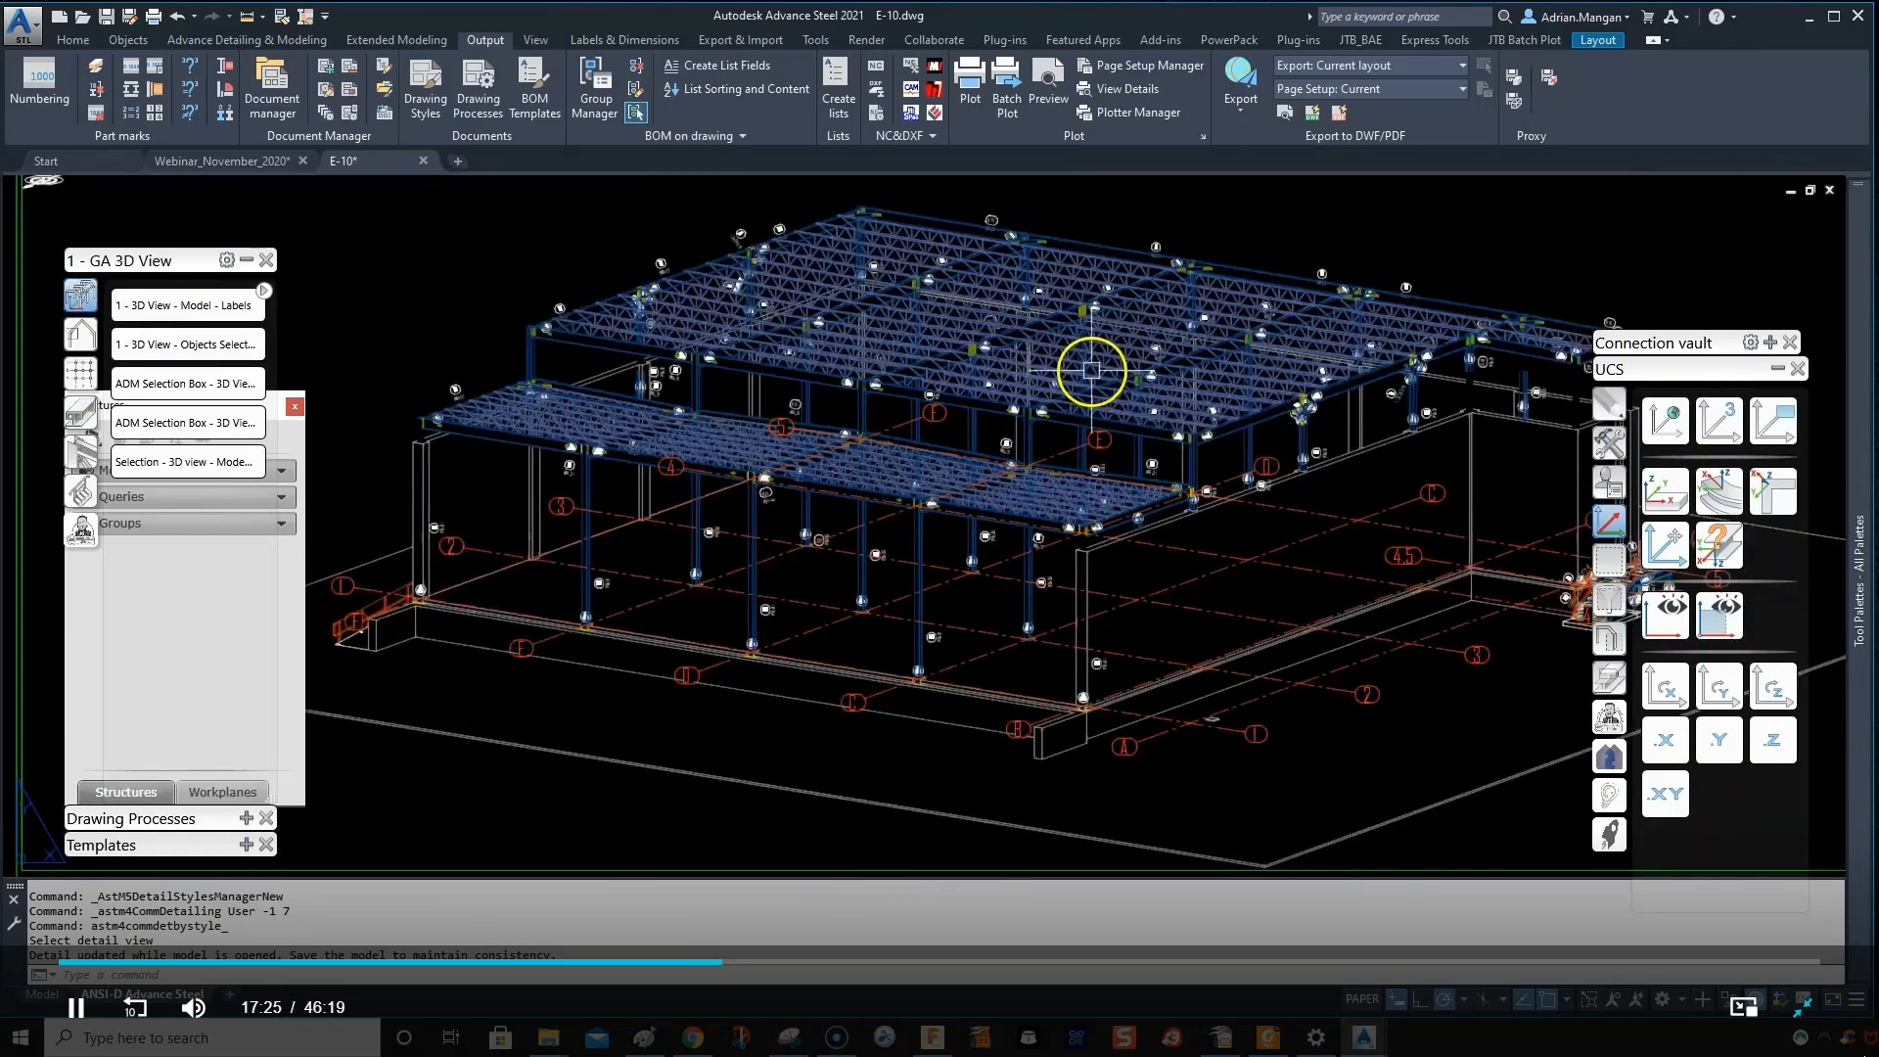
- Examine the member marks around the lower joist roof in the 3D view, including the beam labelled B11 at its edge
{"action": "scroll", "coordinate": [1076, 599], "scroll_direction": "up", "scroll_amount": 2}
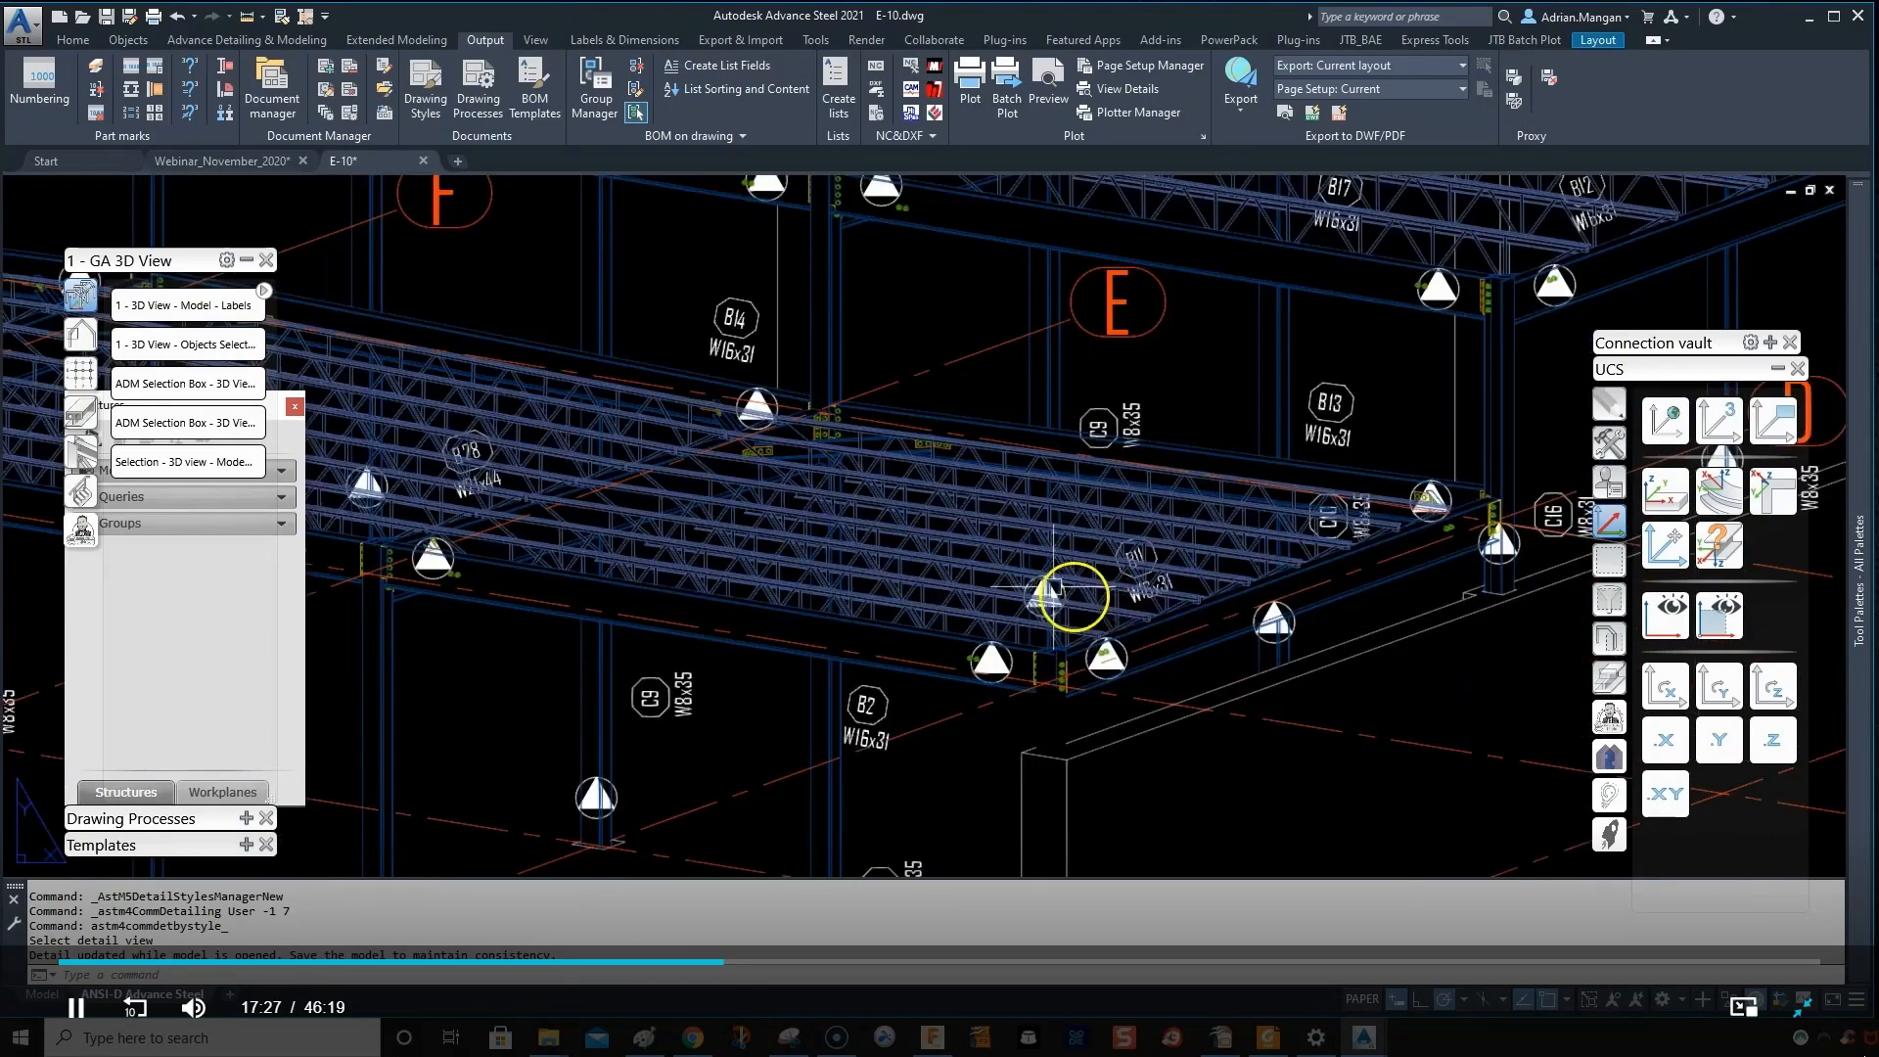
{"action": "scroll", "coordinate": [1037, 550], "scroll_direction": "up", "scroll_amount": 1}
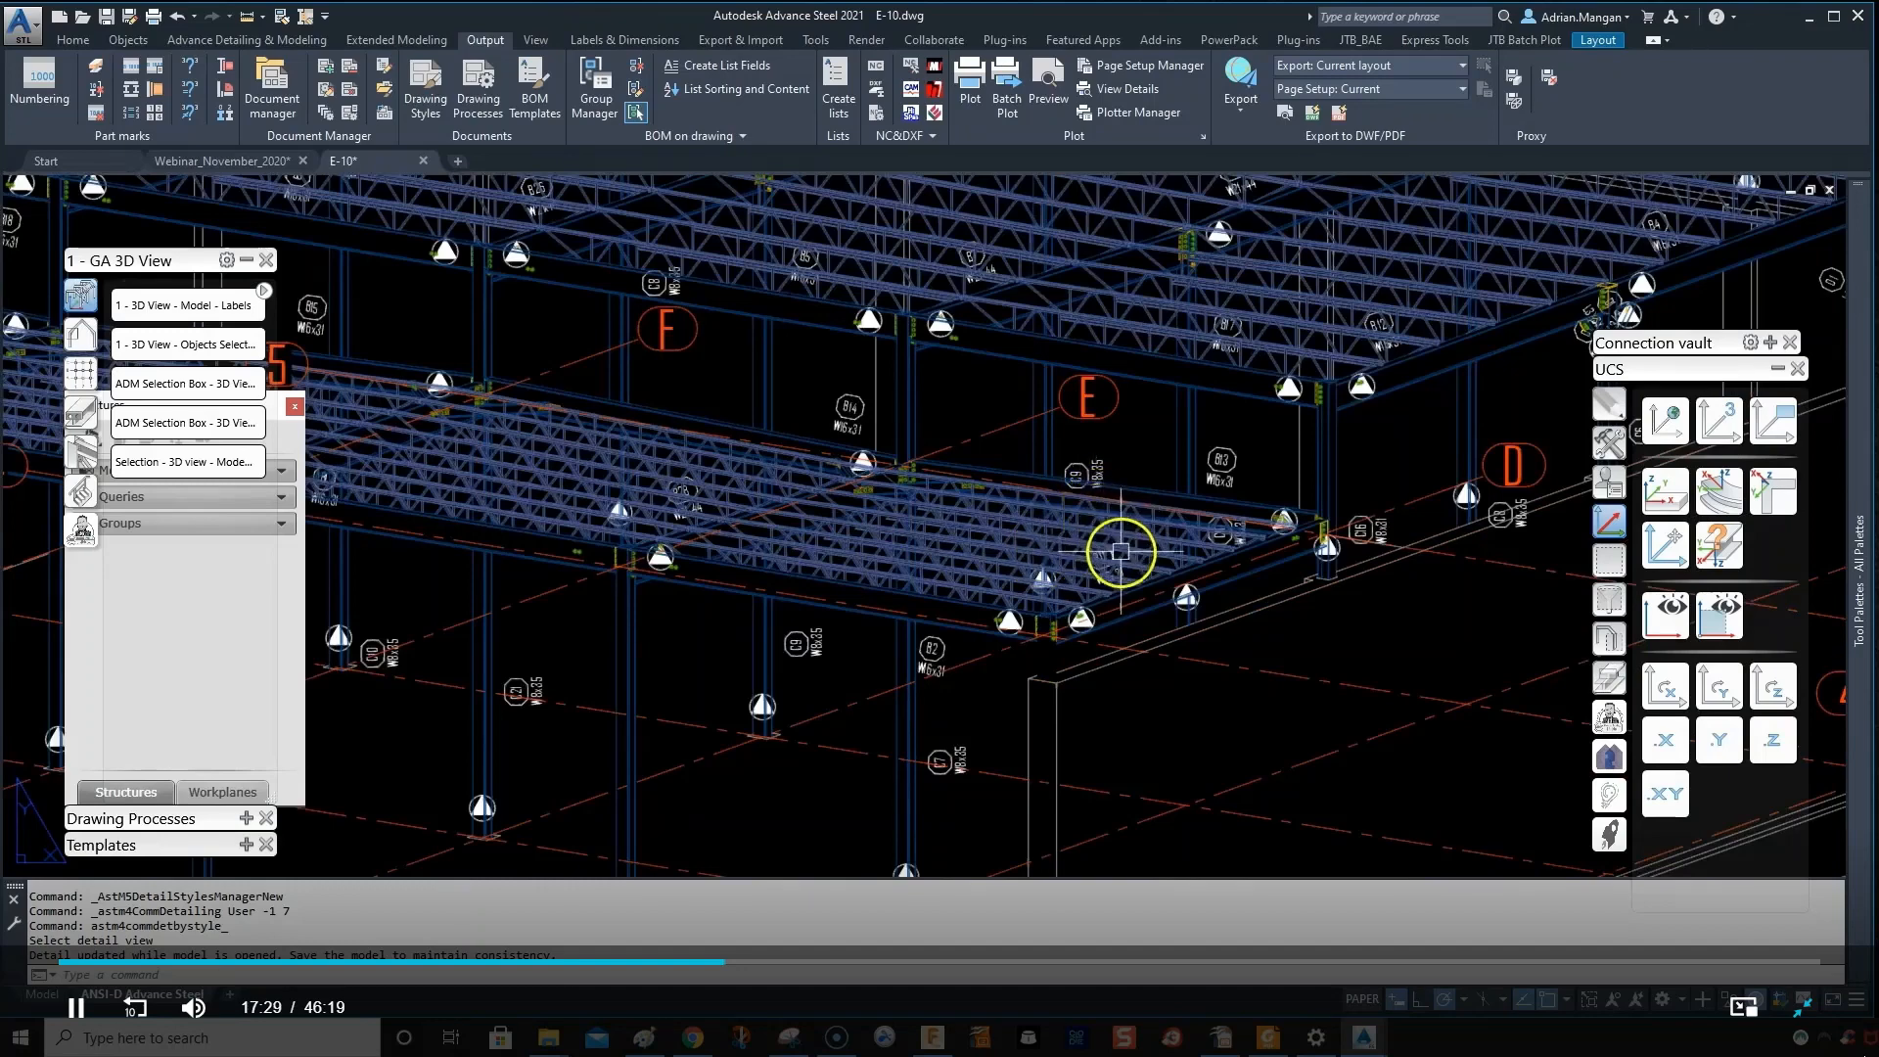
{"action": "scroll", "coordinate": [1115, 580], "scroll_direction": "down", "scroll_amount": 1}
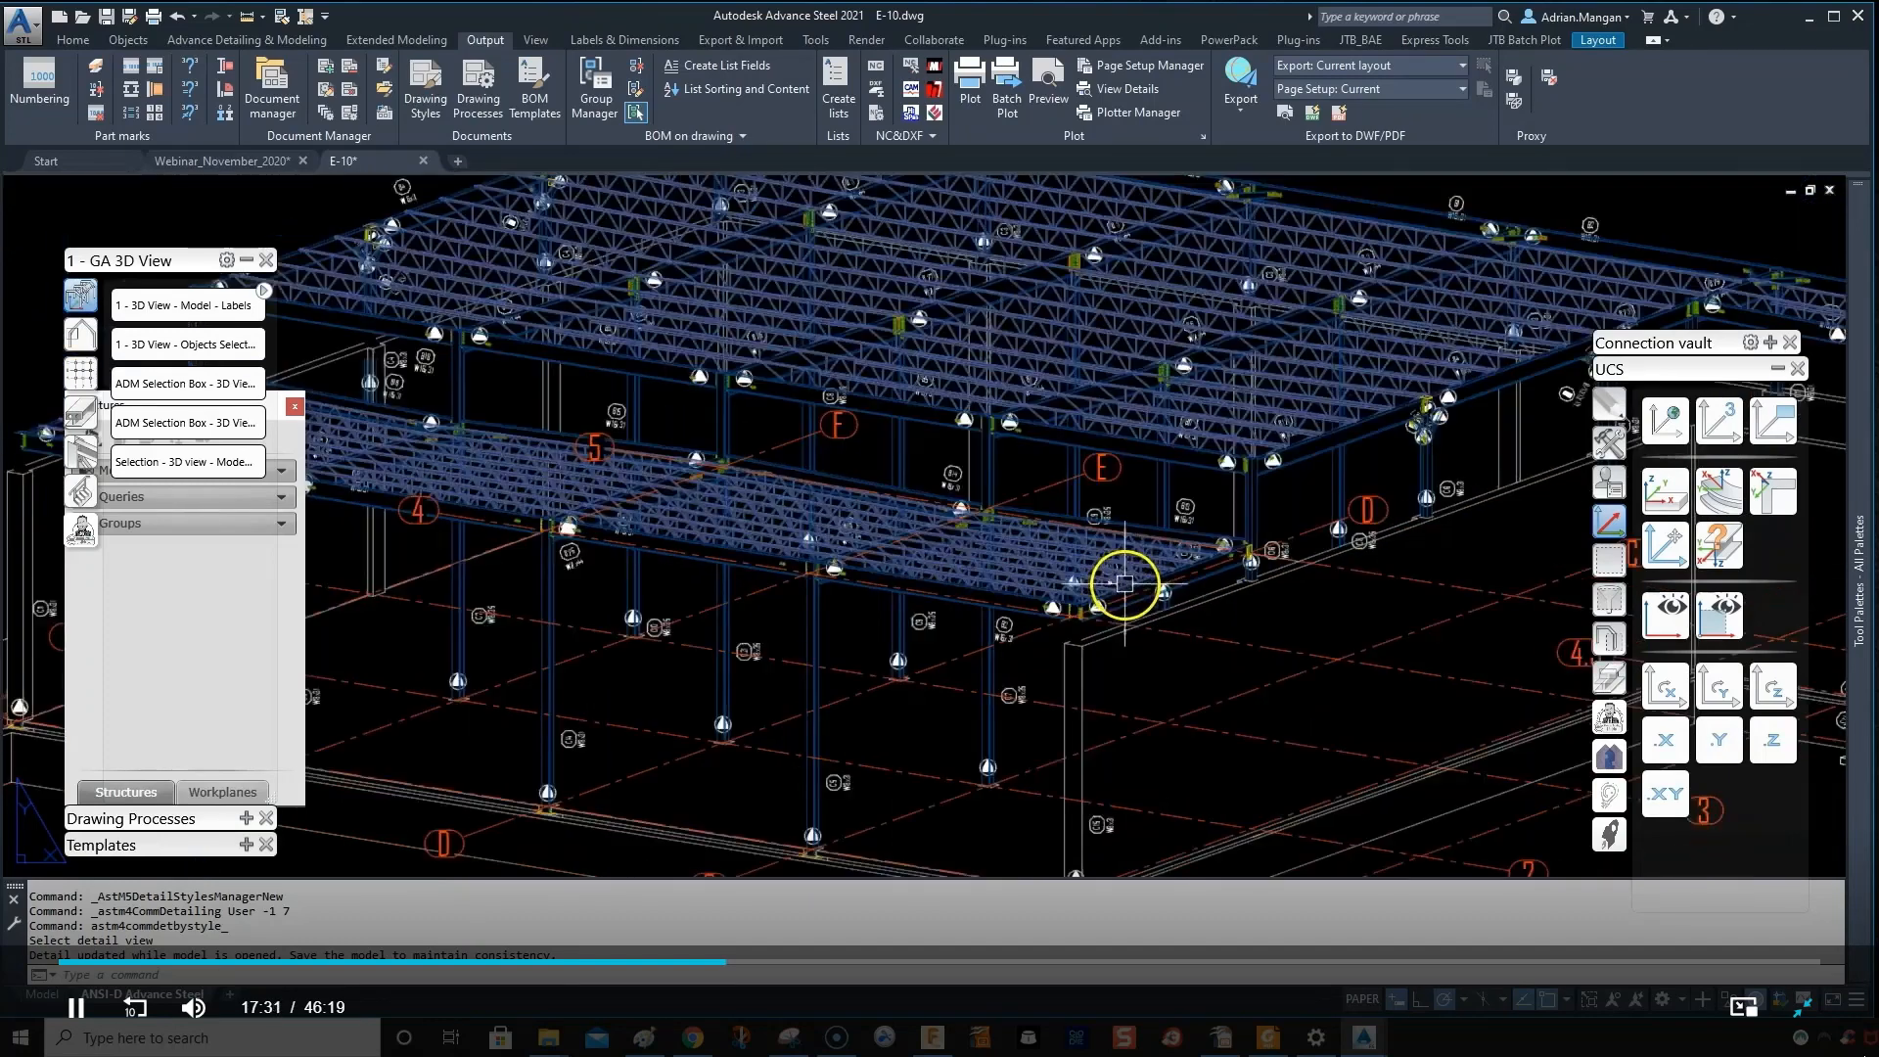
{"action": "scroll", "coordinate": [1124, 578], "scroll_direction": "up", "scroll_amount": 3}
{"action": "left_click", "coordinate": [1106, 567]}
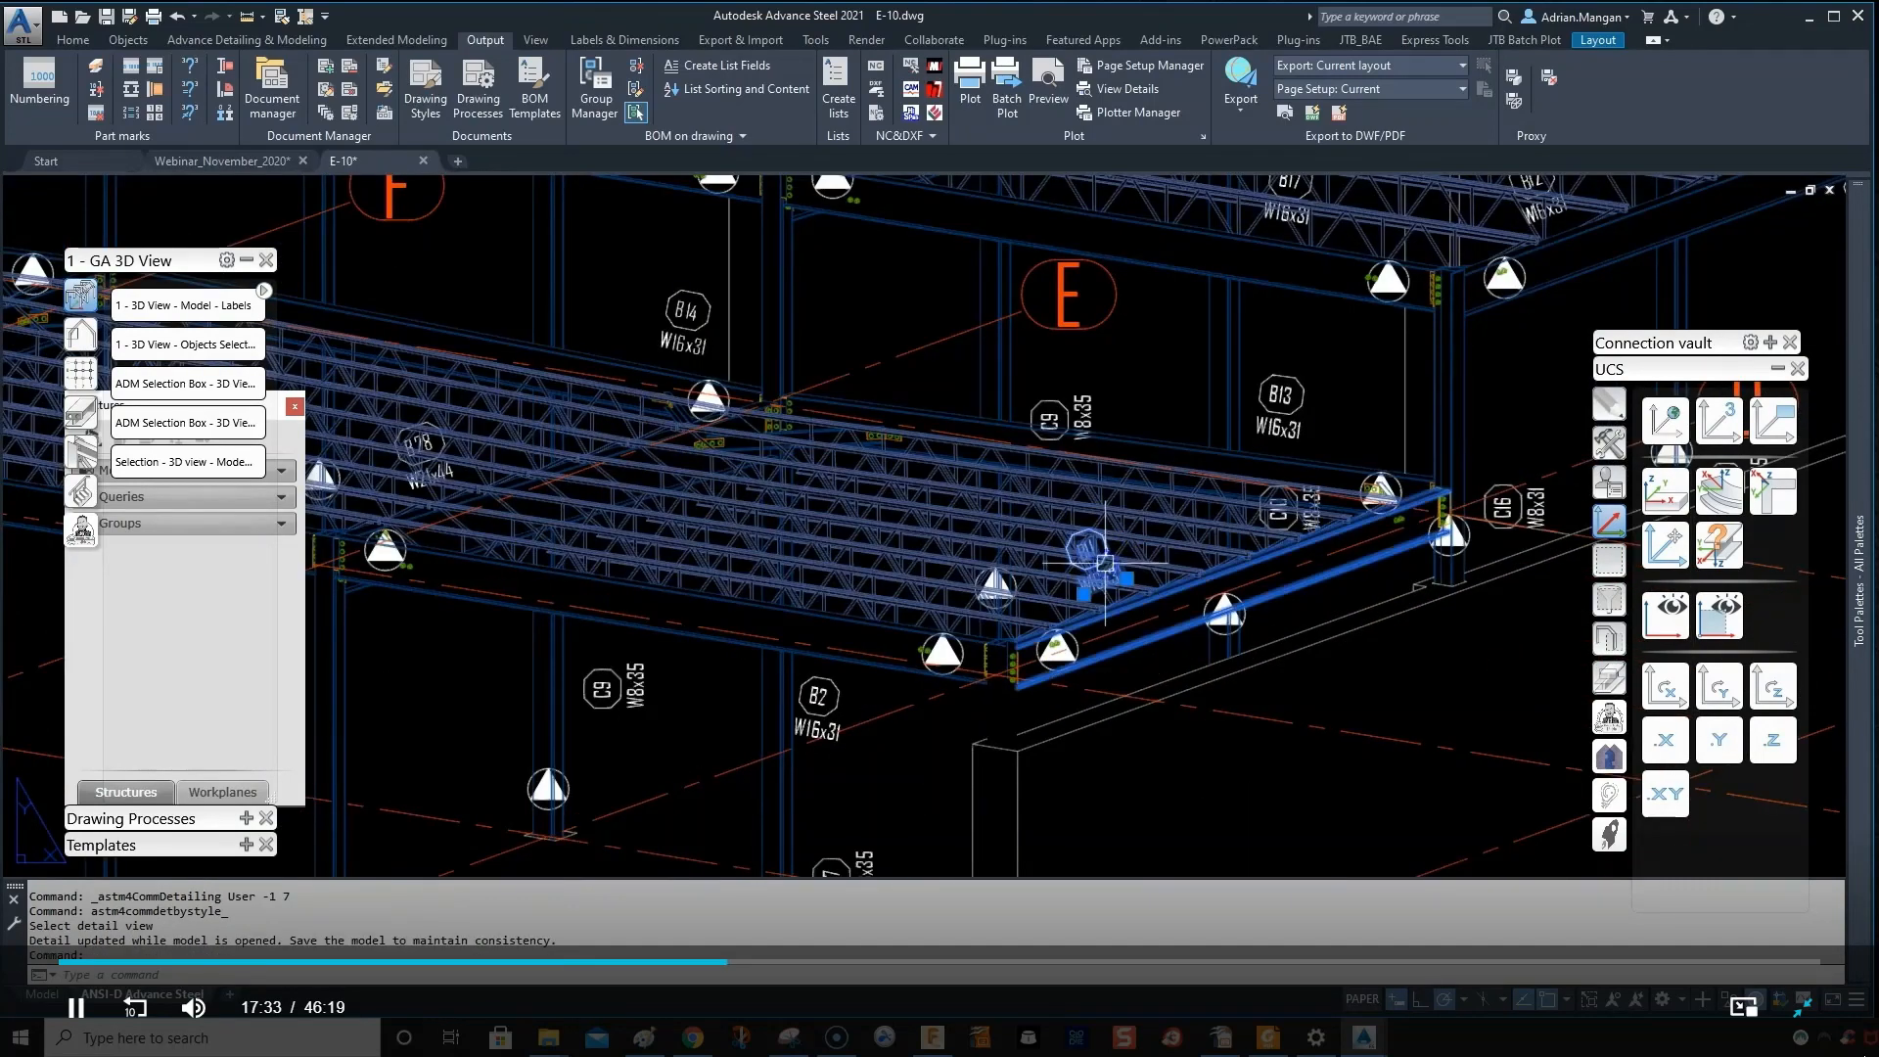
{"action": "key", "text": "Escape"}
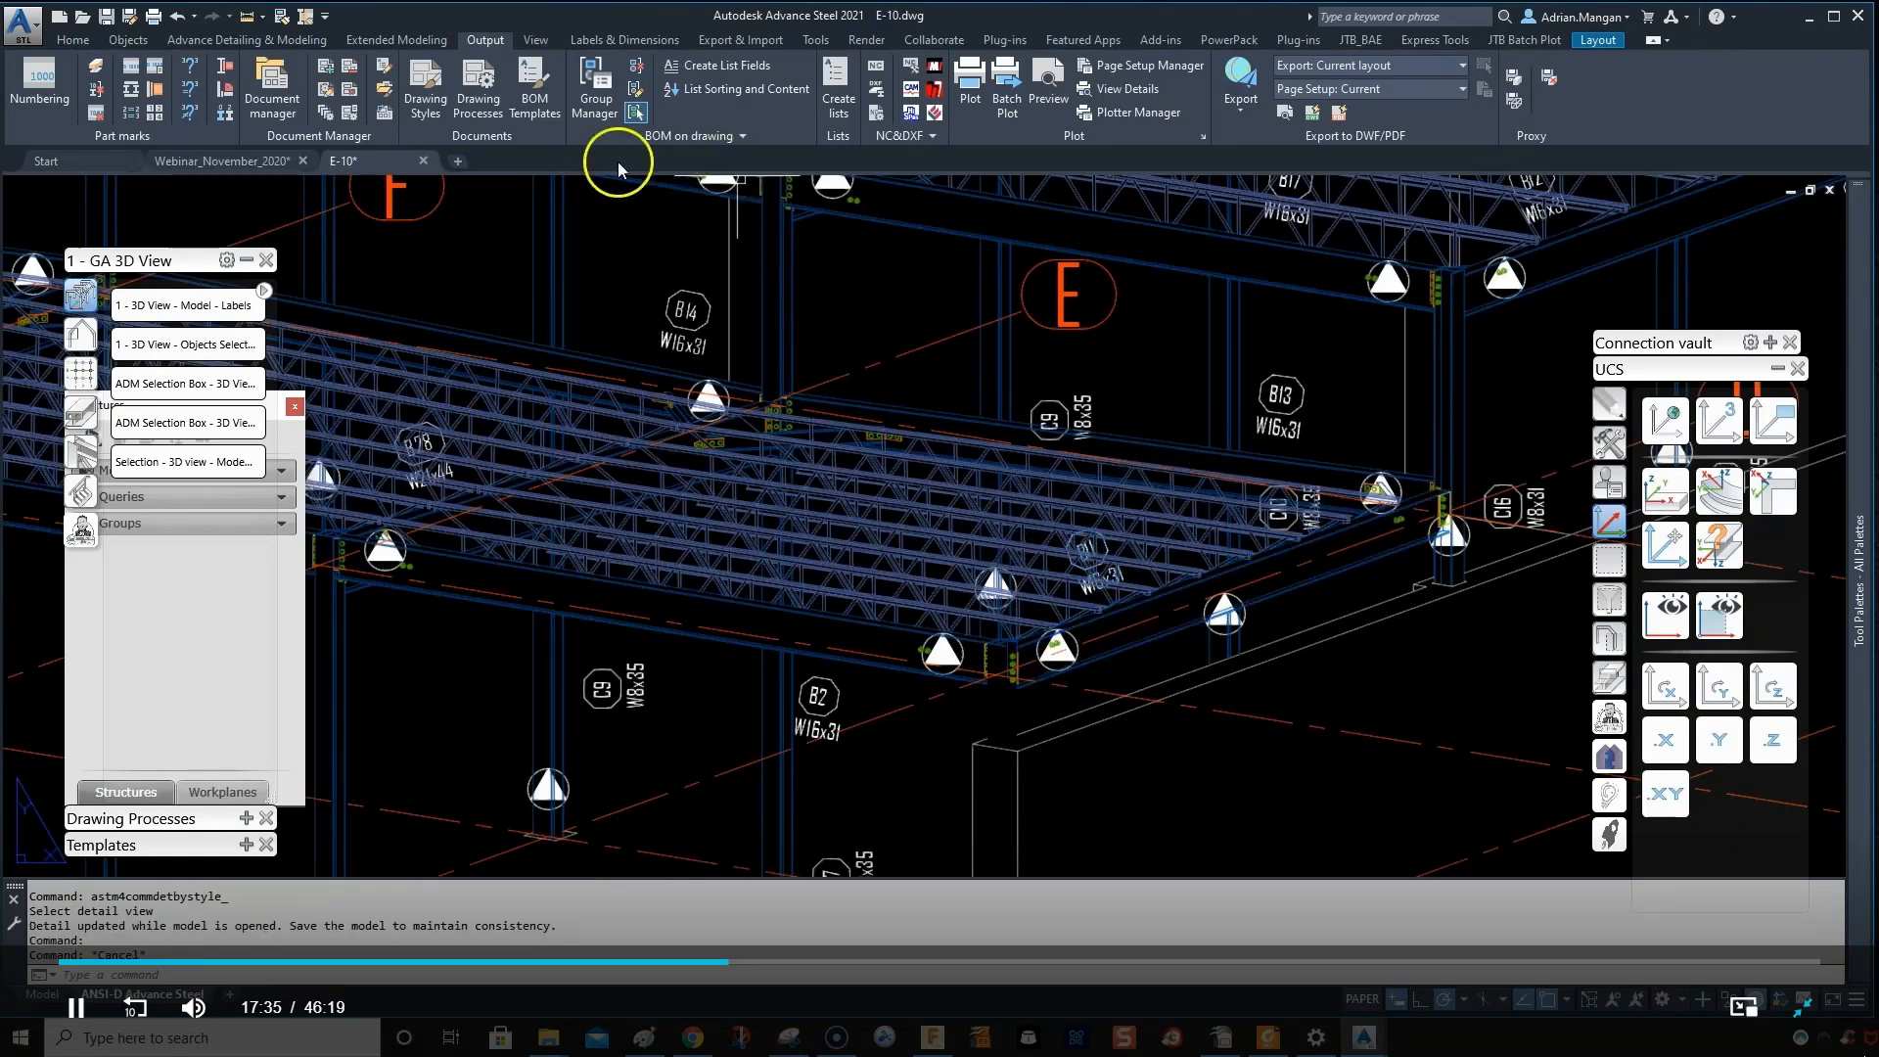
- Review the AAA view's objects presentation rules in the Drawing Style Manager, checking the labeling assigned to the Mp rule
{"action": "left_click", "coordinate": [321, 88]}
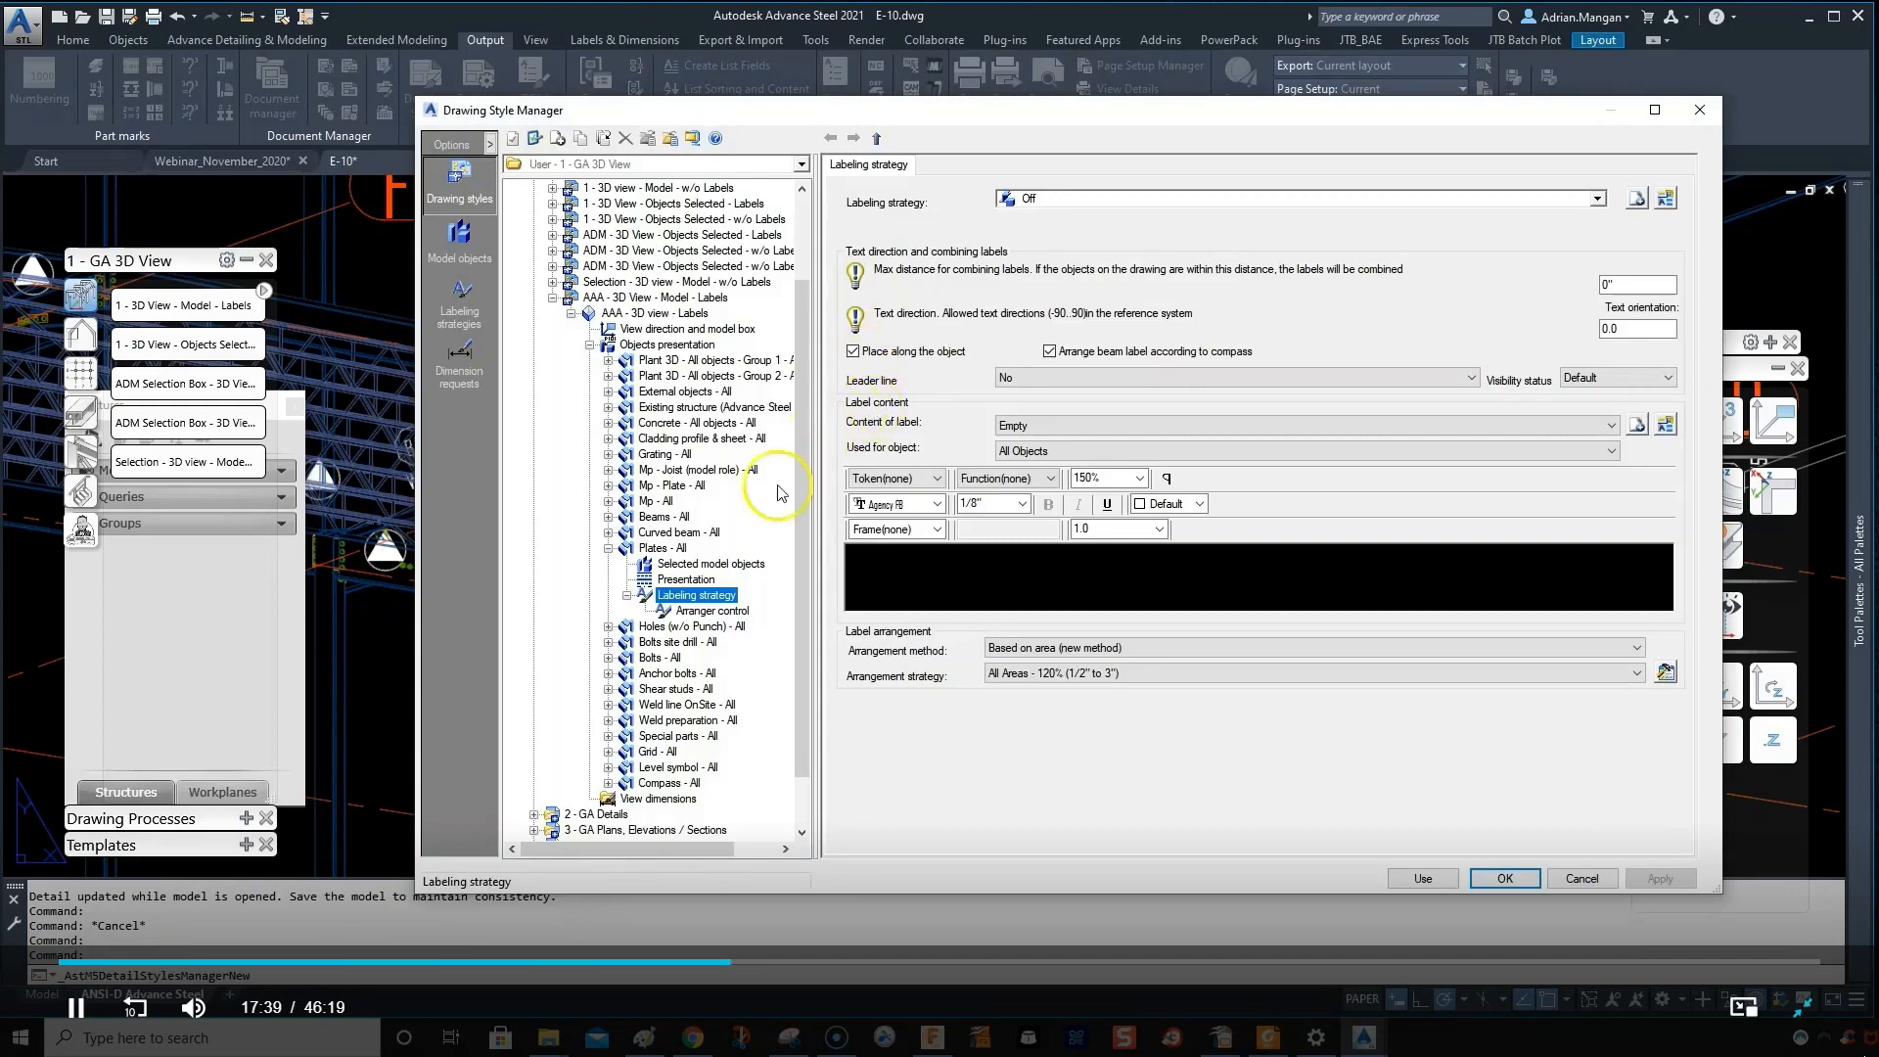
{"action": "double_click", "coordinate": [624, 546]}
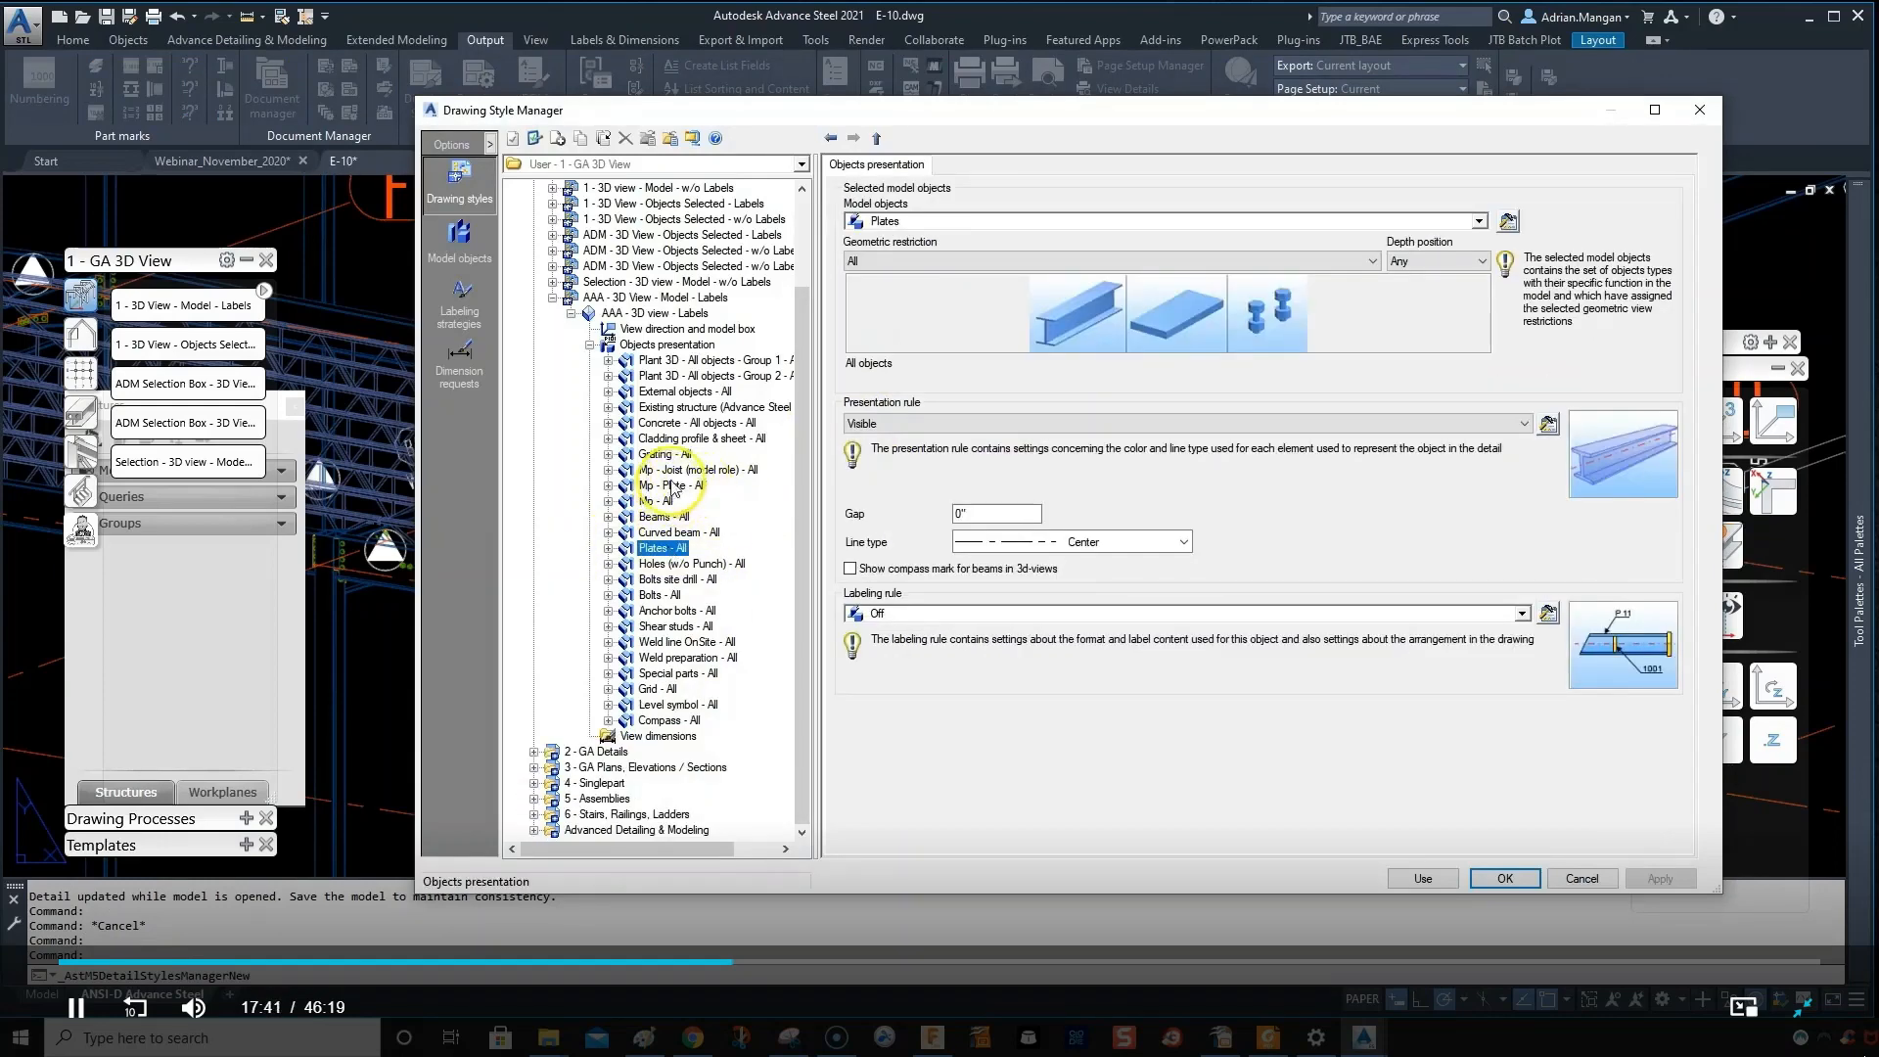
{"action": "left_click", "coordinate": [665, 345]}
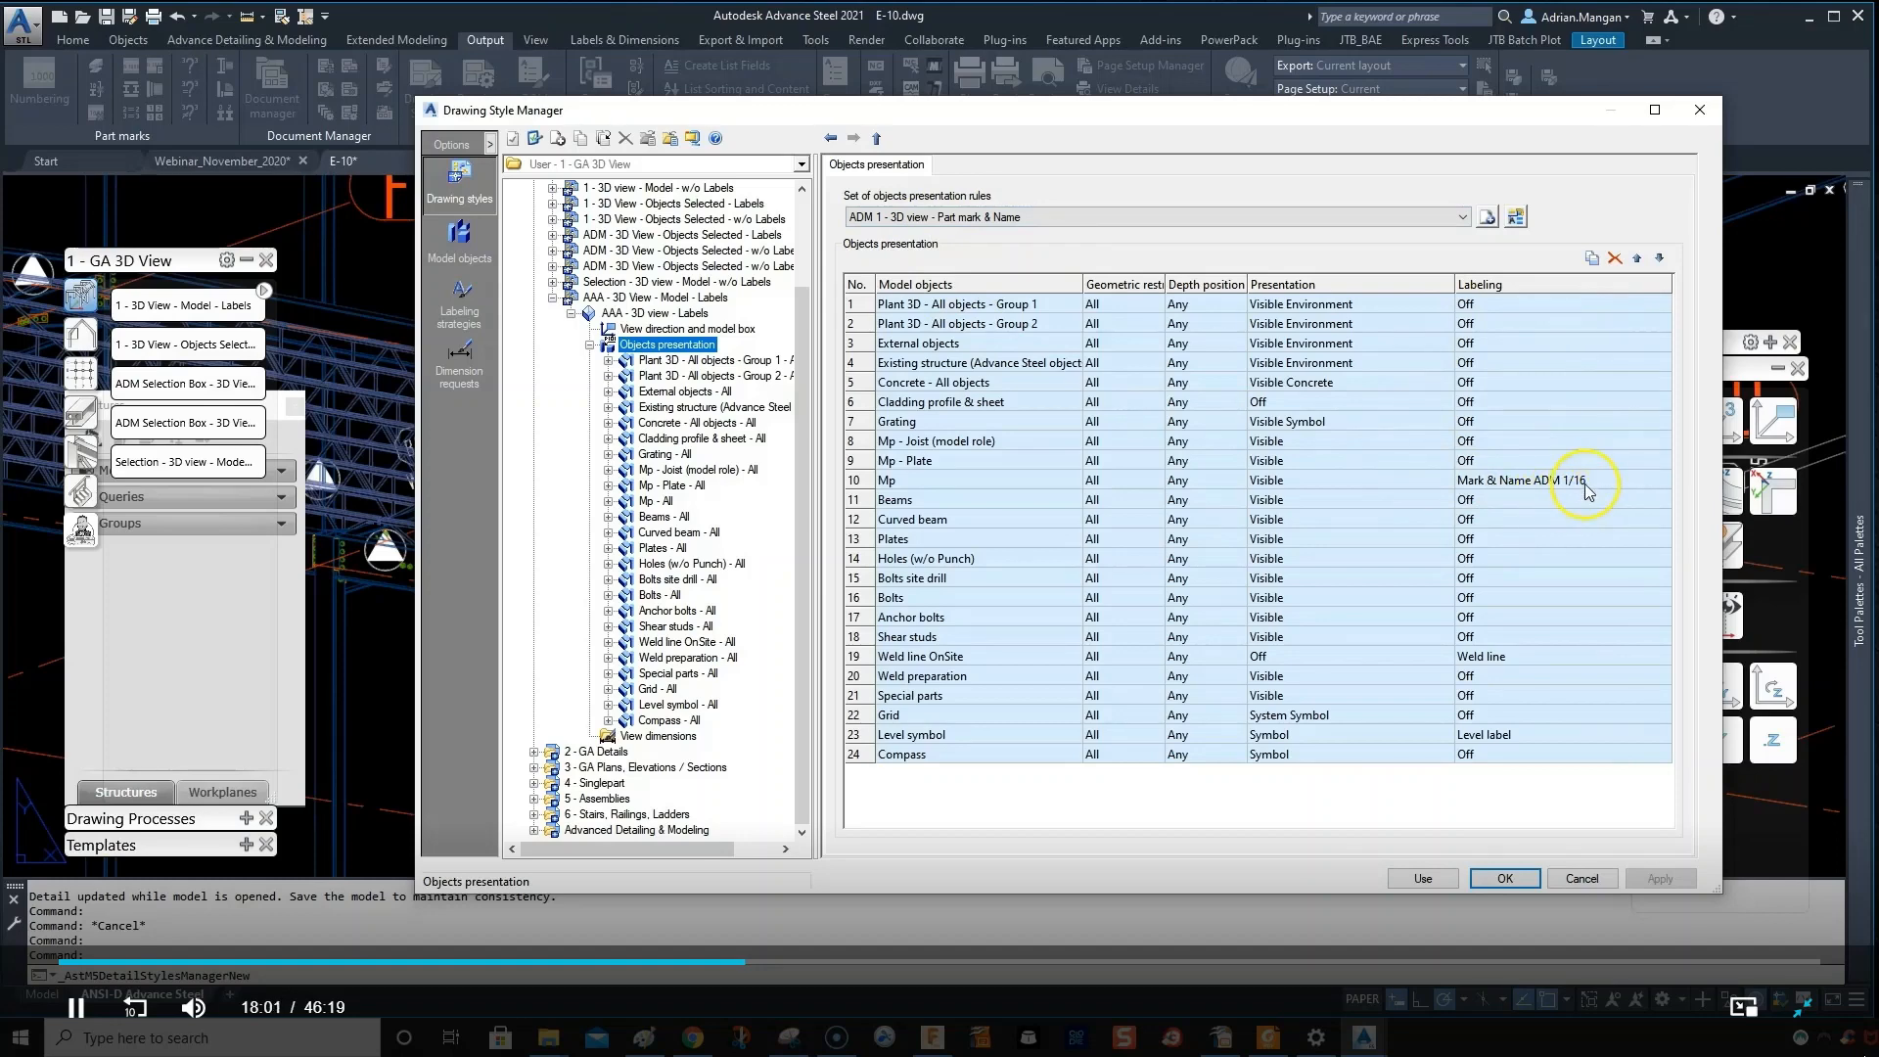
{"action": "left_click", "coordinate": [1642, 490]}
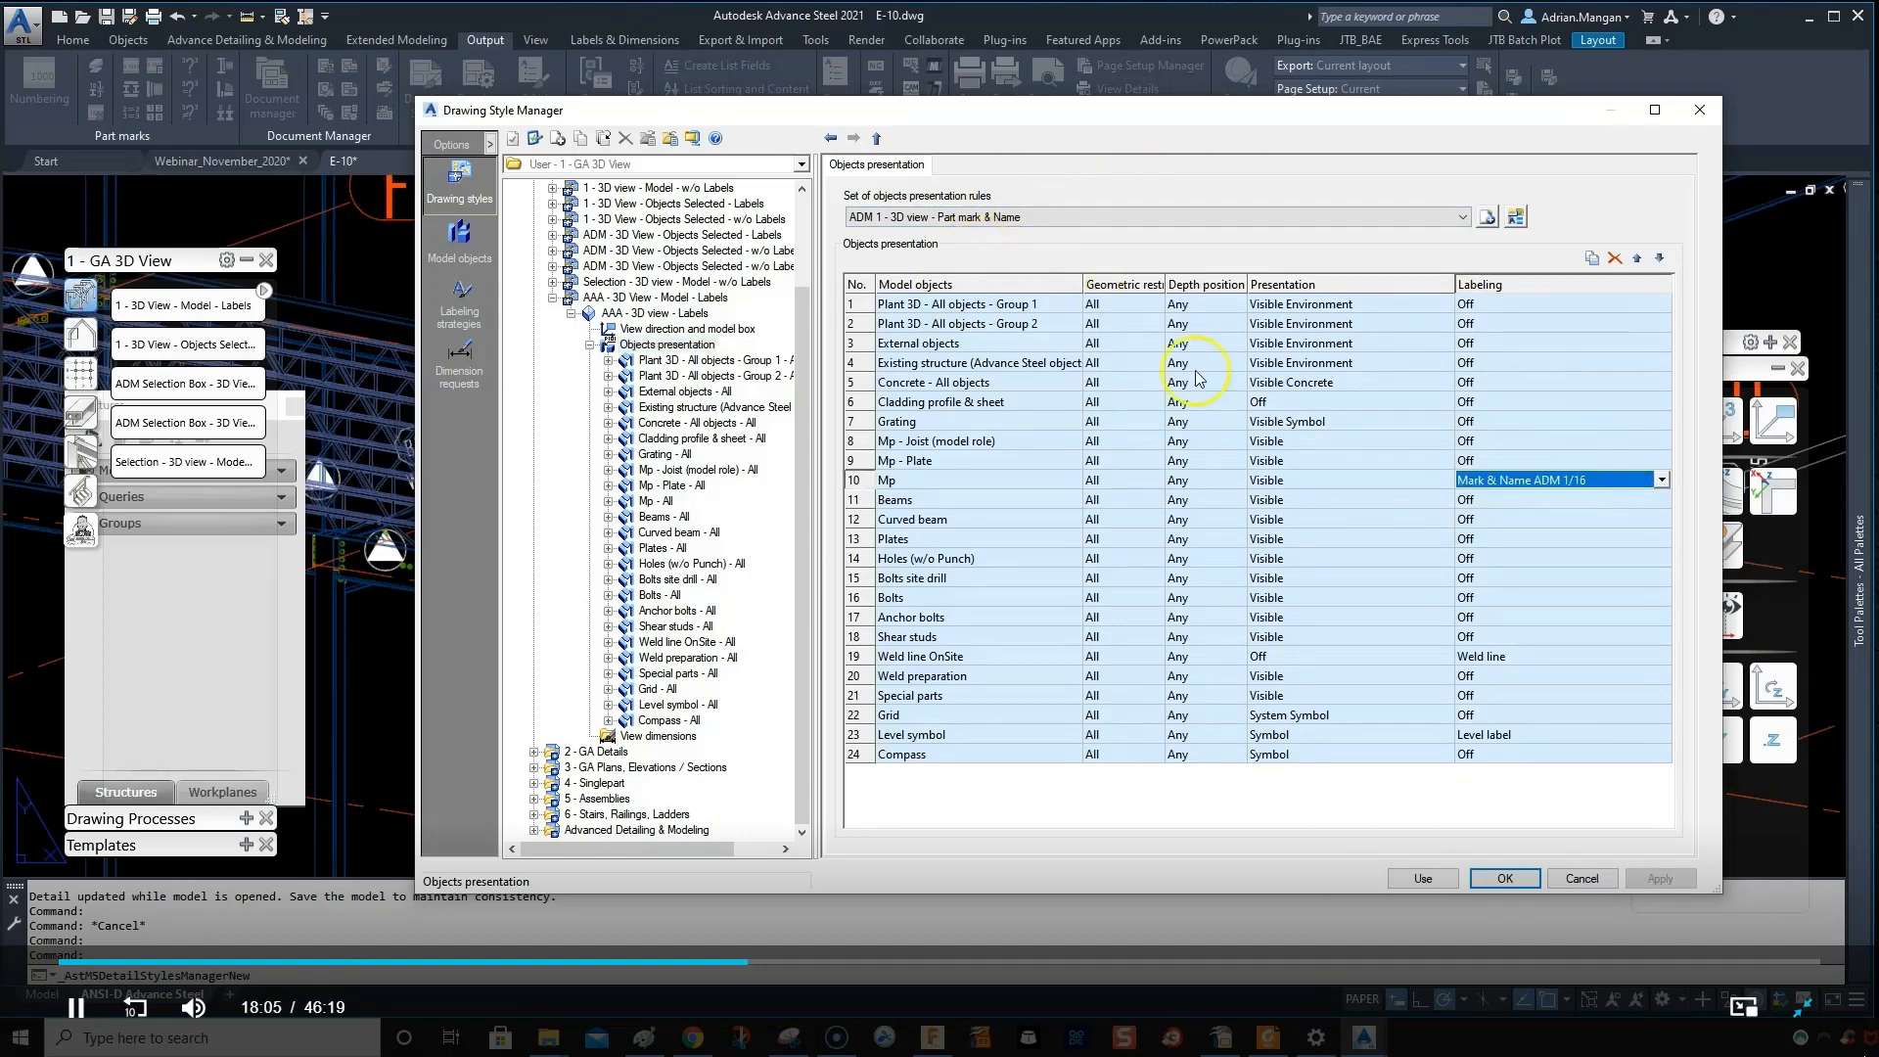
{"action": "key", "text": "Escape"}
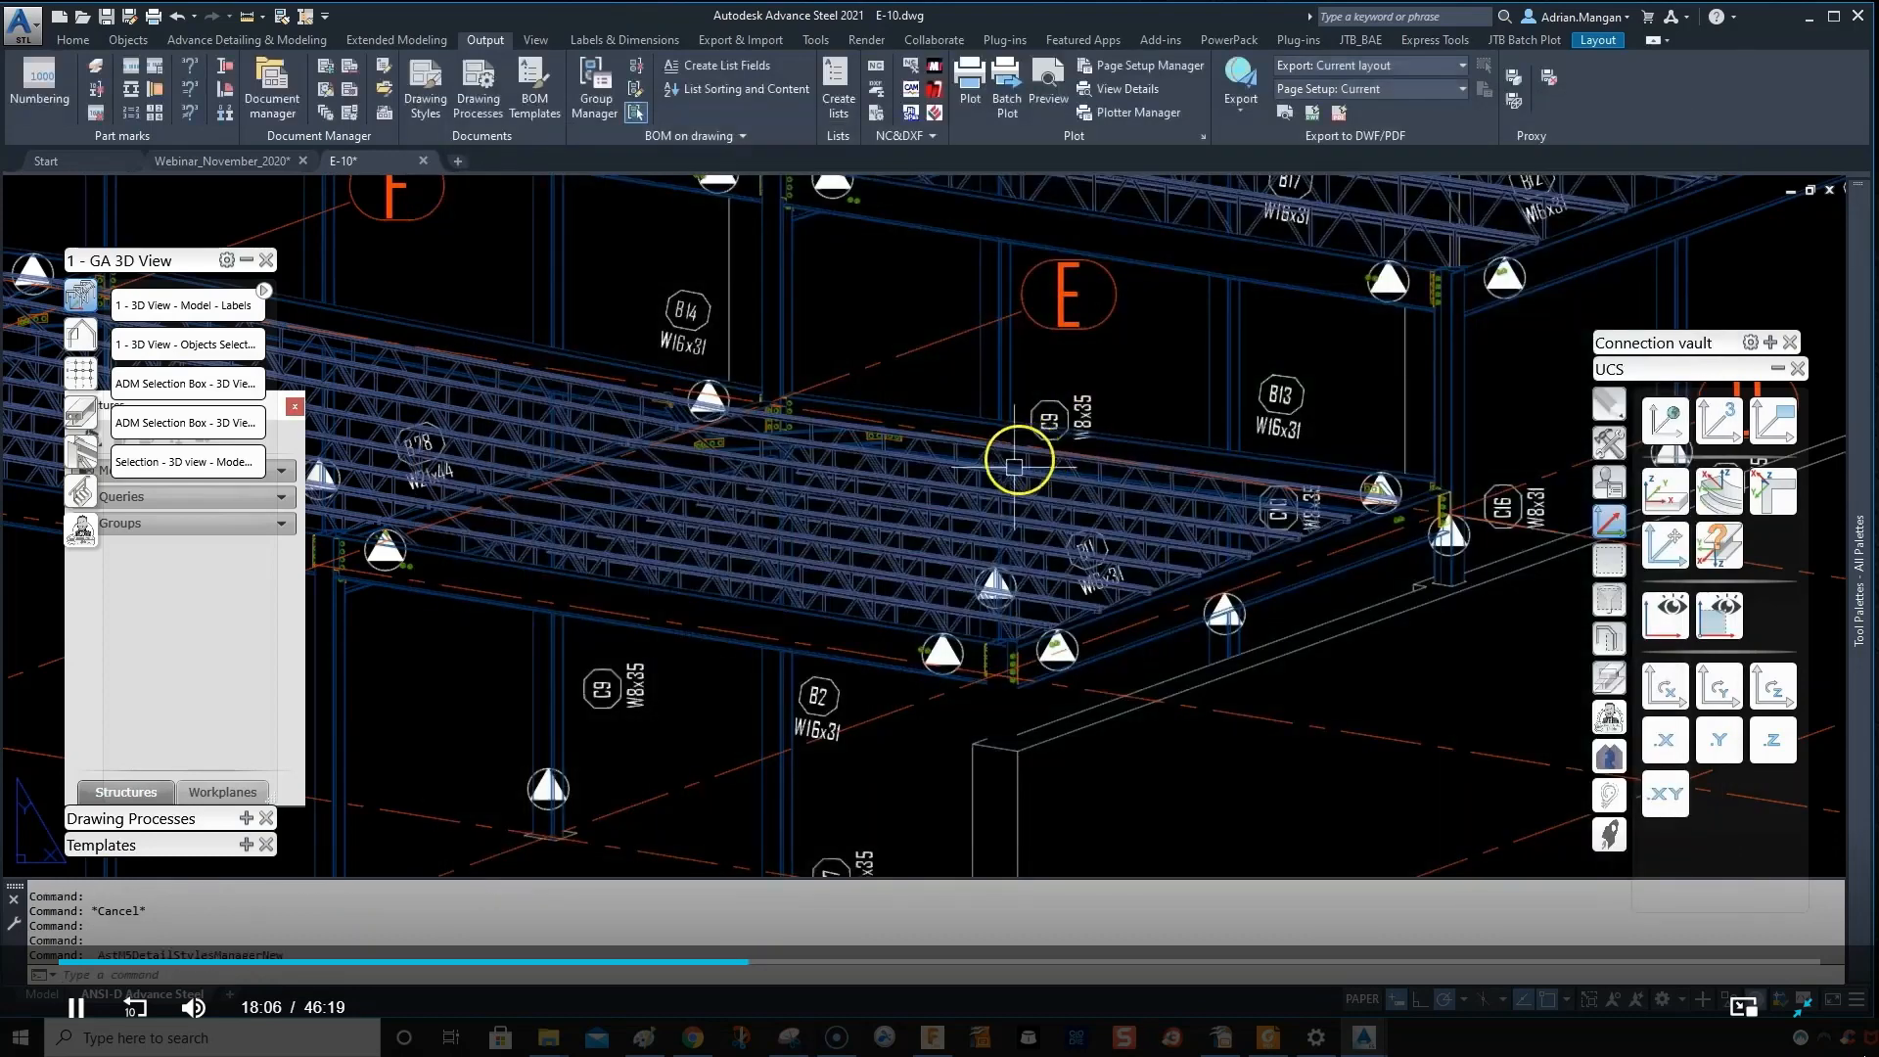
- Create a copy of the AAA view's set of objects presentation rules named "AAA - 3D view - Part mark & Name"
{"action": "left_click", "coordinate": [327, 95]}
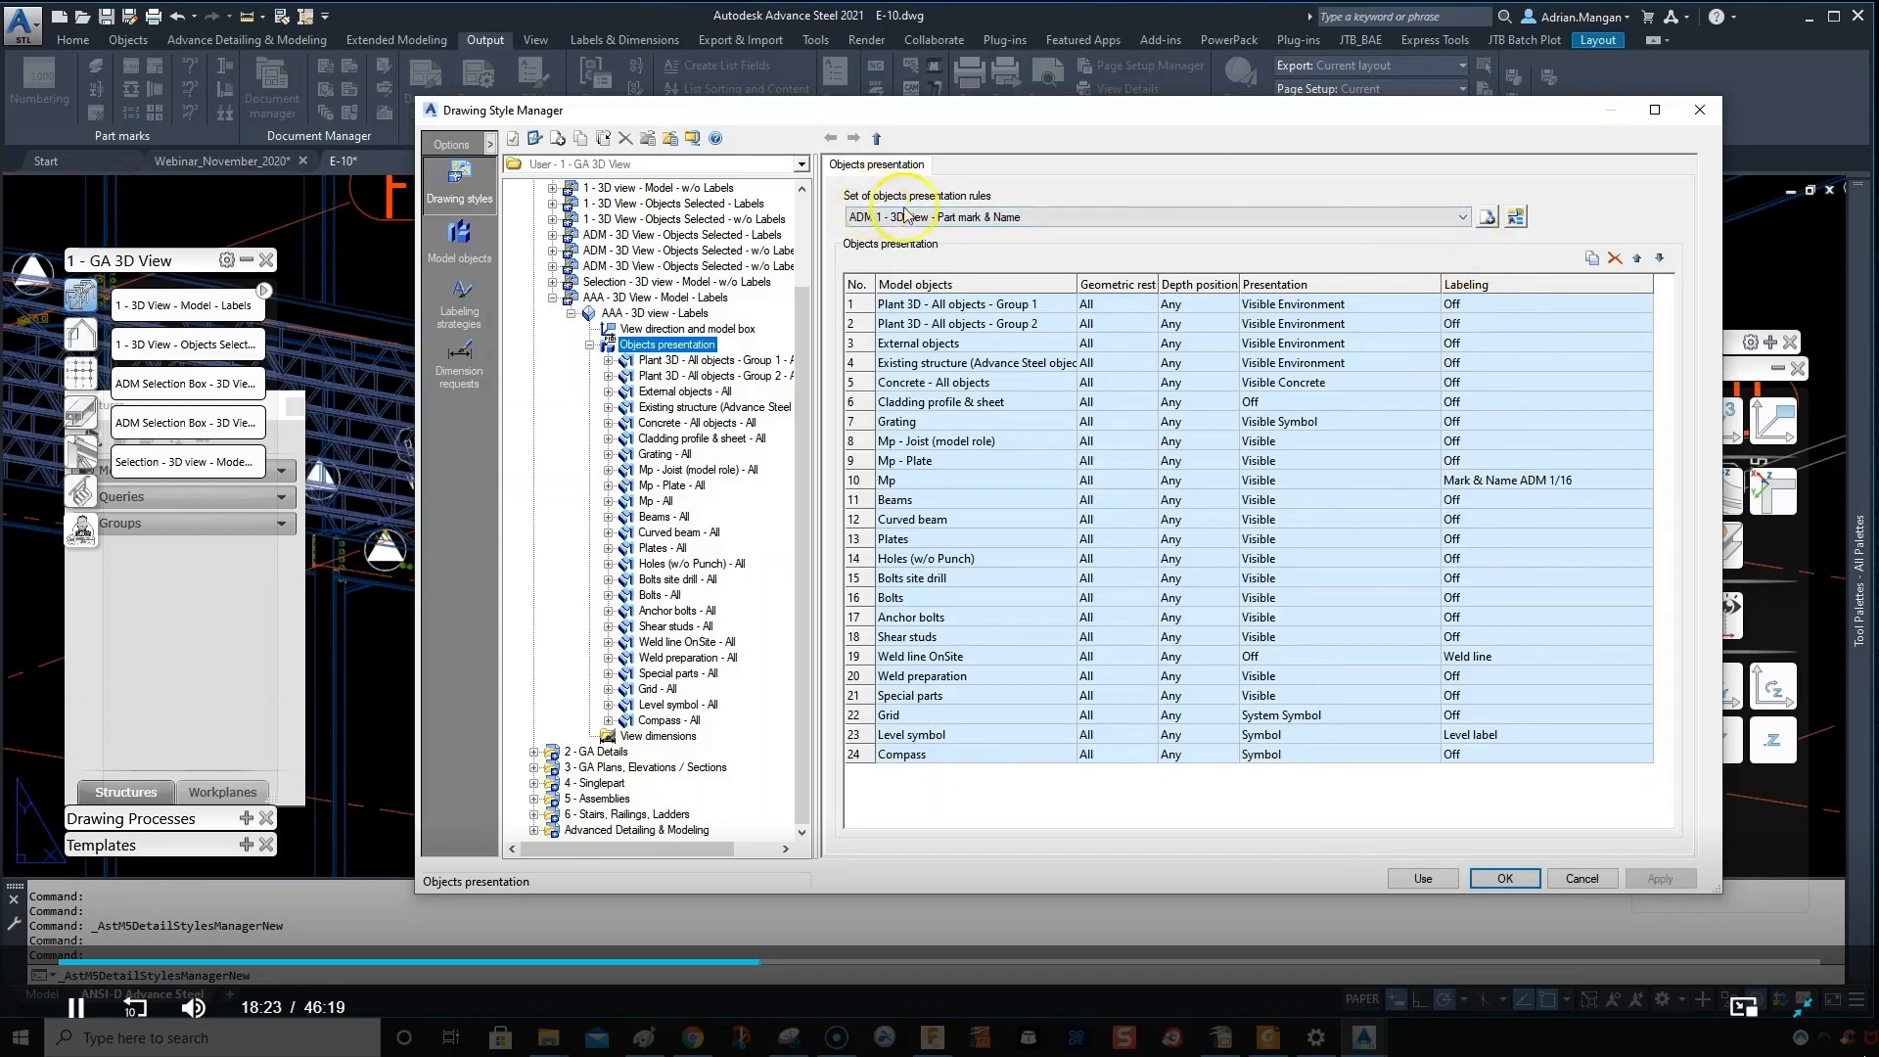
{"action": "left_click", "coordinate": [1488, 216]}
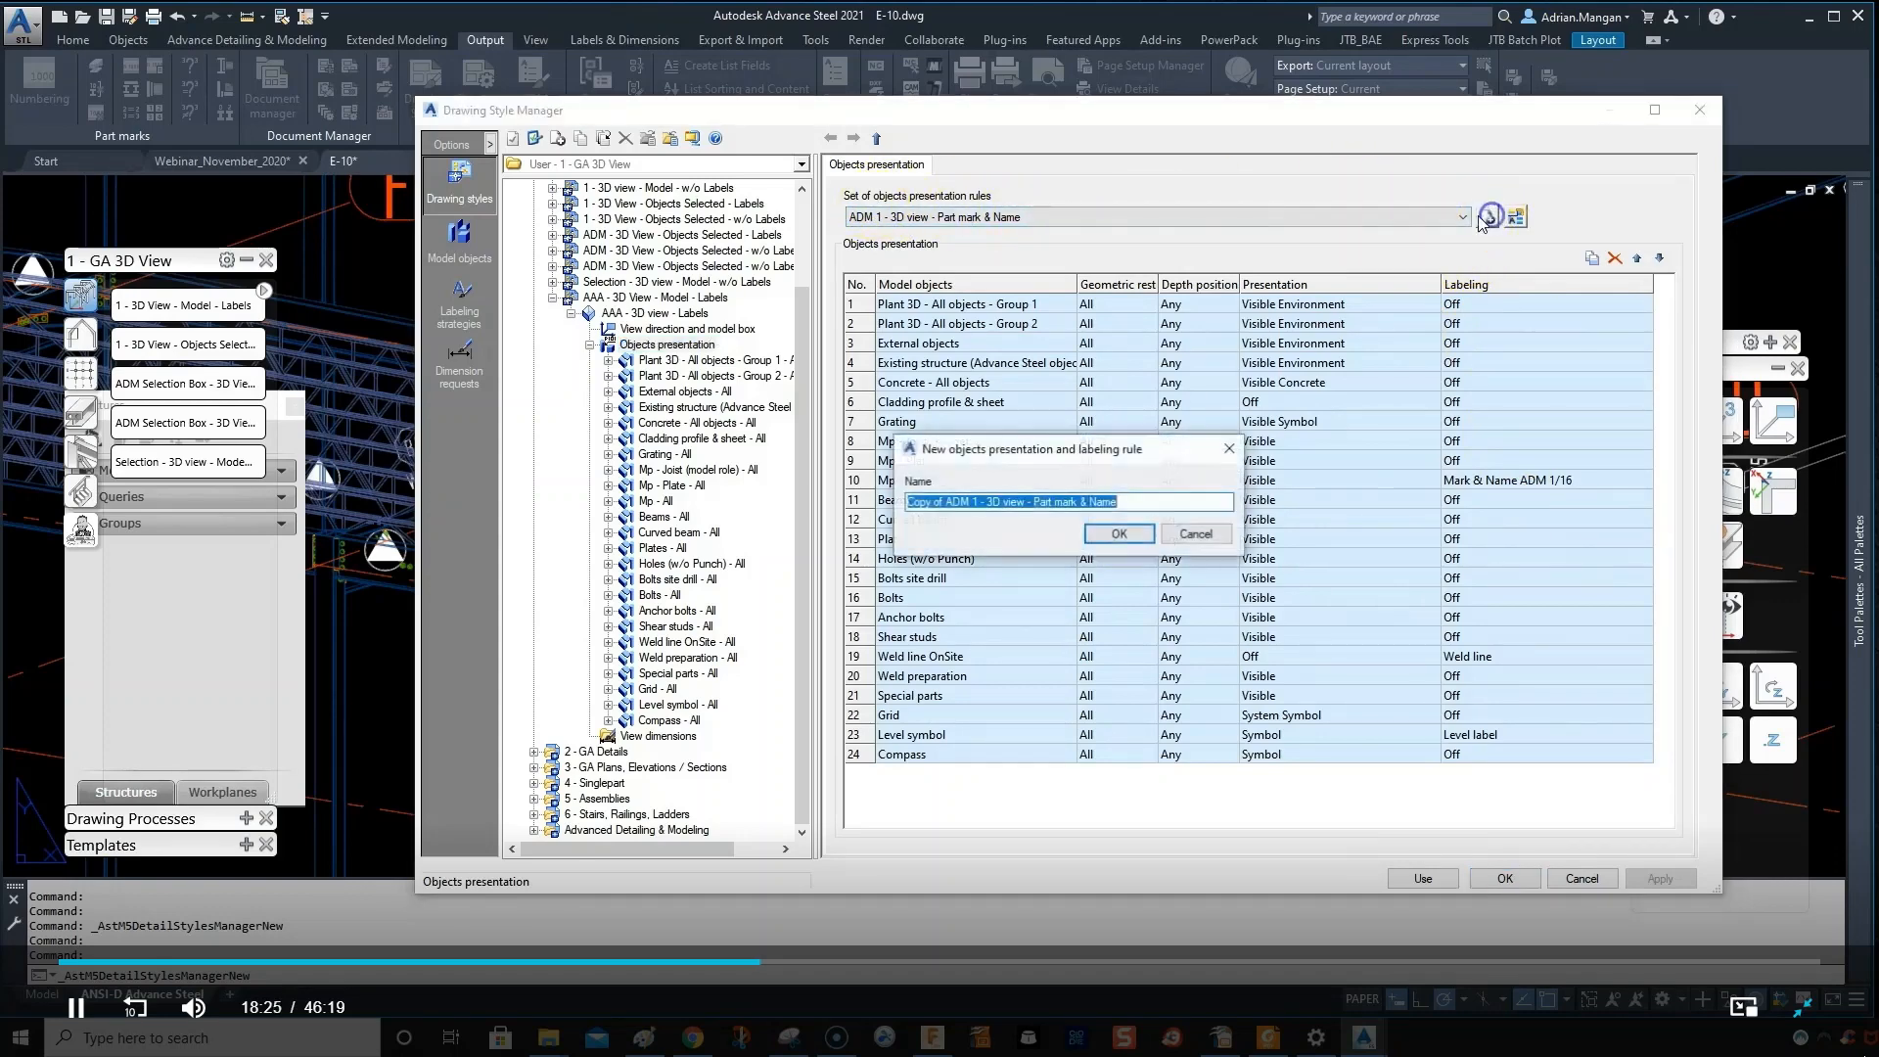
{"action": "left_click", "coordinate": [979, 501]}
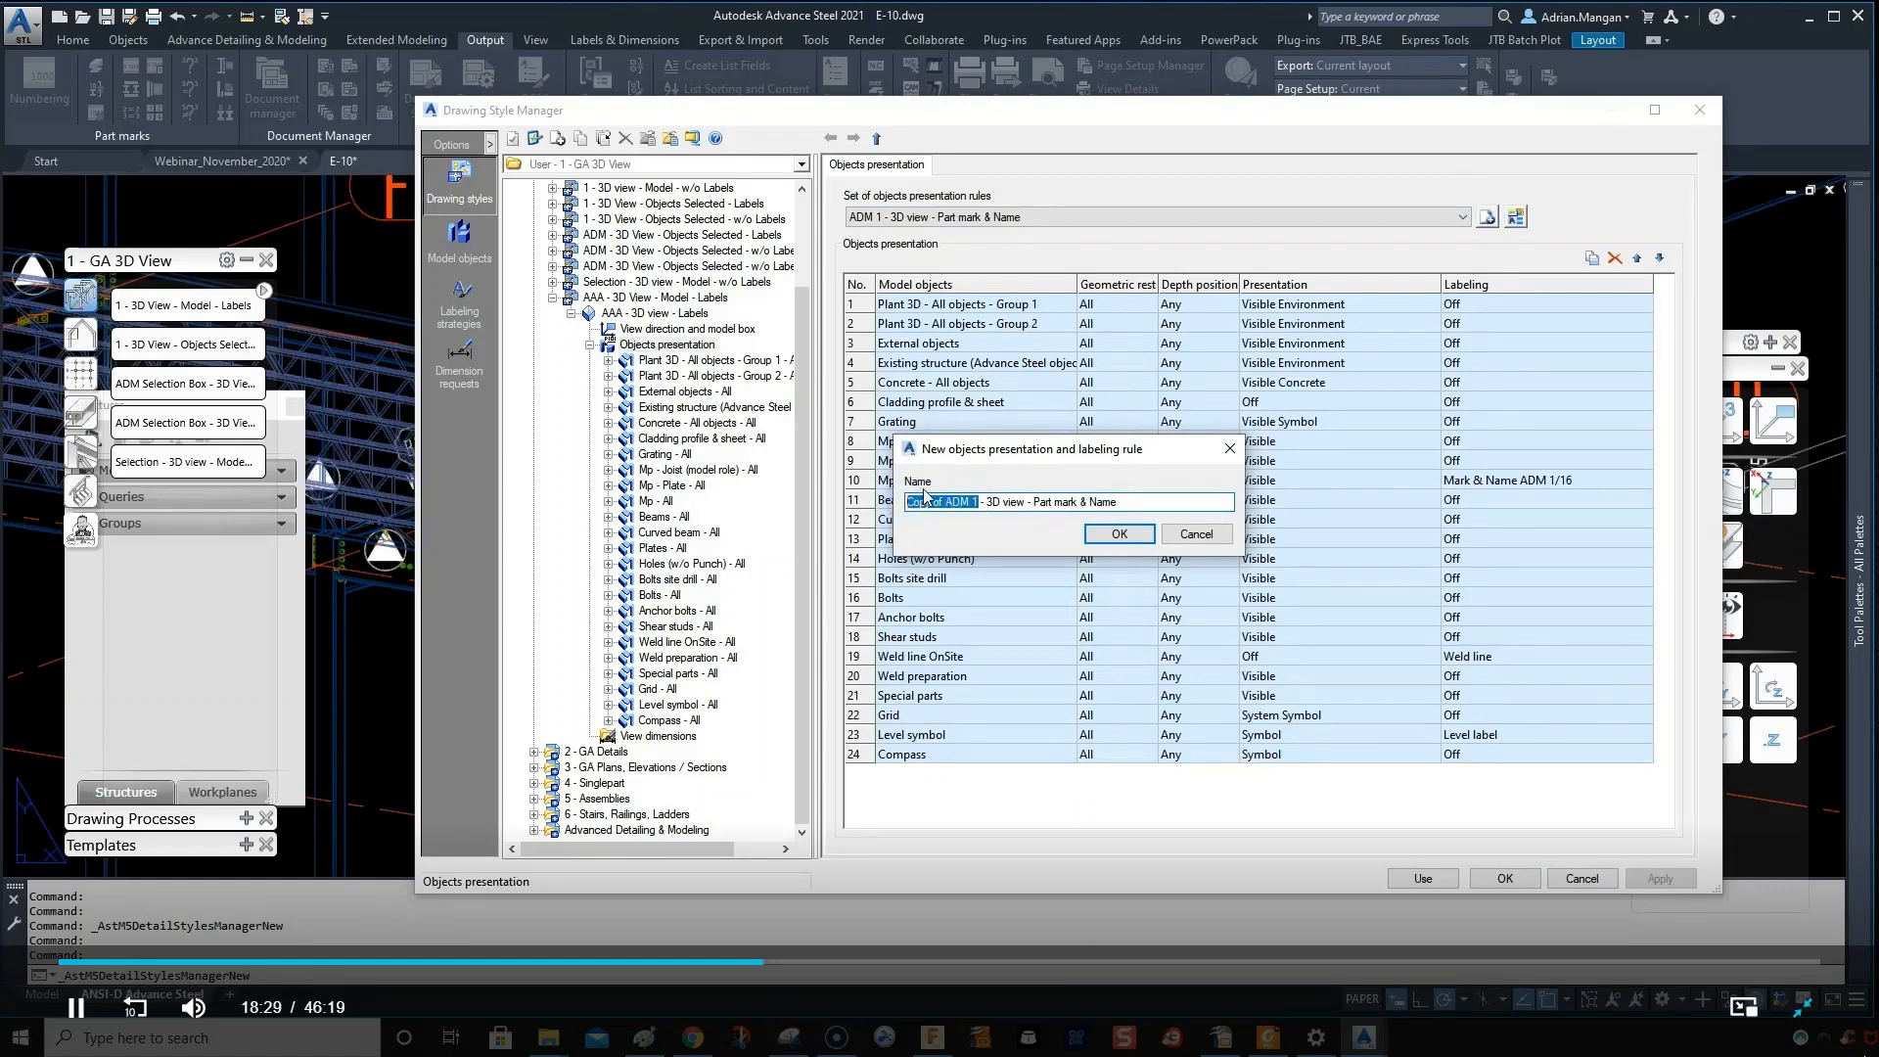
{"action": "type", "text": "AAA"}
{"action": "left_click", "coordinate": [1122, 540]}
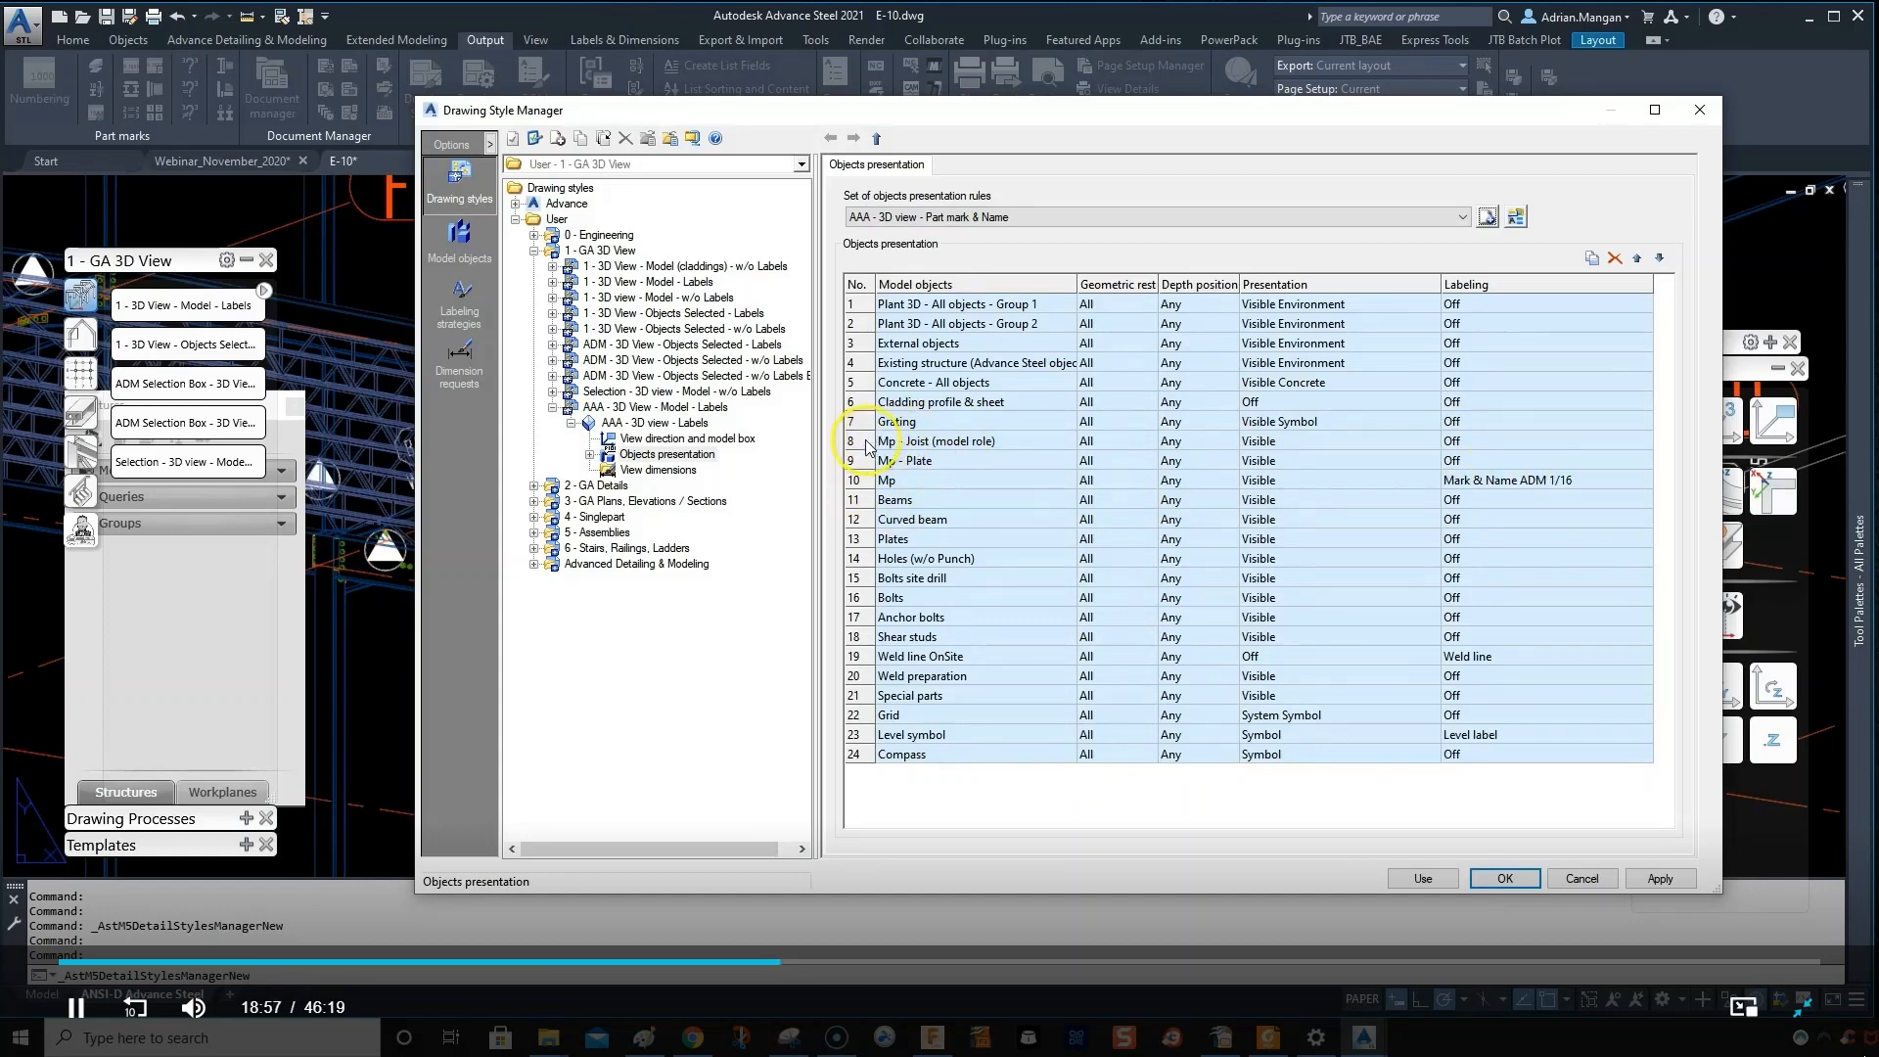
- Set the presentation of Mp - Joist (model role) to Off and update the building's 3D detail view with the AAA style
{"action": "left_click", "coordinate": [1276, 445]}
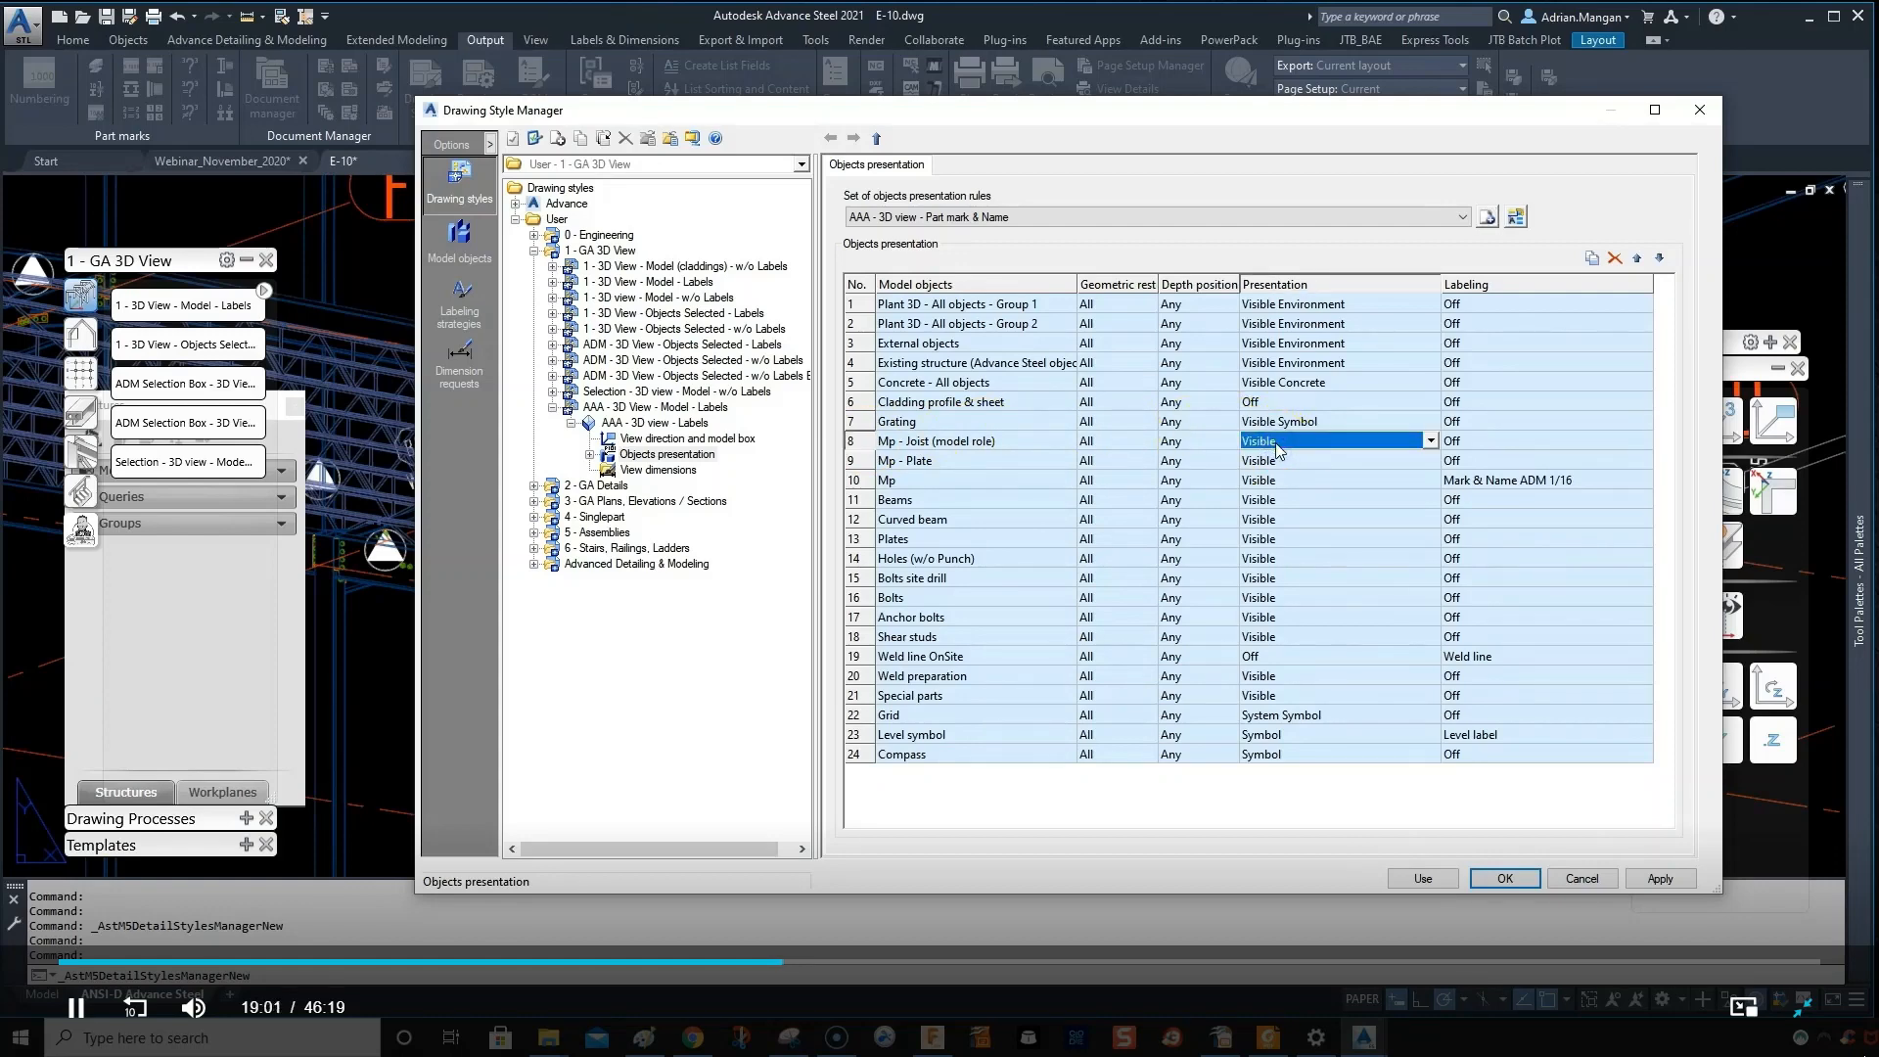
{"action": "left_click", "coordinate": [1436, 441]}
{"action": "scroll", "coordinate": [1365, 497], "scroll_direction": "up", "scroll_amount": 3}
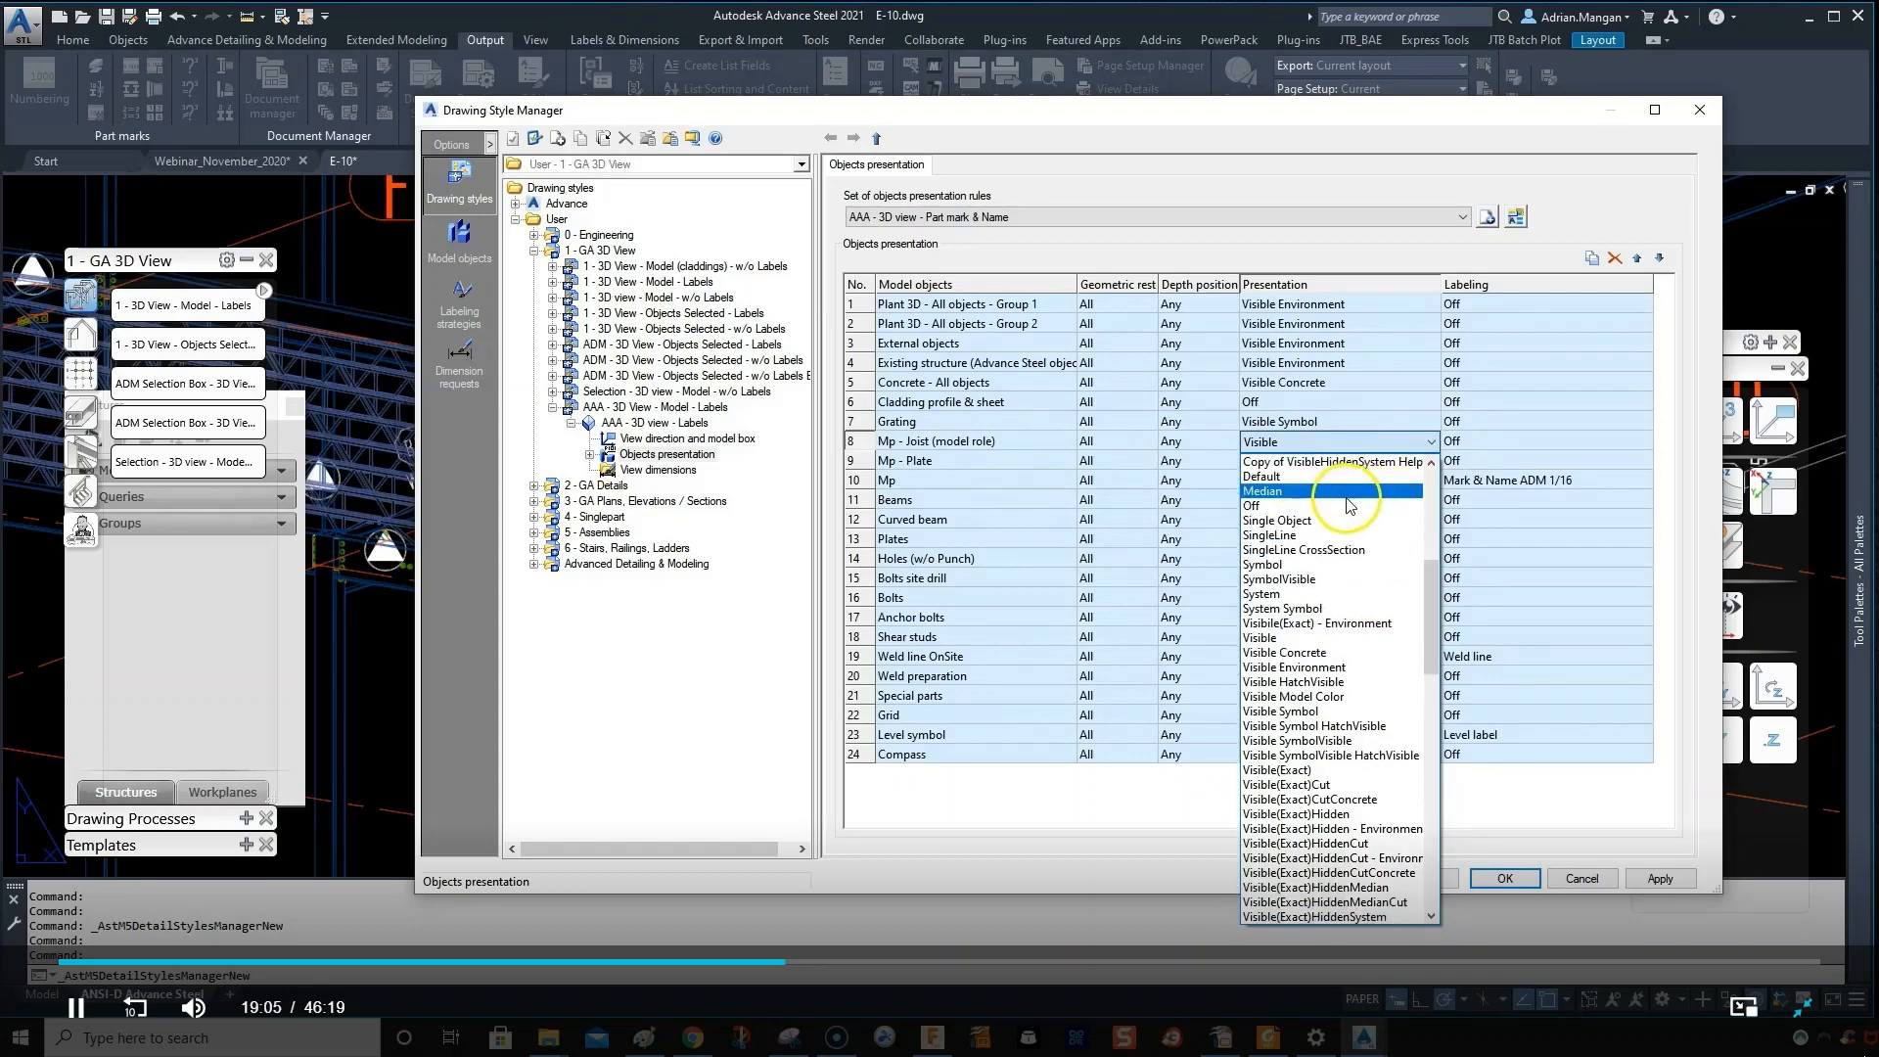
{"action": "left_click", "coordinate": [1348, 493]}
{"action": "left_click", "coordinate": [1431, 441]}
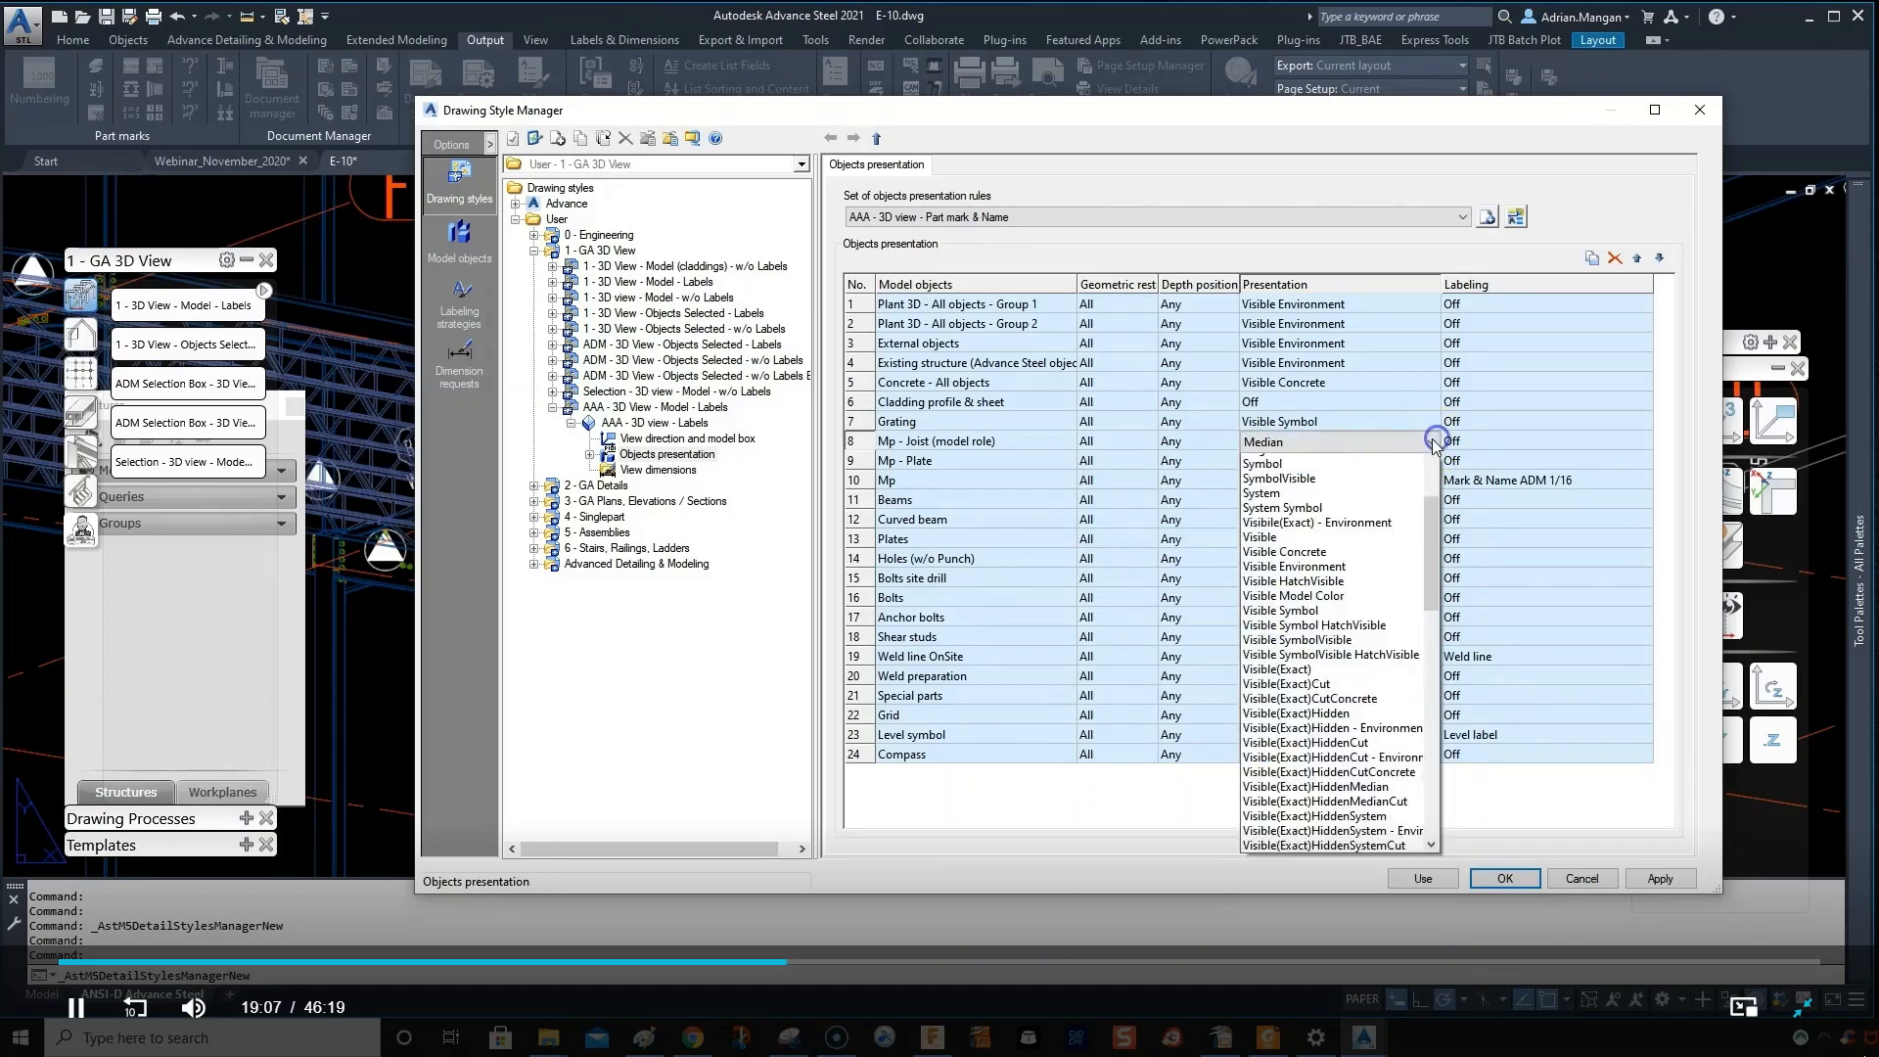
{"action": "left_click", "coordinate": [1343, 480]}
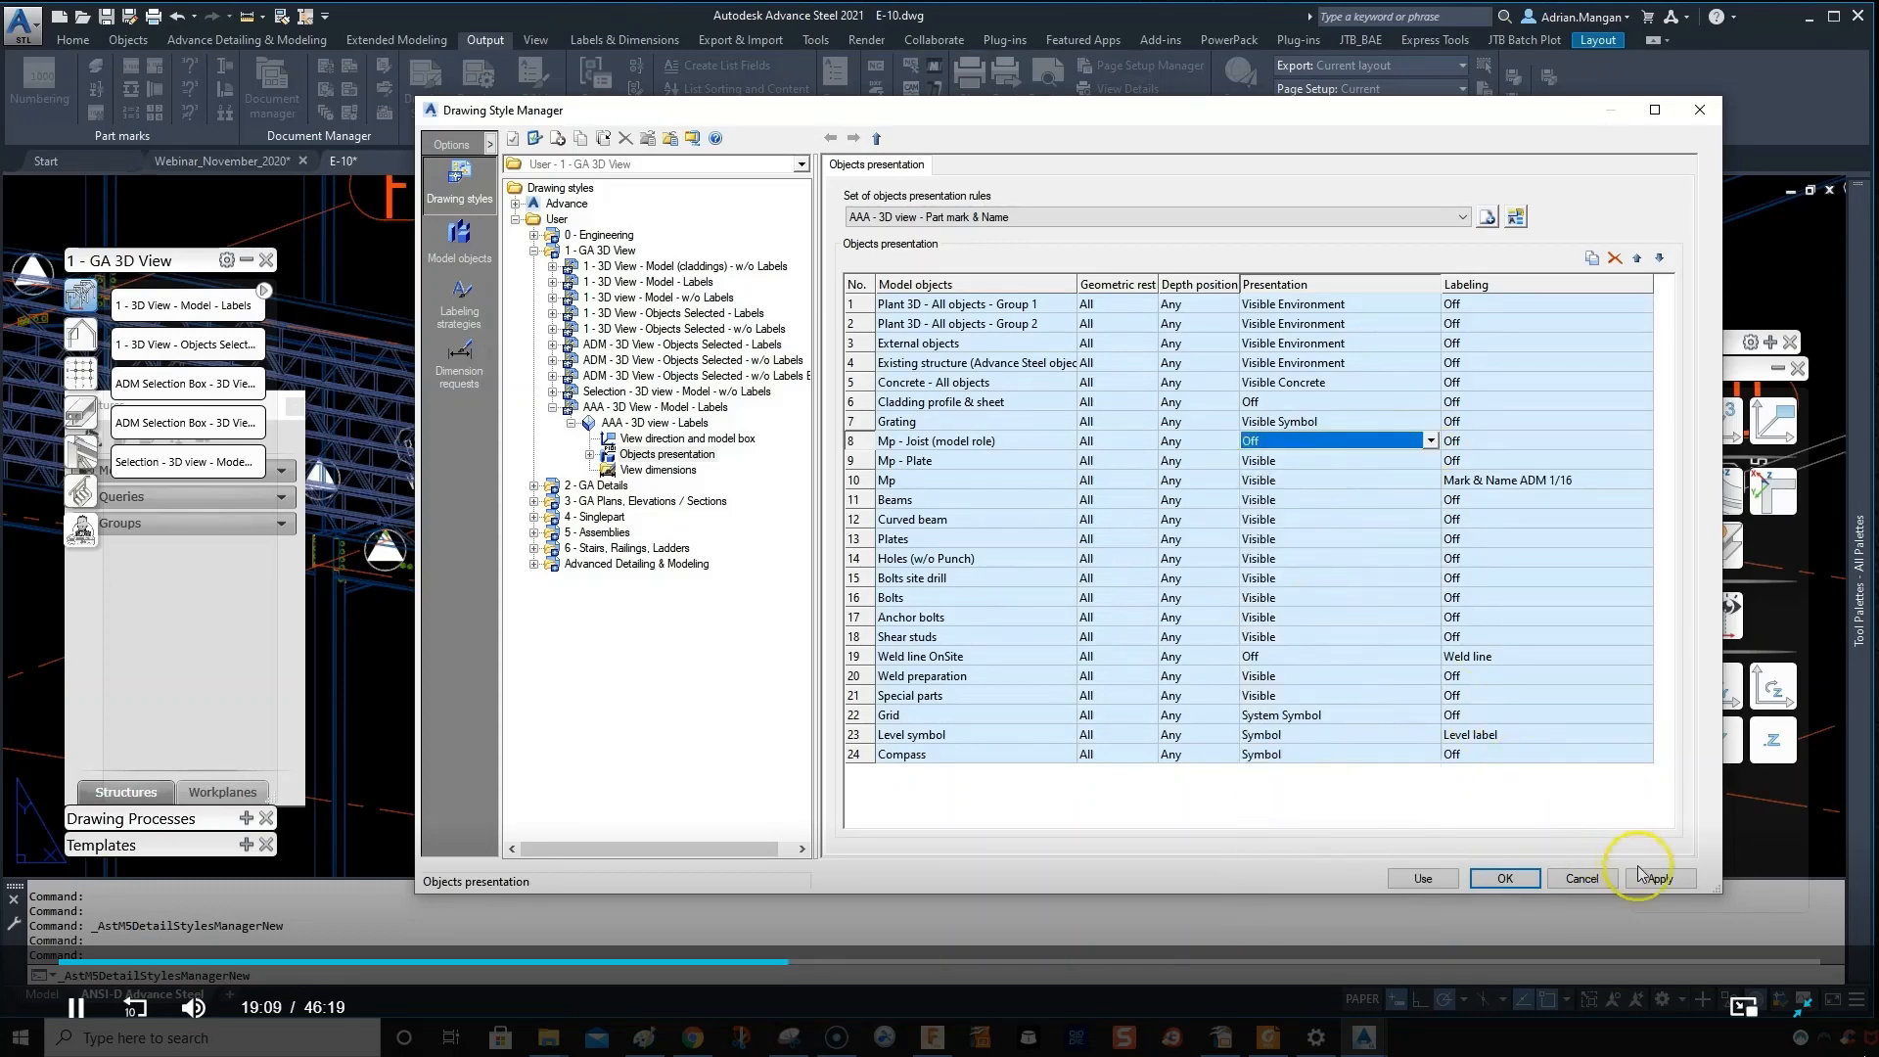
{"action": "left_click", "coordinate": [1423, 878]}
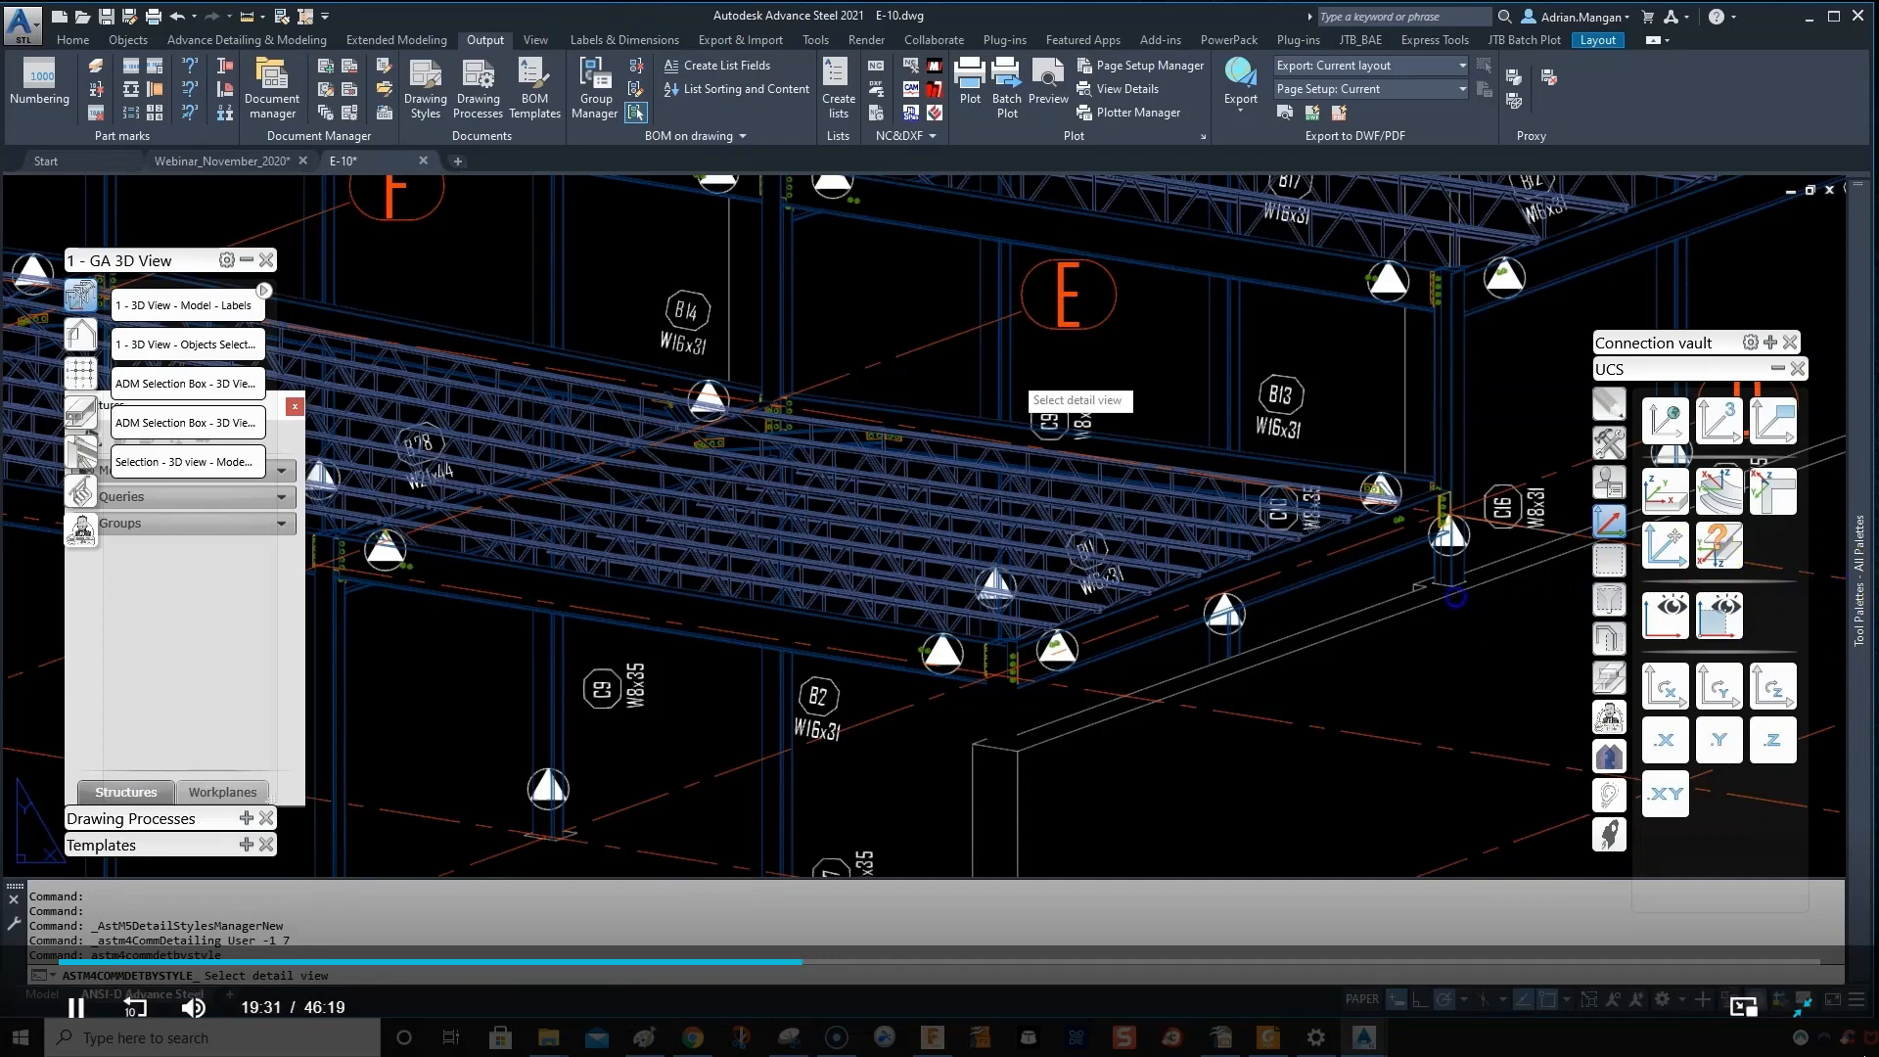
{"action": "left_click", "coordinate": [1196, 565]}
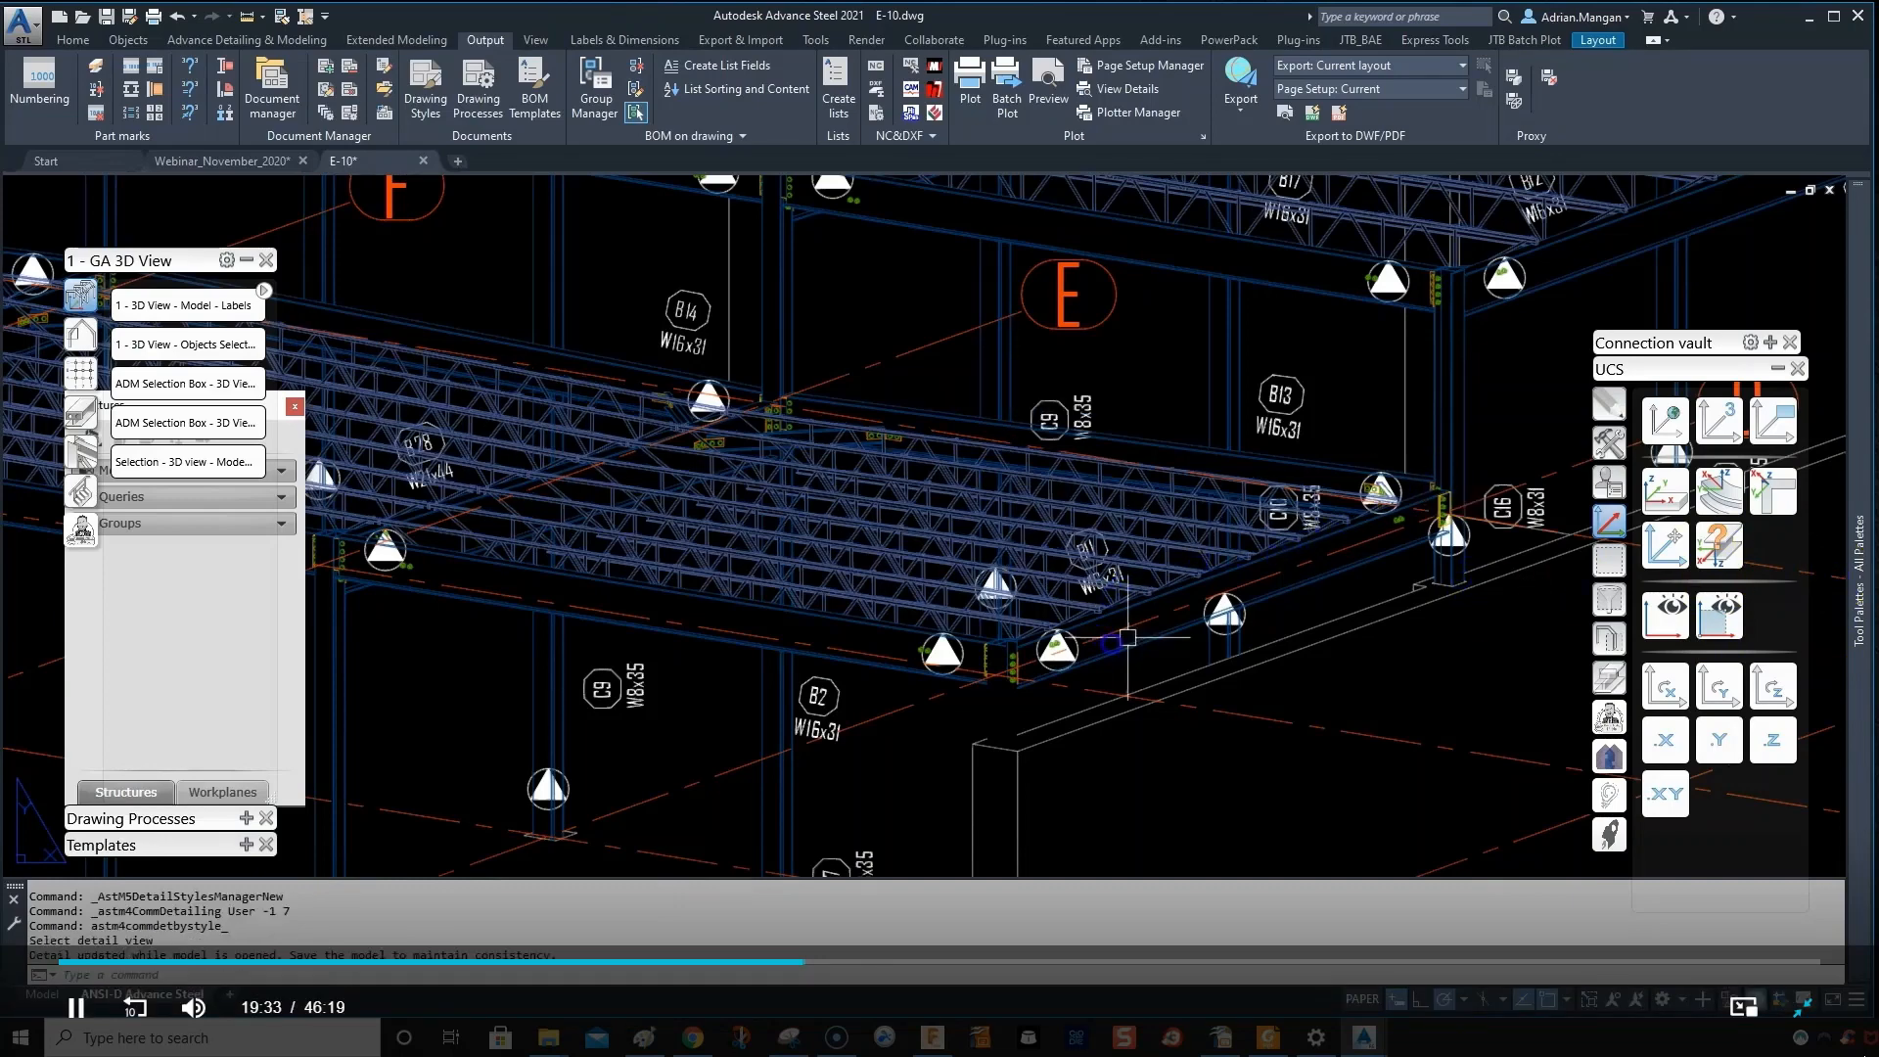
- Inspect the joists near beam B11 in the updated 3D view, looking closely at the joist ends and their seat parts
{"action": "scroll", "coordinate": [1195, 577], "scroll_direction": "up", "scroll_amount": 5}
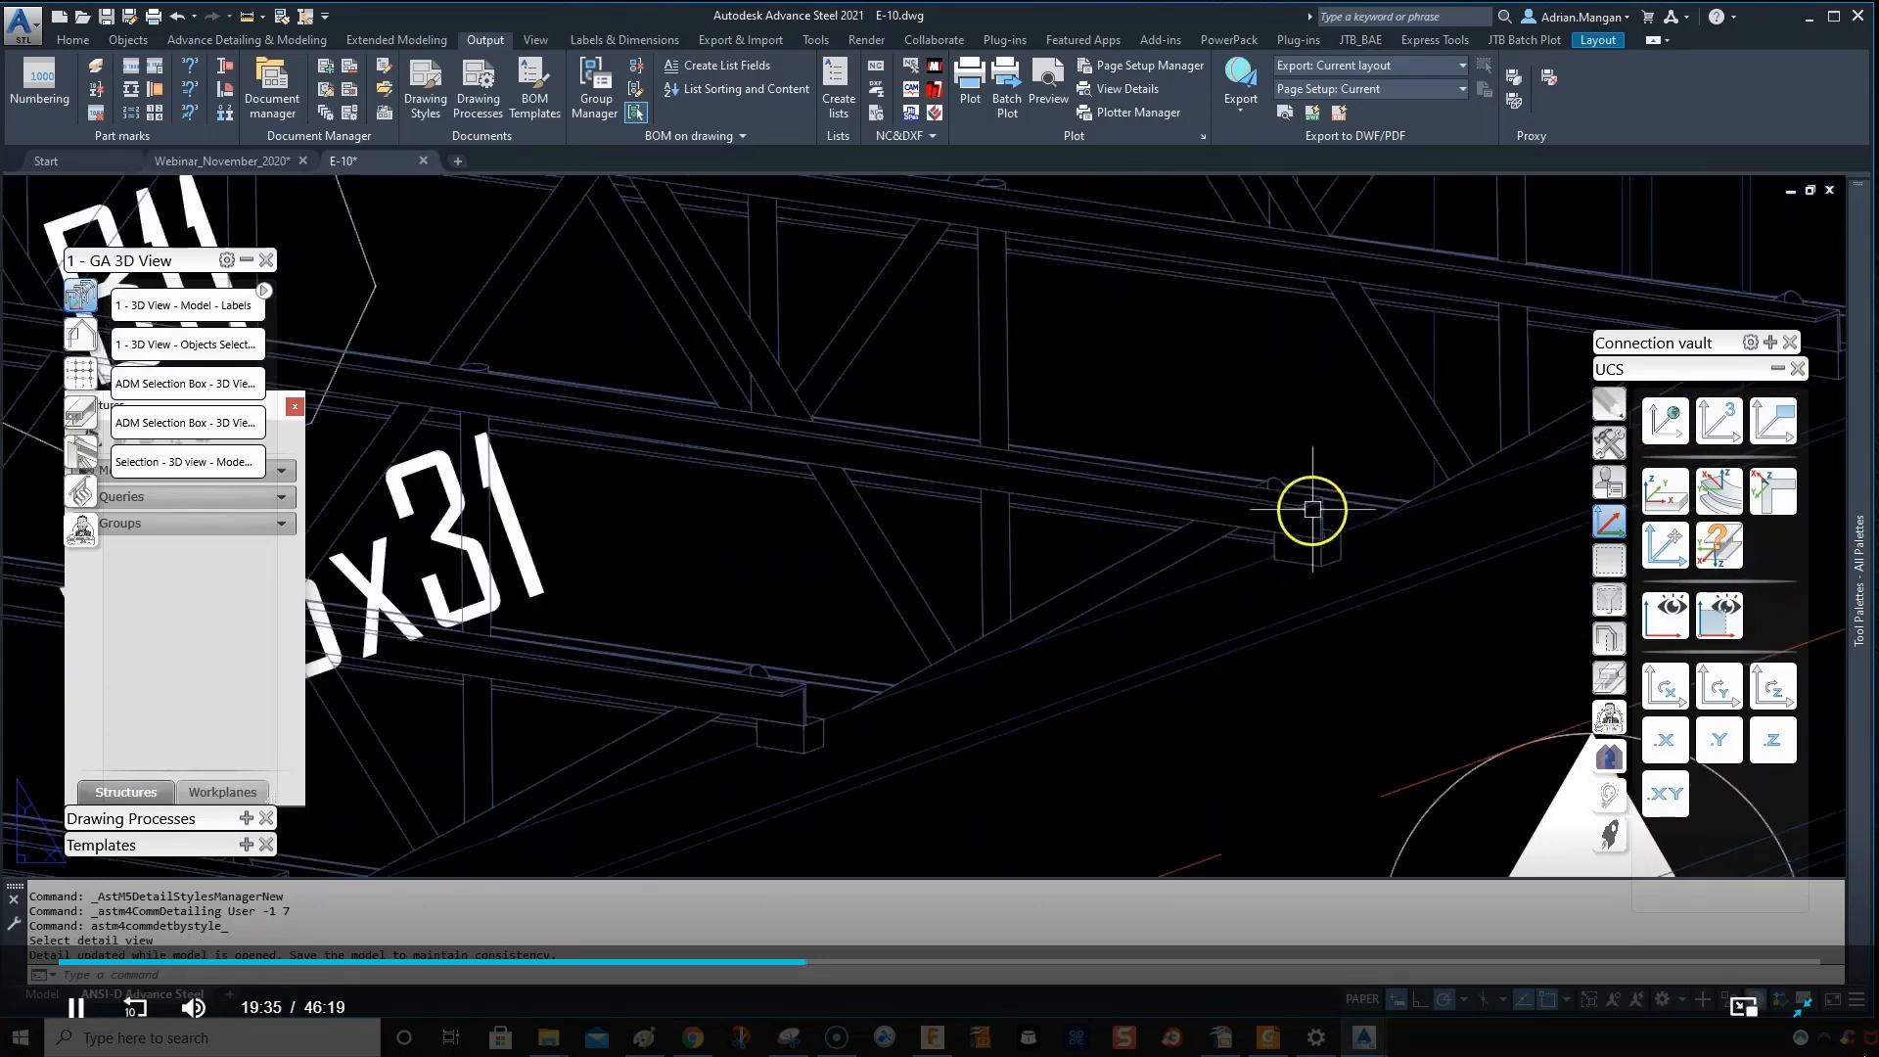
{"action": "scroll", "coordinate": [911, 685], "scroll_direction": "down", "scroll_amount": 8}
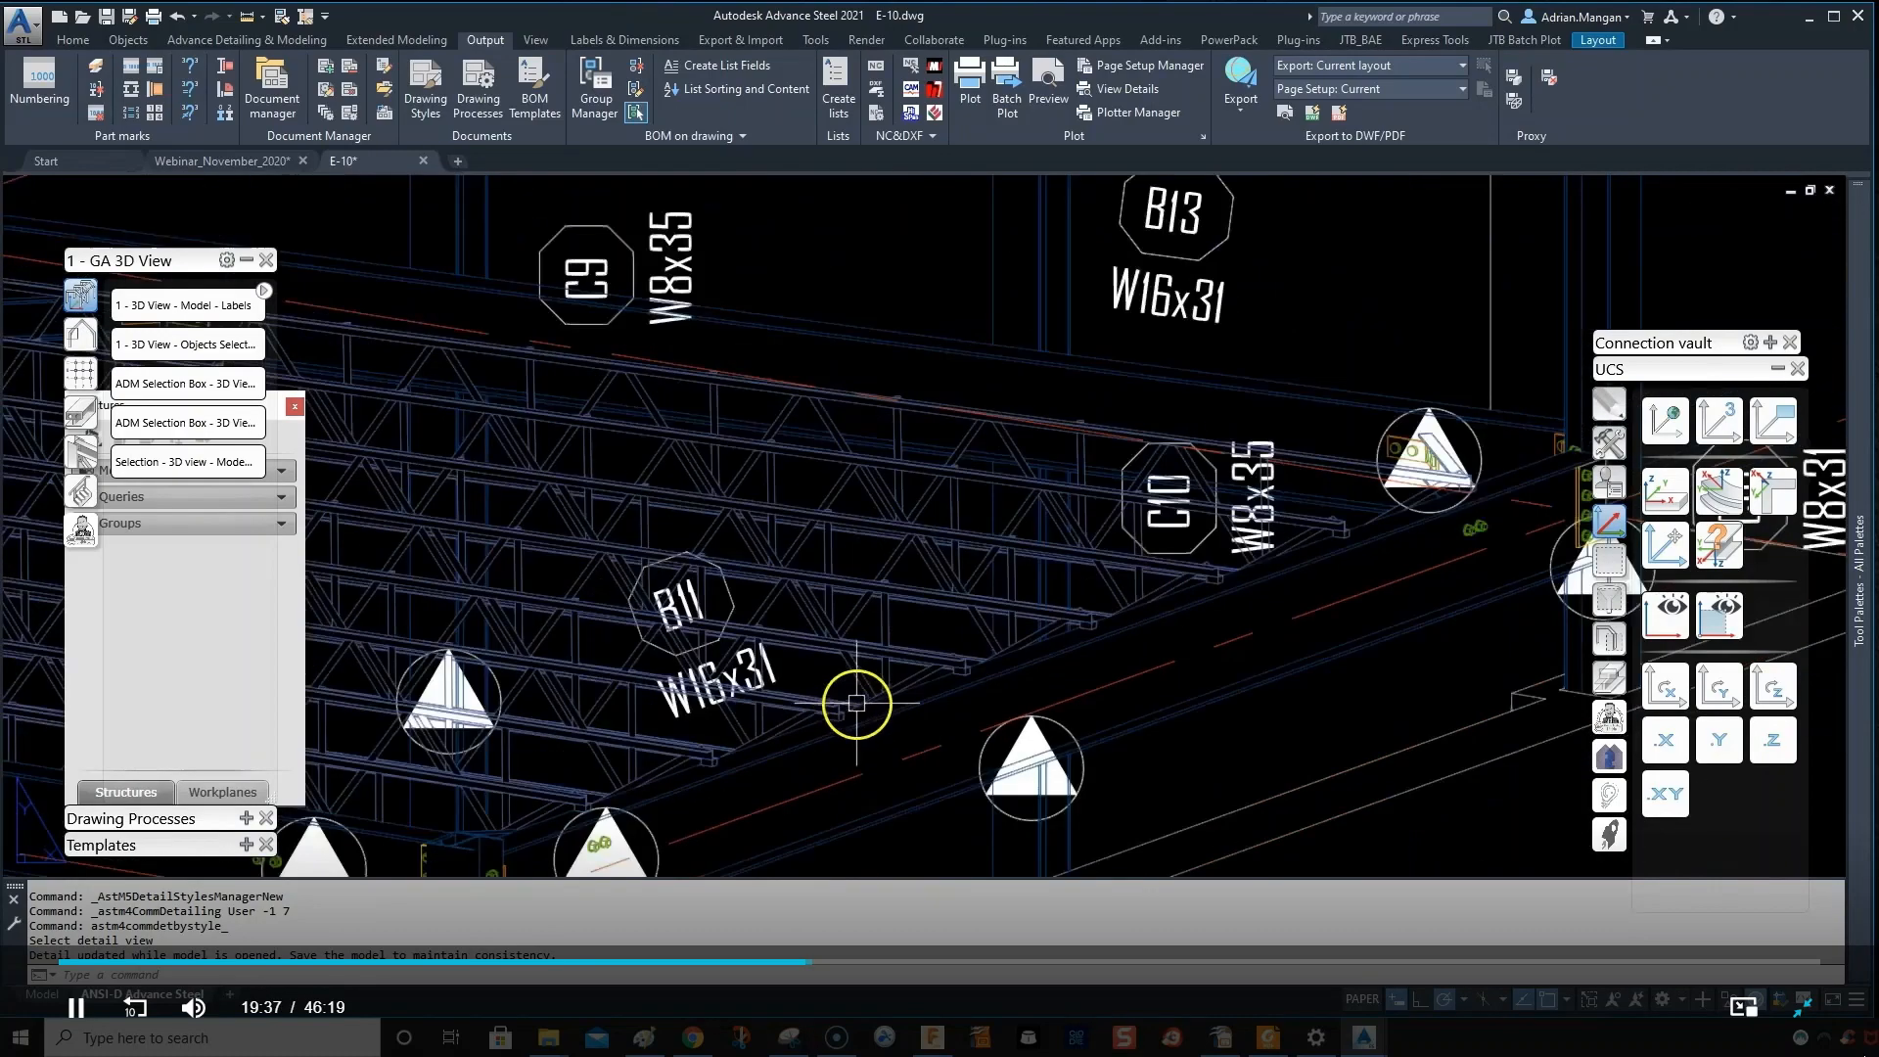
{"action": "scroll", "coordinate": [1174, 543], "scroll_direction": "up", "scroll_amount": 5}
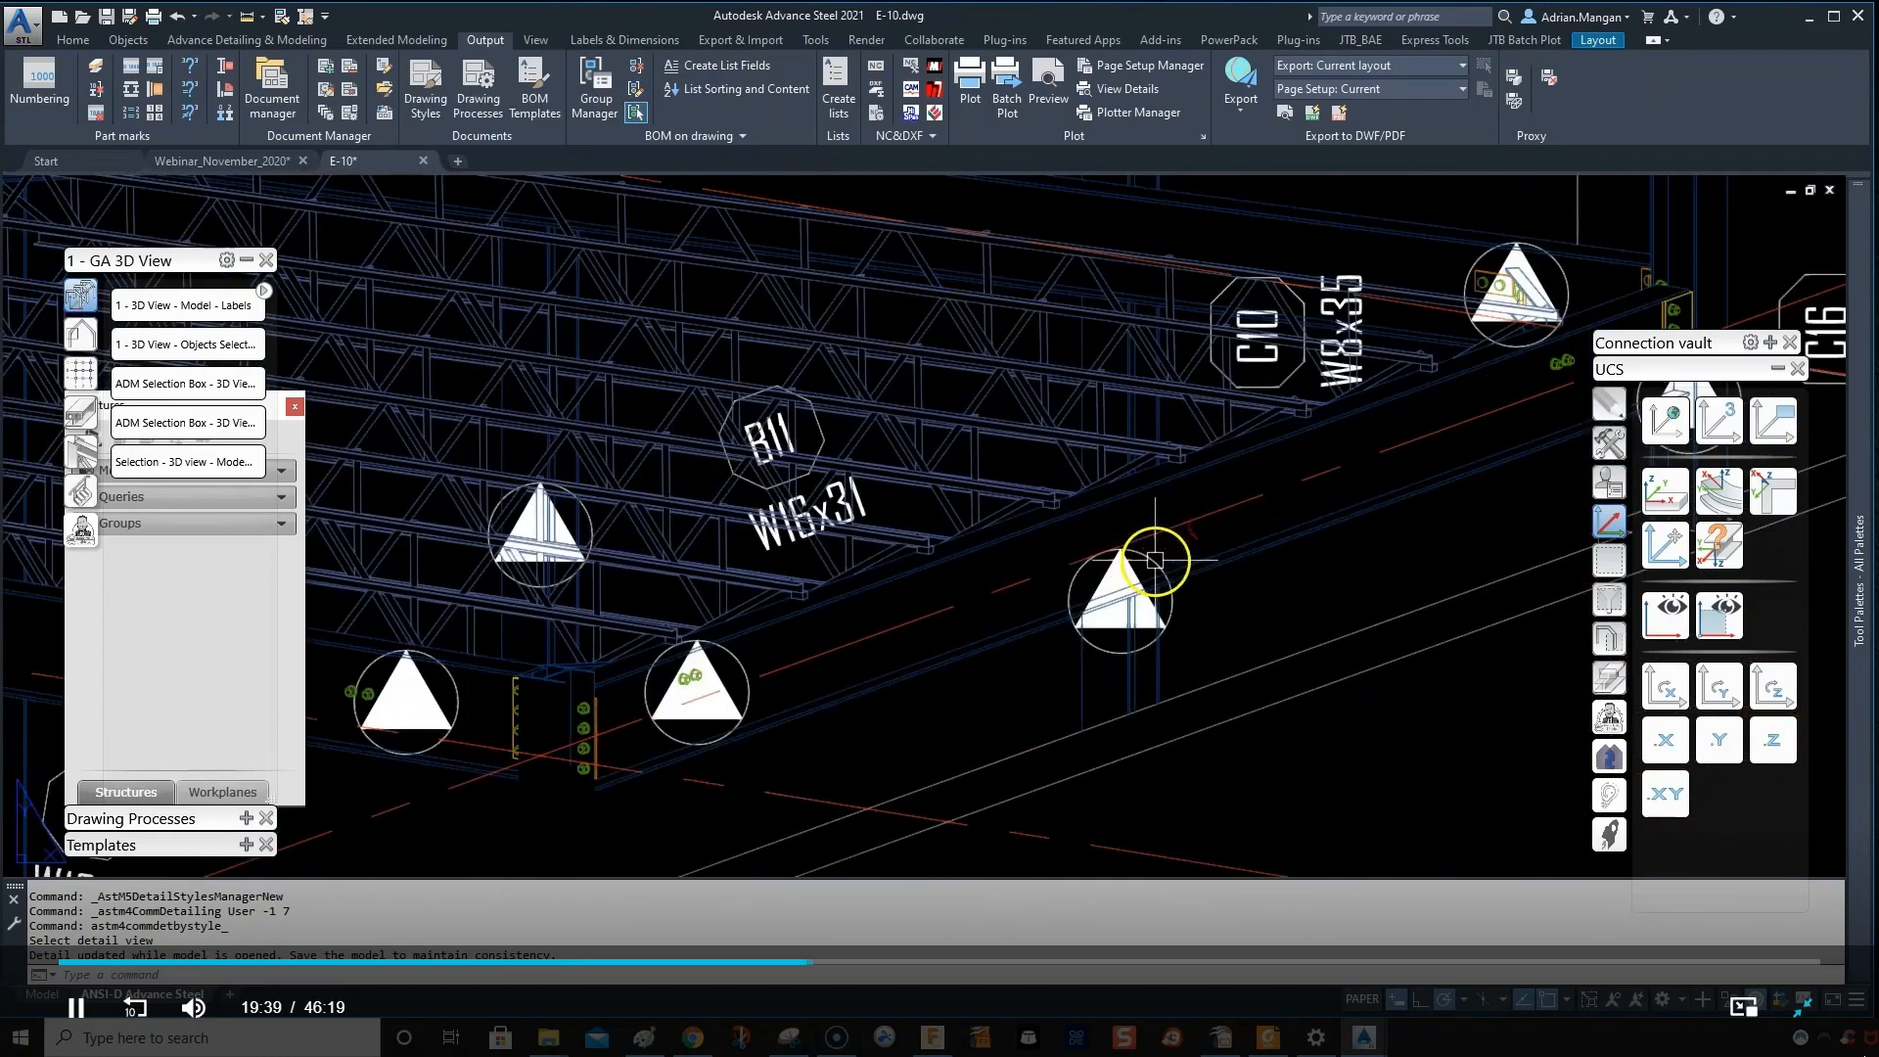
{"action": "scroll", "coordinate": [1066, 494], "scroll_direction": "up", "scroll_amount": 3}
{"action": "scroll", "coordinate": [1066, 492], "scroll_direction": "up", "scroll_amount": 2}
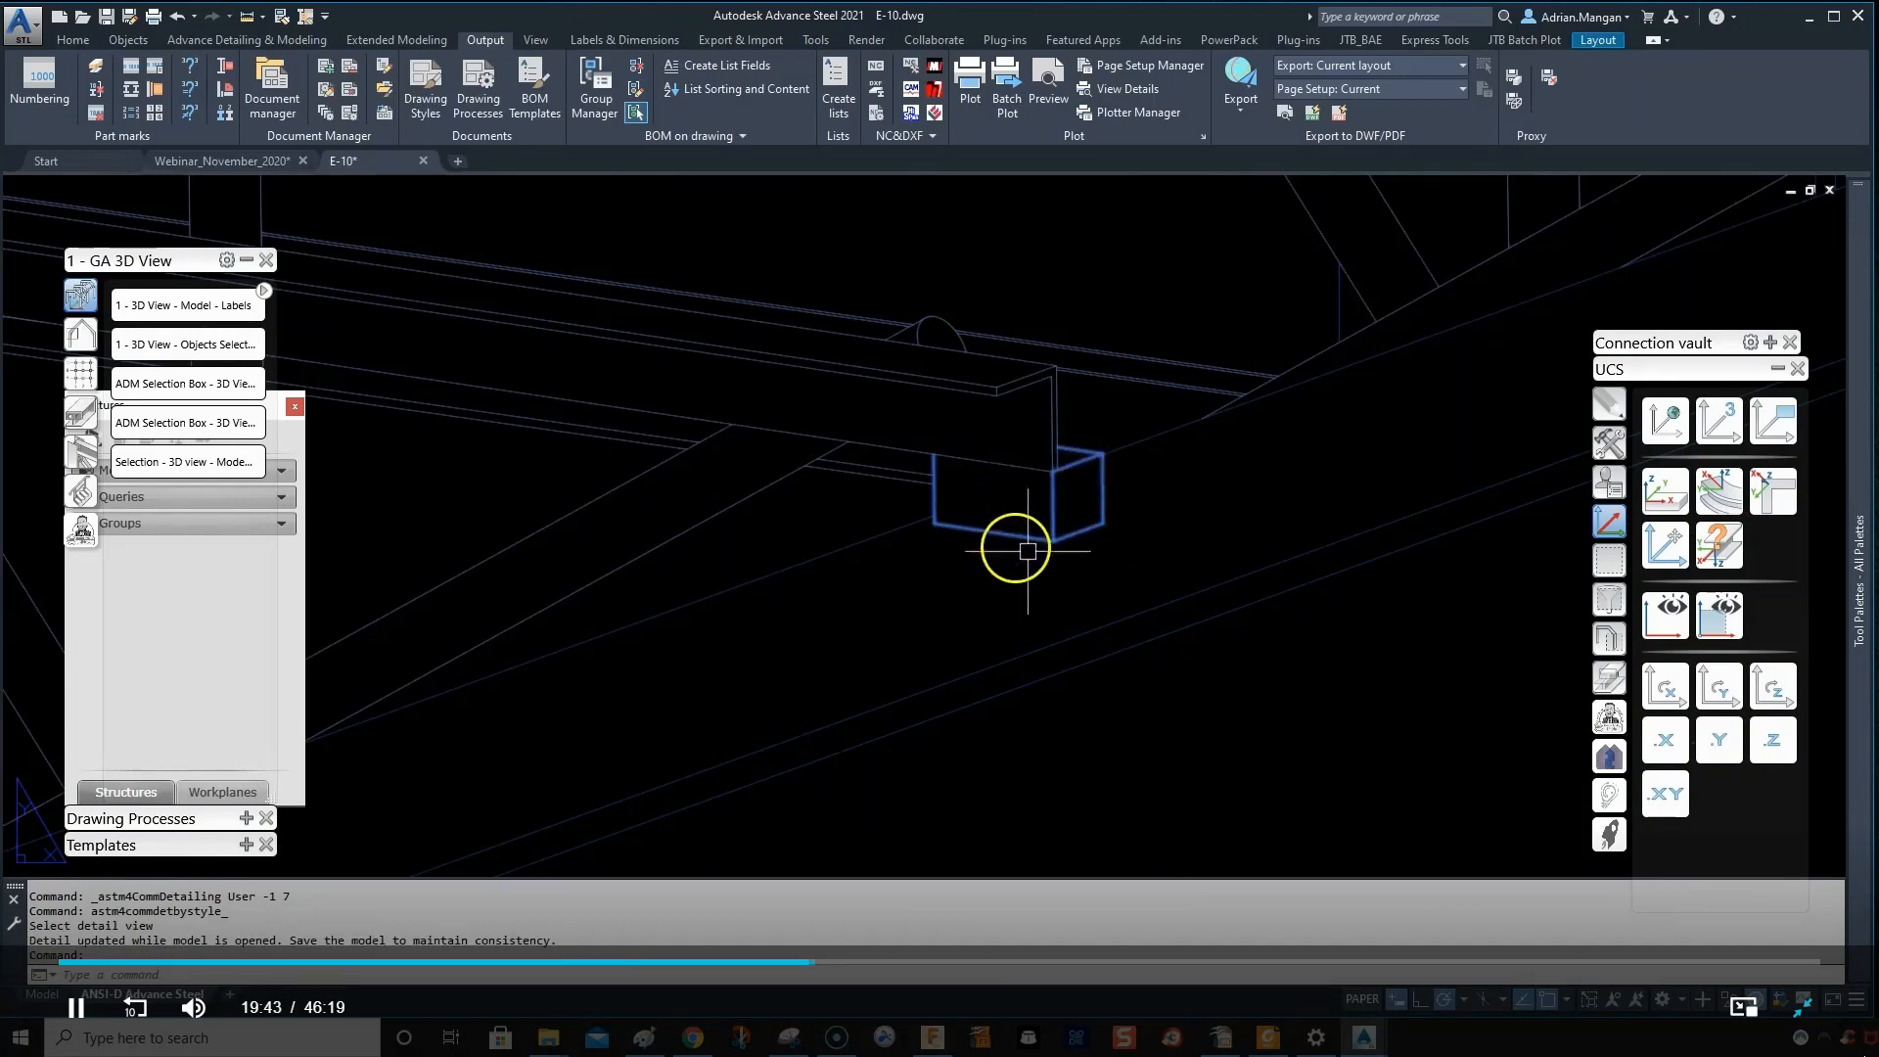
{"action": "key", "text": "Escape"}
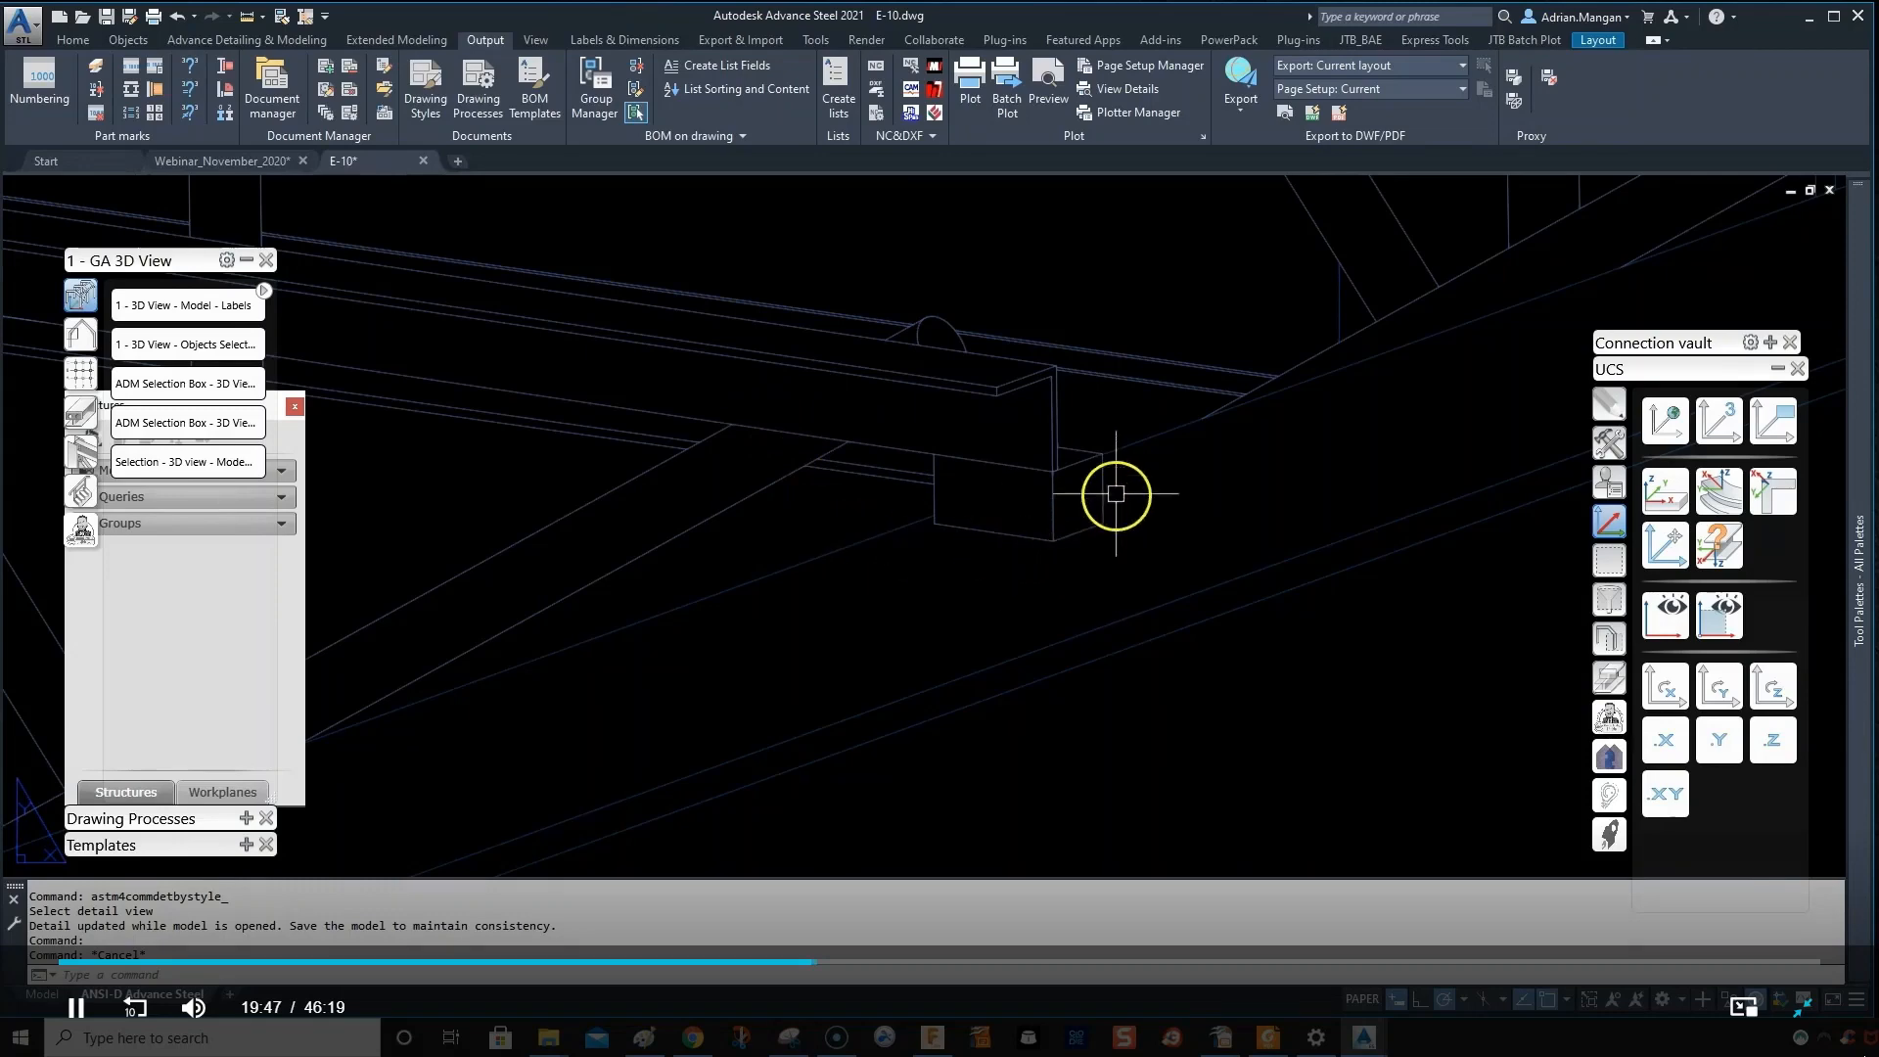
{"action": "scroll", "coordinate": [1142, 544], "scroll_direction": "down", "scroll_amount": 5}
{"action": "scroll", "coordinate": [1135, 535], "scroll_direction": "up", "scroll_amount": 3}
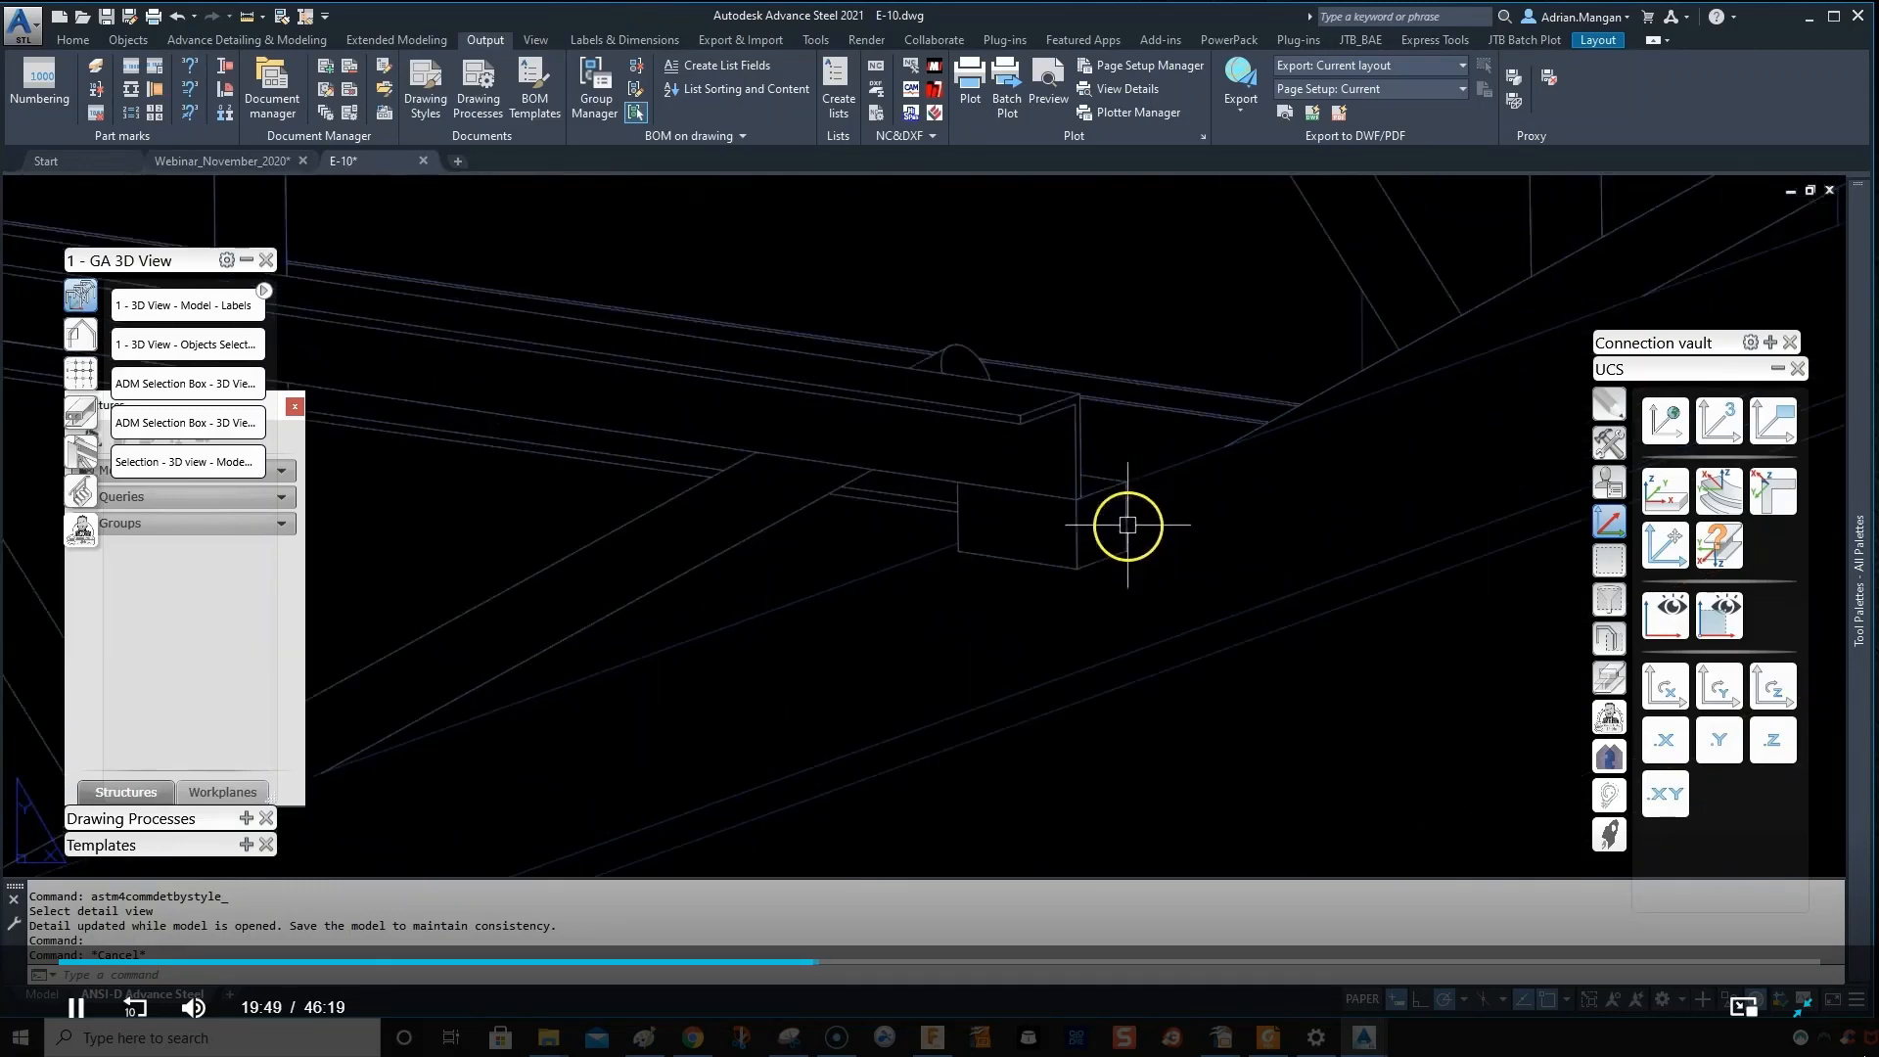
{"action": "key", "text": "Escape"}
{"action": "scroll", "coordinate": [1131, 539], "scroll_direction": "down", "scroll_amount": 5}
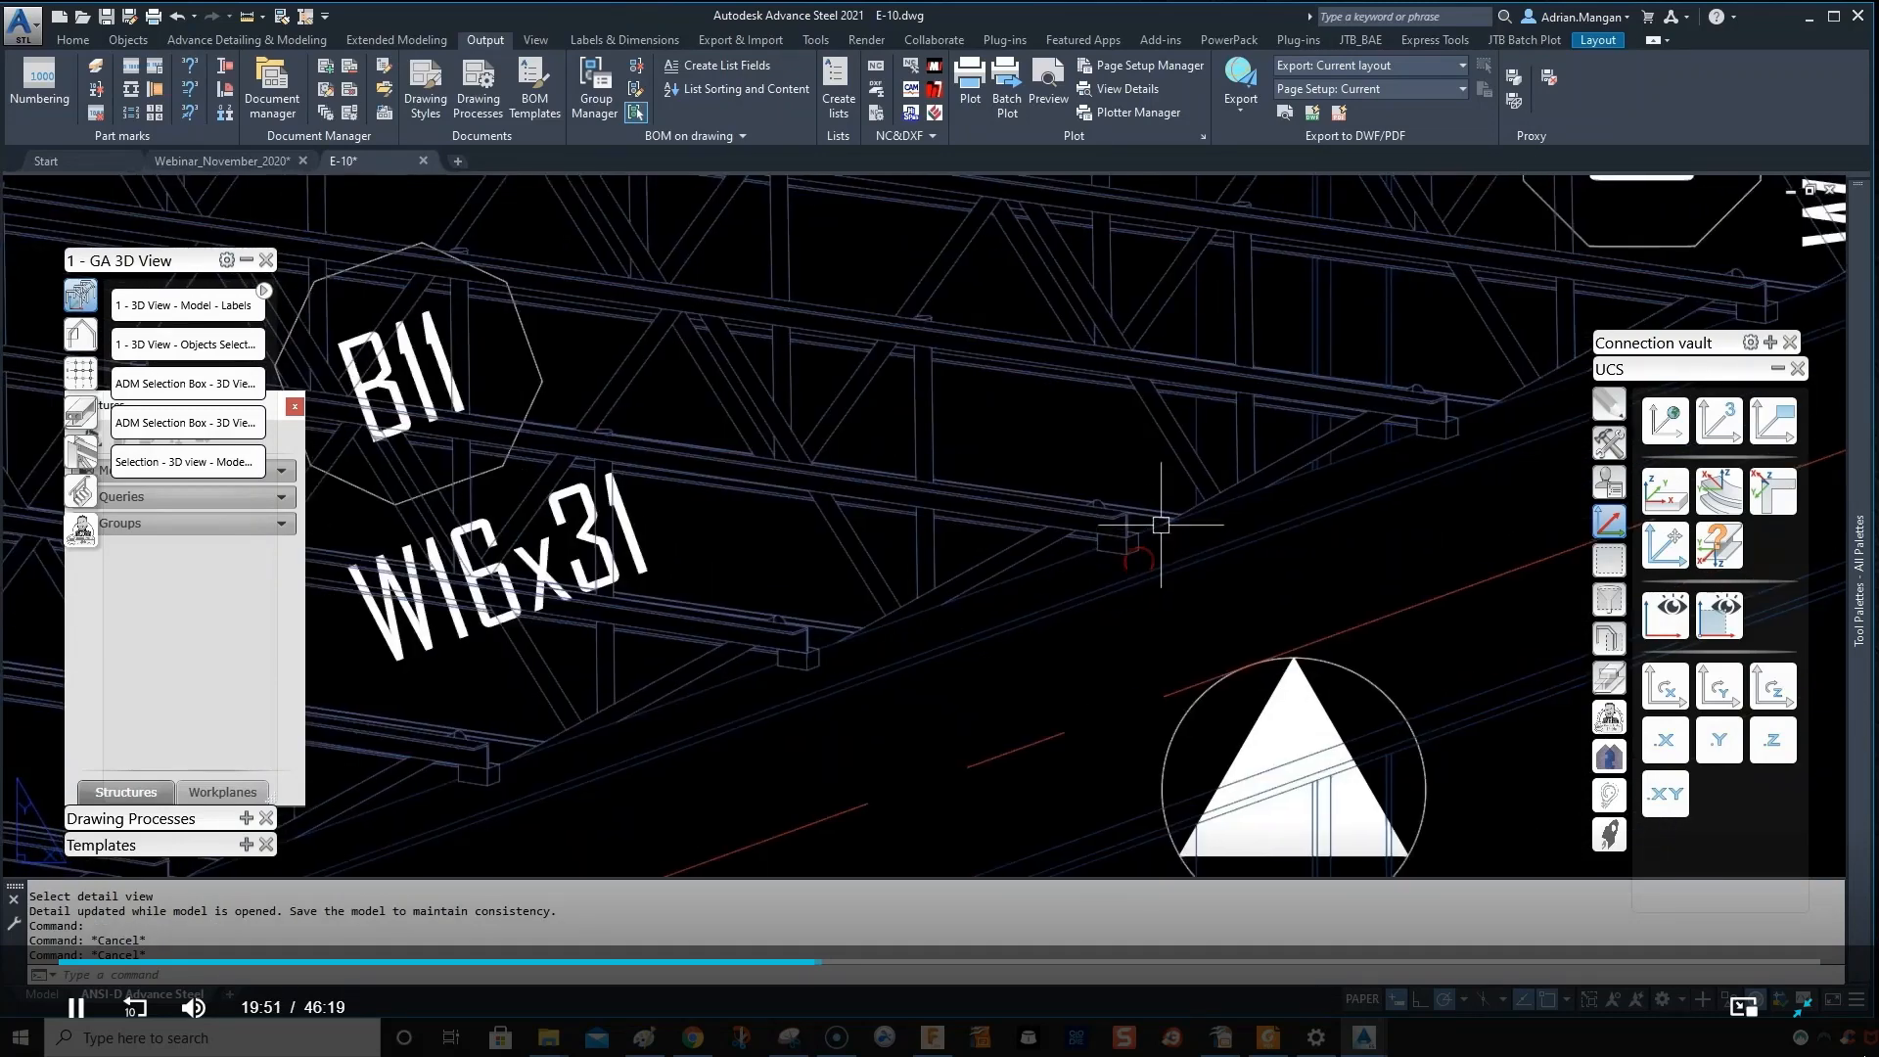
{"action": "scroll", "coordinate": [1155, 534], "scroll_direction": "up", "scroll_amount": 2}
{"action": "scroll", "coordinate": [1155, 534], "scroll_direction": "down", "scroll_amount": 3}
{"action": "scroll", "coordinate": [1143, 533], "scroll_direction": "up", "scroll_amount": 3}
{"action": "scroll", "coordinate": [1231, 548], "scroll_direction": "down", "scroll_amount": 3}
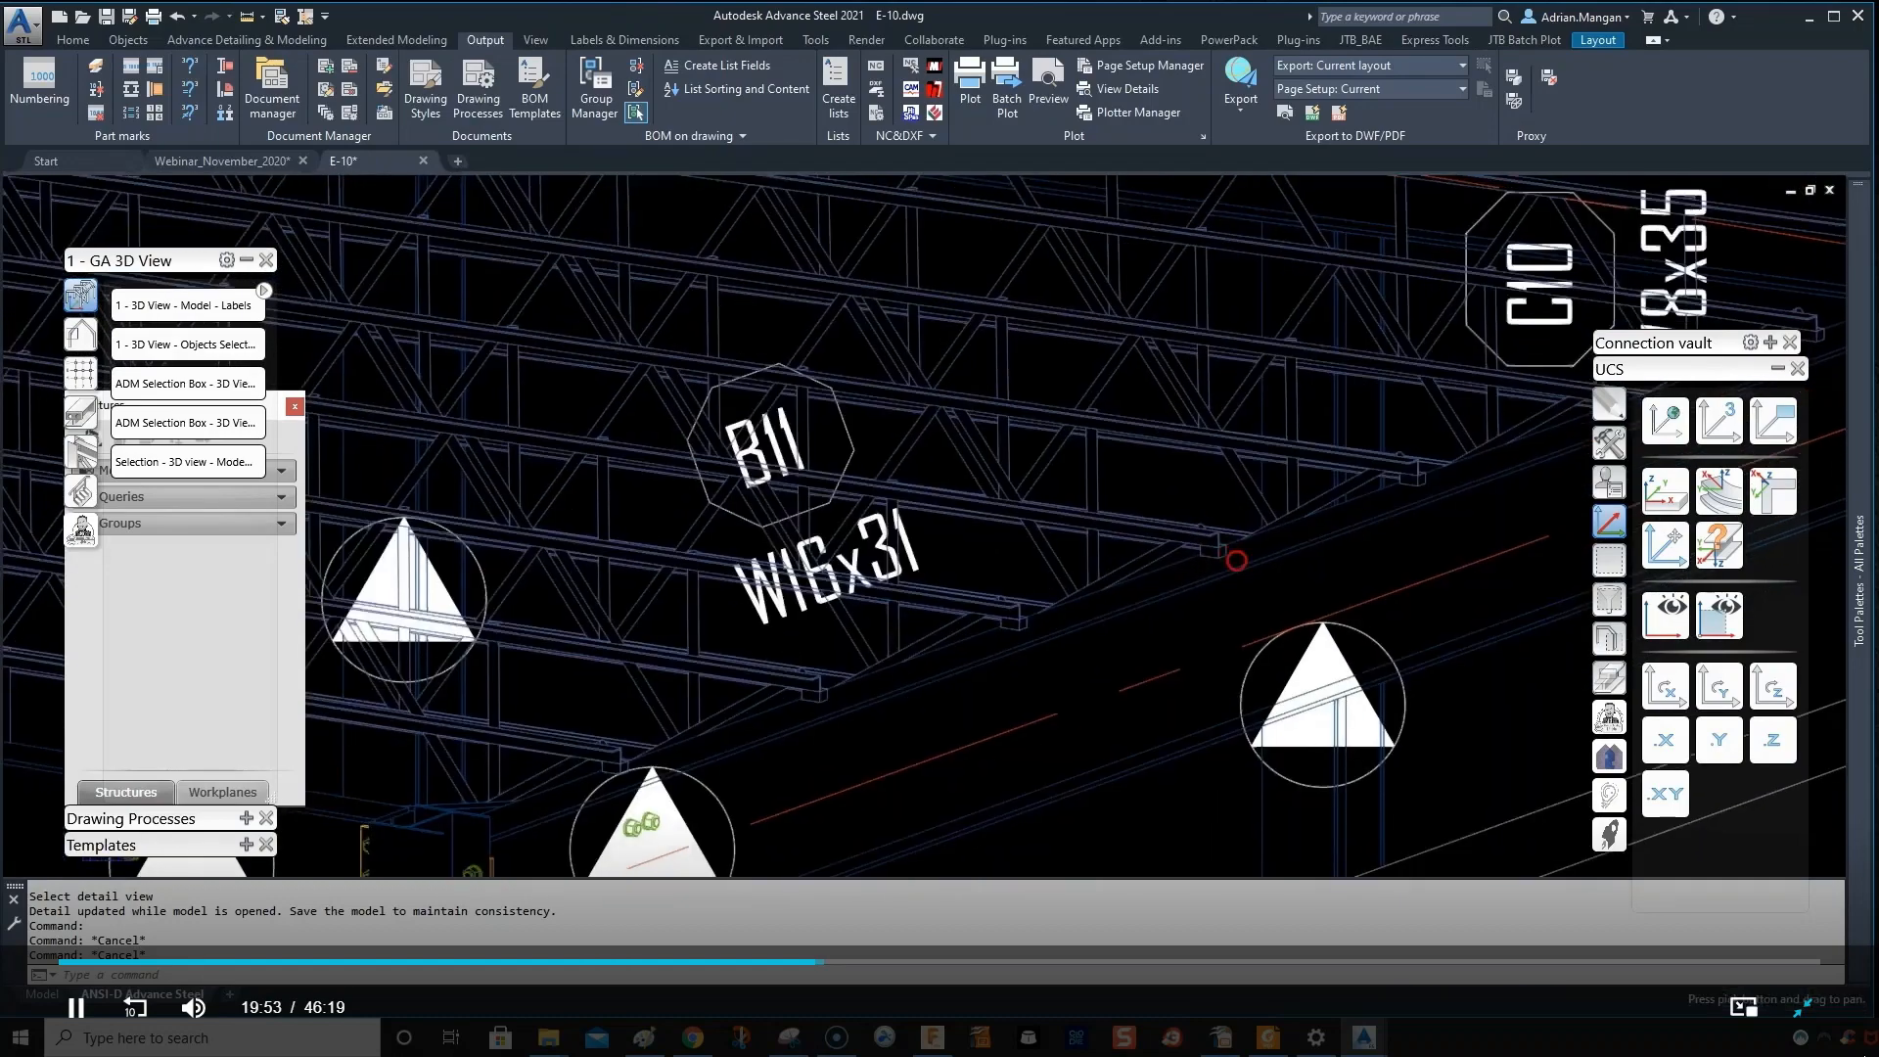
{"action": "scroll", "coordinate": [1257, 470], "scroll_direction": "up", "scroll_amount": 4}
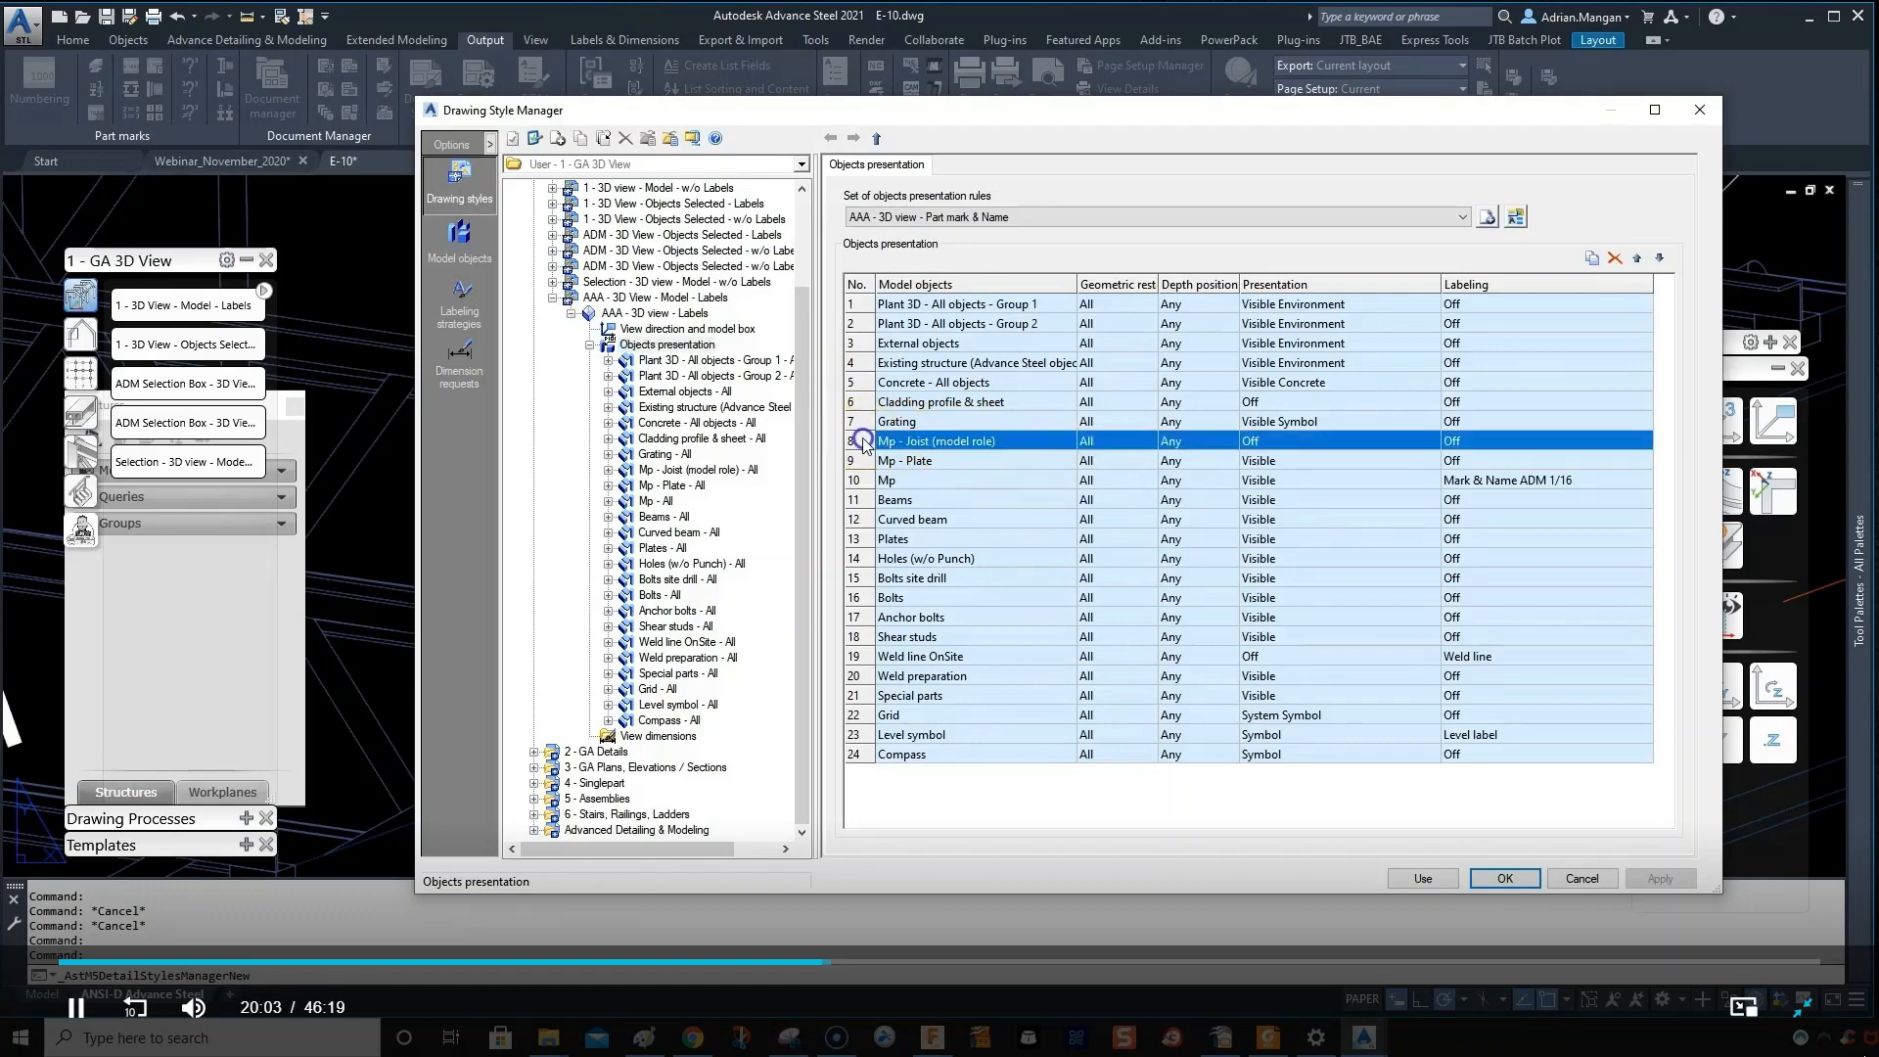
- Check which model objects and model roles the Mp - Joist (model role) rule covers in the AAA view, and return to the rule list
{"action": "double_click", "coordinate": [874, 438]}
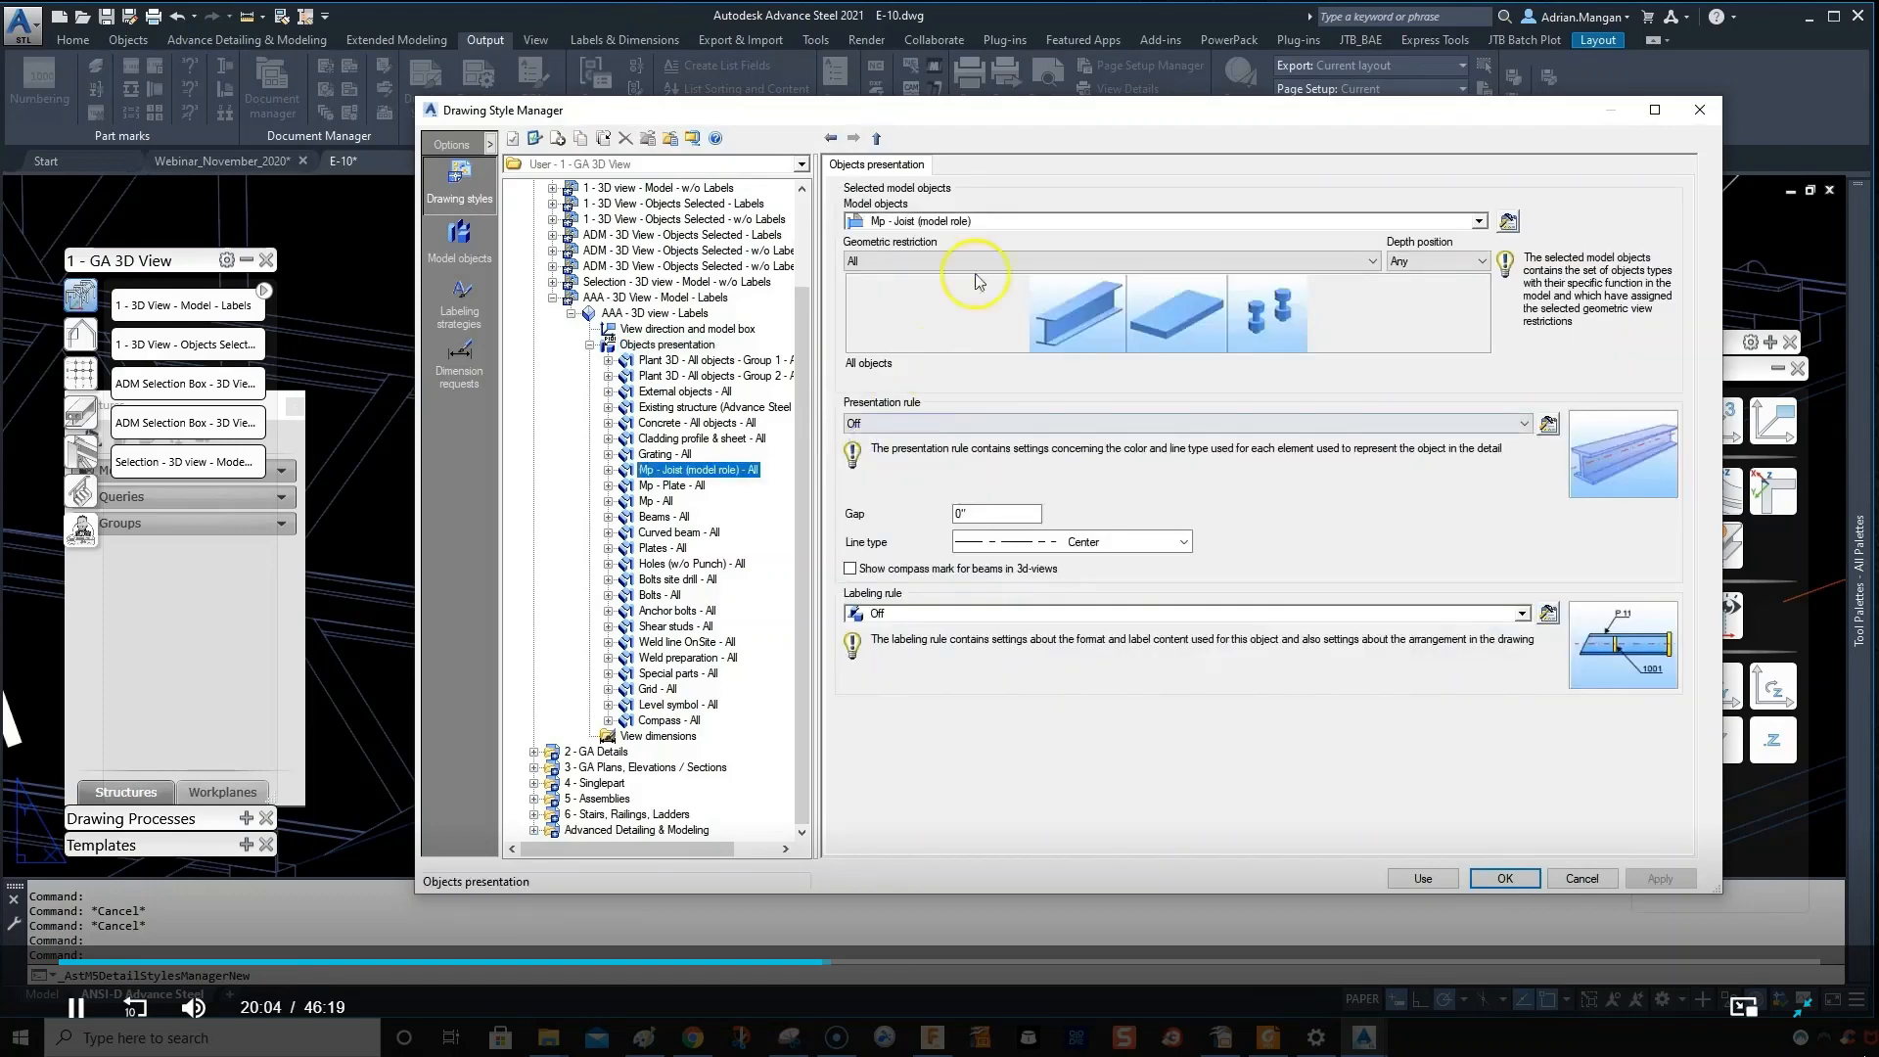
{"action": "left_click", "coordinate": [1508, 221]}
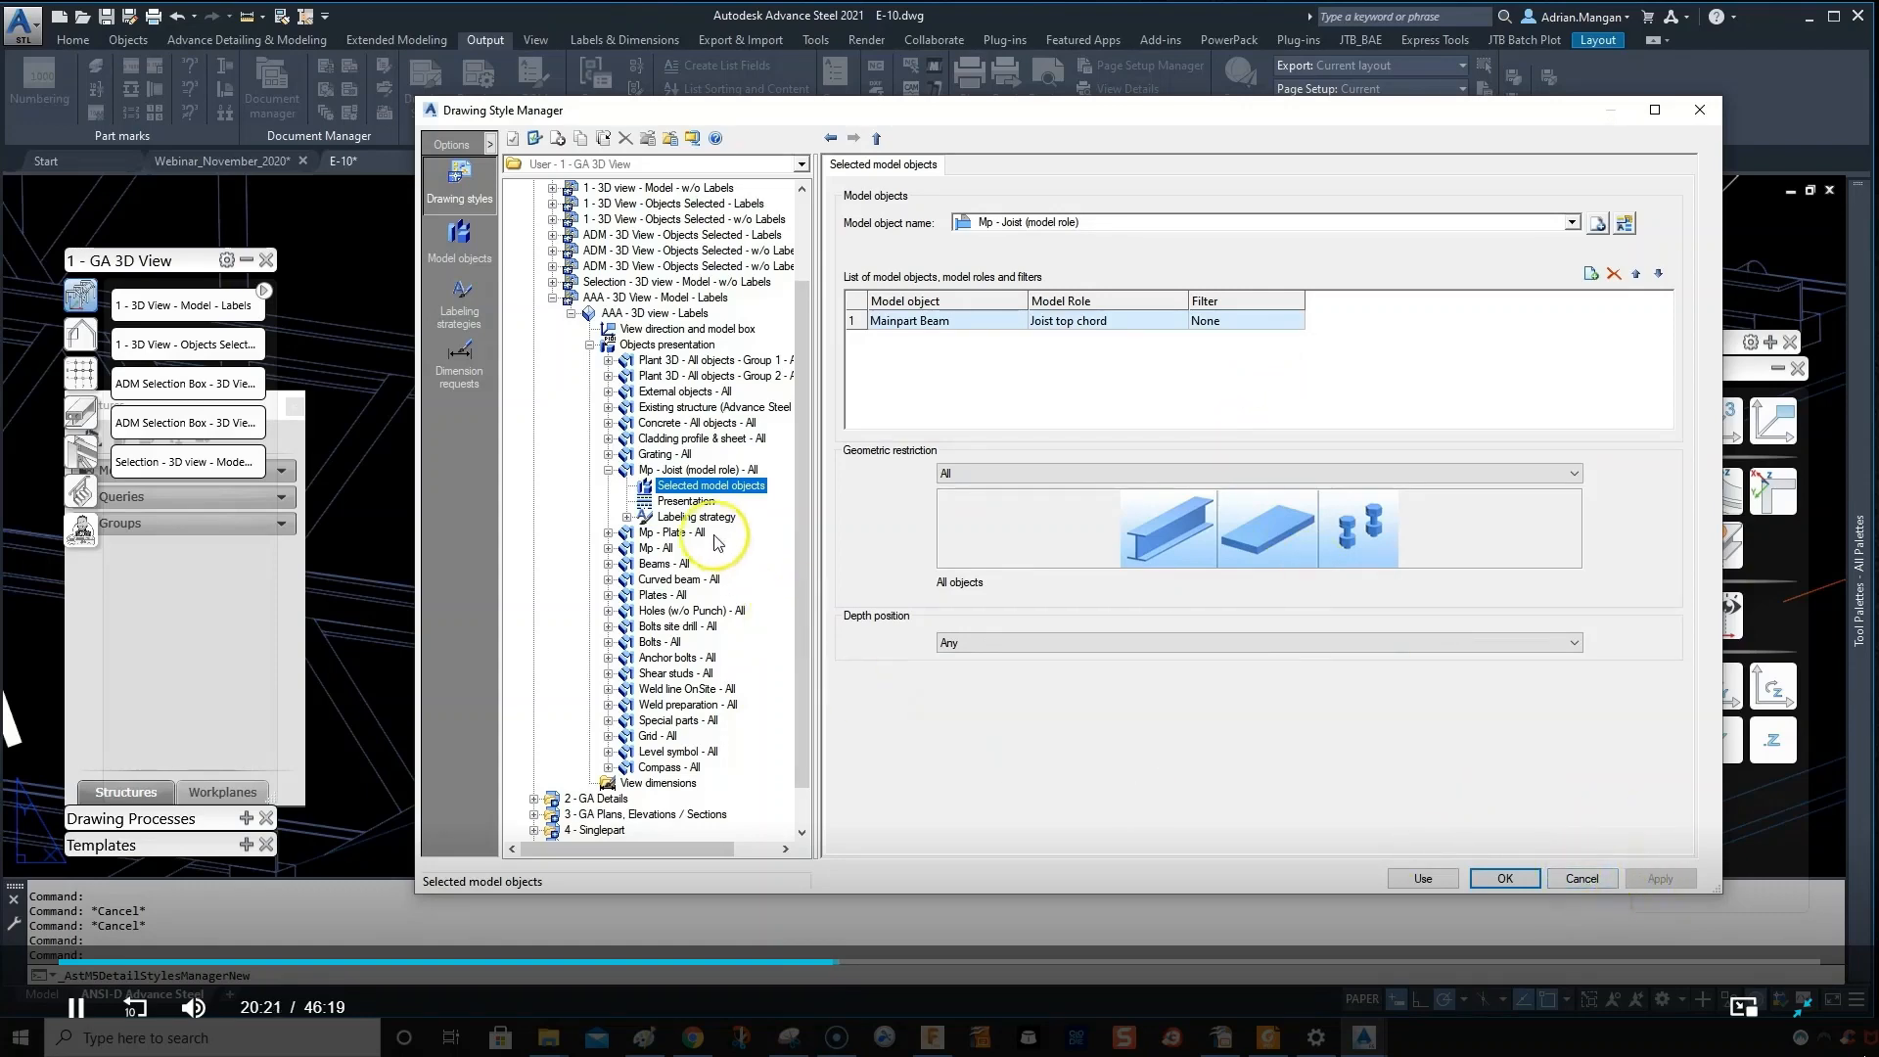
{"action": "left_click", "coordinate": [673, 345]}
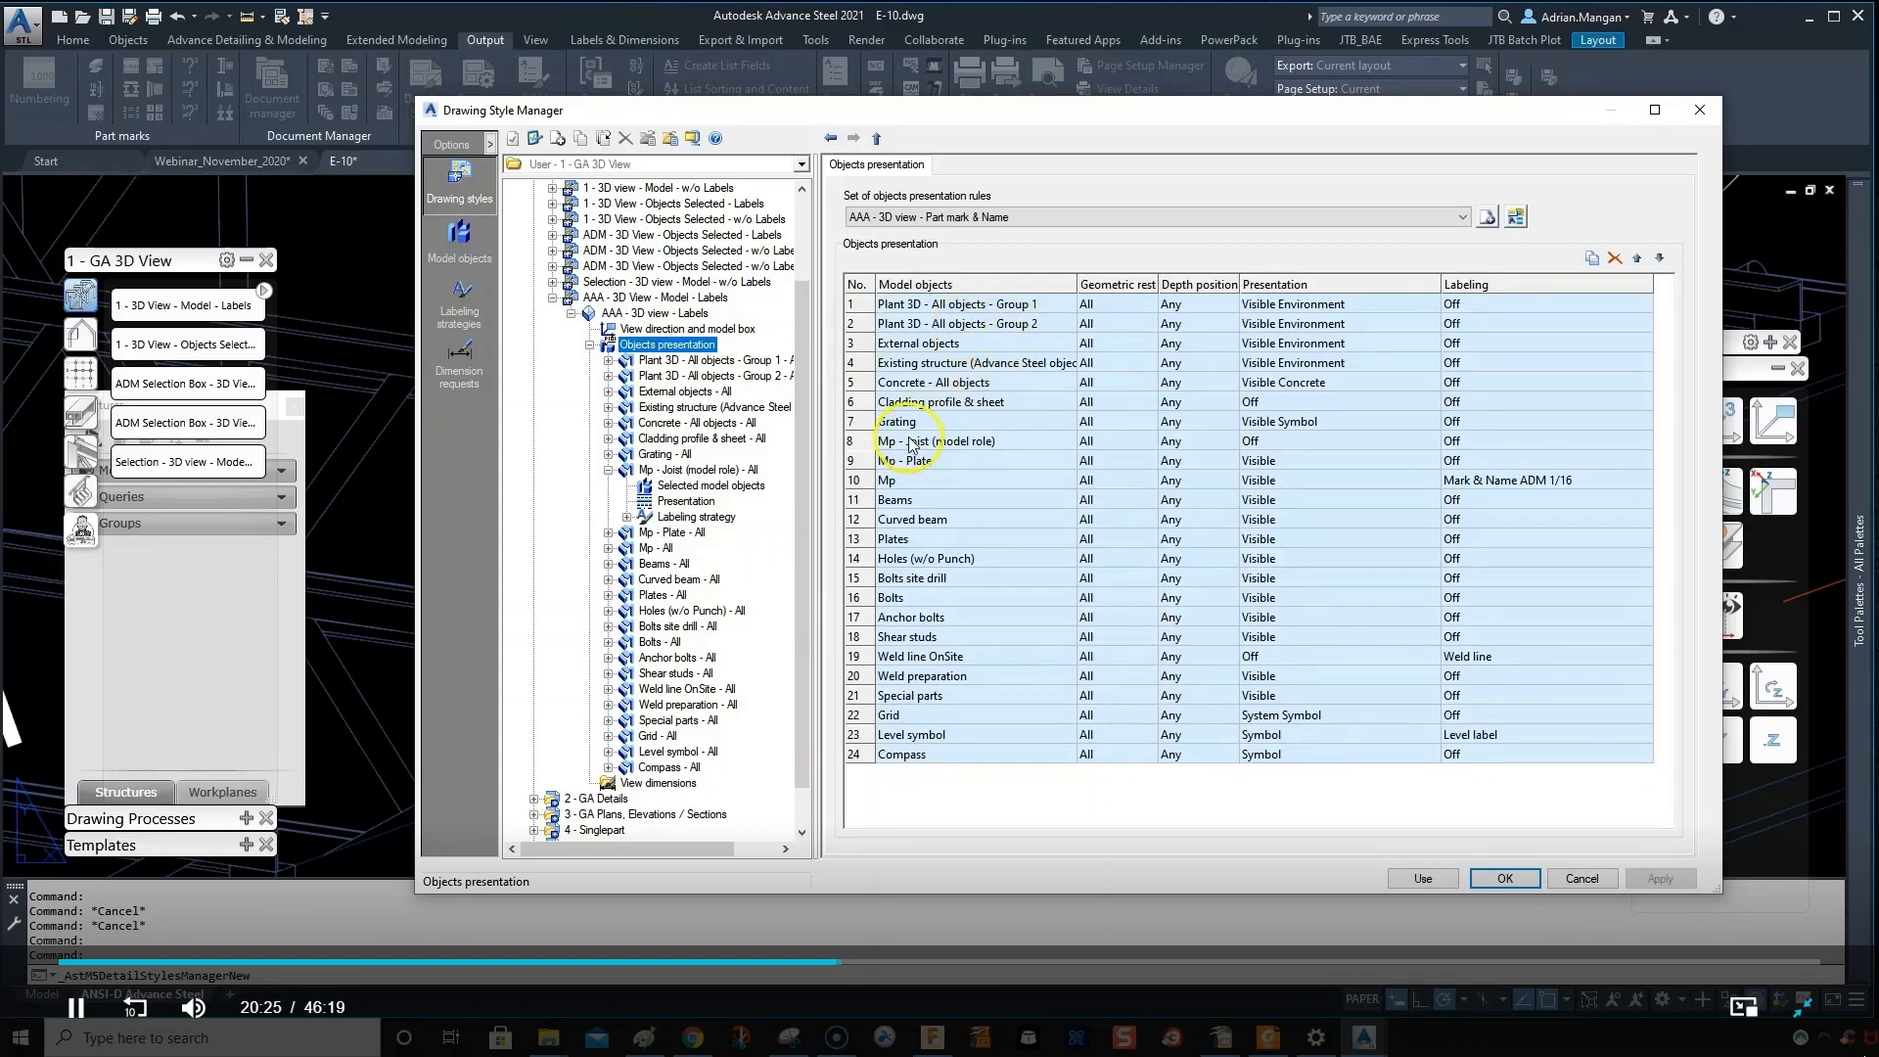
- Replace the Mp - Joist (model role) model objects in the AAA rule list with Joist (w/o top chord) from Parts (w/ model role)
{"action": "left_click", "coordinate": [1046, 441]}
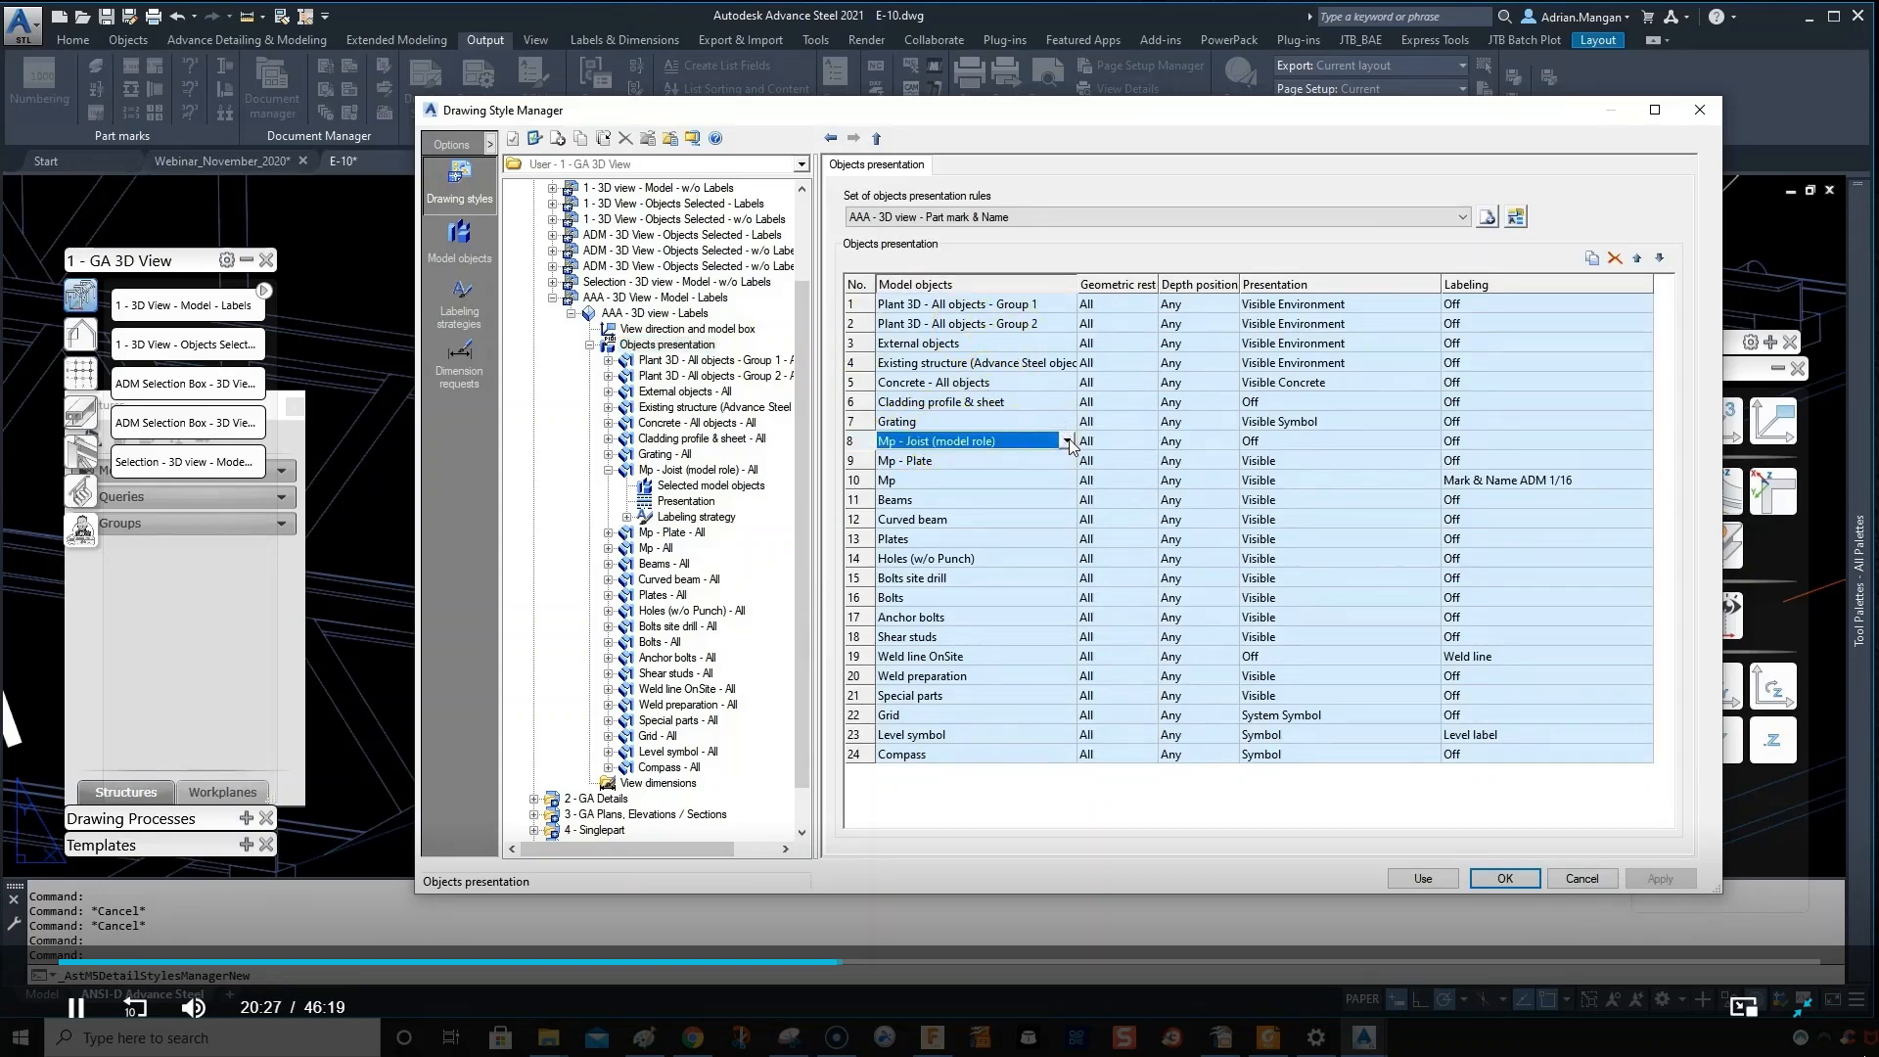
{"action": "left_click", "coordinate": [1067, 443]}
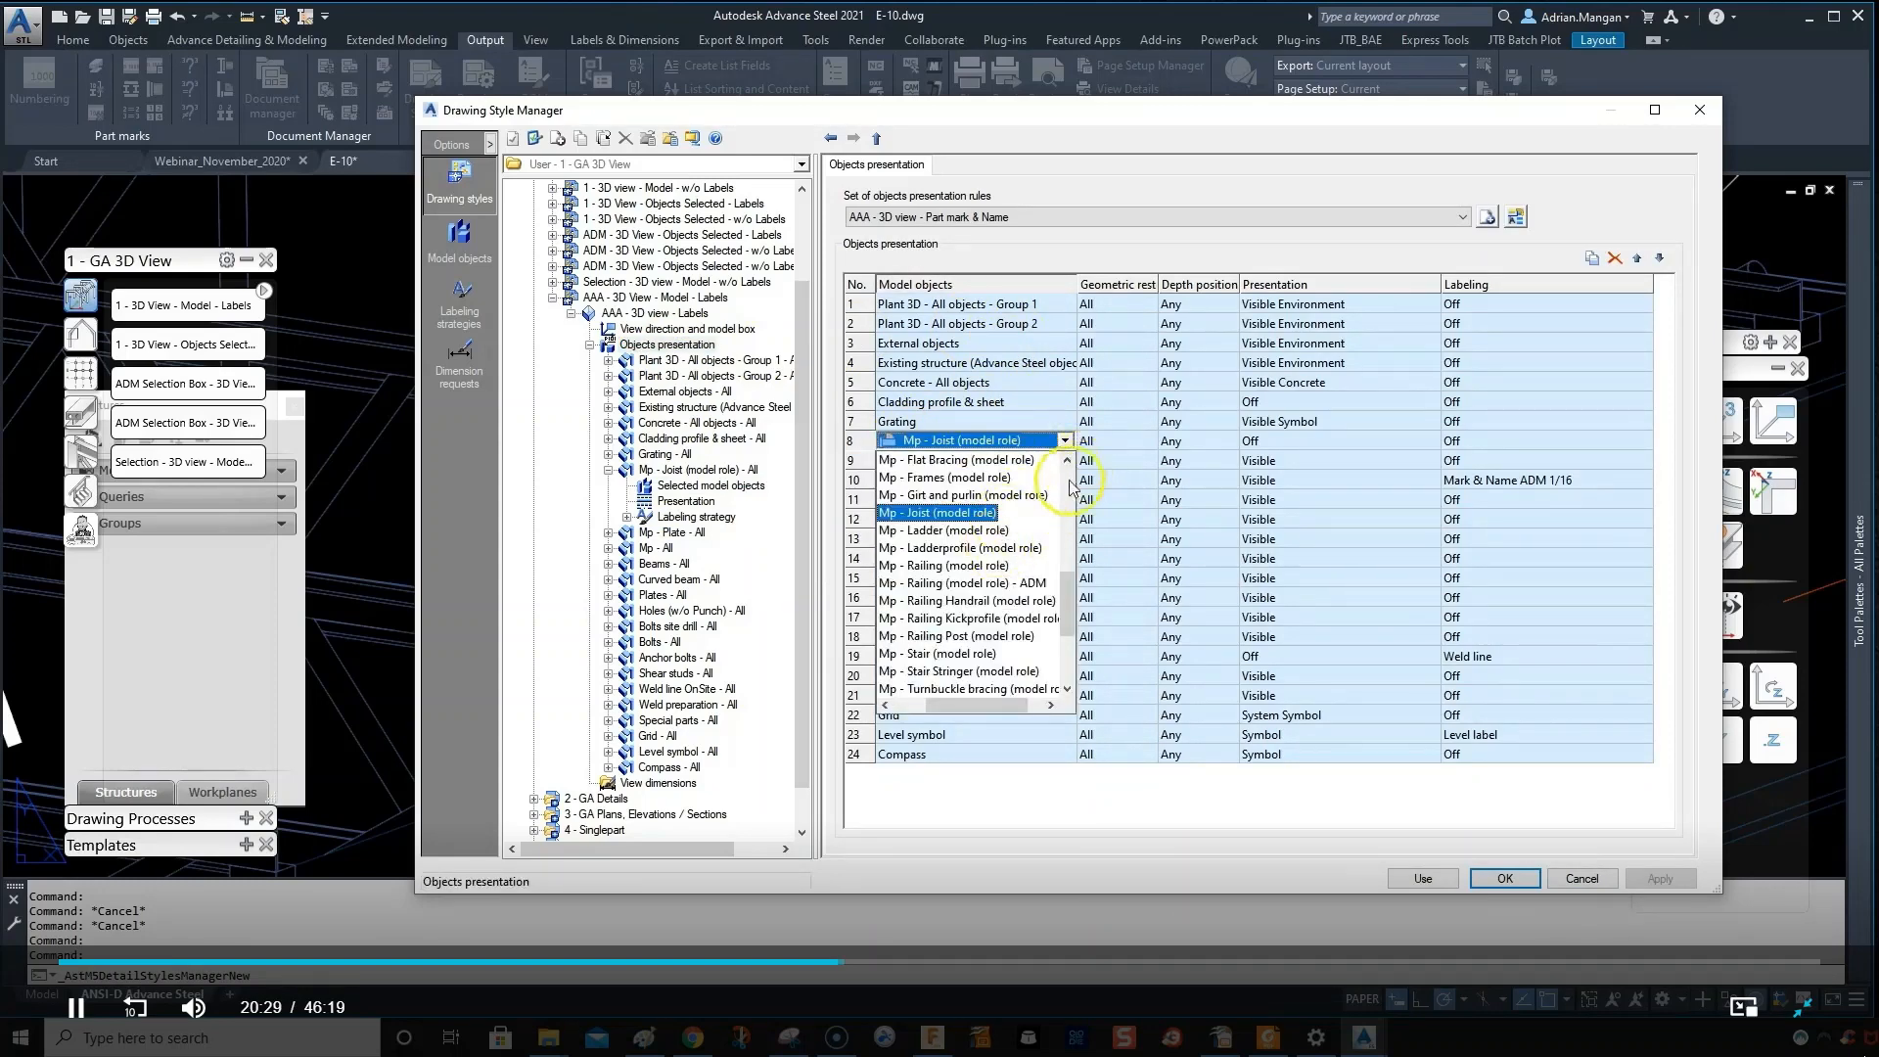
{"action": "scroll", "coordinate": [1071, 490], "scroll_direction": "up", "scroll_amount": 7}
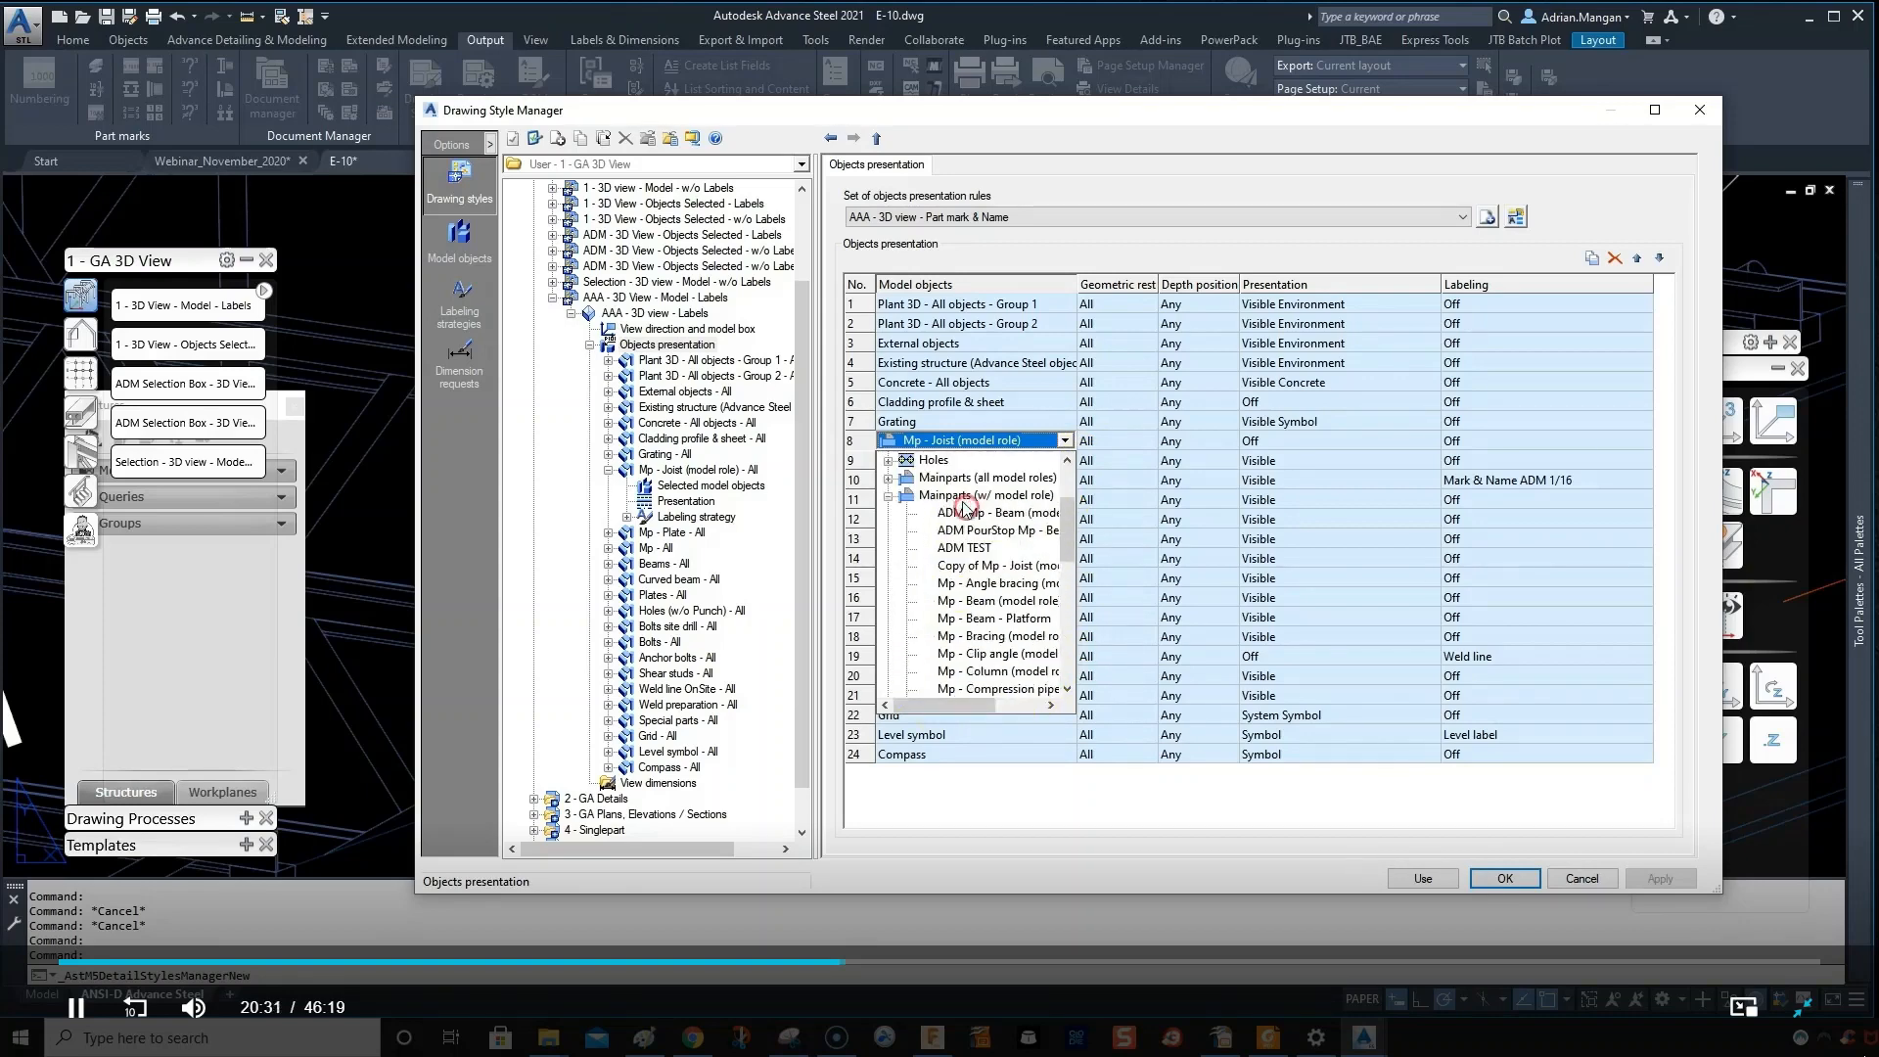
{"action": "left_click", "coordinate": [888, 495]}
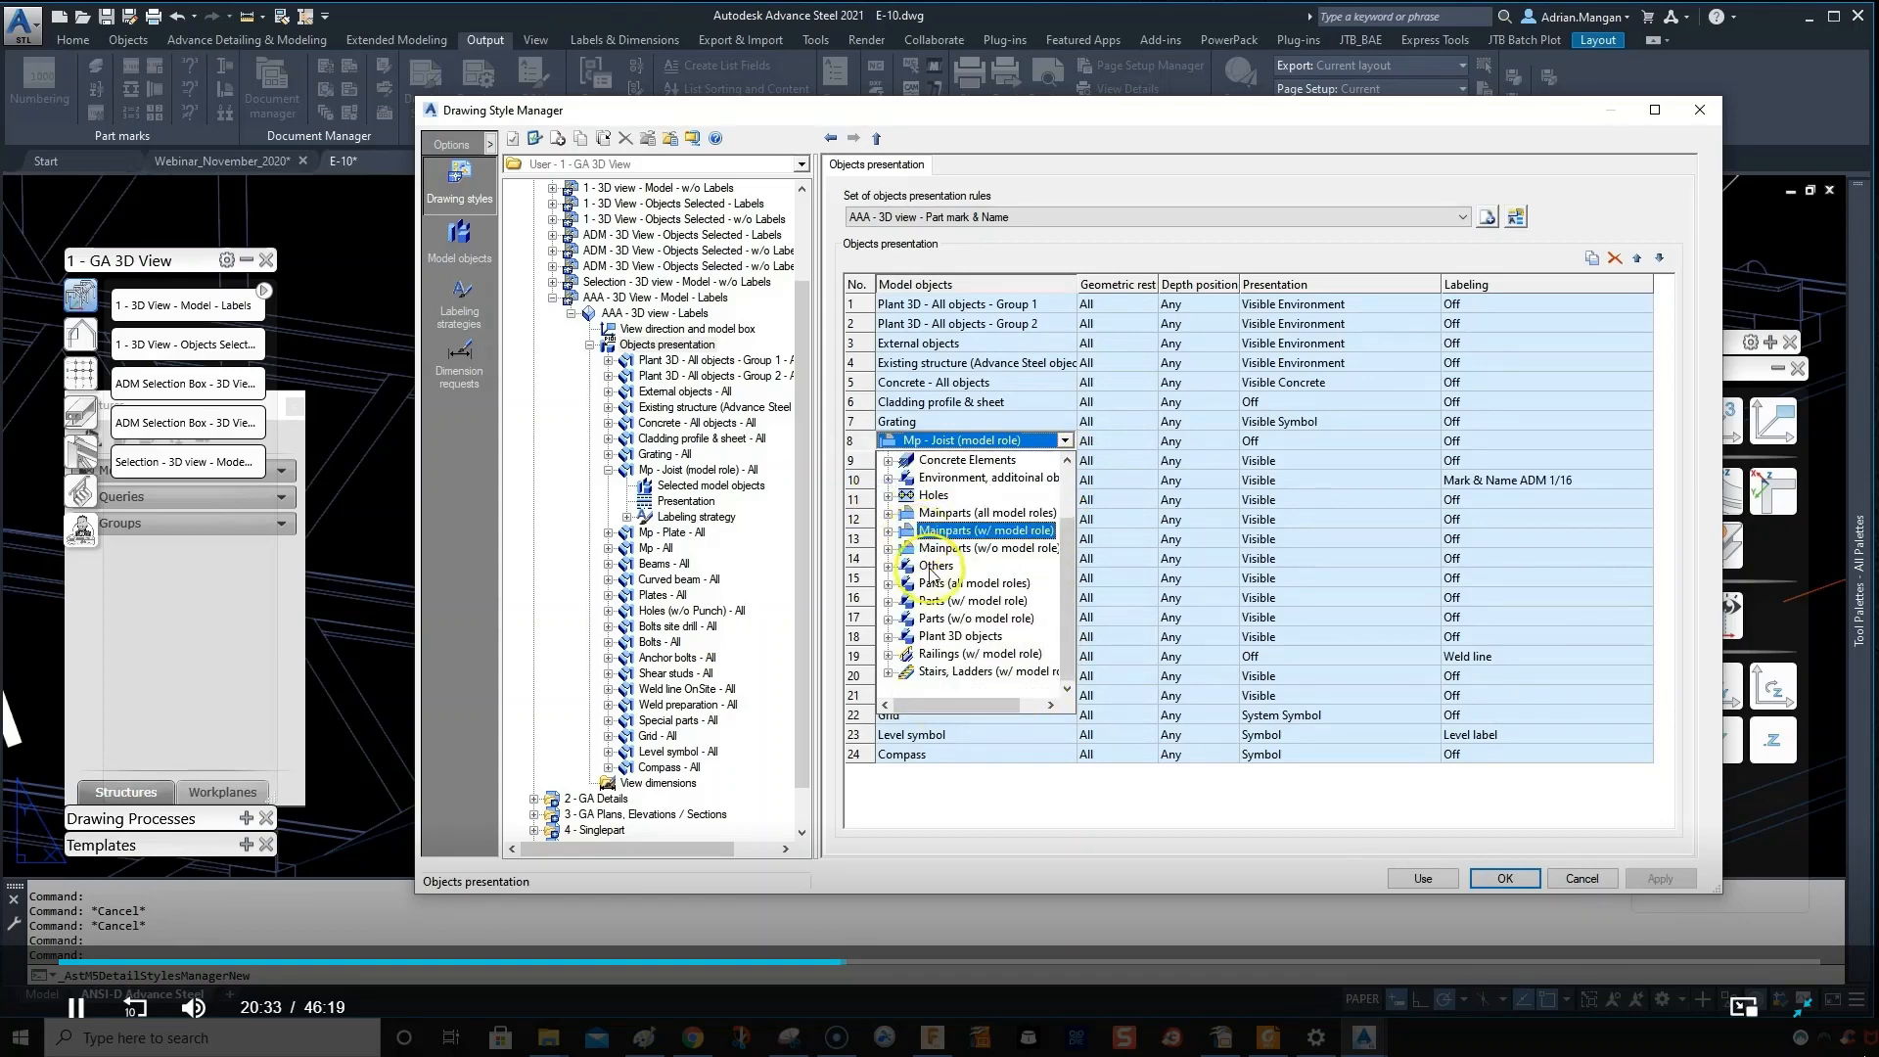
{"action": "left_click", "coordinate": [889, 601]}
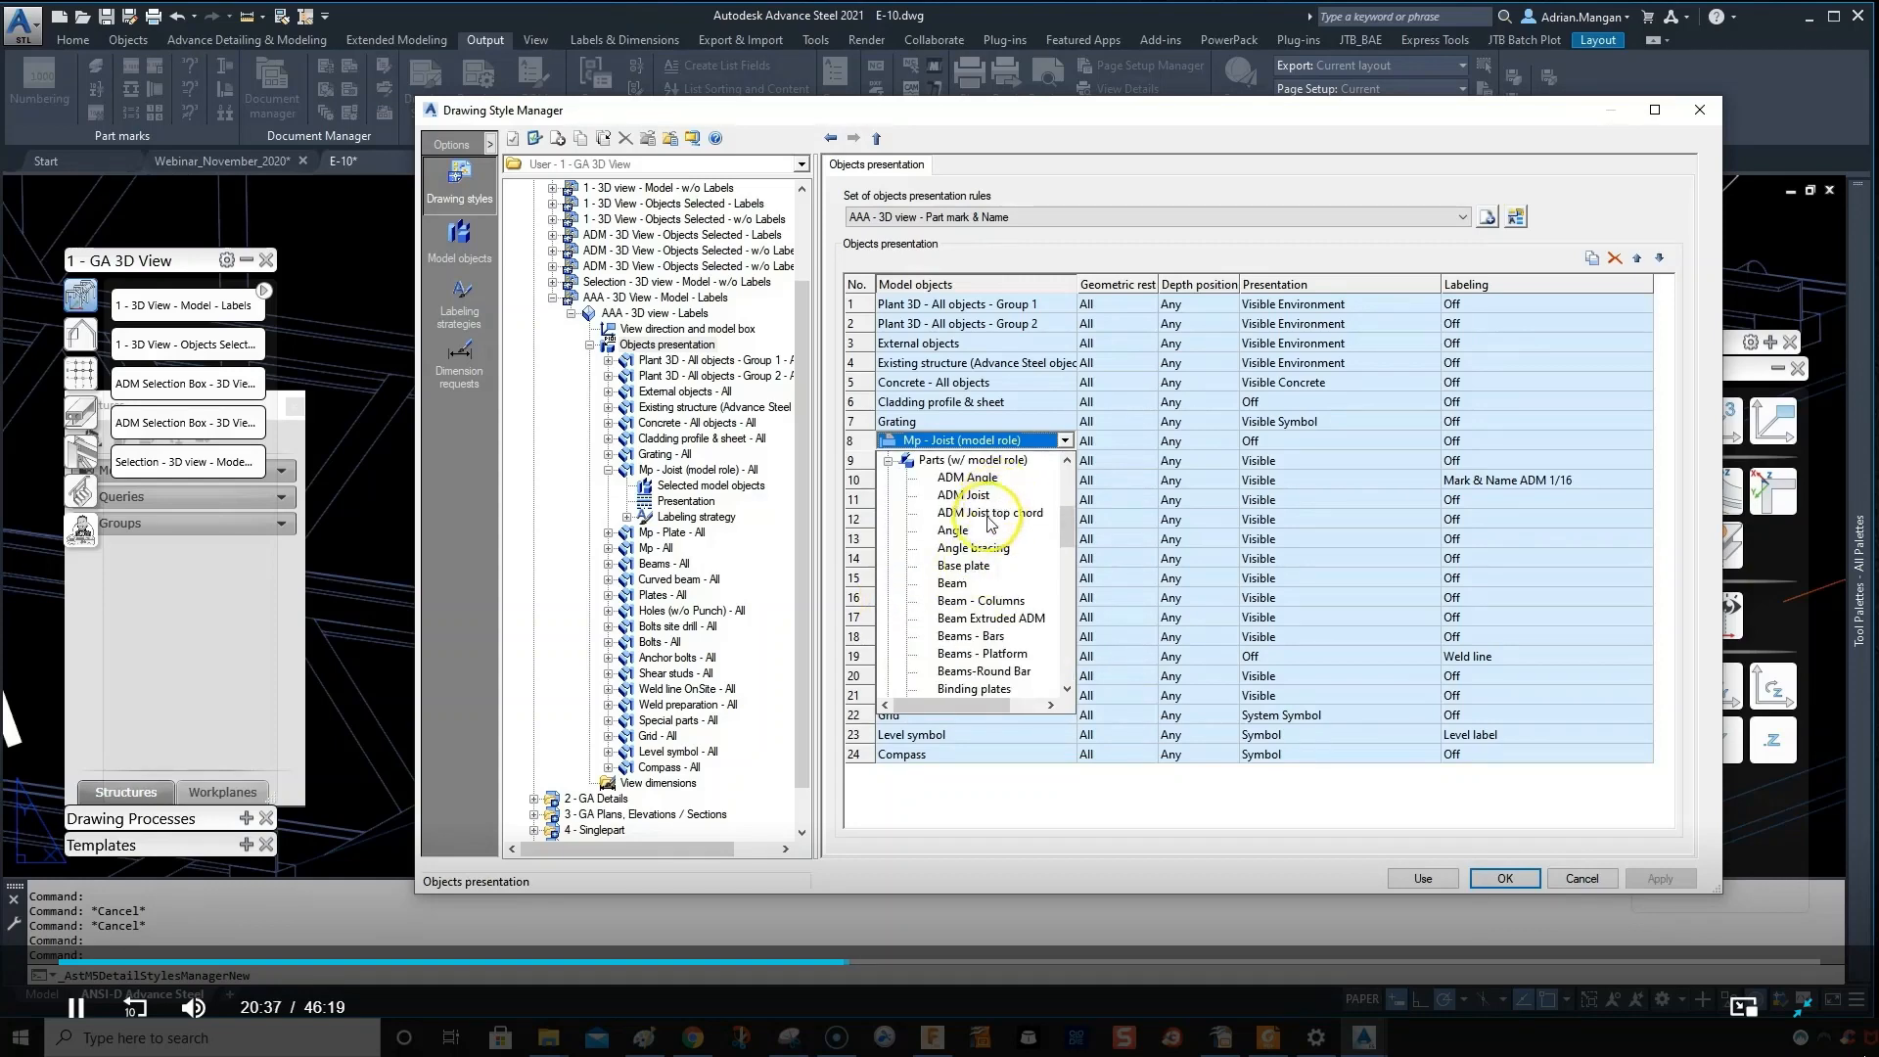
{"action": "scroll", "coordinate": [996, 631], "scroll_direction": "down", "scroll_amount": 3}
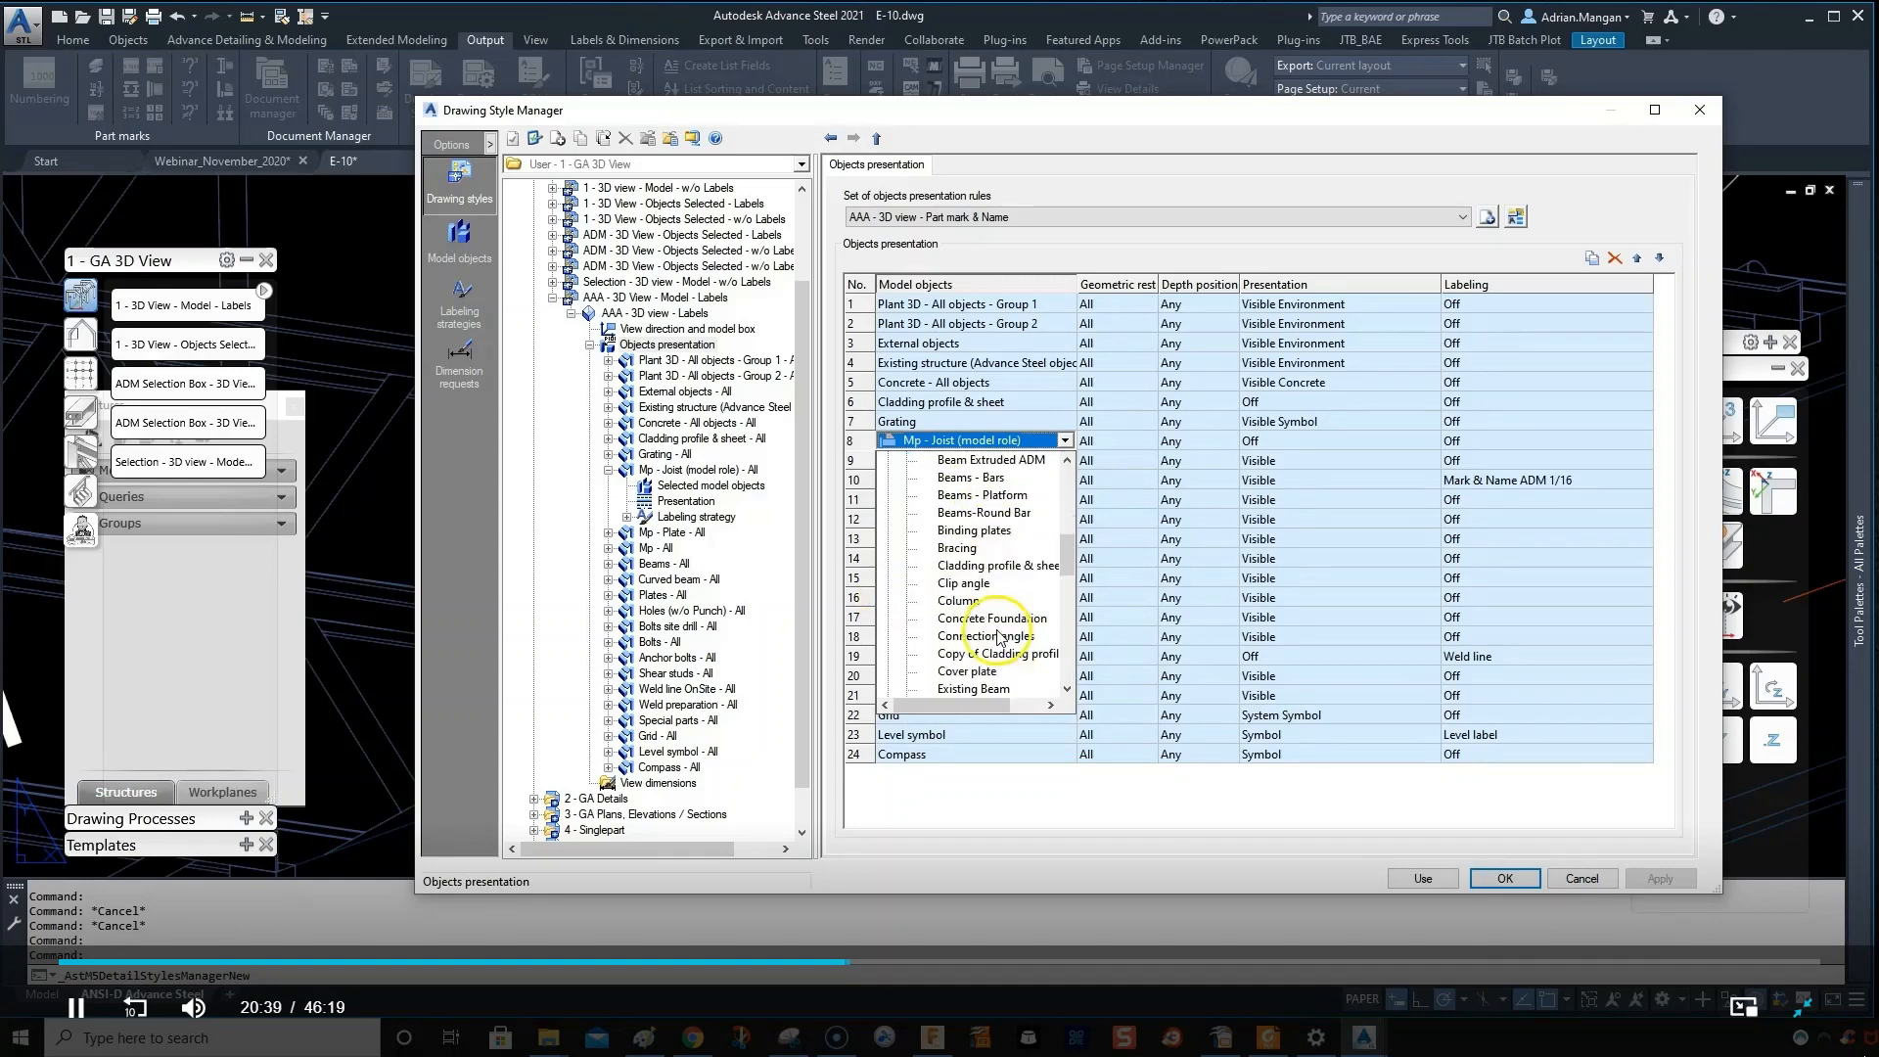
{"action": "scroll", "coordinate": [998, 638], "scroll_direction": "down", "scroll_amount": 5}
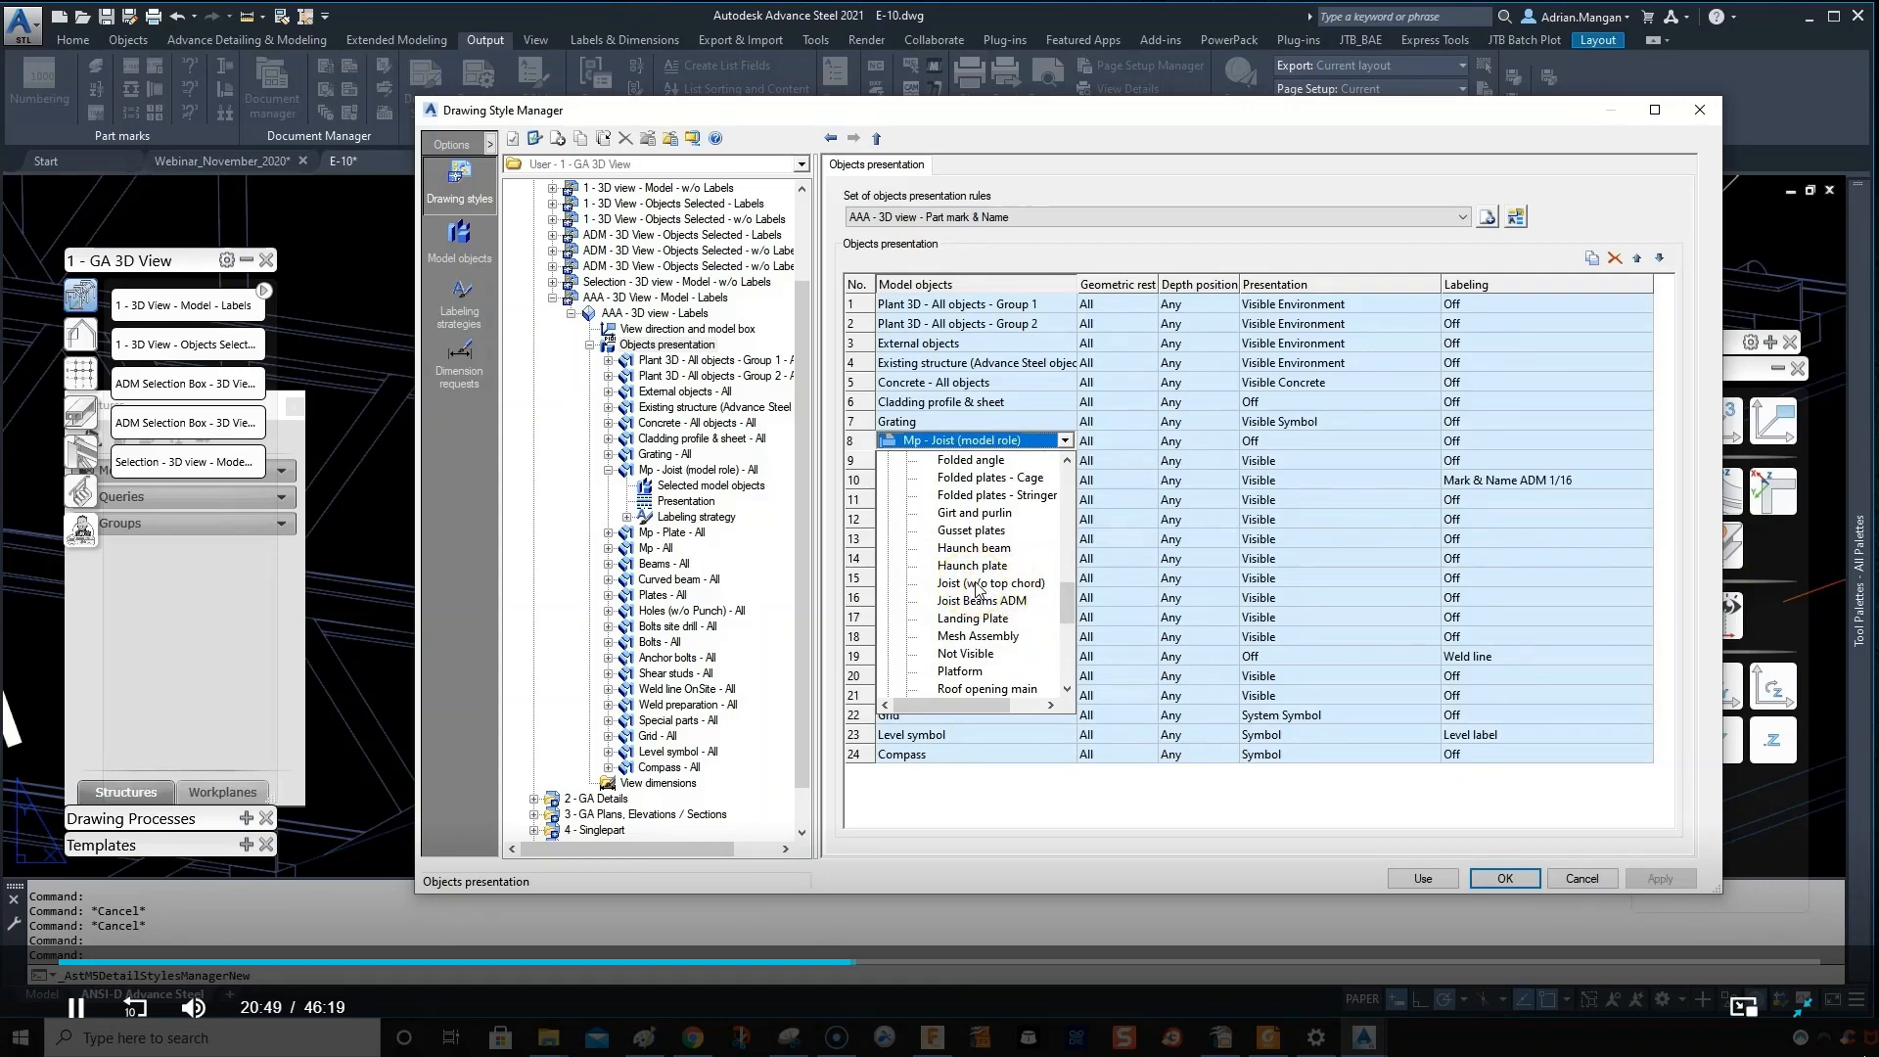
{"action": "left_click", "coordinate": [979, 583]}
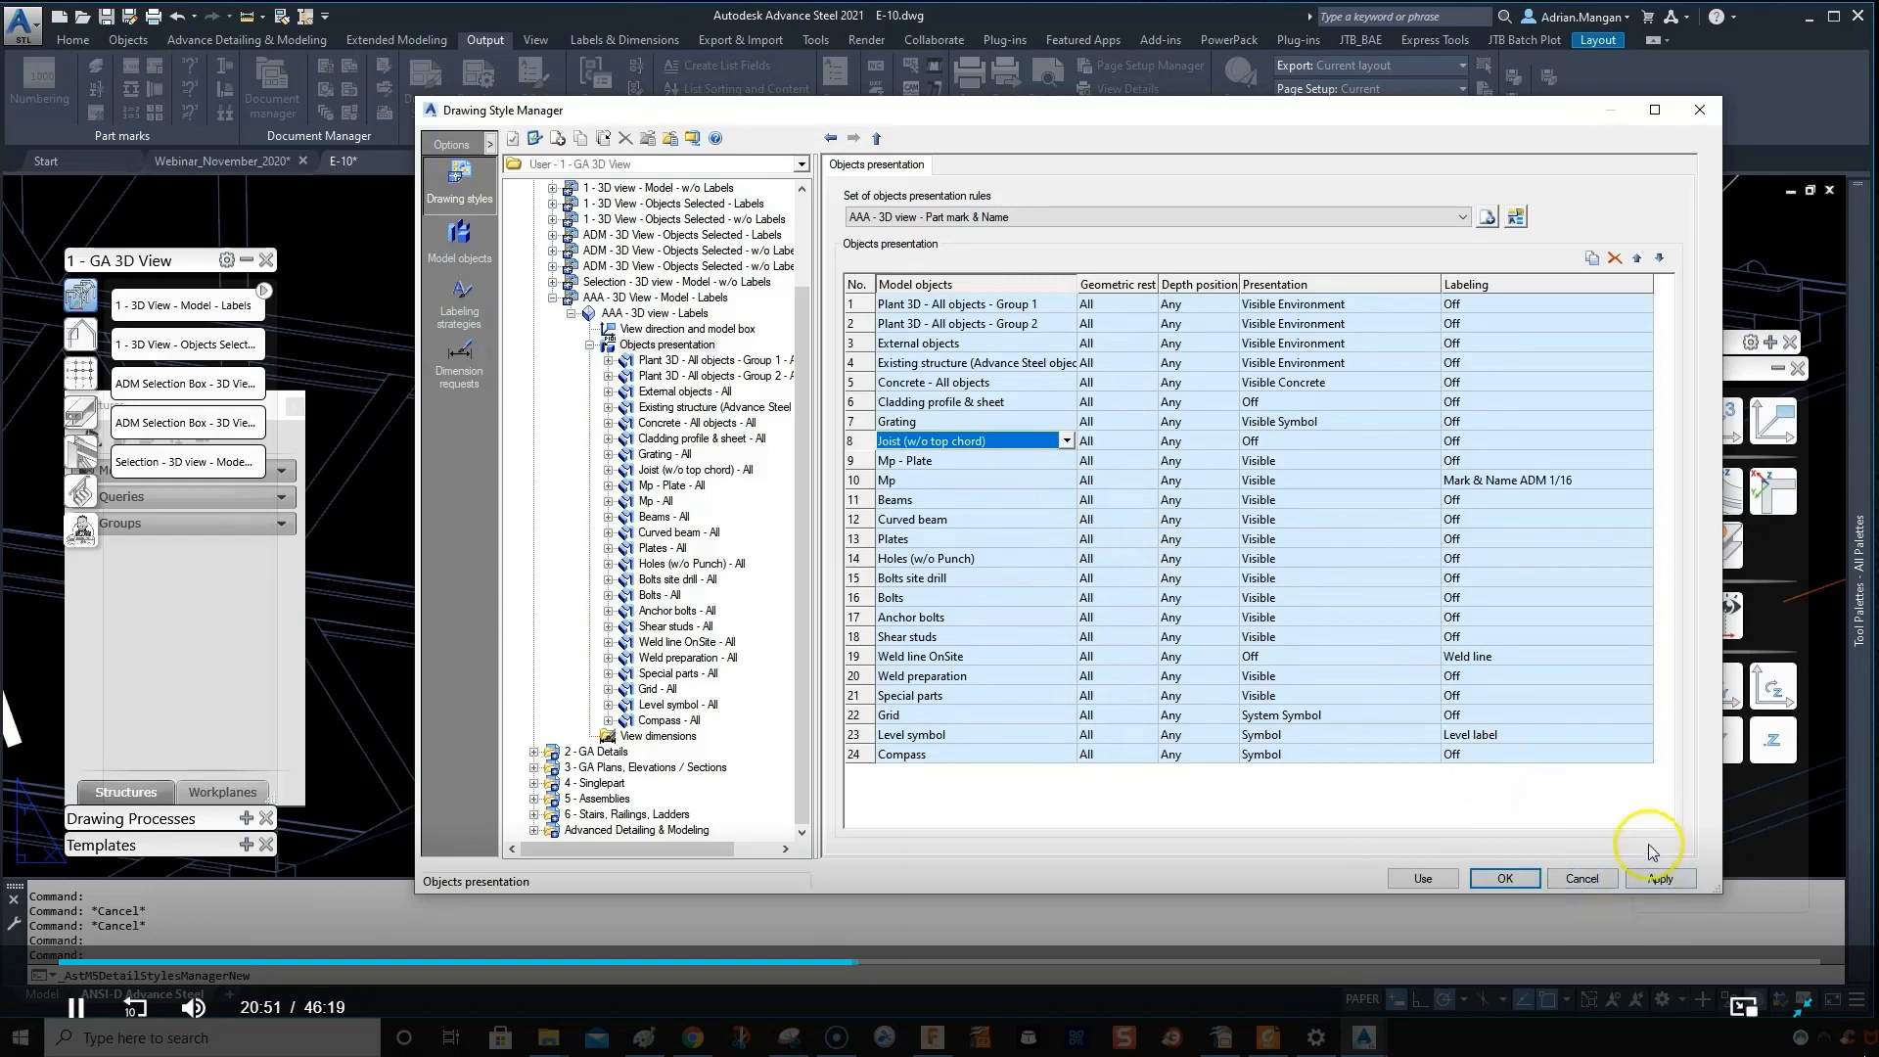
- Apply the rule change and update the building's 3D detail view with the AAA style
{"action": "left_click", "coordinate": [1661, 878]}
{"action": "left_click", "coordinate": [1421, 876]}
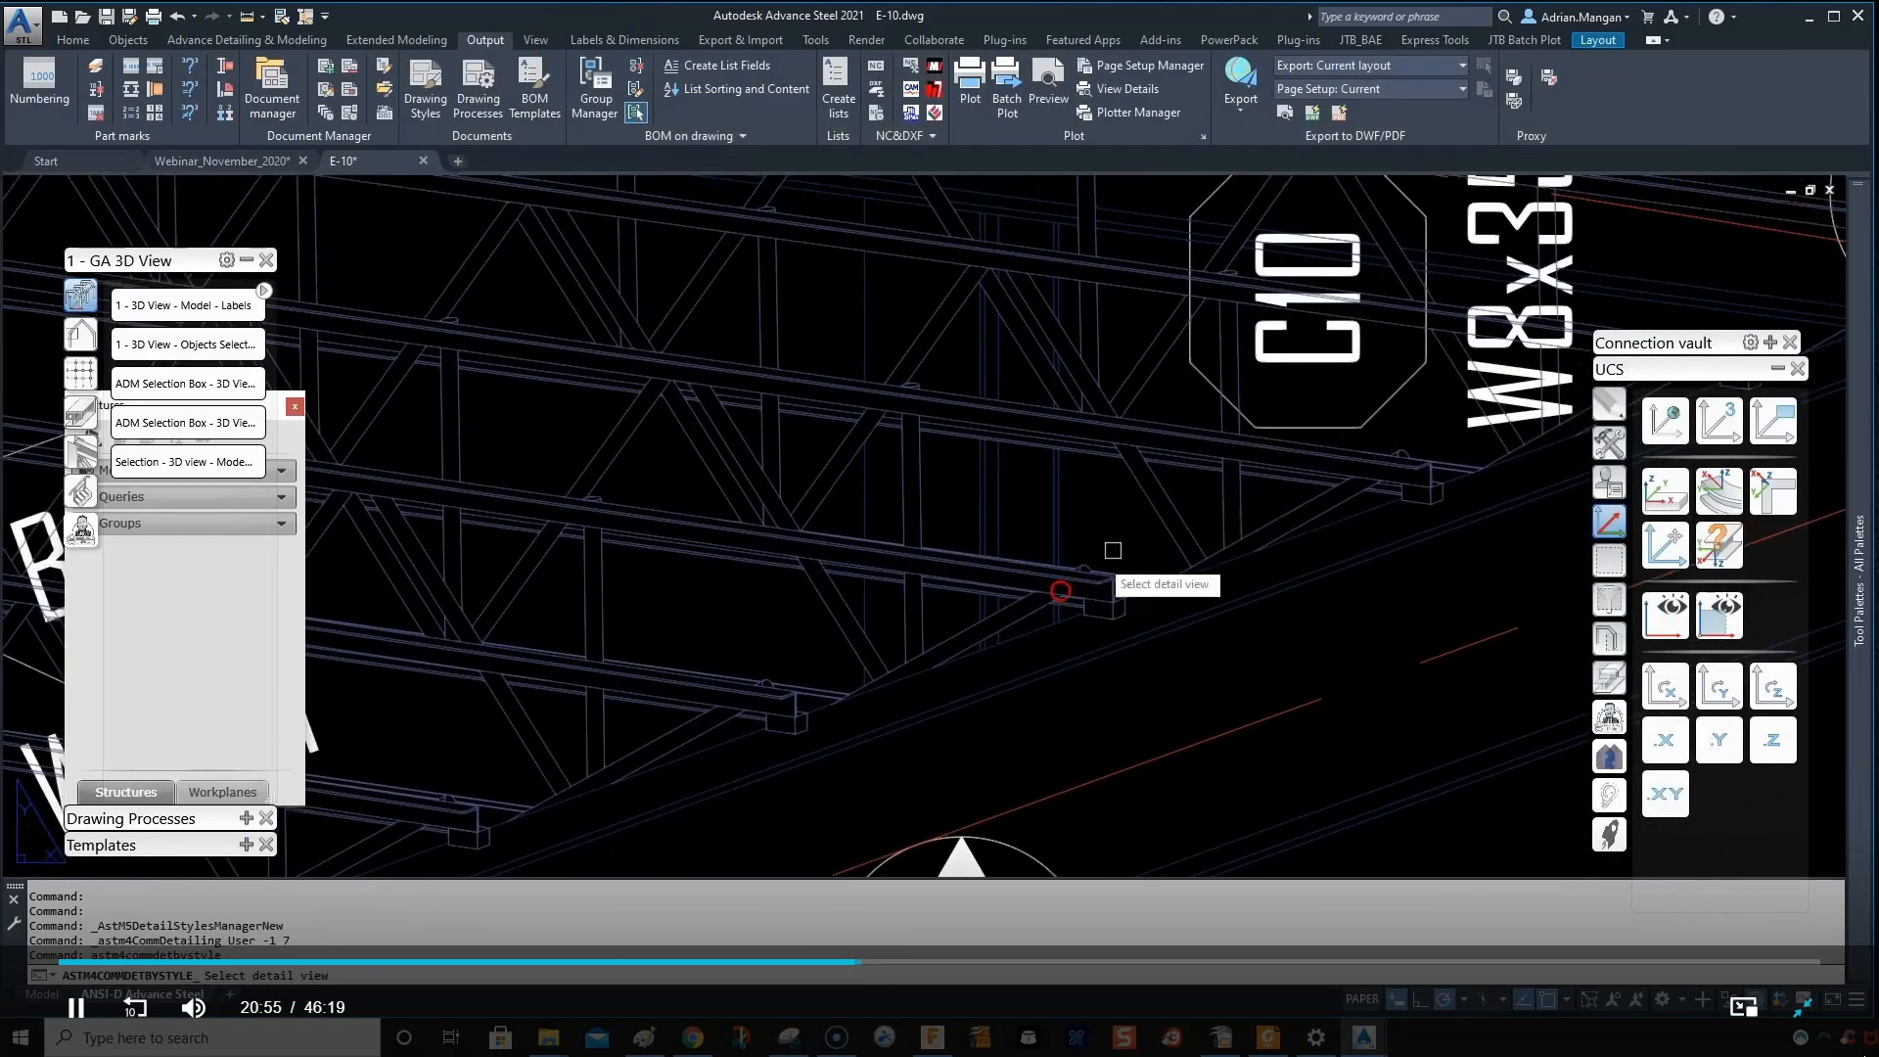
{"action": "scroll", "coordinate": [1113, 550], "scroll_direction": "down", "scroll_amount": 3}
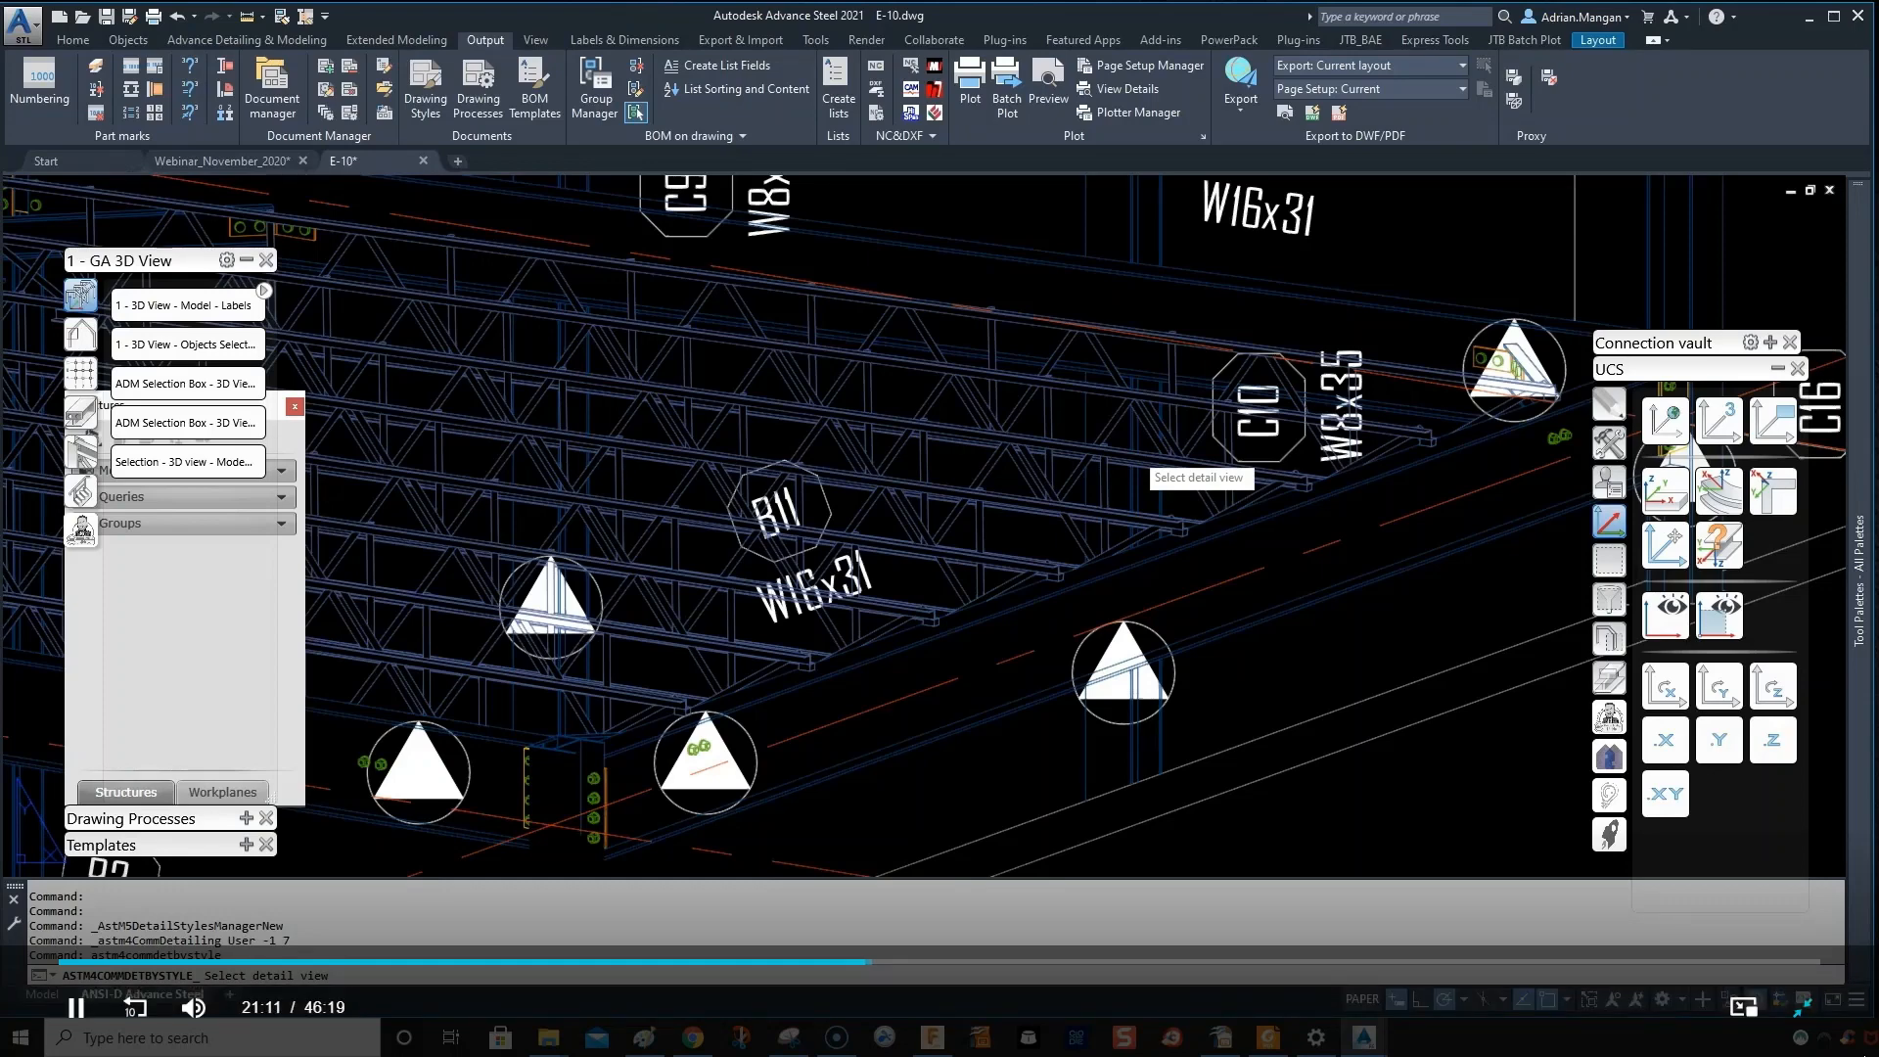
{"action": "left_click", "coordinate": [1134, 452]}
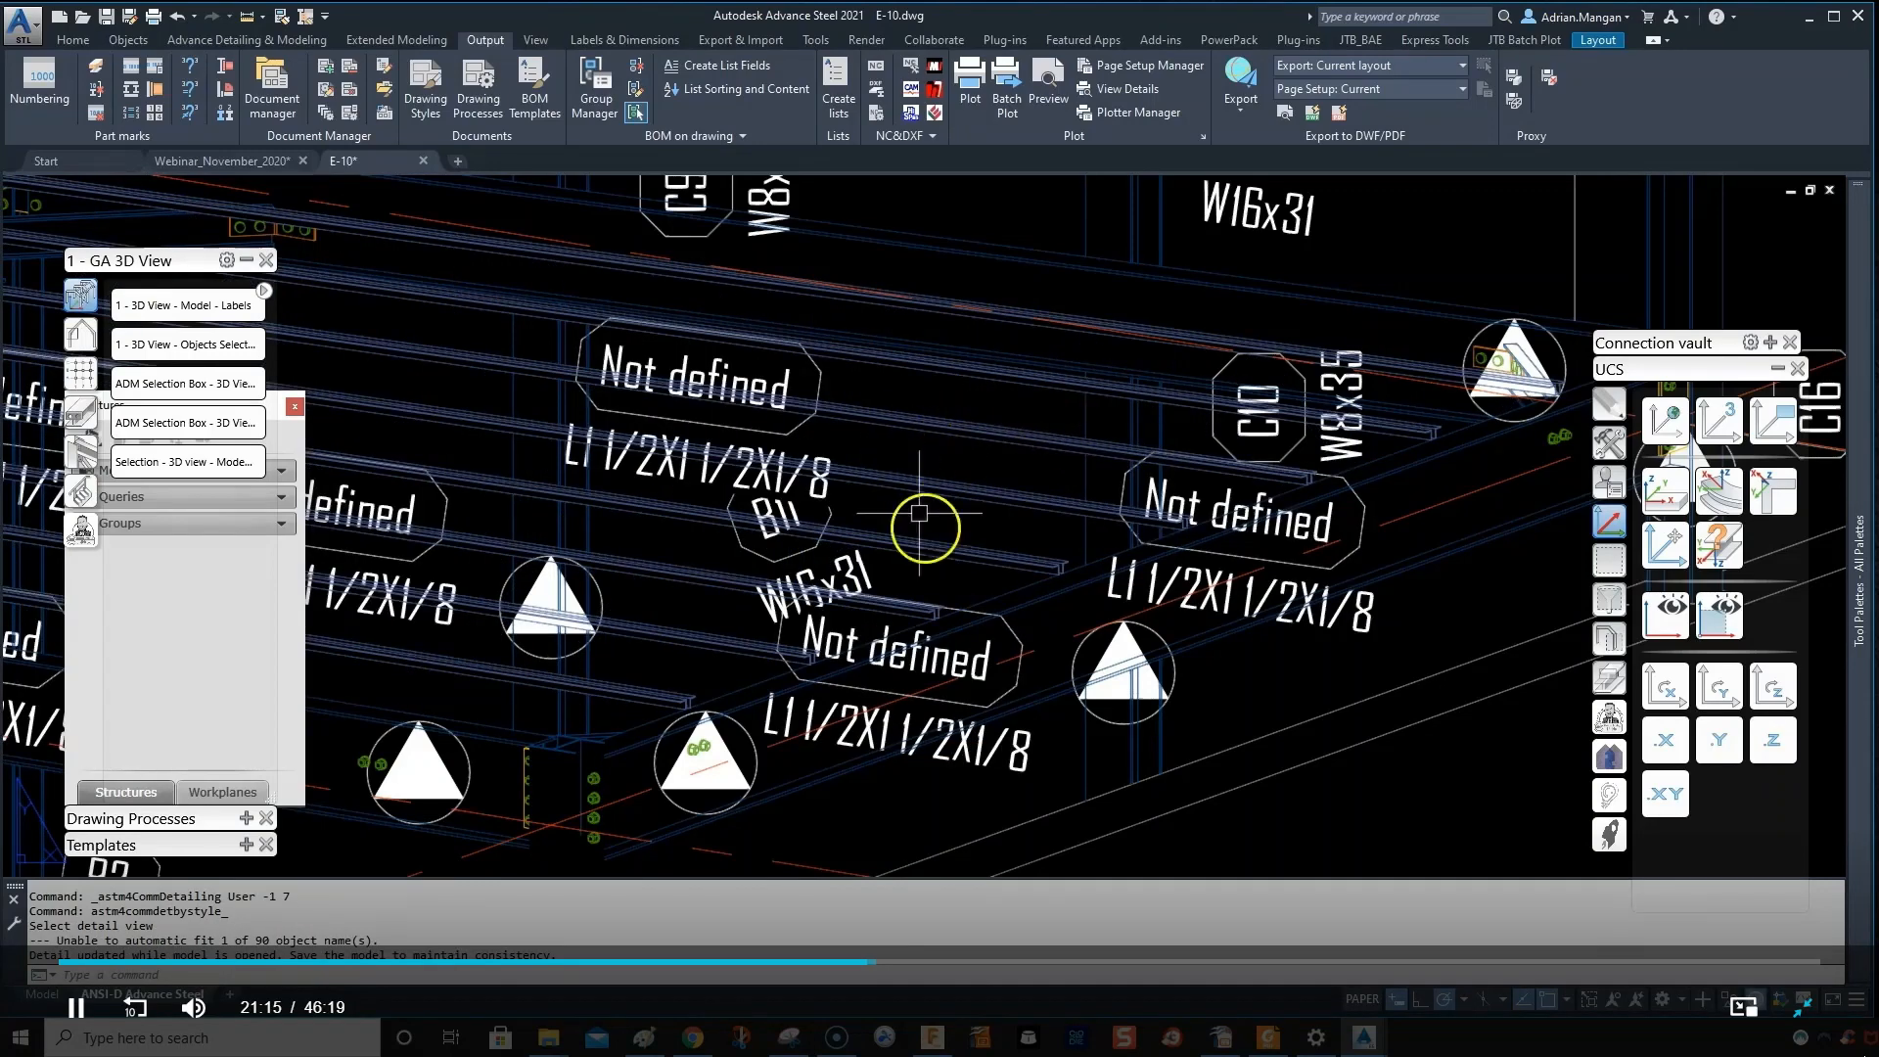
- Inspect the joists and their labels around beam B11 and the neighbouring bays in the updated 3D view
{"action": "scroll", "coordinate": [1194, 567], "scroll_direction": "down", "scroll_amount": 3}
{"action": "scroll", "coordinate": [1188, 553], "scroll_direction": "up", "scroll_amount": 2}
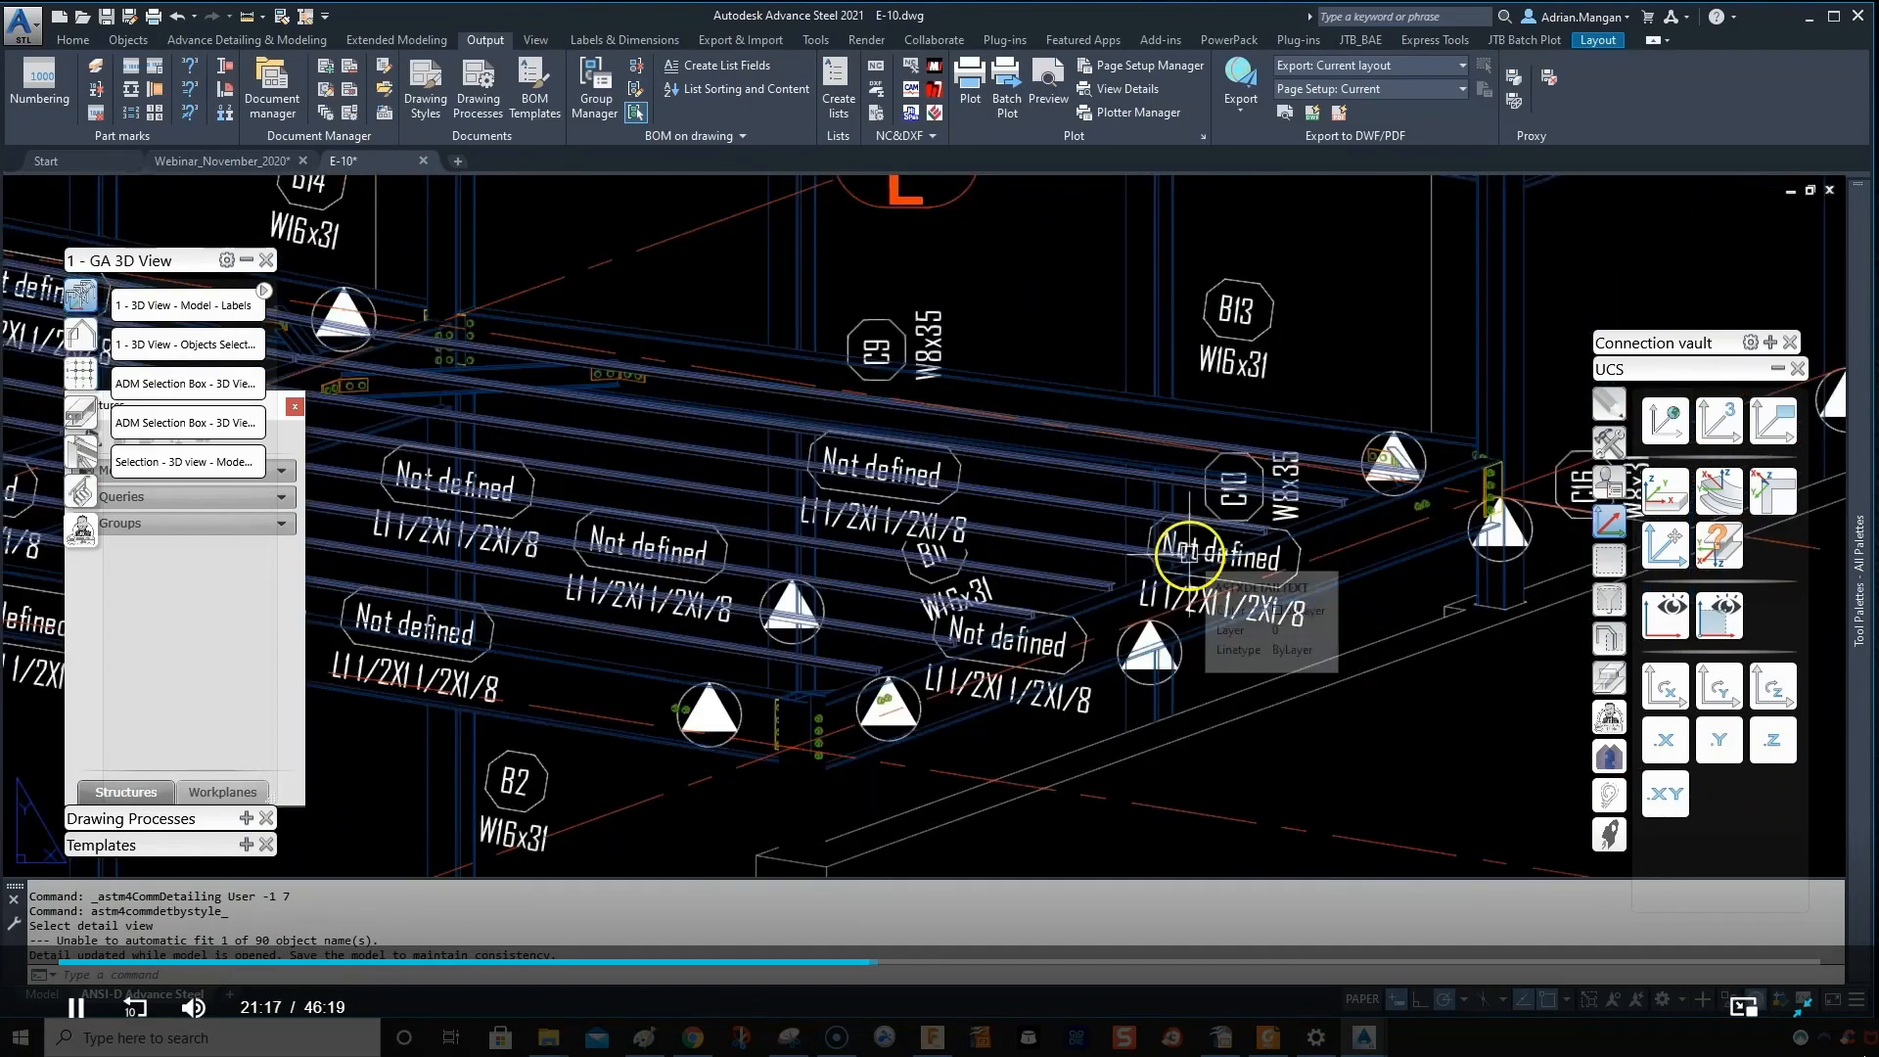
{"action": "middle_click_drag", "start_coordinate": [1112, 574], "coordinate": [1282, 565]}
{"action": "scroll", "coordinate": [1282, 565], "scroll_direction": "down", "scroll_amount": 3}
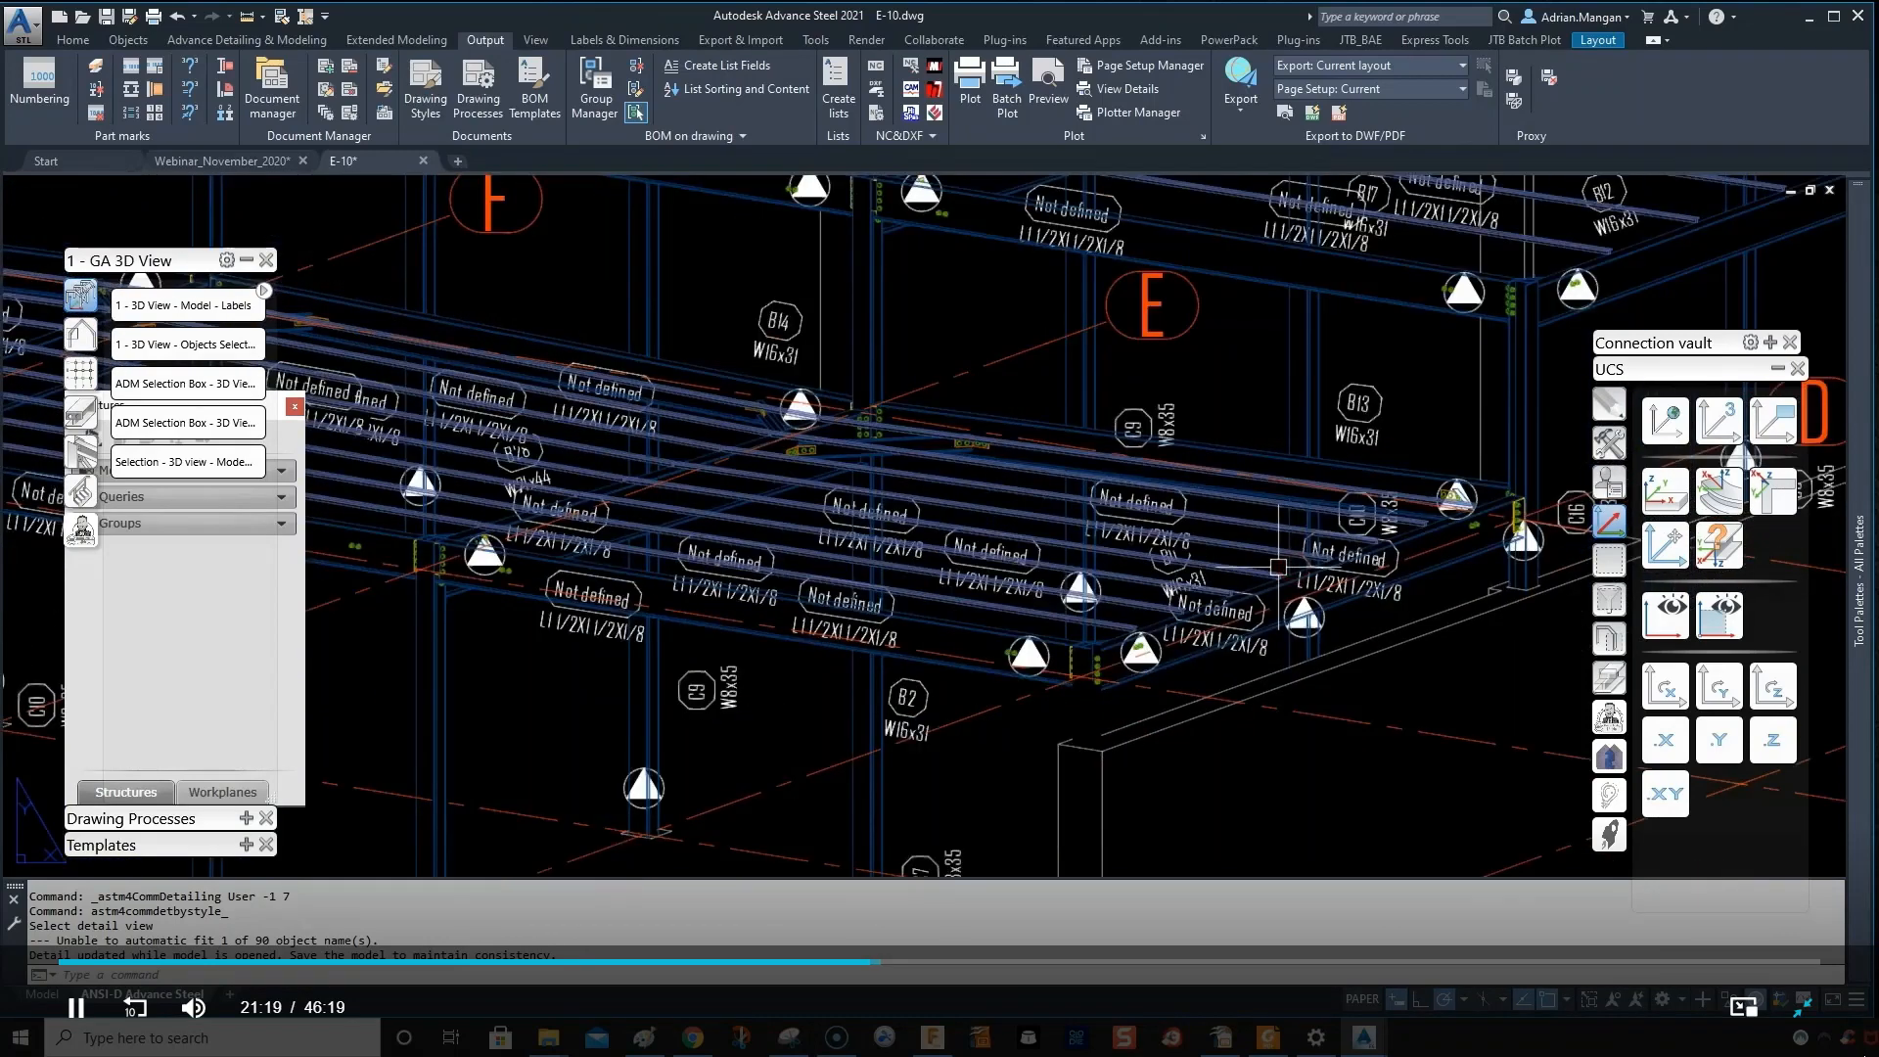
{"action": "scroll", "coordinate": [1260, 580], "scroll_direction": "up", "scroll_amount": 4}
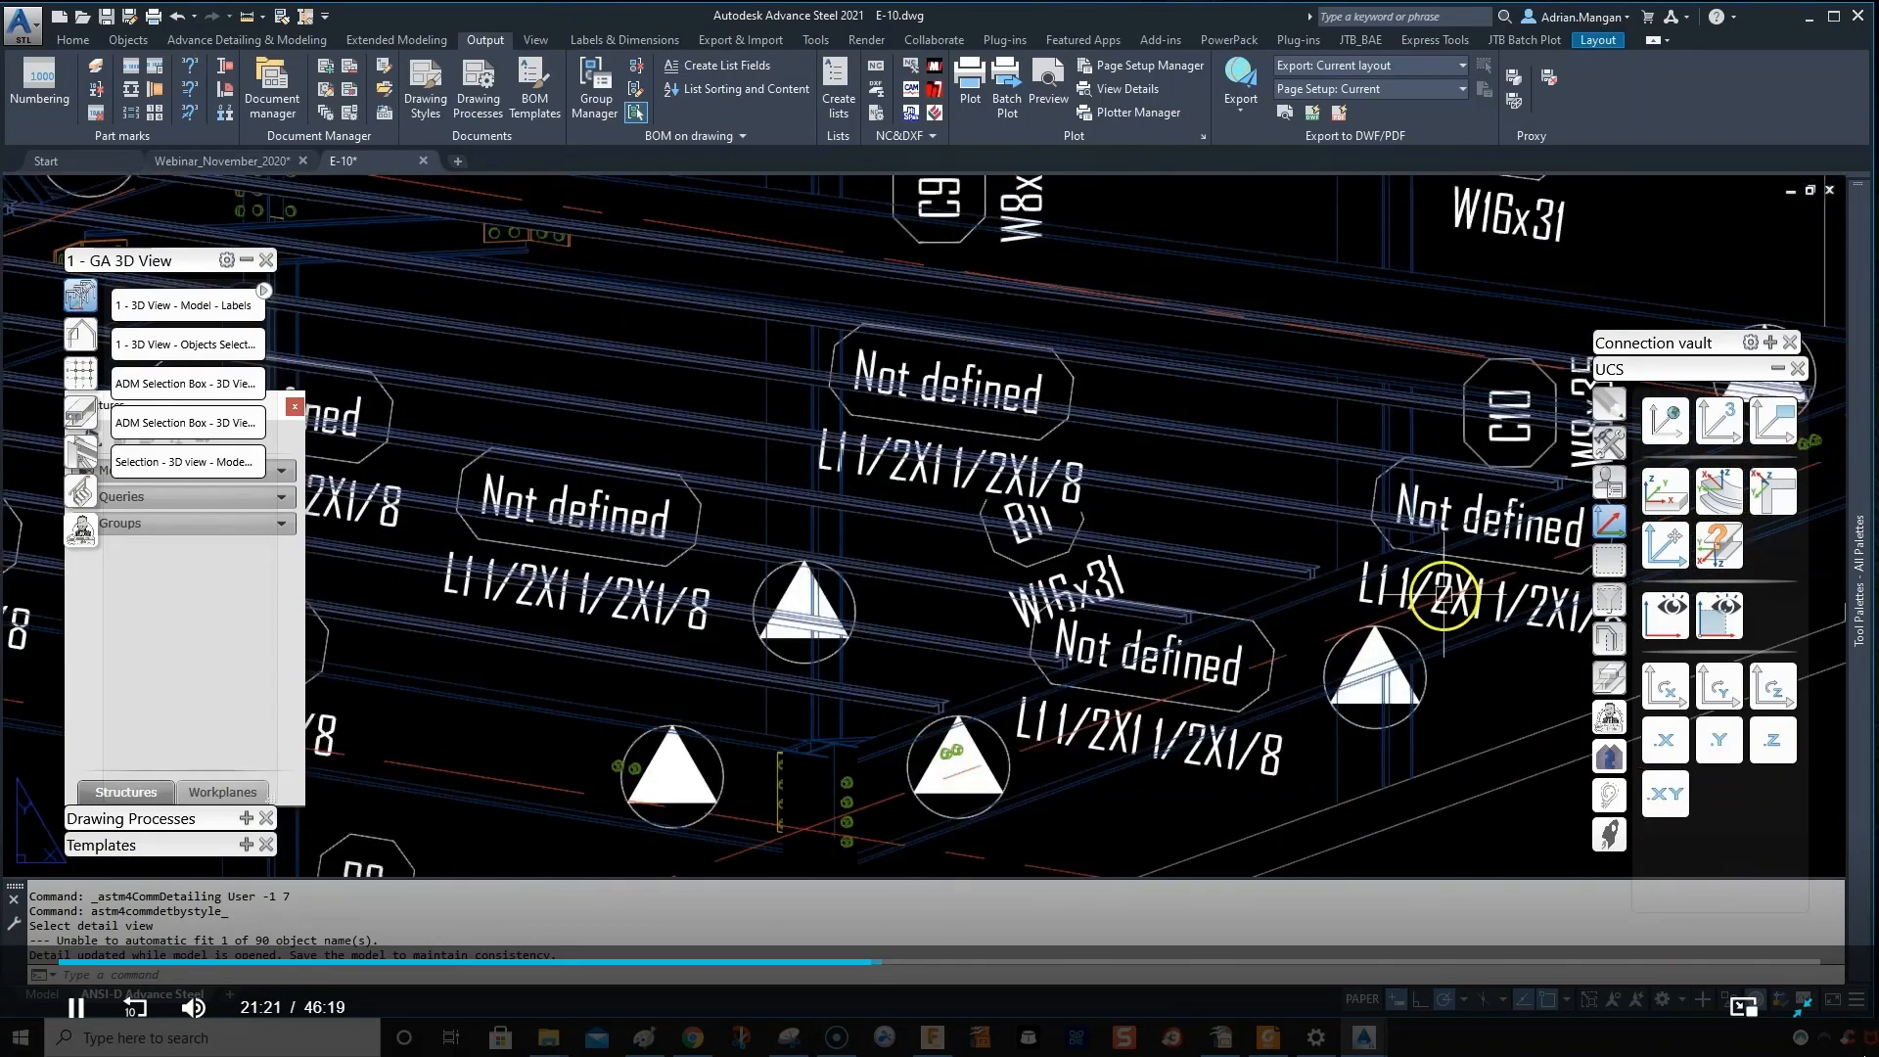
- Reopen the AAA style's Joist (w/o top chord) rule and look through the available model objects, keeping the current choice
{"action": "left_click", "coordinate": [327, 88]}
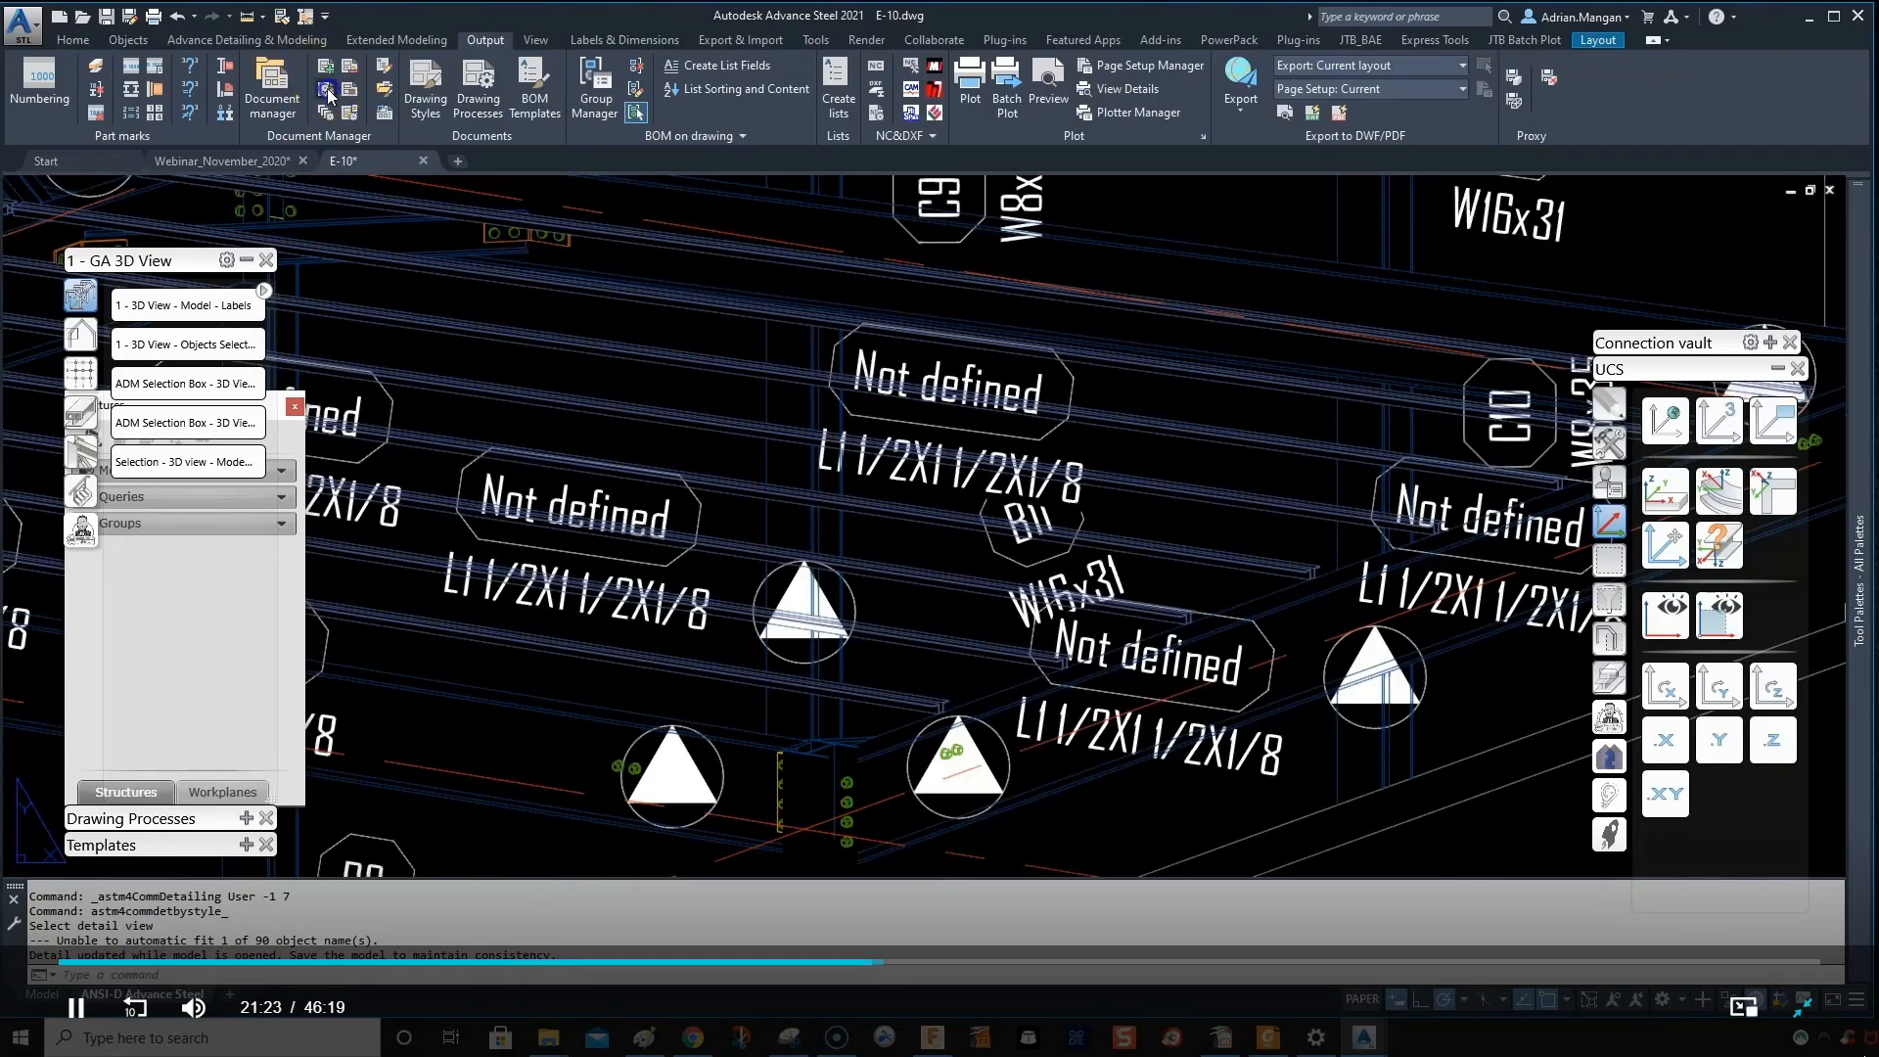
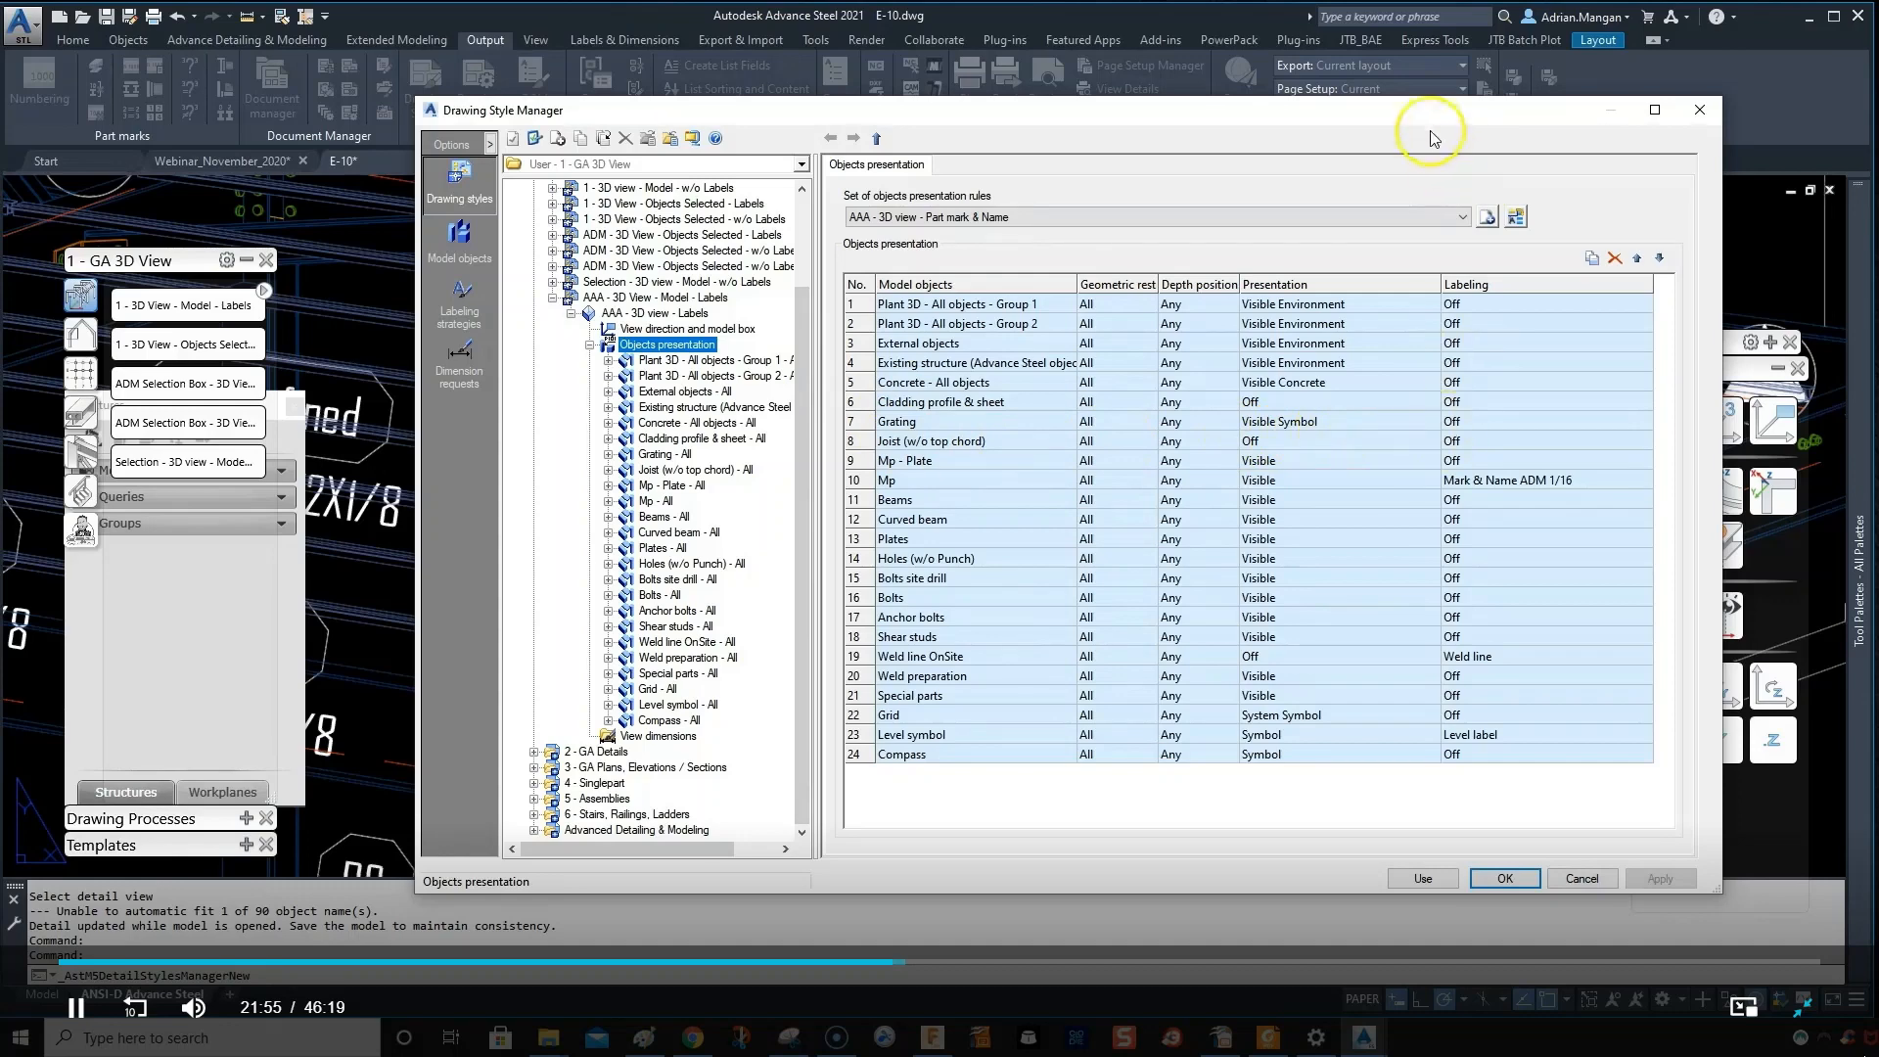
{"action": "left_click_drag", "start_coordinate": [1438, 110], "coordinate": [1878, 82]}
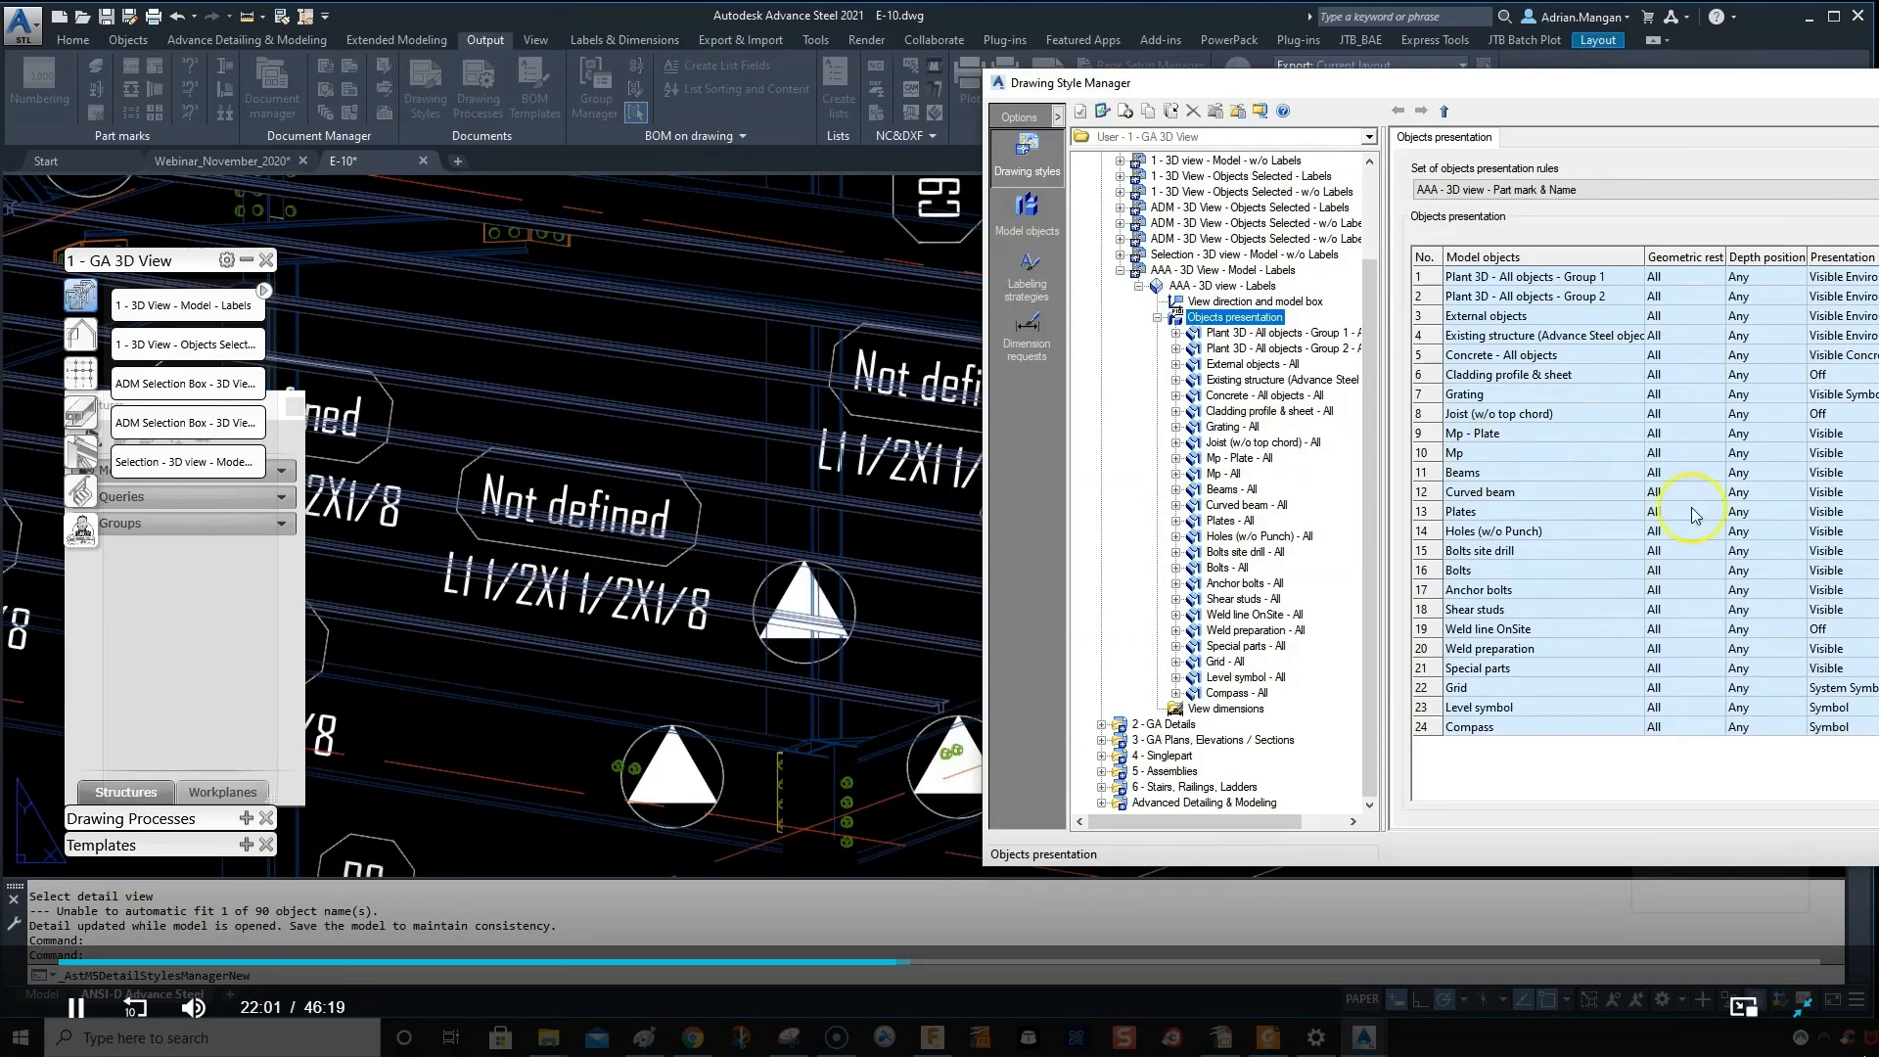
{"action": "left_click_drag", "start_coordinate": [1752, 85], "coordinate": [1165, 75]}
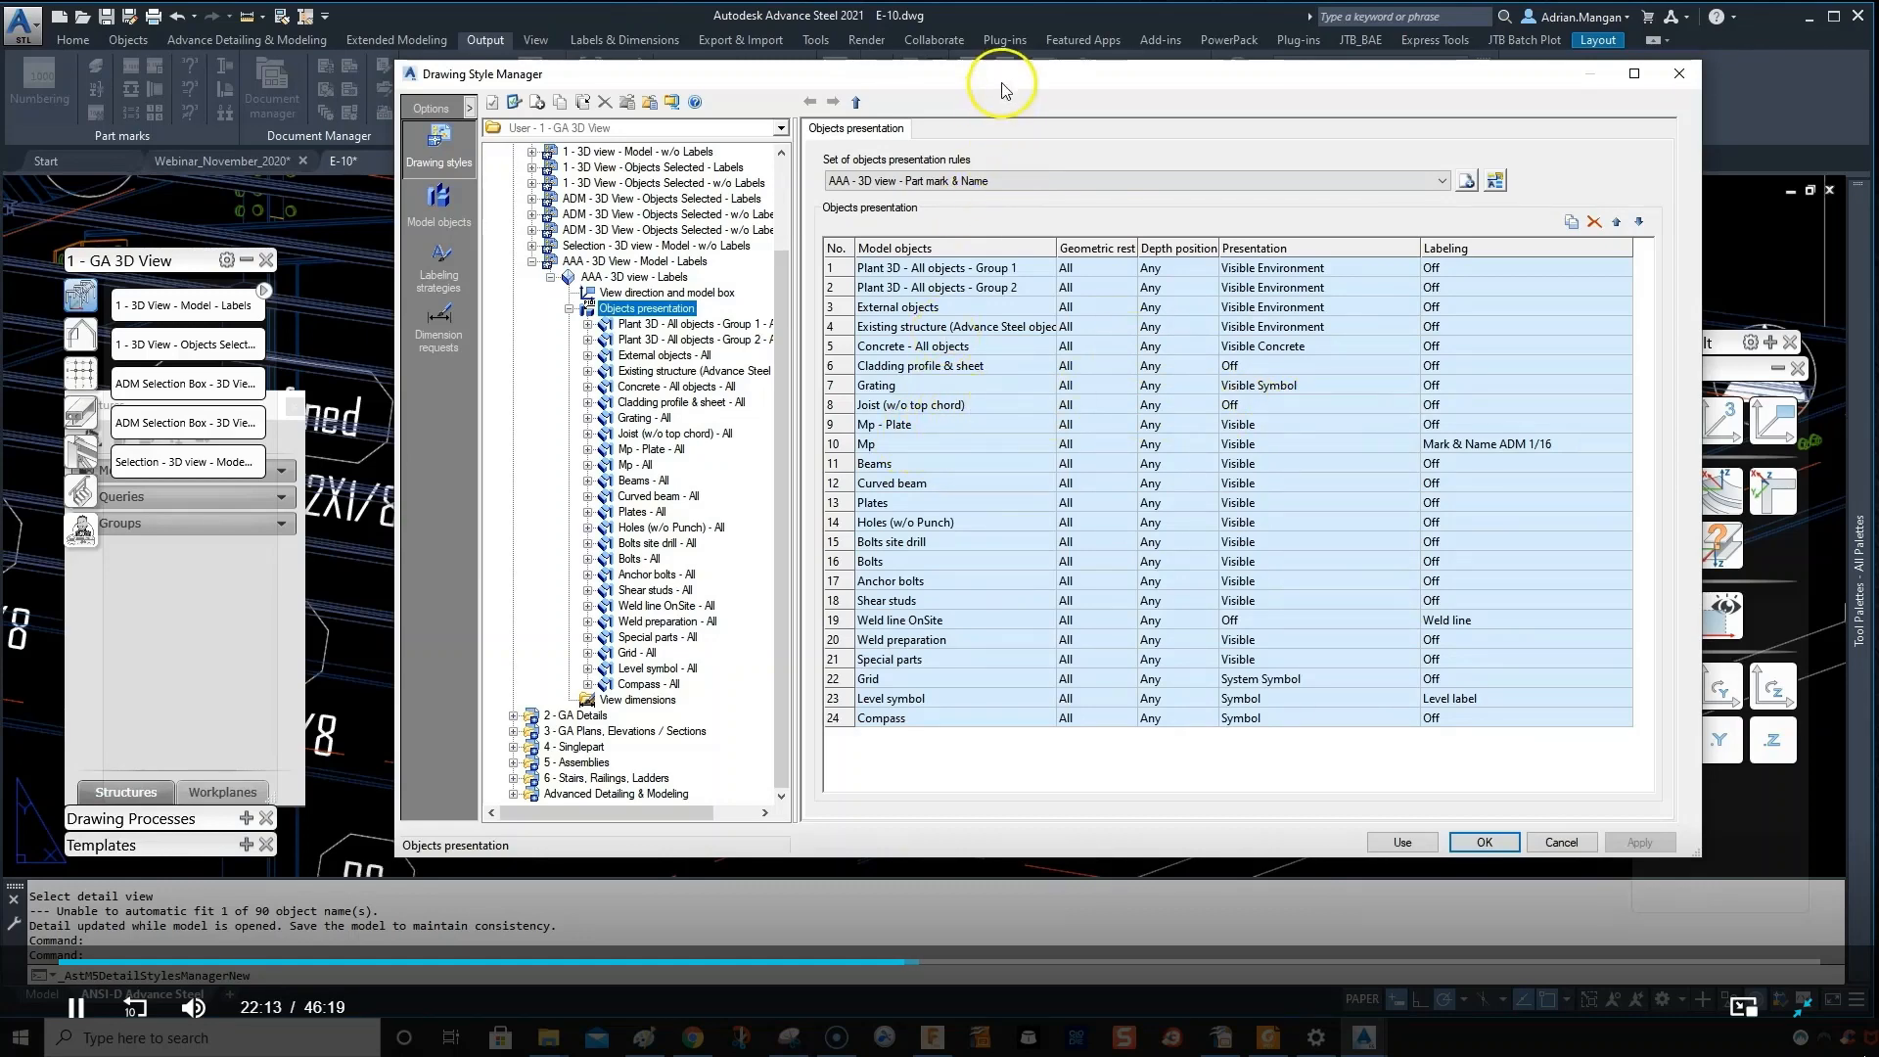
{"action": "left_click_drag", "start_coordinate": [1008, 75], "coordinate": [1121, 68]}
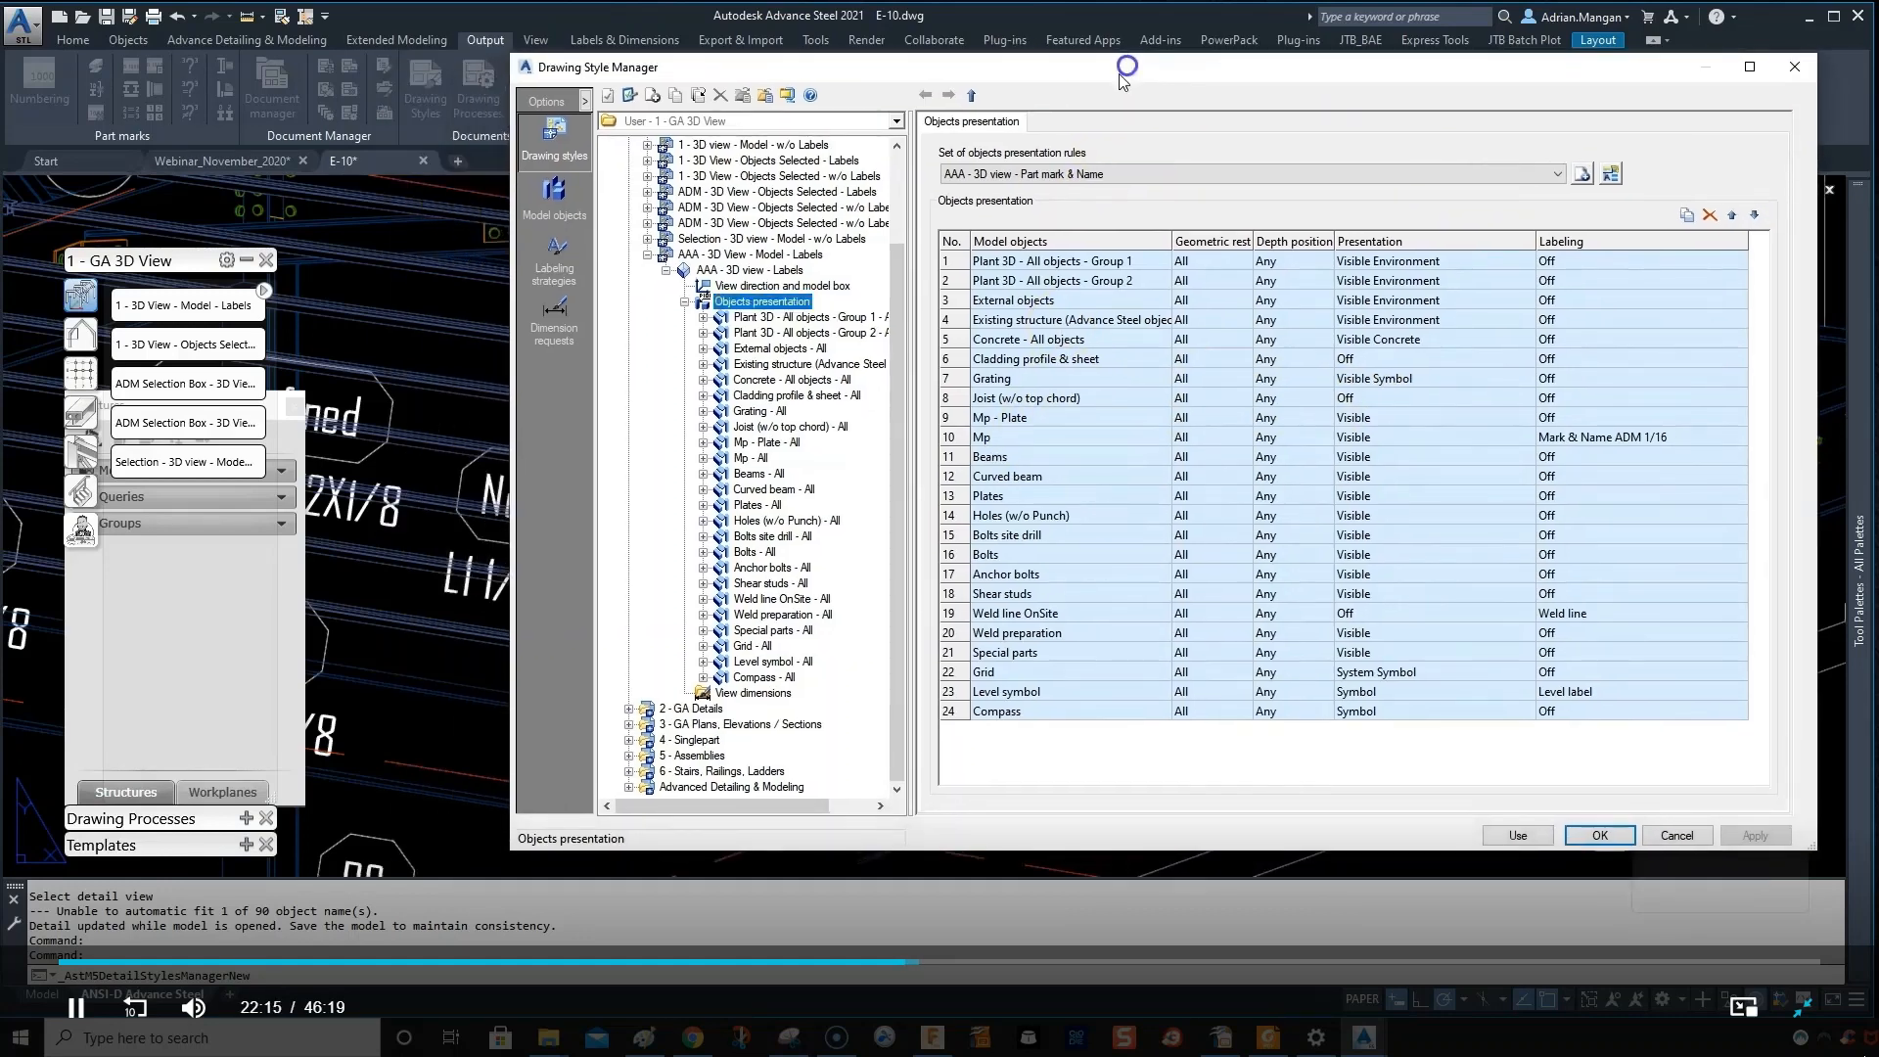
{"action": "left_click", "coordinate": [956, 399]}
{"action": "double_click", "coordinate": [956, 399]}
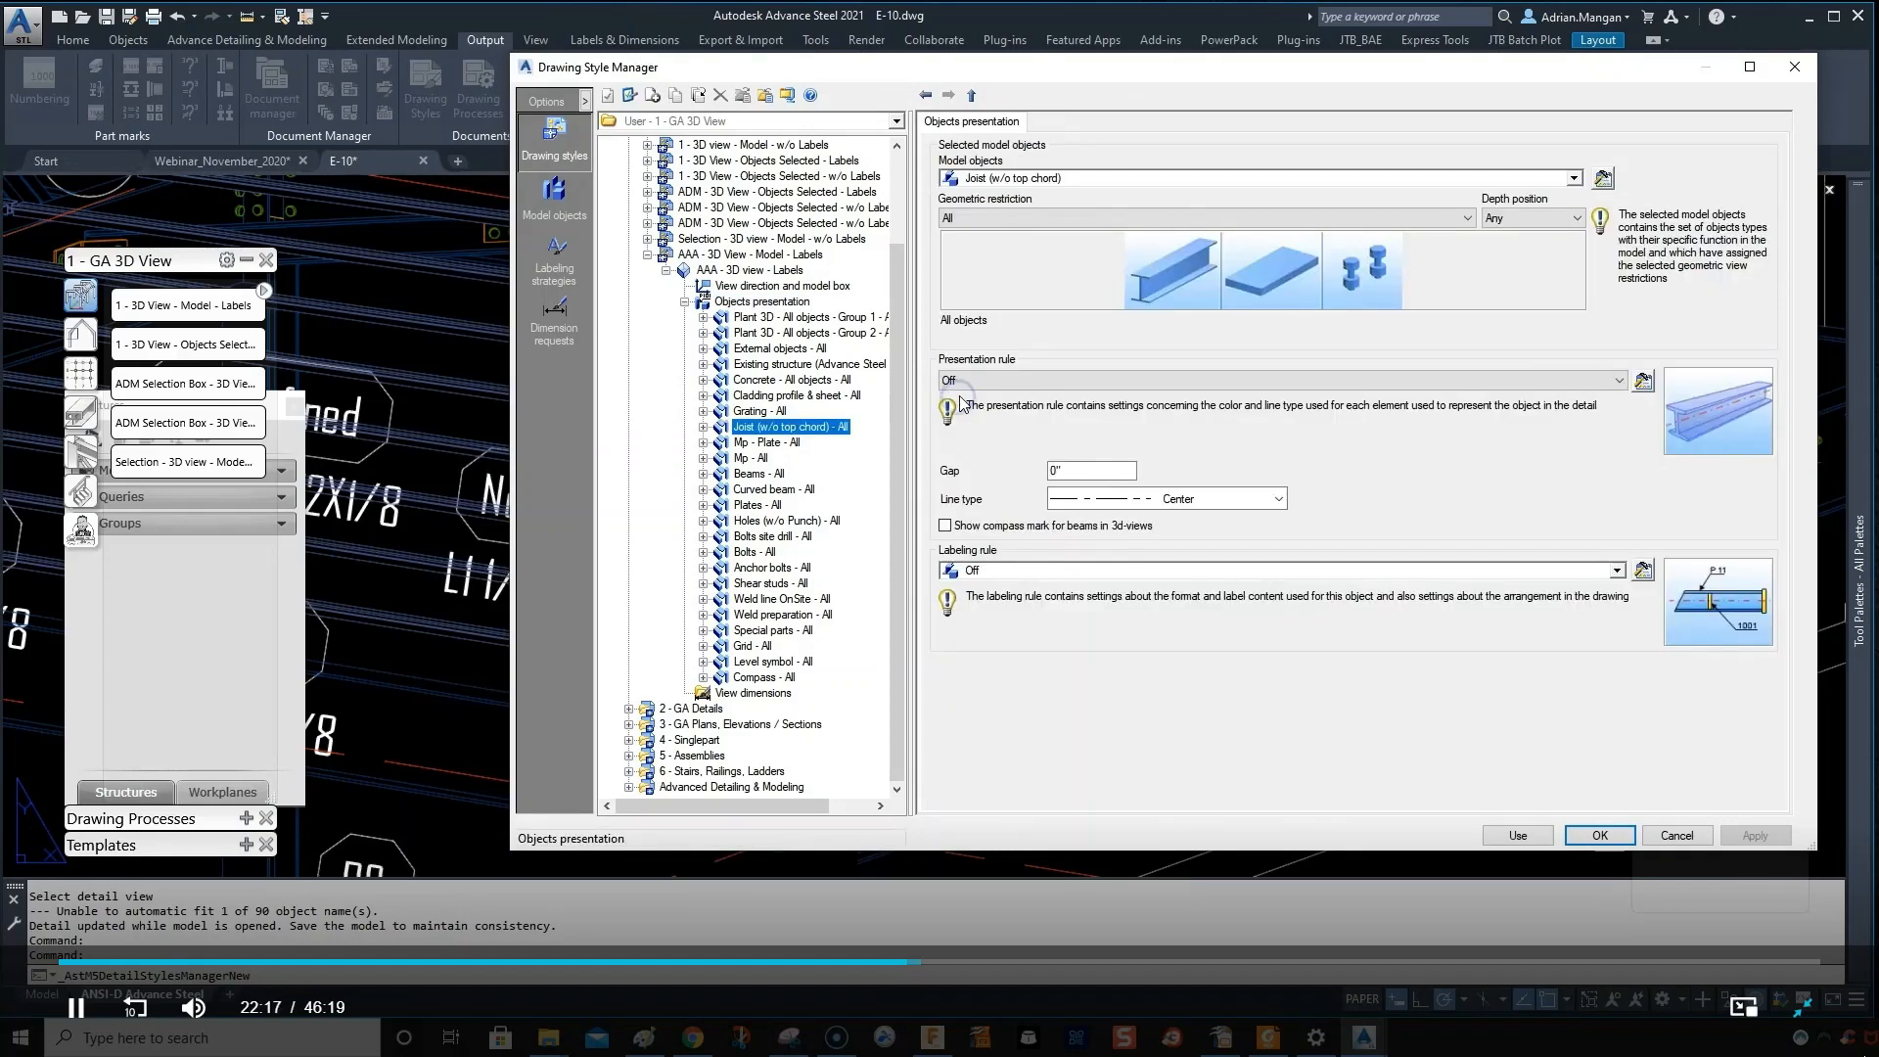
{"action": "left_click", "coordinate": [1576, 179]}
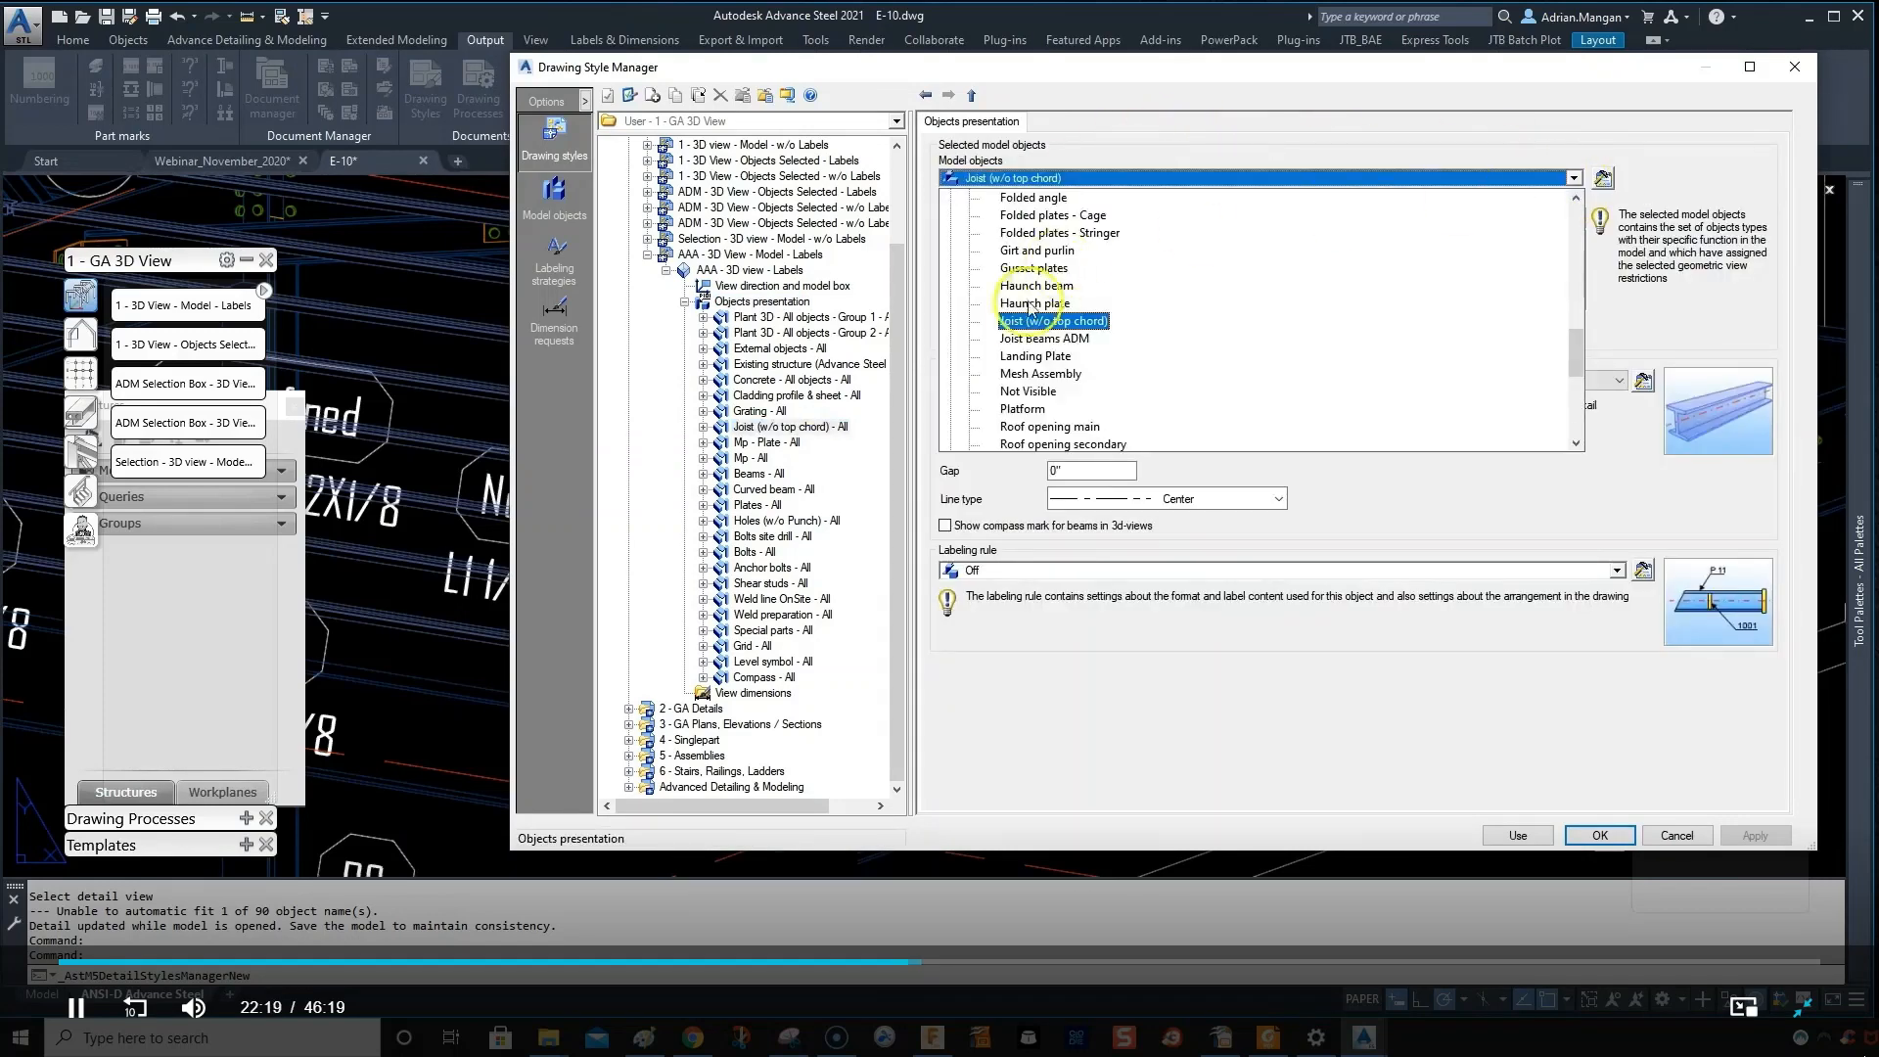
{"action": "scroll", "coordinate": [1059, 329], "scroll_direction": "up", "scroll_amount": 2}
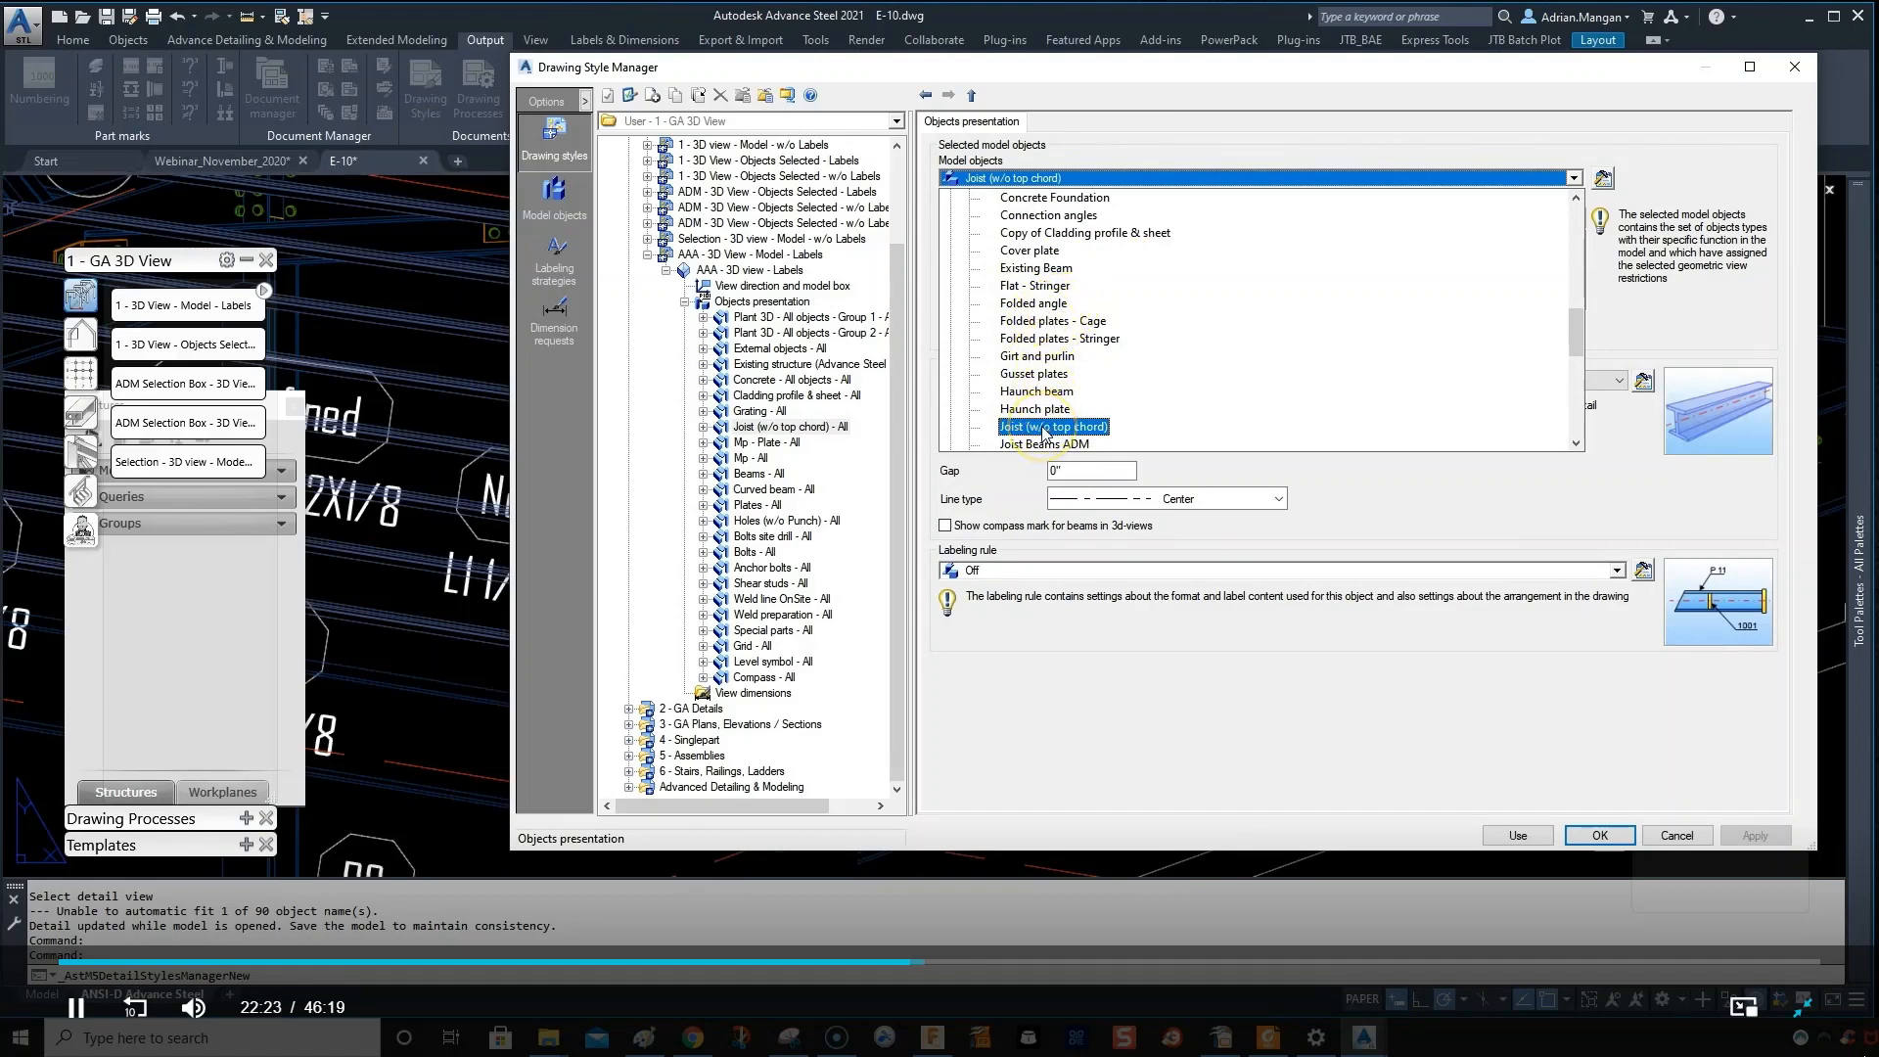
{"action": "scroll", "coordinate": [1072, 322], "scroll_direction": "up", "scroll_amount": 2}
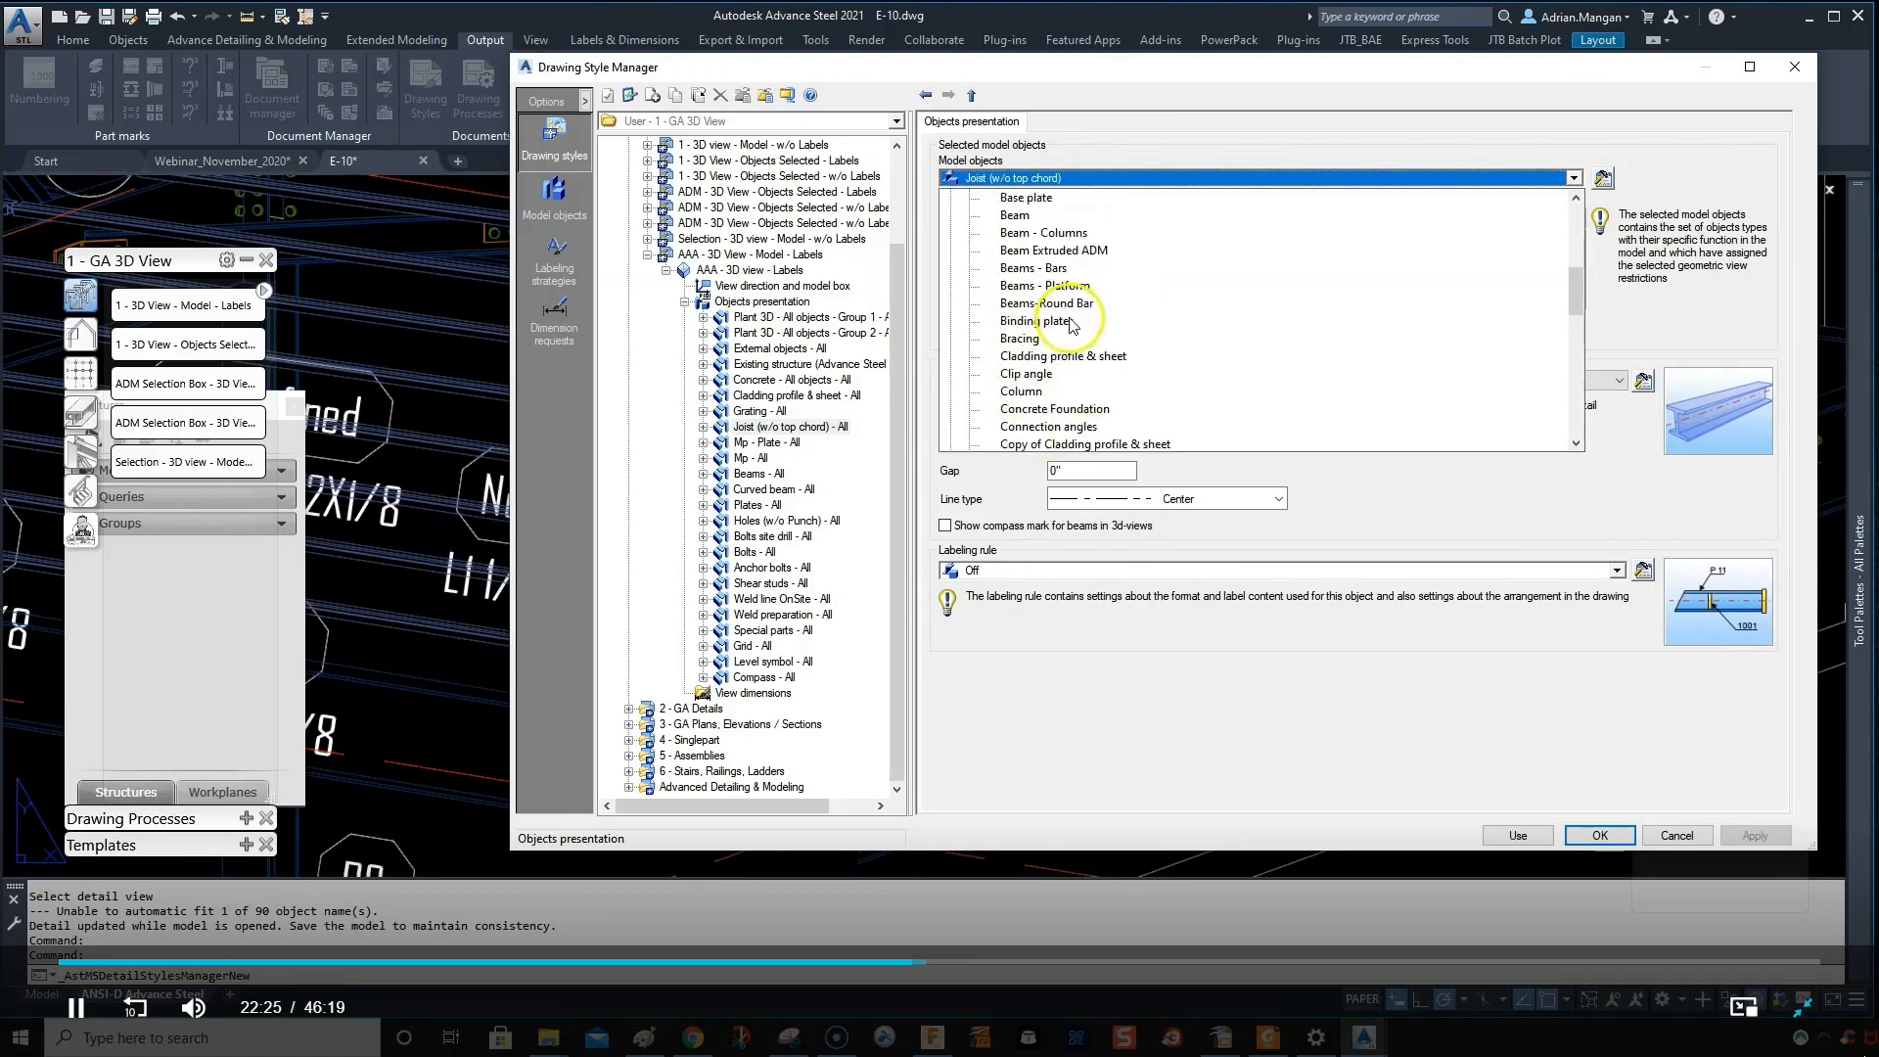
{"action": "scroll", "coordinate": [1075, 318], "scroll_direction": "down", "scroll_amount": 3}
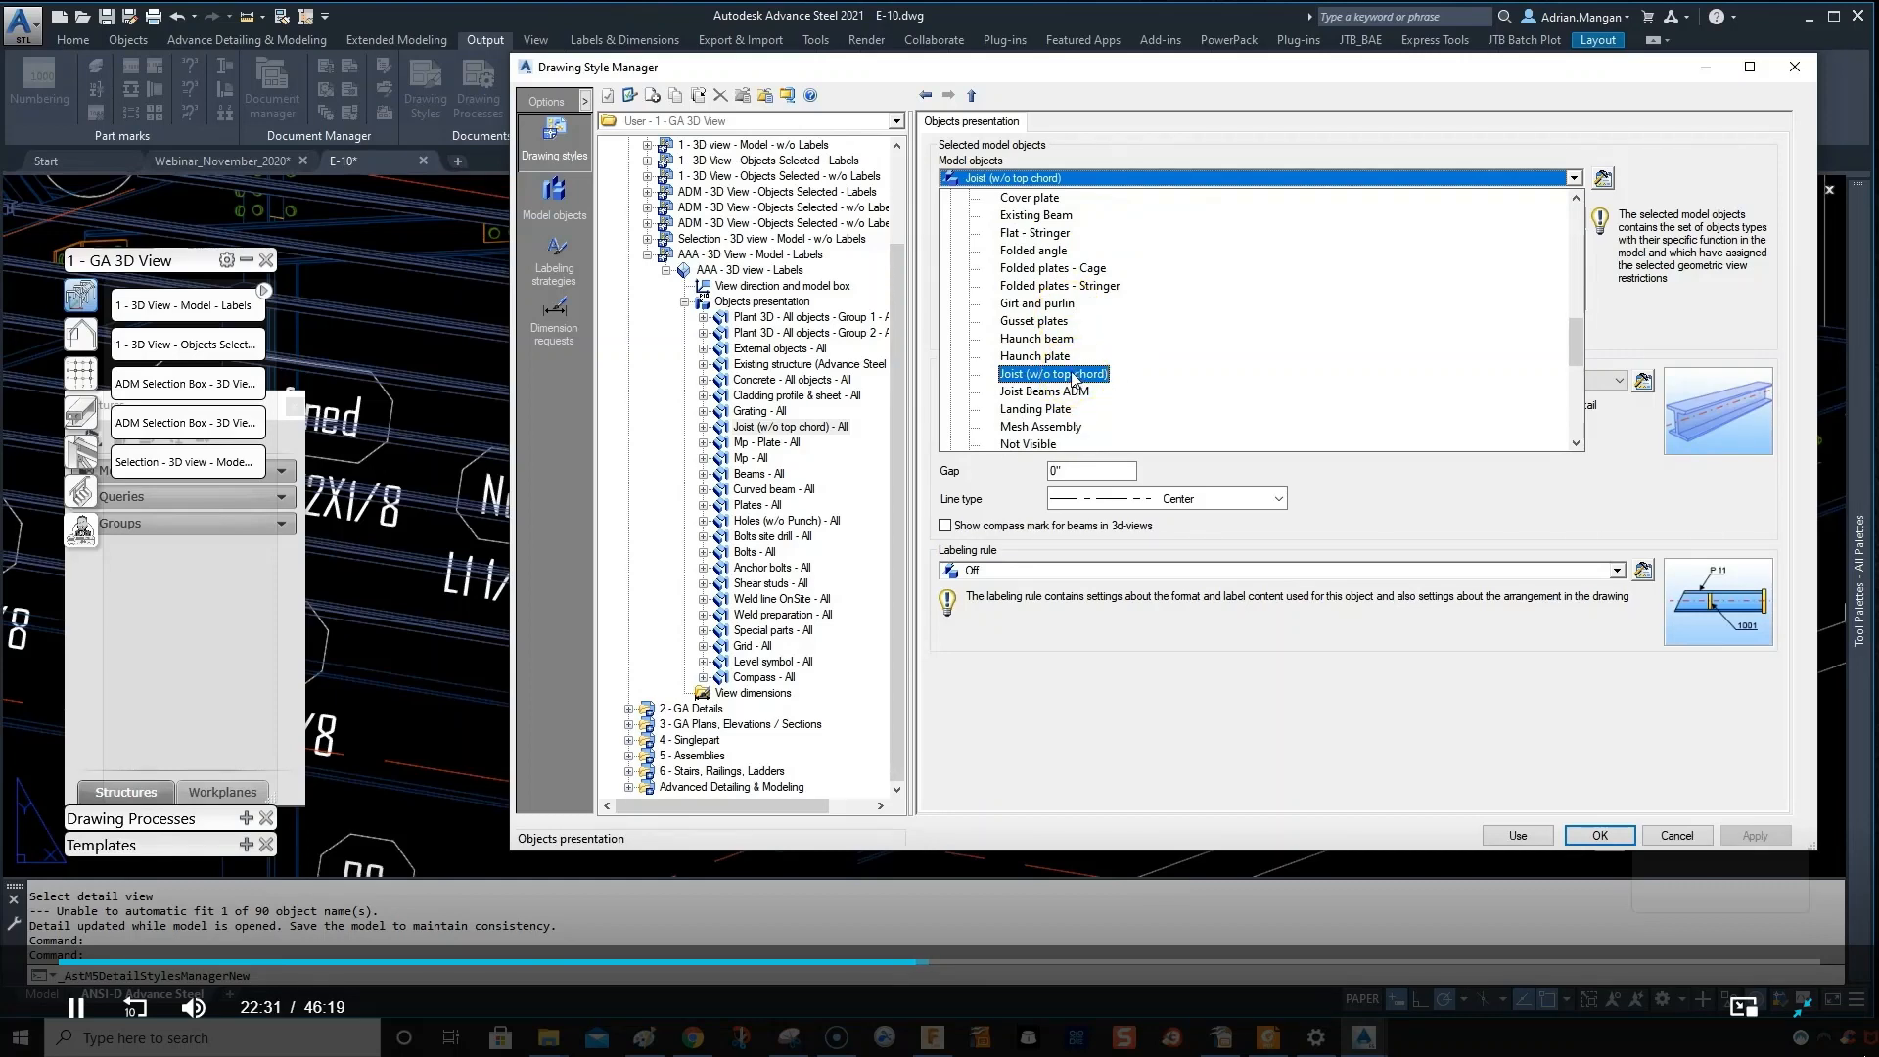
{"action": "left_click", "coordinate": [1130, 182]}
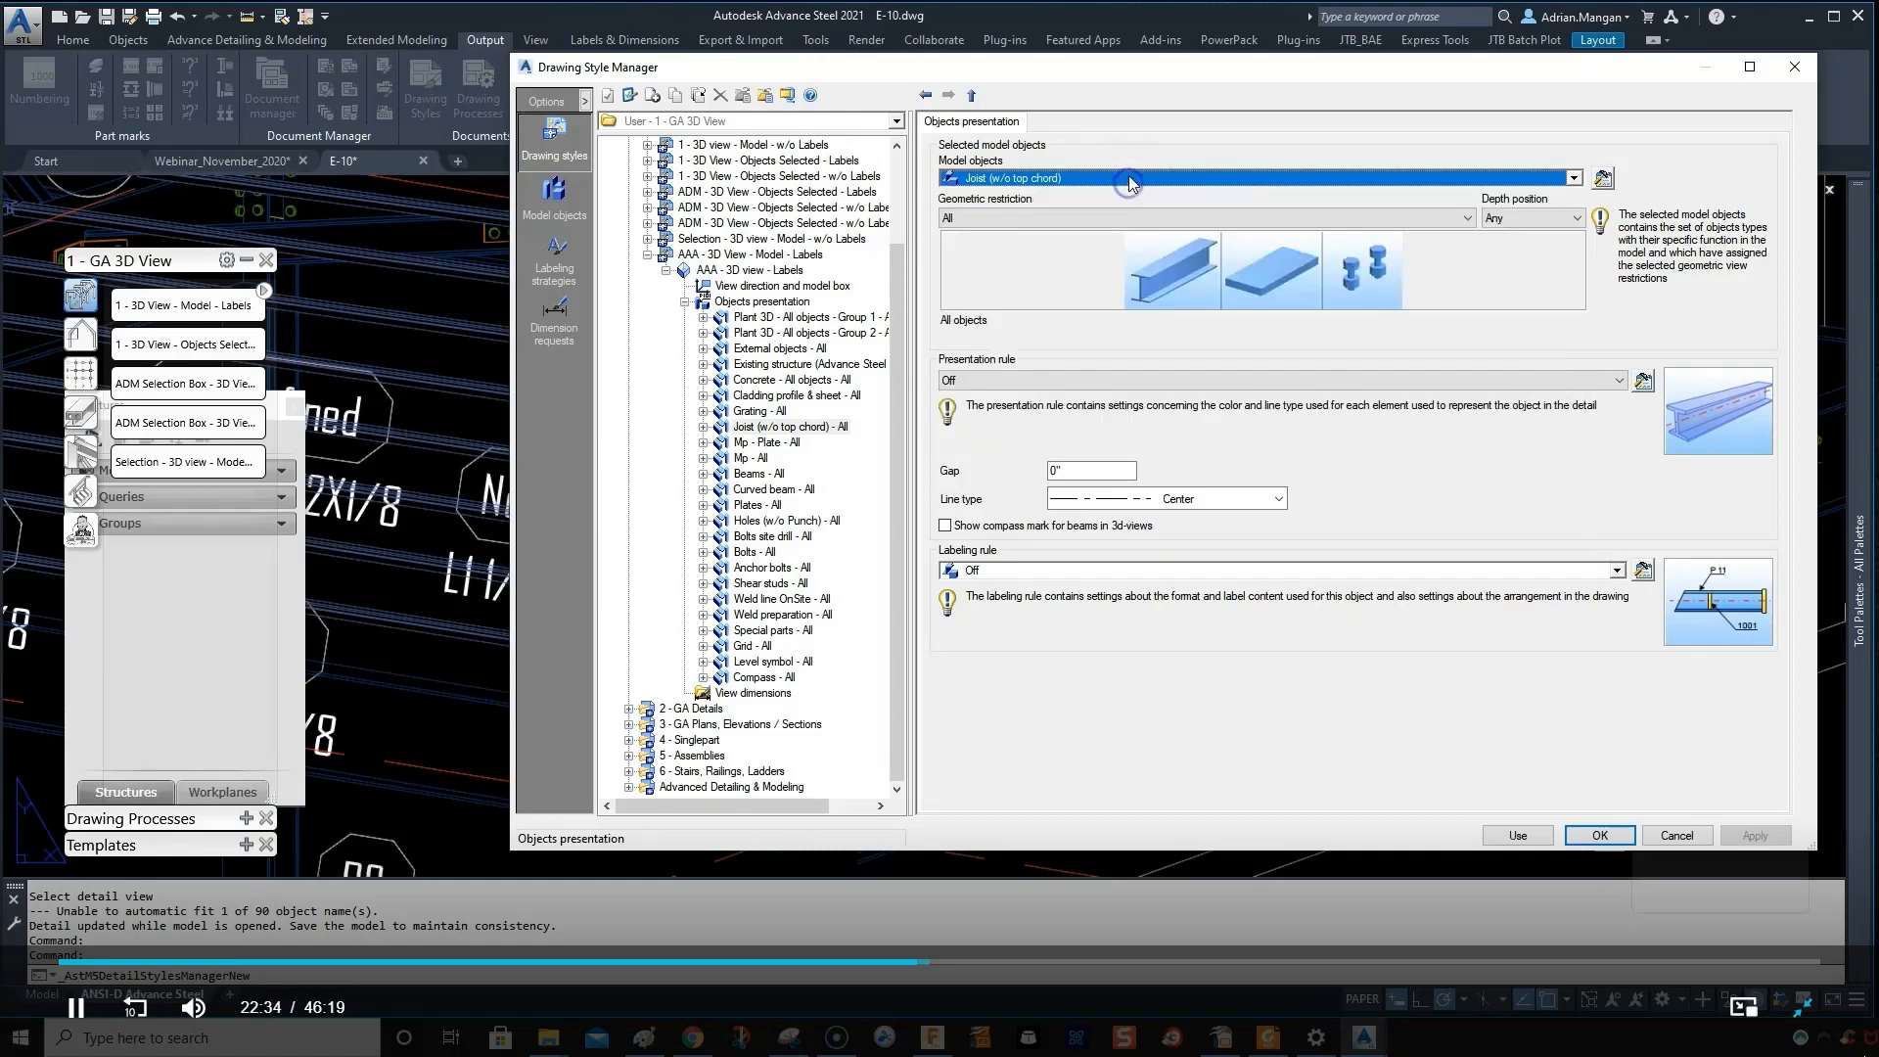
- Create a copy of the Joist (w/o top chord) model object named "Joist All" in the Parts (w/ model role) group
{"action": "left_click", "coordinate": [1604, 179]}
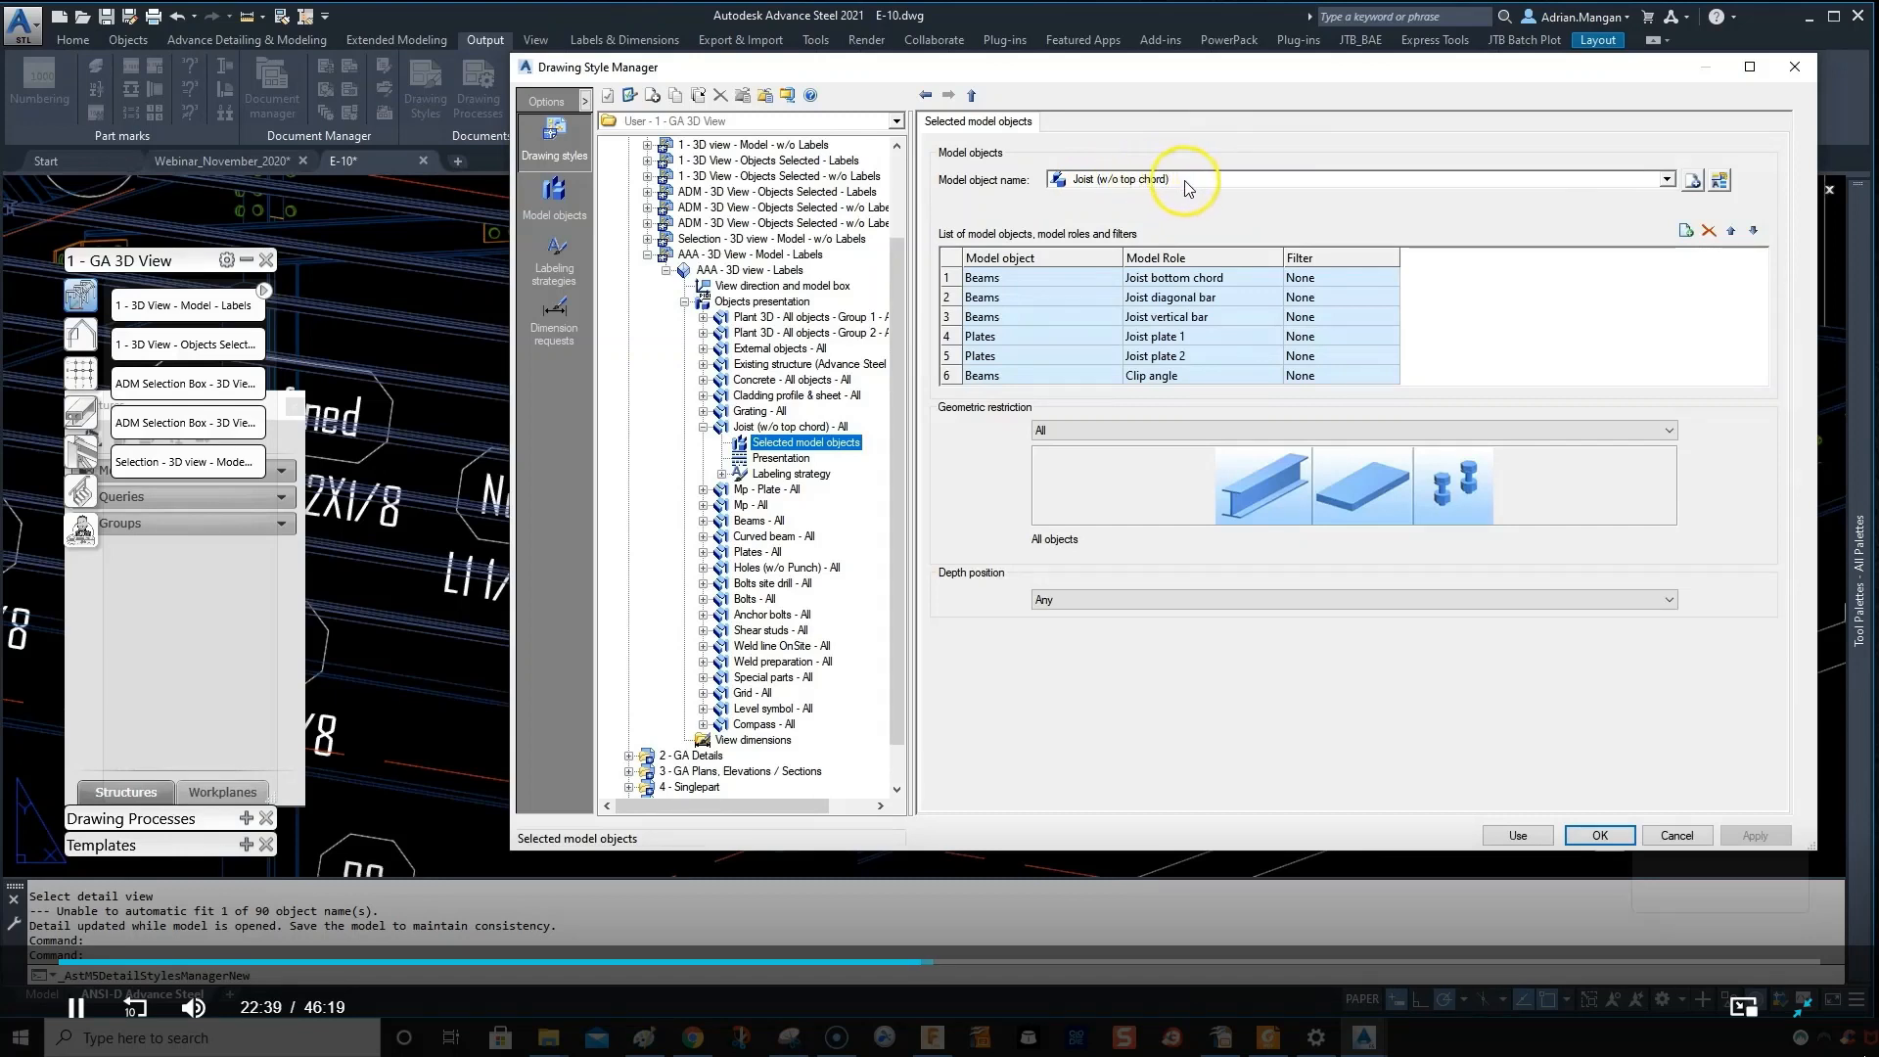
{"action": "left_click", "coordinate": [1694, 181]}
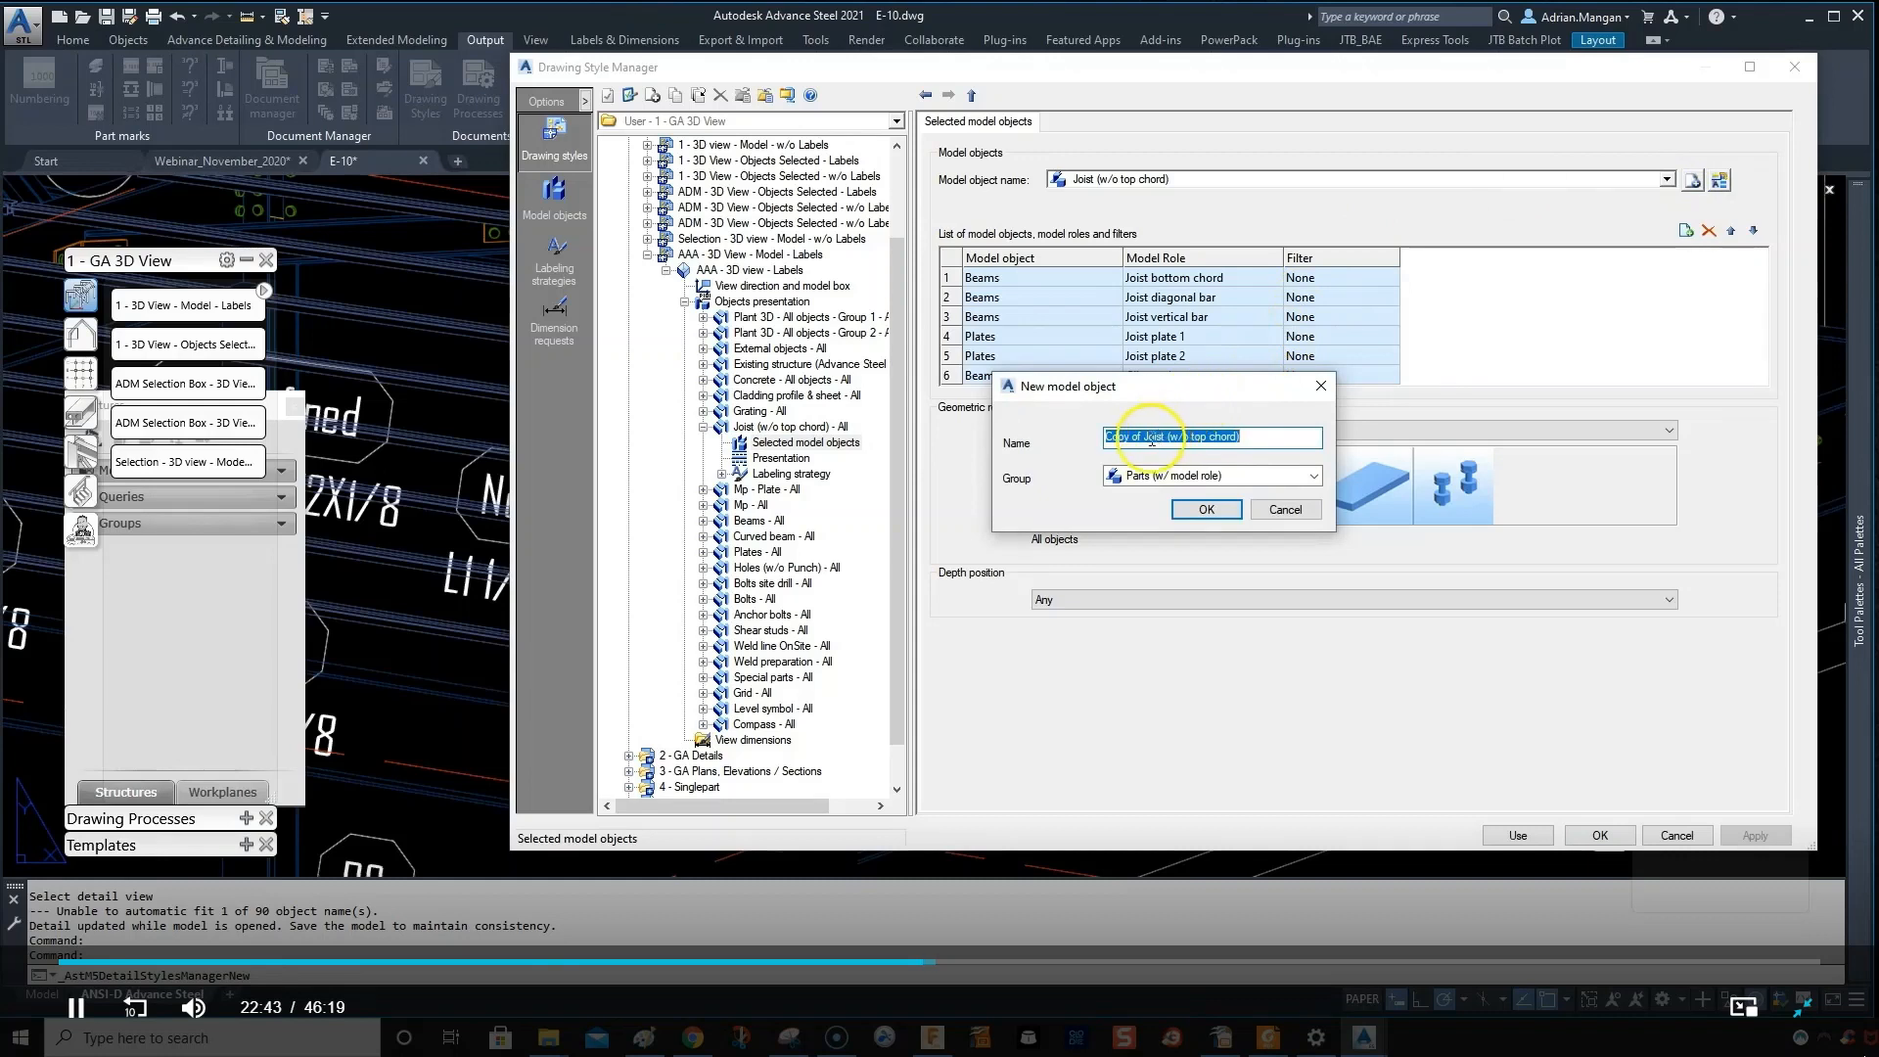
{"action": "left_click", "coordinate": [1147, 441]}
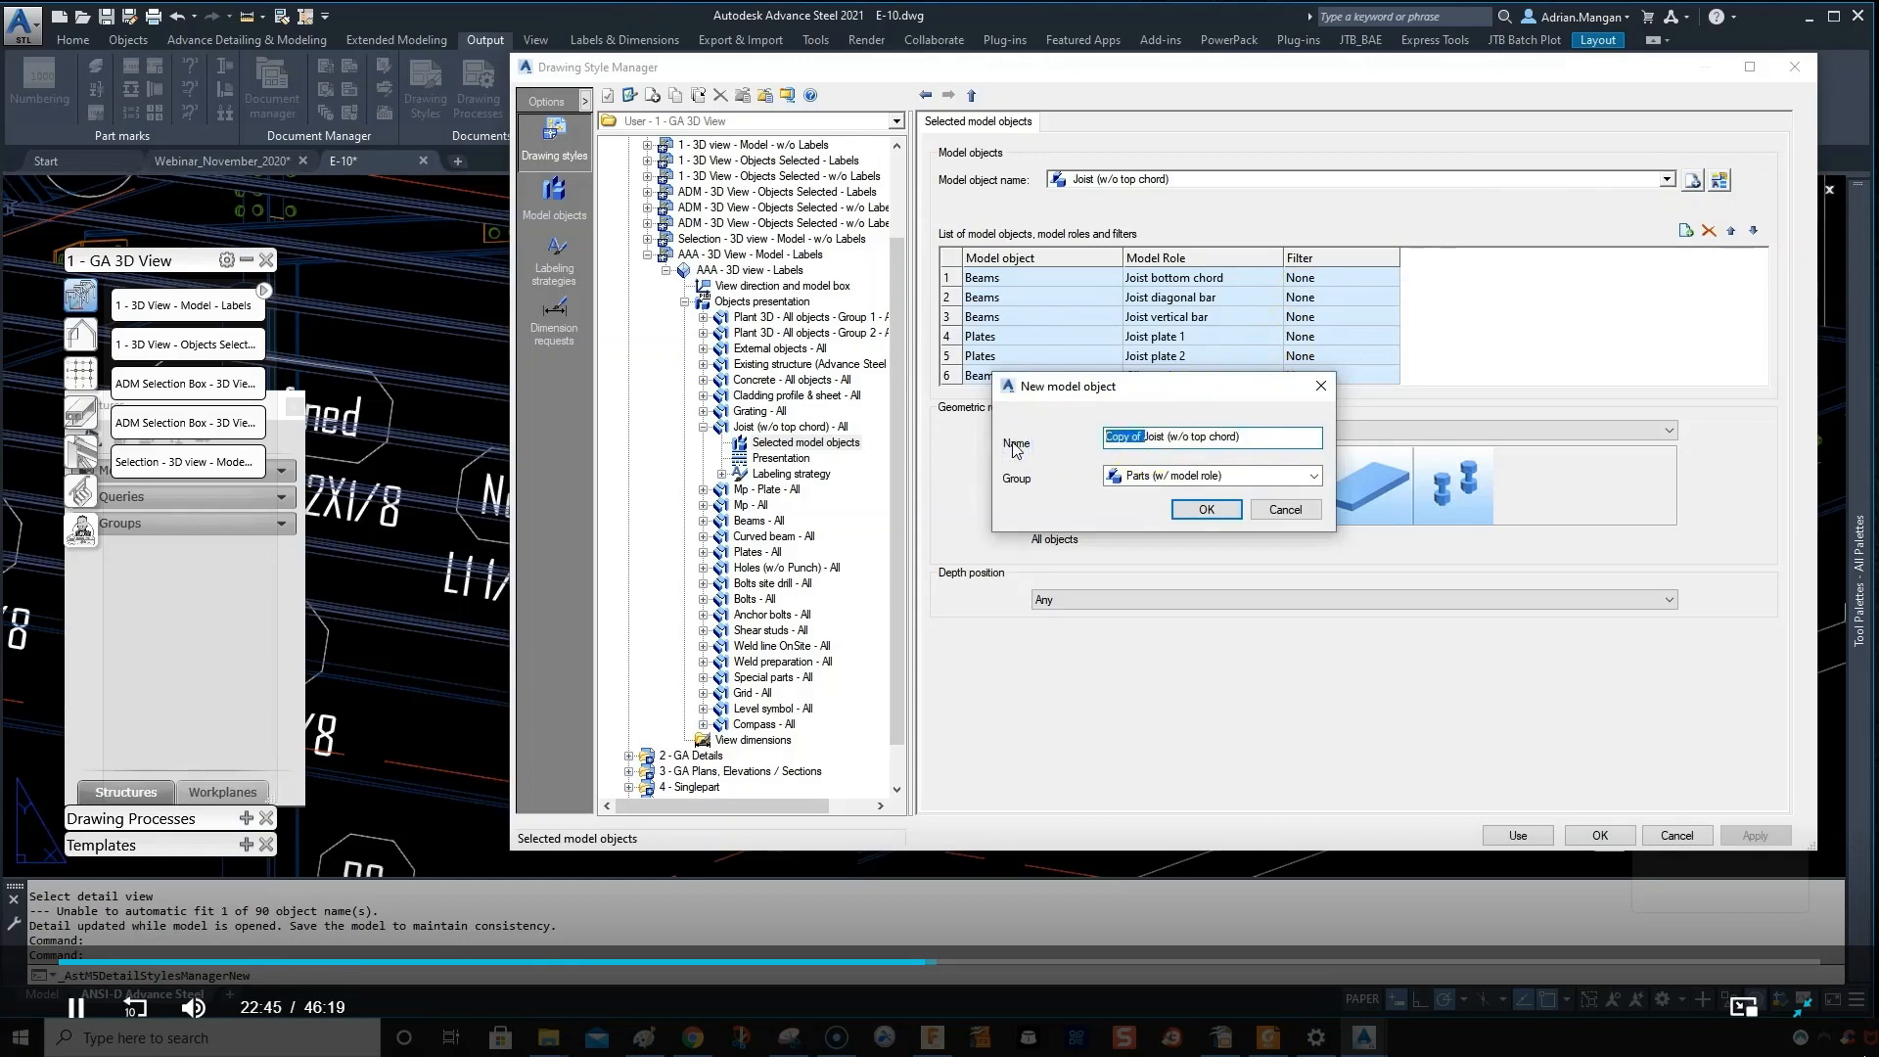
{"action": "key", "text": "BackSpace"}
{"action": "key", "text": "BackSpace"}
{"action": "key", "text": "BackSpace"}
{"action": "key", "text": "BackSpace"}
{"action": "key", "text": "BackSpace"}
{"action": "key", "text": "BackSpace"}
{"action": "key", "text": "BackSpace"}
{"action": "key", "text": "BackSpace"}
{"action": "left_click_drag", "start_coordinate": [1204, 438], "coordinate": [1124, 442]}
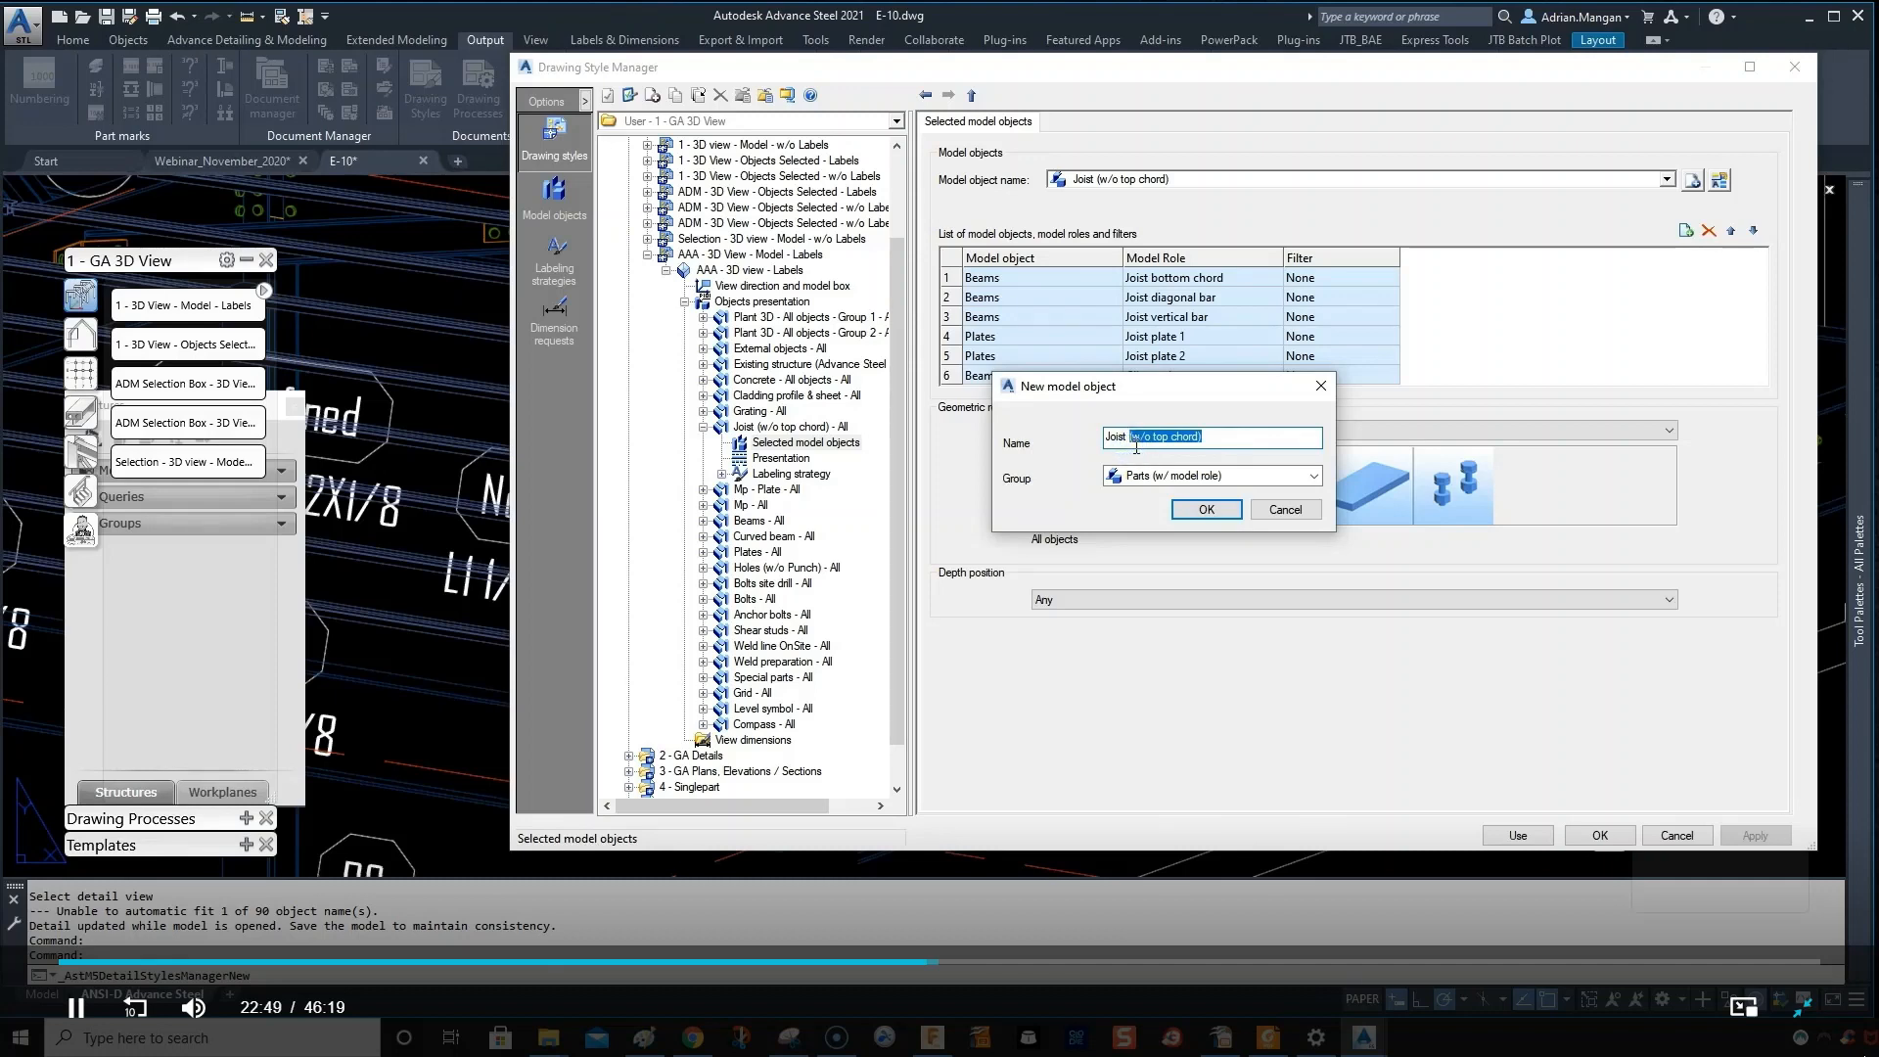
{"action": "type", "text": "a"}
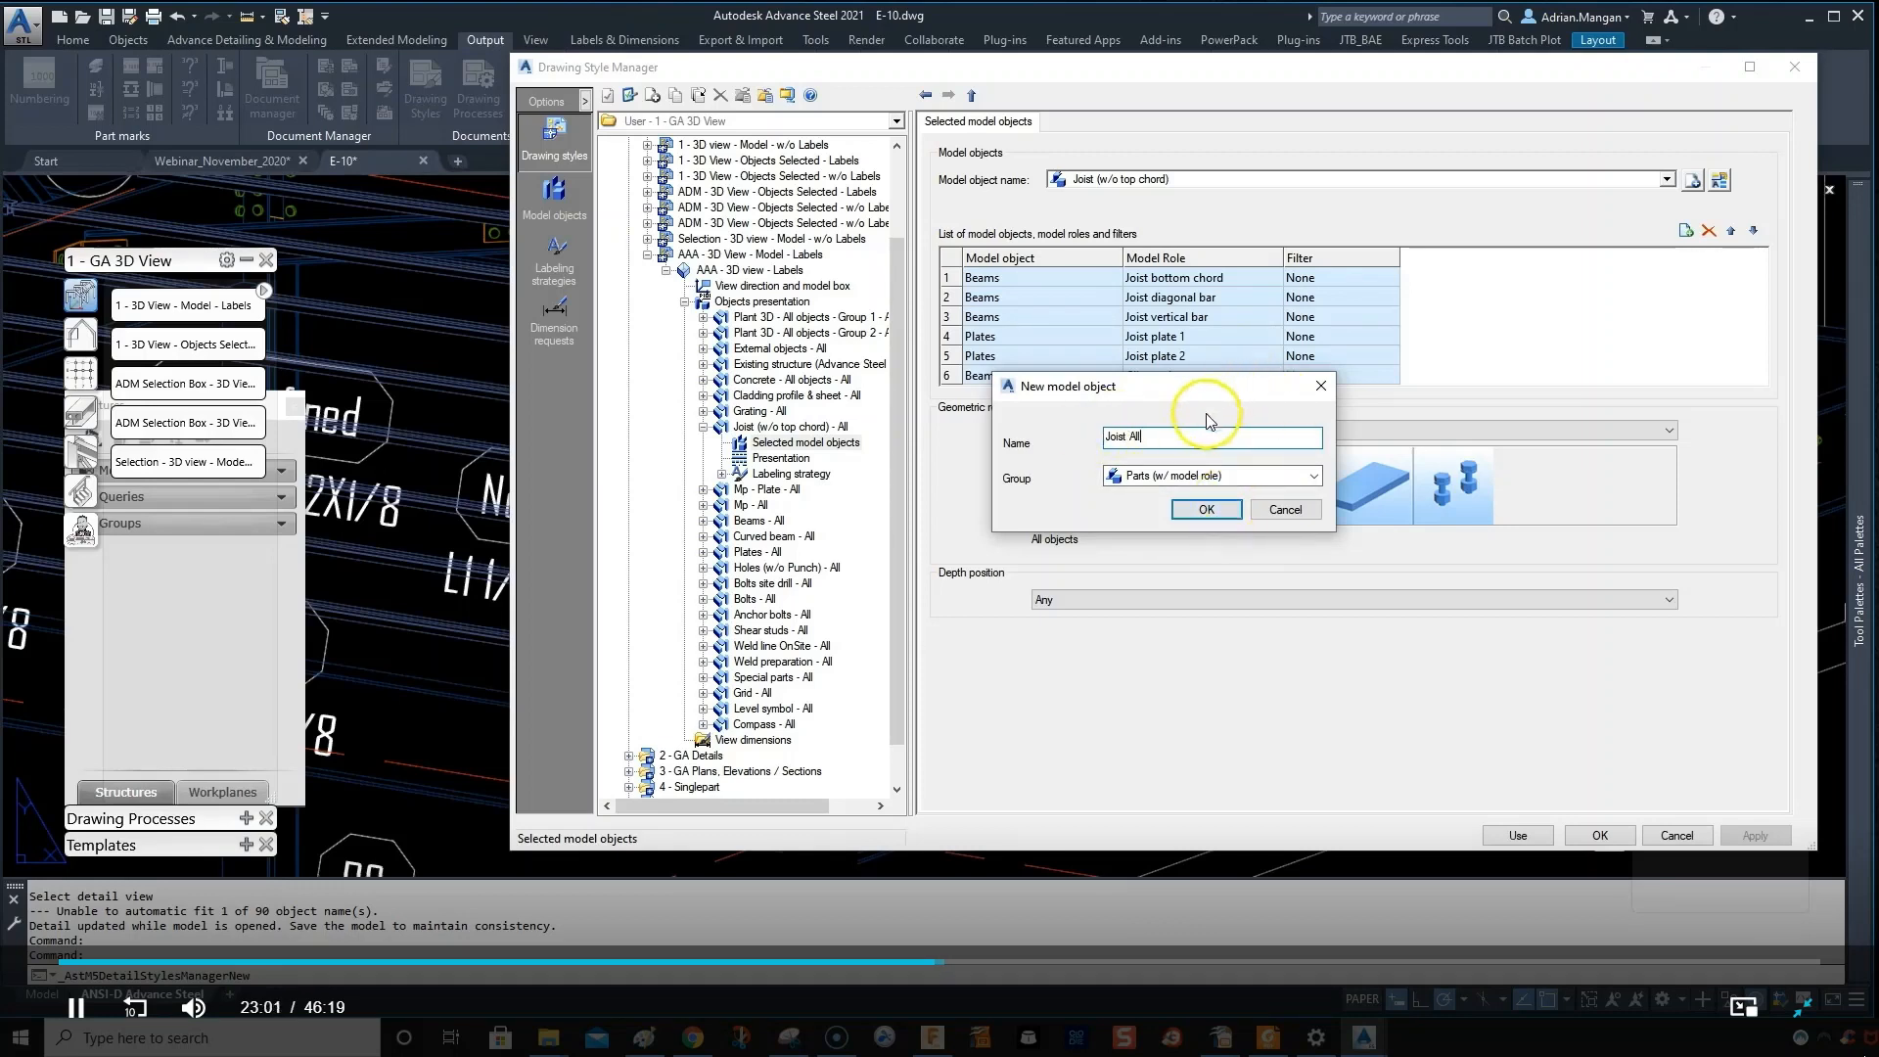
{"action": "left_click", "coordinate": [1199, 511]}
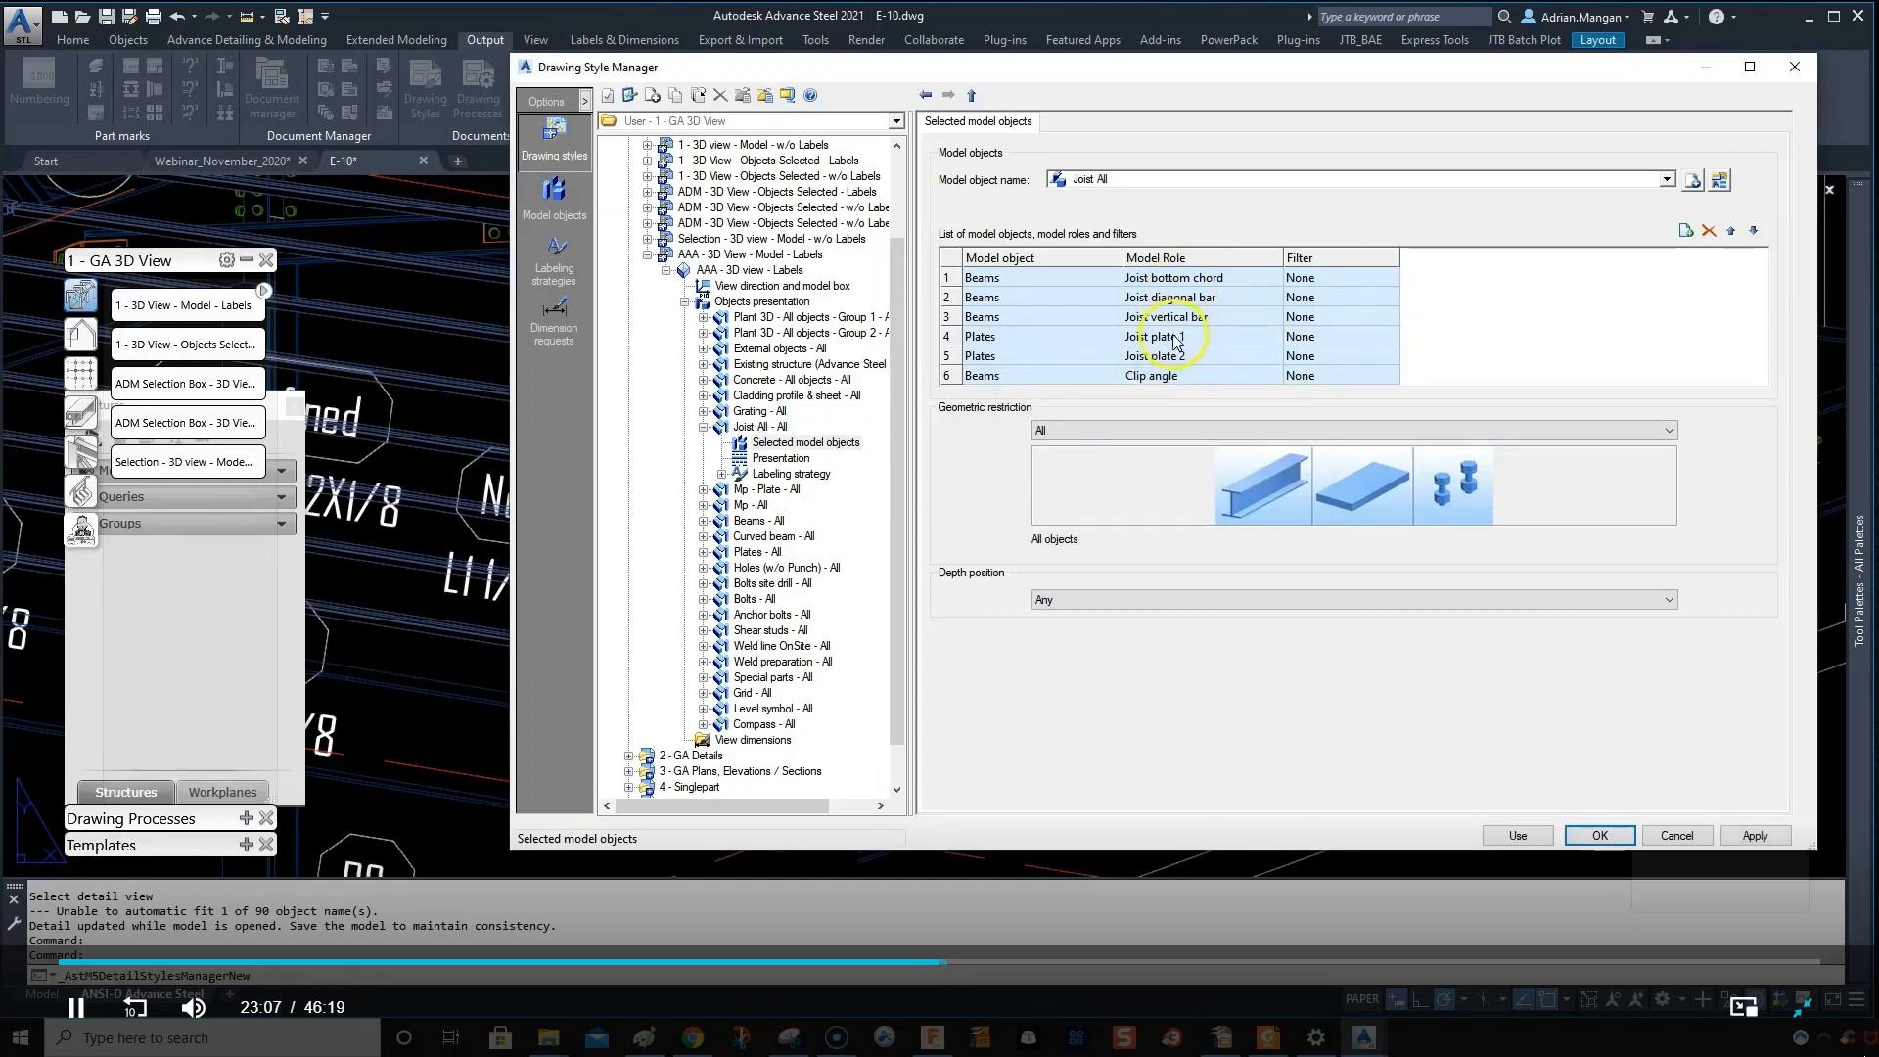
- Review each model role in the Joist All list, from the bottom chord to the clip angle
{"action": "left_click", "coordinate": [1181, 281]}
{"action": "left_click", "coordinate": [1184, 299]}
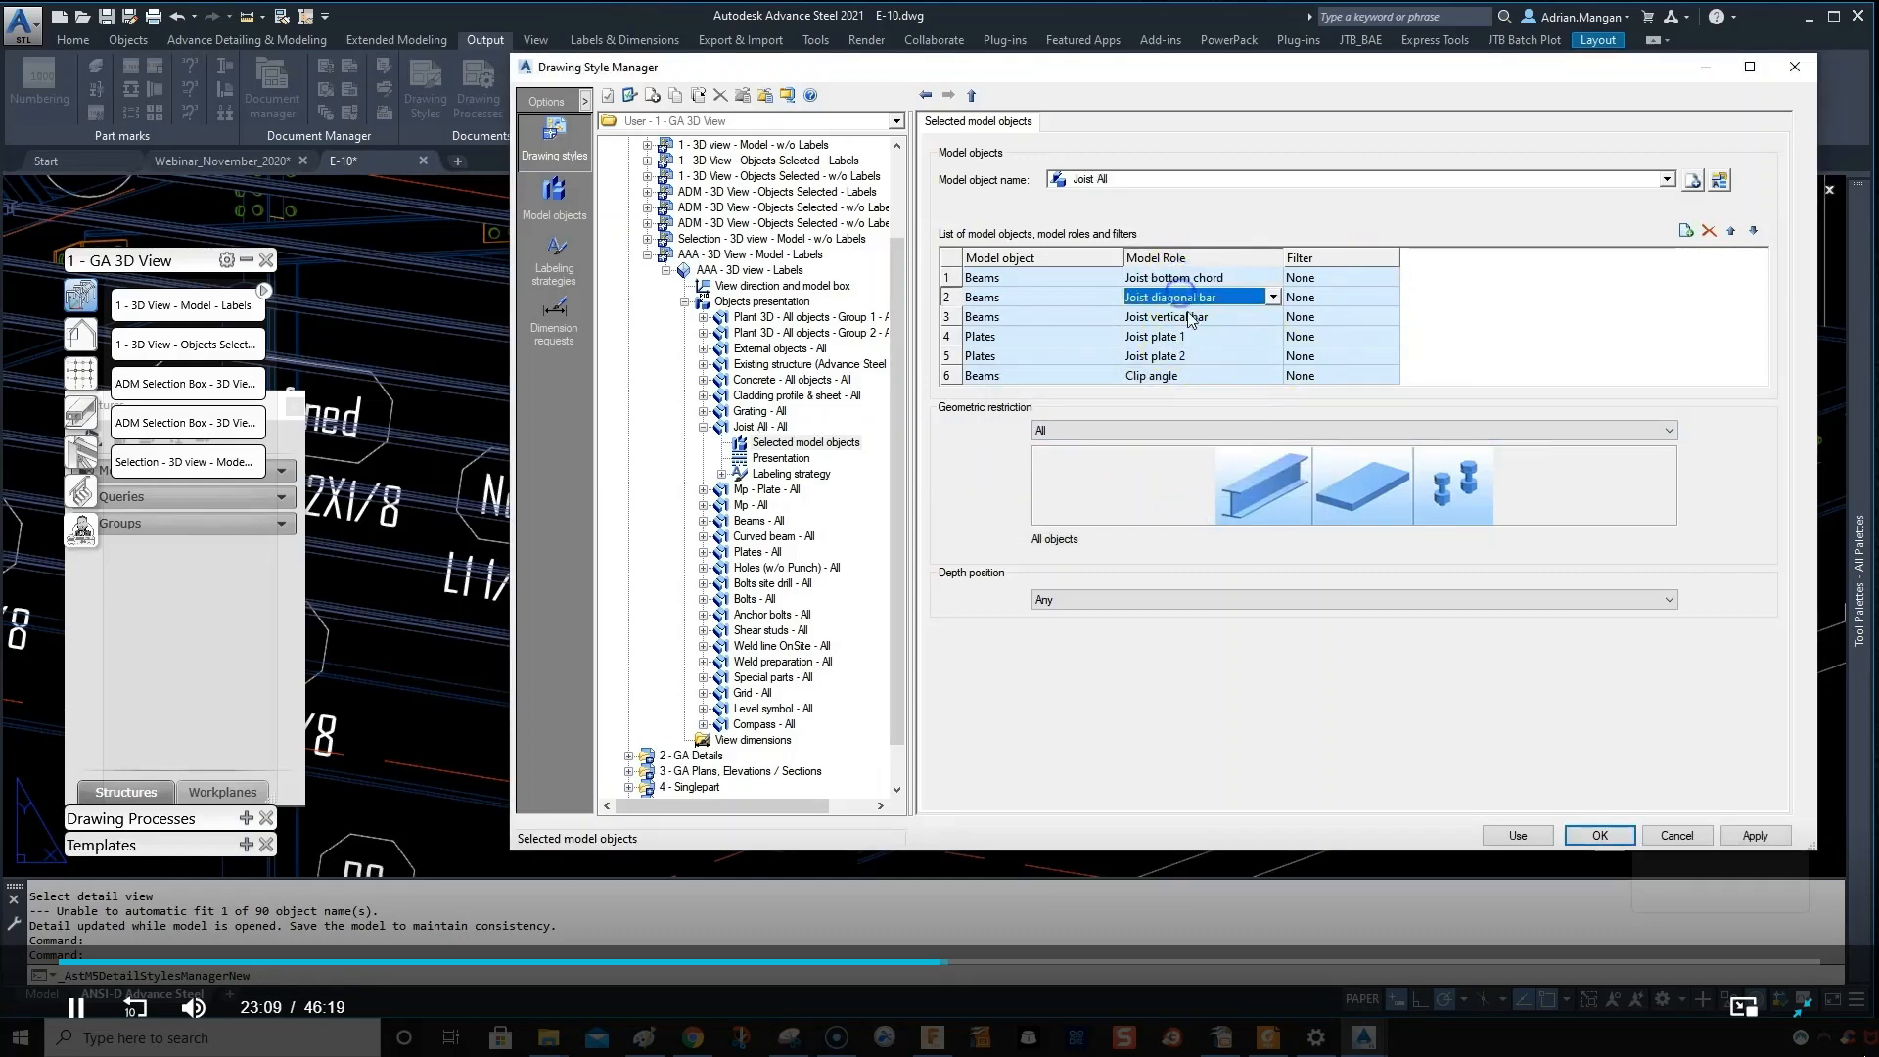
{"action": "left_click", "coordinate": [1187, 317]}
{"action": "left_click", "coordinate": [1185, 337]}
{"action": "left_click", "coordinate": [1184, 356]}
{"action": "left_click", "coordinate": [1181, 375]}
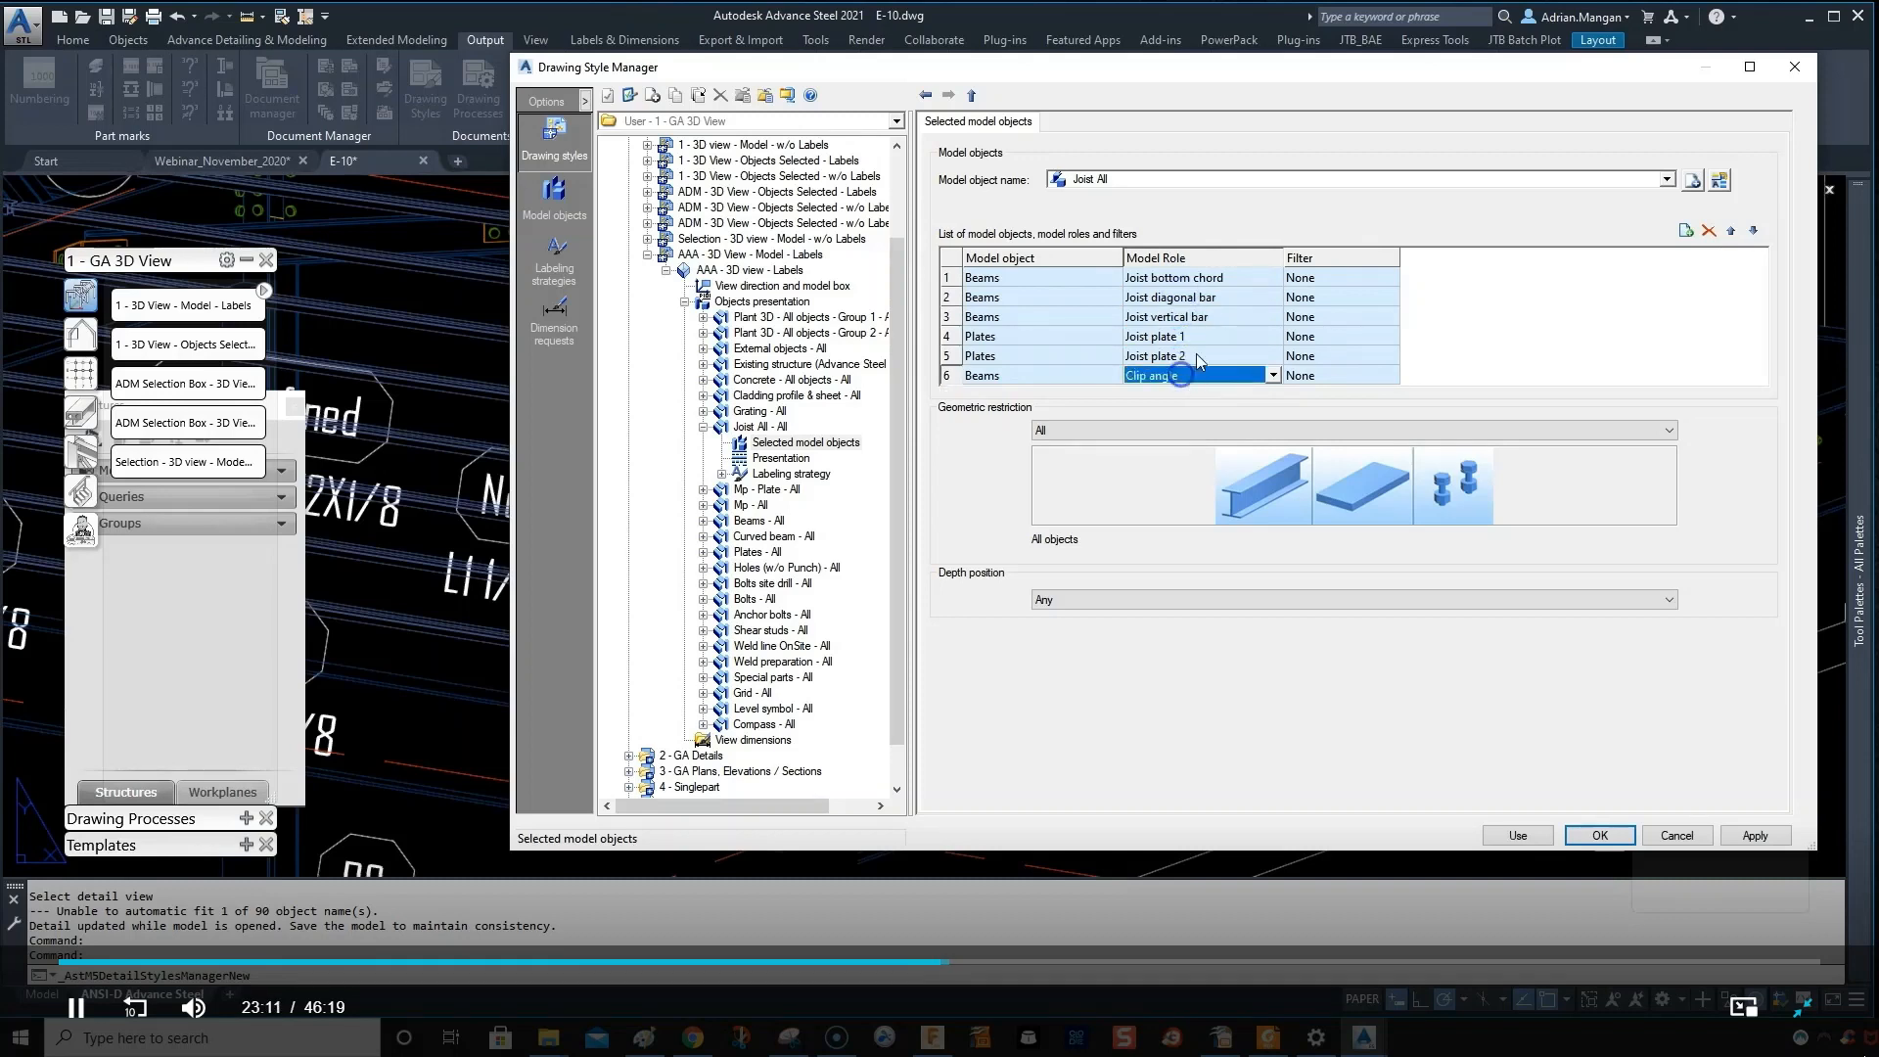
- Add a Beams entry with the model role Joist top chord and no filter to the Joist All list
{"action": "left_click", "coordinate": [951, 280]}
{"action": "left_click", "coordinate": [1685, 231]}
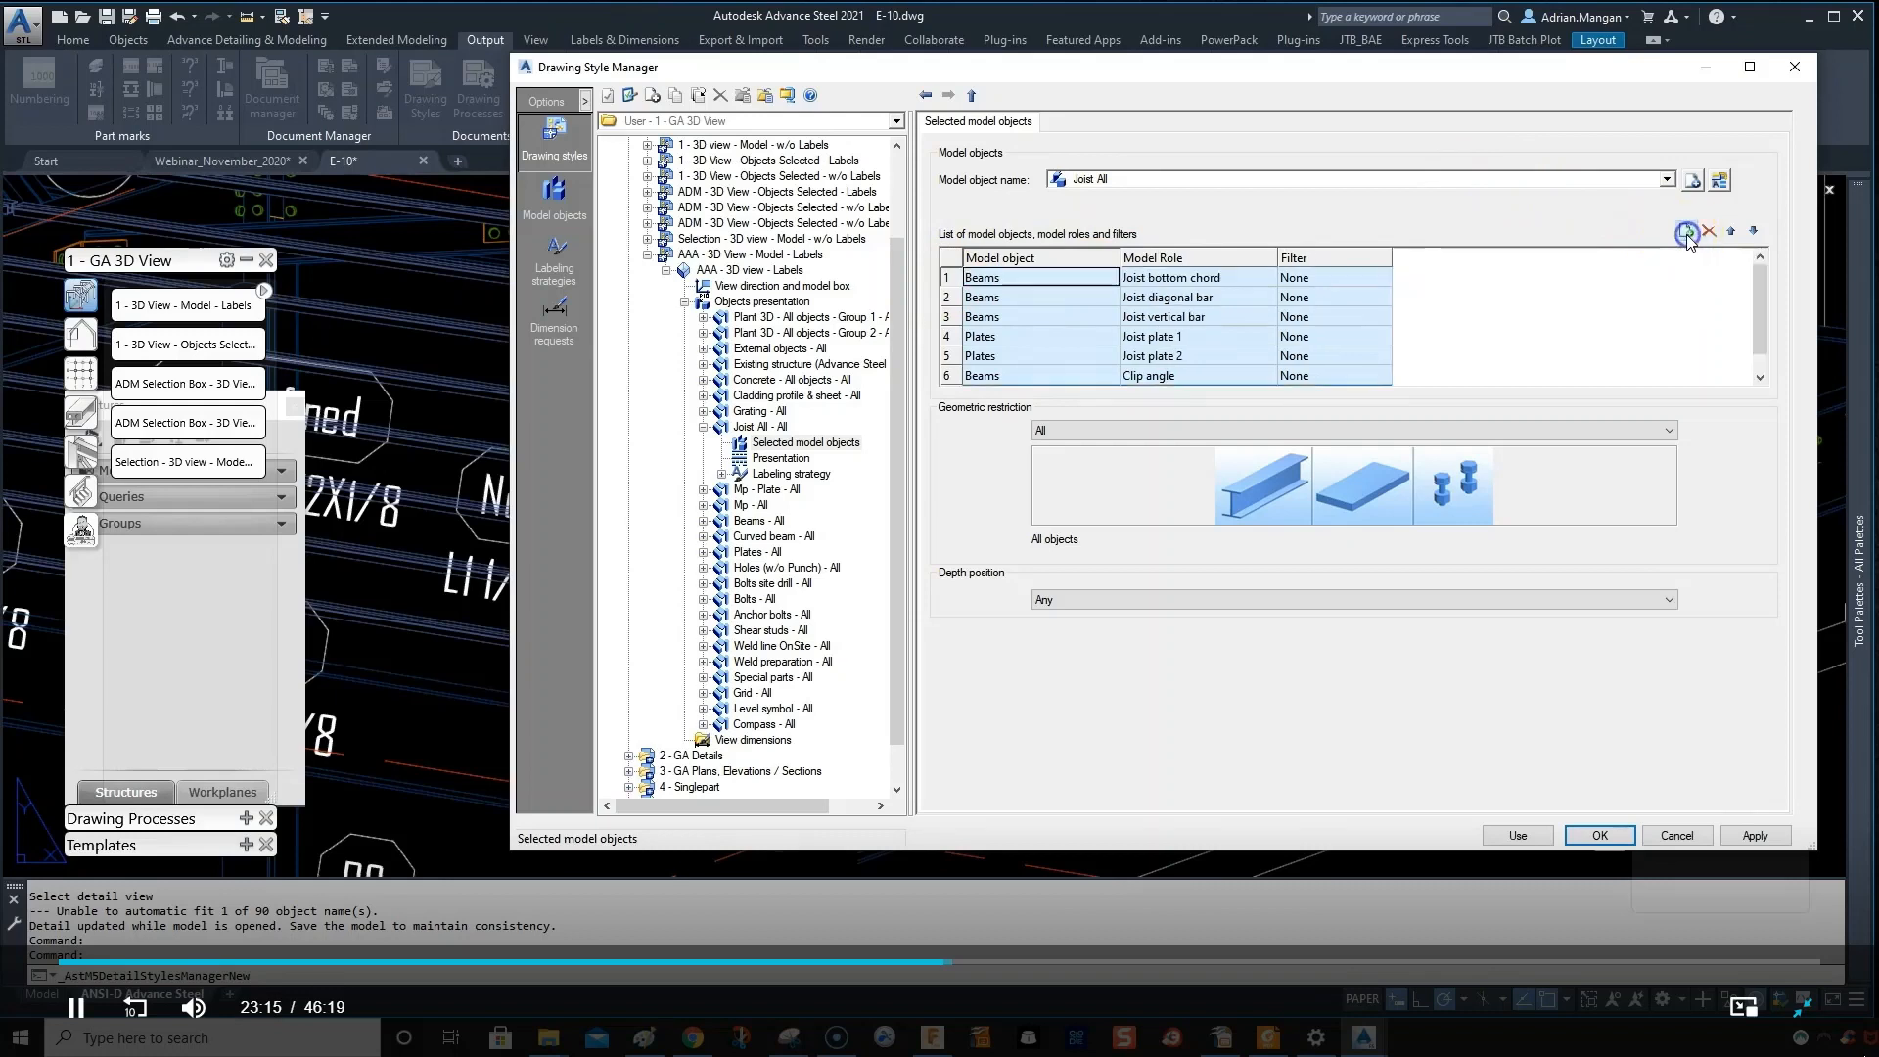
{"action": "scroll", "coordinate": [1259, 379], "scroll_direction": "down", "scroll_amount": 1}
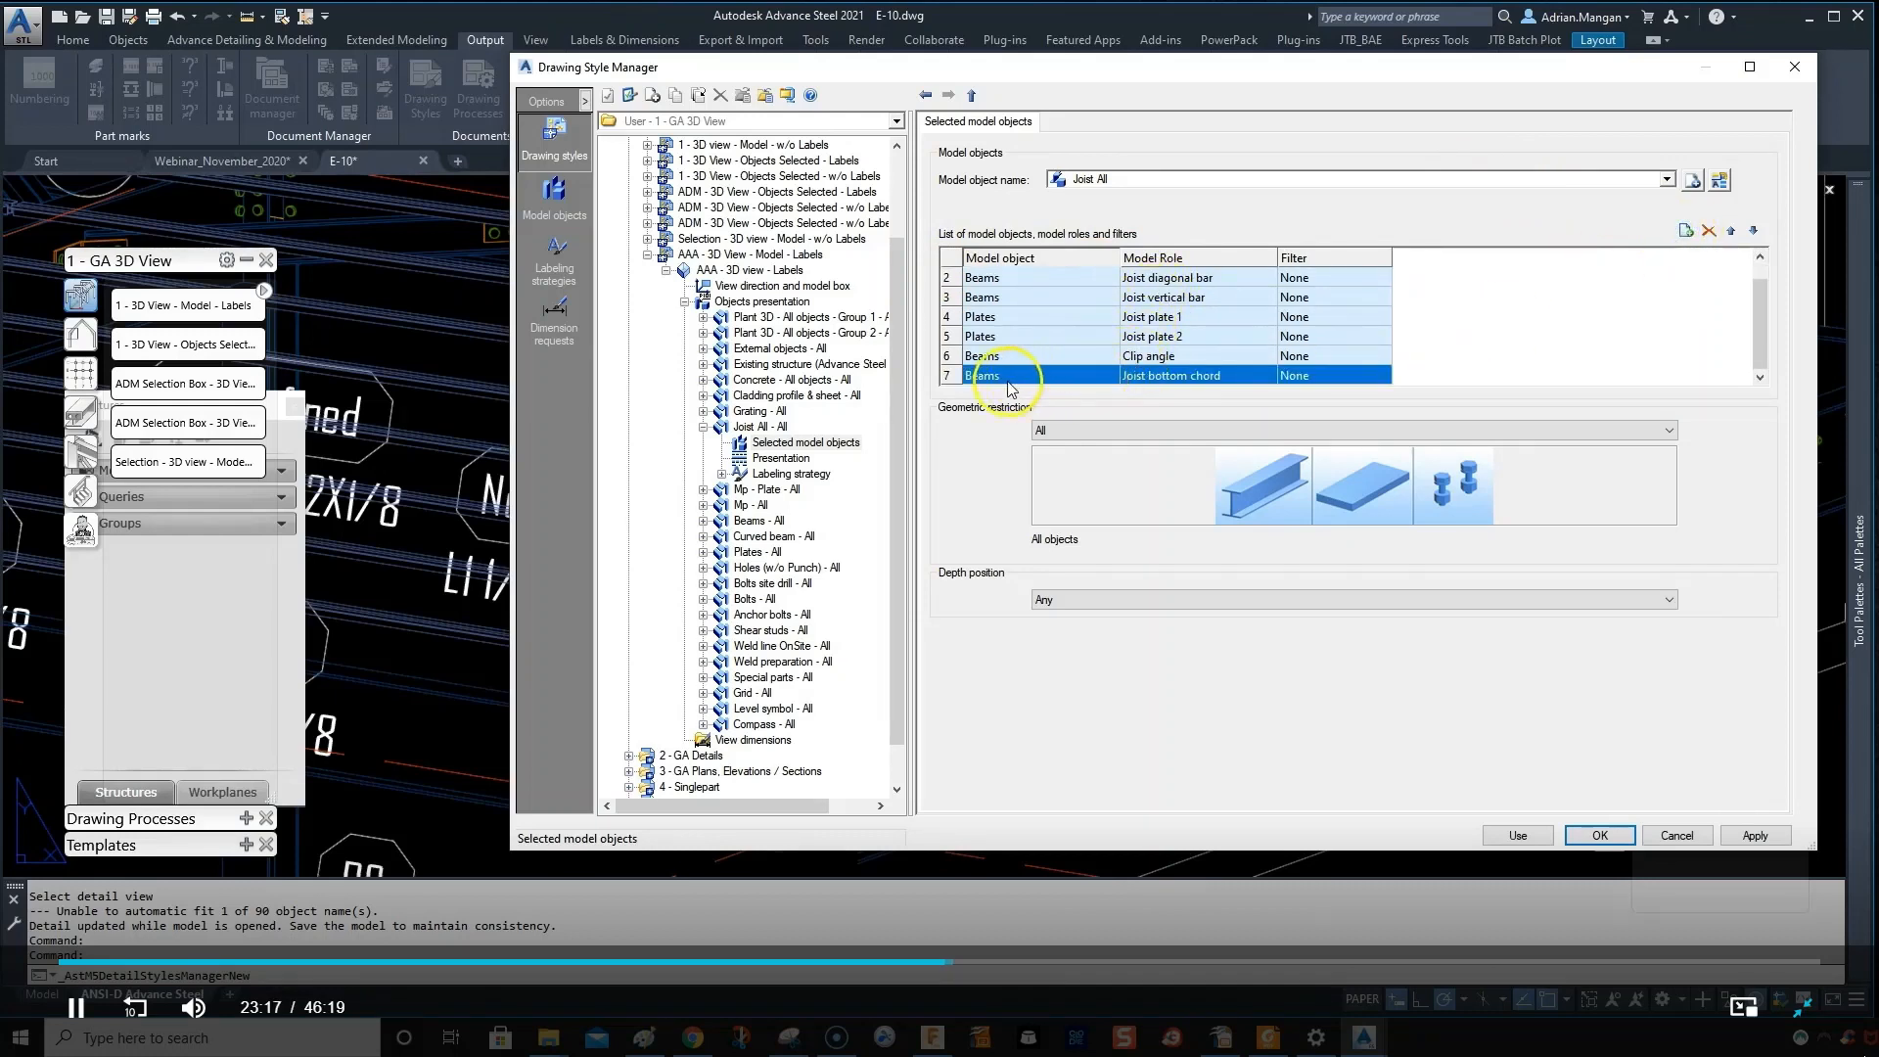
{"action": "left_click", "coordinate": [1228, 380]}
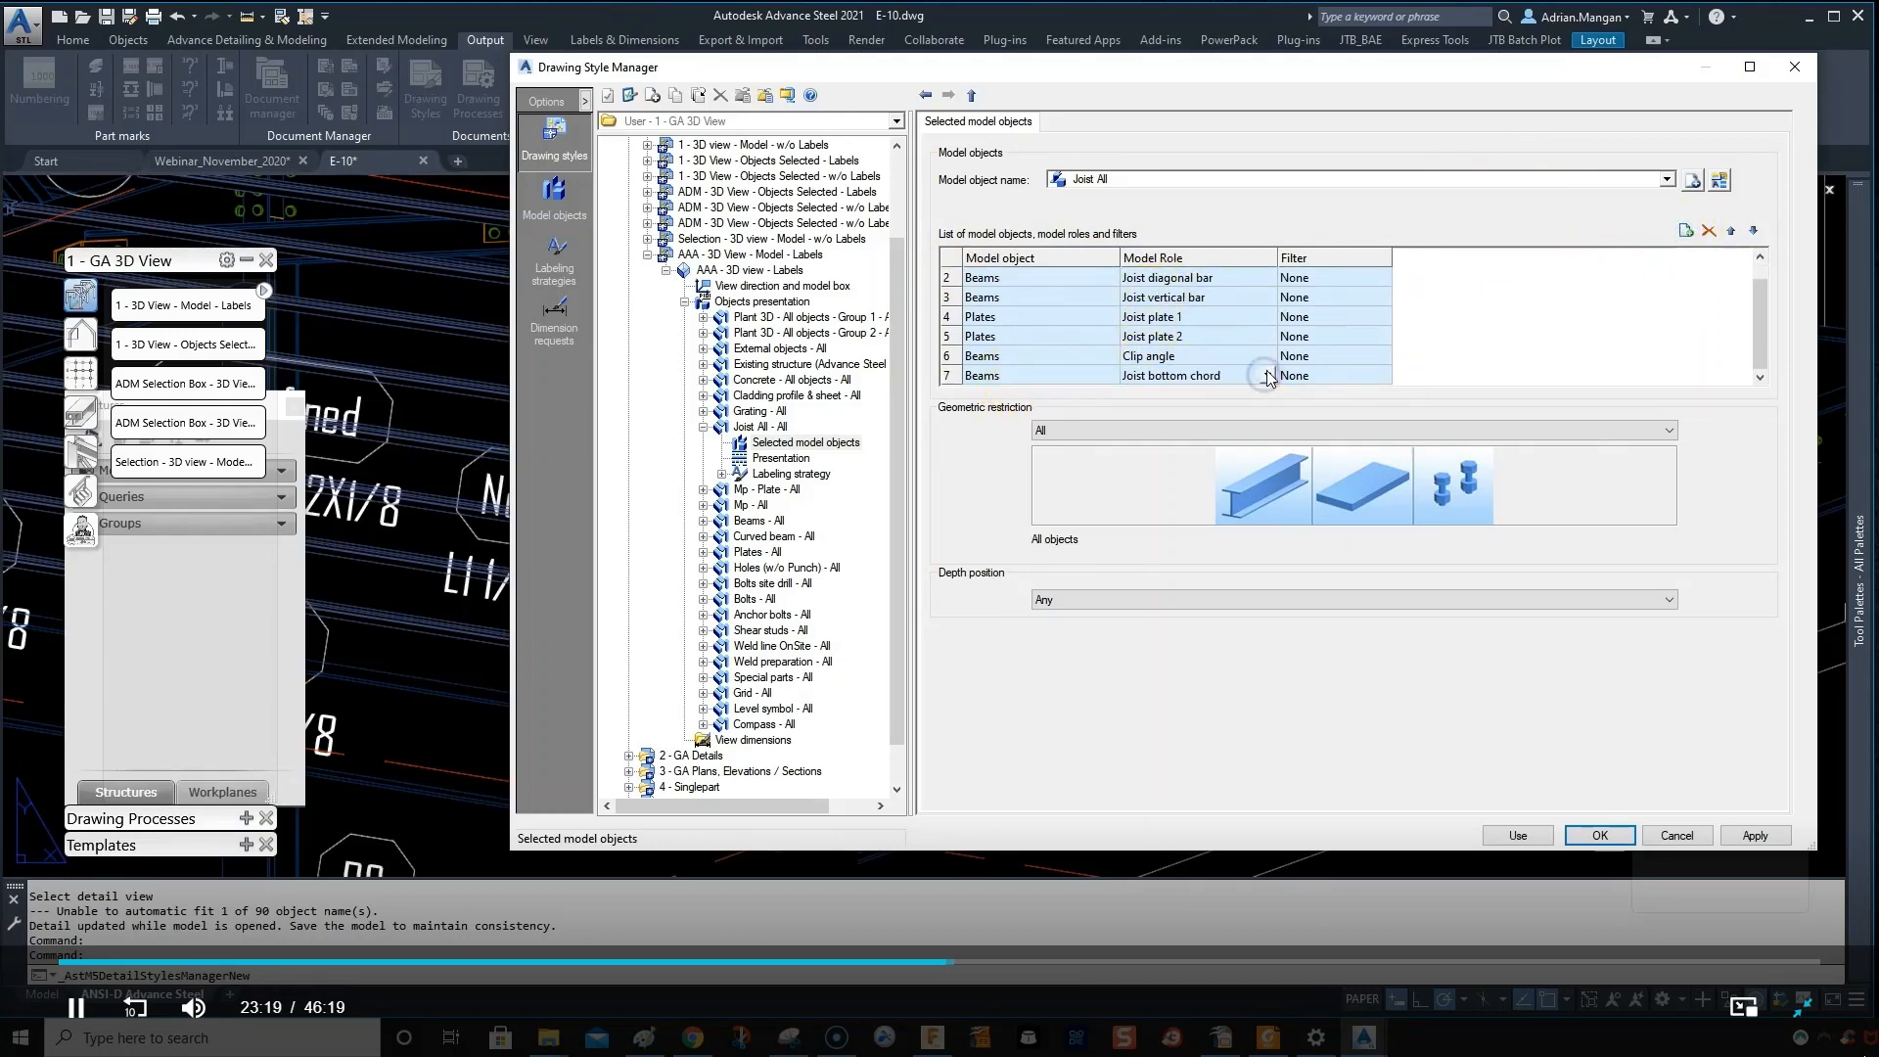
{"action": "left_click", "coordinate": [1265, 378]}
{"action": "scroll", "coordinate": [1228, 416], "scroll_direction": "up", "scroll_amount": 1}
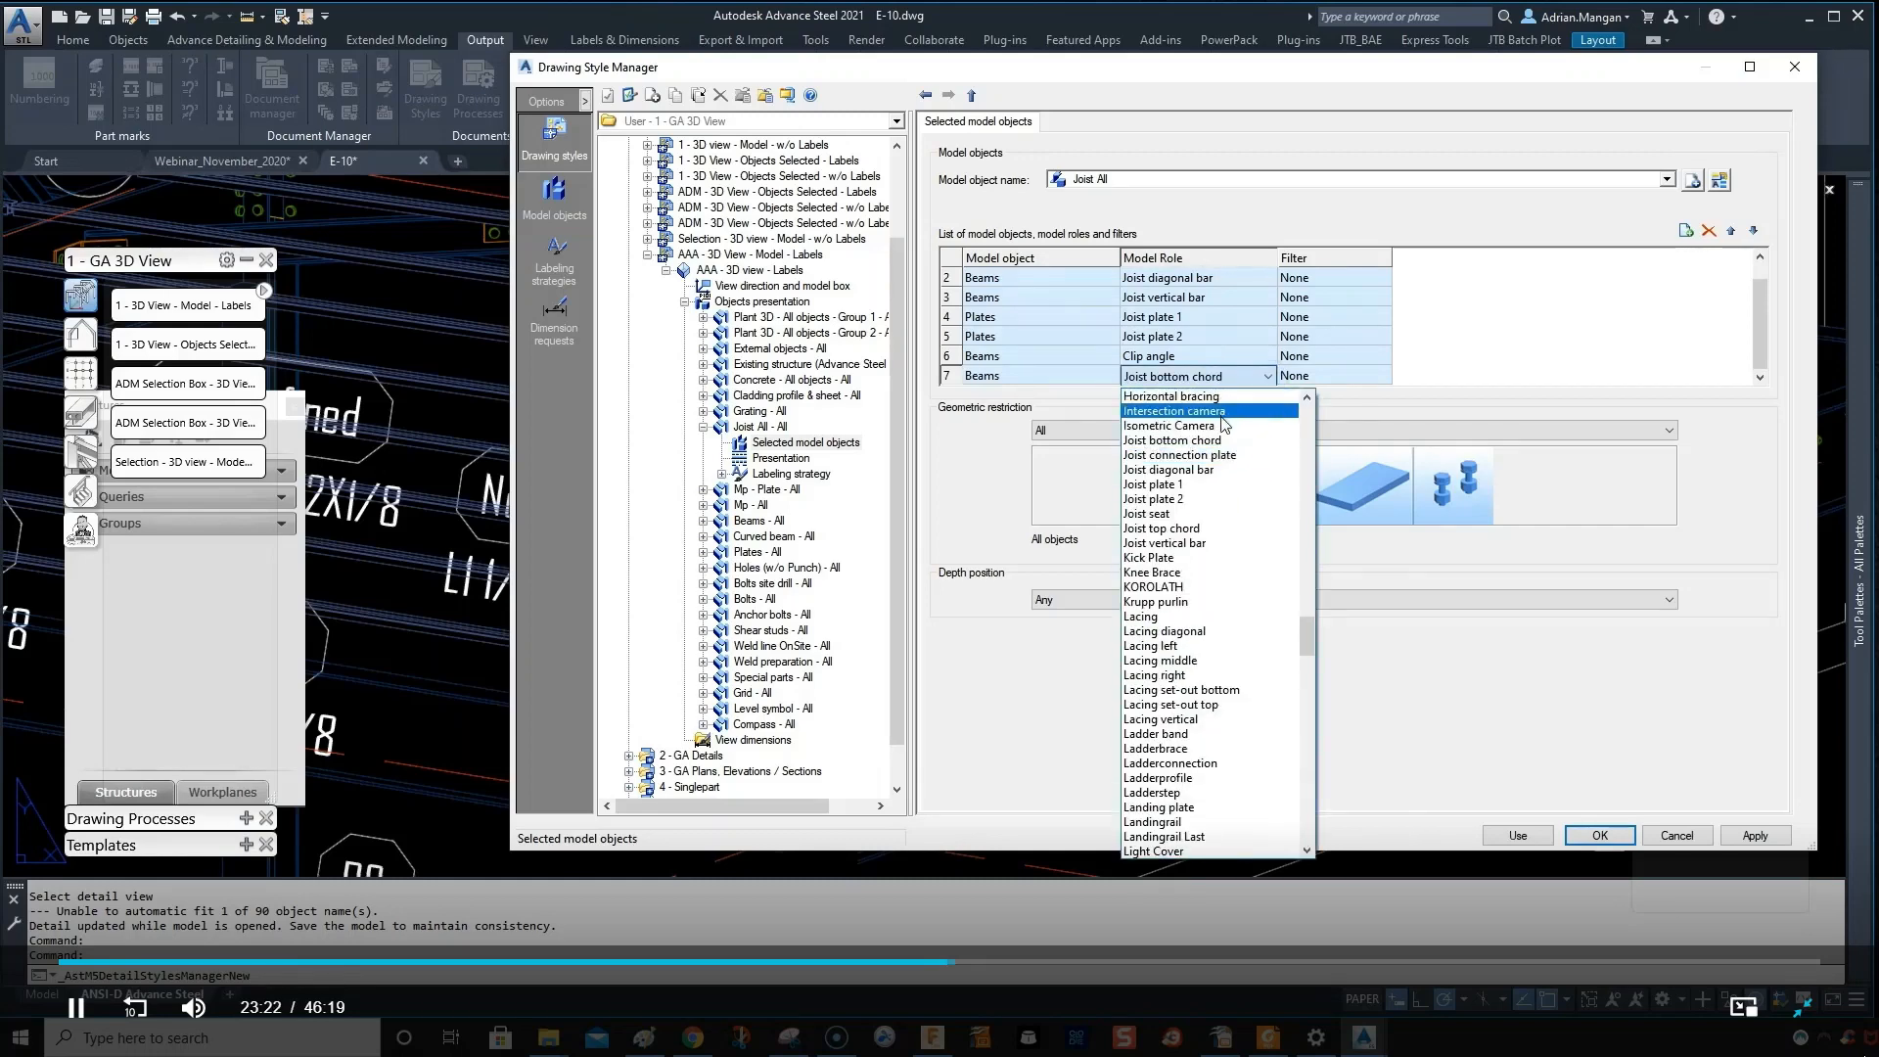
{"action": "left_click", "coordinate": [1218, 531]}
{"action": "left_click", "coordinate": [1218, 534]}
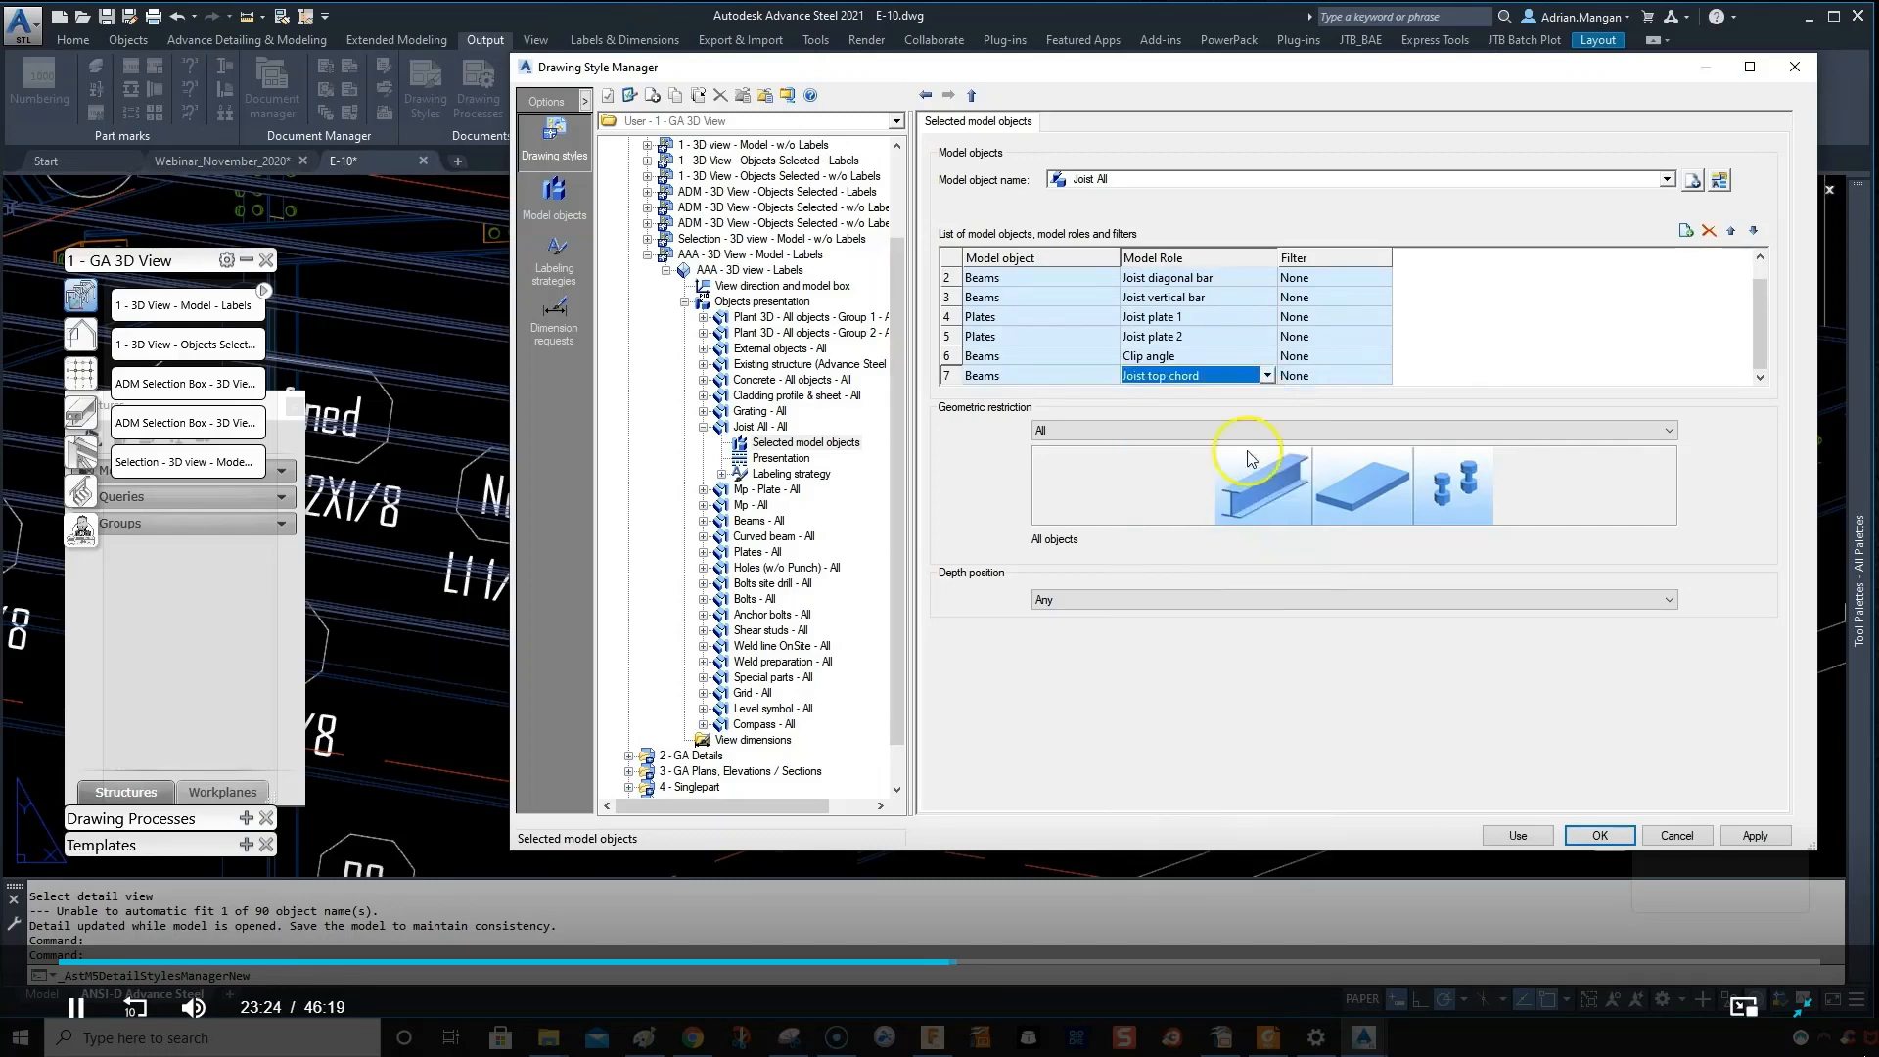
- Move the Joist top chord entry to the first row of the Joist All list and apply the style changes
{"action": "left_click", "coordinate": [947, 378]}
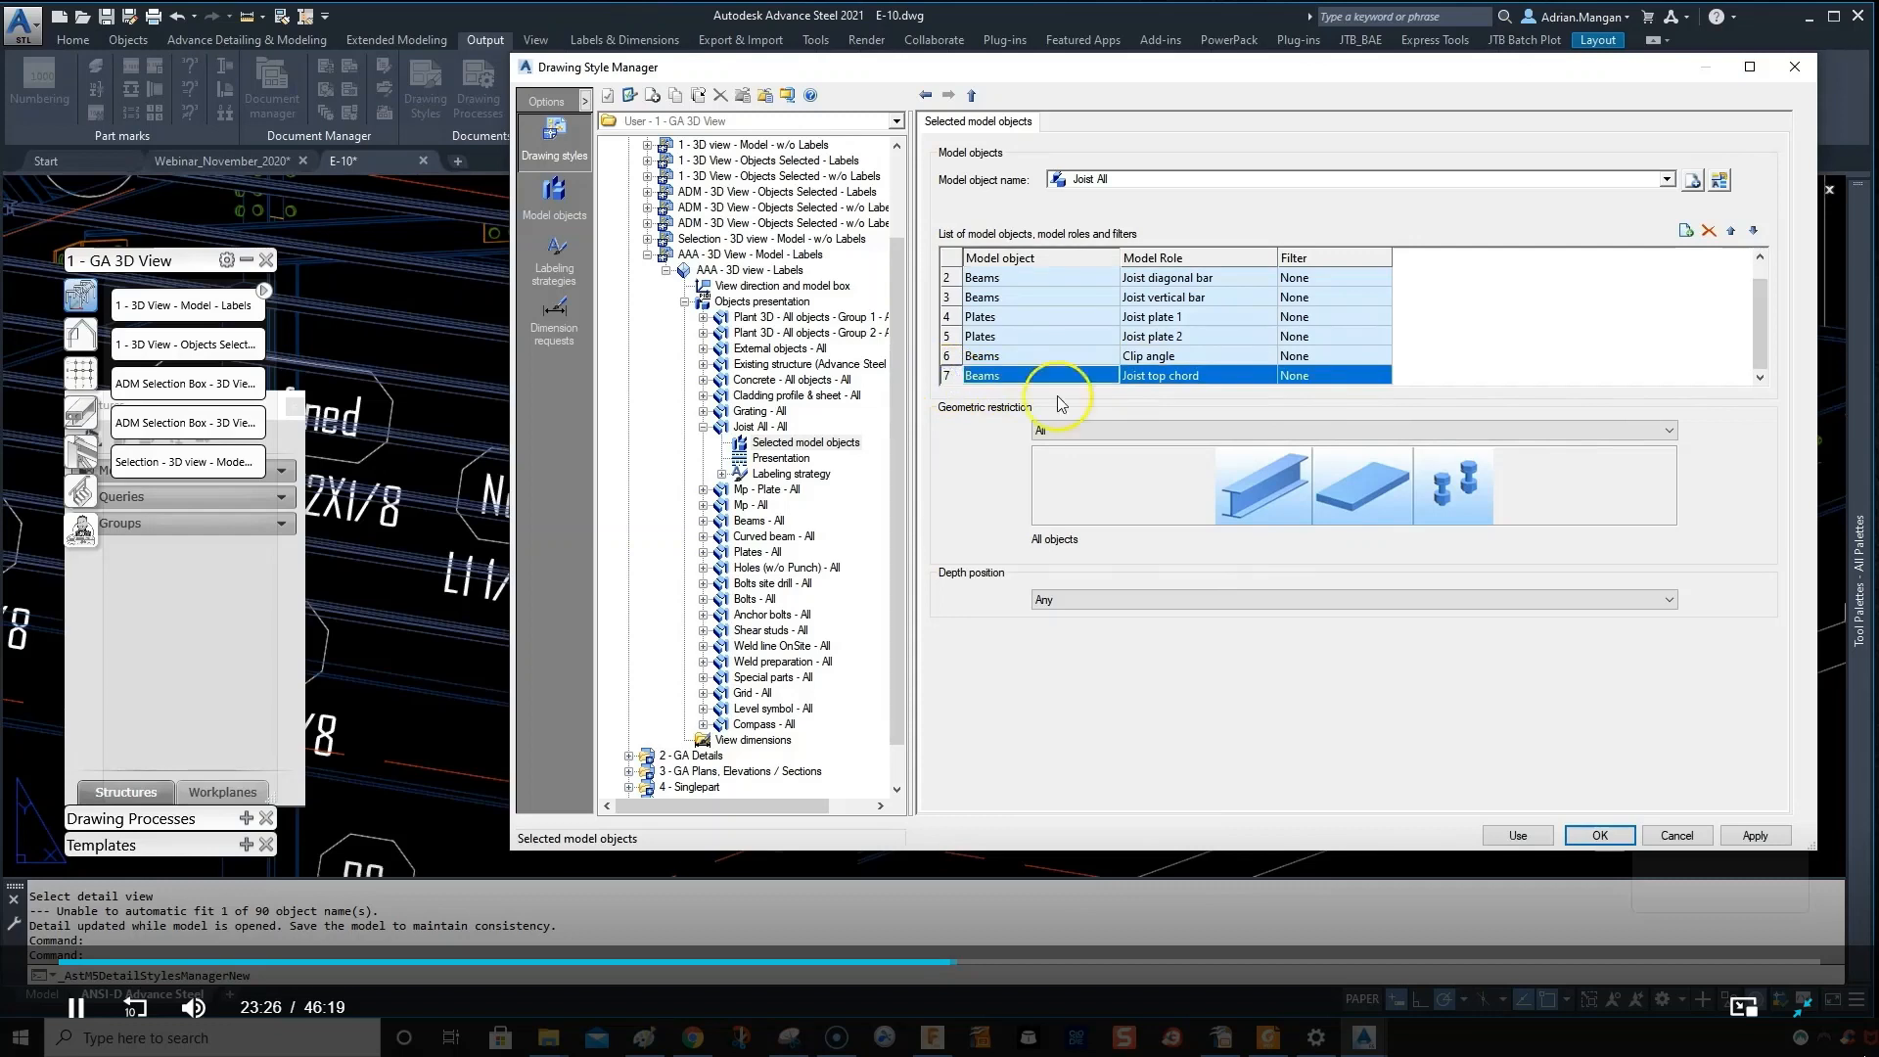
{"action": "left_click", "coordinate": [1730, 232]}
{"action": "left_click", "coordinate": [1729, 232]}
{"action": "left_click", "coordinate": [1730, 232]}
{"action": "left_click", "coordinate": [1729, 232]}
{"action": "left_click", "coordinate": [1729, 232]}
{"action": "left_click", "coordinate": [1729, 232]}
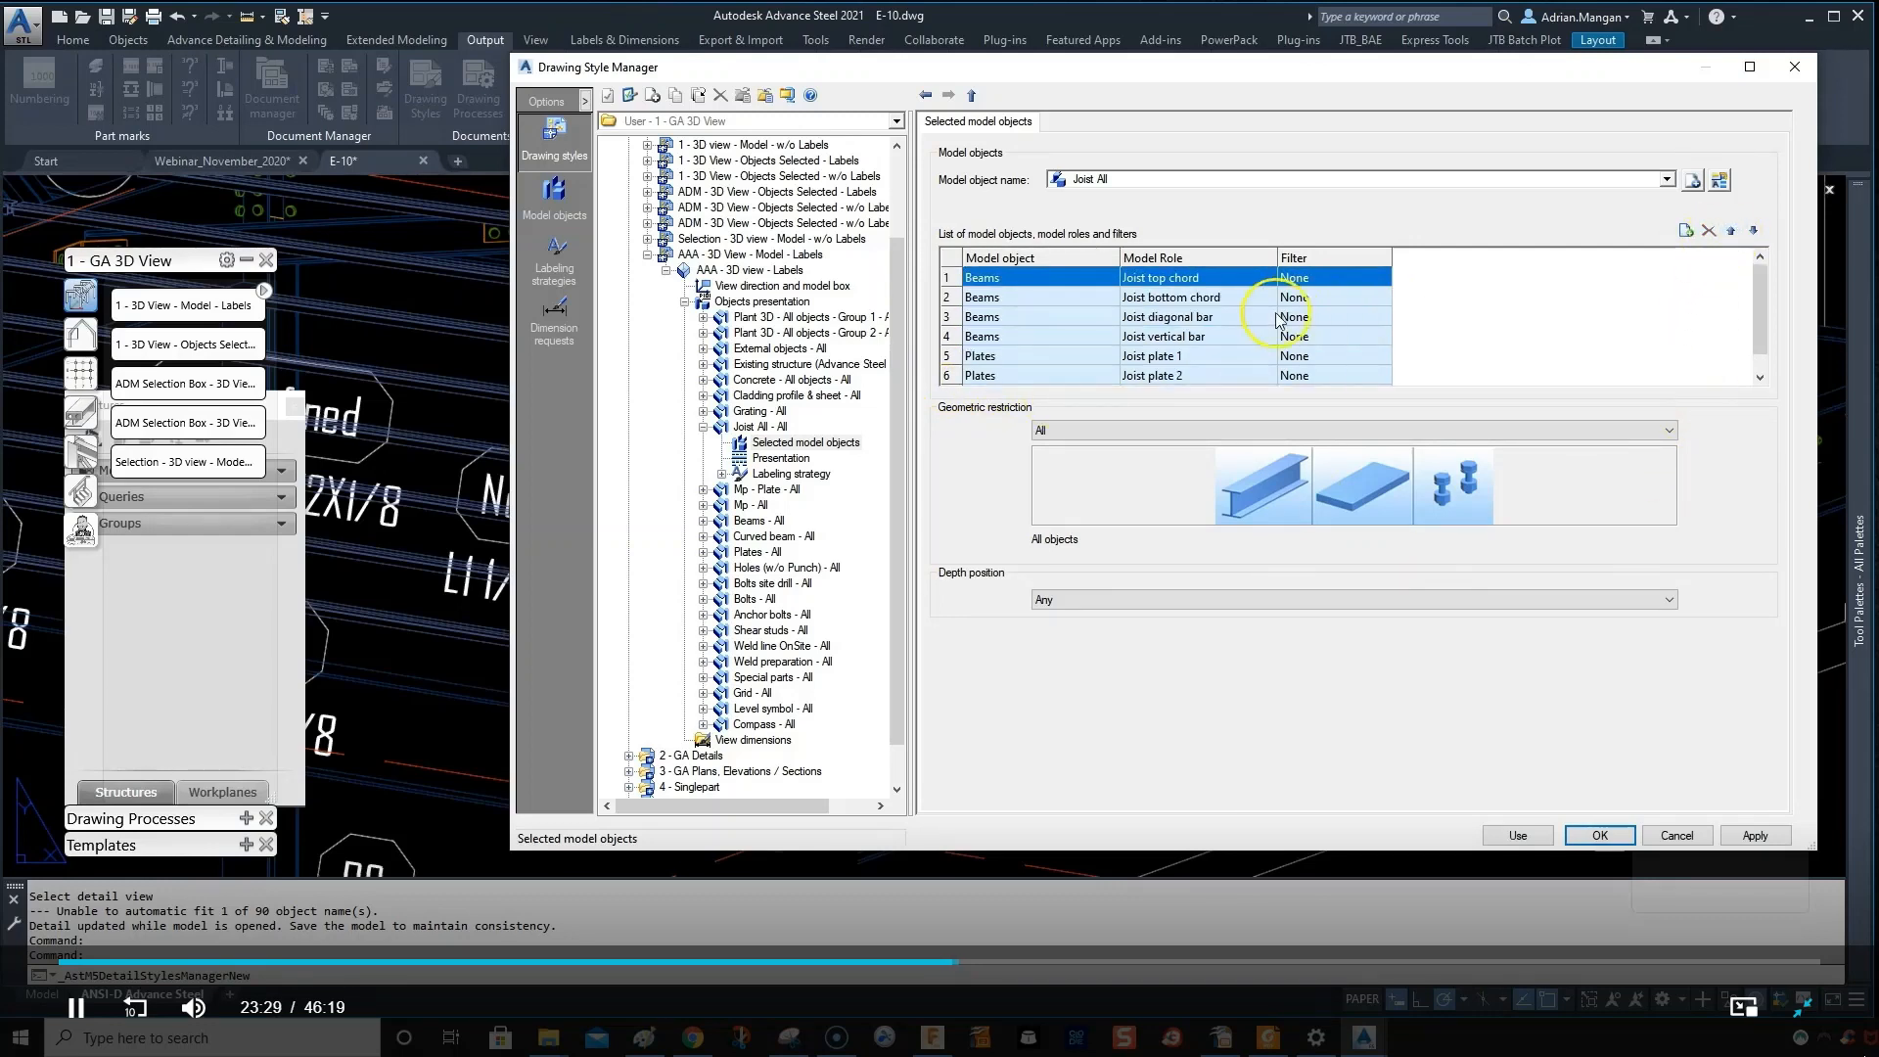
{"action": "left_click", "coordinate": [1159, 281]}
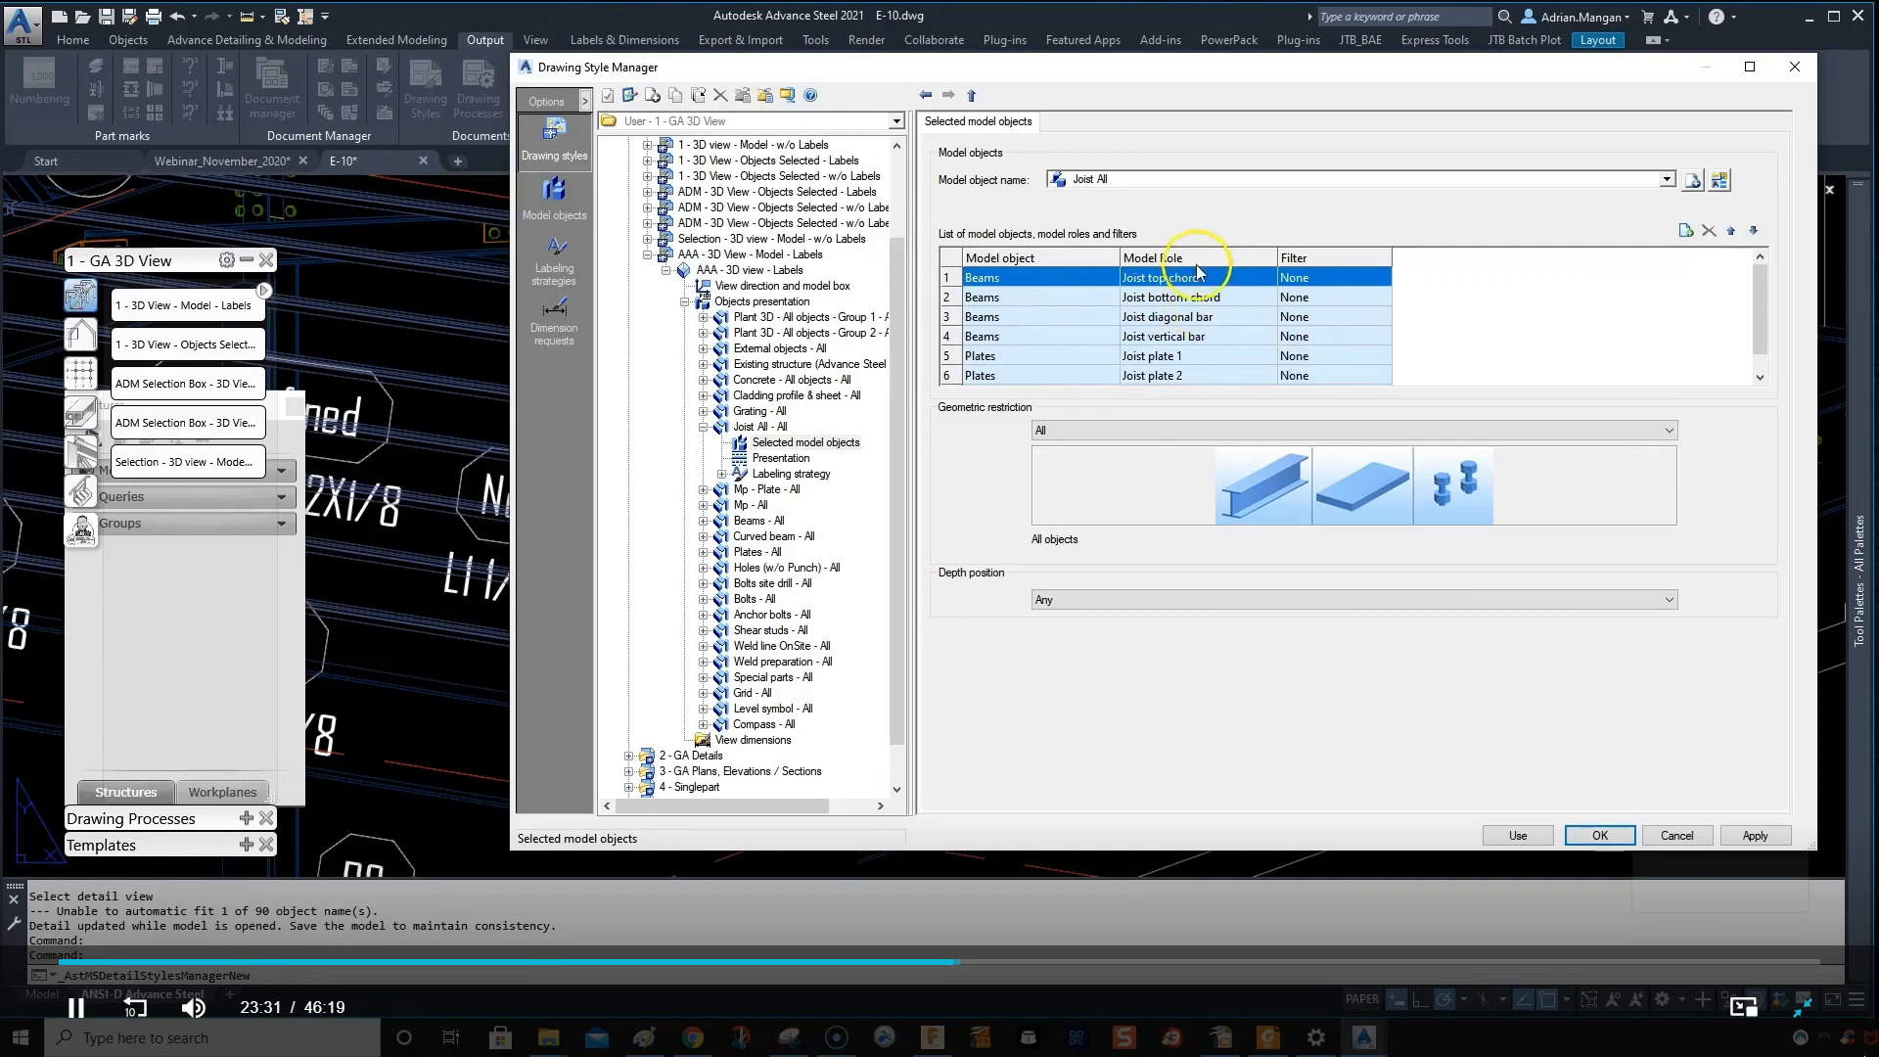
{"action": "left_click", "coordinate": [1754, 835]}
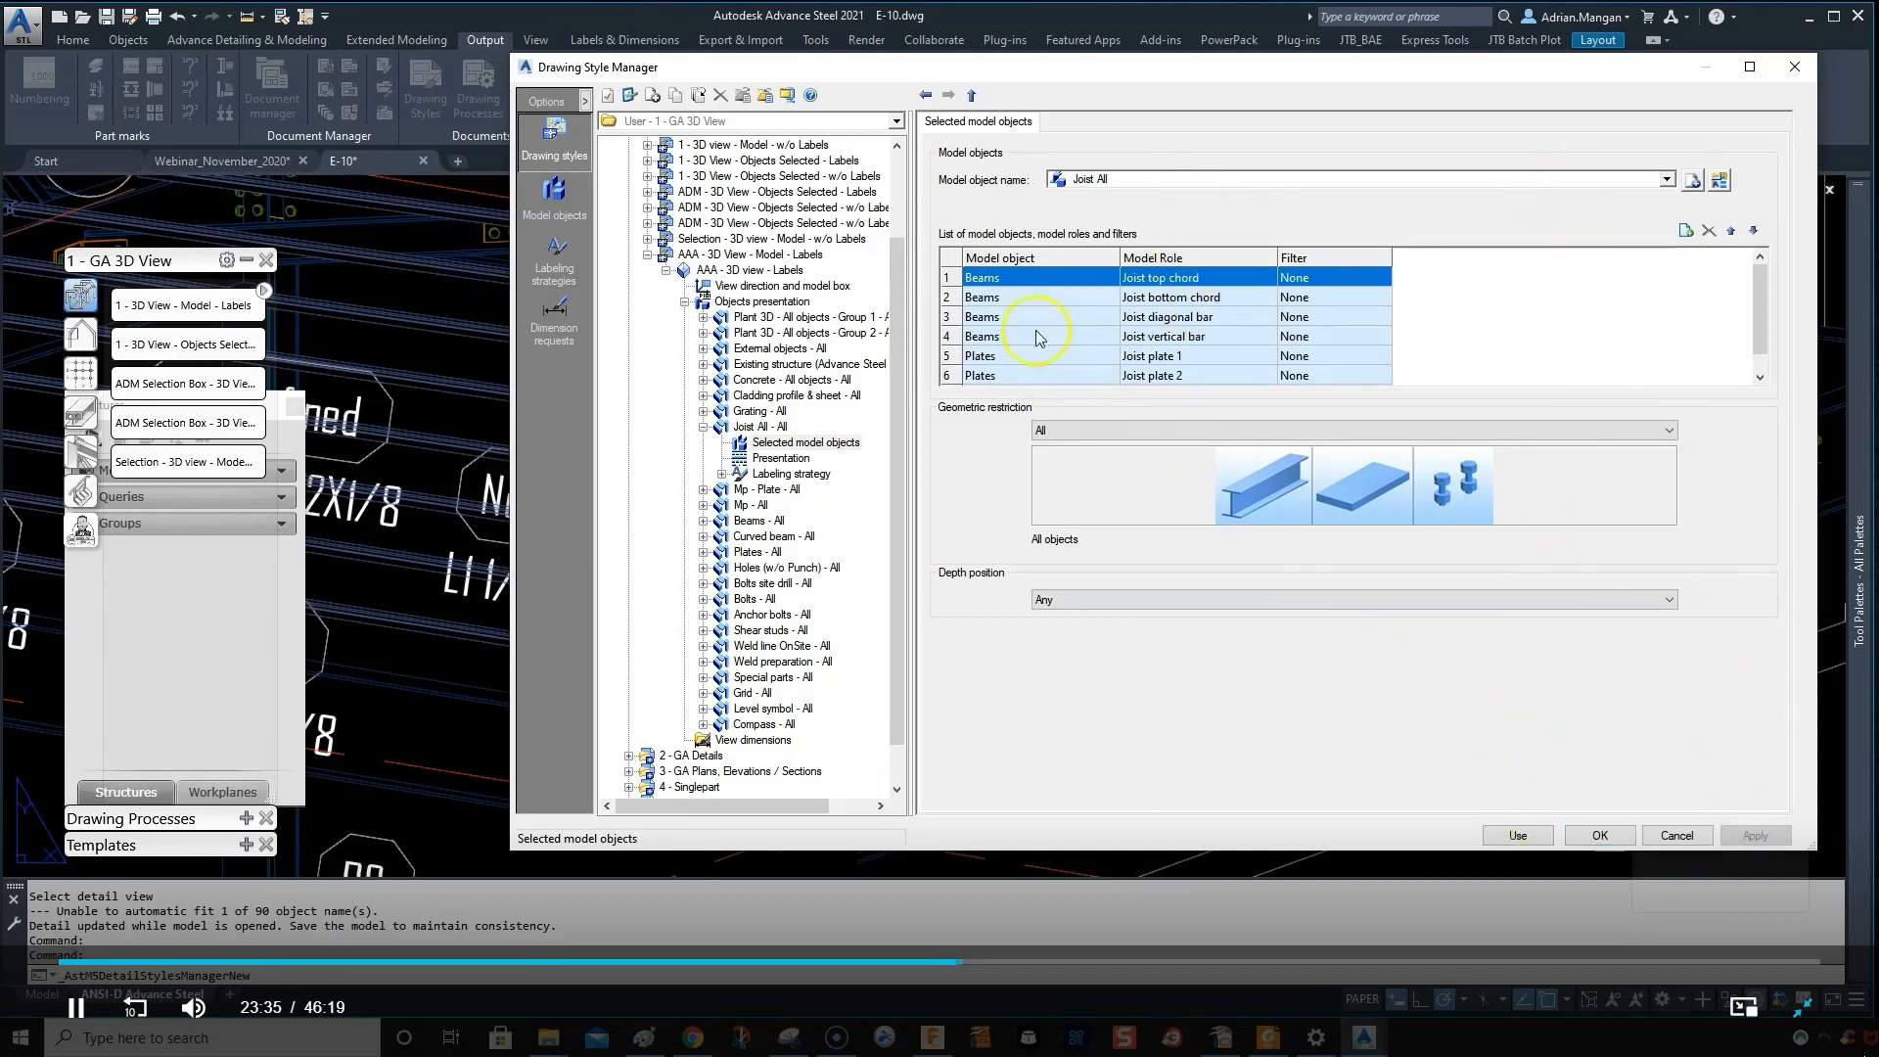
- Check the AAA style's objects presentation rules, and use the style to update the 3D view on E-10
{"action": "left_click", "coordinate": [763, 301]}
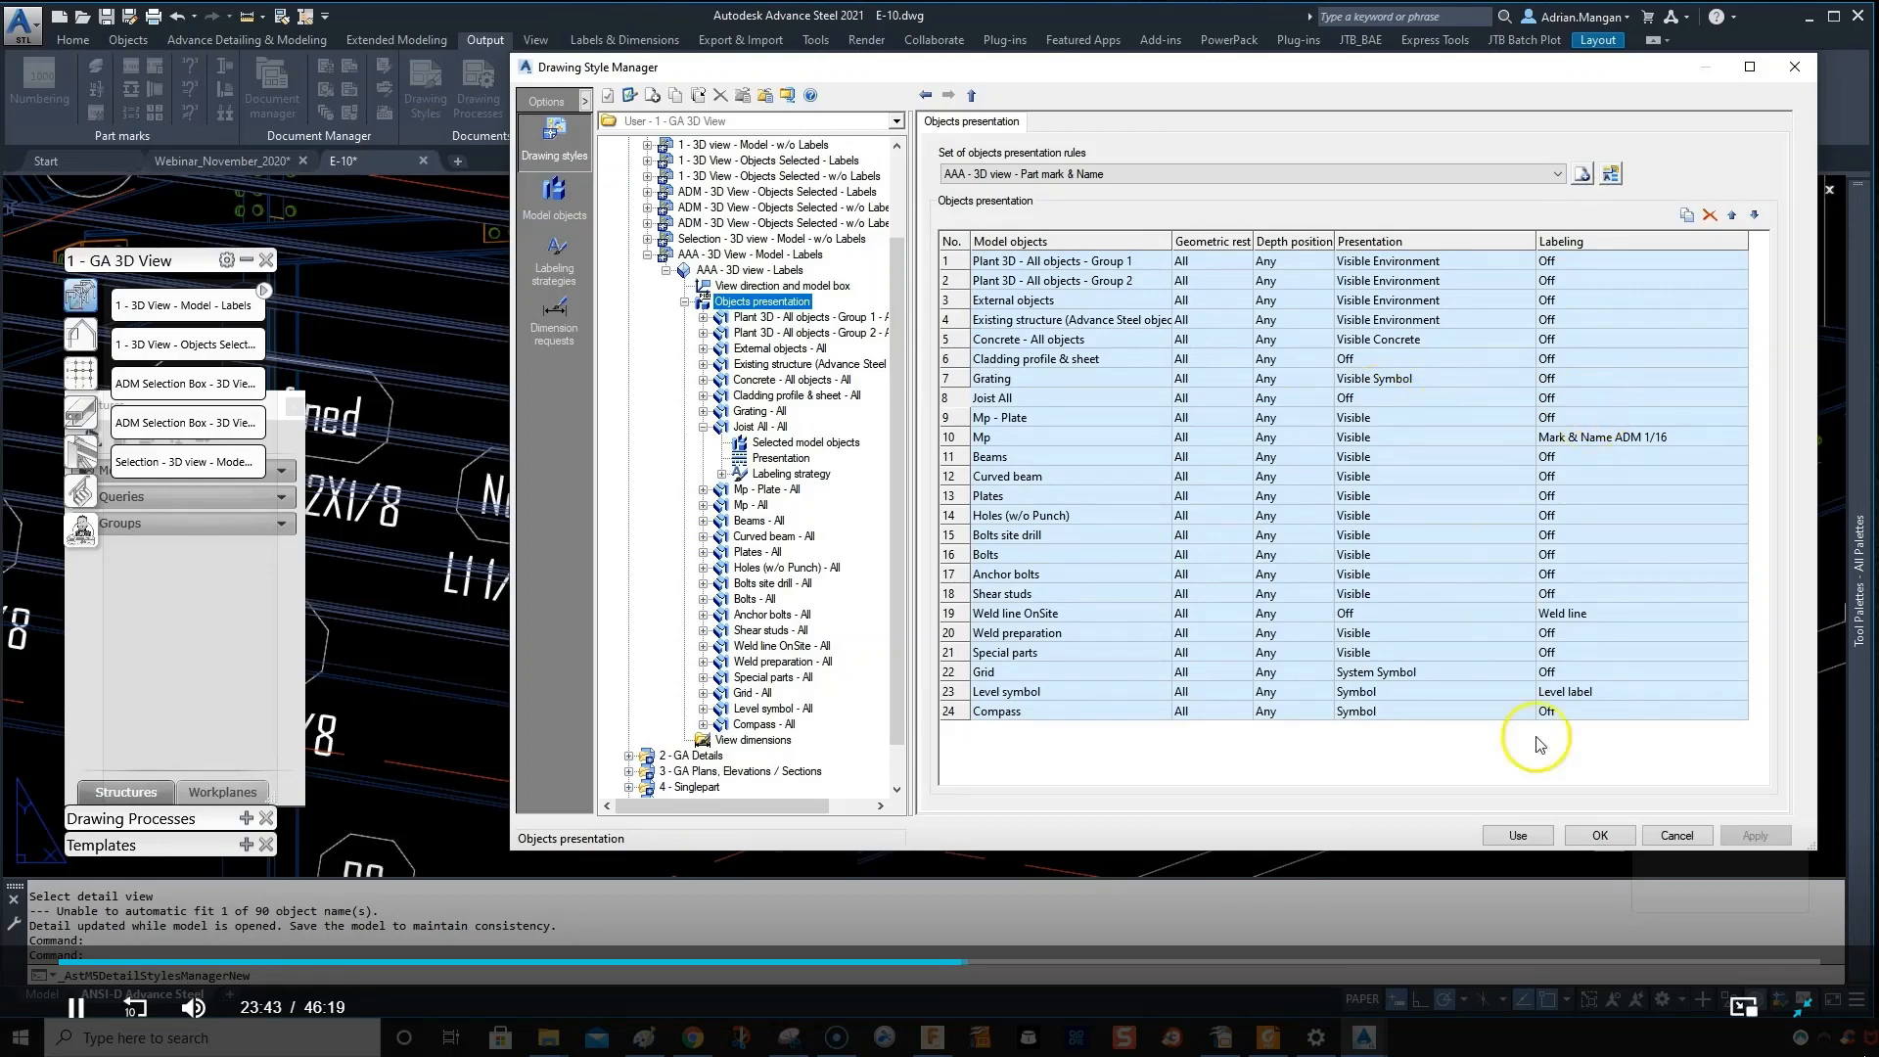
{"action": "left_click", "coordinate": [1516, 835]}
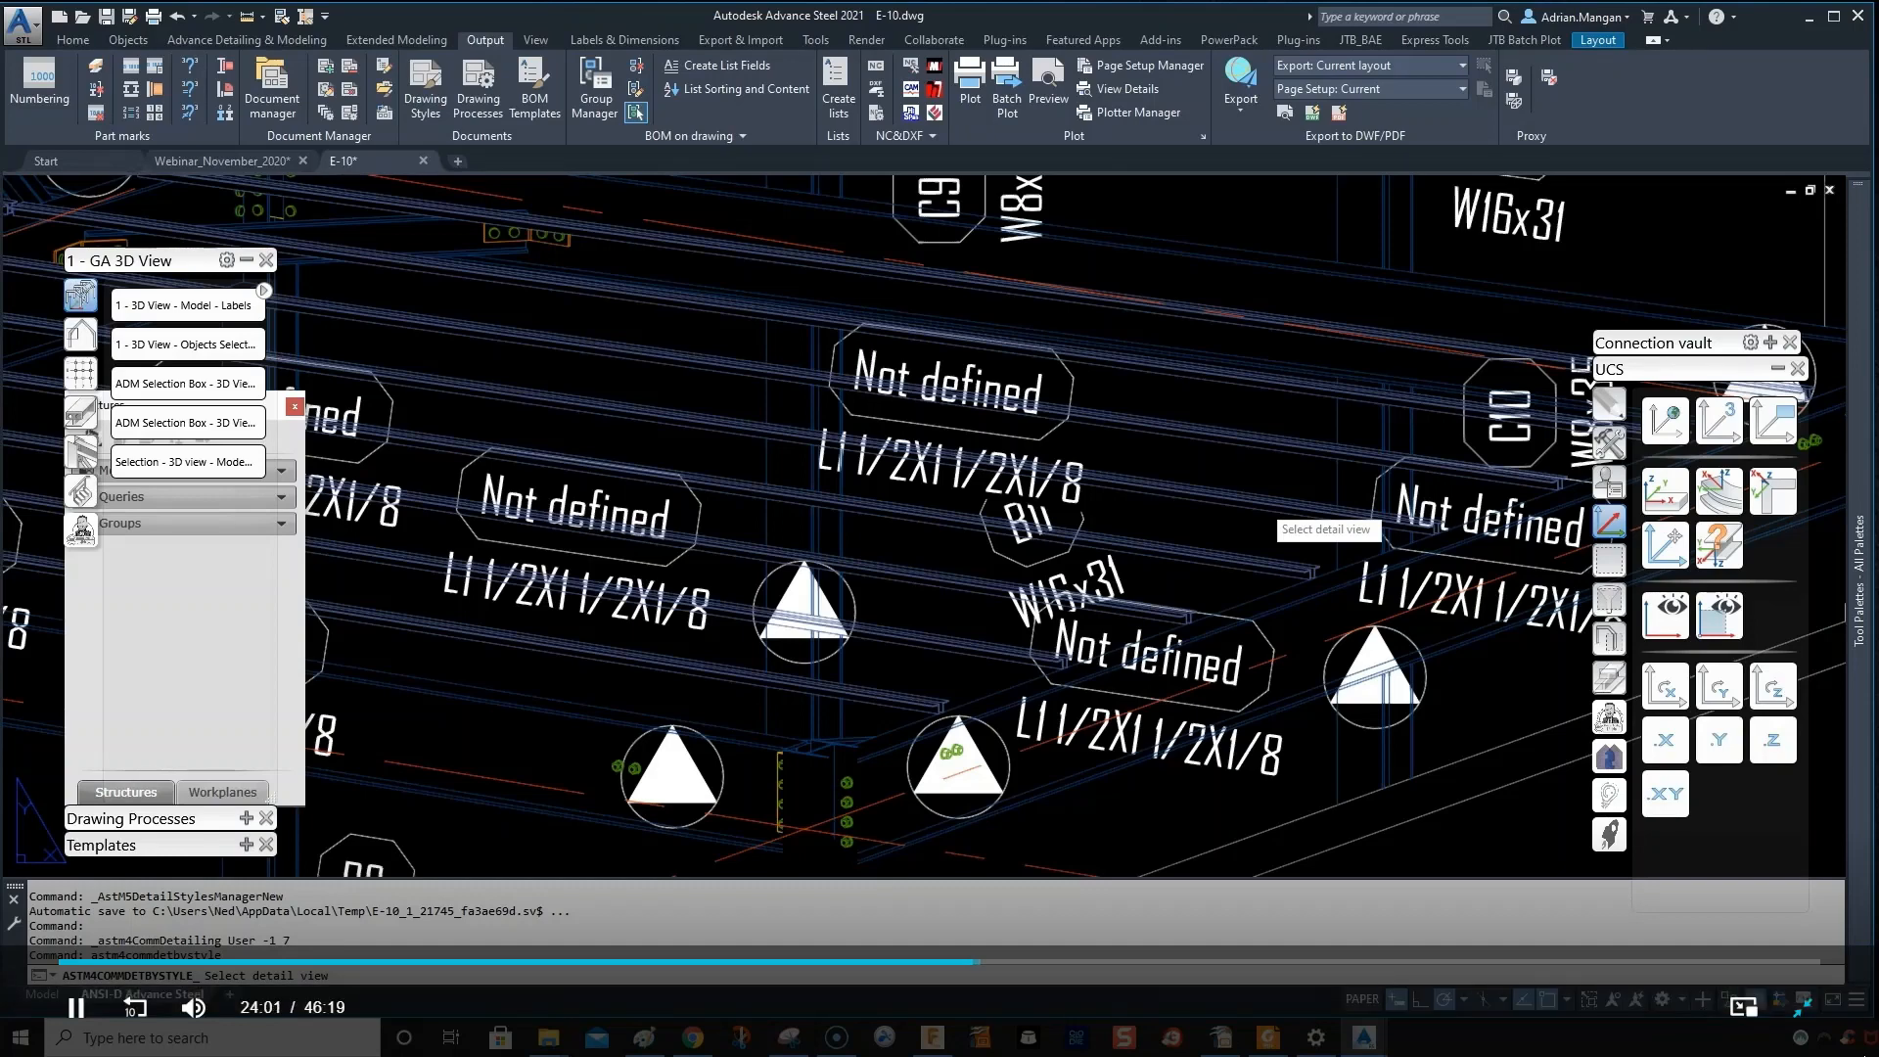
{"action": "left_click", "coordinate": [1278, 503]}
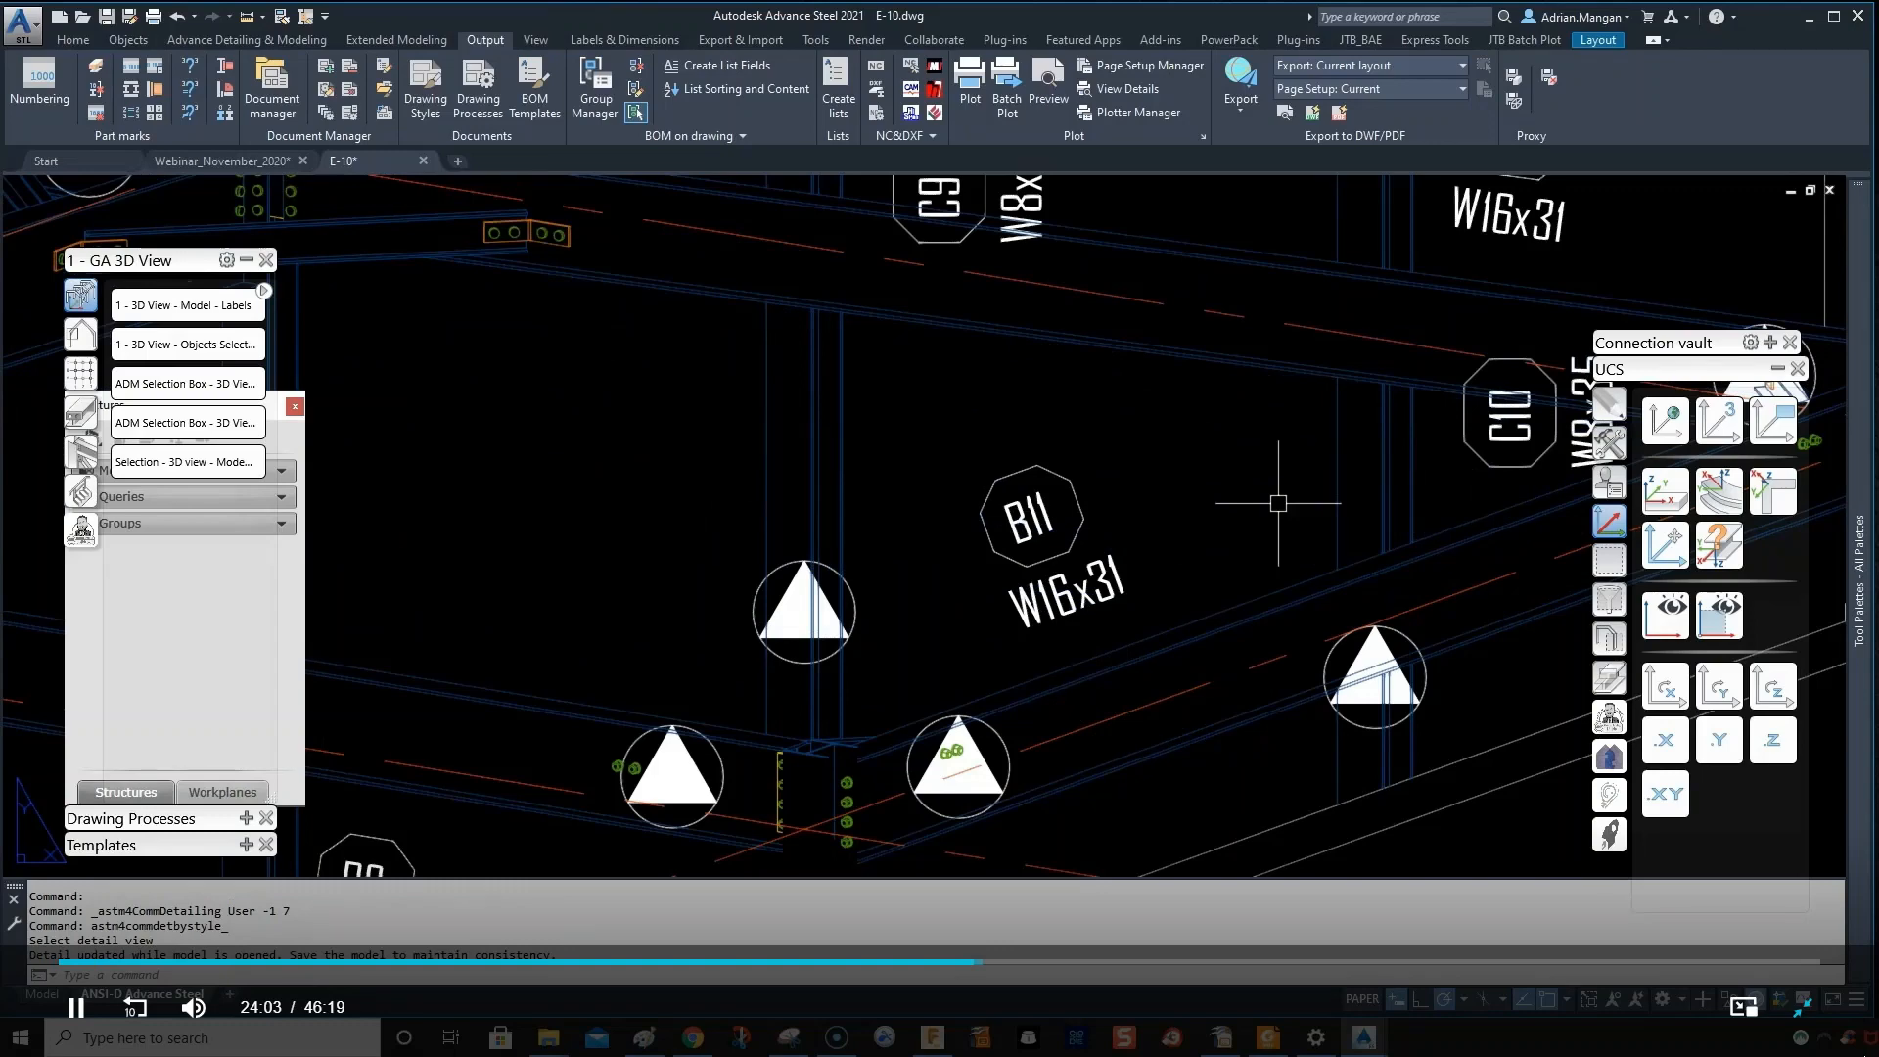
- Inspect the updated 3D view's framing and labels, from the whole structure down to the bays around grids 2 to 5
{"action": "scroll", "coordinate": [1141, 440], "scroll_direction": "down", "scroll_amount": 8}
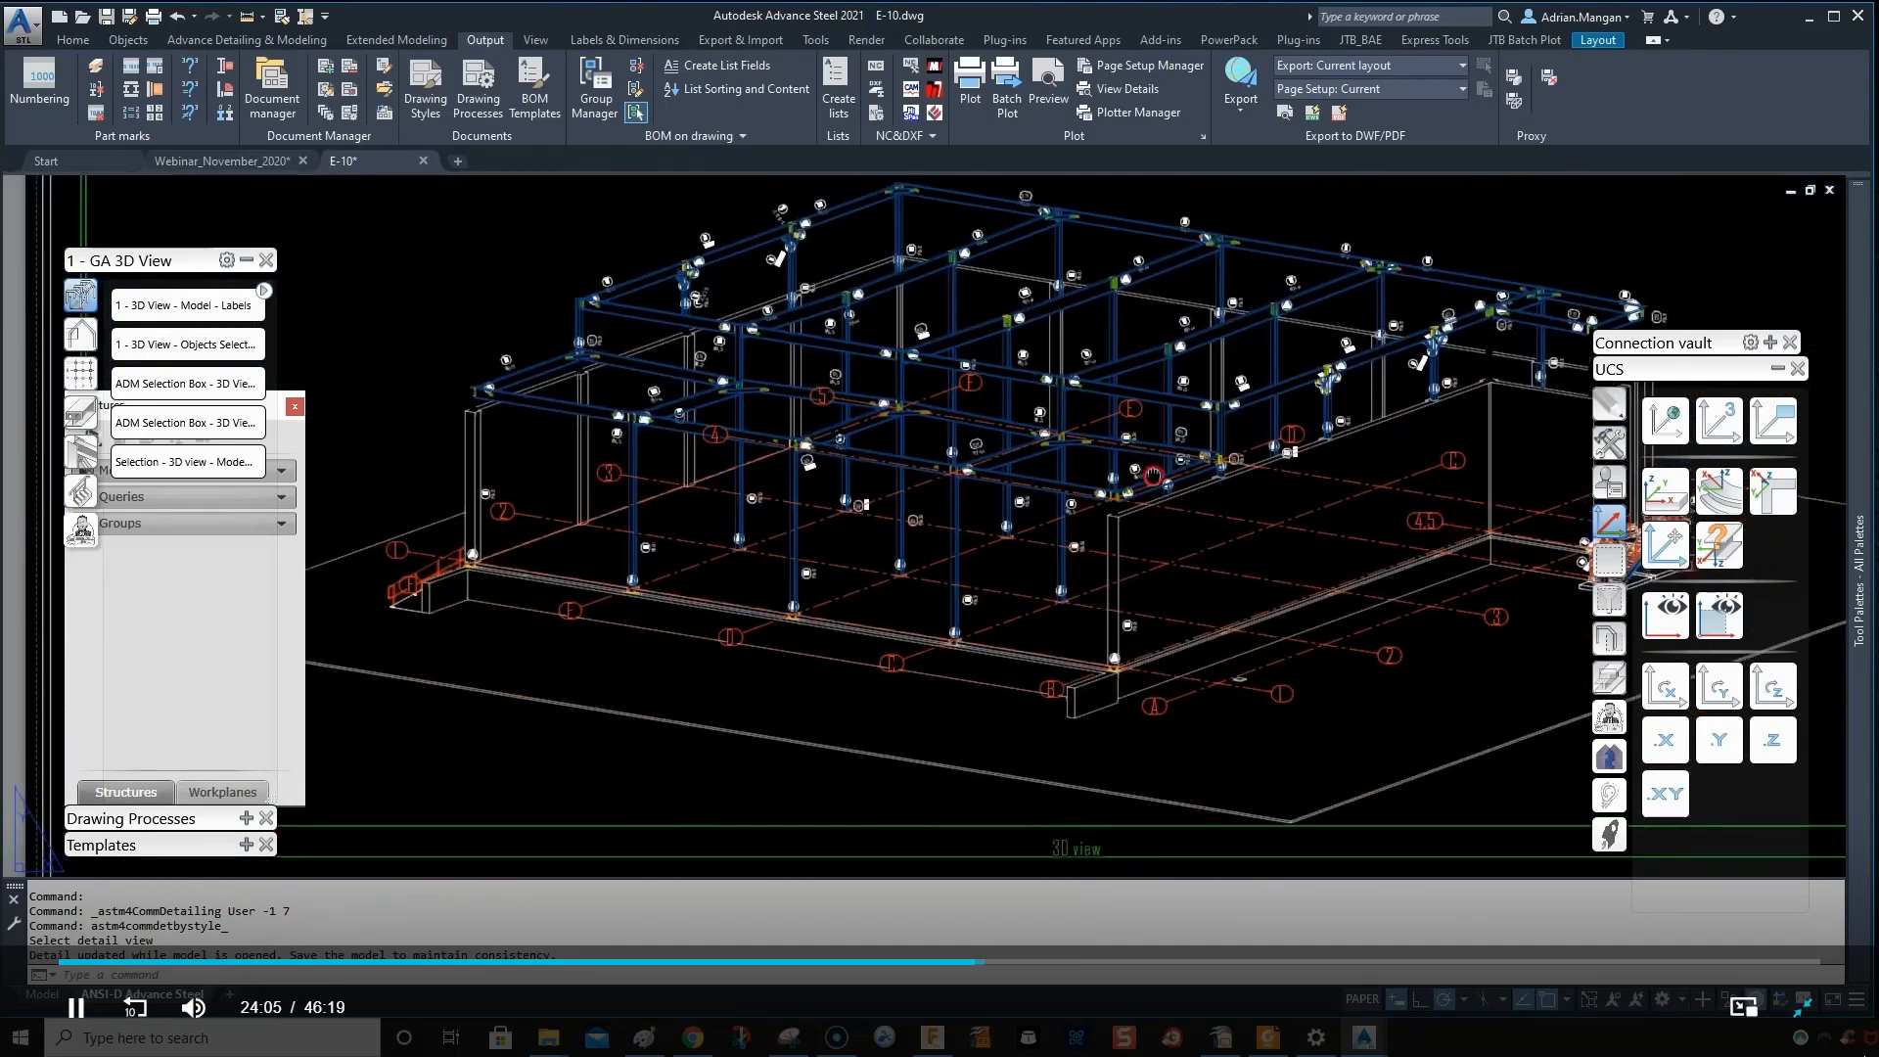
{"action": "middle_click_drag", "start_coordinate": [1141, 448], "coordinate": [1147, 488]}
{"action": "scroll", "coordinate": [1236, 379], "scroll_direction": "up", "scroll_amount": 6}
{"action": "scroll", "coordinate": [1236, 381], "scroll_direction": "down", "scroll_amount": 4}
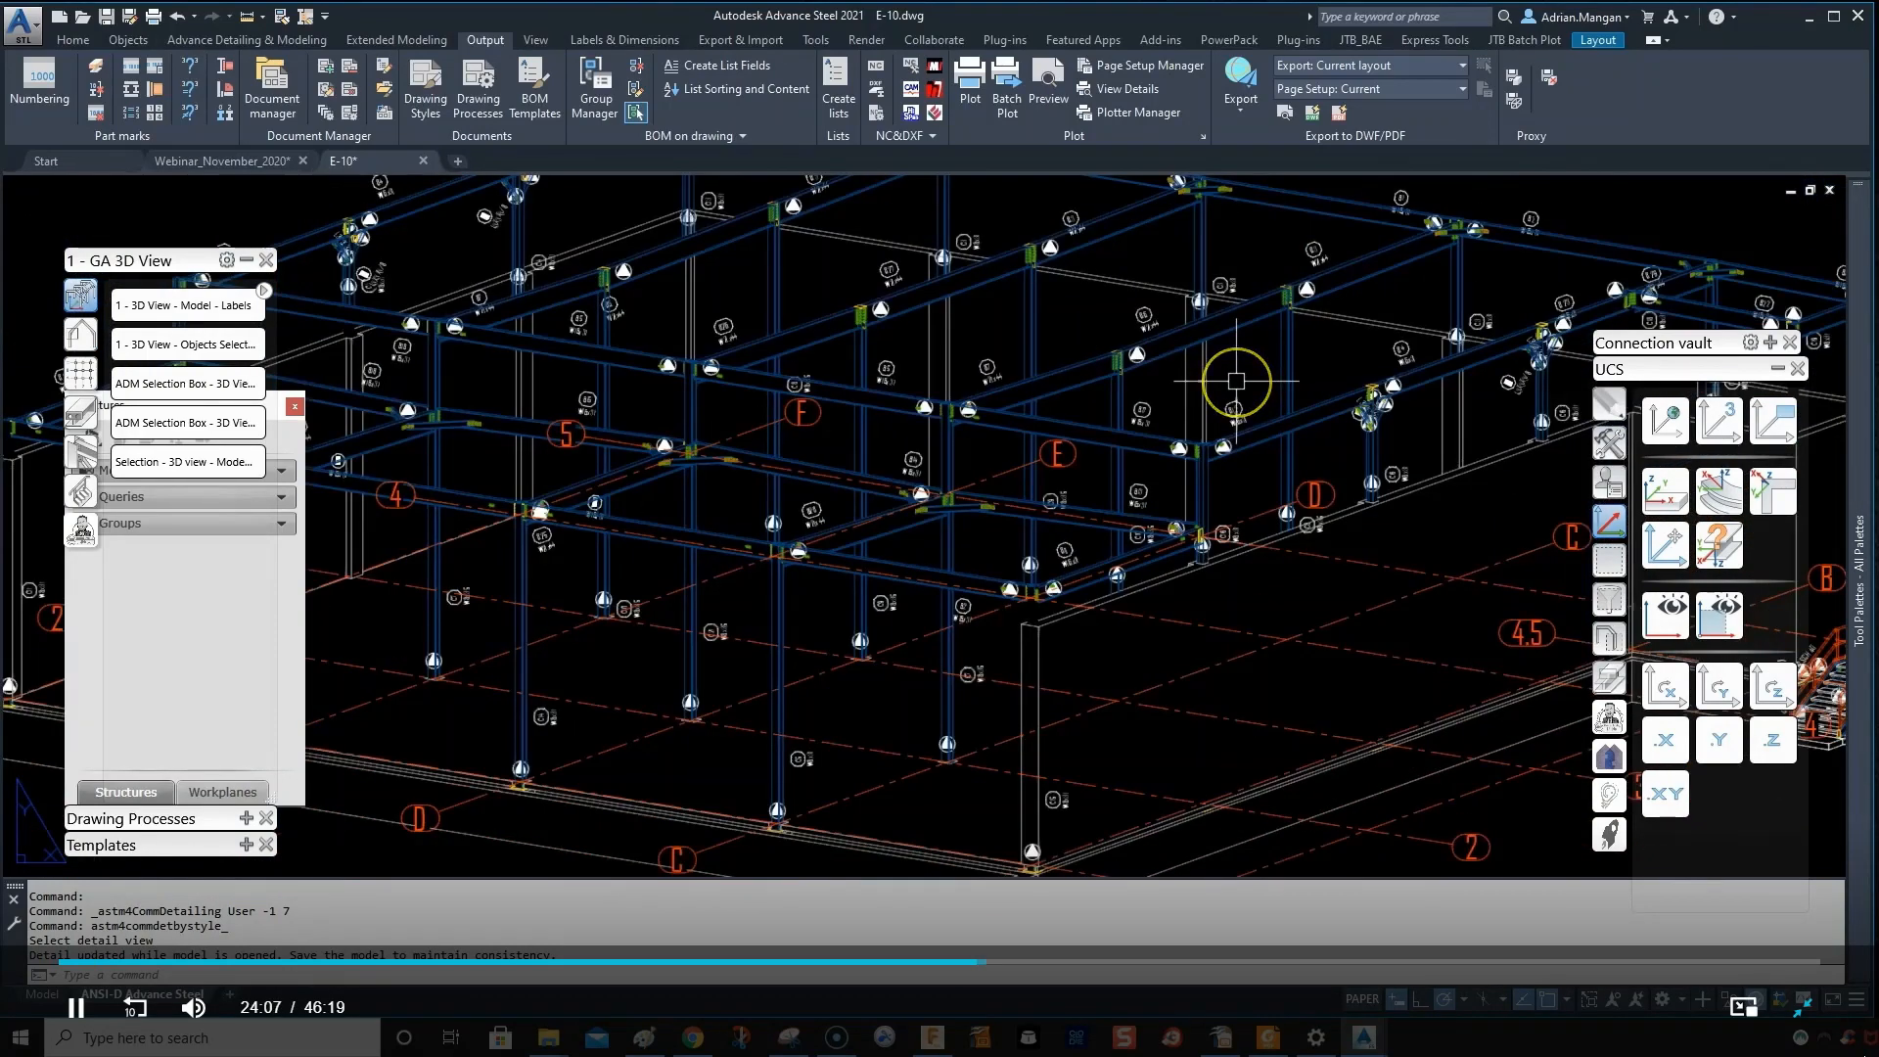
{"action": "scroll", "coordinate": [1236, 380], "scroll_direction": "down", "scroll_amount": 3}
{"action": "scroll", "coordinate": [1327, 284], "scroll_direction": "up", "scroll_amount": 6}
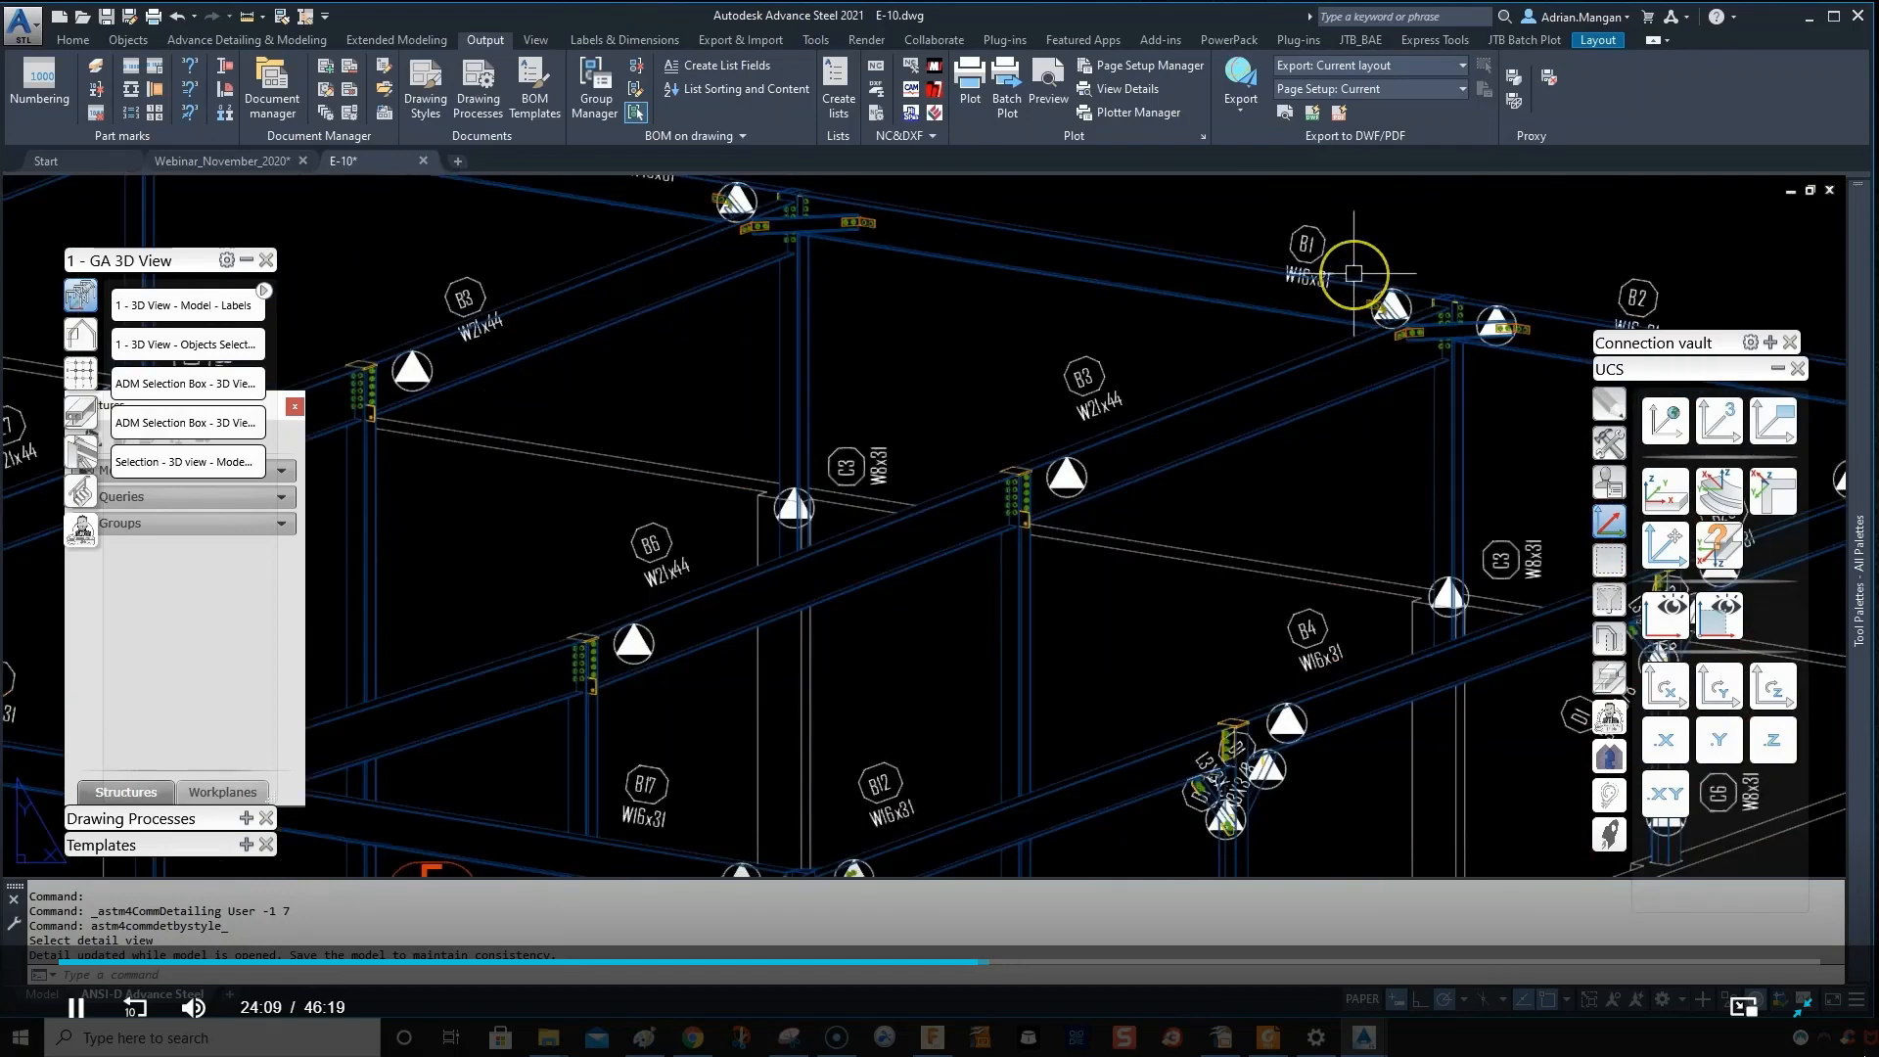
{"action": "scroll", "coordinate": [1354, 274], "scroll_direction": "down", "scroll_amount": 2}
{"action": "scroll", "coordinate": [1040, 298], "scroll_direction": "down", "scroll_amount": 3}
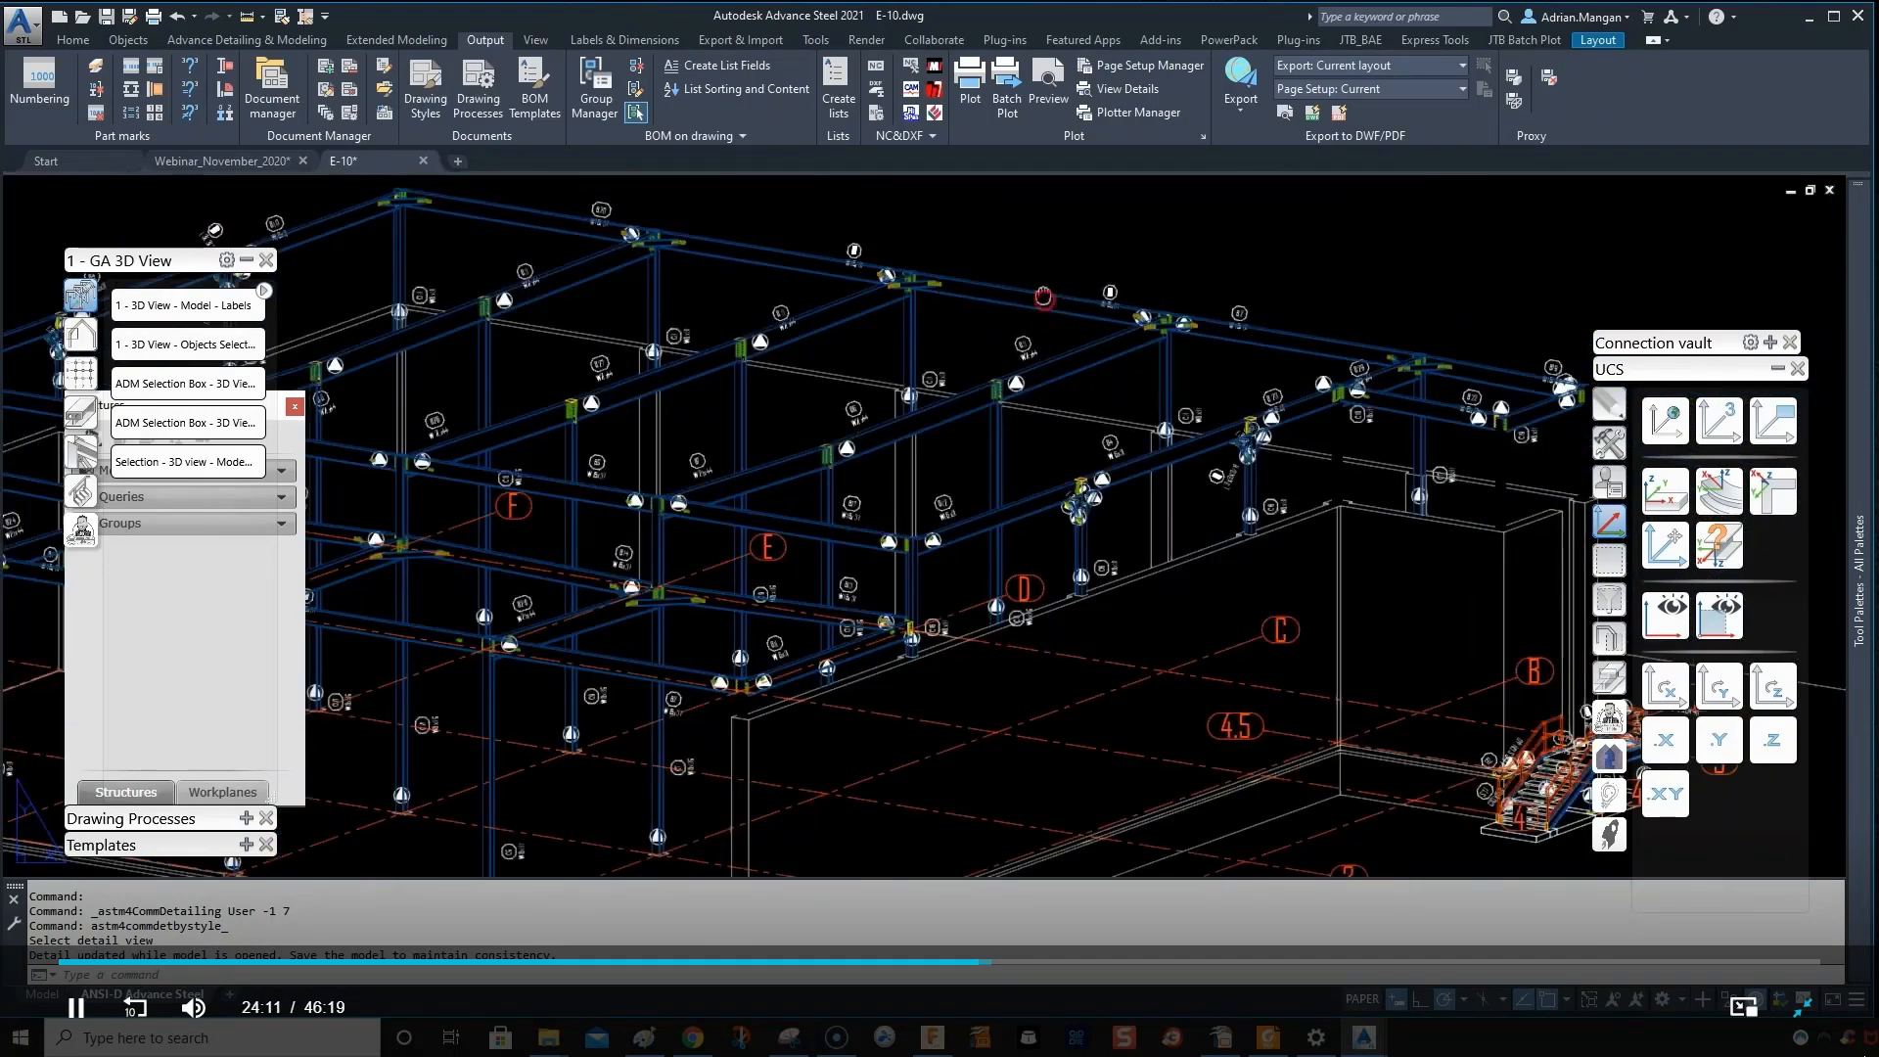
{"action": "scroll", "coordinate": [1025, 274], "scroll_direction": "down", "scroll_amount": 2}
{"action": "mouse_move", "coordinate": [1043, 300]}
{"action": "middle_mouse_down"}
{"action": "mouse_move", "coordinate": [1121, 264]}
{"action": "mouse_move", "coordinate": [1336, 301]}
{"action": "middle_mouse_up"}
{"action": "scroll", "coordinate": [575, 368], "scroll_direction": "up", "scroll_amount": 5}
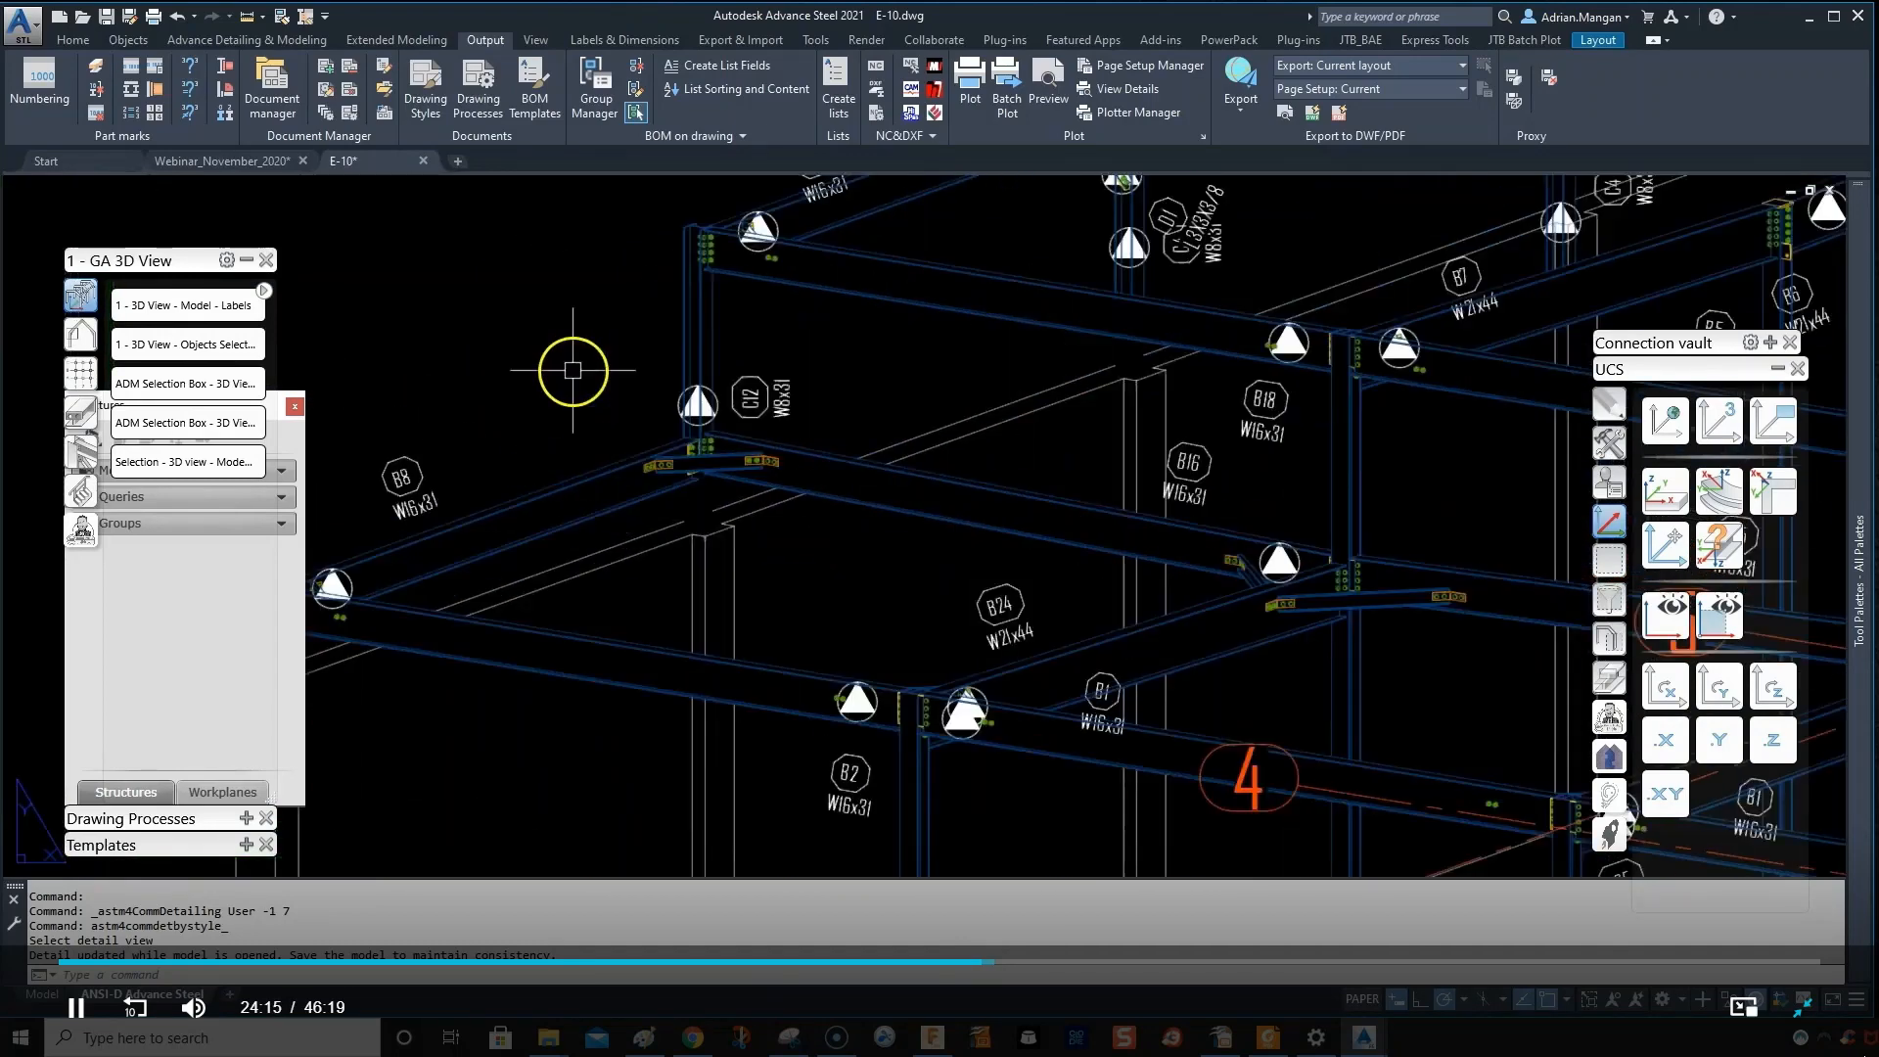
{"action": "scroll", "coordinate": [842, 429], "scroll_direction": "down", "scroll_amount": 4}
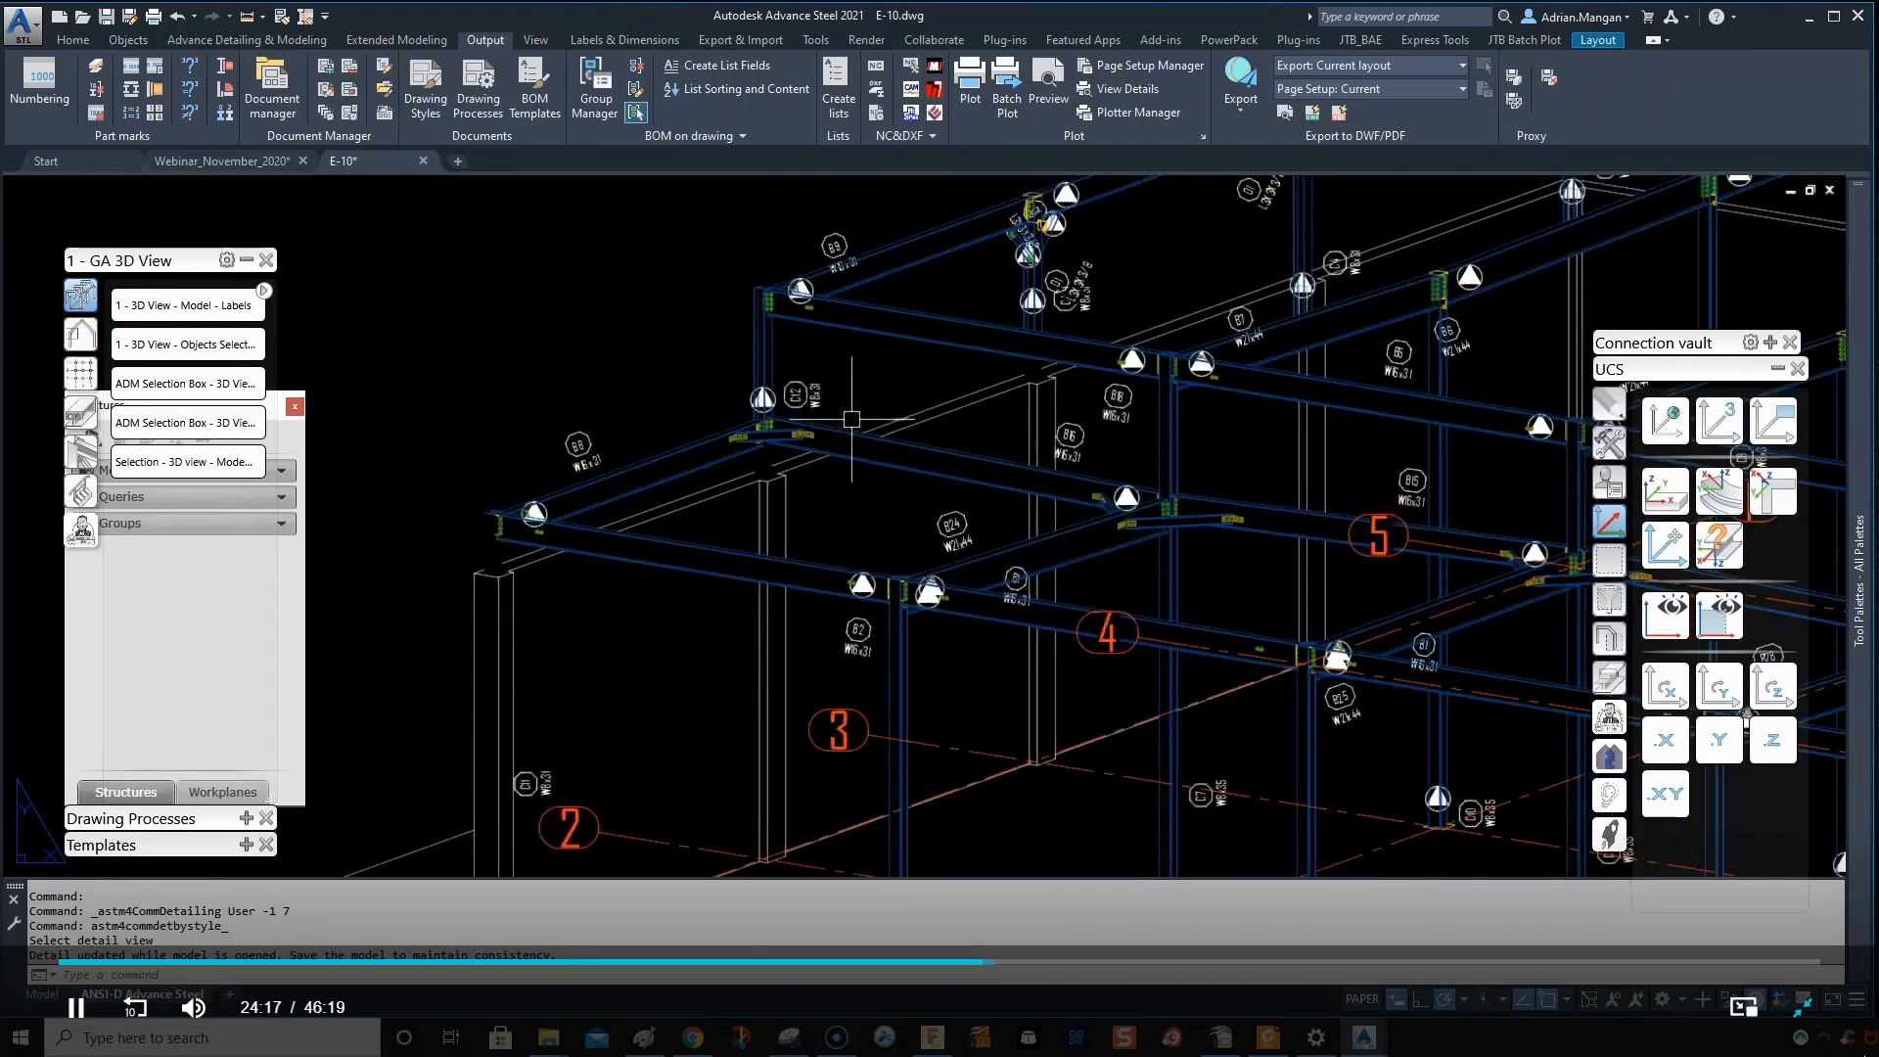
{"action": "middle_click_drag", "start_coordinate": [848, 420], "coordinate": [847, 370]}
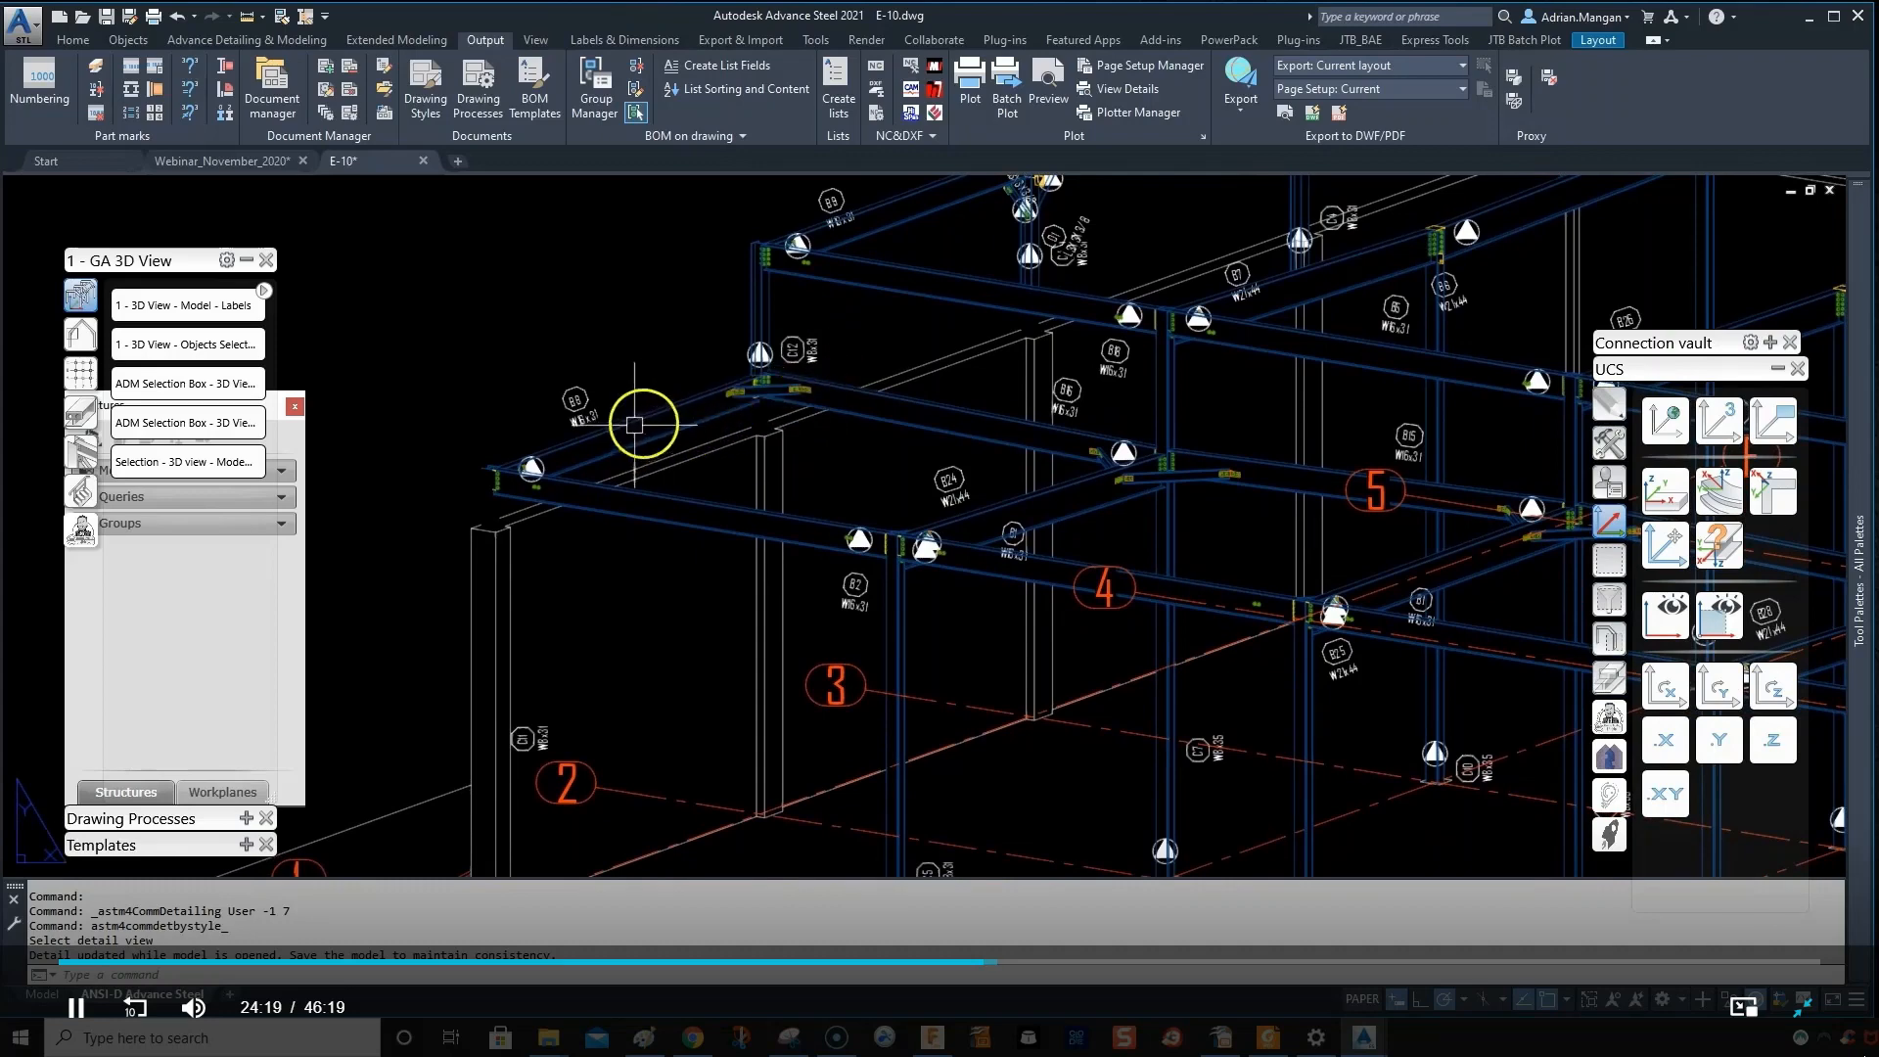
- Inspect the walls and footings around the steel frame in the 3D view, selecting several to identify the external objects
{"action": "scroll", "coordinate": [494, 523], "scroll_direction": "up", "scroll_amount": 6}
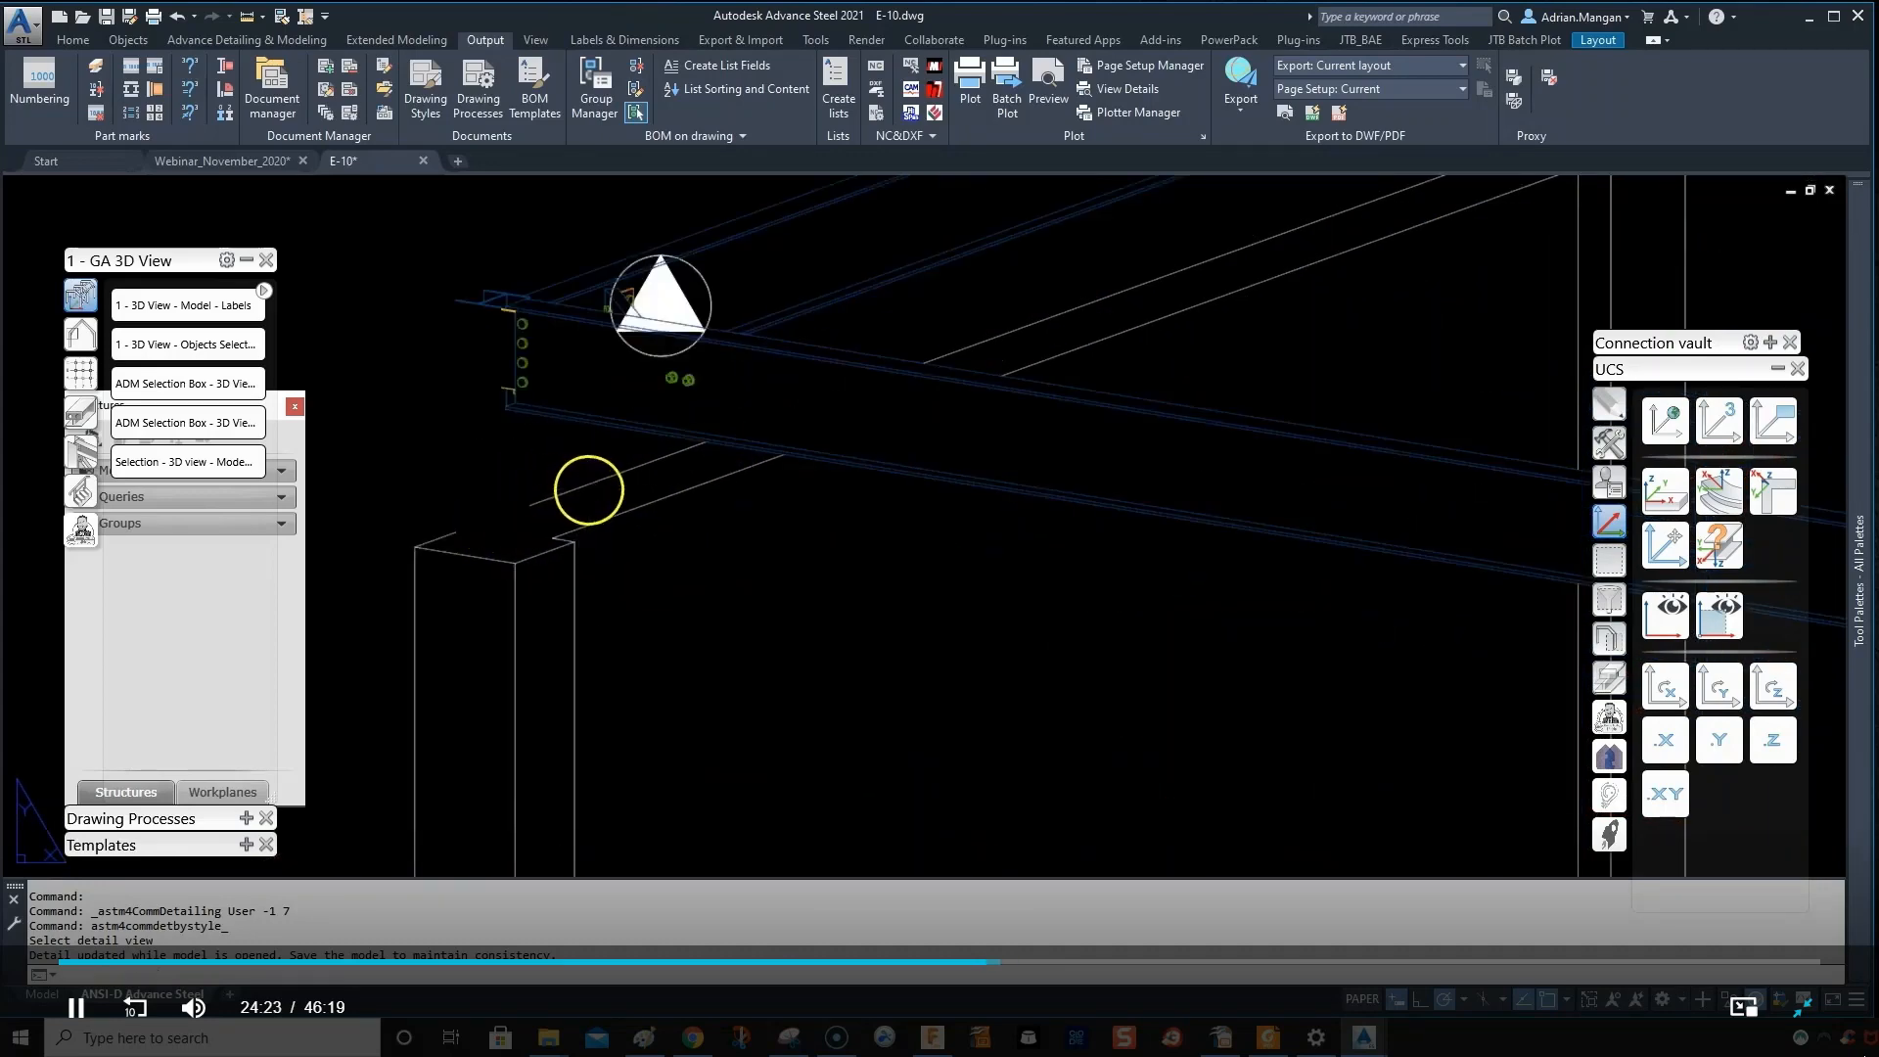
{"action": "scroll", "coordinate": [602, 474], "scroll_direction": "down", "scroll_amount": 2}
{"action": "scroll", "coordinate": [613, 460], "scroll_direction": "down", "scroll_amount": 6}
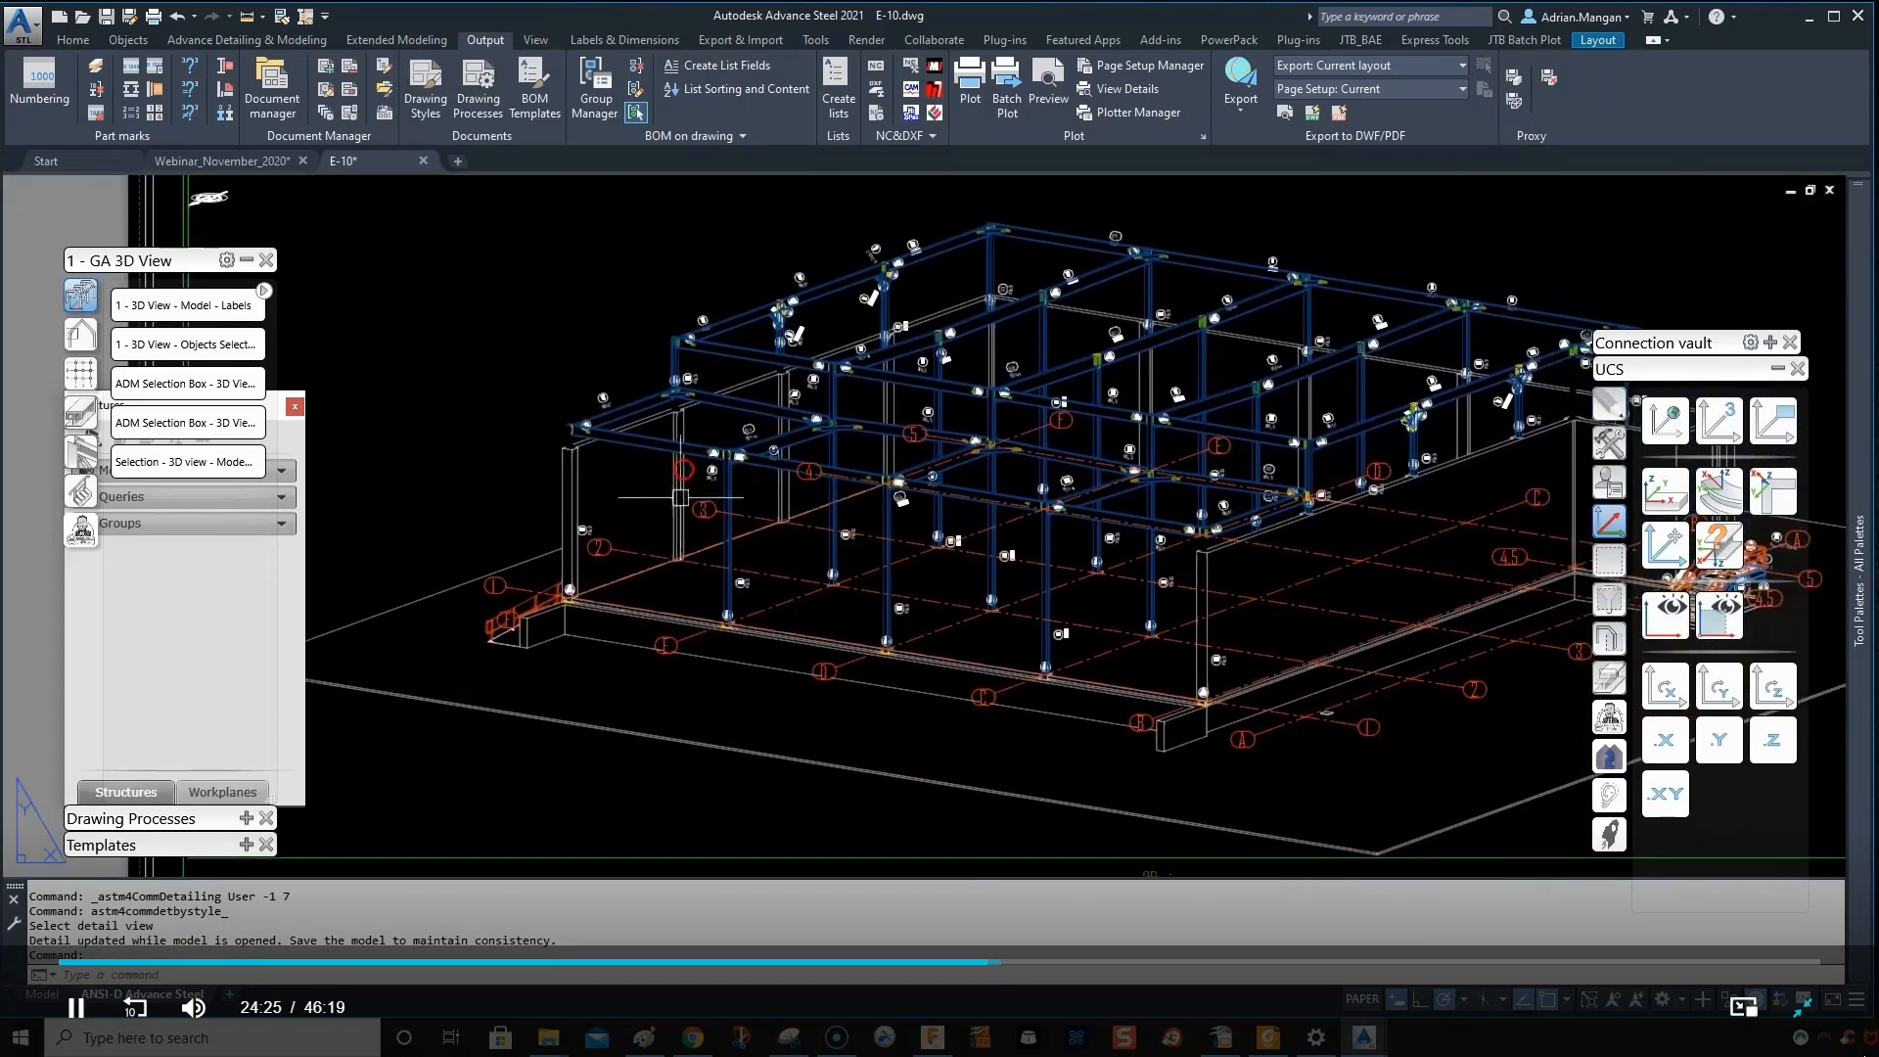
{"action": "left_click", "coordinate": [619, 641]}
{"action": "left_click", "coordinate": [573, 490]}
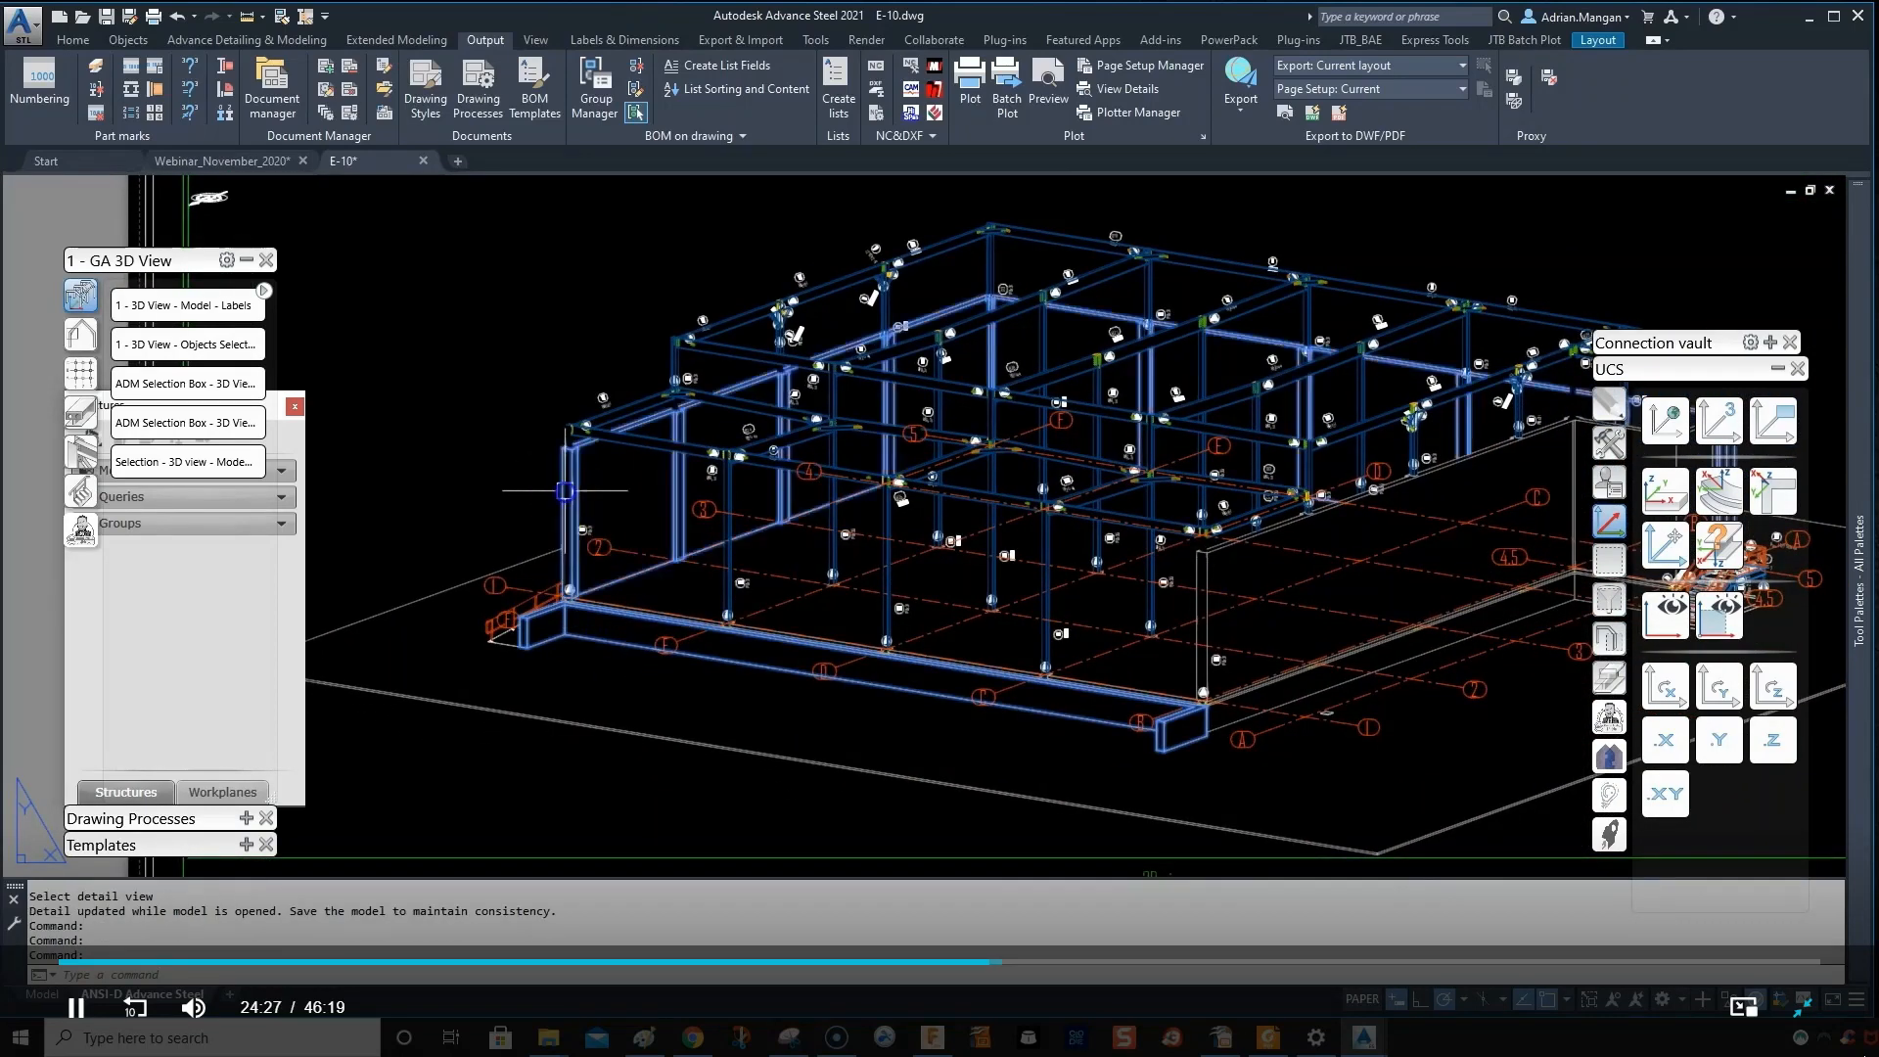
{"action": "left_click", "coordinate": [1212, 650]}
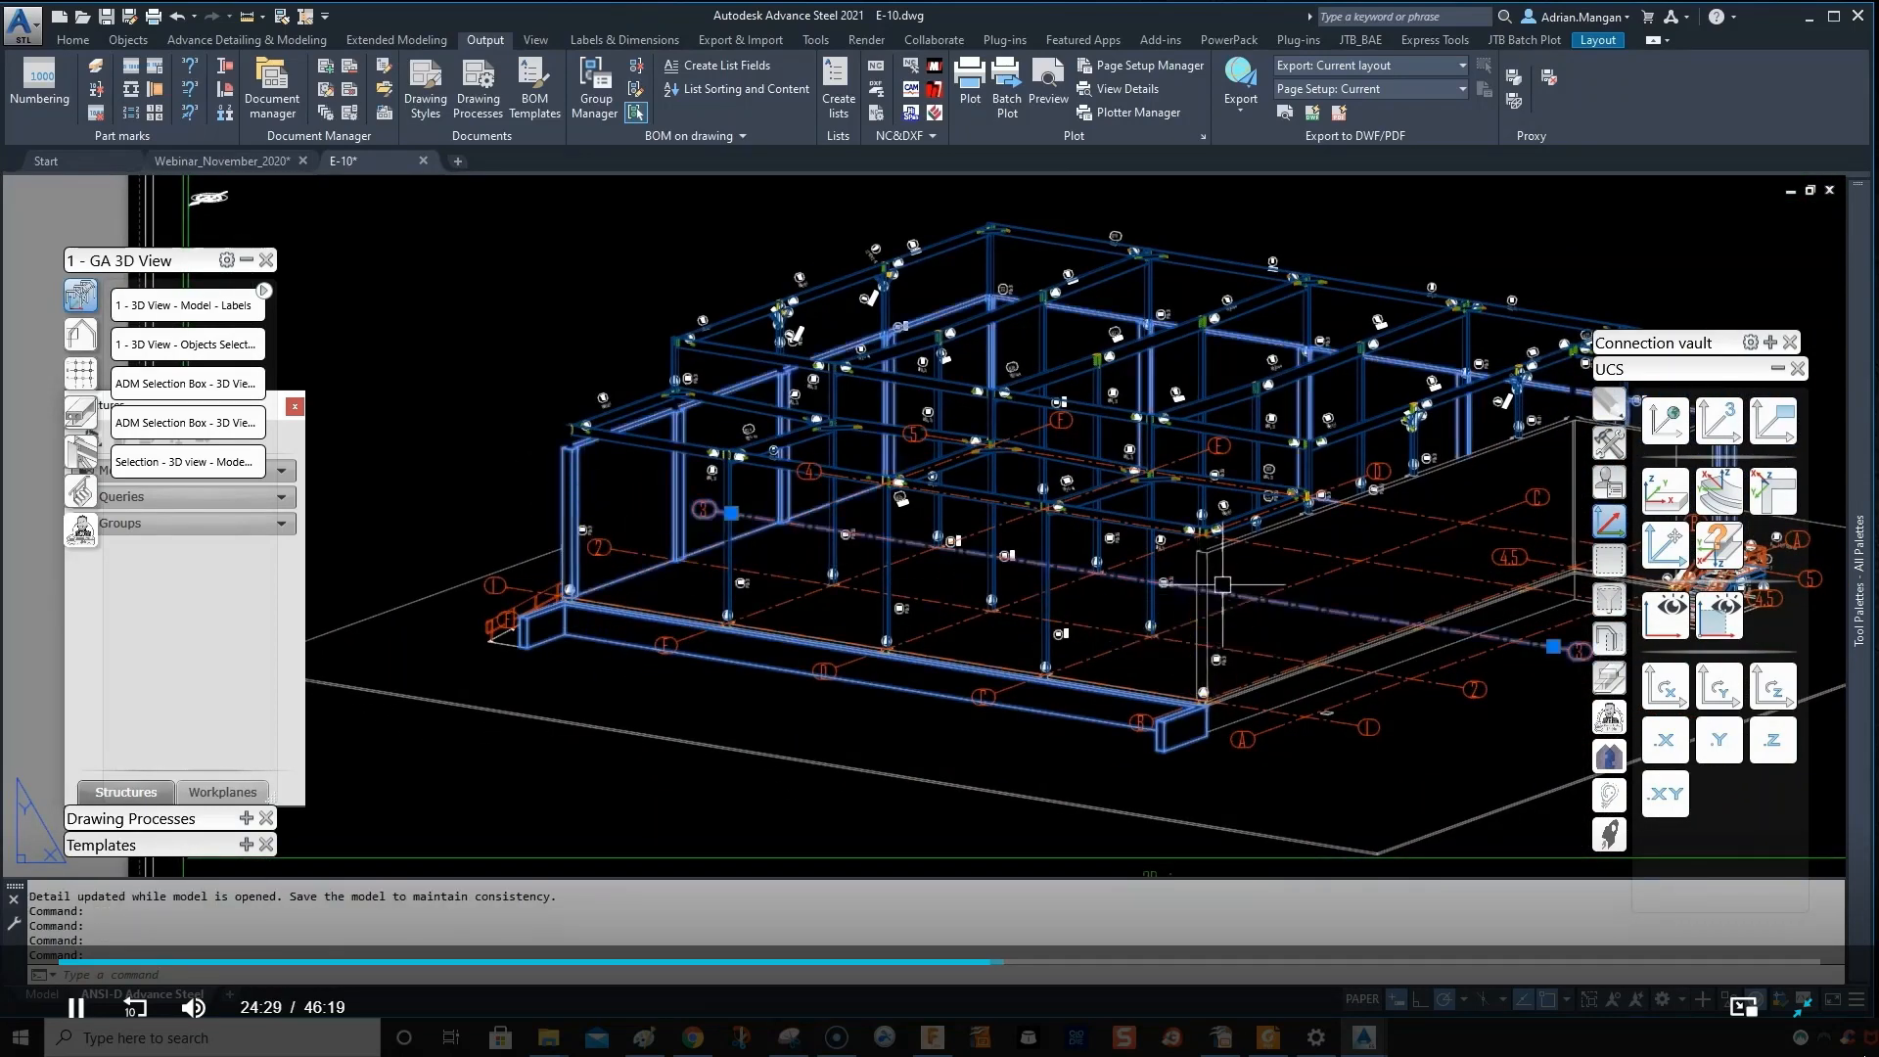
{"action": "key", "text": "Escape"}
{"action": "scroll", "coordinate": [1341, 546], "scroll_direction": "down", "scroll_amount": 2}
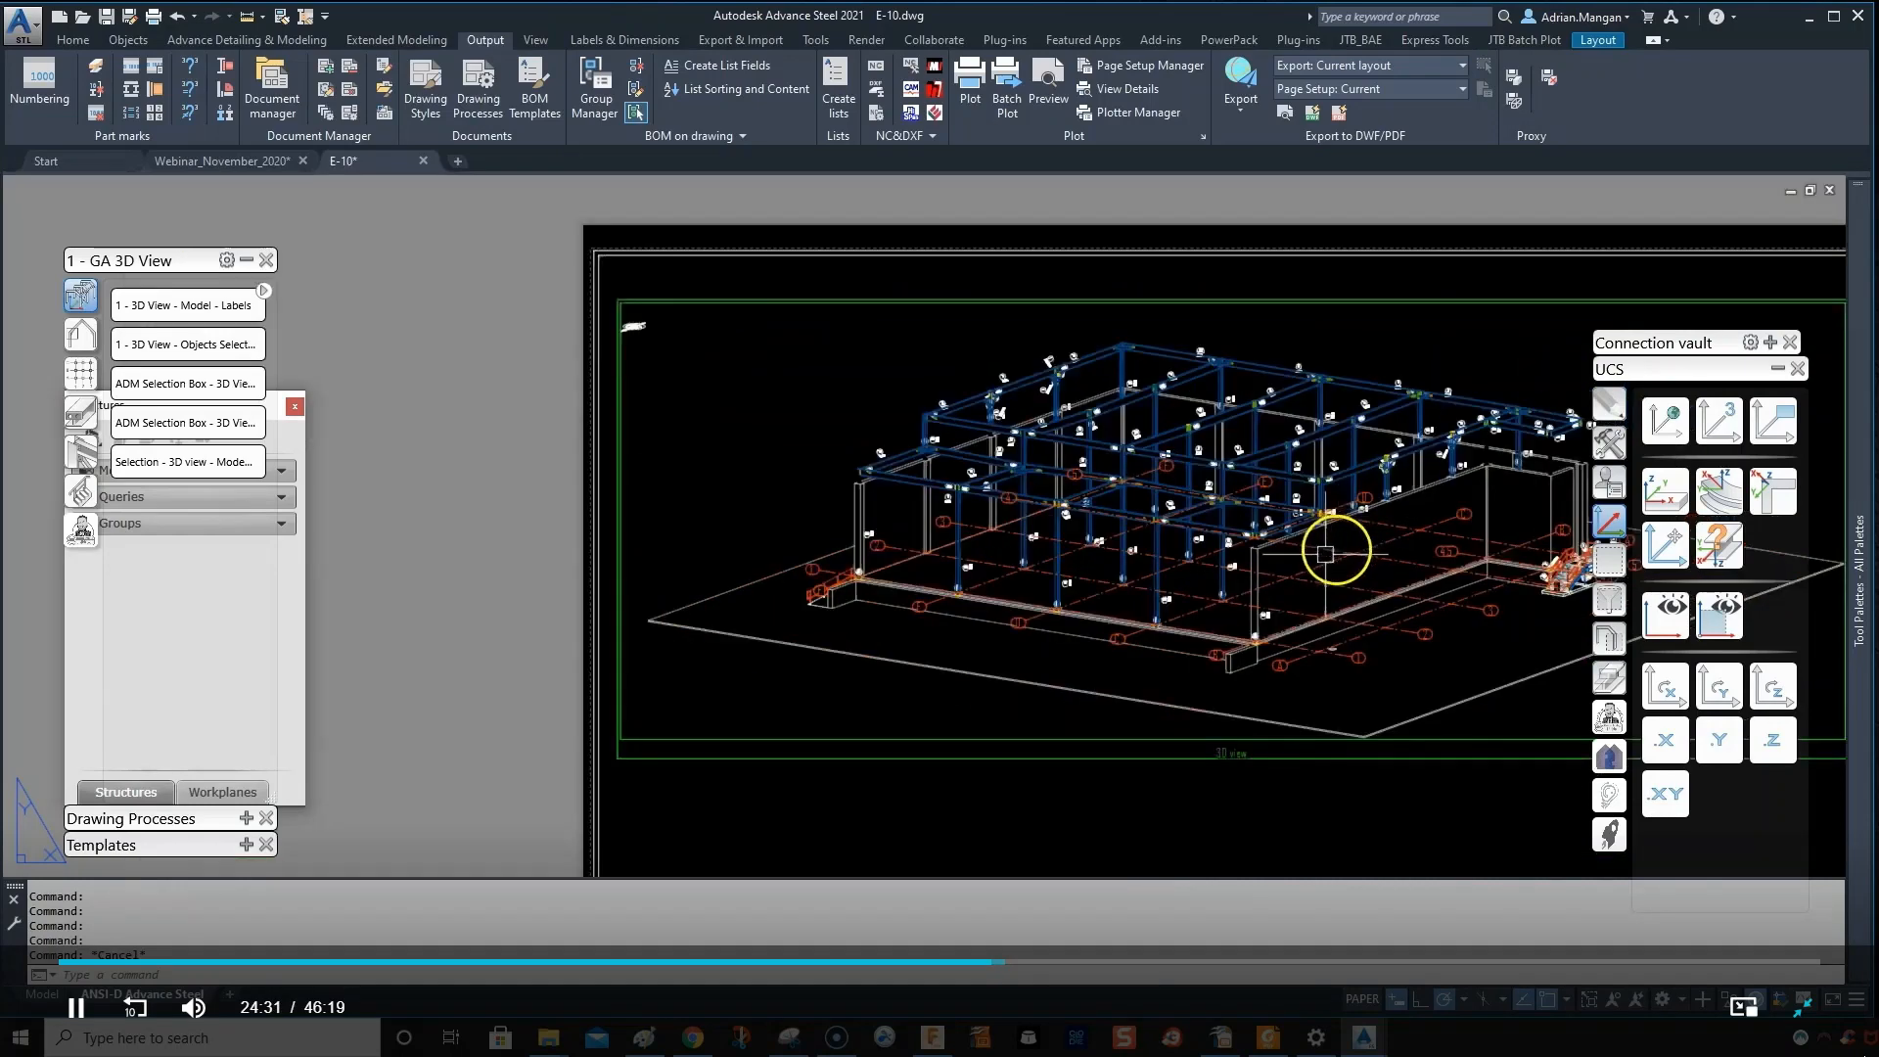
- Open the Drawing Style Manager and review the External objects entry in the AAA - 3D view - Labels objects presentation
{"action": "left_click", "coordinate": [334, 93]}
{"action": "left_click", "coordinate": [883, 296]}
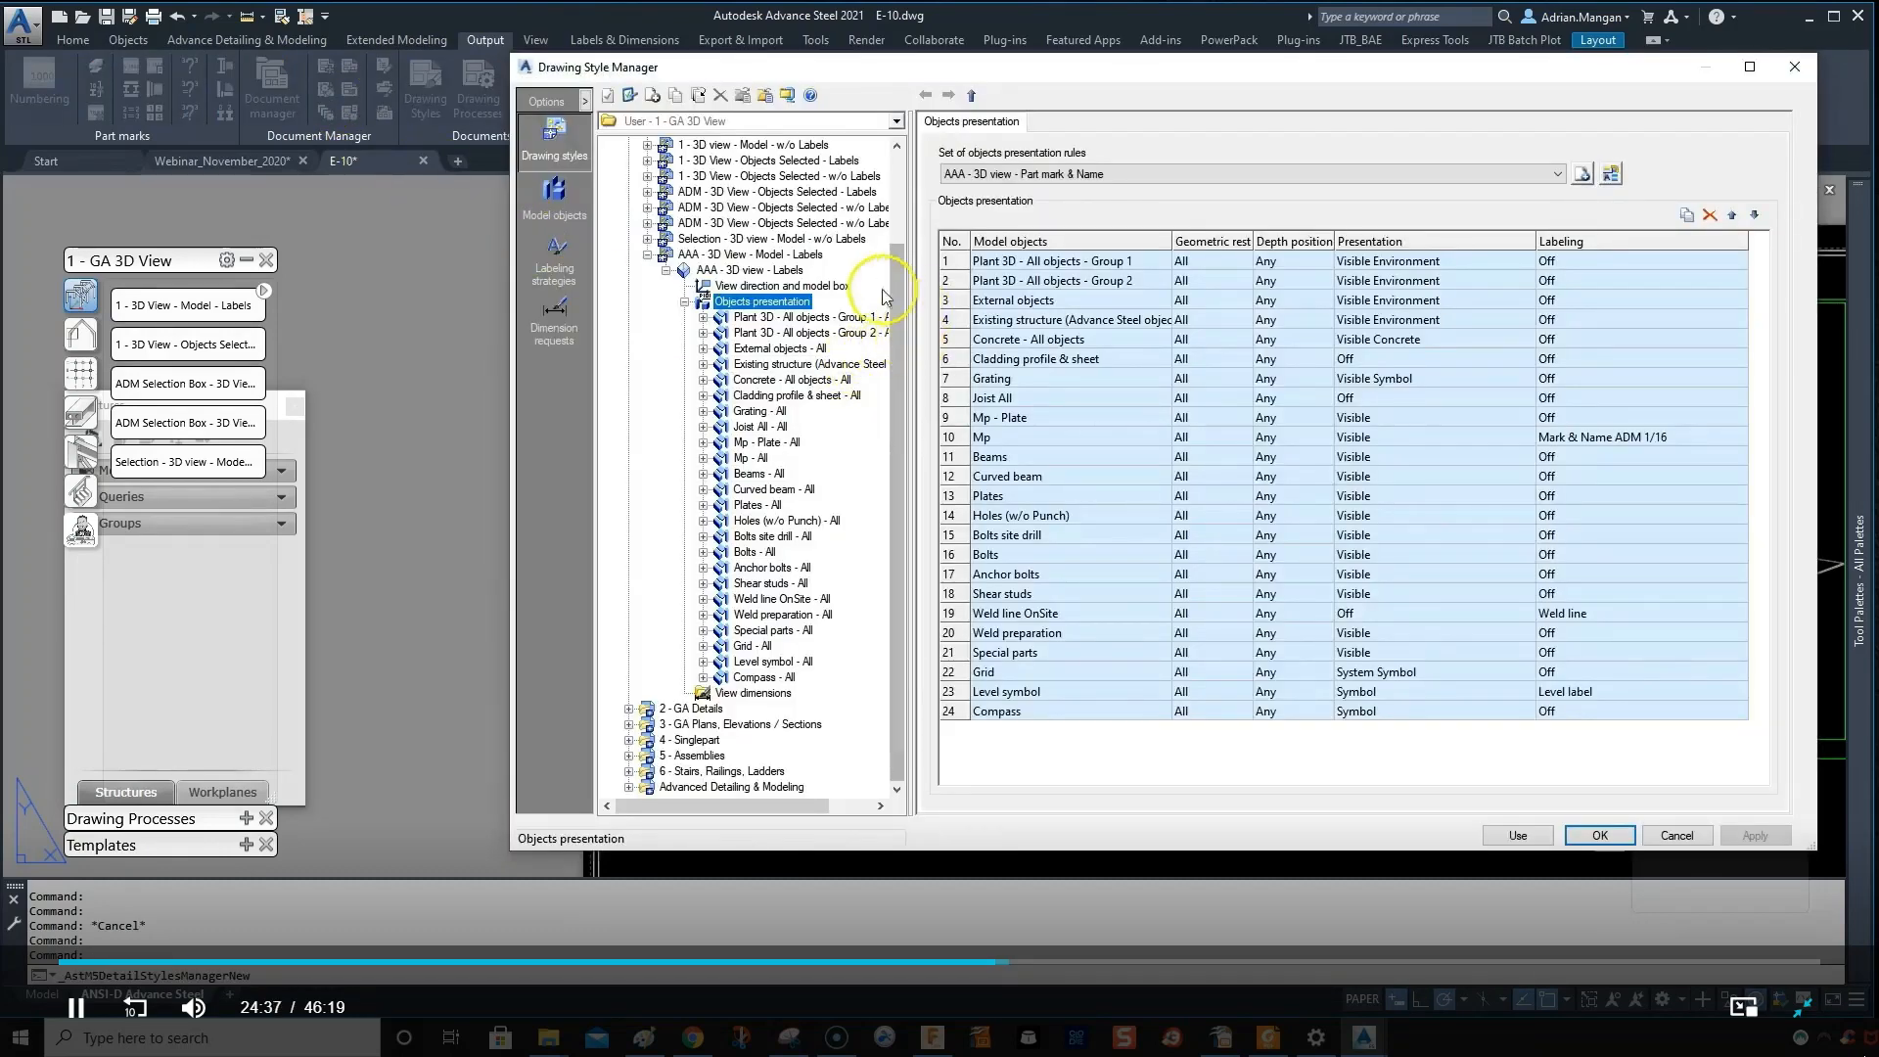
{"action": "double_click", "coordinate": [962, 300]}
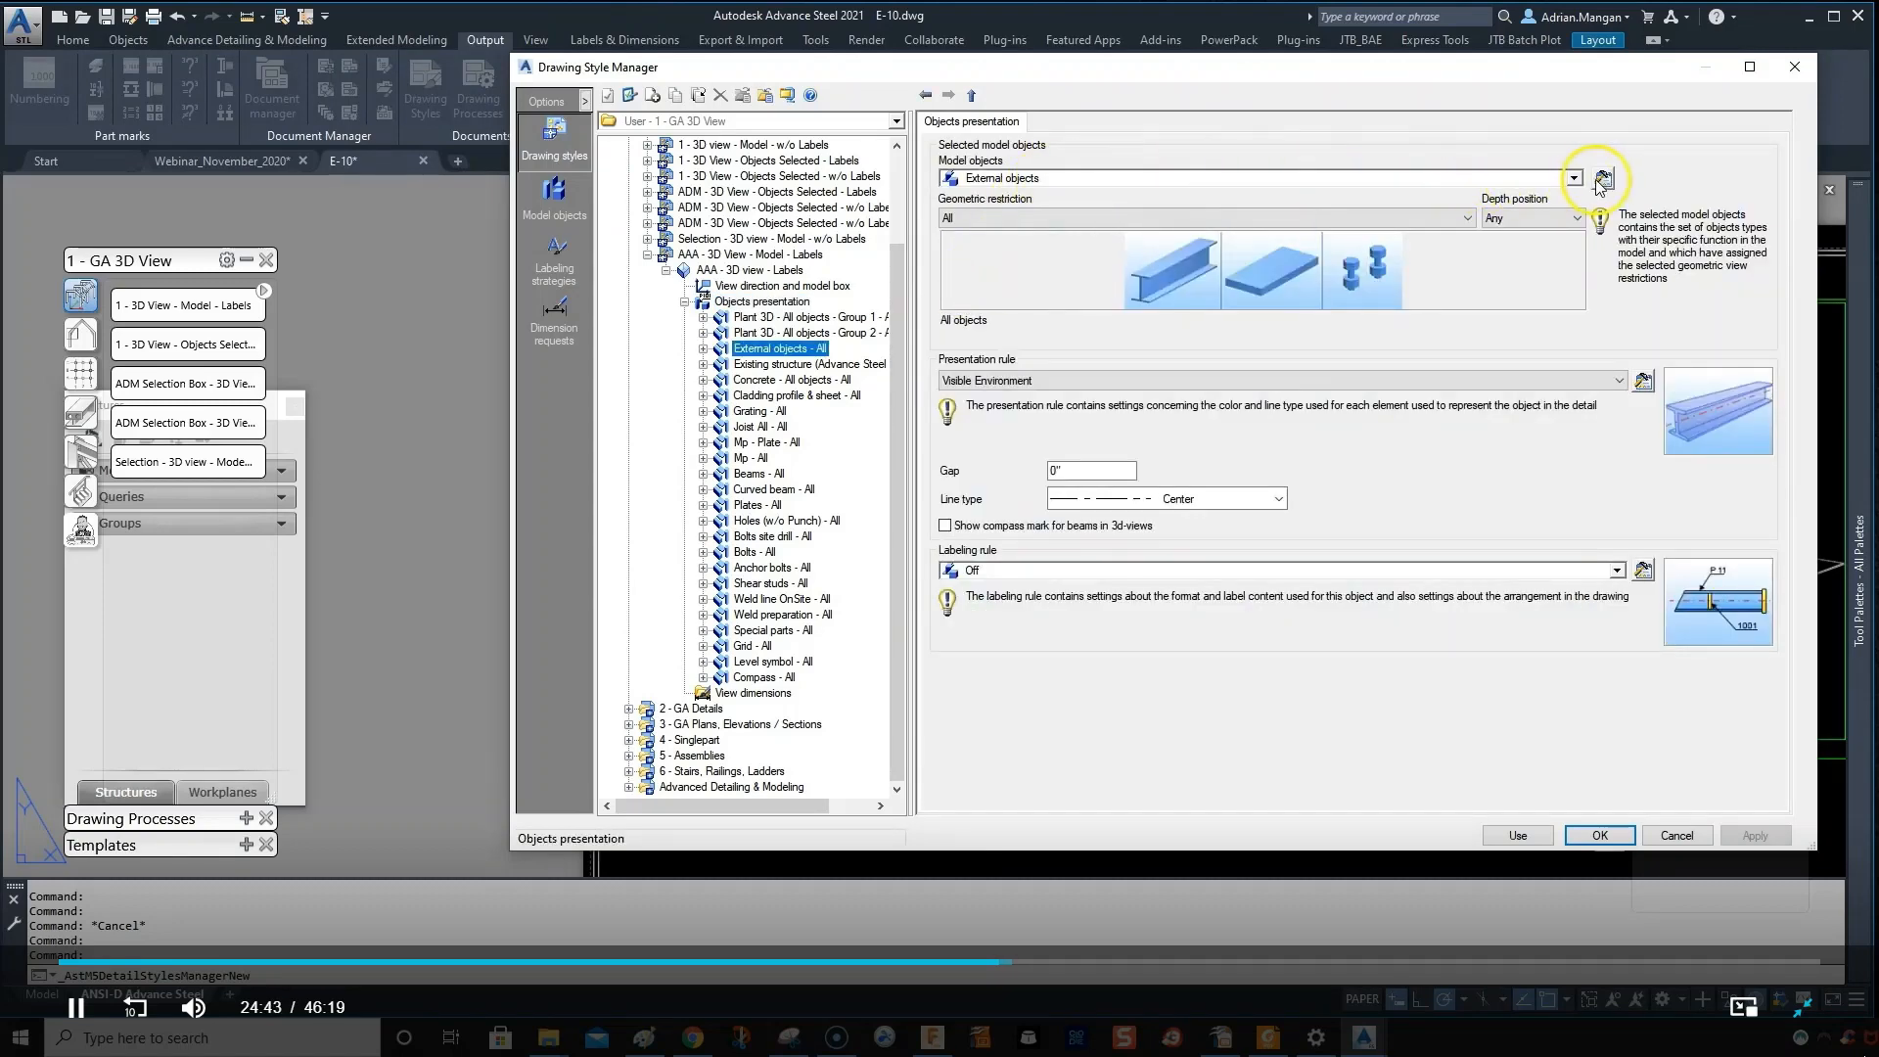
{"action": "left_click", "coordinate": [1601, 181]}
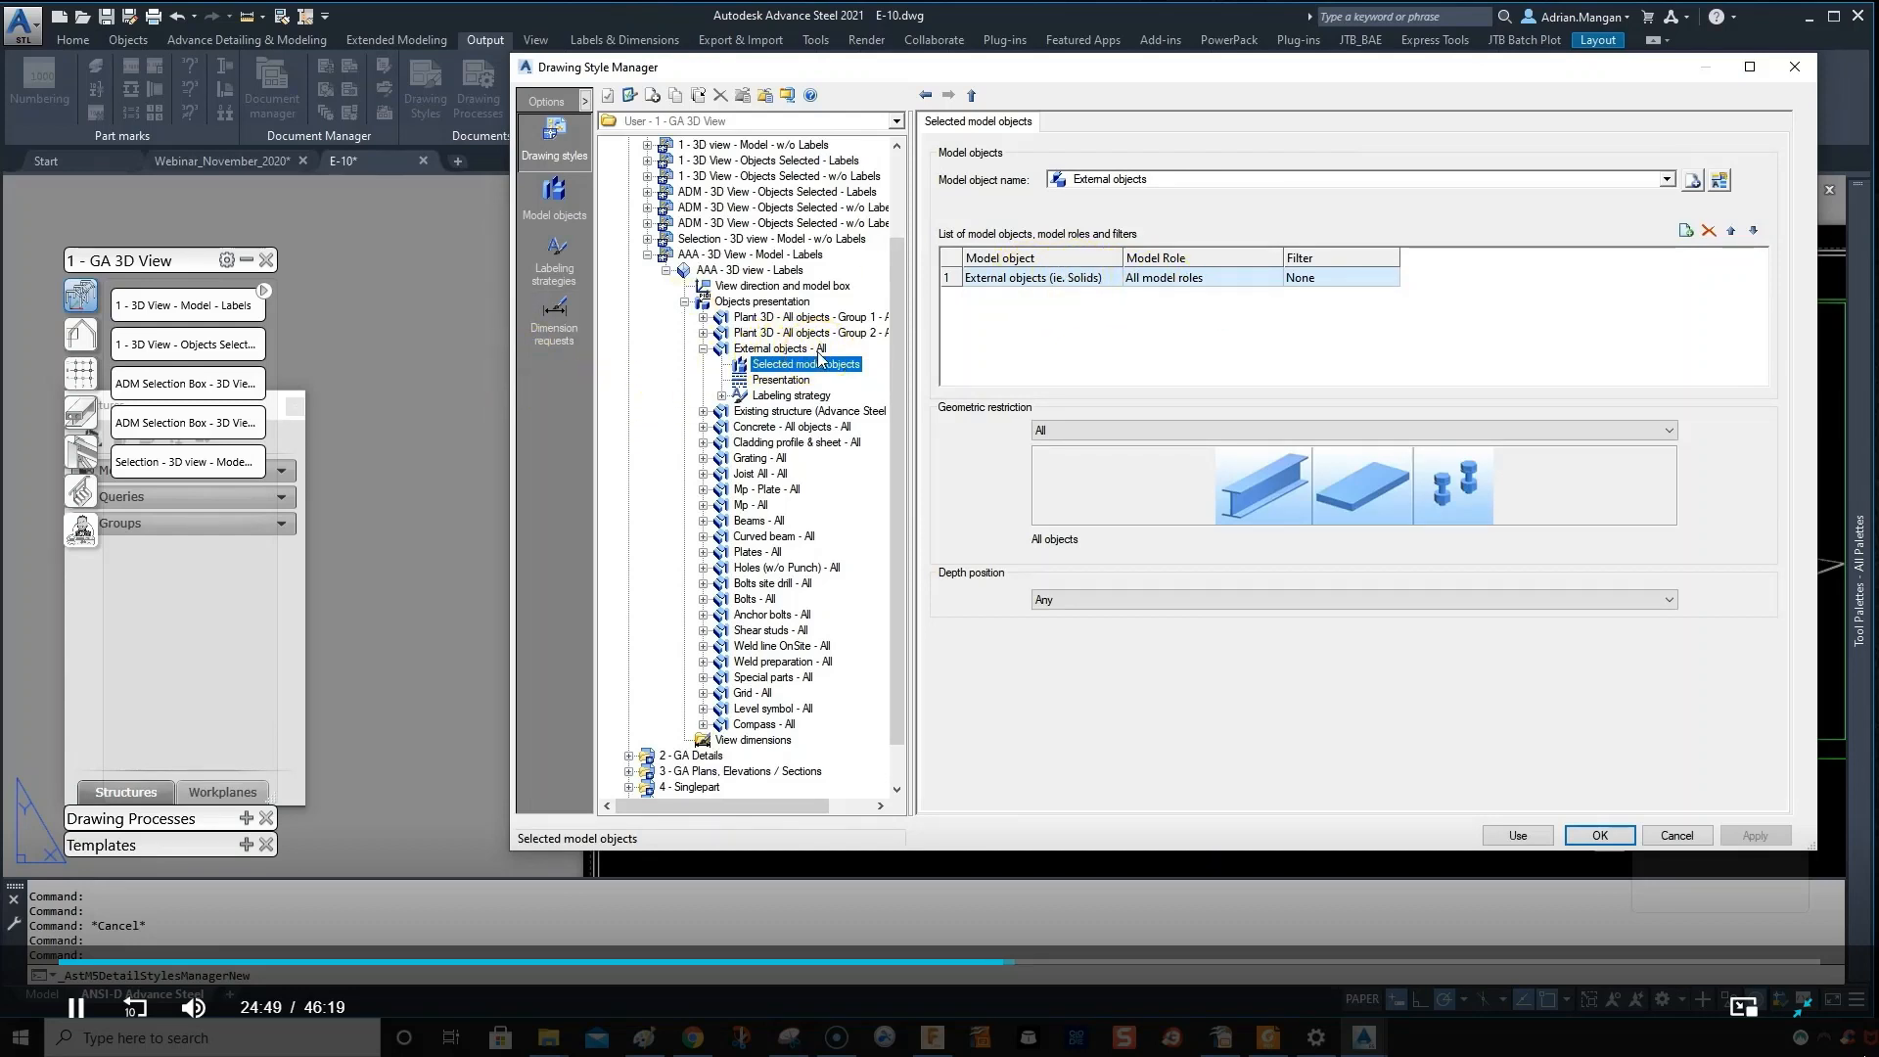
{"action": "left_click", "coordinate": [775, 378]}
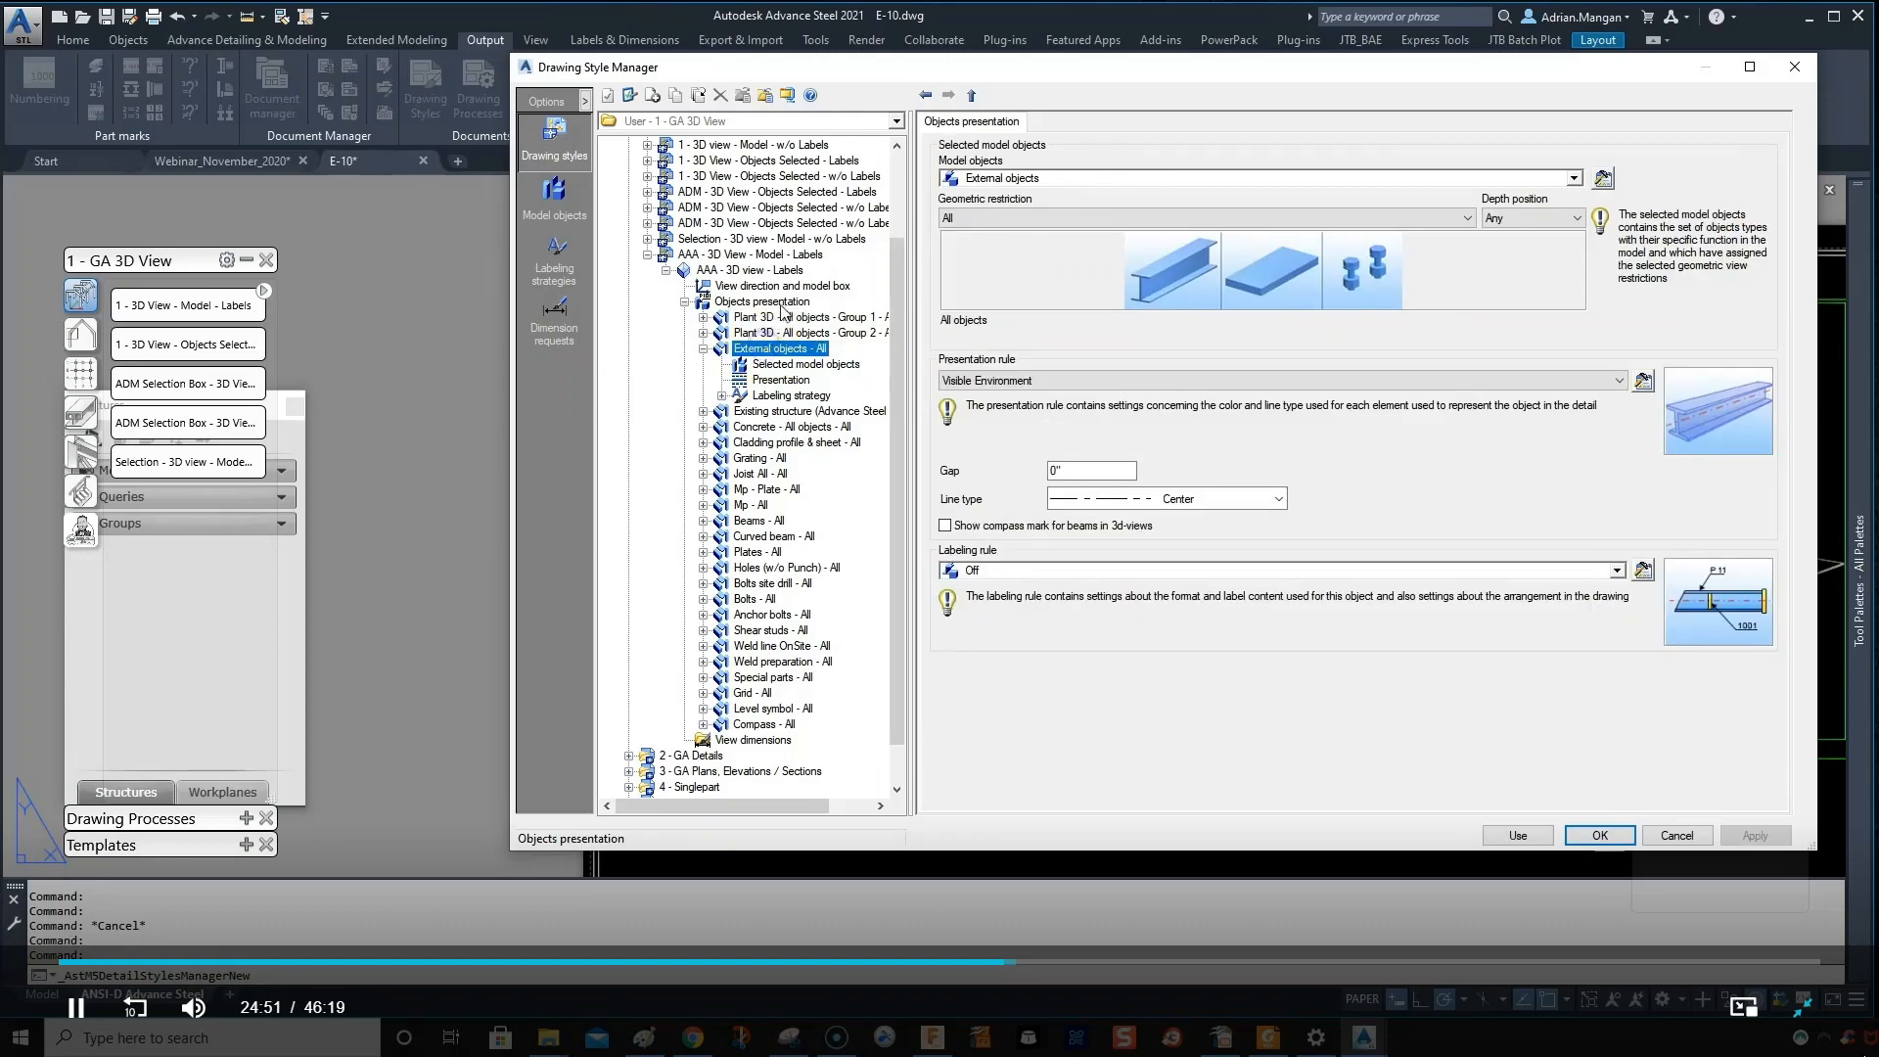
{"action": "left_click", "coordinate": [783, 303]}
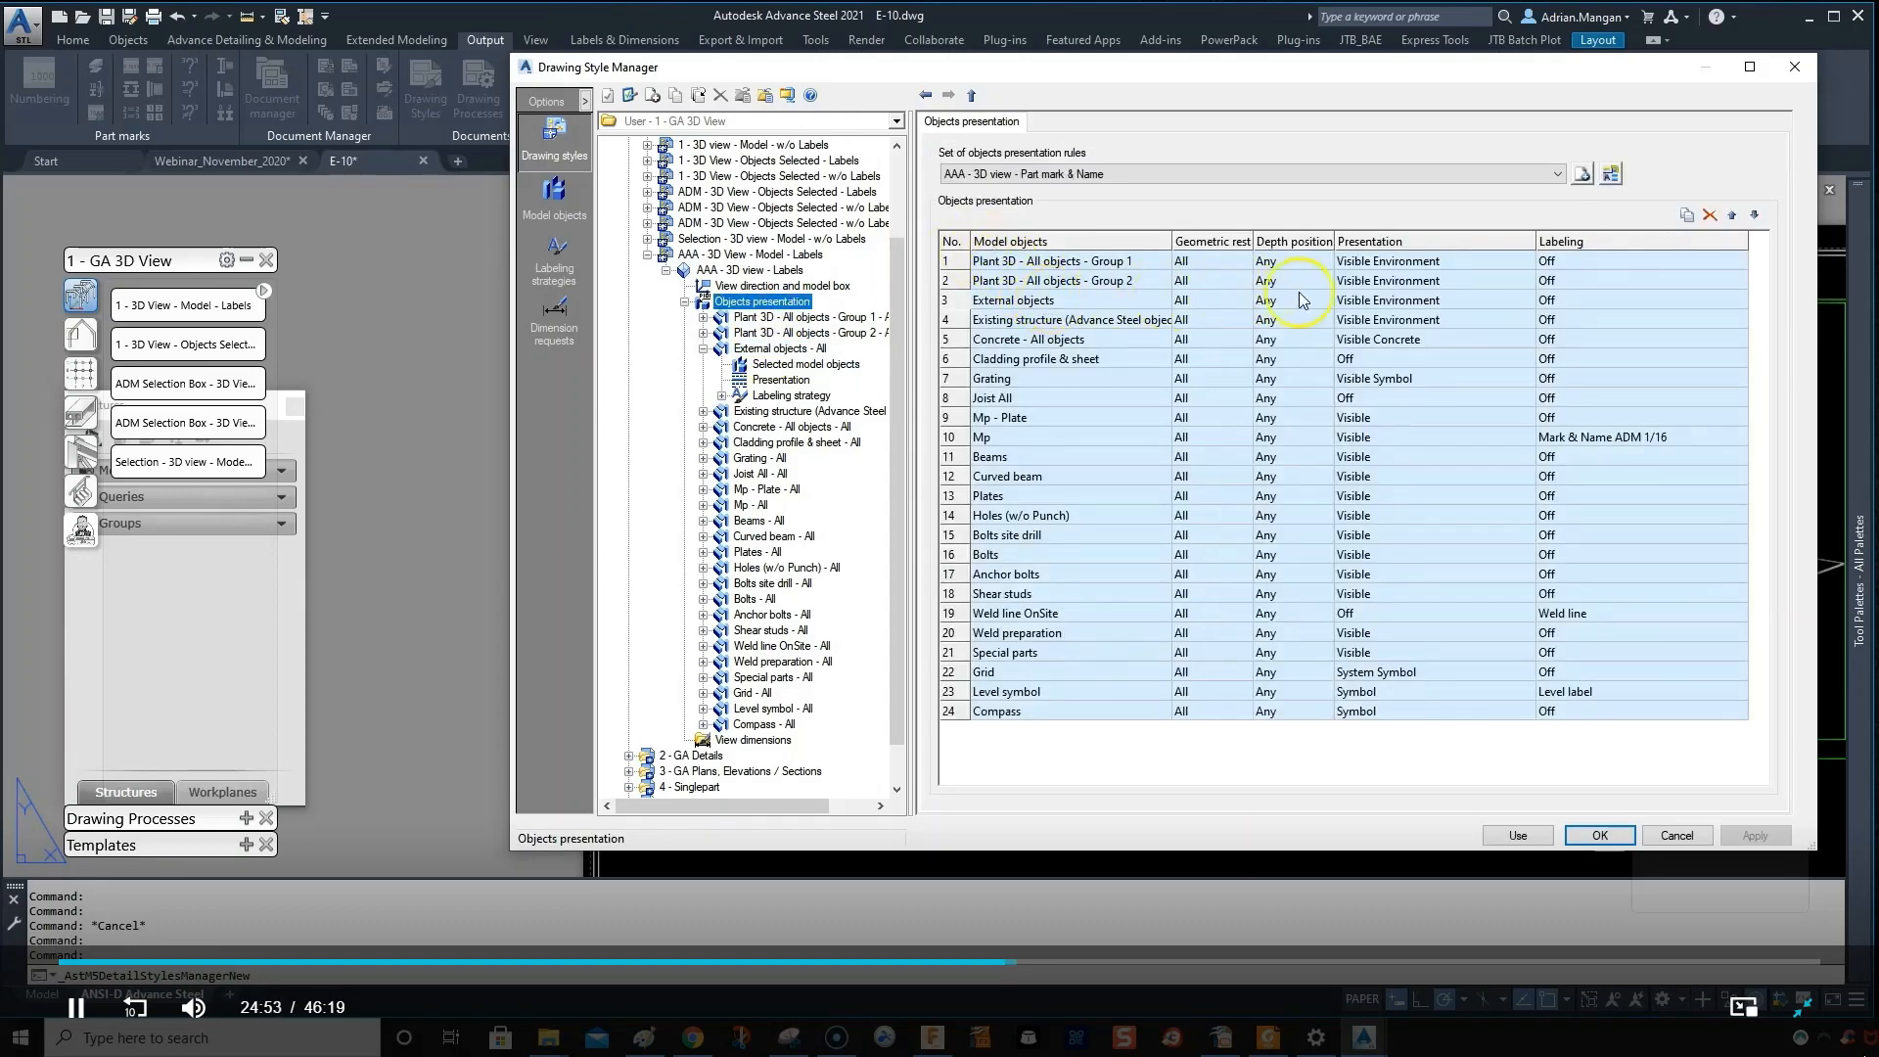
- Set the External objects presentation to Off in the AAA - 3D view - Part mark & Name rules and apply the style to the 3D detail view
{"action": "left_click", "coordinate": [1529, 301]}
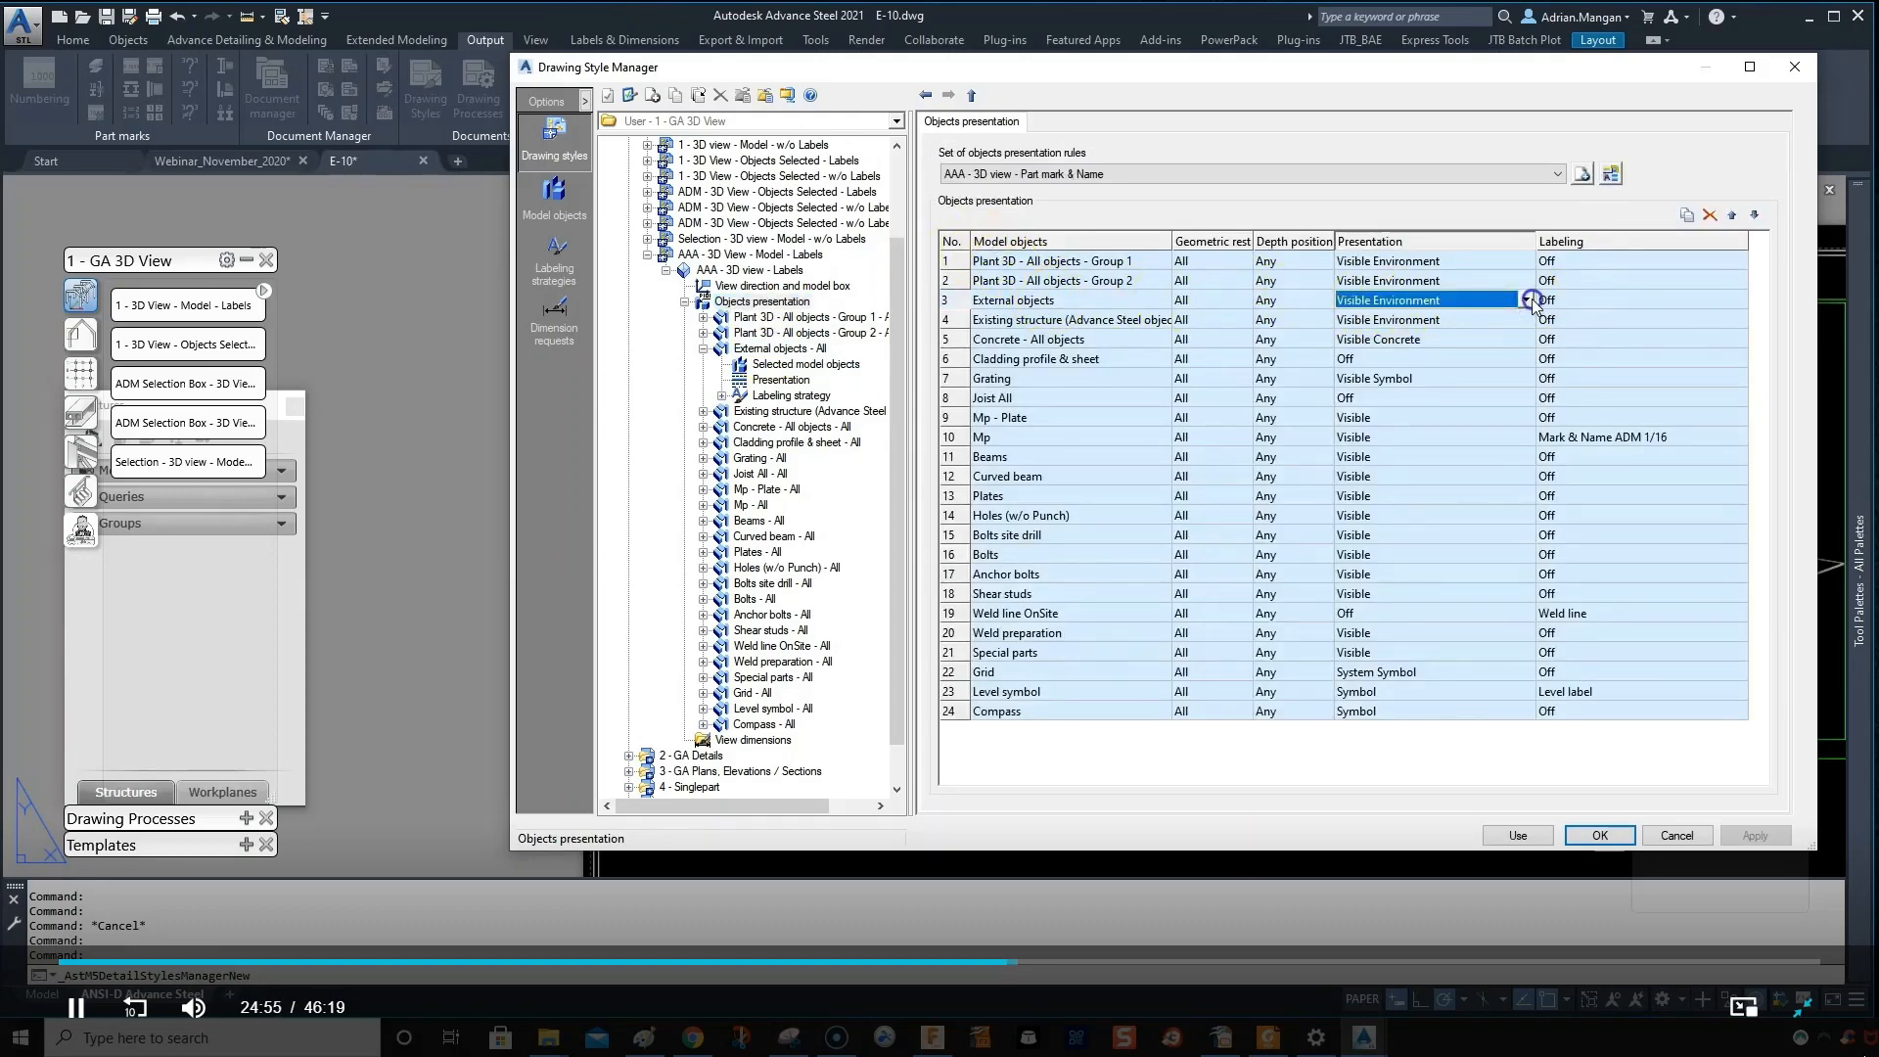
{"action": "left_click", "coordinate": [1527, 300]}
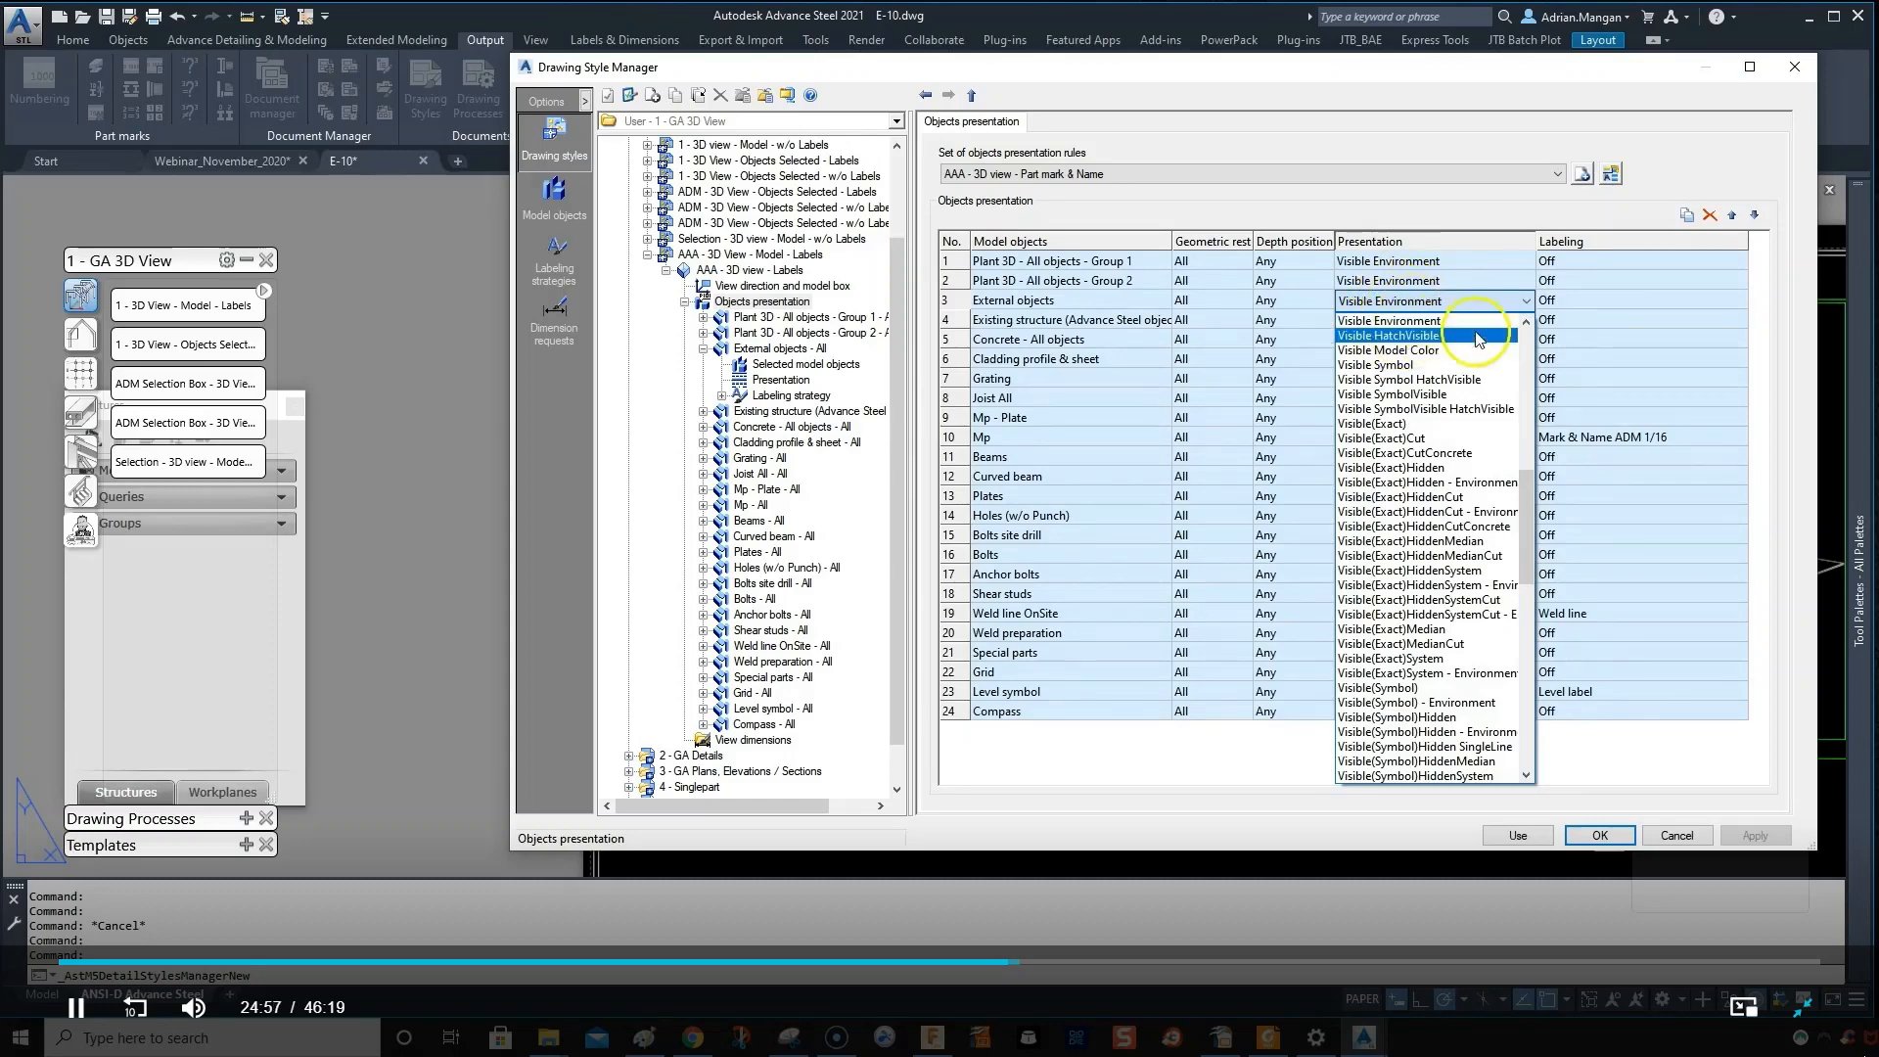
{"action": "scroll", "coordinate": [1539, 344], "scroll_direction": "up", "scroll_amount": 13}
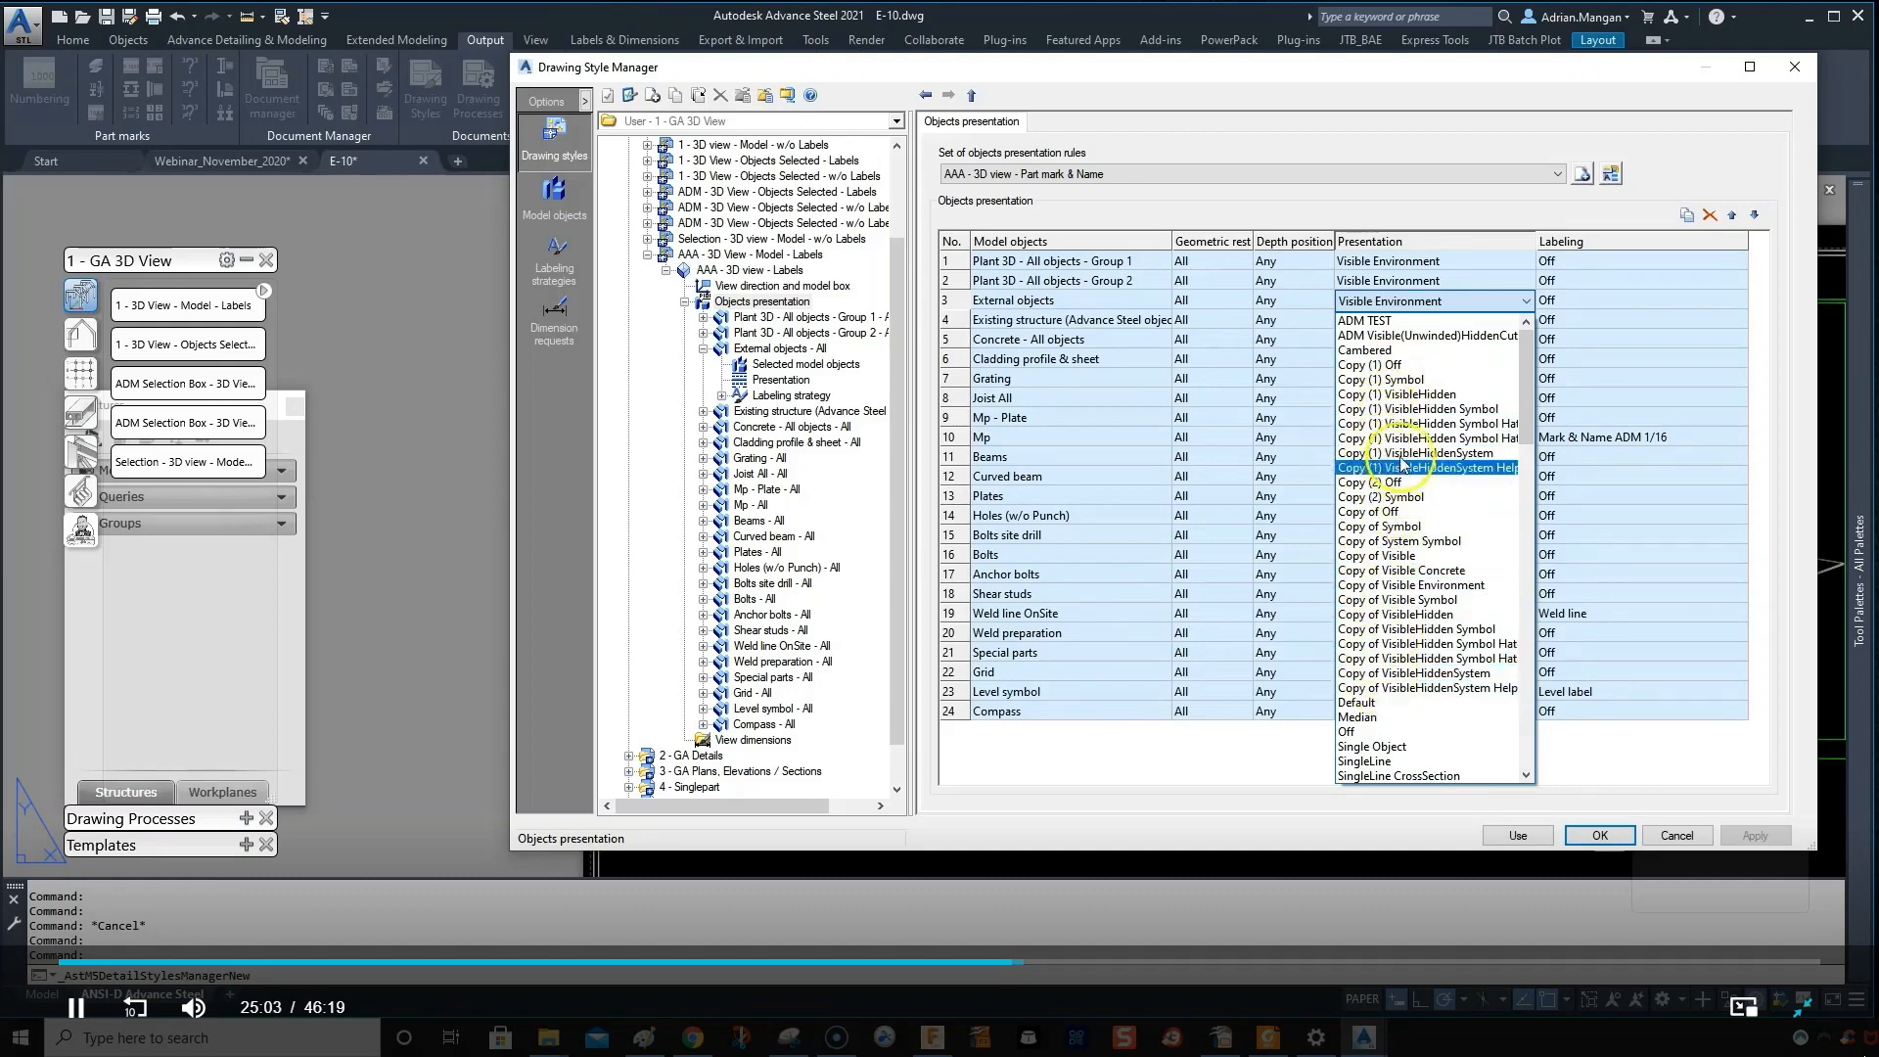
{"action": "scroll", "coordinate": [1410, 665], "scroll_direction": "down", "scroll_amount": 2}
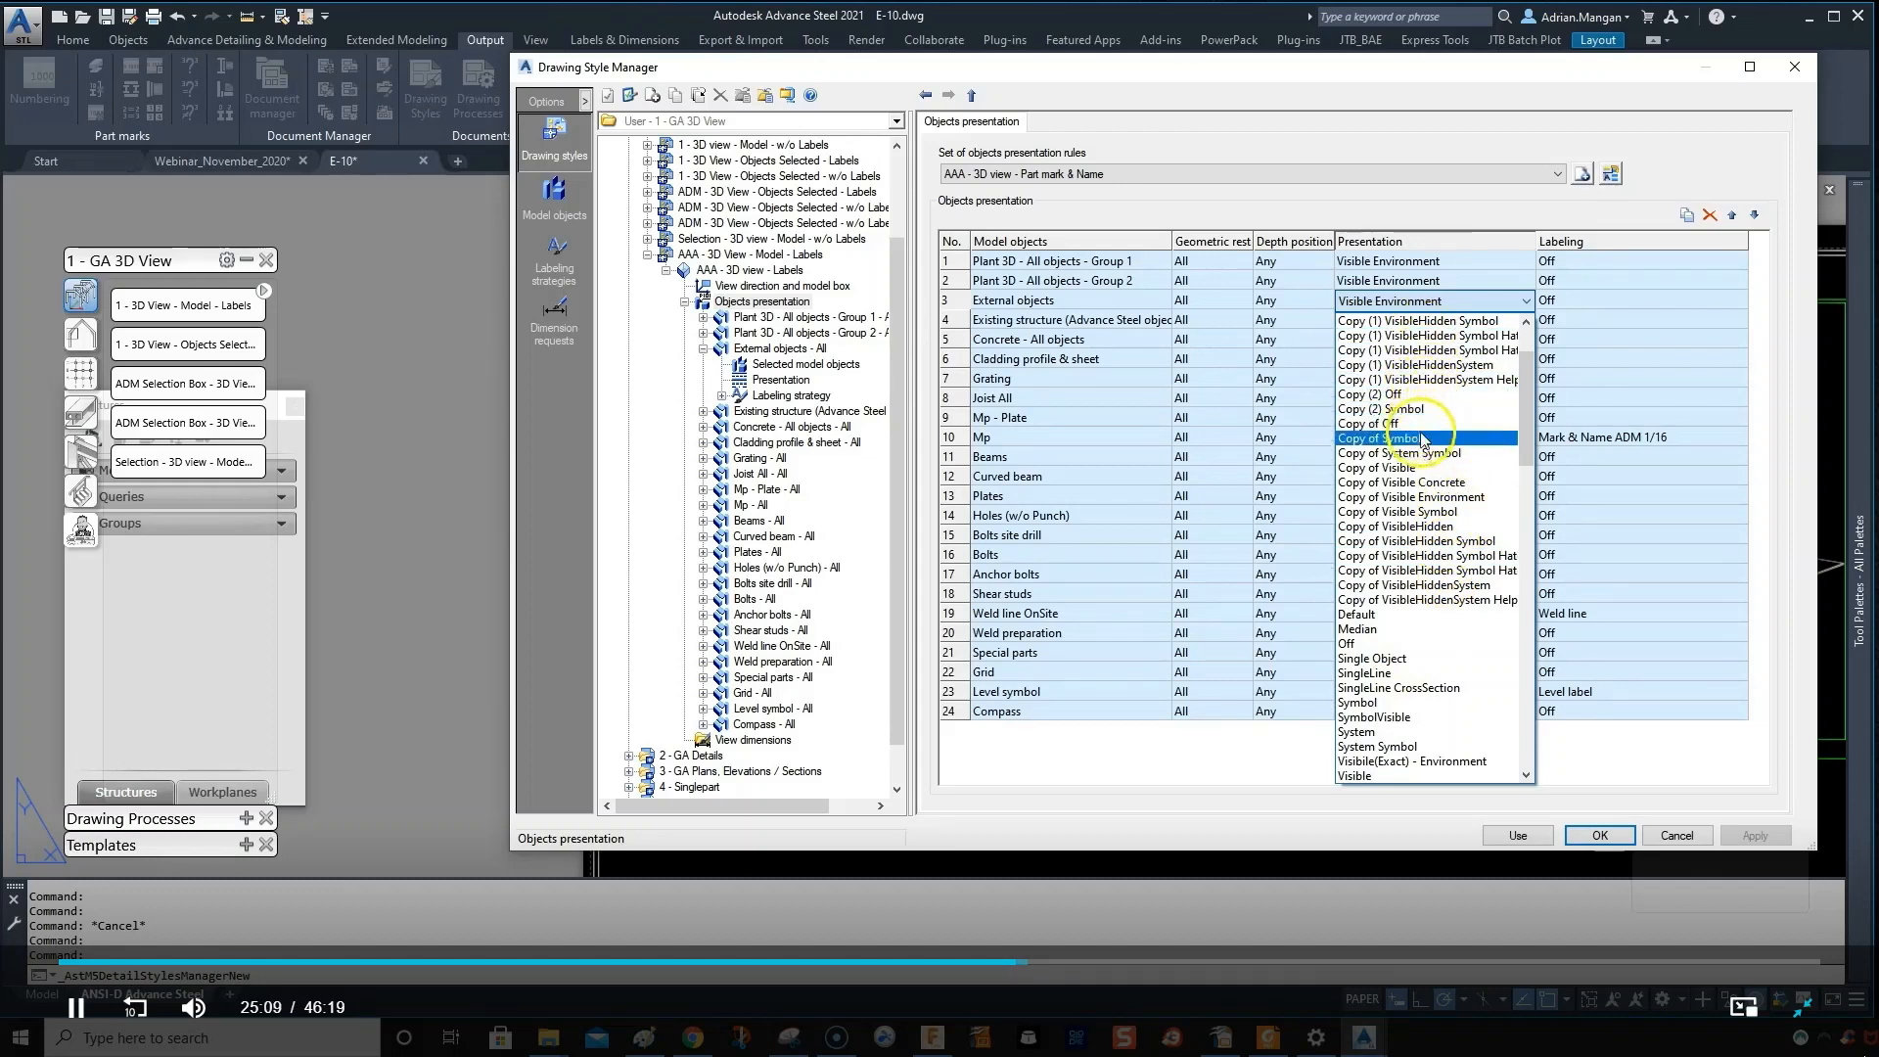
{"action": "scroll", "coordinate": [1434, 431], "scroll_direction": "down", "scroll_amount": 2}
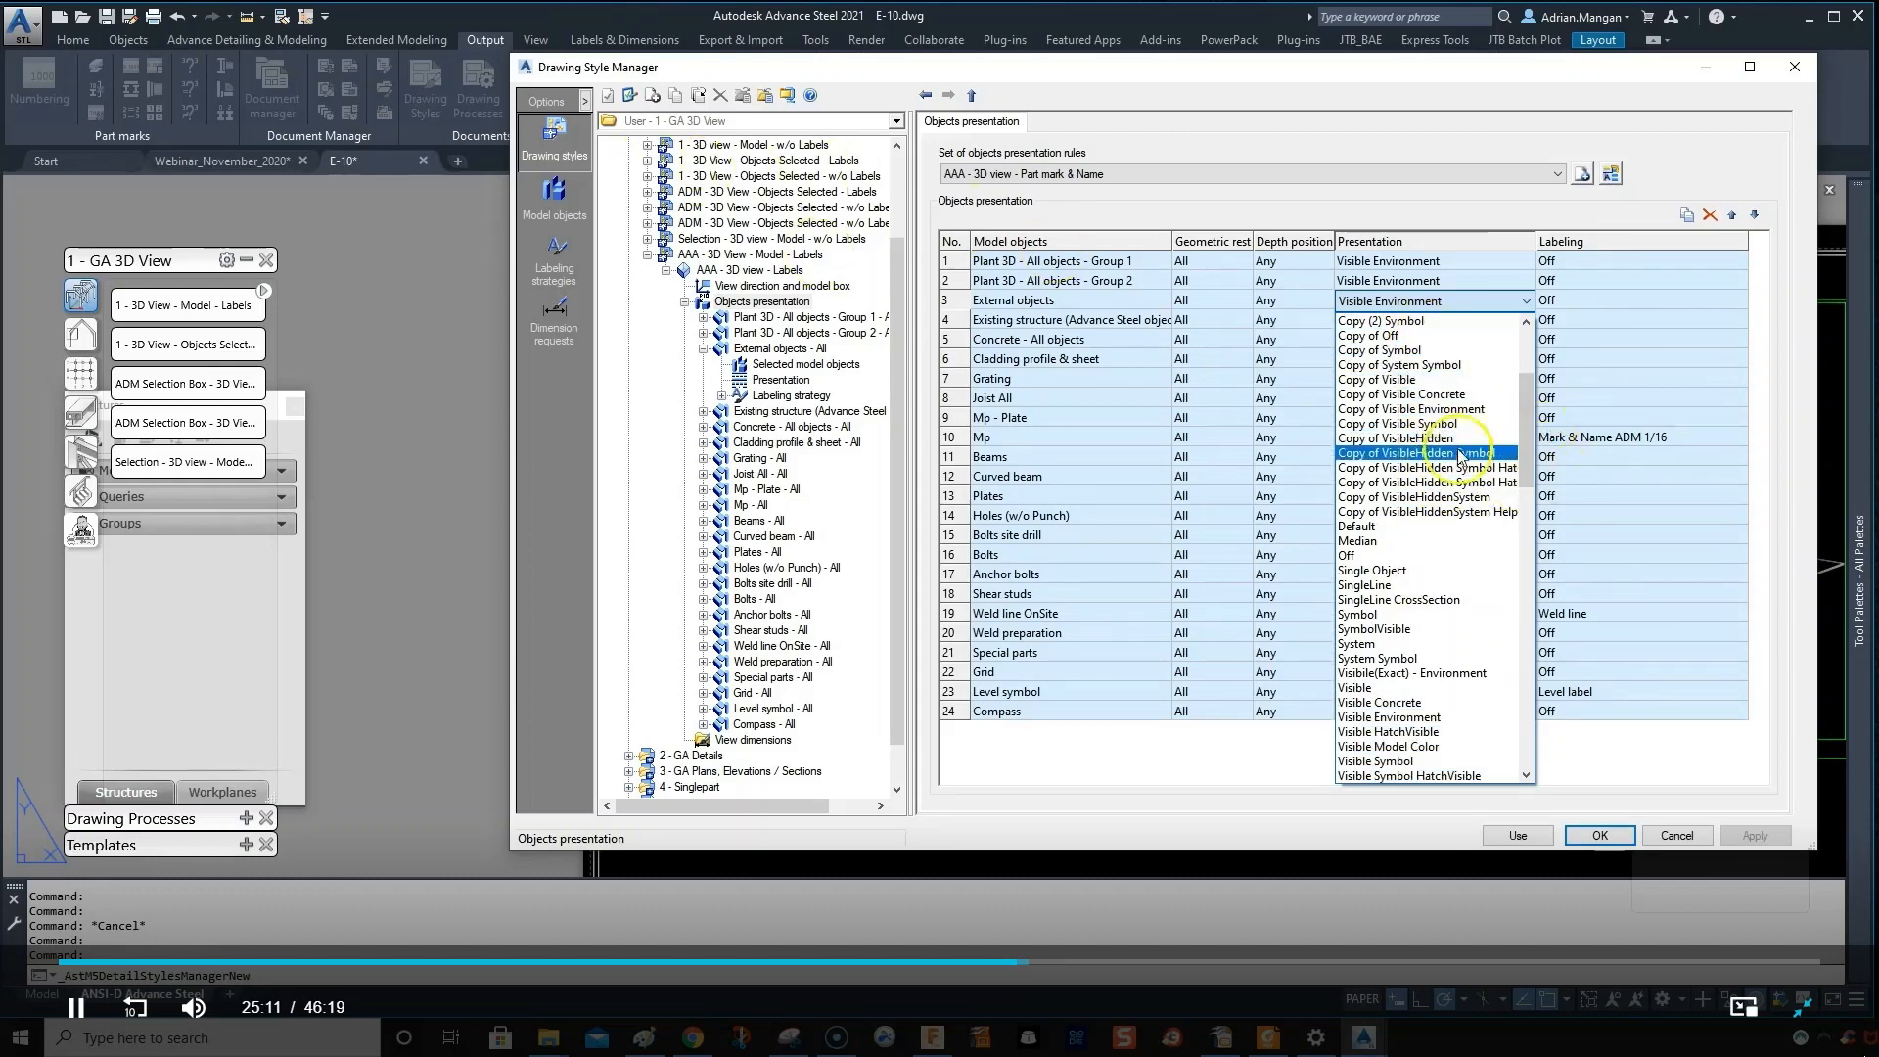
{"action": "scroll", "coordinate": [1419, 475], "scroll_direction": "down", "scroll_amount": 1}
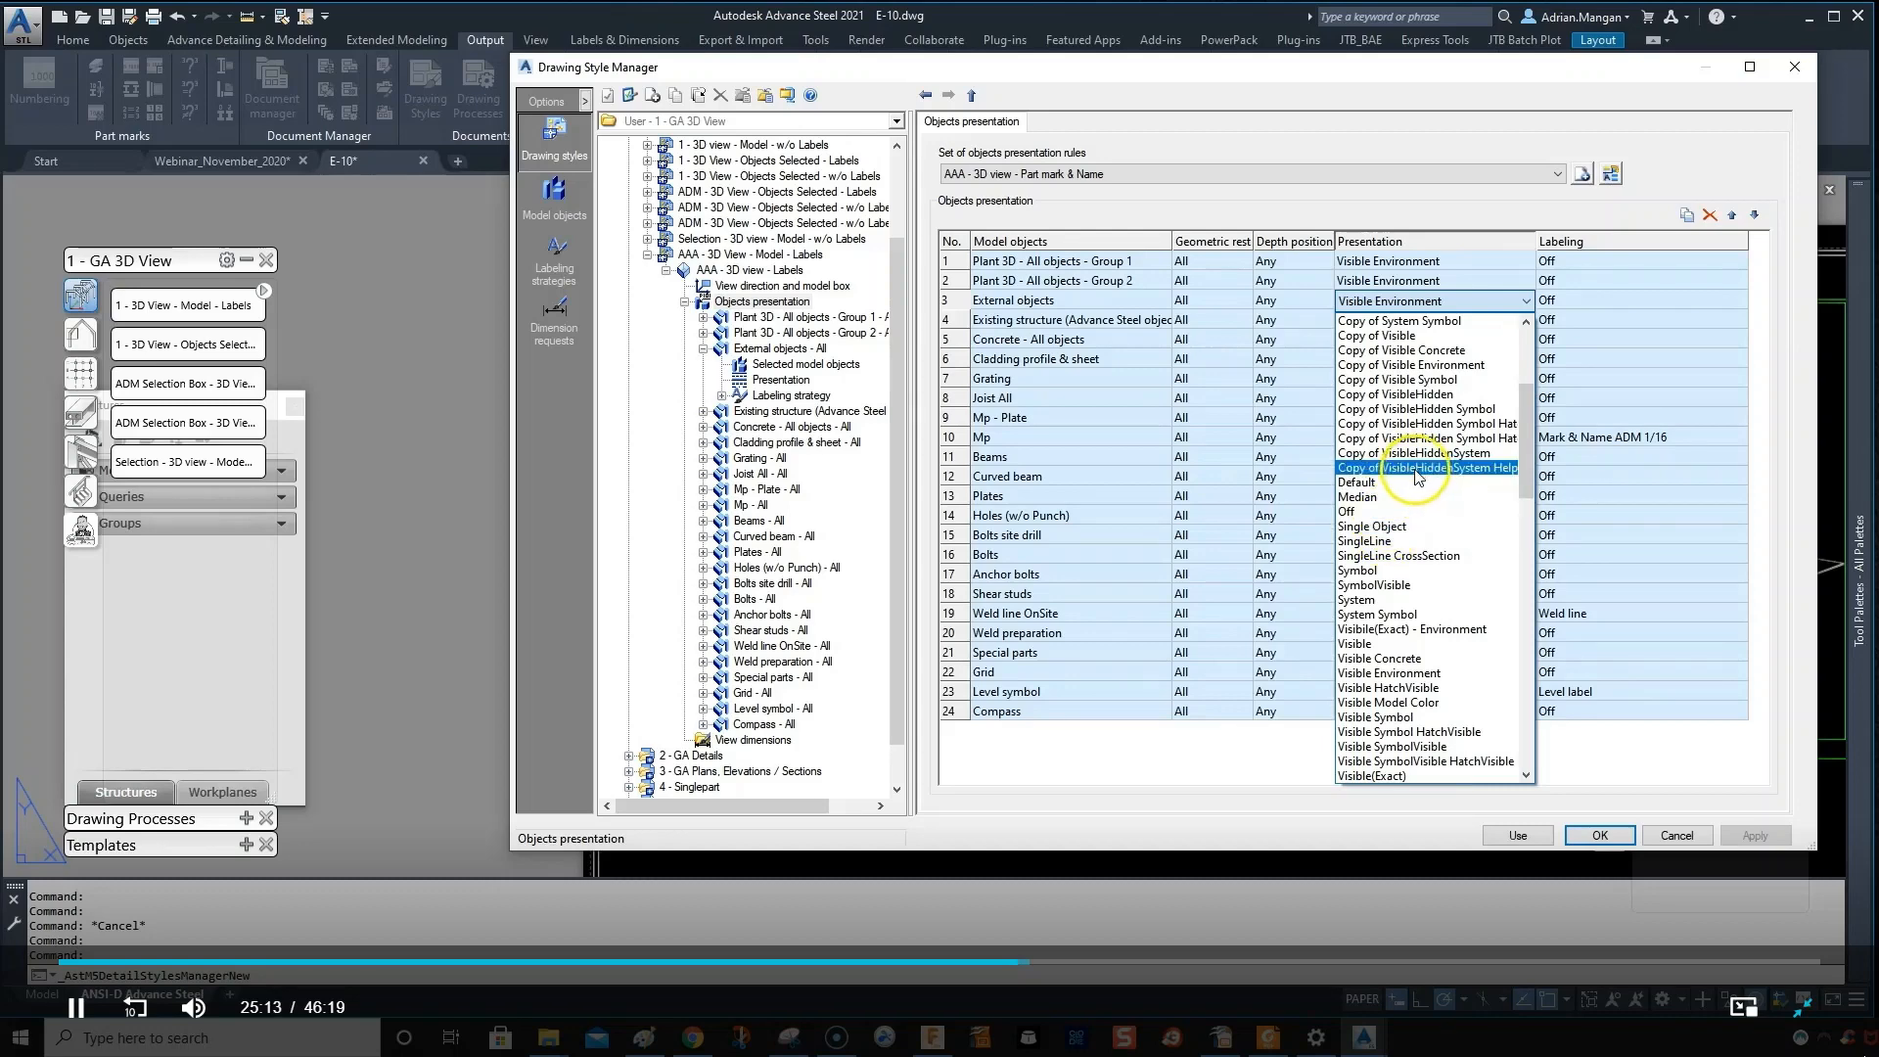
{"action": "left_click", "coordinate": [1403, 513]}
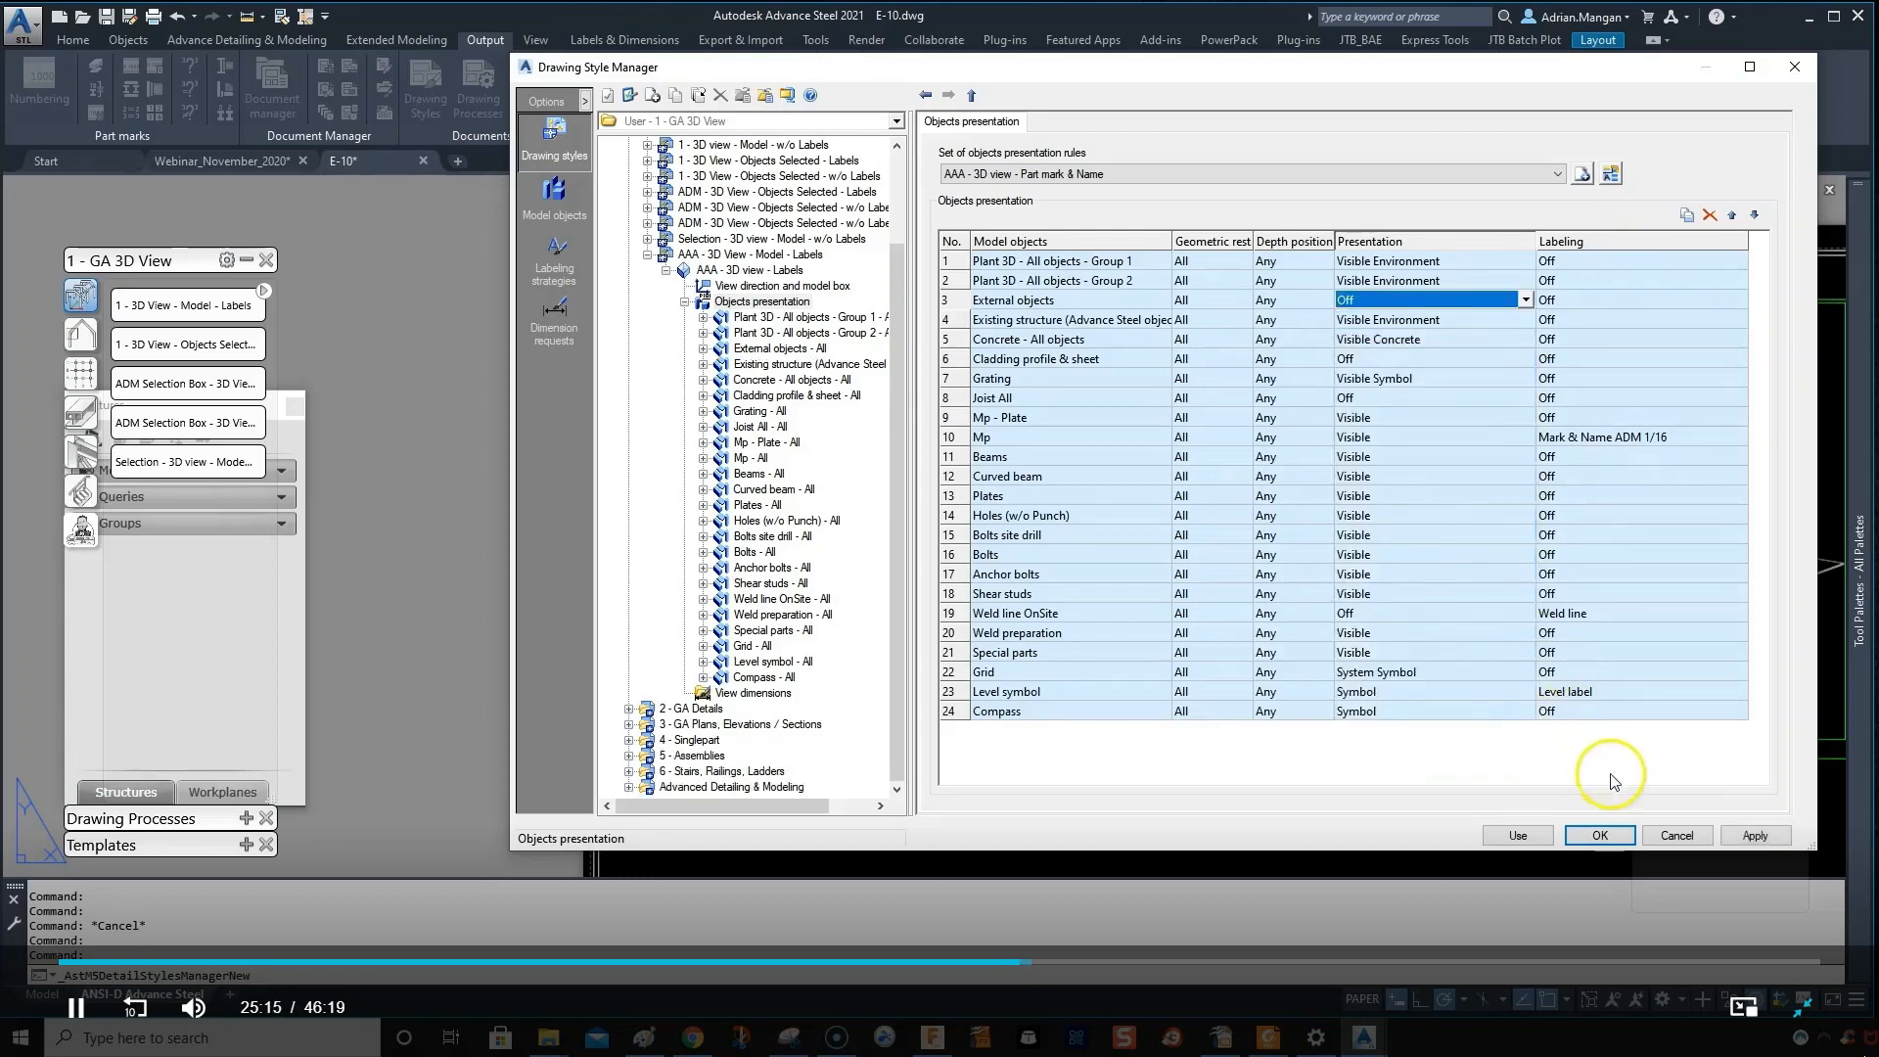
{"action": "left_click", "coordinate": [1517, 834]}
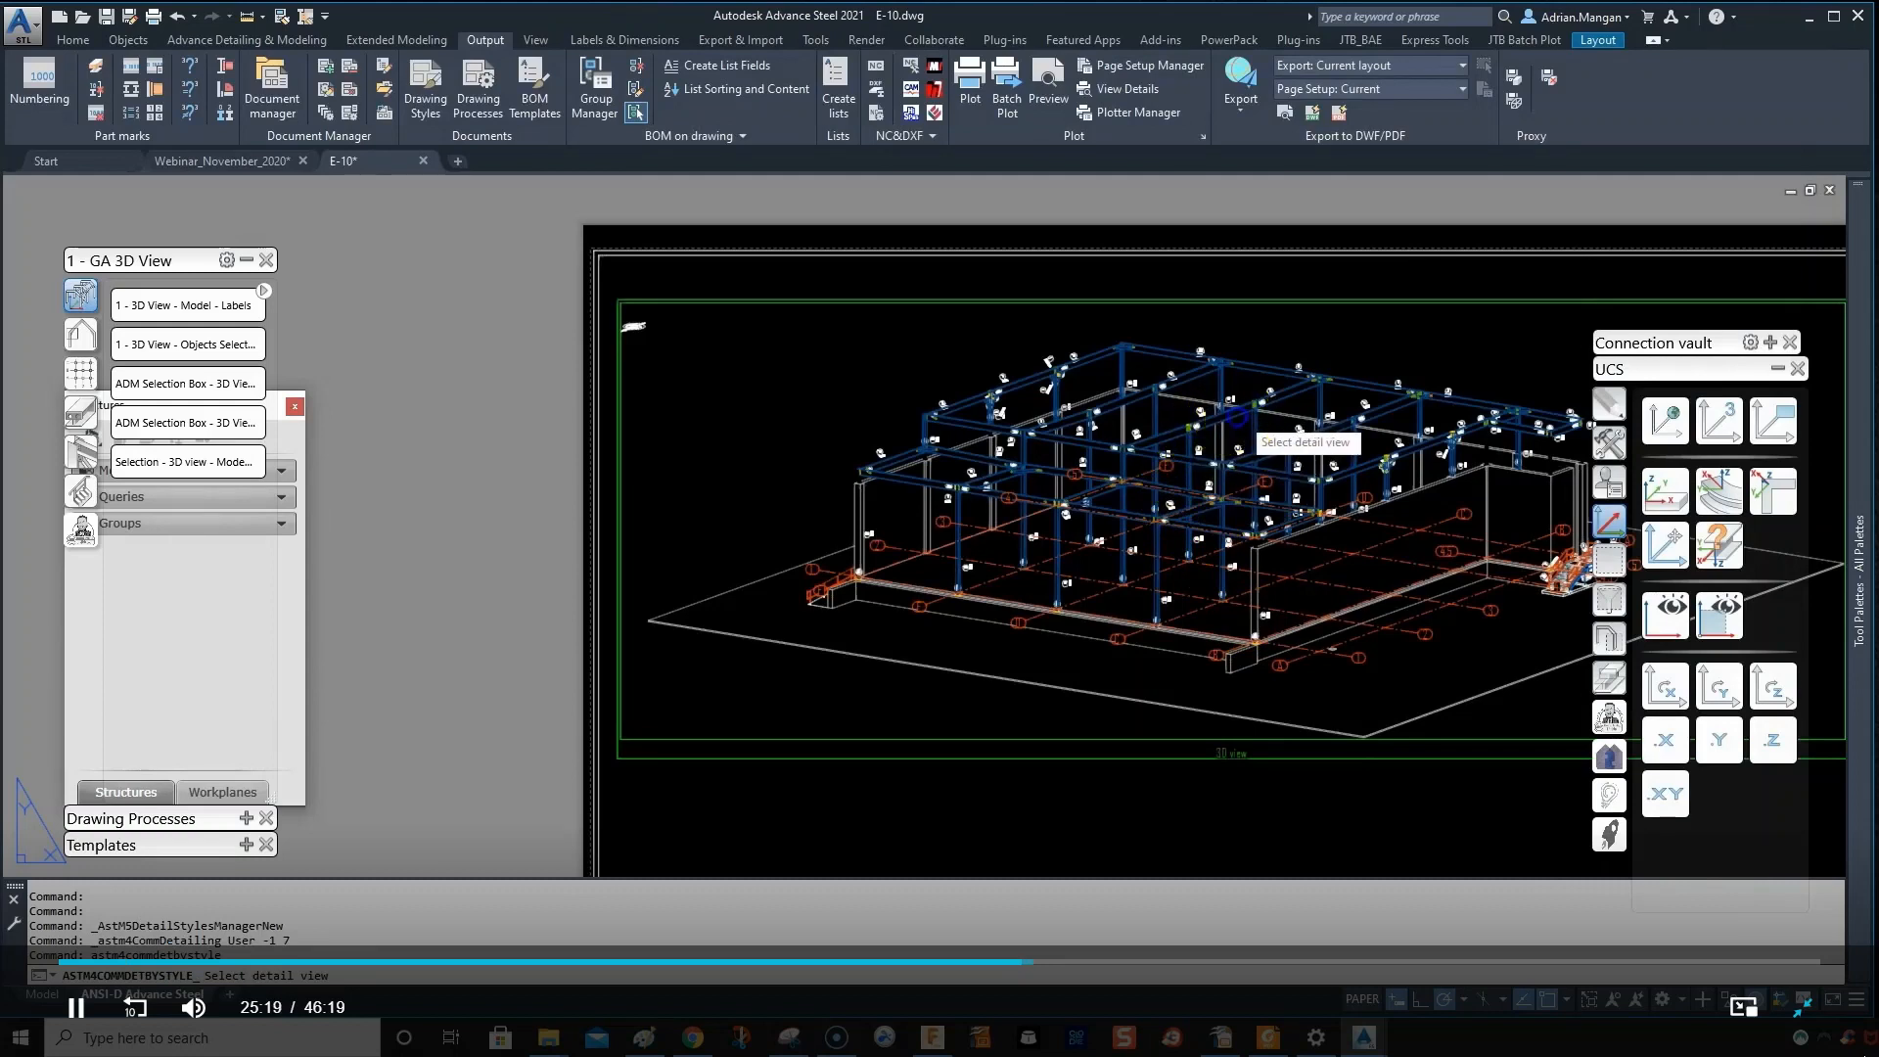
{"action": "left_click", "coordinate": [935, 639]}
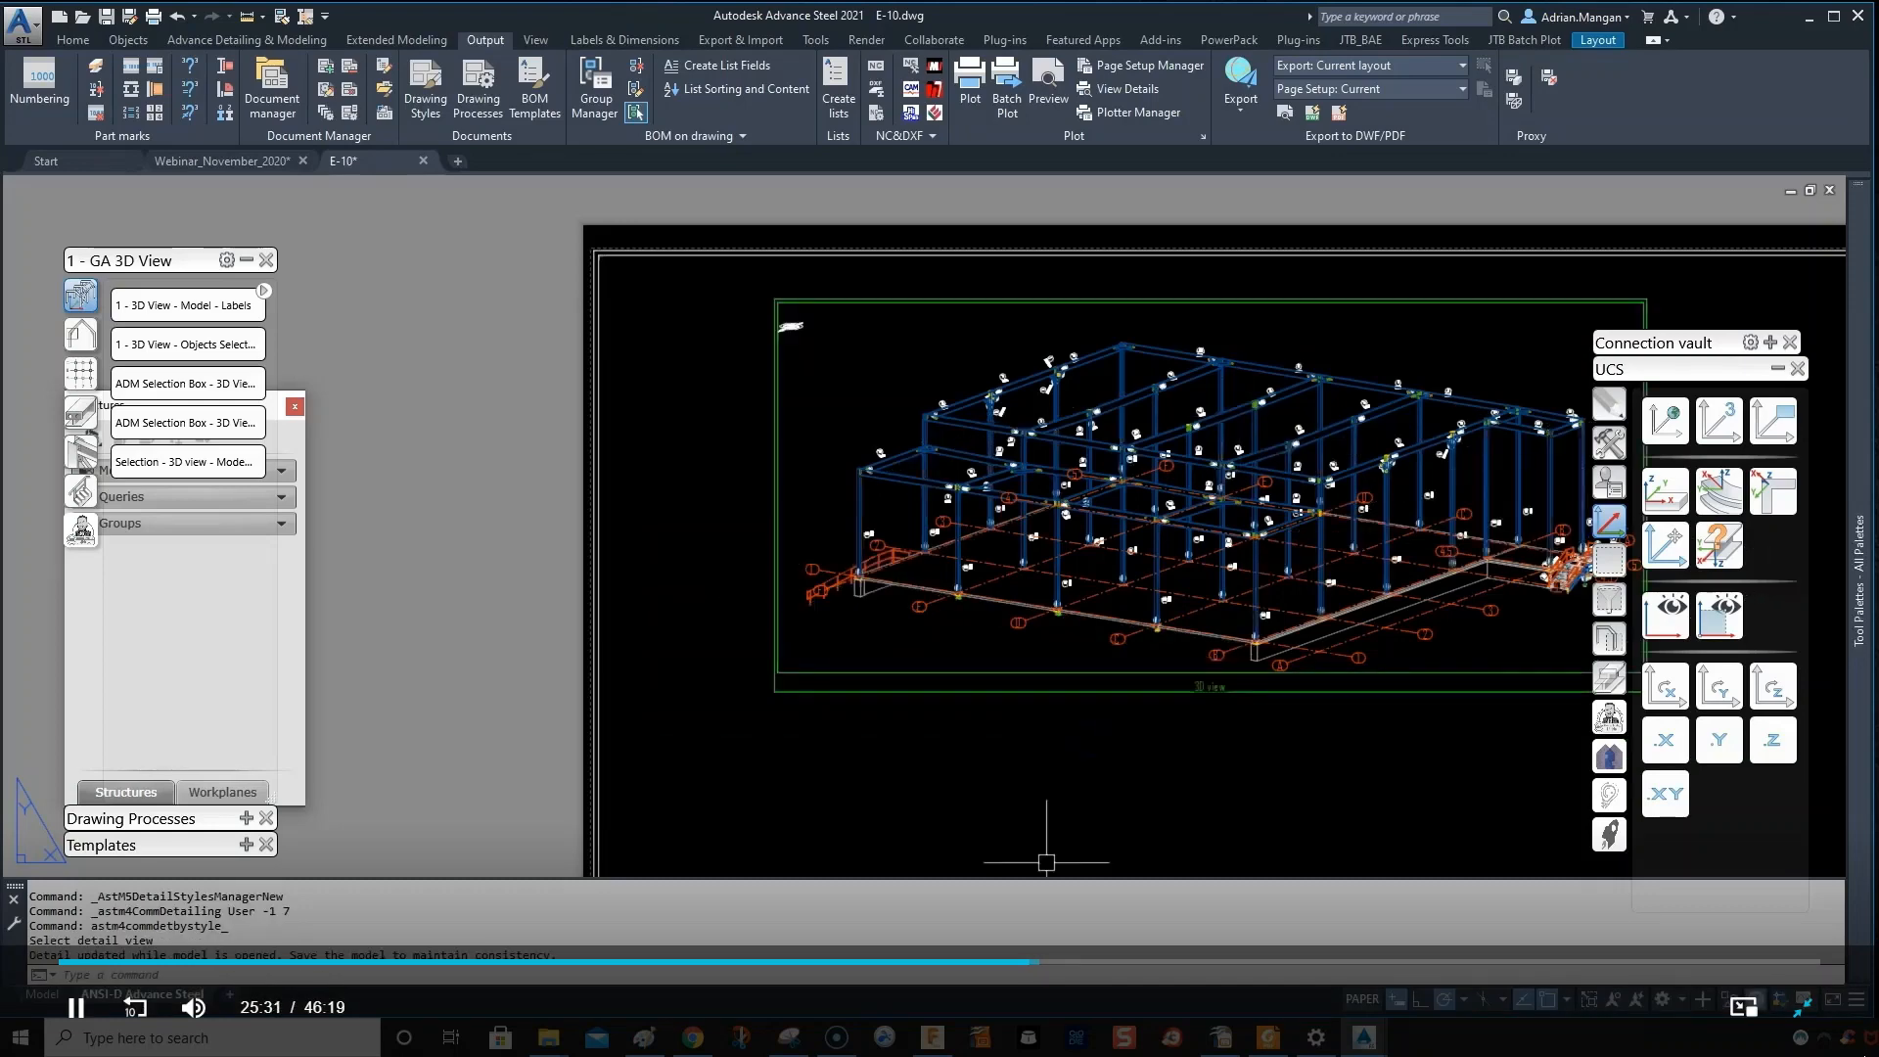
- Examine the regenerated 3D view around the column bases, grid ends and roof framing for remaining external objects
{"action": "left_click", "coordinate": [1024, 743]}
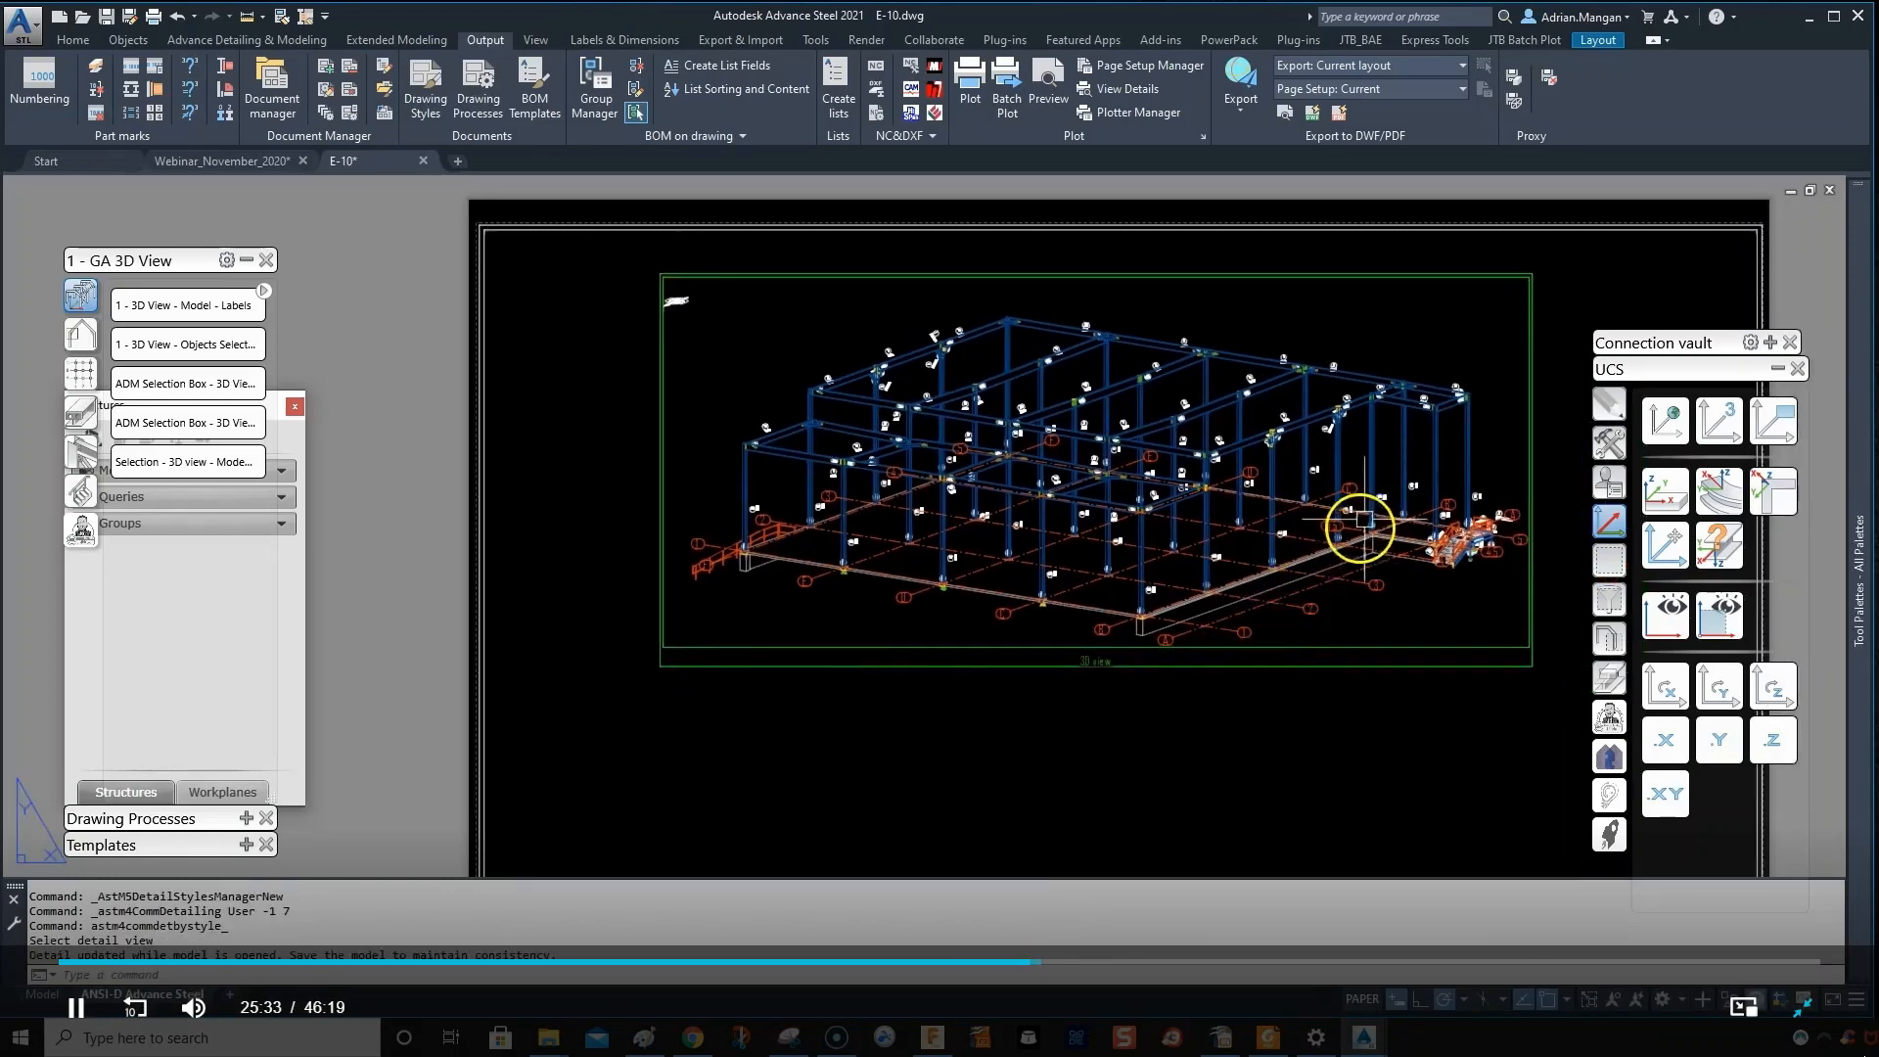
{"action": "scroll", "coordinate": [1360, 524], "scroll_direction": "up", "scroll_amount": 5}
{"action": "scroll", "coordinate": [1378, 528], "scroll_direction": "down", "scroll_amount": 5}
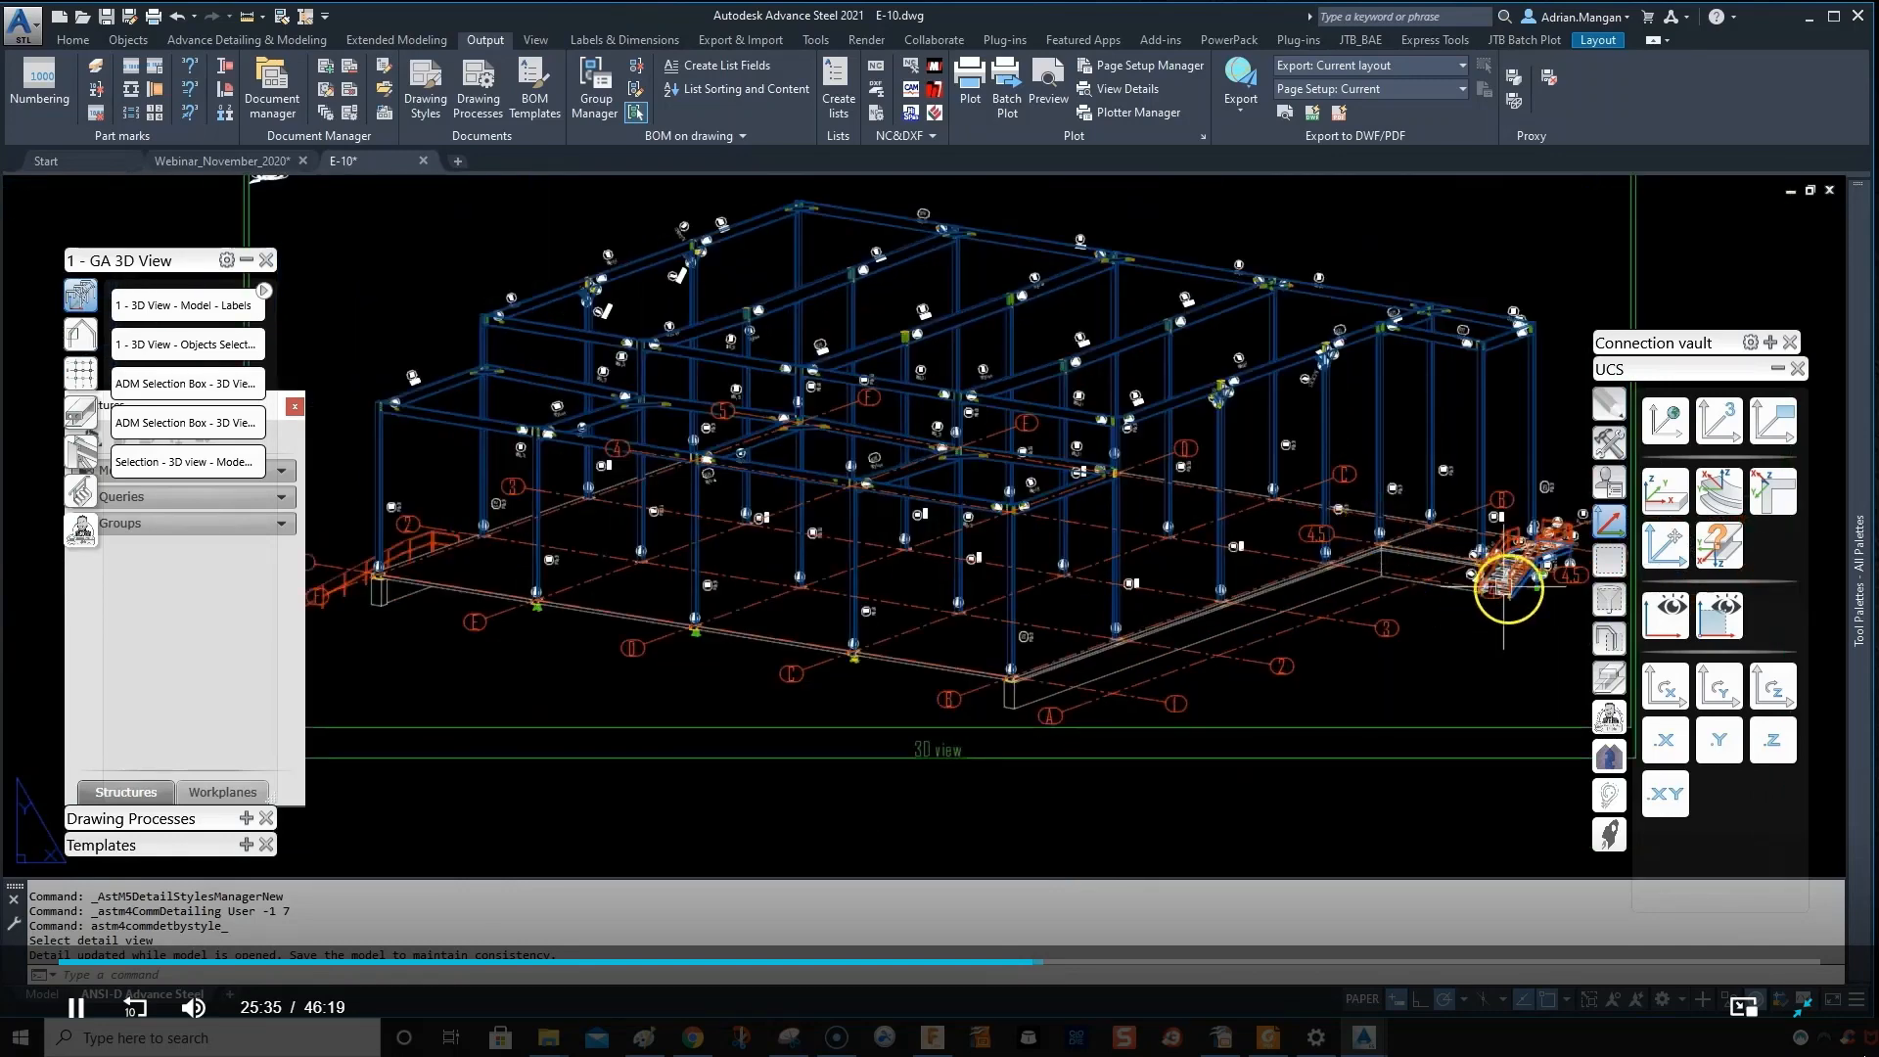
{"action": "scroll", "coordinate": [1510, 566], "scroll_direction": "up", "scroll_amount": 3}
{"action": "scroll", "coordinate": [1531, 587], "scroll_direction": "down", "scroll_amount": 3}
{"action": "scroll", "coordinate": [641, 524], "scroll_direction": "up", "scroll_amount": 5}
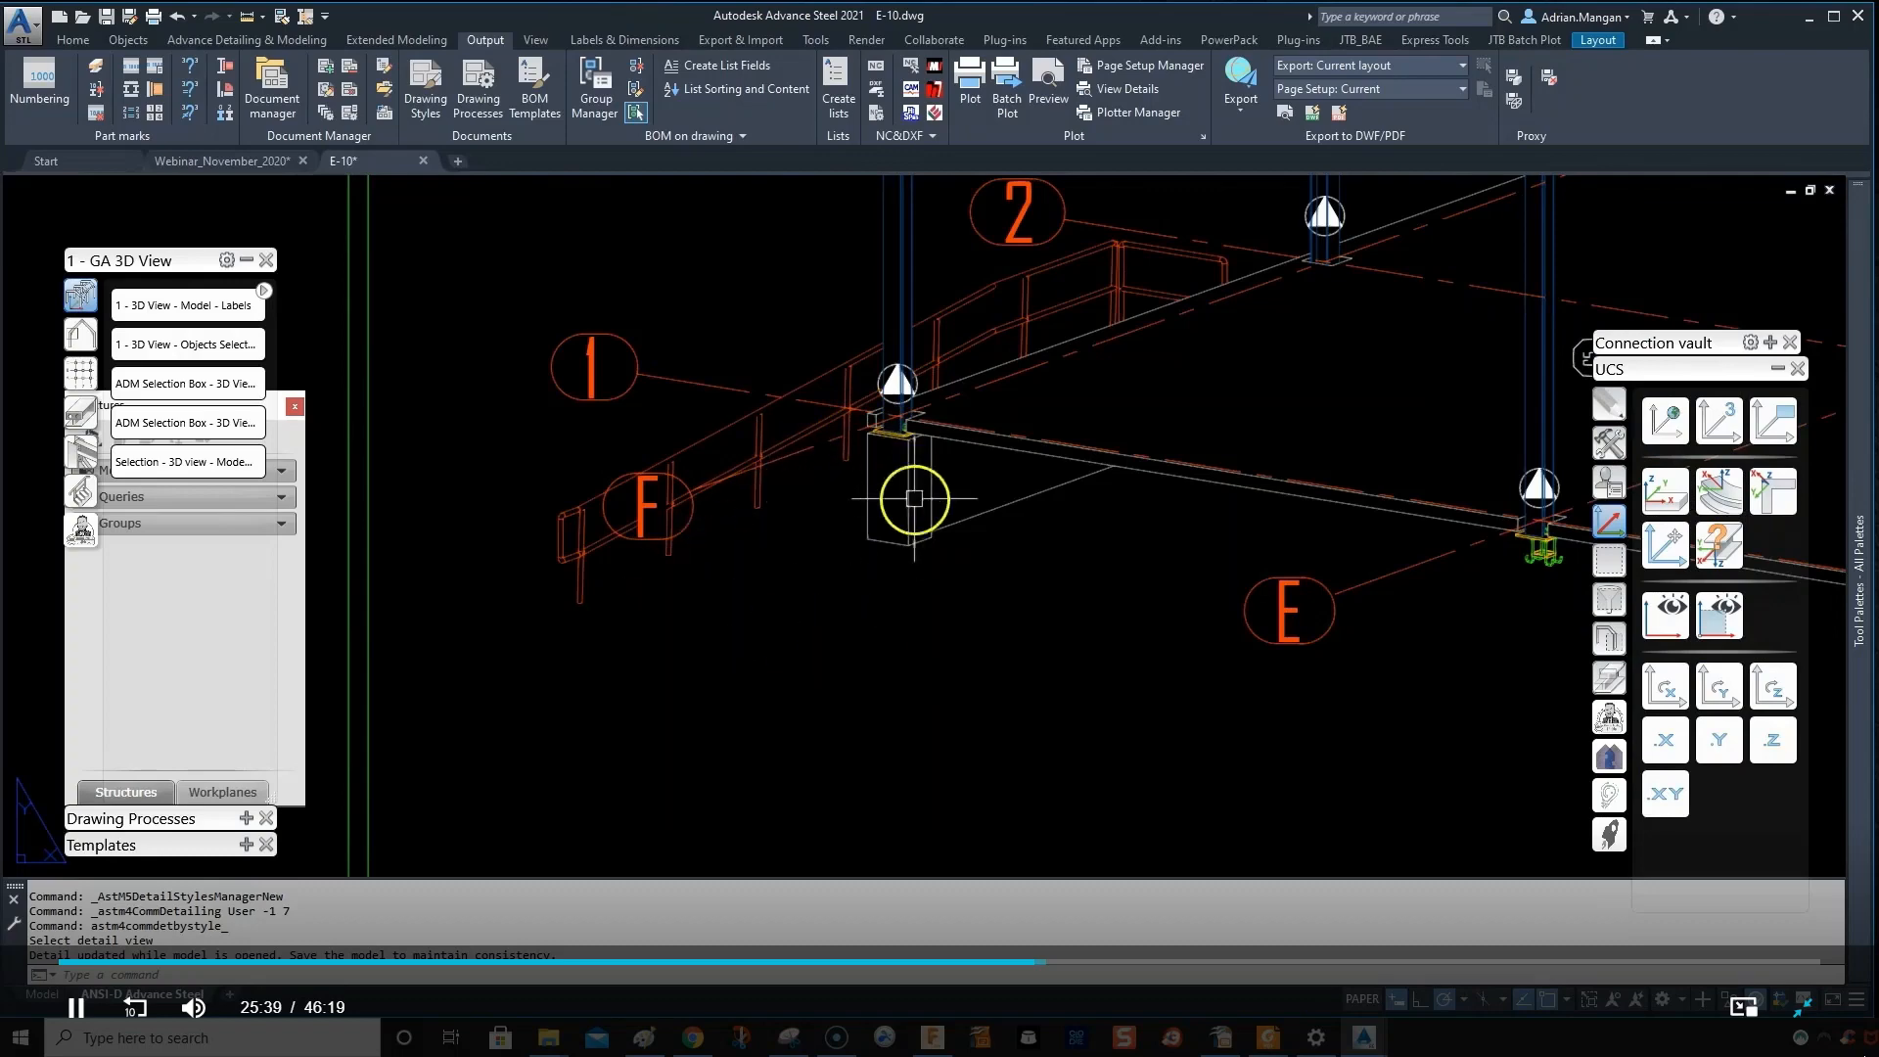
{"action": "scroll", "coordinate": [886, 587], "scroll_direction": "down", "scroll_amount": 5}
{"action": "middle_click_drag", "start_coordinate": [893, 548], "coordinate": [715, 567]}
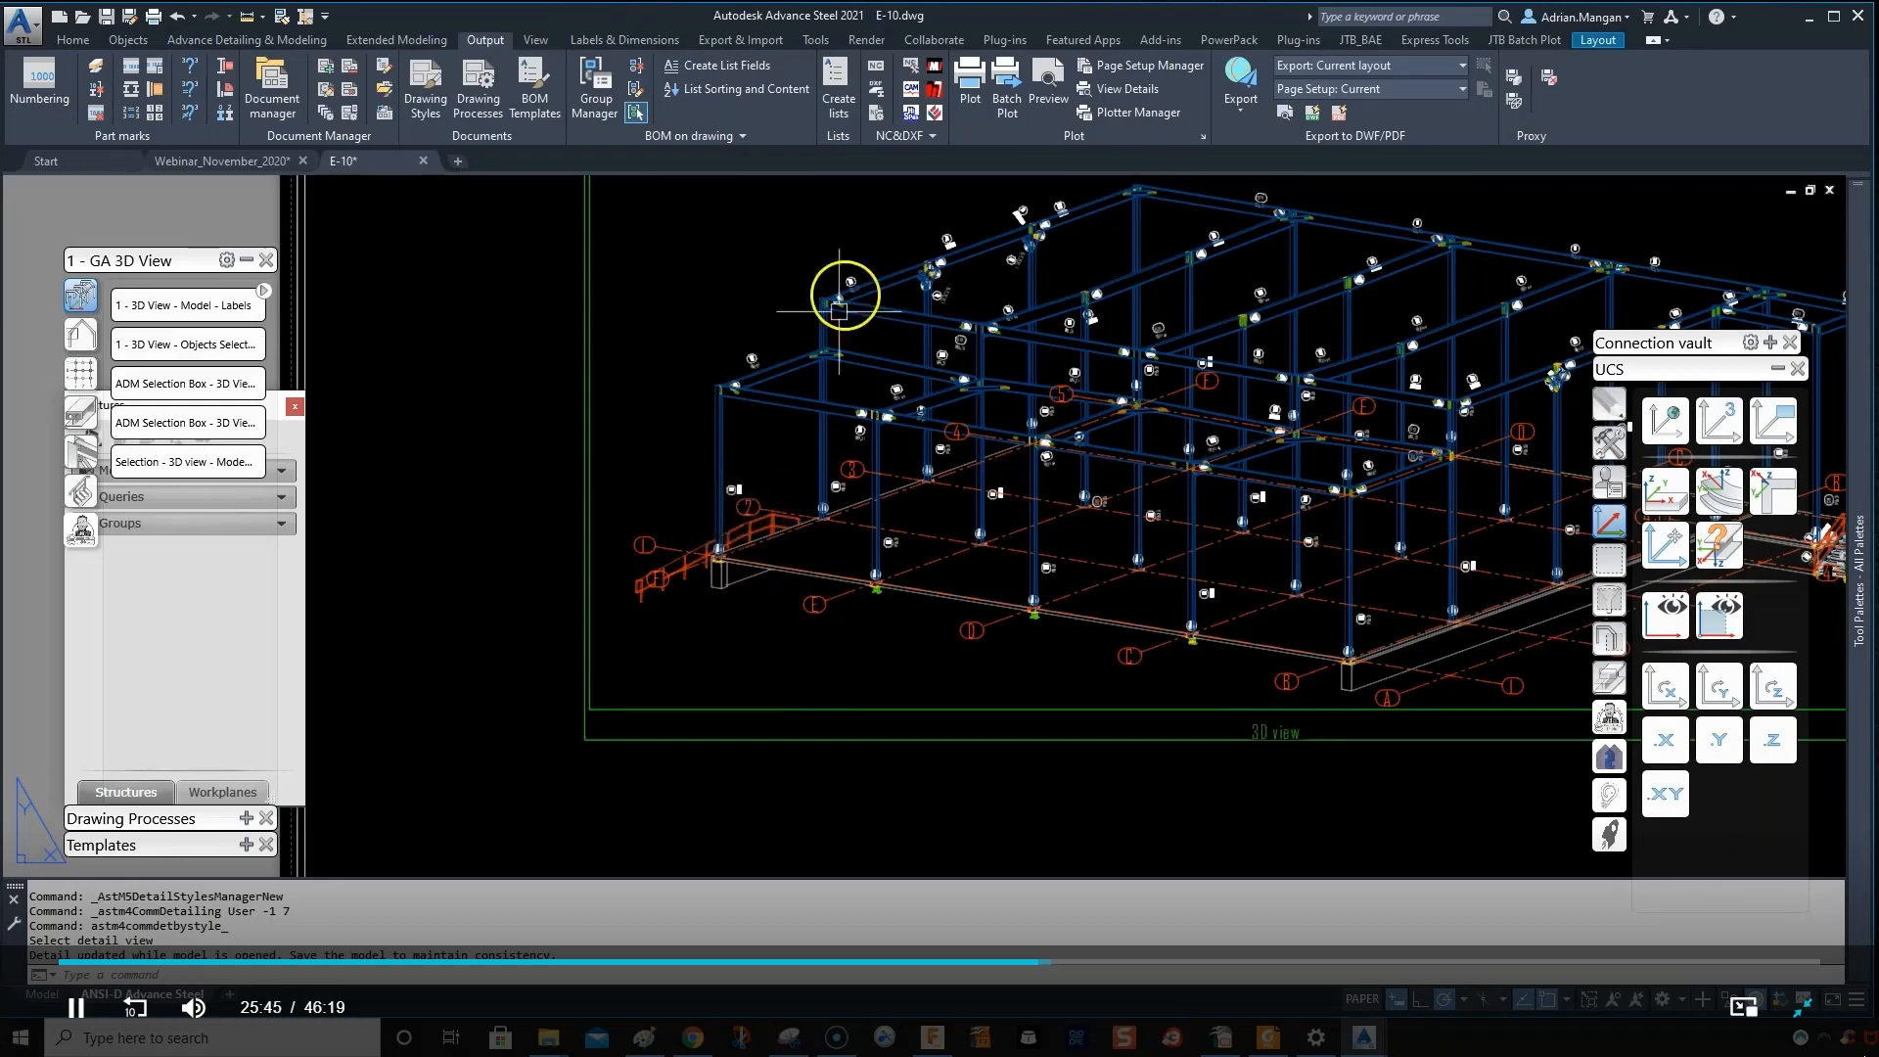
{"action": "scroll", "coordinate": [931, 361], "scroll_direction": "down", "scroll_amount": 6}
{"action": "scroll", "coordinate": [868, 357], "scroll_direction": "up", "scroll_amount": 5}
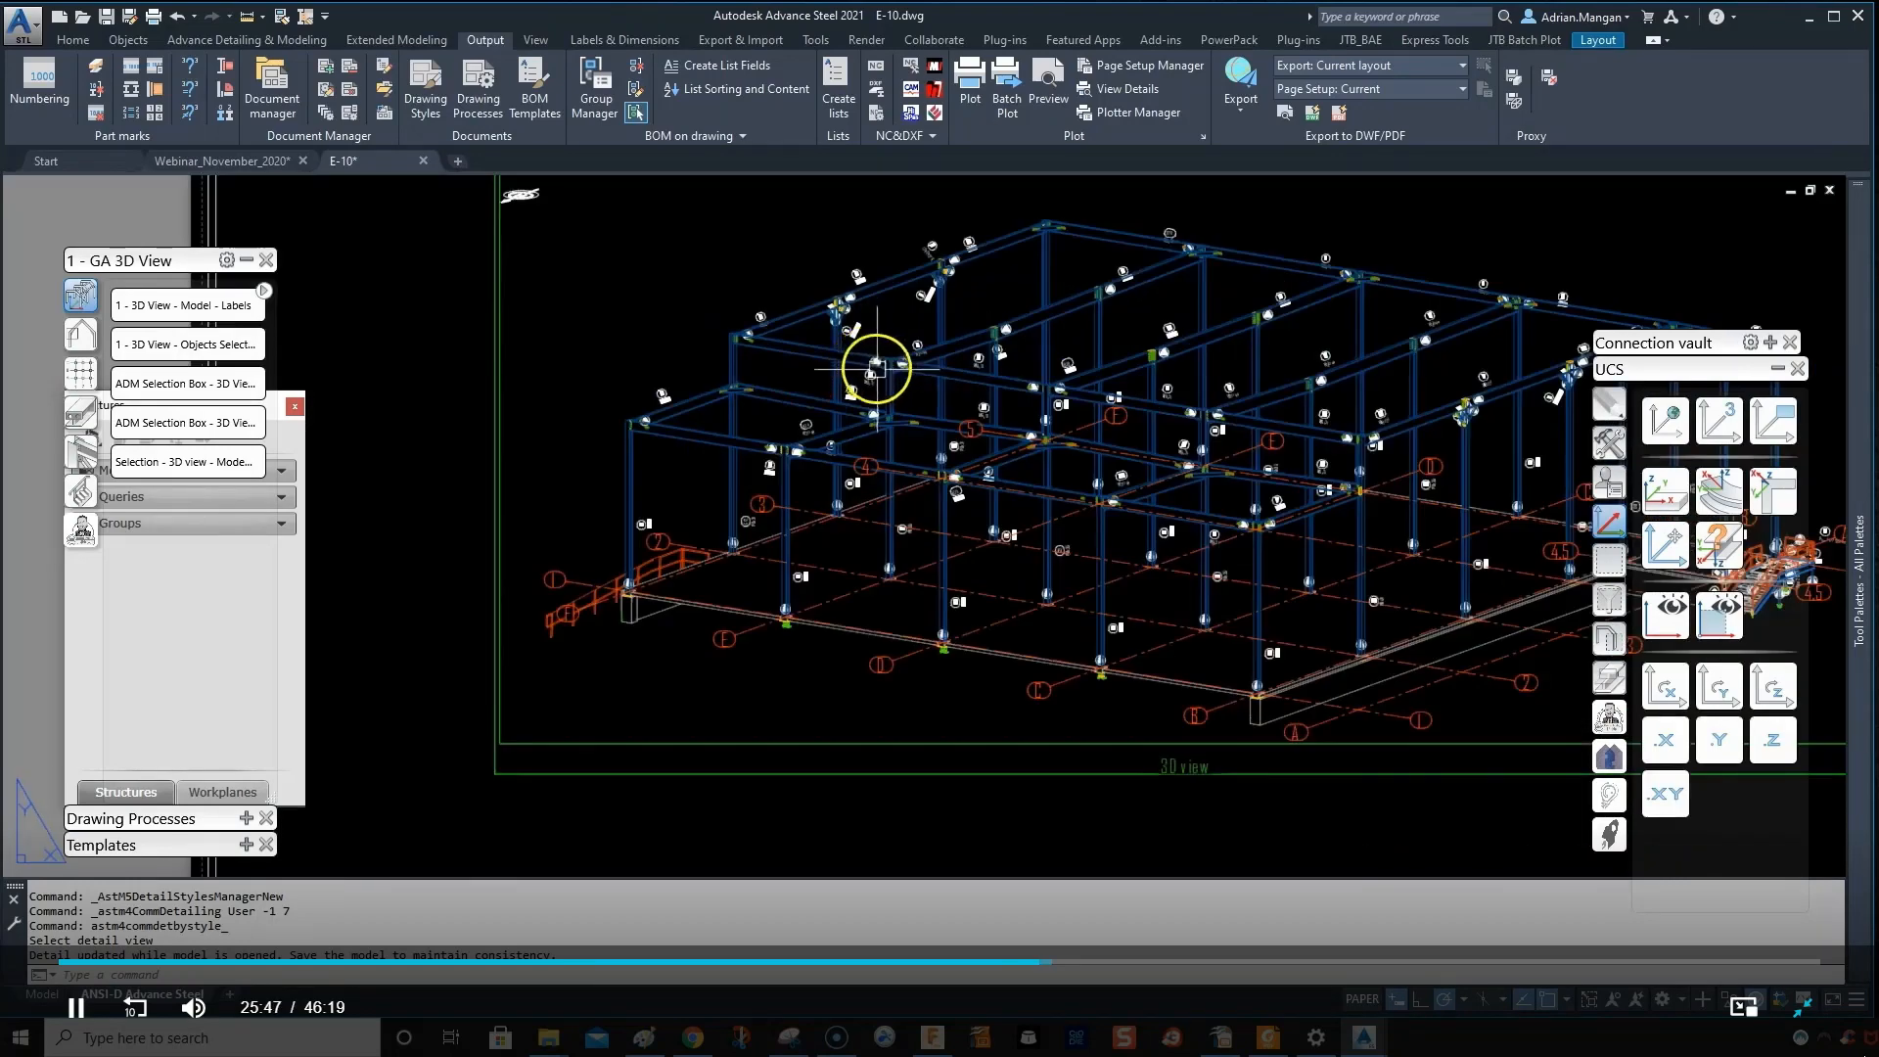
{"action": "scroll", "coordinate": [755, 420], "scroll_direction": "down", "scroll_amount": 1}
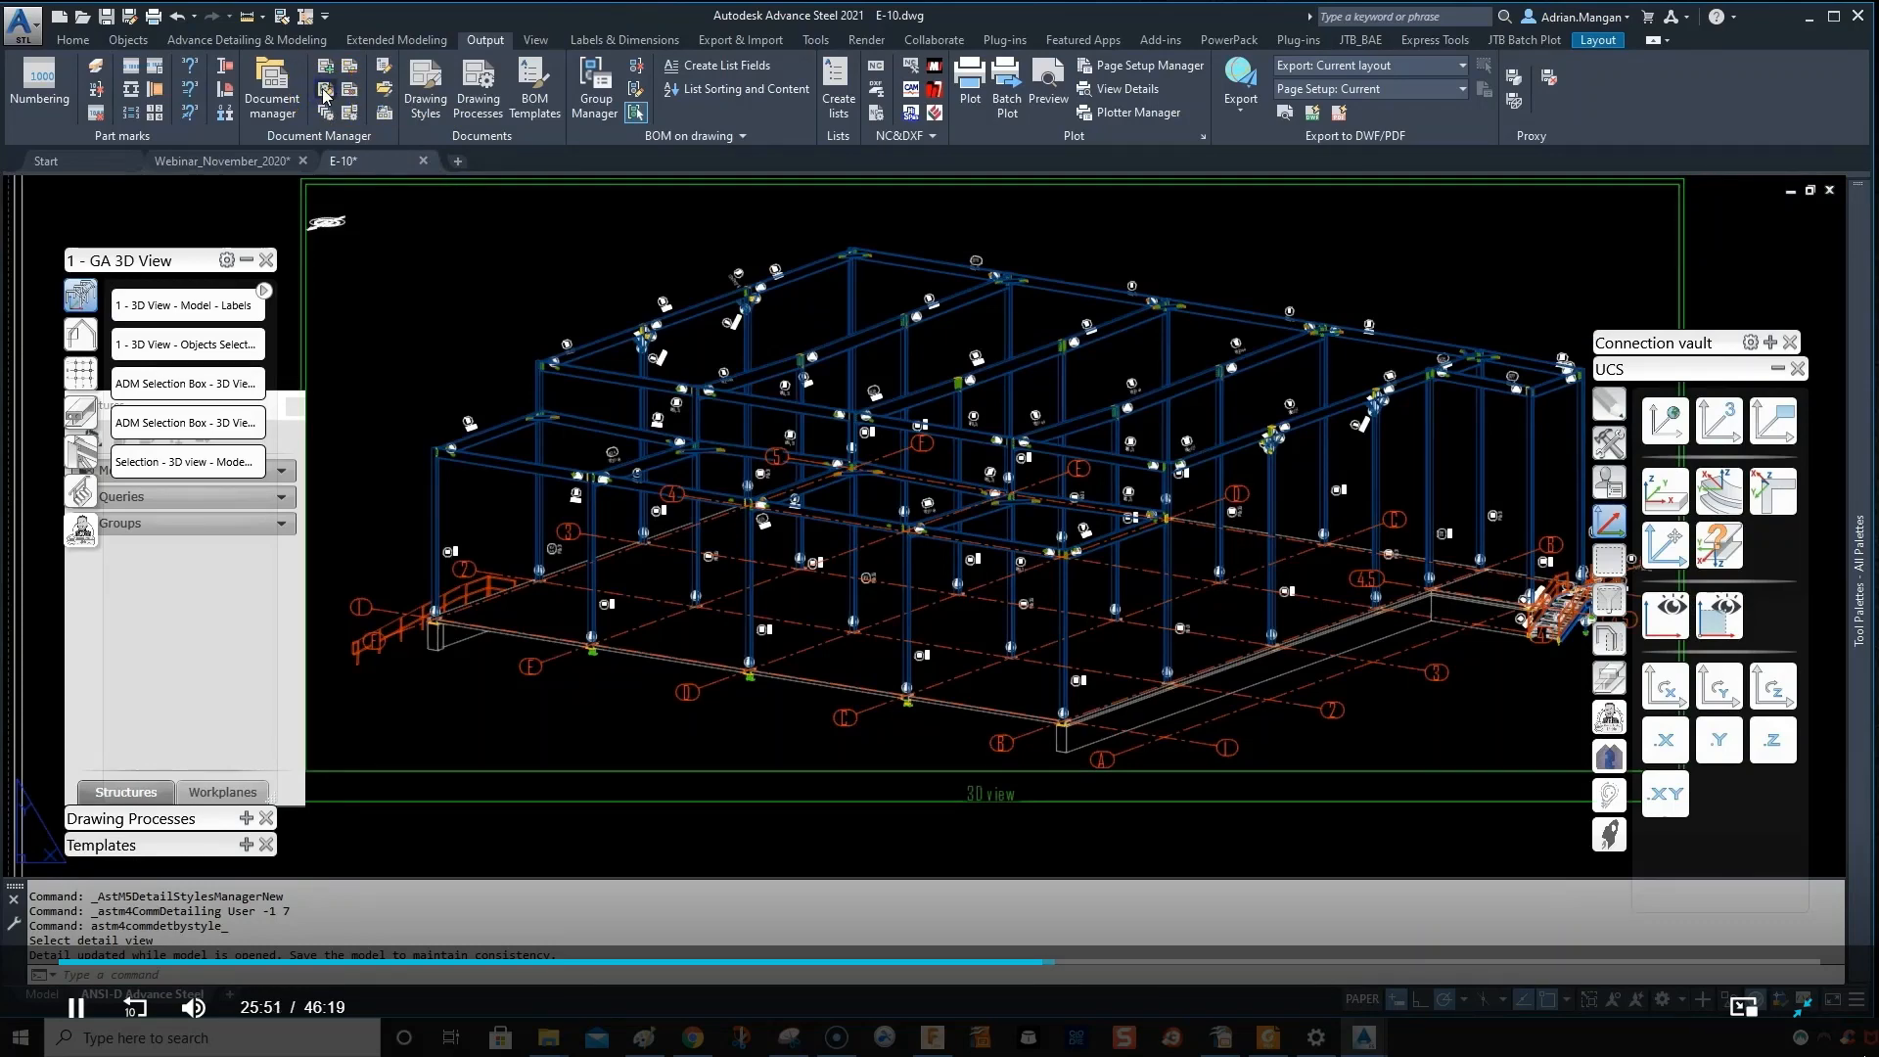
- Set the External objects presentation to Visible Environment in the Drawing Style Manager and reapply the style to the 3D detail view
{"action": "left_click", "coordinate": [324, 94]}
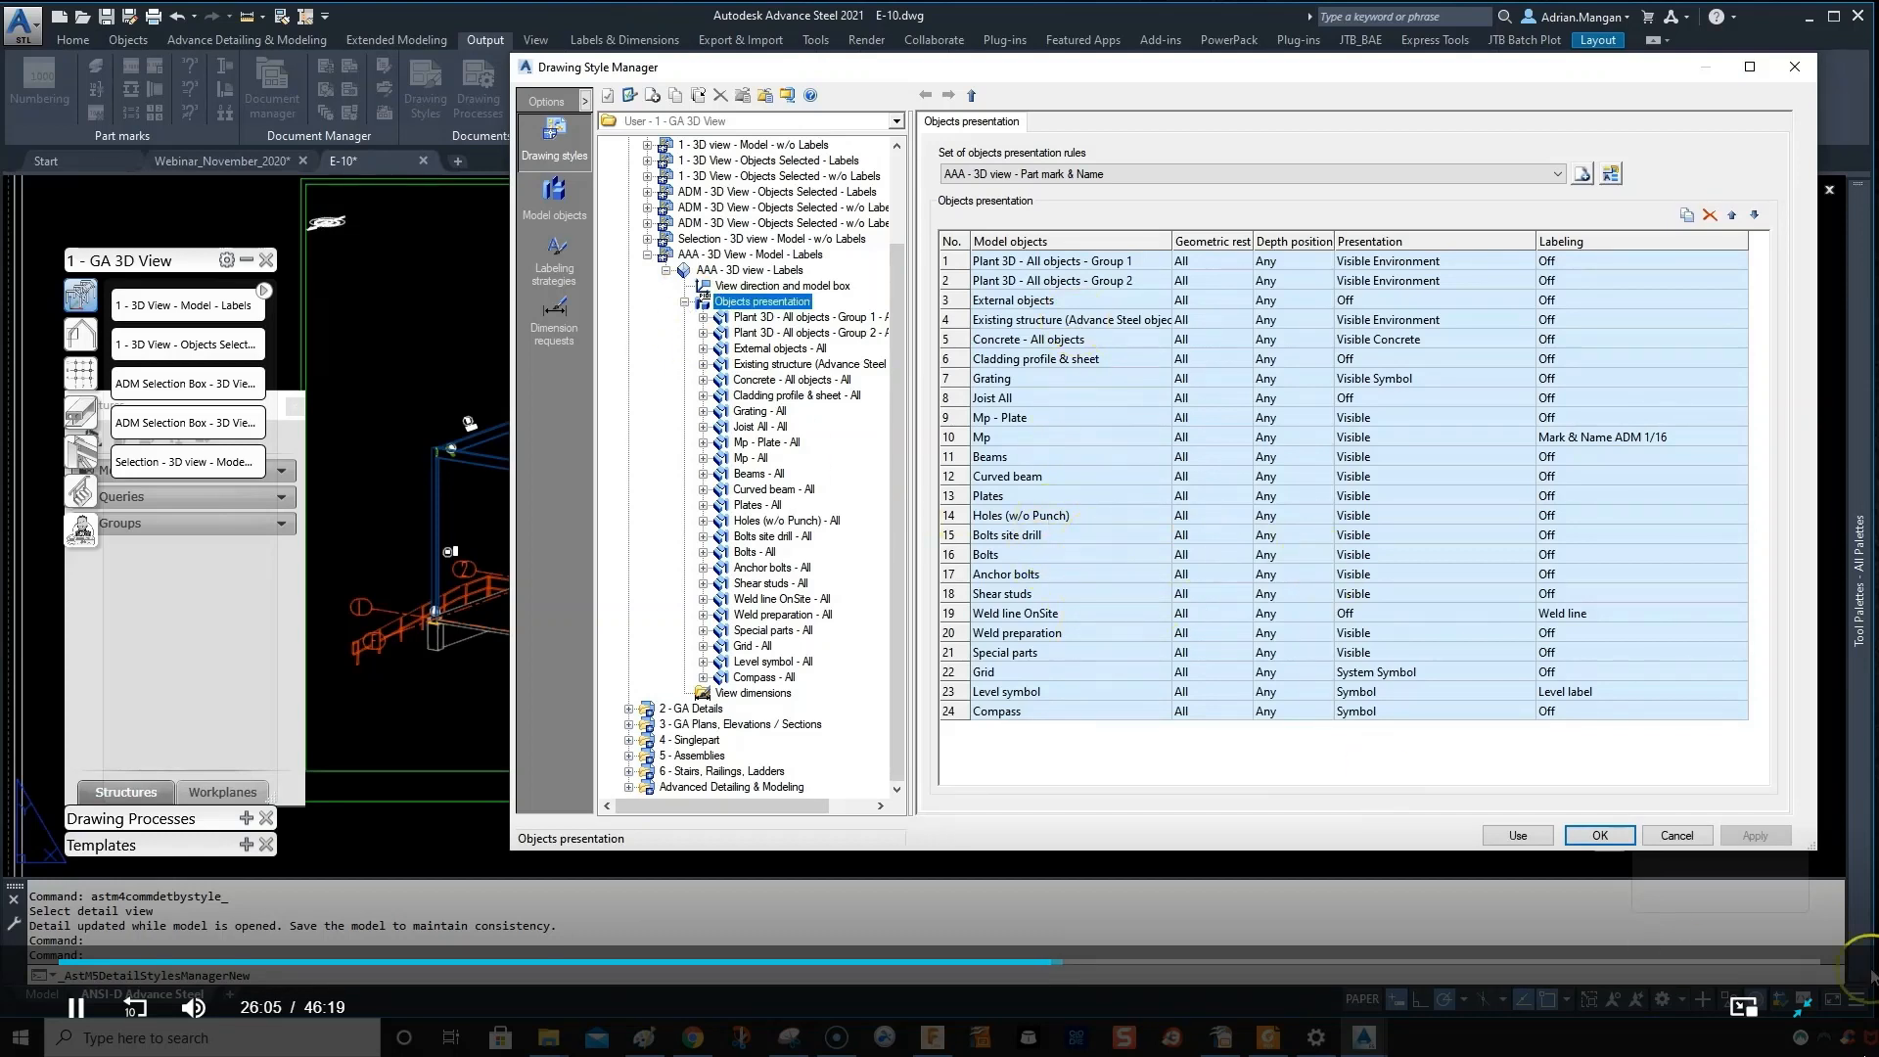
{"action": "left_click", "coordinate": [702, 349]}
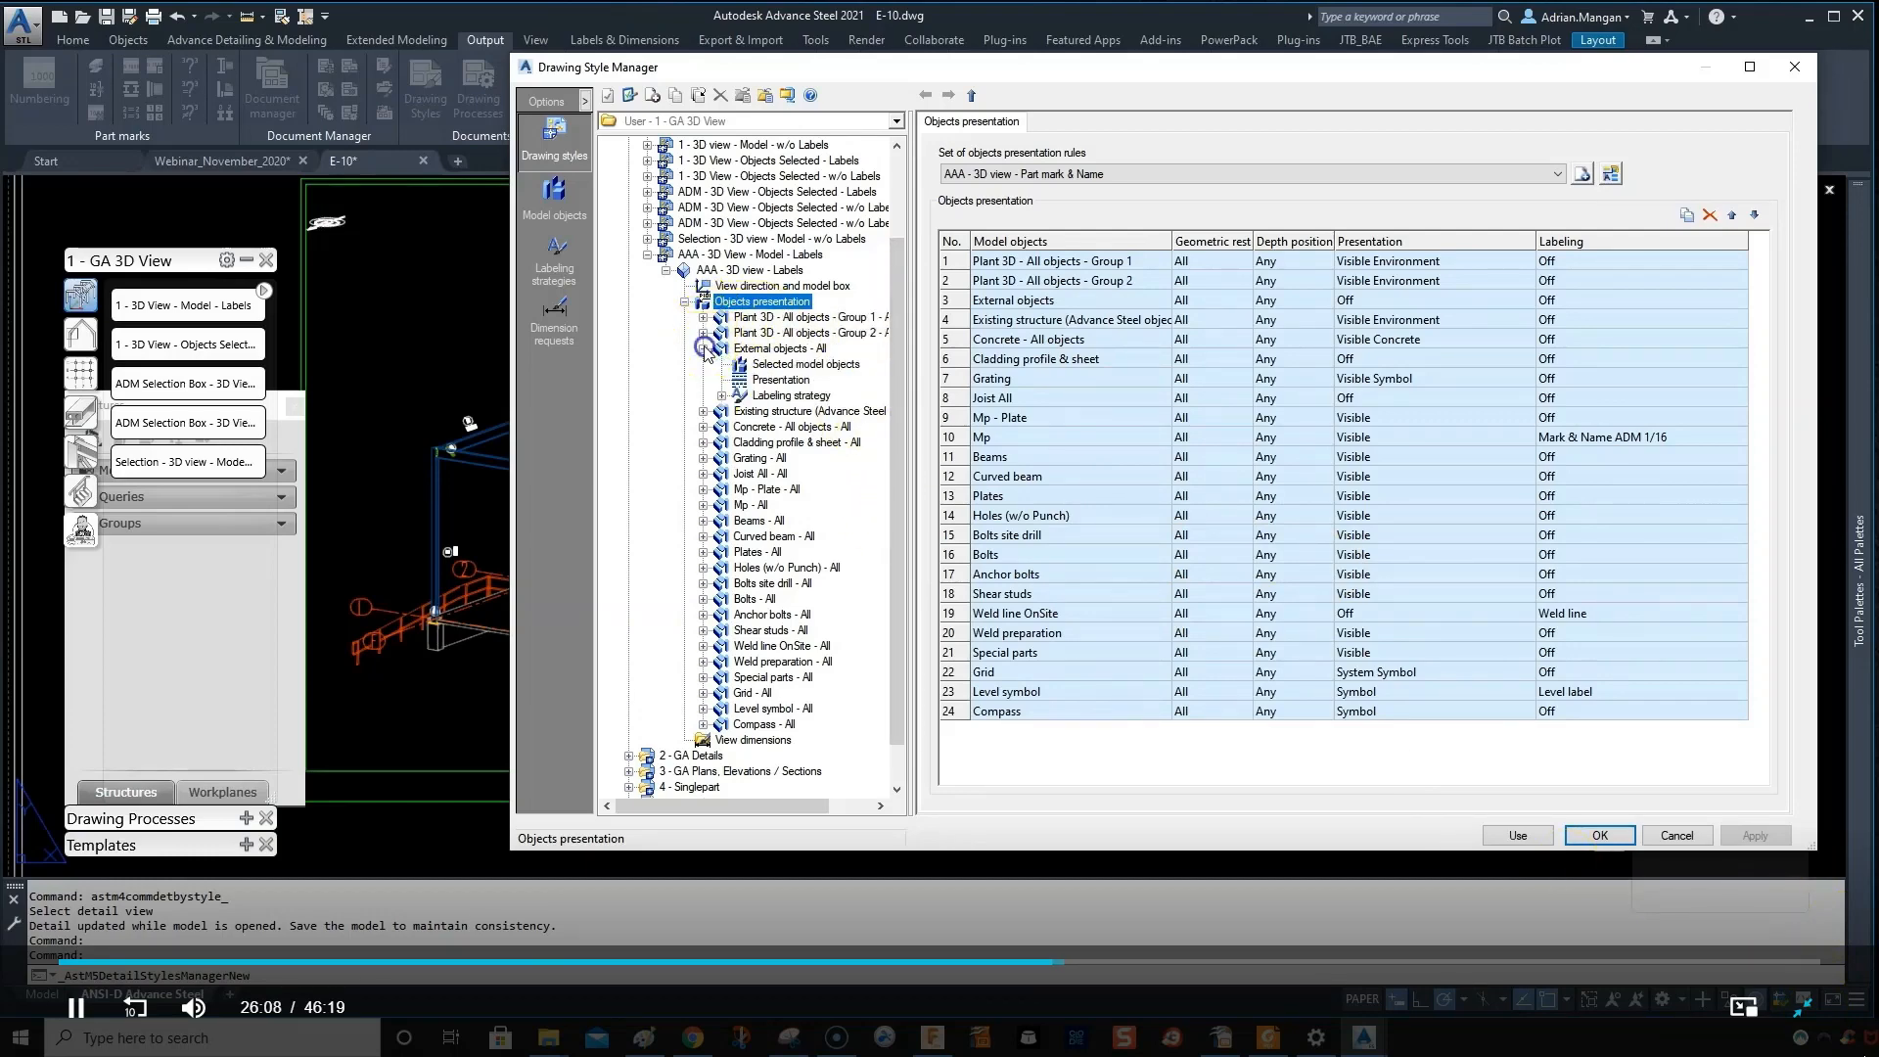
{"action": "left_click", "coordinate": [770, 349]}
{"action": "left_click", "coordinate": [772, 304]}
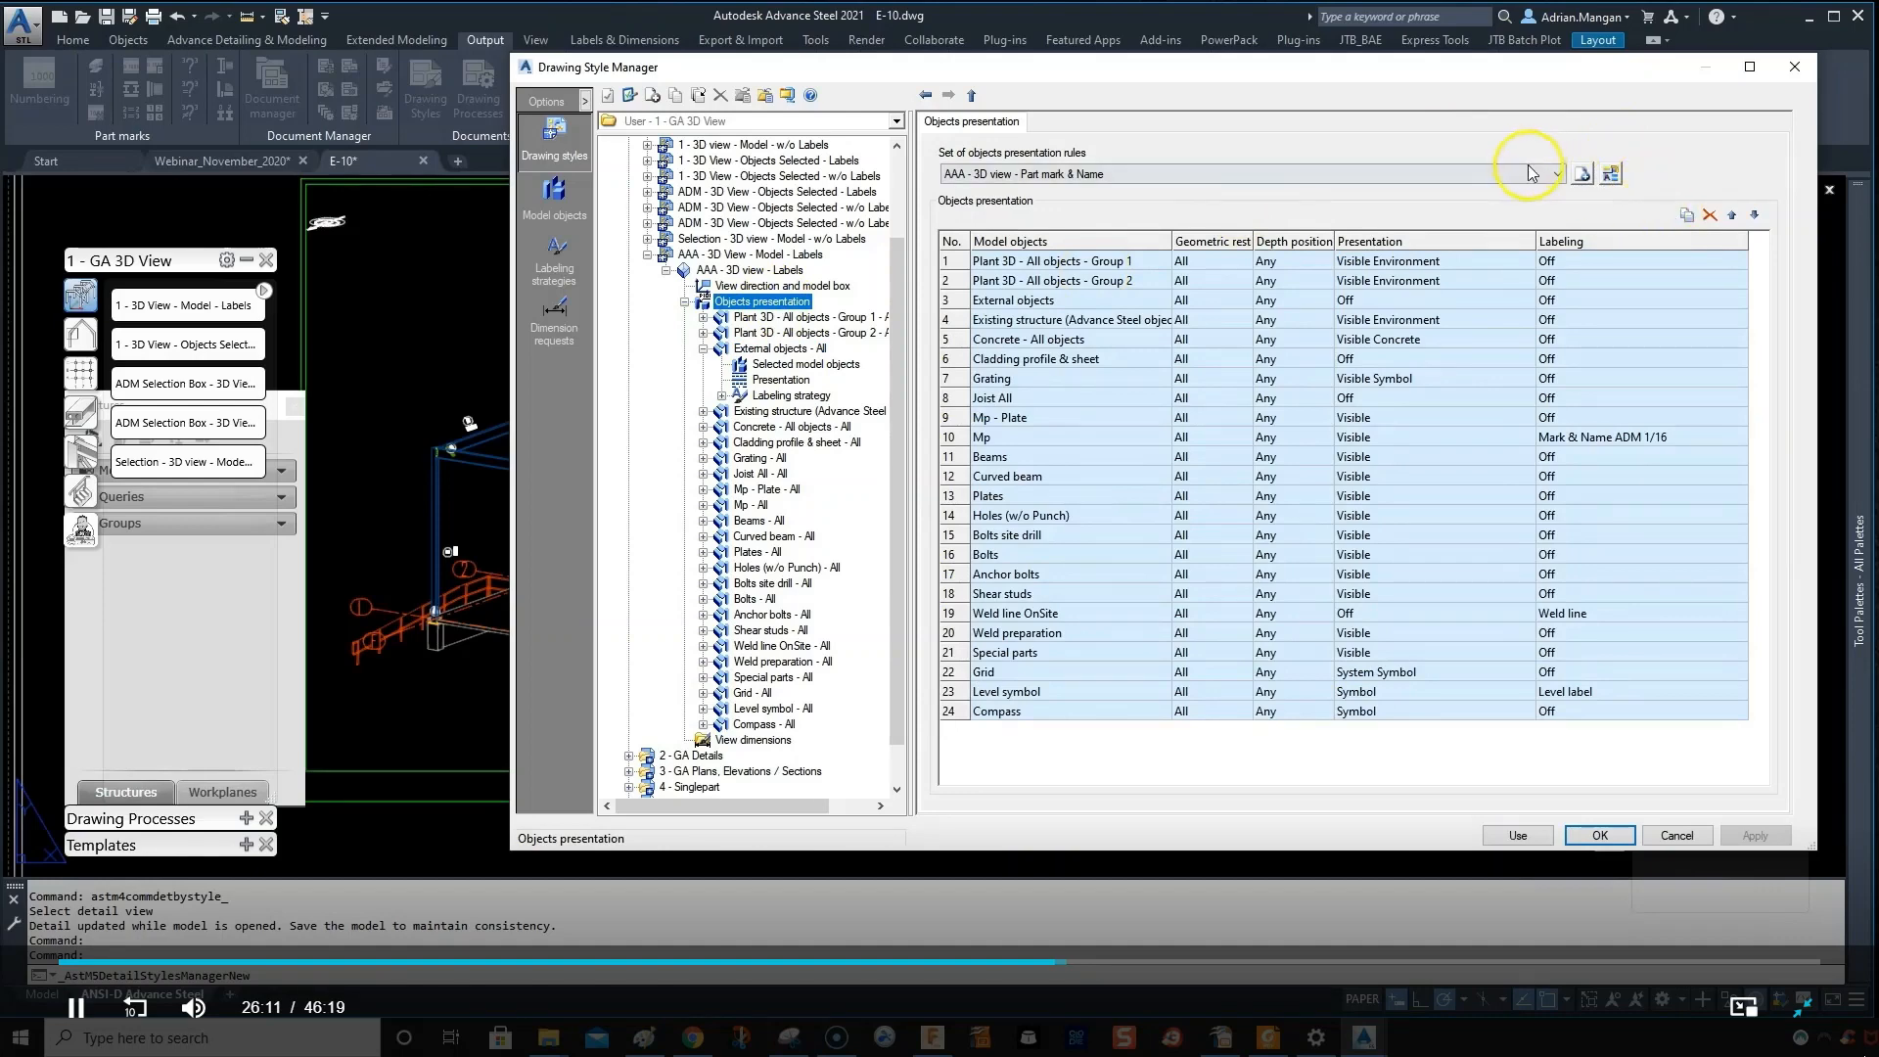
{"action": "left_click", "coordinate": [1507, 300]}
{"action": "left_click", "coordinate": [1523, 300]}
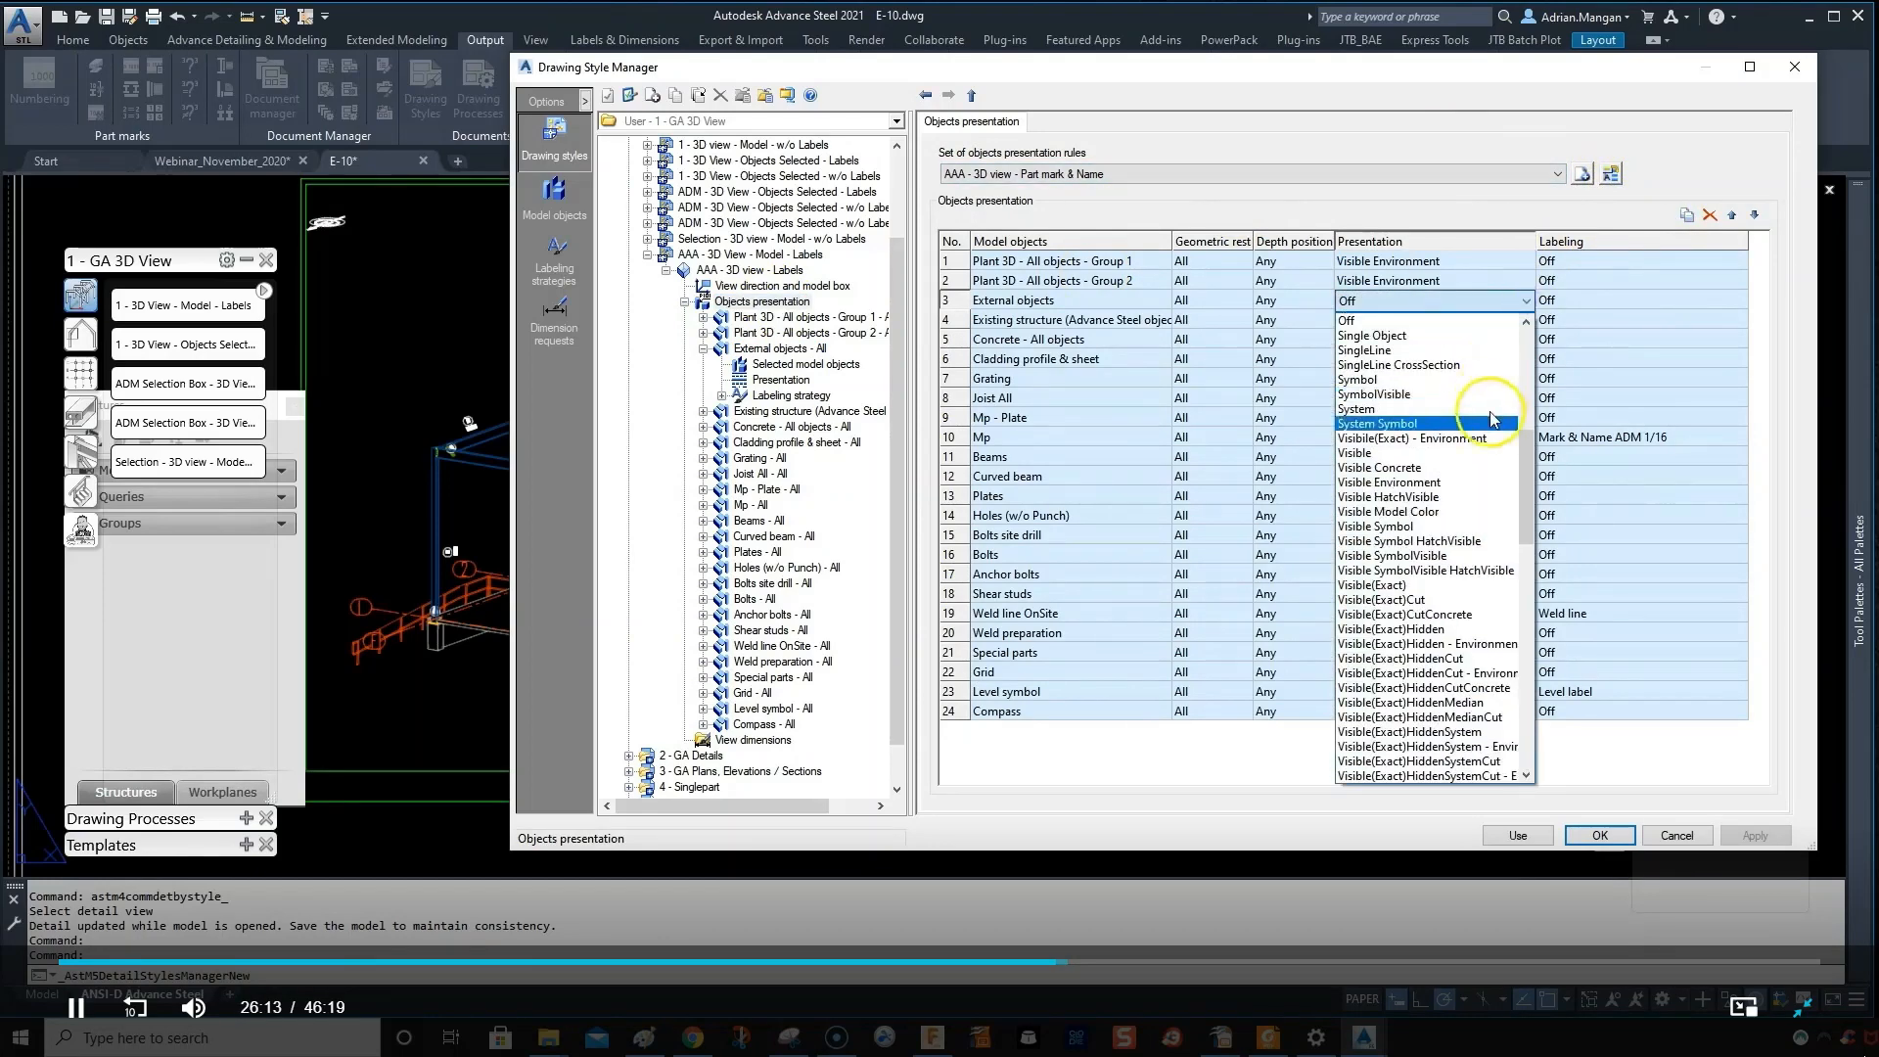
{"action": "scroll", "coordinate": [1424, 562], "scroll_direction": "down", "scroll_amount": 7}
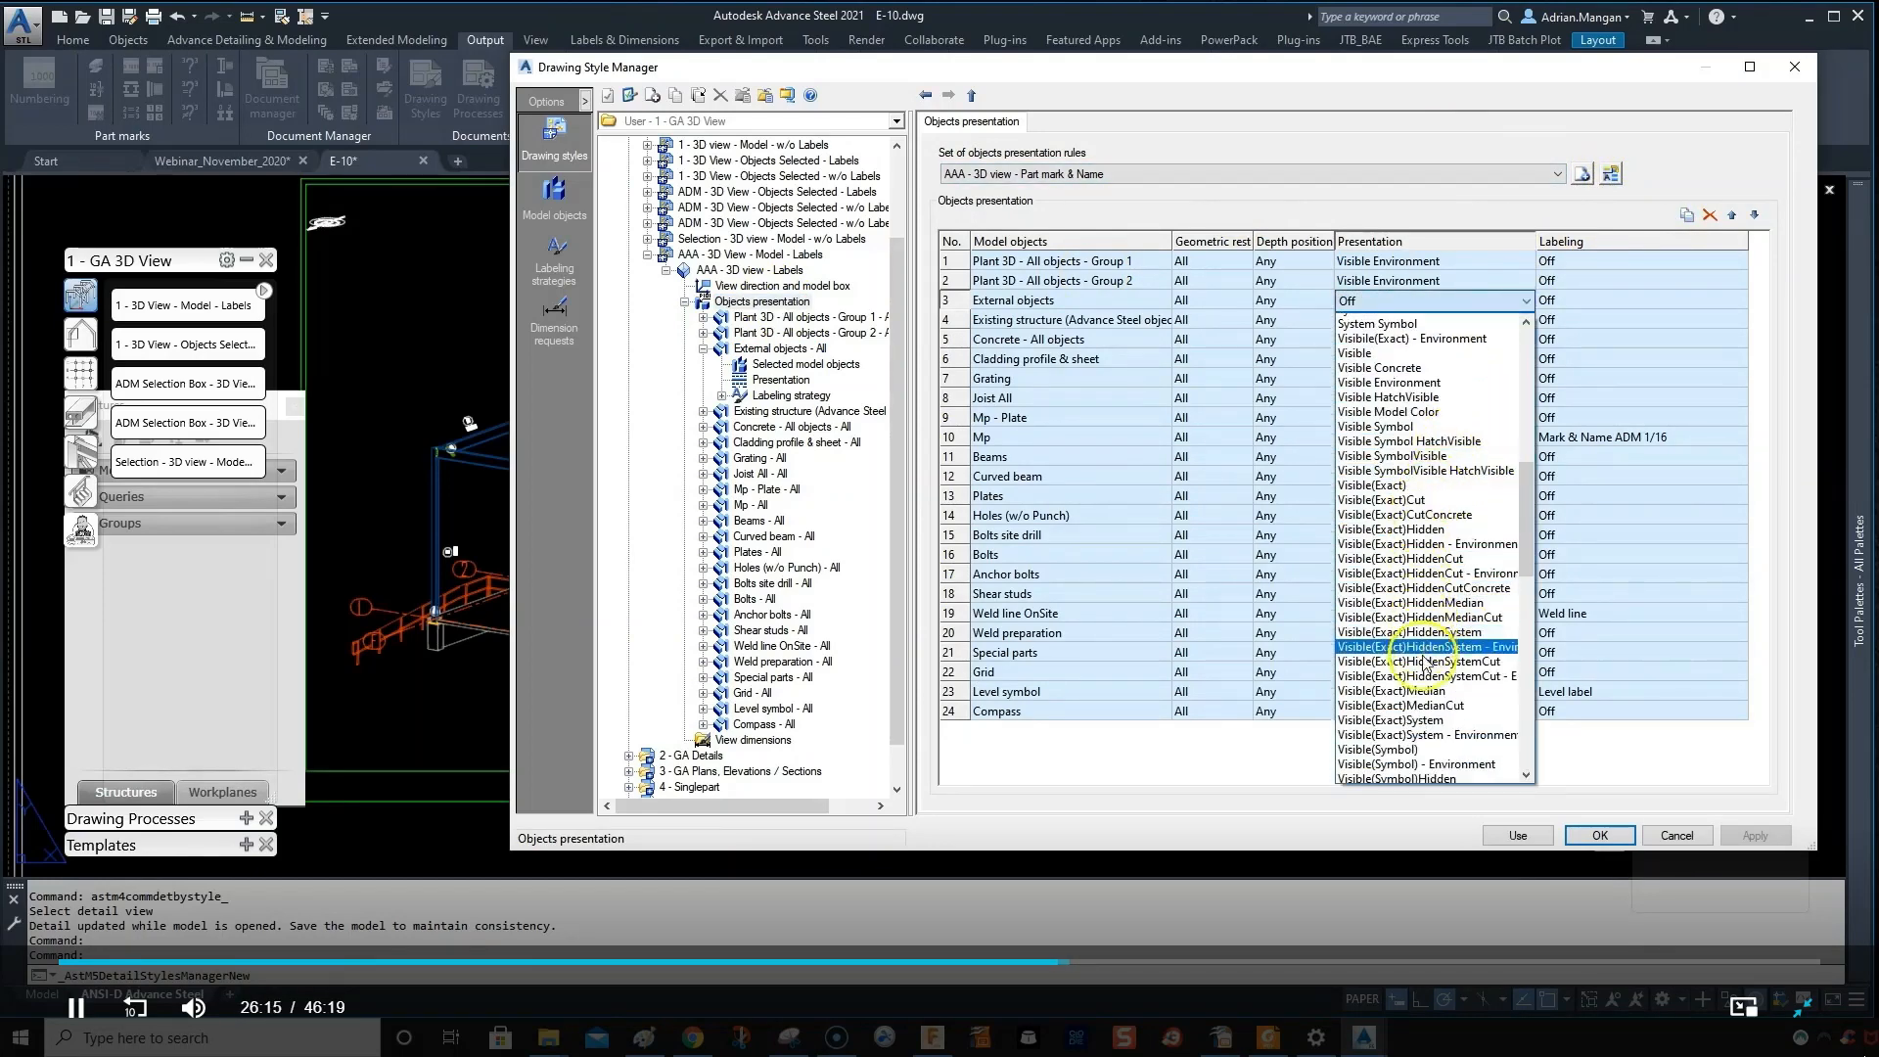
{"action": "scroll", "coordinate": [1427, 664], "scroll_direction": "down", "scroll_amount": 6}
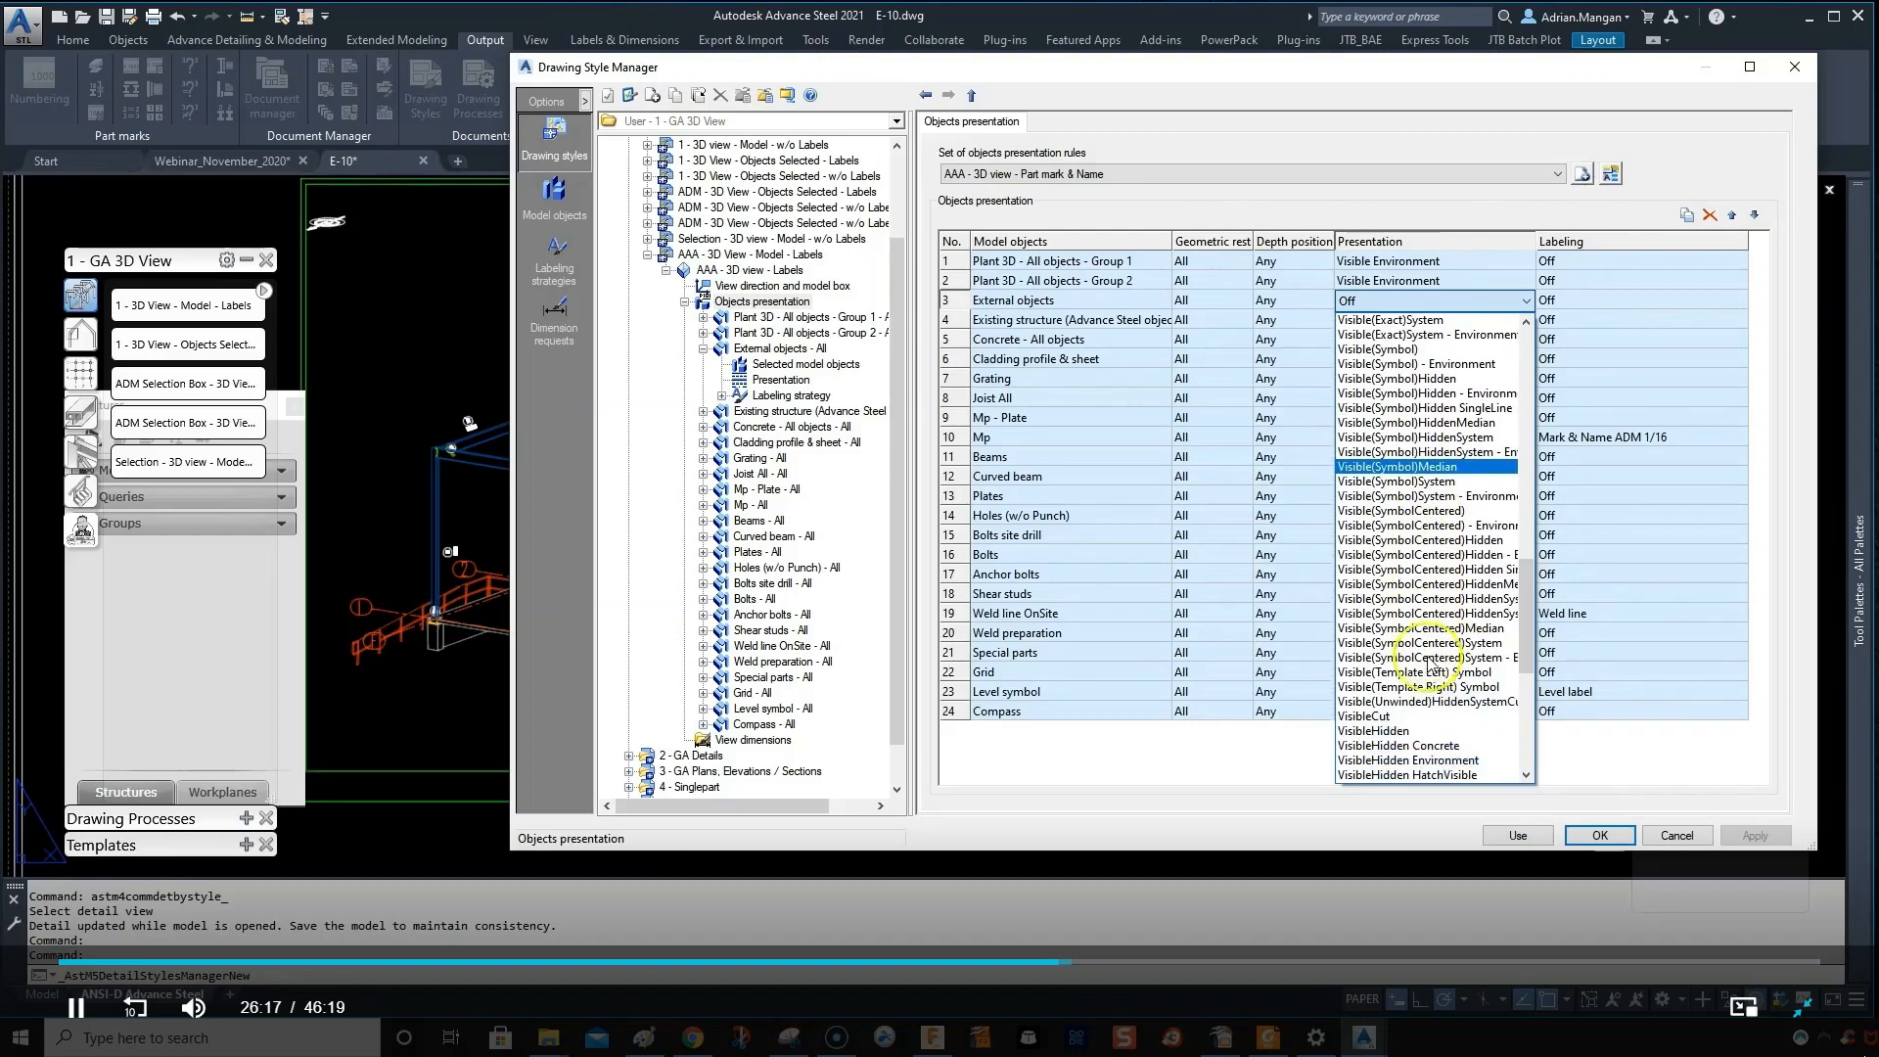
{"action": "scroll", "coordinate": [1431, 653], "scroll_direction": "up", "scroll_amount": 13}
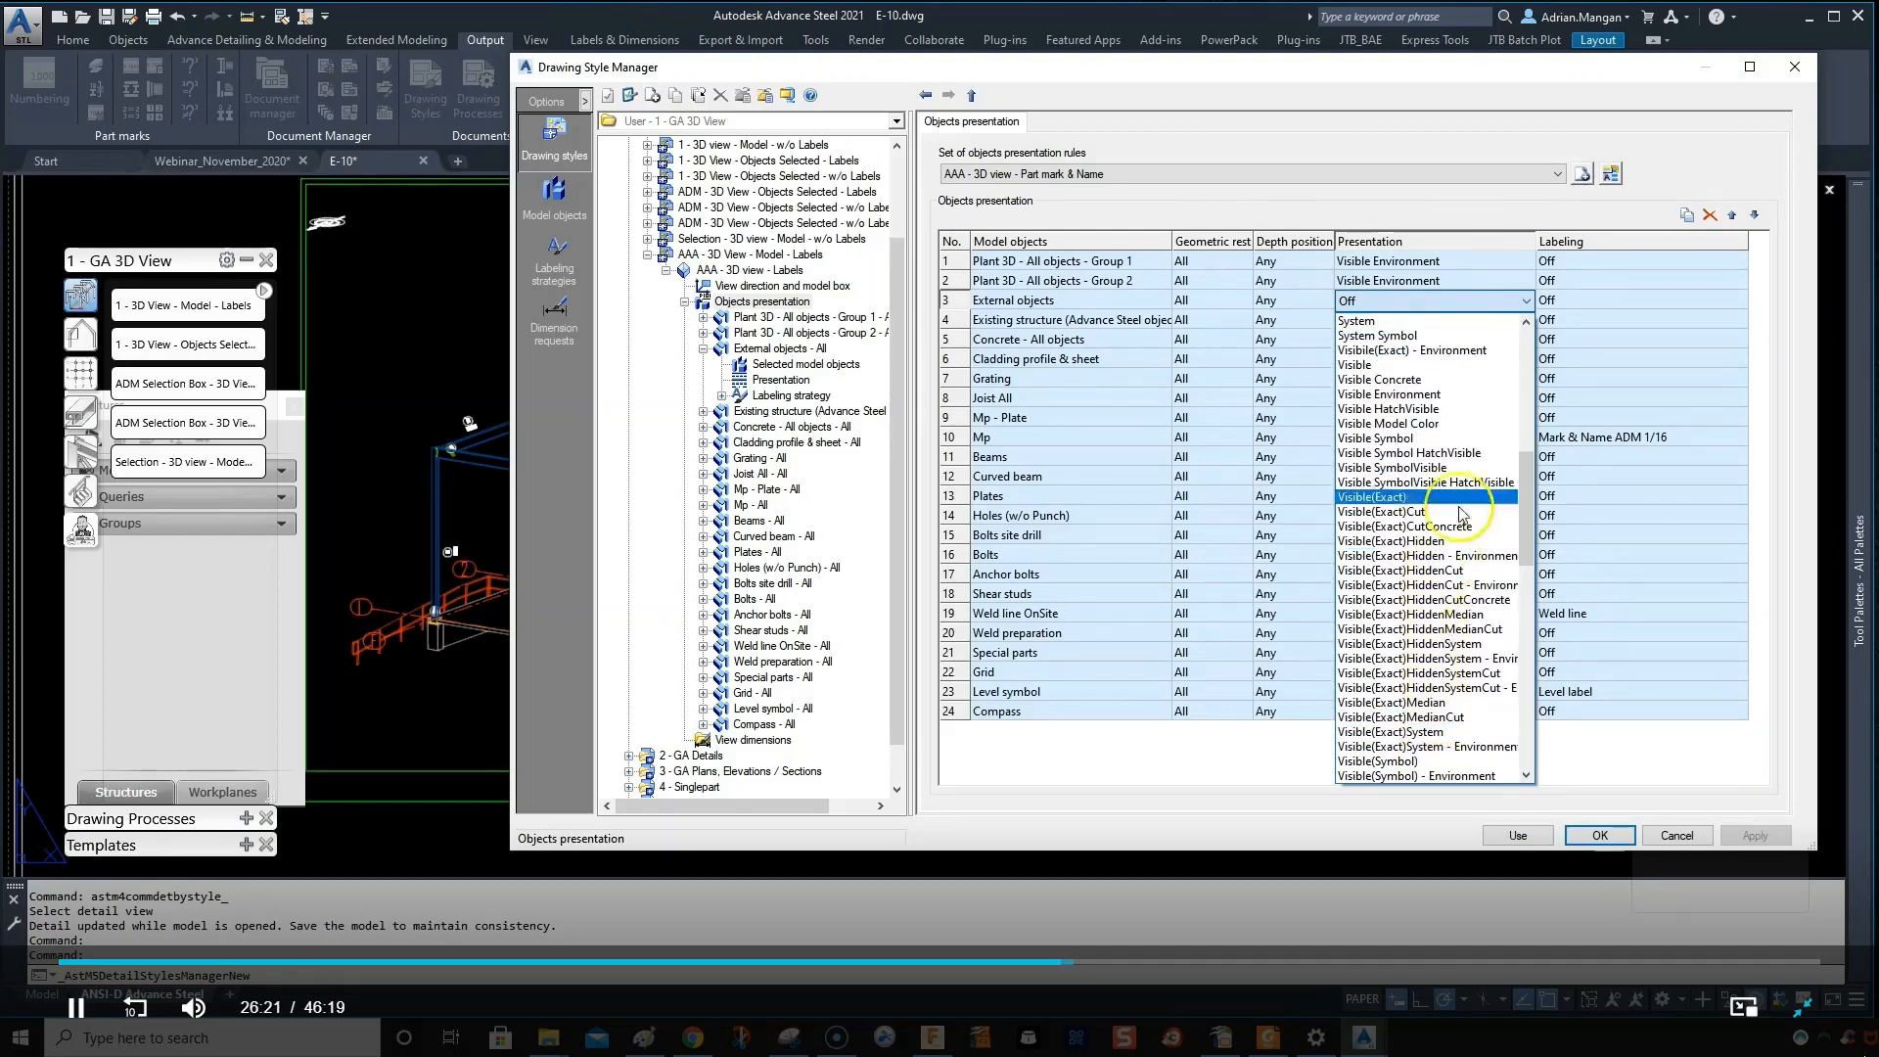
{"action": "left_click", "coordinate": [1389, 355]}
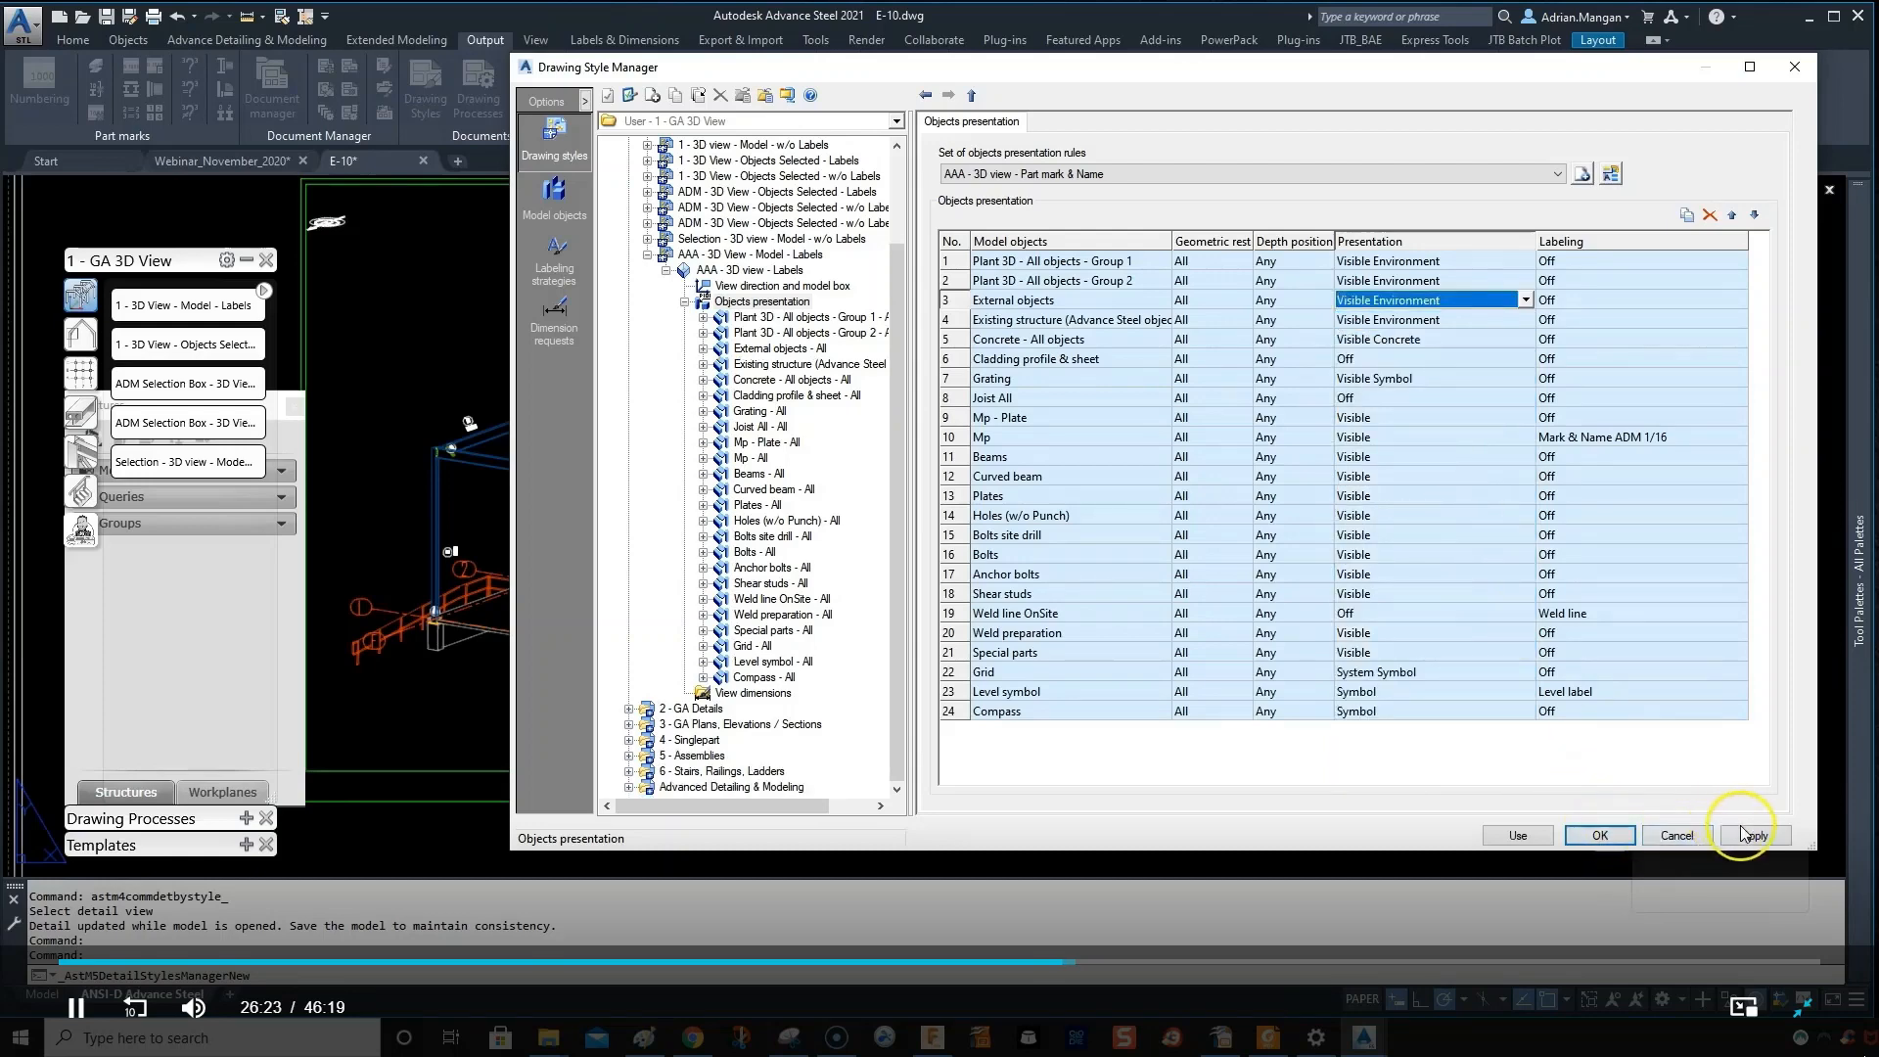
{"action": "left_click", "coordinate": [1518, 835]}
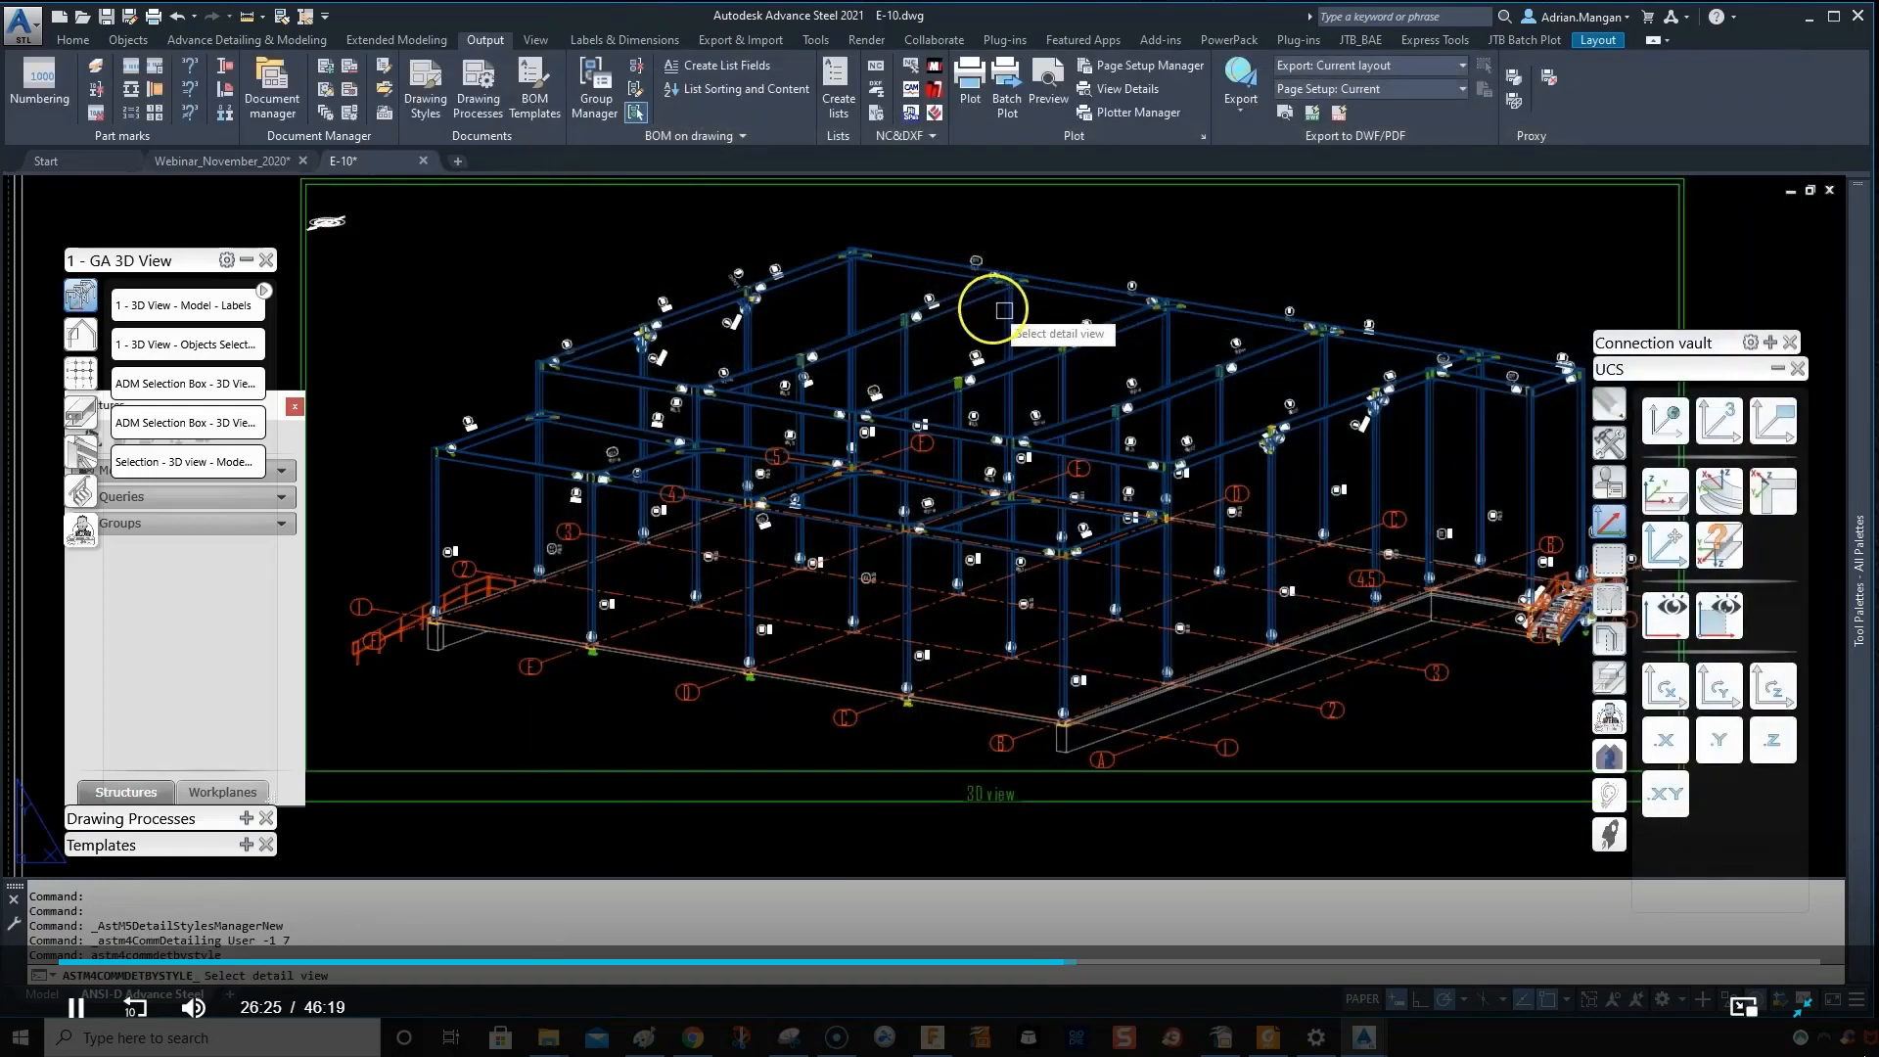
{"action": "left_click", "coordinate": [1130, 345]}
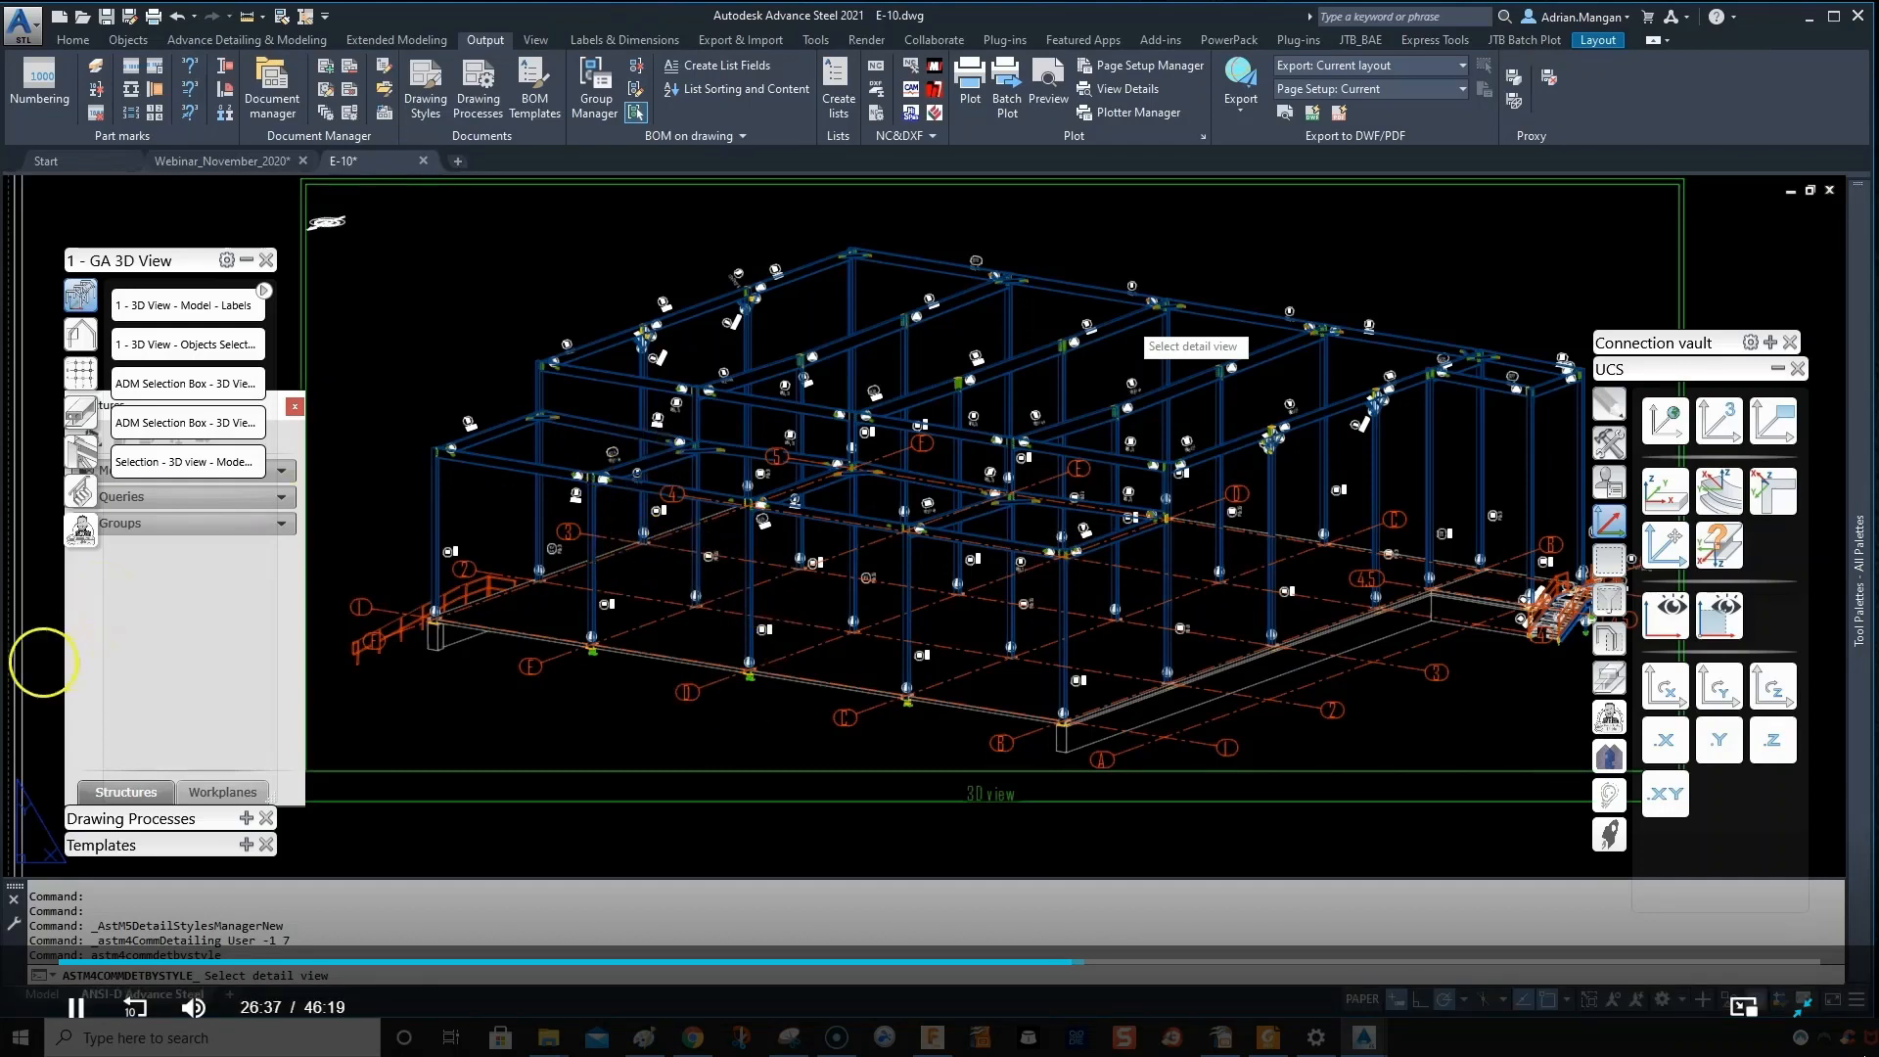
- Examine the external wall and ramp outlines around grid lines 1 and F in the updated 3D view
{"action": "scroll", "coordinate": [363, 660], "scroll_direction": "up", "scroll_amount": 10}
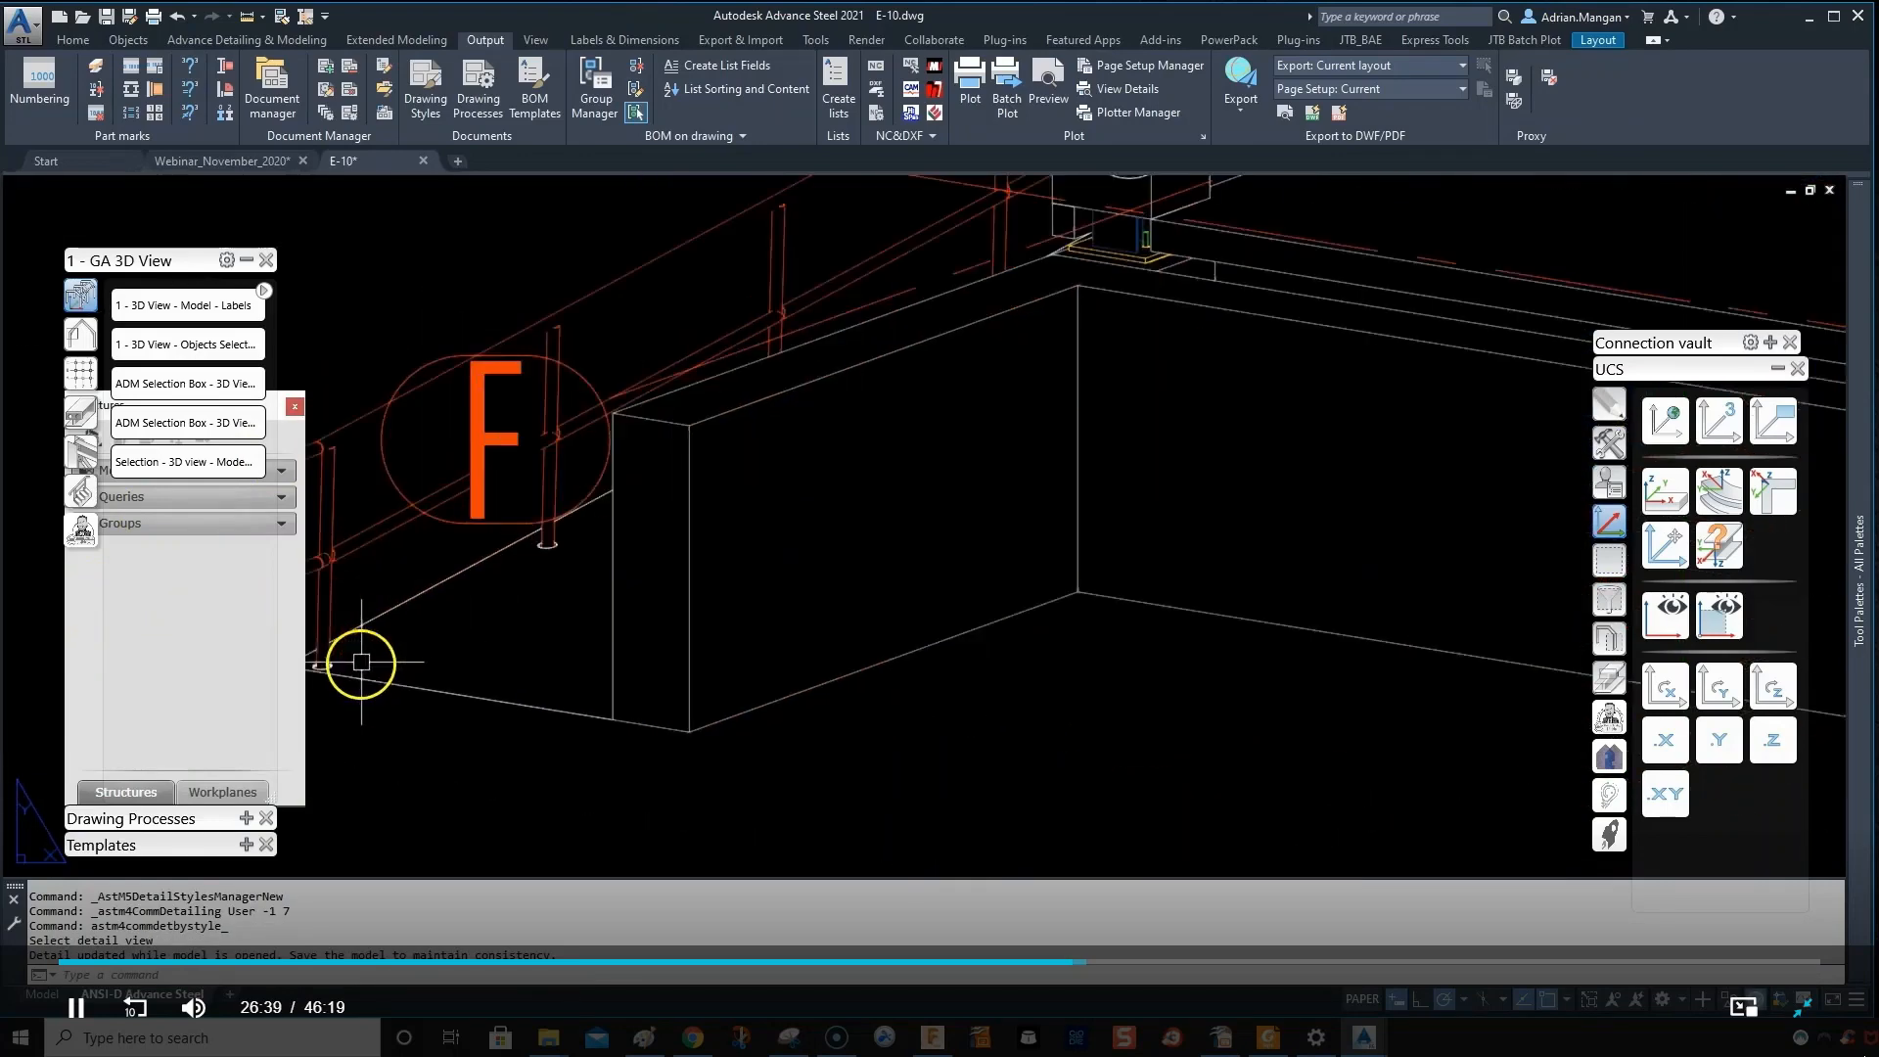
{"action": "scroll", "coordinate": [532, 658], "scroll_direction": "down", "scroll_amount": 10}
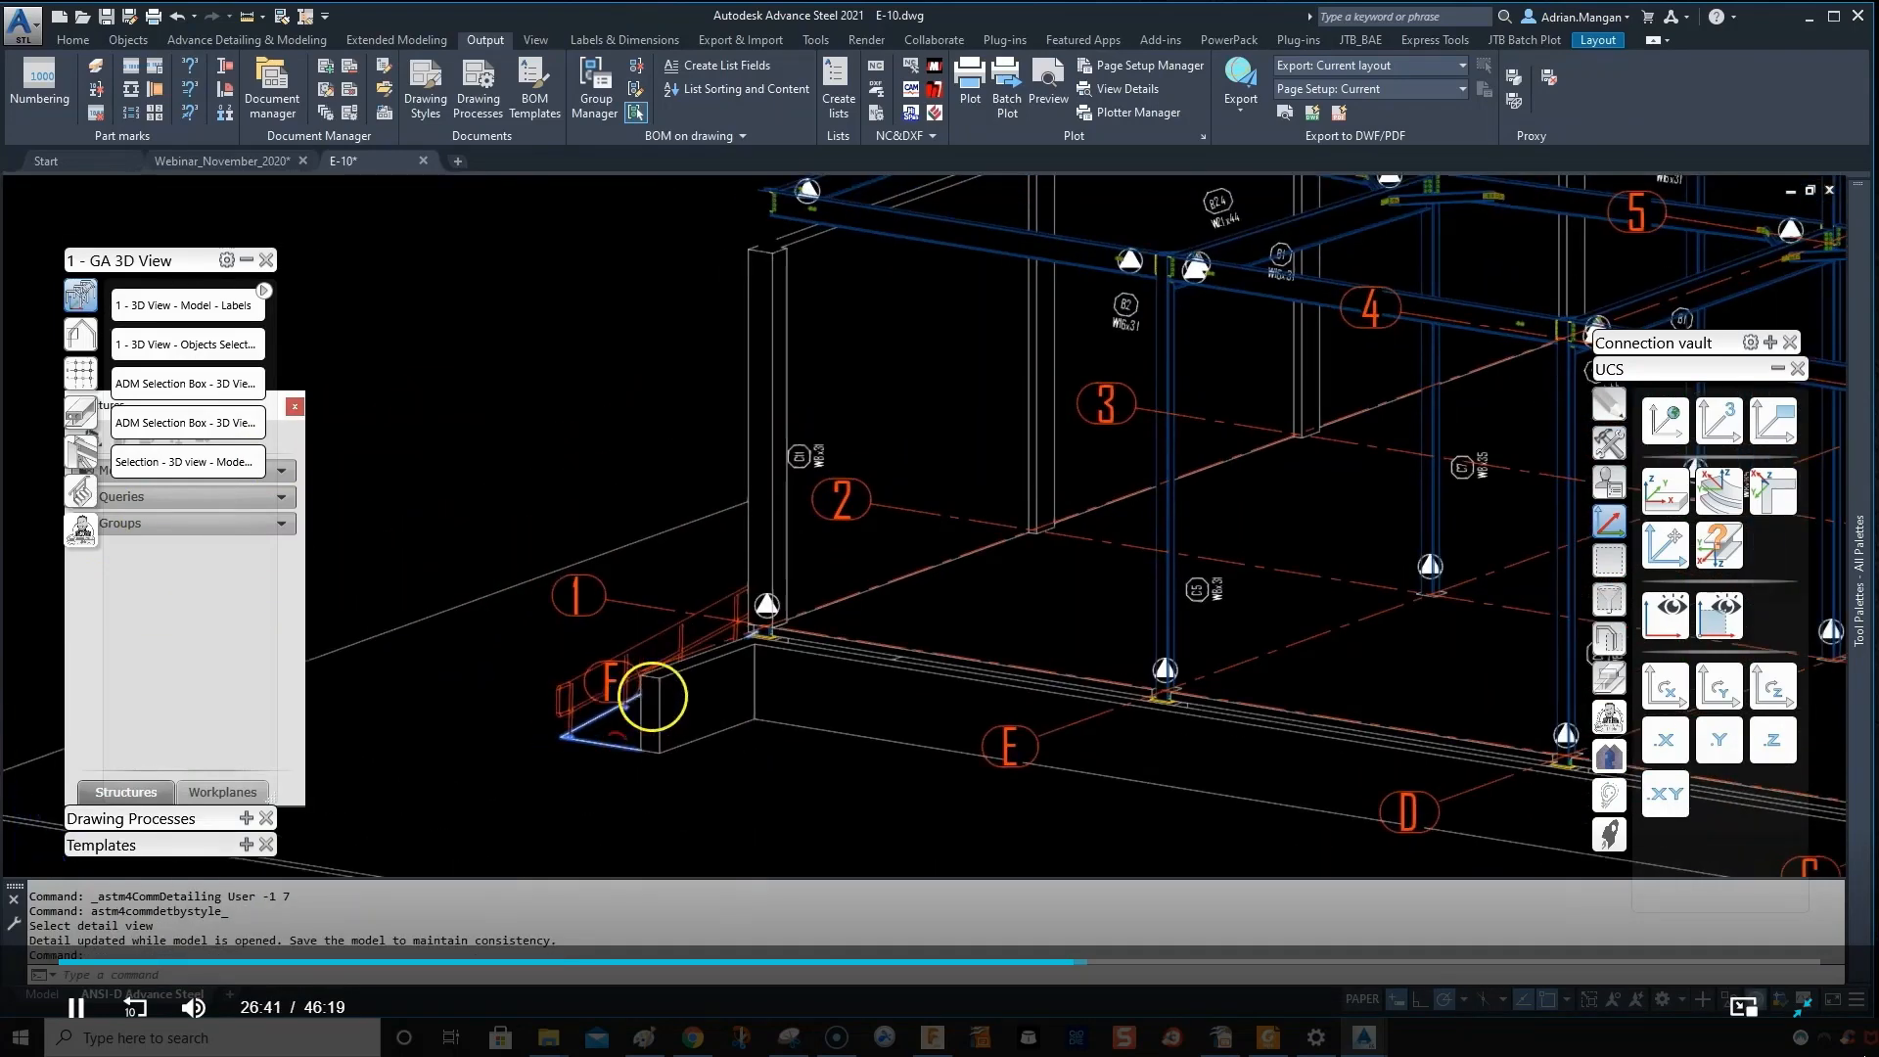
{"action": "left_click", "coordinate": [882, 447]}
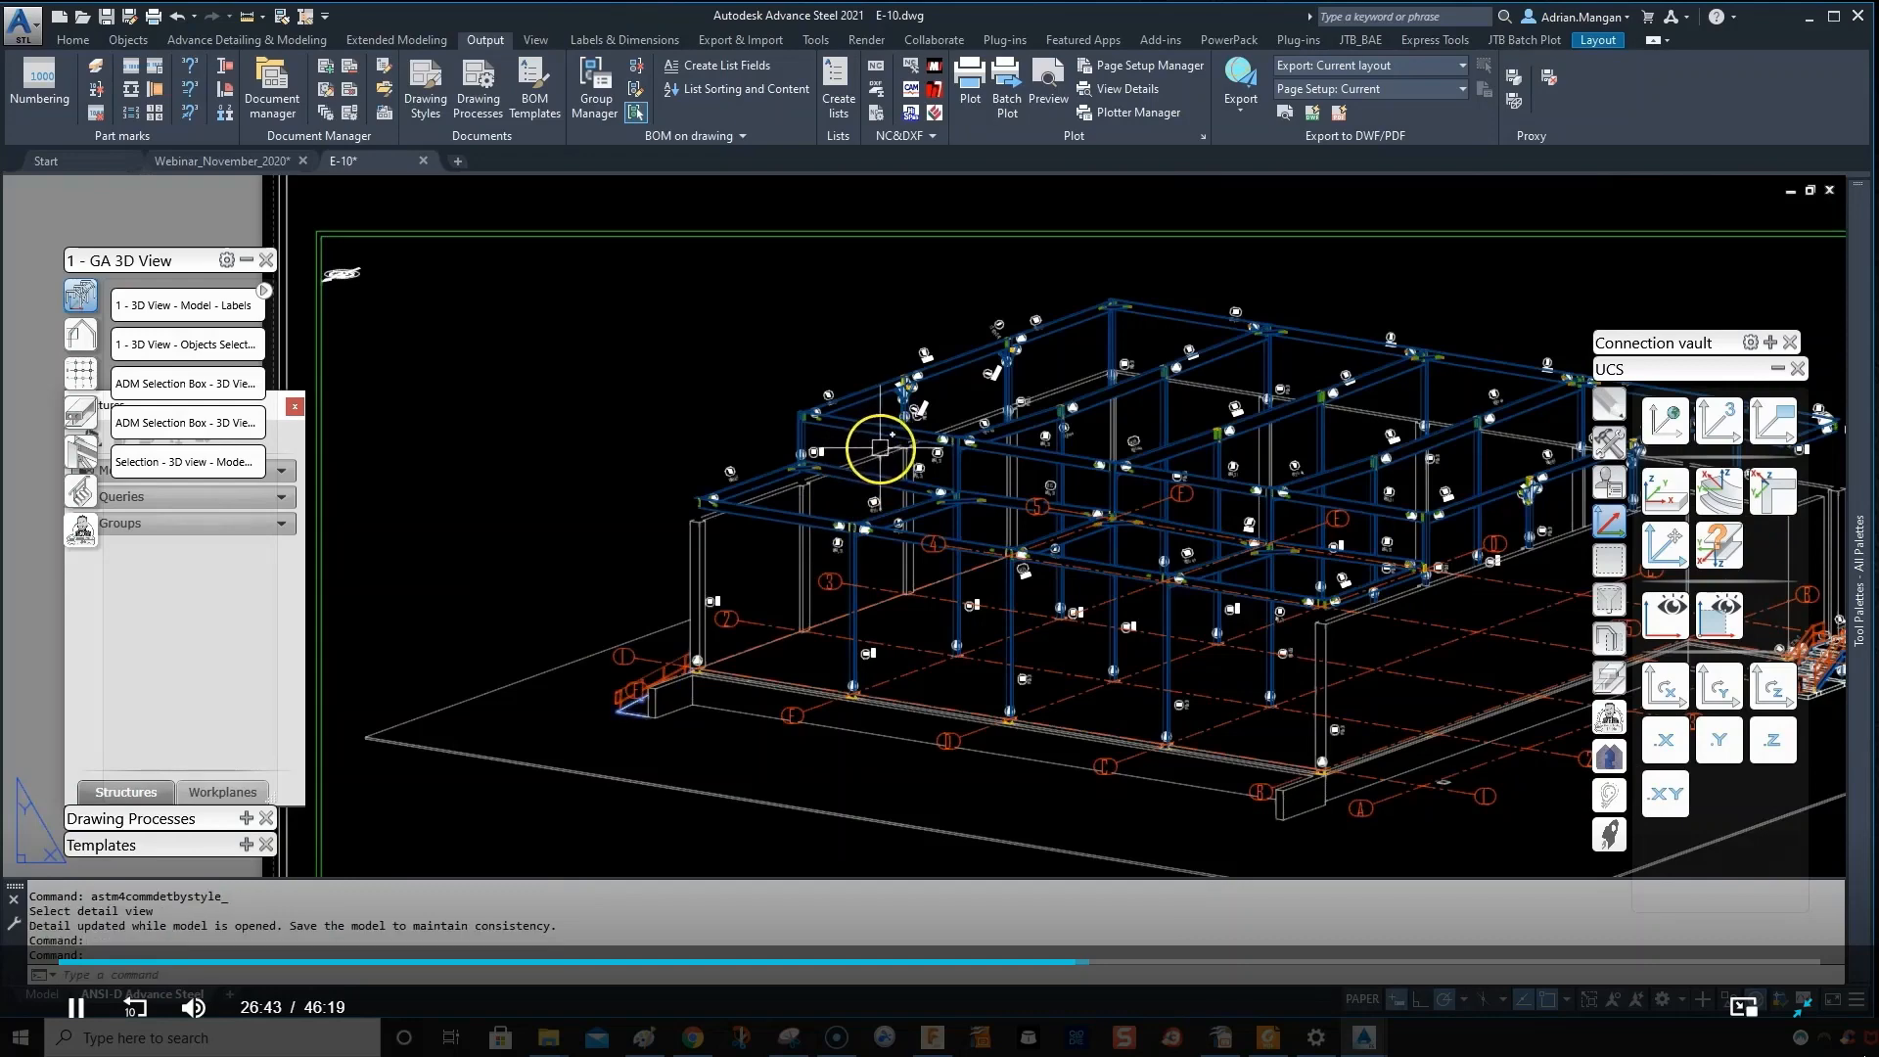
{"action": "key", "text": "Escape"}
- Erase the external frame outline and the external wall outline near grids B and C from the 3D view, and update the detail
{"action": "scroll", "coordinate": [865, 455], "scroll_direction": "up", "scroll_amount": 4}
{"action": "left_click", "coordinate": [867, 455]}
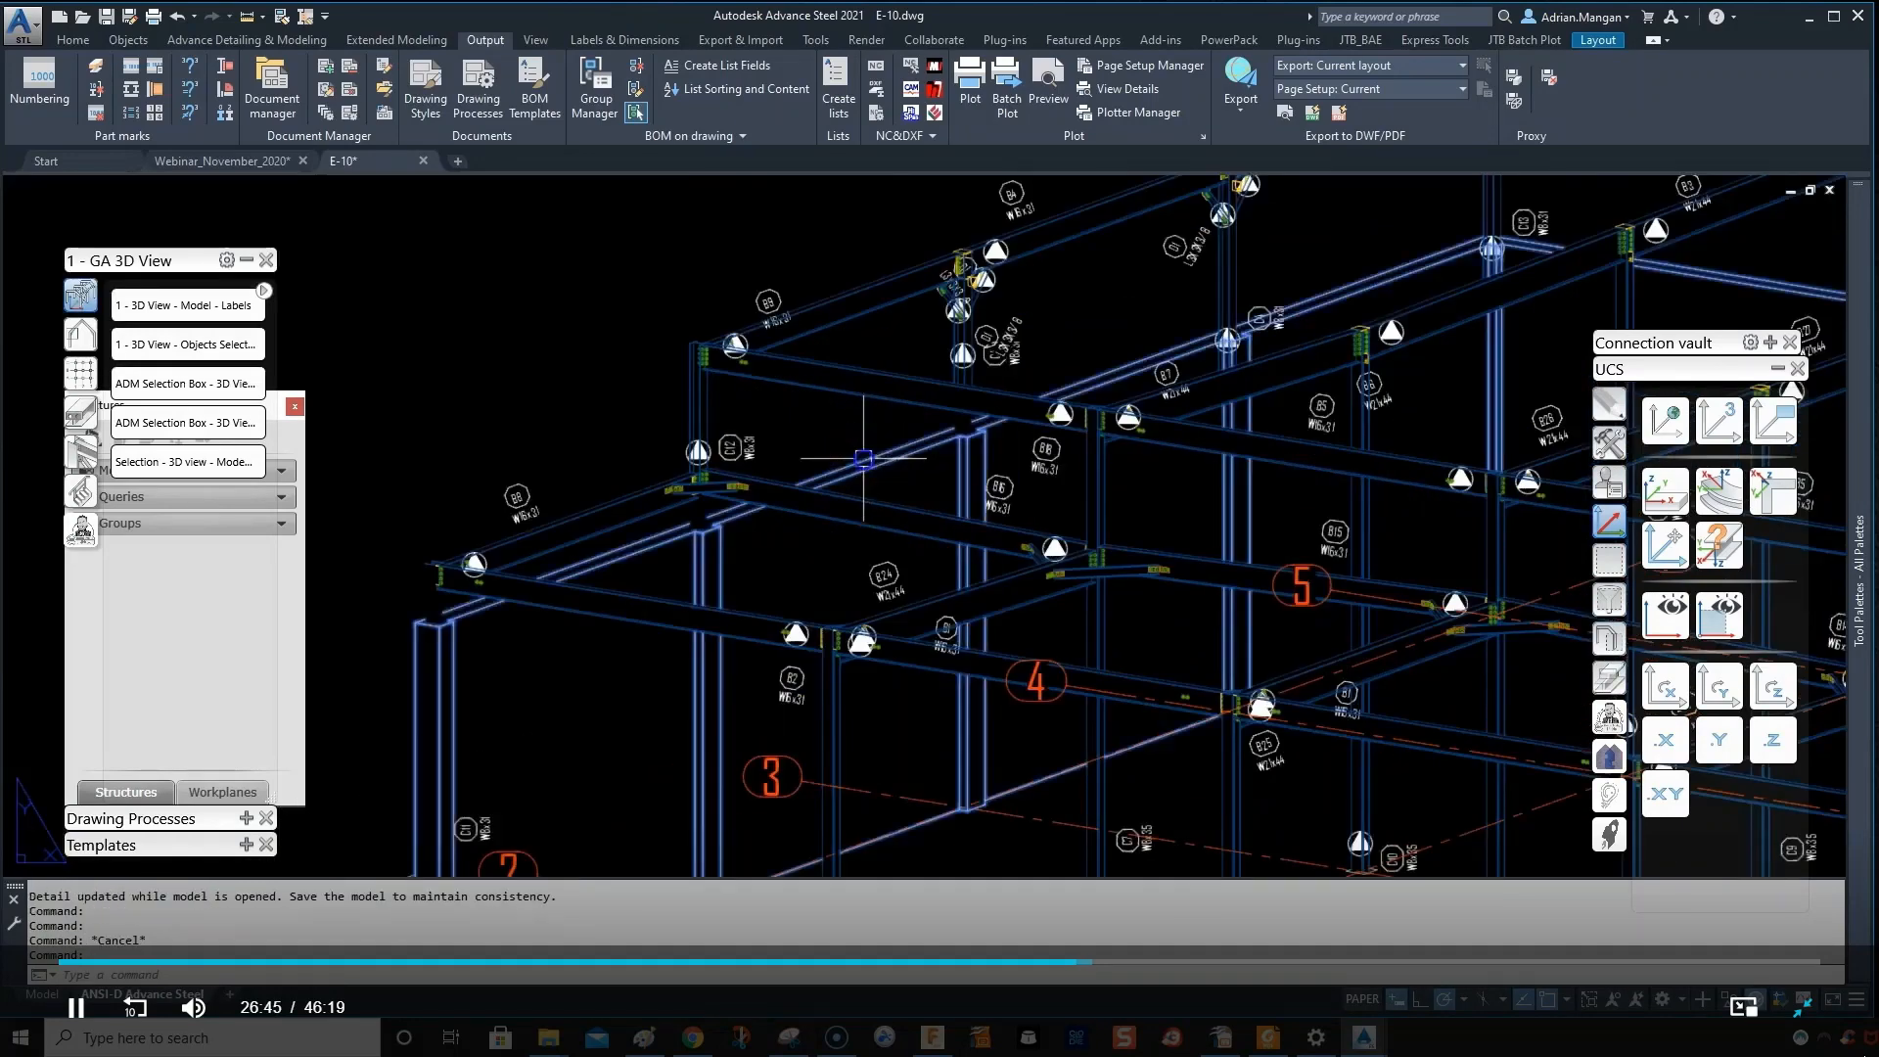
{"action": "scroll", "coordinate": [949, 472], "scroll_direction": "down", "scroll_amount": 4}
{"action": "middle_click_drag", "start_coordinate": [924, 477], "coordinate": [911, 476]}
{"action": "scroll", "coordinate": [1116, 424], "scroll_direction": "down", "scroll_amount": 3}
{"action": "scroll", "coordinate": [1165, 420], "scroll_direction": "up", "scroll_amount": 6}
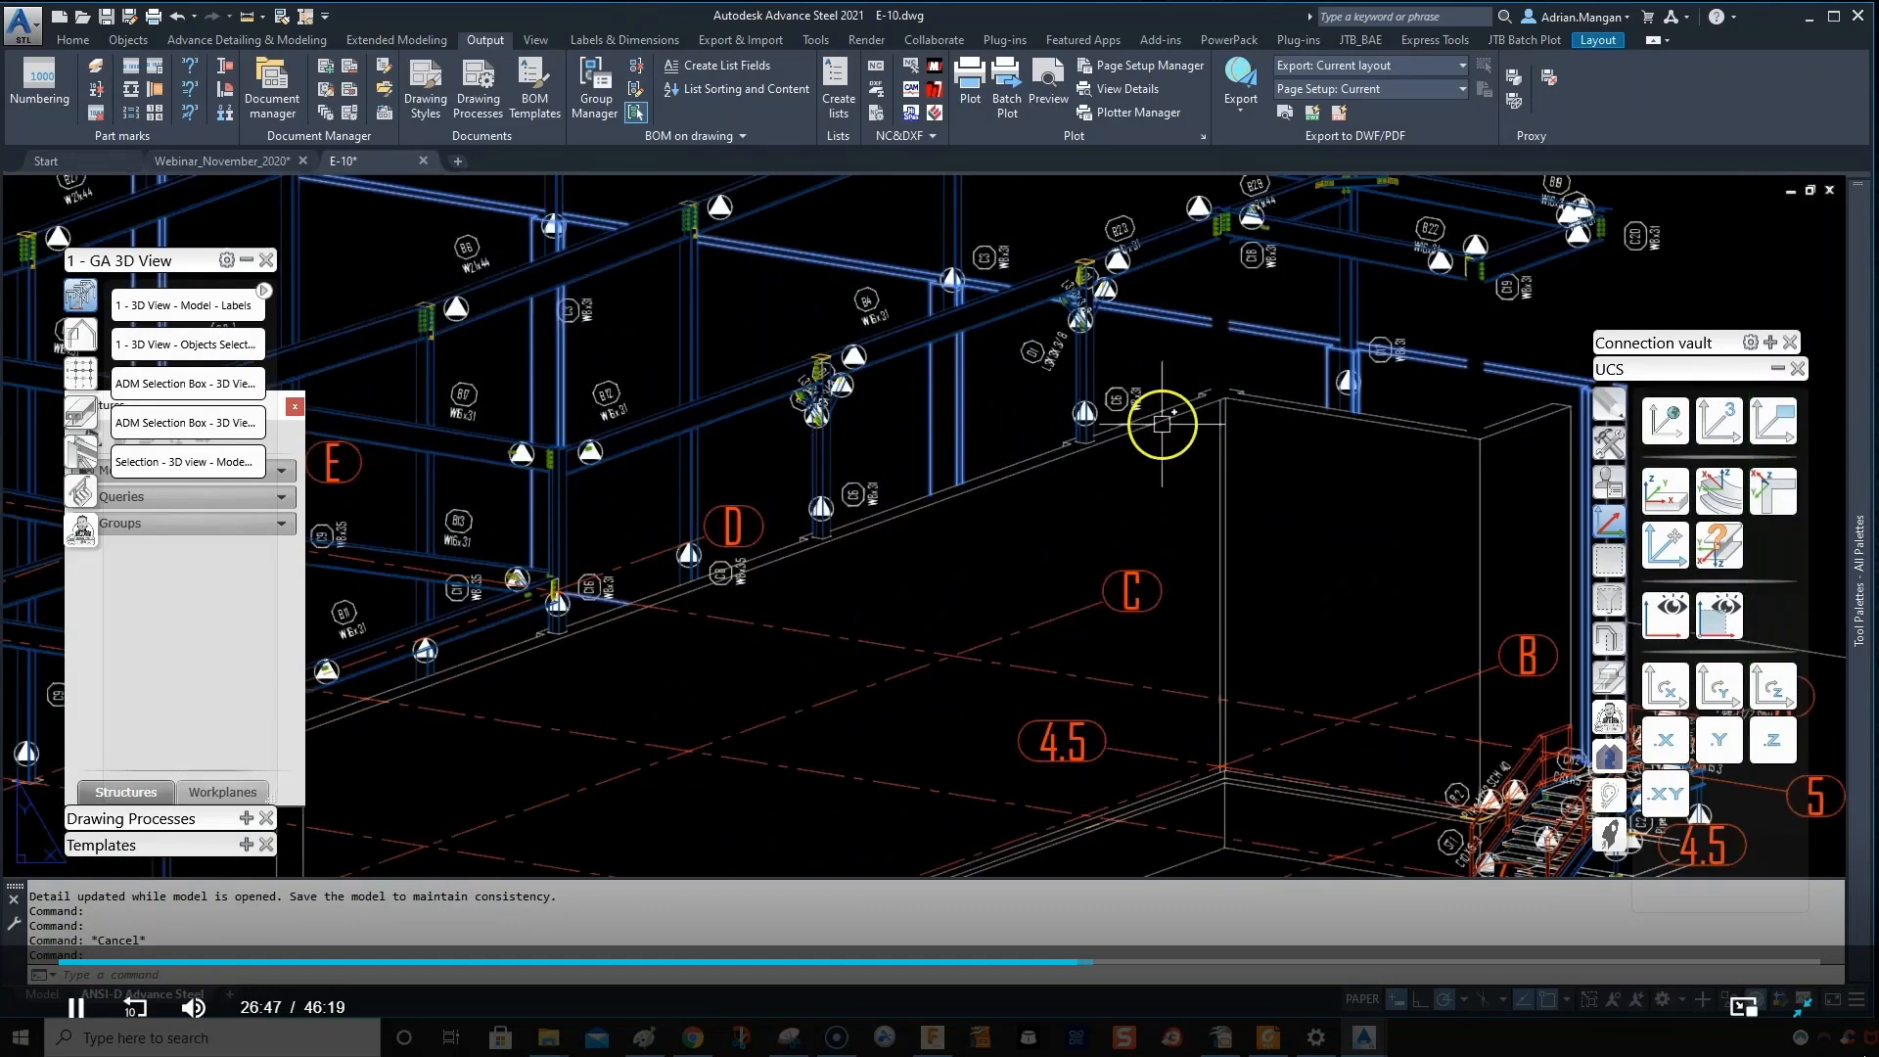
{"action": "left_click", "coordinate": [1264, 415]}
{"action": "key", "text": "Delete"}
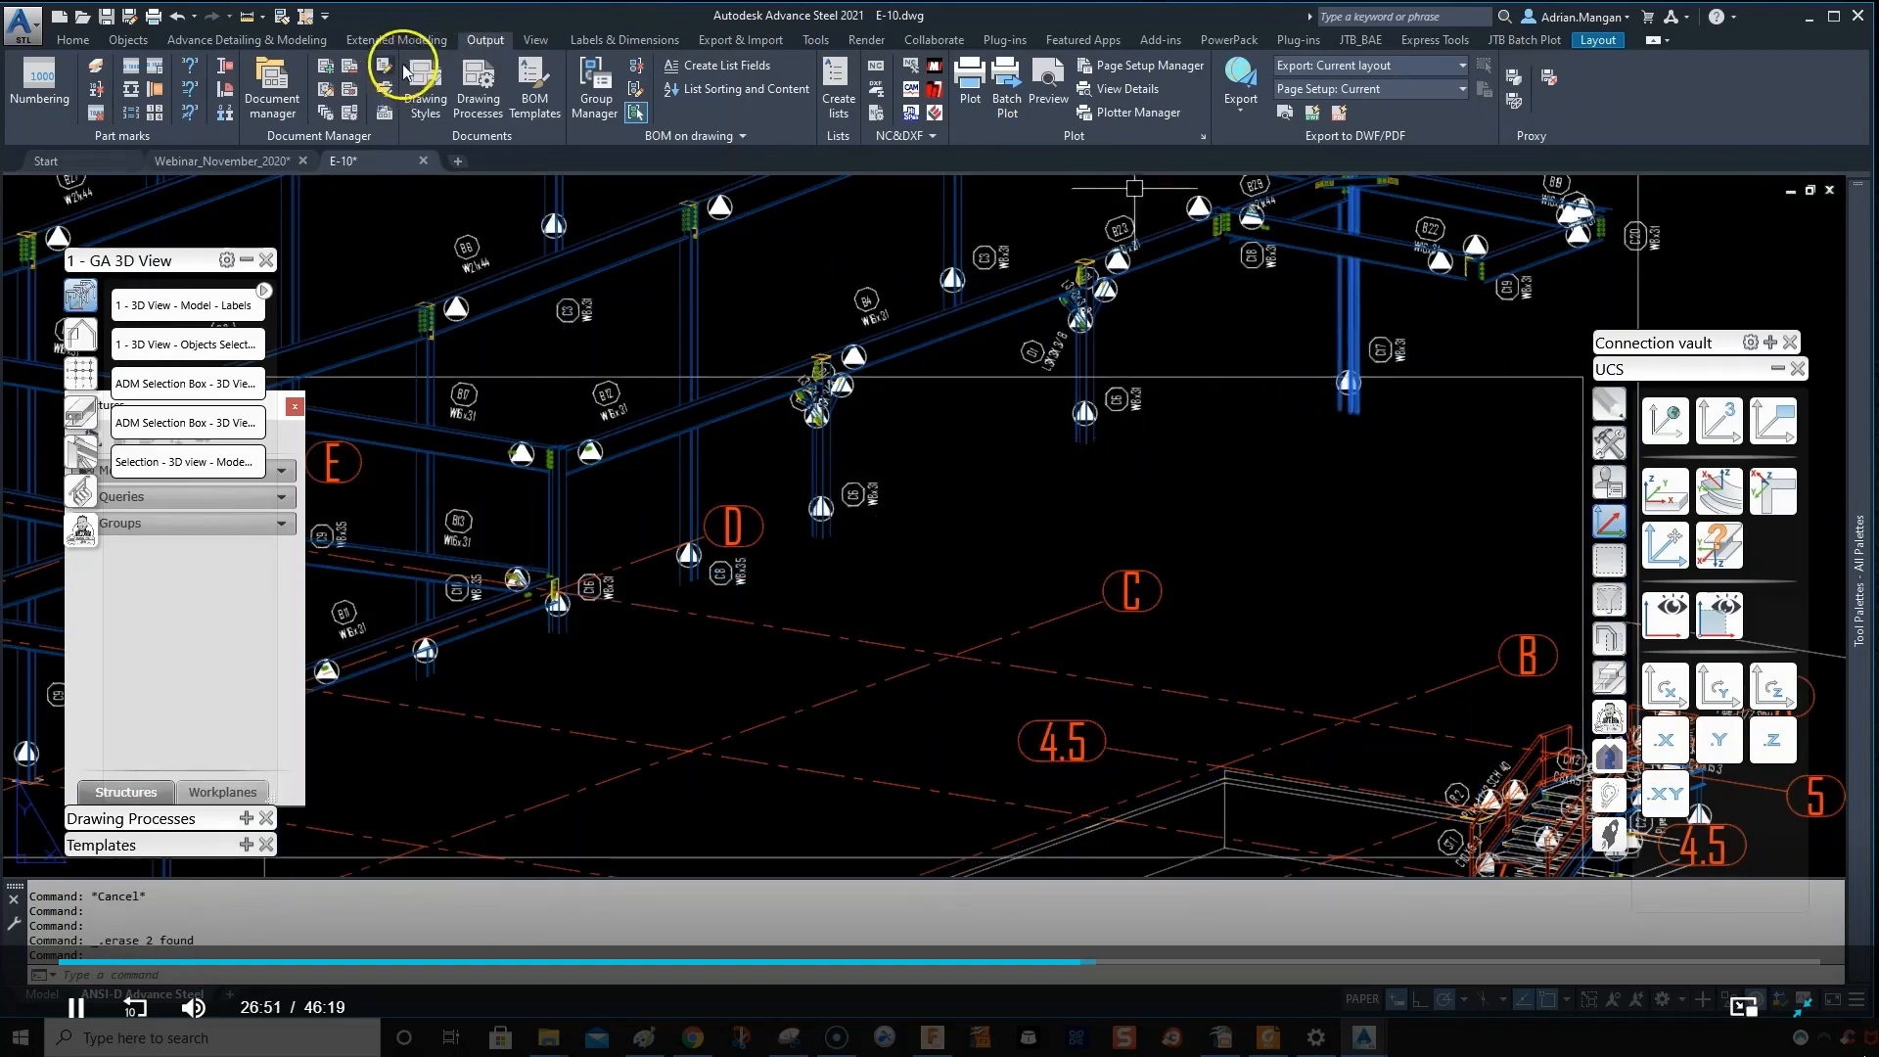
{"action": "left_click", "coordinate": [631, 40]}
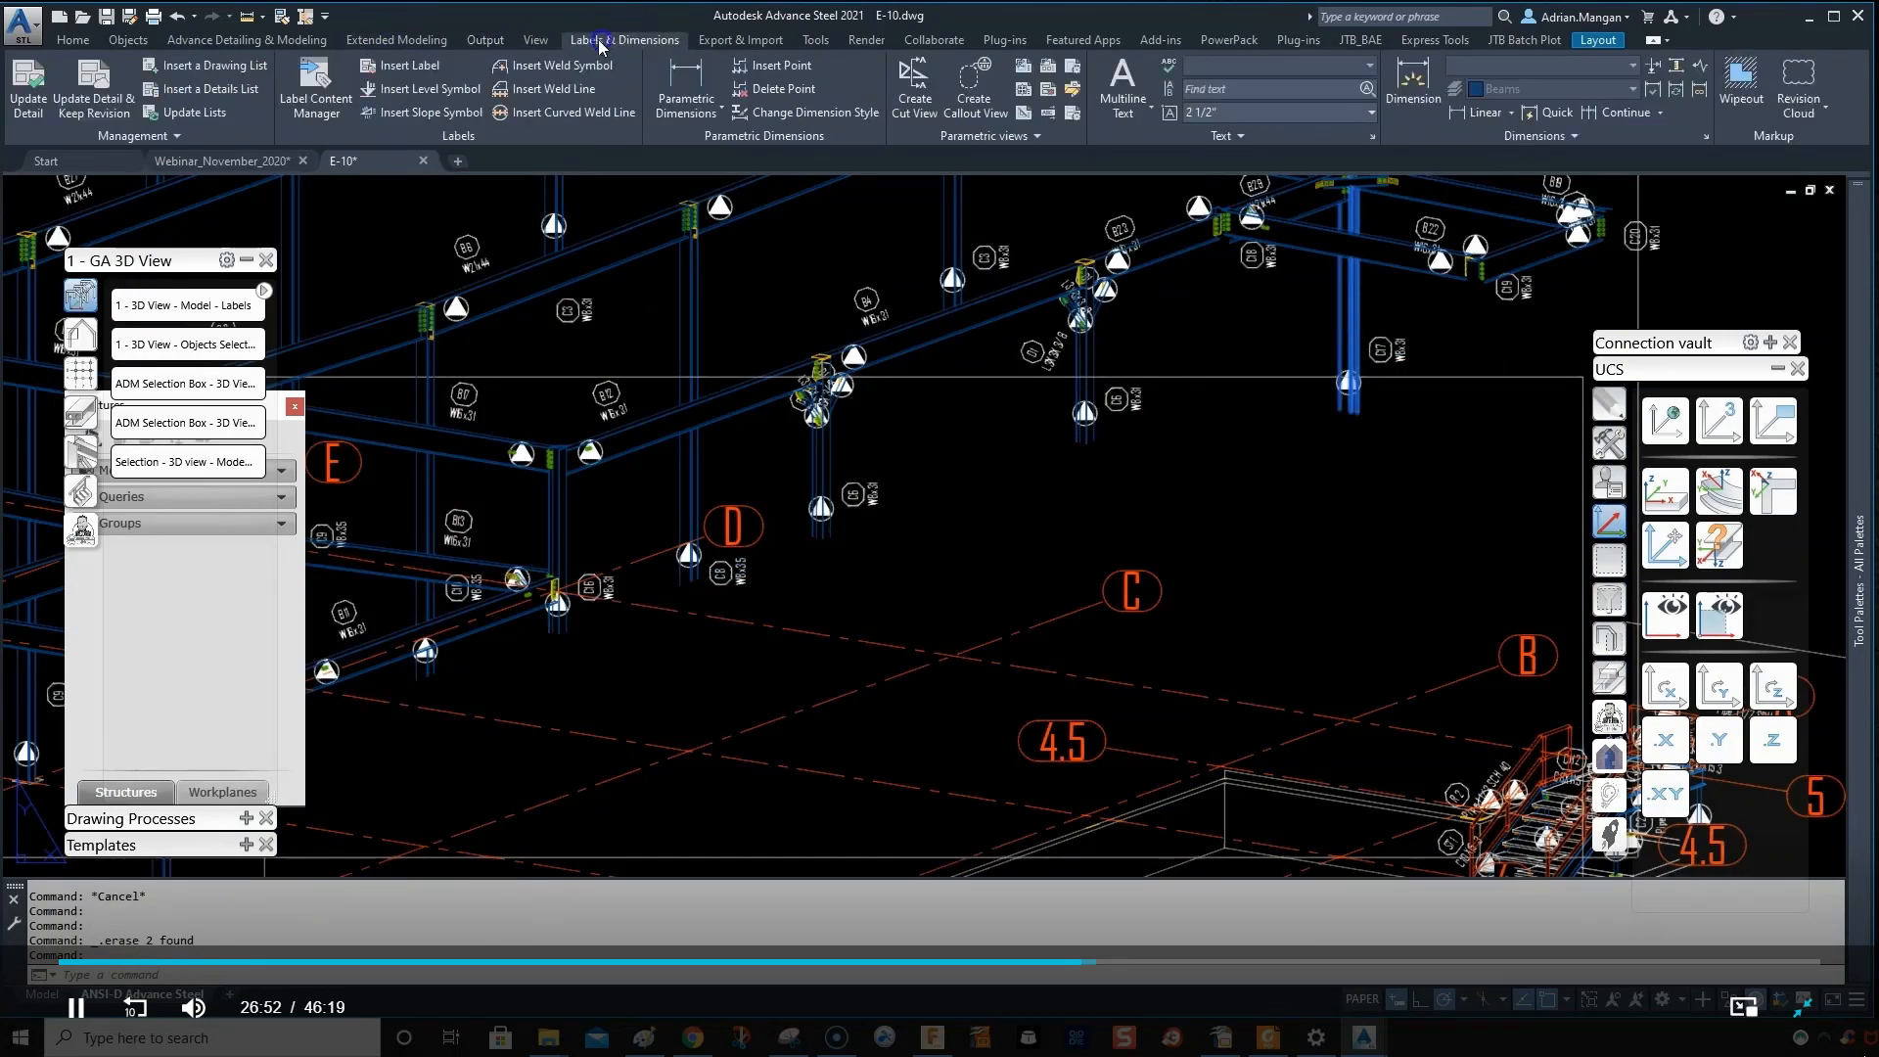
{"action": "left_click", "coordinate": [32, 92]}
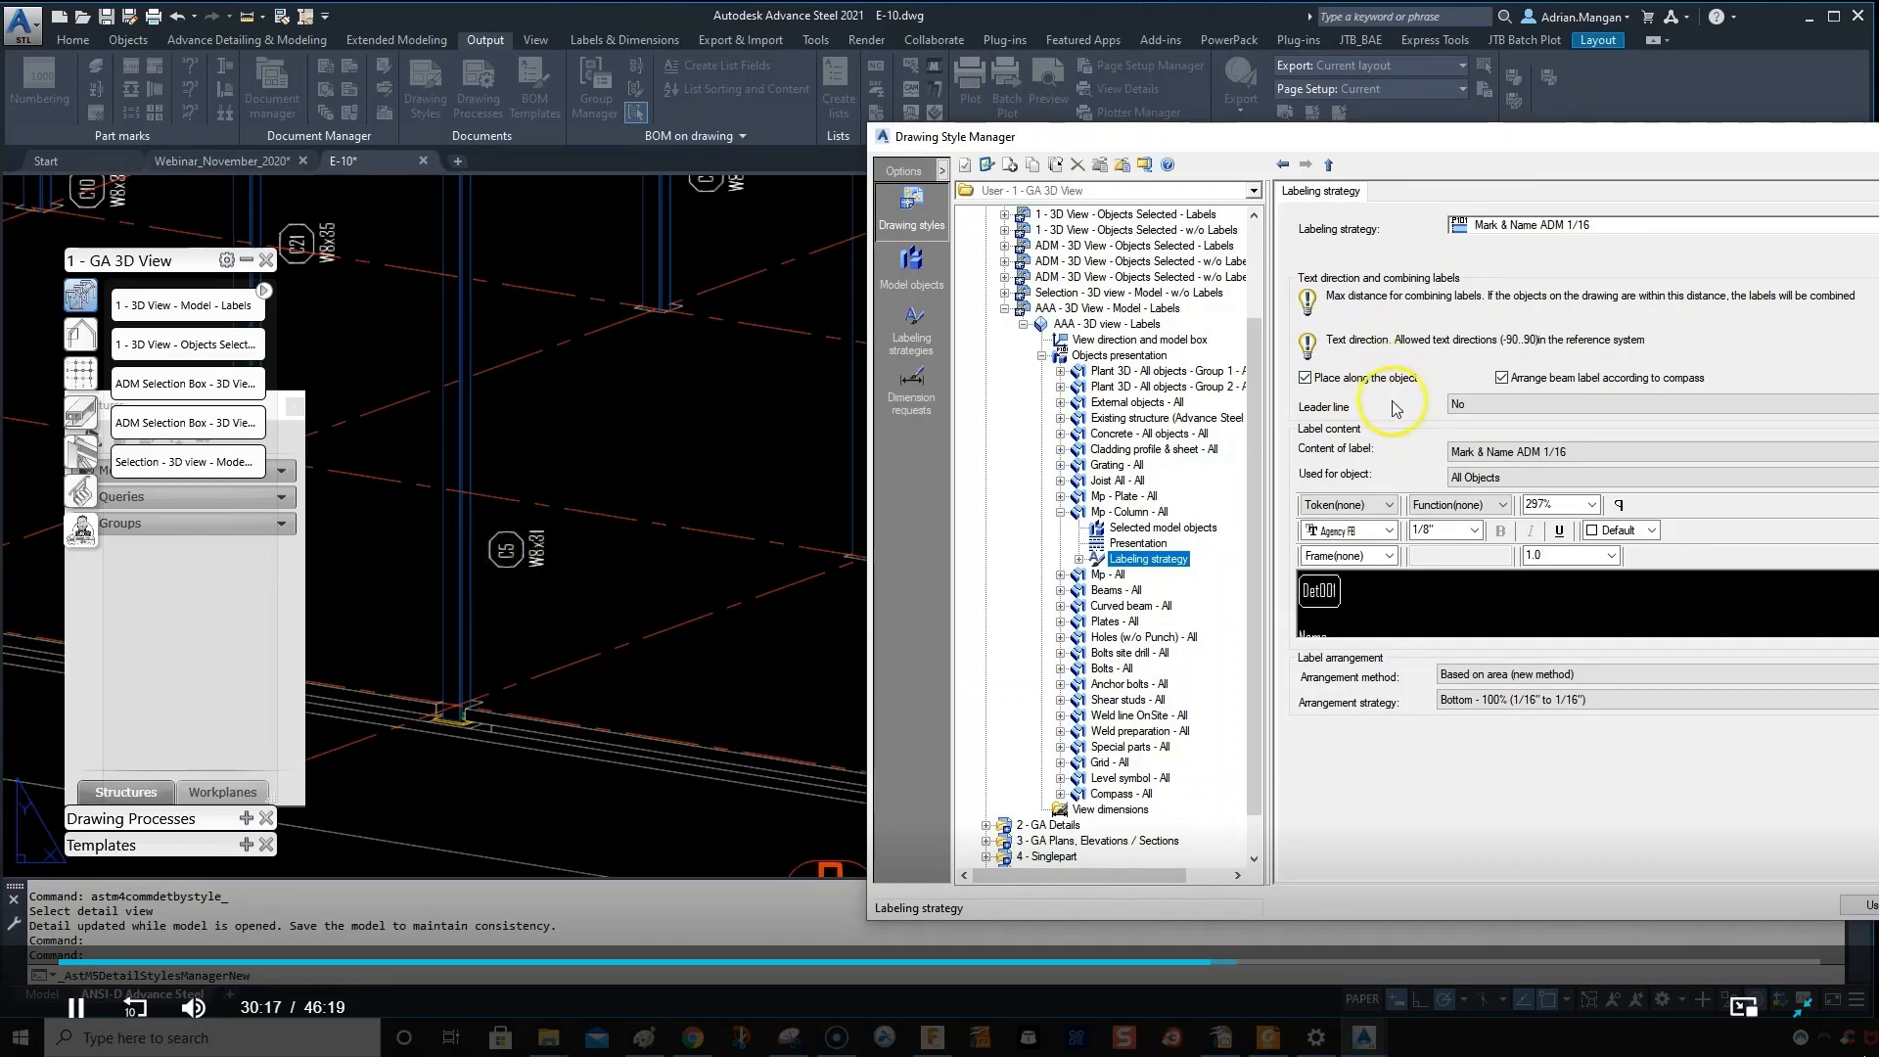
- Turn off Place along the object in the Mp - Column labeling strategy and apply the style to the 3D detail view
{"action": "left_click_drag", "start_coordinate": [1591, 133], "coordinate": [1169, 96]}
{"action": "left_click", "coordinate": [1679, 868]}
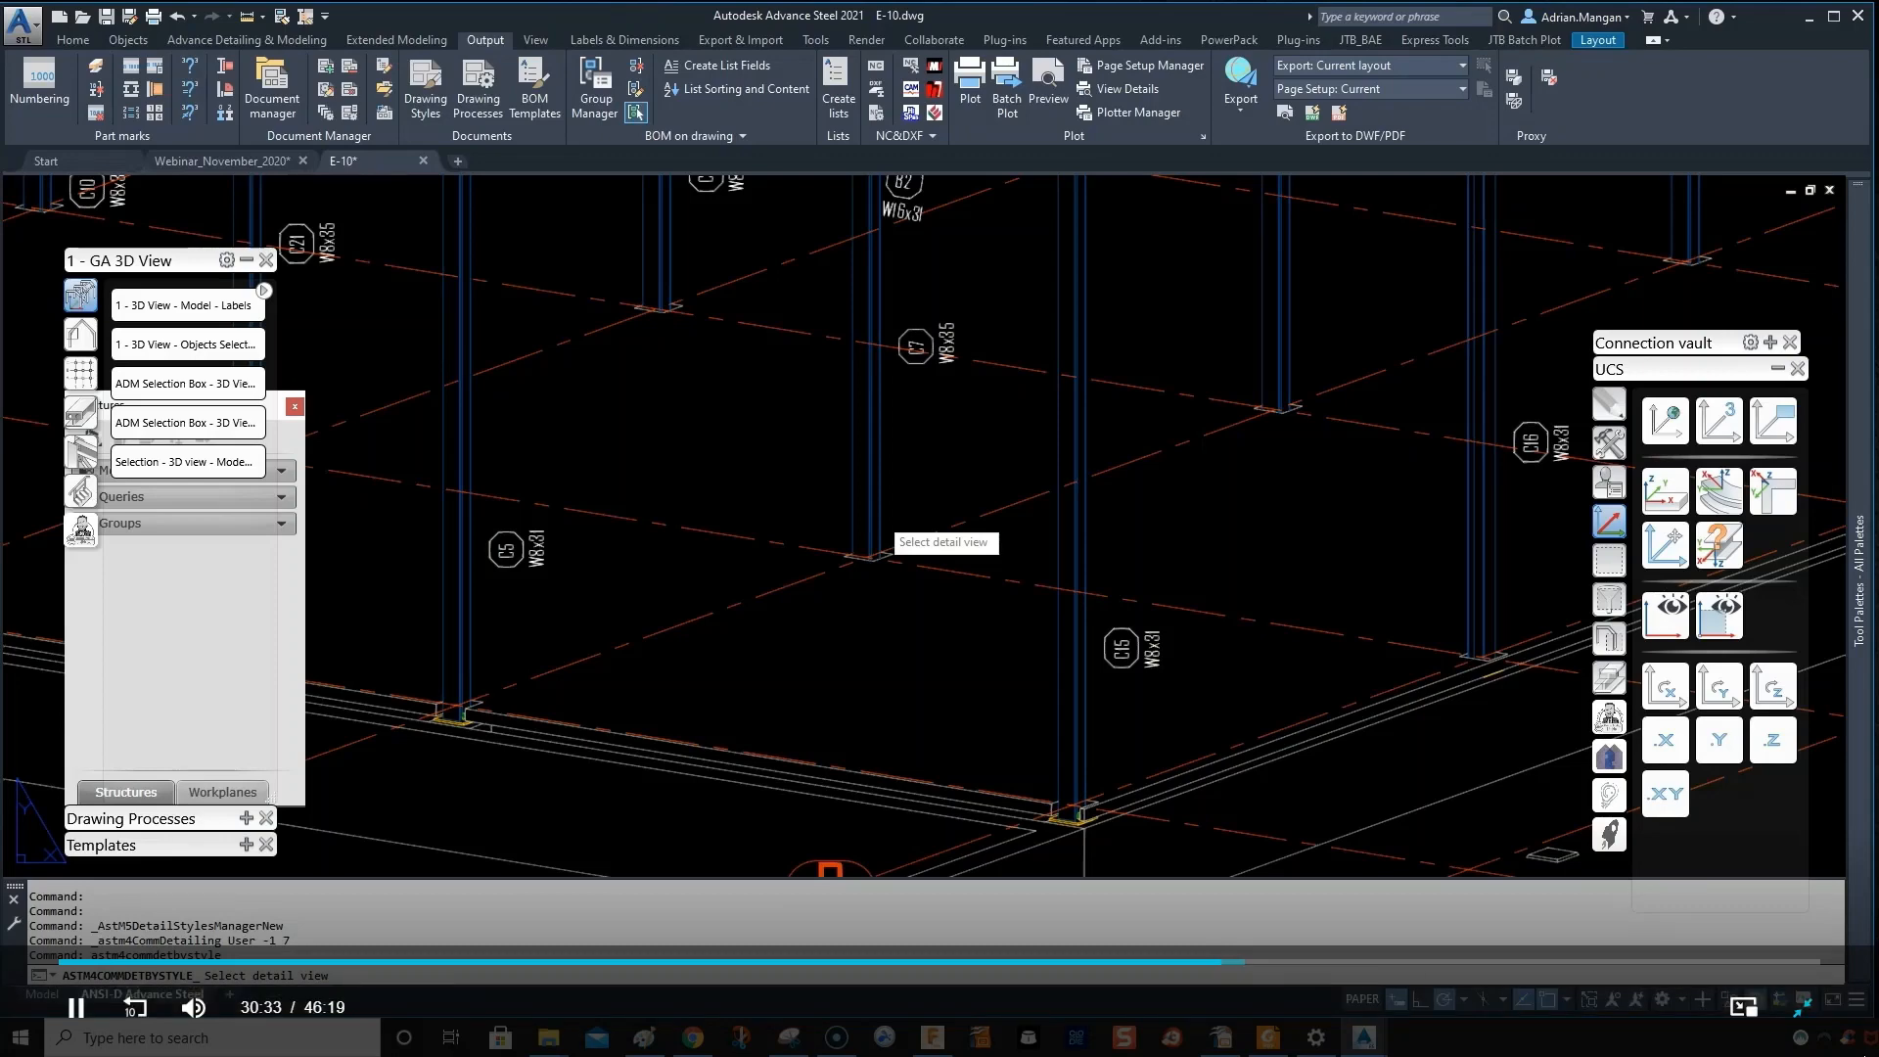
{"action": "left_click", "coordinate": [878, 515]}
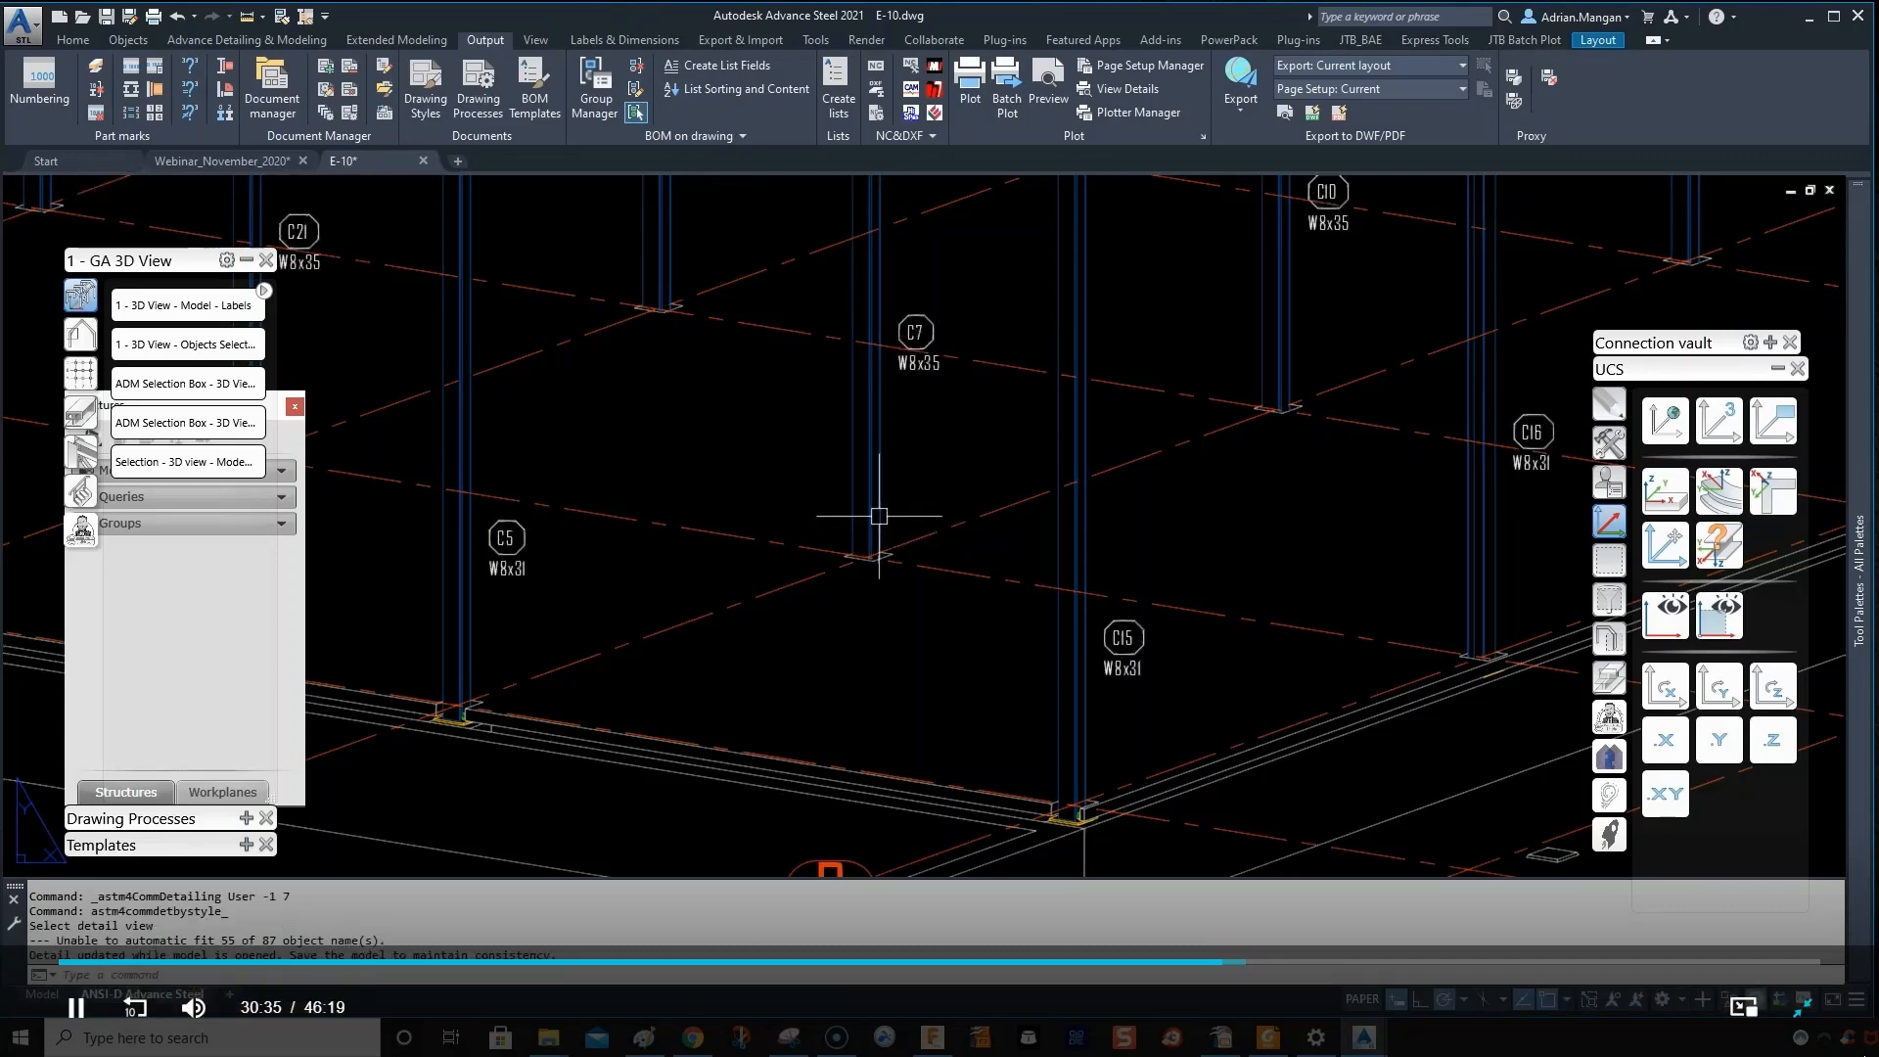
{"action": "scroll", "coordinate": [1187, 616], "scroll_direction": "down", "scroll_amount": 8}
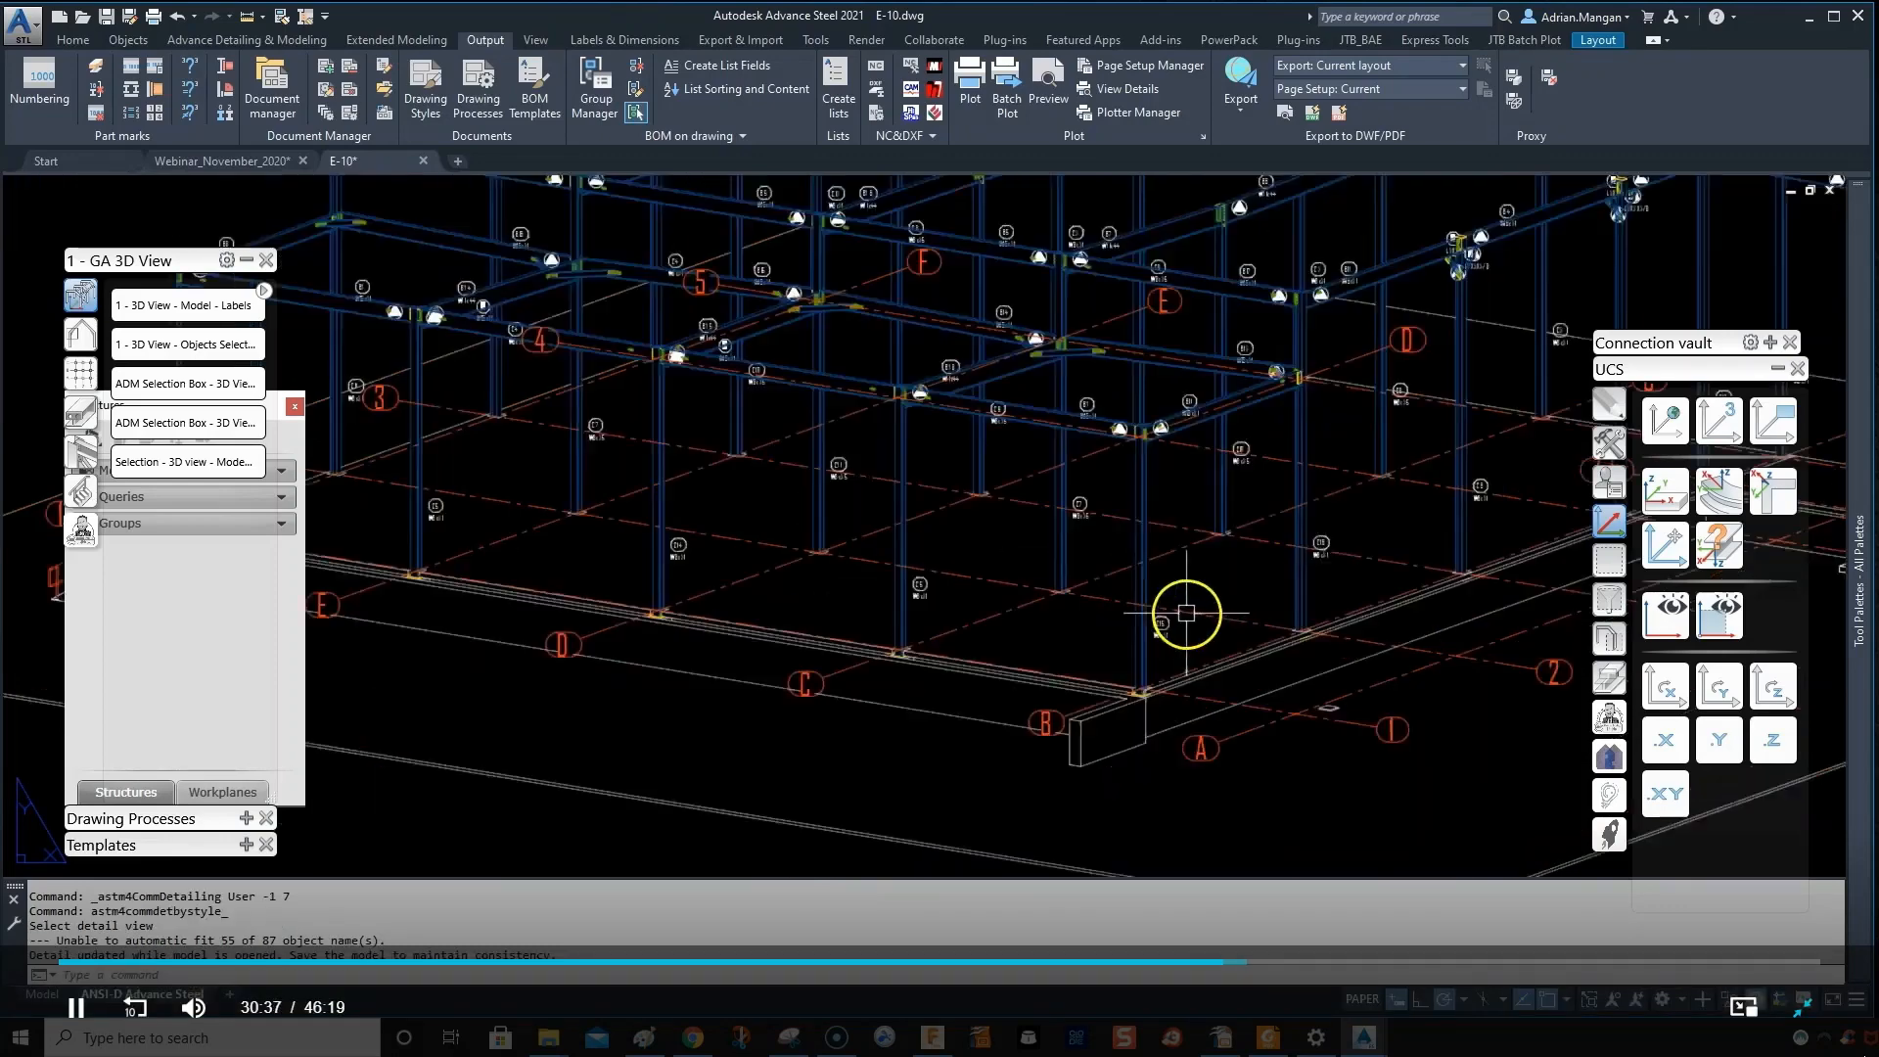
- Reopen the Drawing Style Manager and turn on Place along the object in the Mp - Column labeling strategy, applying the change
{"action": "left_click", "coordinate": [324, 89]}
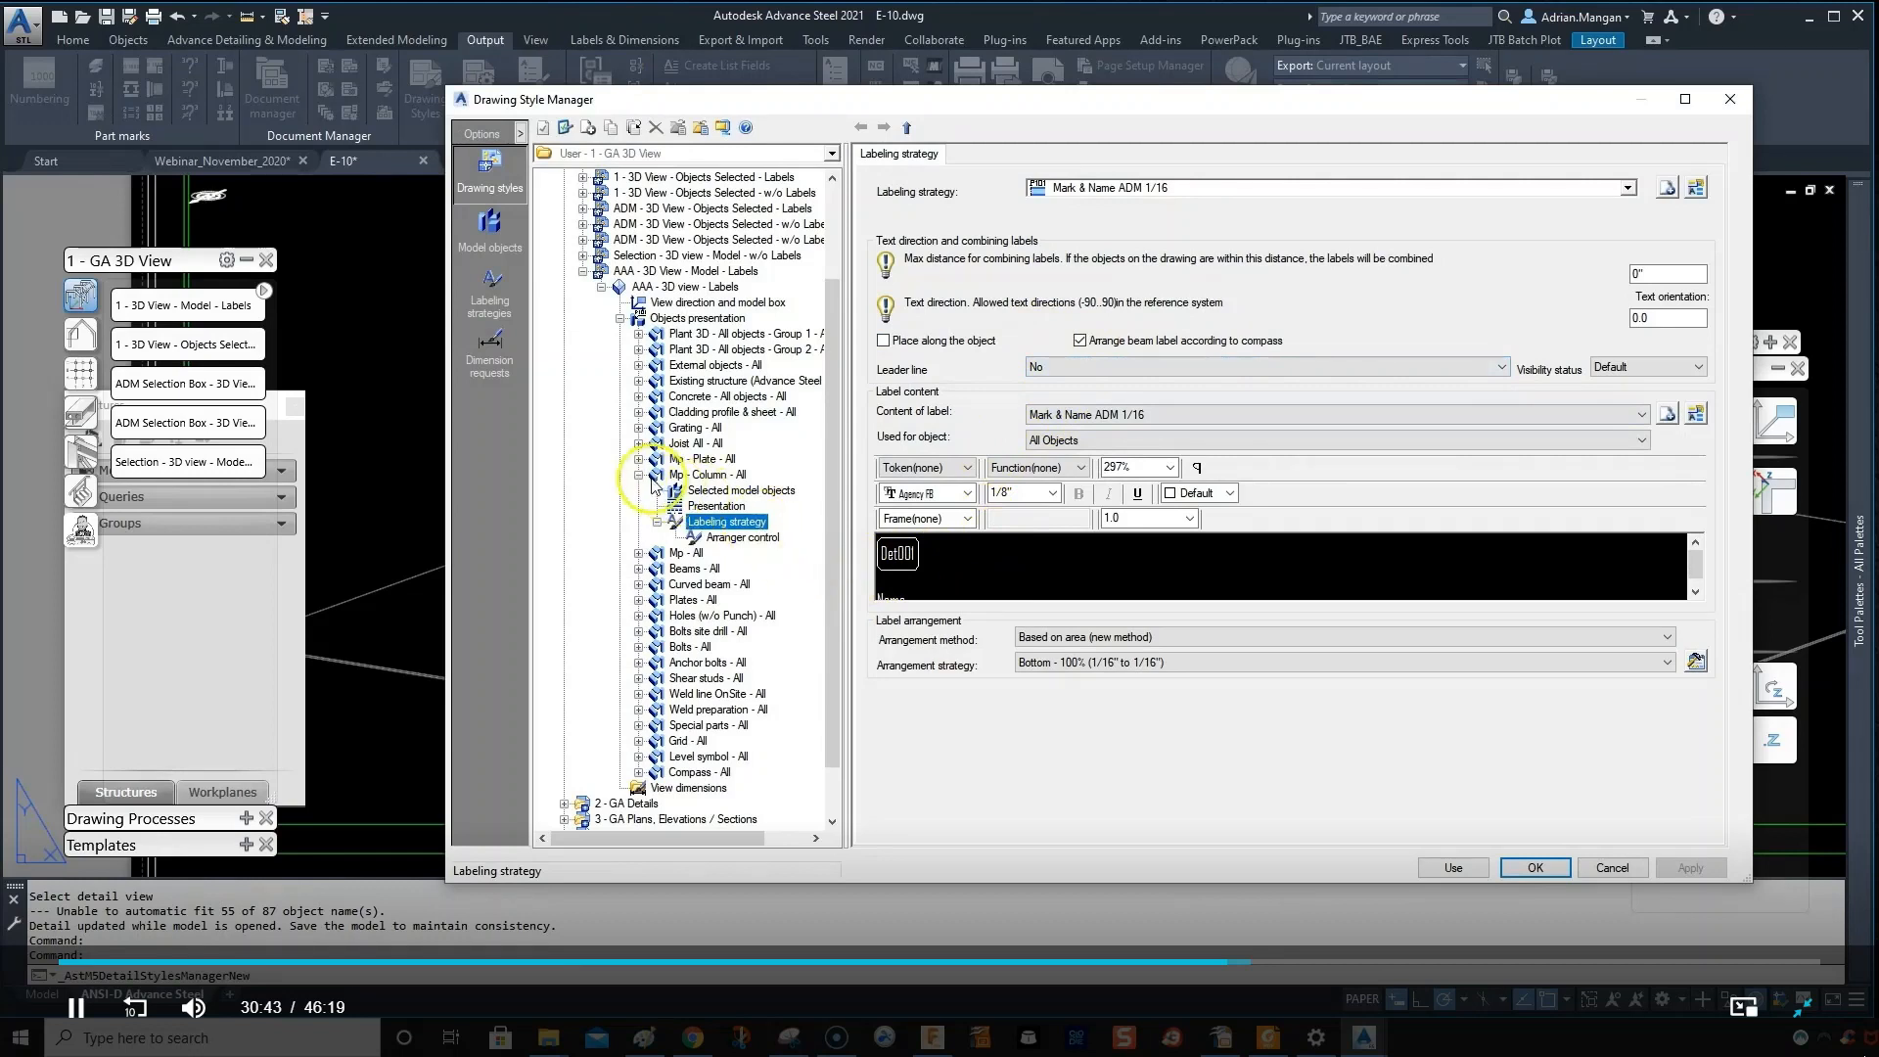
{"action": "left_click", "coordinate": [914, 342]}
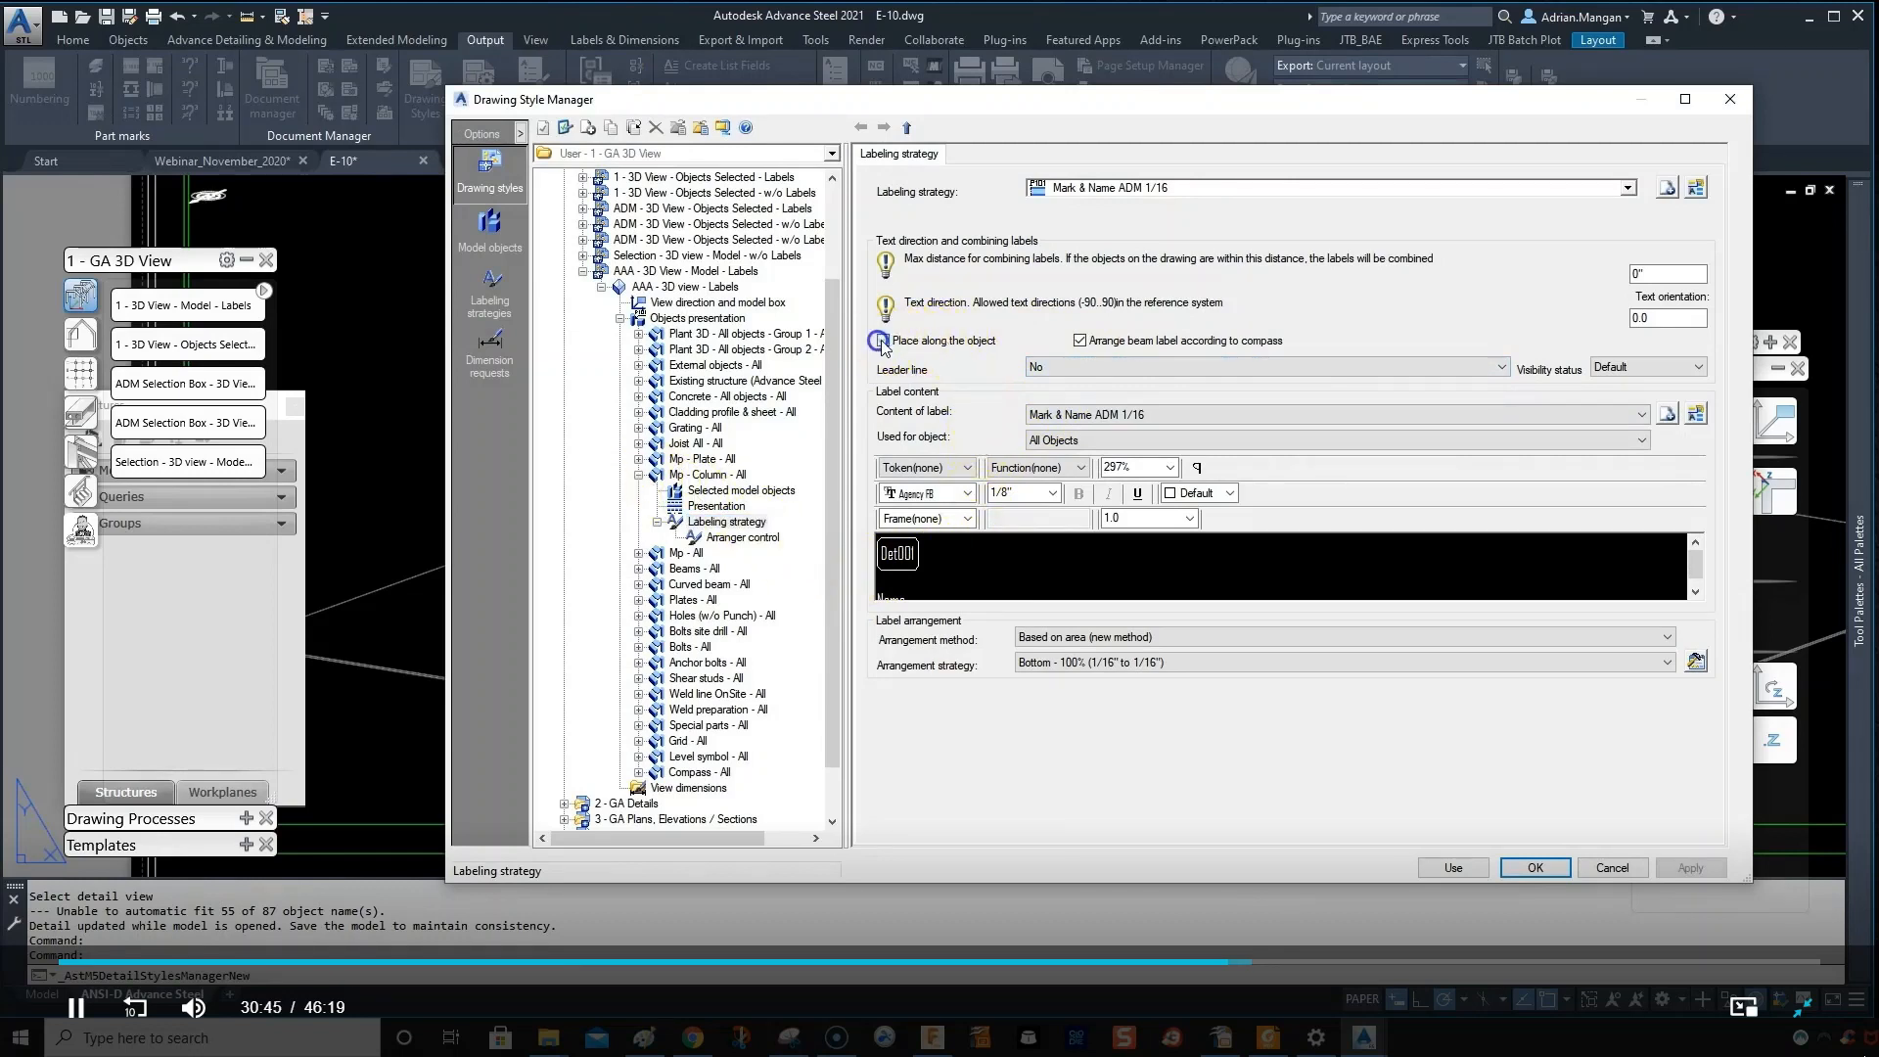
{"action": "left_click", "coordinate": [1690, 871]}
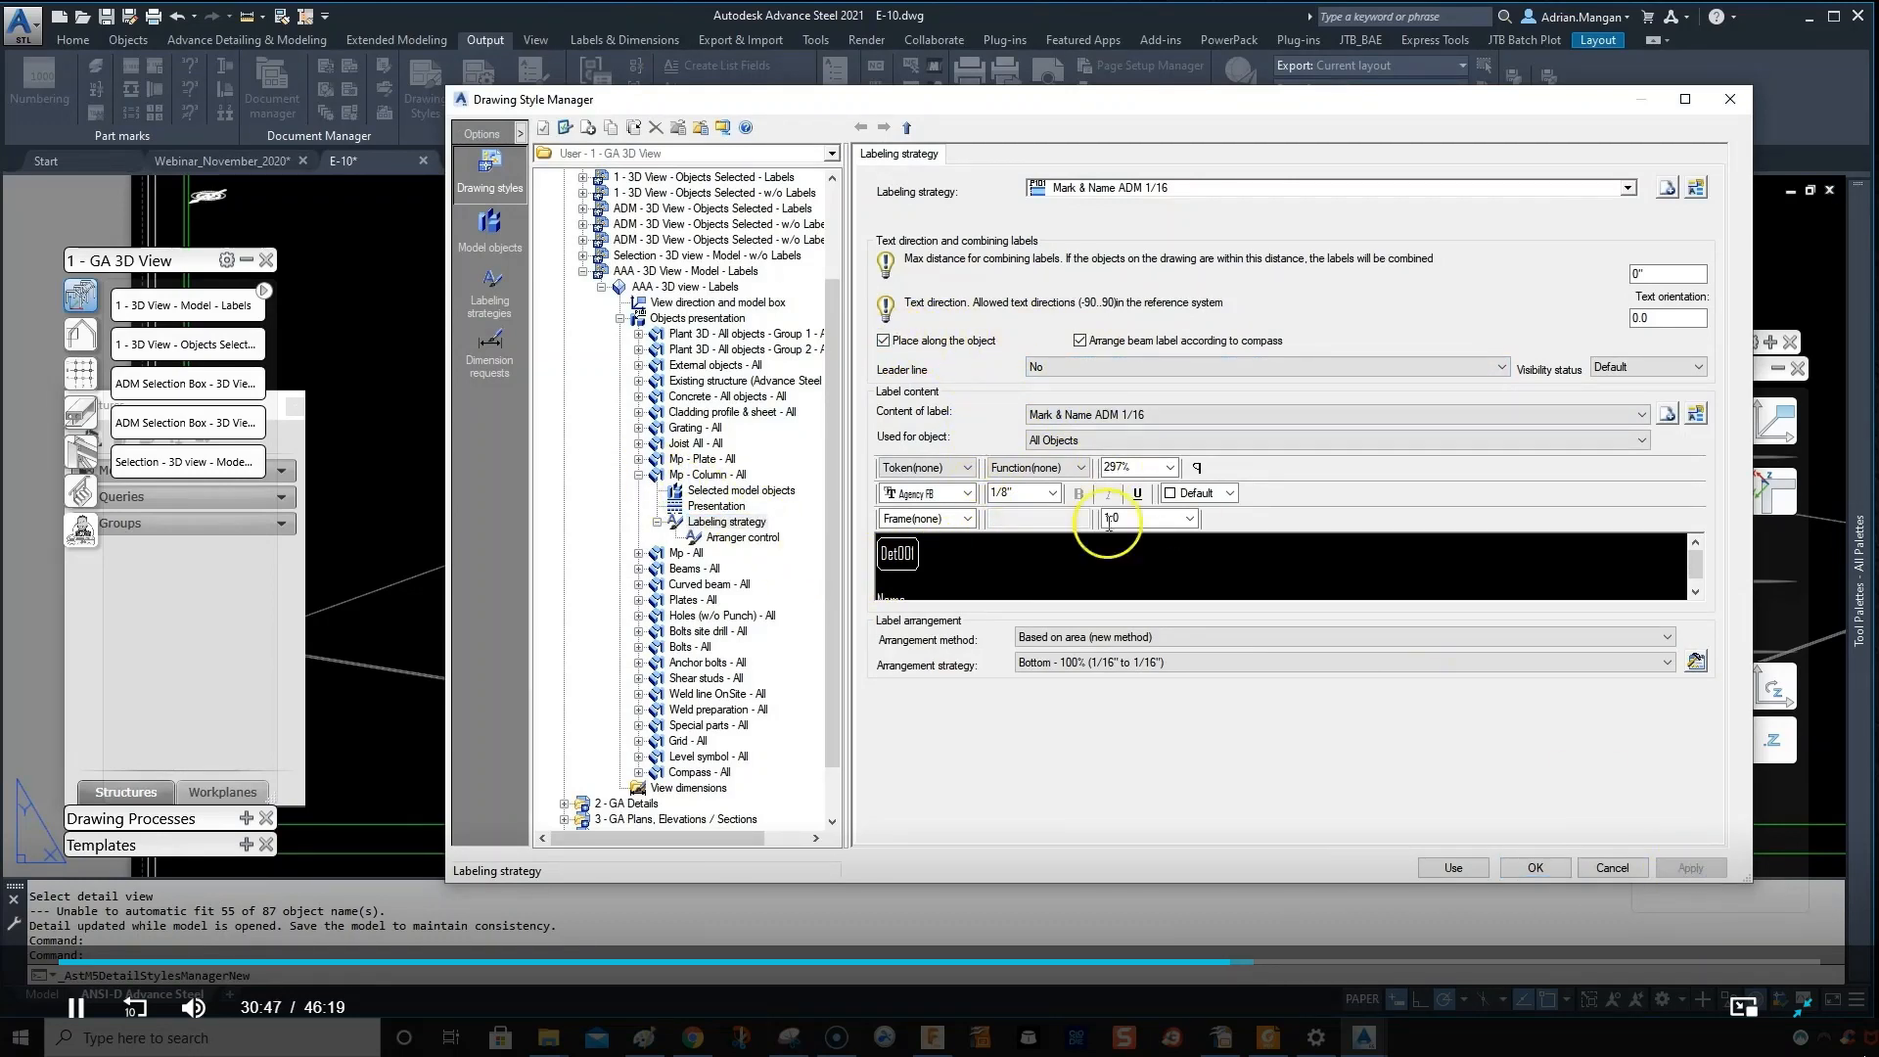
- Review the available label tokens and label content options in the Mp - Column labeling strategy
{"action": "left_click", "coordinate": [951, 473]}
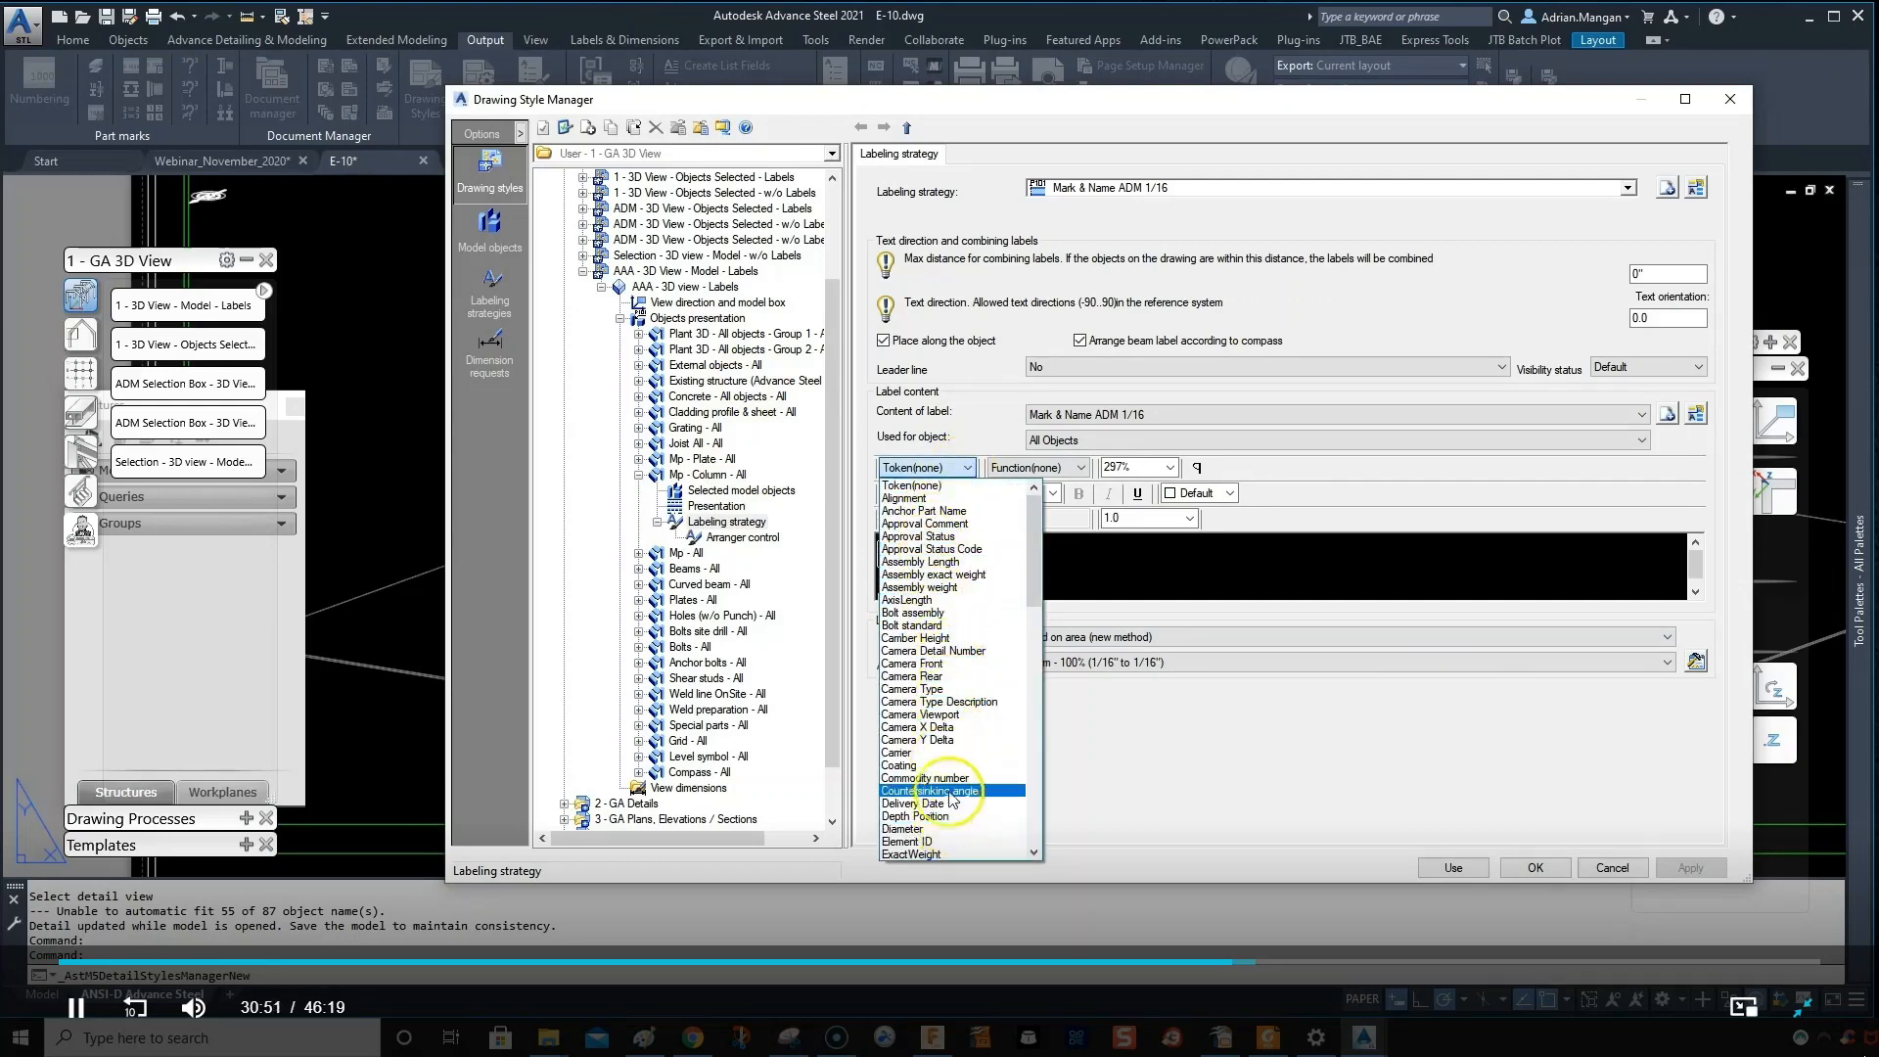
{"action": "left_click", "coordinate": [970, 502]}
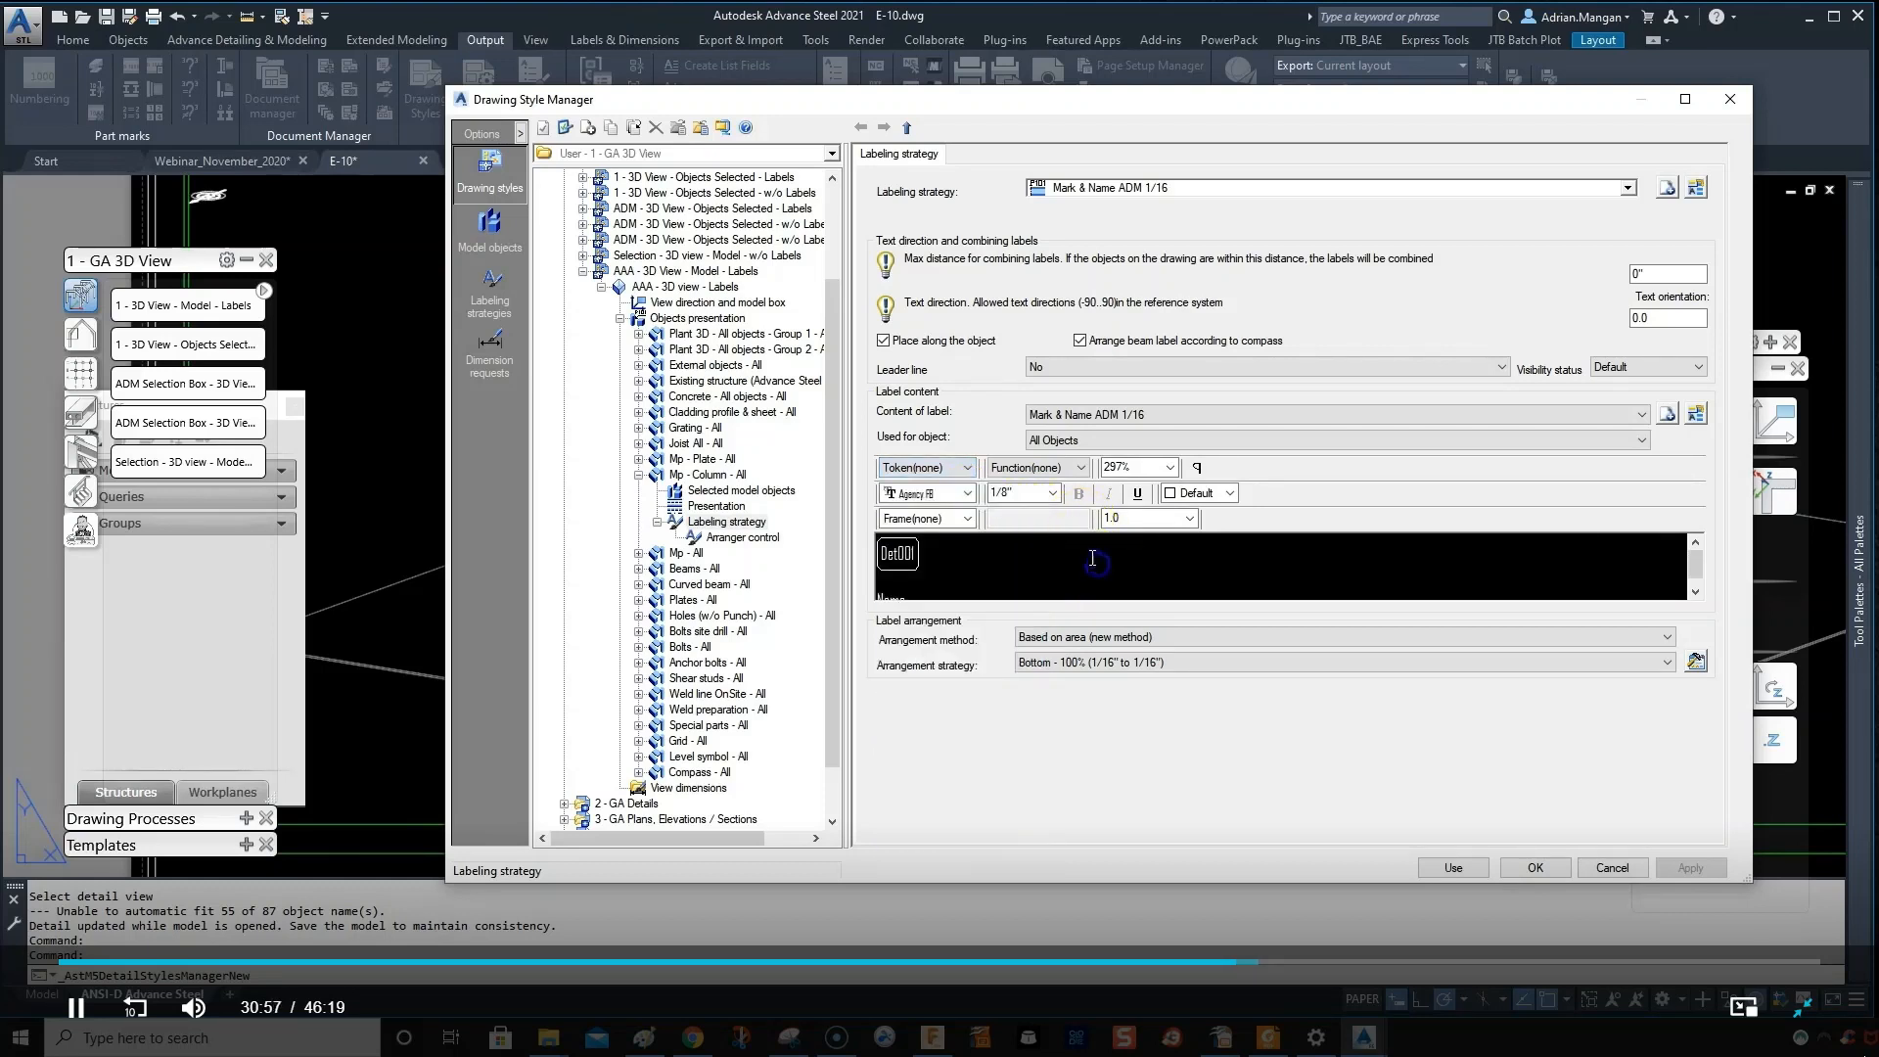
{"action": "left_click", "coordinate": [945, 546]}
{"action": "type", "text": "1"}
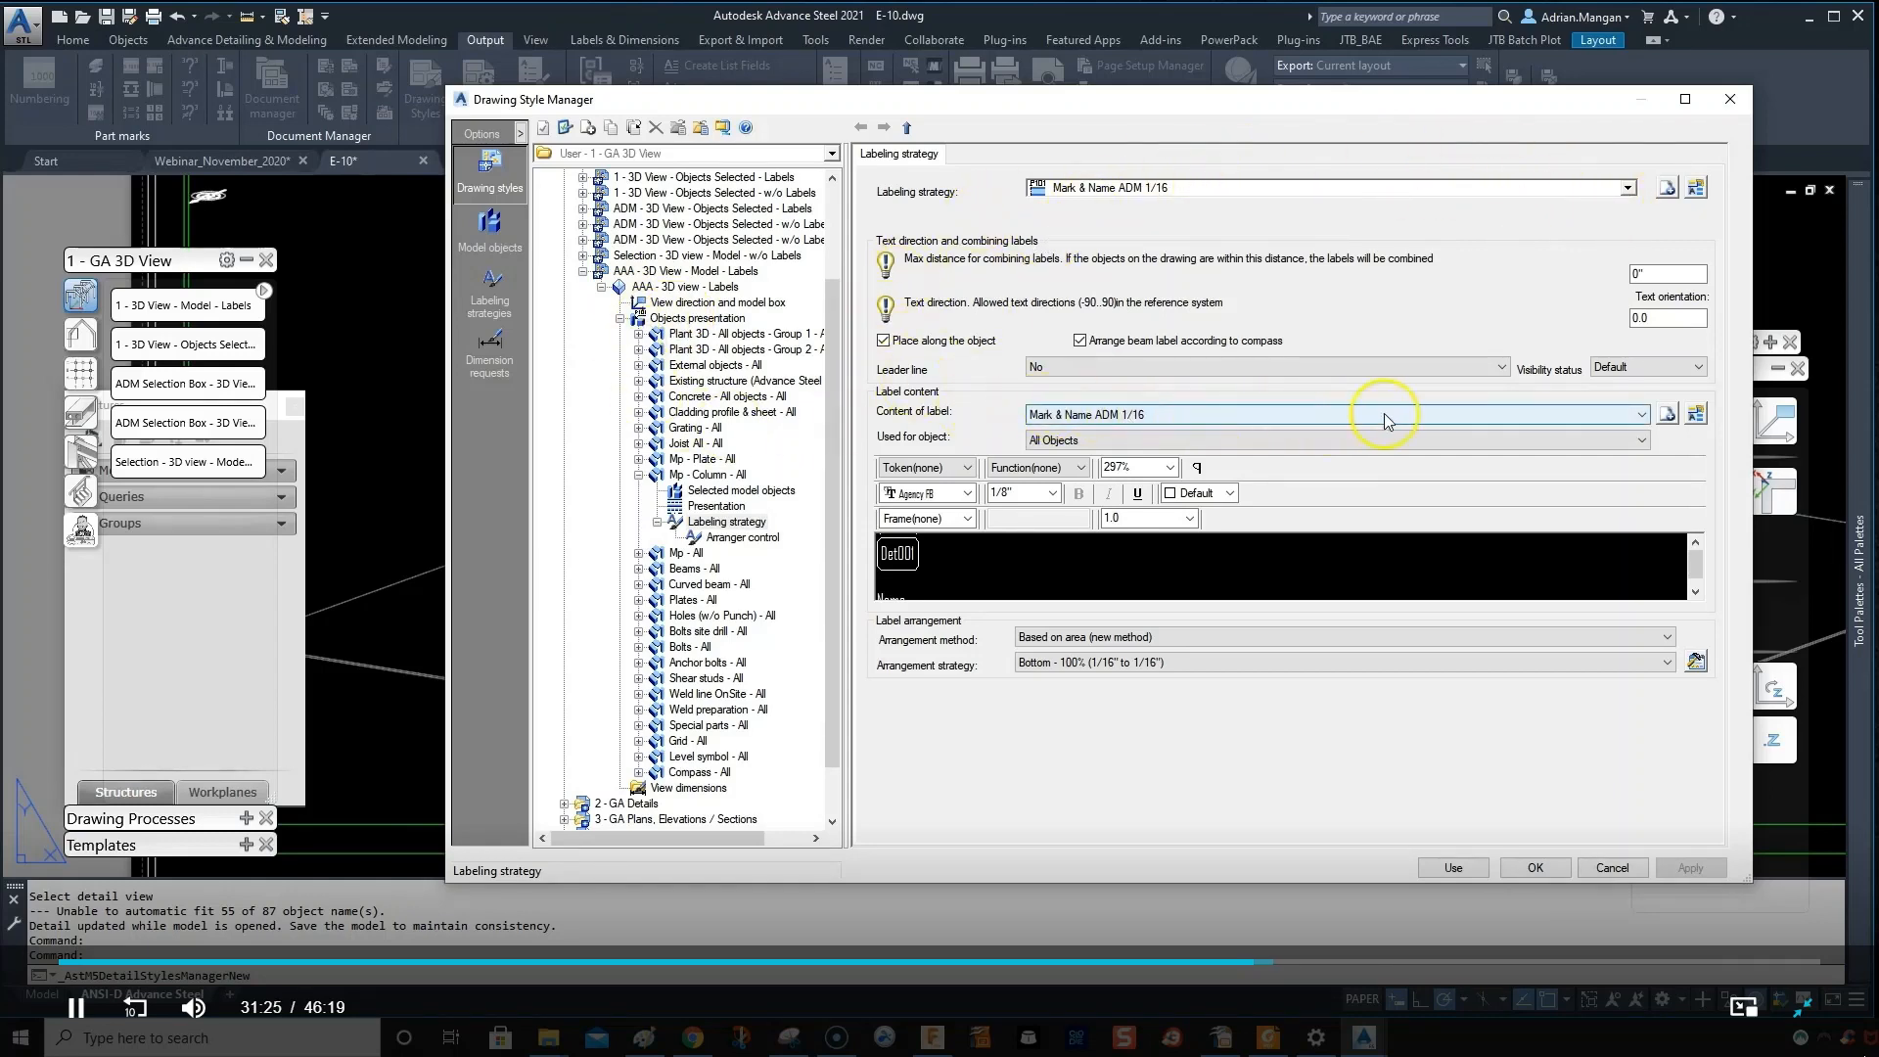
{"action": "left_click", "coordinate": [1620, 418]}
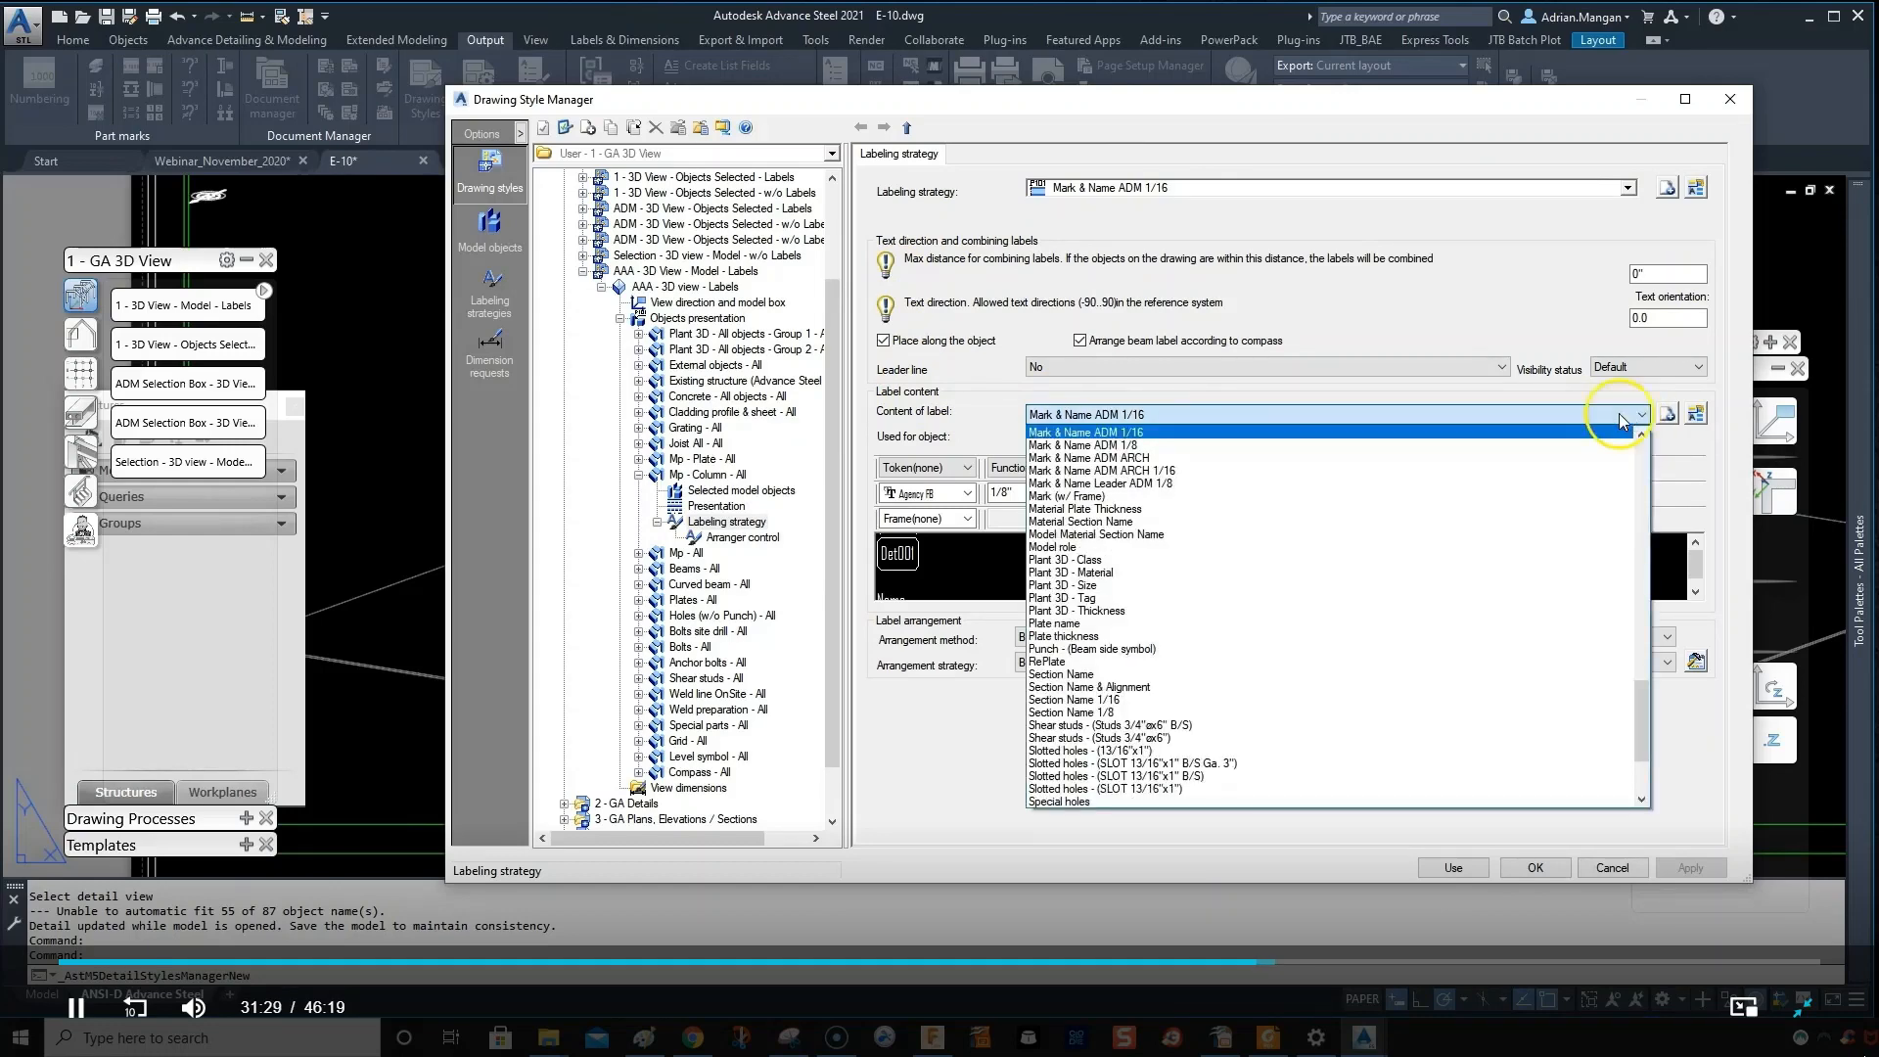
{"action": "left_click", "coordinate": [1535, 413]}
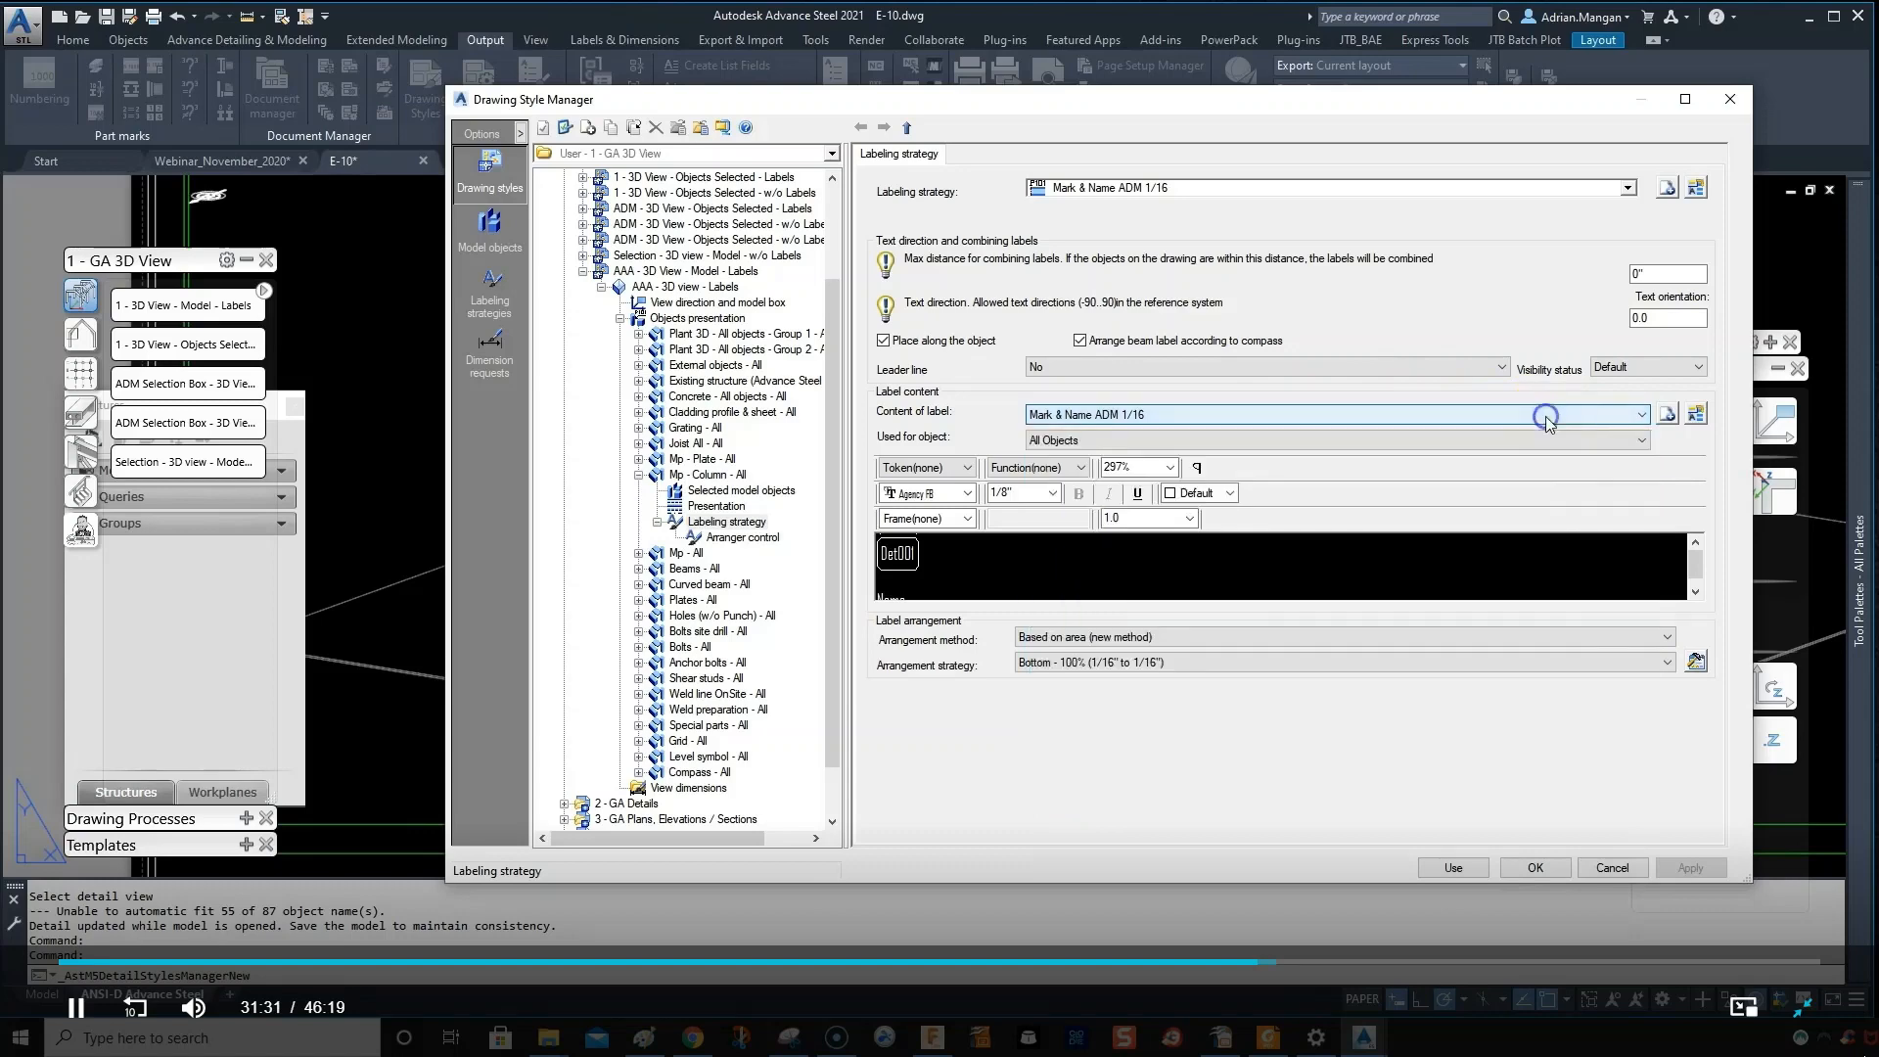
{"action": "left_click", "coordinate": [1452, 416]}
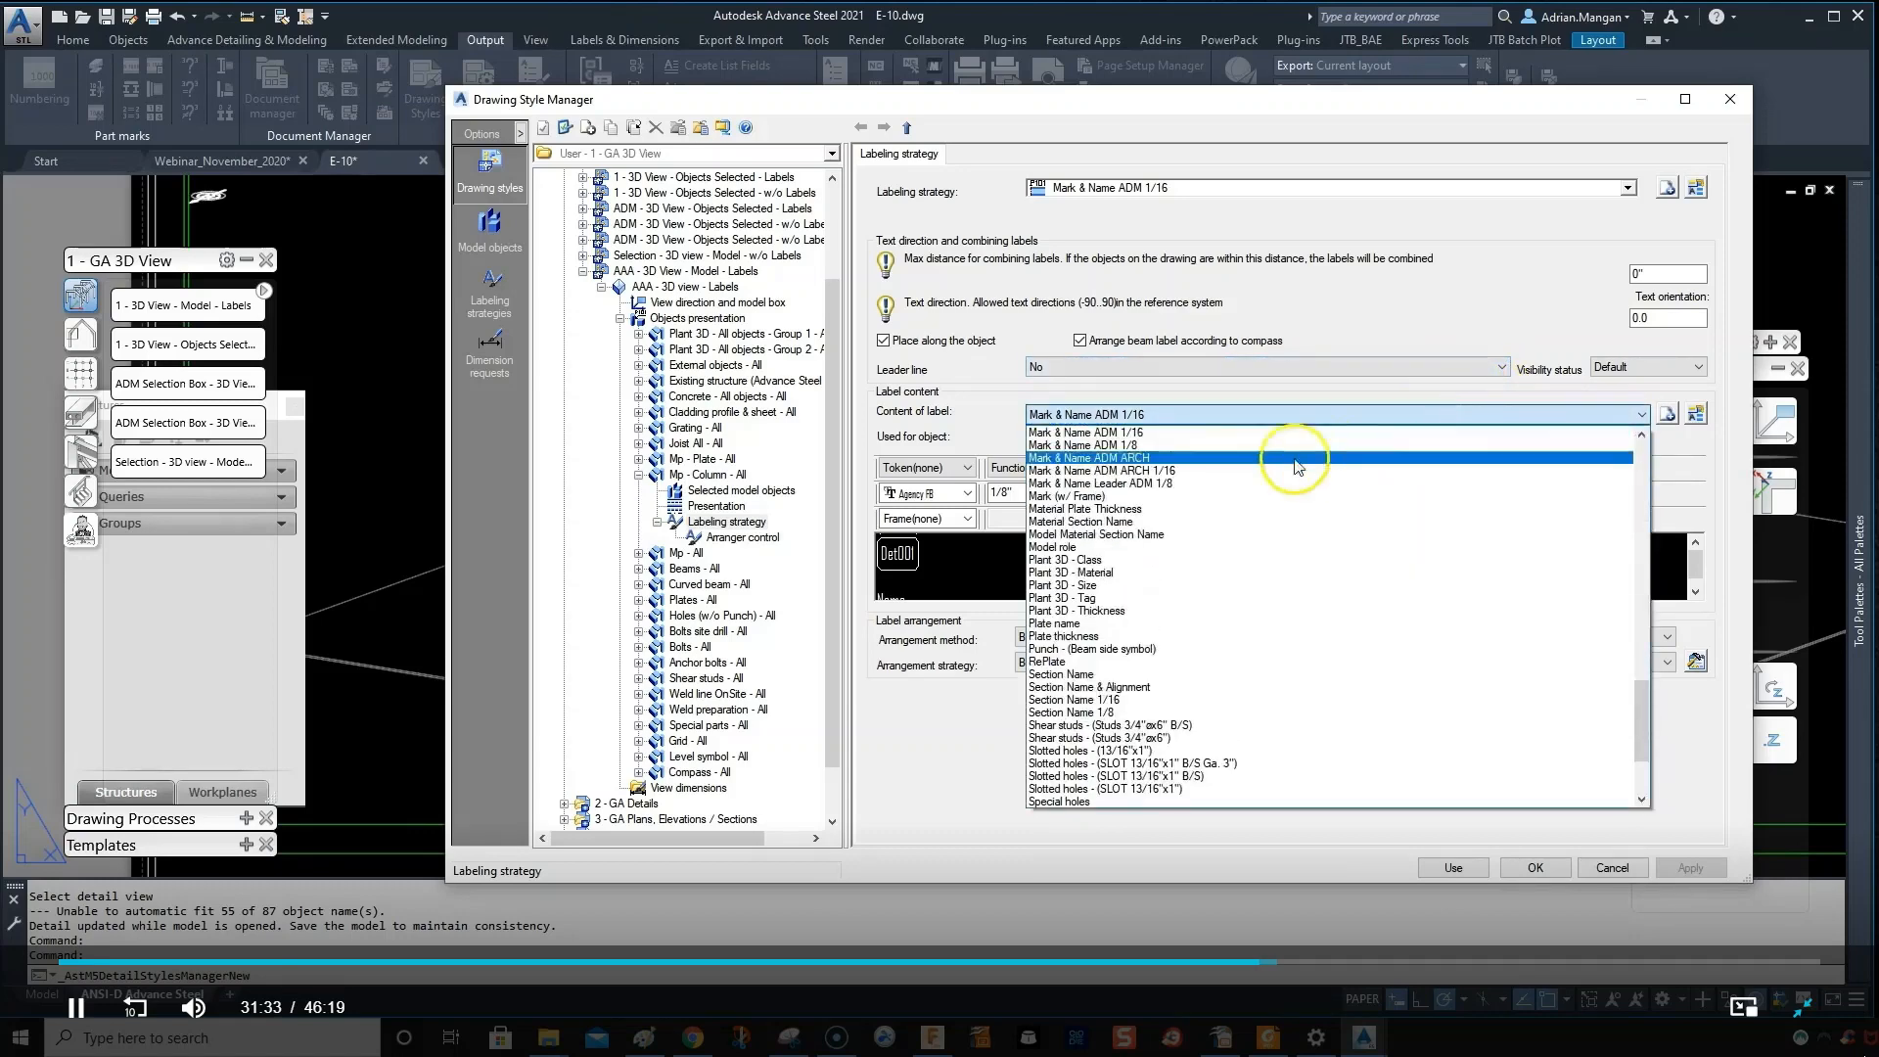
{"action": "left_click", "coordinate": [1225, 413]}
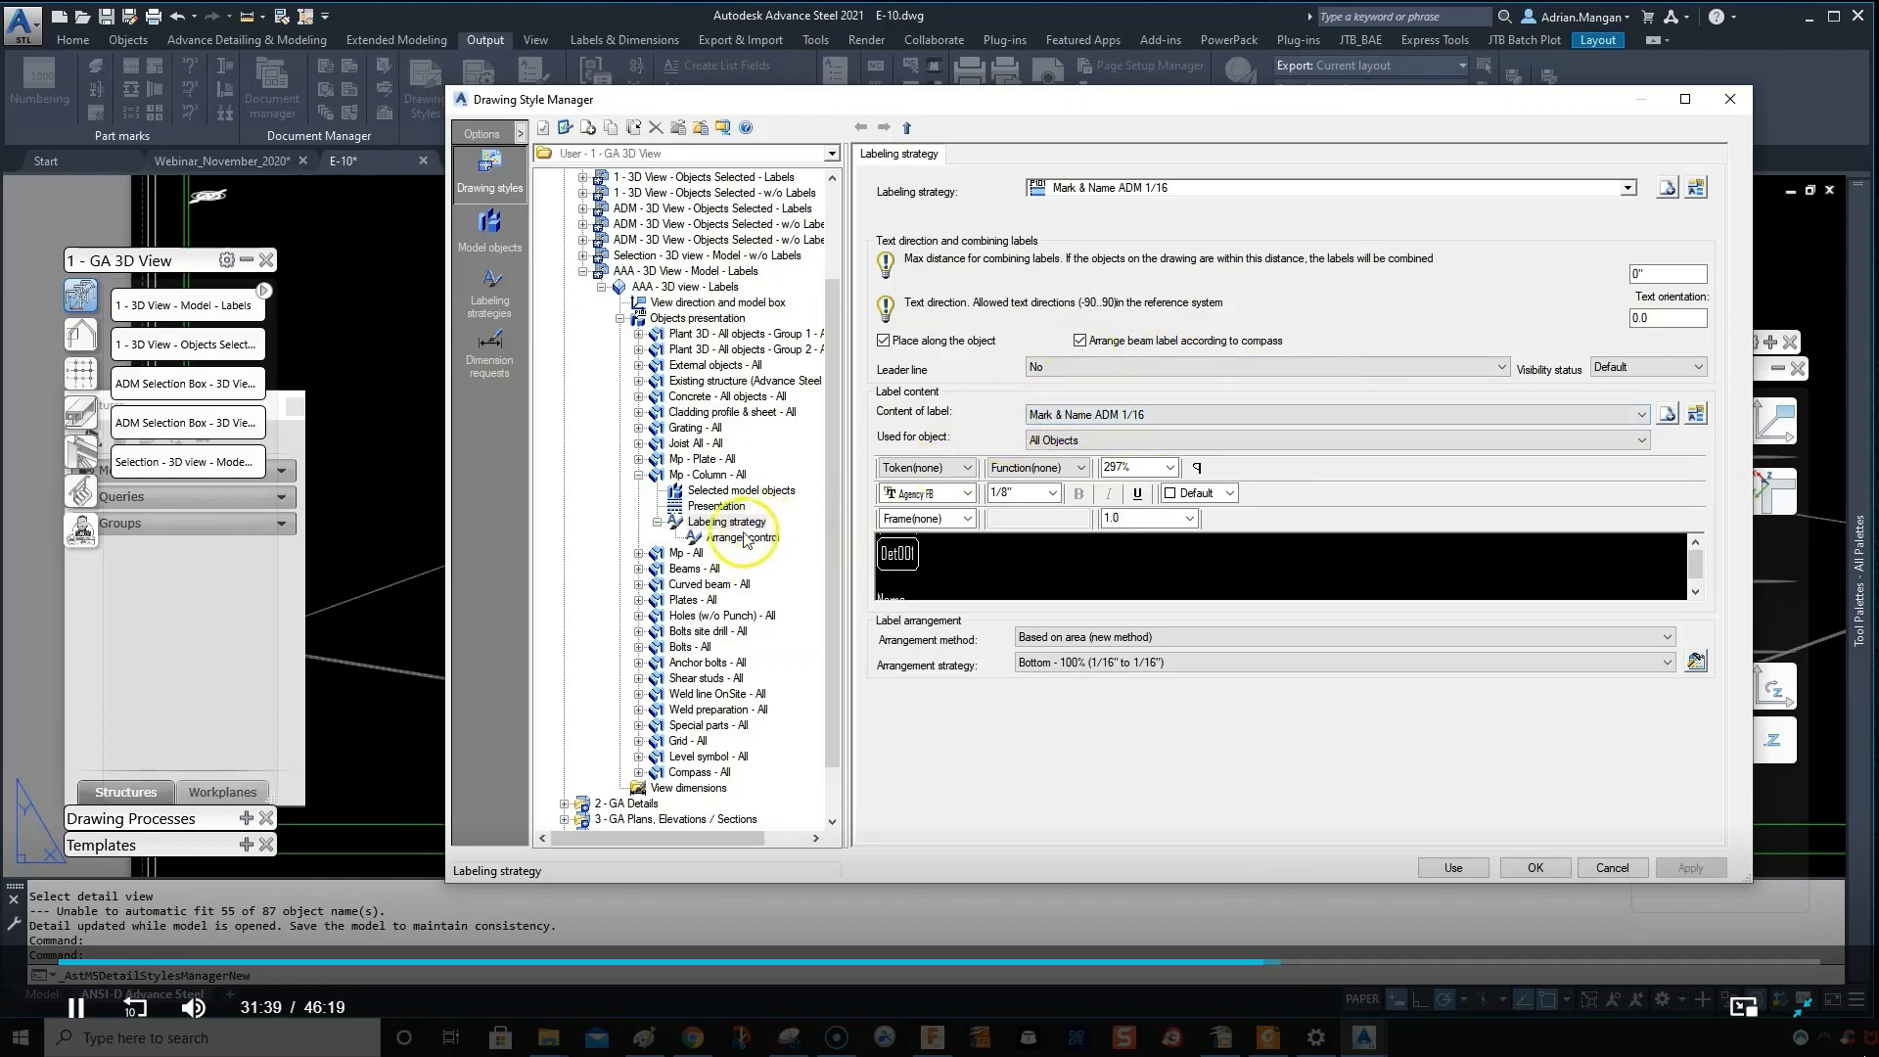
- Review the presentation and labeling rules of the Mp - Plate and Mp entries under AAA - 3D view - Labels
{"action": "left_click", "coordinate": [639, 475]}
{"action": "left_click", "coordinate": [647, 460]}
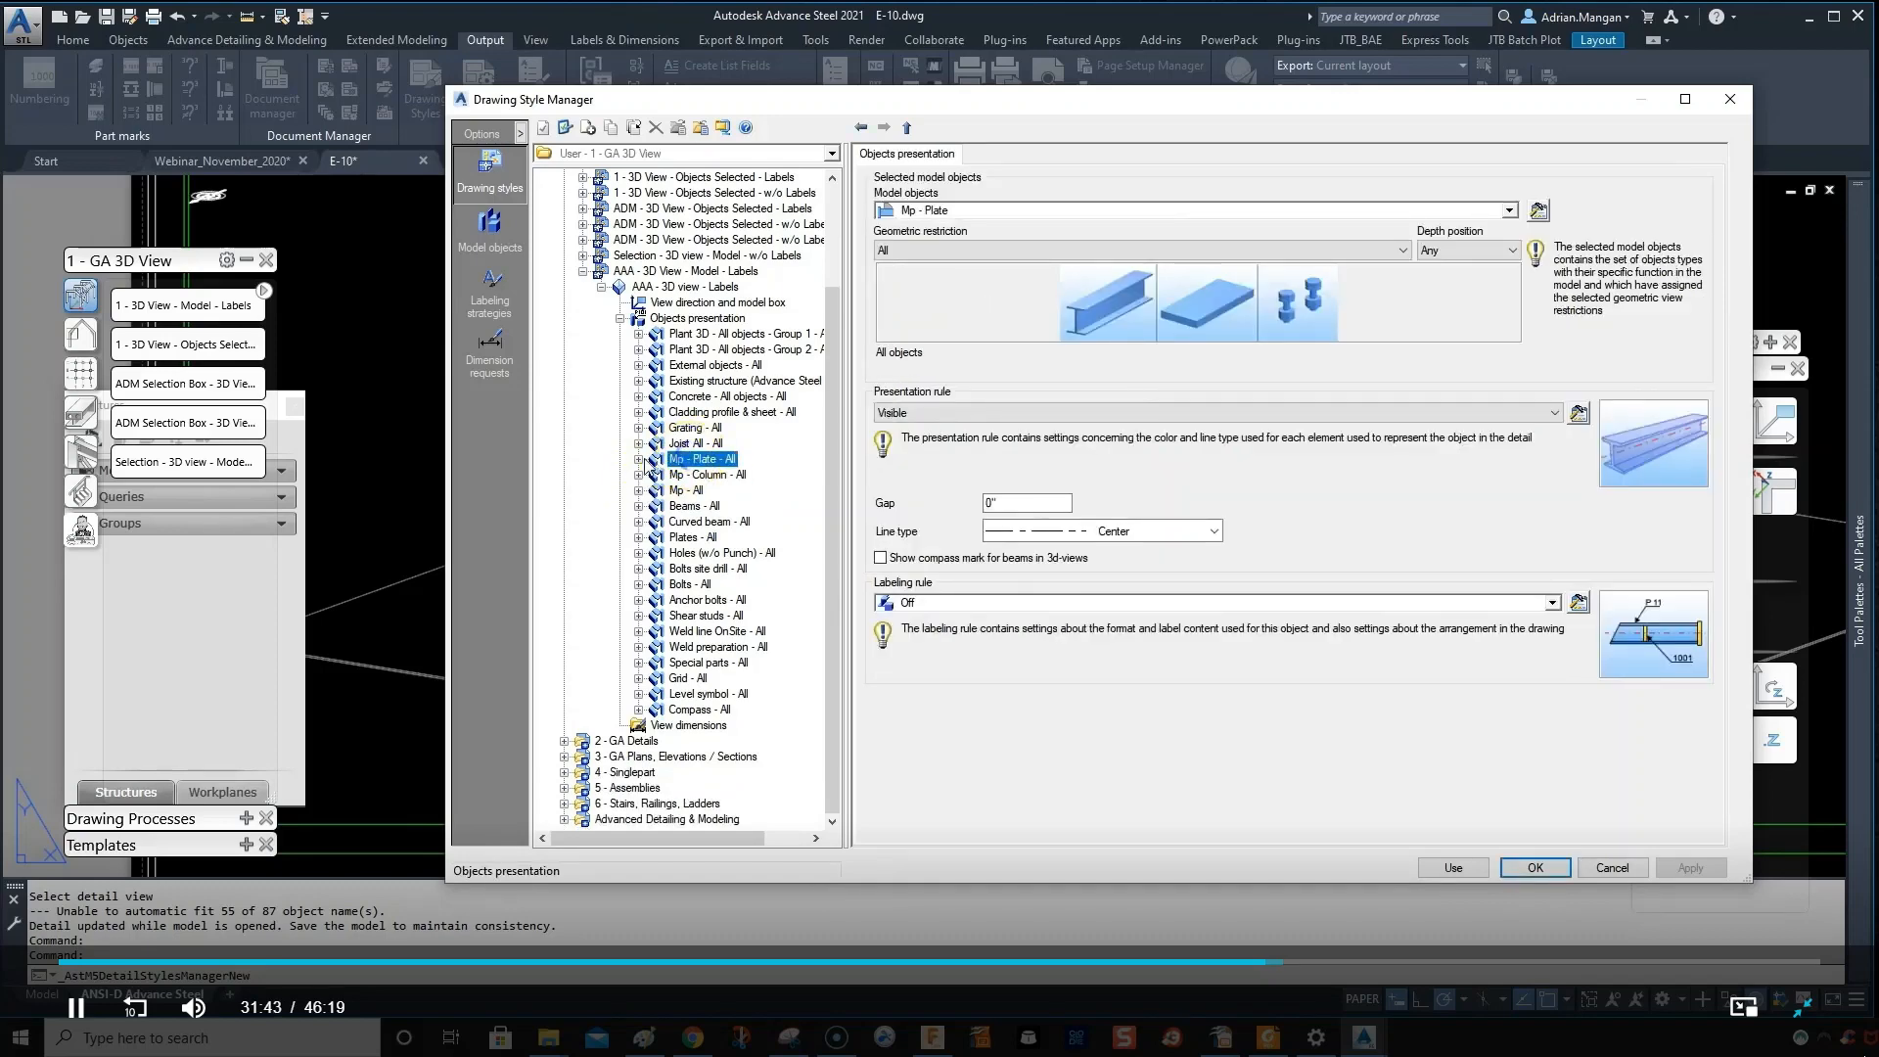
{"action": "left_click", "coordinate": [639, 491]}
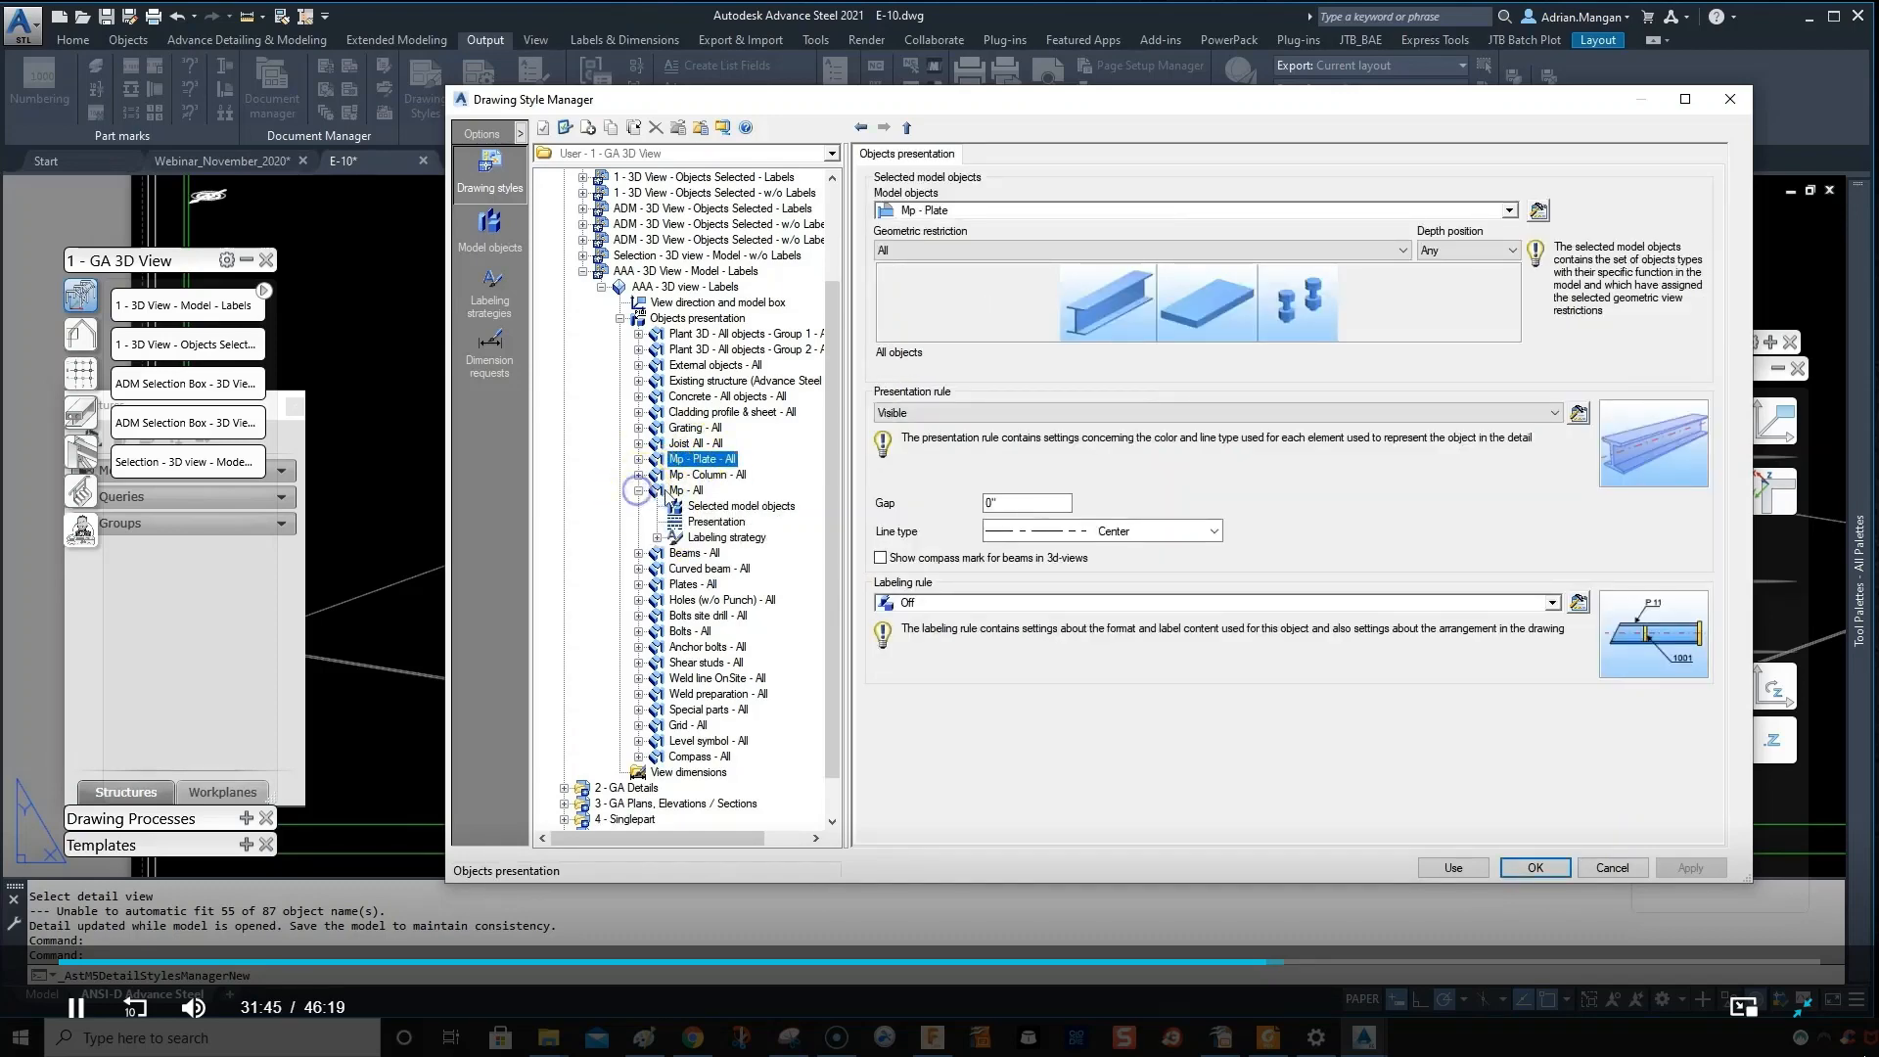
{"action": "left_click", "coordinate": [683, 490]}
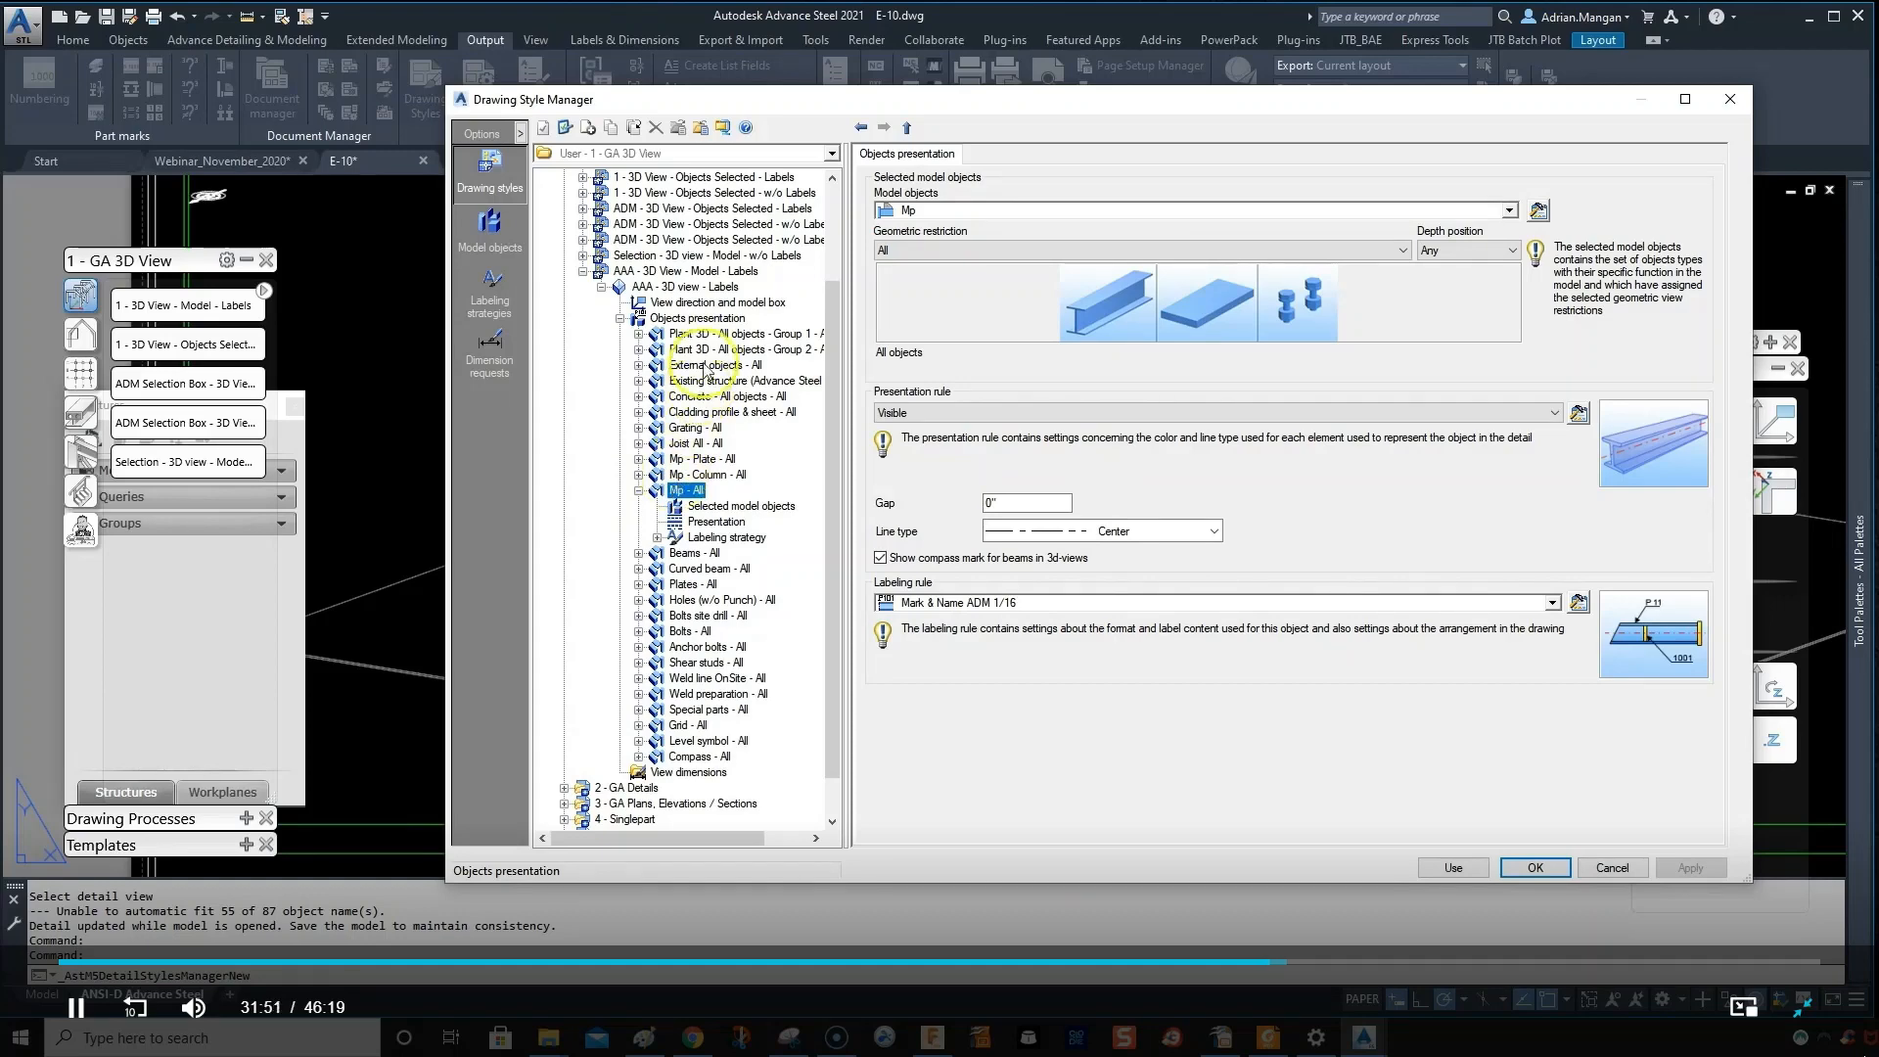
- Duplicate the Mp rule in the AAA - 3D view - Part mark & Name objects presentation
{"action": "left_click", "coordinate": [697, 318]}
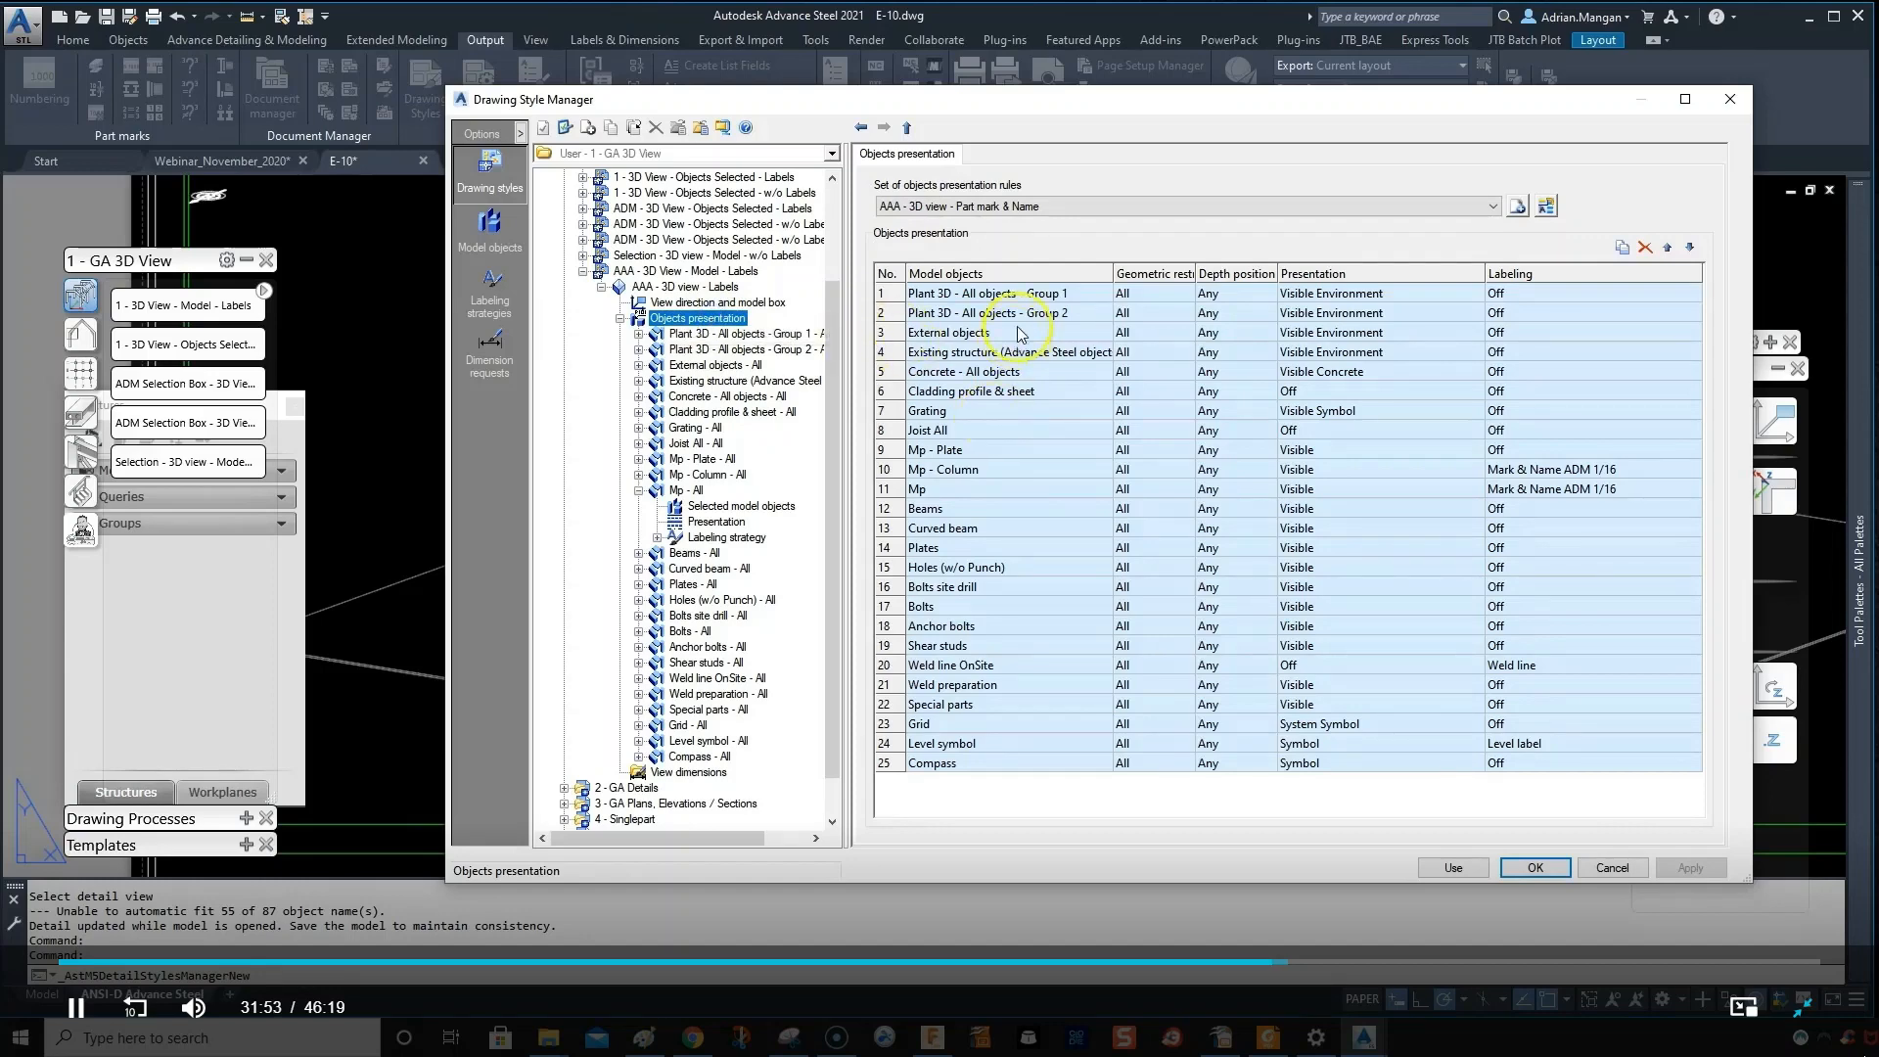
{"action": "left_click", "coordinate": [890, 494]}
{"action": "left_click", "coordinate": [1062, 489]}
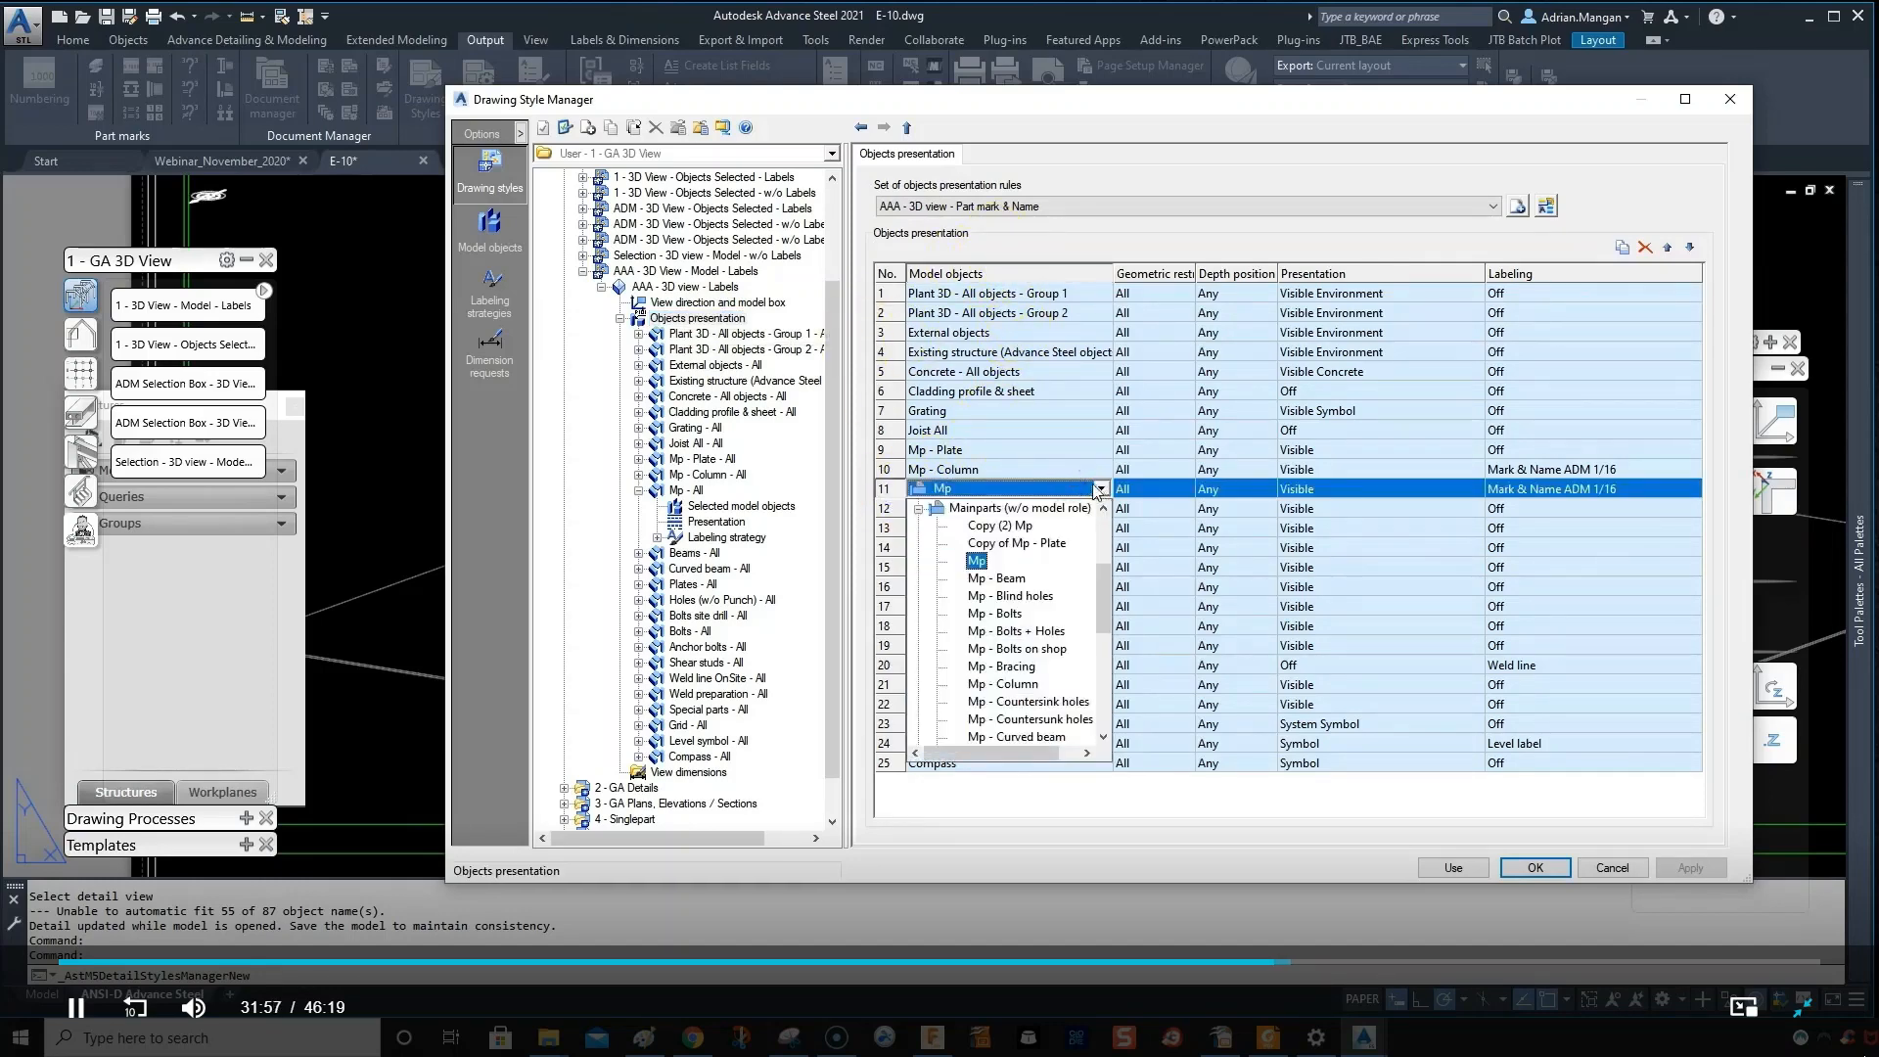
{"action": "left_click", "coordinate": [879, 490]}
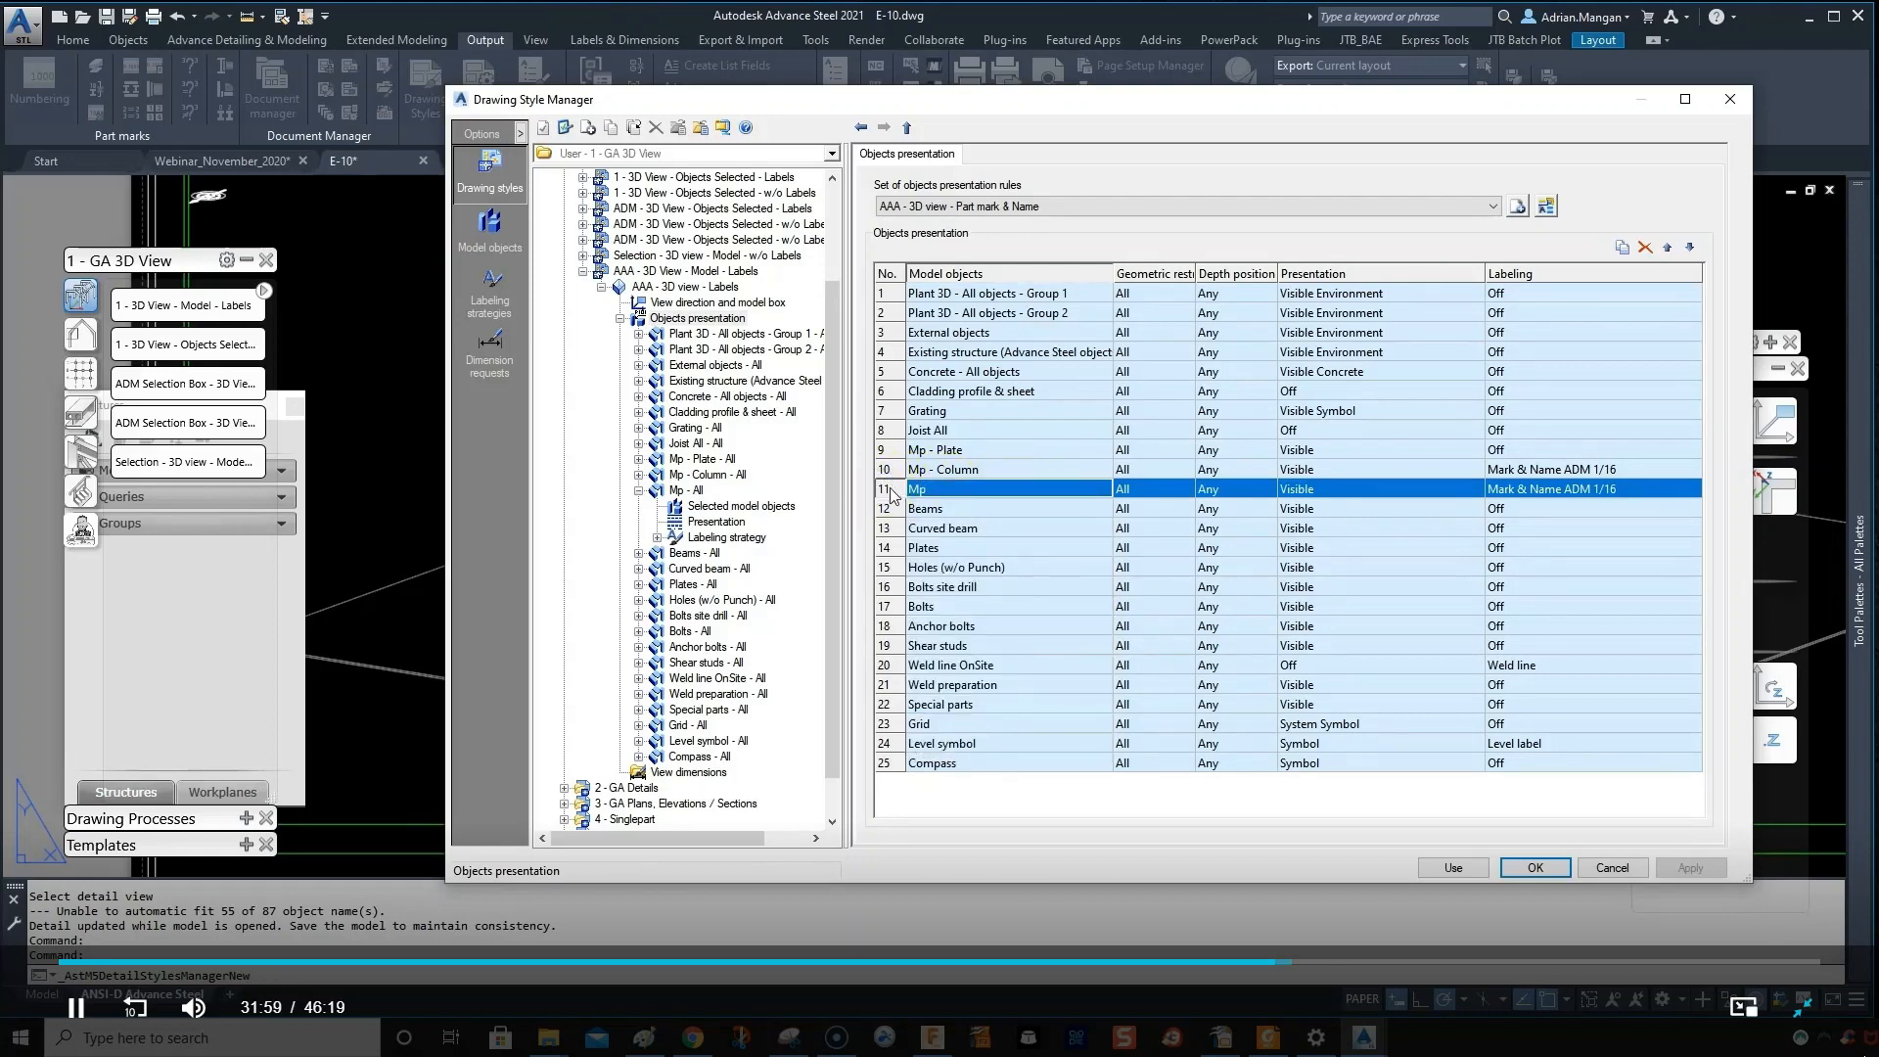
{"action": "left_click", "coordinate": [1621, 248]}
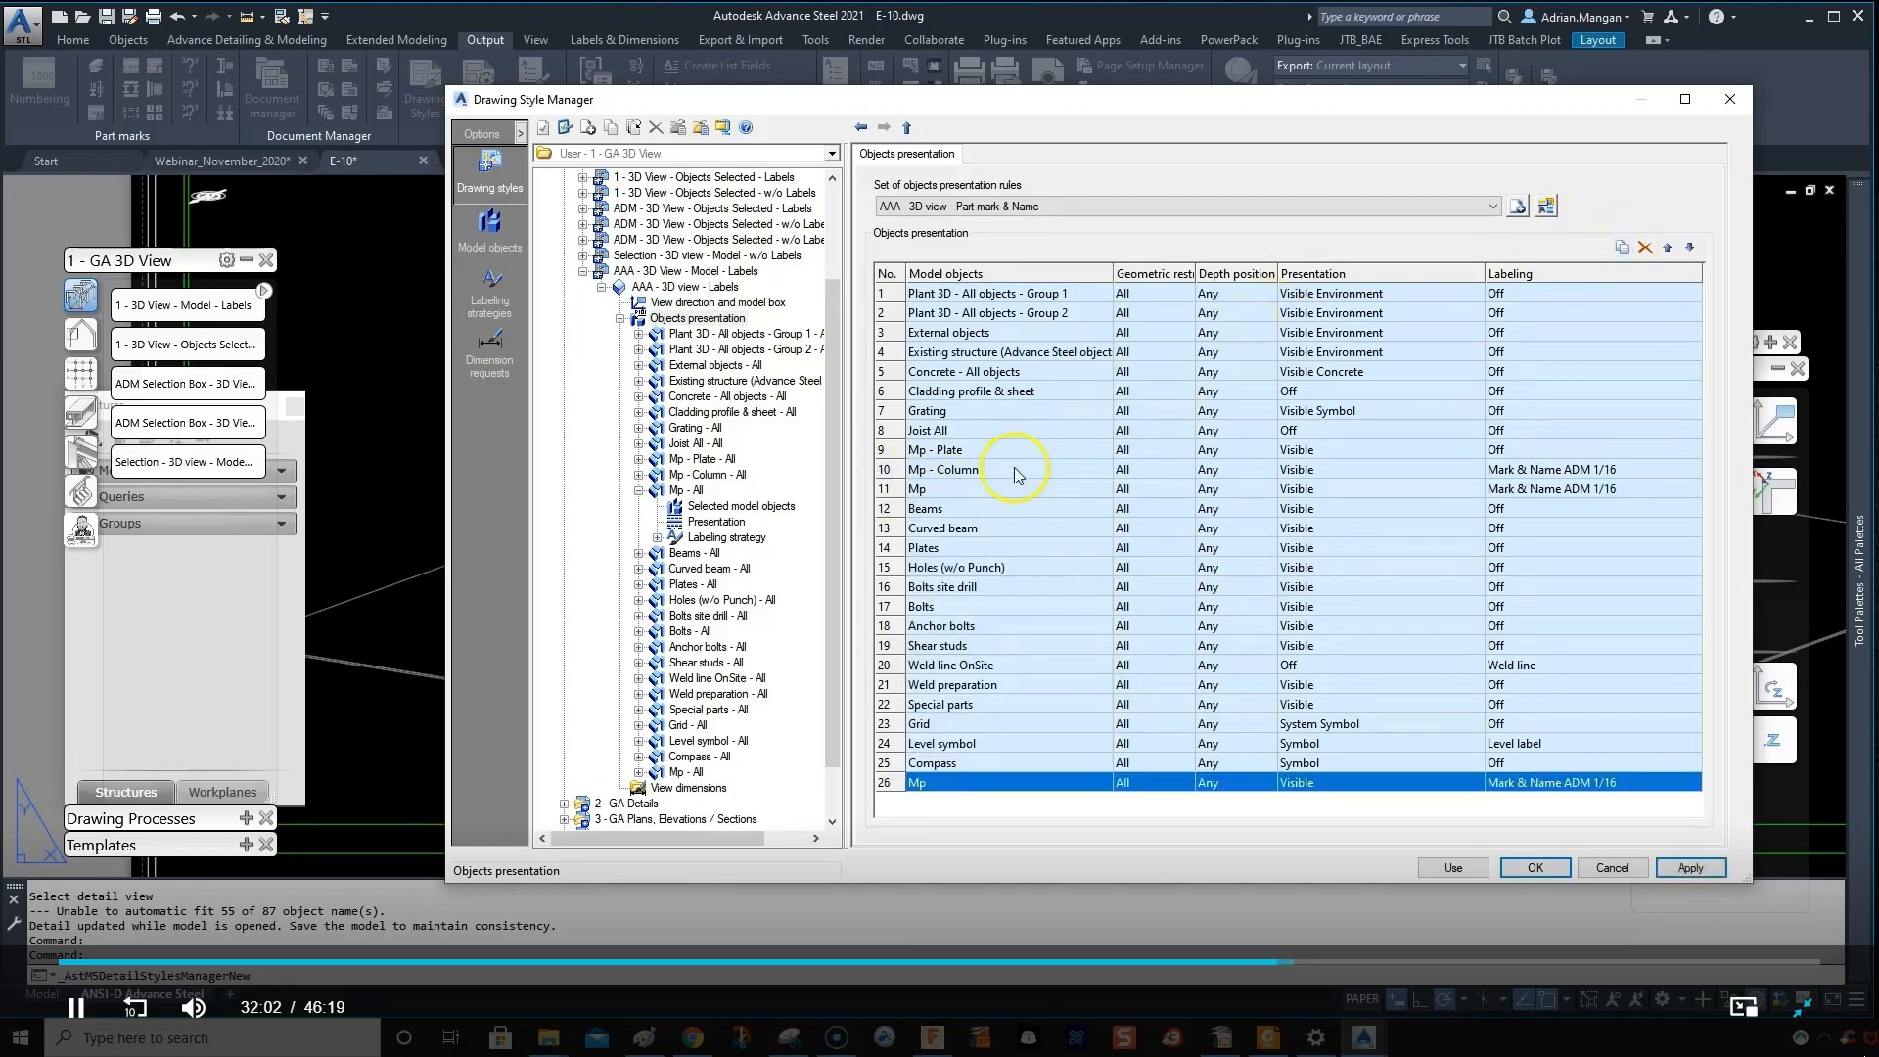
- Set the duplicated rule's model objects to Mp - Beam
{"action": "left_click", "coordinate": [989, 783]}
{"action": "left_click", "coordinate": [1100, 782]}
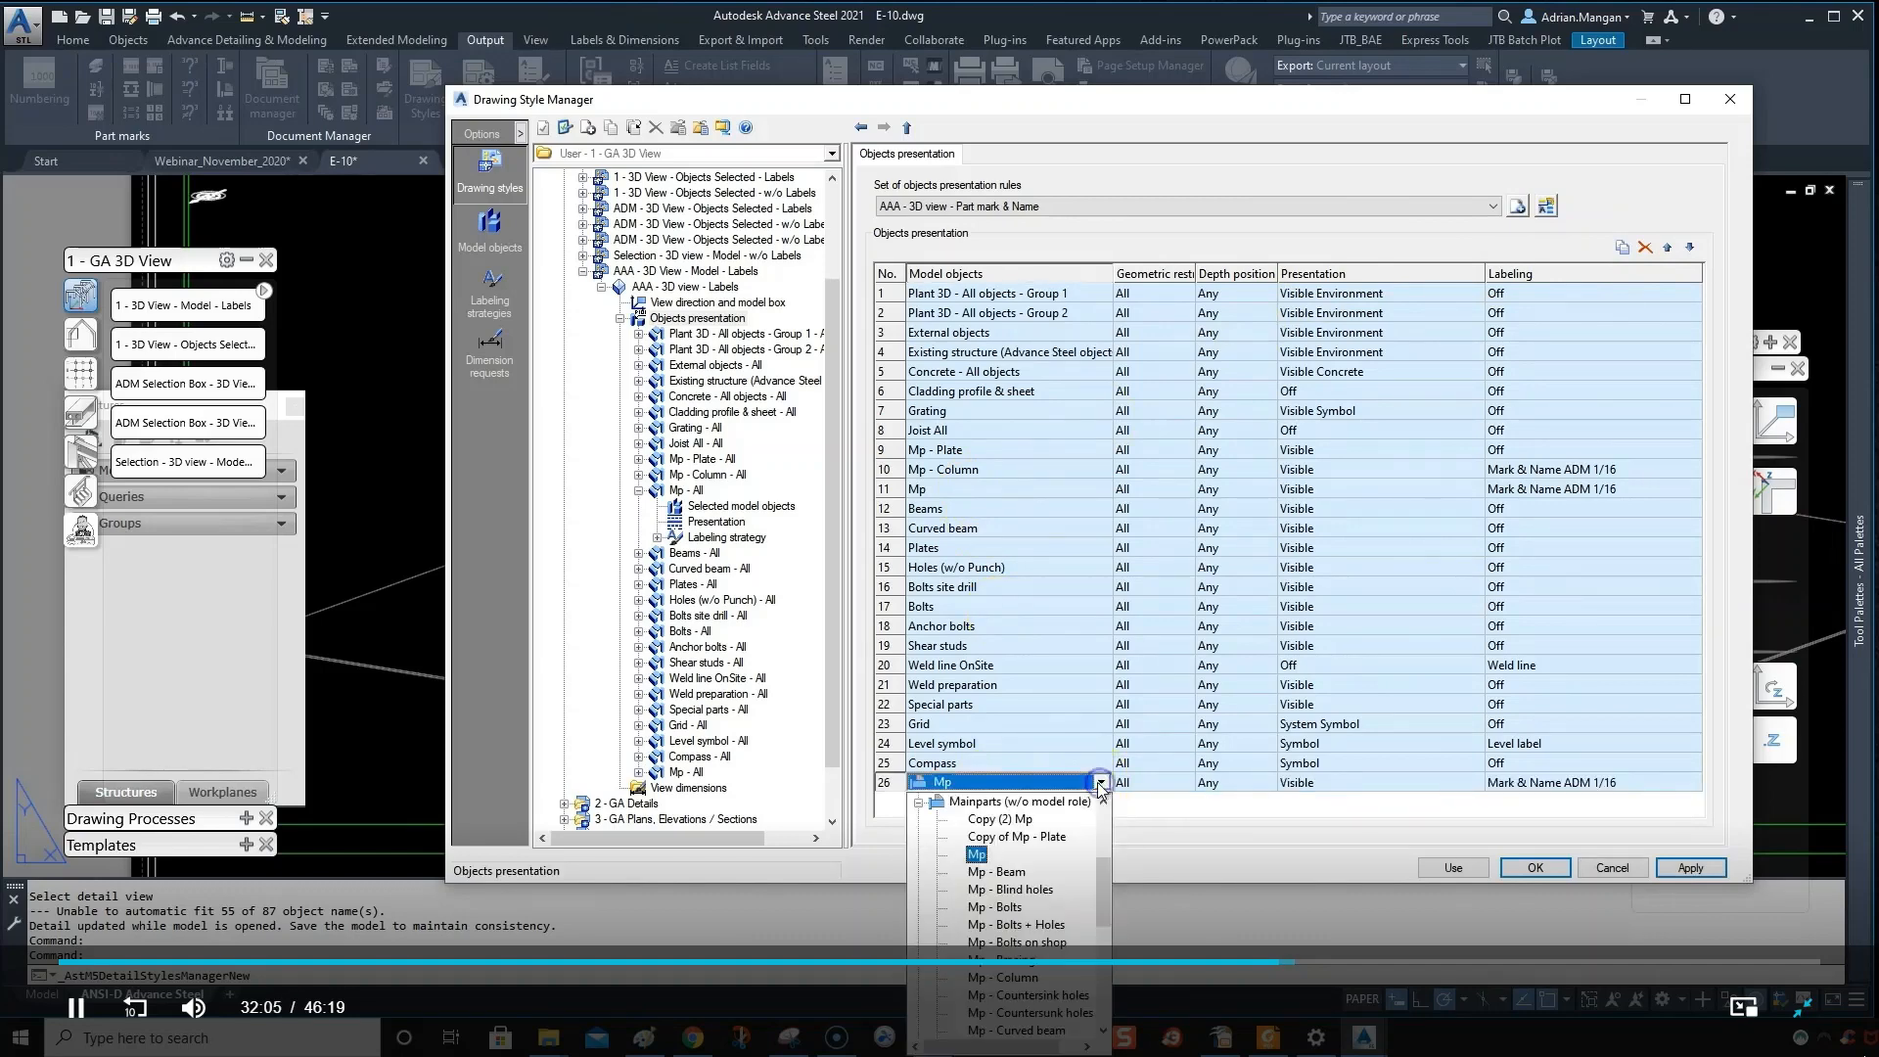
{"action": "scroll", "coordinate": [1024, 845], "scroll_direction": "down", "scroll_amount": 2}
{"action": "scroll", "coordinate": [1023, 848], "scroll_direction": "up", "scroll_amount": 1}
{"action": "left_click", "coordinate": [1011, 819]}
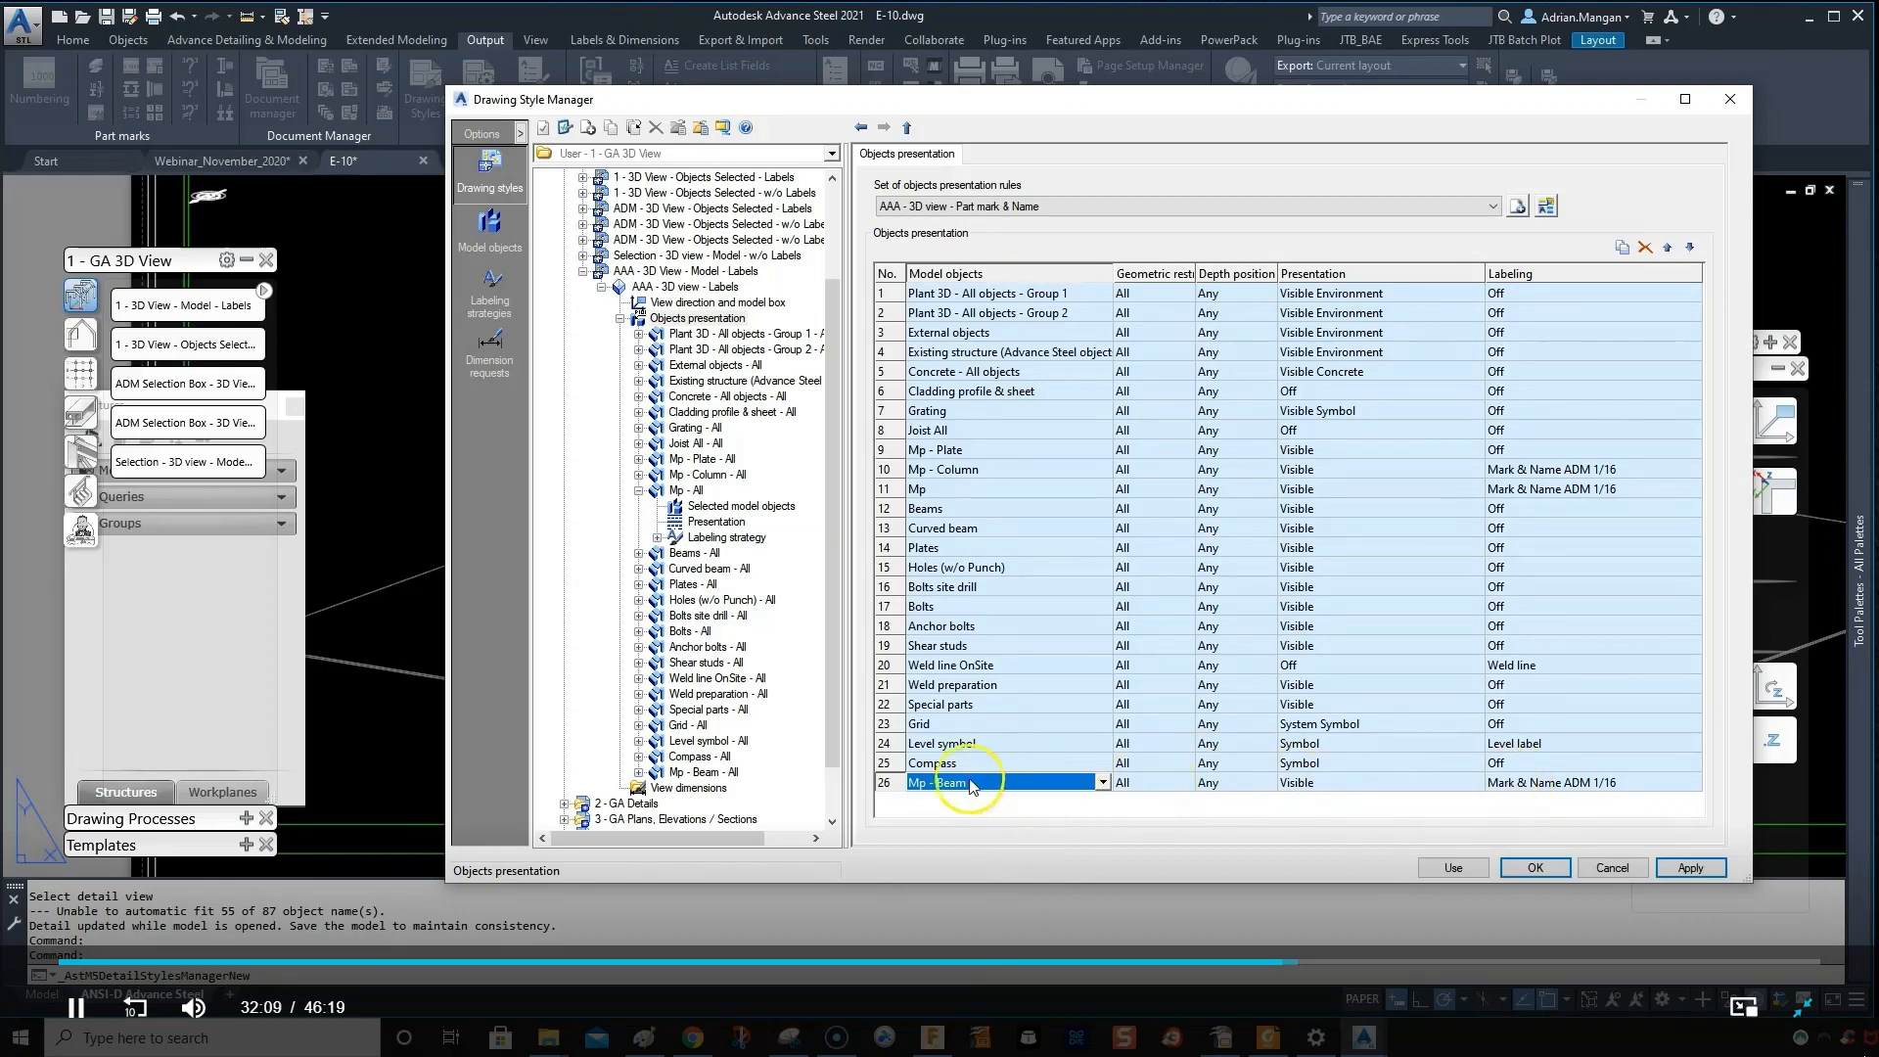
- Move the Mp - Beam rule up the objects presentation list to sit between Mp - Column and Mp
{"action": "left_click", "coordinate": [886, 782]}
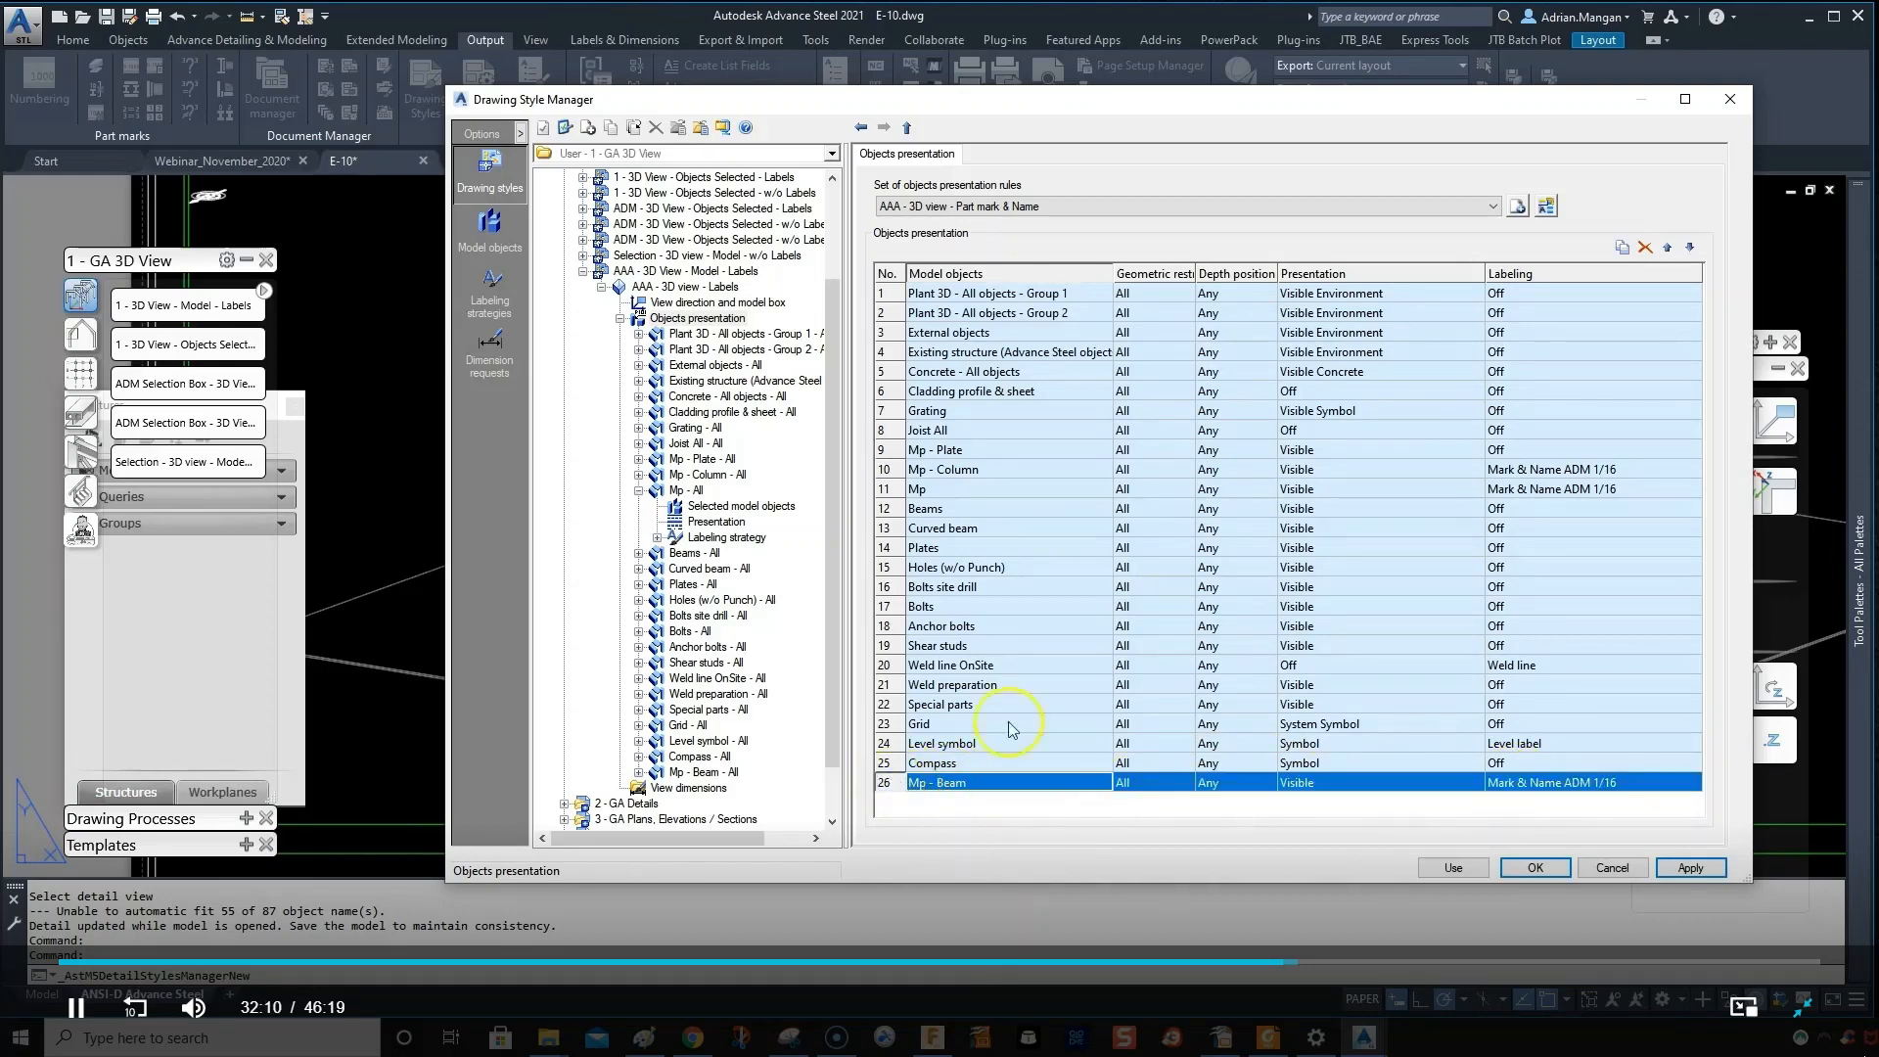
{"action": "left_click", "coordinate": [1668, 250]}
{"action": "triple_click", "coordinate": [1669, 250]}
{"action": "triple_click", "coordinate": [1669, 250]}
{"action": "double_click", "coordinate": [1669, 250]}
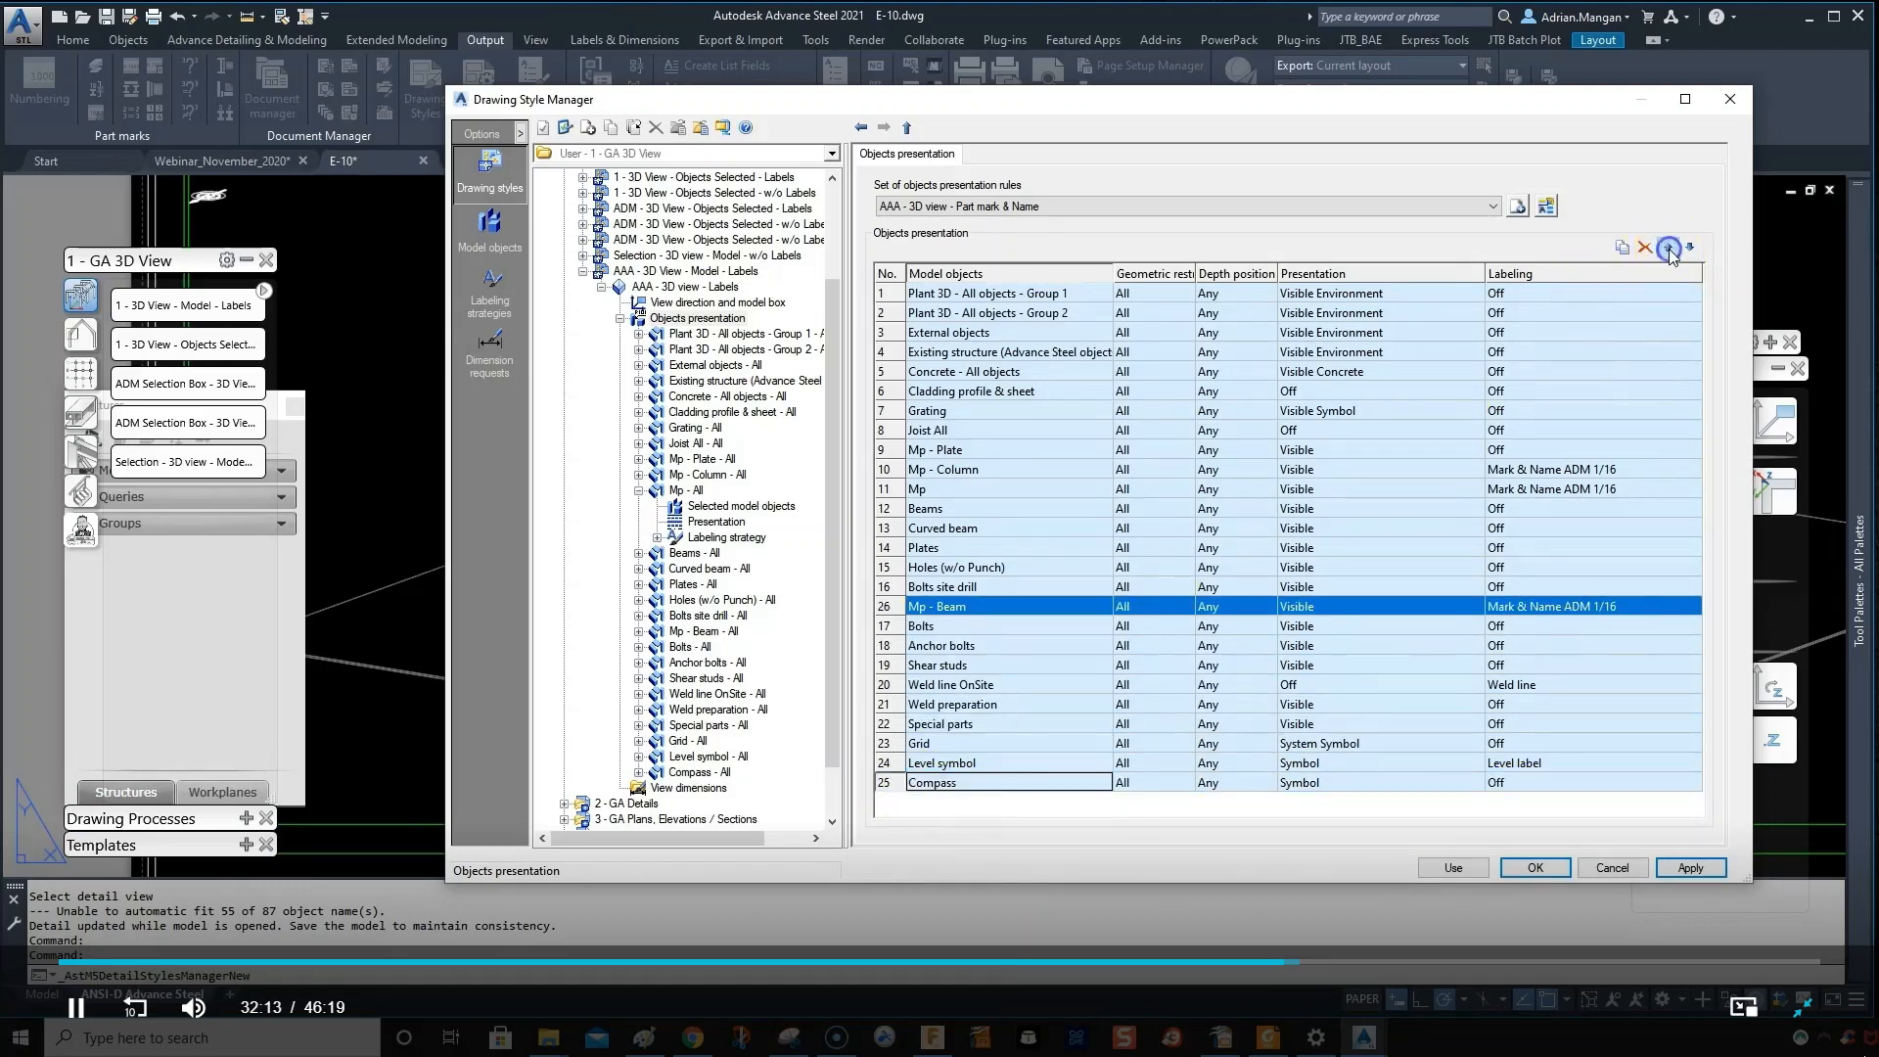
{"action": "triple_click", "coordinate": [1668, 250]}
{"action": "double_click", "coordinate": [1669, 249]}
{"action": "left_click", "coordinate": [1668, 249]}
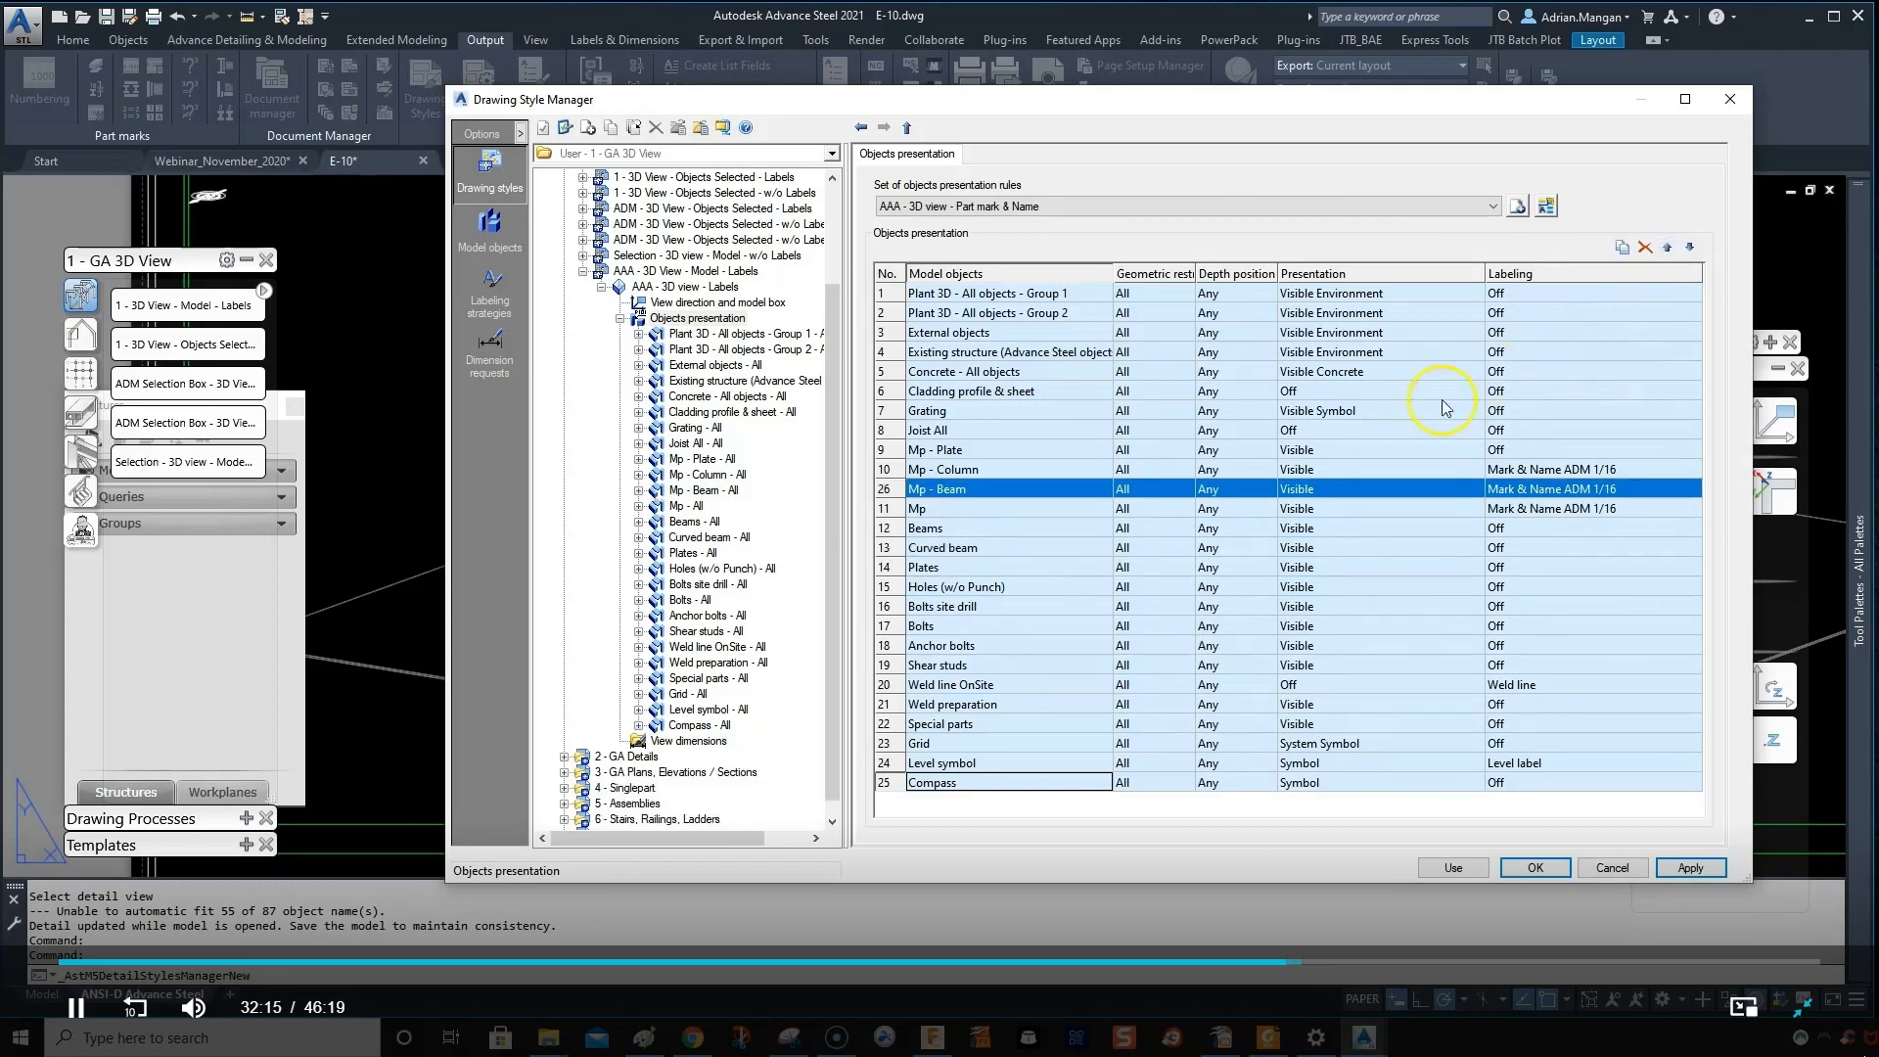
- Turn off the compass mark for beams in 3D views in the Mp - Beam rule and update the 3D detail view
{"action": "double_click", "coordinate": [891, 489]}
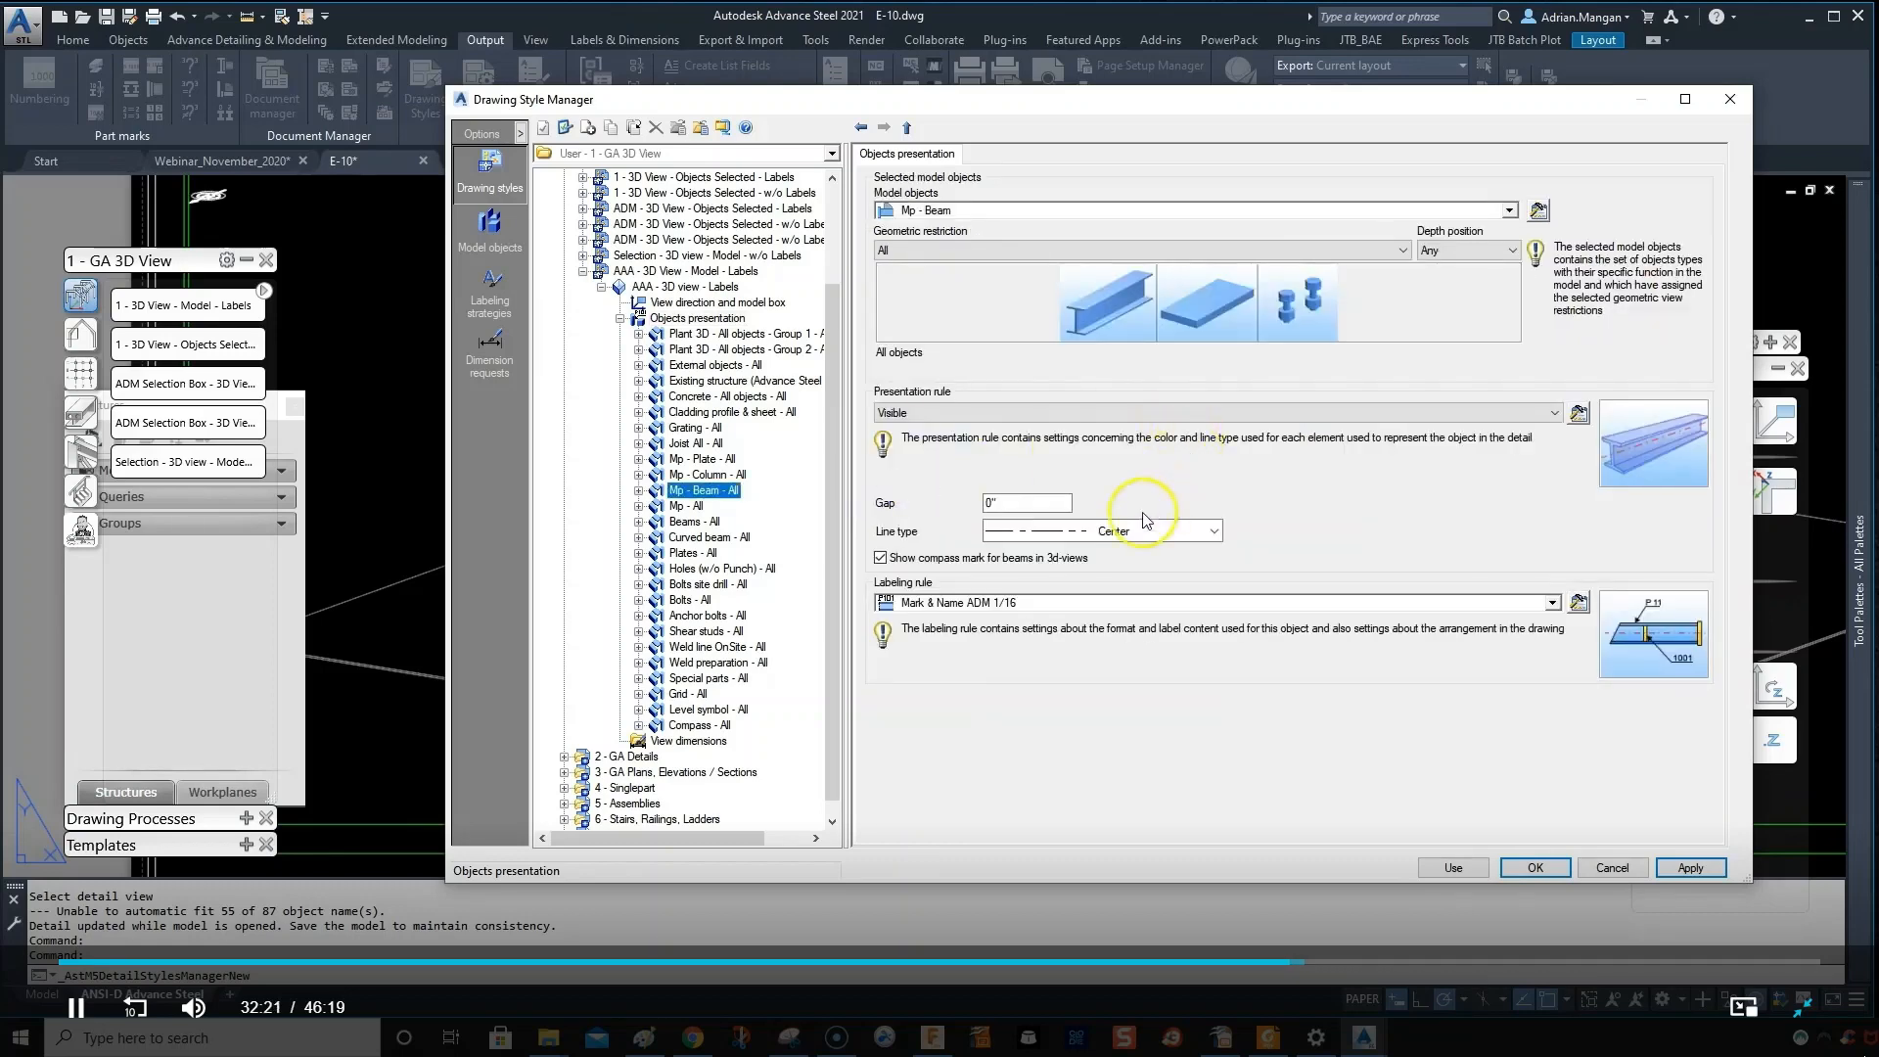
{"action": "left_click", "coordinate": [880, 557]}
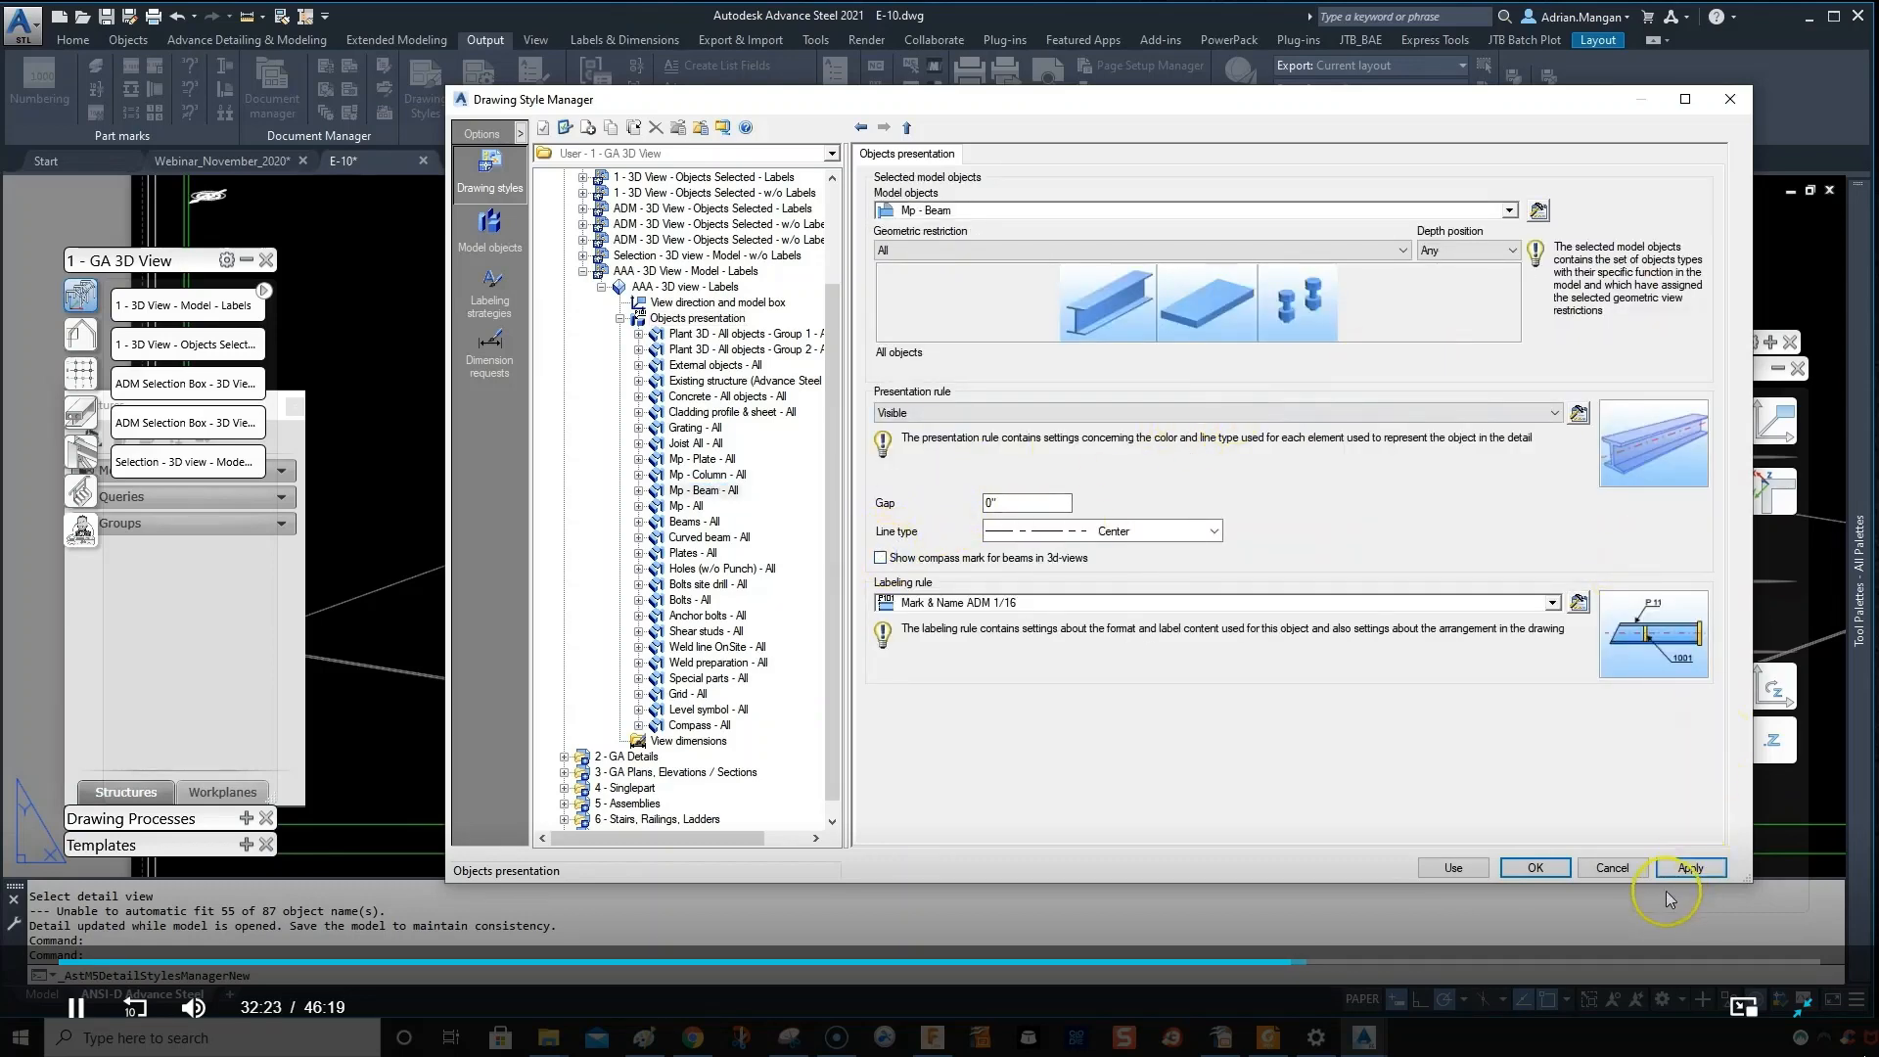
{"action": "left_click", "coordinate": [1453, 867]}
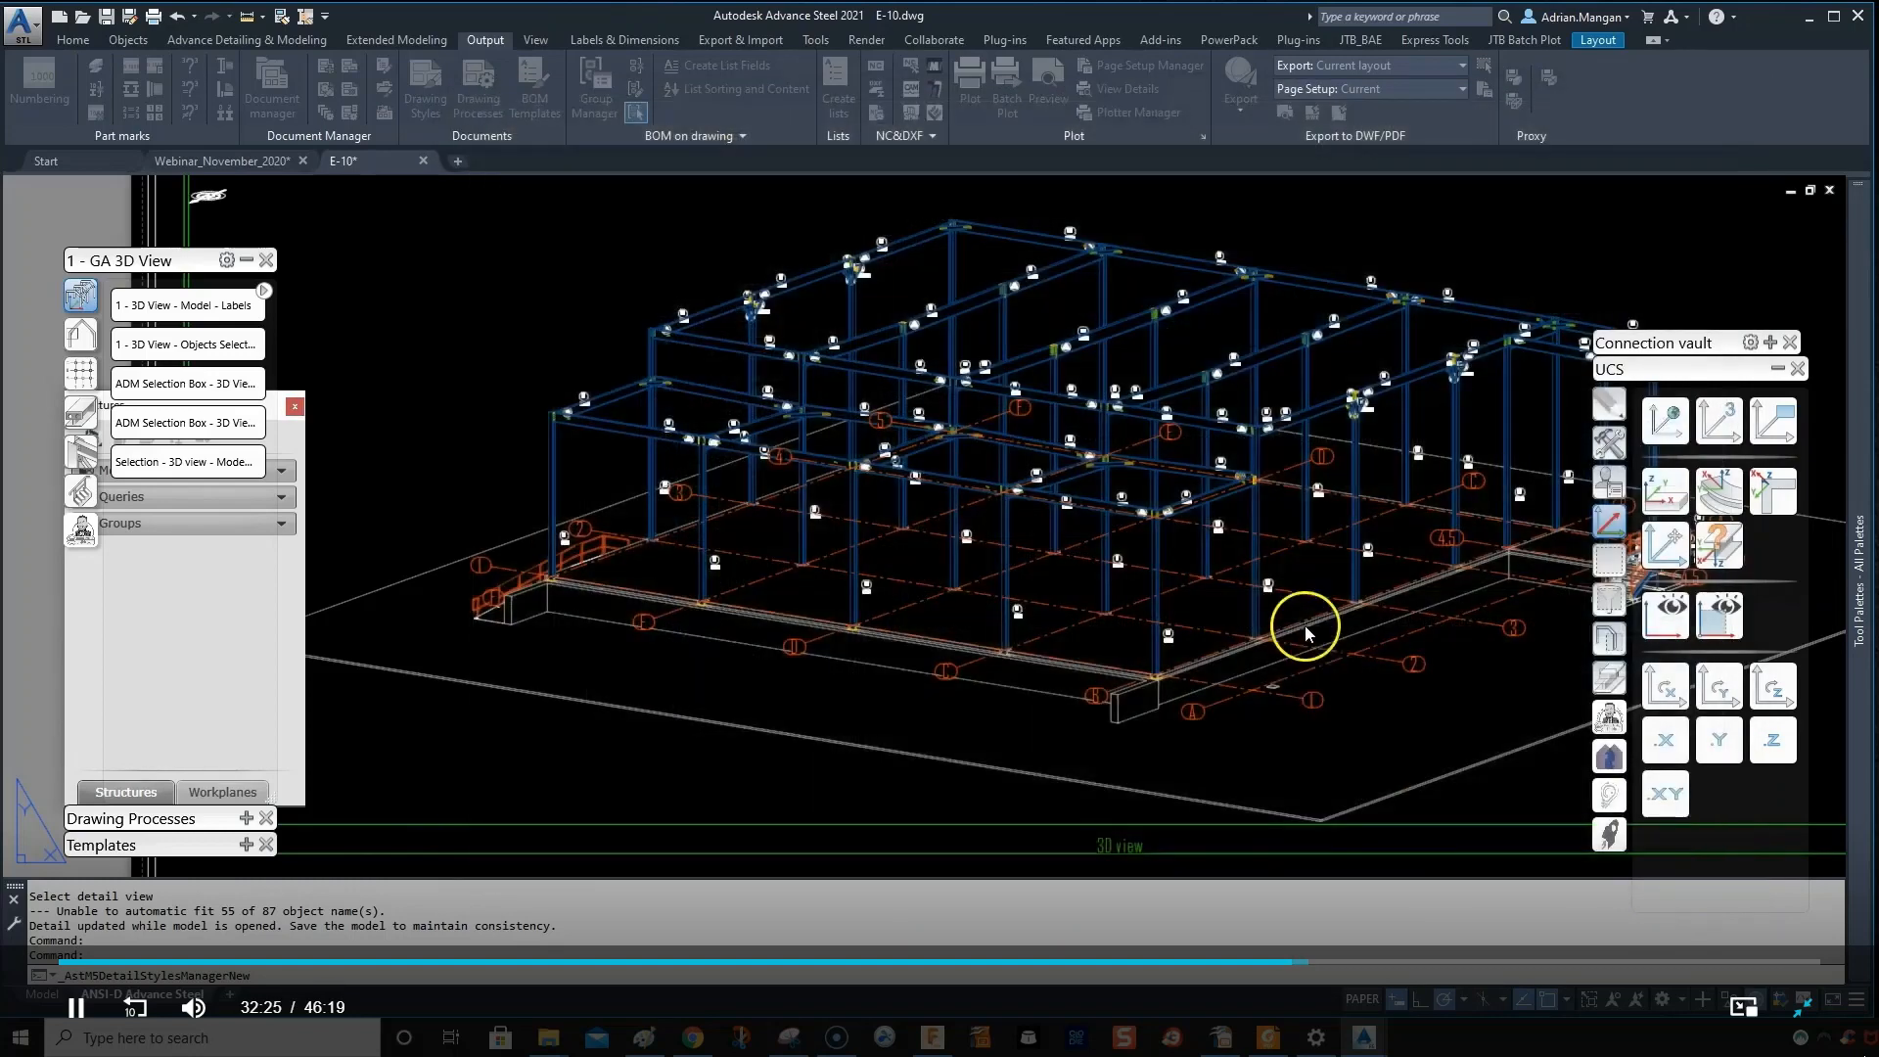
{"action": "scroll", "coordinate": [1170, 421], "scroll_direction": "up", "scroll_amount": 8}
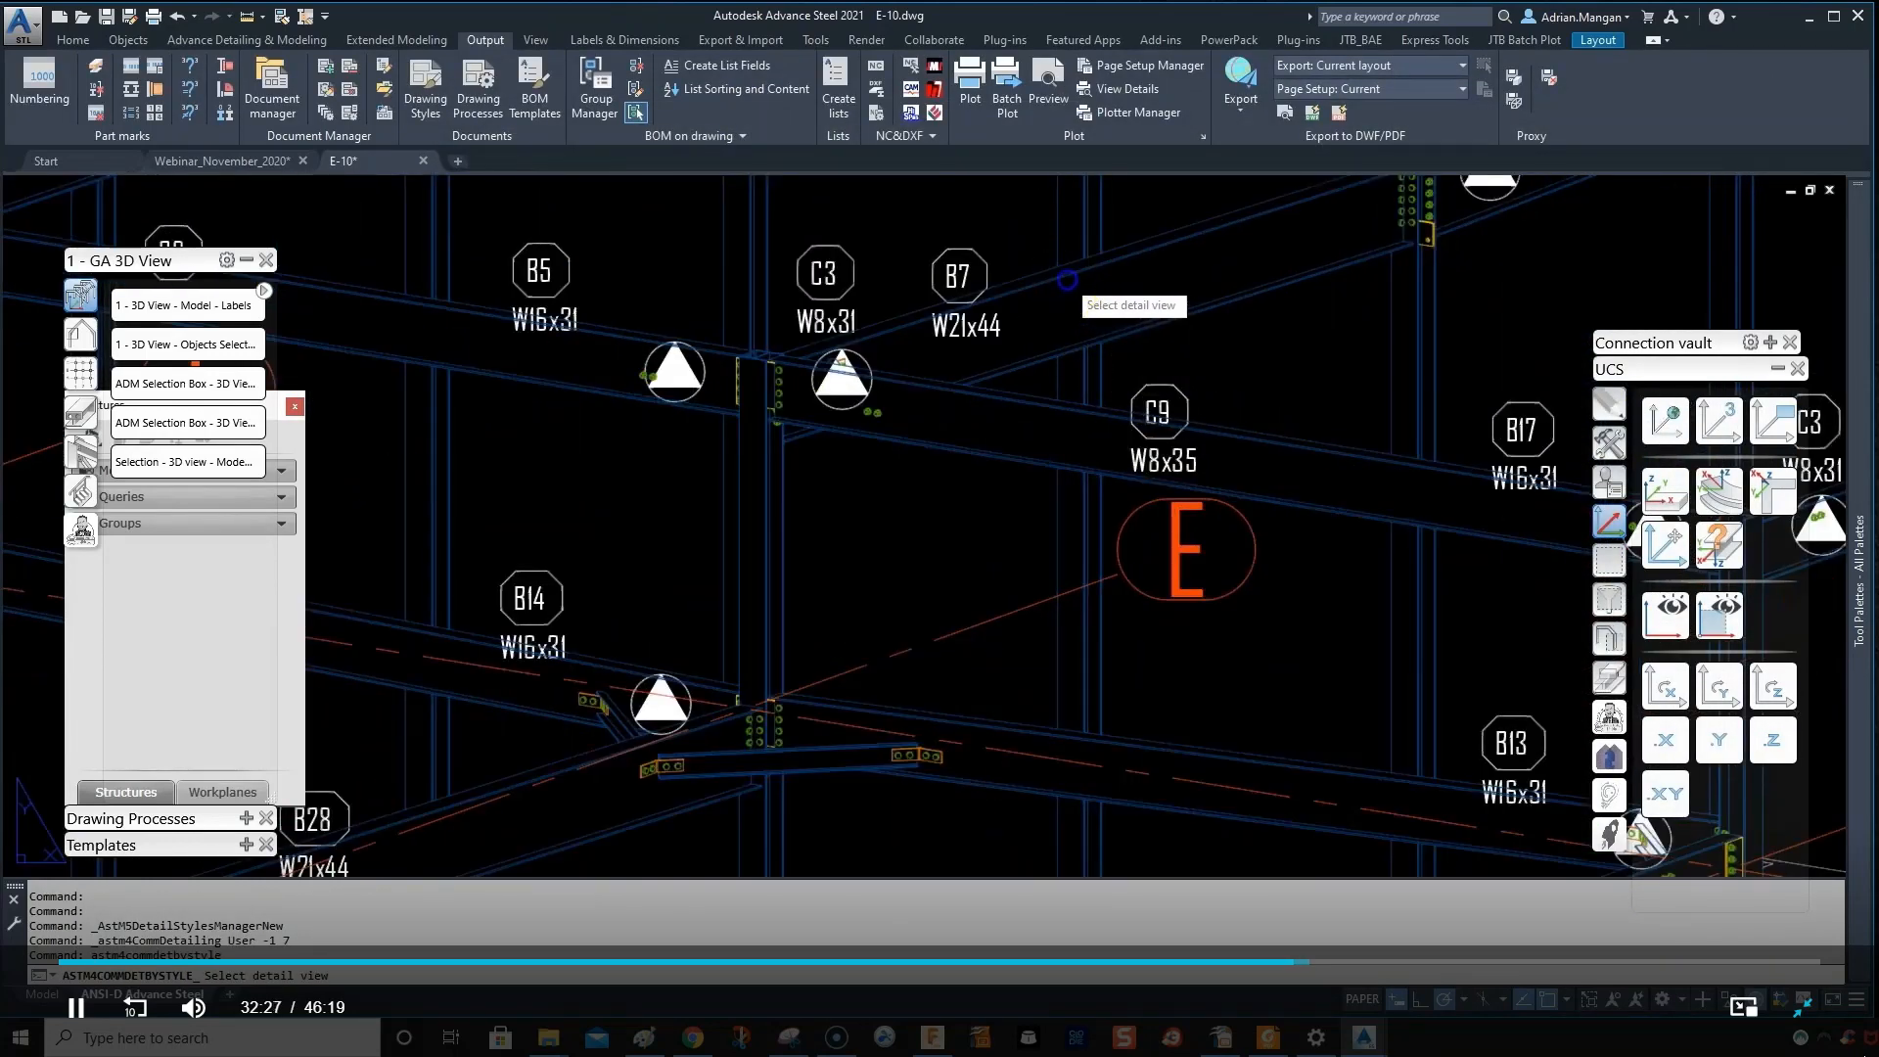
{"action": "left_click", "coordinate": [1085, 278]}
{"action": "left_click", "coordinate": [1062, 528]}
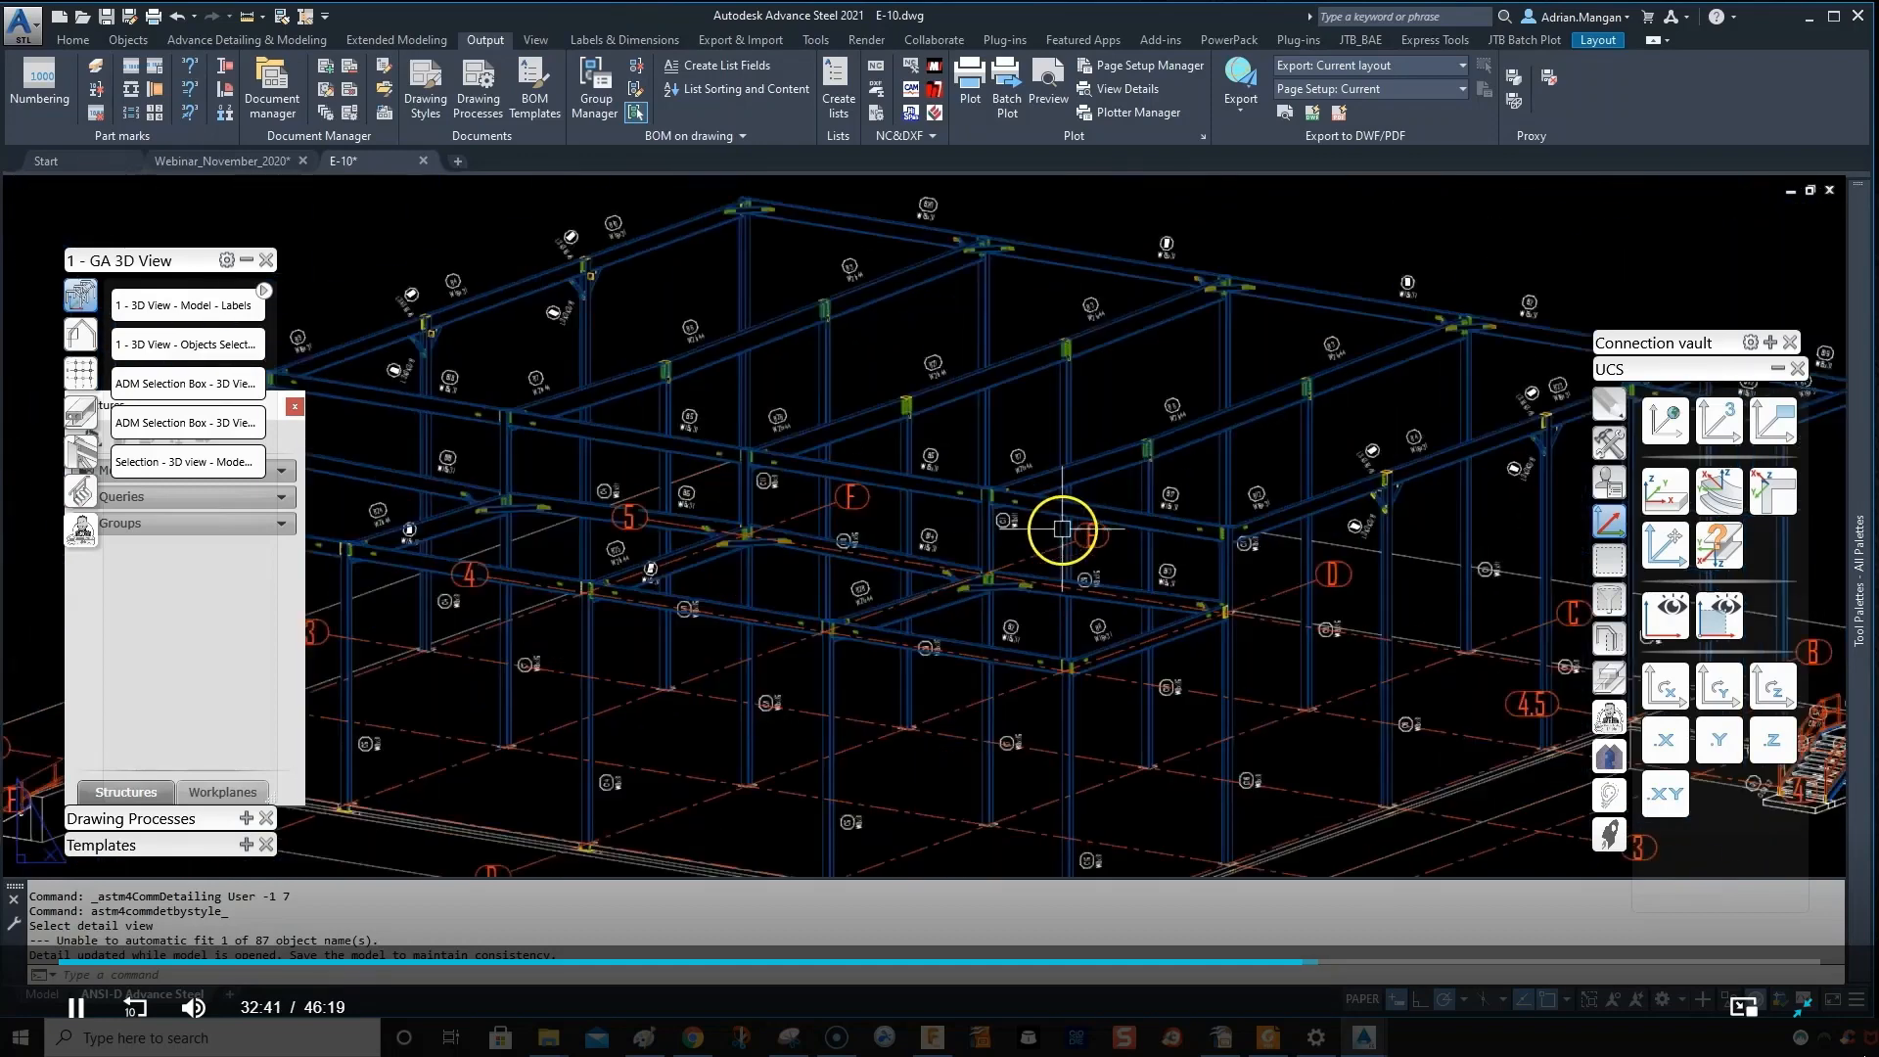
- Examine the part mark and name labels on the columns, beams, angle braces and stairs in the updated 3D view
{"action": "scroll", "coordinate": [1062, 528], "scroll_direction": "up", "scroll_amount": 5}
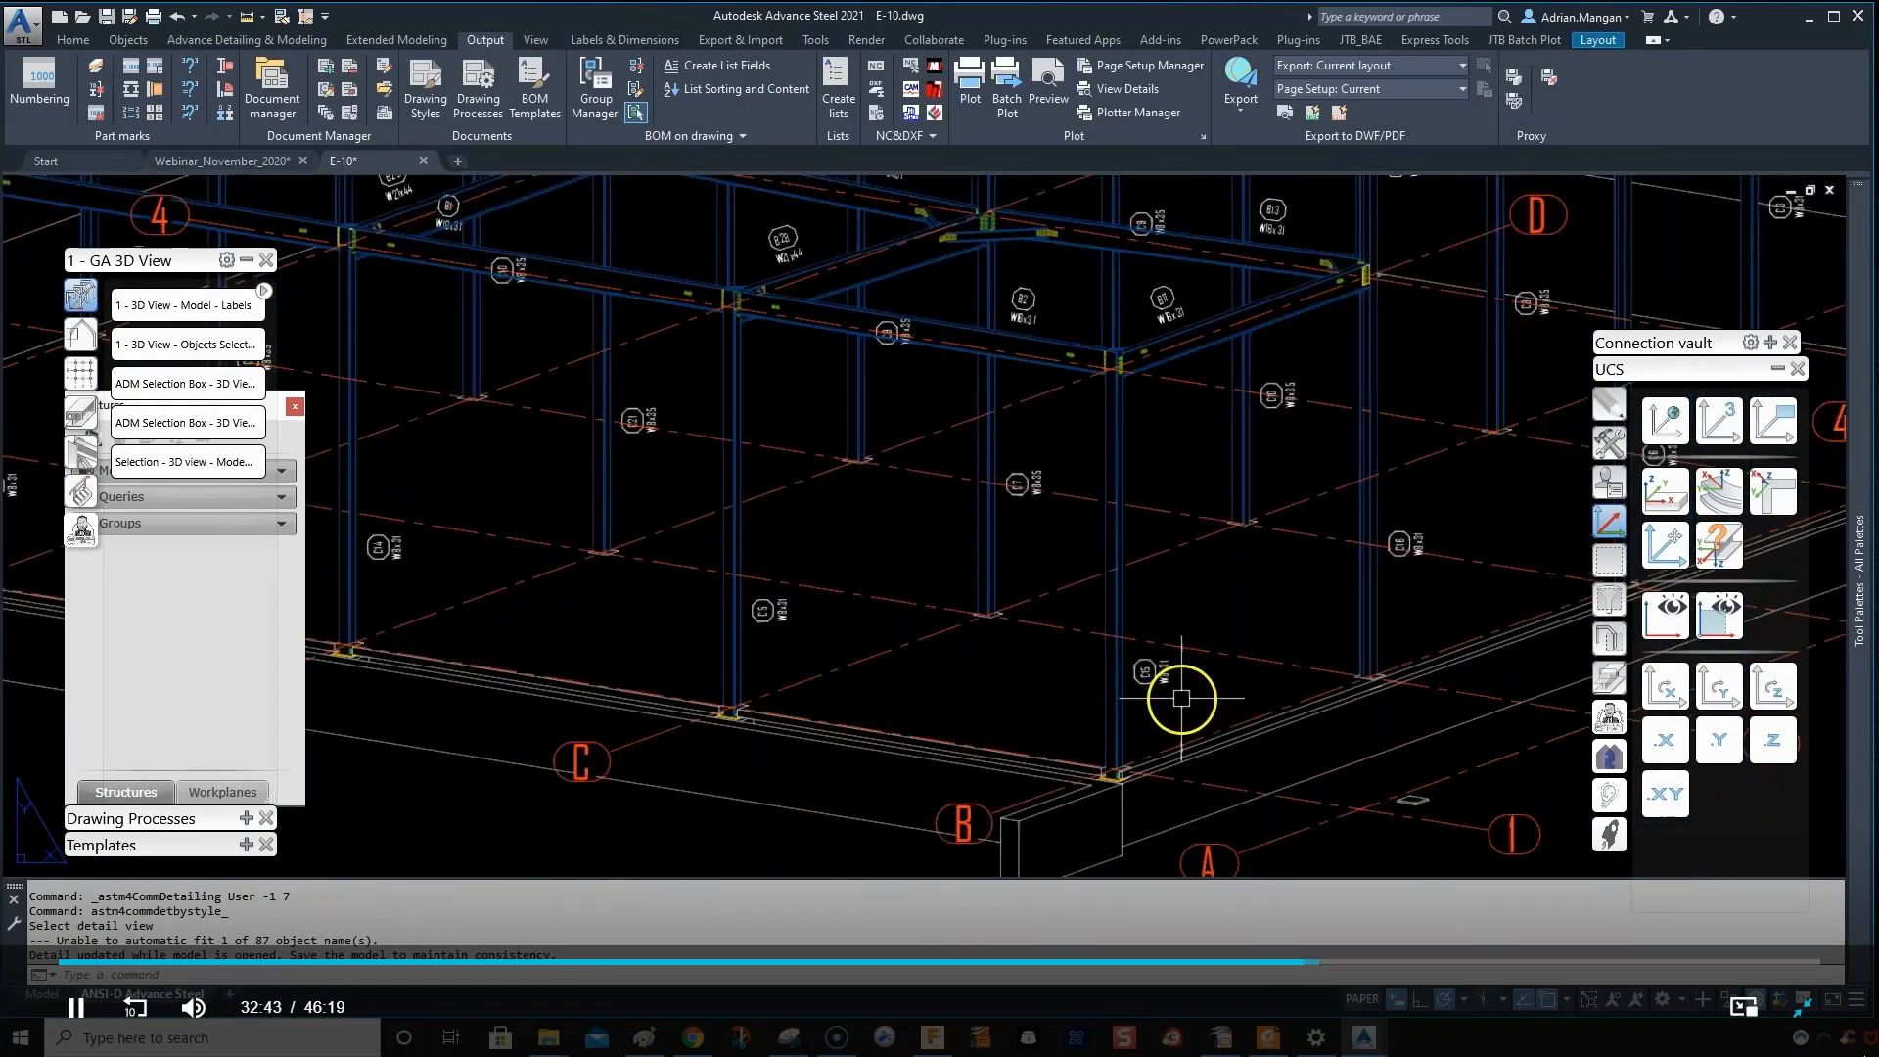
{"action": "scroll", "coordinate": [1181, 698], "scroll_direction": "up", "scroll_amount": 1}
{"action": "scroll", "coordinate": [1400, 467], "scroll_direction": "up", "scroll_amount": 2}
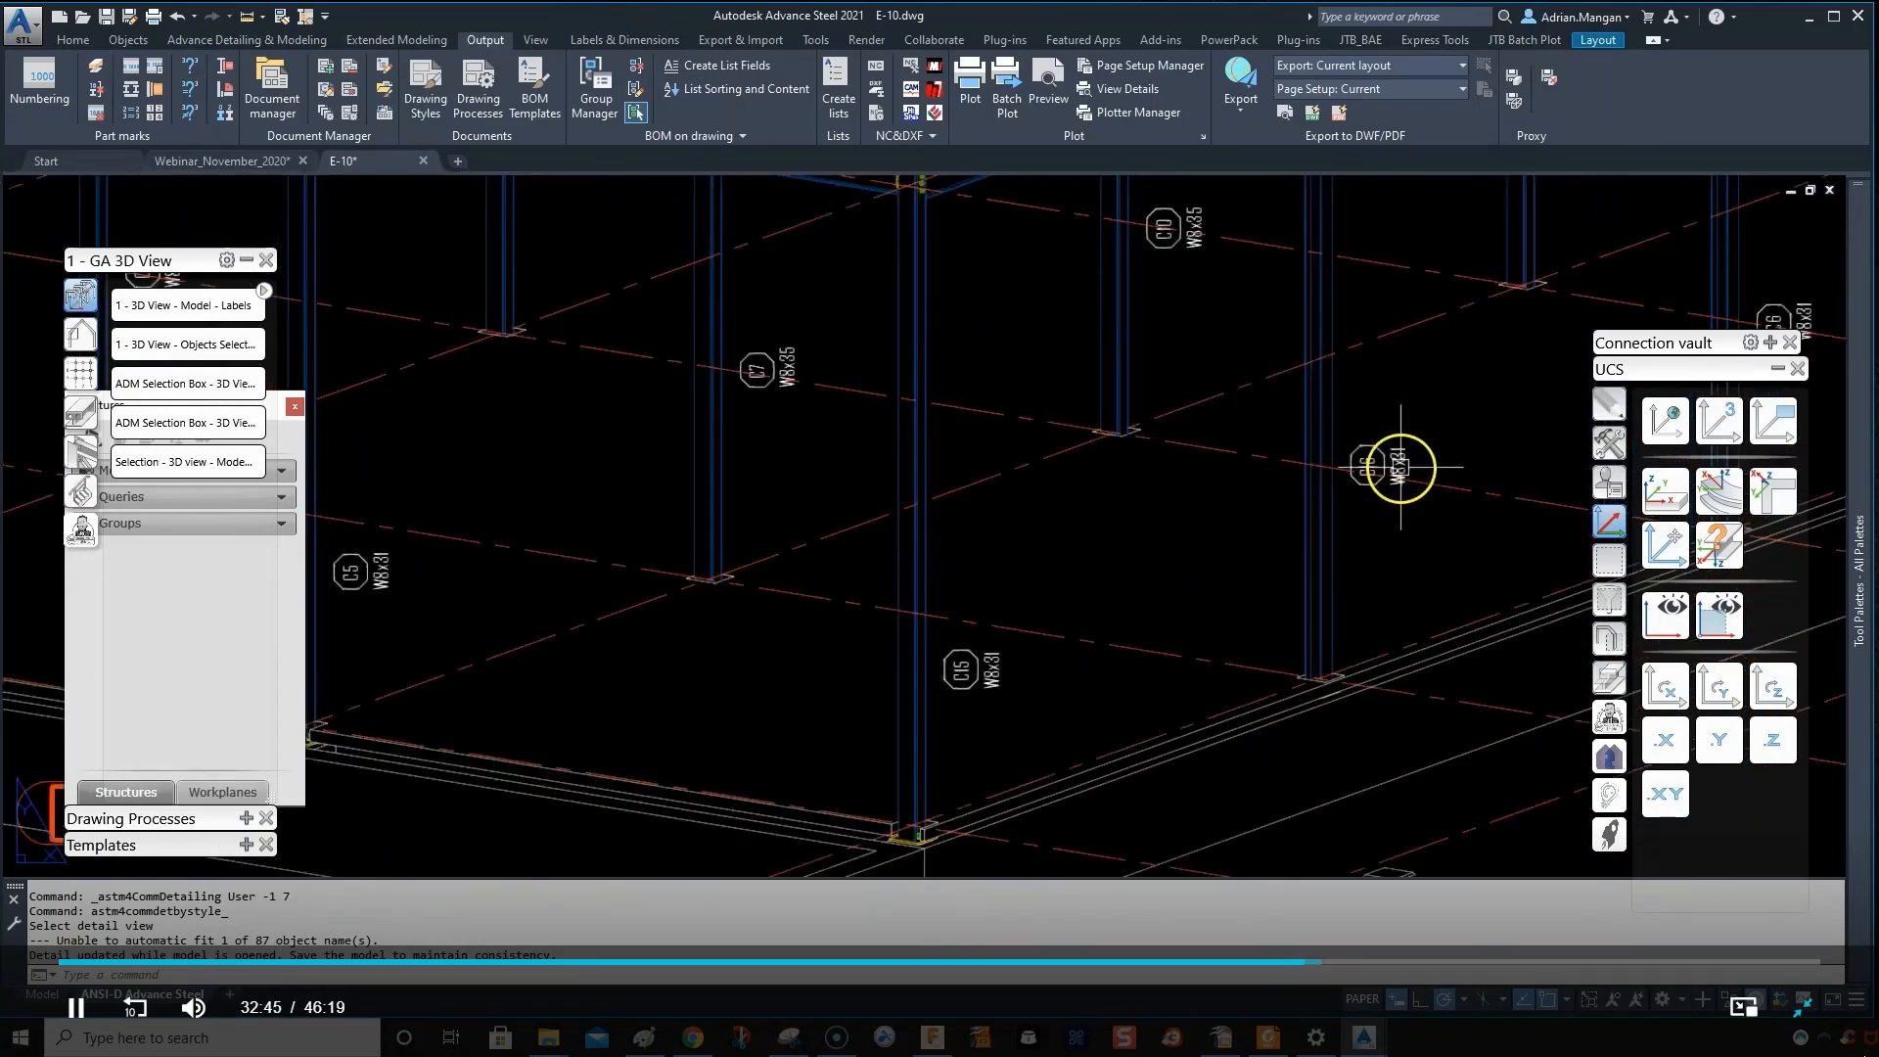
{"action": "scroll", "coordinate": [1383, 454], "scroll_direction": "down", "scroll_amount": 10}
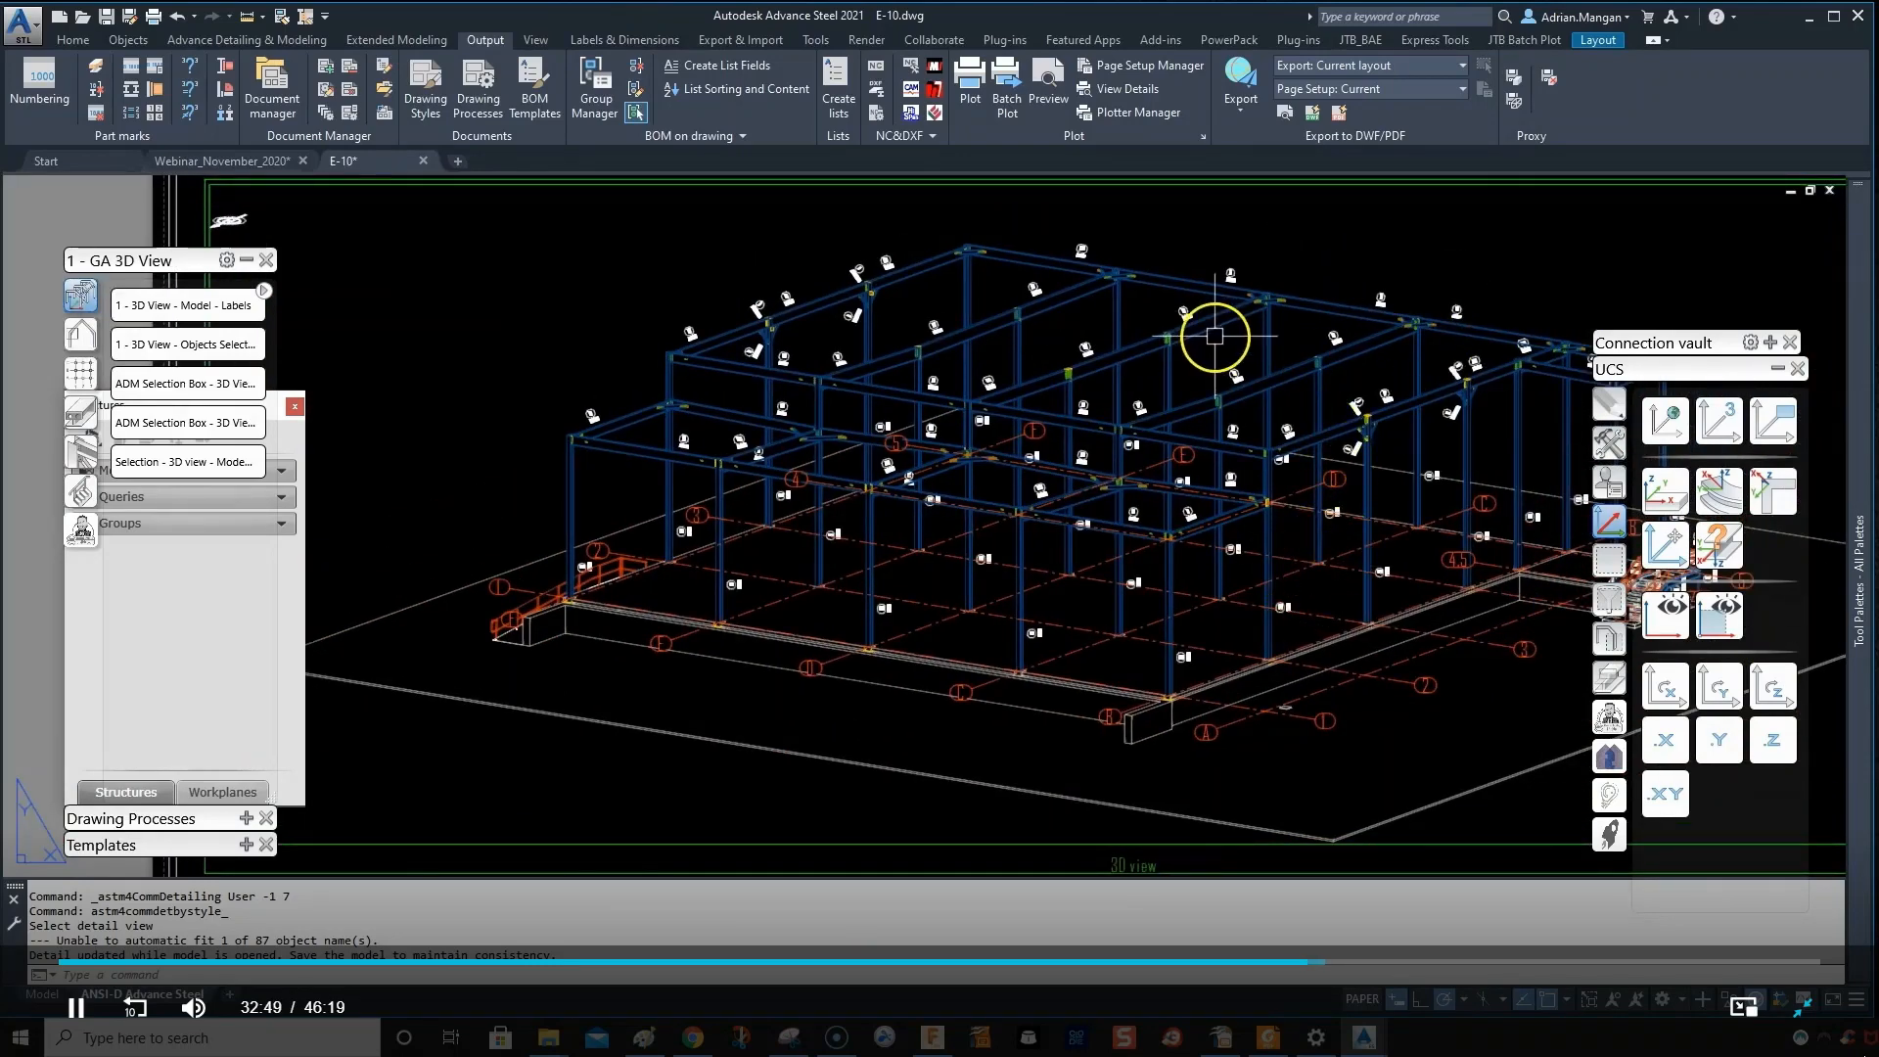
{"action": "scroll", "coordinate": [1214, 335], "scroll_direction": "up", "scroll_amount": 5}
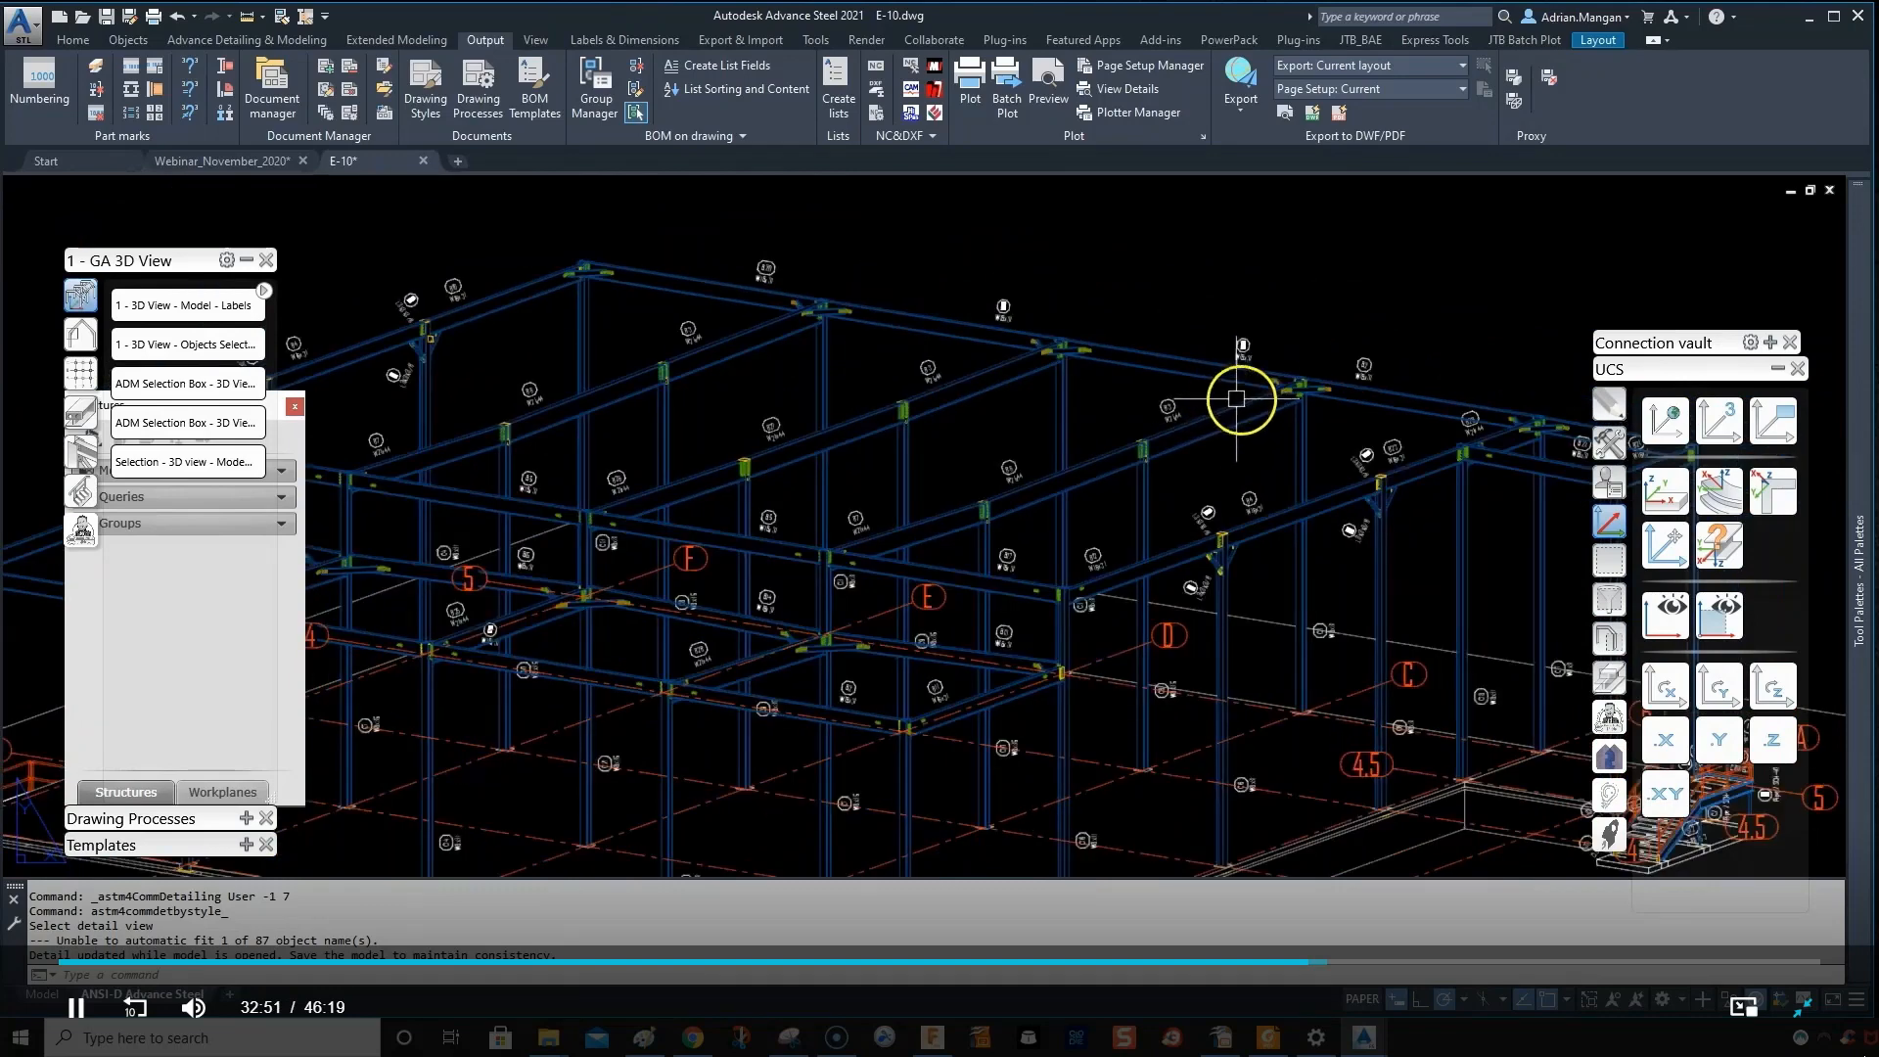
{"action": "scroll", "coordinate": [1236, 399], "scroll_direction": "up", "scroll_amount": 4}
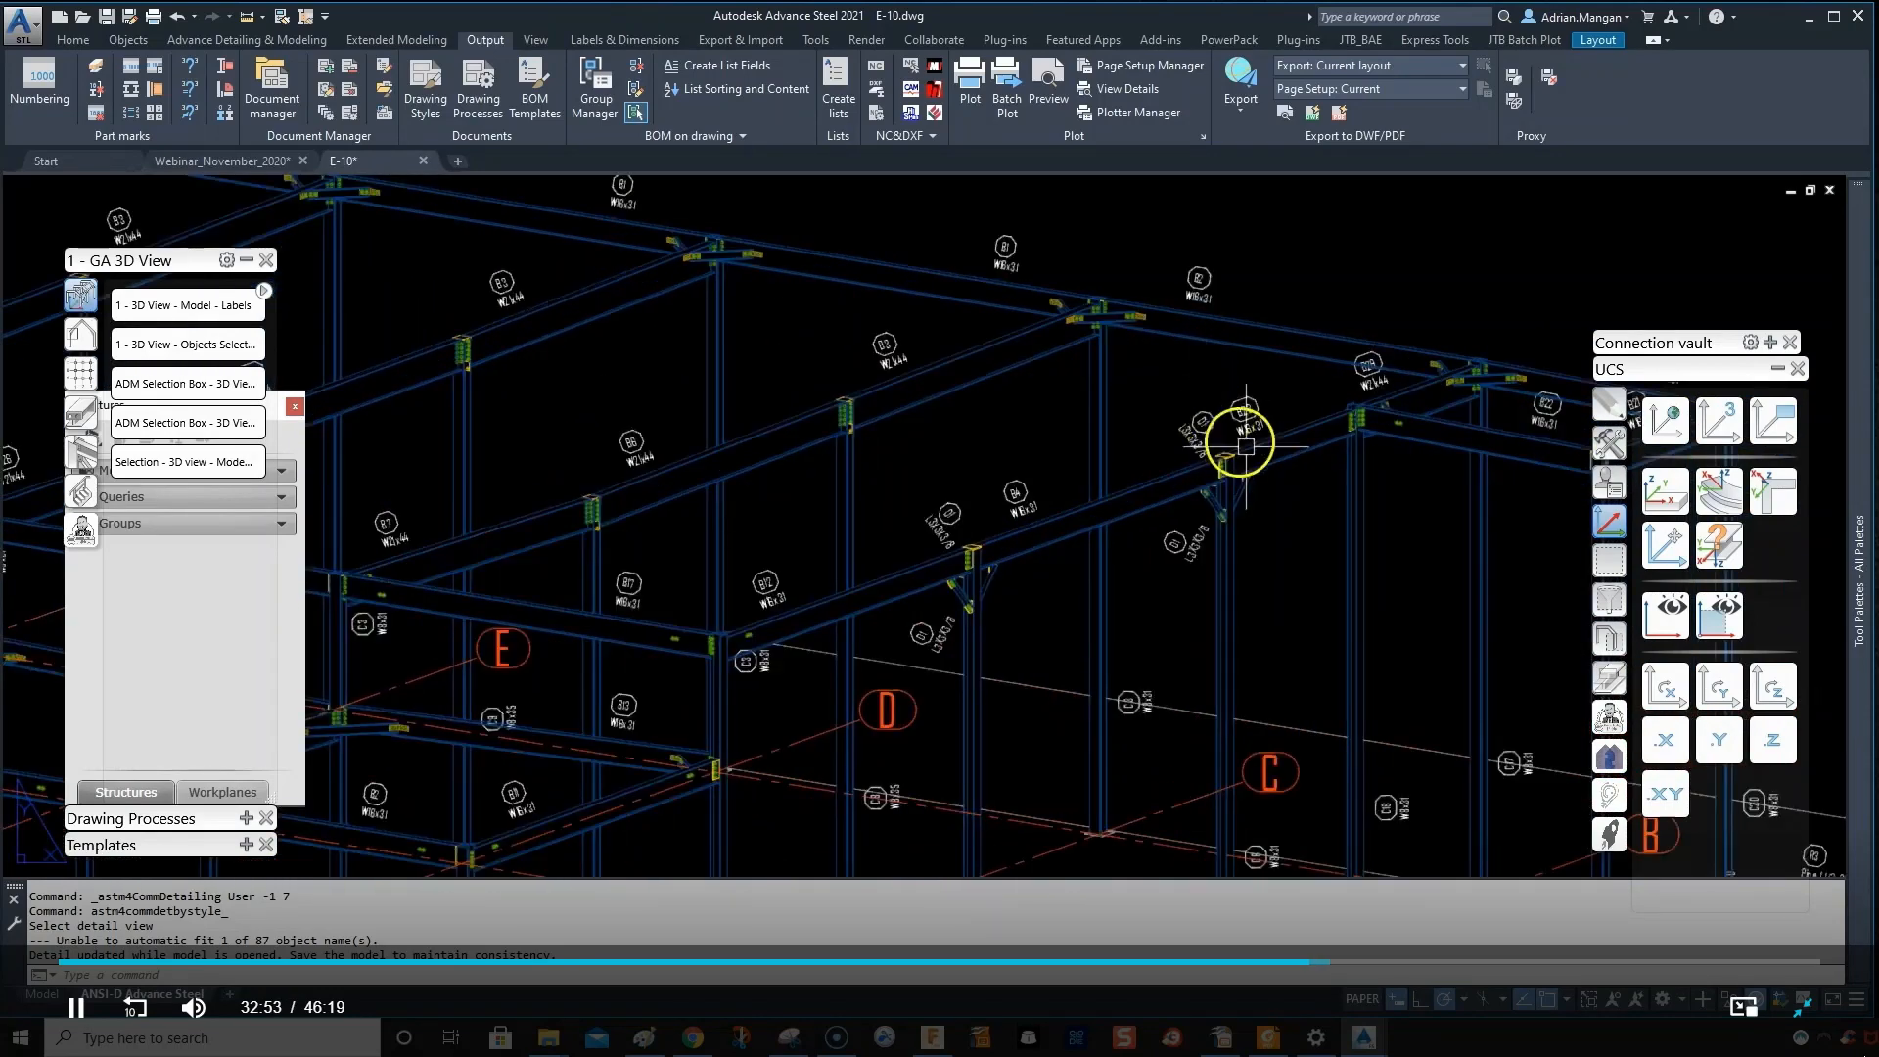
{"action": "middle_click_drag", "start_coordinate": [1240, 446], "coordinate": [931, 164]}
{"action": "middle_click_drag", "start_coordinate": [1306, 482], "coordinate": [1120, 396]}
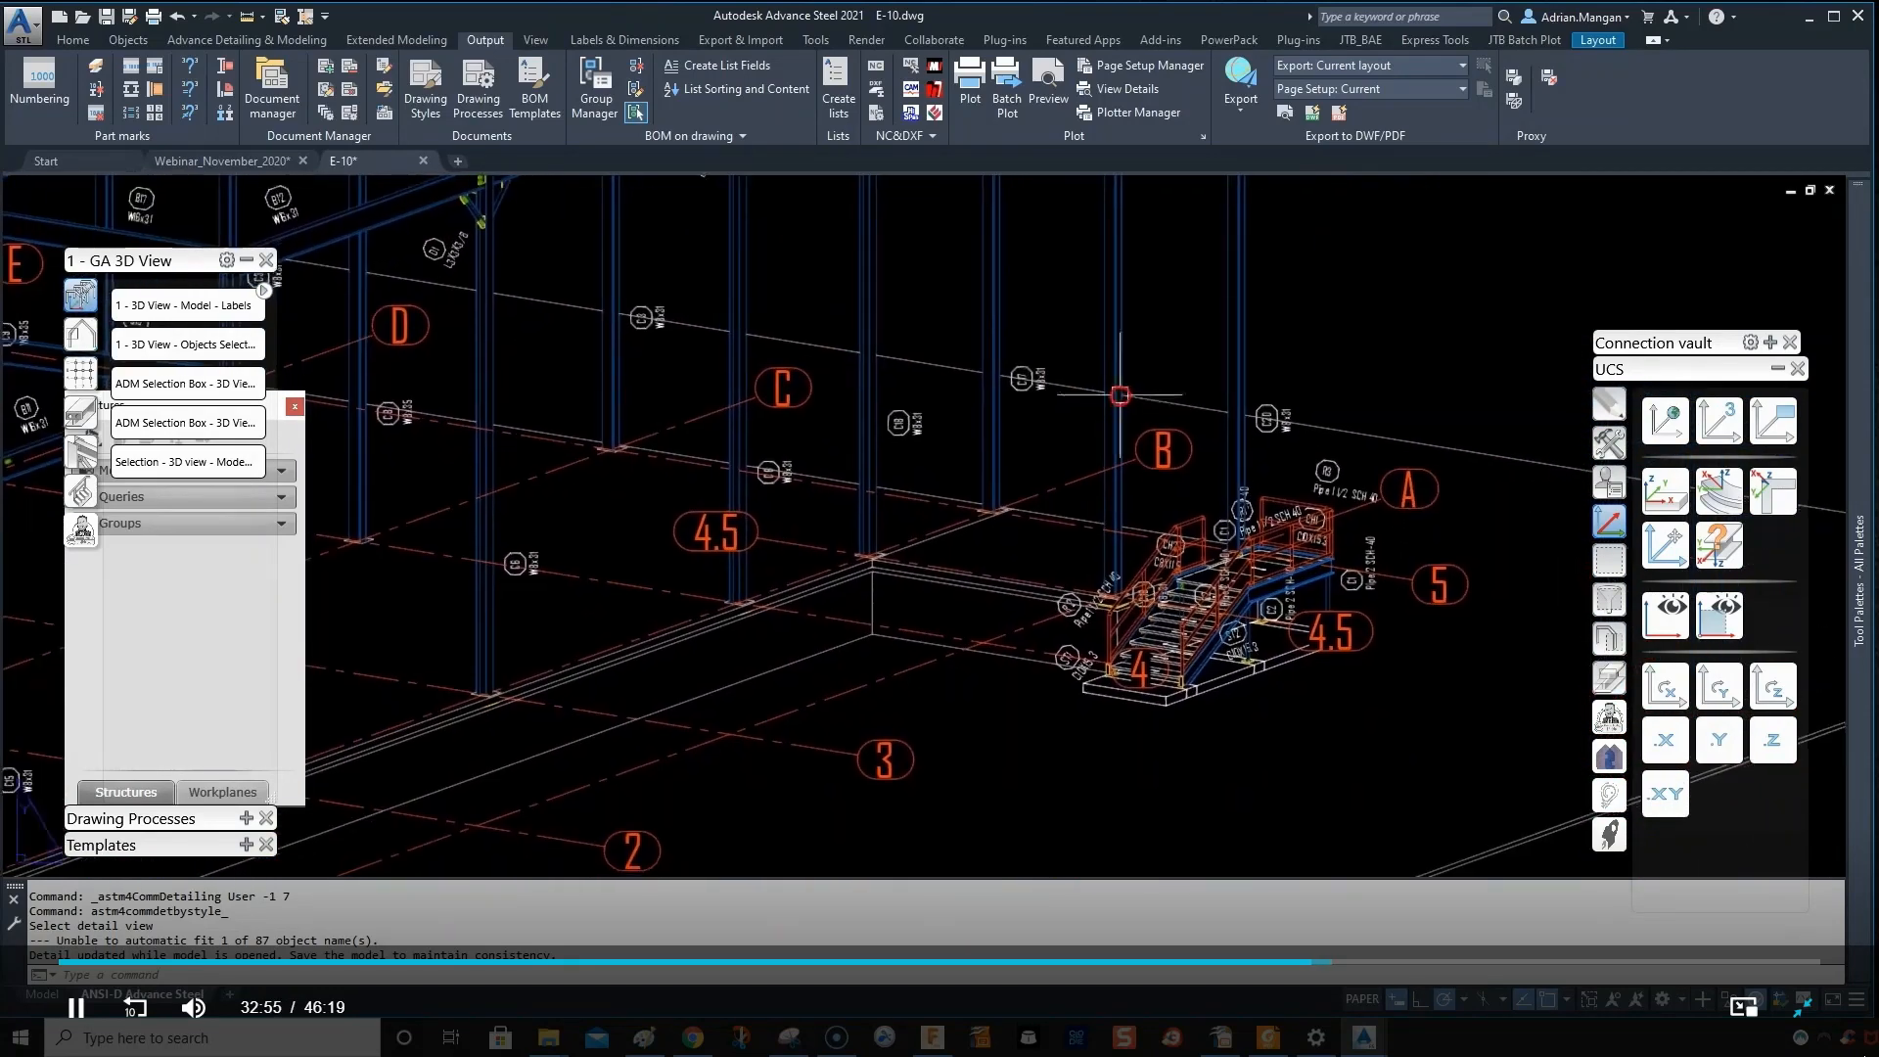
{"action": "scroll", "coordinate": [1271, 453], "scroll_direction": "down", "scroll_amount": 6}
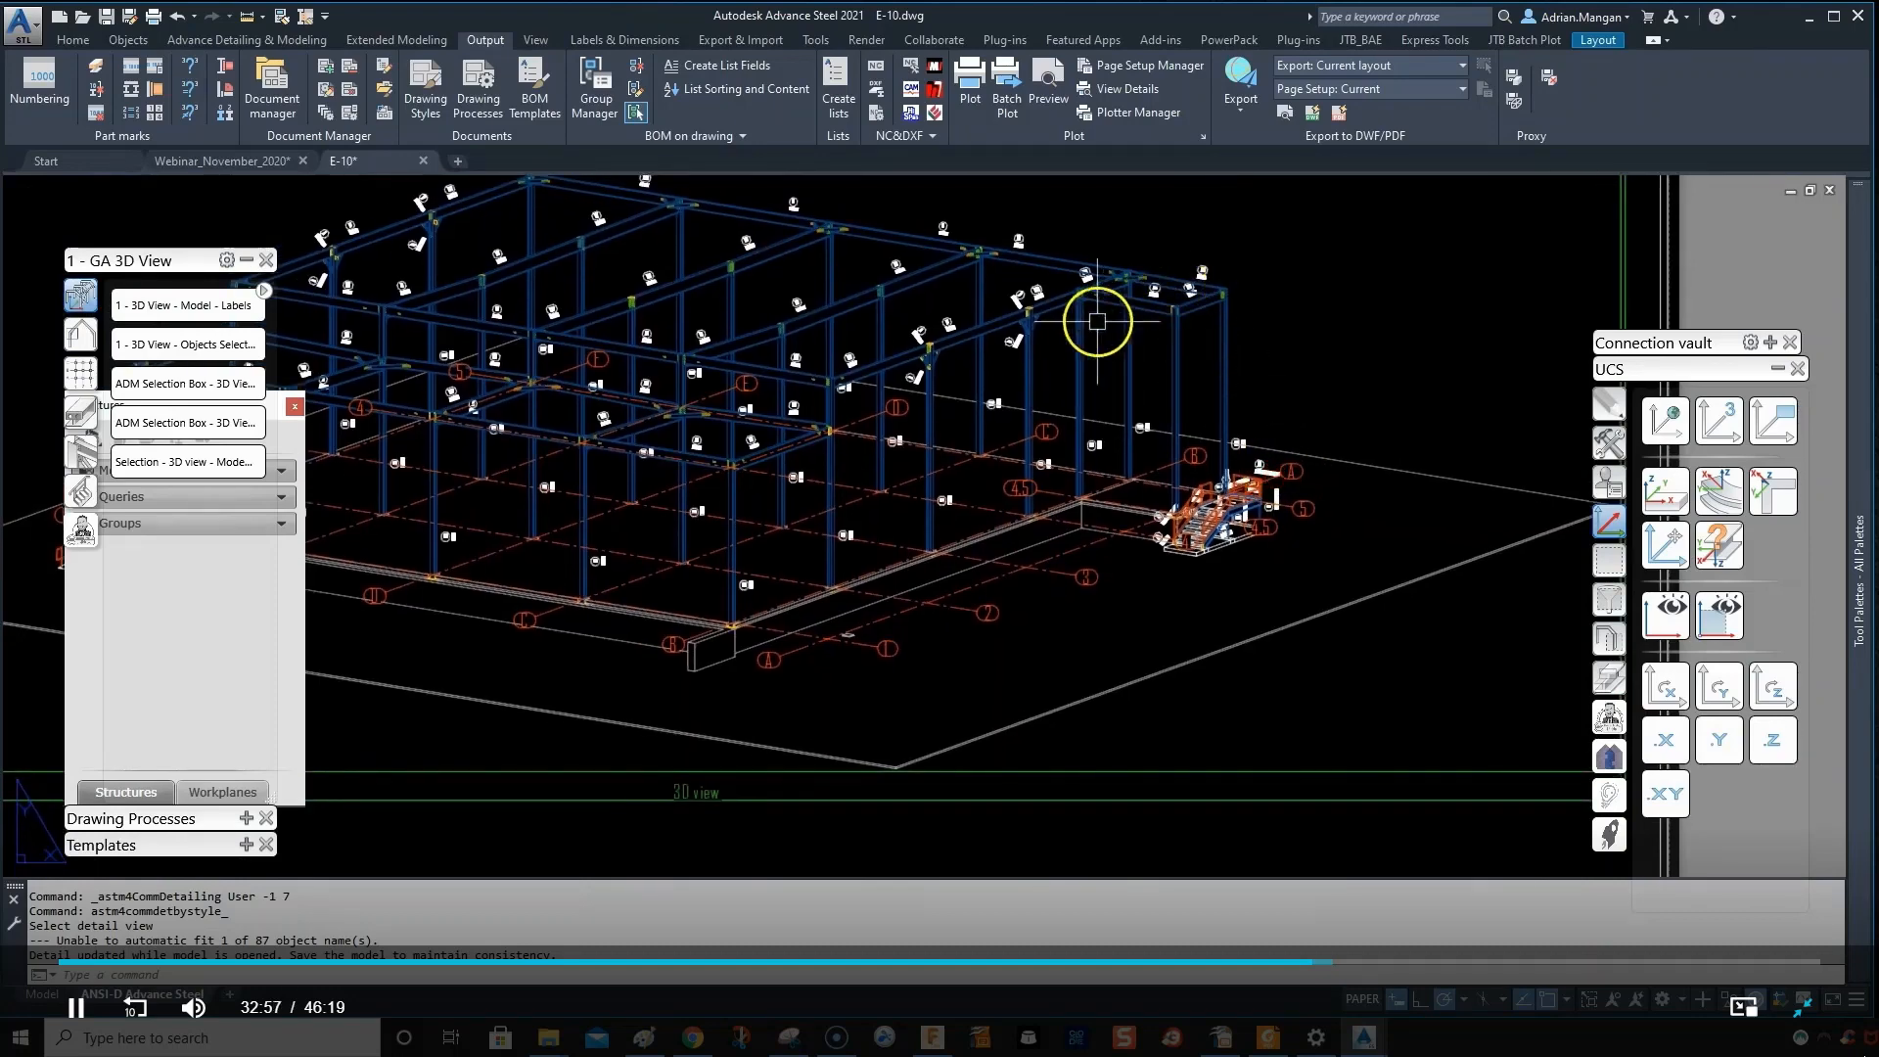
{"action": "scroll", "coordinate": [1097, 321], "scroll_direction": "up", "scroll_amount": 5}
{"action": "middle_click_drag", "start_coordinate": [956, 336], "coordinate": [994, 378]}
{"action": "scroll", "coordinate": [954, 399], "scroll_direction": "up", "scroll_amount": 3}
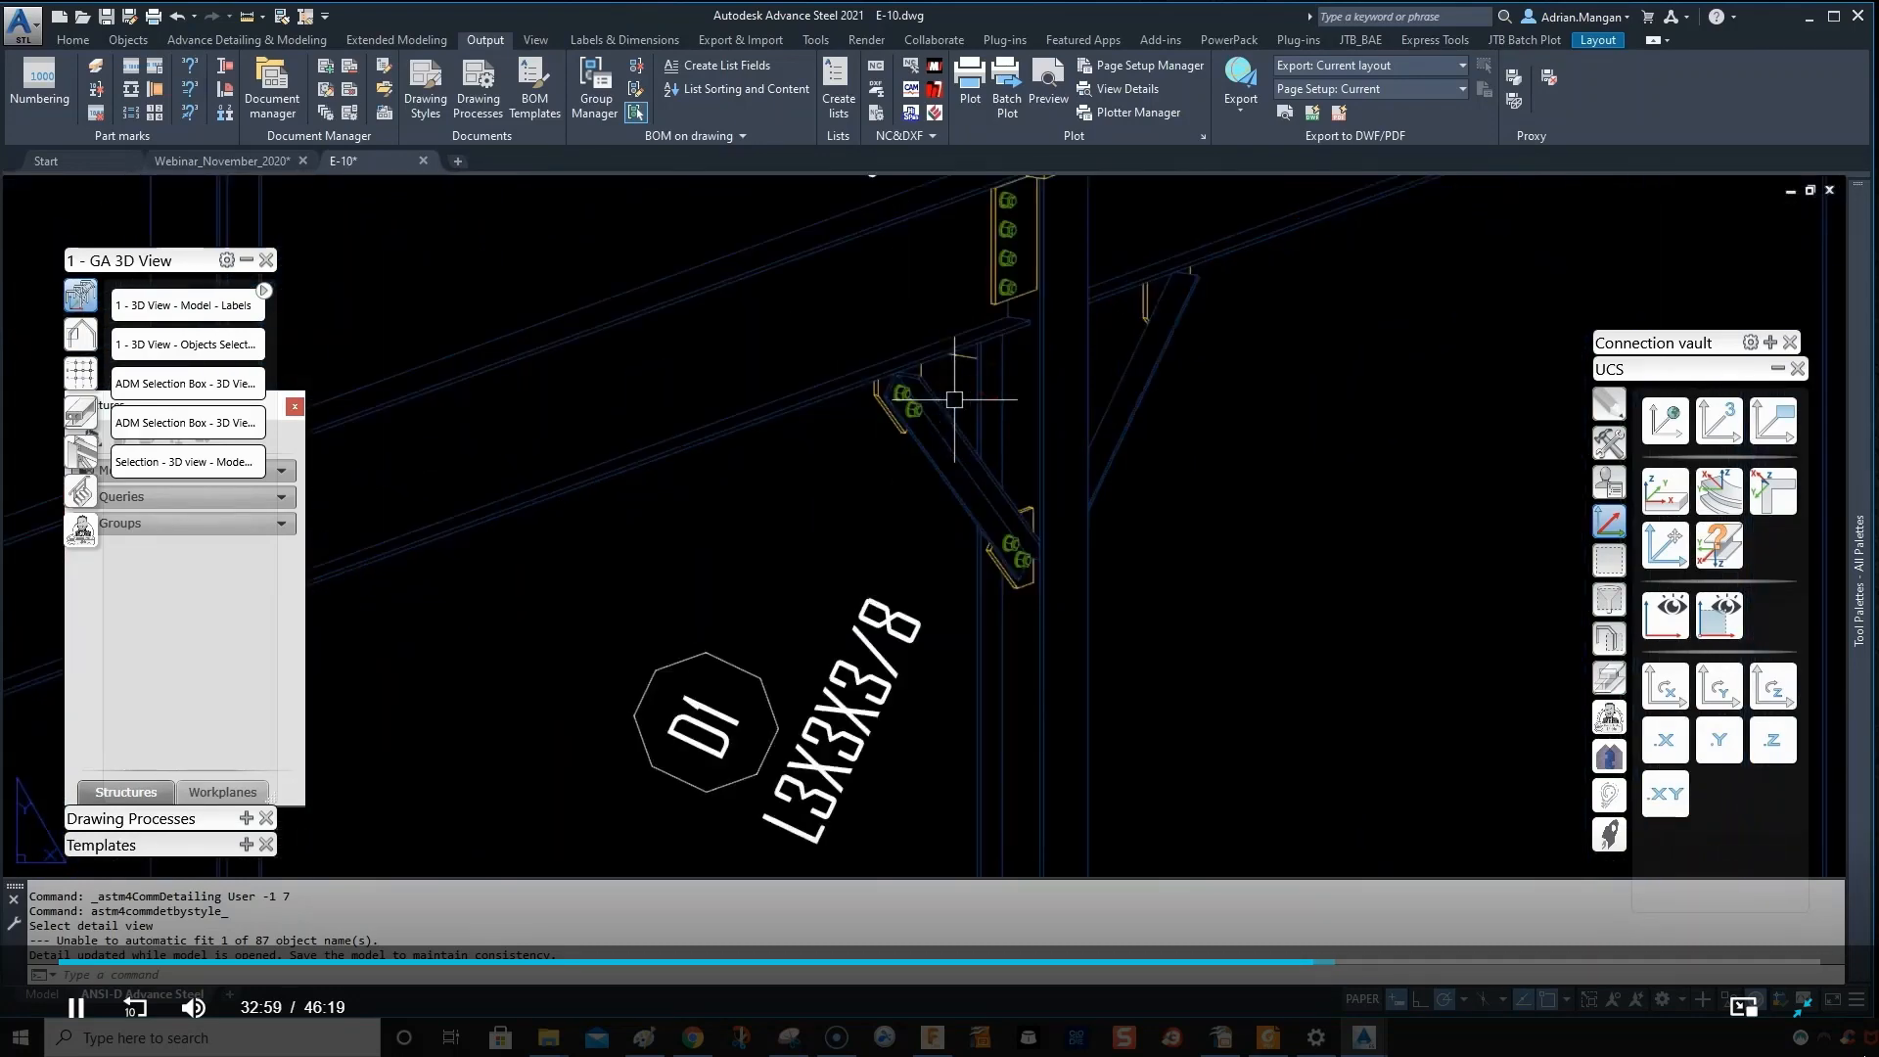
{"action": "scroll", "coordinate": [956, 453], "scroll_direction": "down", "scroll_amount": 5}
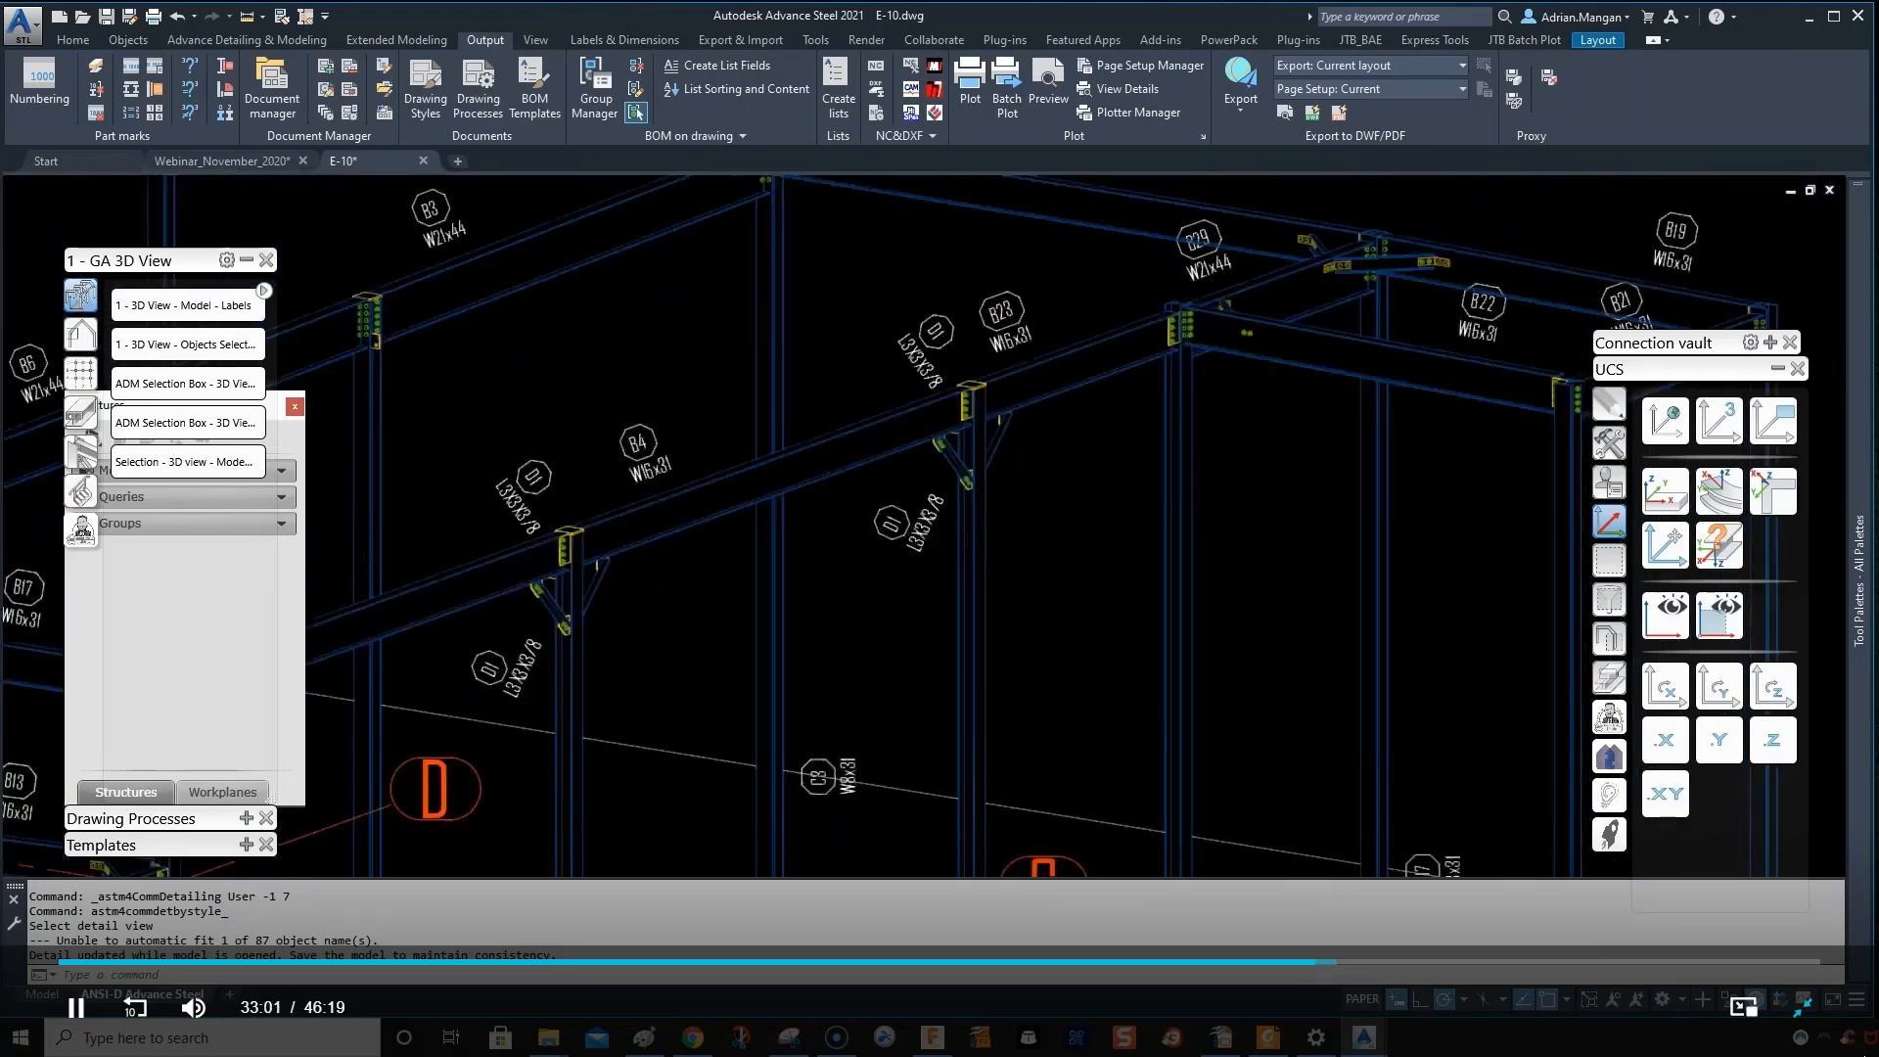
{"action": "scroll", "coordinate": [1283, 400], "scroll_direction": "down", "scroll_amount": 10}
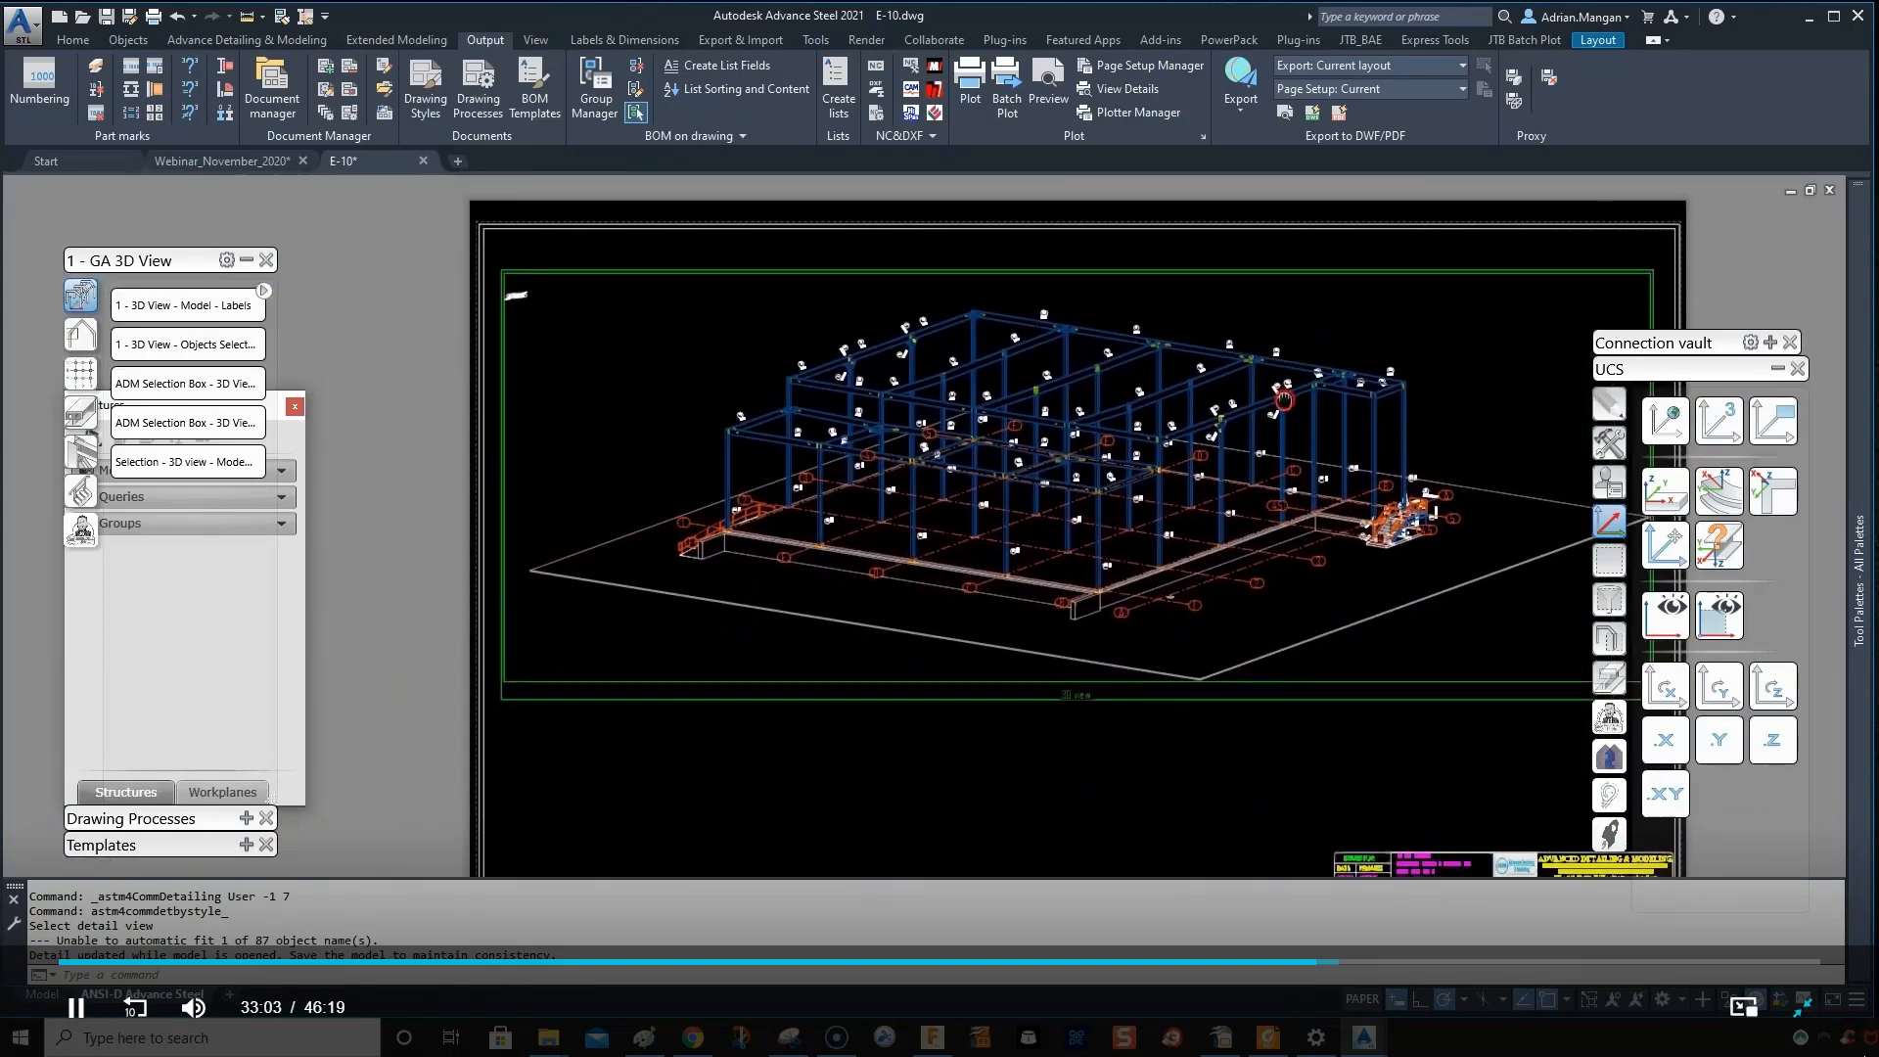
{"action": "scroll", "coordinate": [1283, 399], "scroll_direction": "up", "scroll_amount": 5}
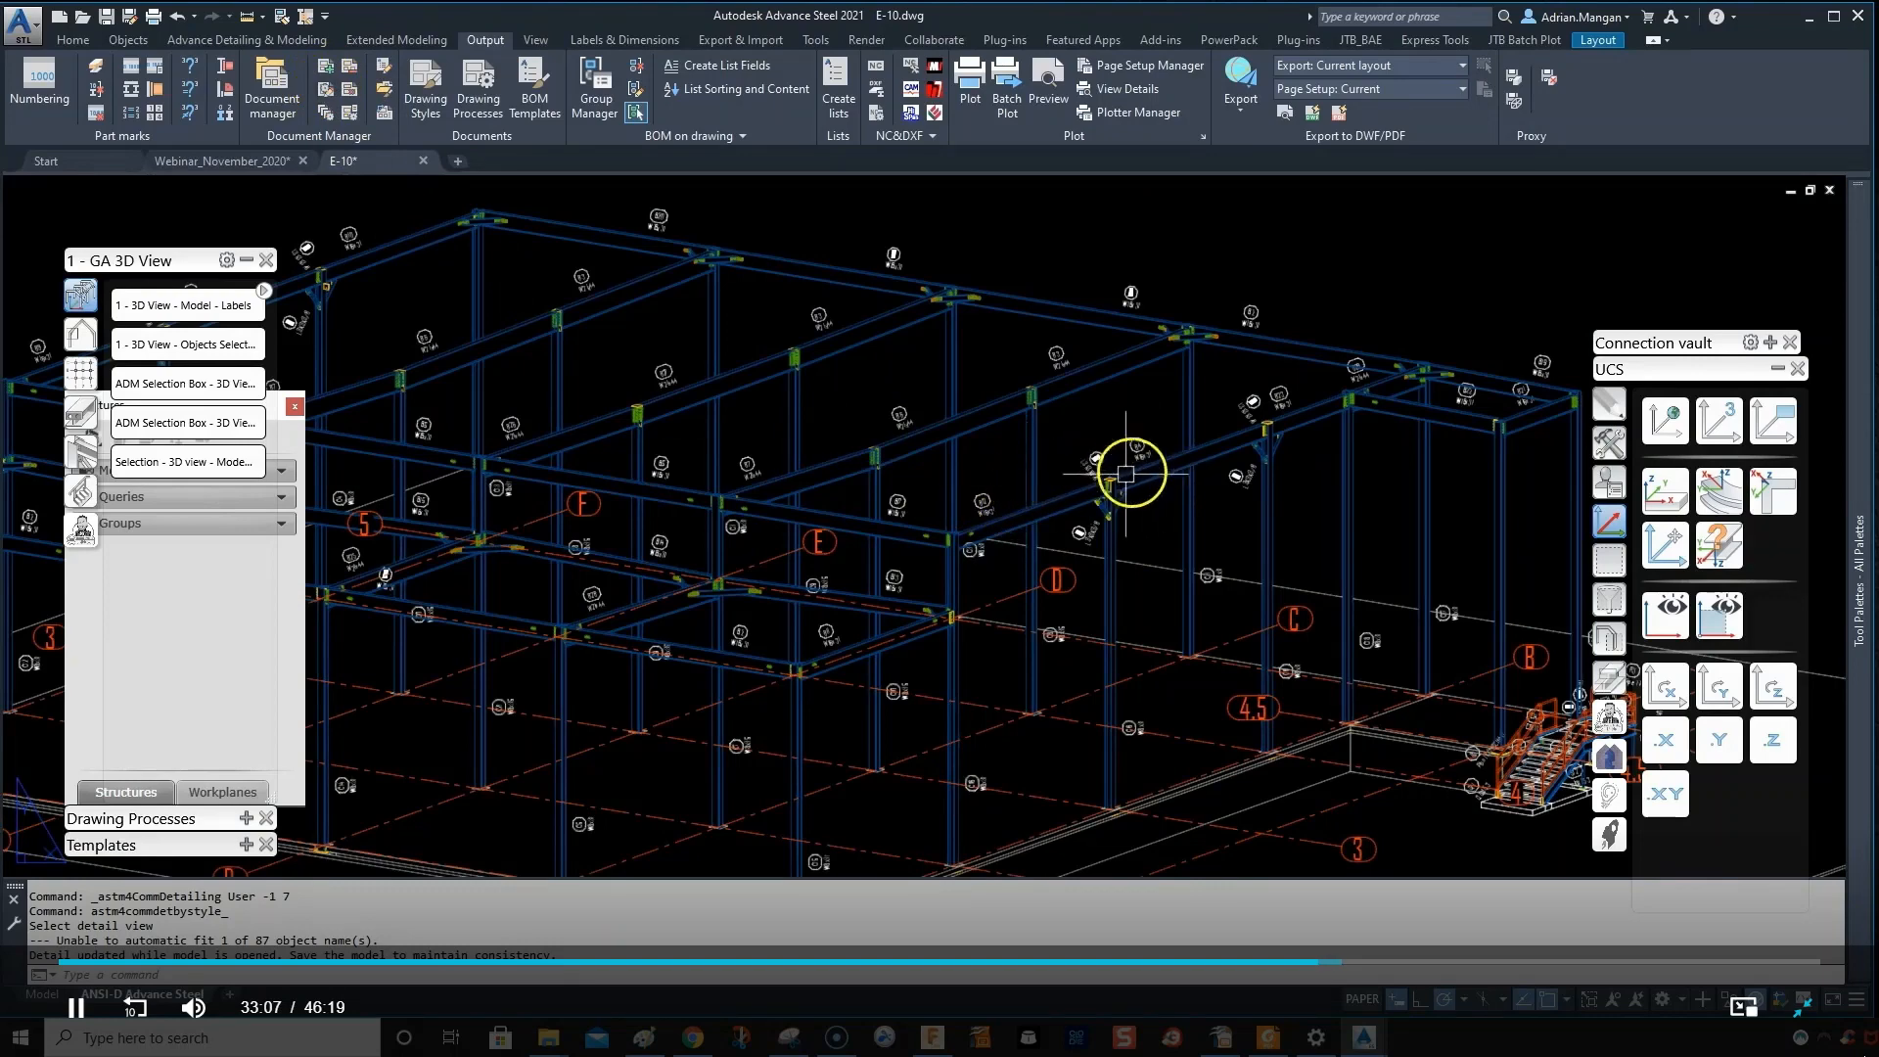
{"action": "scroll", "coordinate": [1126, 475], "scroll_direction": "up", "scroll_amount": 4}
{"action": "scroll", "coordinate": [1040, 439], "scroll_direction": "down", "scroll_amount": 5}
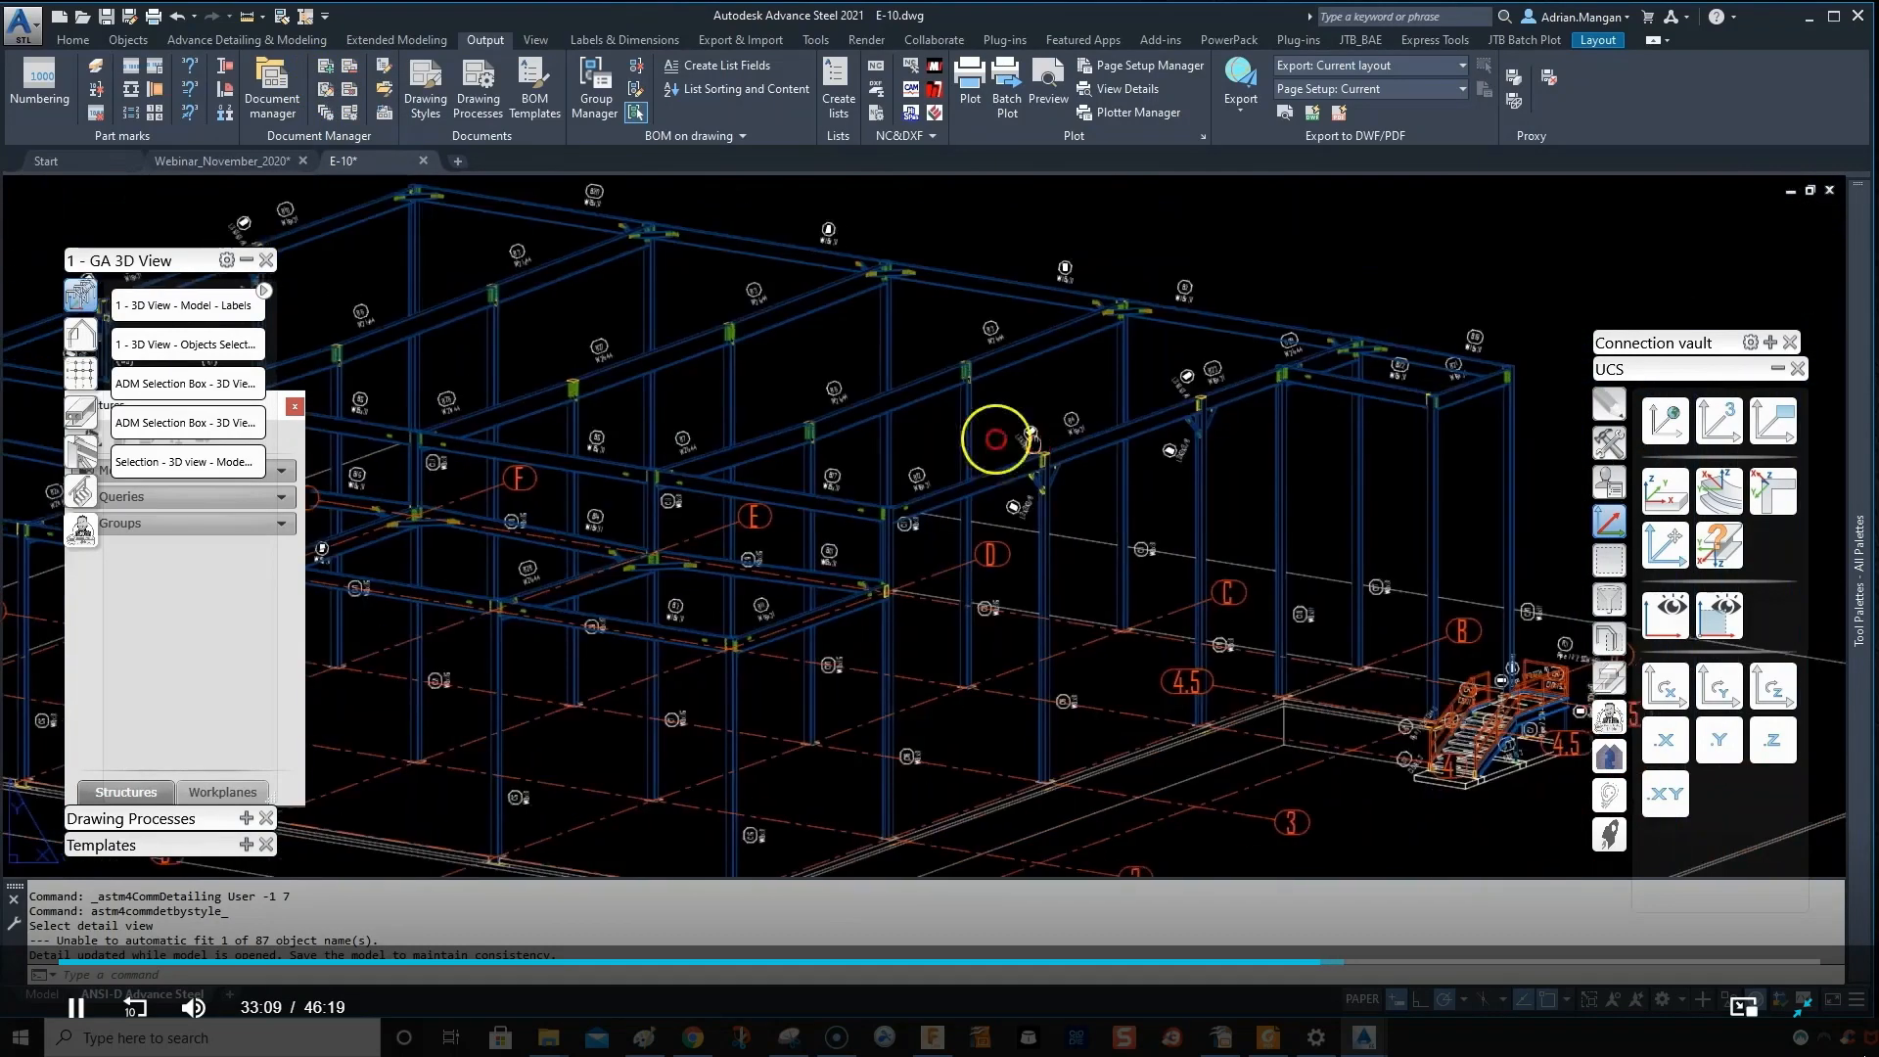
{"action": "scroll", "coordinate": [1405, 596], "scroll_direction": "up", "scroll_amount": 4}
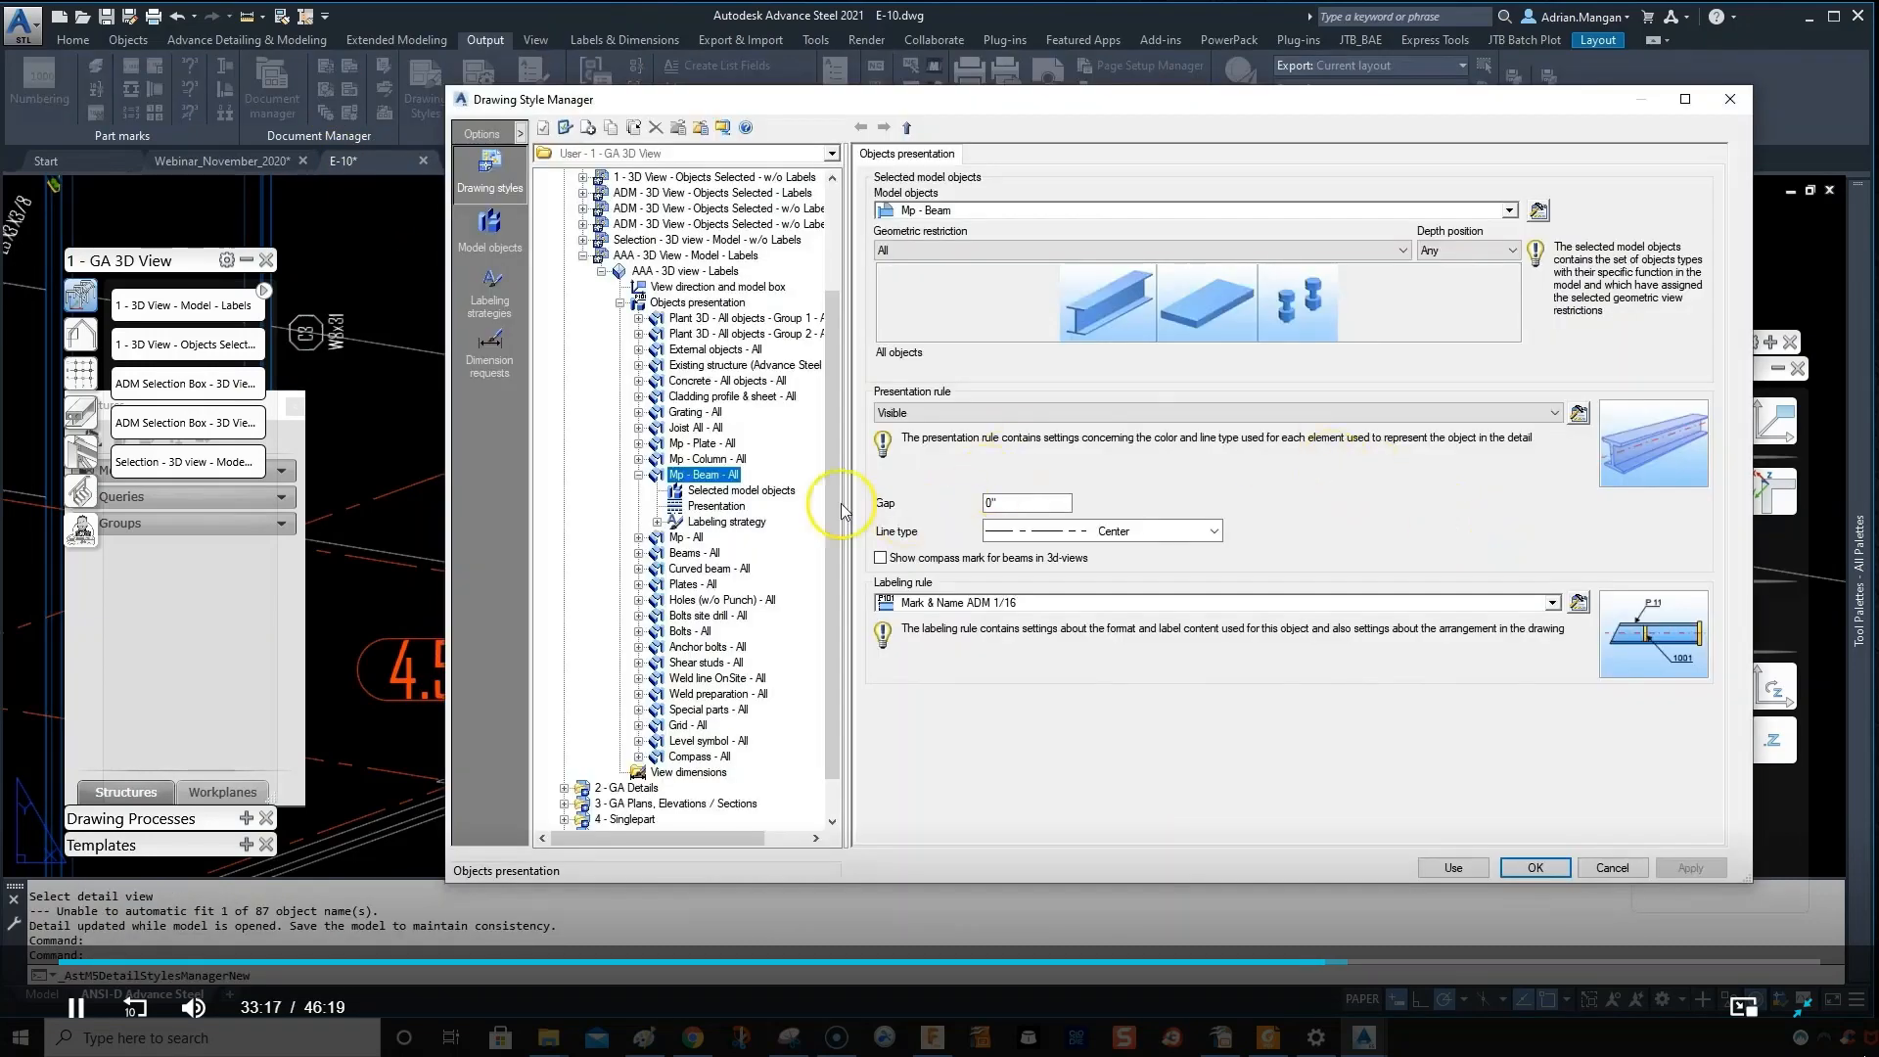
- Open the model object definition of the Mp - Beam rule under AAA - 3D view - Labels
{"action": "left_click", "coordinate": [639, 474]}
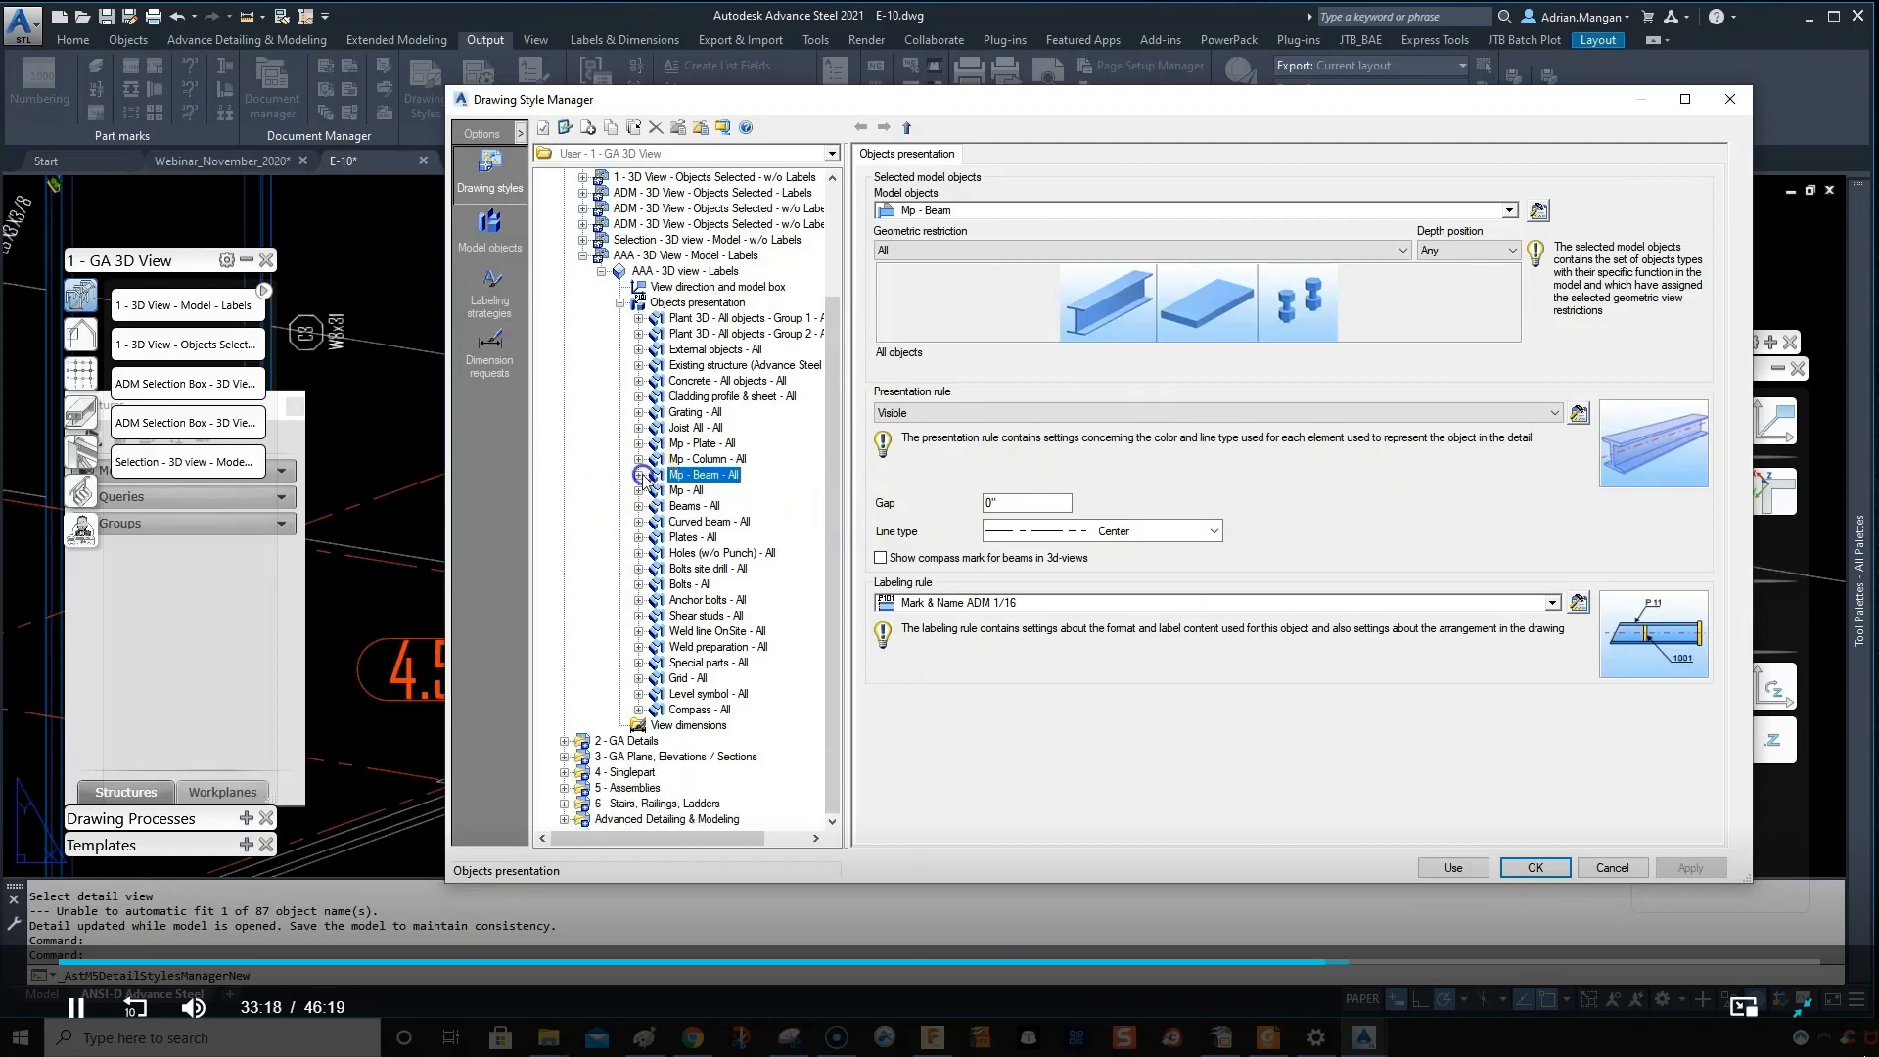
{"action": "double_click", "coordinate": [693, 478]}
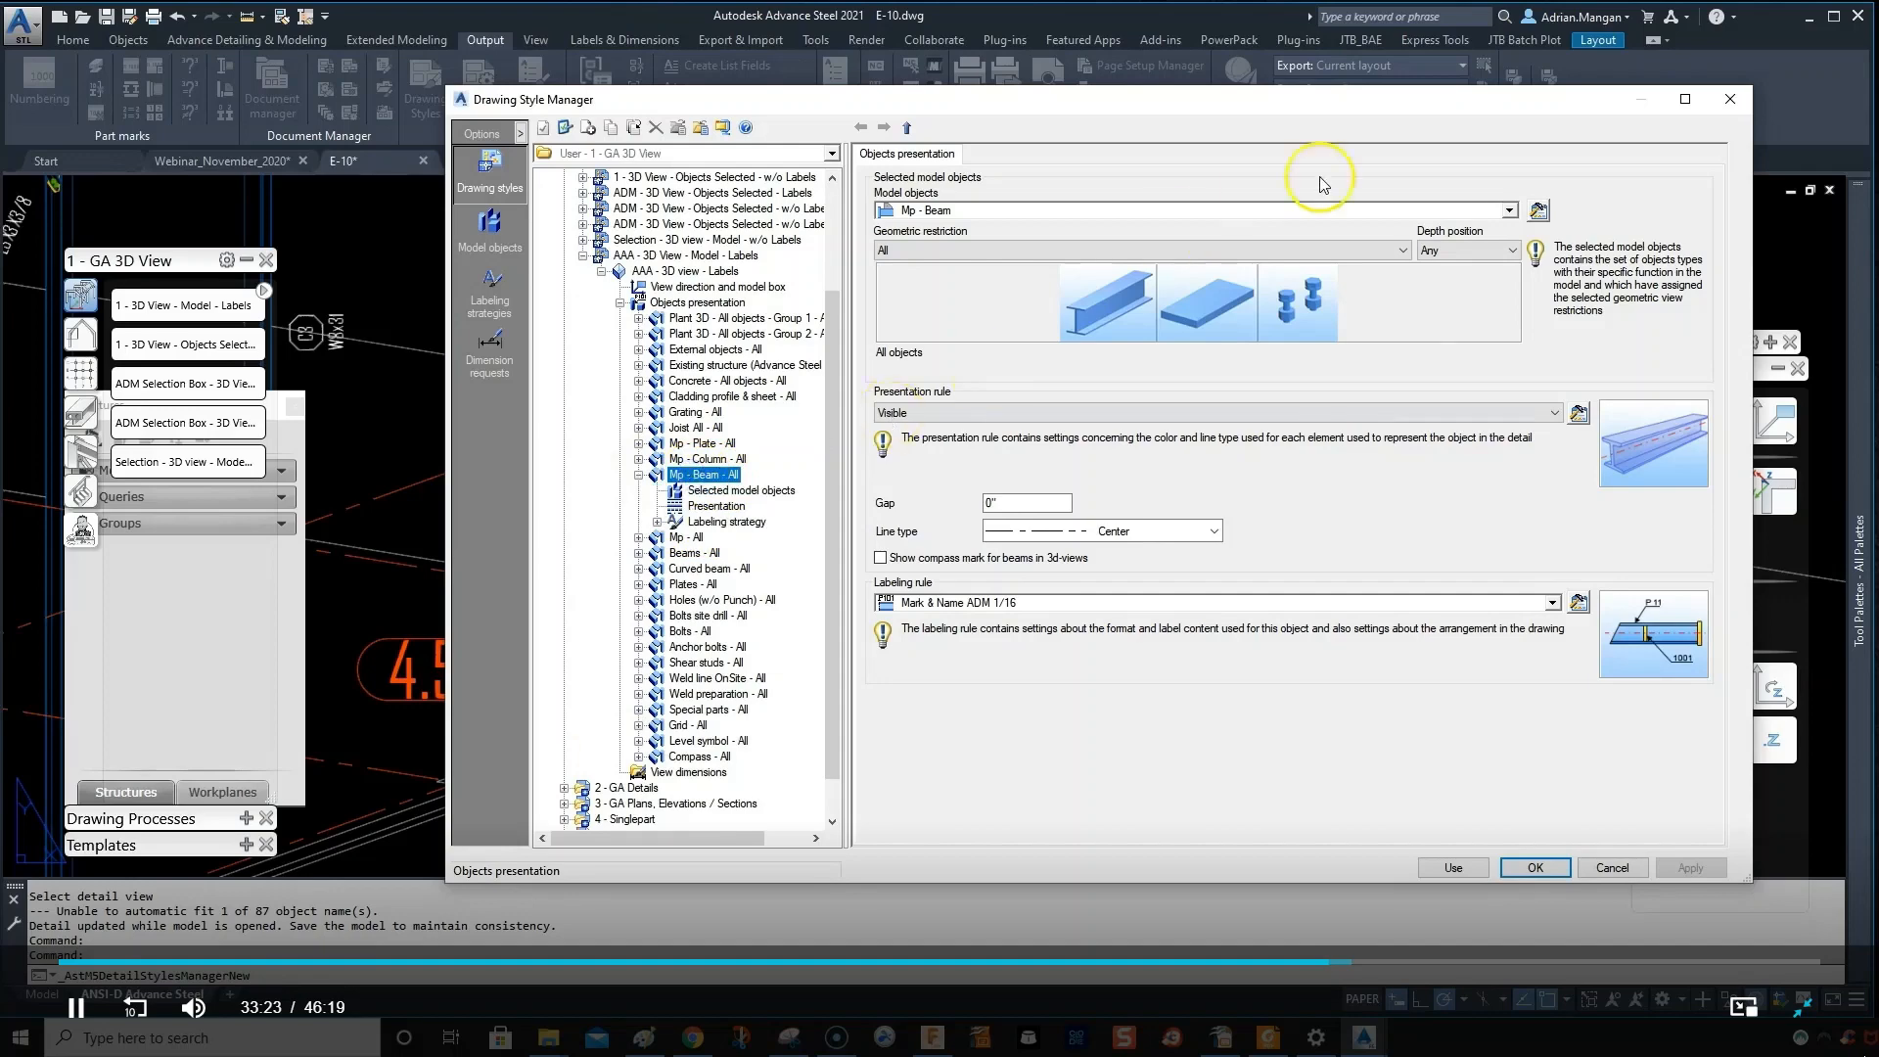
{"action": "left_click", "coordinate": [1509, 210]}
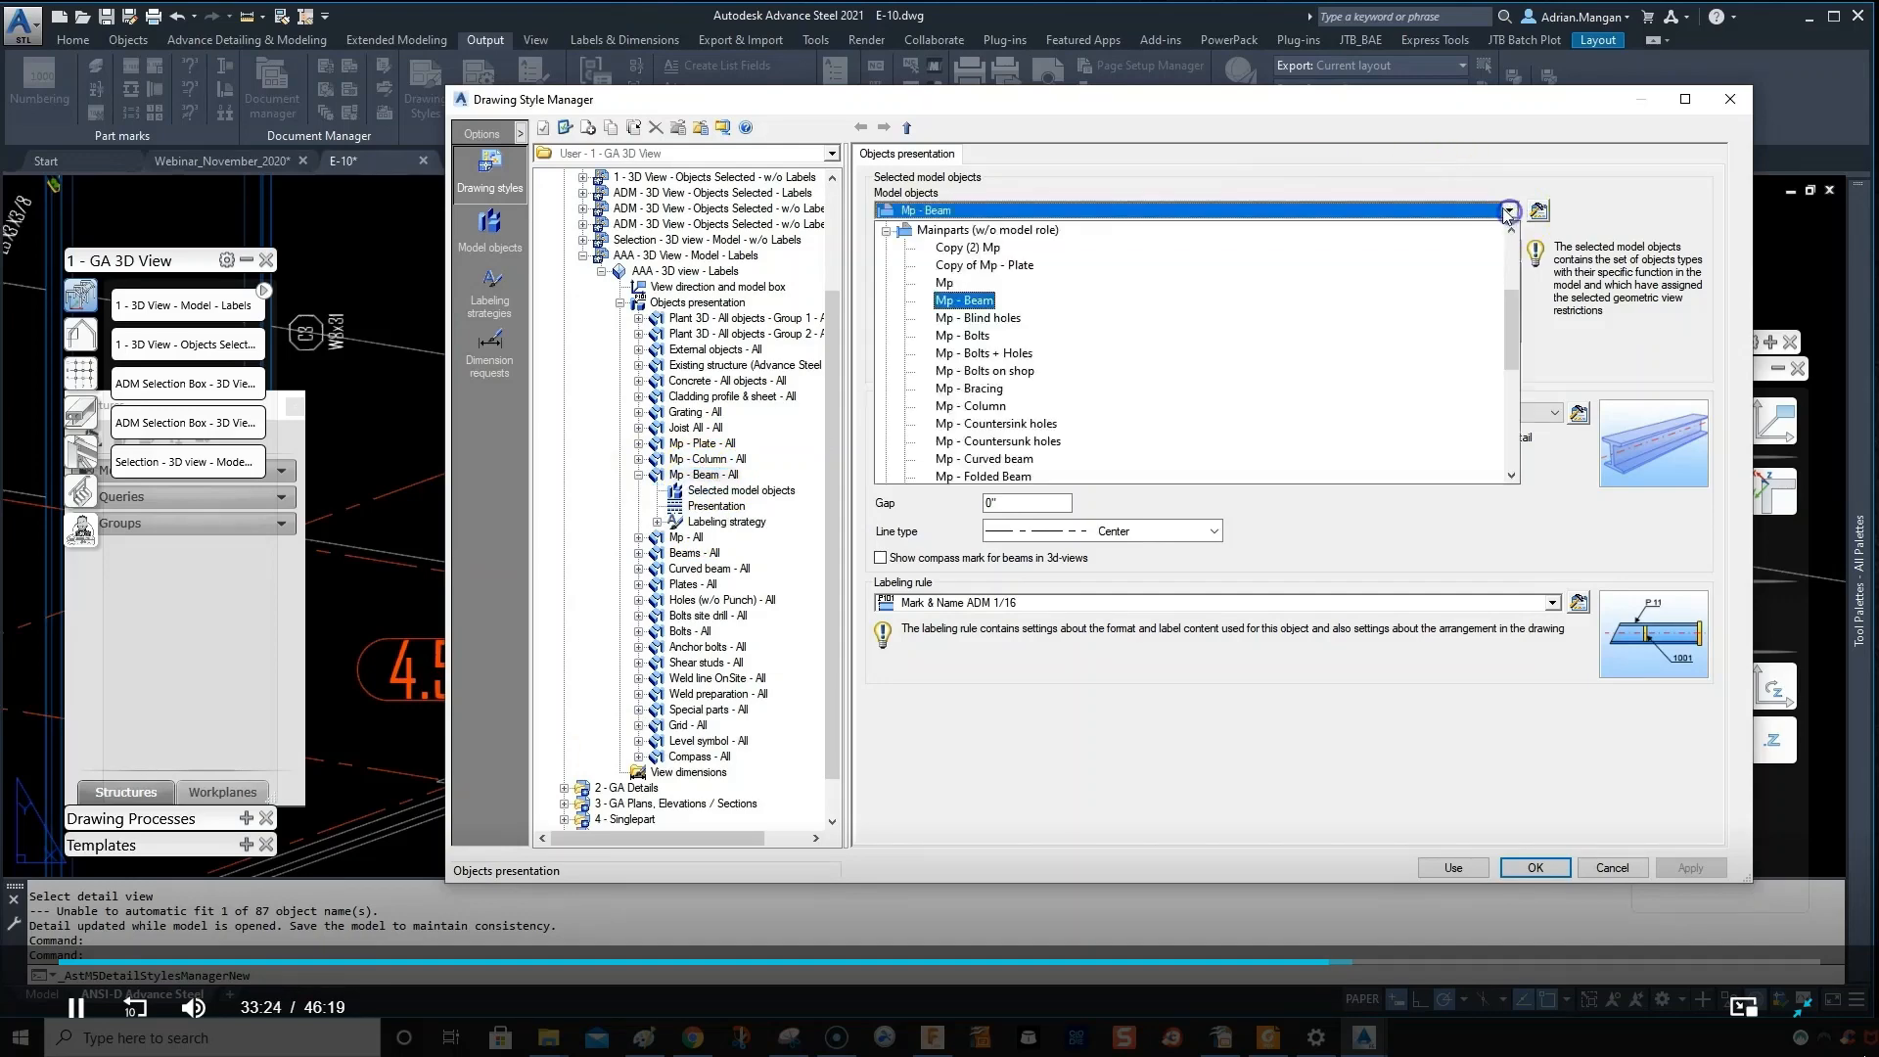
{"action": "left_click", "coordinate": [999, 305]}
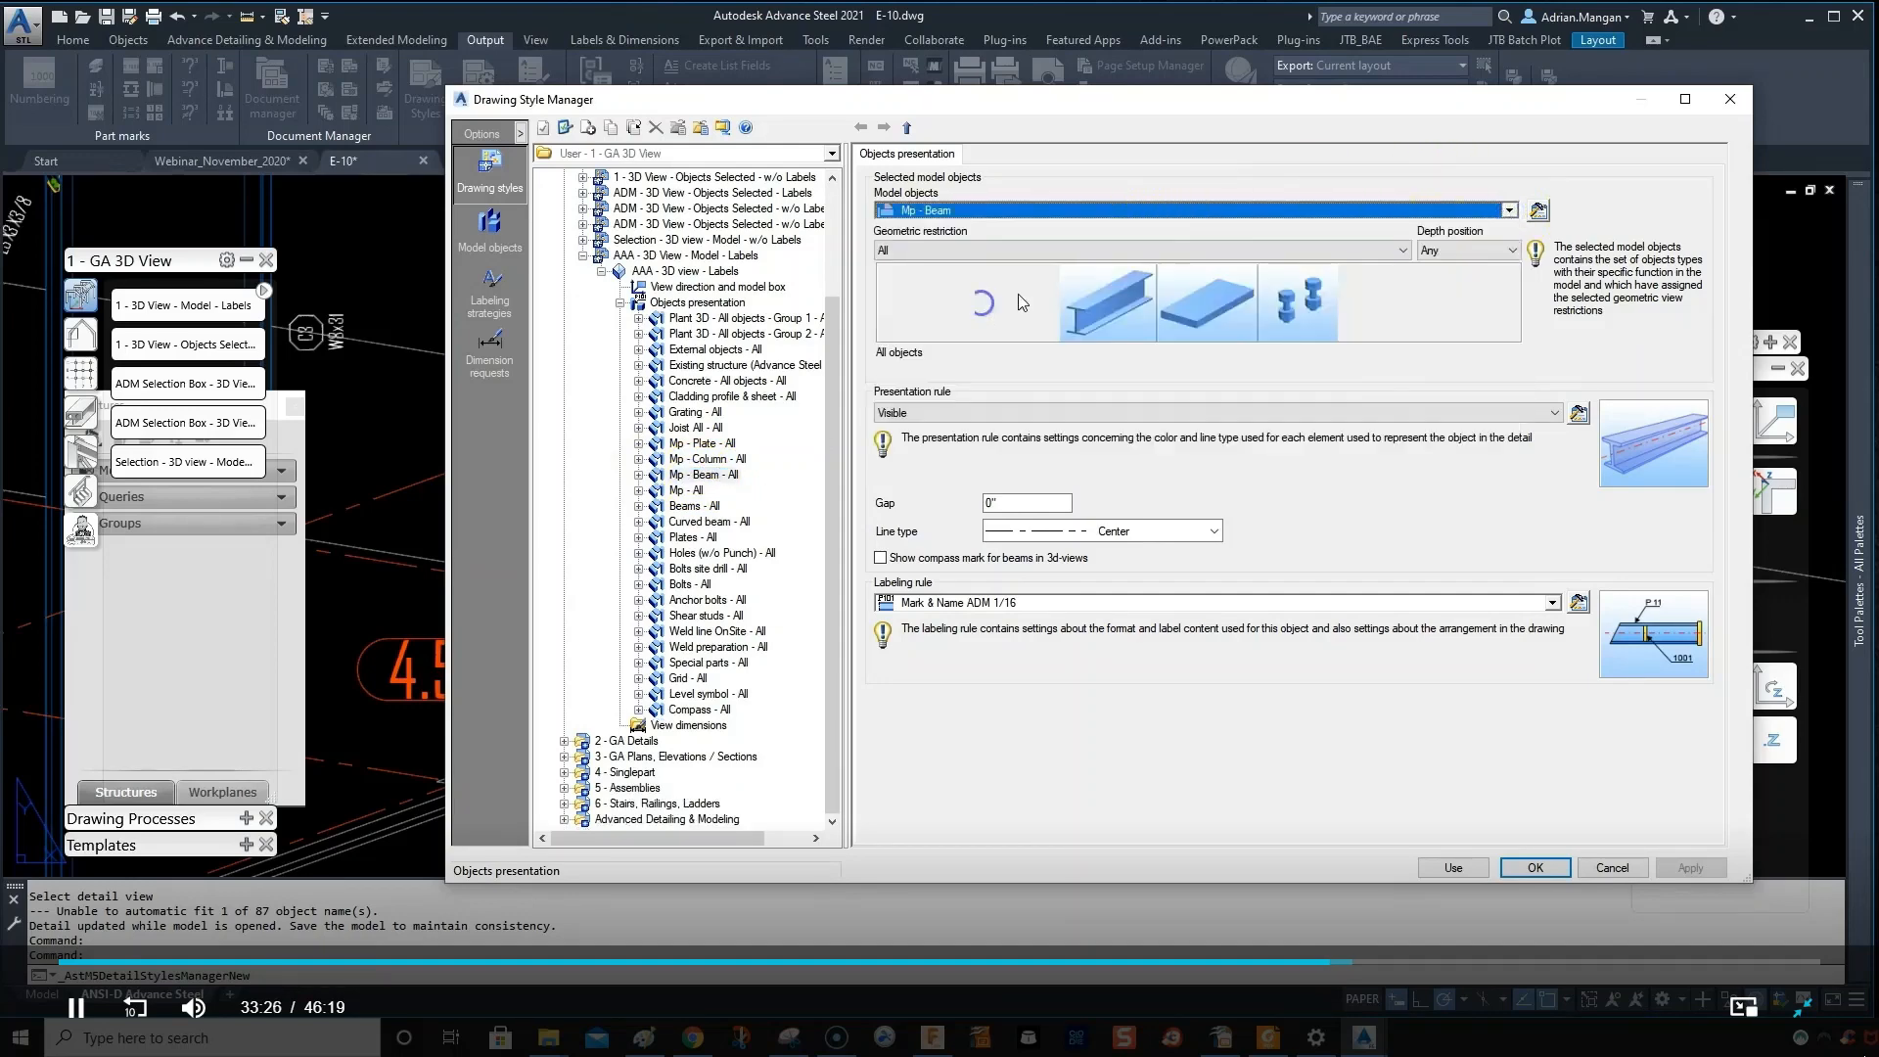
{"action": "left_click", "coordinate": [1539, 212]}
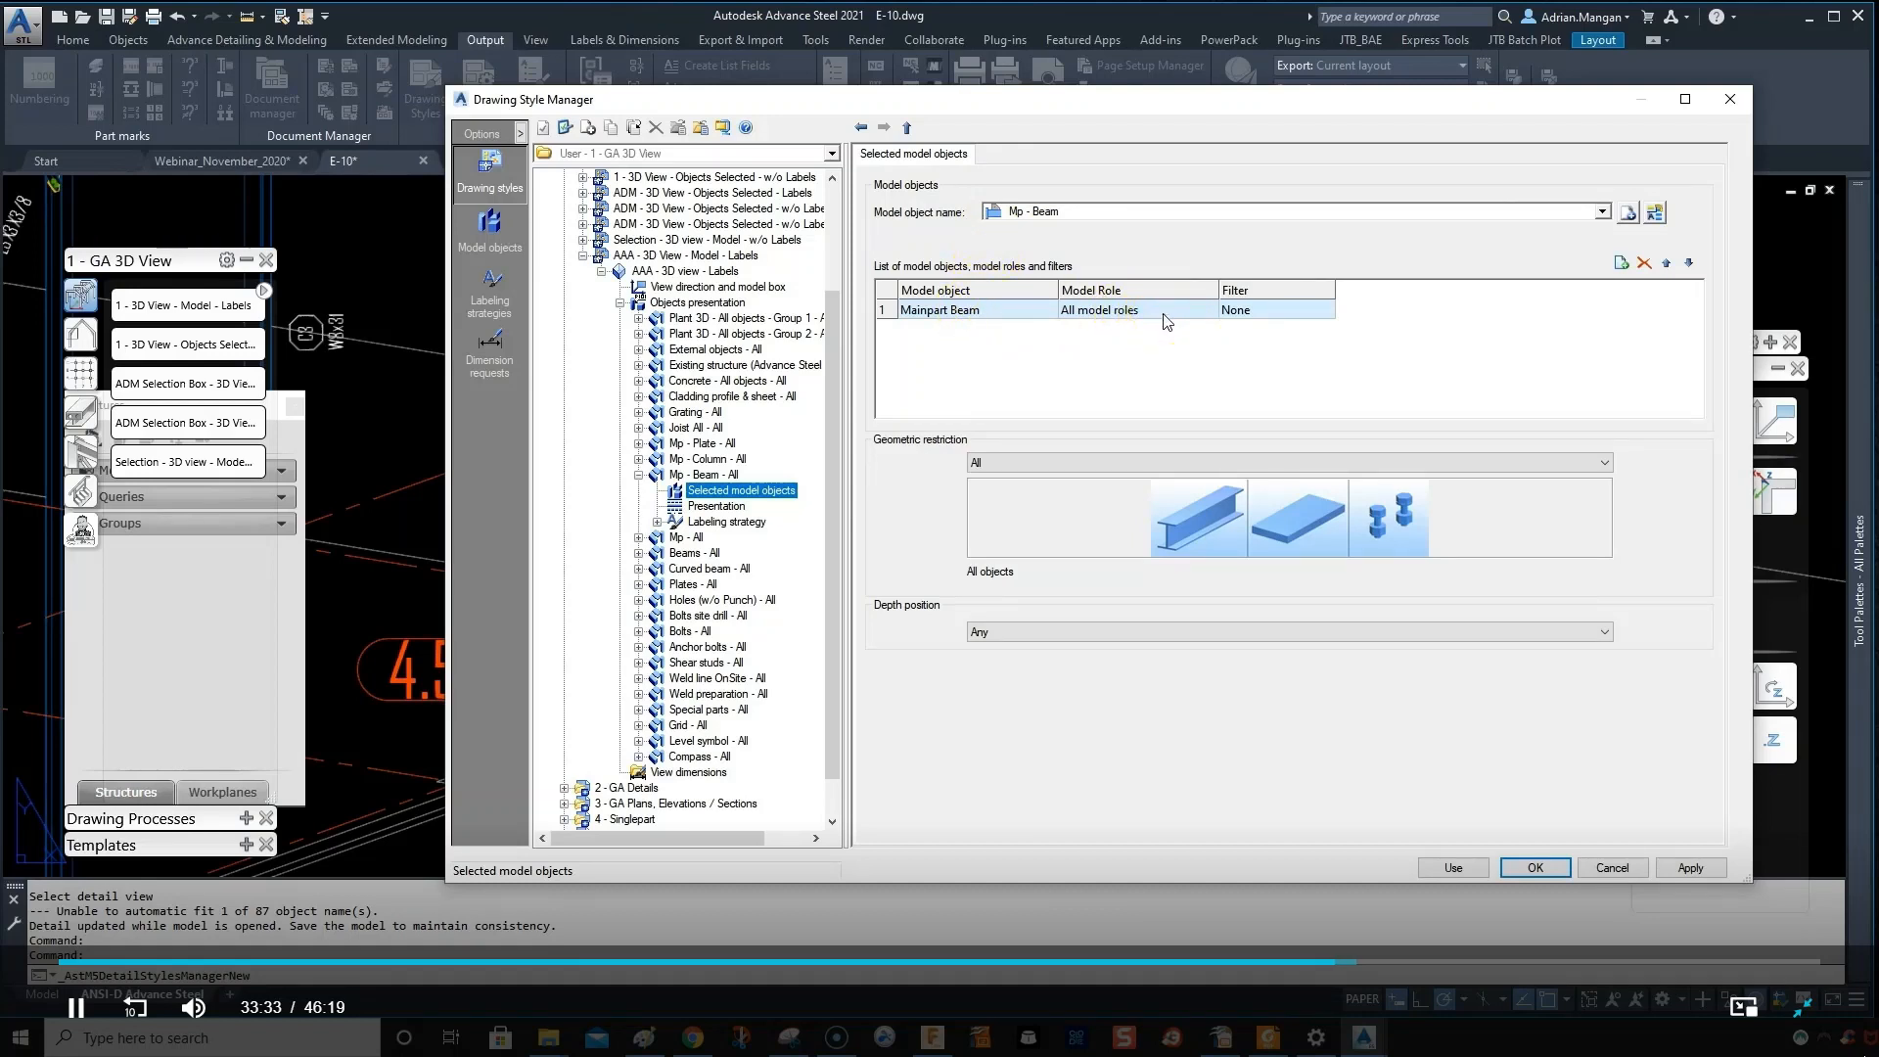
- Set the rule's model objects to Mp - Beam (model role) from the Mainparts (w/ model role) group and apply the change
{"action": "left_click", "coordinate": [1602, 213]}
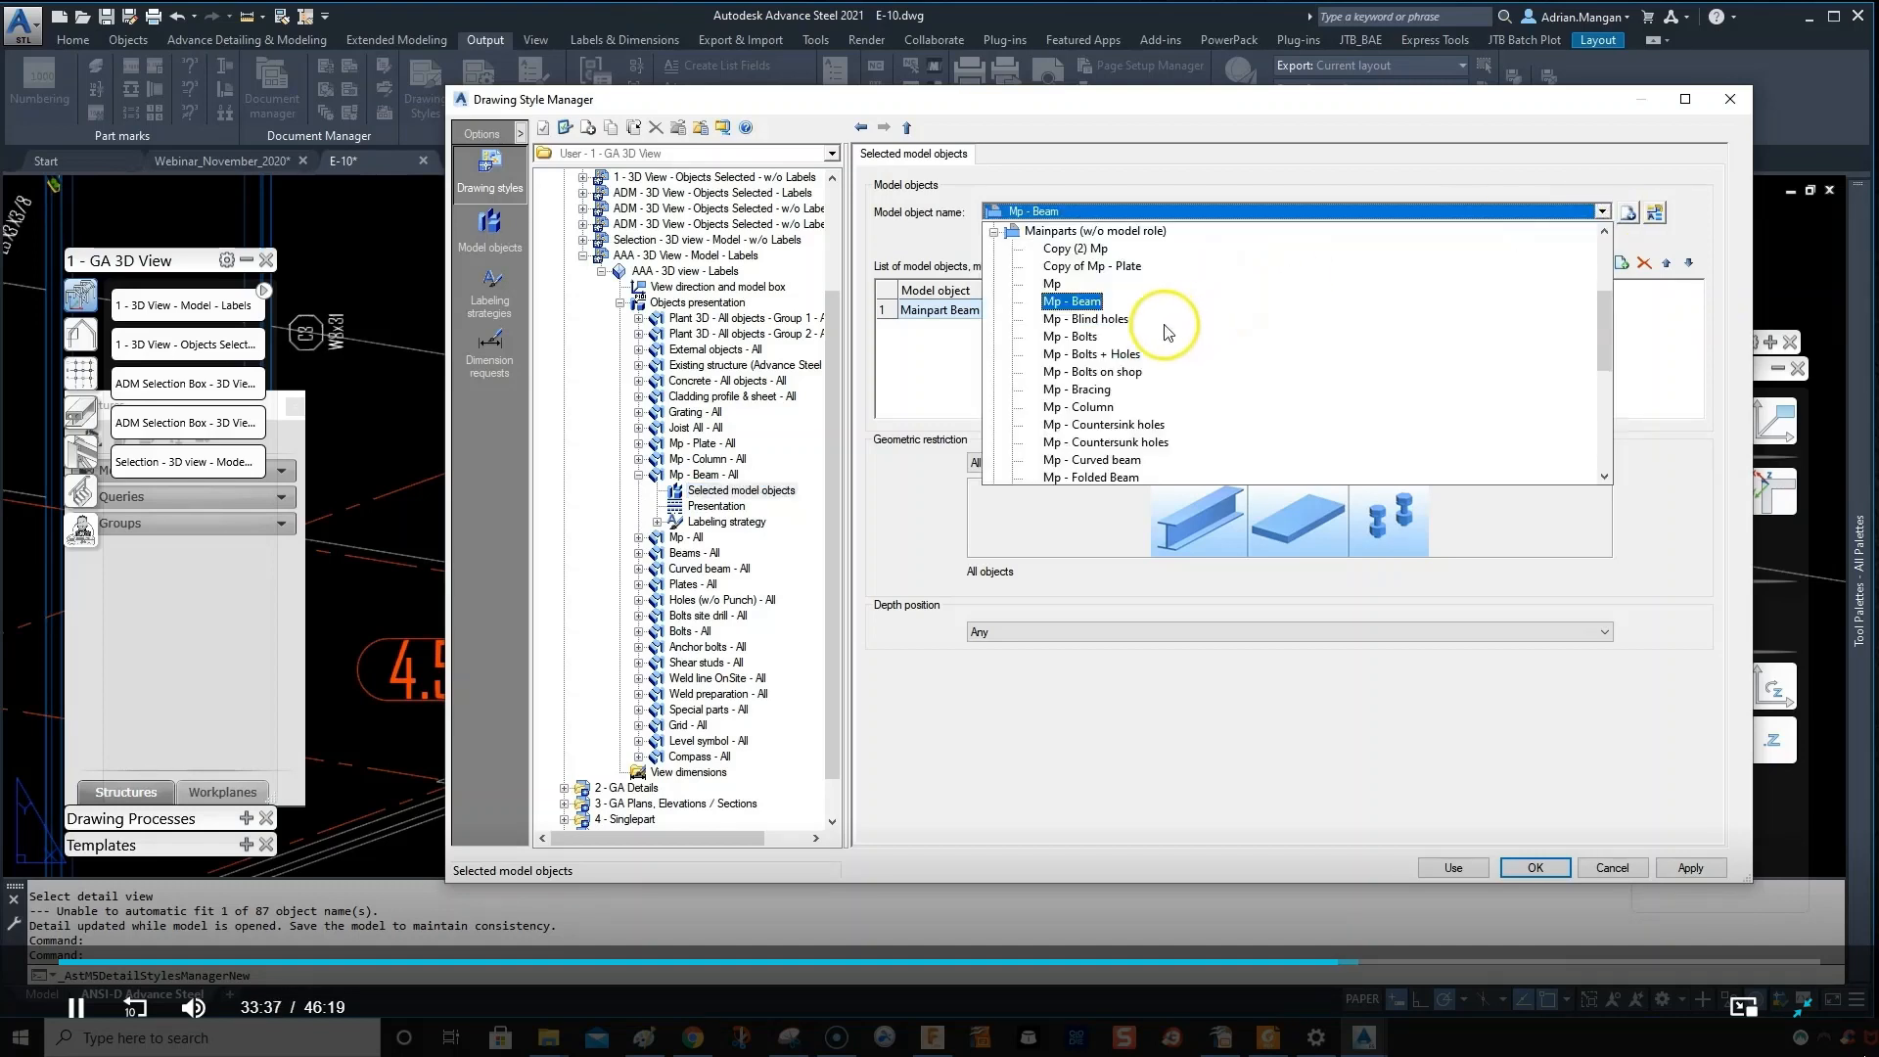
{"action": "scroll", "coordinate": [1126, 353], "scroll_direction": "down", "scroll_amount": 2}
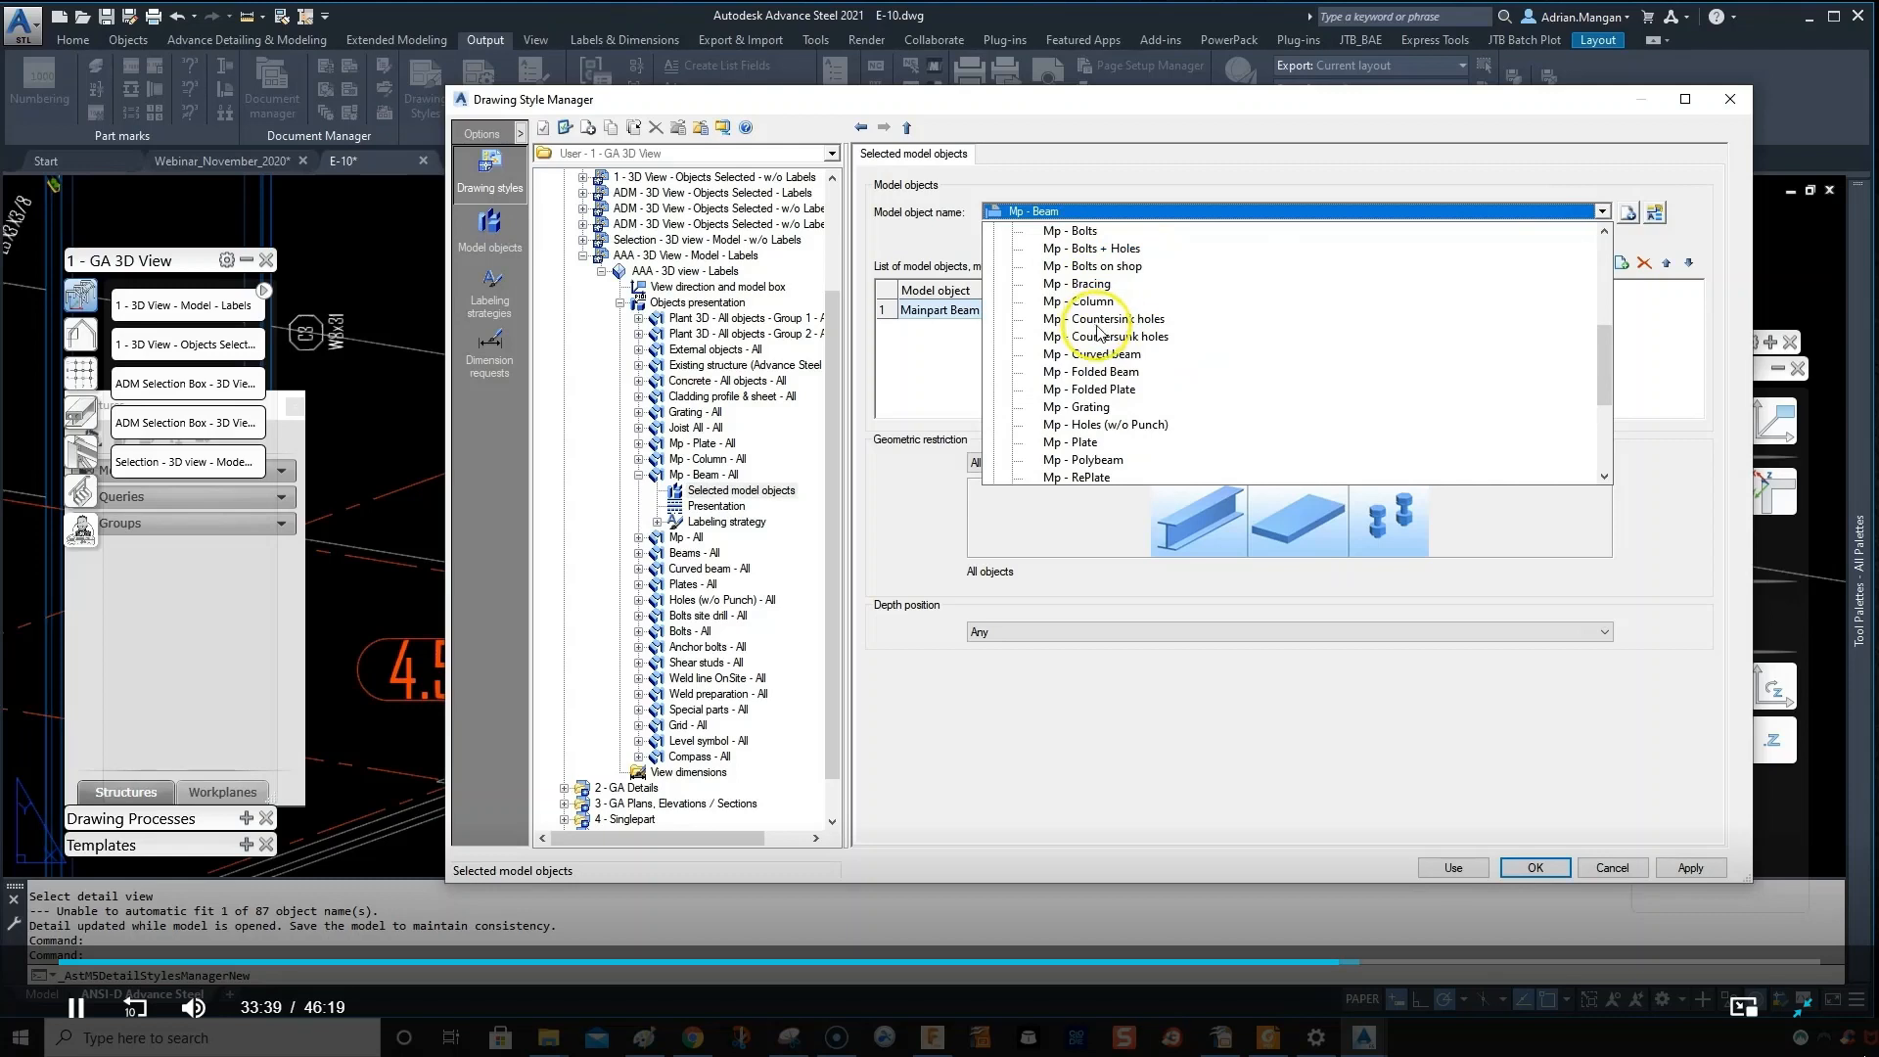
{"action": "scroll", "coordinate": [1098, 332], "scroll_direction": "down", "scroll_amount": 3}
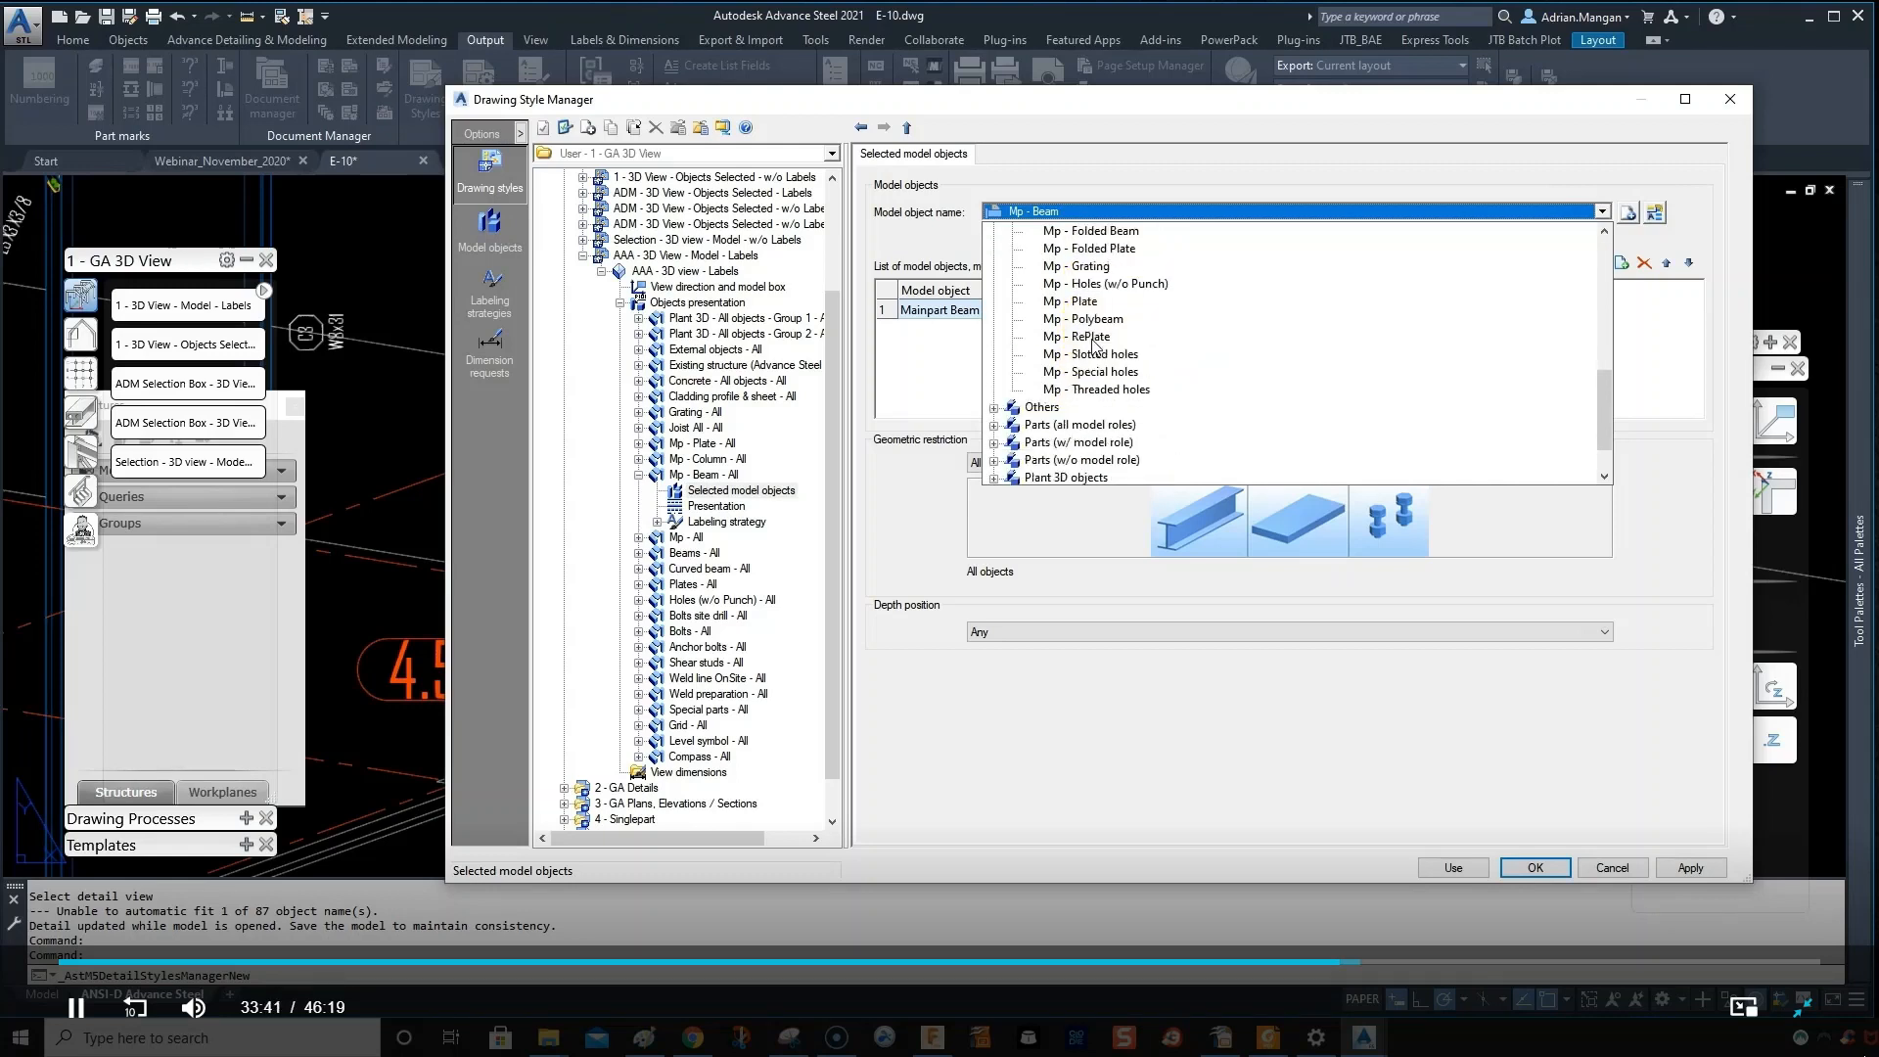
{"action": "scroll", "coordinate": [1096, 342], "scroll_direction": "down", "scroll_amount": 1}
{"action": "left_click", "coordinate": [1080, 376]}
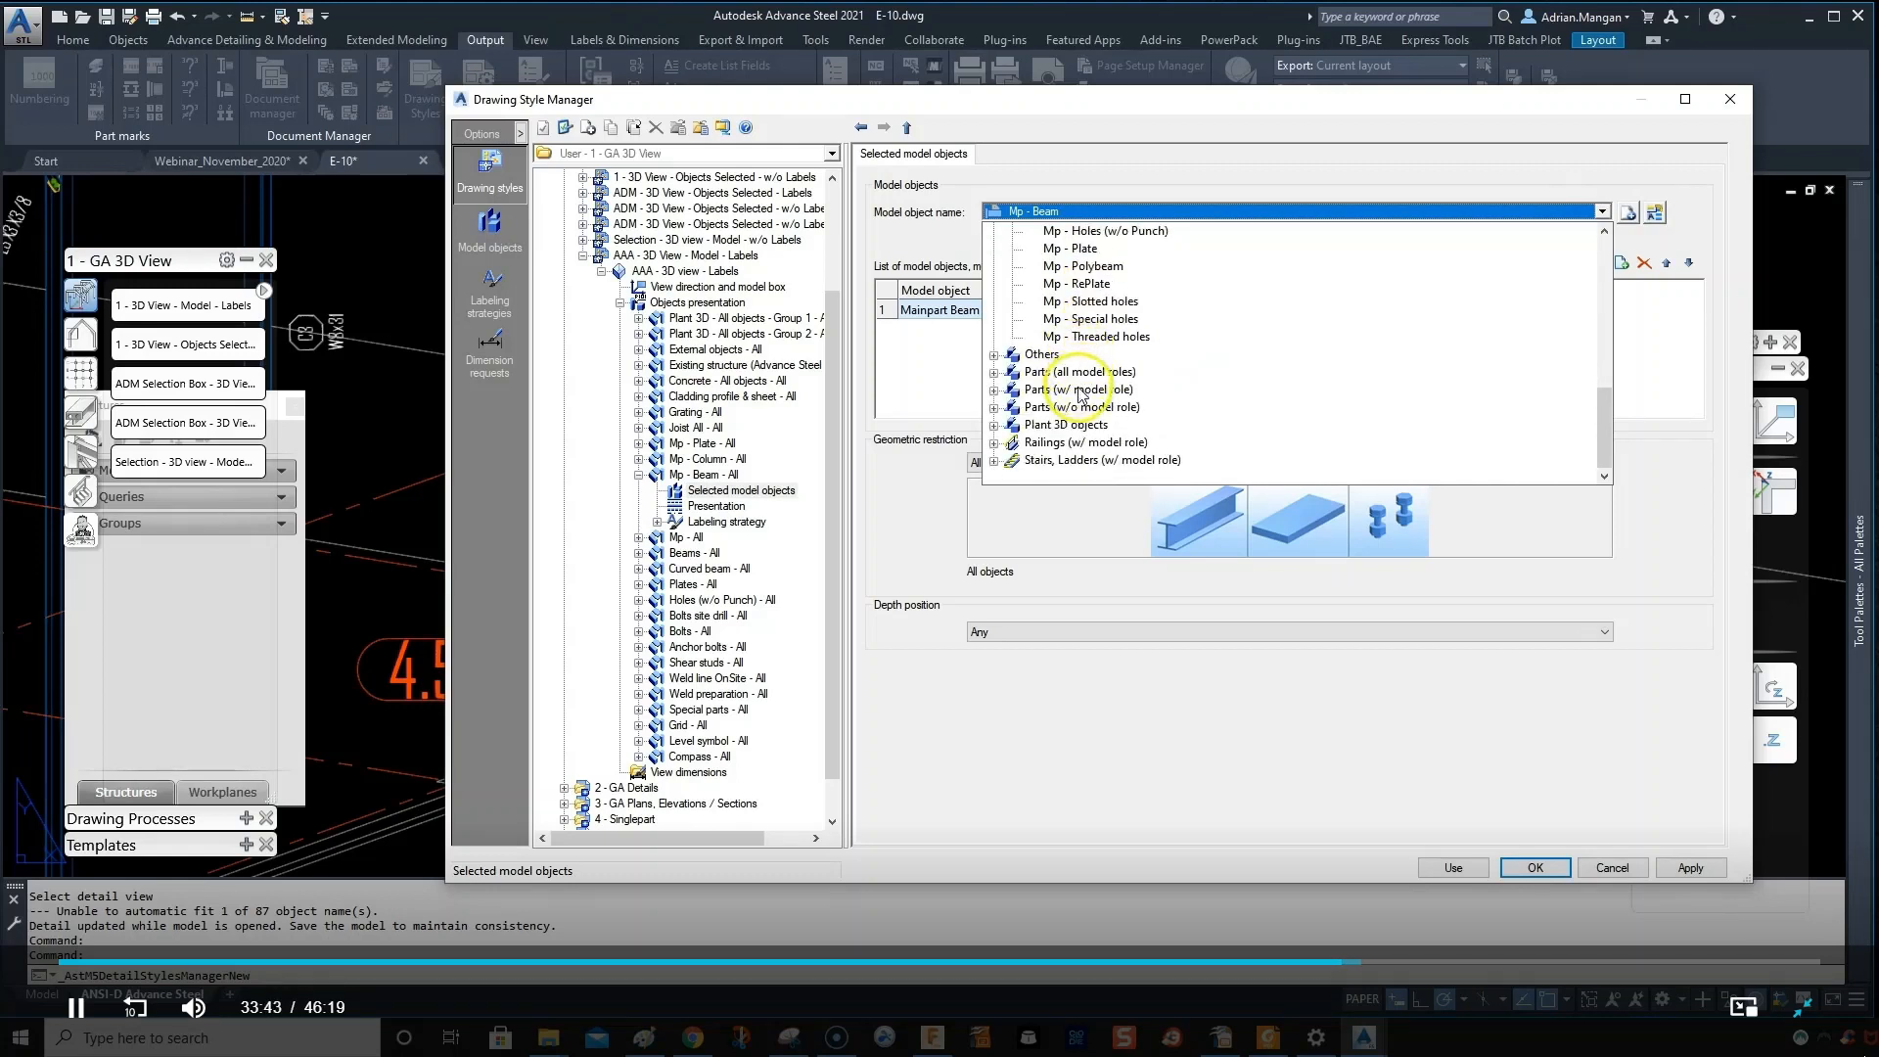
{"action": "scroll", "coordinate": [1080, 391], "scroll_direction": "up", "scroll_amount": 7}
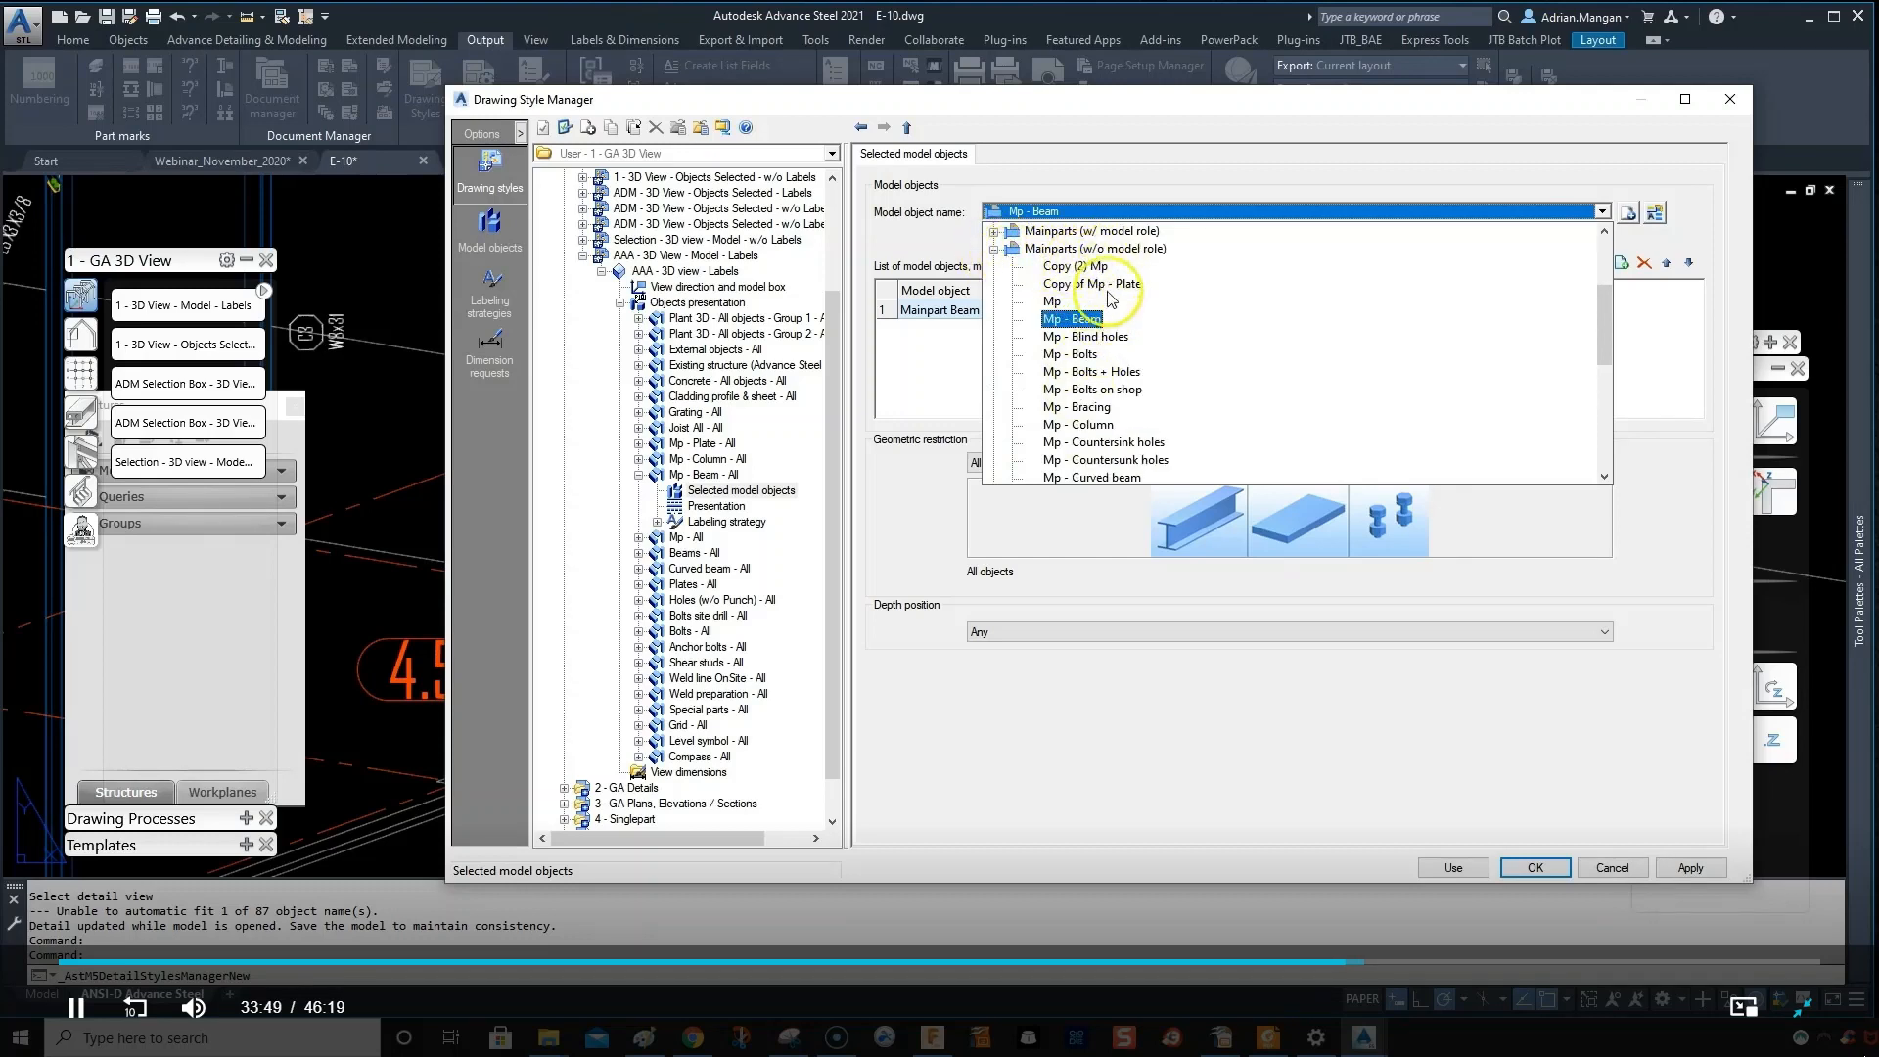
{"action": "left_click", "coordinate": [995, 251]}
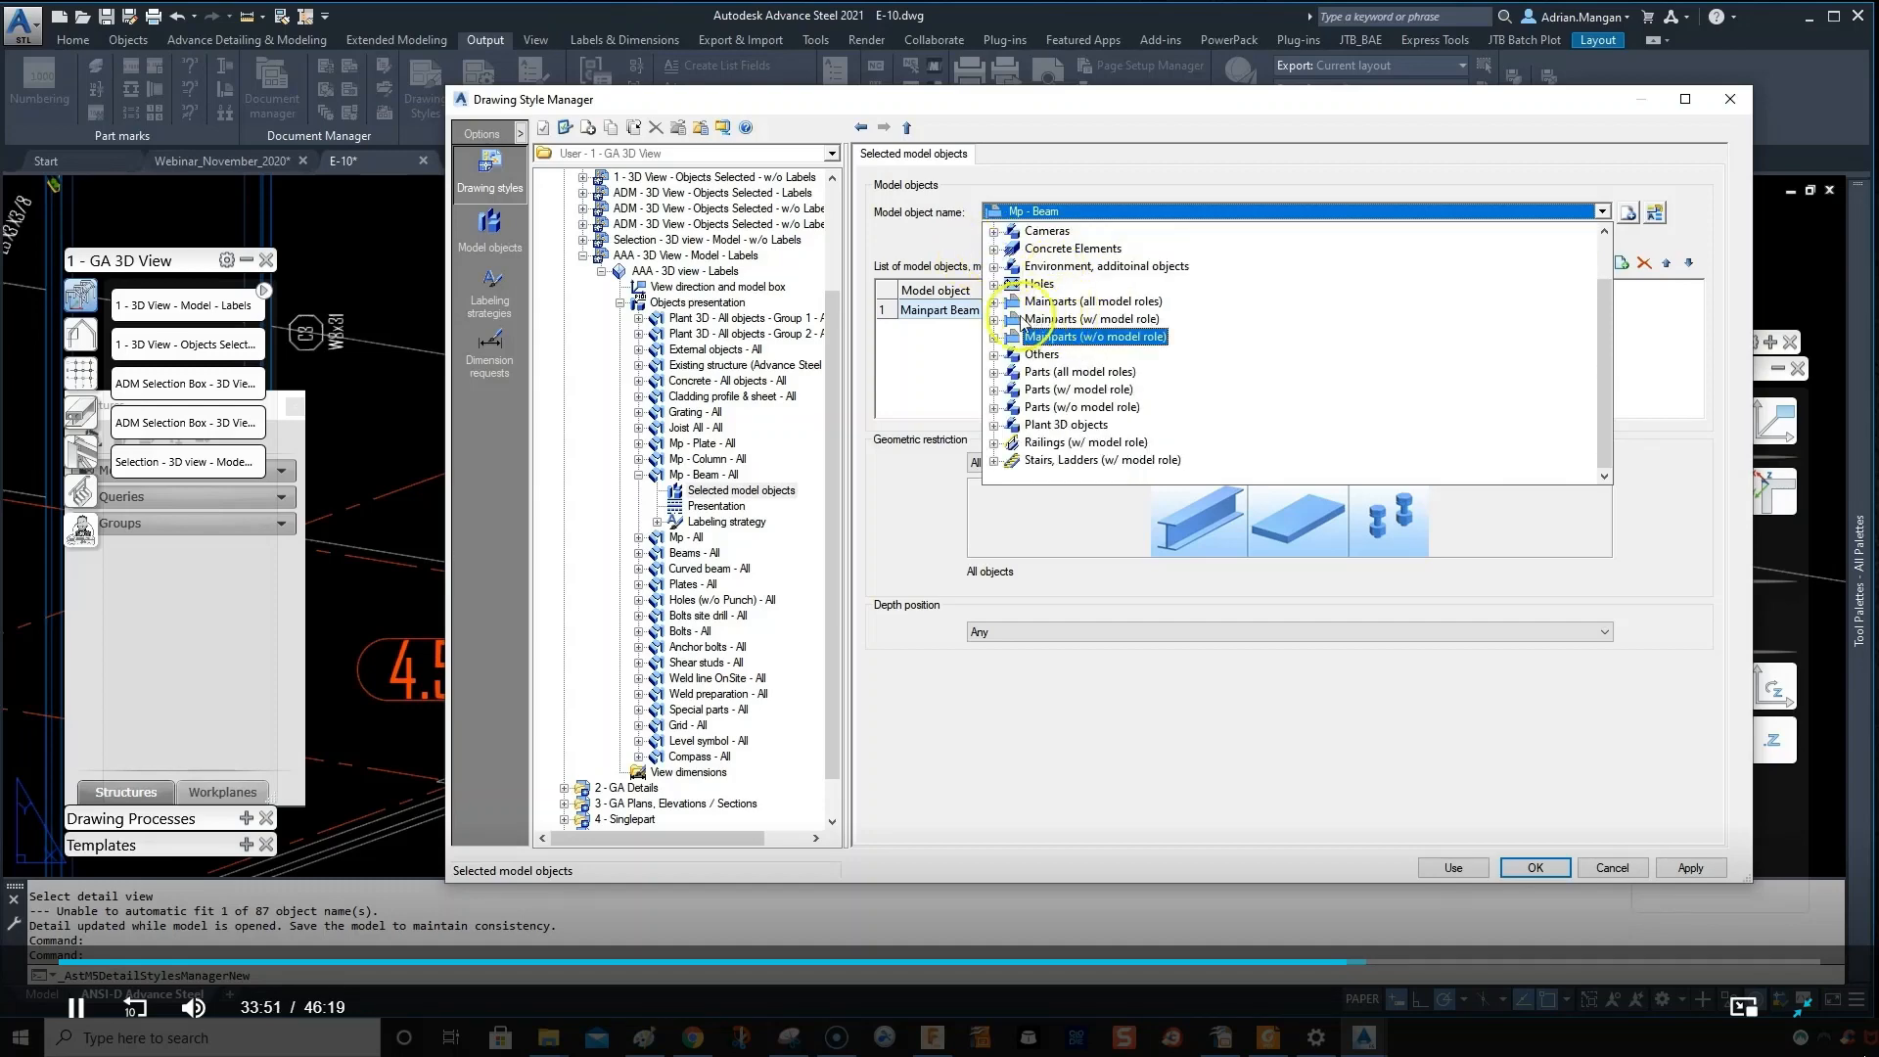
{"action": "left_click", "coordinate": [995, 321]}
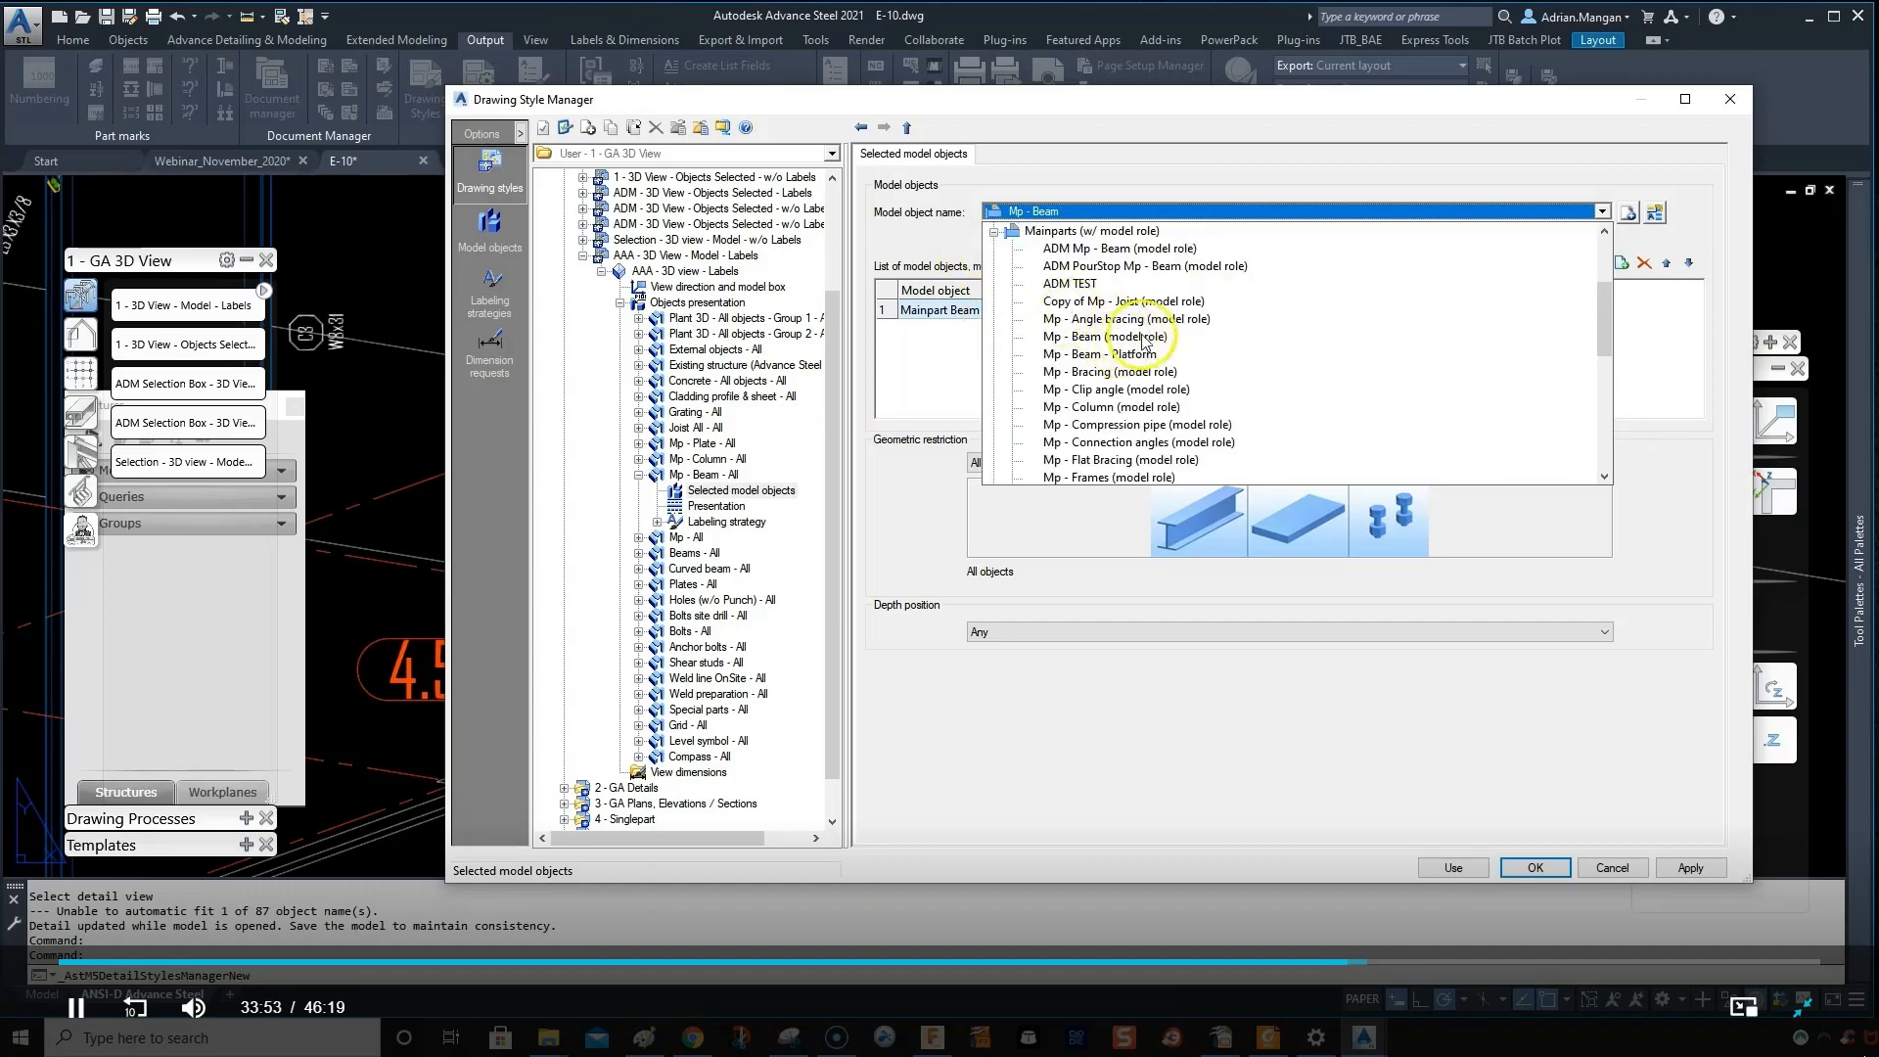
{"action": "left_click", "coordinate": [1054, 338]}
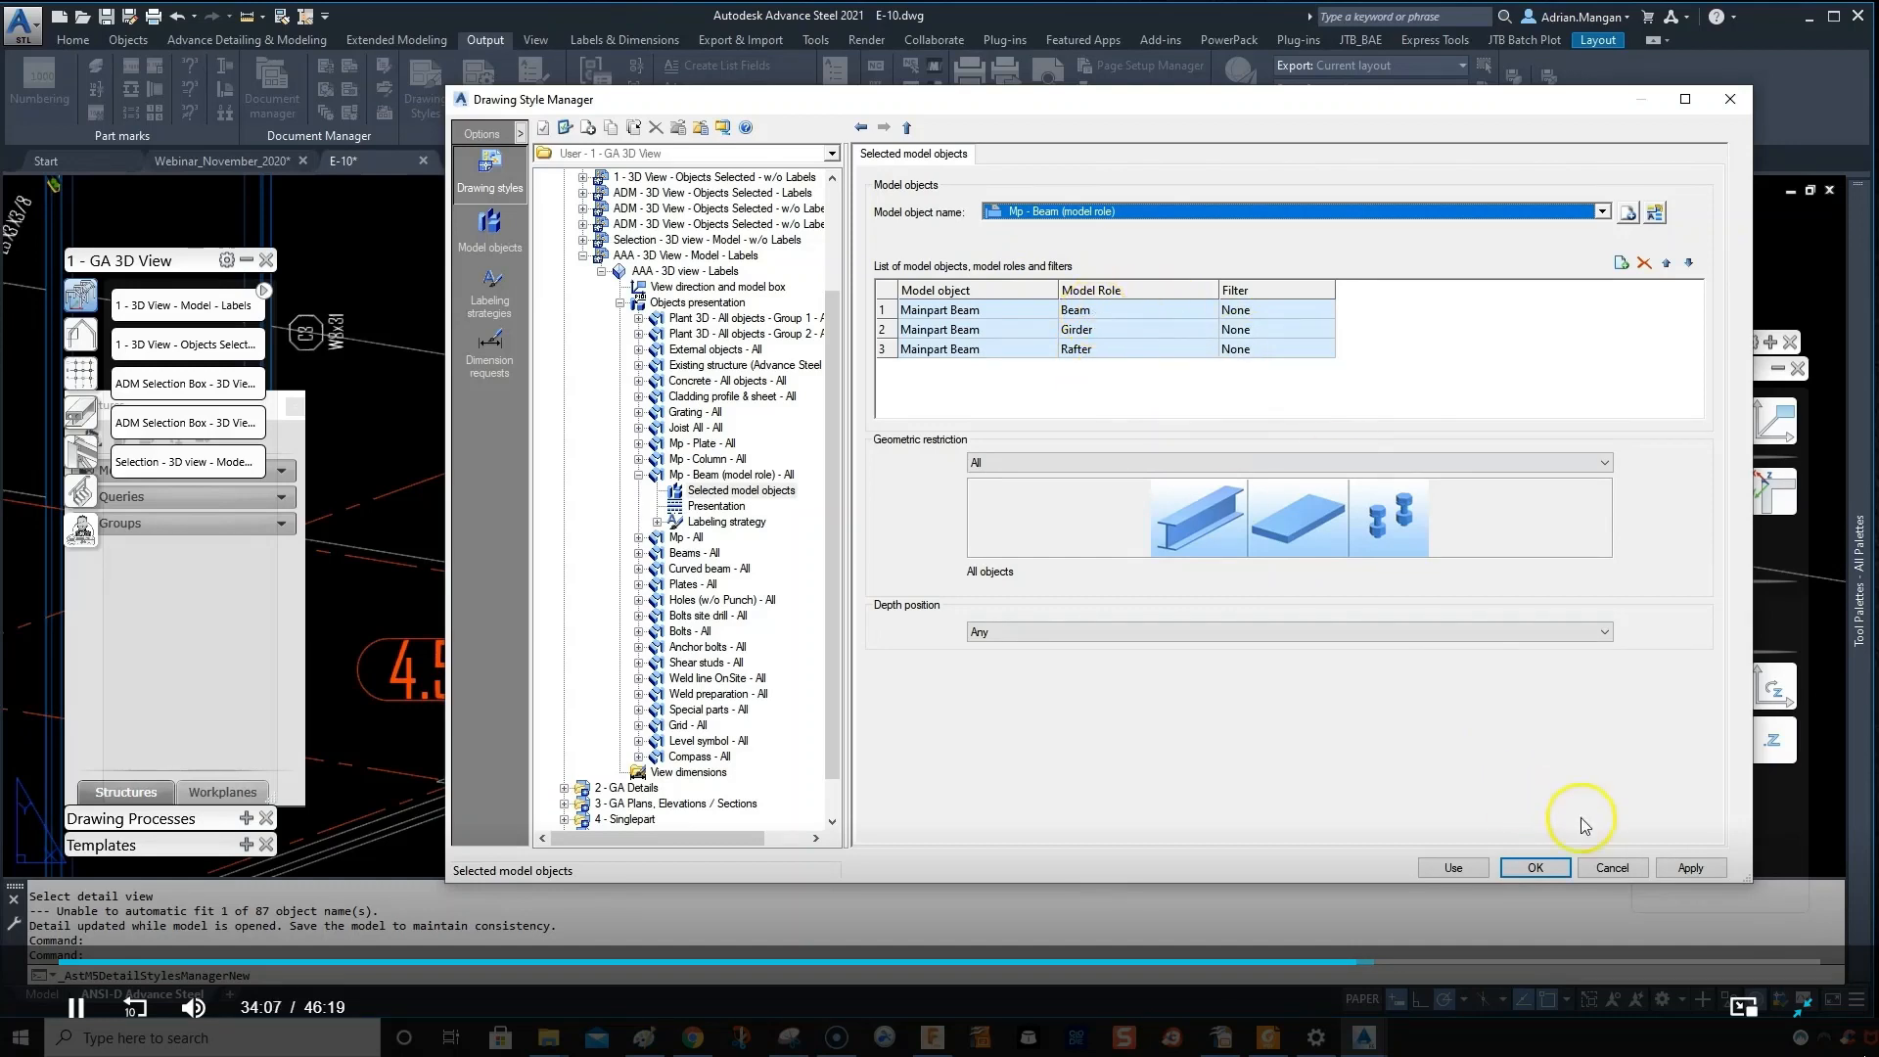
{"action": "left_click", "coordinate": [1683, 870]}
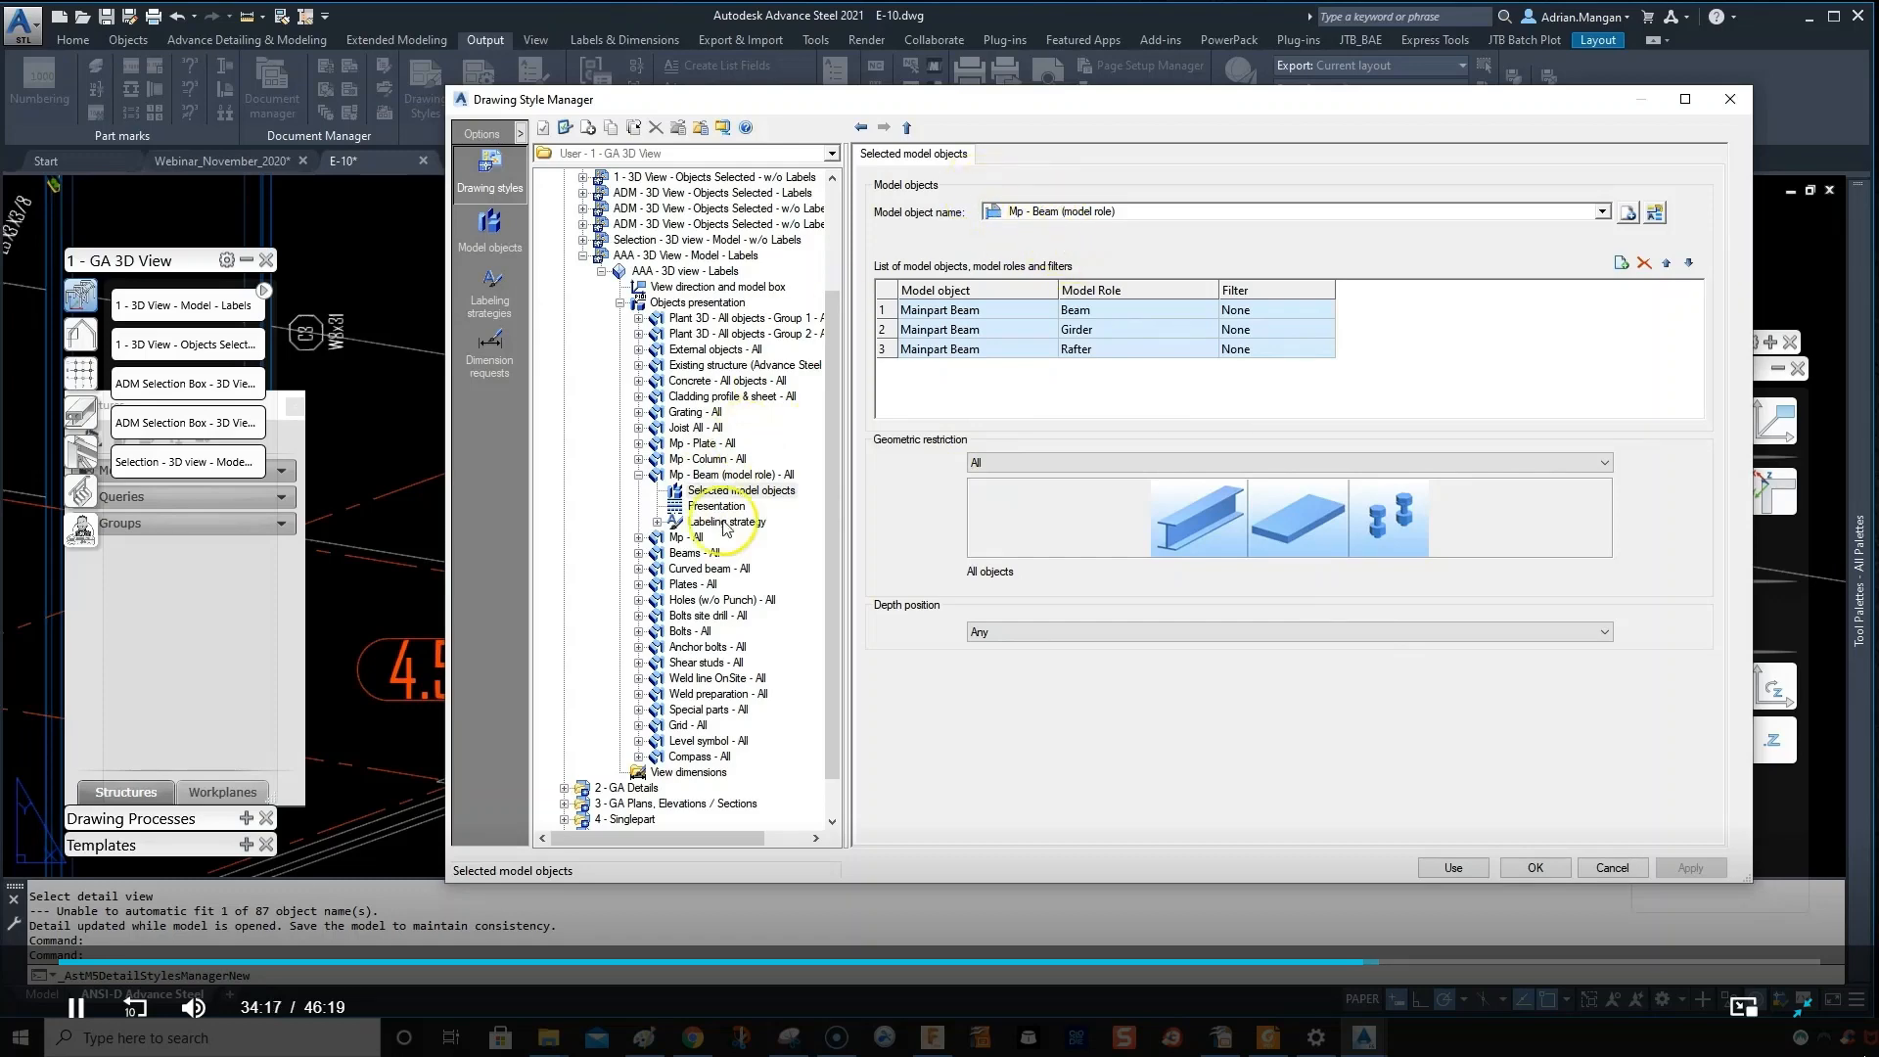
- Set the labeling of the Mp rule to Off in the AAA - 3D view - Labels objects presentation and update the 3D detail view
{"action": "left_click", "coordinate": [724, 301]}
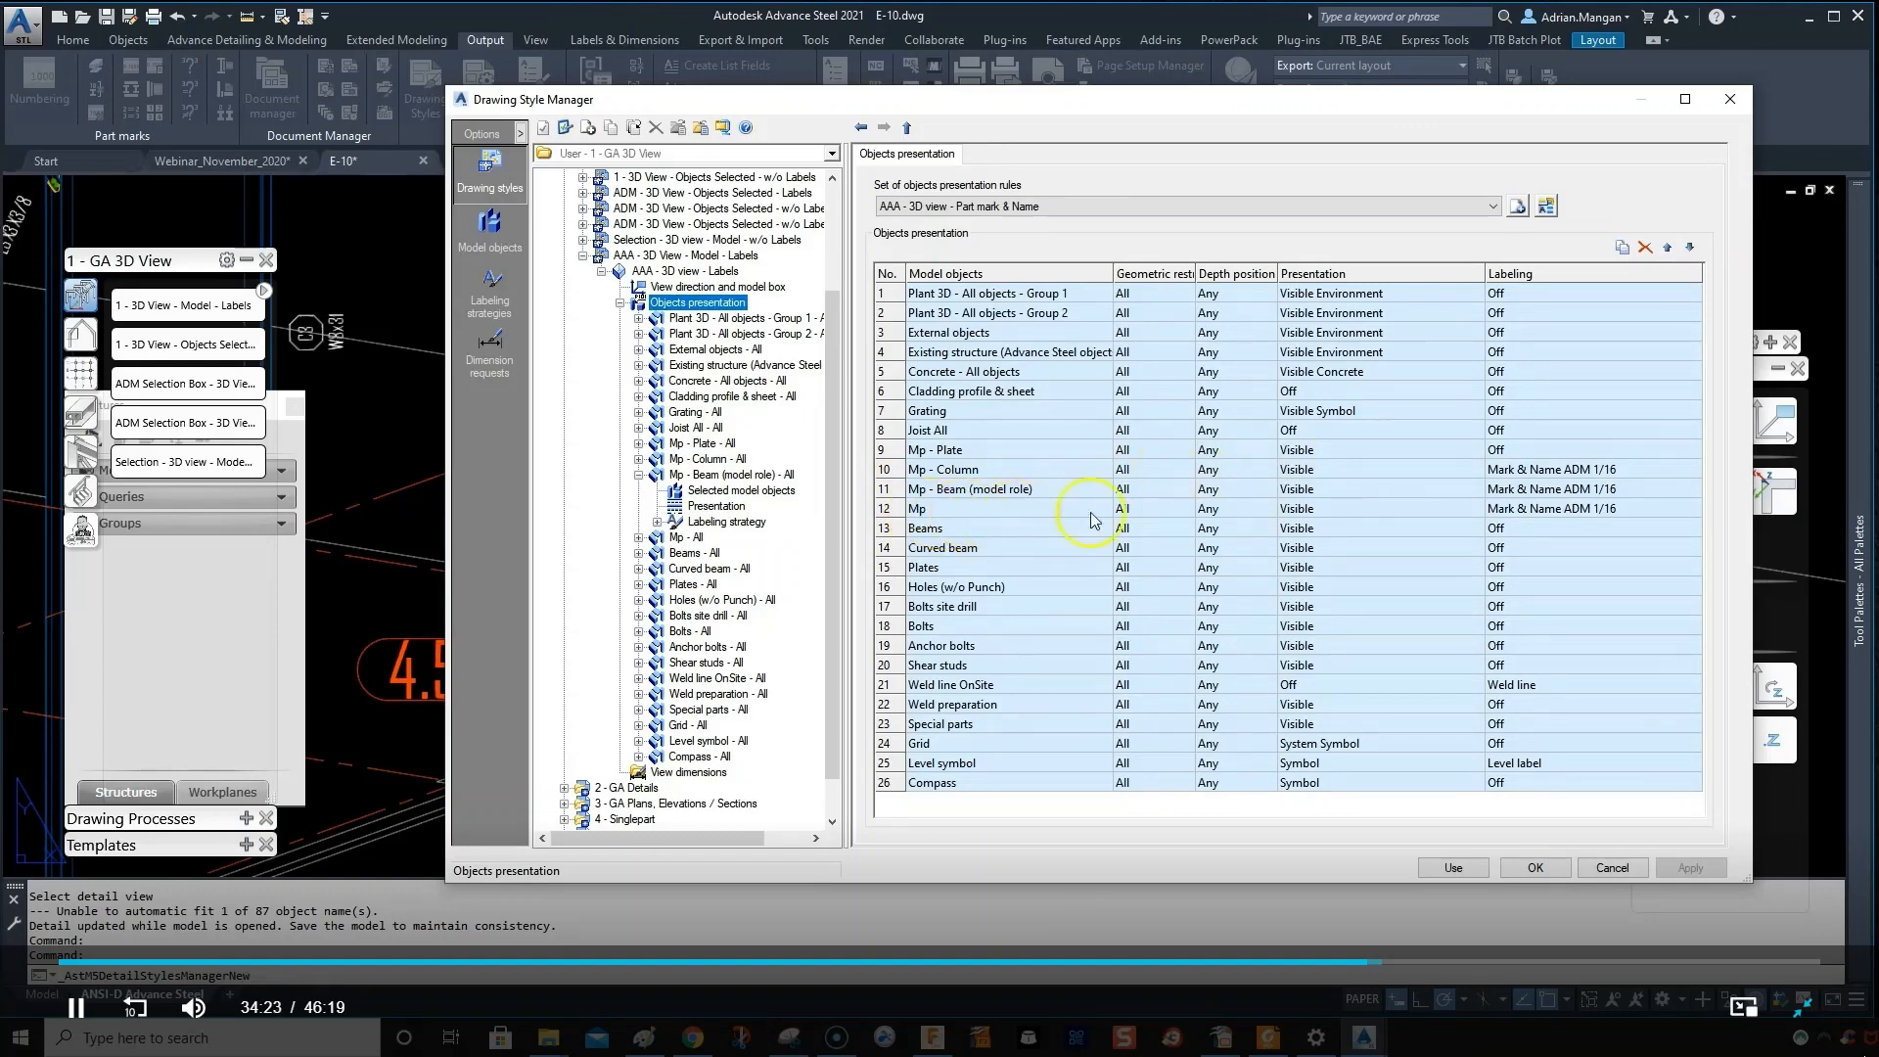
{"action": "left_click", "coordinate": [1688, 509]}
{"action": "left_click", "coordinate": [1691, 509]}
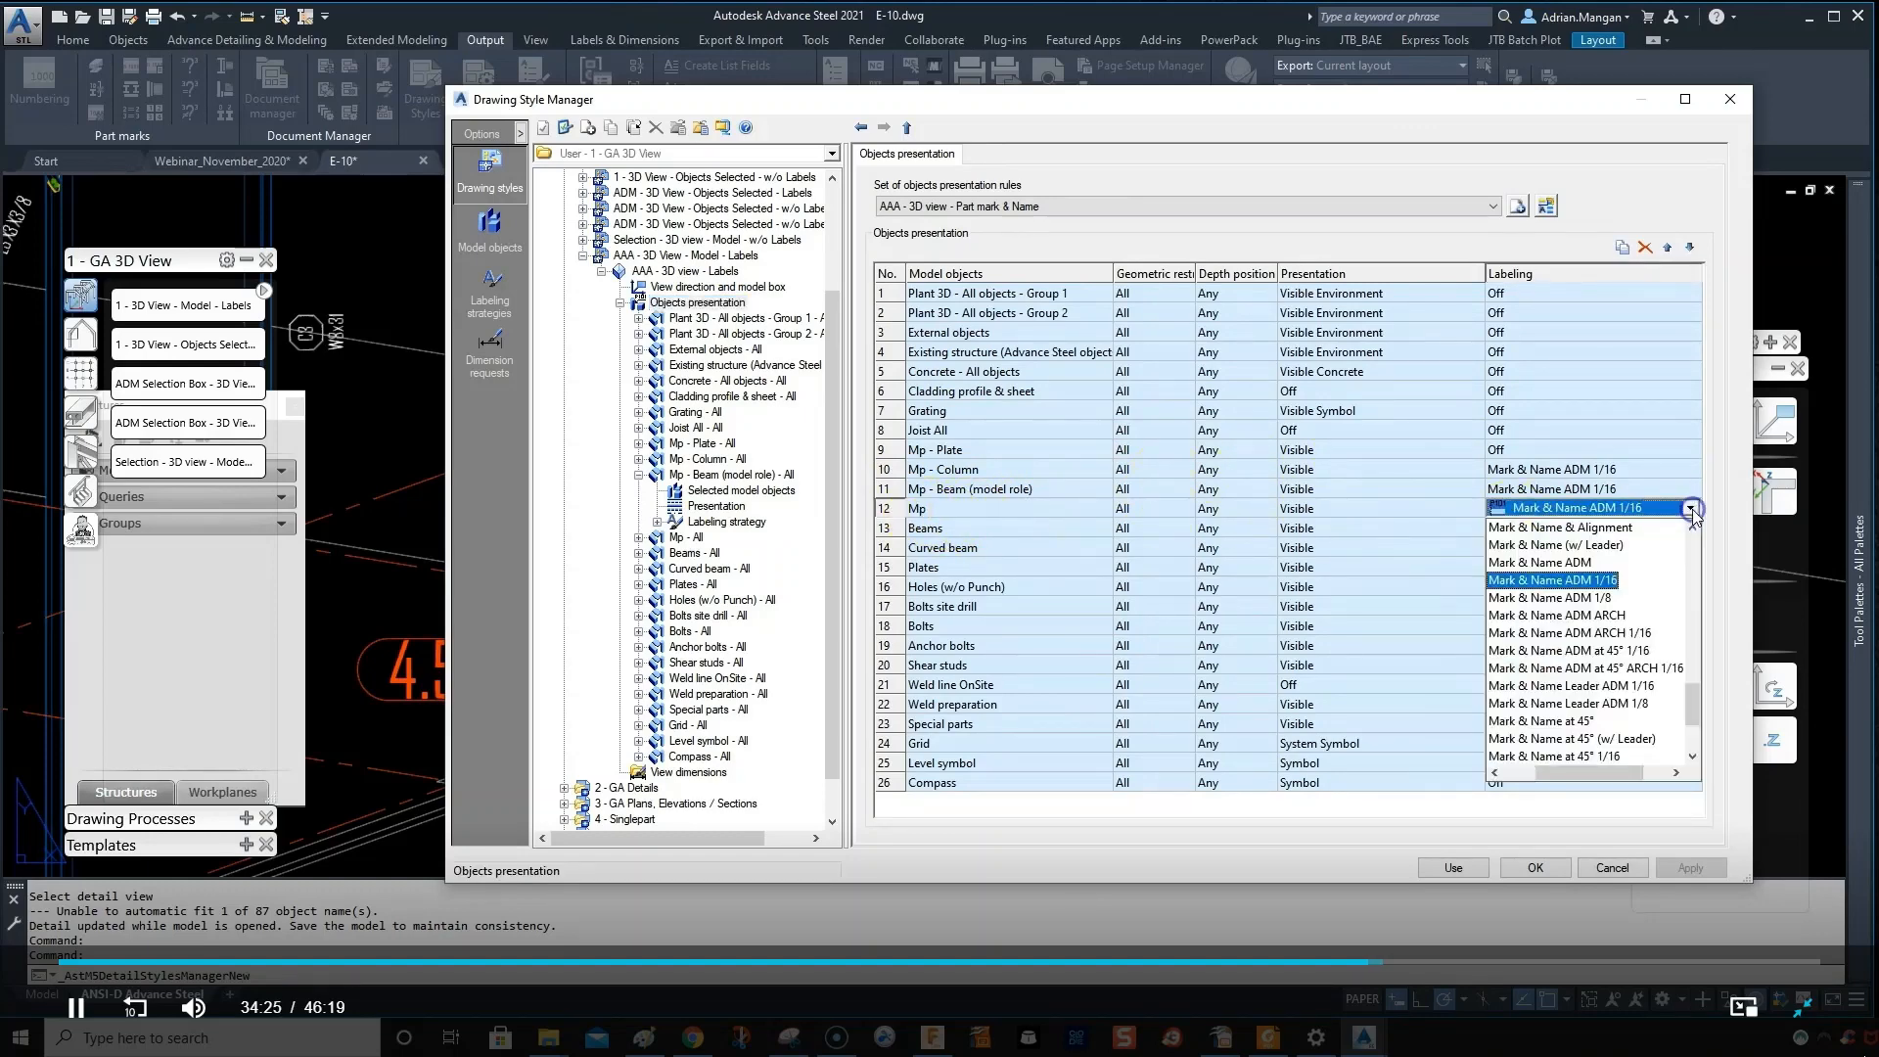
{"action": "left_click", "coordinate": [1693, 562]}
{"action": "left_click", "coordinate": [1692, 559]}
{"action": "left_click_drag", "start_coordinate": [1579, 773], "coordinate": [1504, 734]}
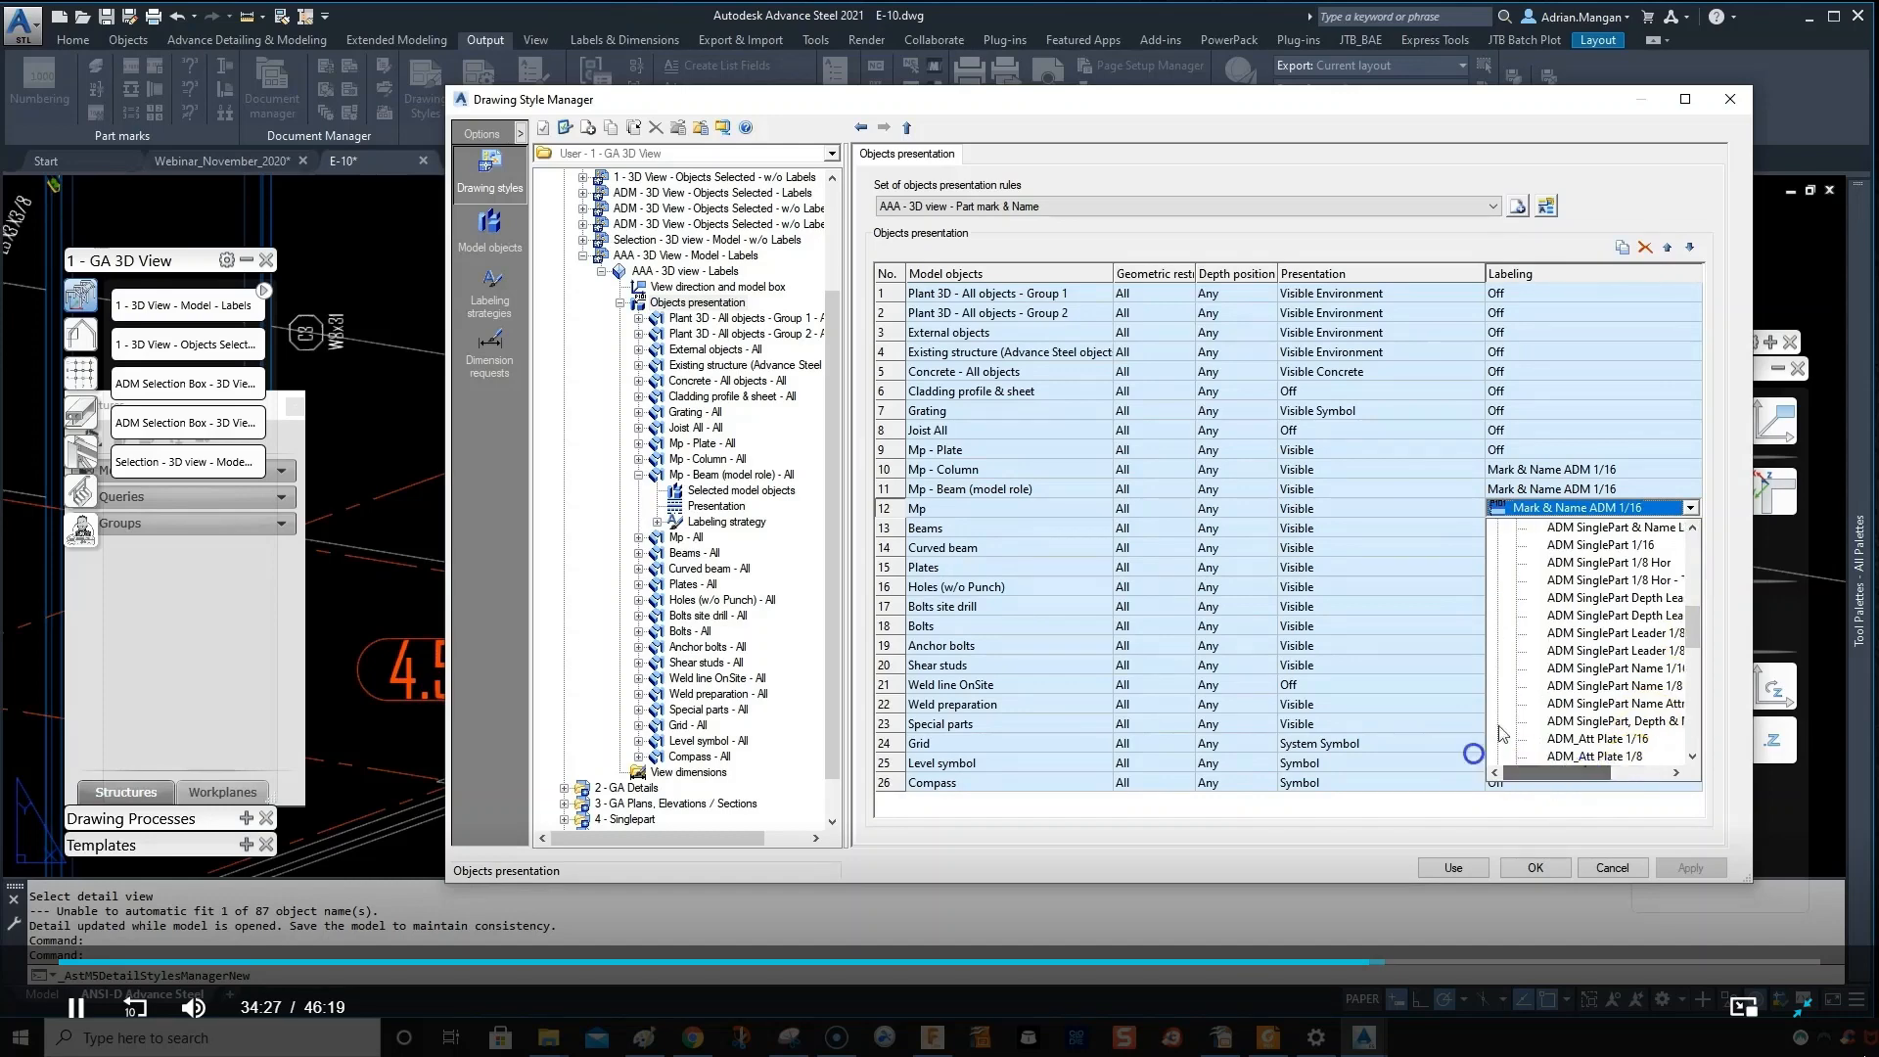
{"action": "scroll", "coordinate": [1536, 645], "scroll_direction": "up", "scroll_amount": 8}
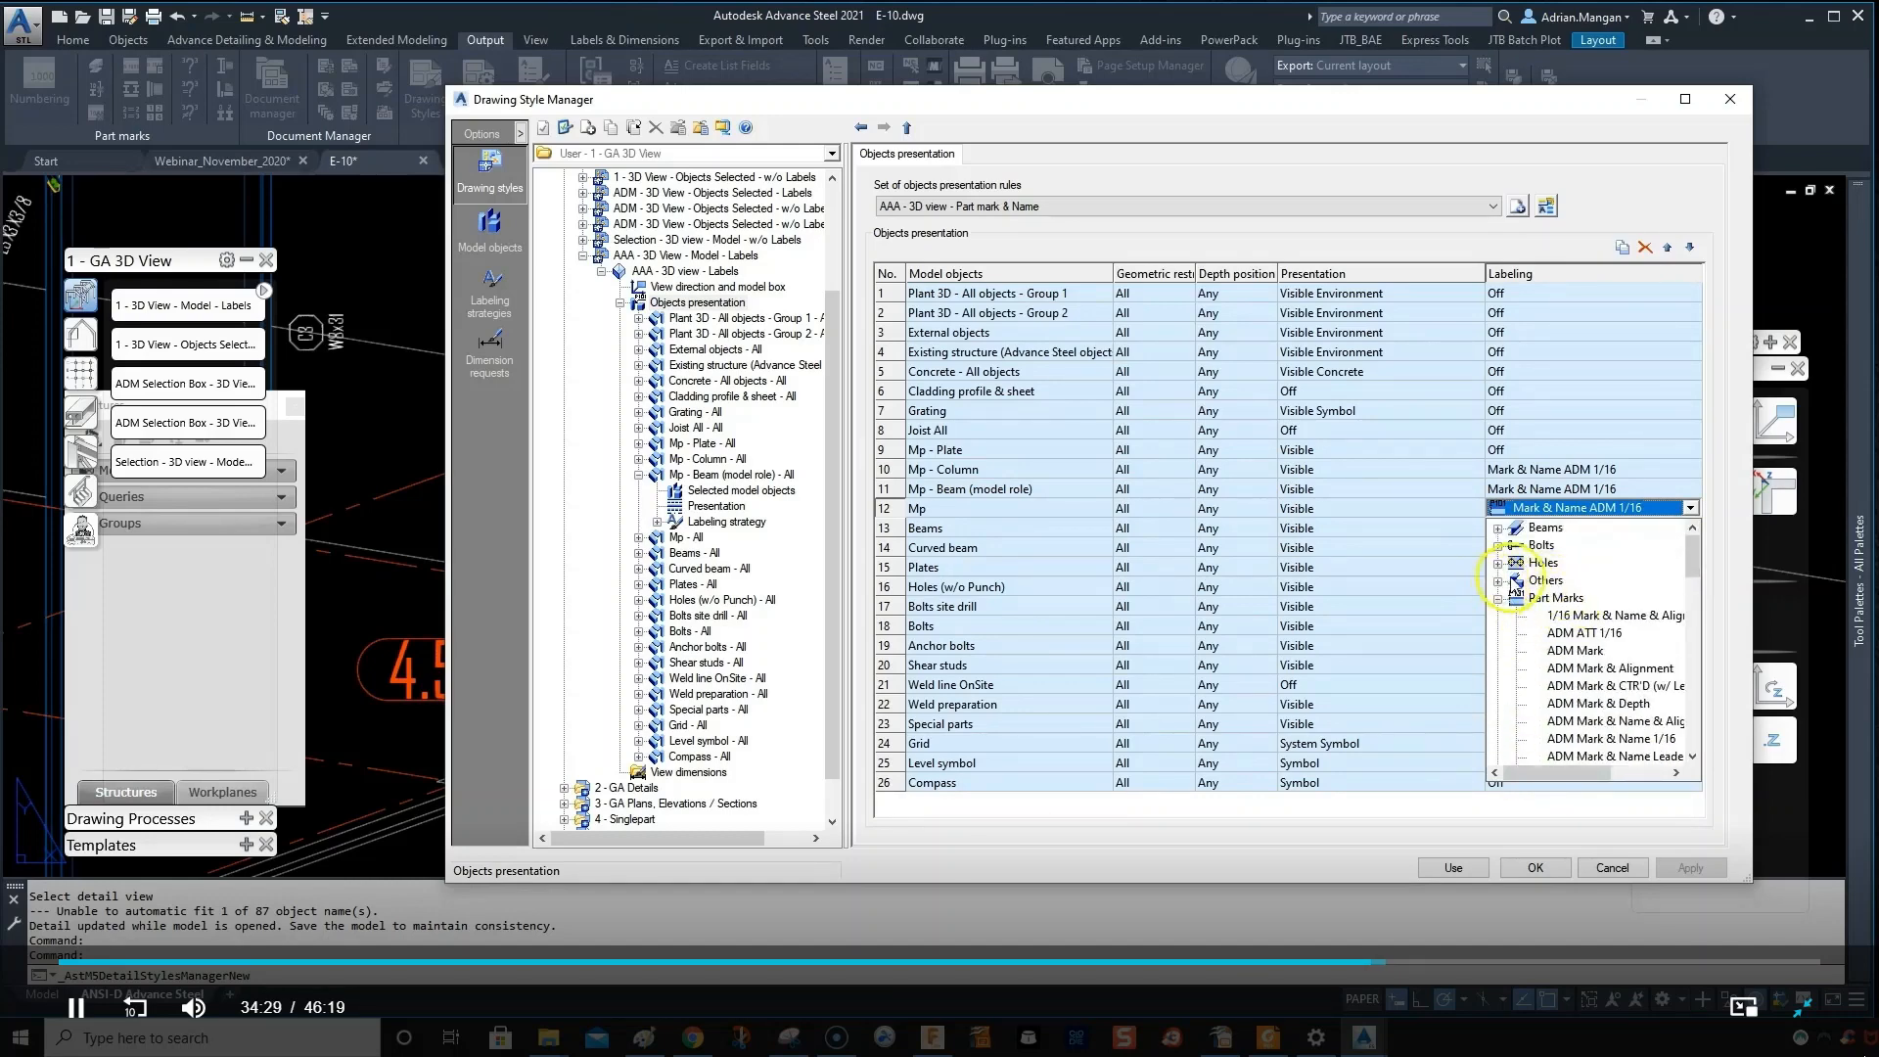
{"action": "left_click", "coordinate": [1497, 582]}
{"action": "scroll", "coordinate": [1559, 685], "scroll_direction": "down", "scroll_amount": 3}
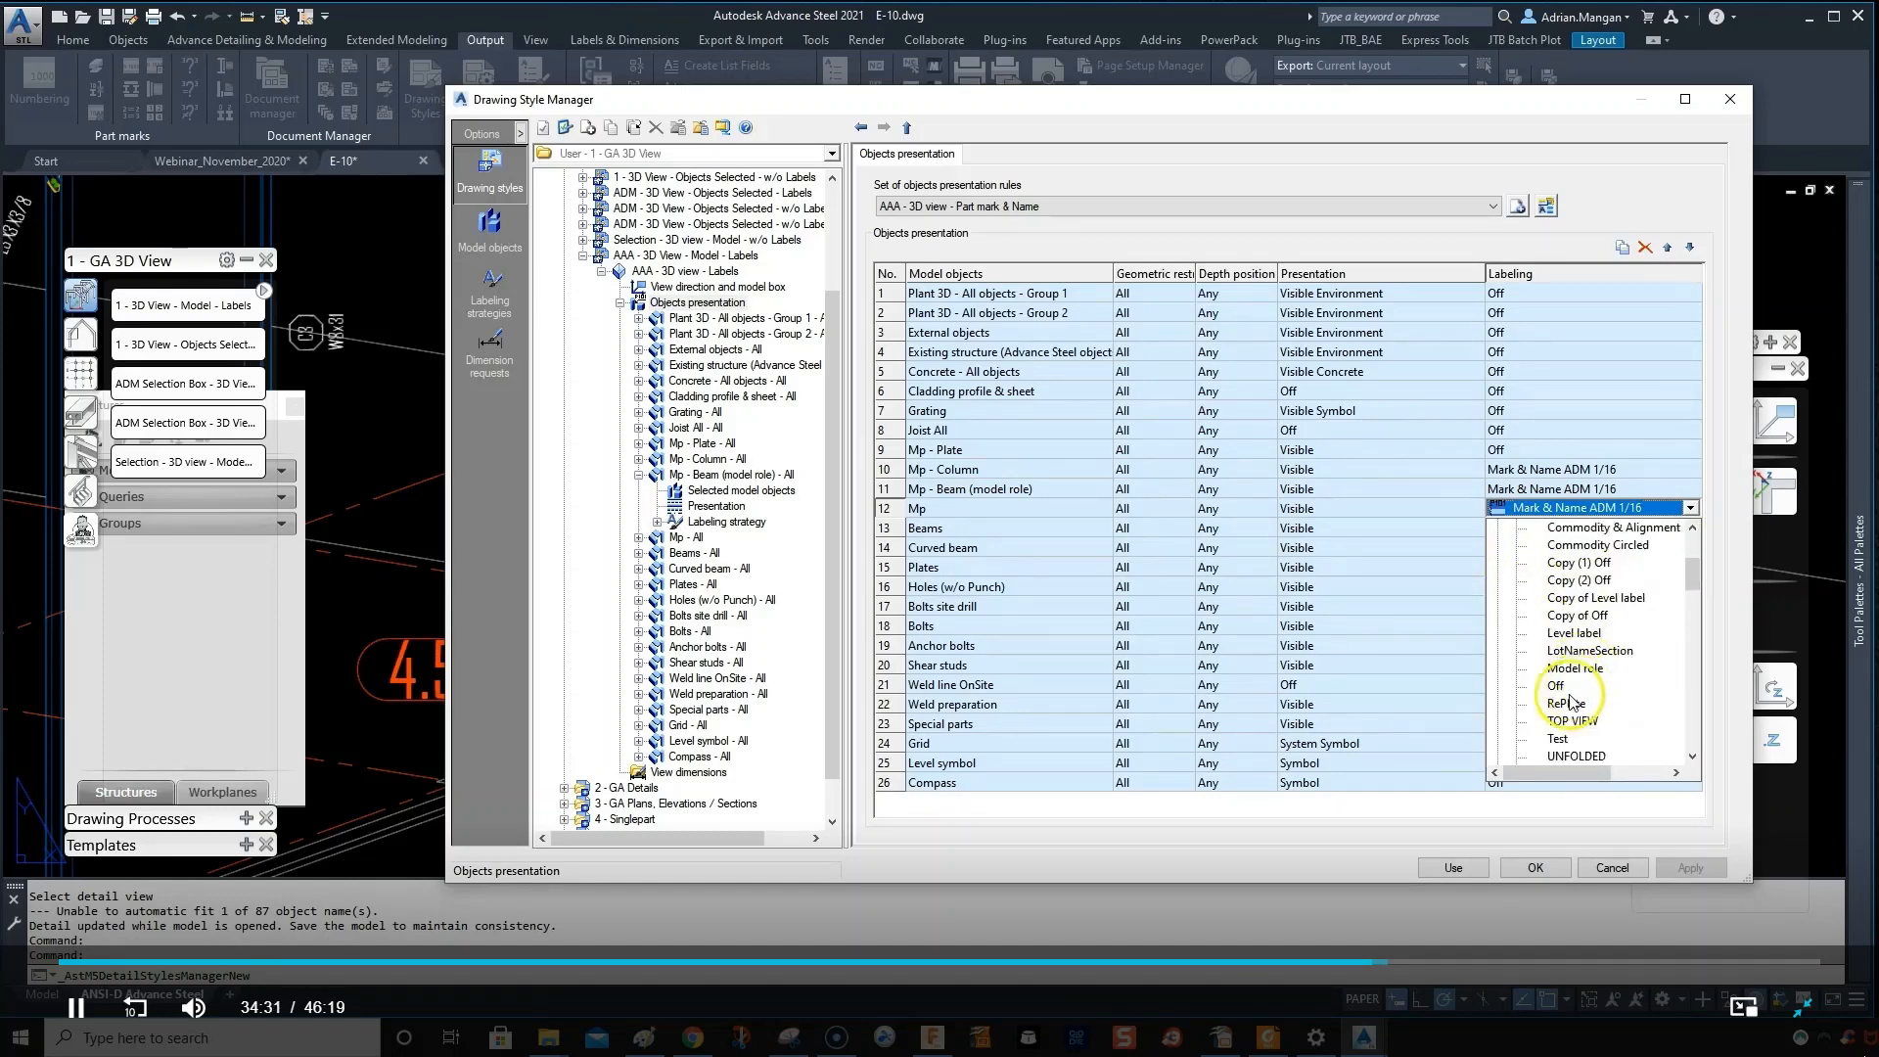
{"action": "left_click", "coordinate": [1617, 810]}
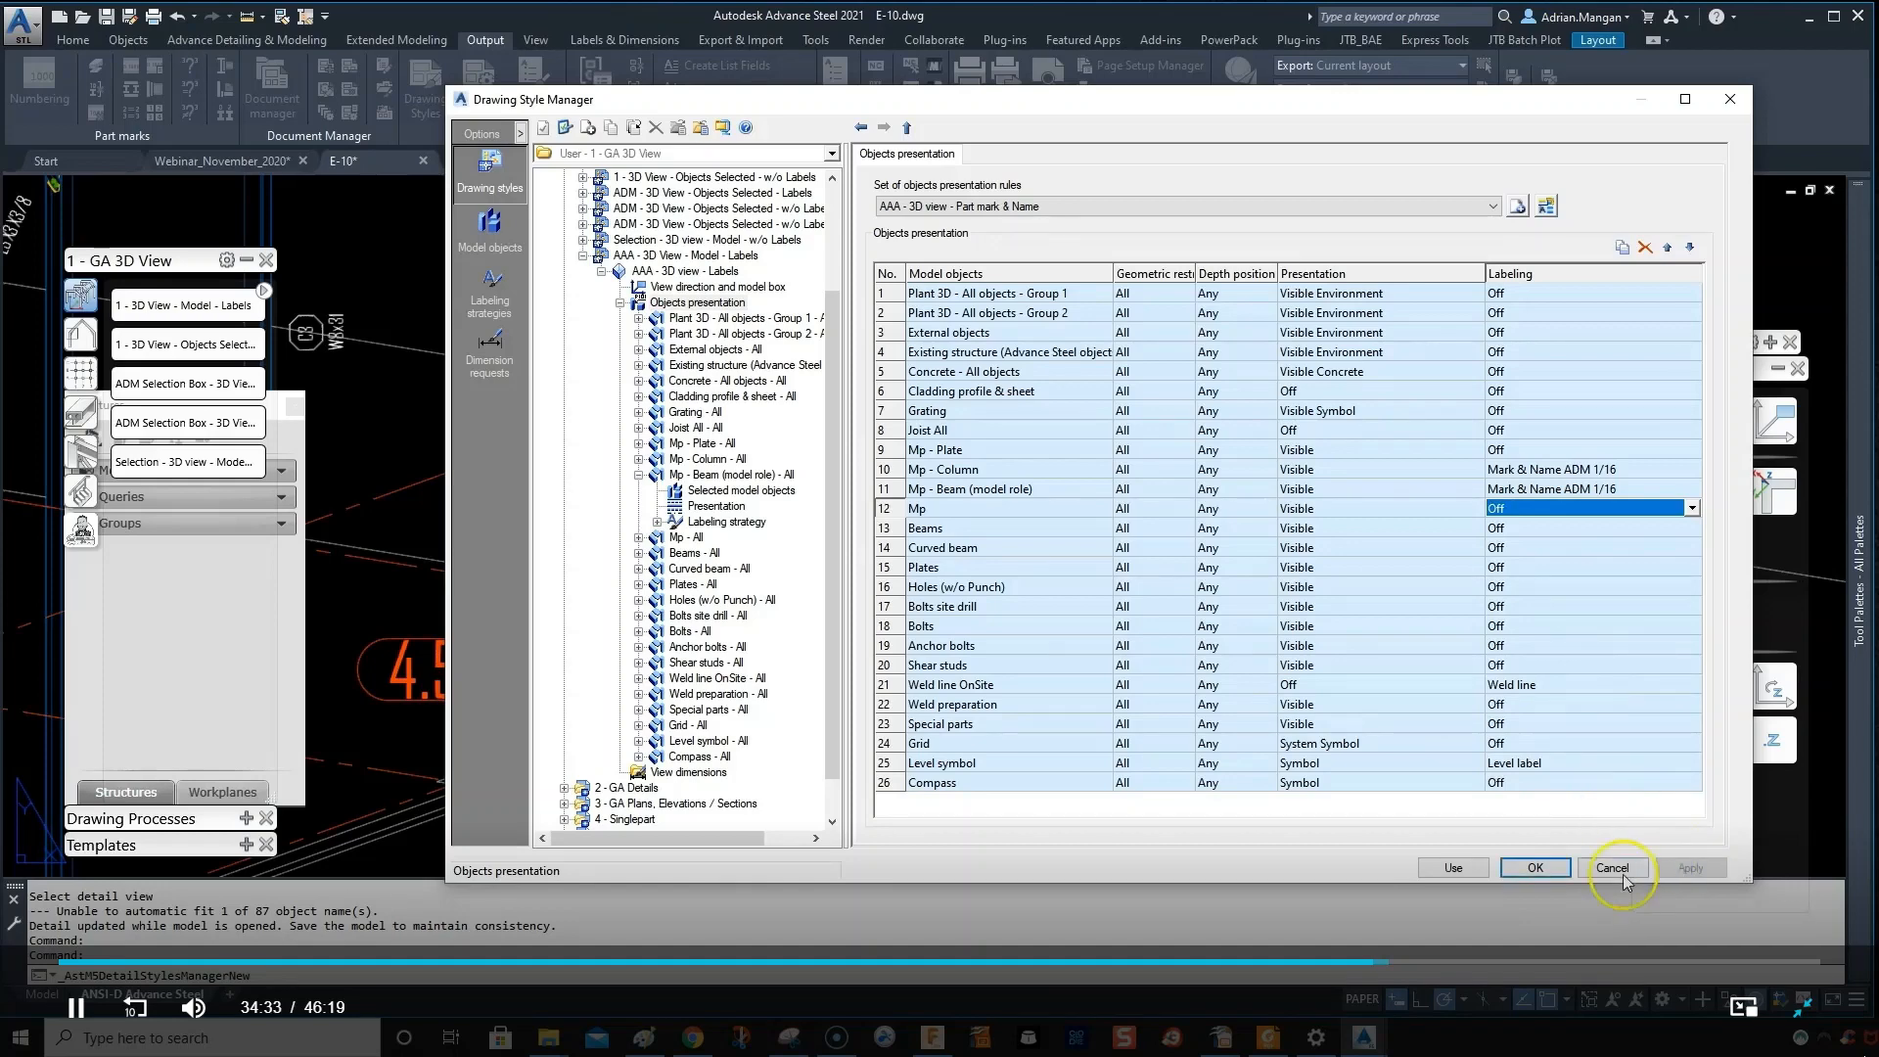
{"action": "left_click", "coordinate": [1454, 867]}
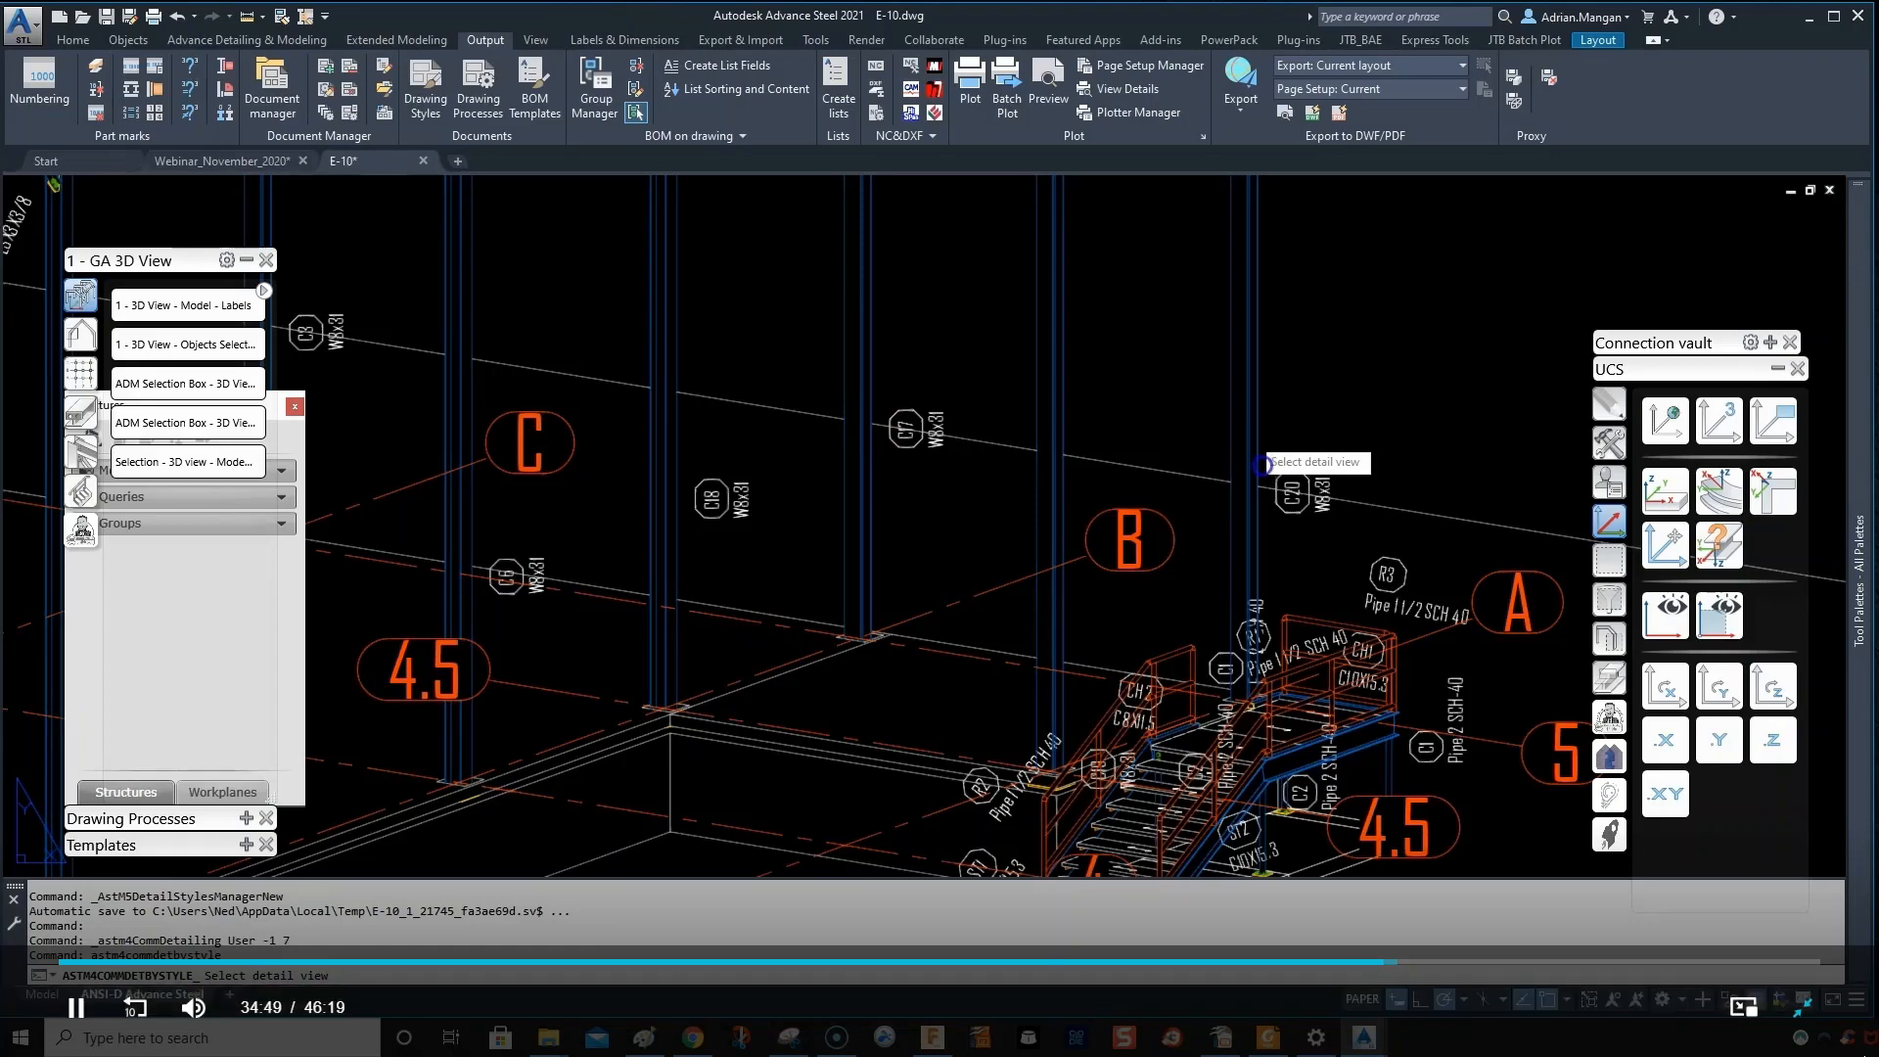
{"action": "left_click", "coordinate": [1269, 478]}
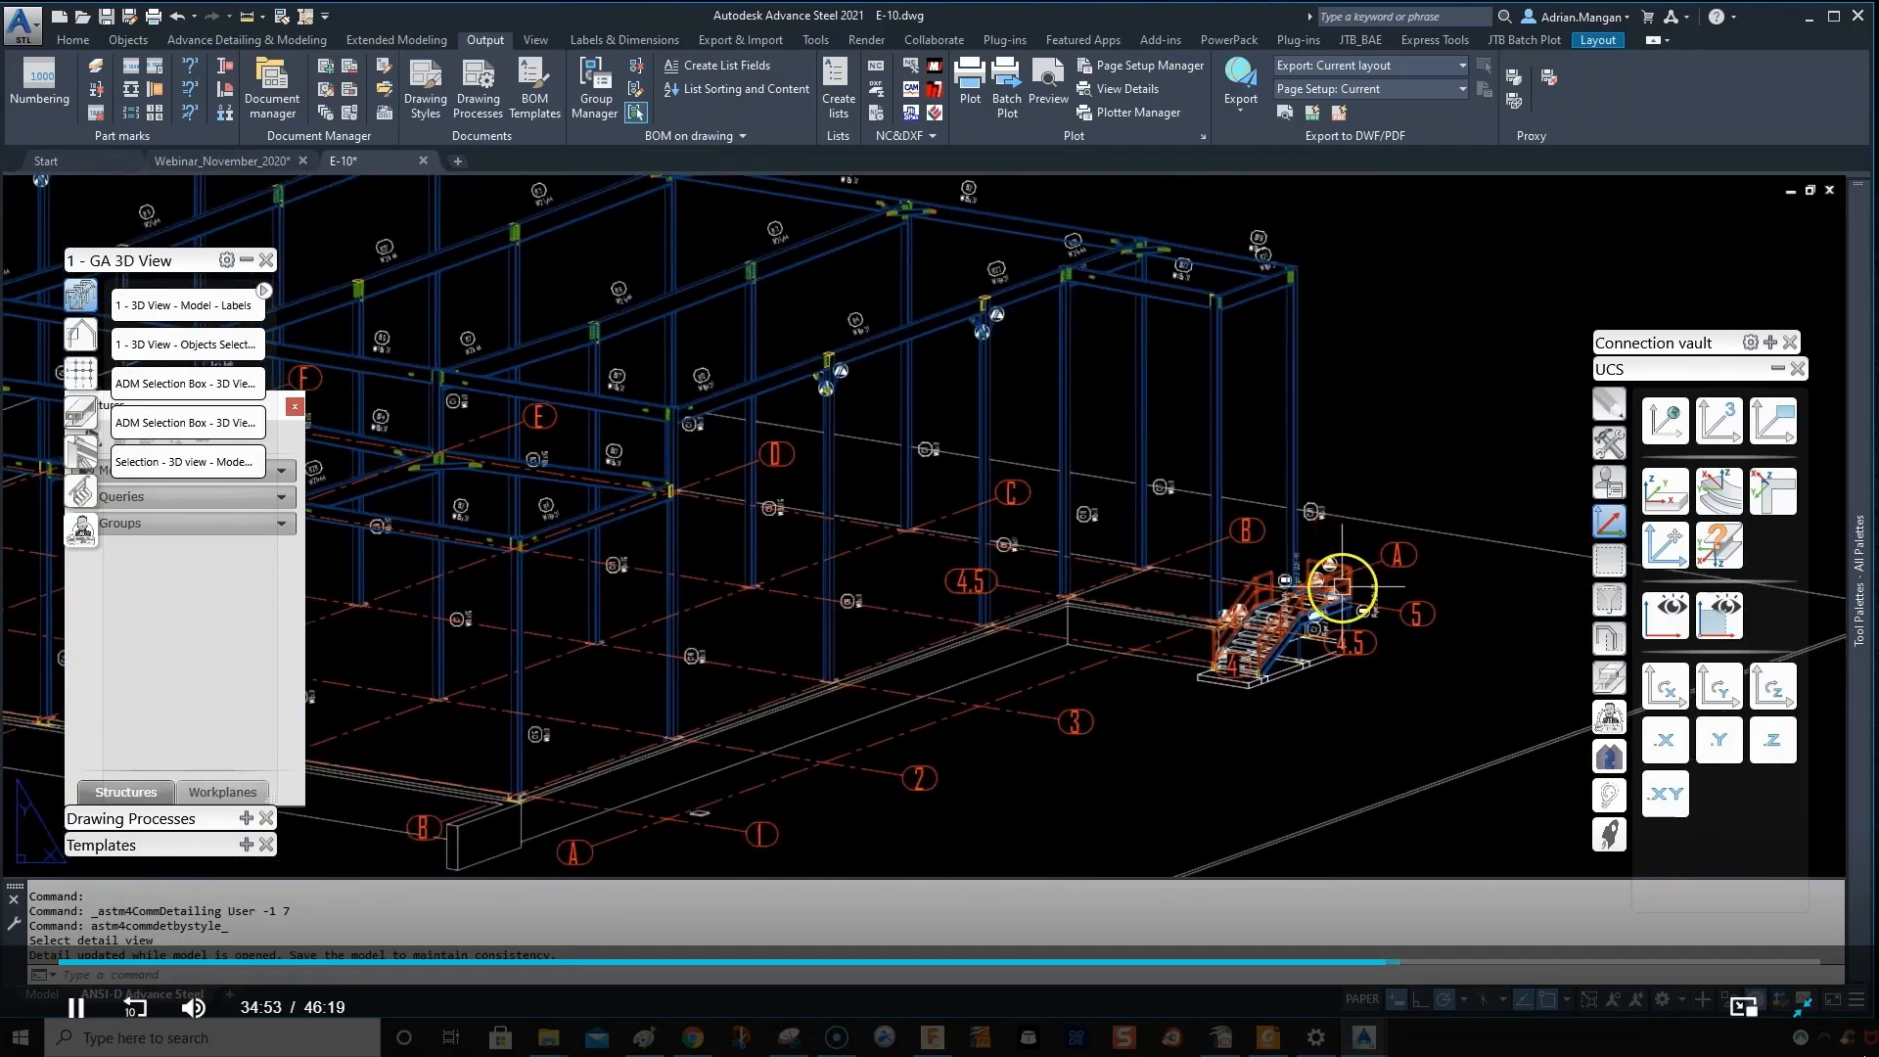
- Examine the labels and compass marks on the stair, columns, beams and angle braces in the updated 3D view
{"action": "scroll", "coordinate": [1353, 588], "scroll_direction": "up", "scroll_amount": 5}
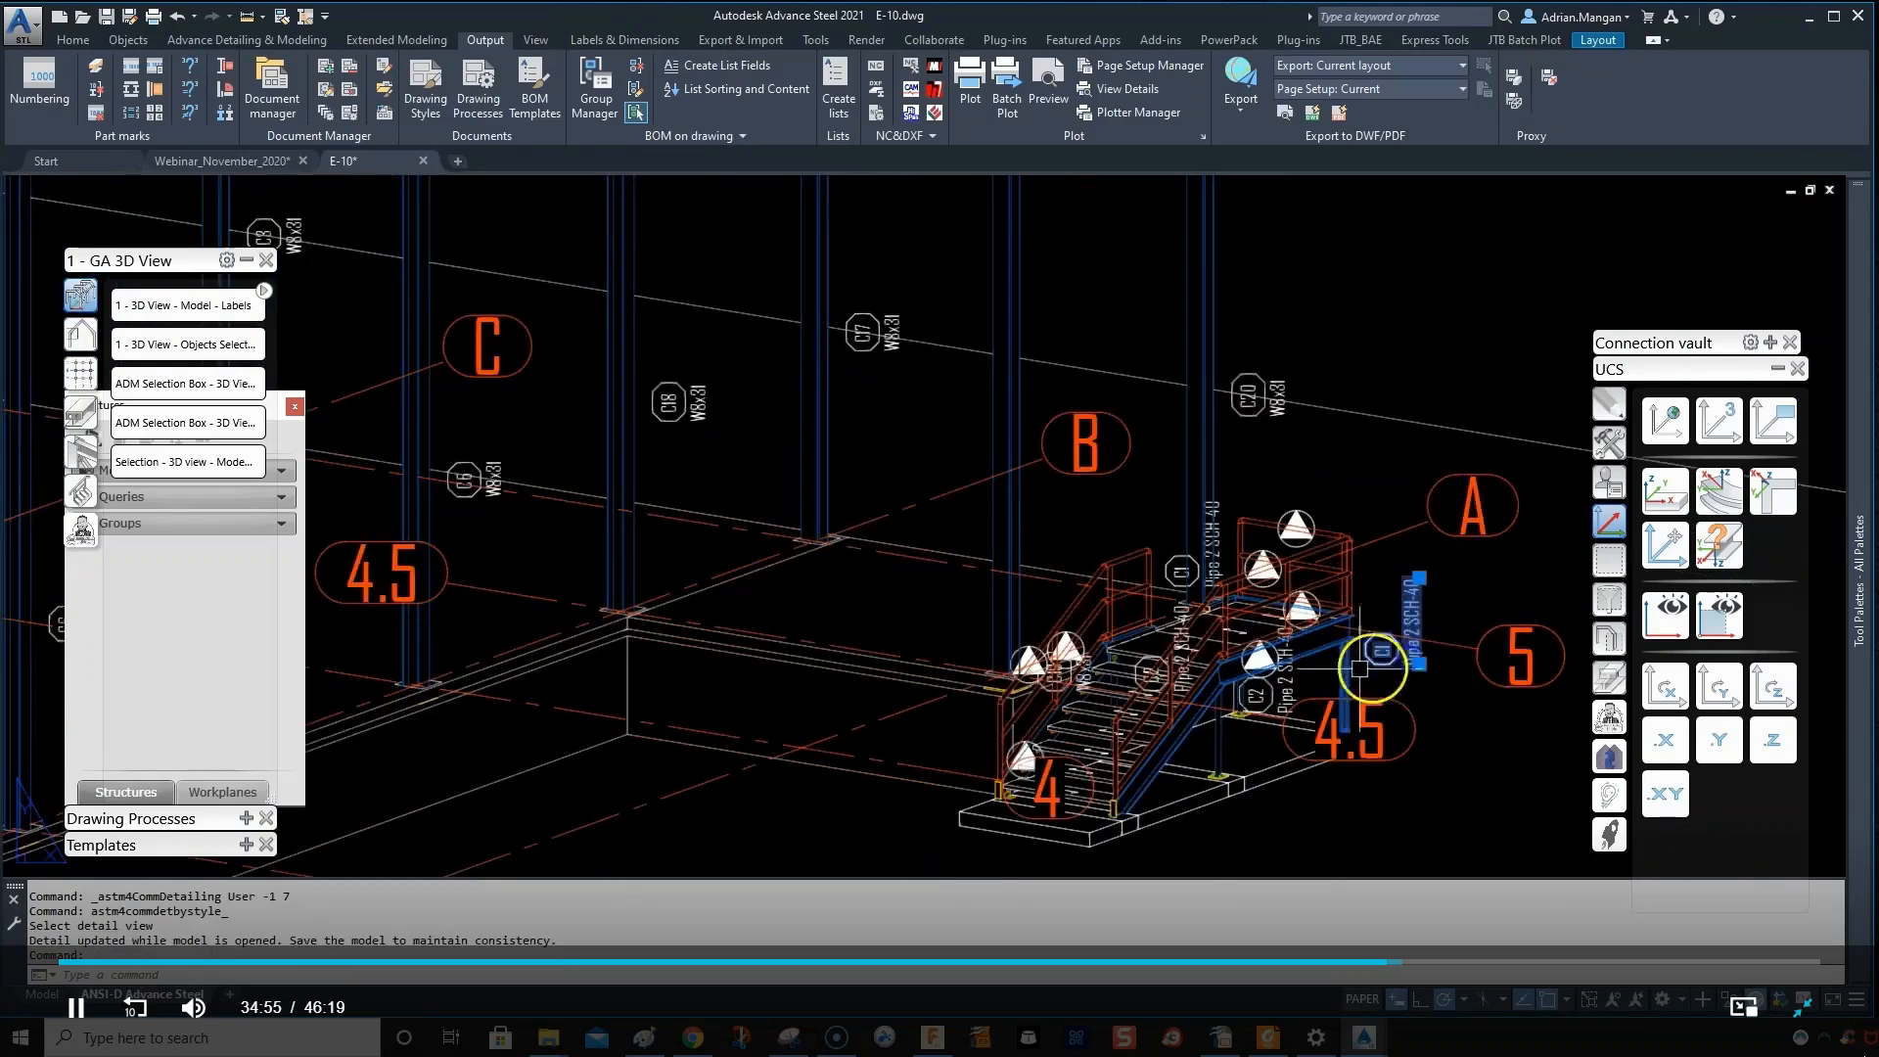
{"action": "scroll", "coordinate": [1328, 621], "scroll_direction": "down", "scroll_amount": 5}
{"action": "scroll", "coordinate": [1328, 621], "scroll_direction": "down", "scroll_amount": 3}
{"action": "scroll", "coordinate": [1330, 616], "scroll_direction": "up", "scroll_amount": 6}
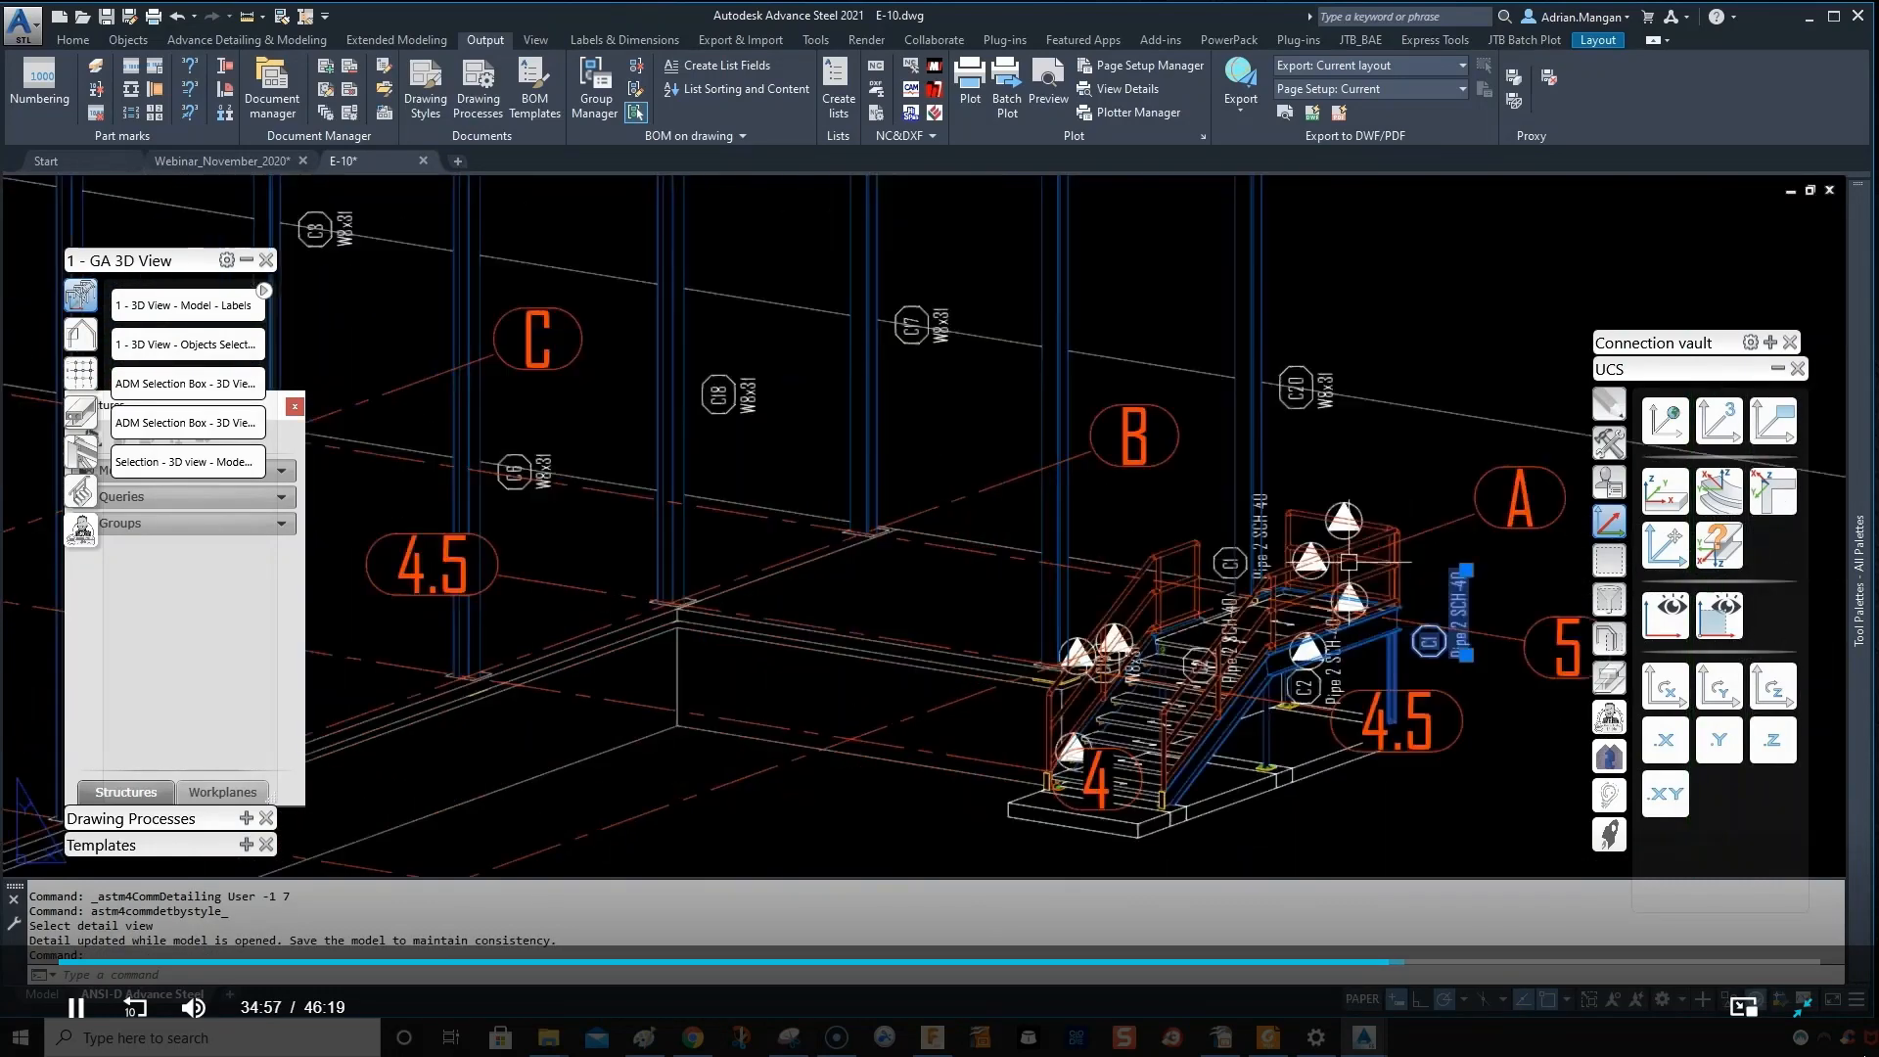
{"action": "key", "text": "Escape"}
{"action": "scroll", "coordinate": [1401, 527], "scroll_direction": "down", "scroll_amount": 6}
{"action": "scroll", "coordinate": [1364, 405], "scroll_direction": "up", "scroll_amount": 5}
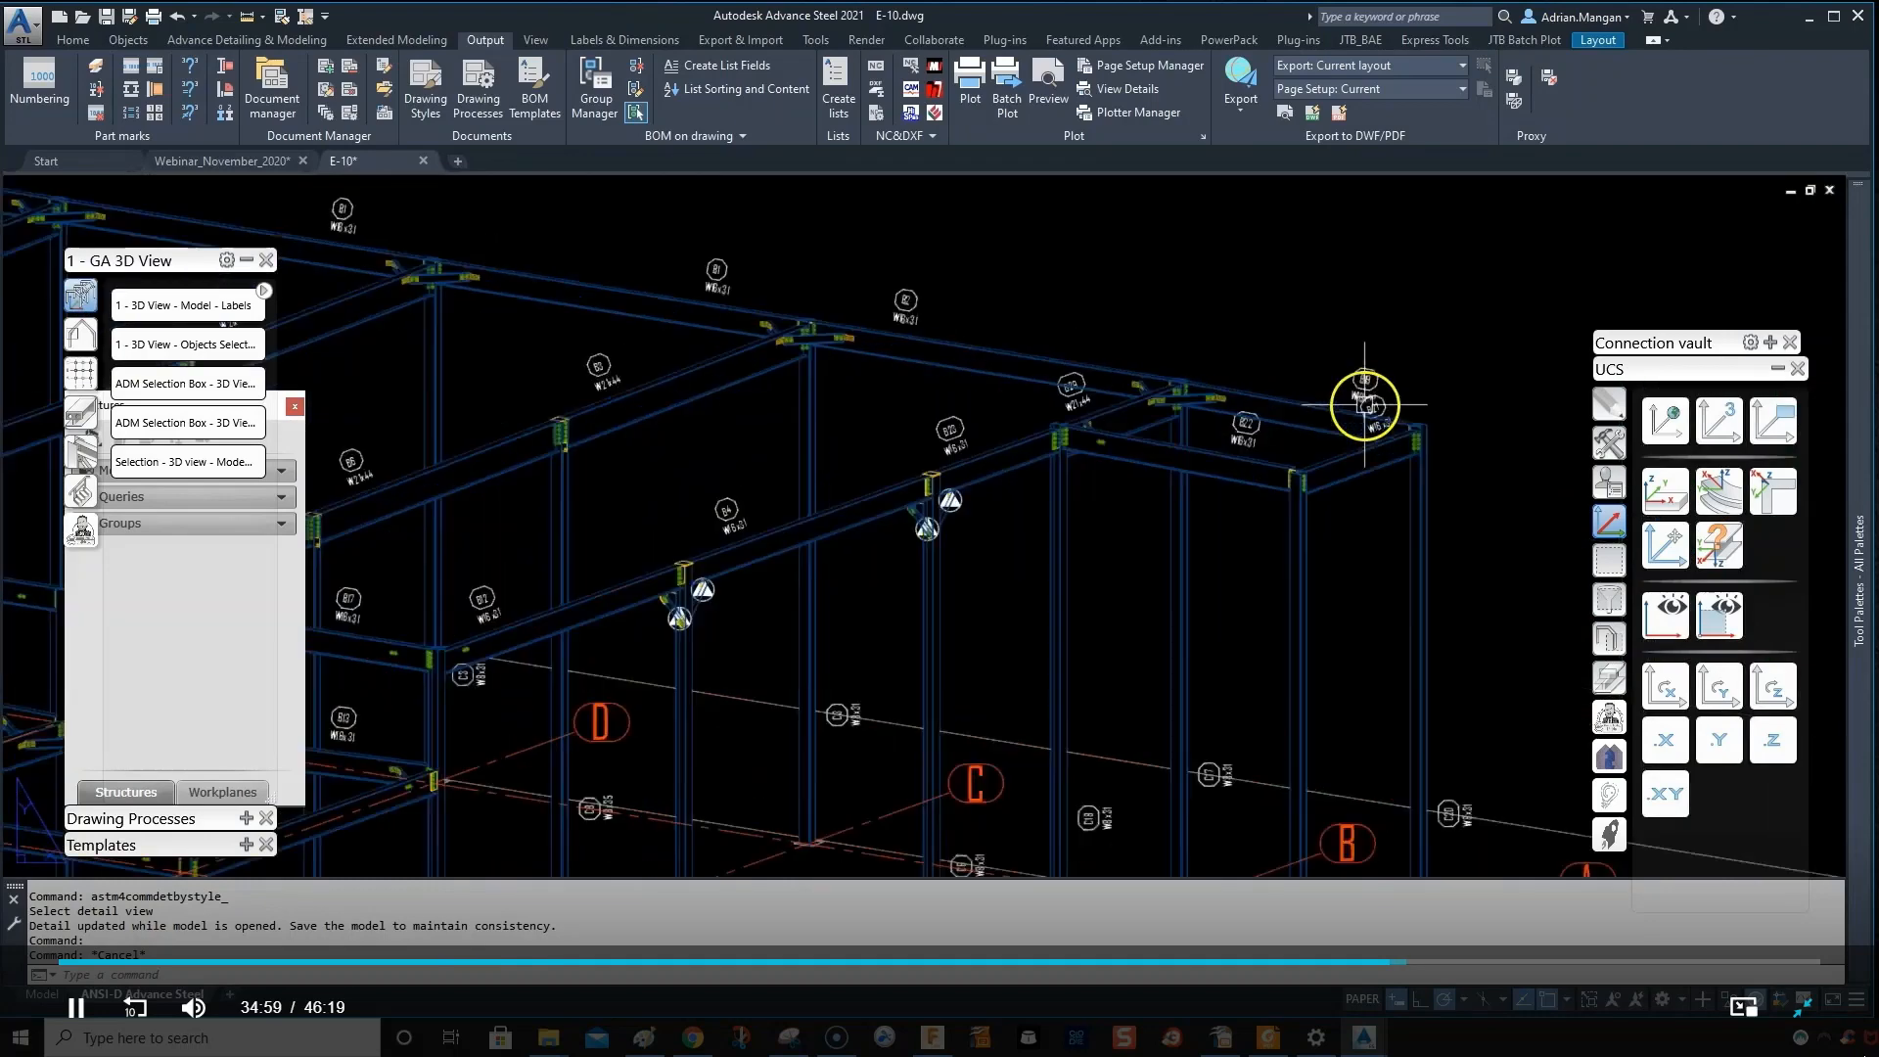
{"action": "middle_click_drag", "start_coordinate": [1392, 625], "coordinate": [1353, 324]}
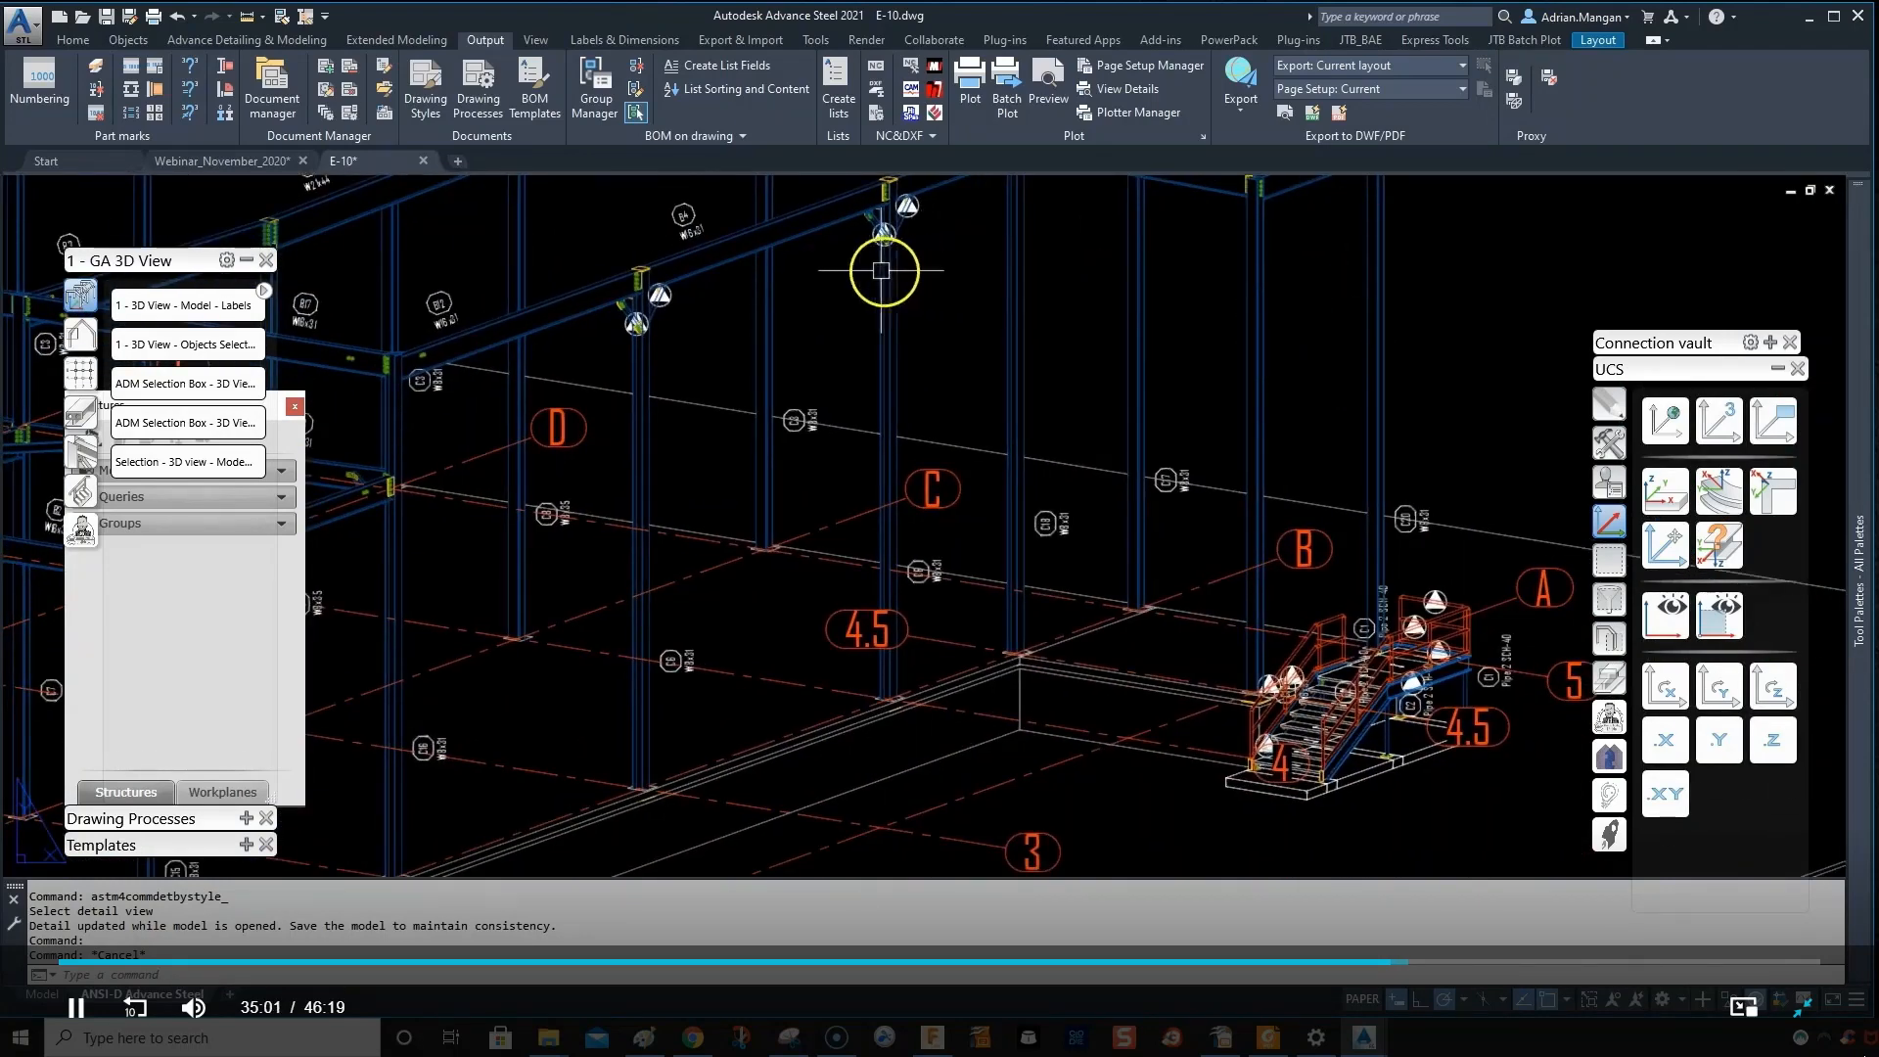
{"action": "scroll", "coordinate": [920, 201], "scroll_direction": "up", "scroll_amount": 6}
{"action": "scroll", "coordinate": [910, 216], "scroll_direction": "down", "scroll_amount": 5}
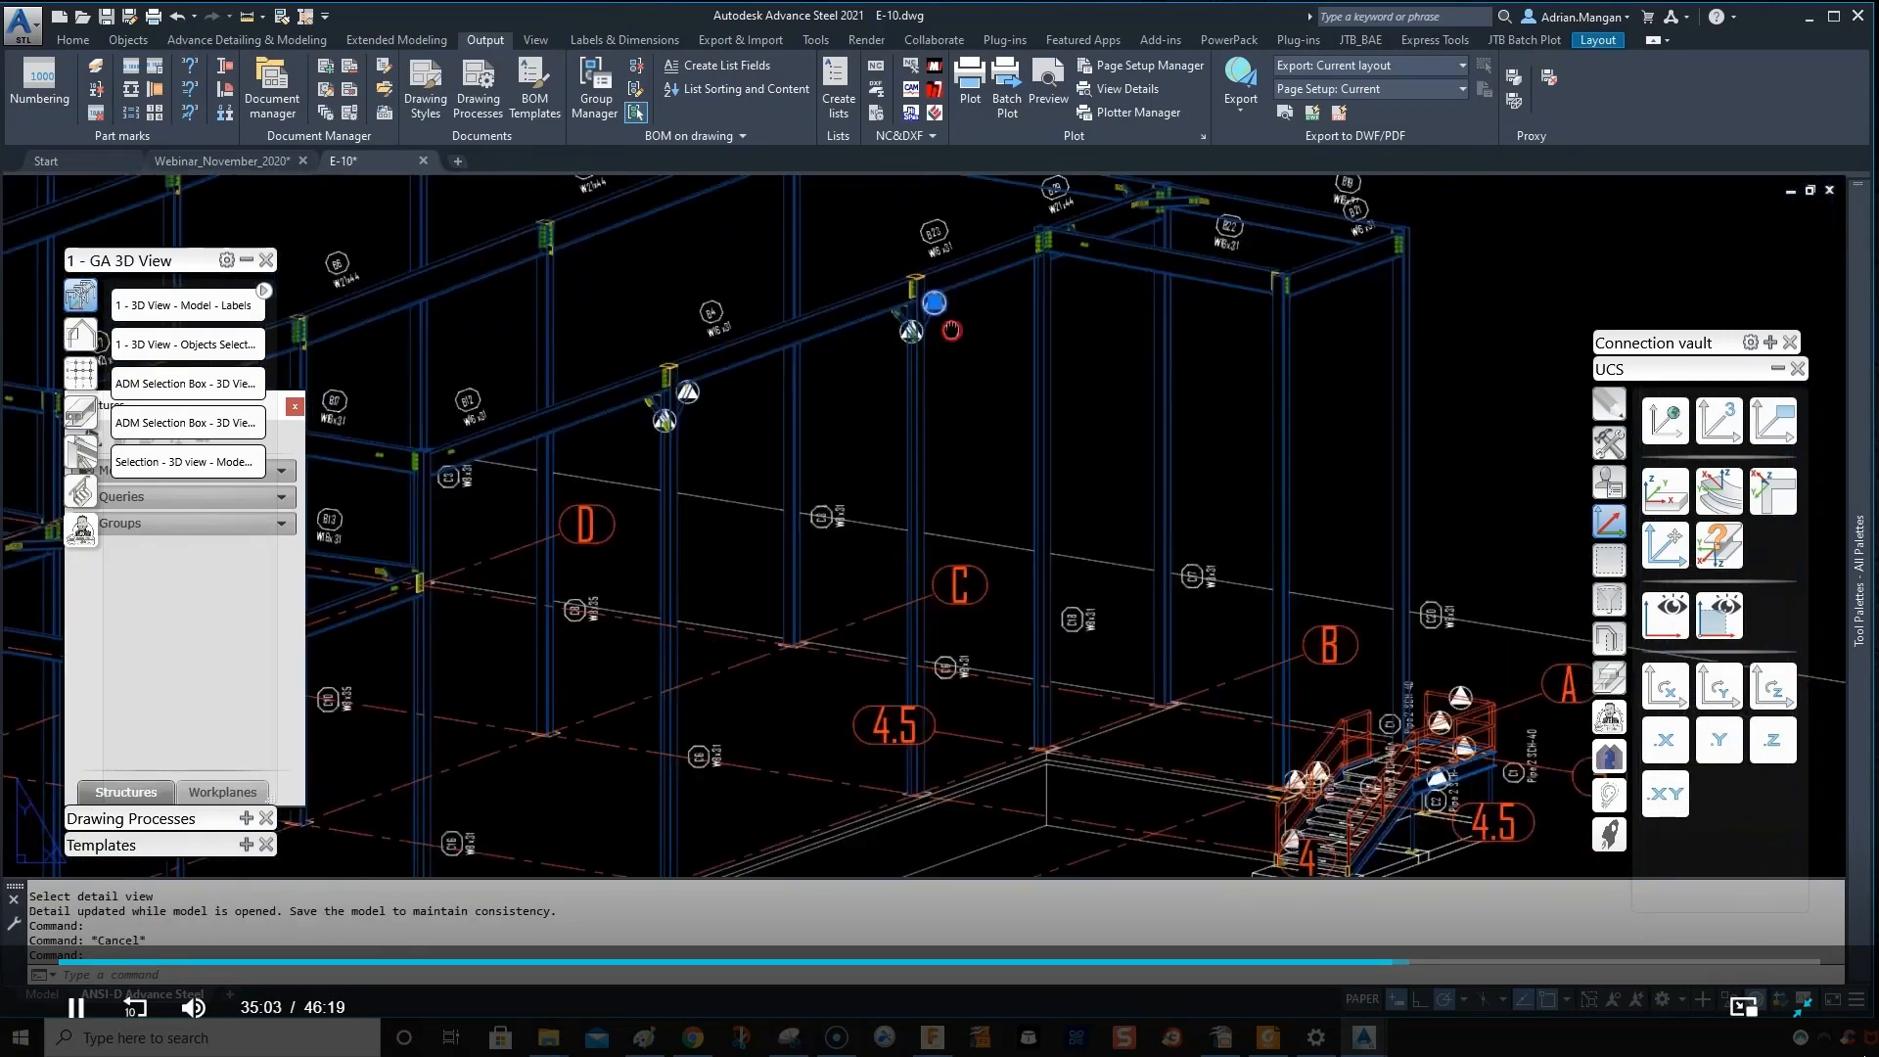
{"action": "scroll", "coordinate": [1032, 386], "scroll_direction": "up", "scroll_amount": 5}
{"action": "scroll", "coordinate": [1074, 420], "scroll_direction": "down", "scroll_amount": 5}
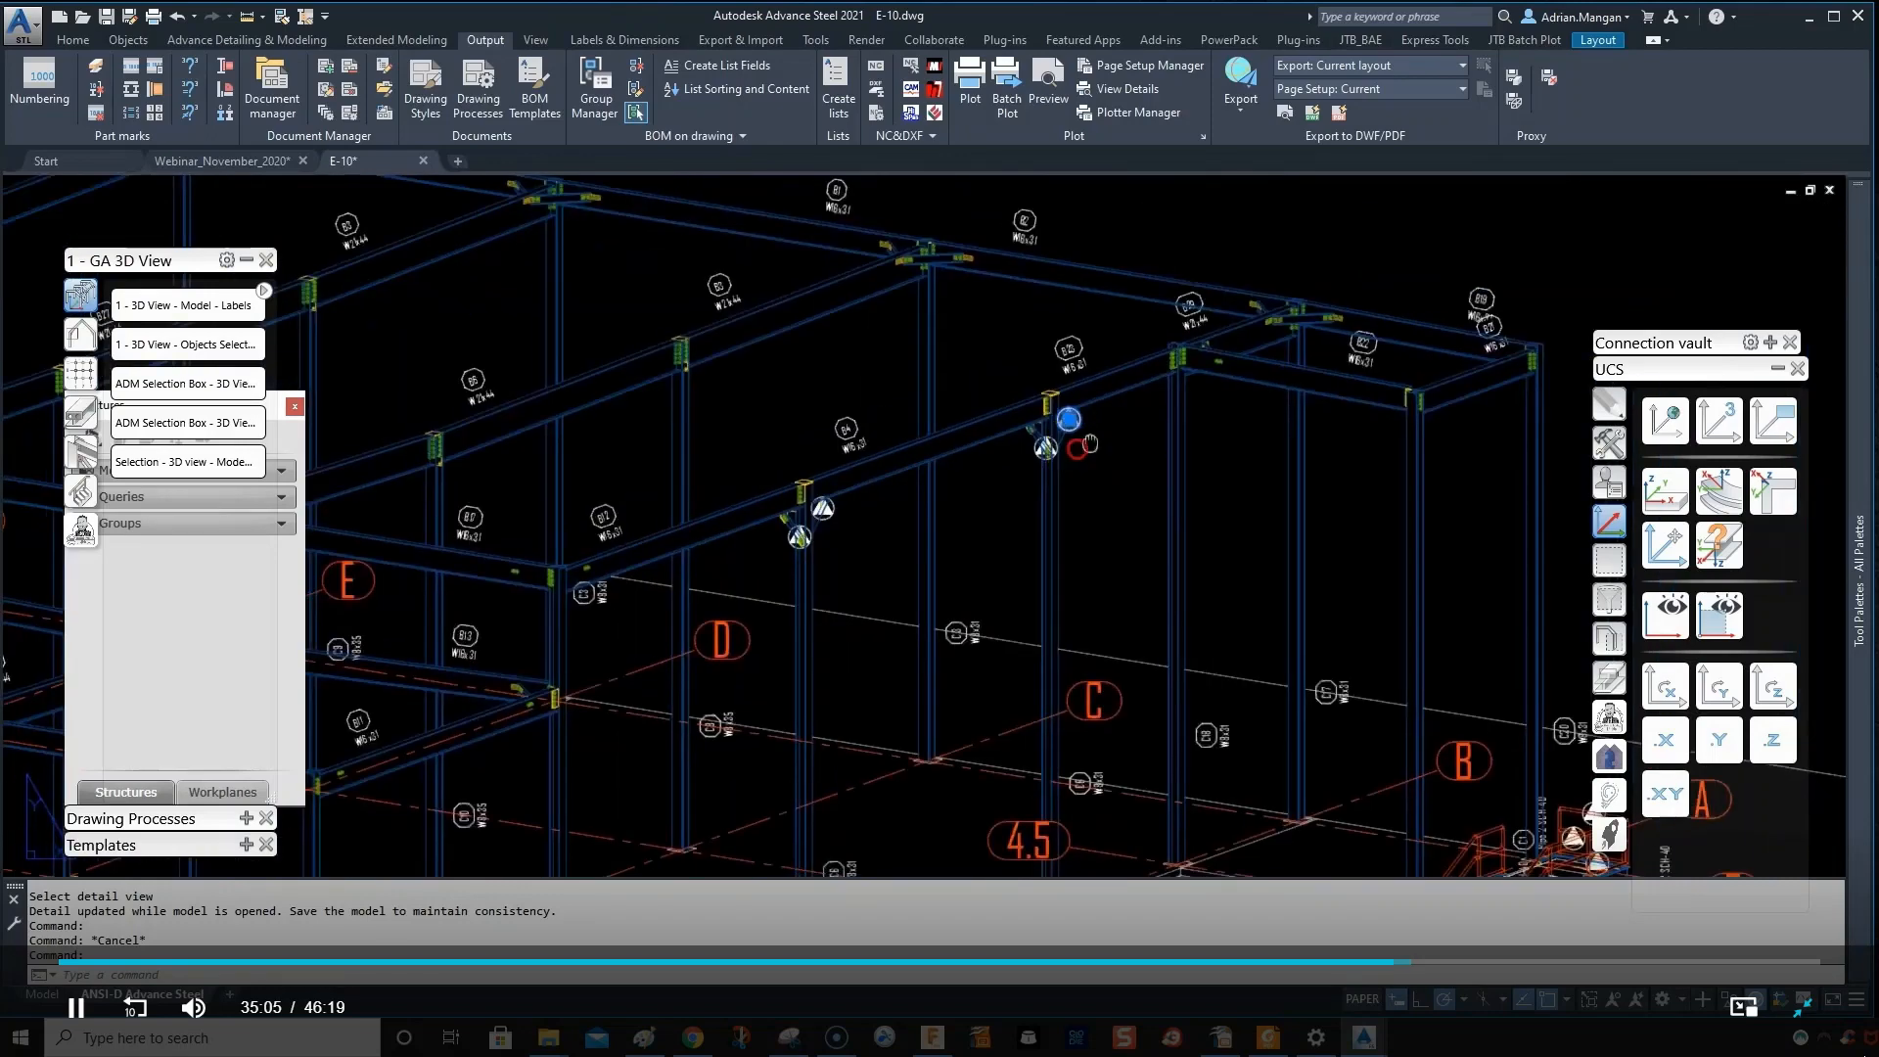
{"action": "scroll", "coordinate": [964, 467], "scroll_direction": "up", "scroll_amount": 5}
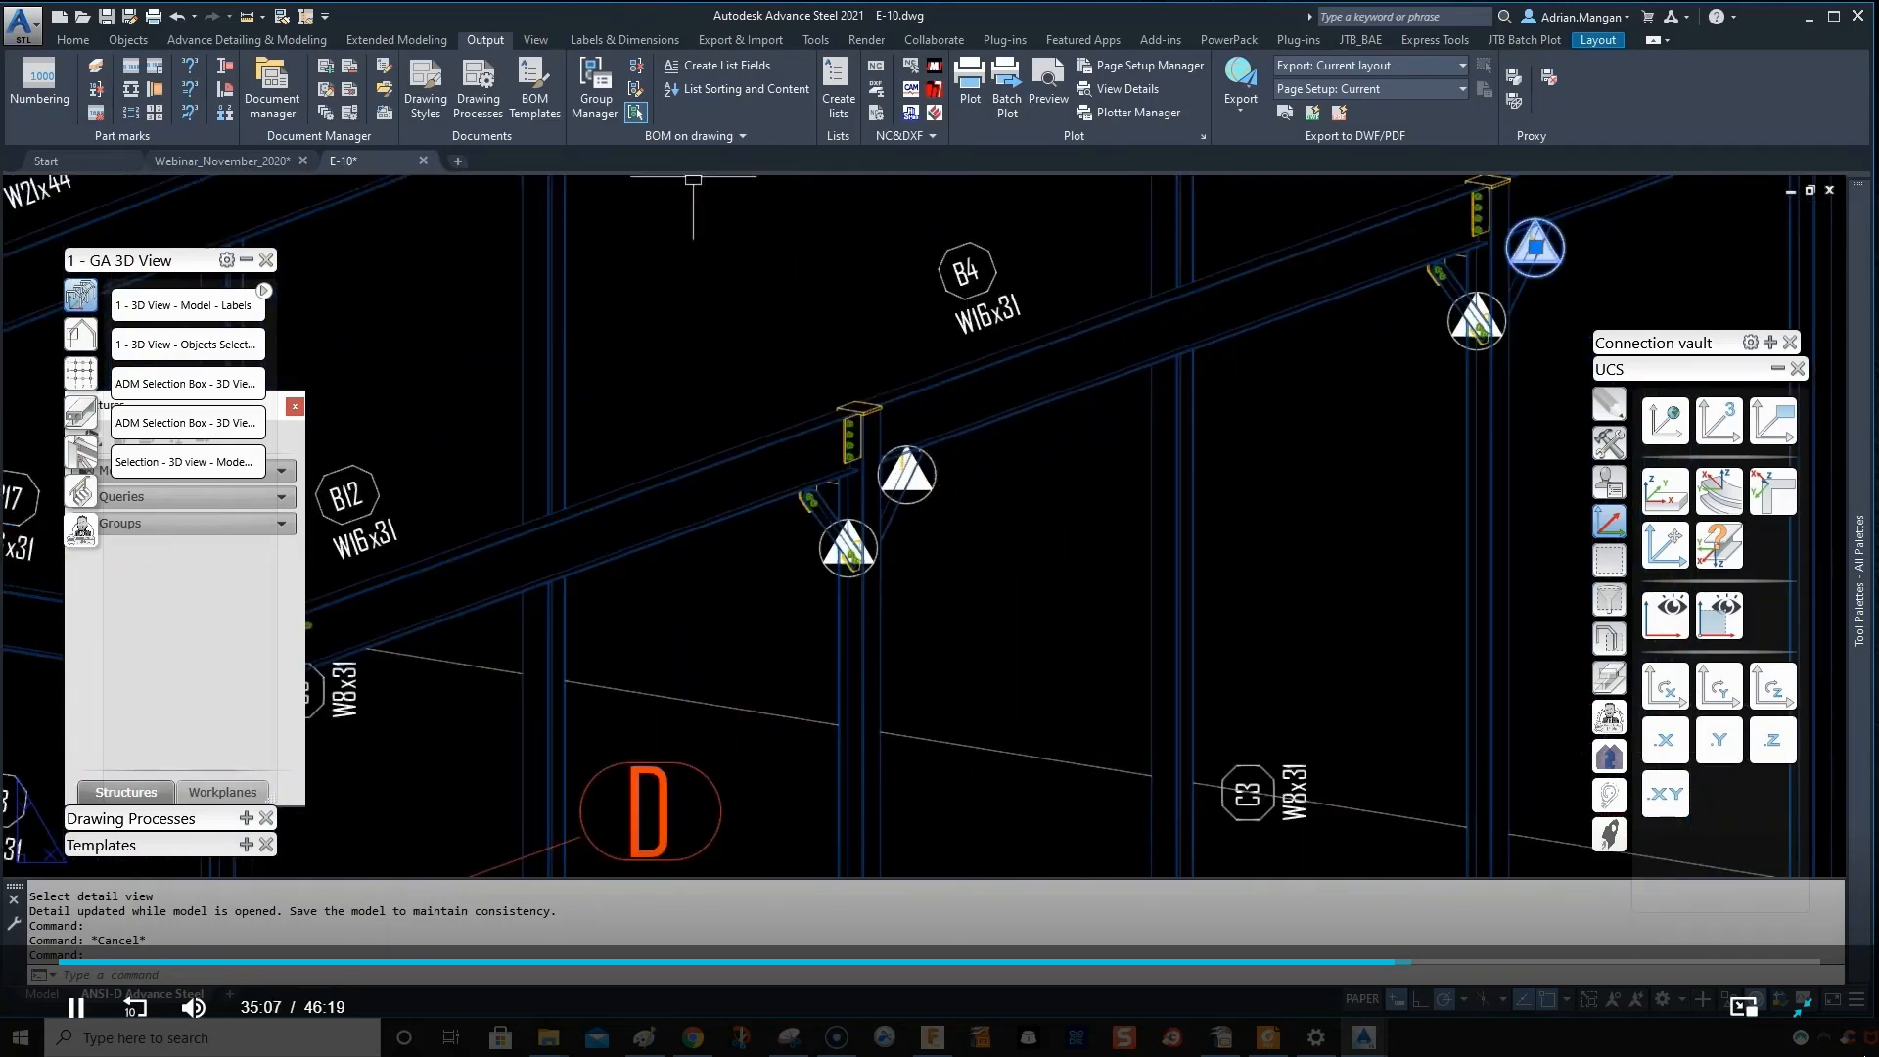
{"action": "key", "text": "Escape"}
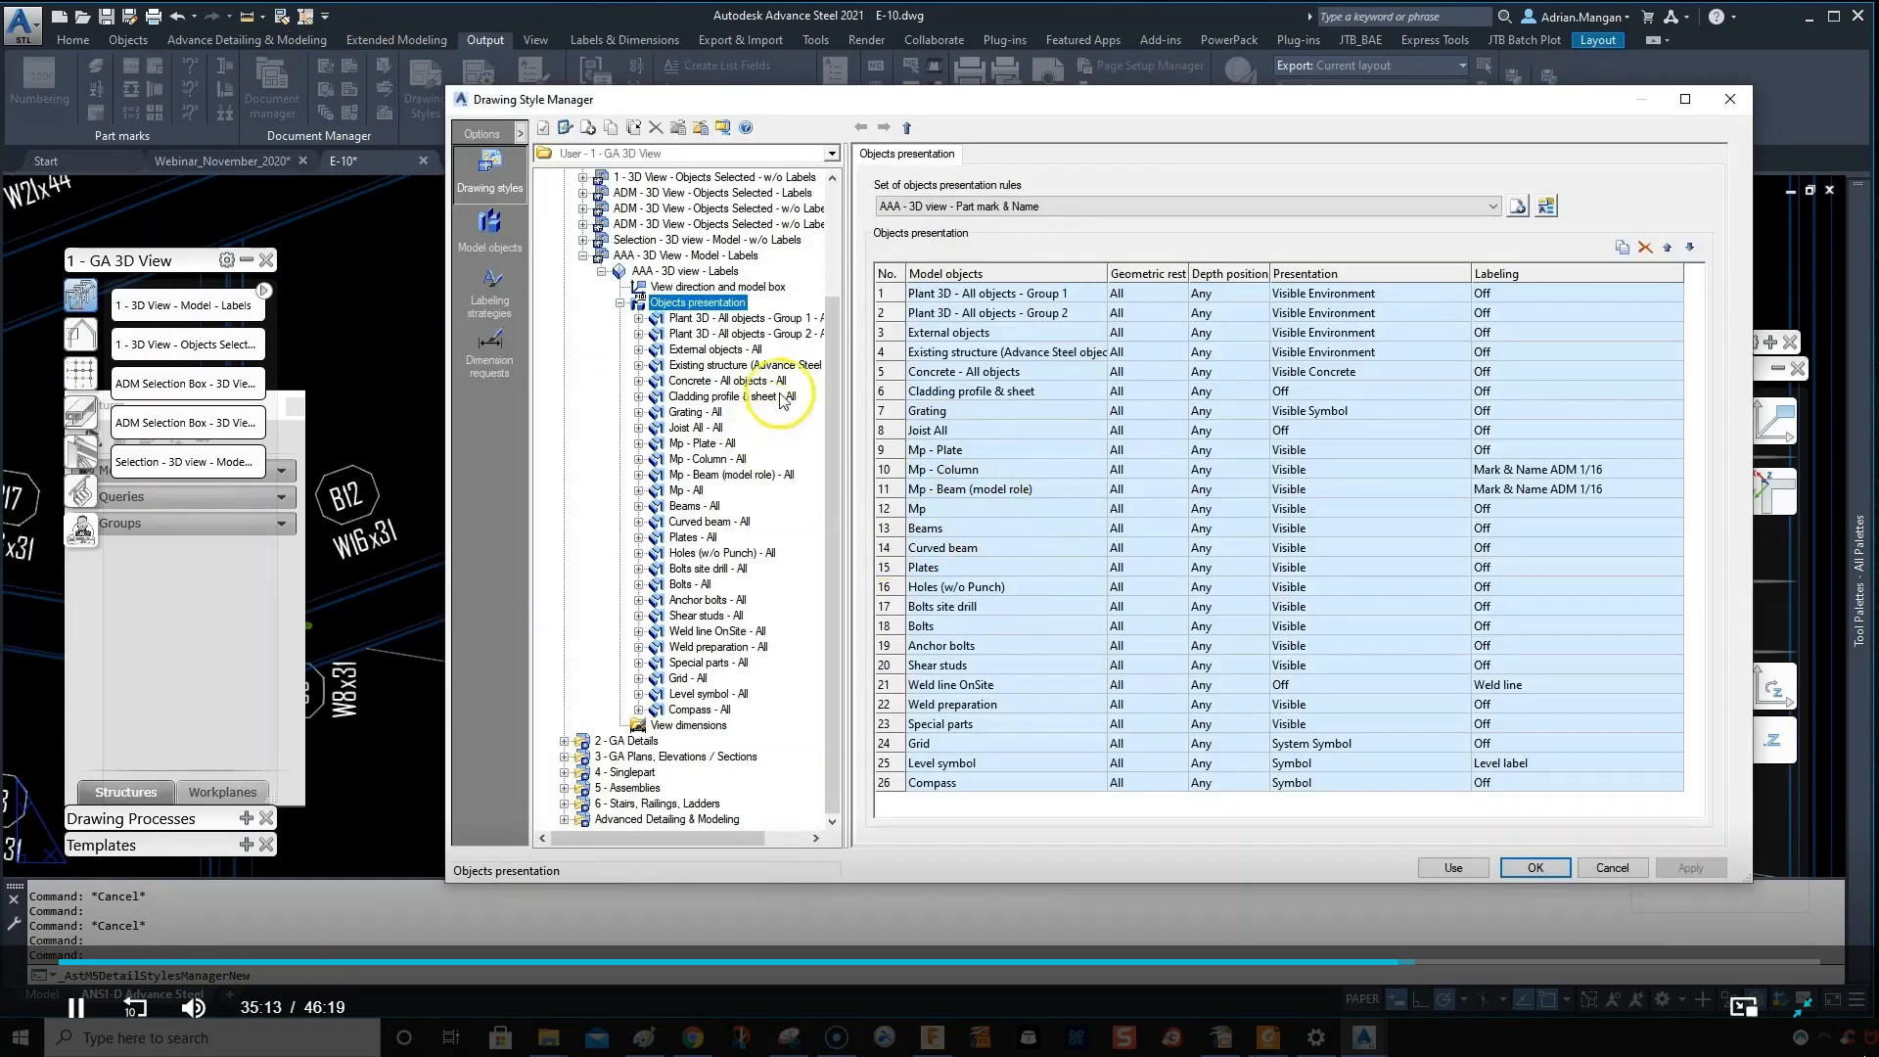
- Turn off the compass mark for beams in 3D views in the Mp rule and update the 3D detail view
{"action": "double_click", "coordinate": [889, 509]}
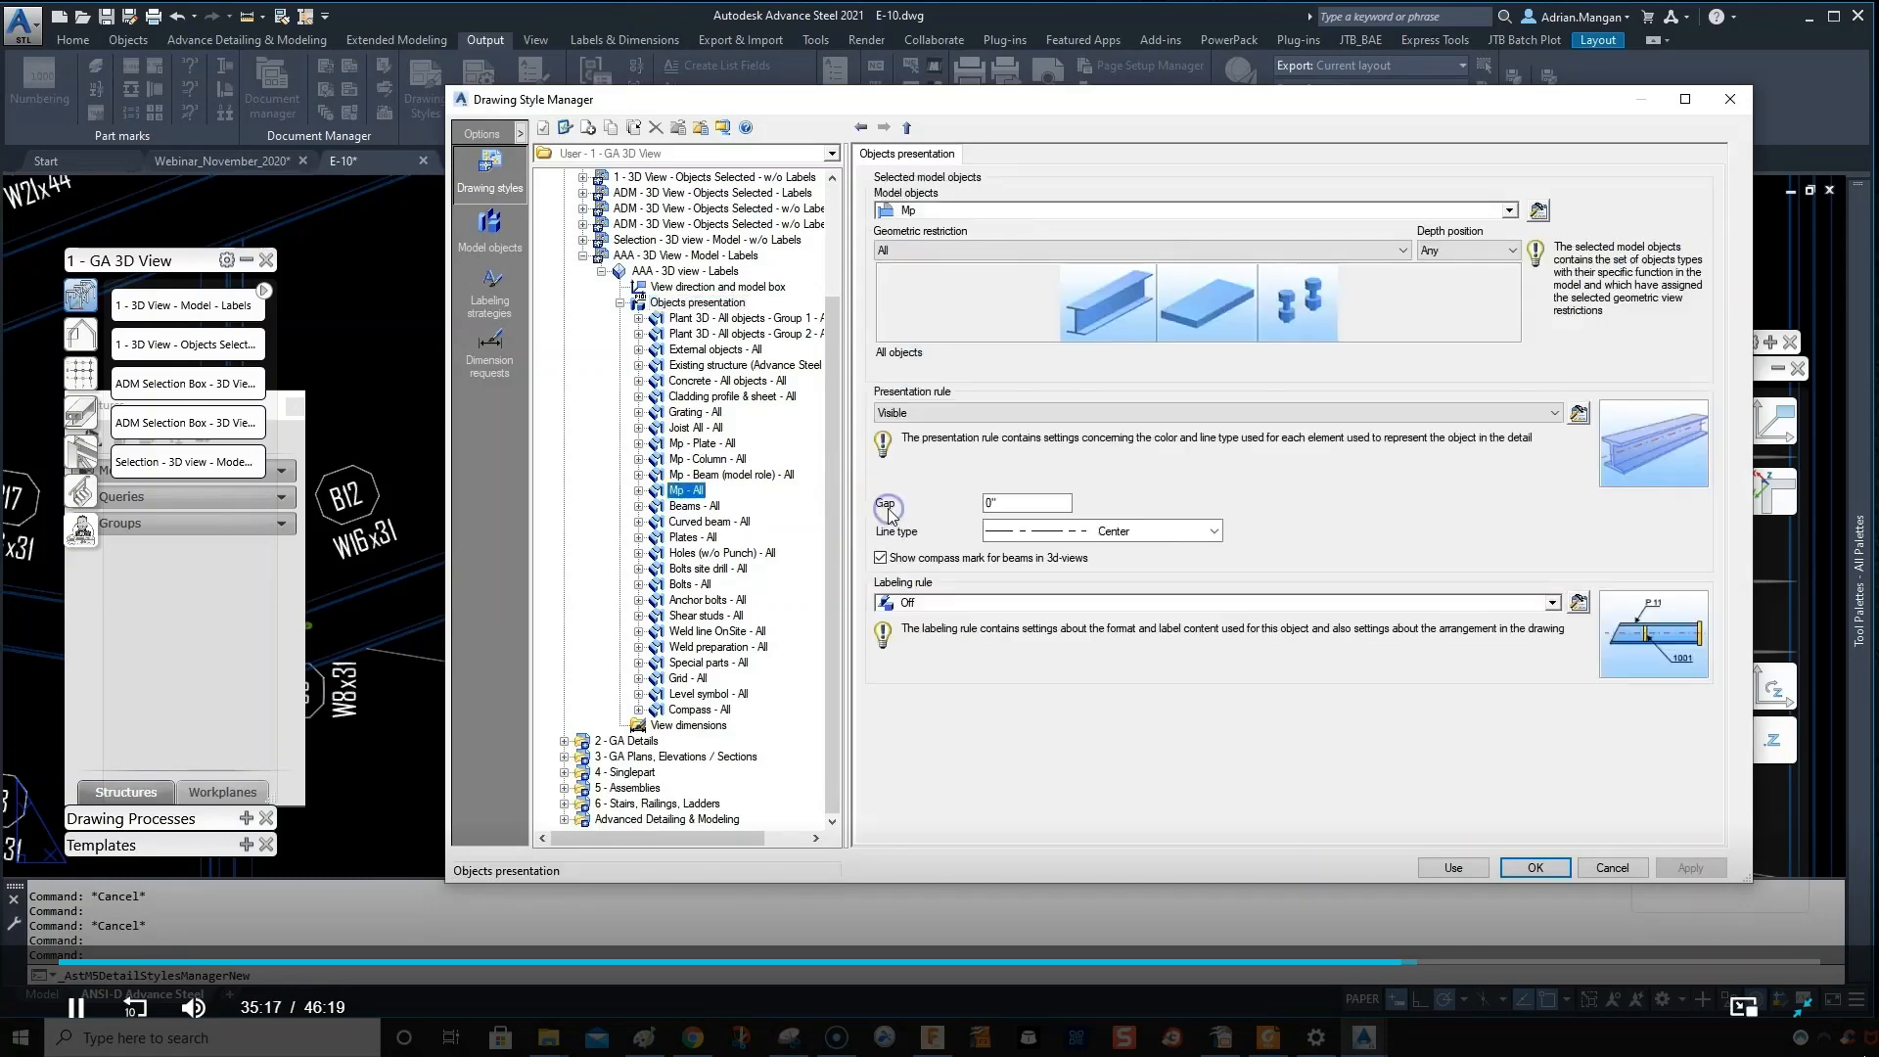
{"action": "left_click", "coordinate": [881, 556]}
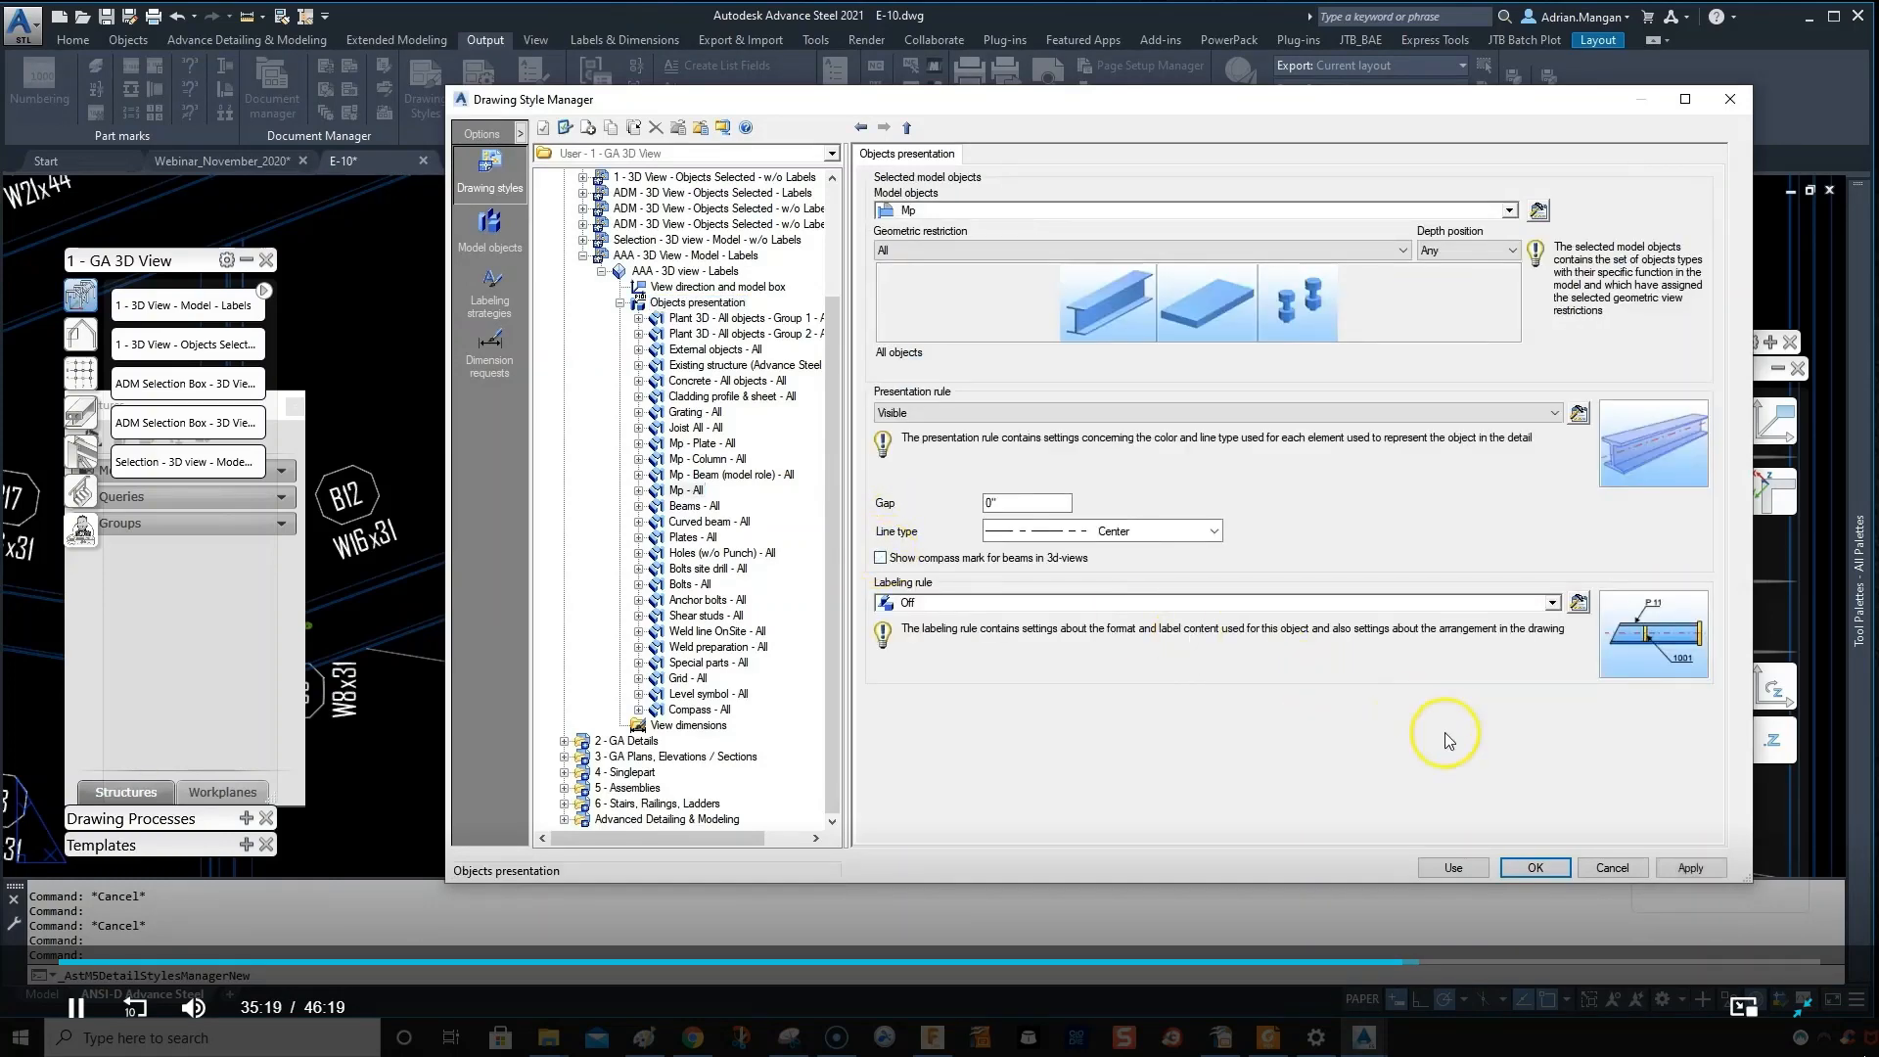
{"action": "left_click", "coordinate": [1654, 867]}
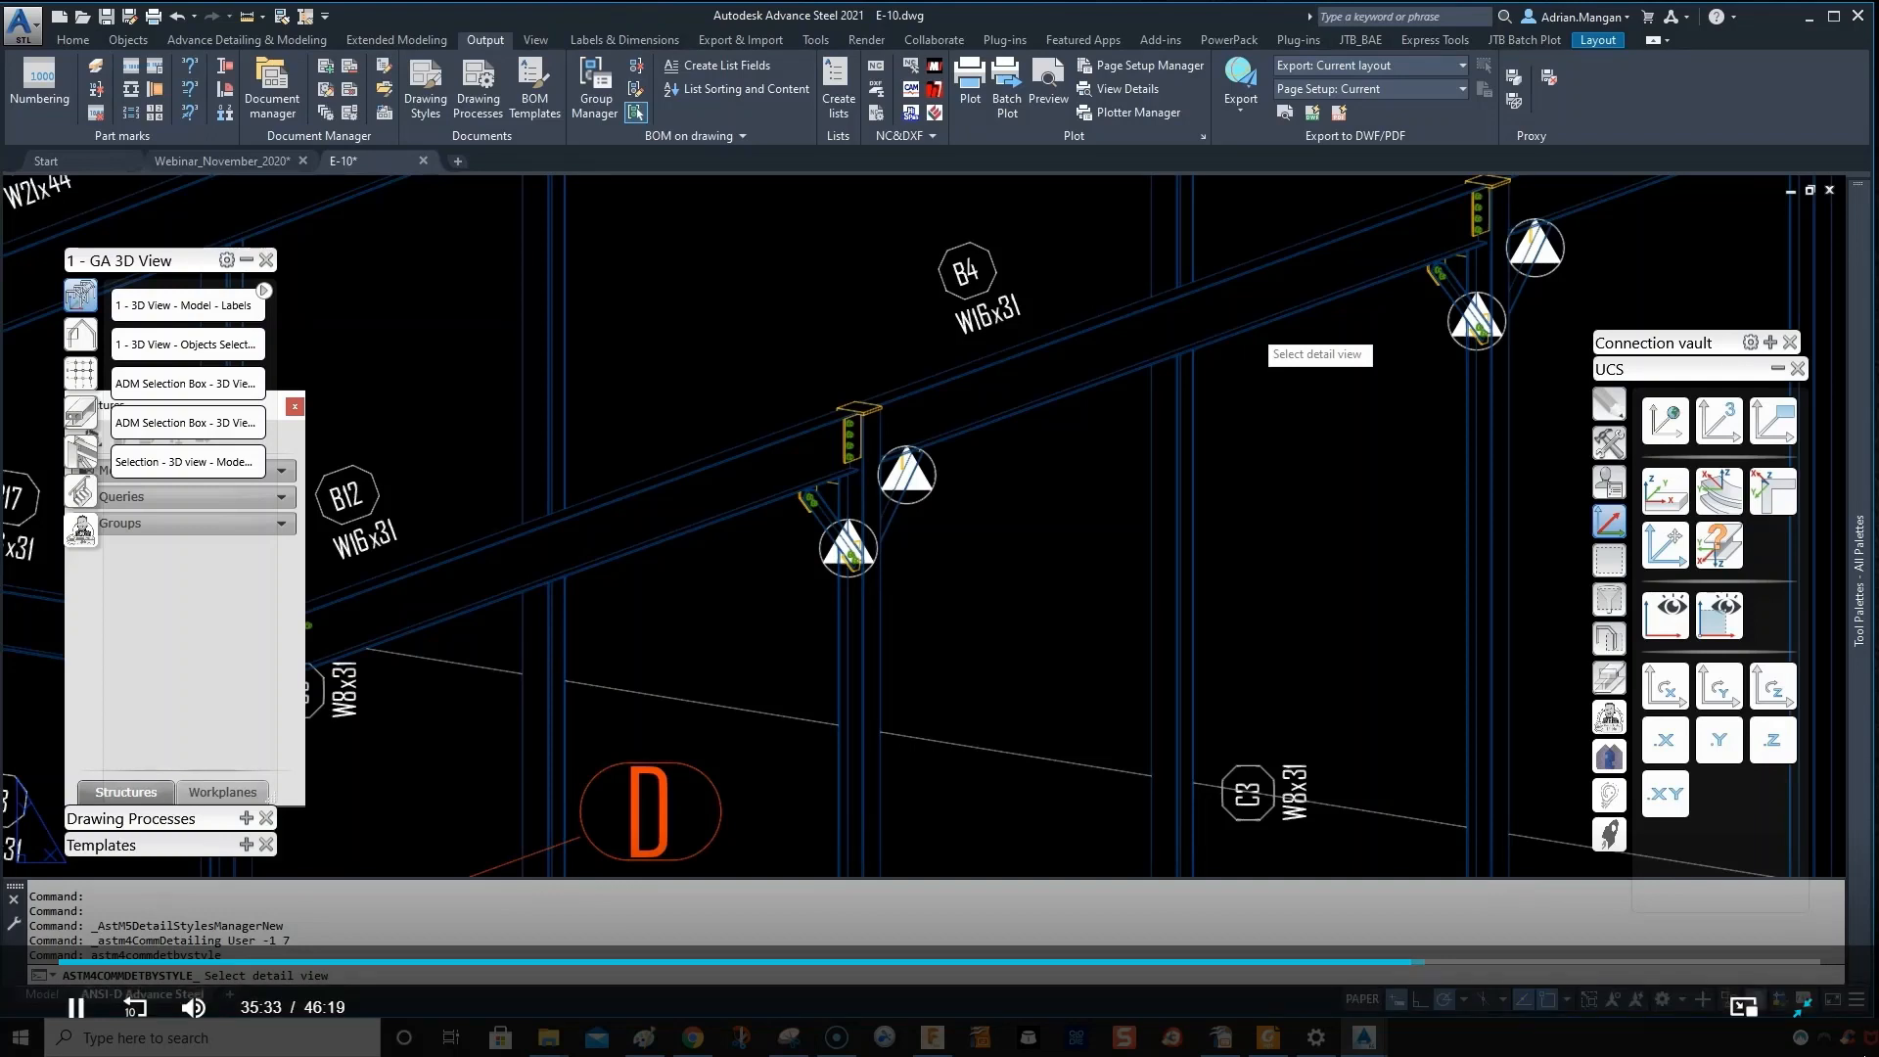
{"action": "left_click", "coordinate": [1255, 328]}
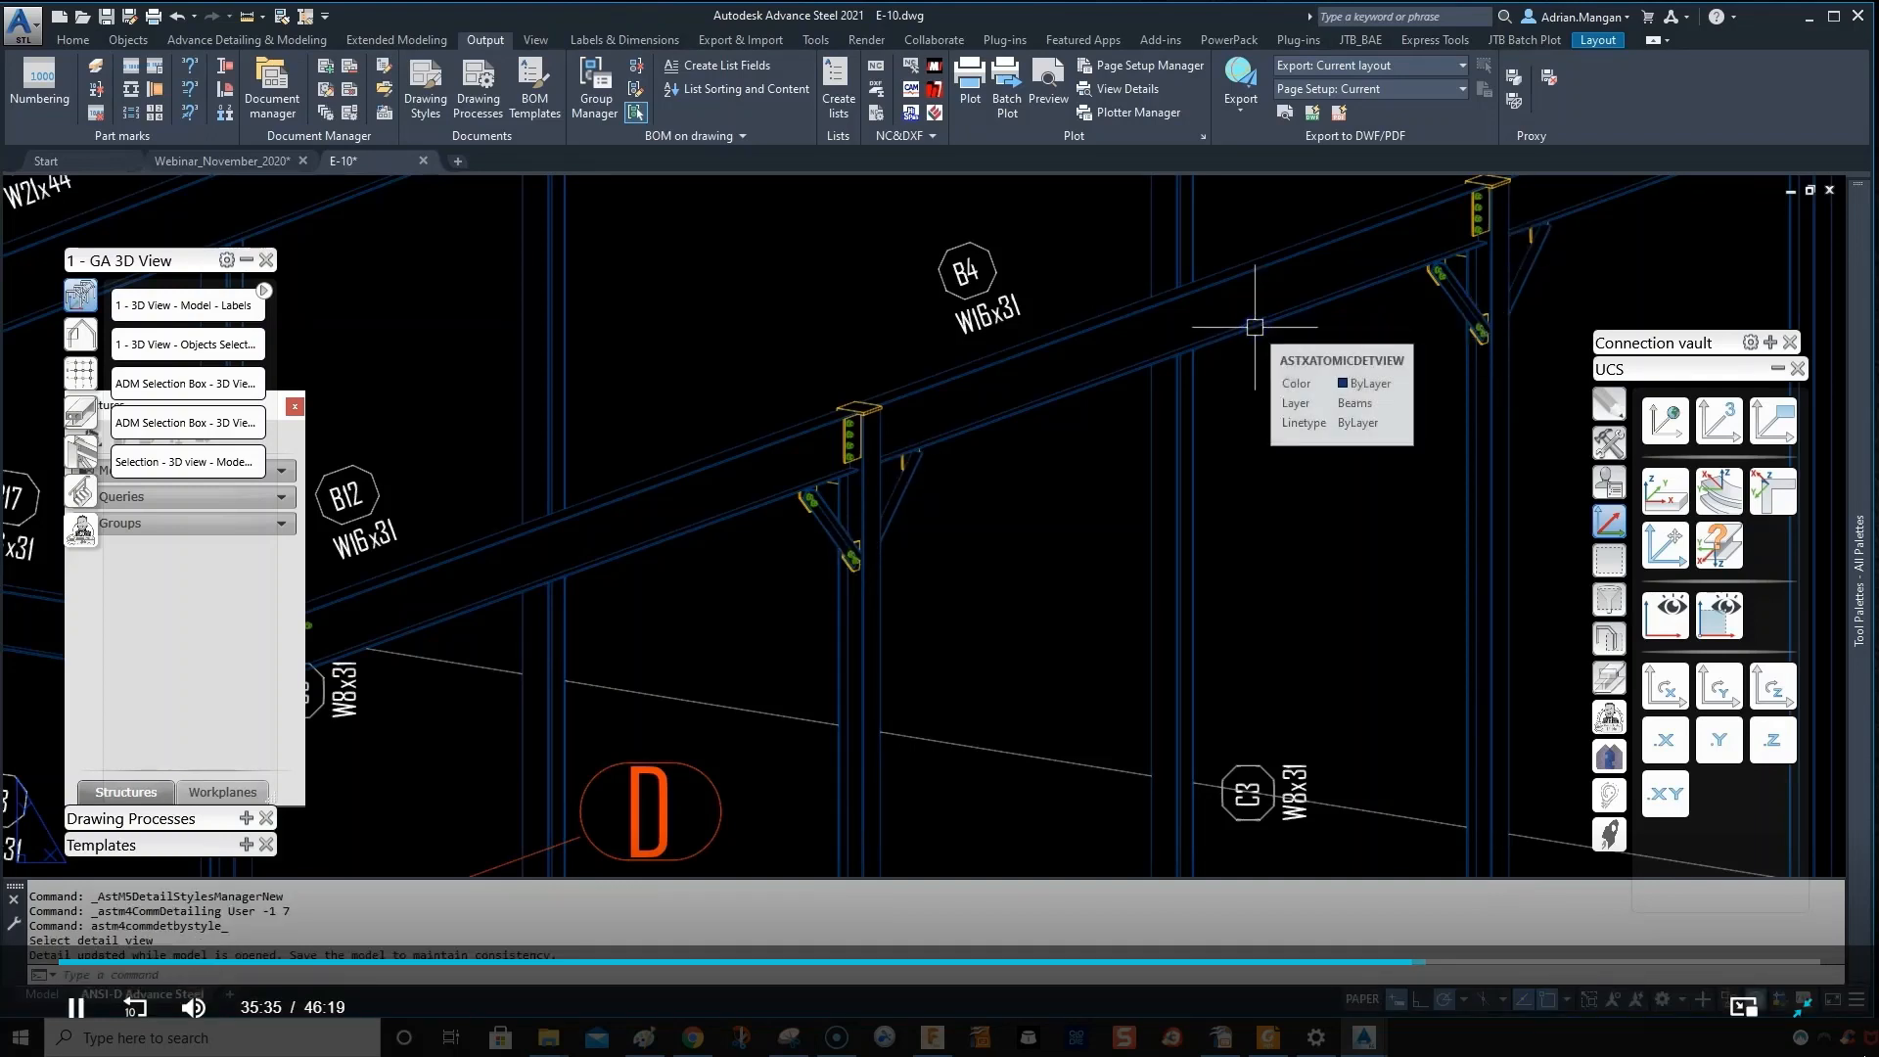
- Examine the angle braces, the overall frame and the labels around the stair in the updated 3D view
{"action": "scroll", "coordinate": [1300, 491], "scroll_direction": "down", "scroll_amount": 10}
{"action": "scroll", "coordinate": [1300, 492], "scroll_direction": "down", "scroll_amount": 5}
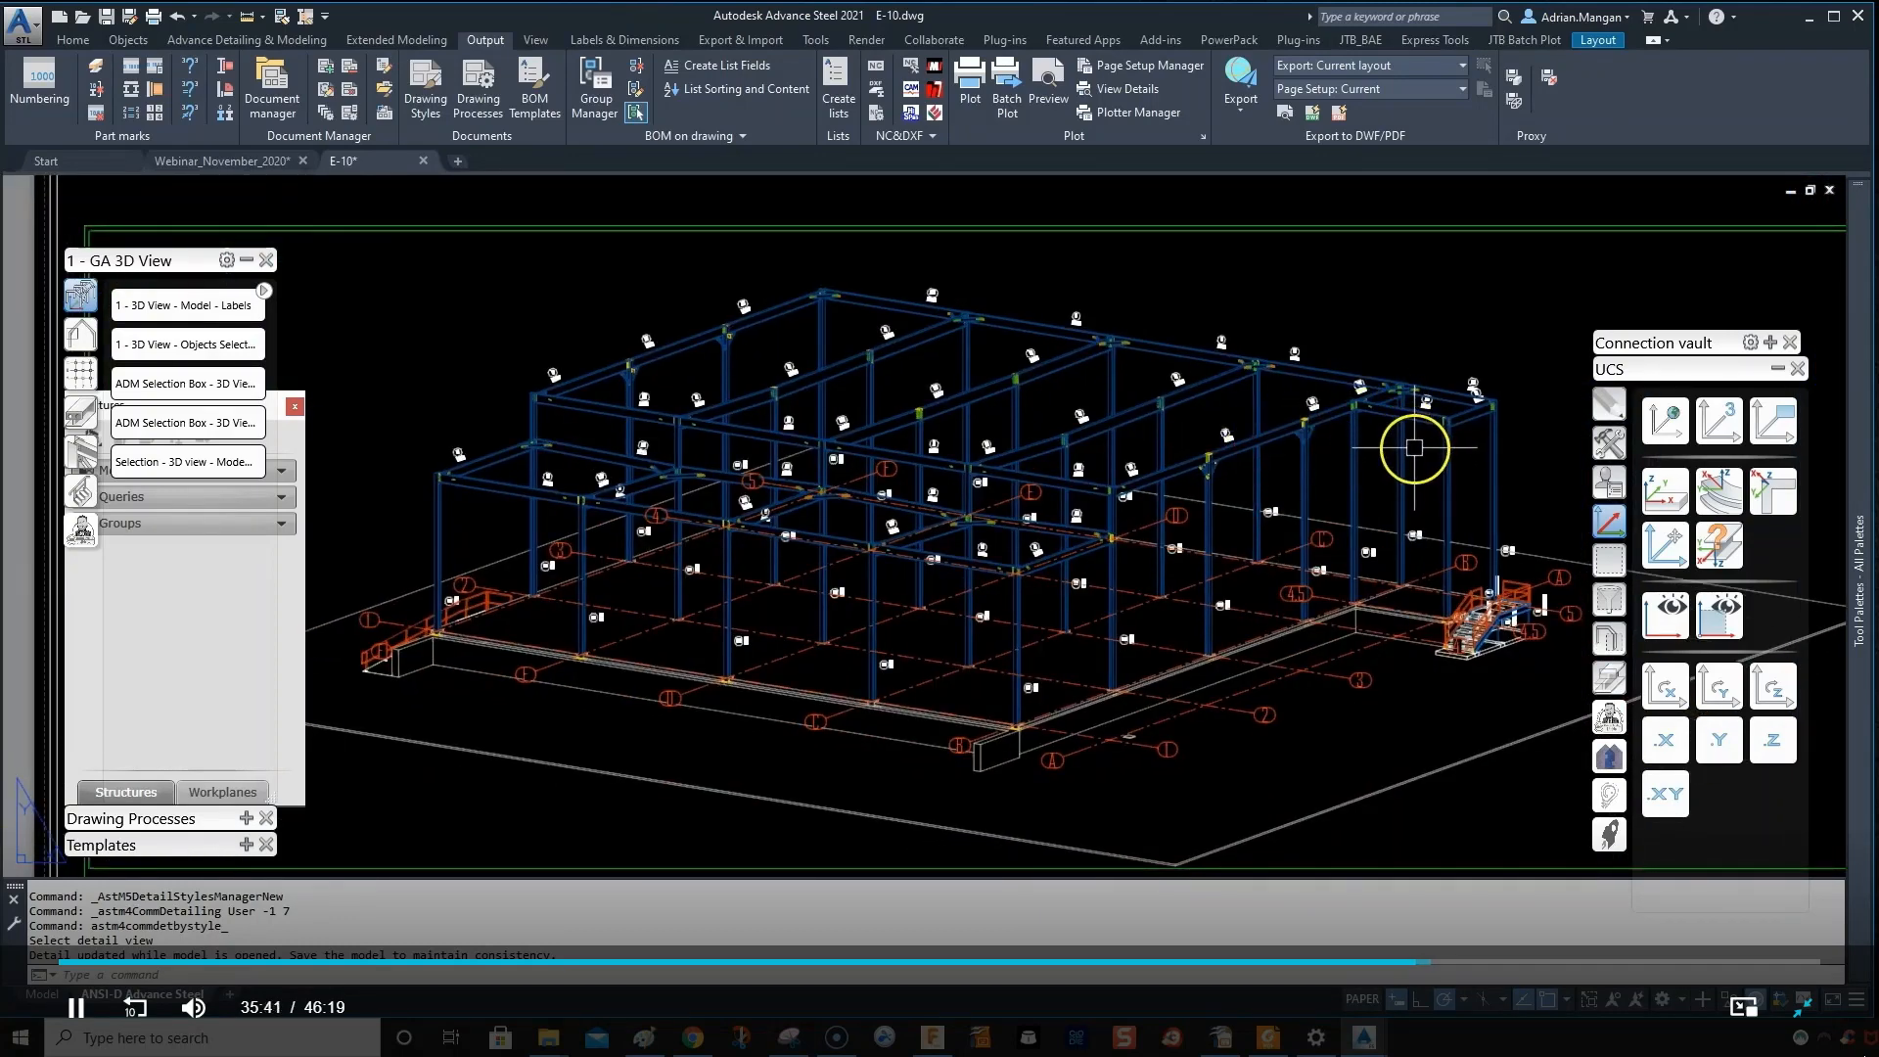
{"action": "scroll", "coordinate": [1455, 491], "scroll_direction": "up", "scroll_amount": 4}
{"action": "scroll", "coordinate": [1464, 567], "scroll_direction": "down", "scroll_amount": 4}
{"action": "middle_click_drag", "start_coordinate": [1464, 566], "coordinate": [1403, 529]}
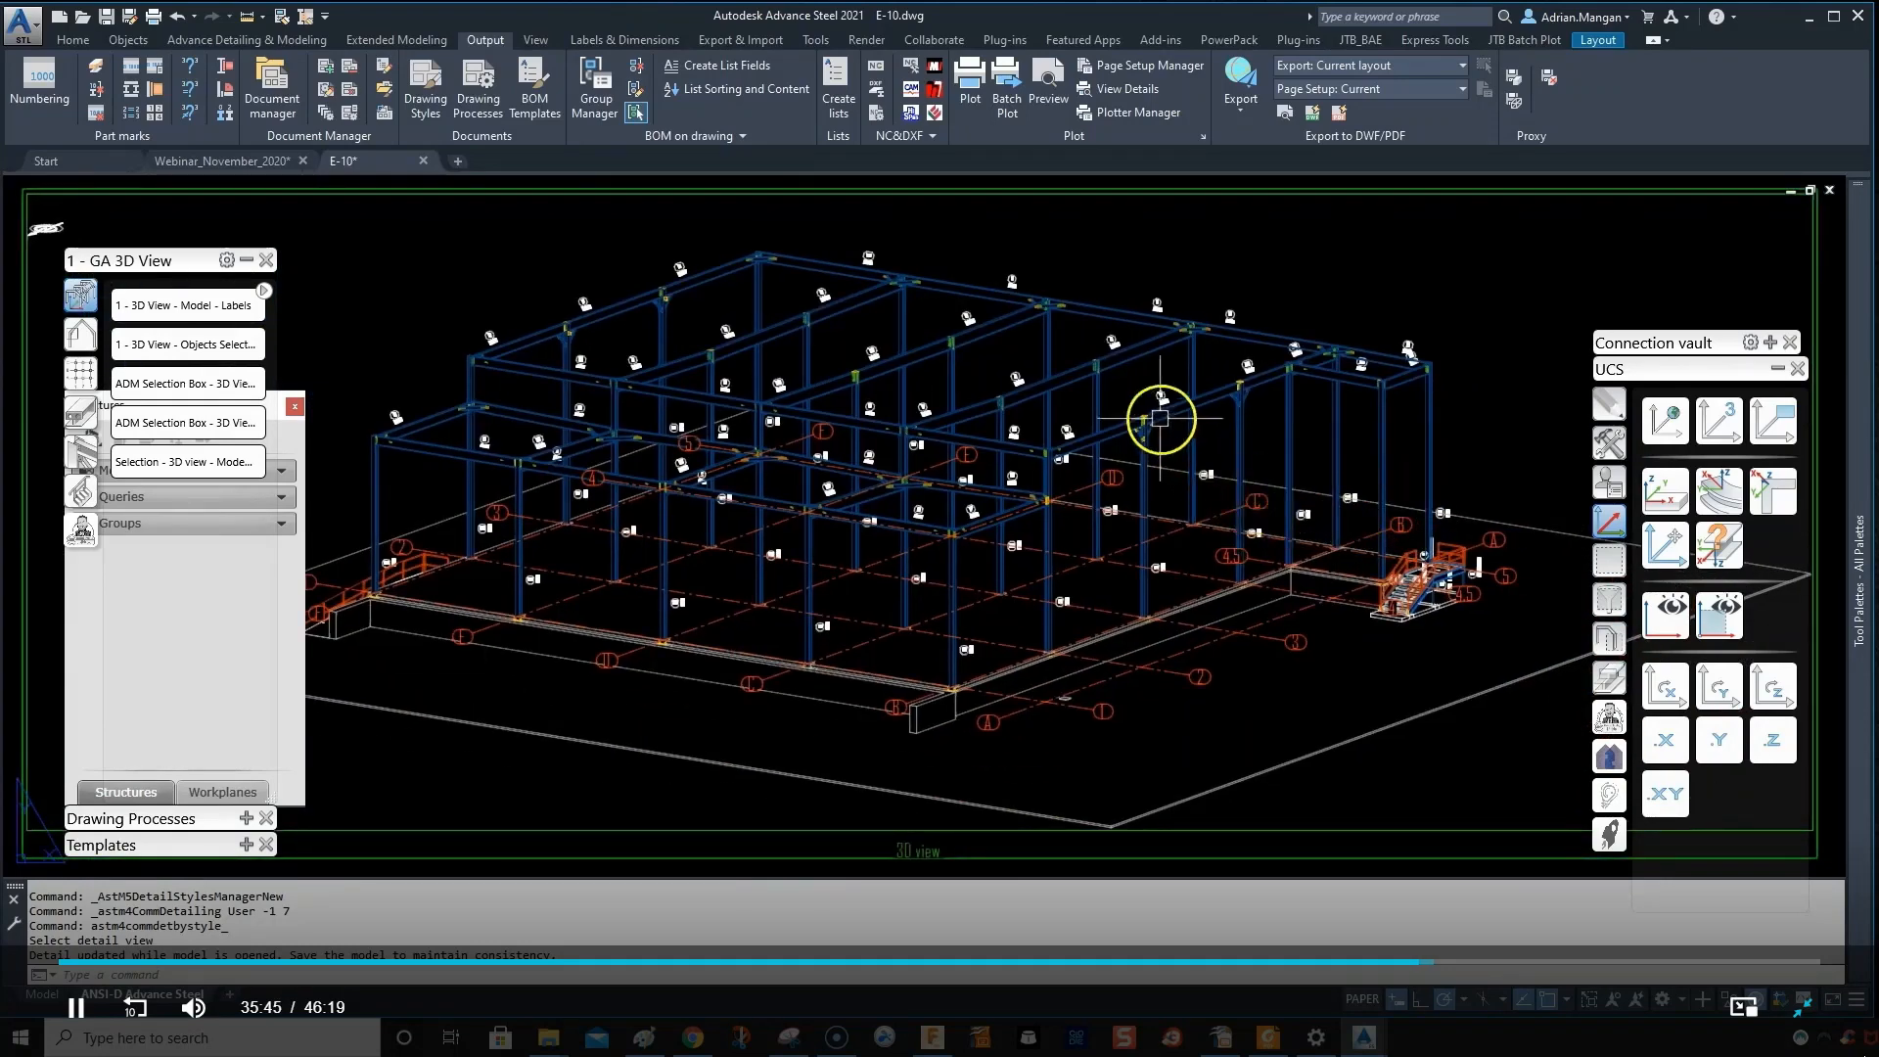
{"action": "scroll", "coordinate": [1490, 585], "scroll_direction": "up", "scroll_amount": 5}
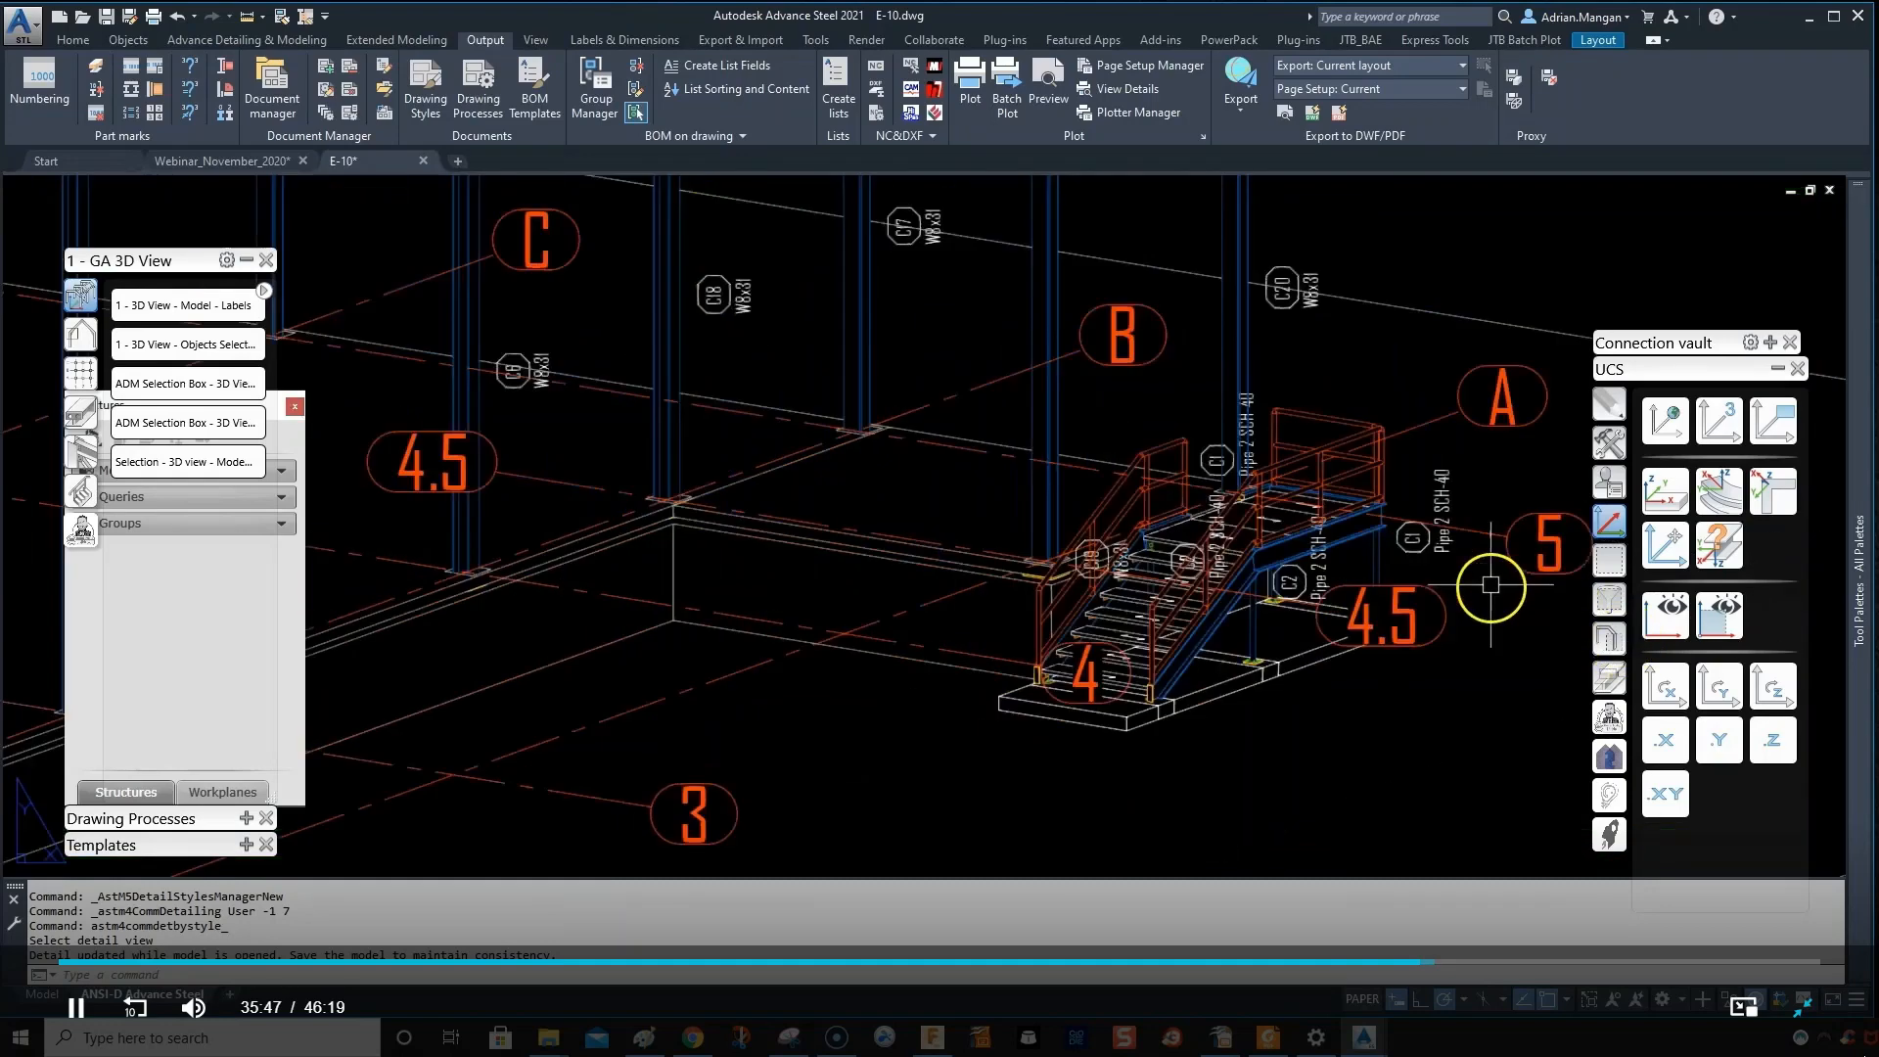
{"action": "scroll", "coordinate": [1490, 585], "scroll_direction": "up", "scroll_amount": 3}
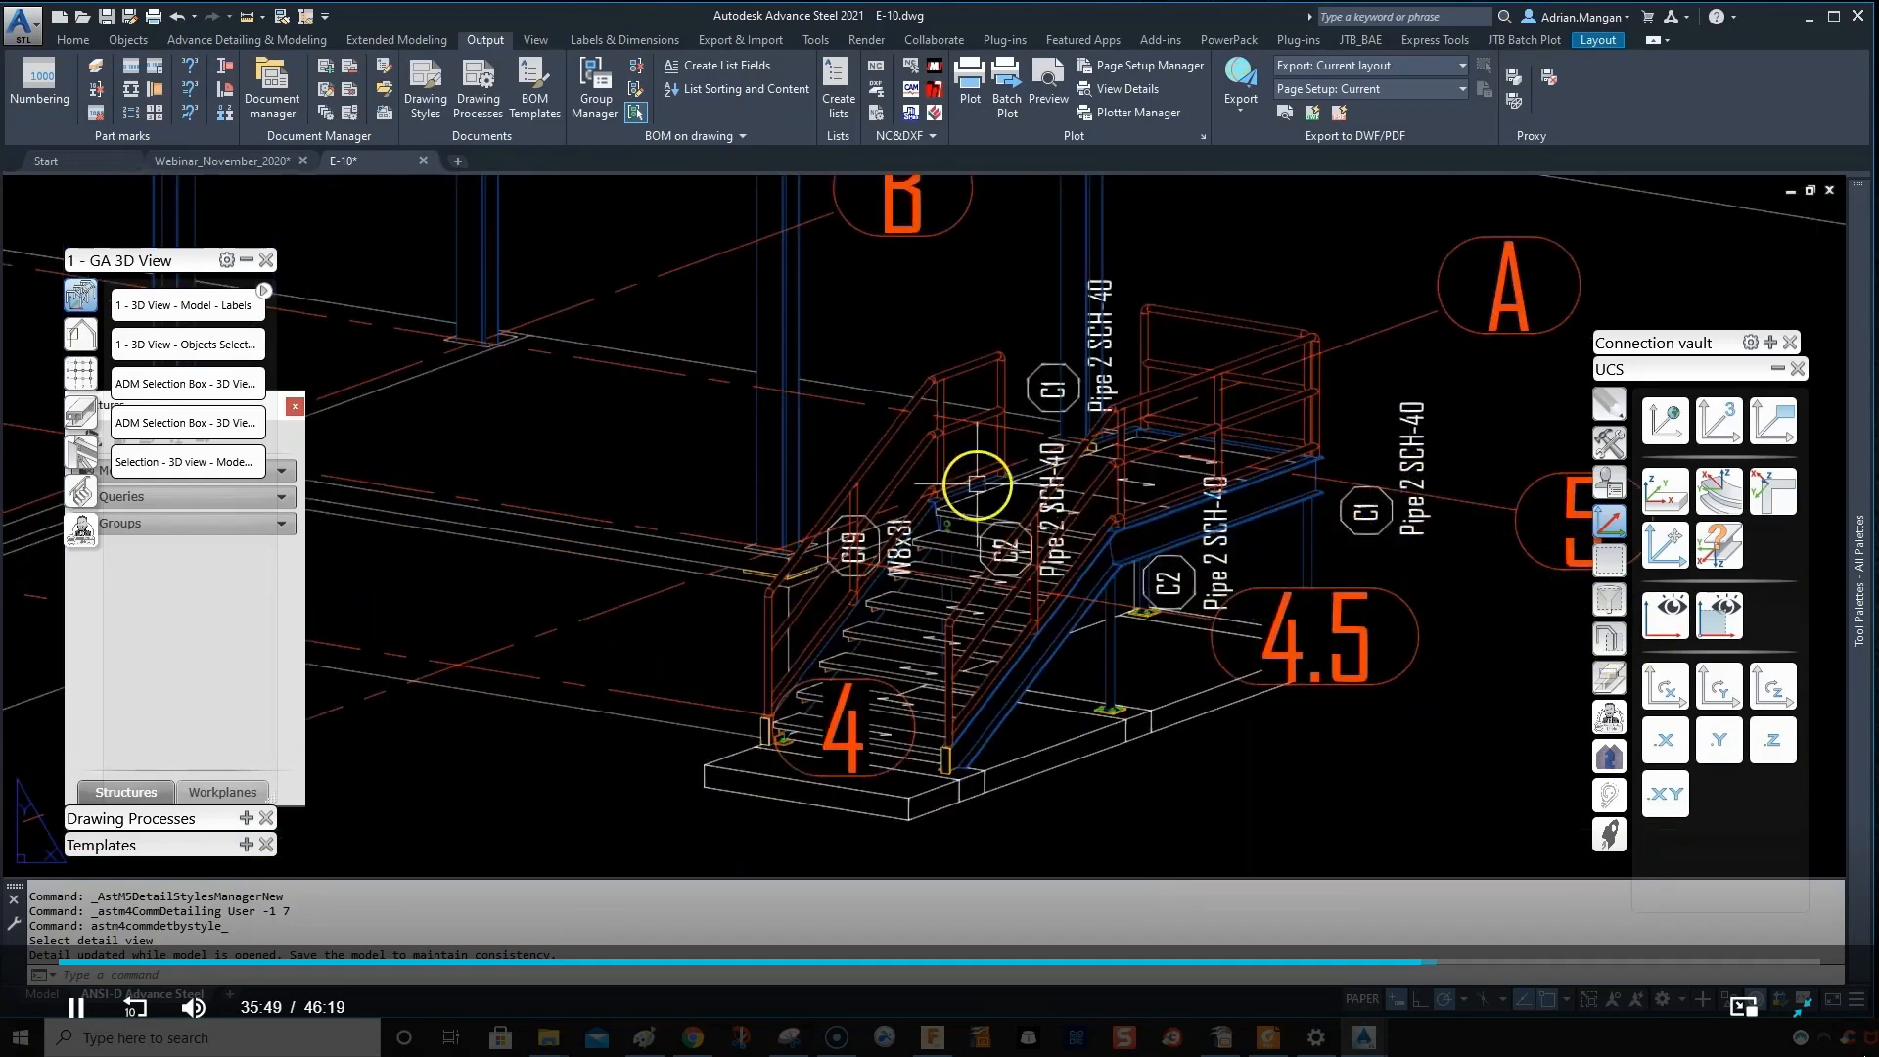
{"action": "scroll", "coordinate": [1061, 545], "scroll_direction": "down", "scroll_amount": 8}
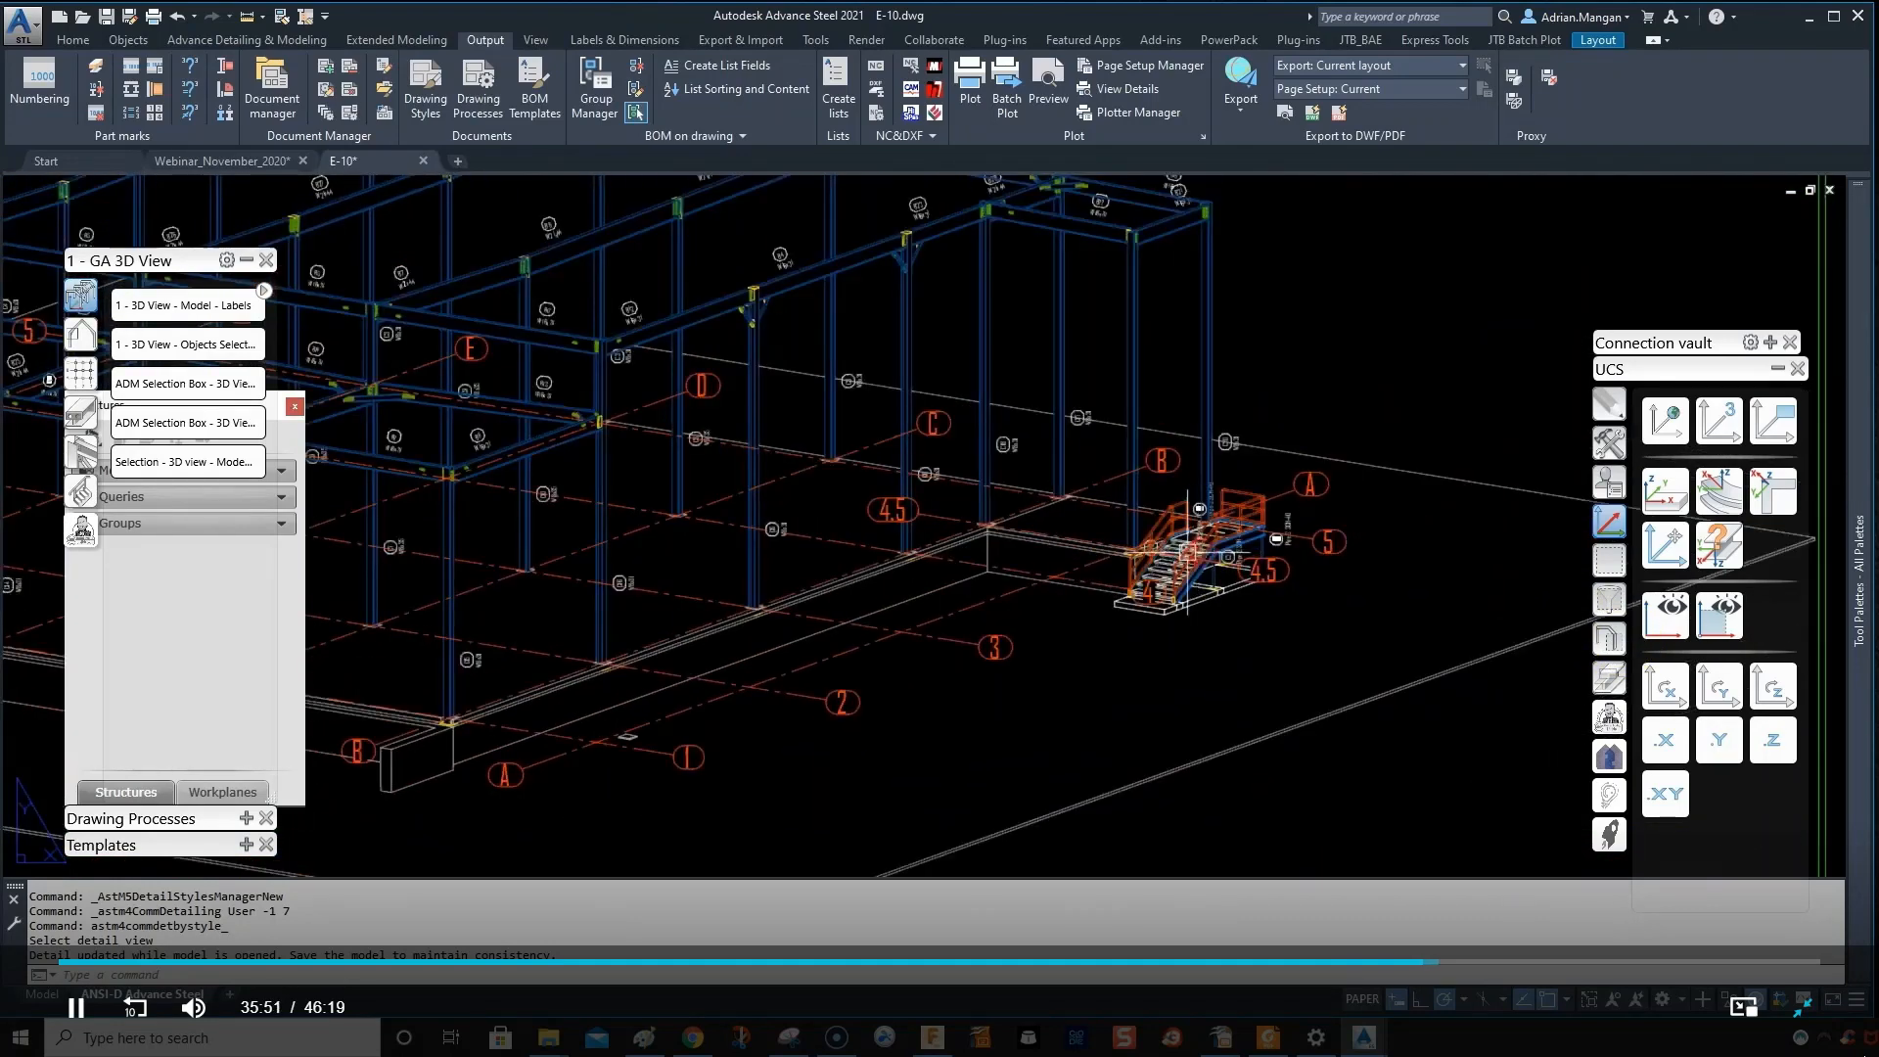
{"action": "scroll", "coordinate": [1187, 551], "scroll_direction": "up", "scroll_amount": 7}
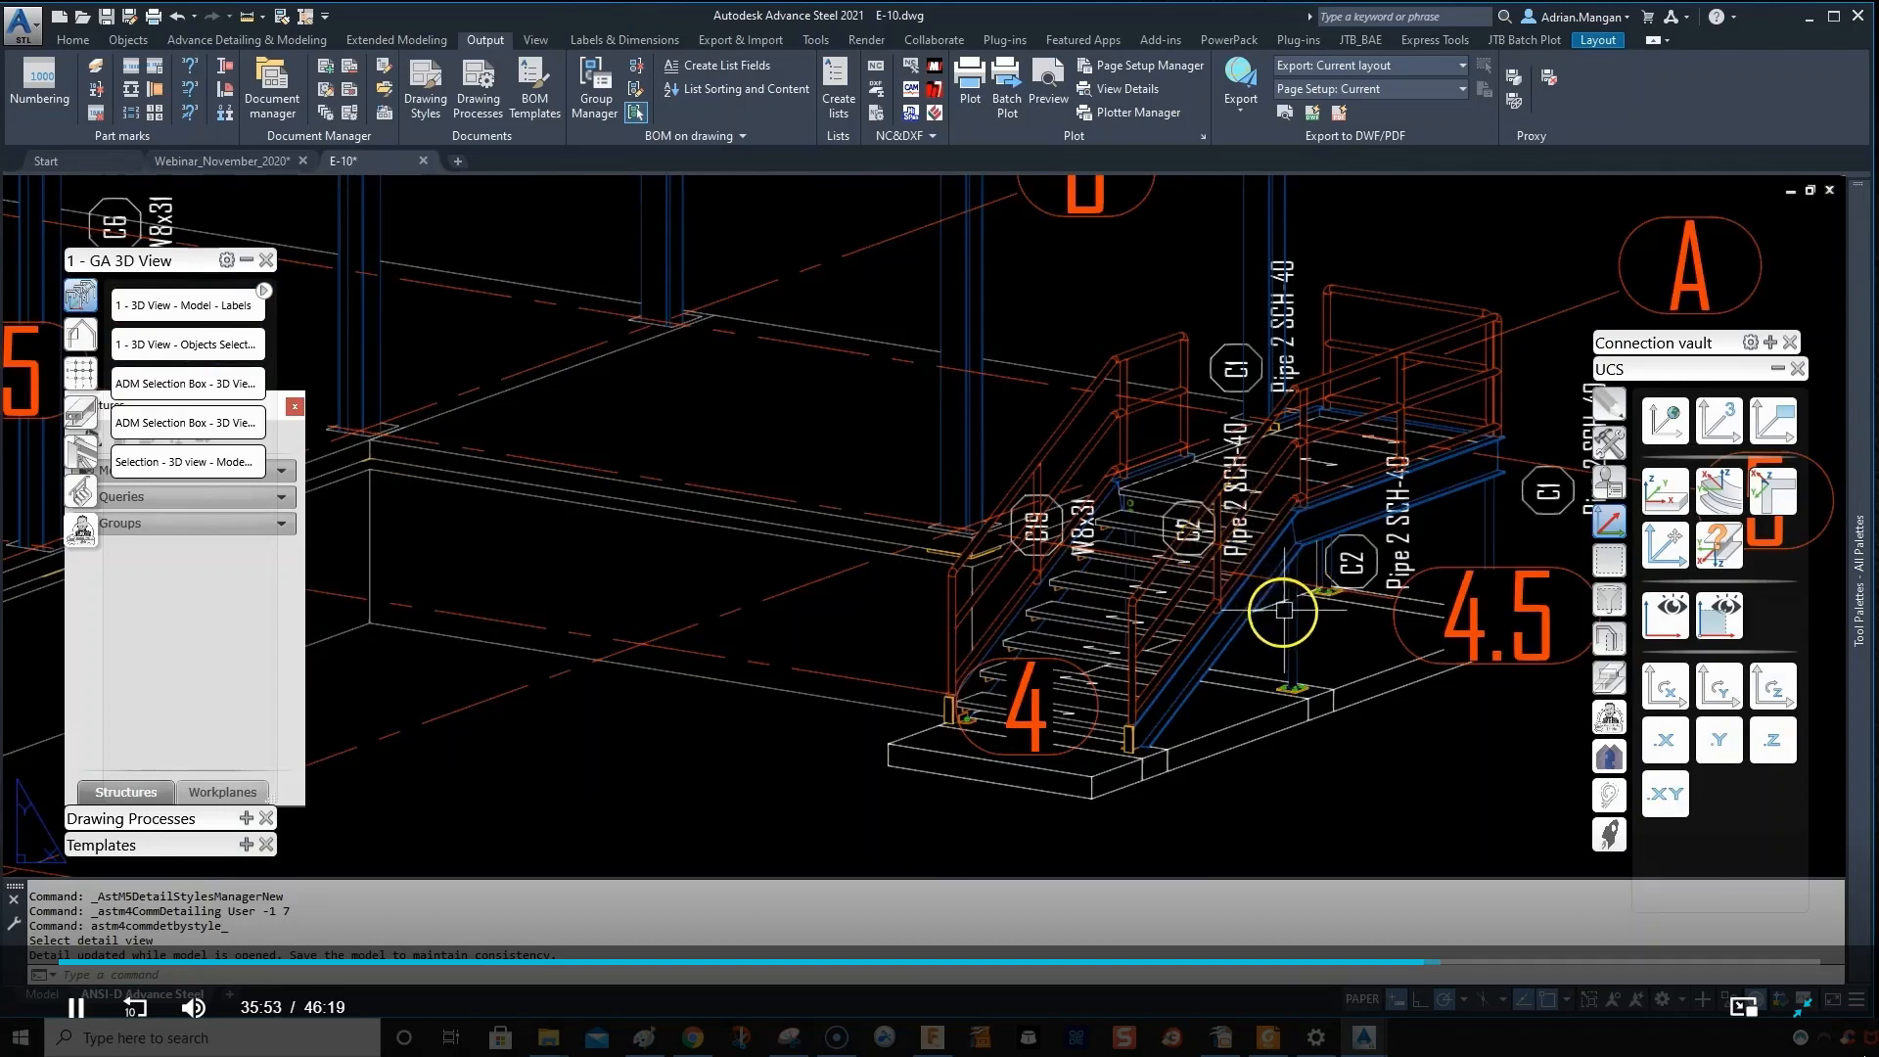
{"action": "scroll", "coordinate": [1301, 637], "scroll_direction": "down", "scroll_amount": 7}
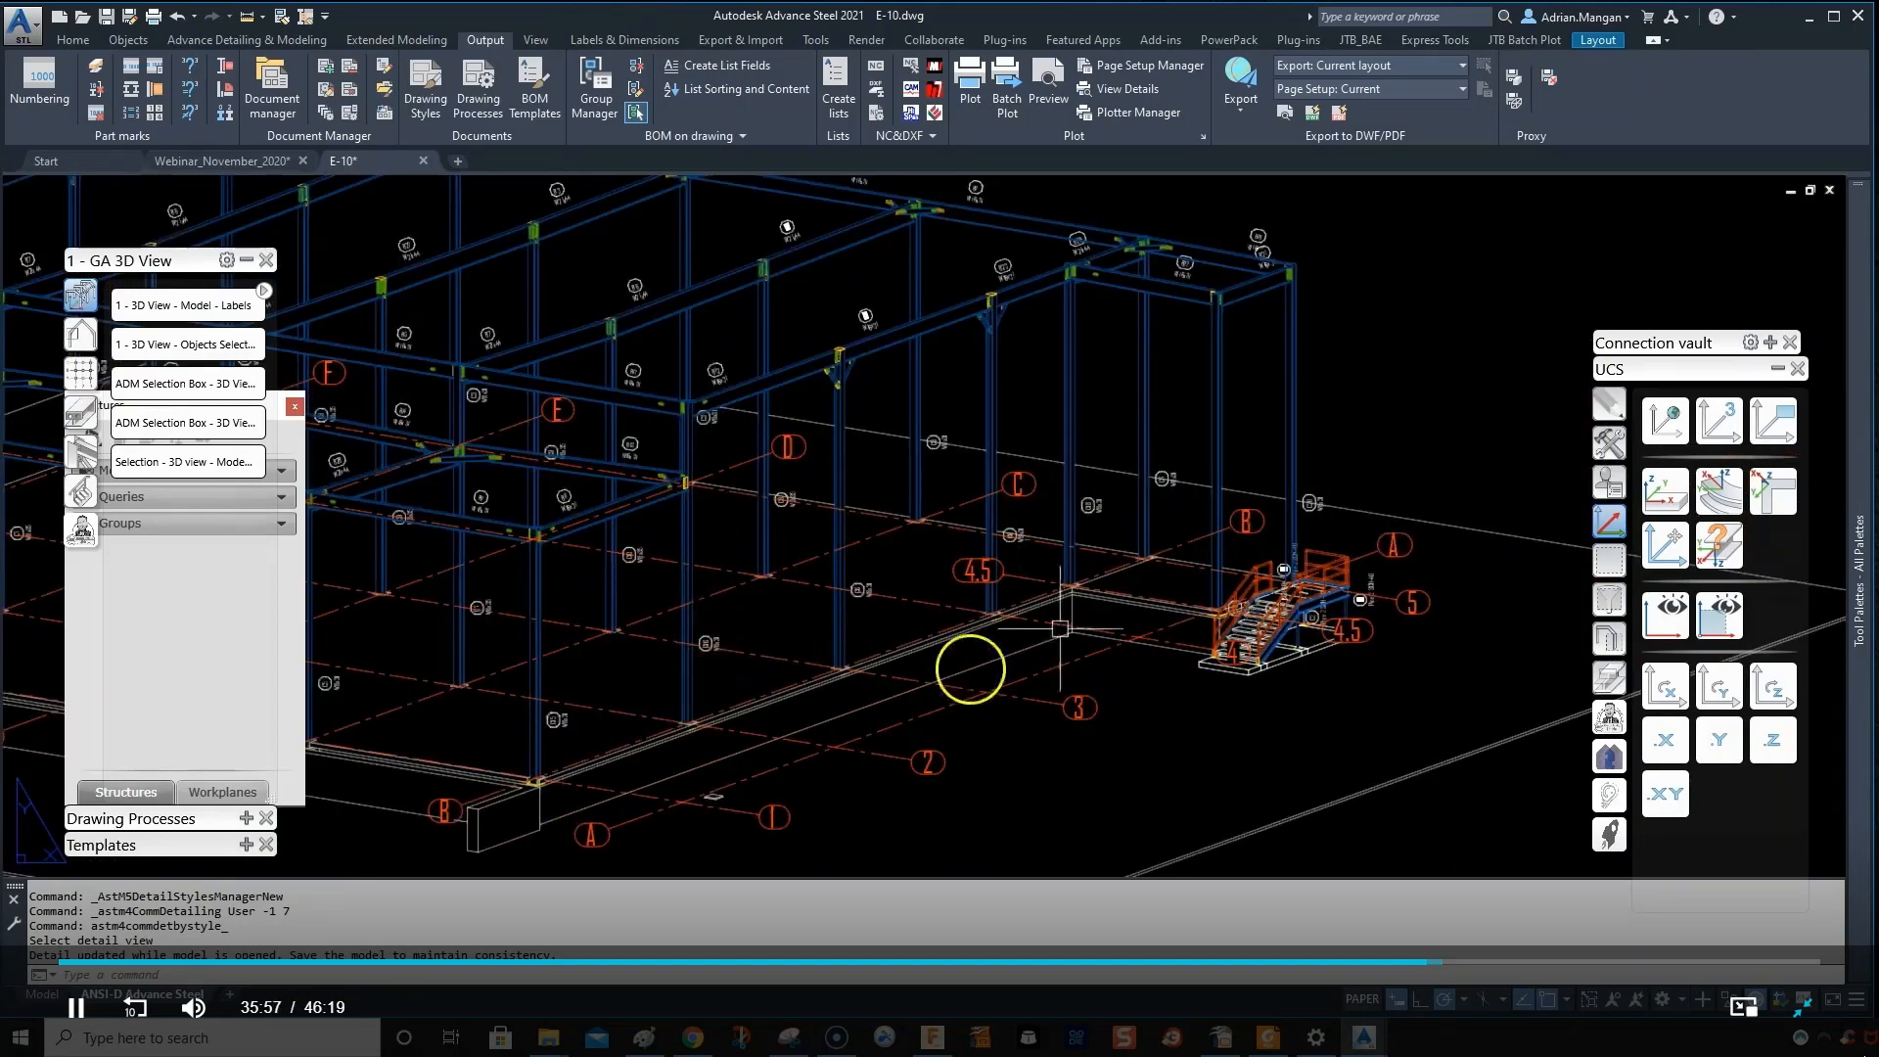
- Delete the four Pipe 2 SCH-40 labels with marks C1 and C2 on the stair posts
{"action": "scroll", "coordinate": [1316, 626], "scroll_direction": "up", "scroll_amount": 5}
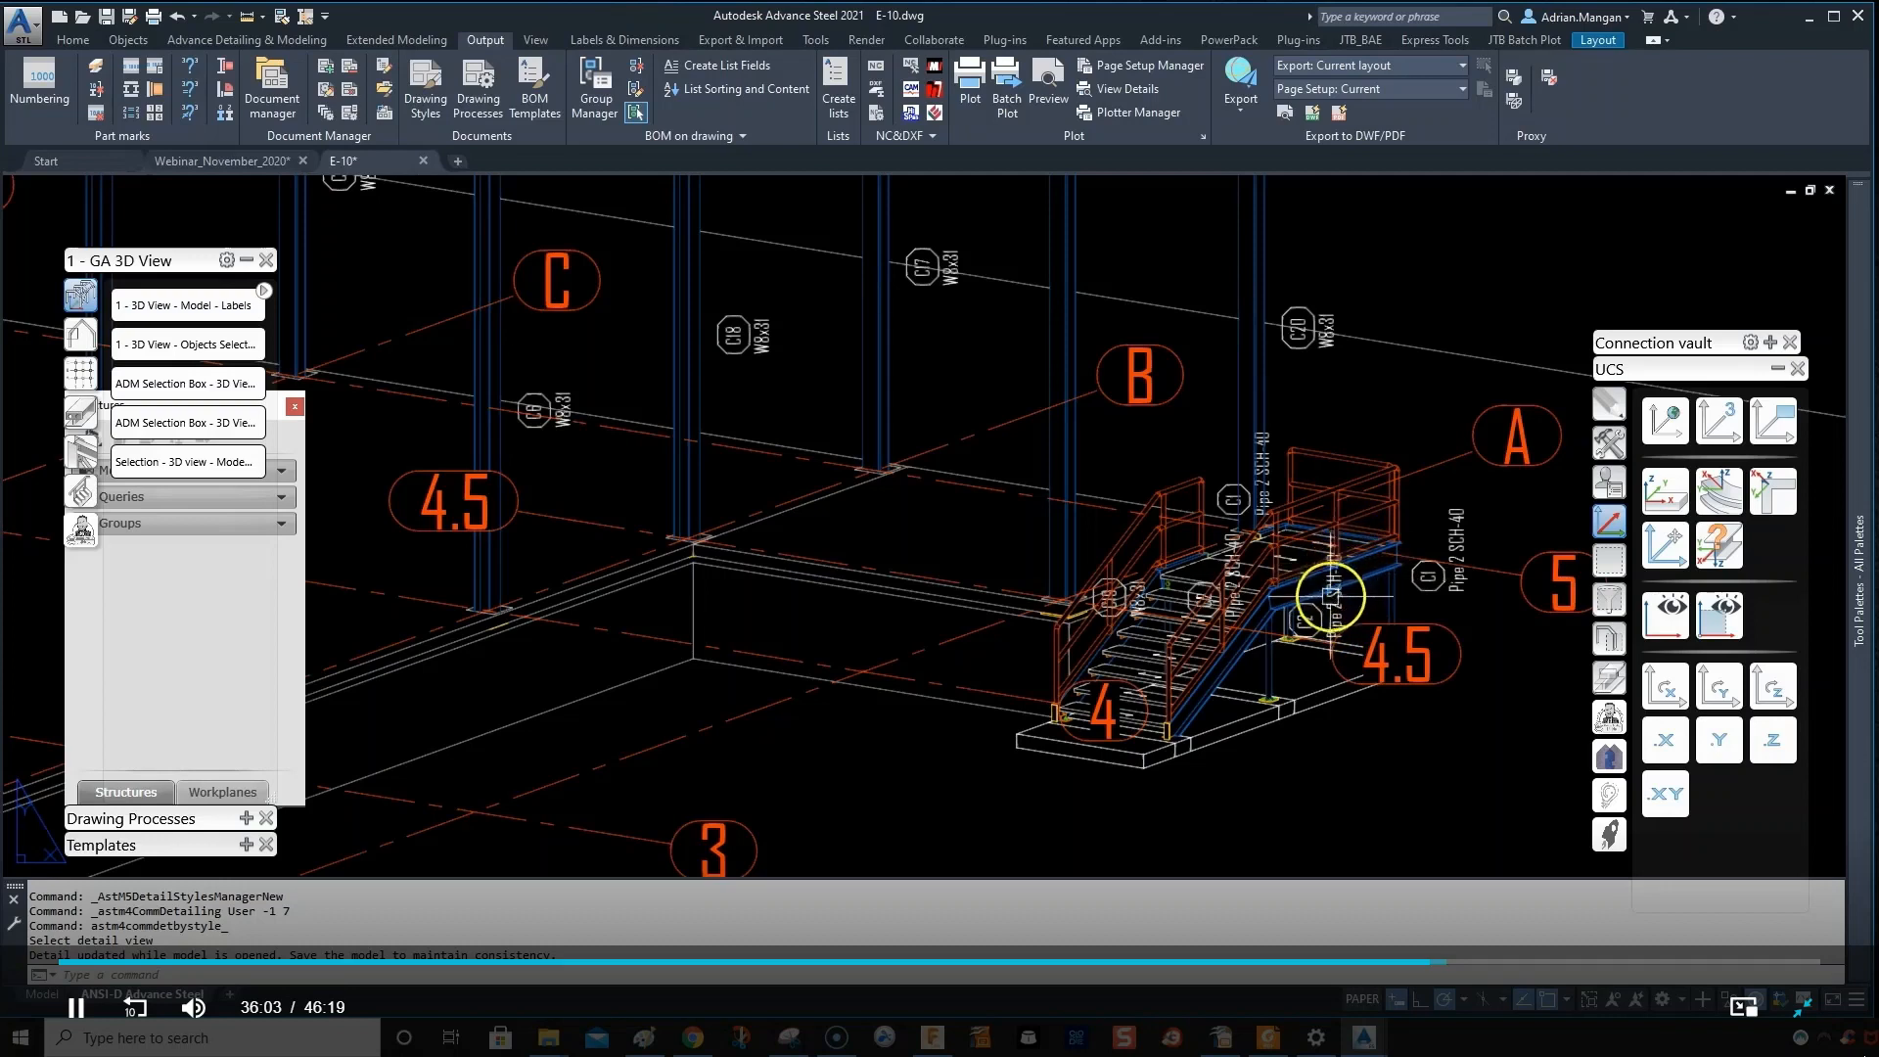
{"action": "left_click", "coordinate": [1436, 578]}
{"action": "left_click", "coordinate": [1337, 612]}
{"action": "left_click", "coordinate": [1269, 468]}
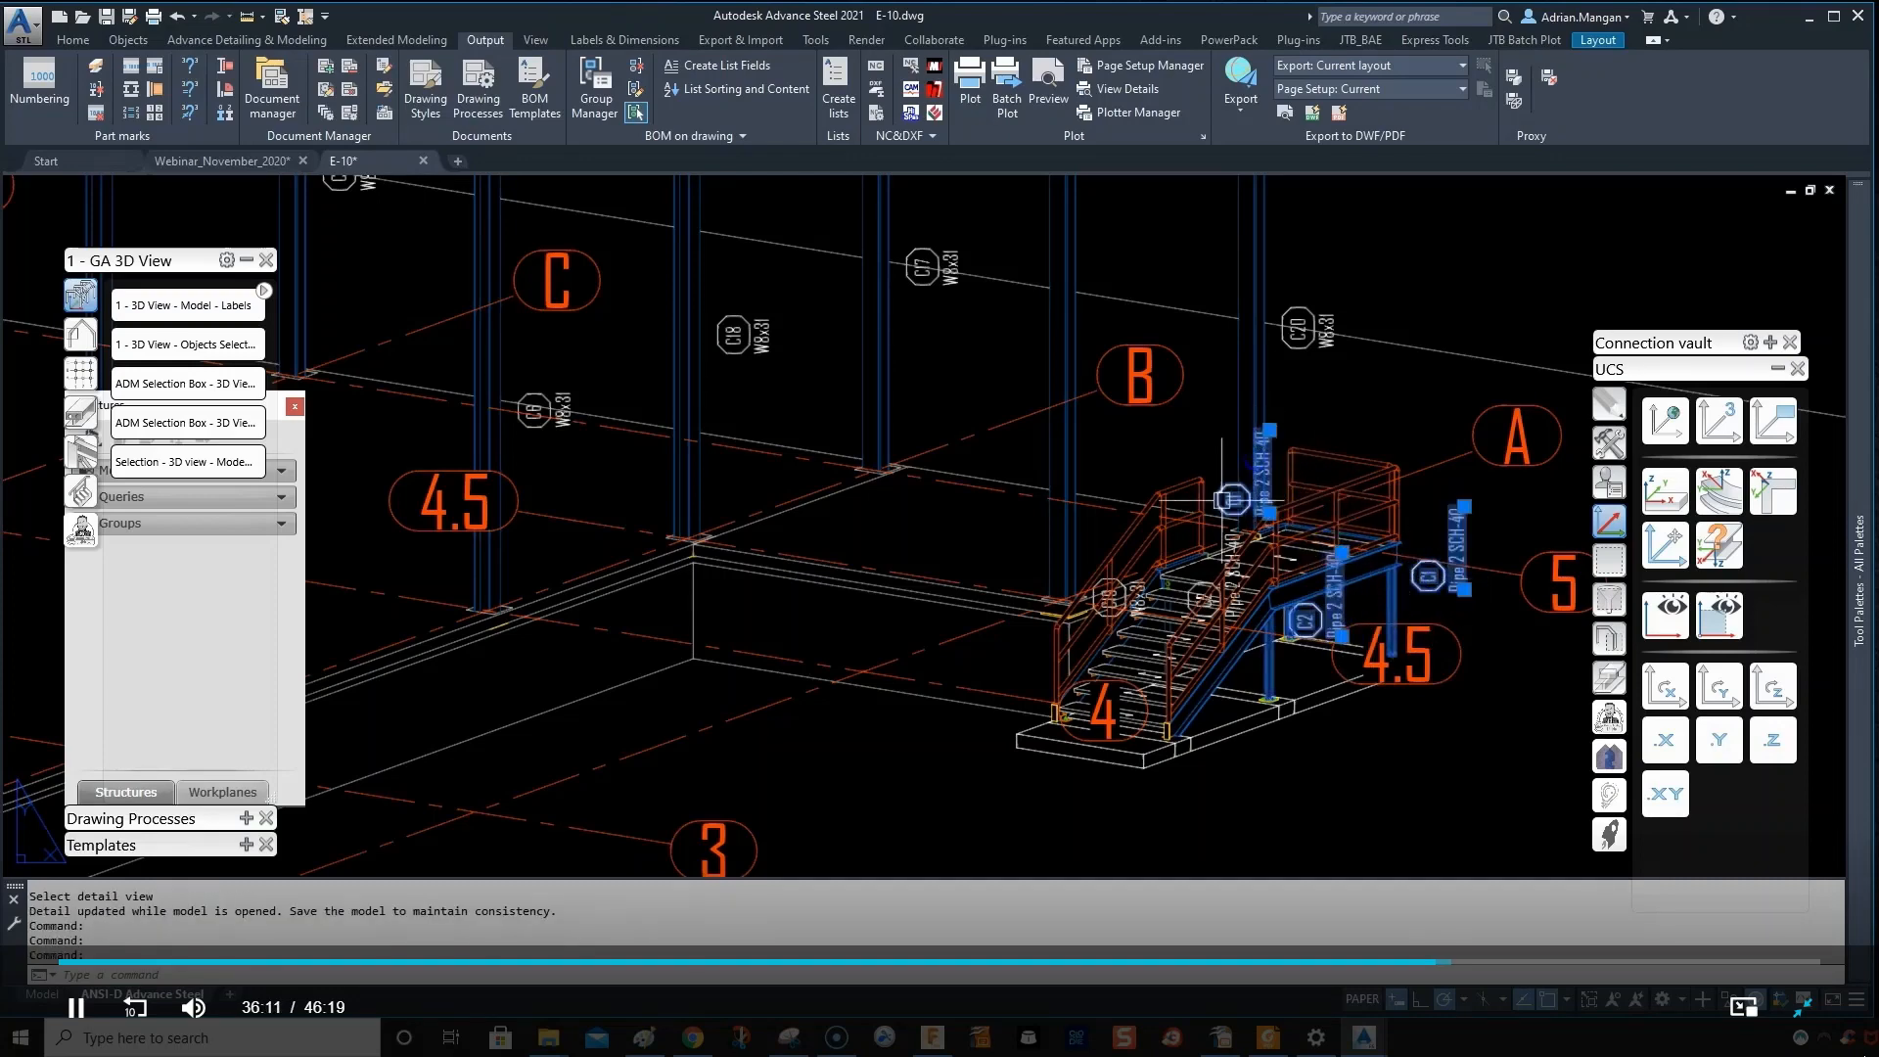
{"action": "left_click", "coordinate": [1231, 544]}
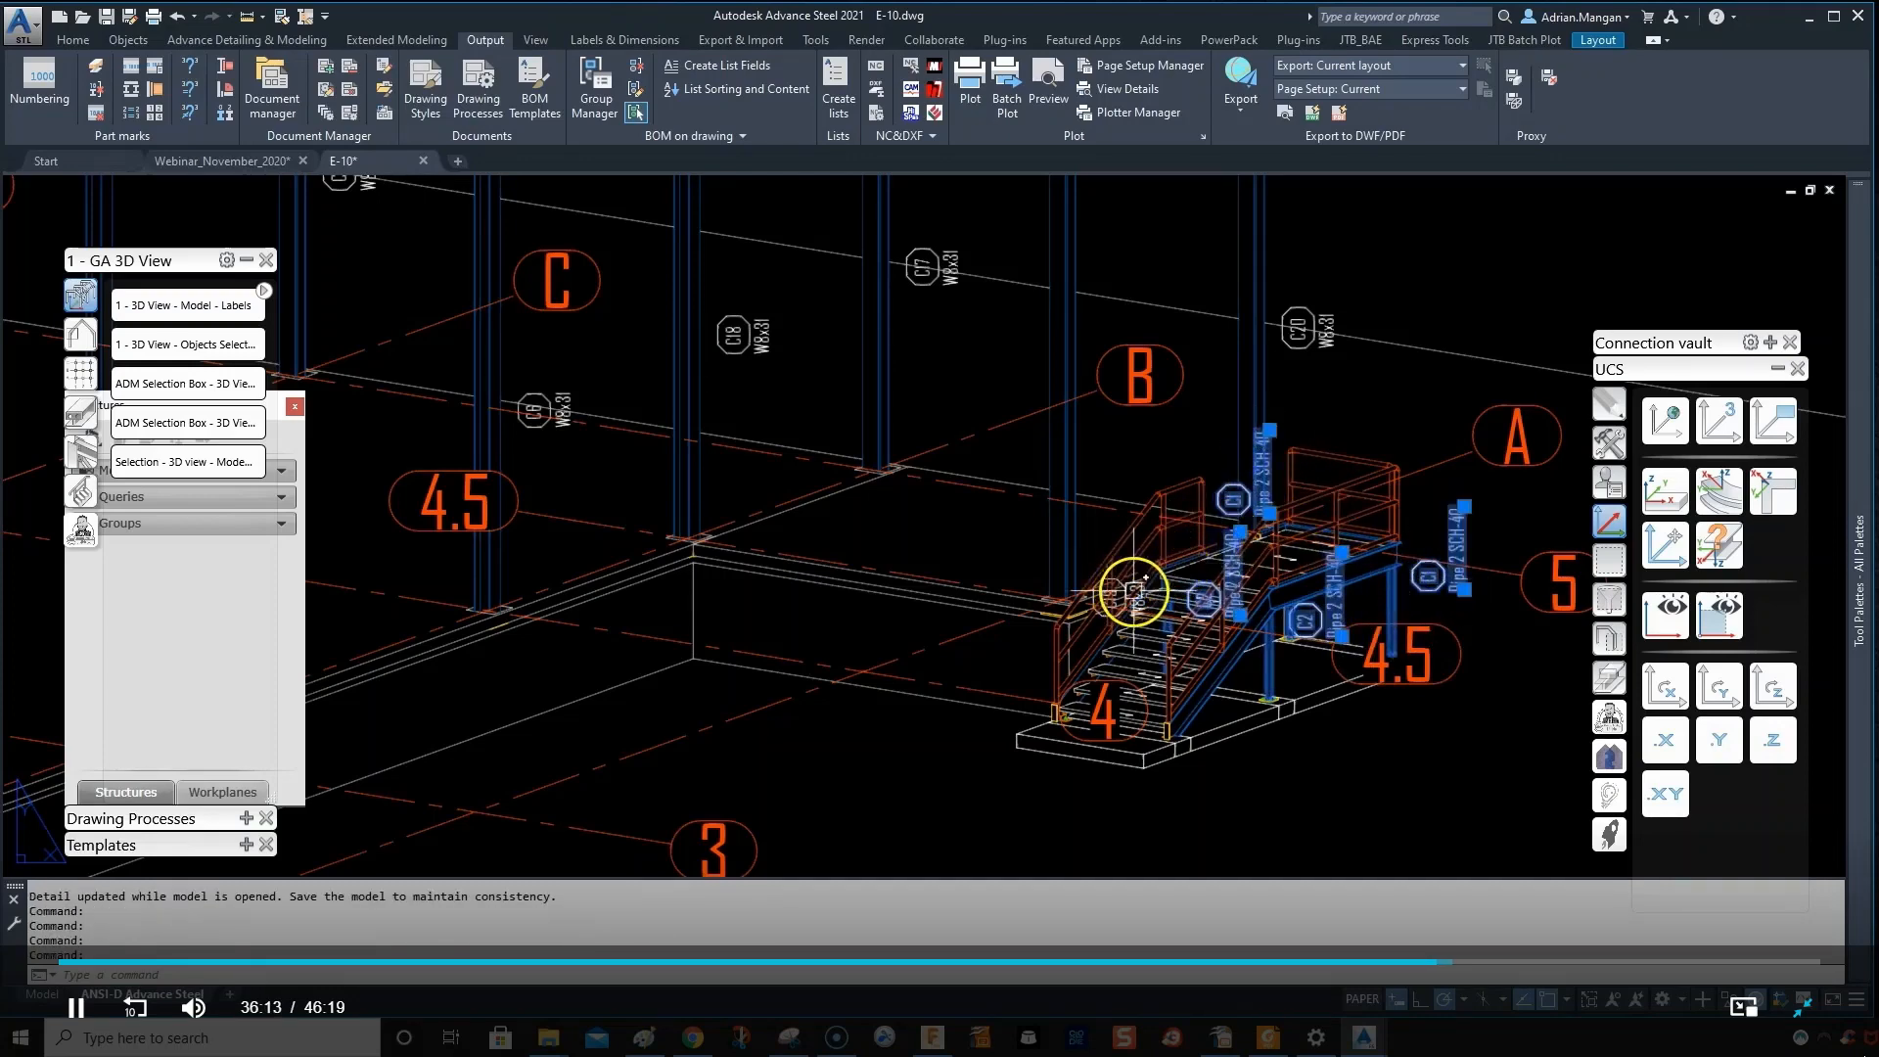
{"action": "scroll", "coordinate": [1133, 591], "scroll_direction": "up", "scroll_amount": 5}
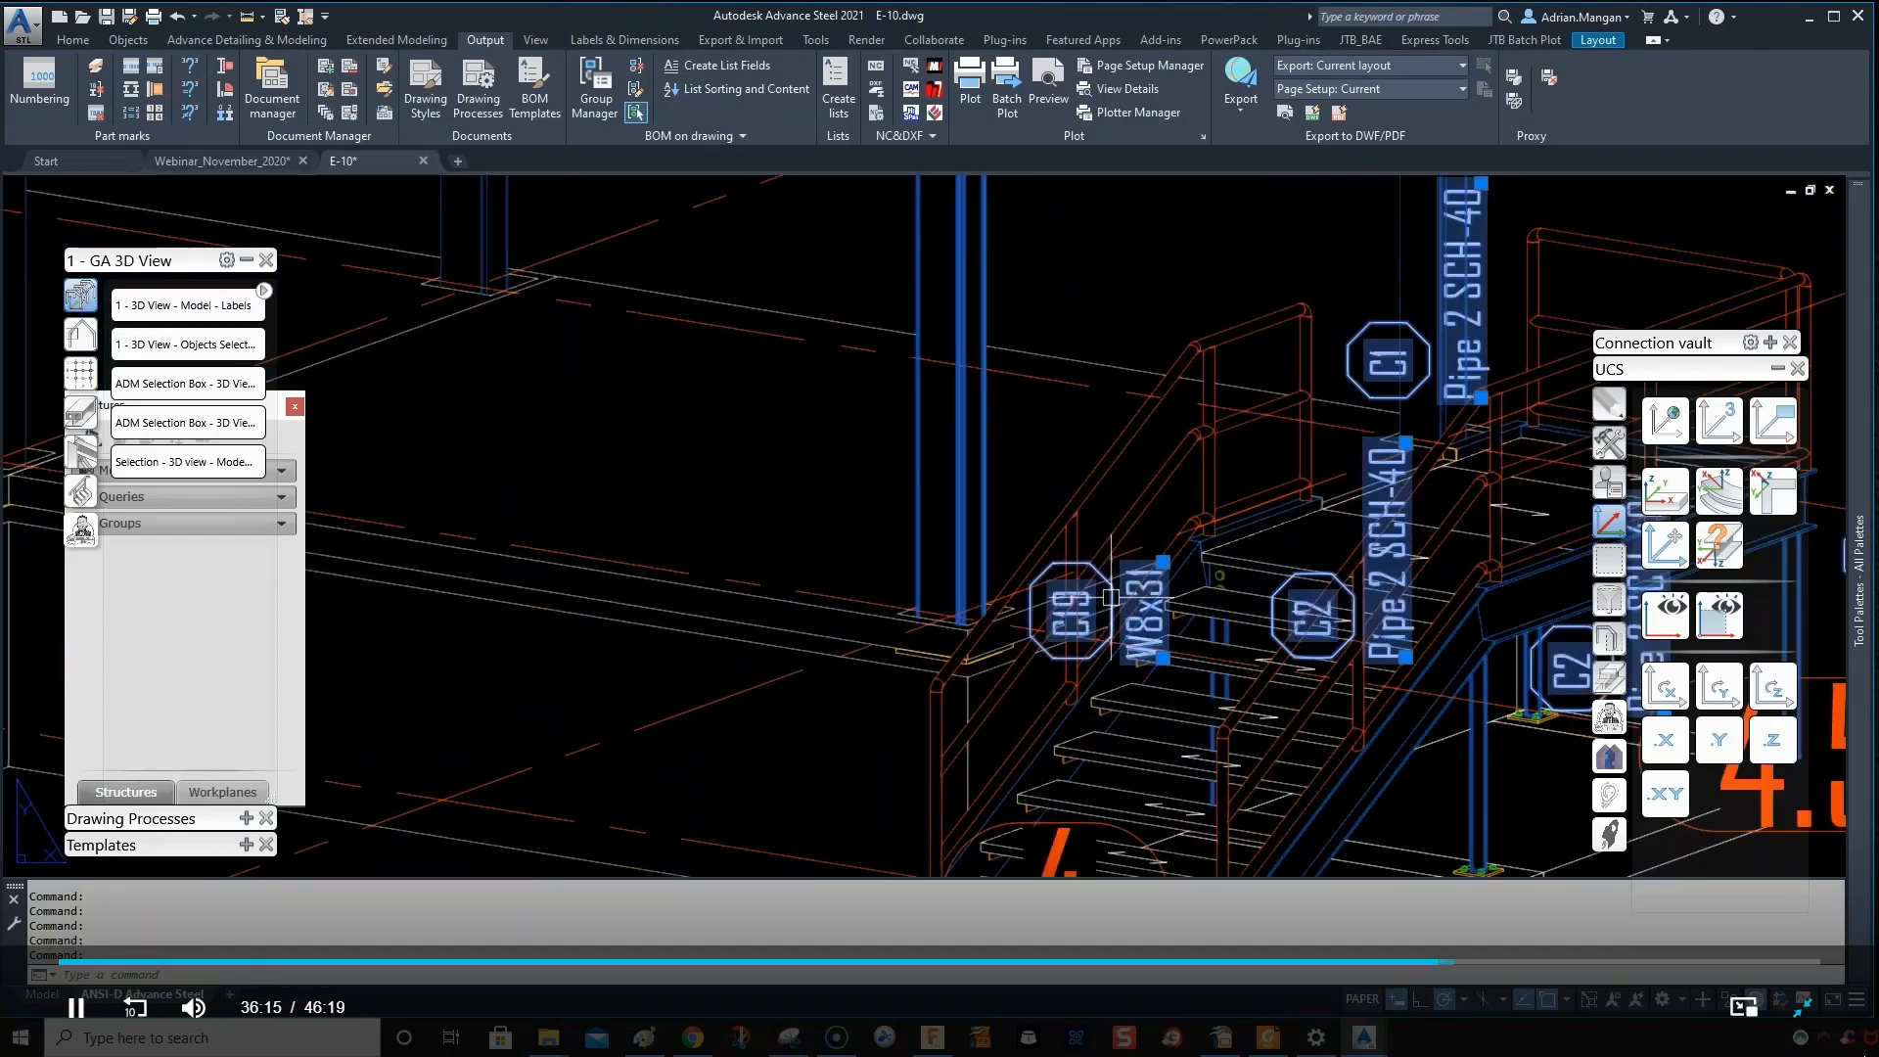
{"action": "key", "text": "Delete"}
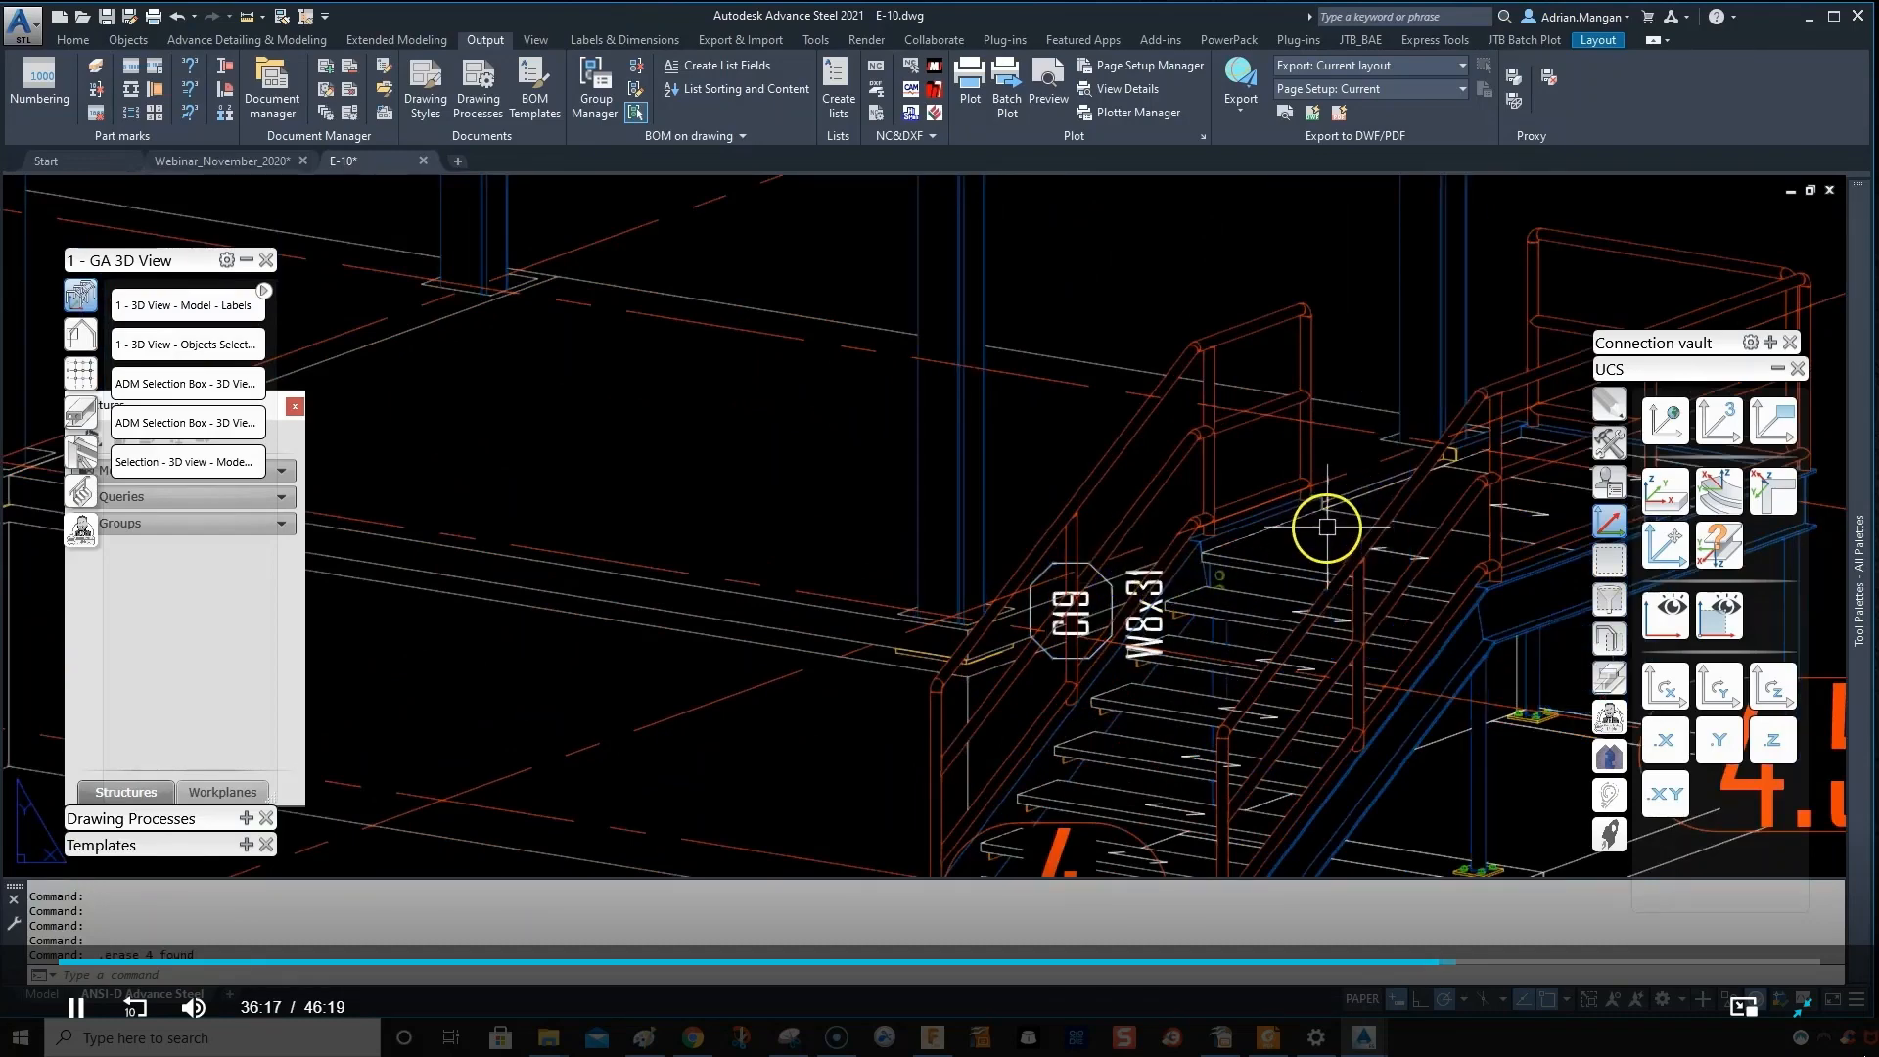
{"action": "scroll", "coordinate": [1328, 533], "scroll_direction": "down", "scroll_amount": 12}
{"action": "scroll", "coordinate": [1183, 445], "scroll_direction": "up", "scroll_amount": 4}
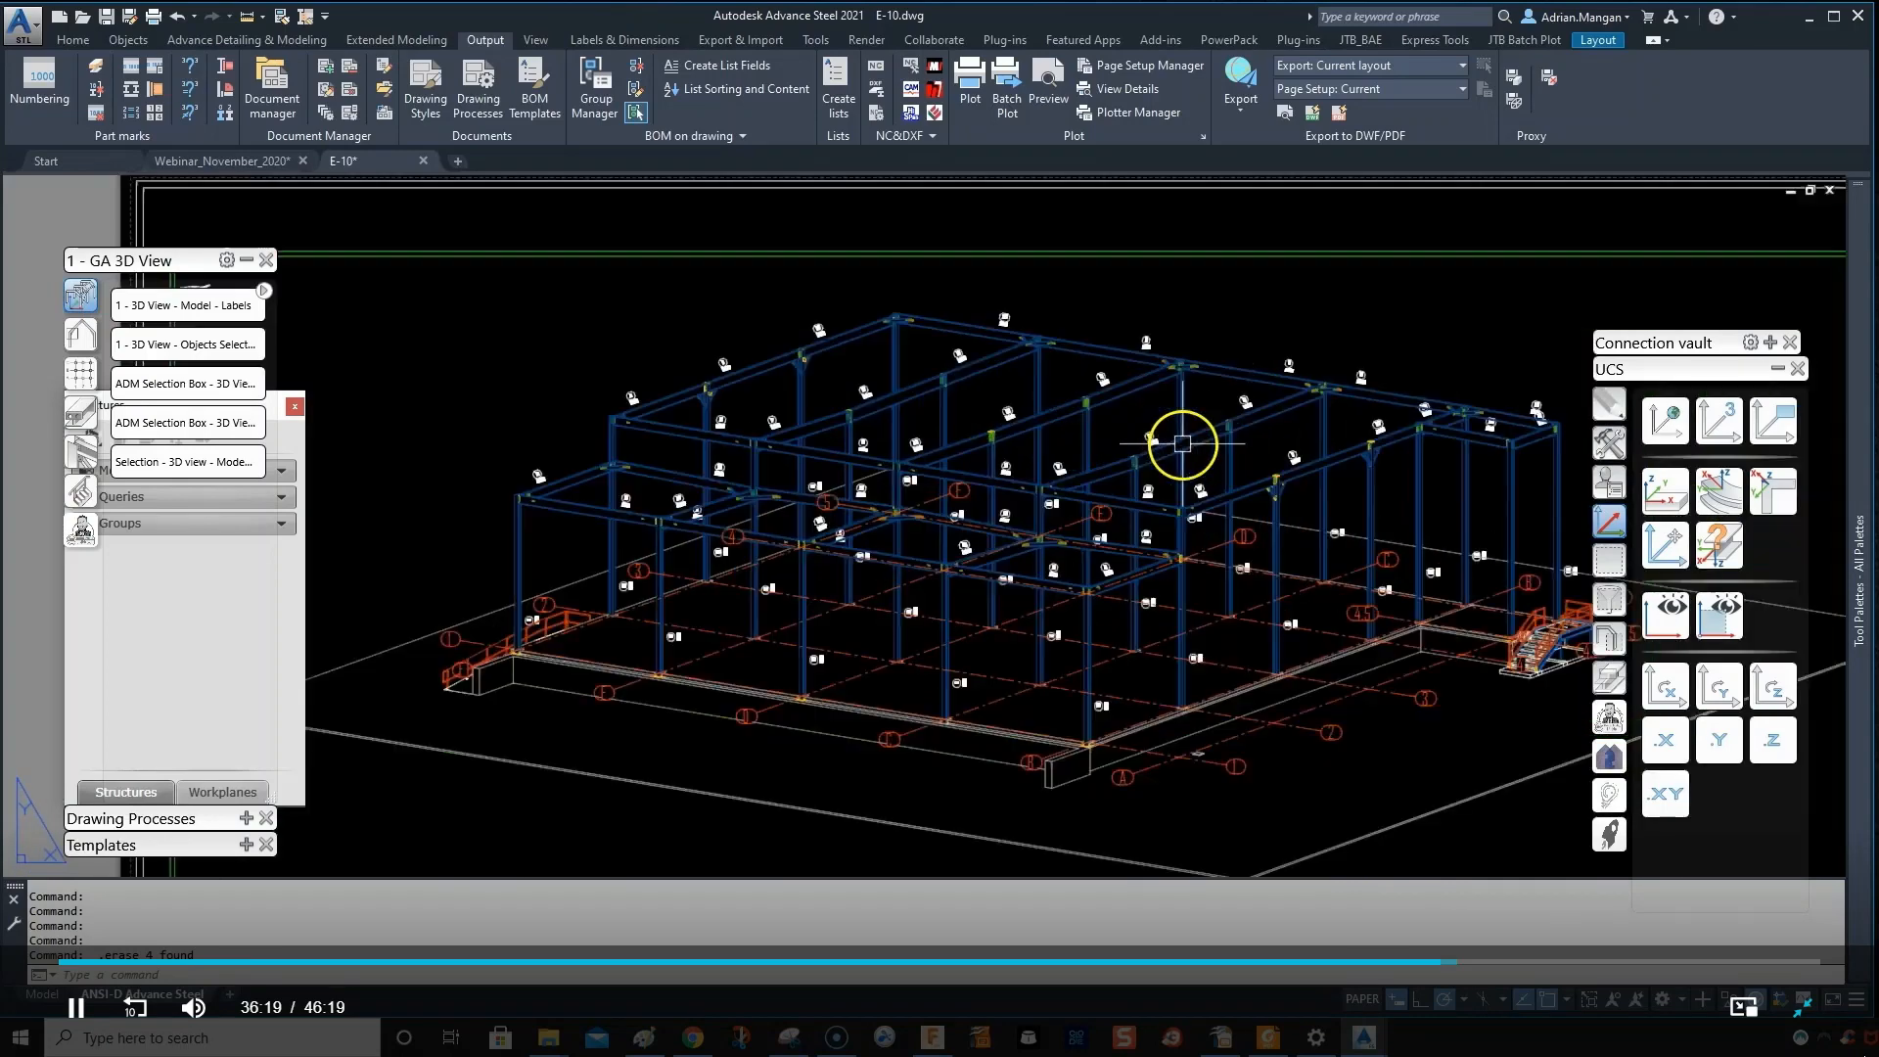
{"action": "middle_click_drag", "start_coordinate": [1182, 444], "coordinate": [1185, 379]}
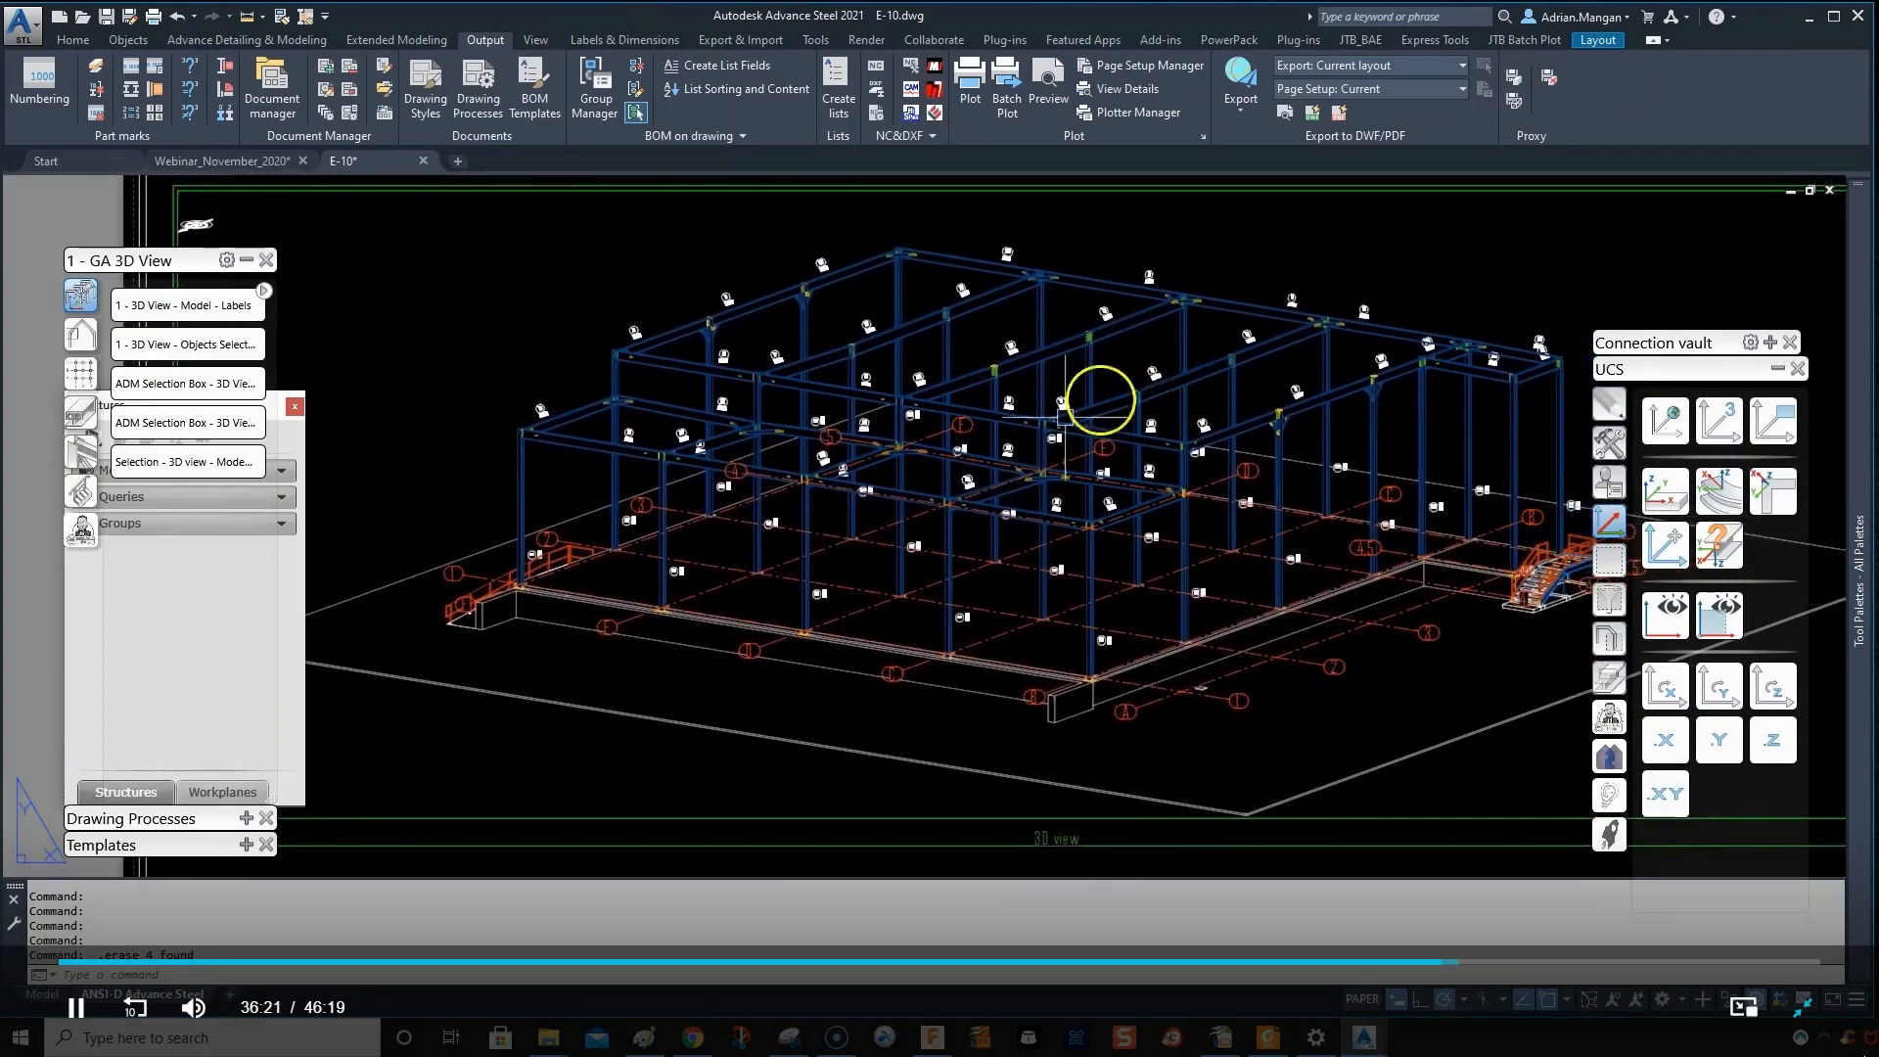
{"action": "scroll", "coordinate": [886, 642], "scroll_direction": "up", "scroll_amount": 5}
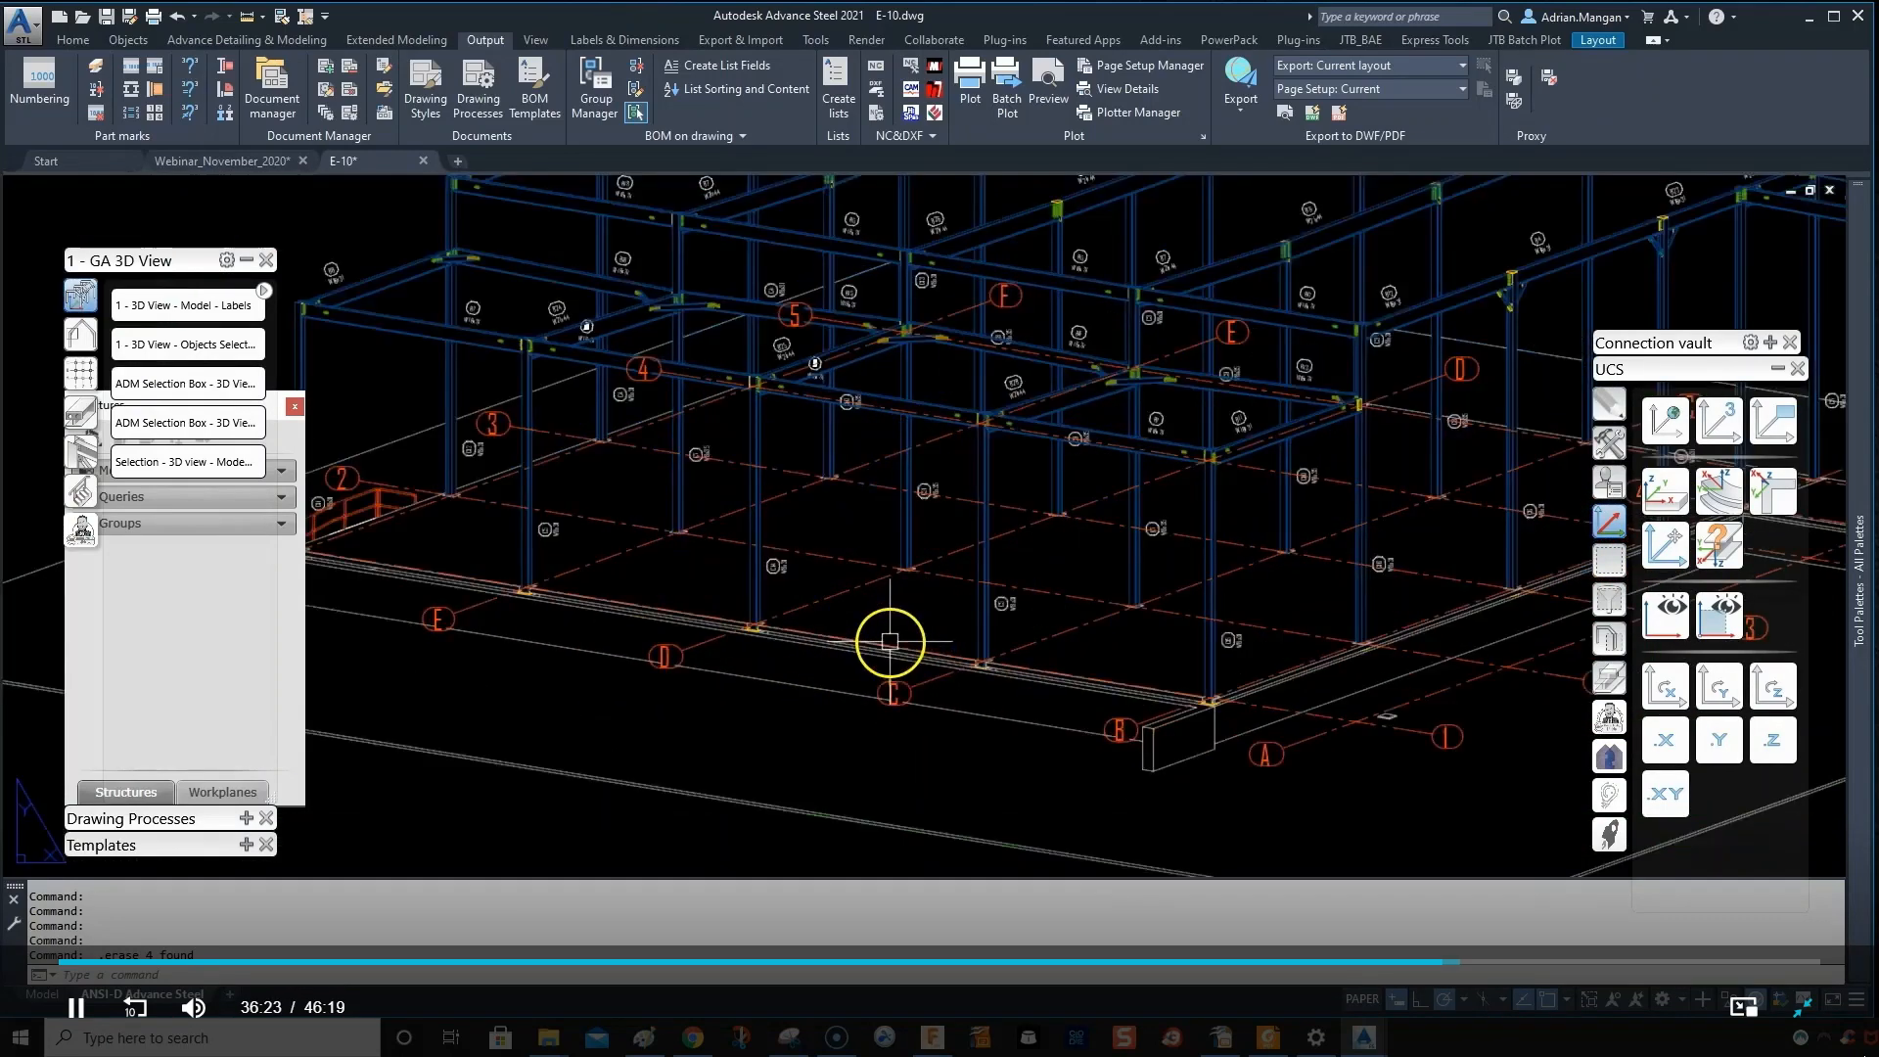
- Check the model role of the concrete slab plate in the Webinar_November_2020 model
{"action": "scroll", "coordinate": [662, 627], "scroll_direction": "up", "scroll_amount": 3}
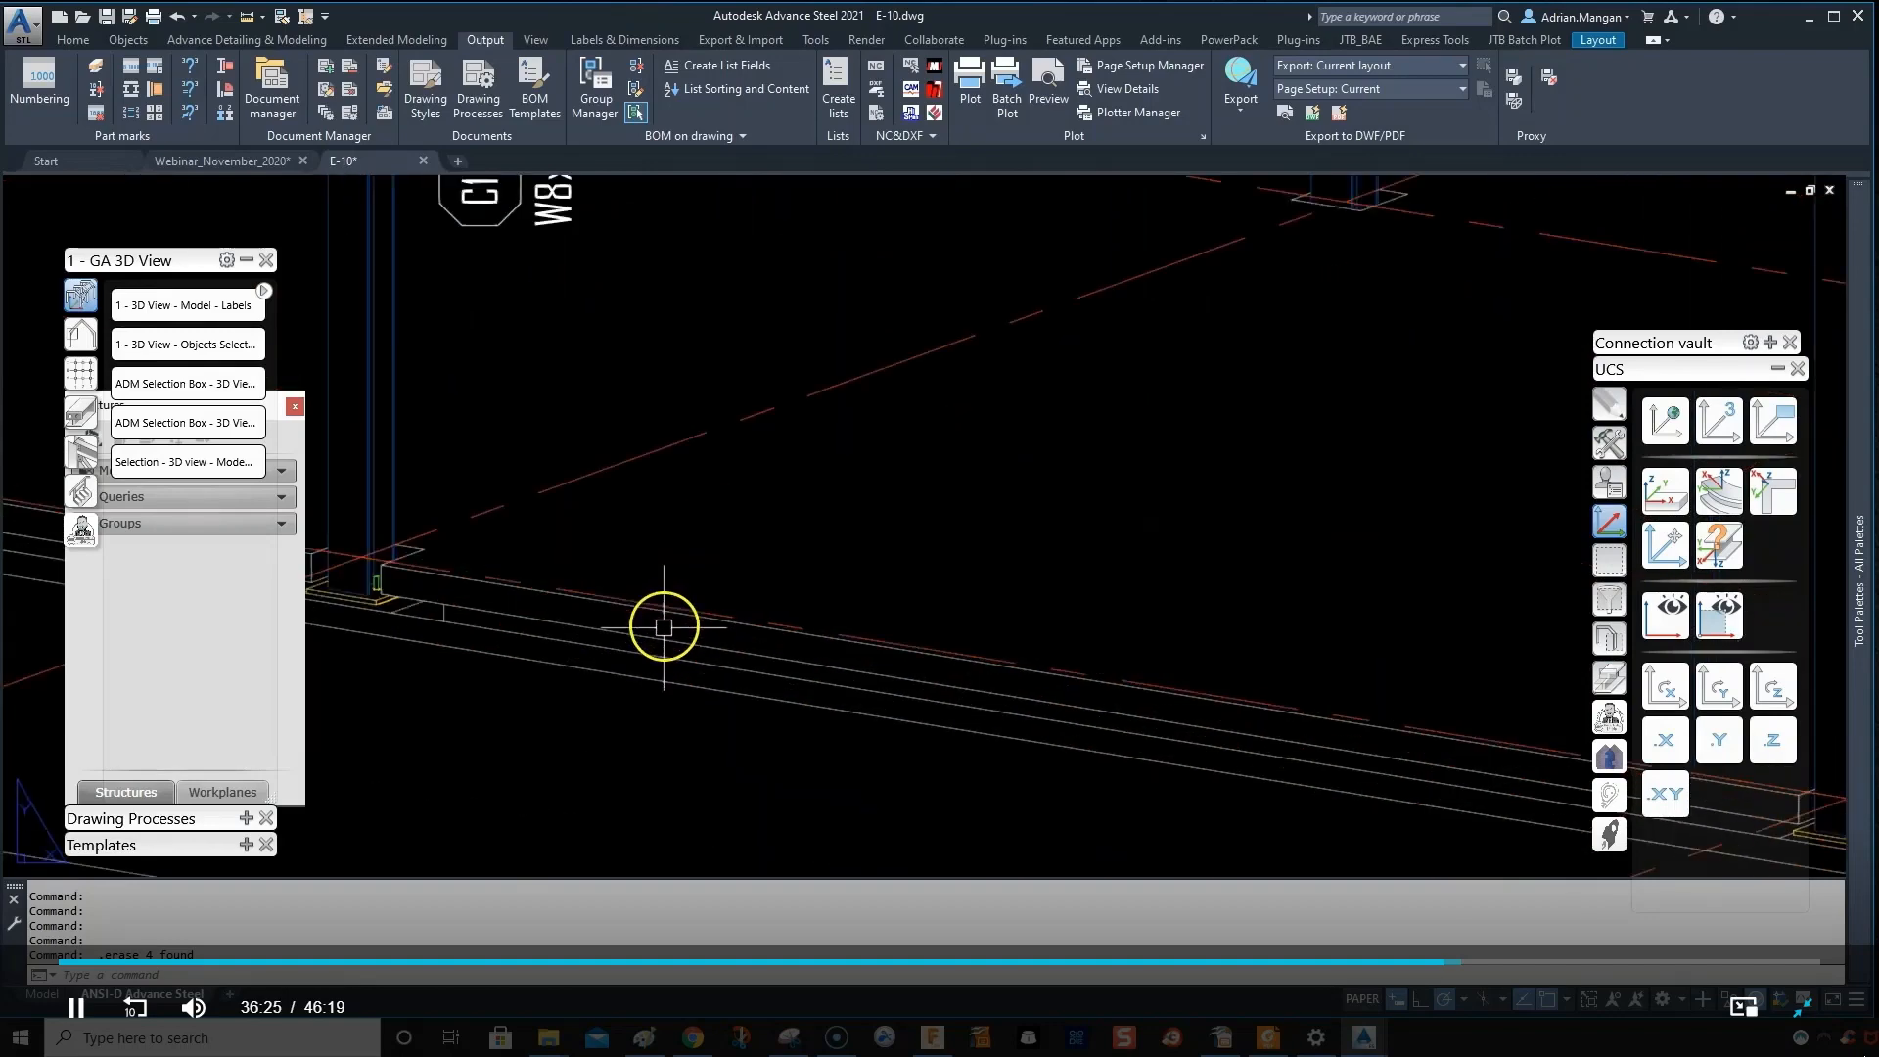
{"action": "key", "text": "Escape"}
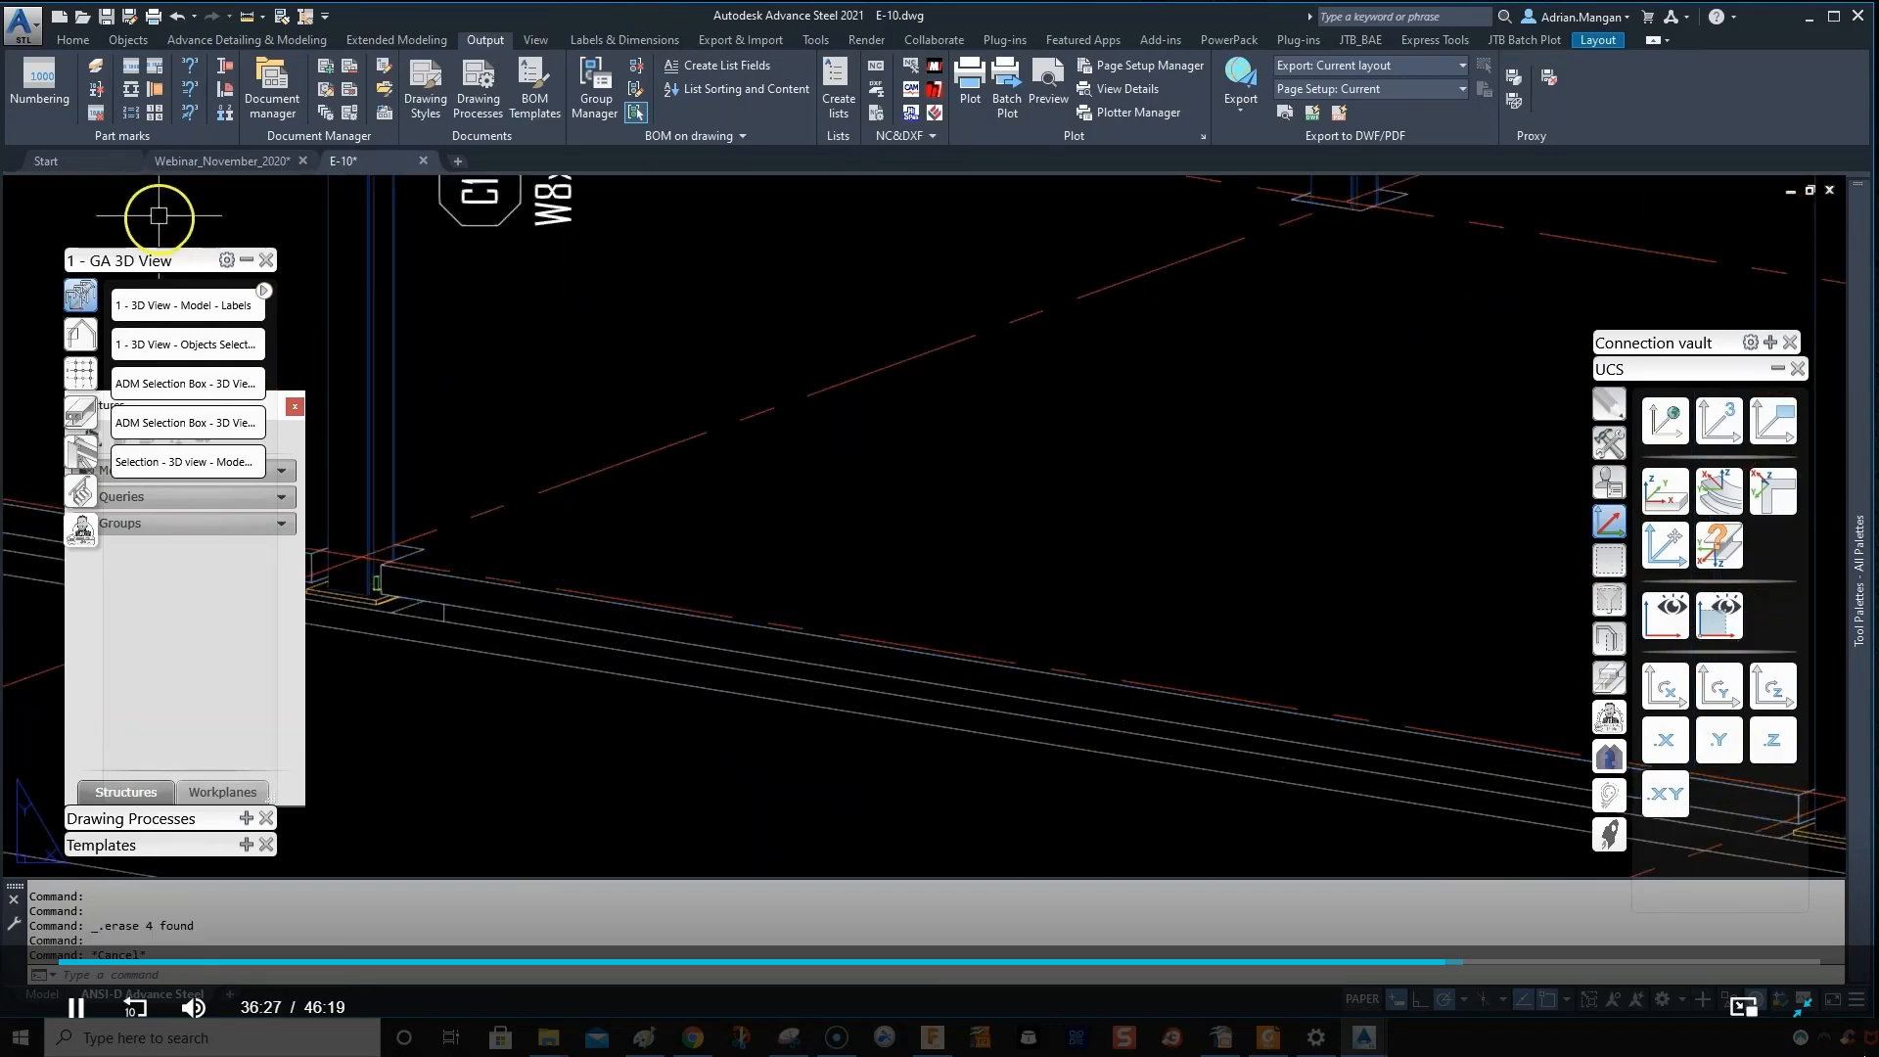
{"action": "left_click", "coordinate": [224, 163]}
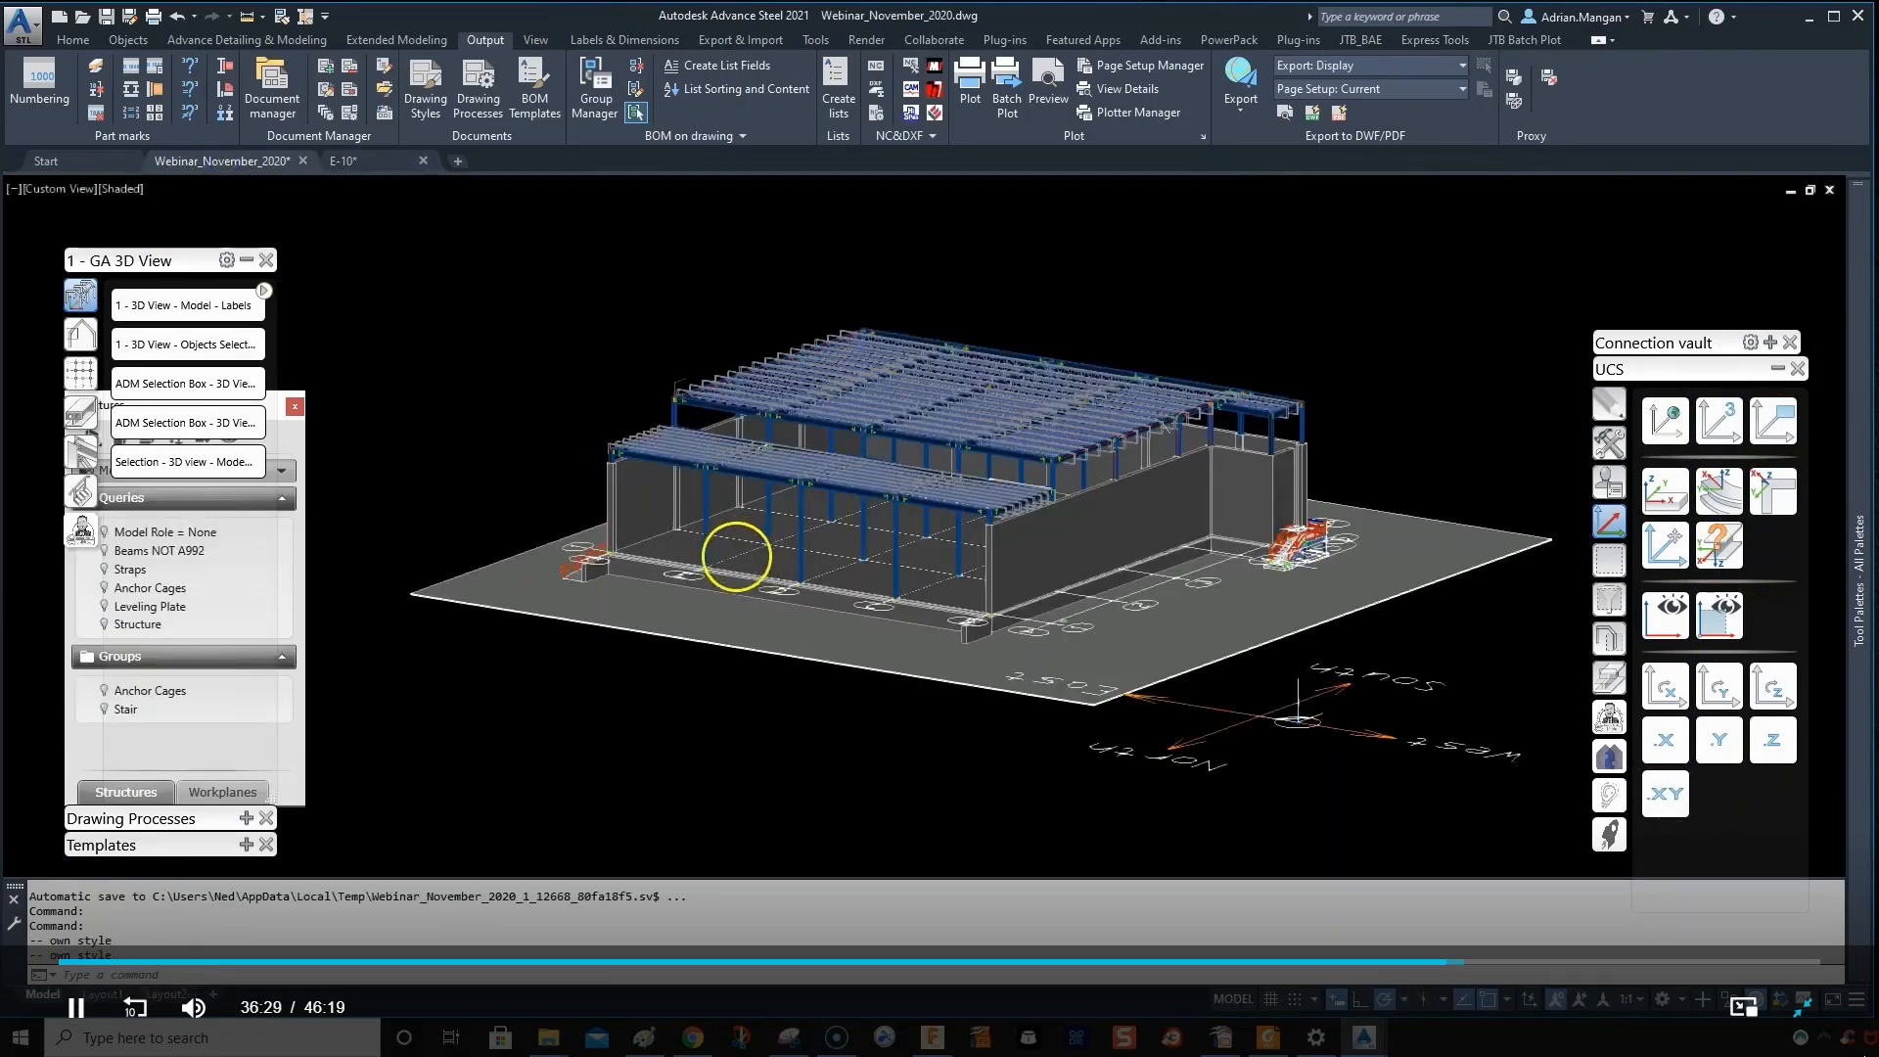
{"action": "scroll", "coordinate": [773, 563], "scroll_direction": "up", "scroll_amount": 3}
{"action": "double_click", "coordinate": [790, 574]}
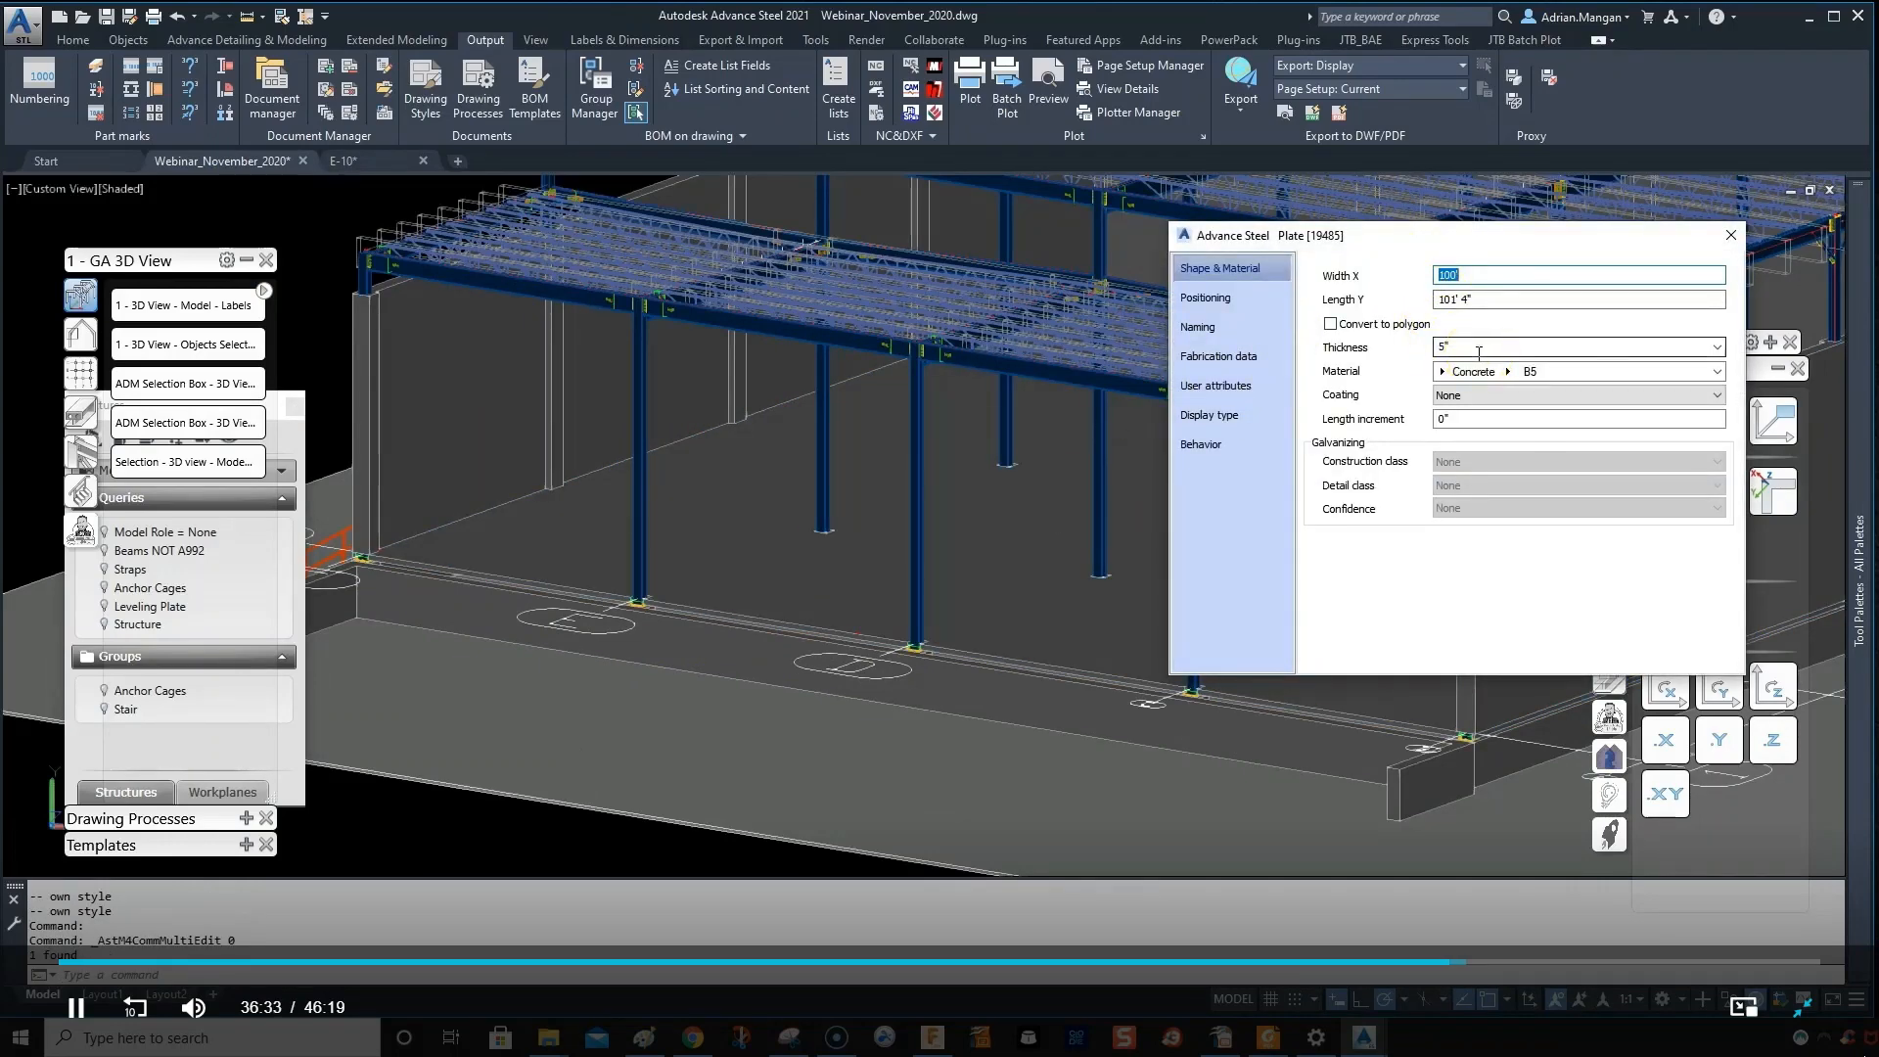
{"action": "left_click", "coordinate": [1223, 327]}
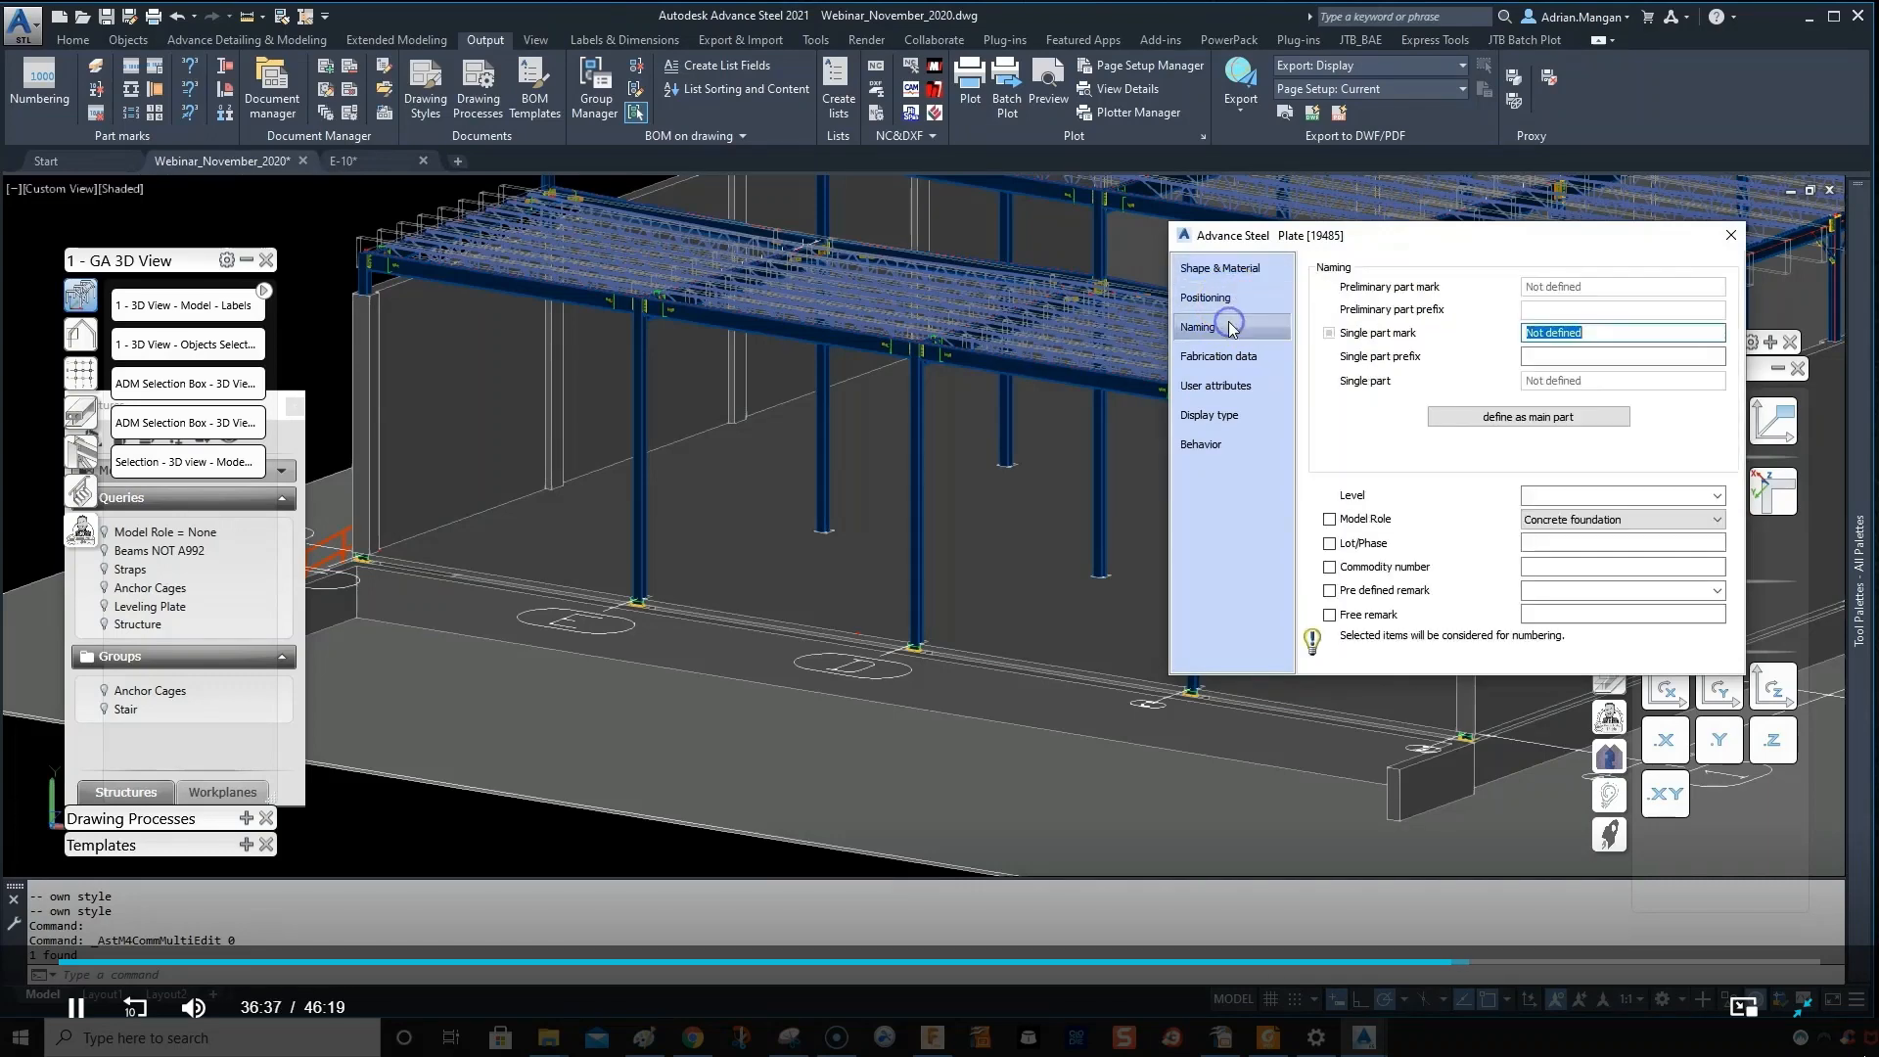
{"action": "left_click", "coordinate": [1585, 521]}
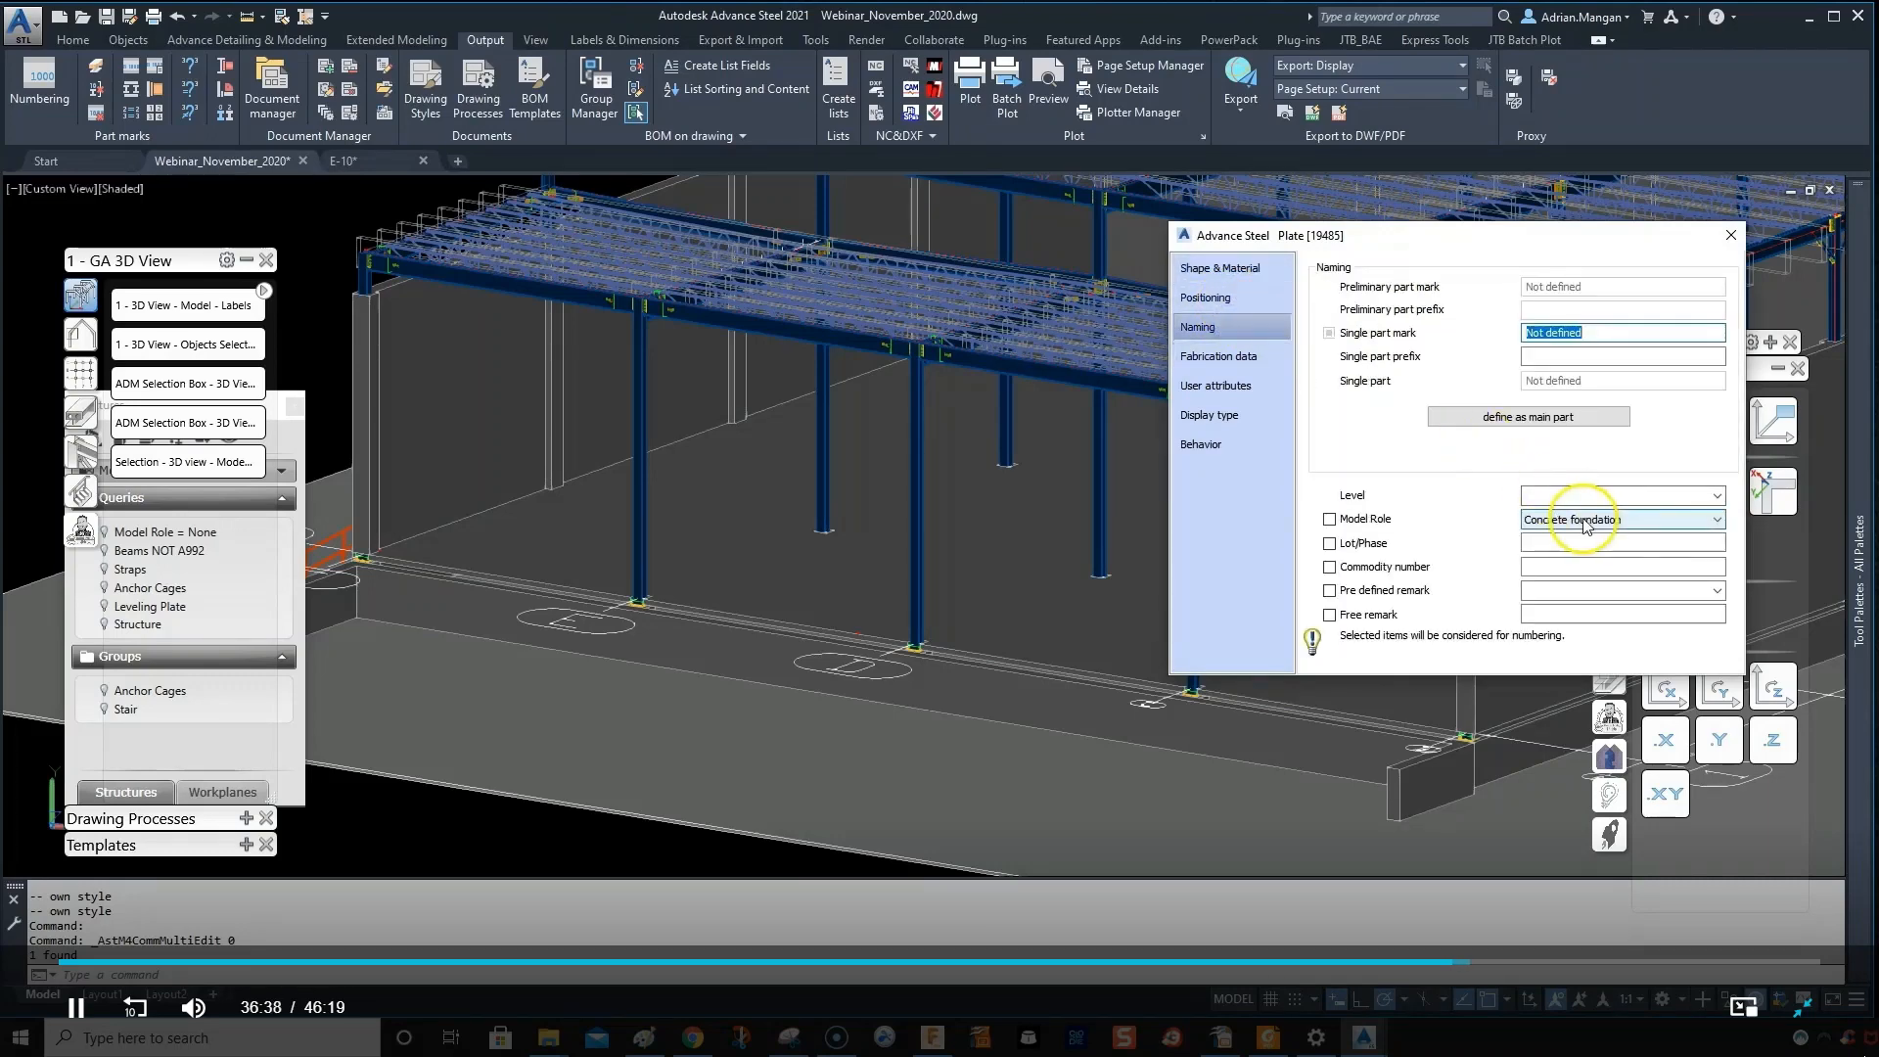
{"action": "left_click", "coordinate": [1731, 235]}
- Return to the E-10 drawing and duplicate the Plates rule in the AAA - 3D view - Labels objects presentation
{"action": "left_click", "coordinate": [357, 160]}
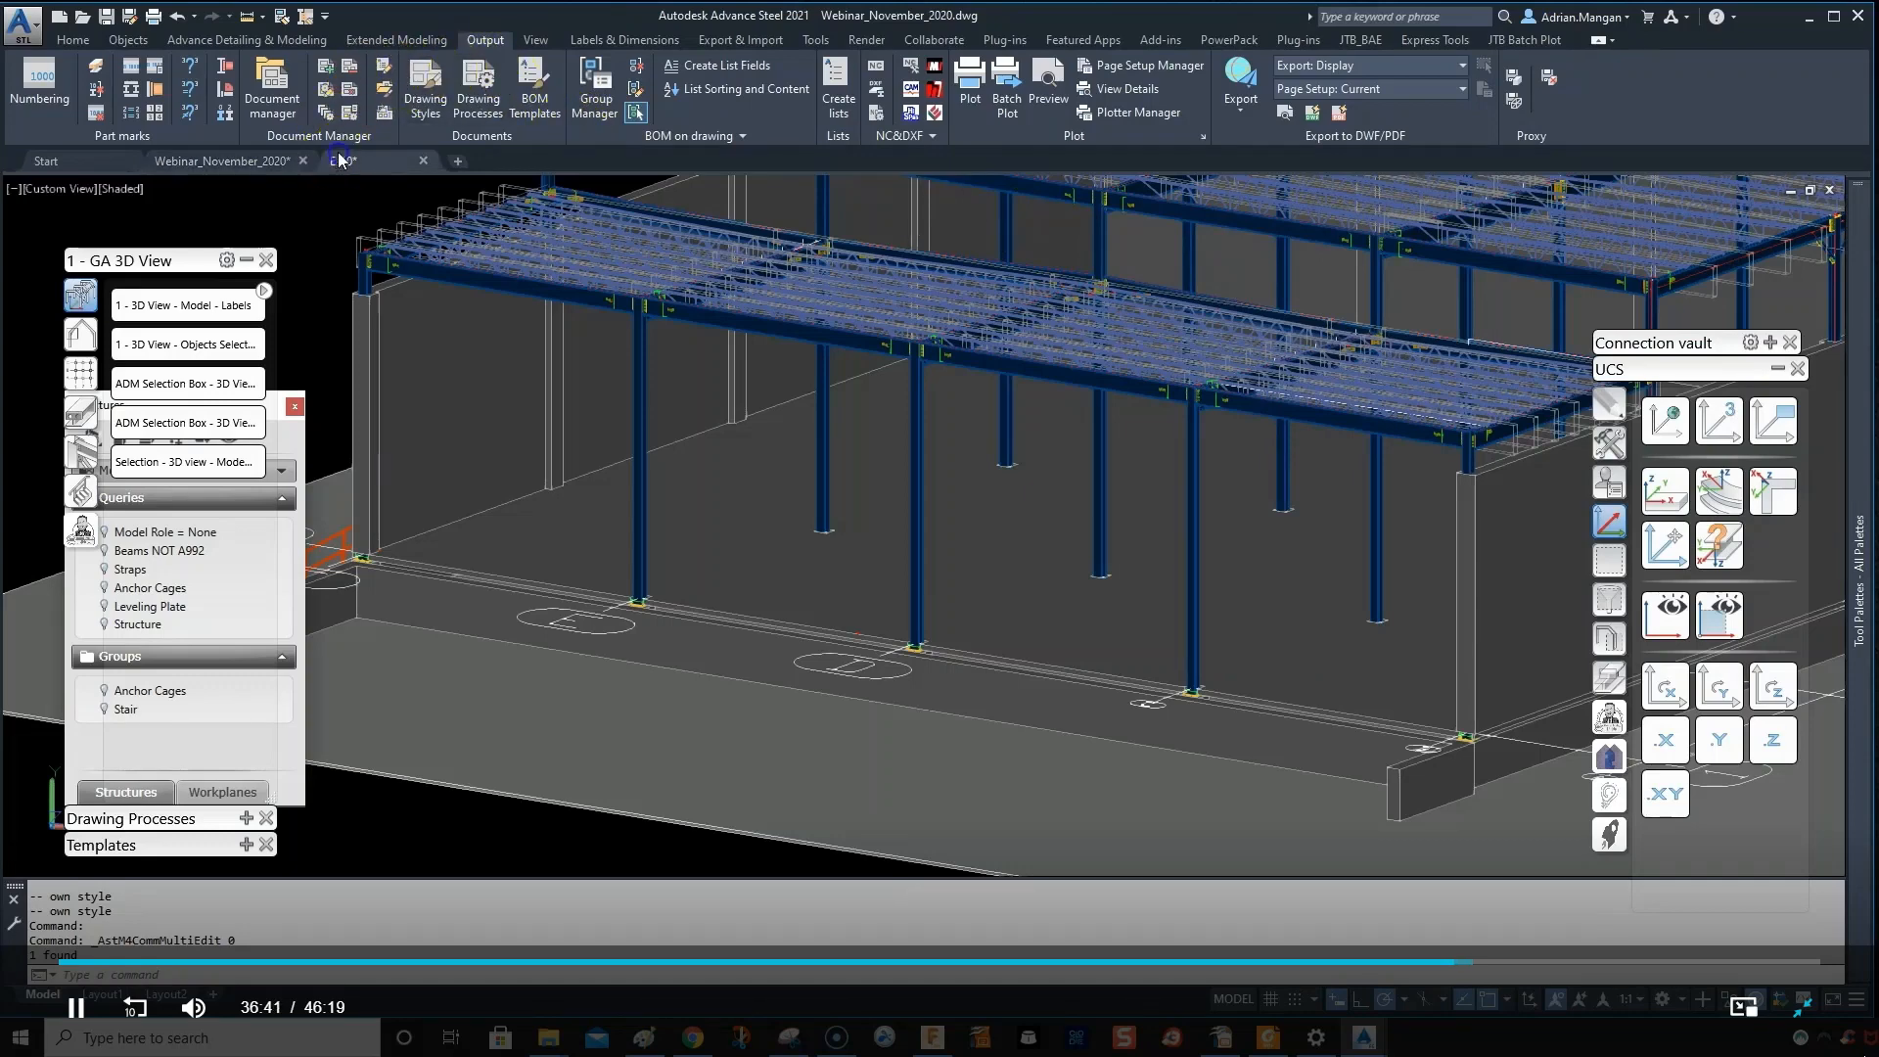
{"action": "scroll", "coordinate": [977, 453], "scroll_direction": "down", "scroll_amount": 6}
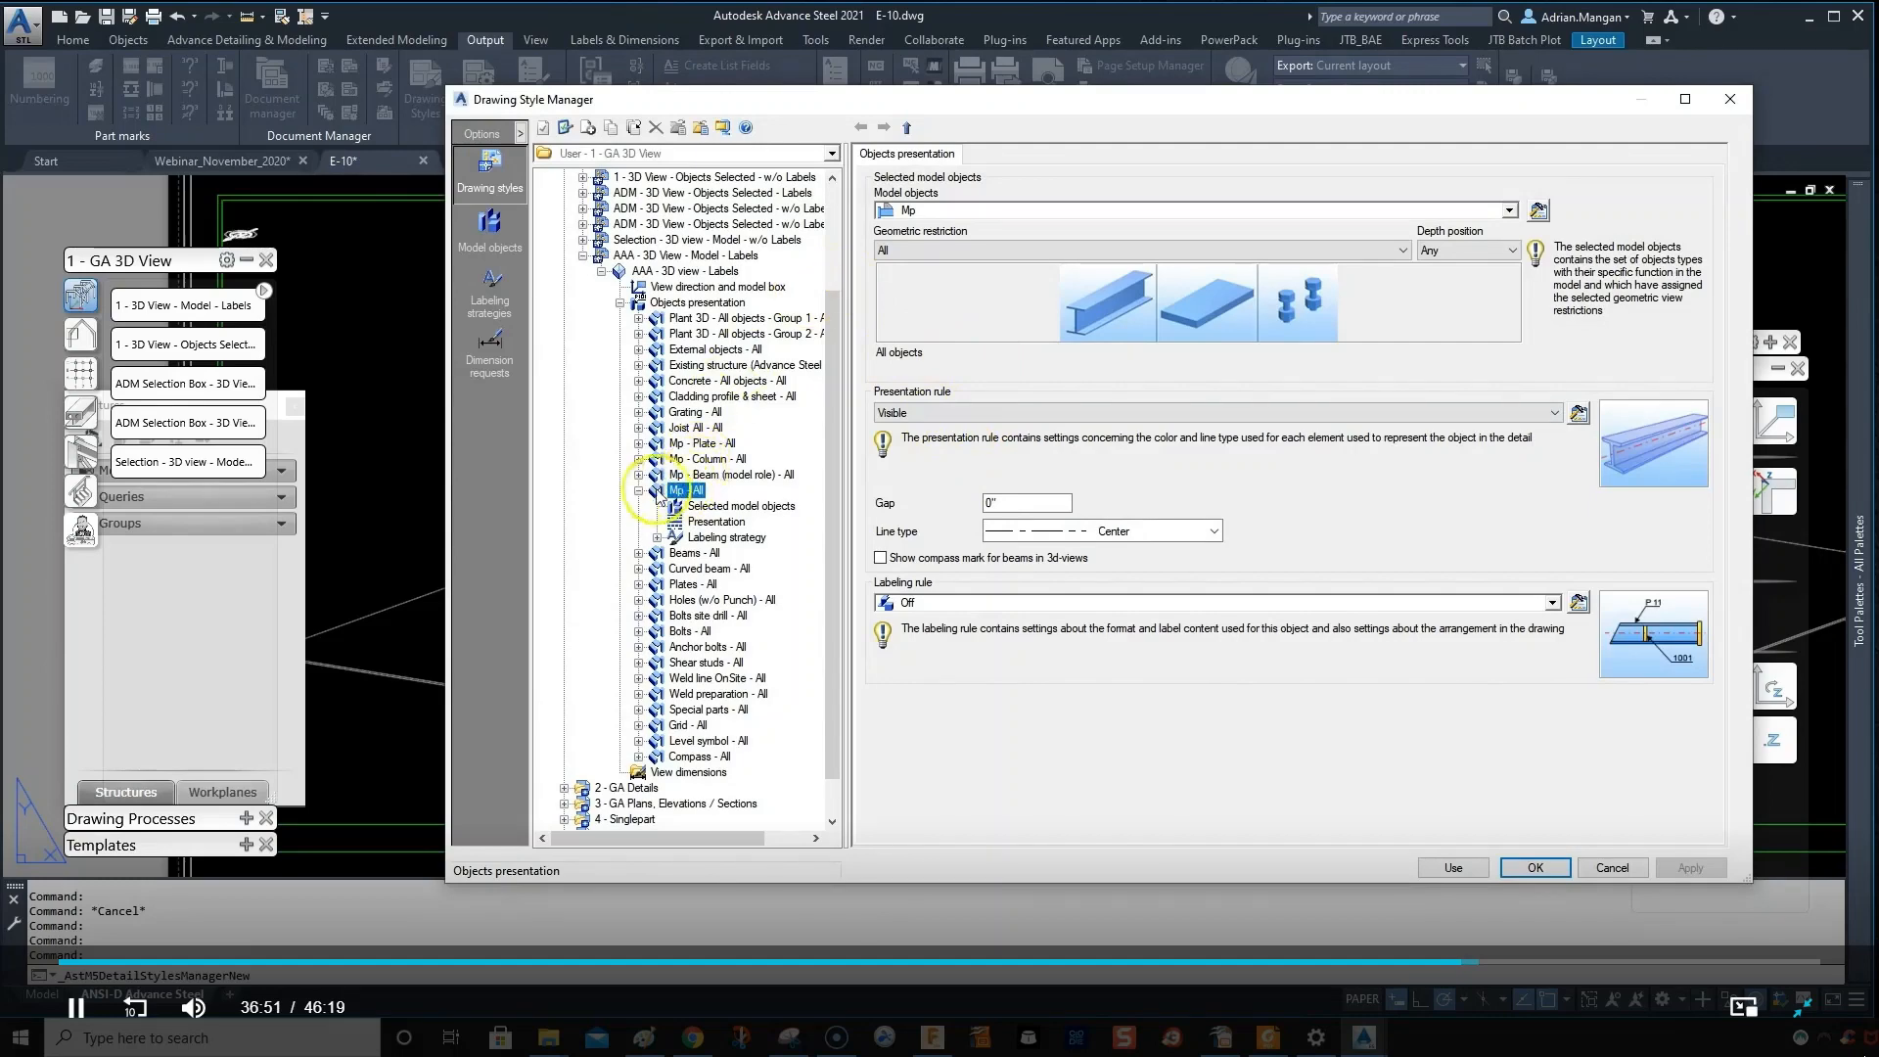
{"action": "left_click", "coordinate": [638, 491]}
{"action": "left_click", "coordinate": [693, 303]}
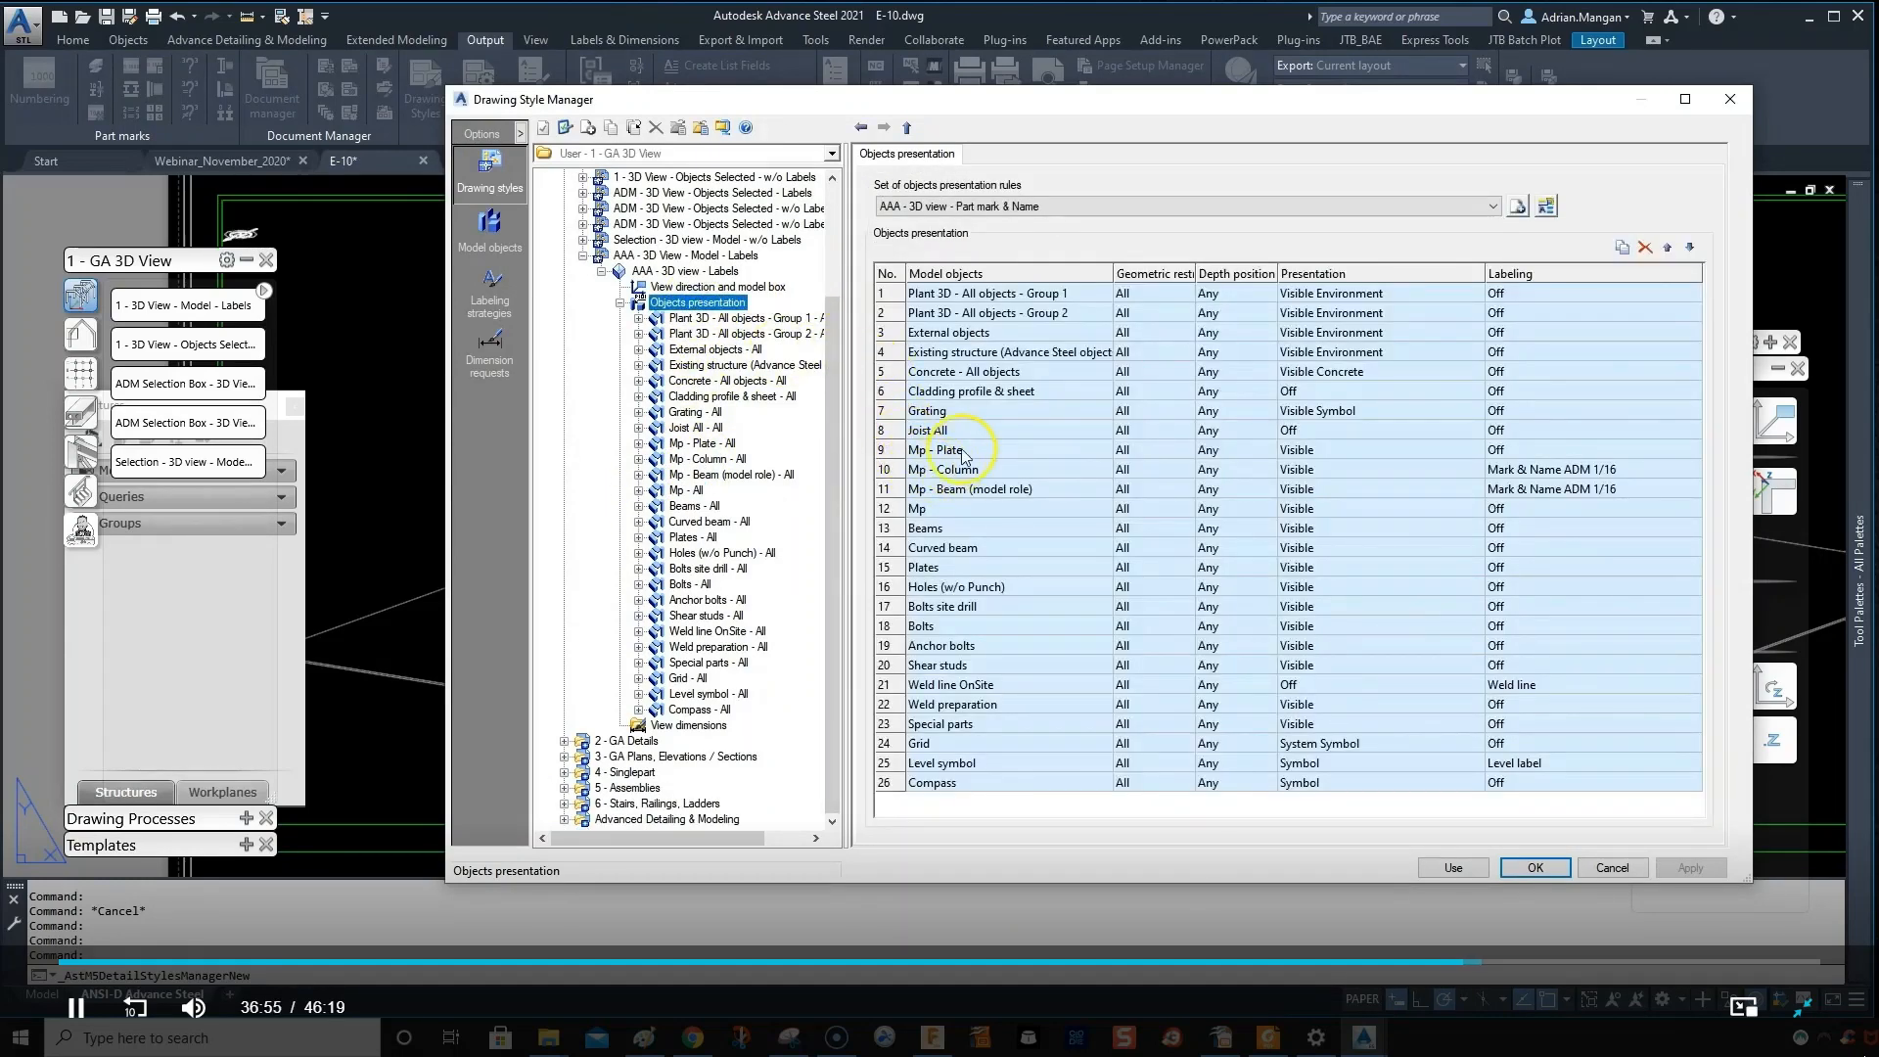
{"action": "left_click", "coordinate": [893, 576]}
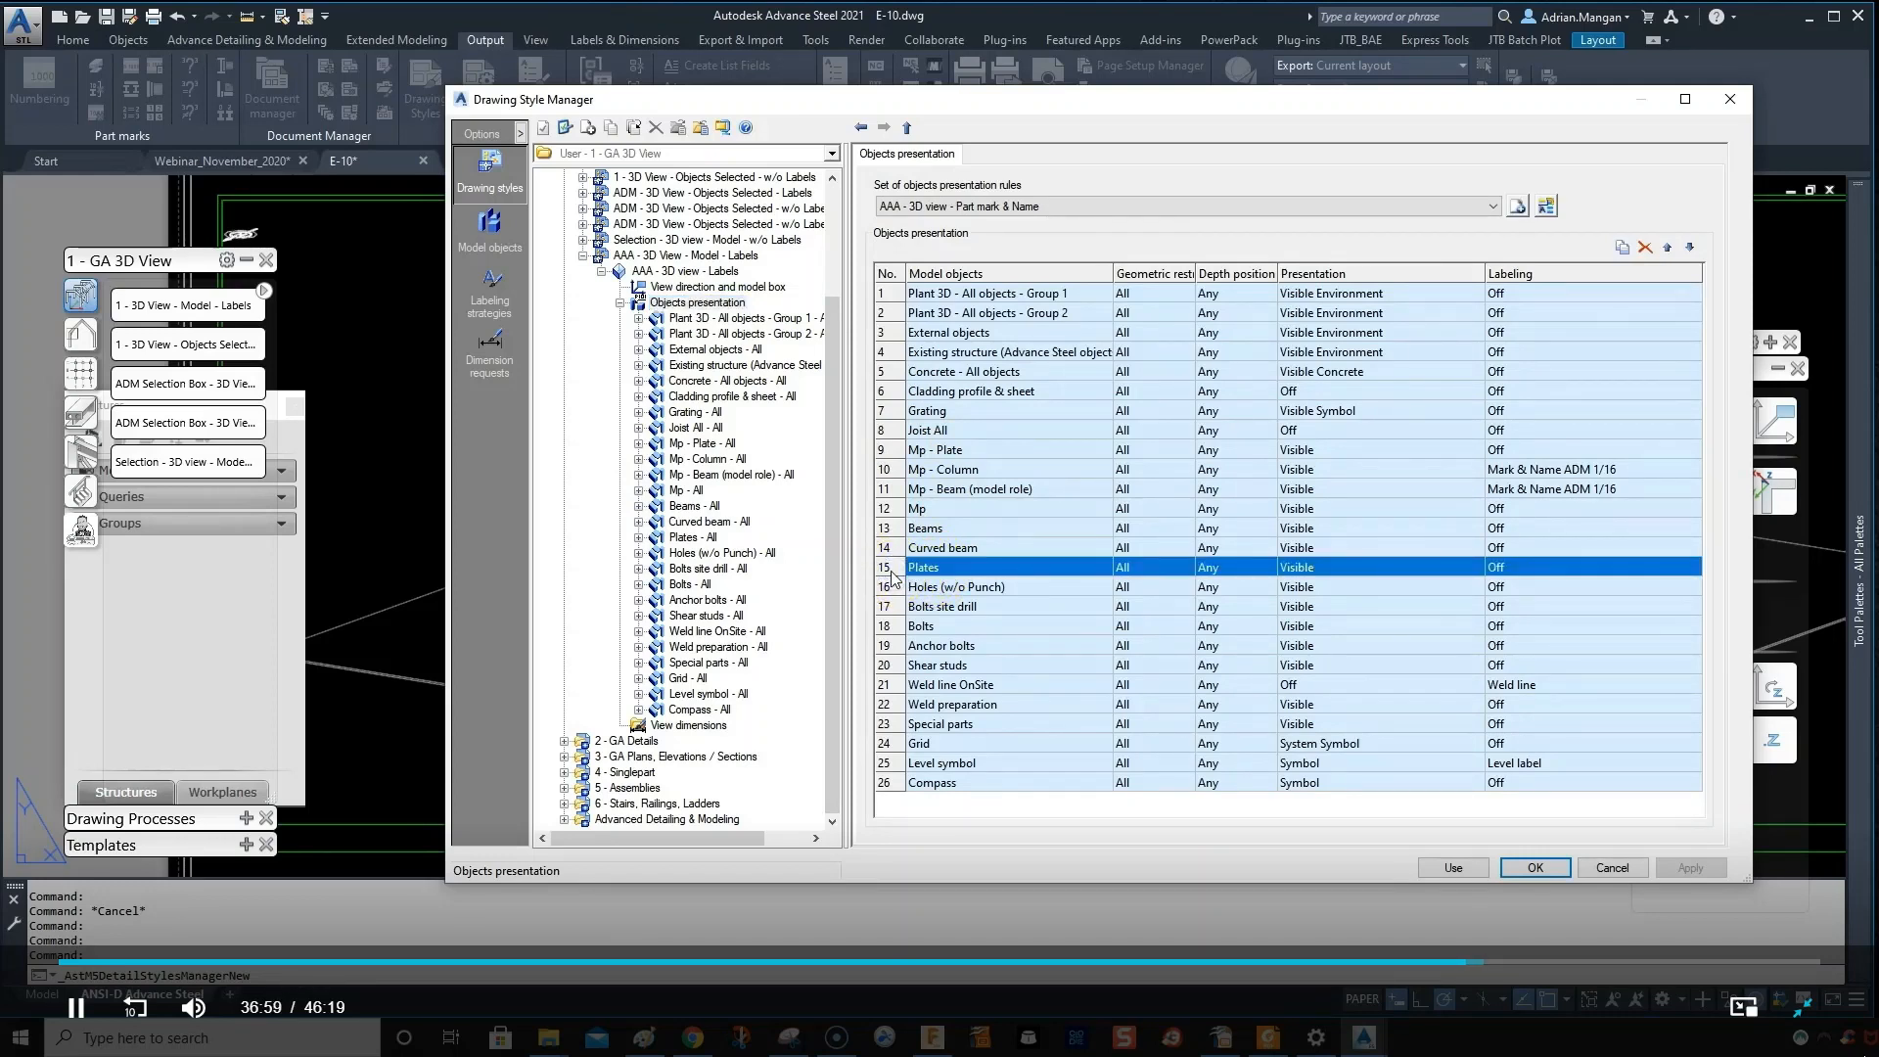
{"action": "left_click", "coordinate": [1622, 248]}
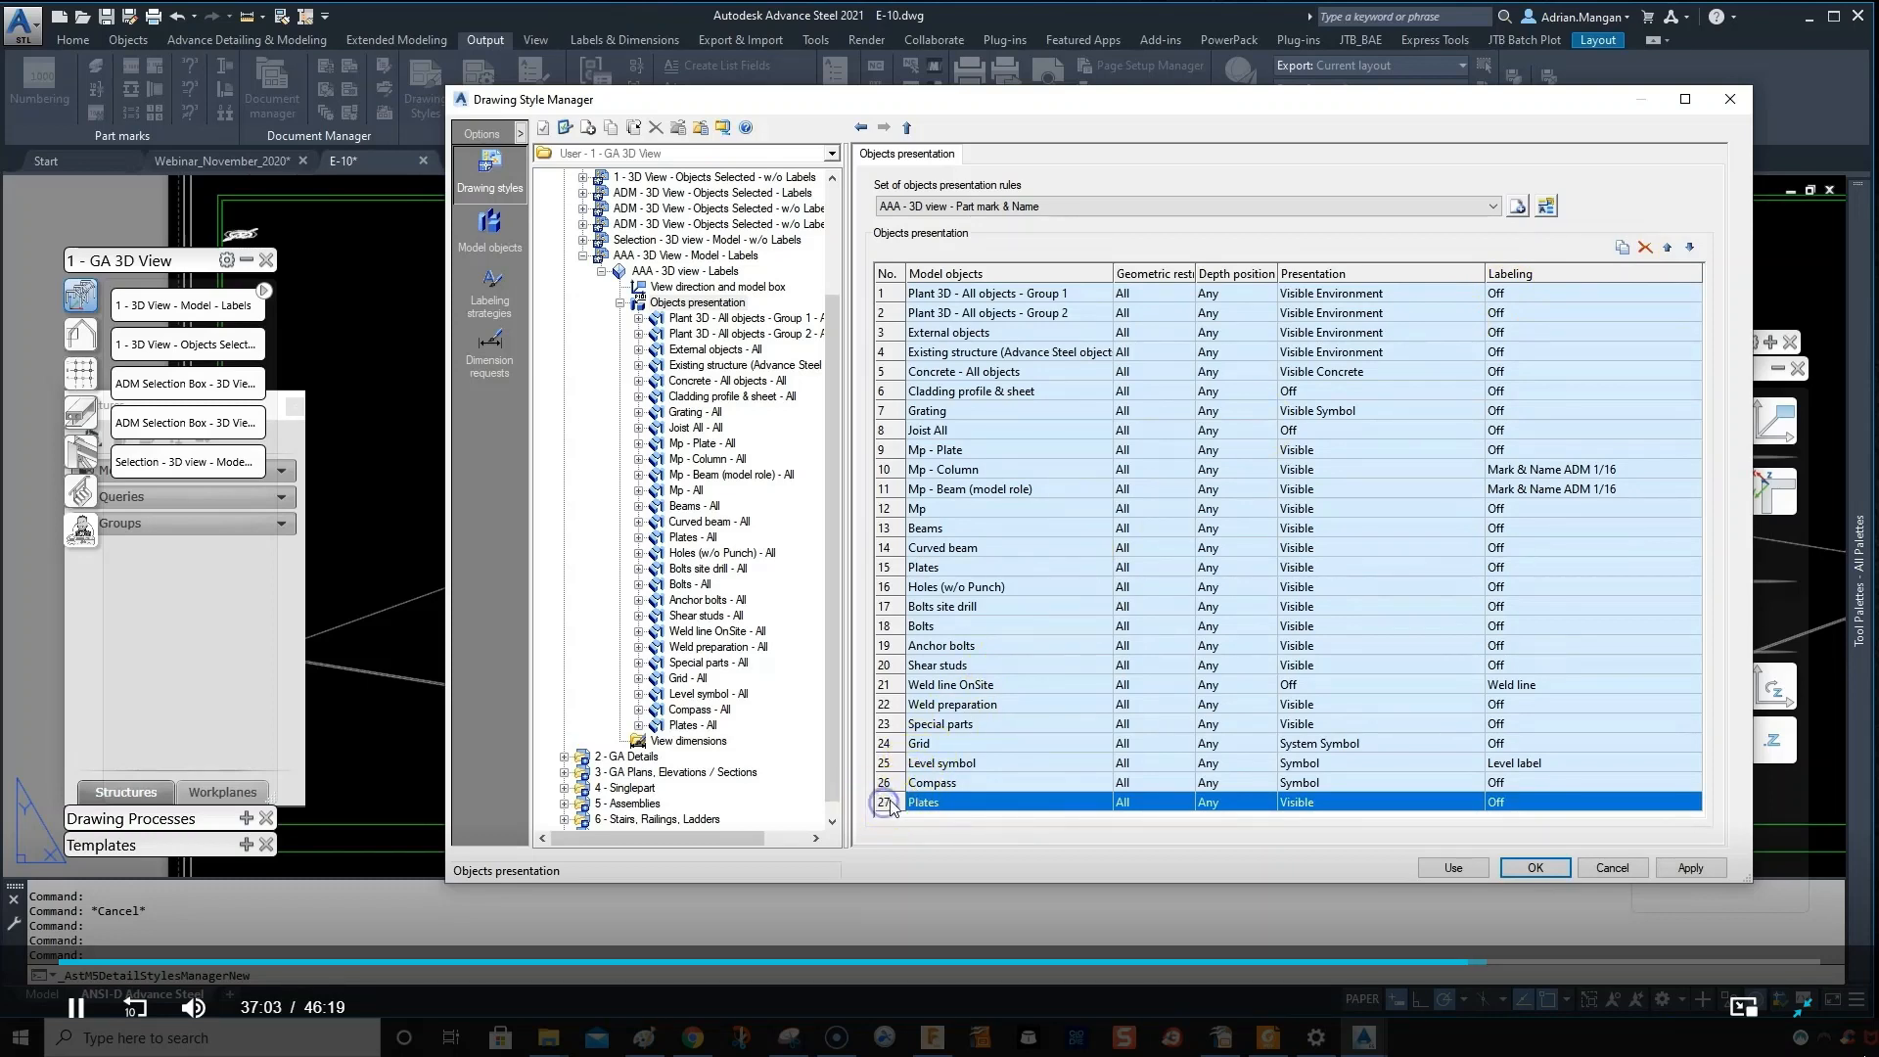
- Open the duplicated Plates rule and look through the model objects available with a model role
{"action": "left_click", "coordinate": [1071, 802]}
{"action": "left_click", "coordinate": [1100, 801]}
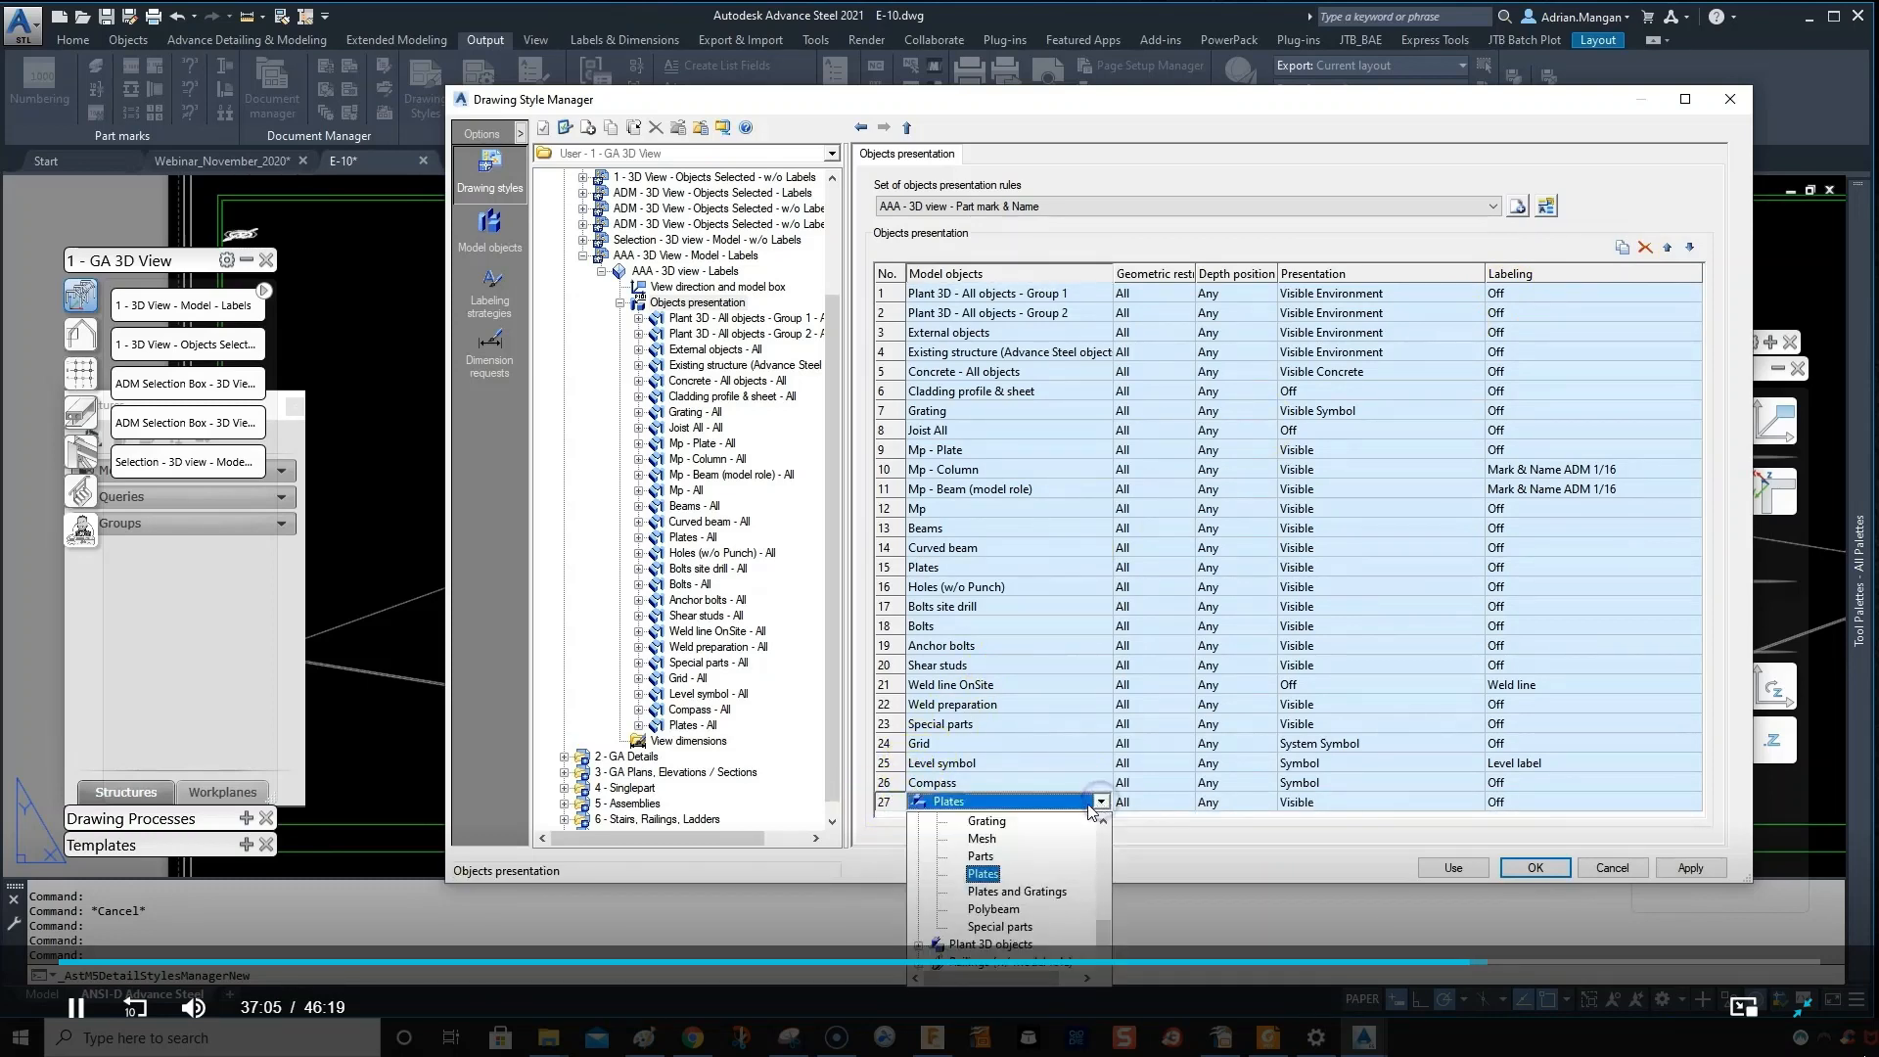
{"action": "scroll", "coordinate": [1053, 861], "scroll_direction": "down", "scroll_amount": 1}
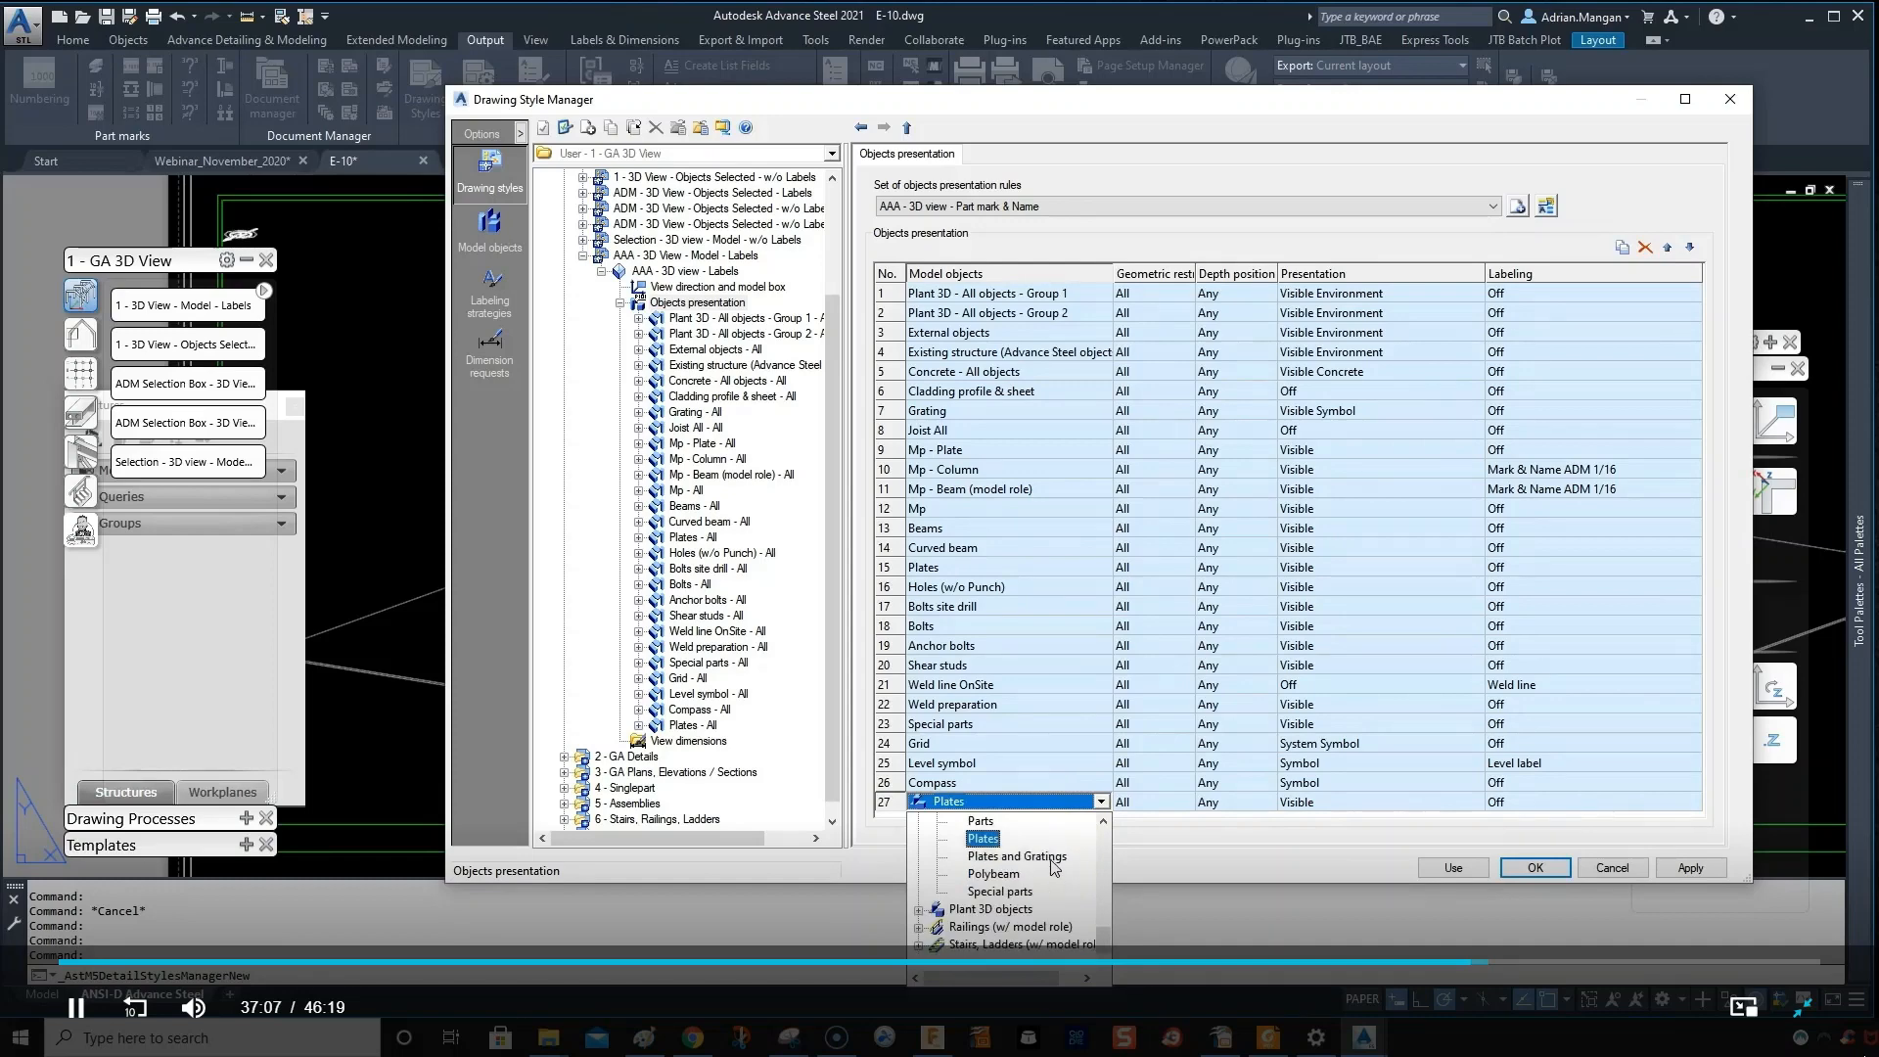
{"action": "double_click", "coordinate": [890, 802]}
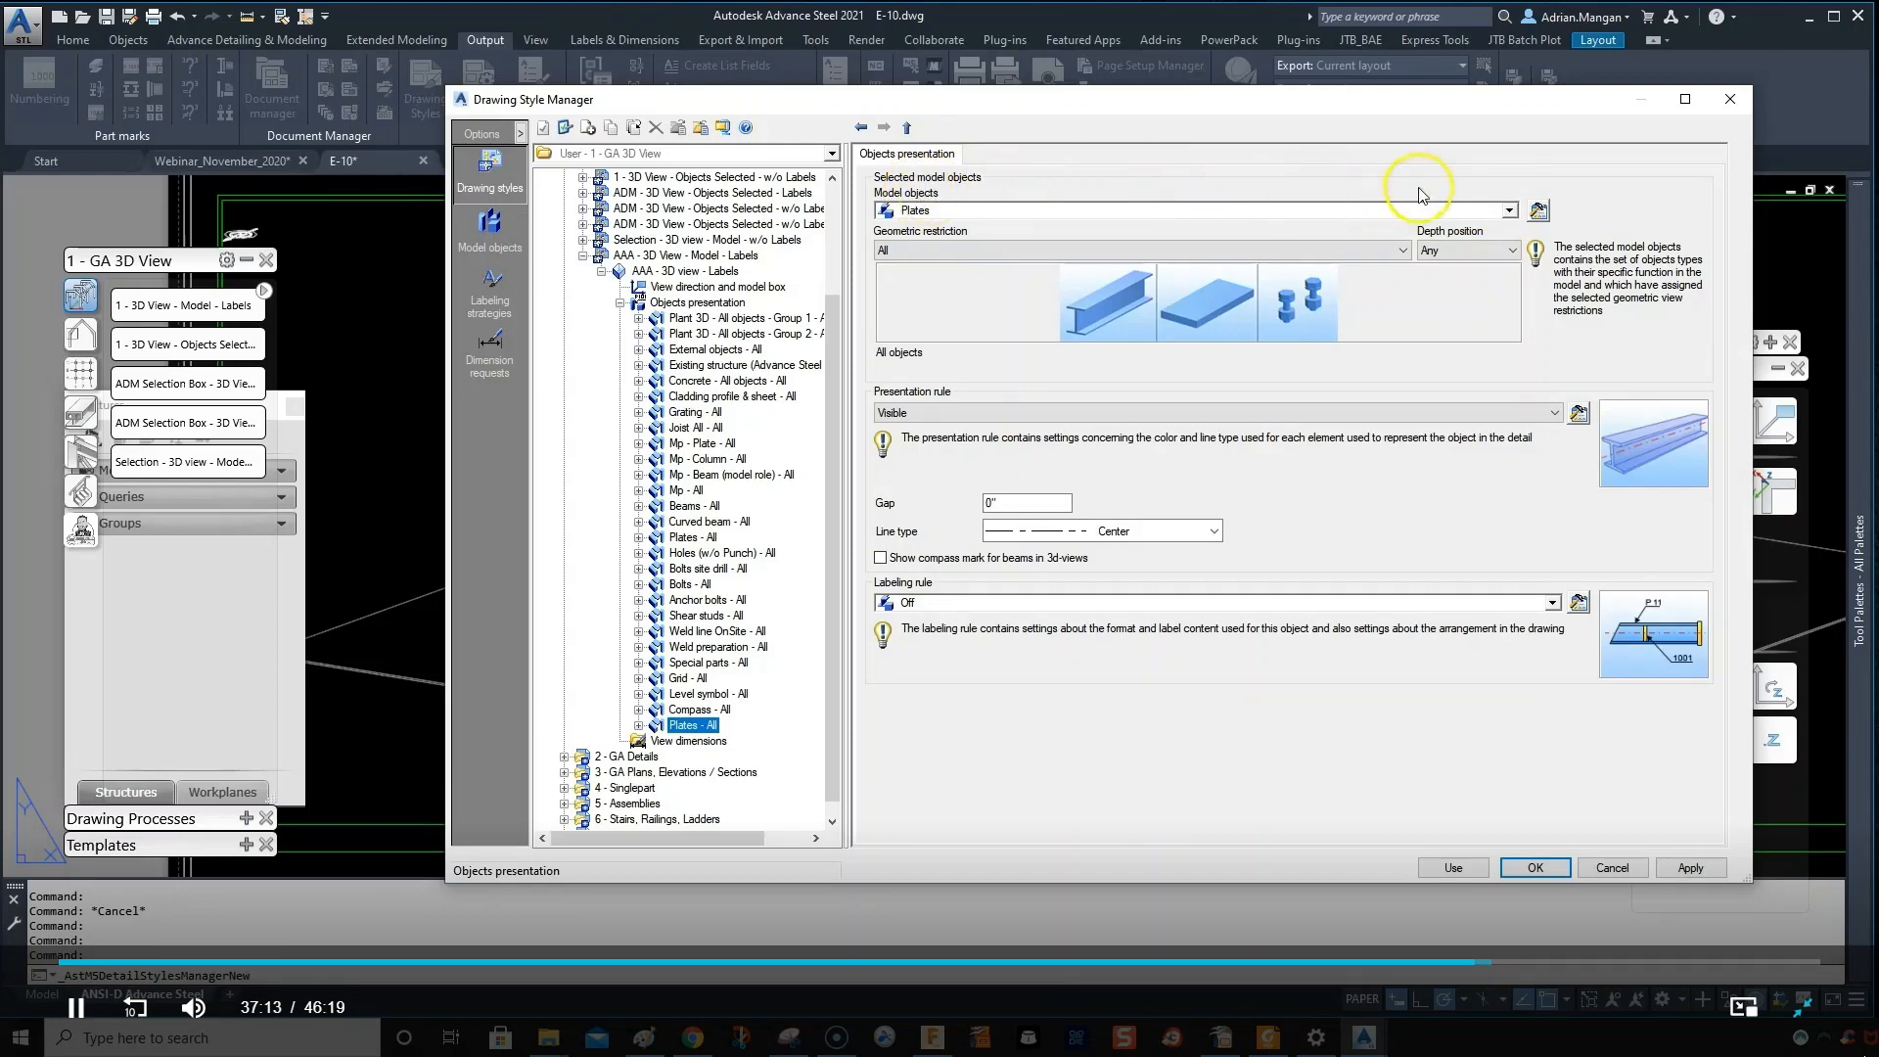
{"action": "left_click", "coordinate": [1508, 211]}
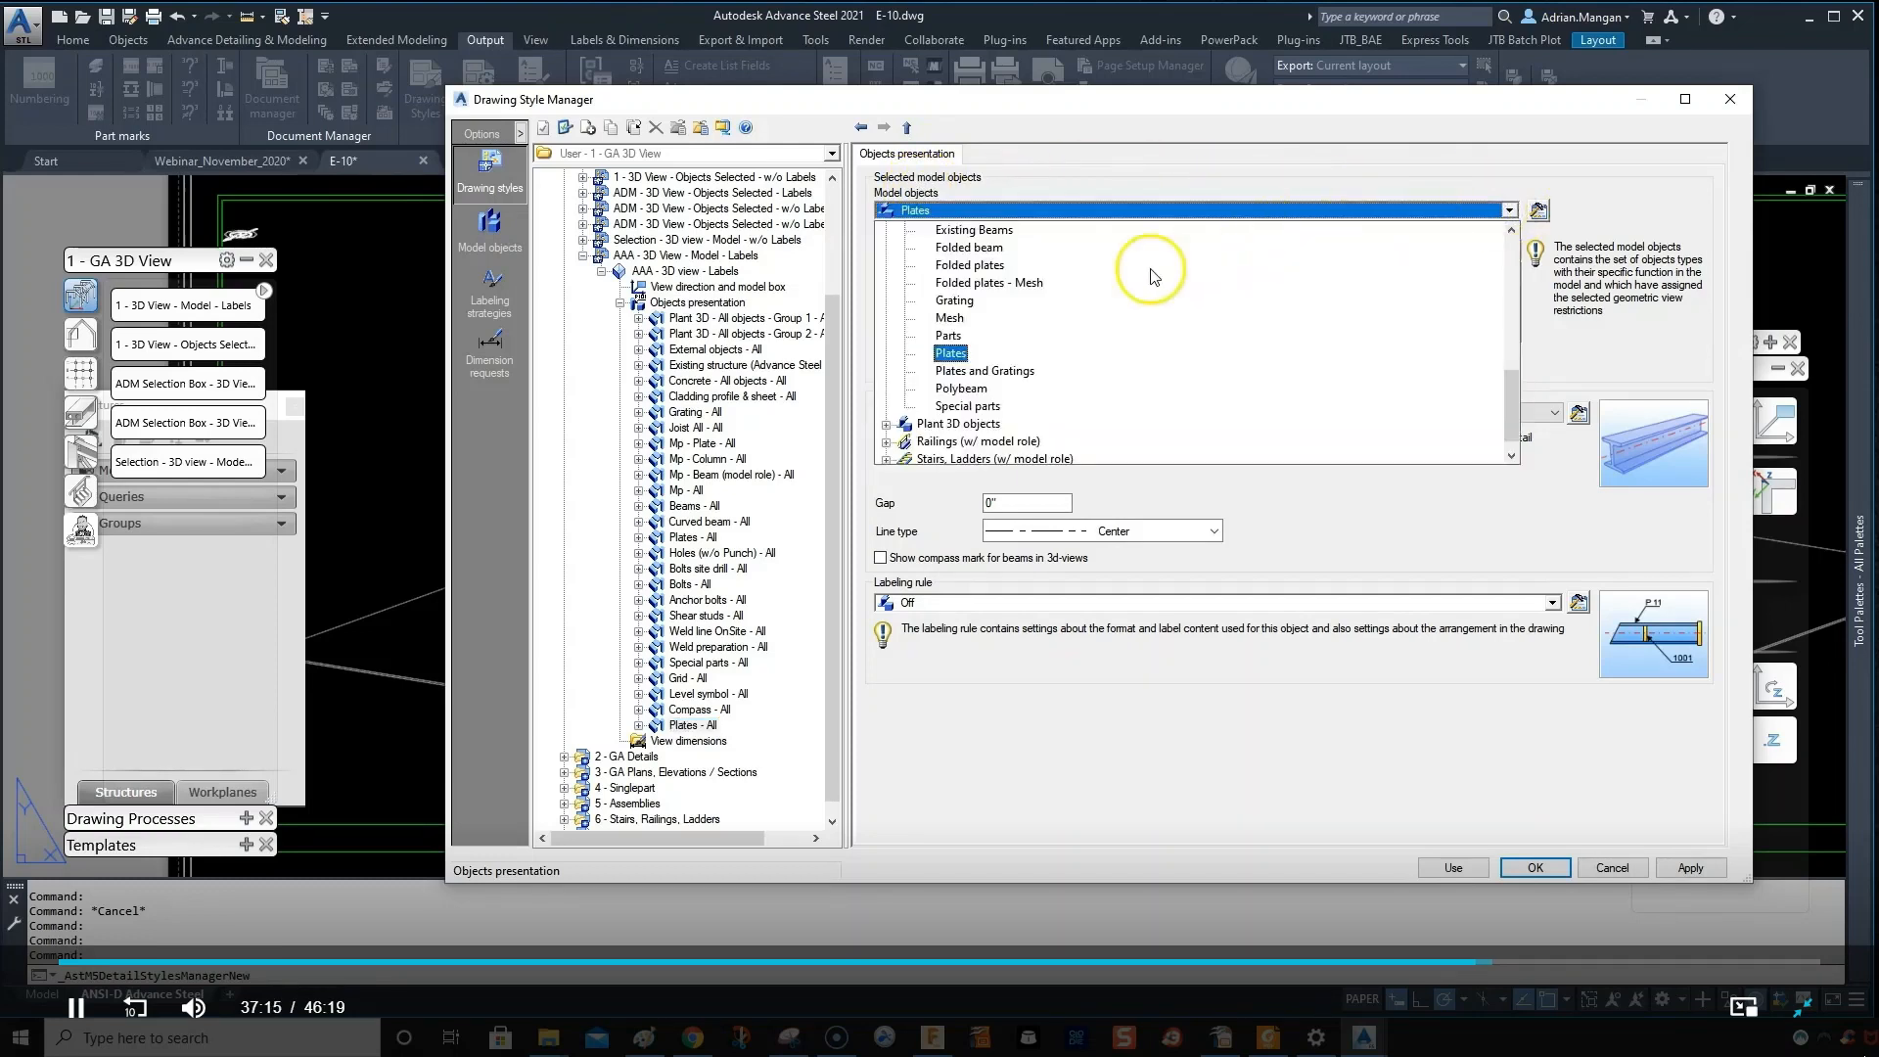
{"action": "scroll", "coordinate": [1028, 314], "scroll_direction": "up", "scroll_amount": 5}
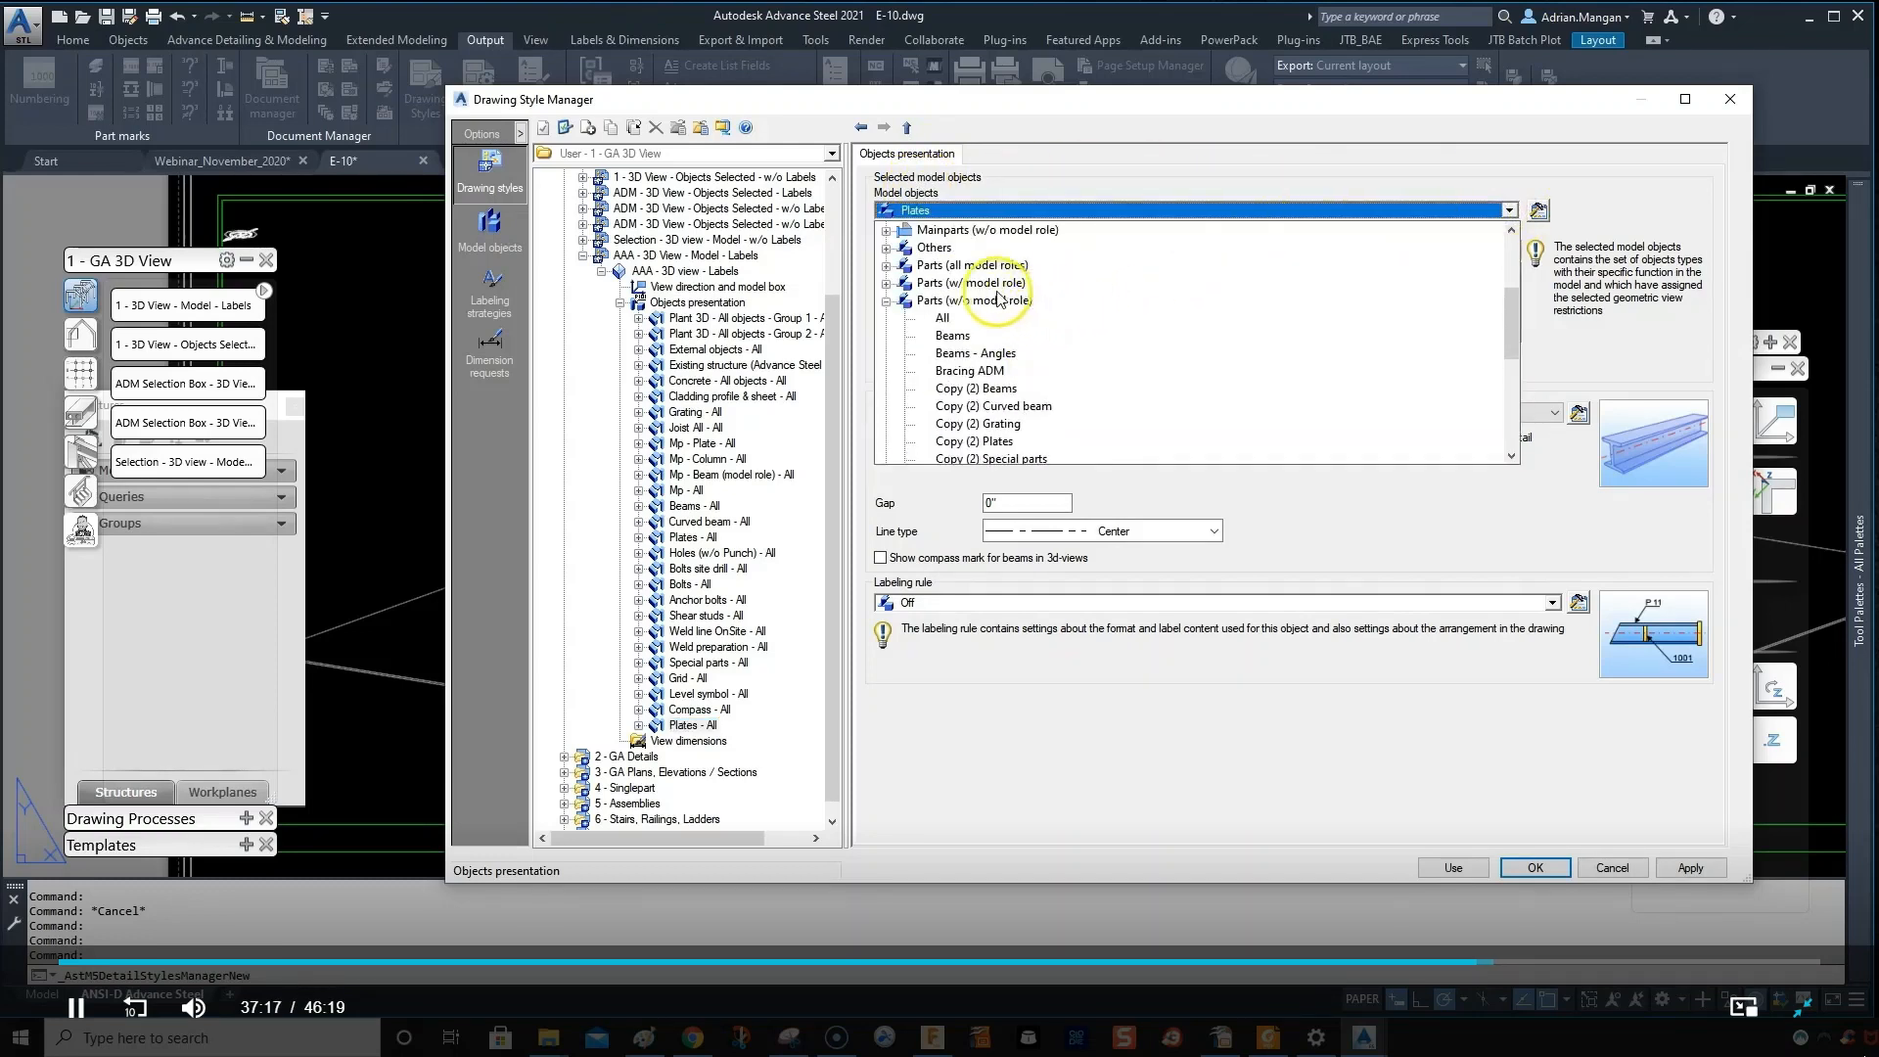
{"action": "double_click", "coordinate": [928, 283]}
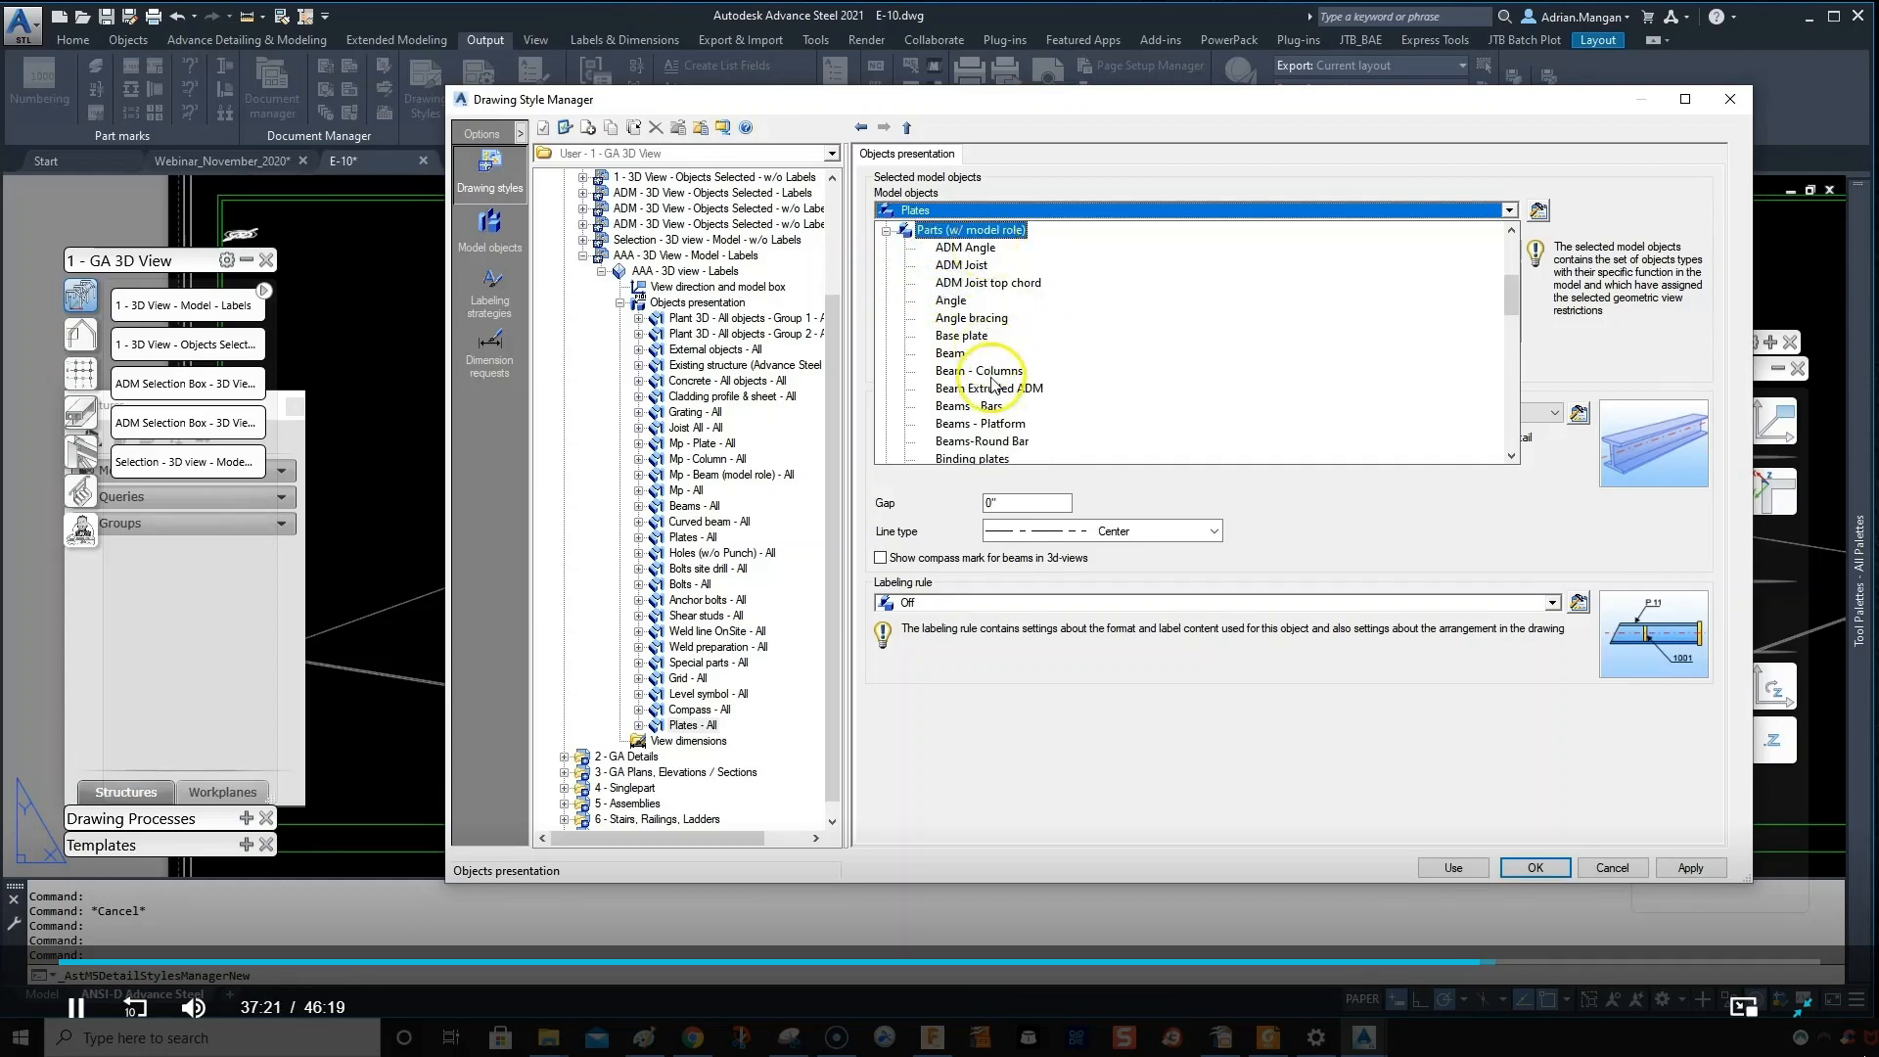
{"action": "scroll", "coordinate": [993, 389], "scroll_direction": "down", "scroll_amount": 6}
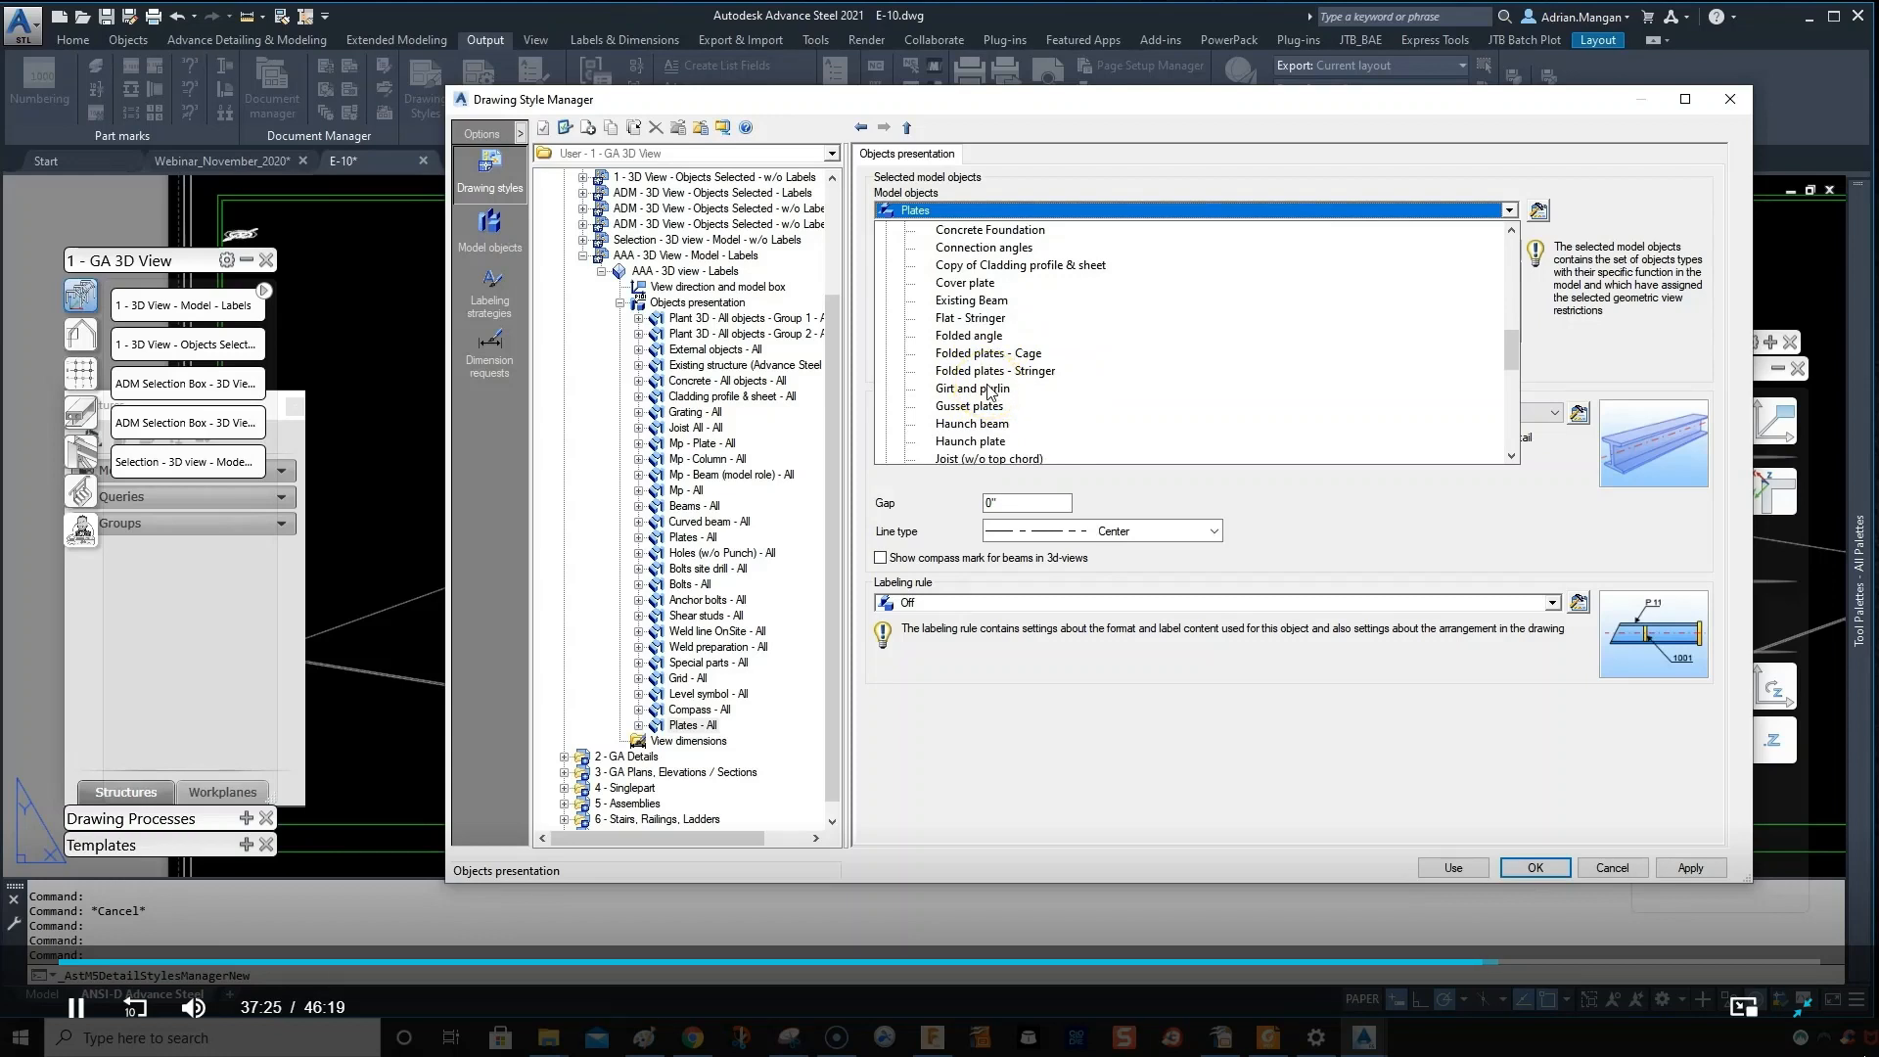
{"action": "scroll", "coordinate": [991, 372], "scroll_direction": "up", "scroll_amount": 2}
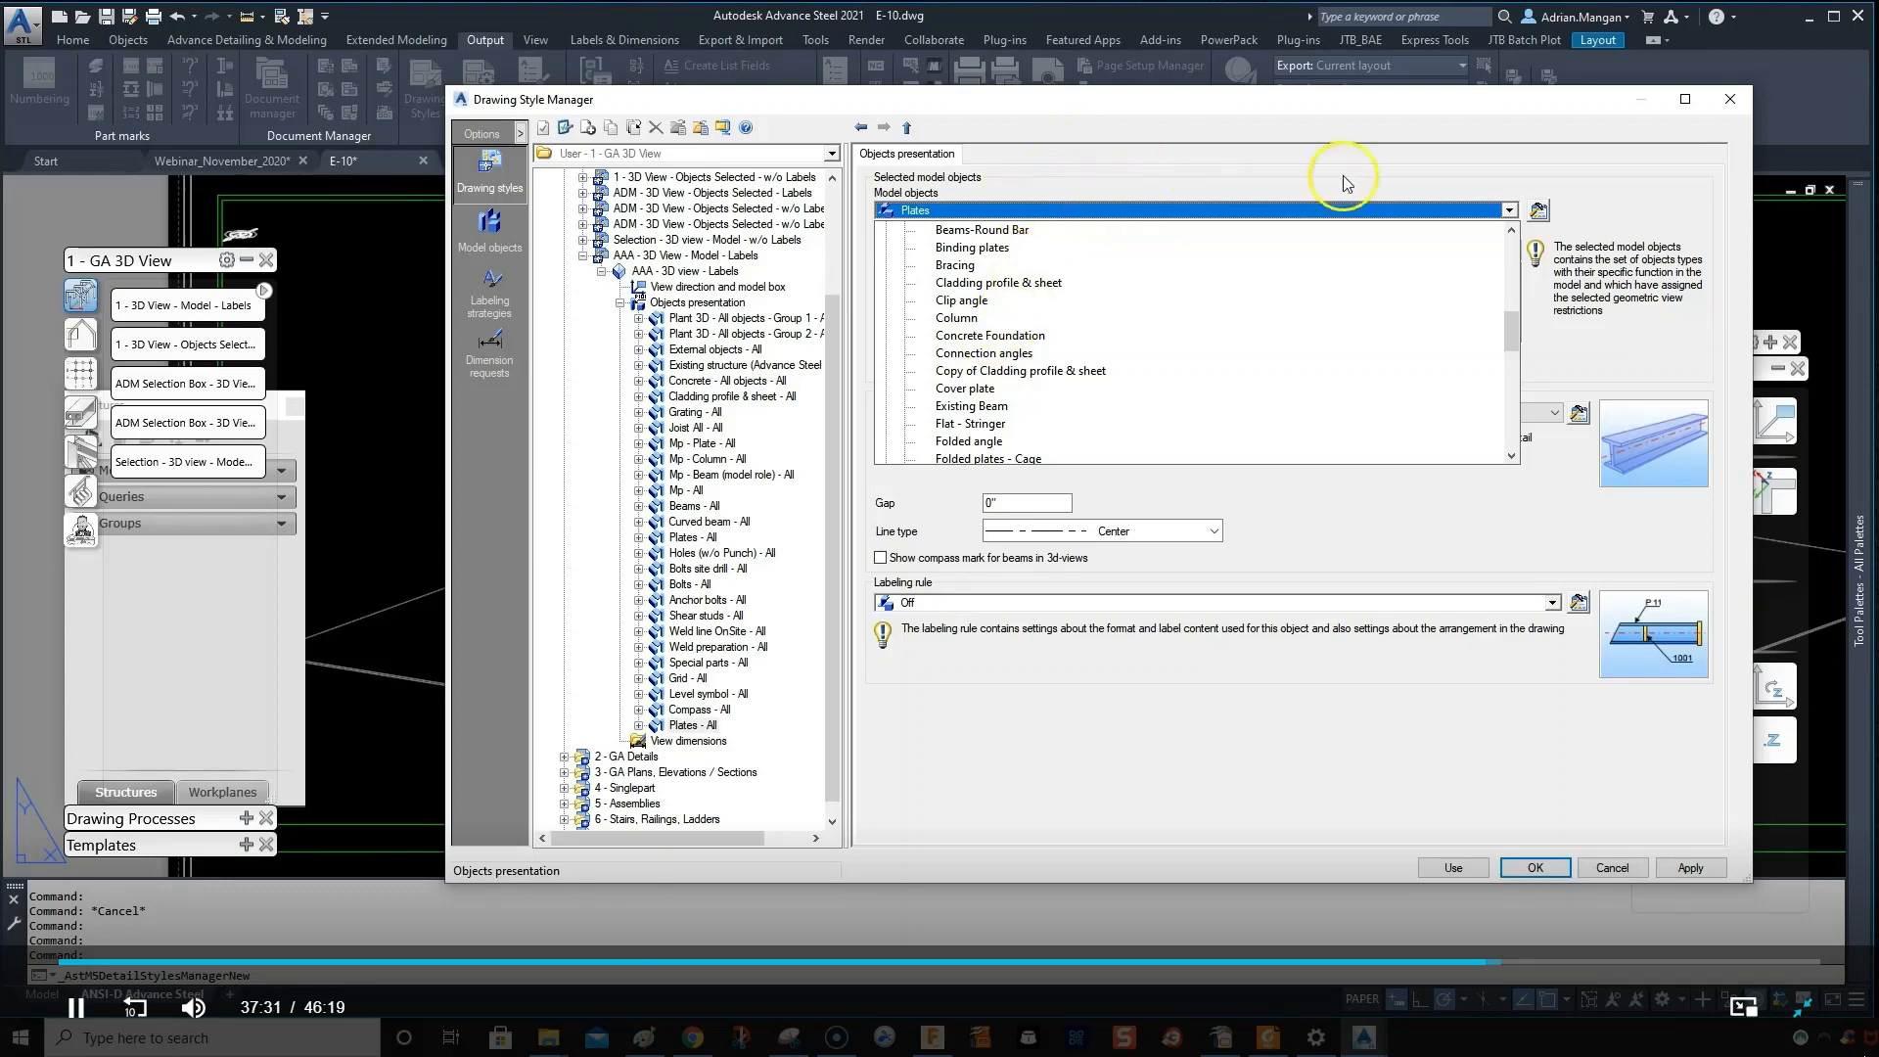
- Examine the Plates model object's definition and look through the available model roles, including the concrete ones
{"action": "left_click", "coordinate": [1539, 210]}
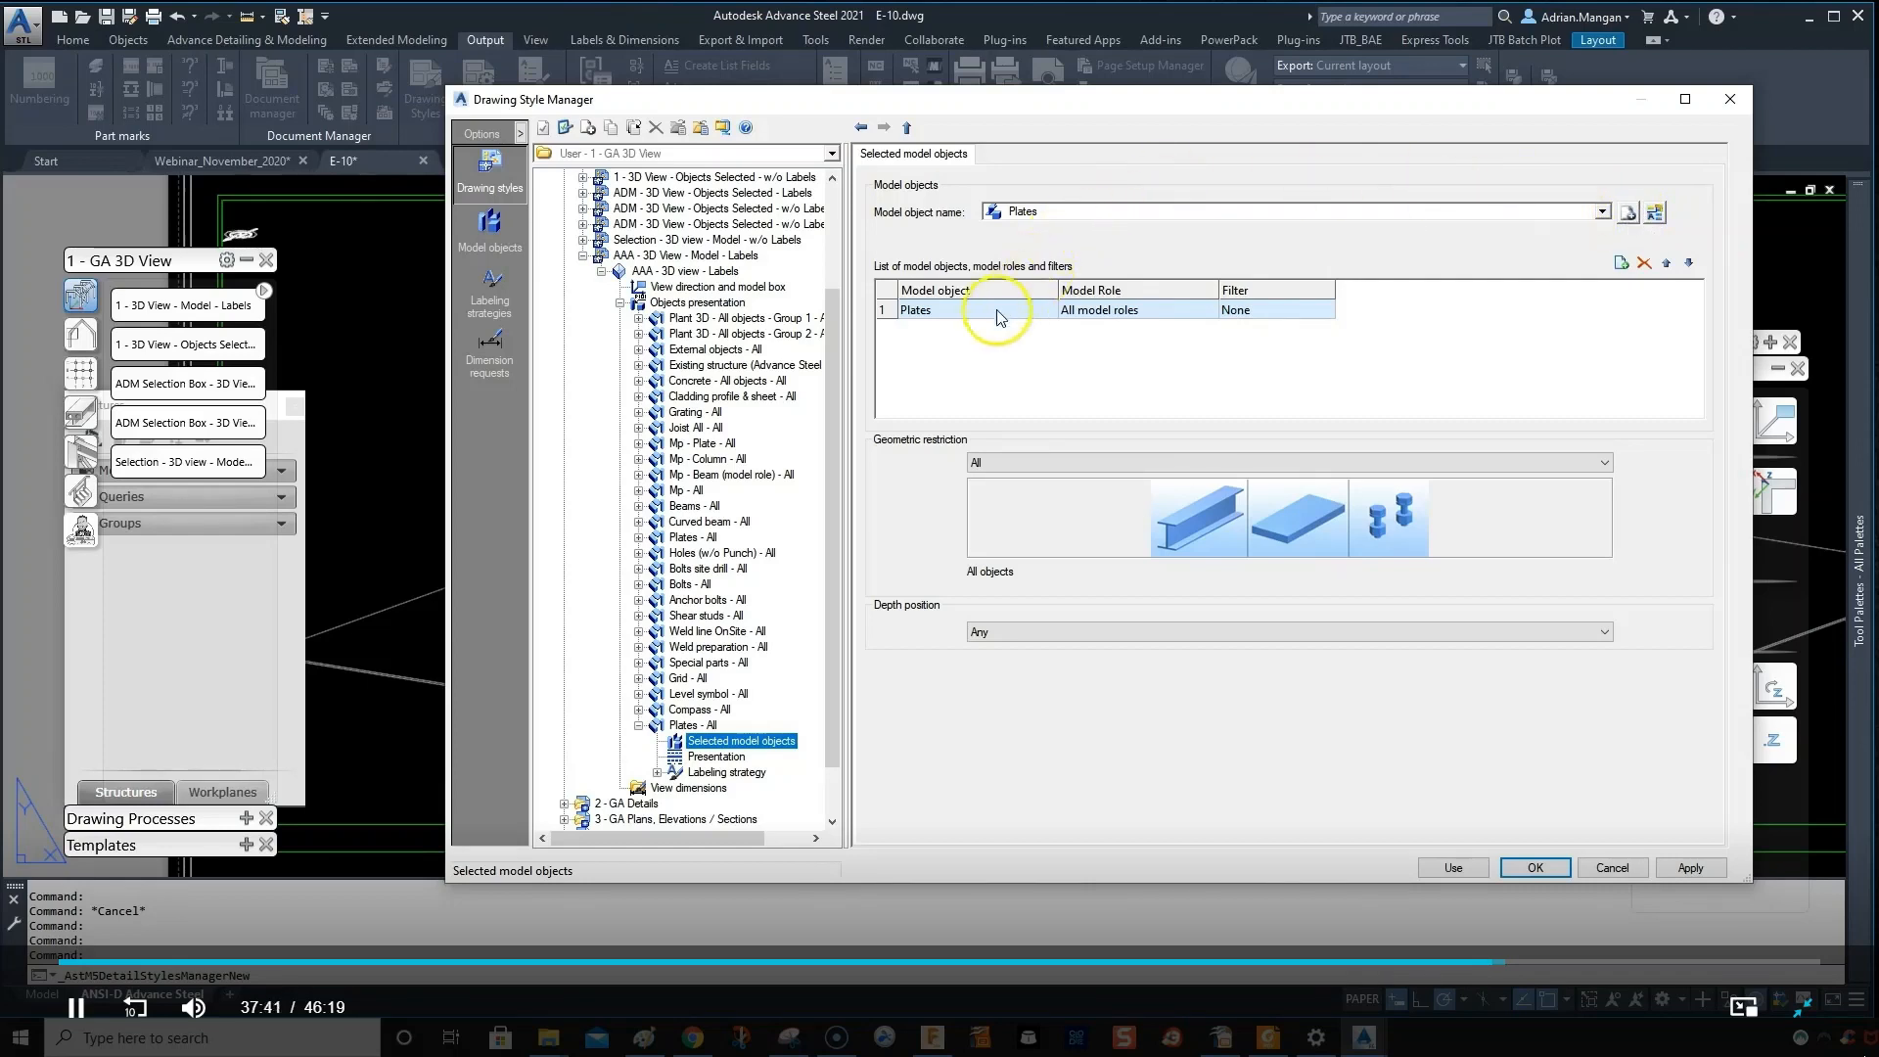
{"action": "left_click", "coordinate": [1212, 314]}
{"action": "left_click", "coordinate": [1208, 311]}
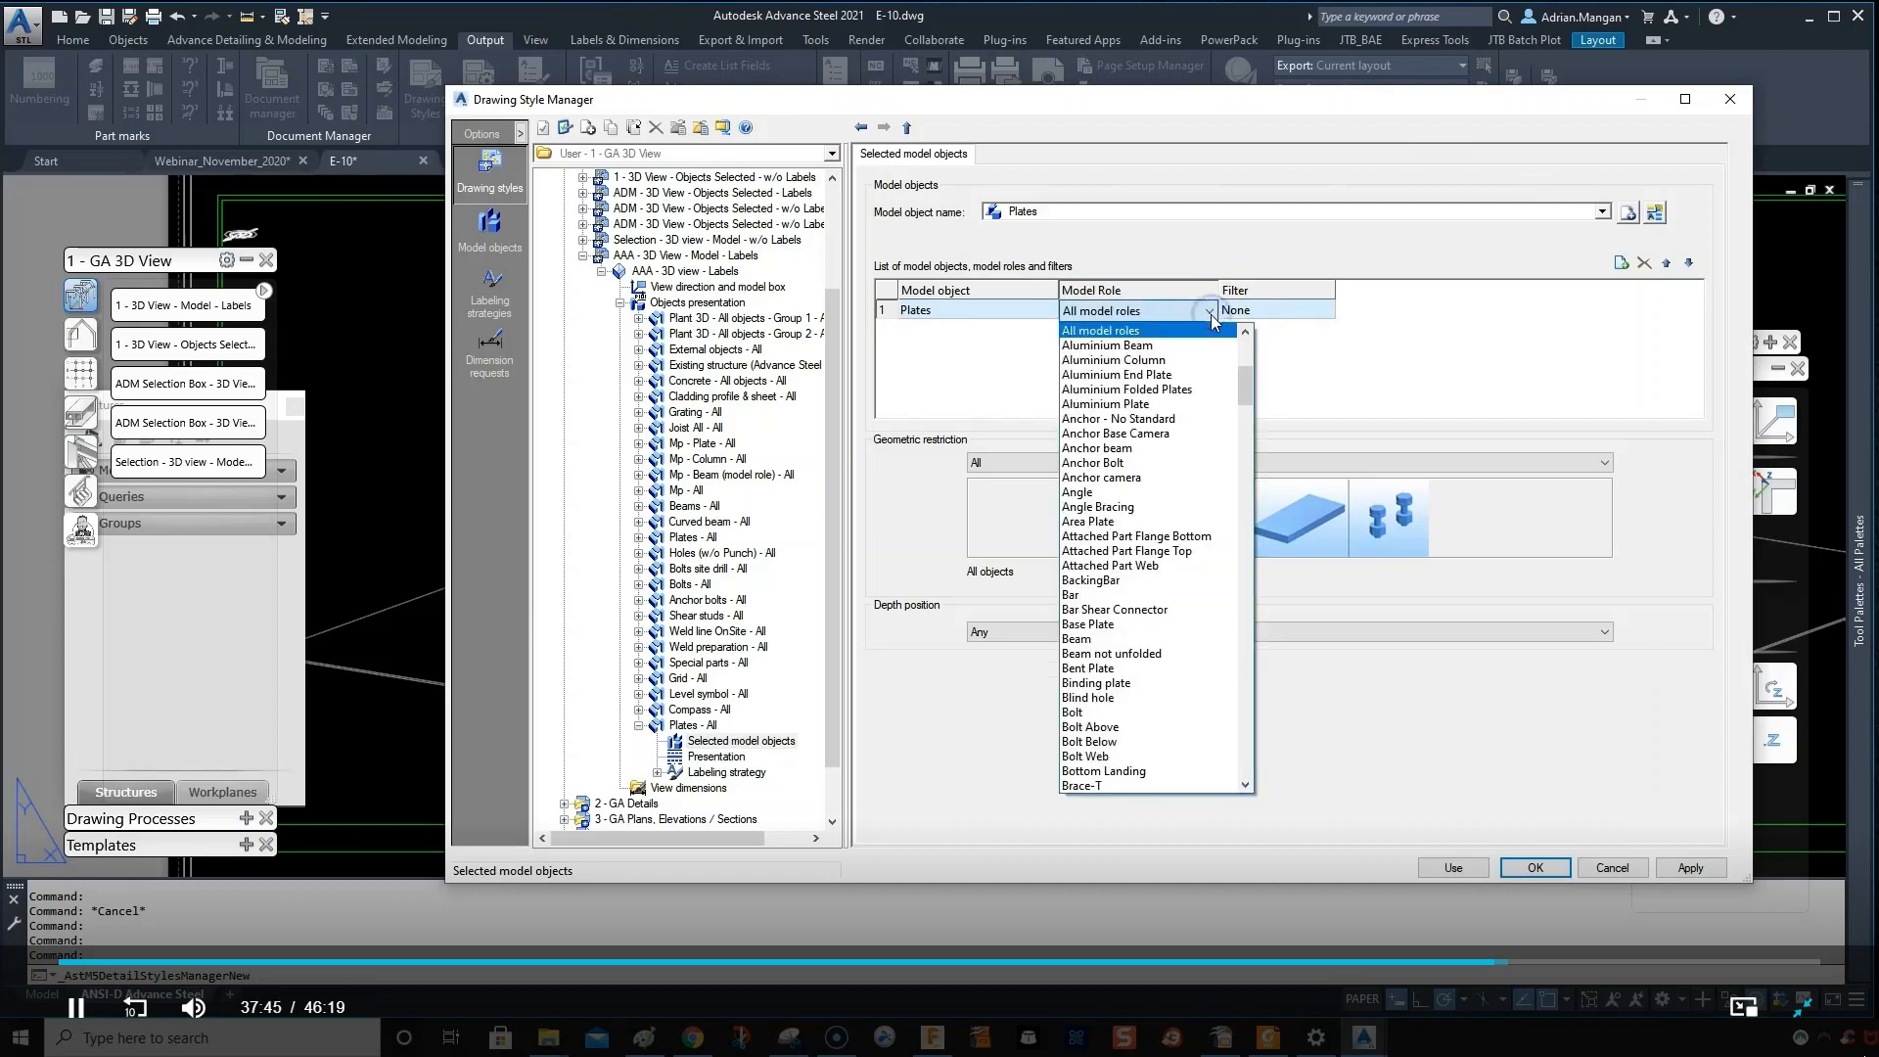
{"action": "scroll", "coordinate": [1161, 581], "scroll_direction": "down", "scroll_amount": 10}
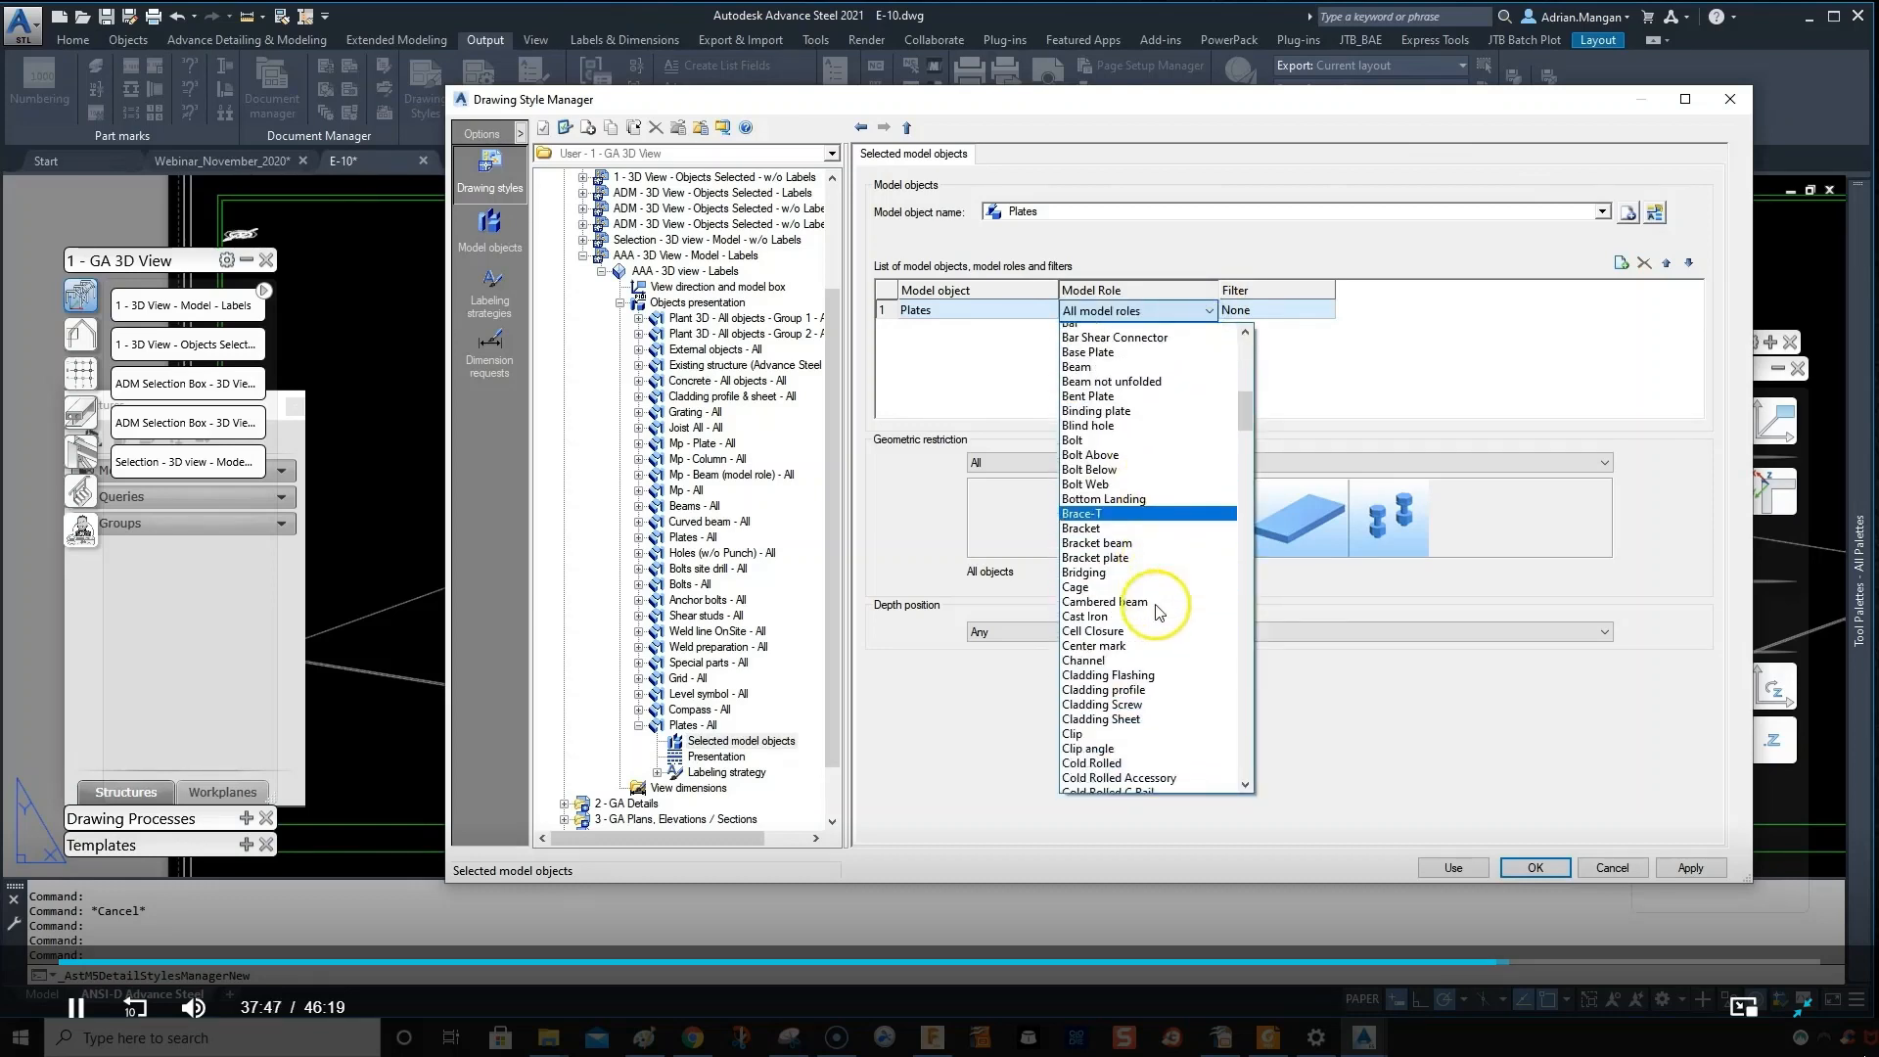
{"action": "scroll", "coordinate": [1138, 633], "scroll_direction": "down", "scroll_amount": 7}
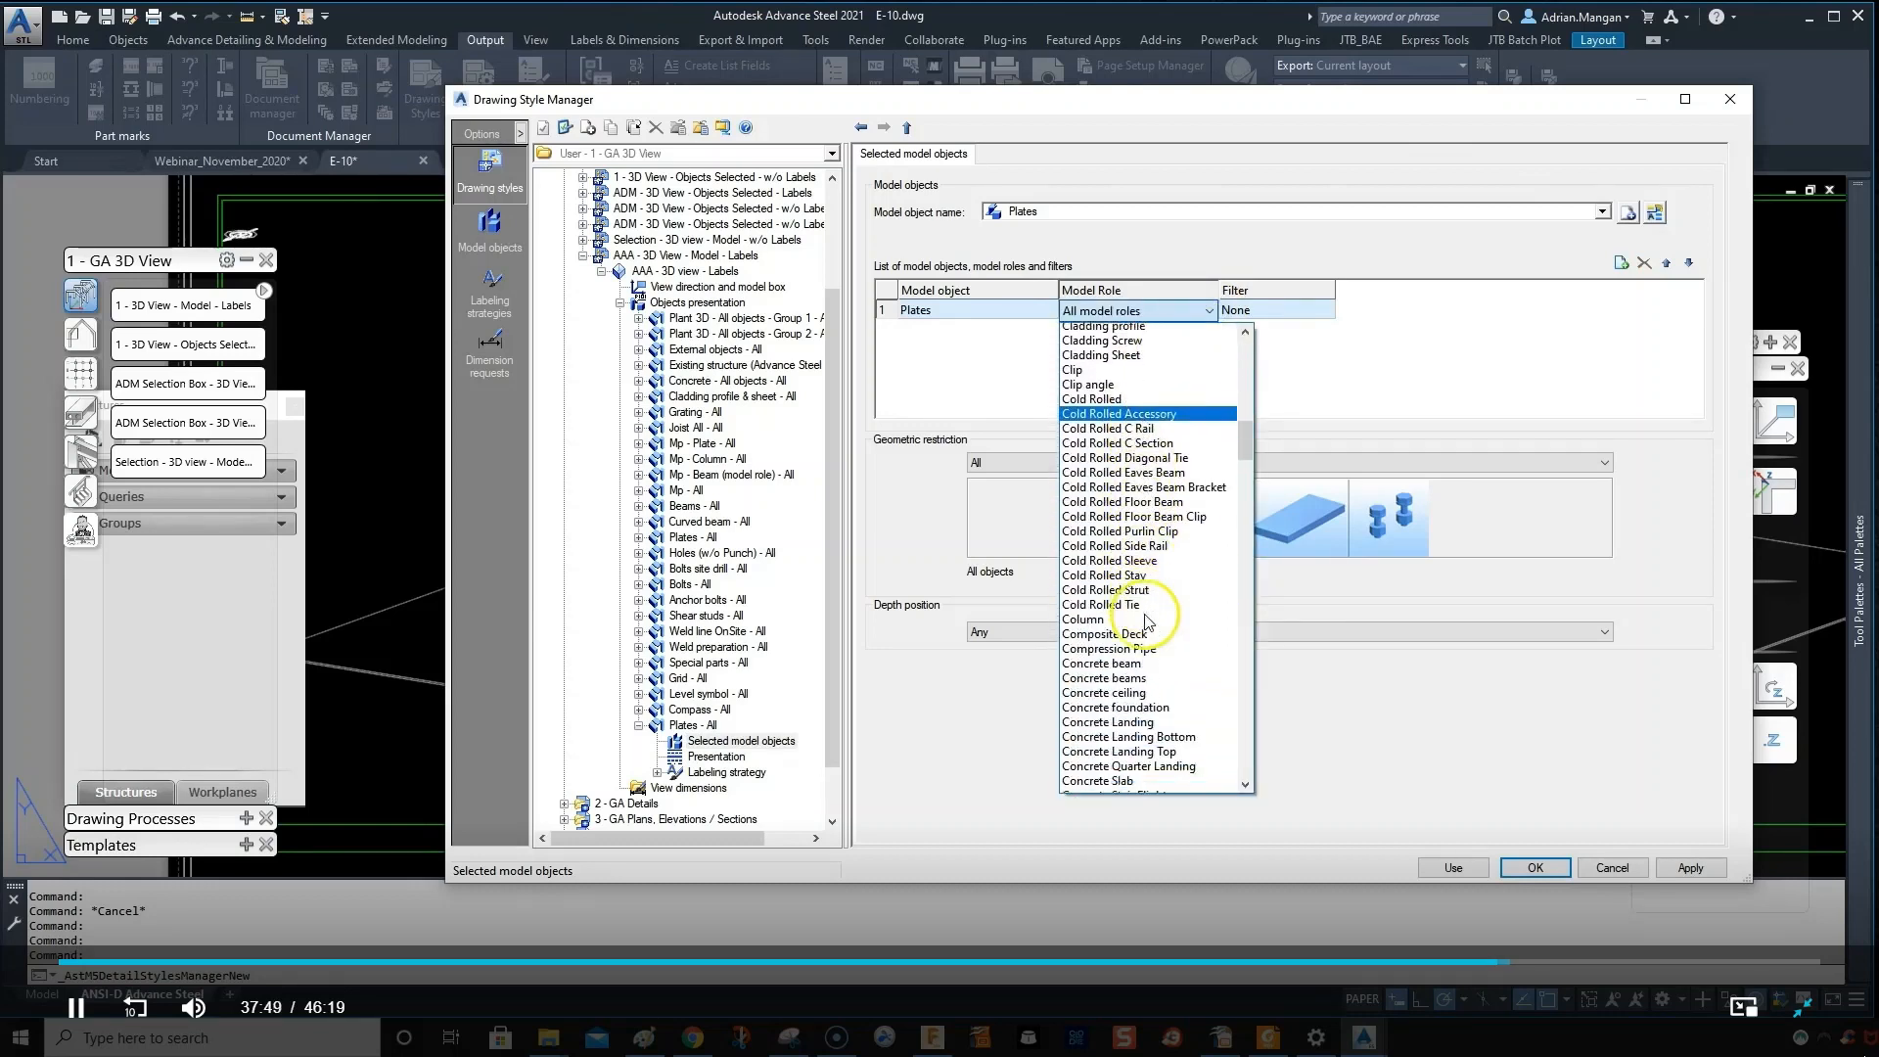
{"action": "scroll", "coordinate": [1155, 533], "scroll_direction": "down", "scroll_amount": 3}
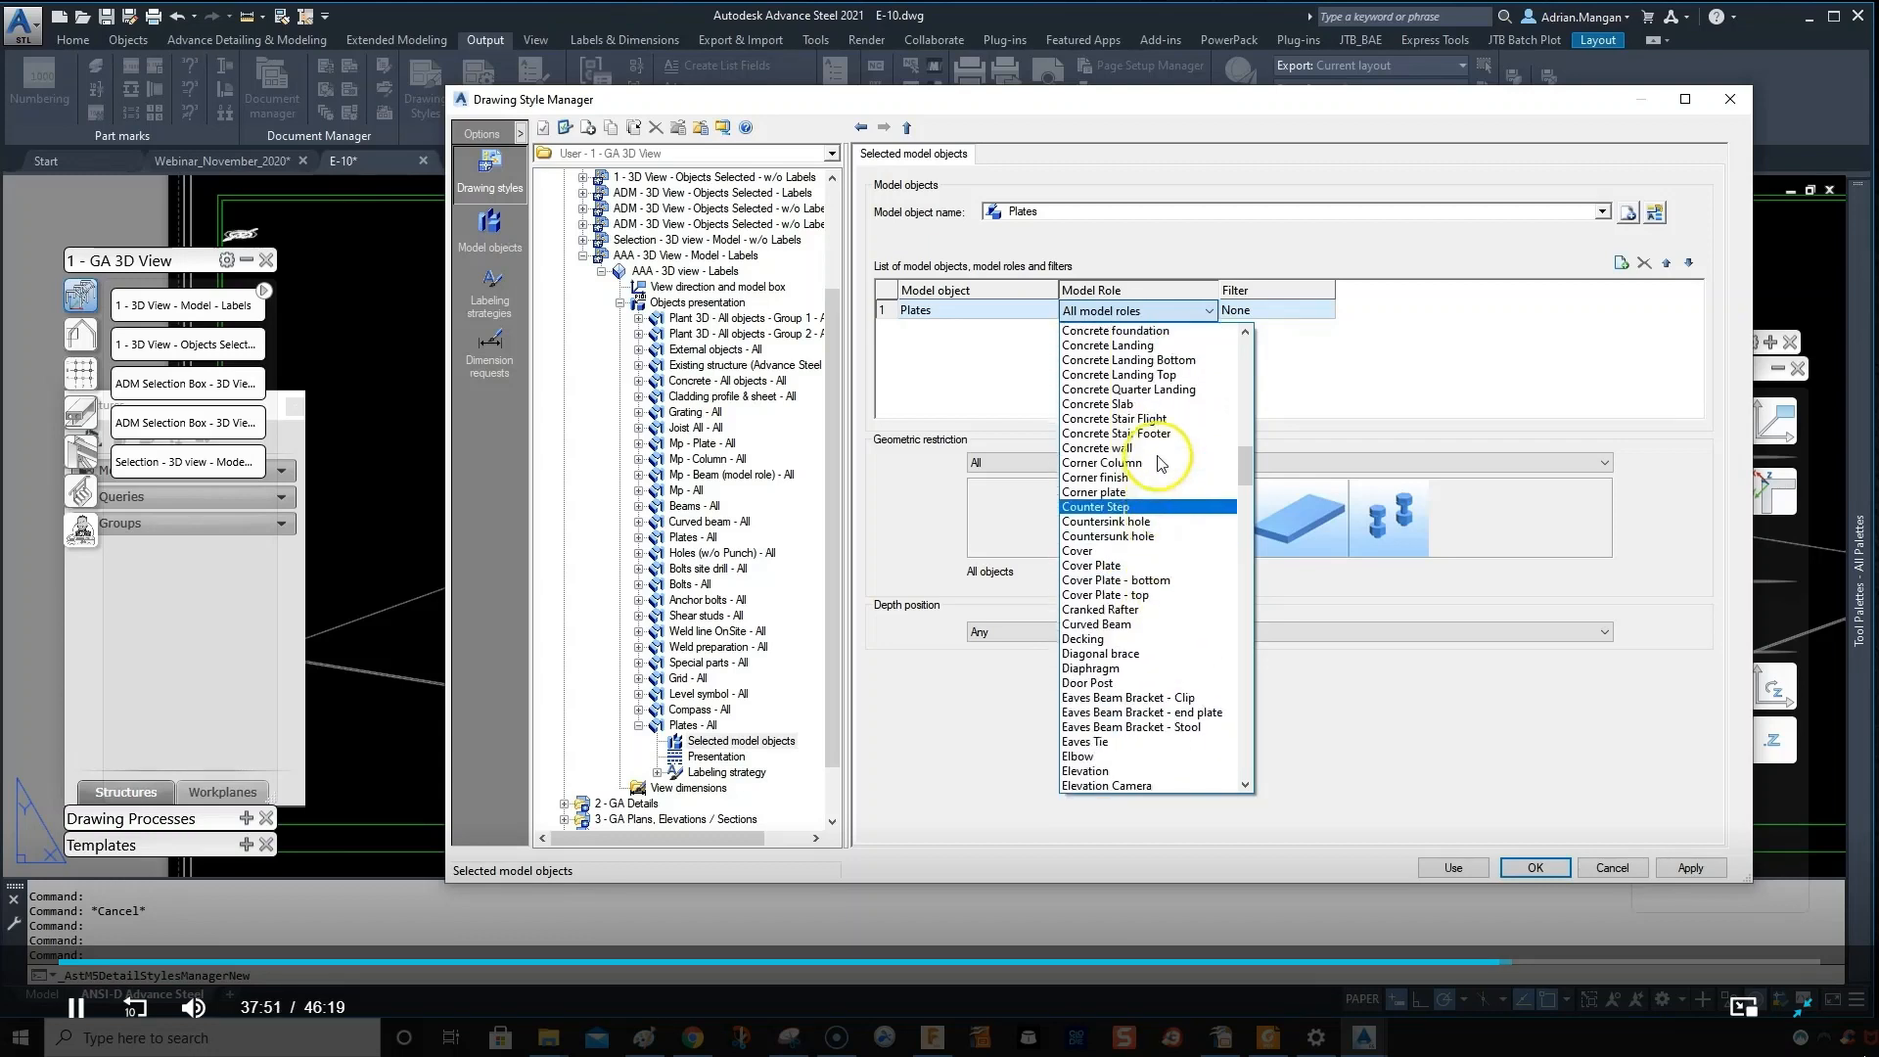
{"action": "left_click", "coordinate": [1399, 297]}
- Set the duplicated rule's model object to Concrete Foundation from the parts with model role, and apply the change
{"action": "left_click", "coordinate": [1601, 213]}
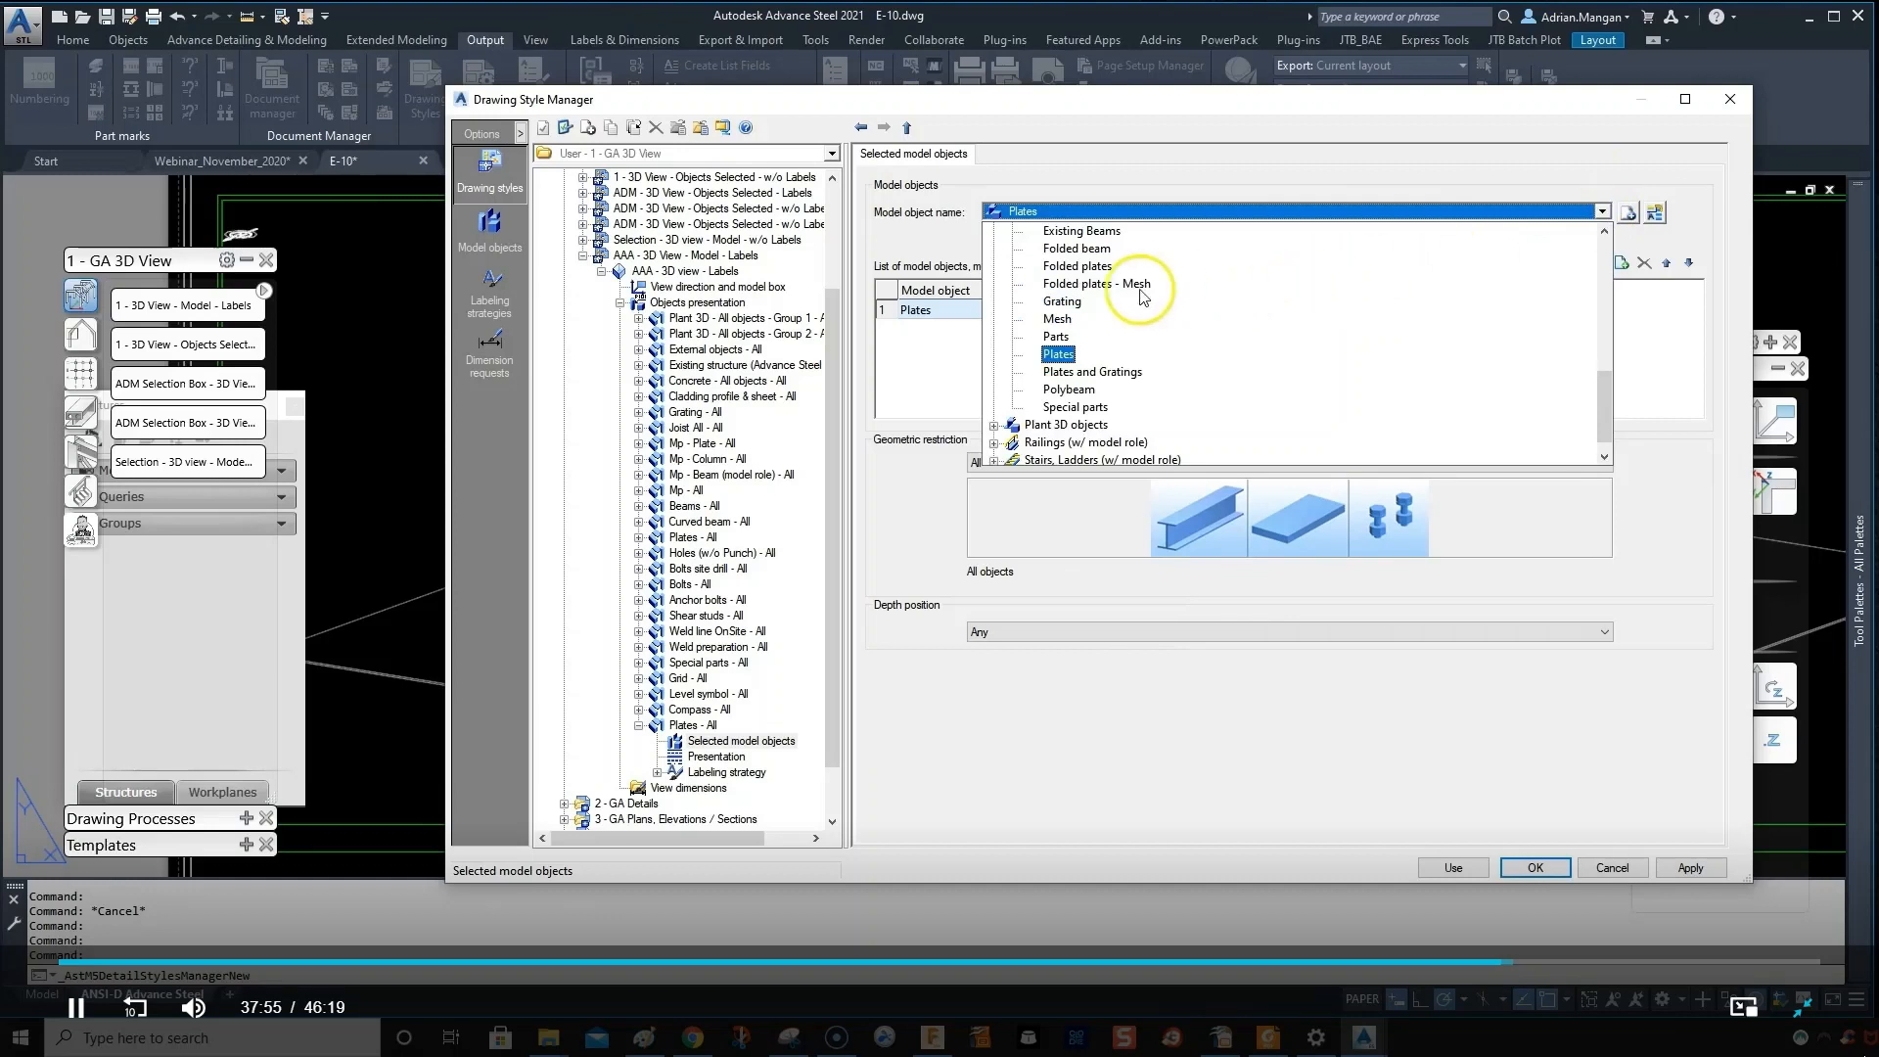
{"action": "scroll", "coordinate": [1130, 308], "scroll_direction": "down", "scroll_amount": 3}
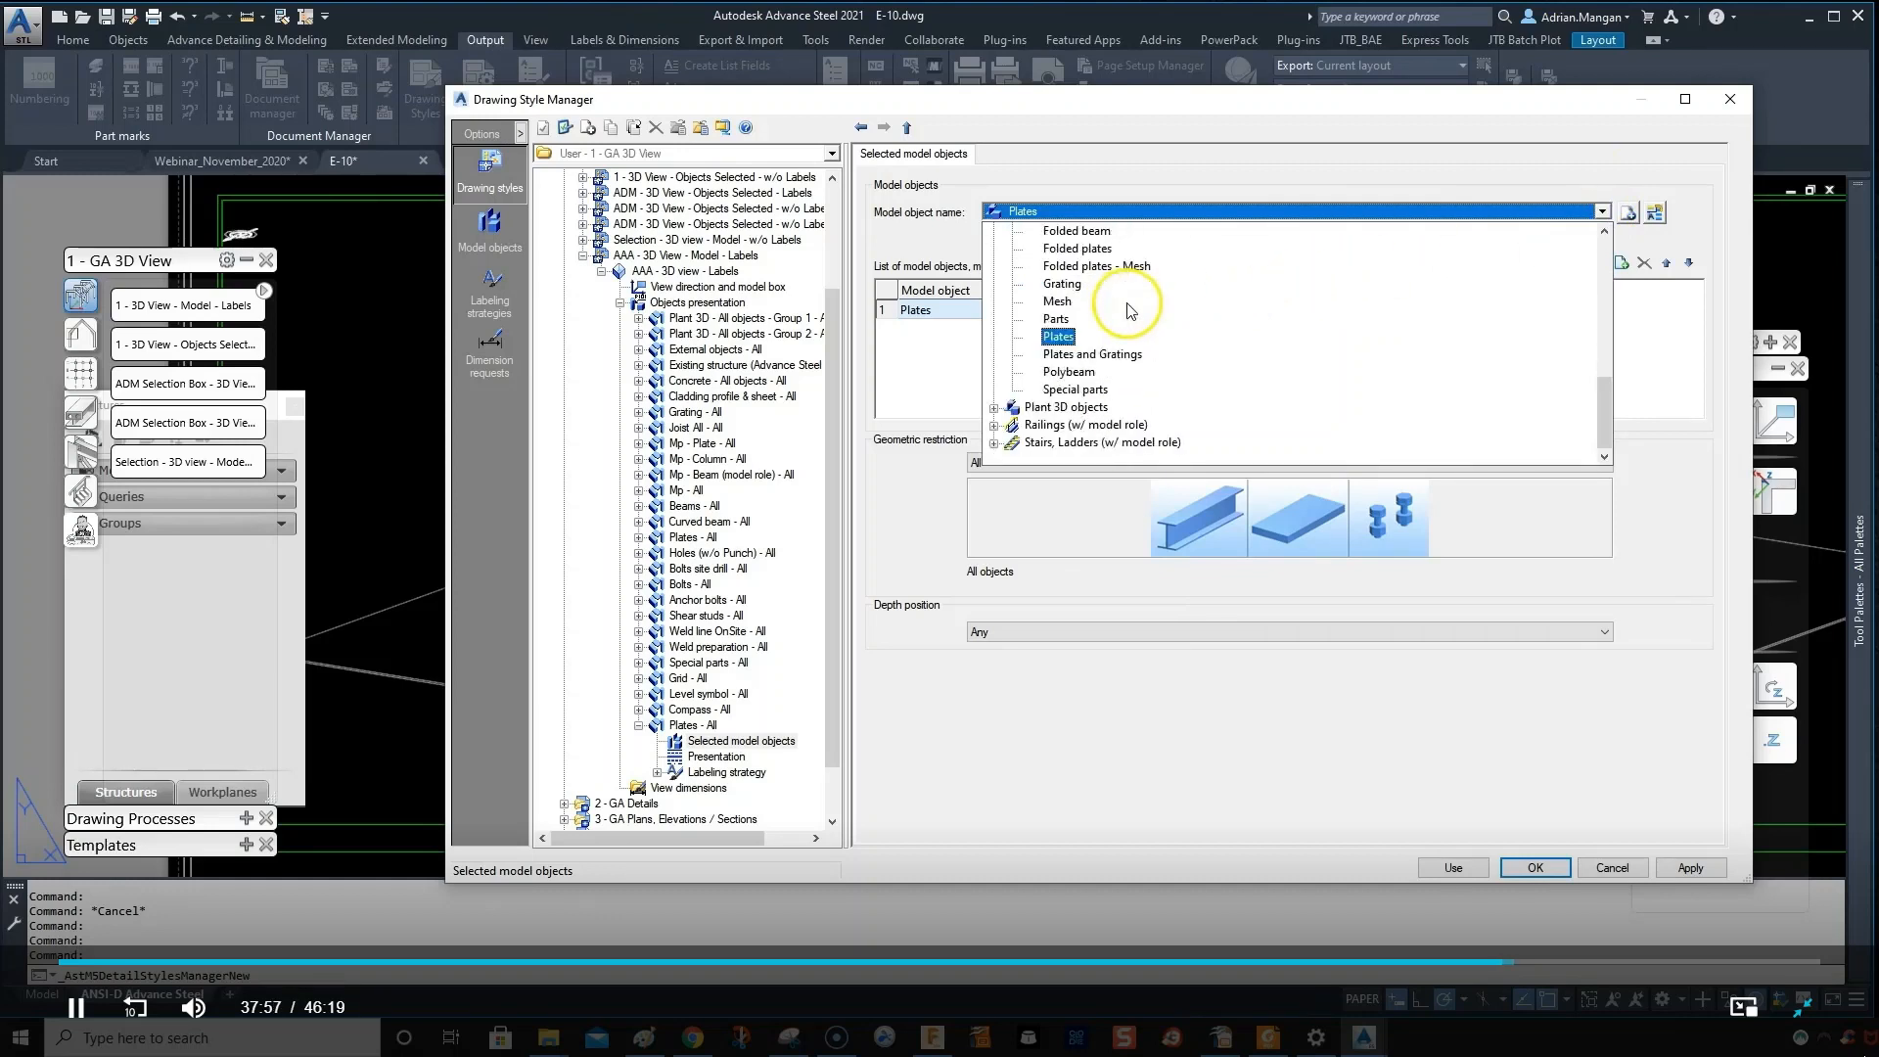
{"action": "scroll", "coordinate": [1115, 323], "scroll_direction": "up", "scroll_amount": 8}
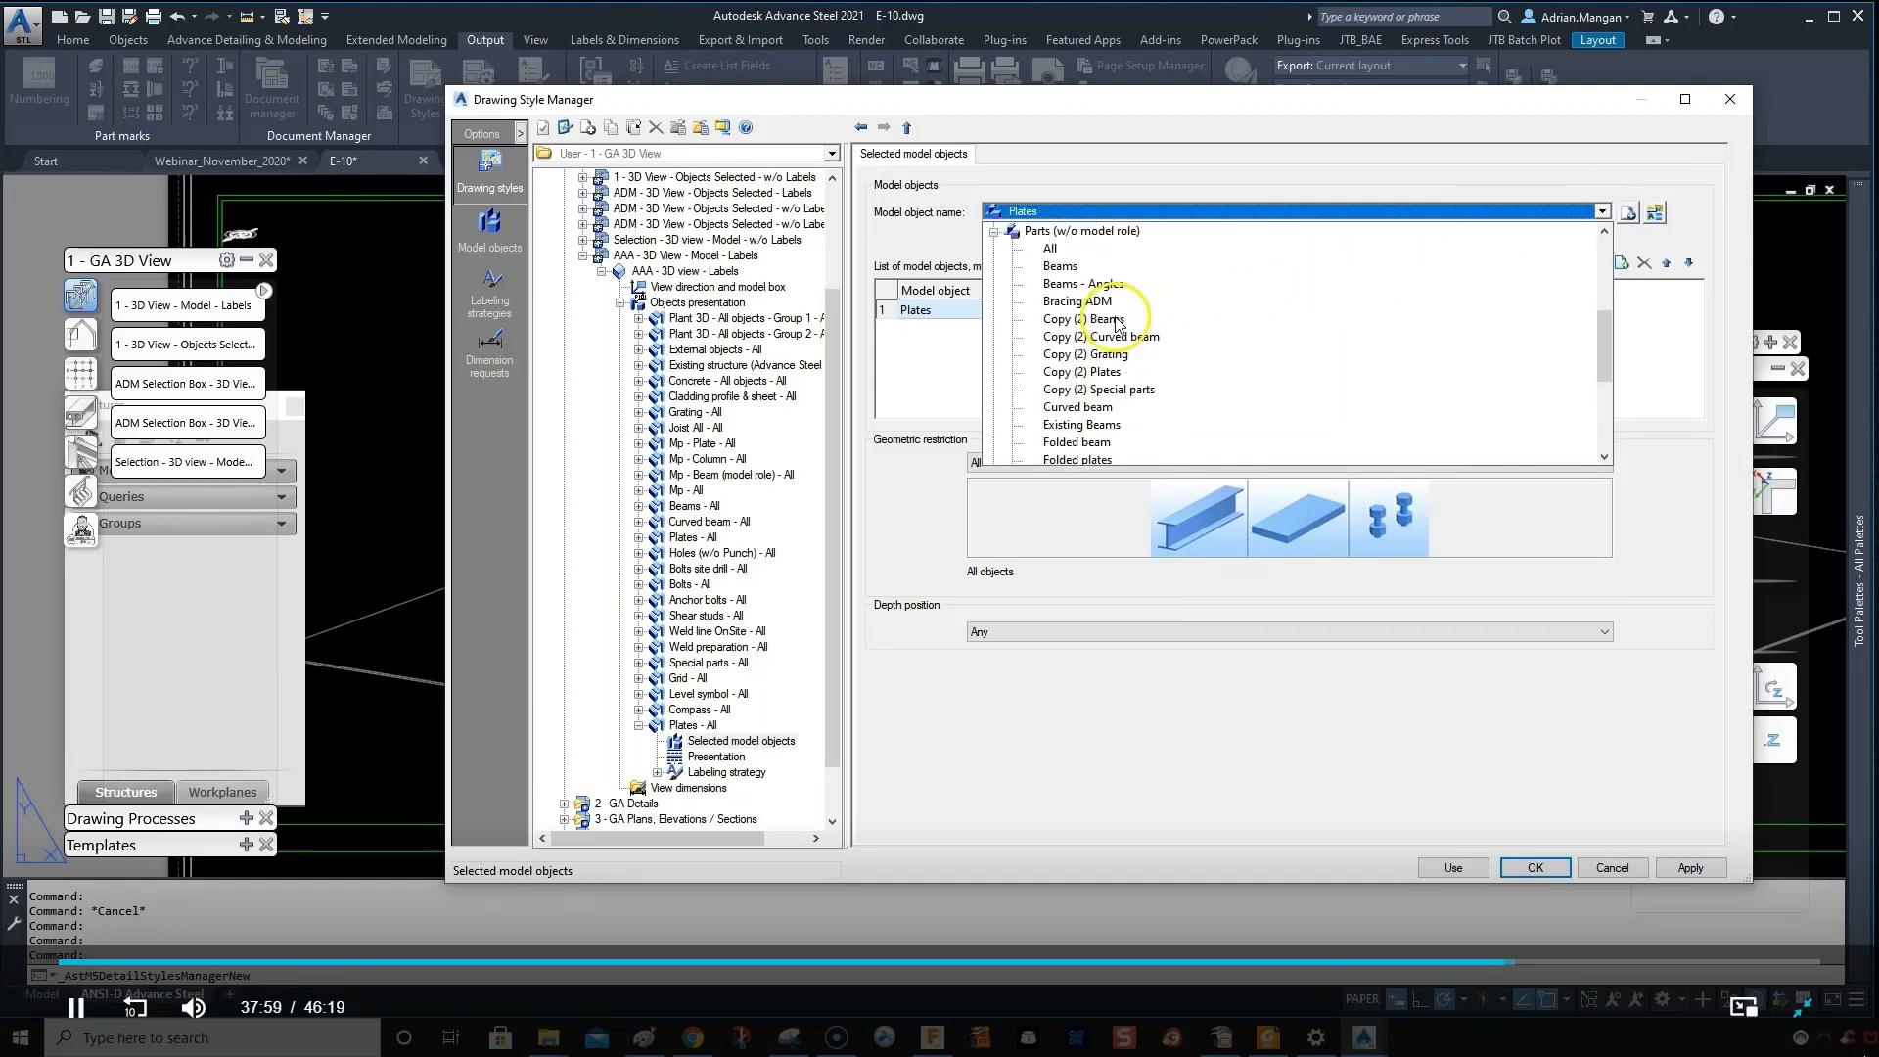
{"action": "left_click", "coordinate": [994, 319]}
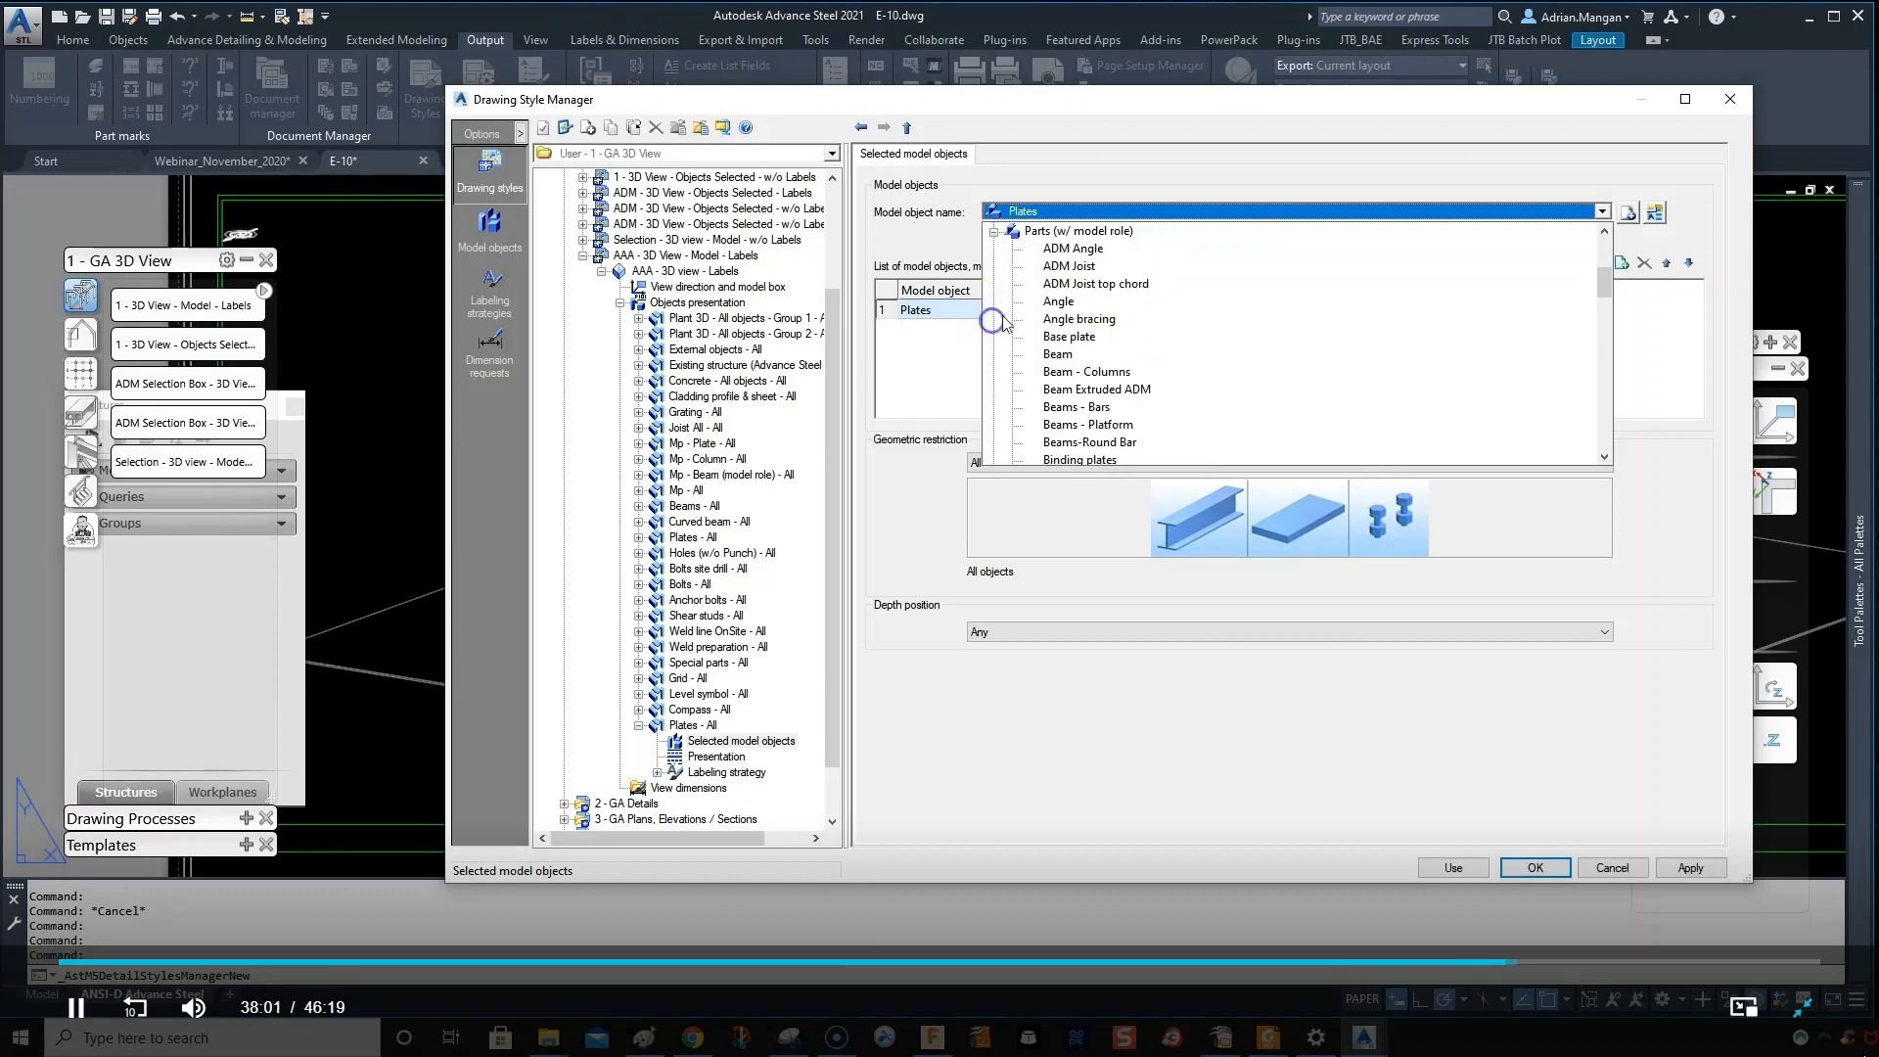
{"action": "scroll", "coordinate": [1080, 370], "scroll_direction": "down", "scroll_amount": 2}
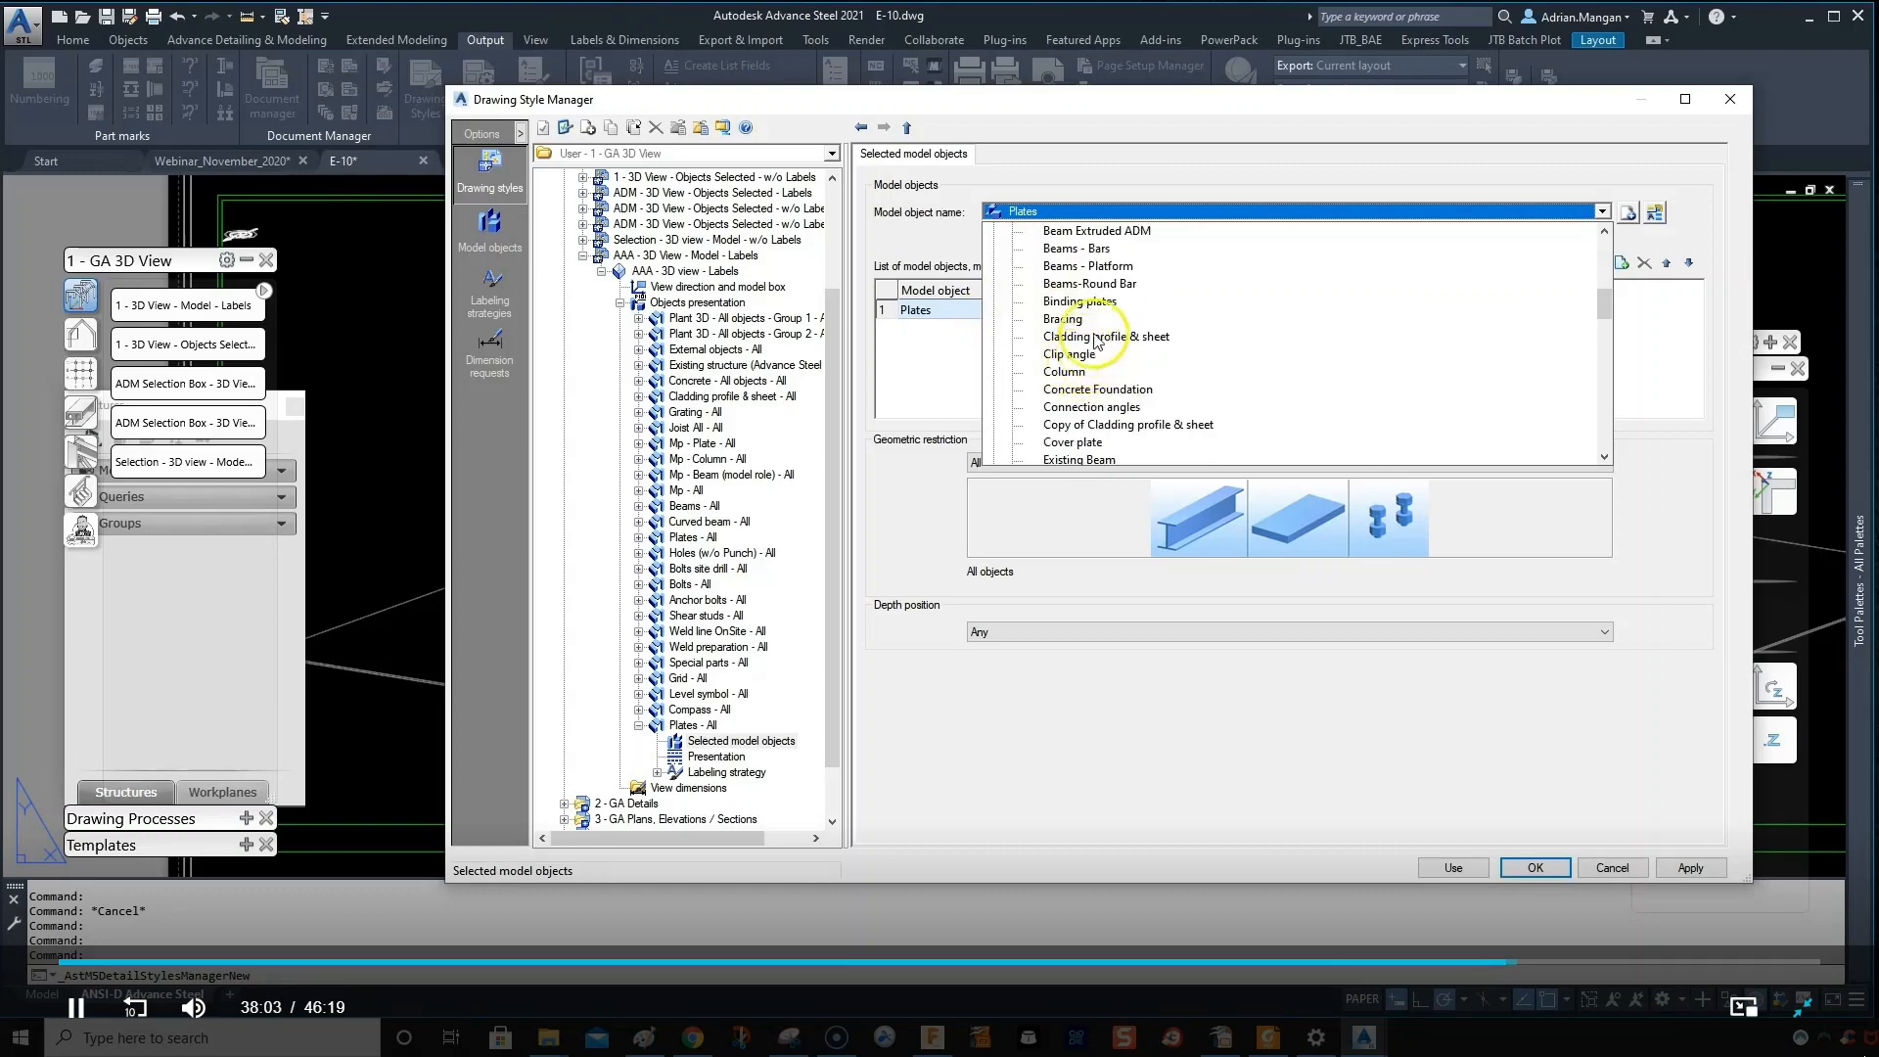
{"action": "scroll", "coordinate": [1087, 347], "scroll_direction": "down", "scroll_amount": 2}
{"action": "left_click", "coordinate": [1093, 337]}
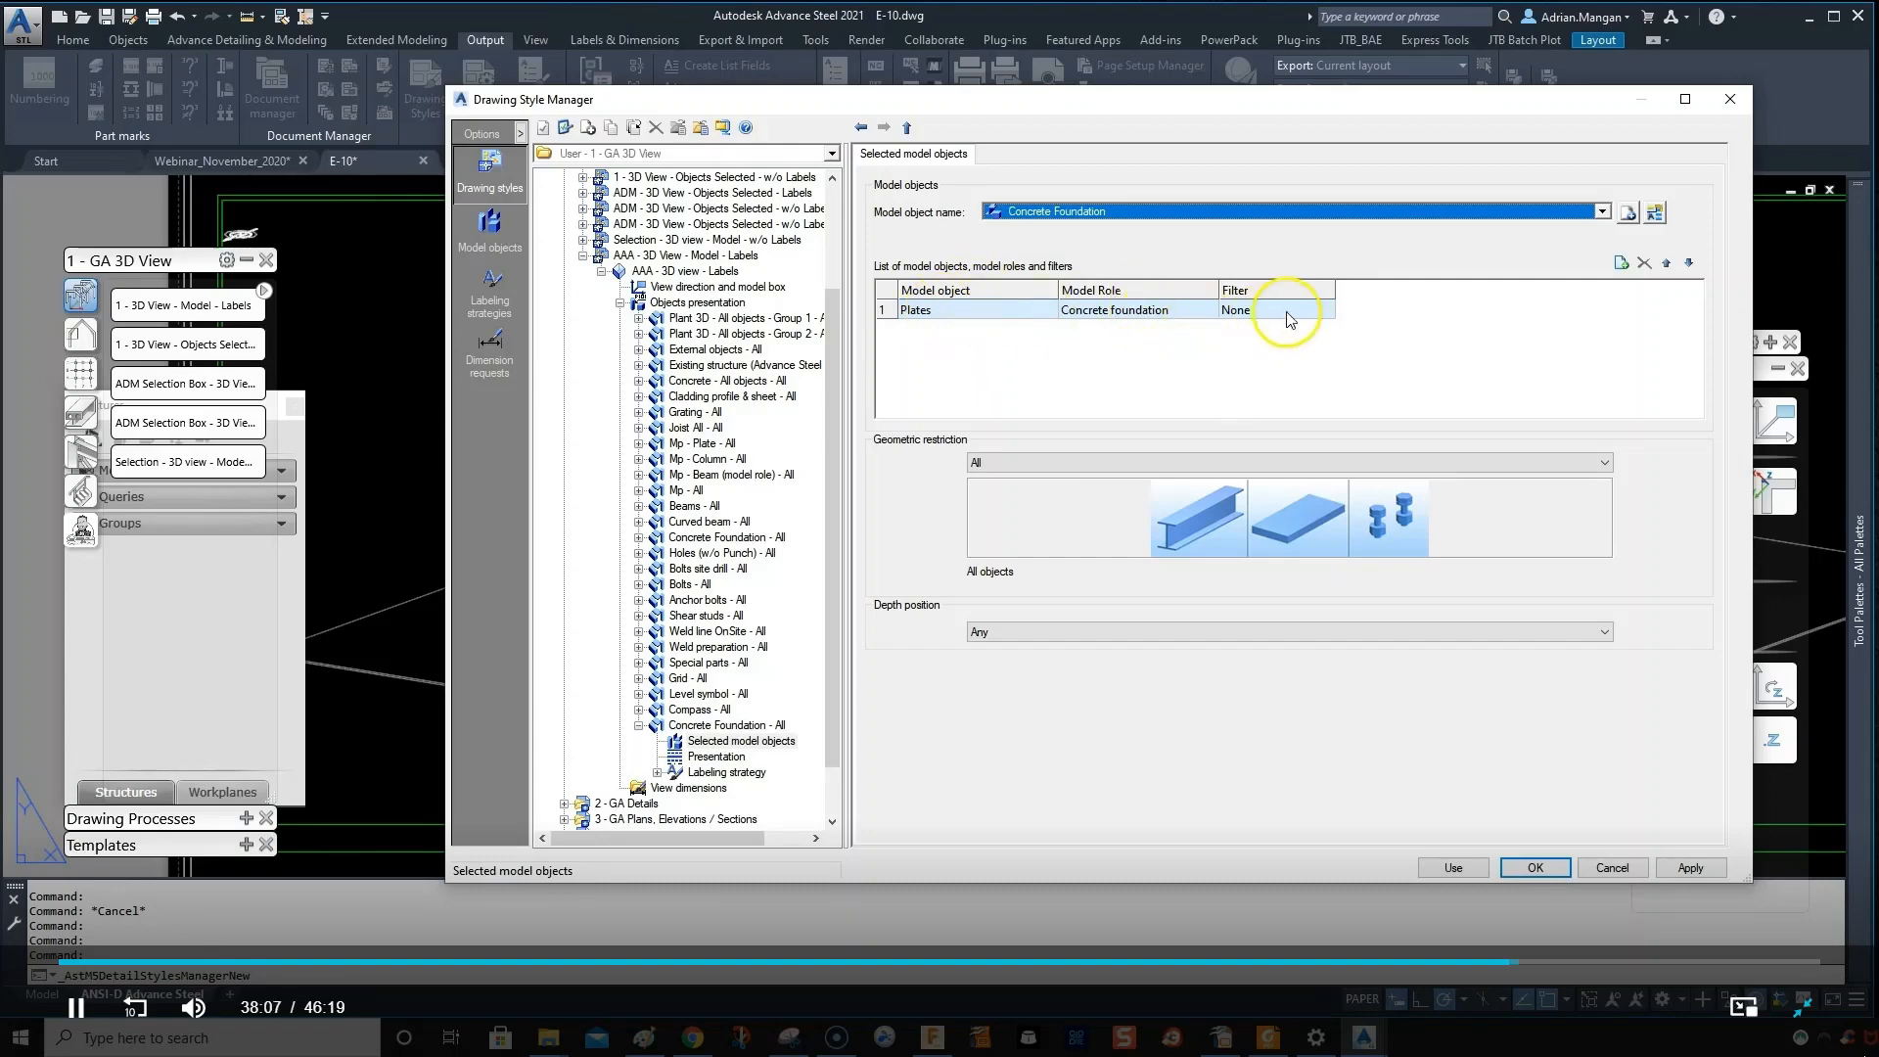
{"action": "left_click", "coordinate": [1688, 867]}
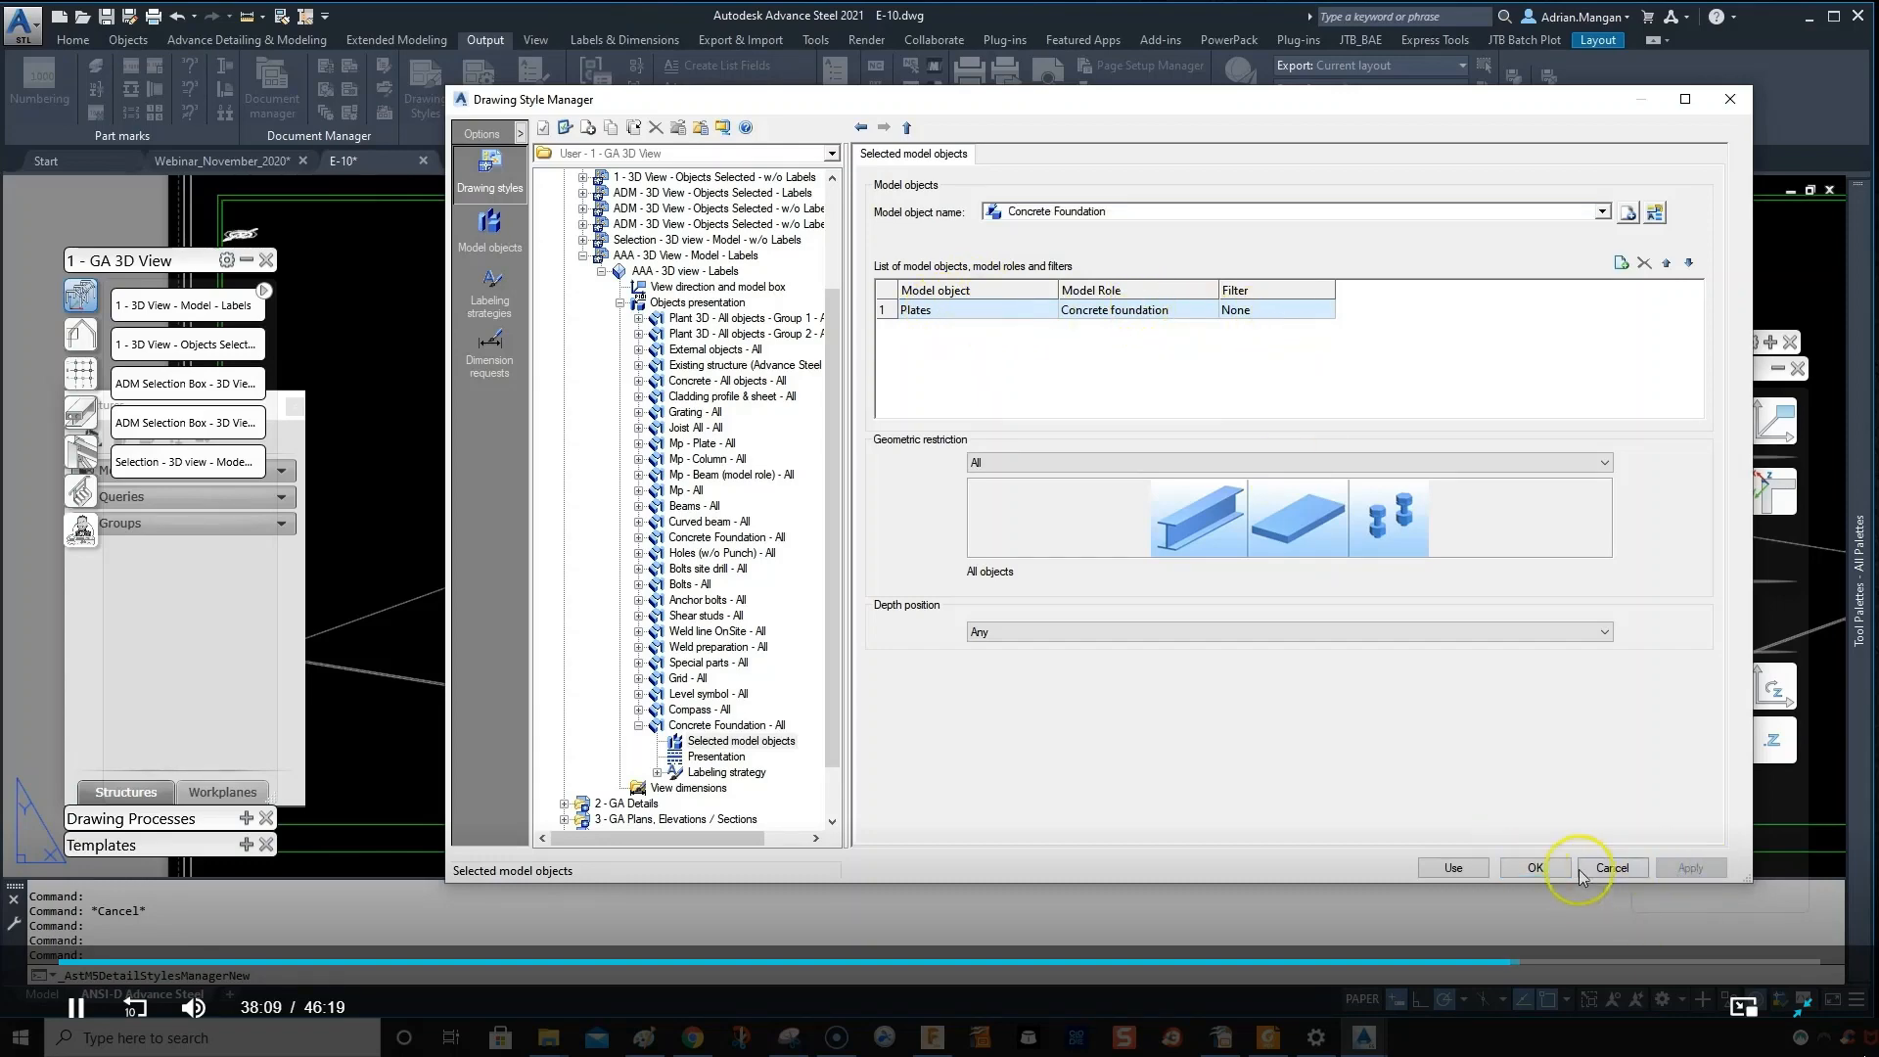
- Move the Concrete Foundation rule up the objects presentation list so it sits directly below Joist All
{"action": "left_click", "coordinate": [697, 301]}
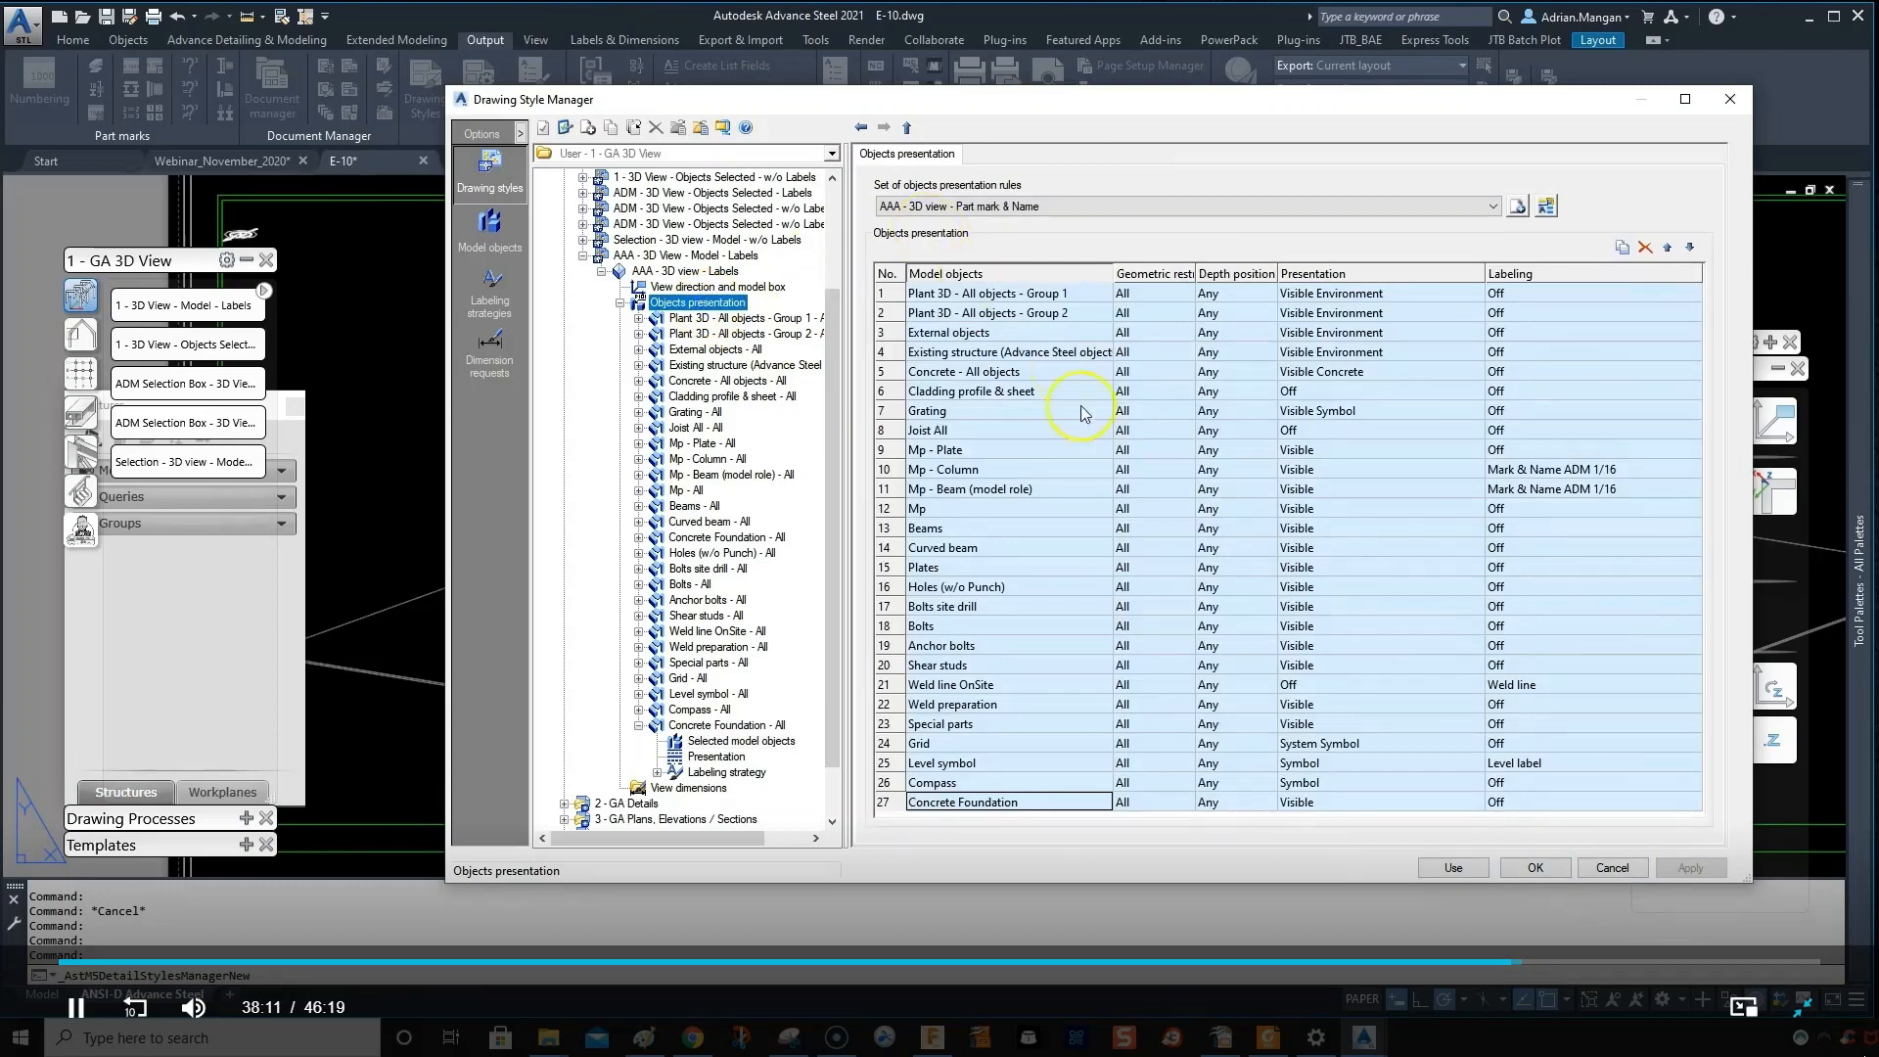
{"action": "left_click", "coordinate": [886, 801]}
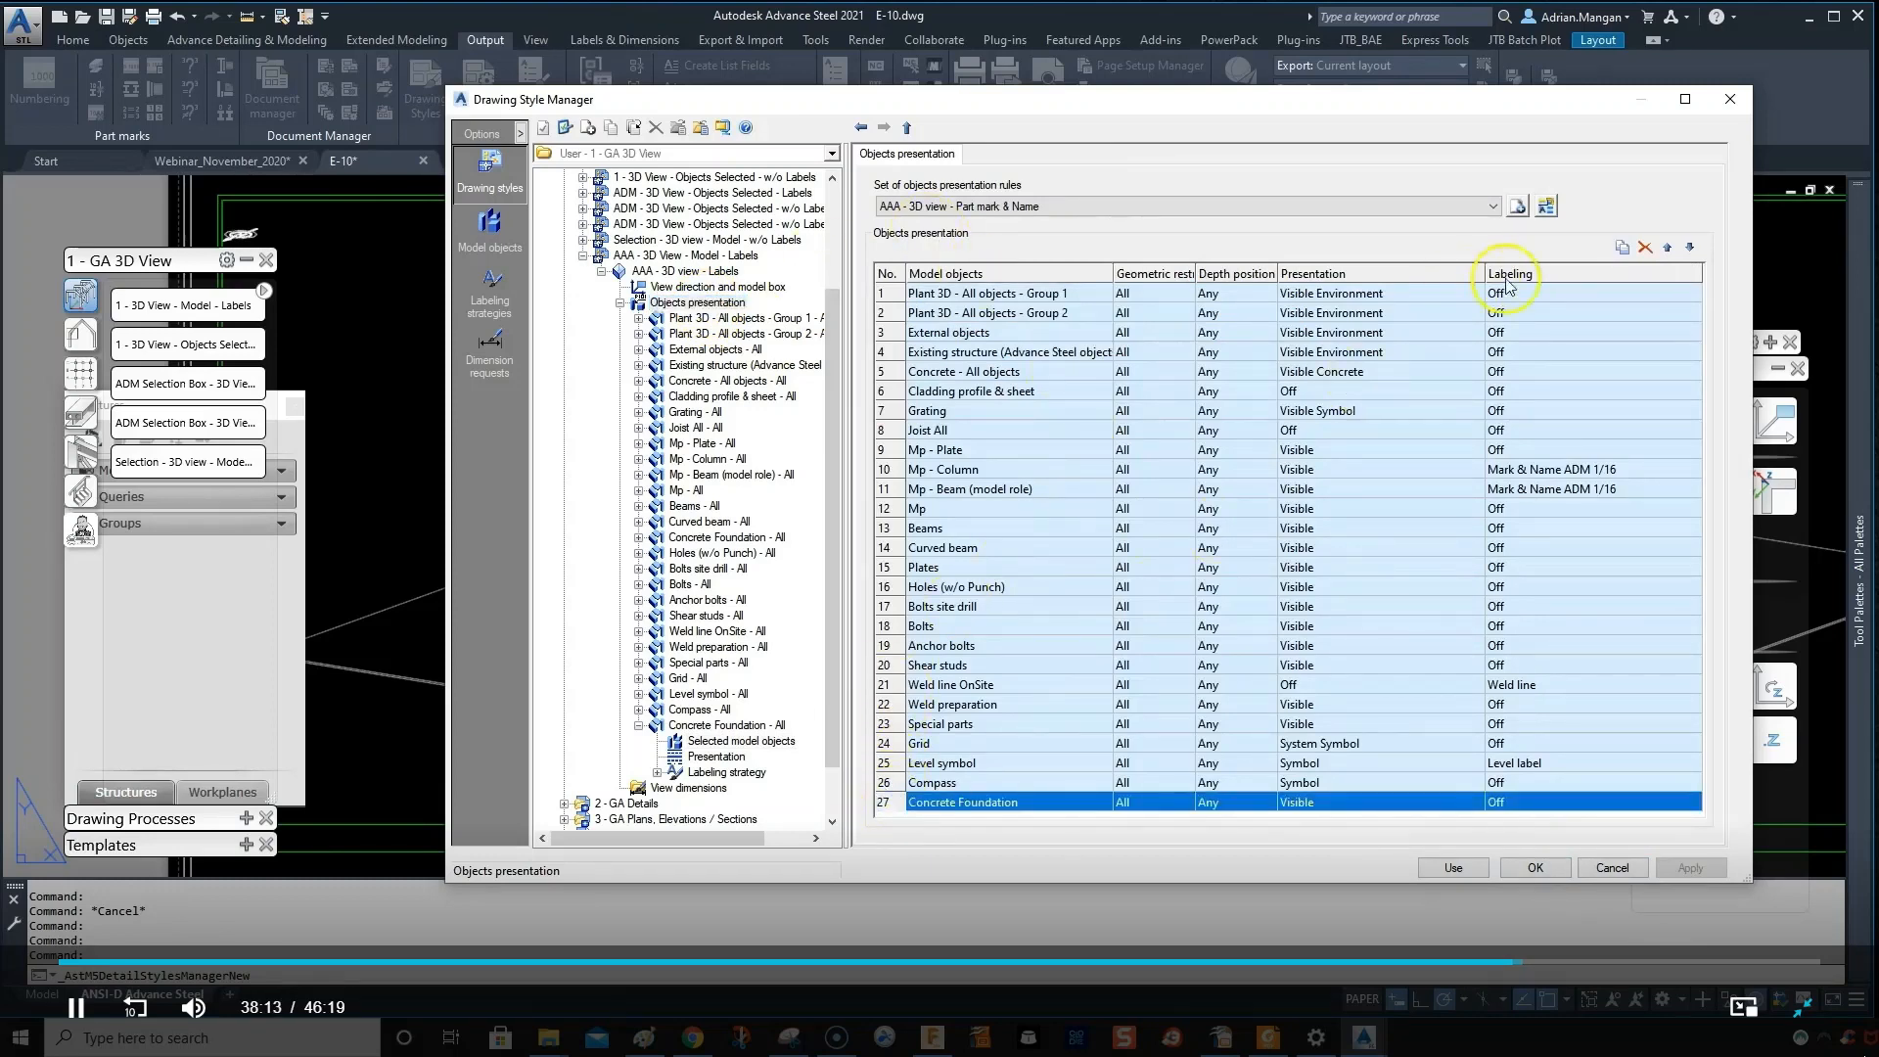
{"action": "left_click", "coordinate": [1668, 247]}
{"action": "left_click", "coordinate": [1669, 247]}
{"action": "left_click", "coordinate": [1668, 247]}
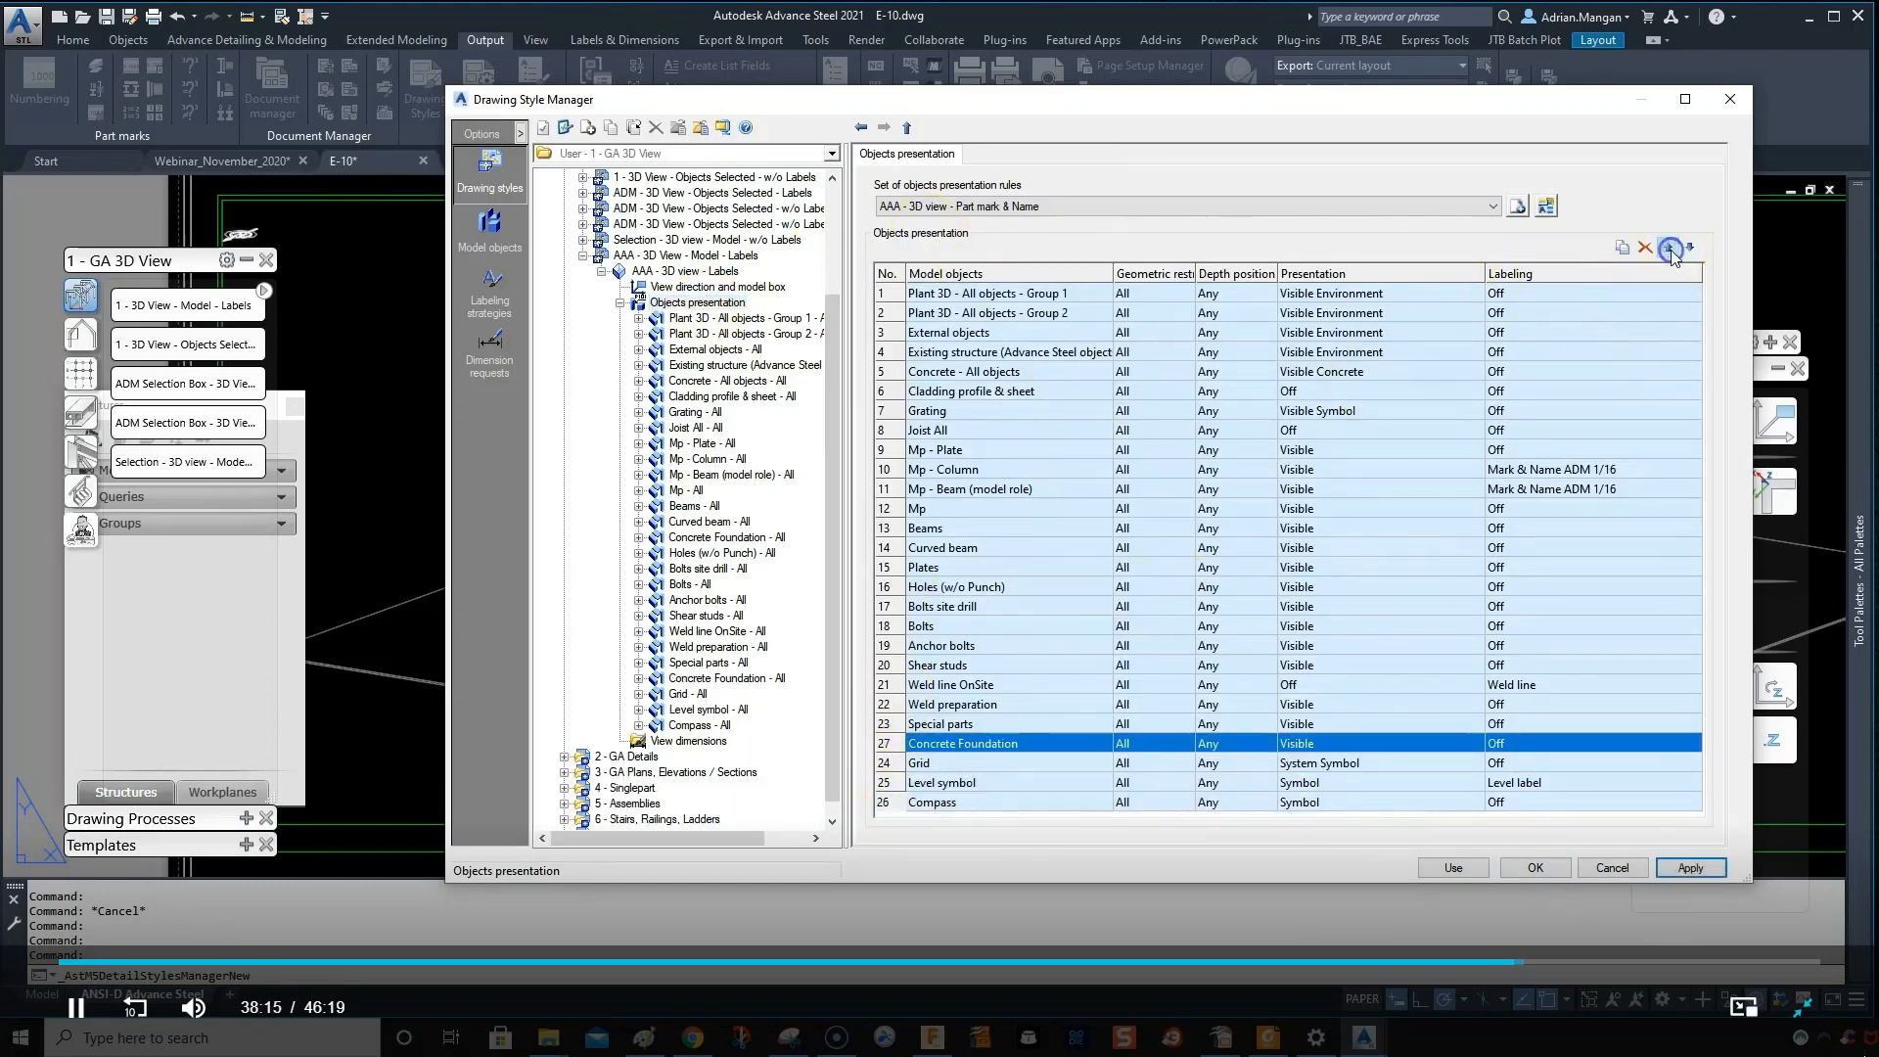
{"action": "left_click", "coordinate": [1669, 247]}
{"action": "left_click", "coordinate": [1669, 247]}
{"action": "left_click", "coordinate": [1668, 248]}
{"action": "left_click", "coordinate": [1668, 247]}
{"action": "left_click", "coordinate": [1668, 247]}
{"action": "left_click", "coordinate": [1669, 247]}
{"action": "left_click", "coordinate": [1669, 247]}
{"action": "left_click", "coordinate": [1668, 248]}
{"action": "left_click", "coordinate": [1669, 248]}
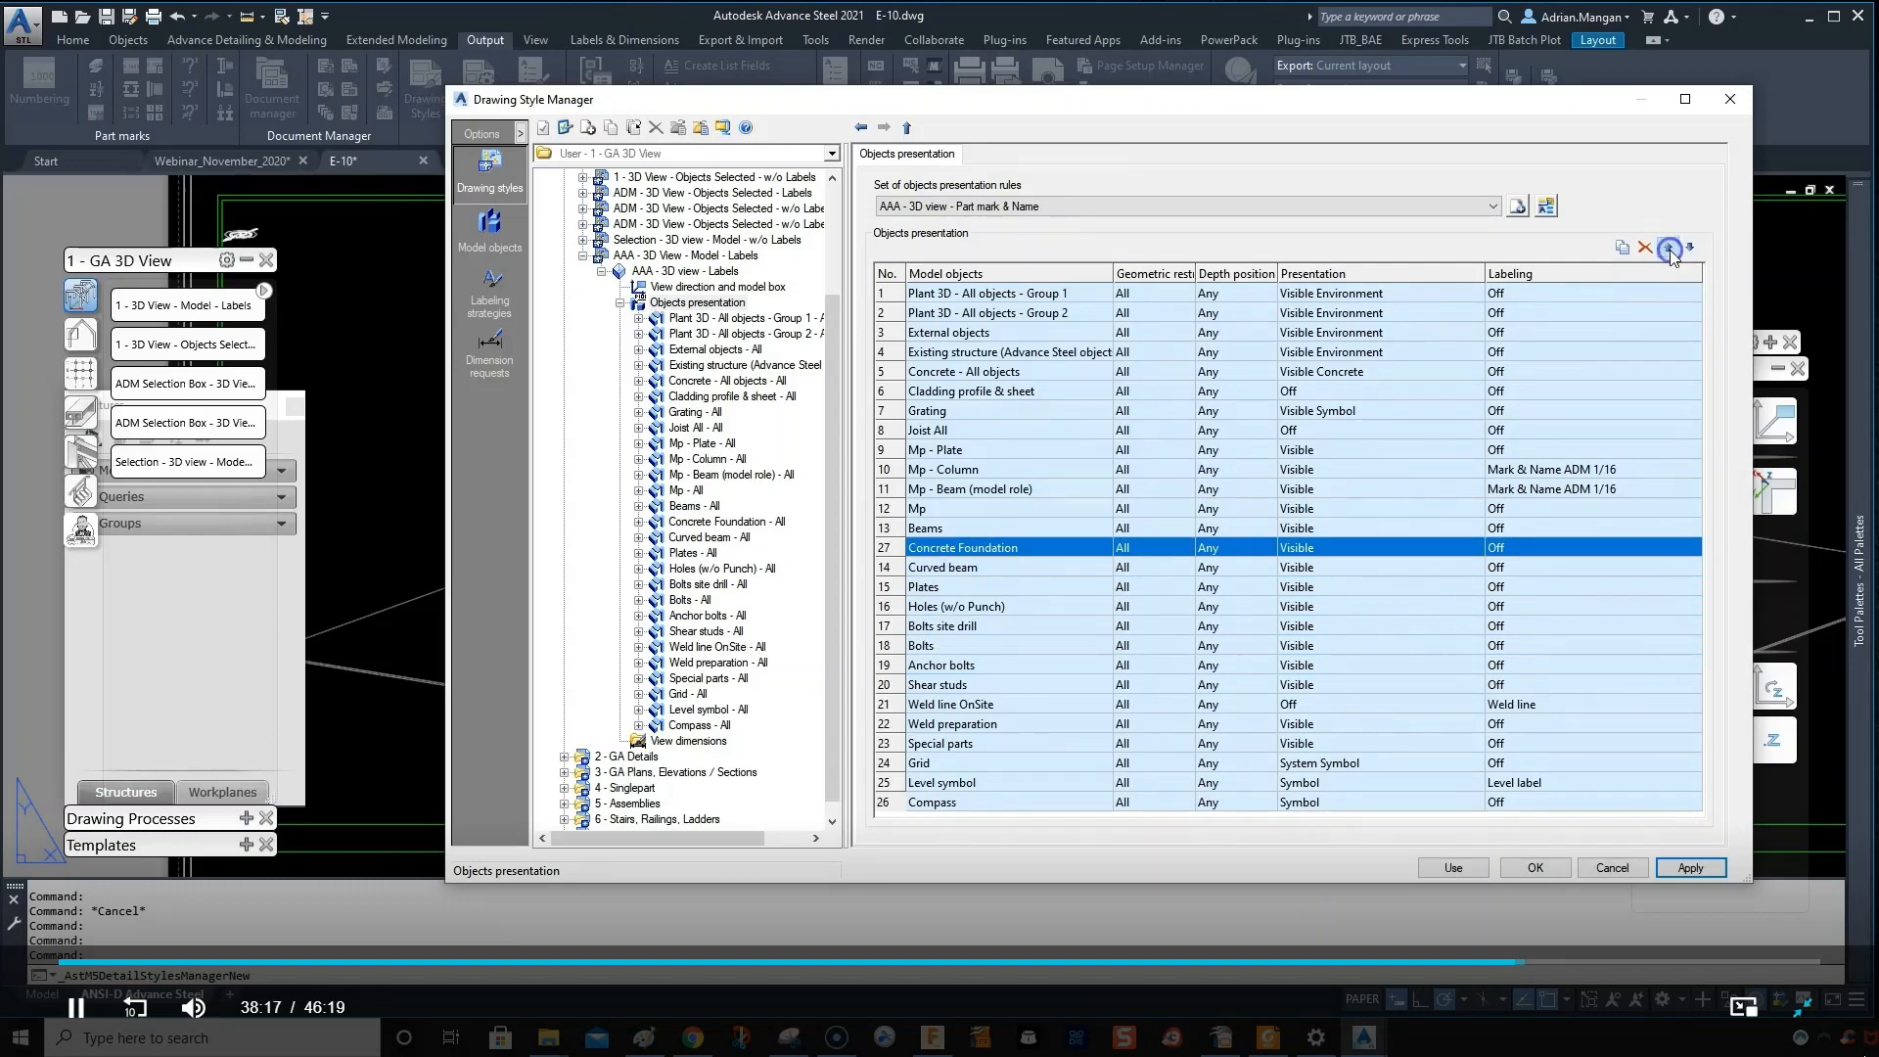
{"action": "left_click", "coordinate": [1669, 247]}
{"action": "left_click", "coordinate": [1669, 247]}
{"action": "left_click", "coordinate": [1668, 248]}
{"action": "left_click", "coordinate": [1669, 248]}
{"action": "left_click", "coordinate": [1668, 248]}
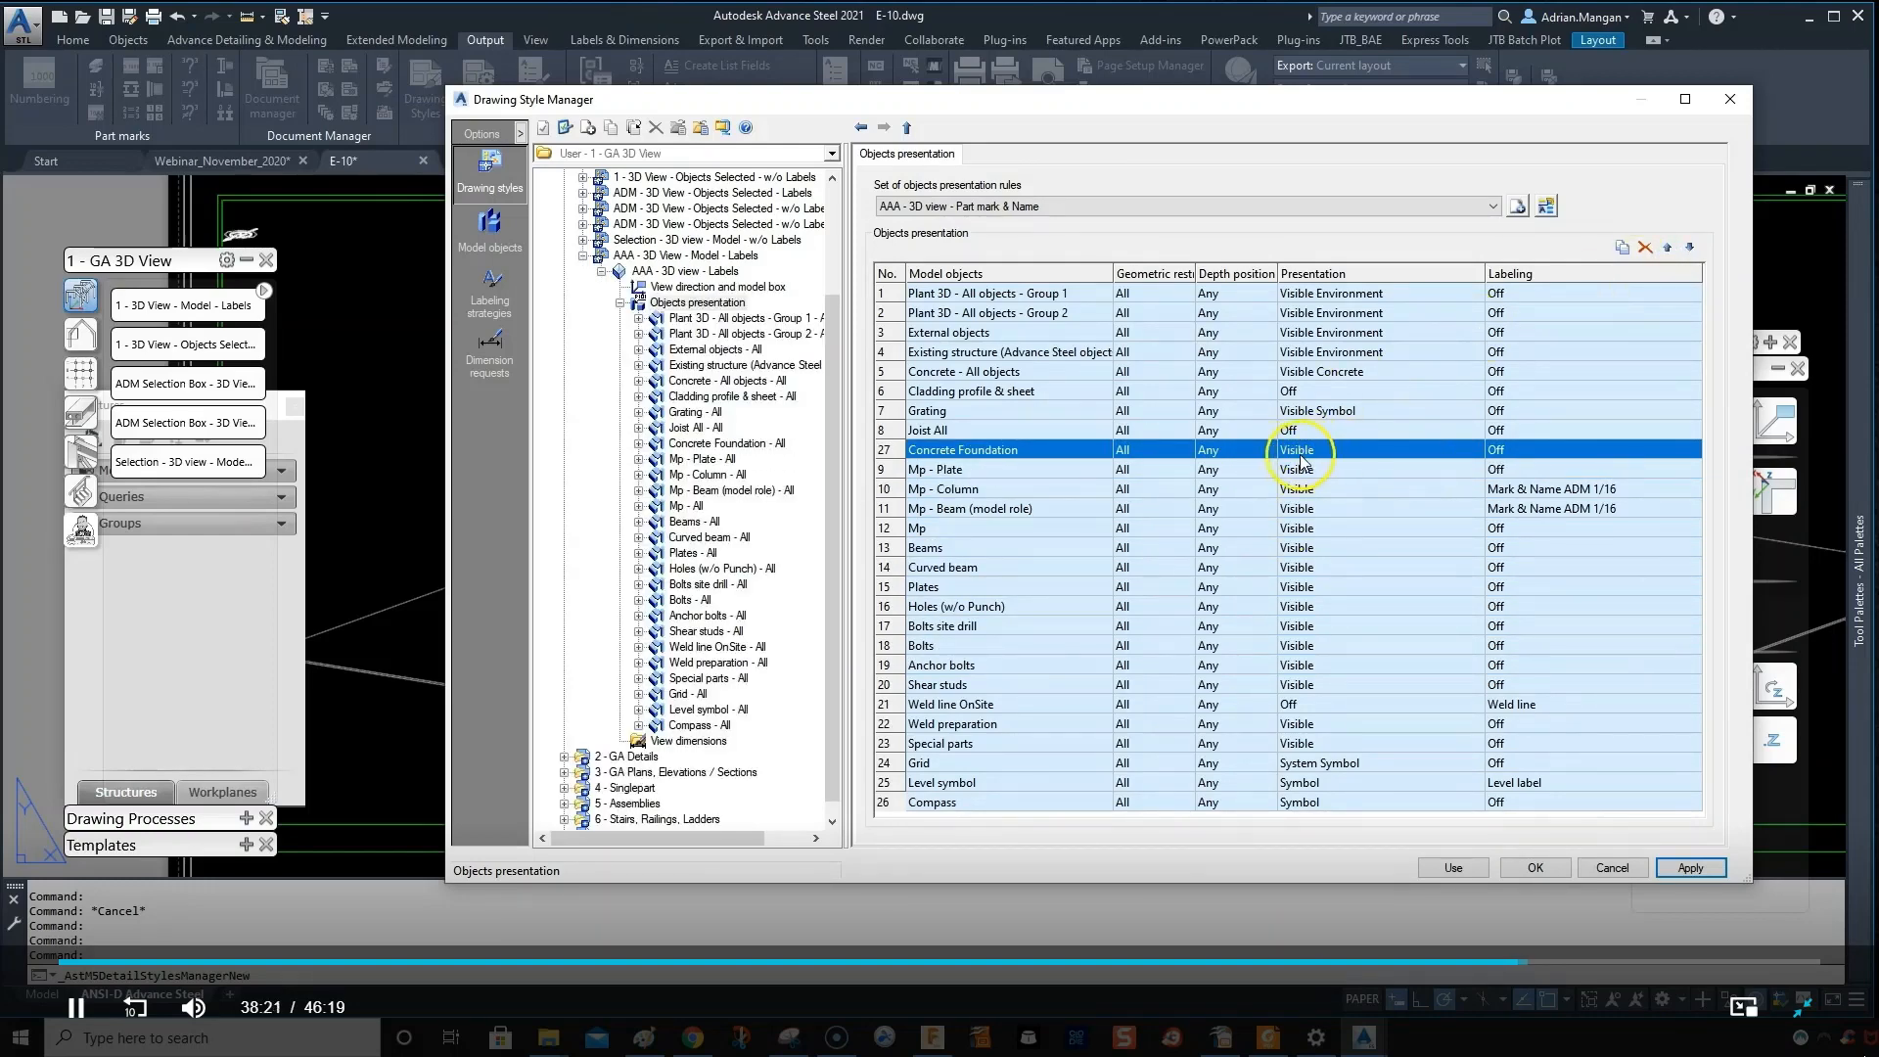
- Set the presentation of the Concrete Foundation rule to Off
{"action": "left_click", "coordinate": [1383, 456]}
{"action": "left_click", "coordinate": [1474, 449]}
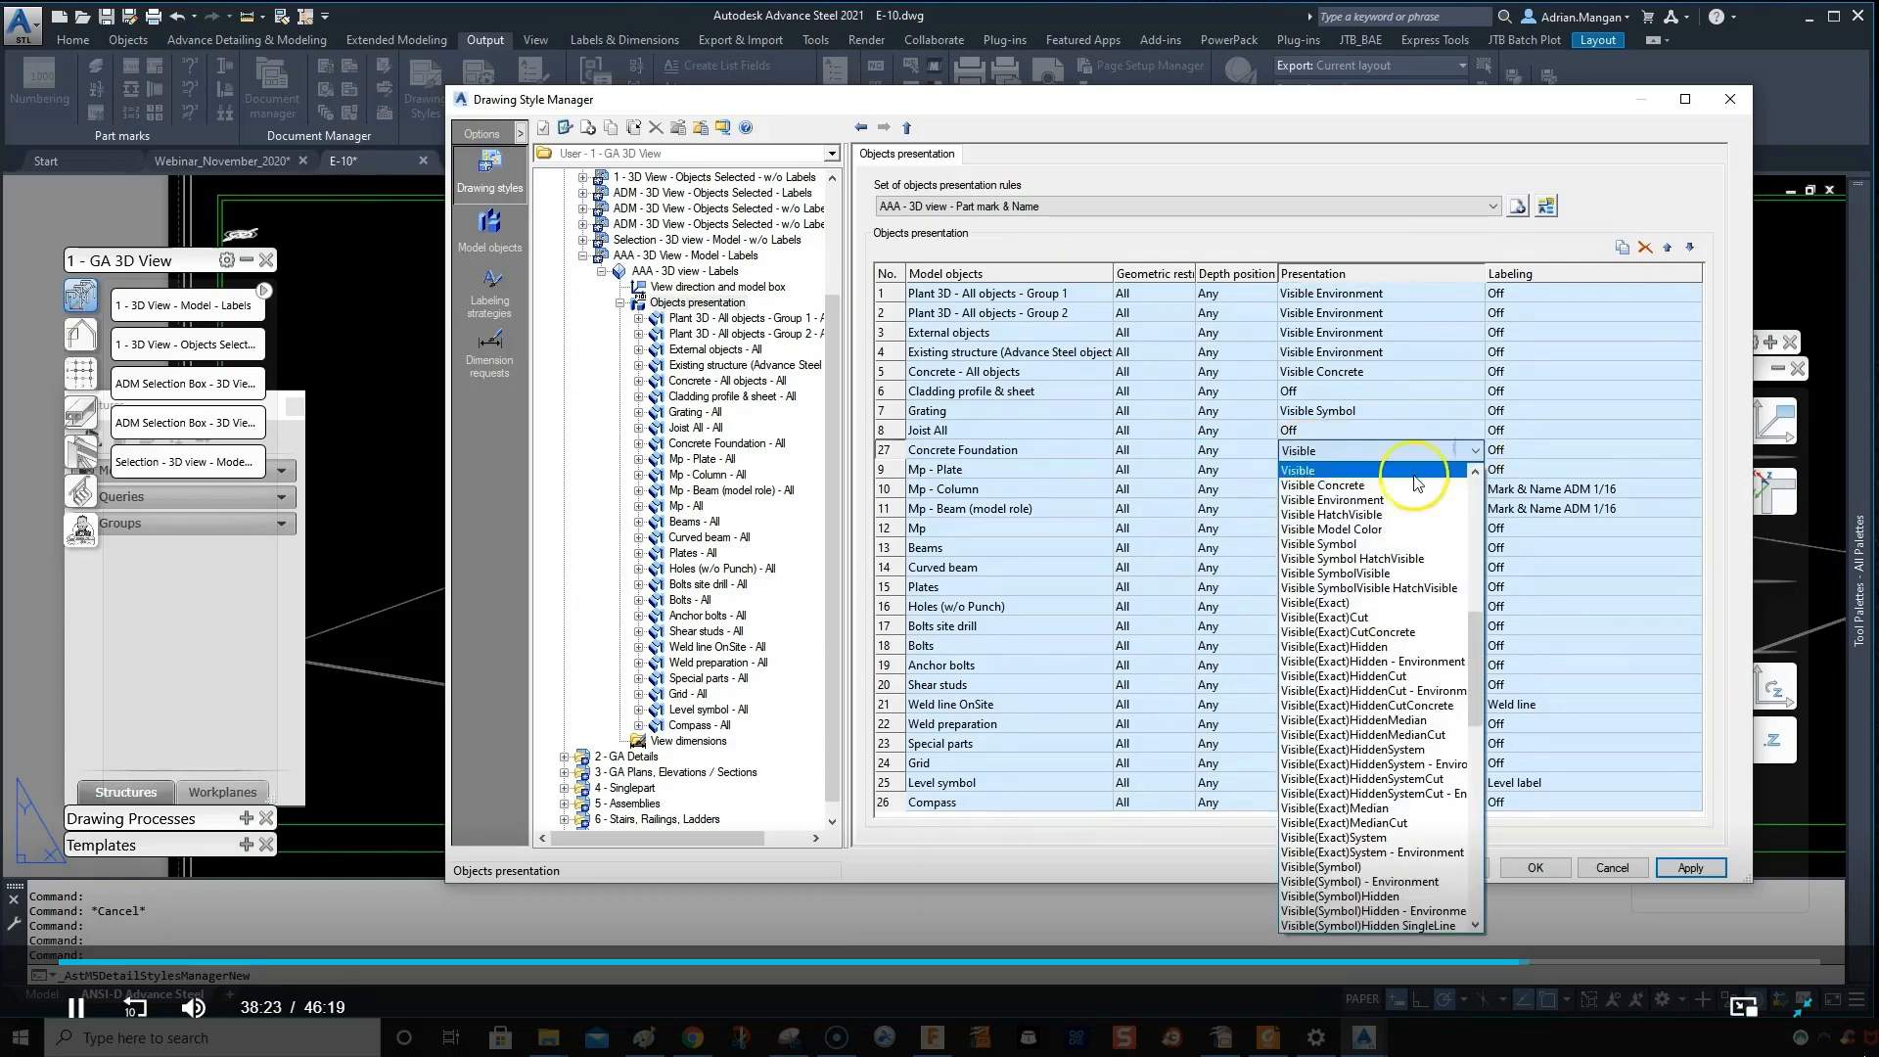
{"action": "scroll", "coordinate": [1353, 519], "scroll_direction": "up", "scroll_amount": 3}
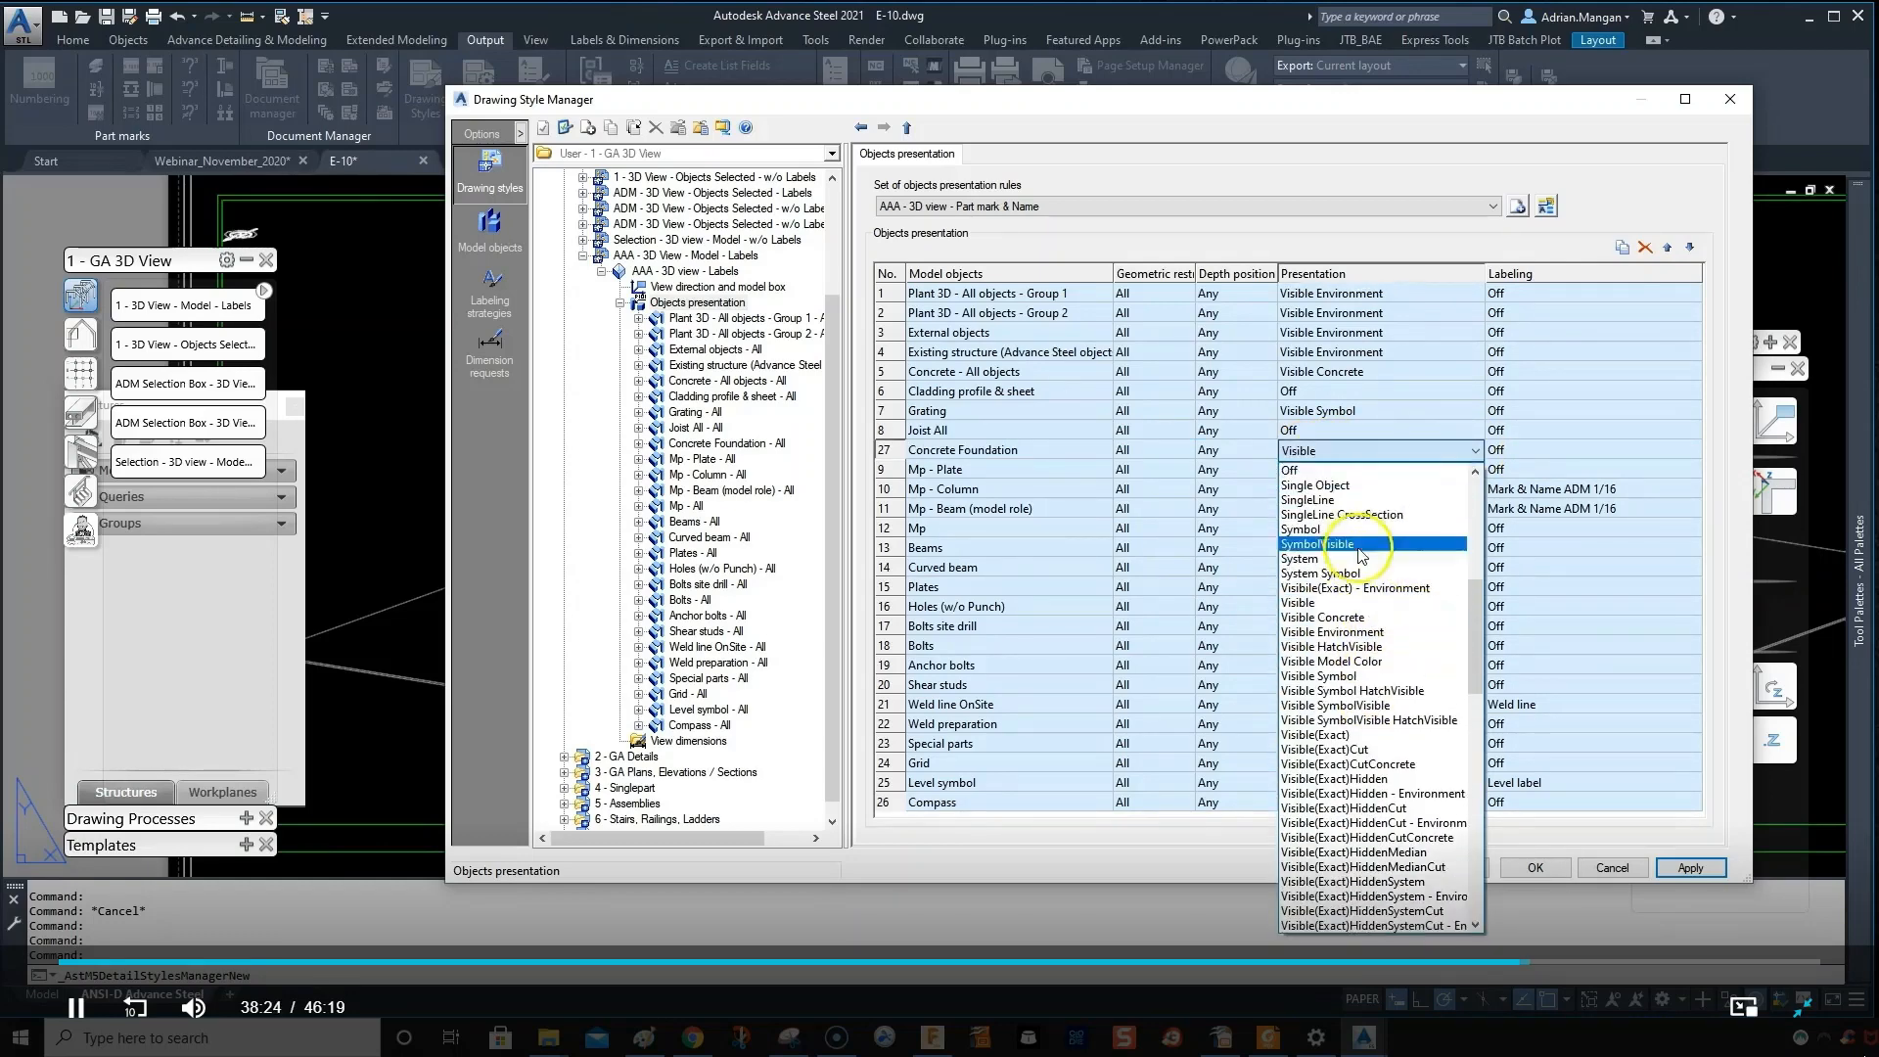
{"action": "left_click", "coordinate": [1348, 471]}
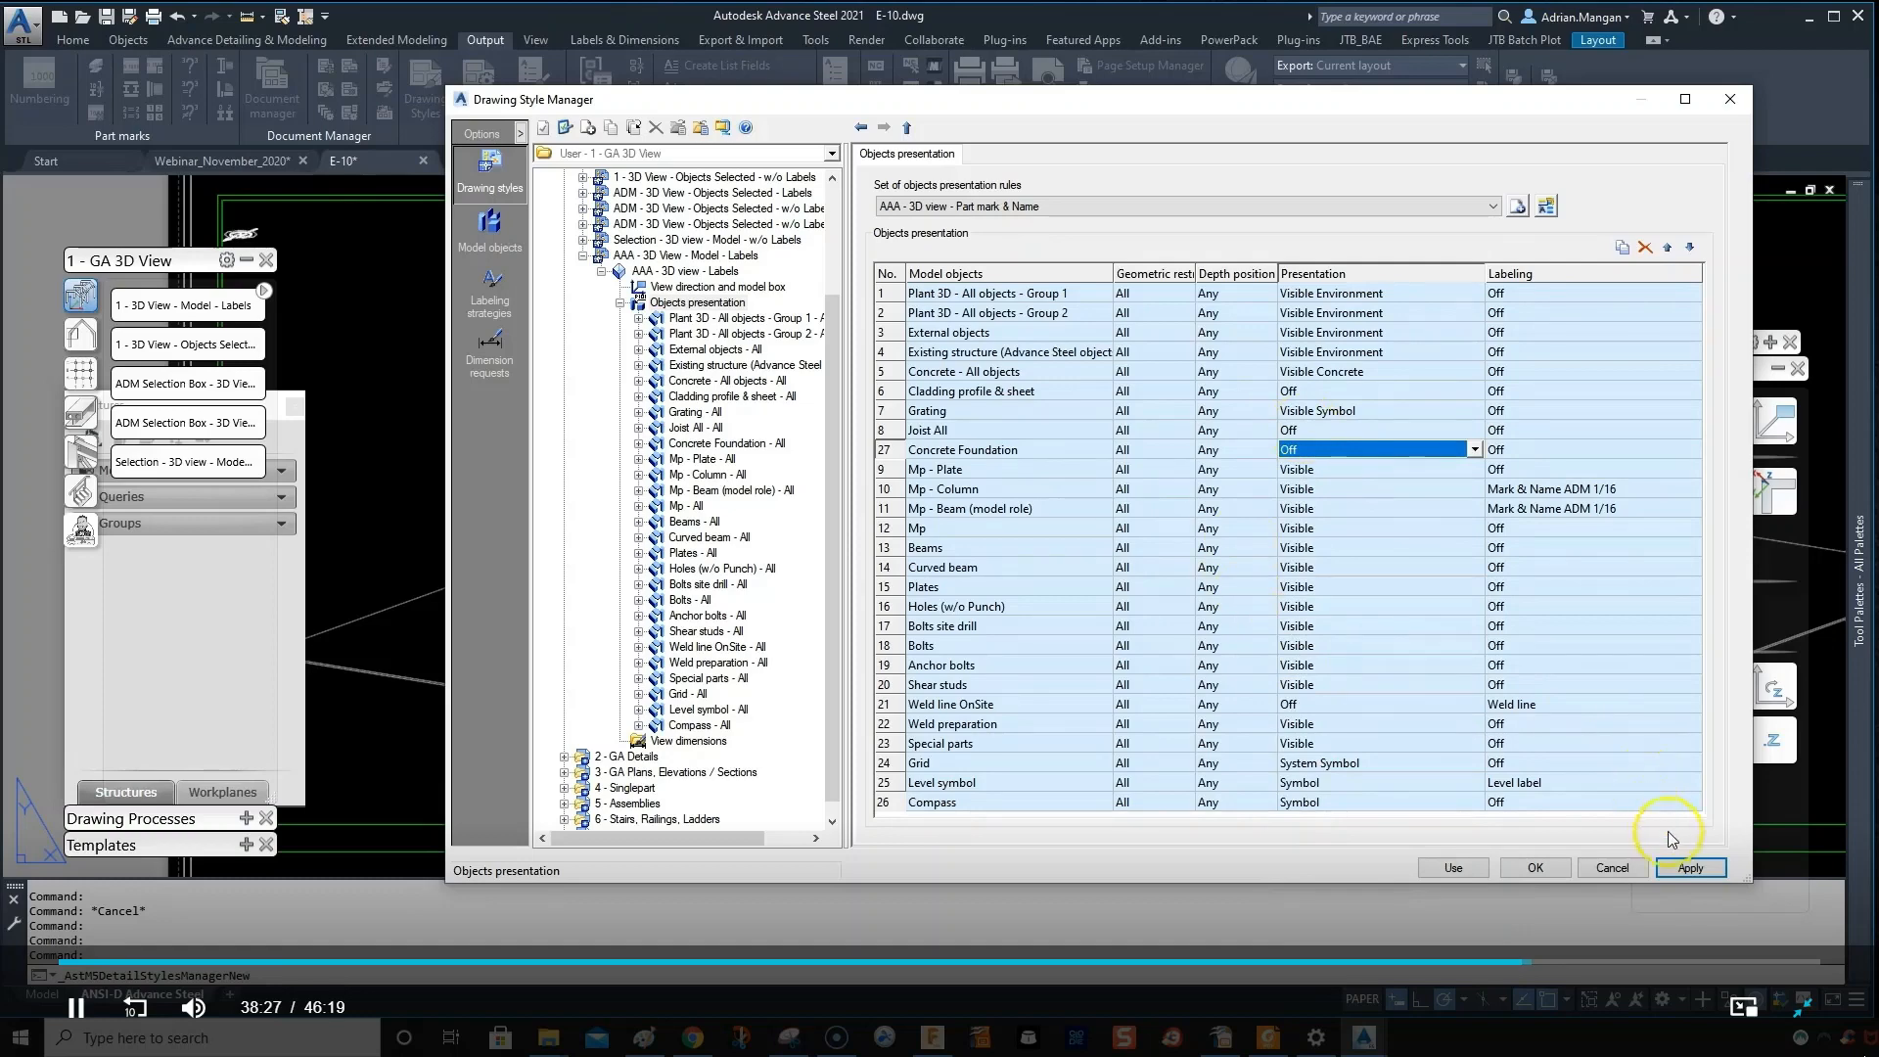
- Use the edited style on the existing 3D detail view and check how the concrete foundations are shown
{"action": "left_click", "coordinate": [1453, 868]}
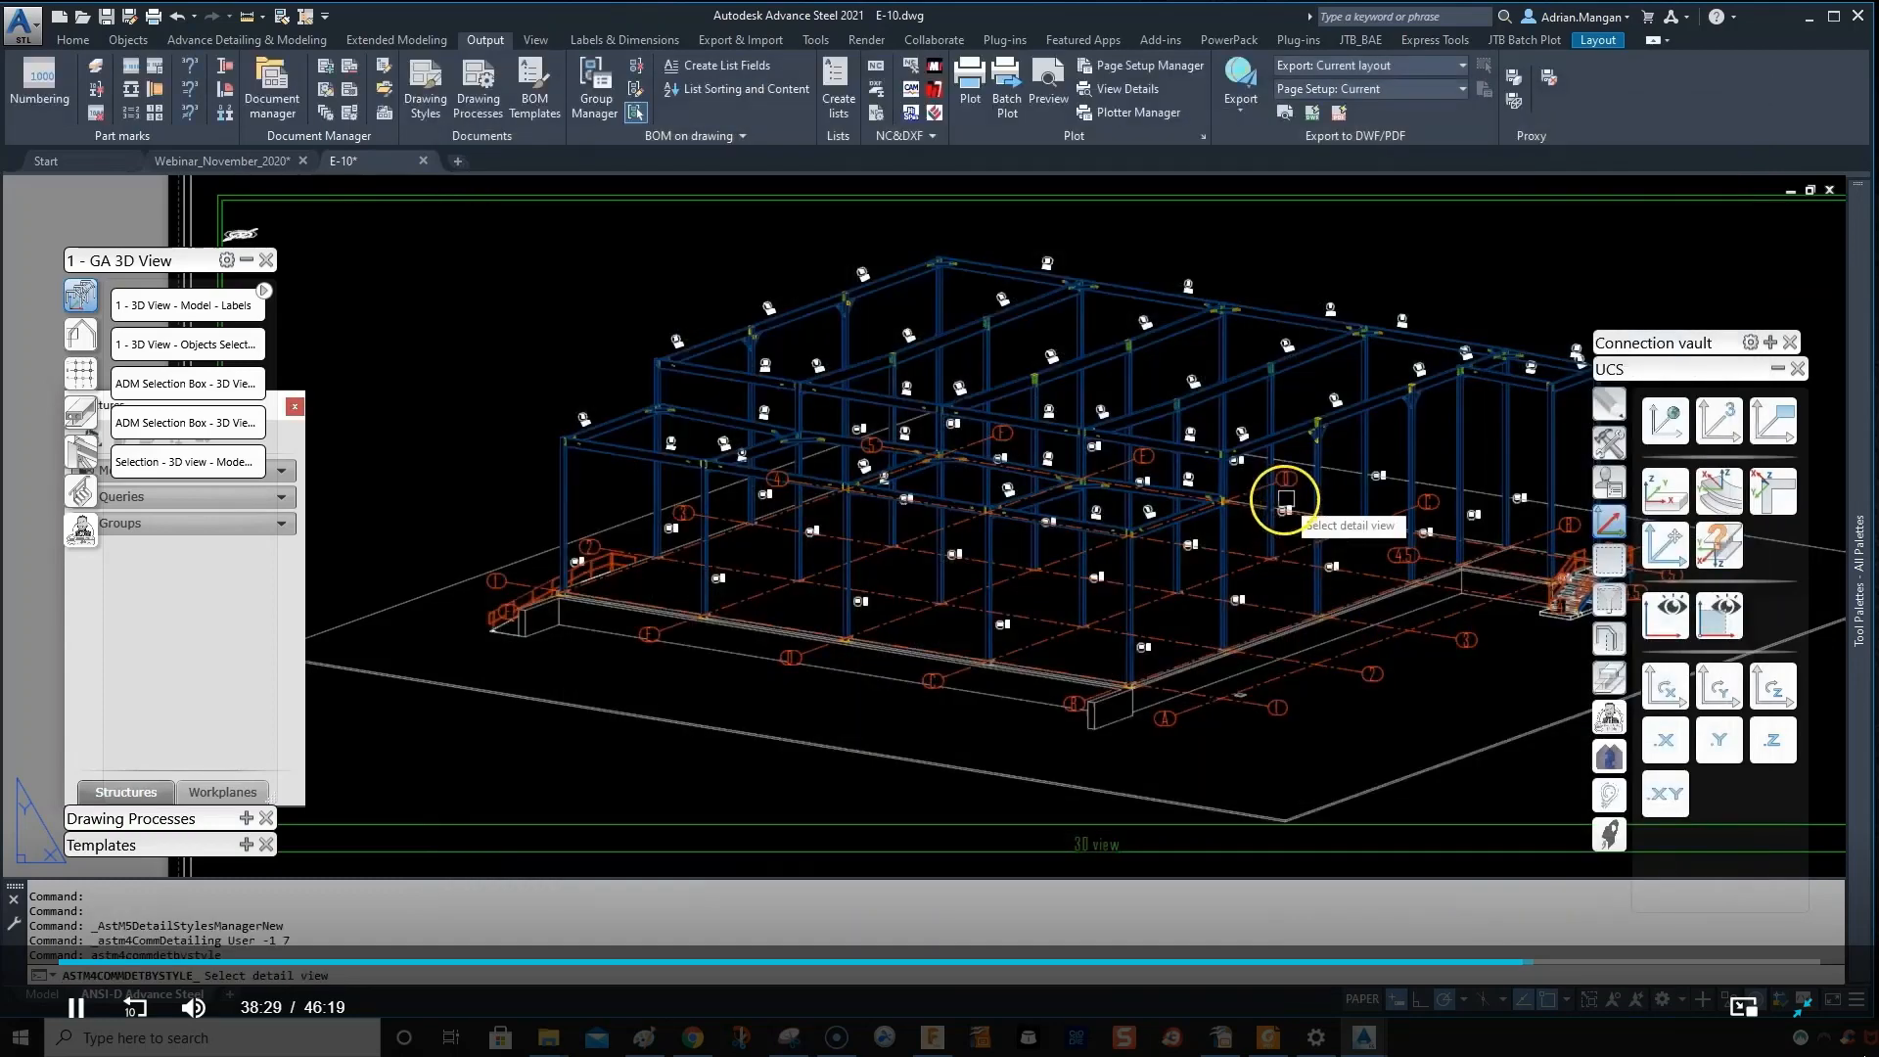
{"action": "scroll", "coordinate": [1057, 643], "scroll_direction": "up", "scroll_amount": 5}
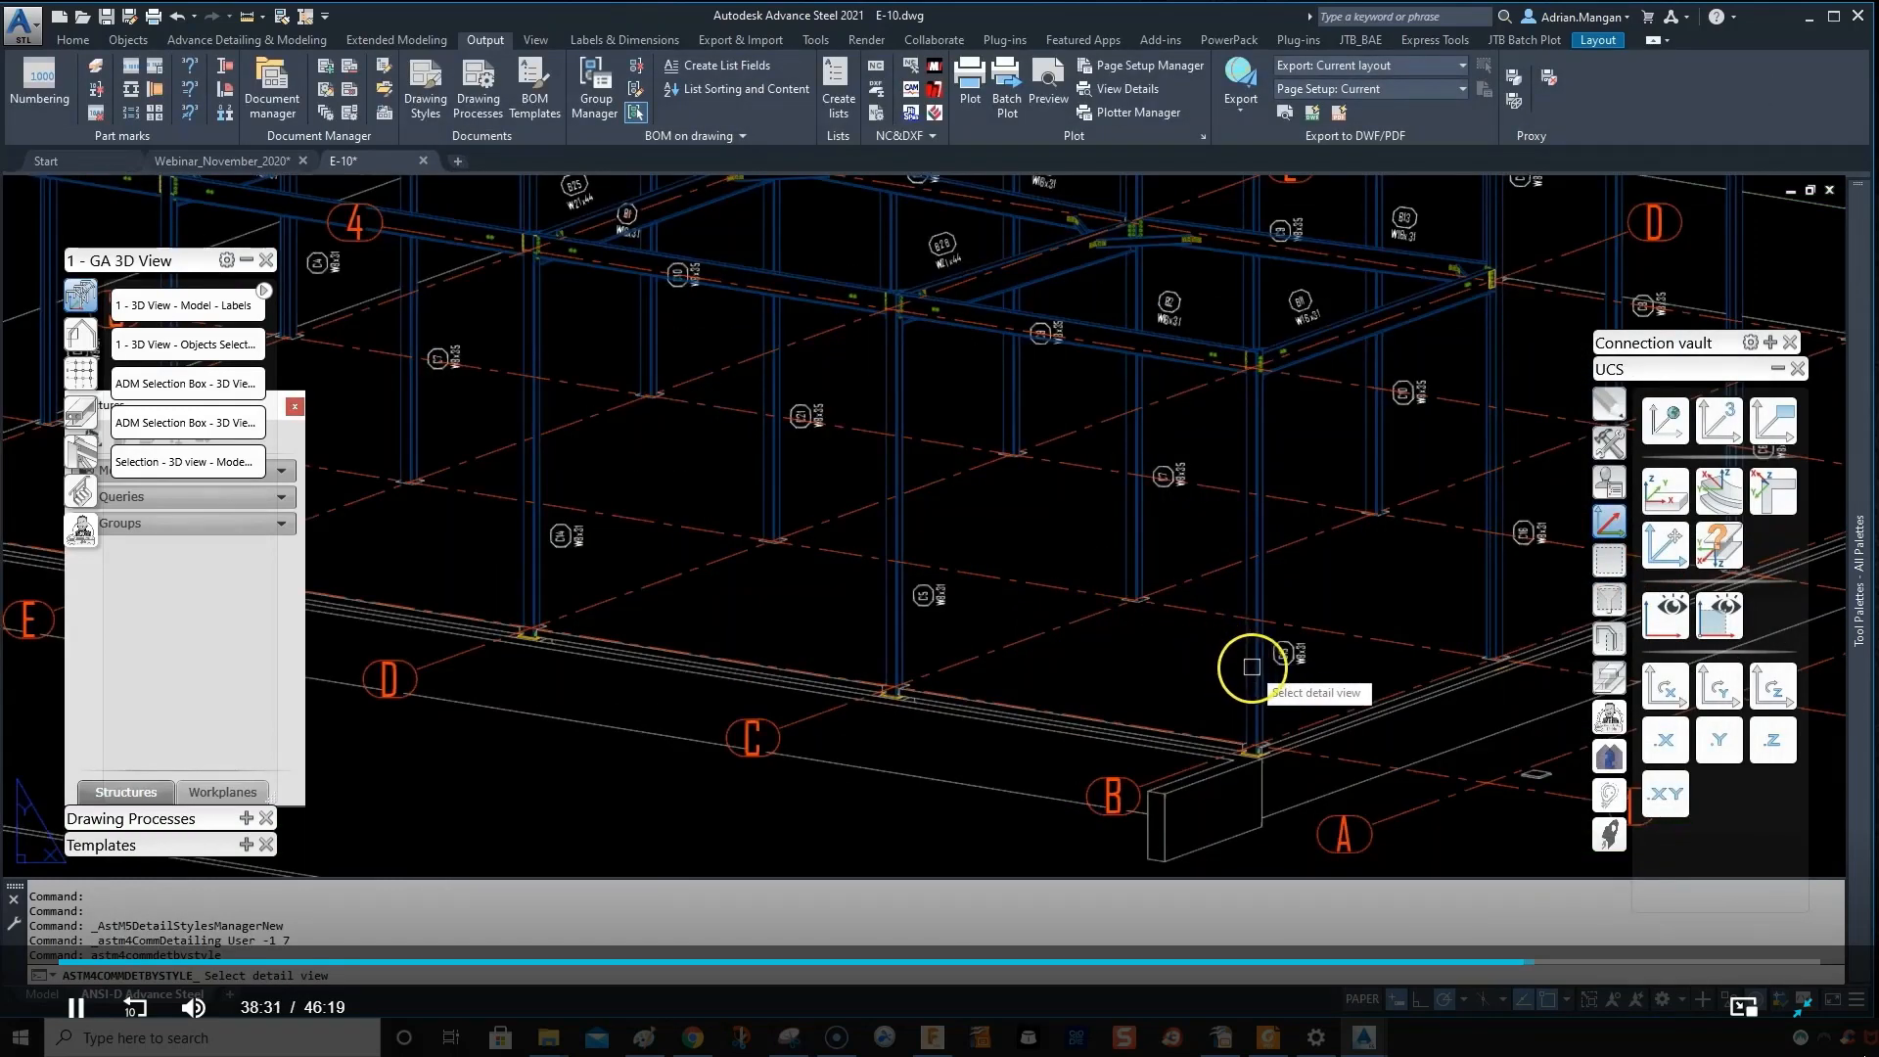
{"action": "left_click", "coordinate": [1252, 666]}
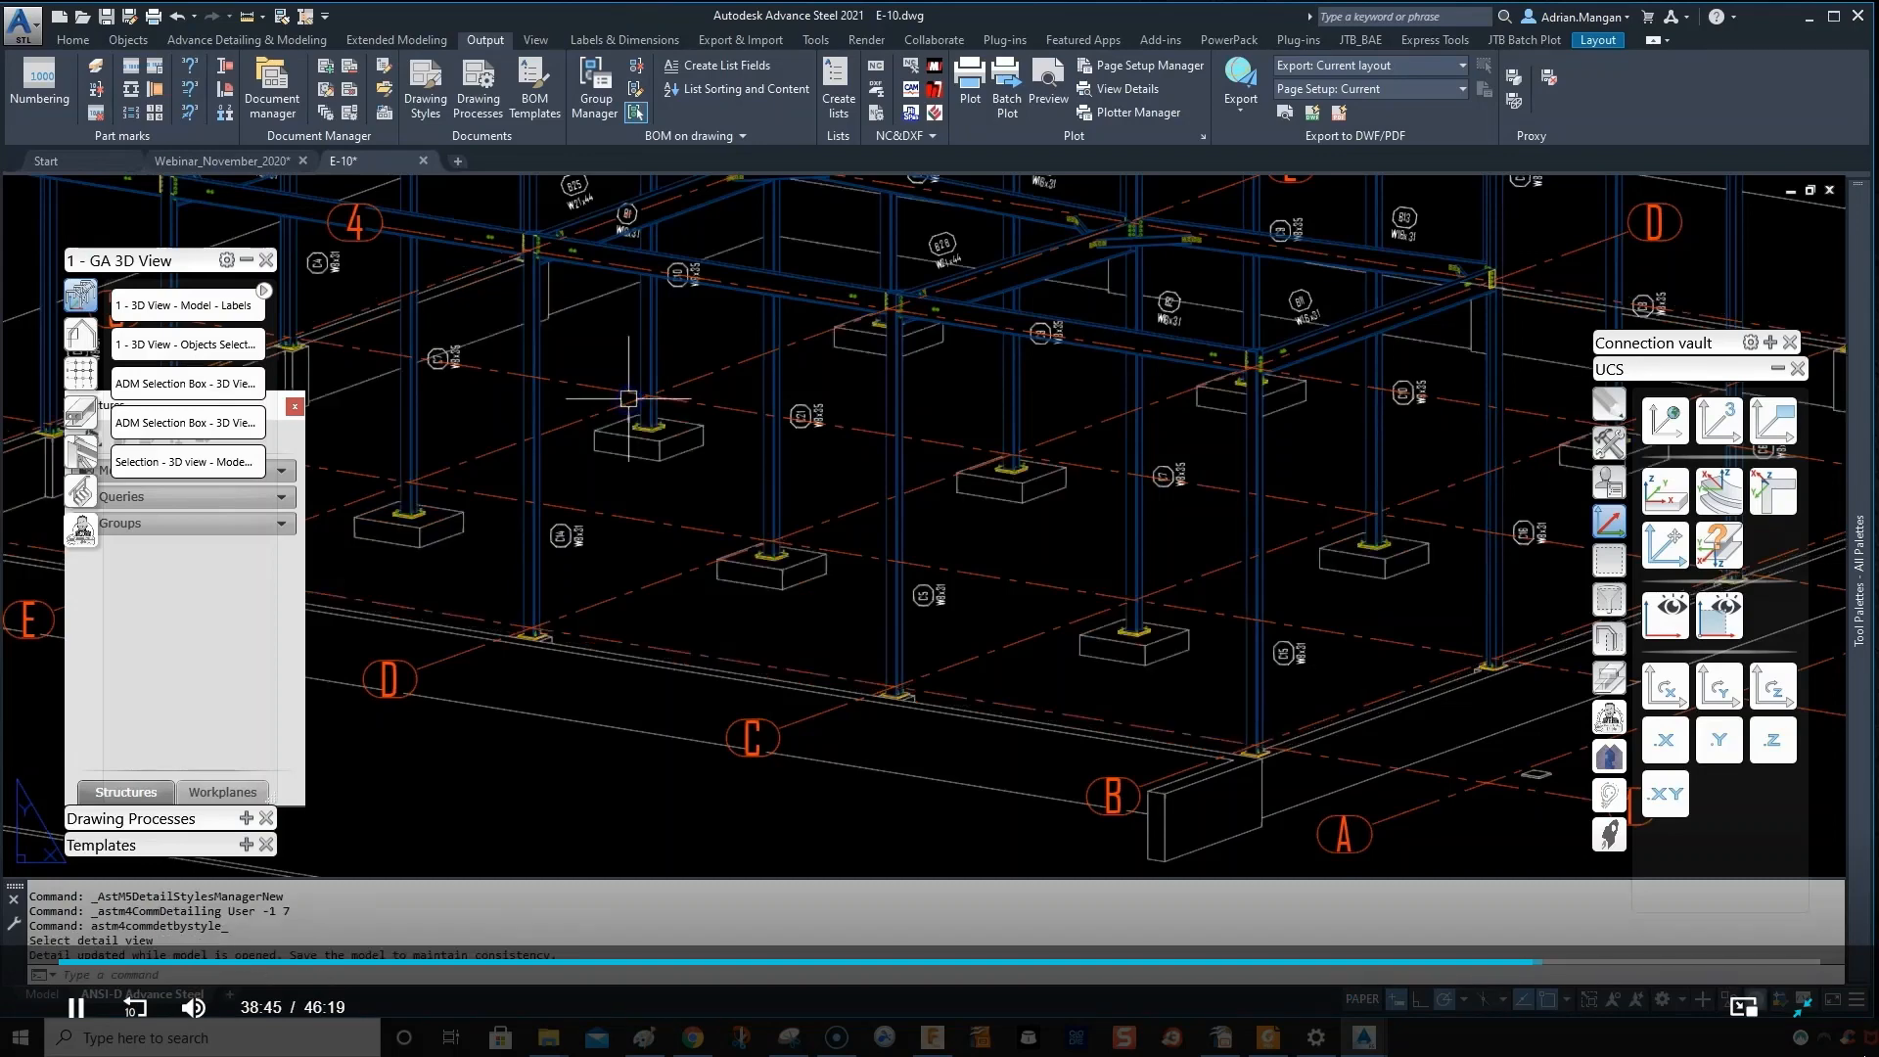
{"action": "scroll", "coordinate": [1025, 525], "scroll_direction": "down", "scroll_amount": 4}
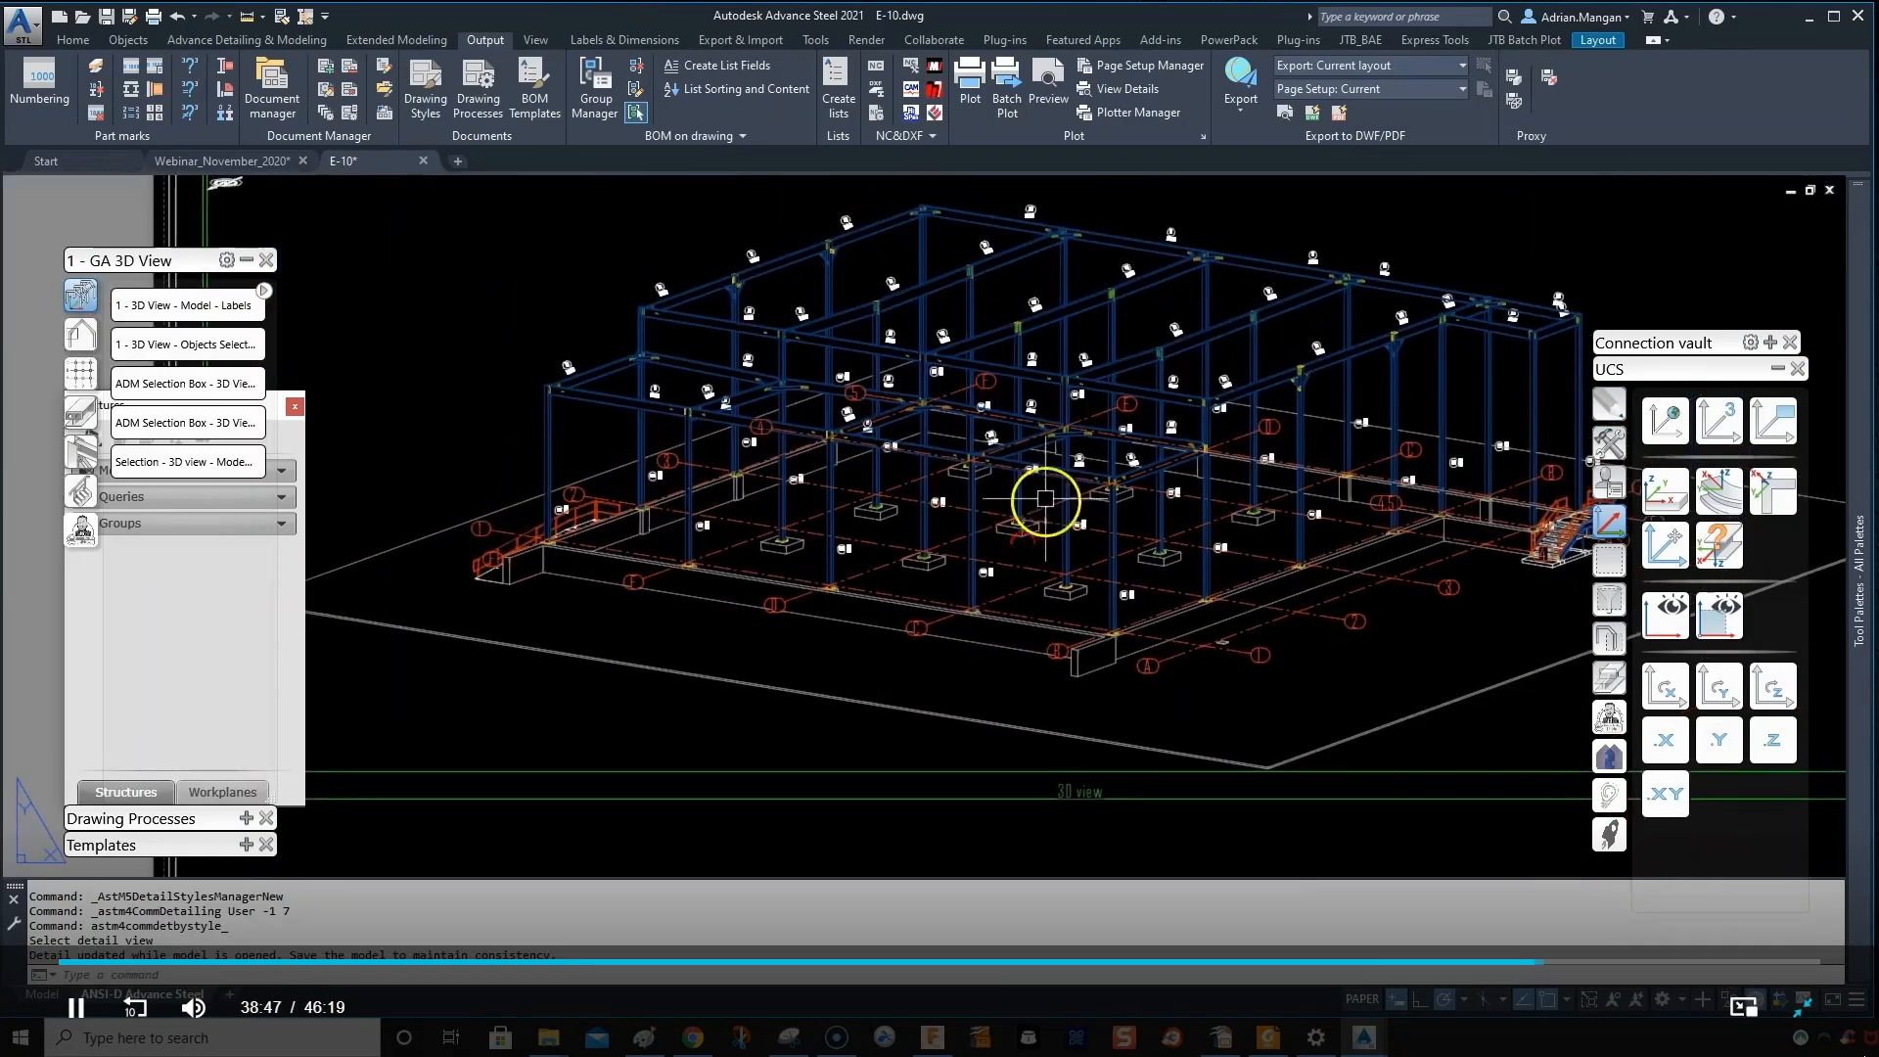
{"action": "scroll", "coordinate": [1018, 534], "scroll_direction": "up", "scroll_amount": 5}
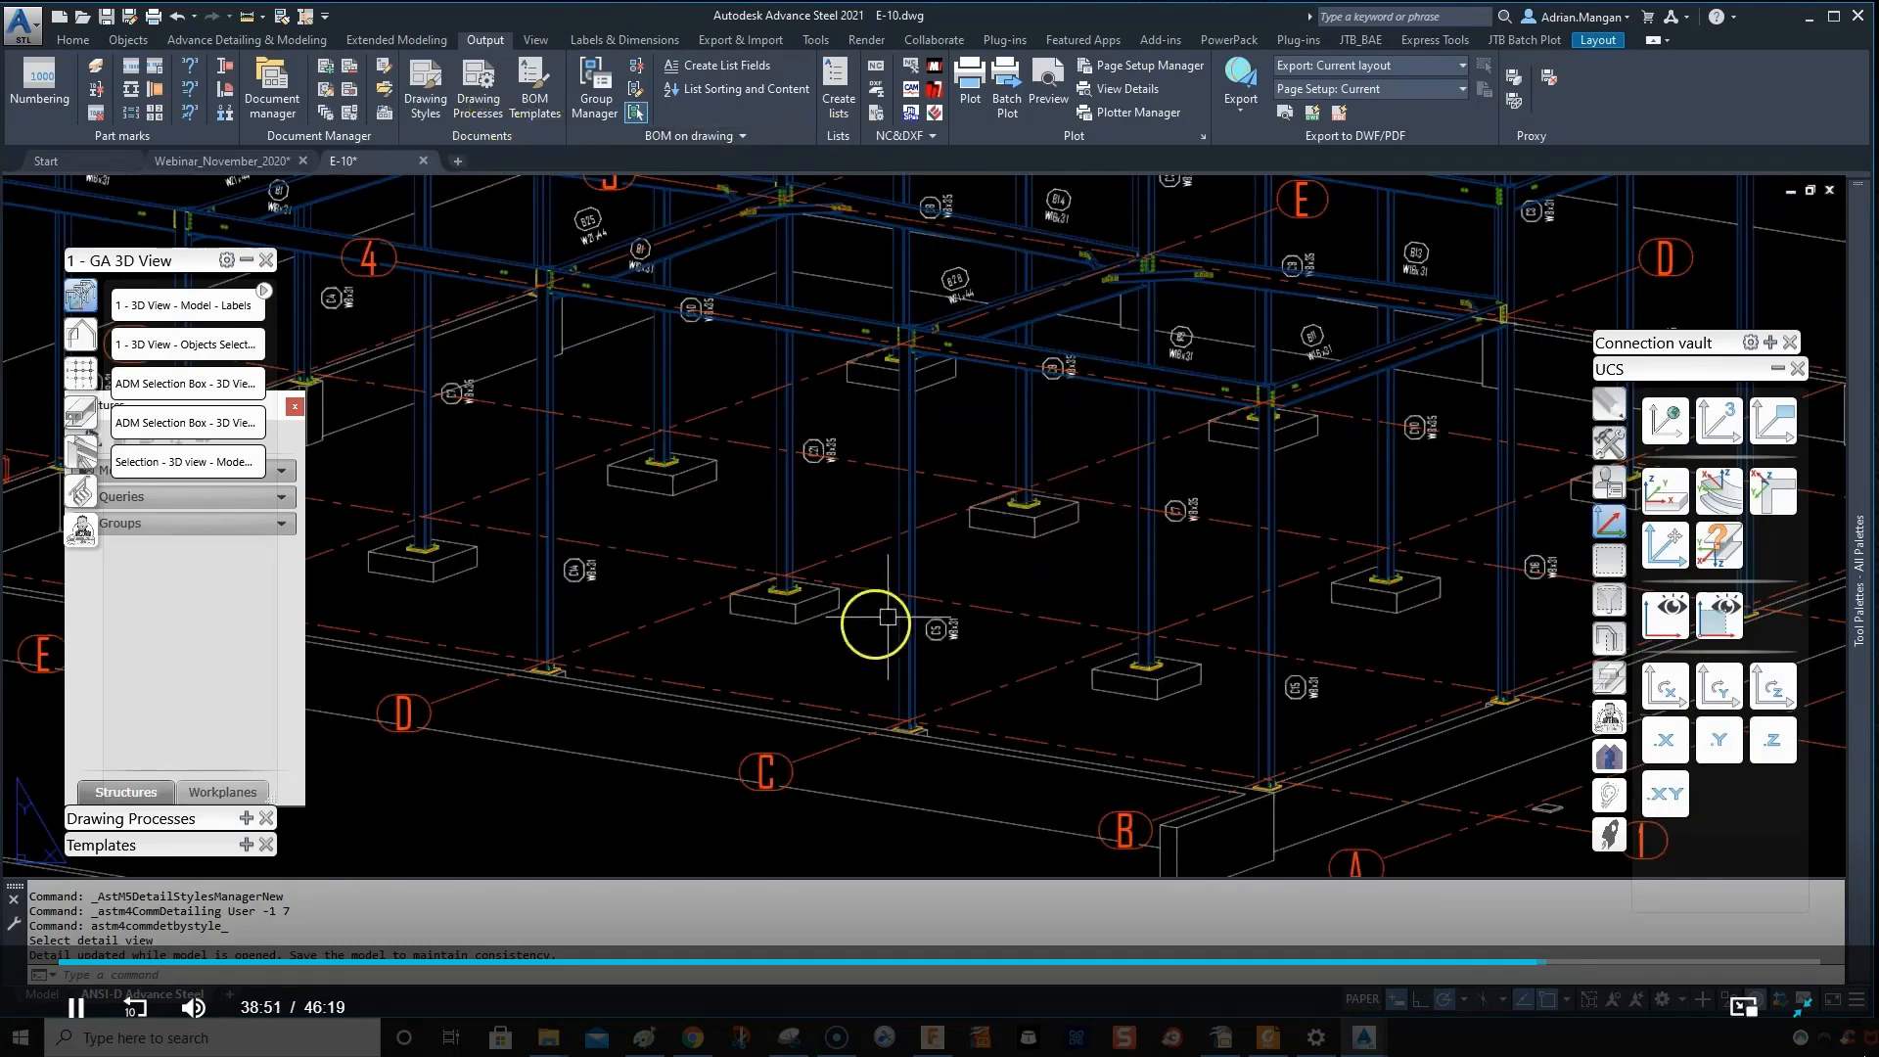
{"action": "scroll", "coordinate": [1027, 576], "scroll_direction": "down", "scroll_amount": 6}
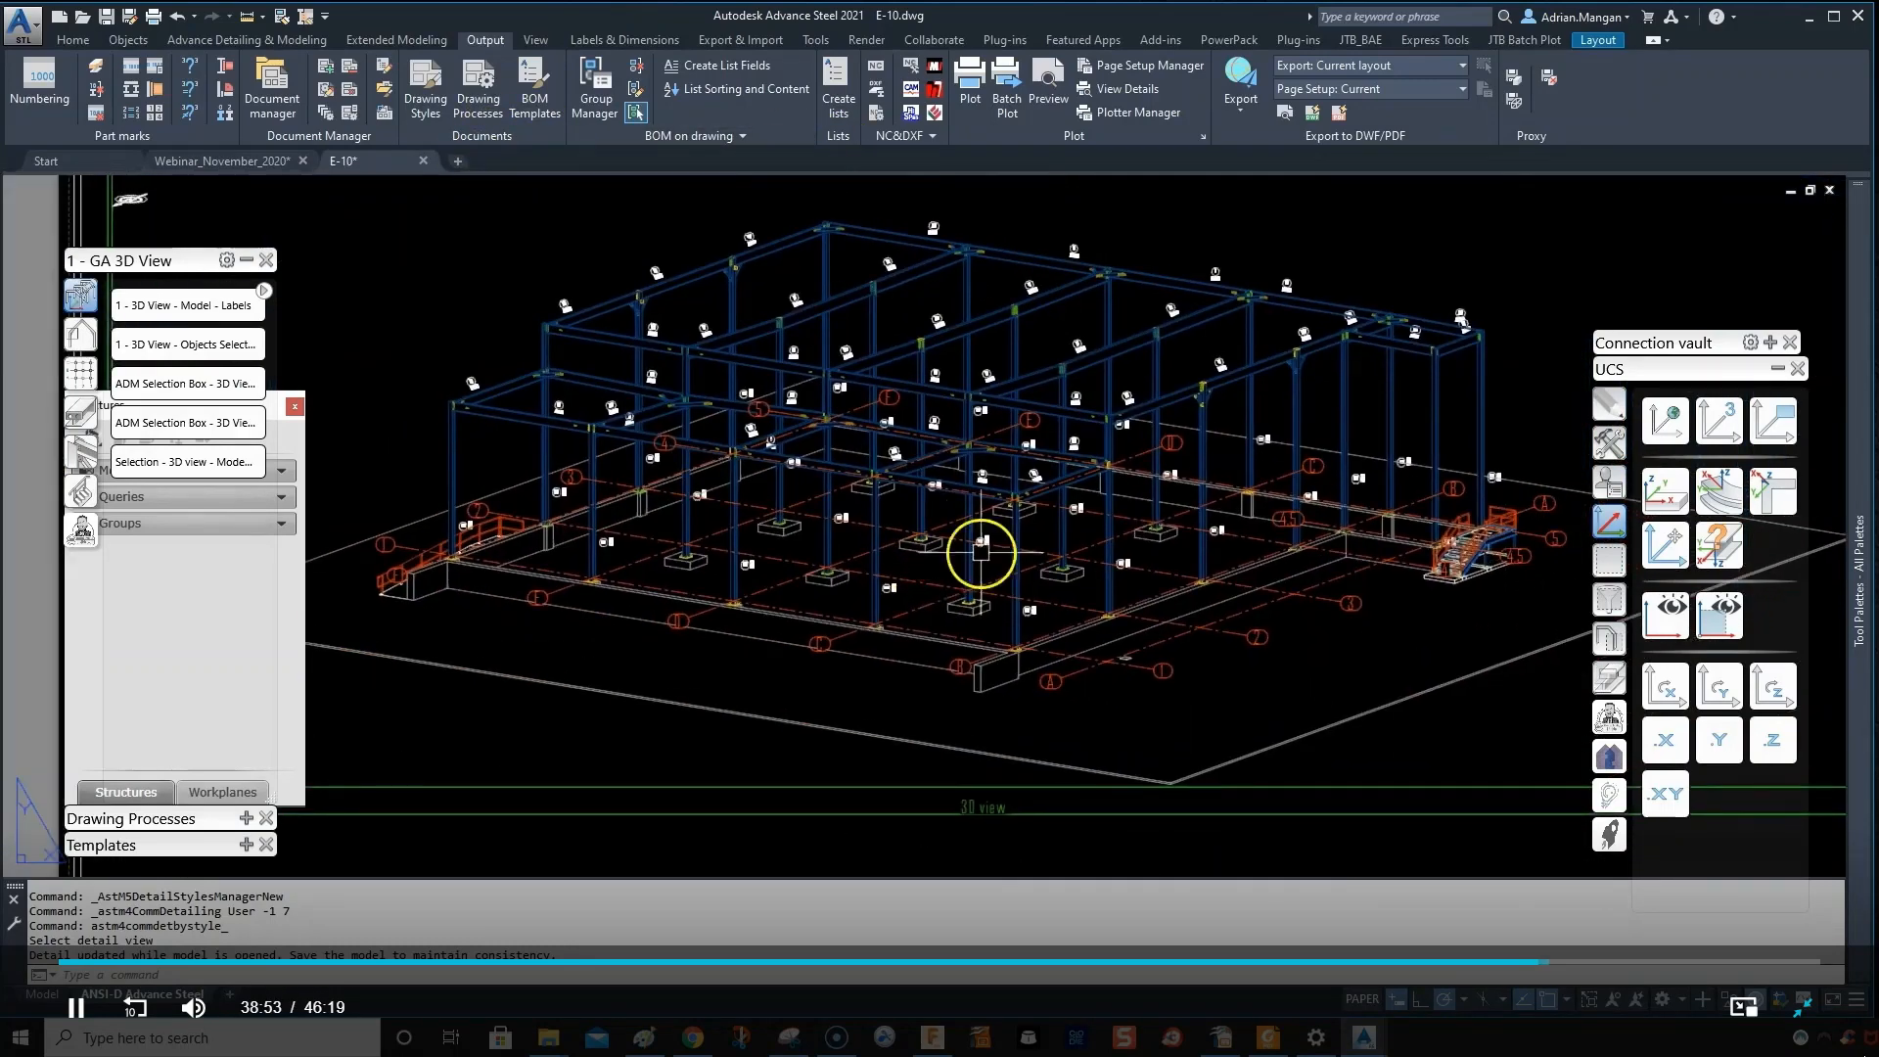
{"action": "scroll", "coordinate": [1019, 537], "scroll_direction": "down", "scroll_amount": 3}
{"action": "scroll", "coordinate": [1016, 519], "scroll_direction": "up", "scroll_amount": 3}
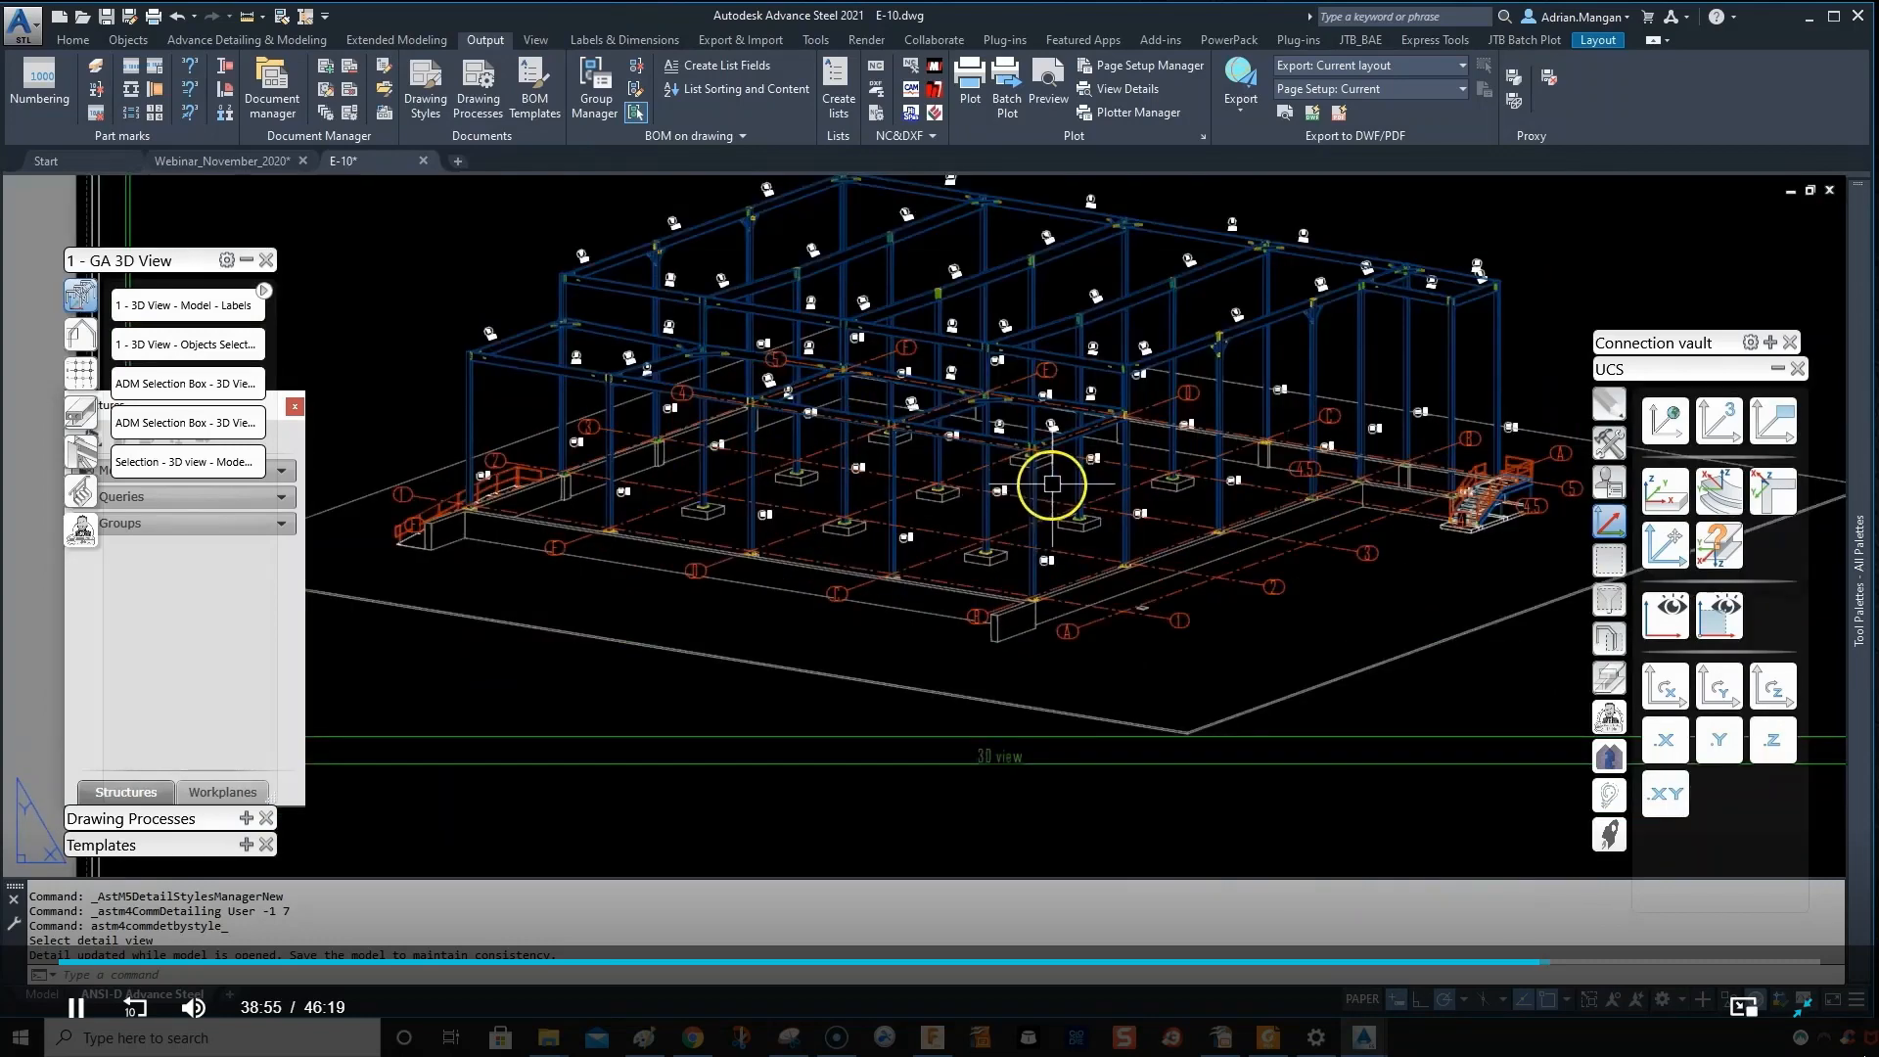
- Review the objects presentation rules, then examine the column base plates and footings up close in the 3D view
{"action": "left_click", "coordinate": [324, 91]}
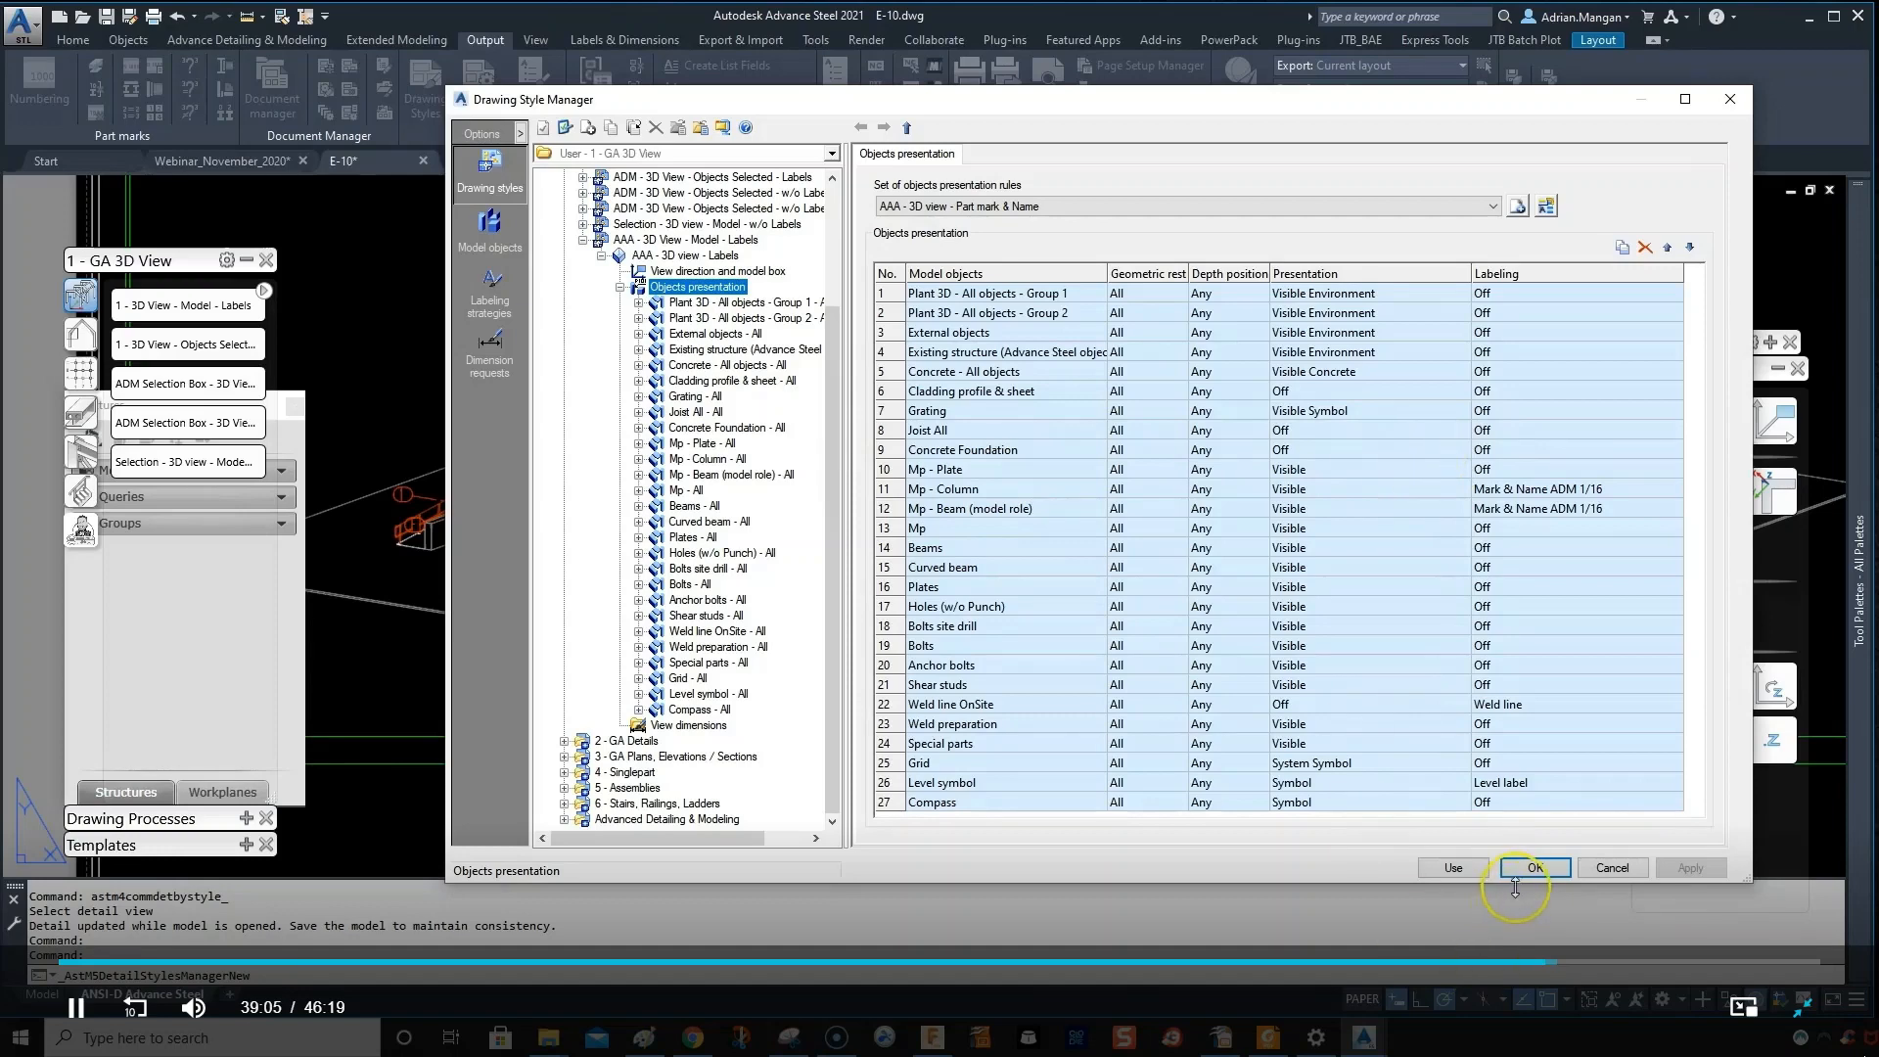
{"action": "left_click", "coordinate": [1610, 868]}
{"action": "scroll", "coordinate": [1033, 540], "scroll_direction": "up", "scroll_amount": 5}
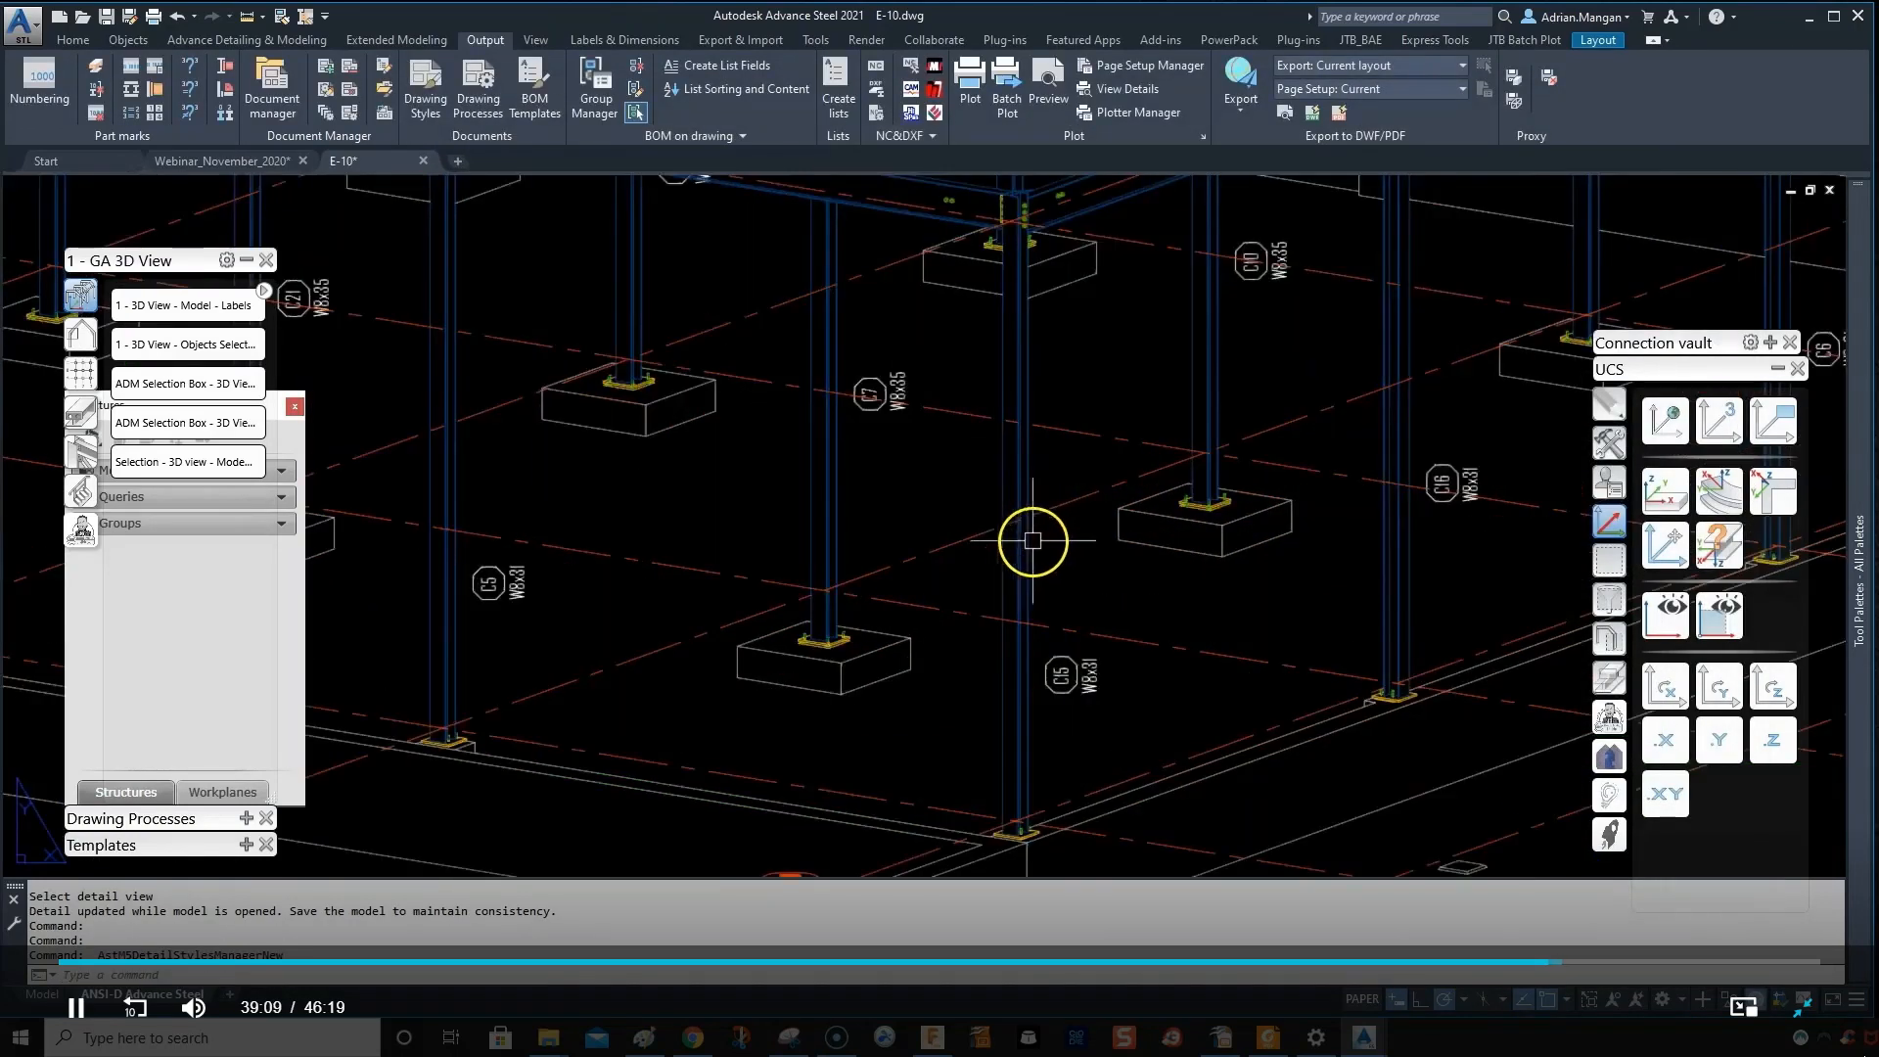
{"action": "scroll", "coordinate": [914, 649], "scroll_direction": "down", "scroll_amount": 5}
{"action": "scroll", "coordinate": [925, 584], "scroll_direction": "up", "scroll_amount": 5}
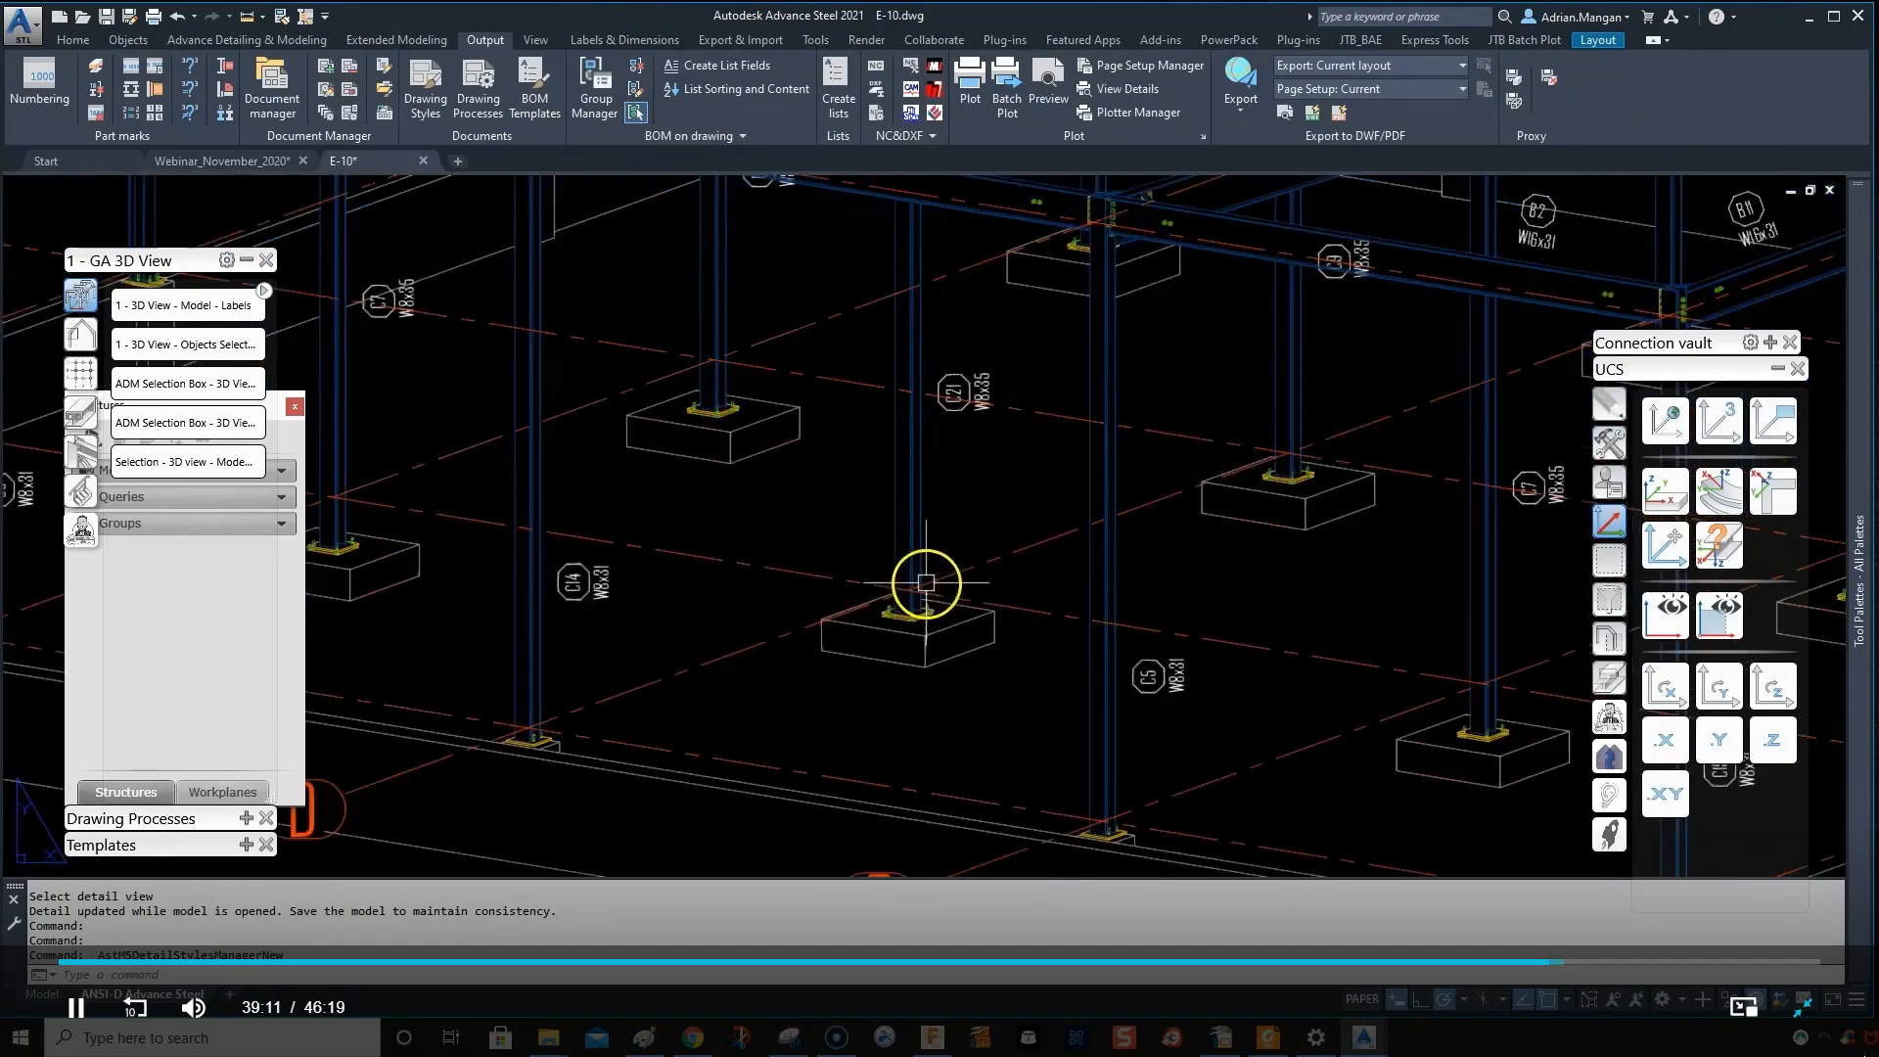
{"action": "scroll", "coordinate": [888, 489], "scroll_direction": "down", "scroll_amount": 5}
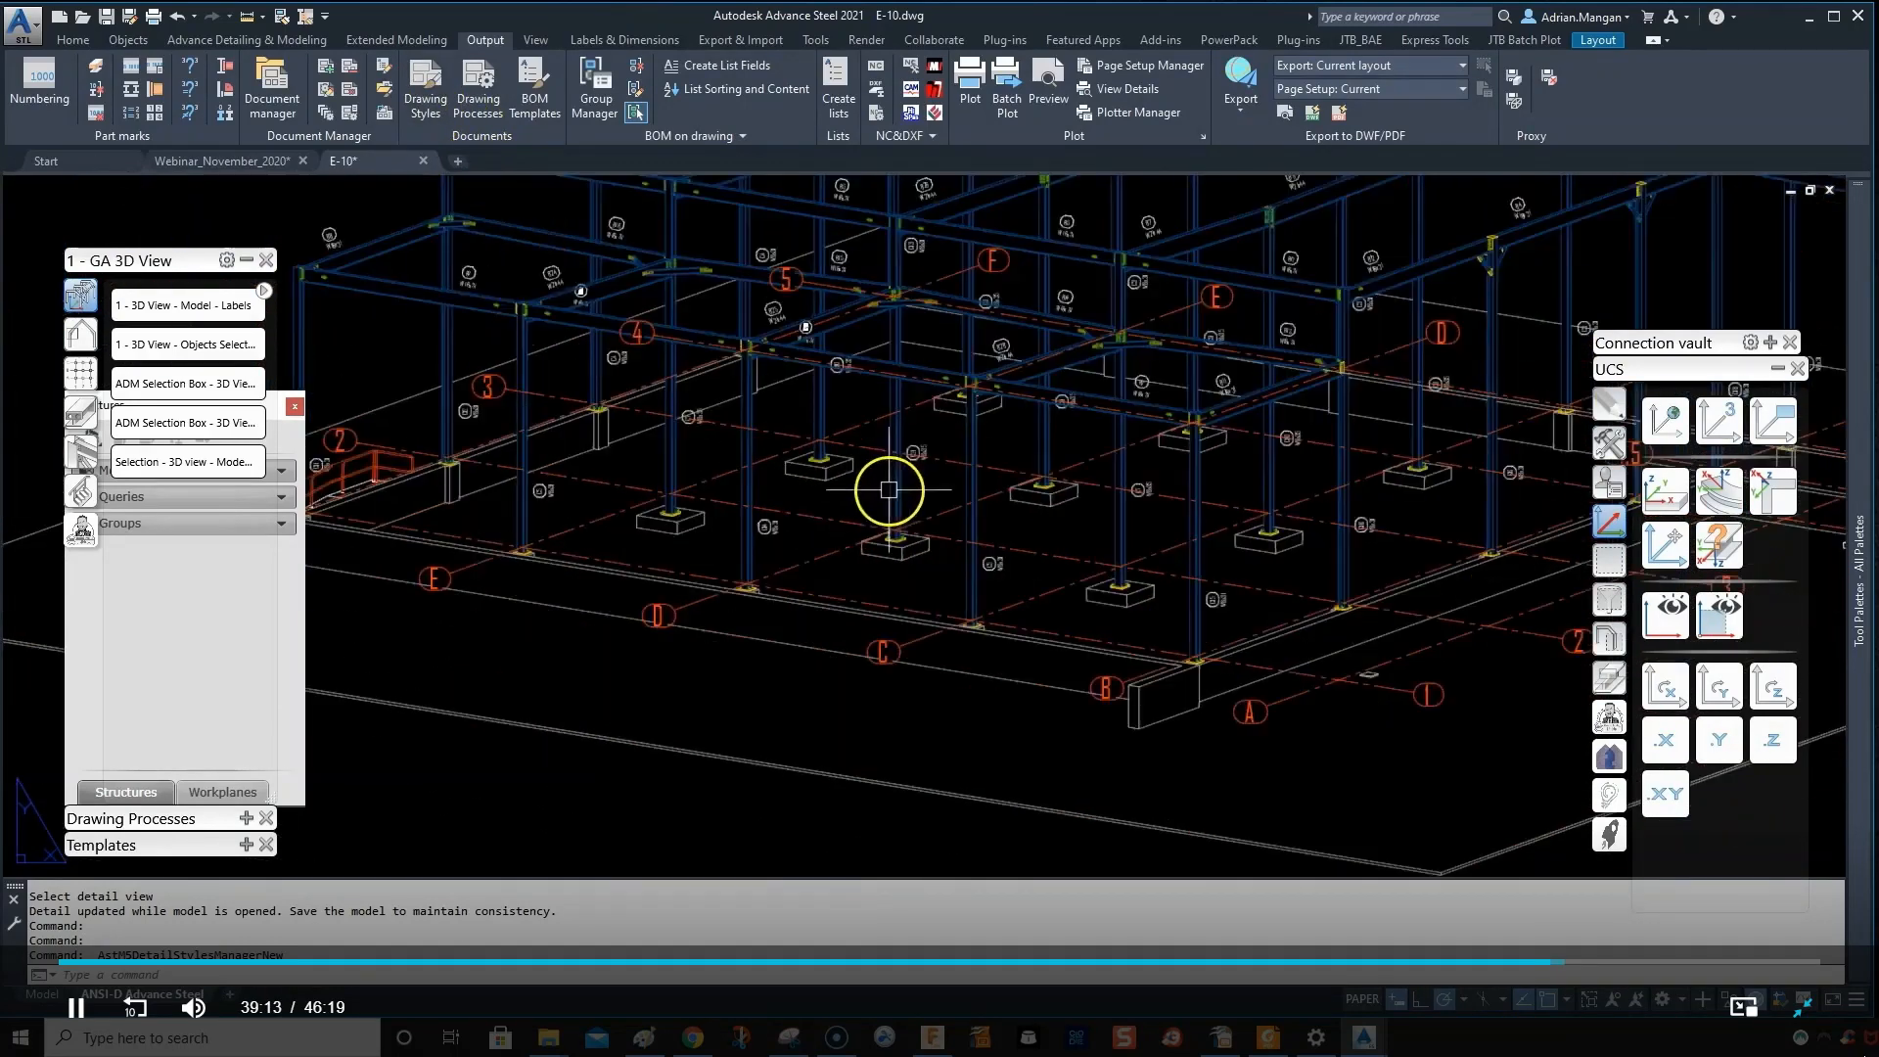
{"action": "scroll", "coordinate": [986, 481], "scroll_direction": "up", "scroll_amount": 5}
{"action": "scroll", "coordinate": [968, 478], "scroll_direction": "up", "scroll_amount": 3}
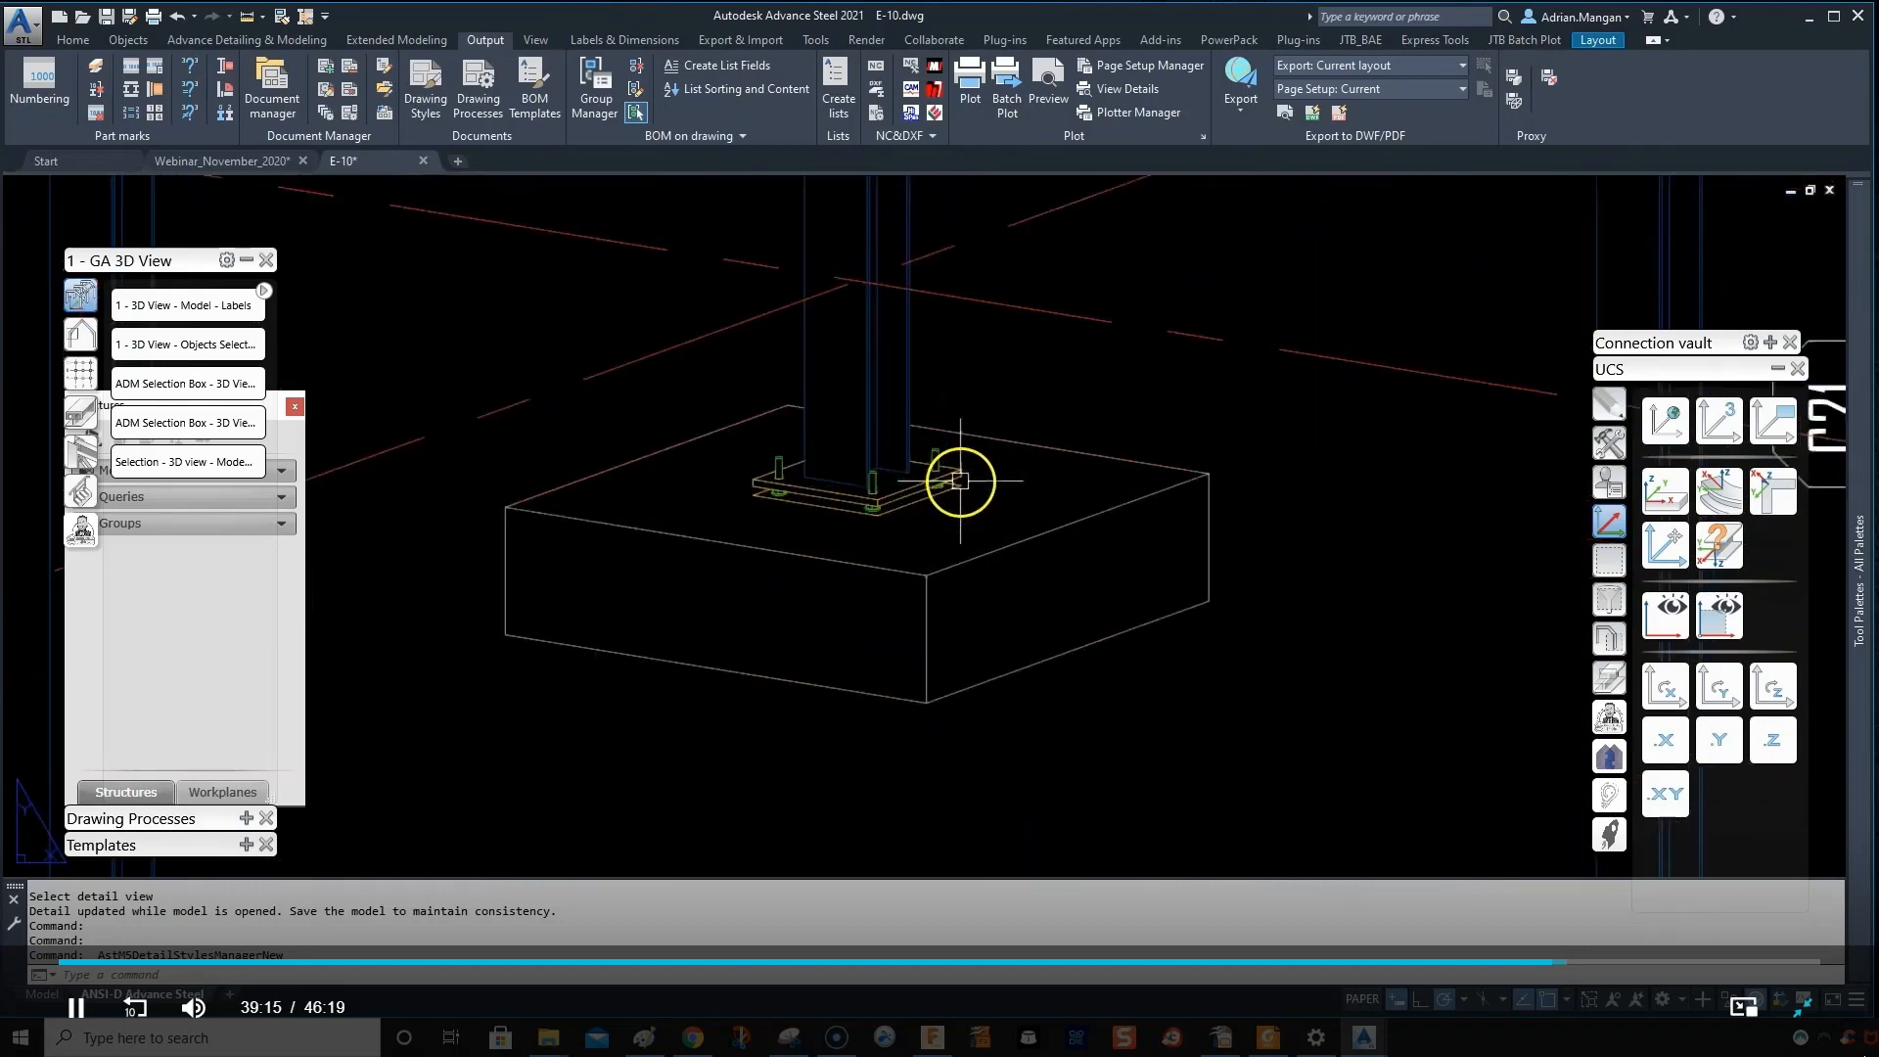
{"action": "scroll", "coordinate": [960, 478], "scroll_direction": "down", "scroll_amount": 6}
{"action": "middle_click_drag", "start_coordinate": [960, 478], "coordinate": [789, 472]}
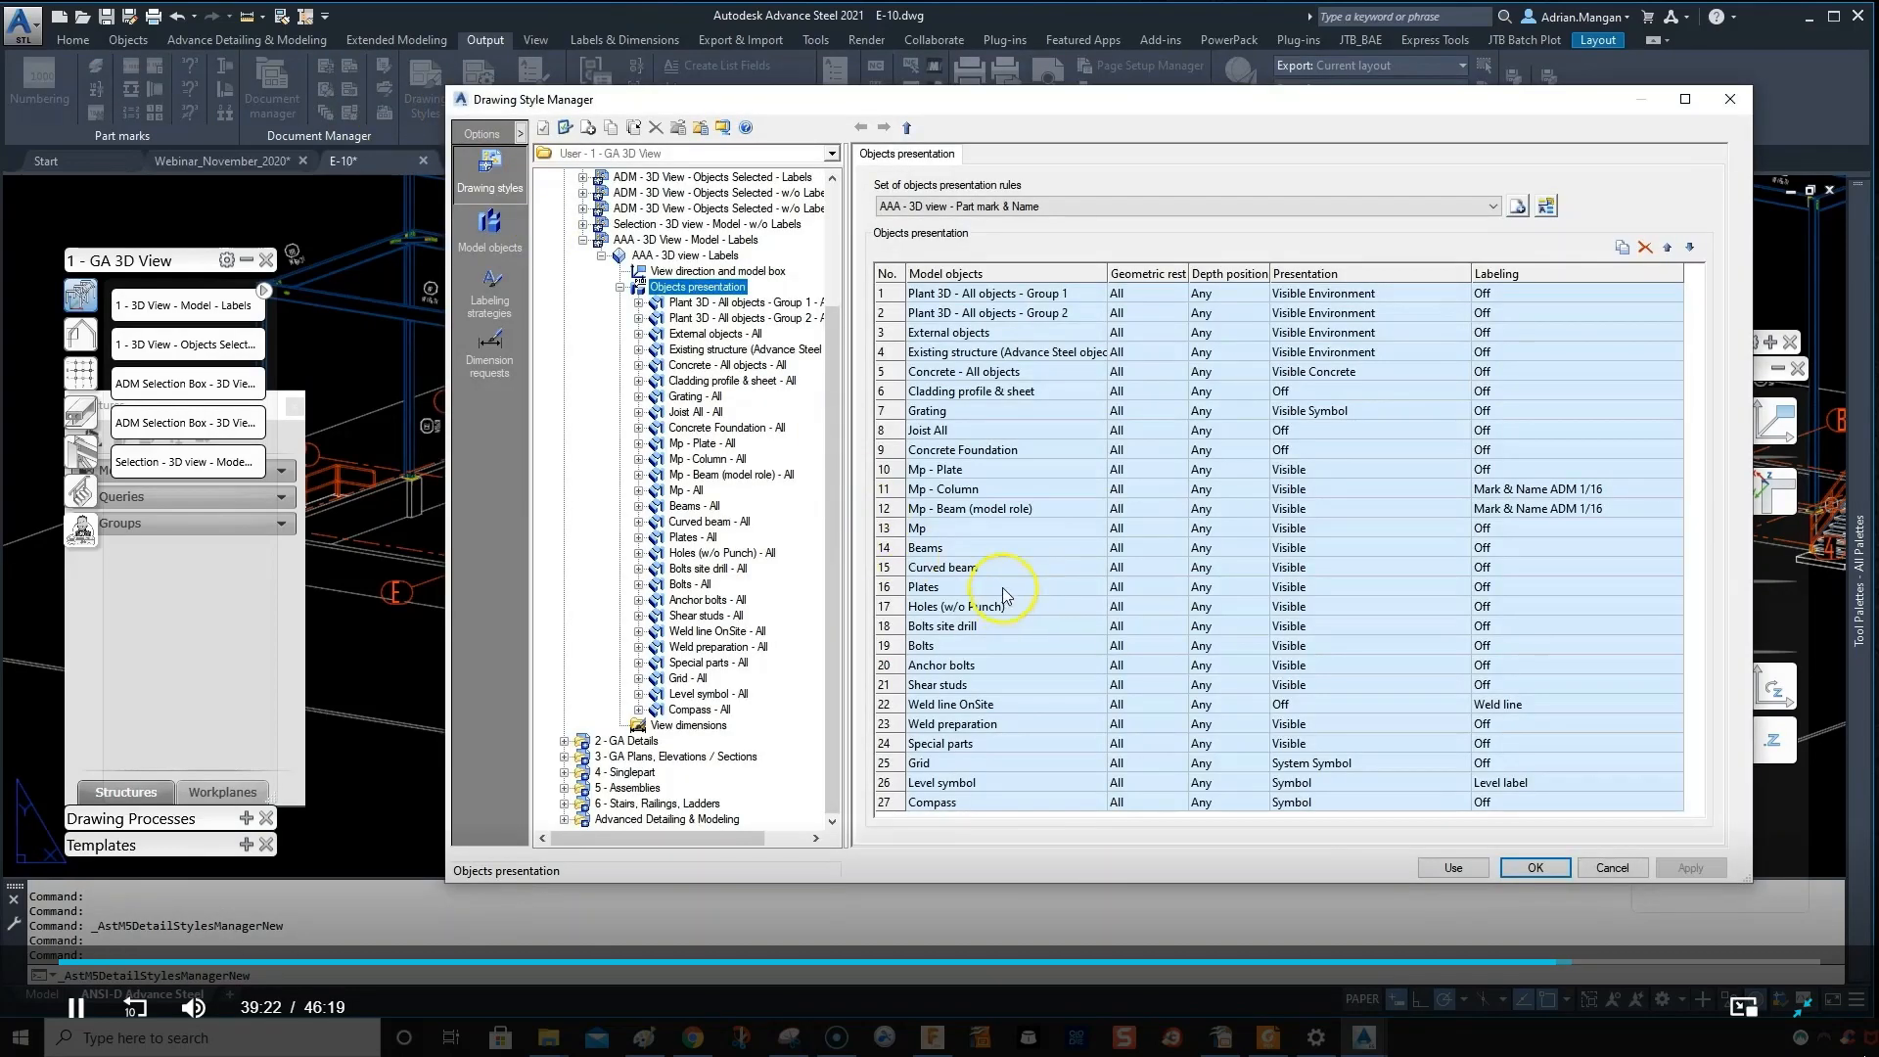
- Duplicate the Plates rule in the AAA - 3D view - Labels objects presentation and open the copy
{"action": "left_click", "coordinate": [1002, 589]}
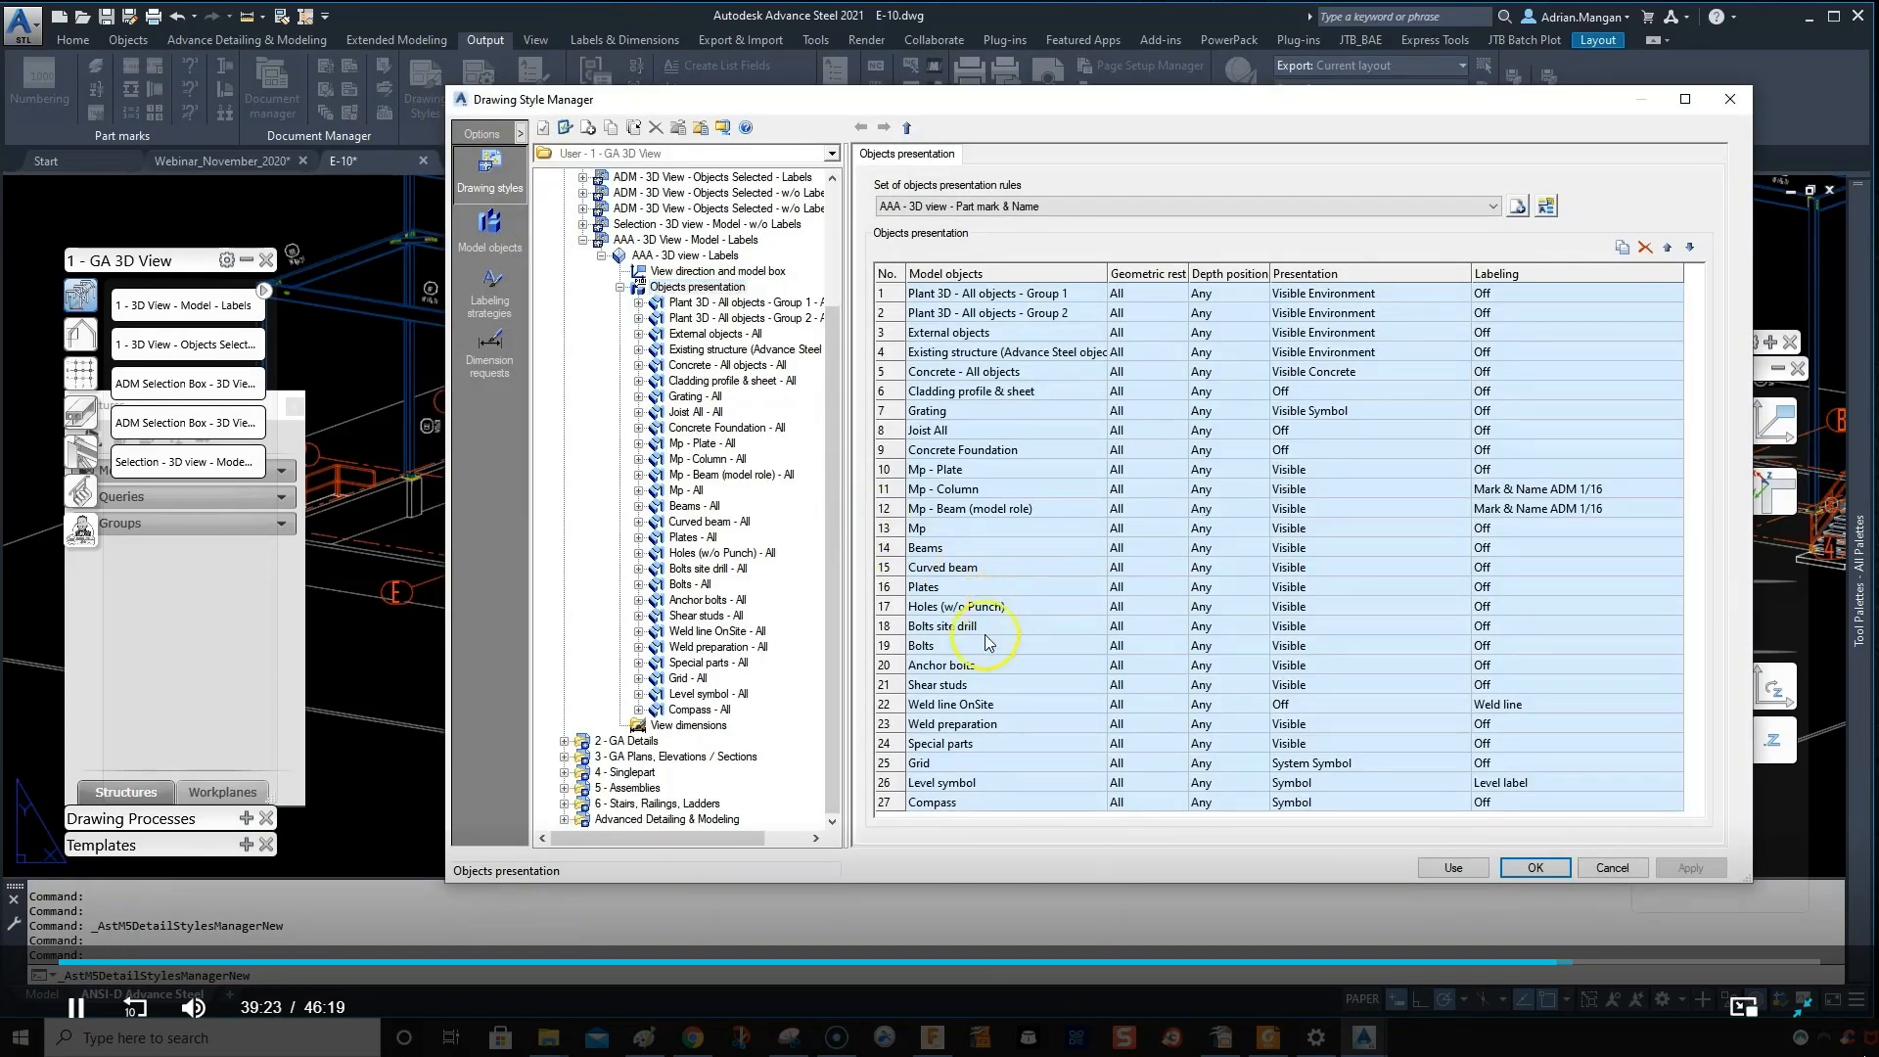
{"action": "left_click", "coordinate": [670, 286]}
{"action": "left_click", "coordinate": [703, 288]}
{"action": "left_click", "coordinate": [1041, 544]}
{"action": "left_click", "coordinate": [891, 588]}
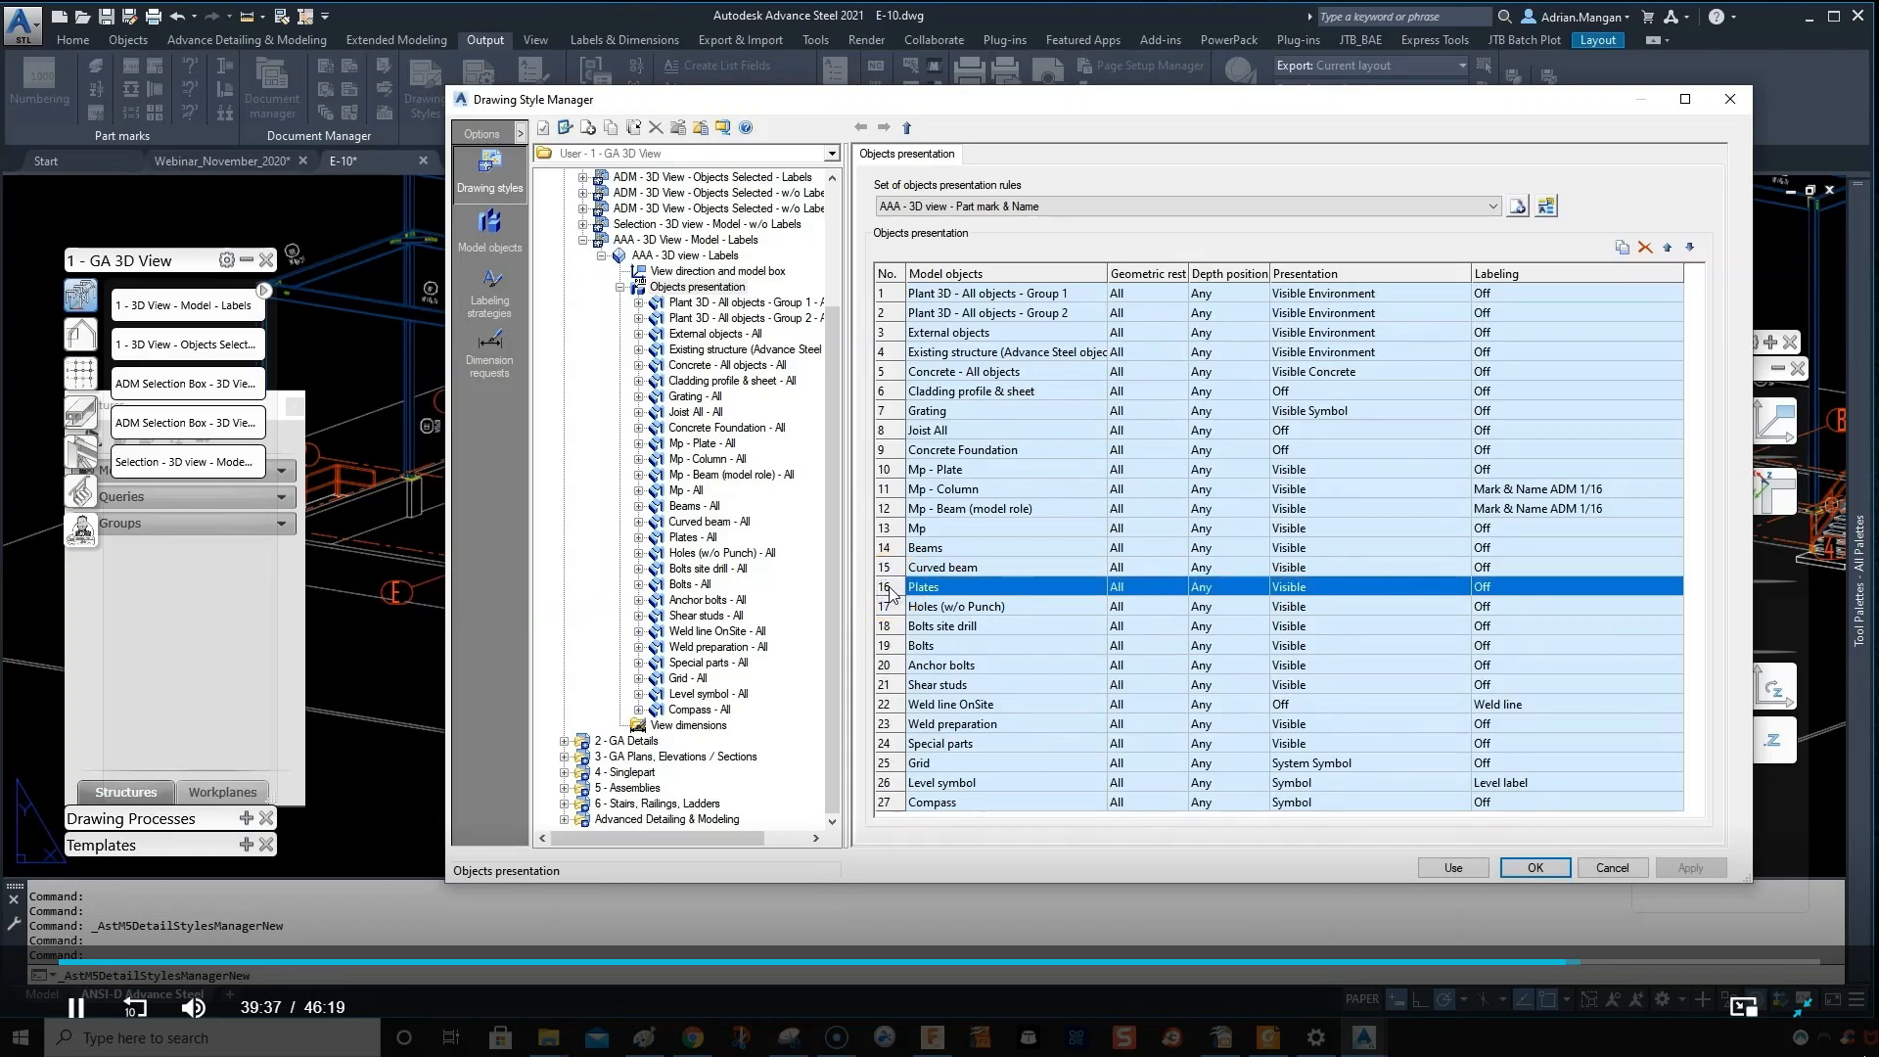
{"action": "left_click", "coordinate": [1621, 247]}
{"action": "scroll", "coordinate": [996, 709], "scroll_direction": "down", "scroll_amount": 1}
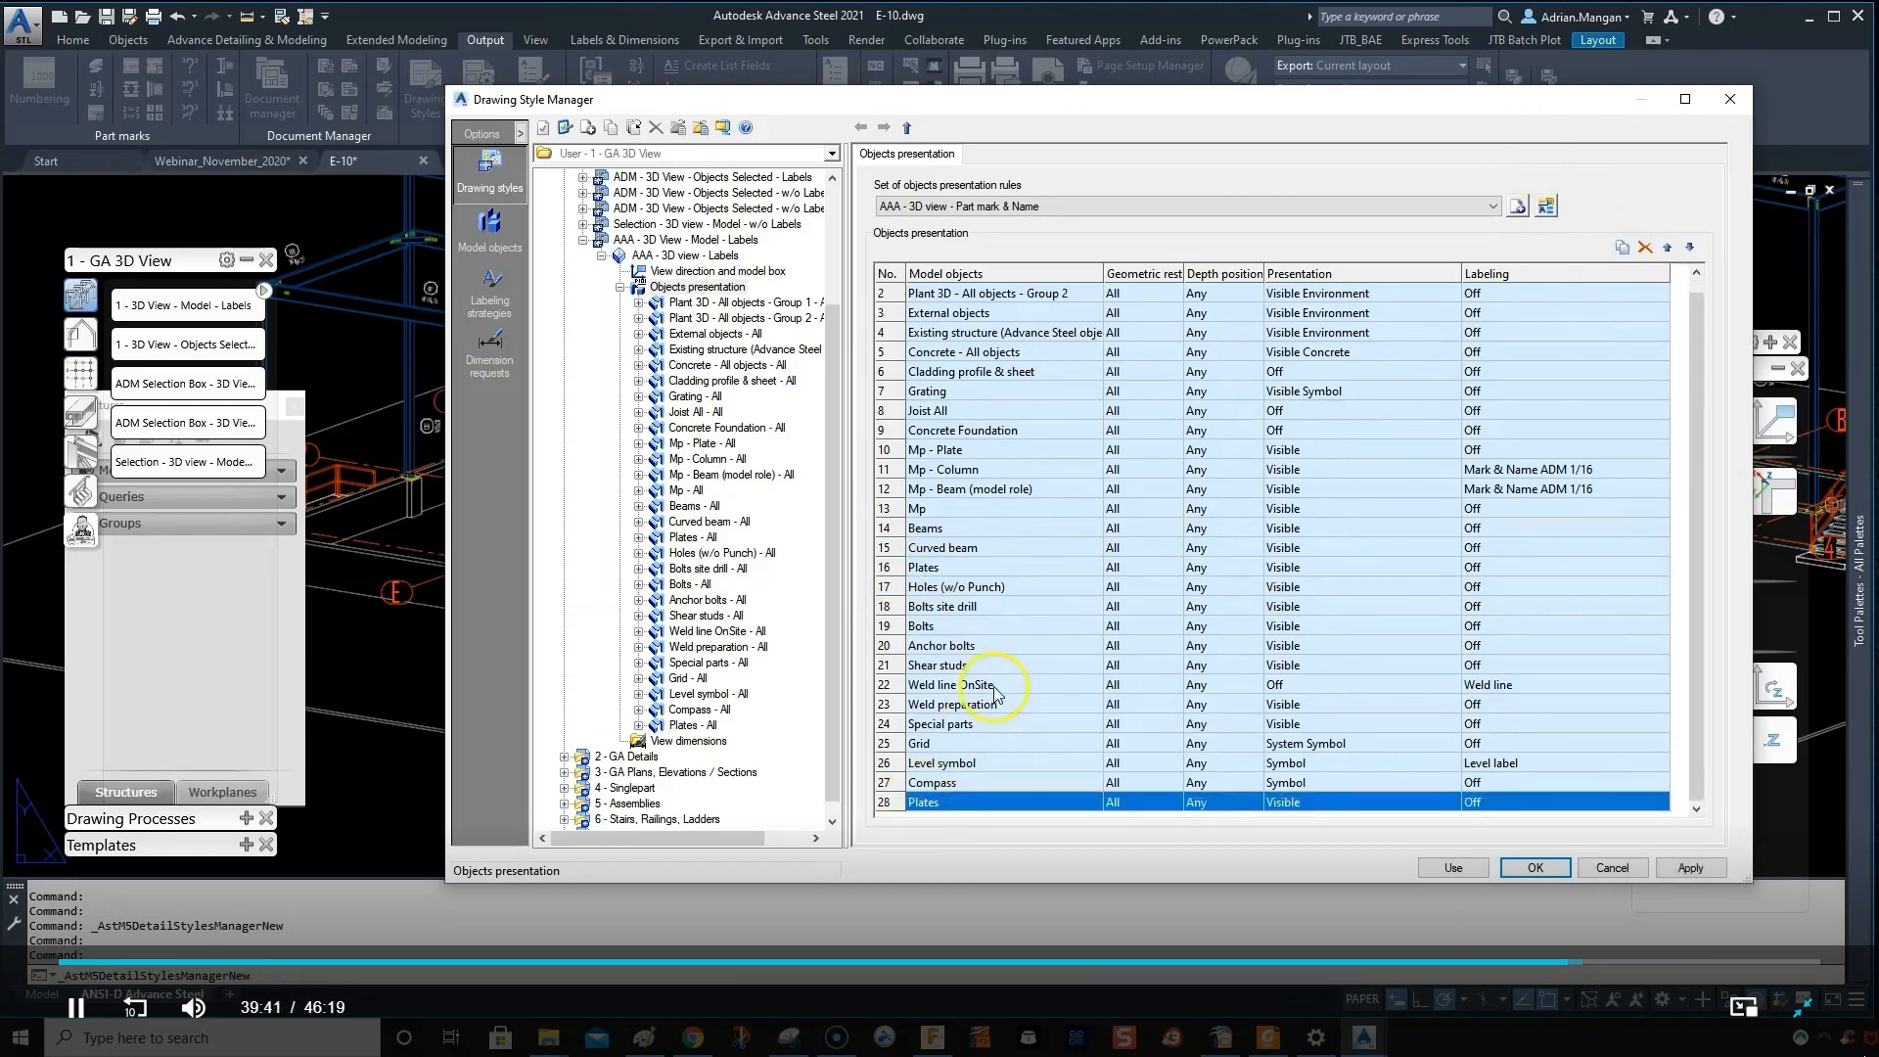
{"action": "left_click", "coordinate": [893, 804]}
{"action": "double_click", "coordinate": [892, 804]}
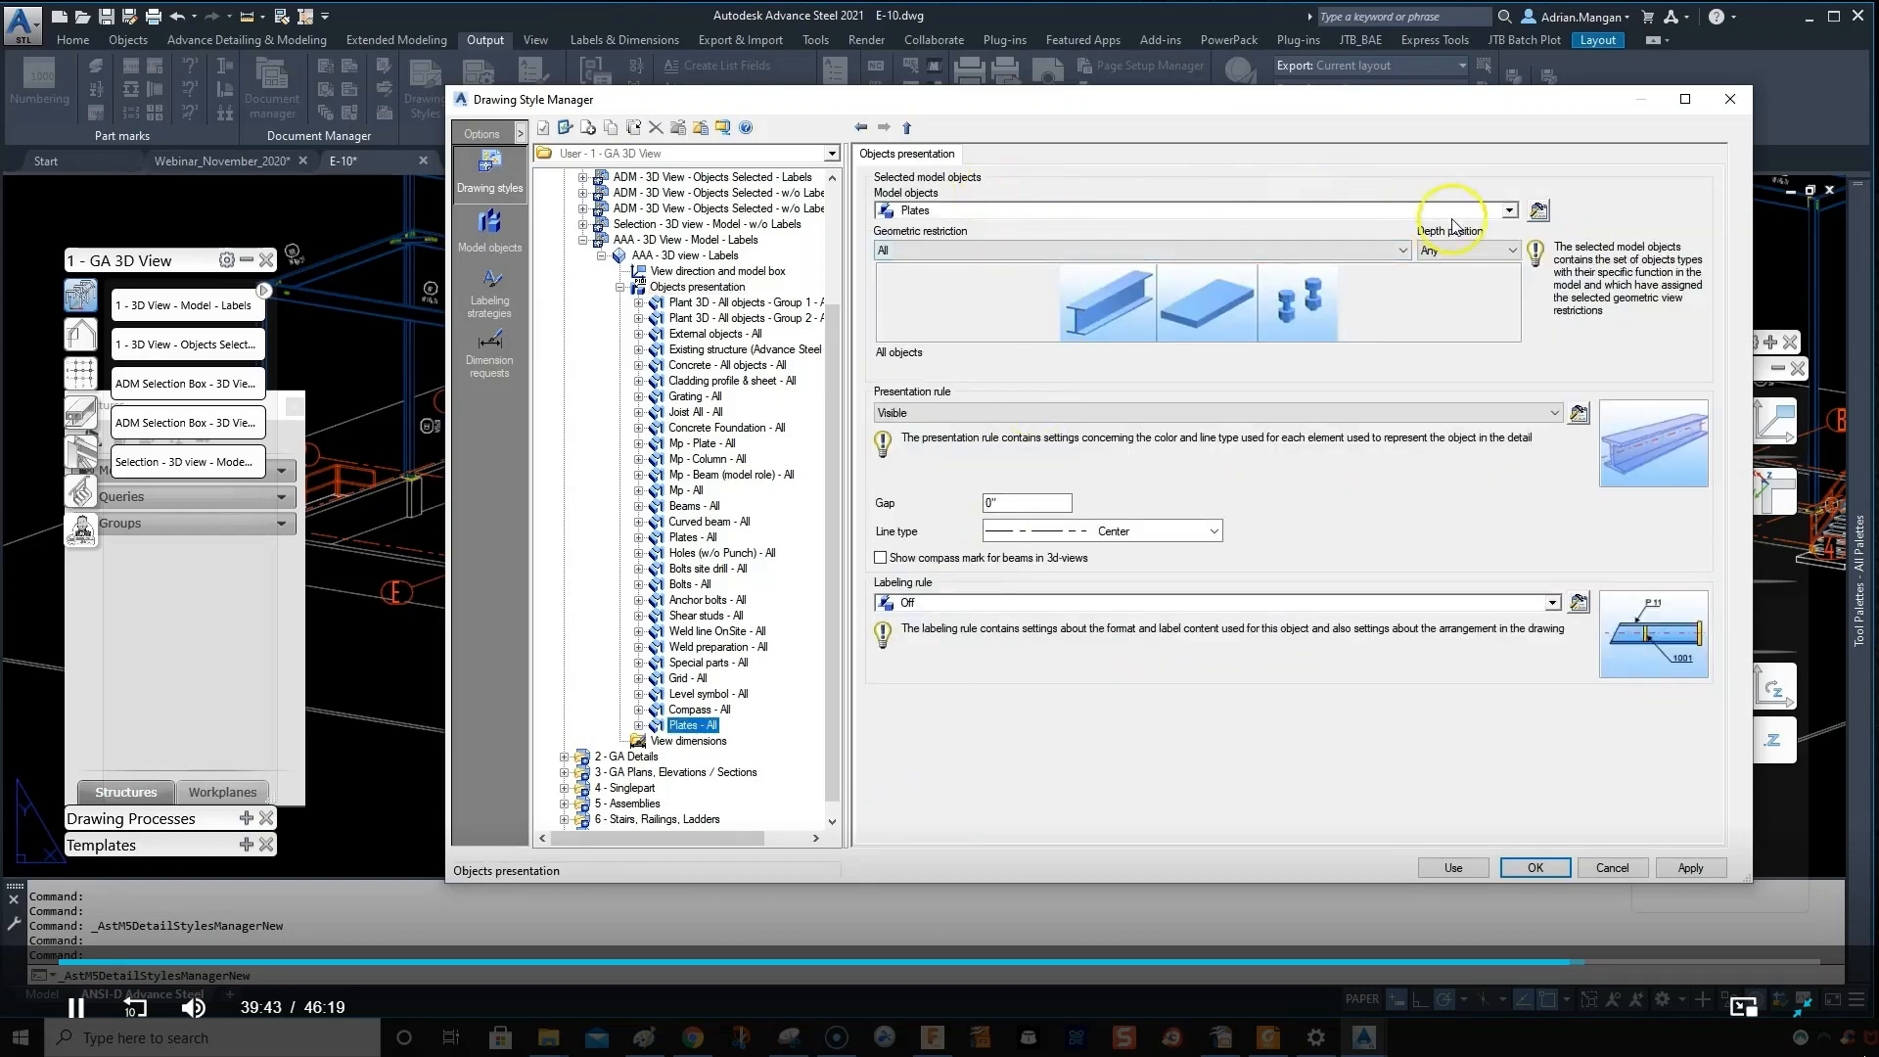
- Set the duplicated rule's model object to Base plate from the parts with model role, check its definition, and apply the change
{"action": "left_click", "coordinate": [1510, 210]}
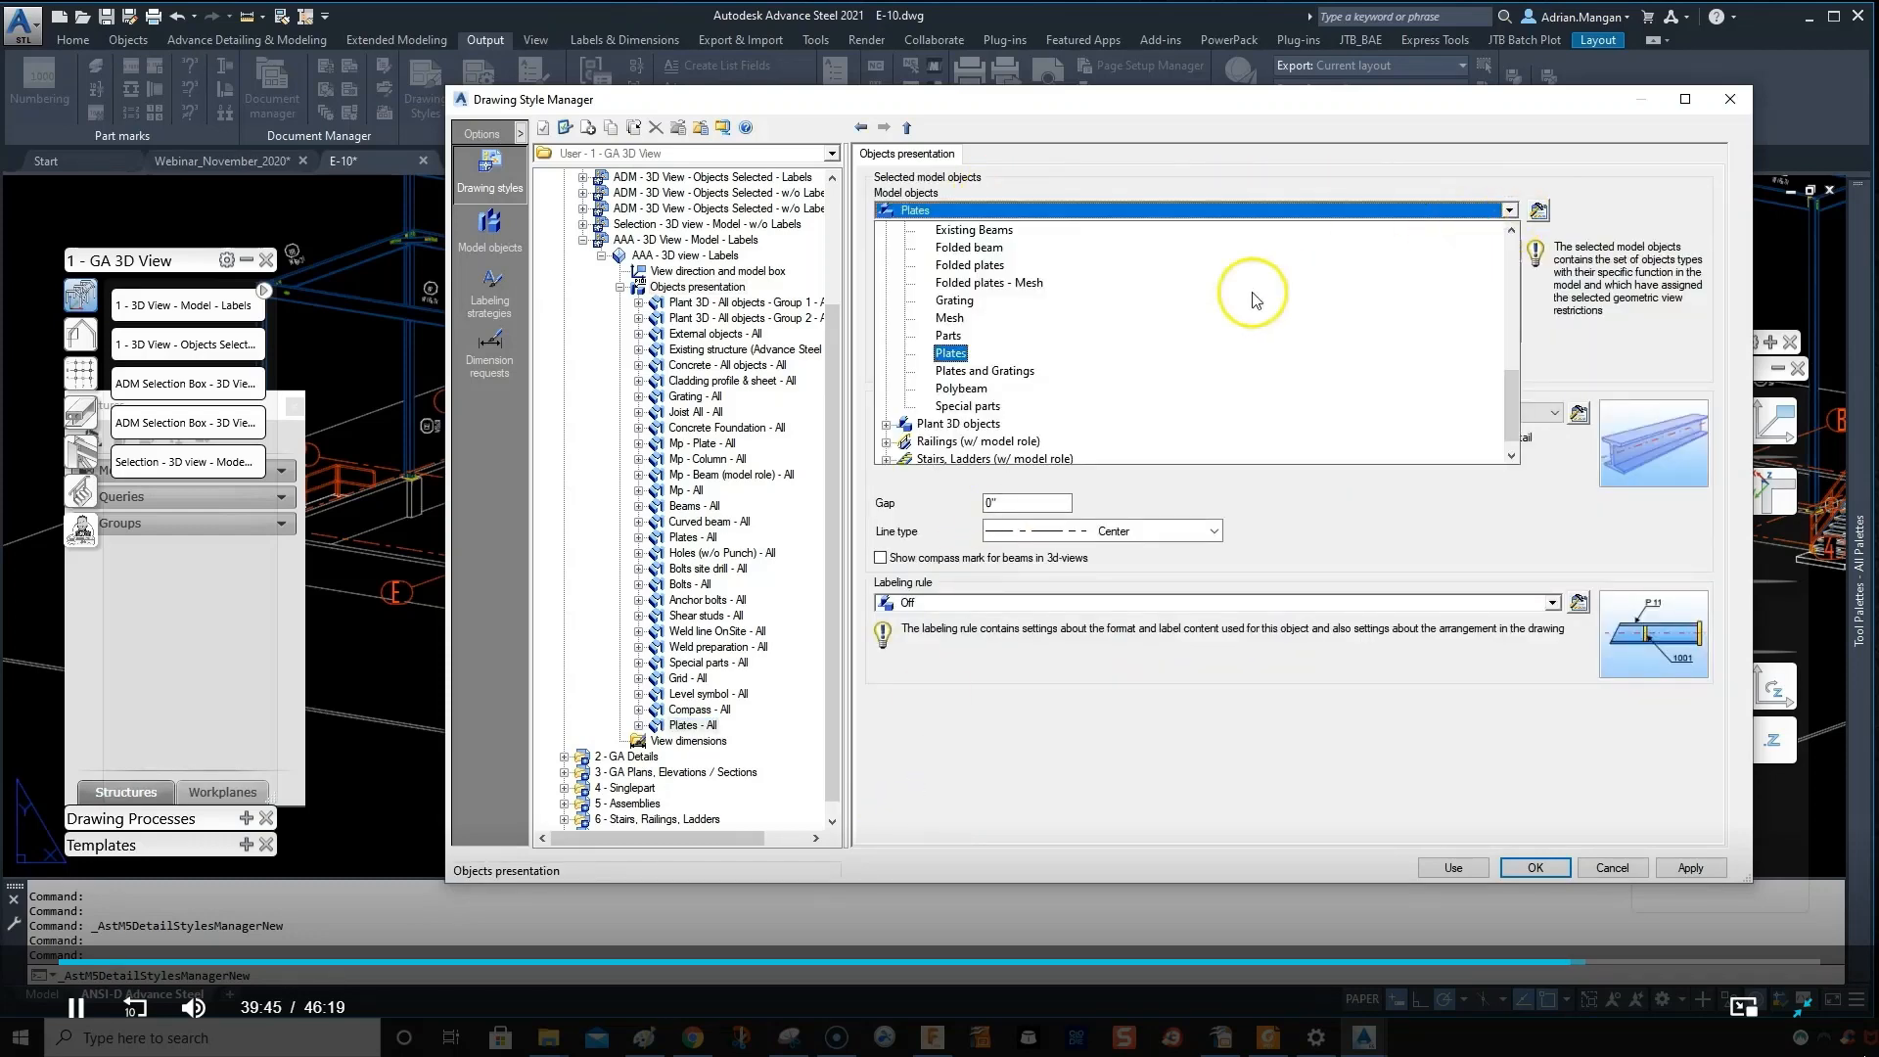
{"action": "left_click", "coordinate": [886, 231]}
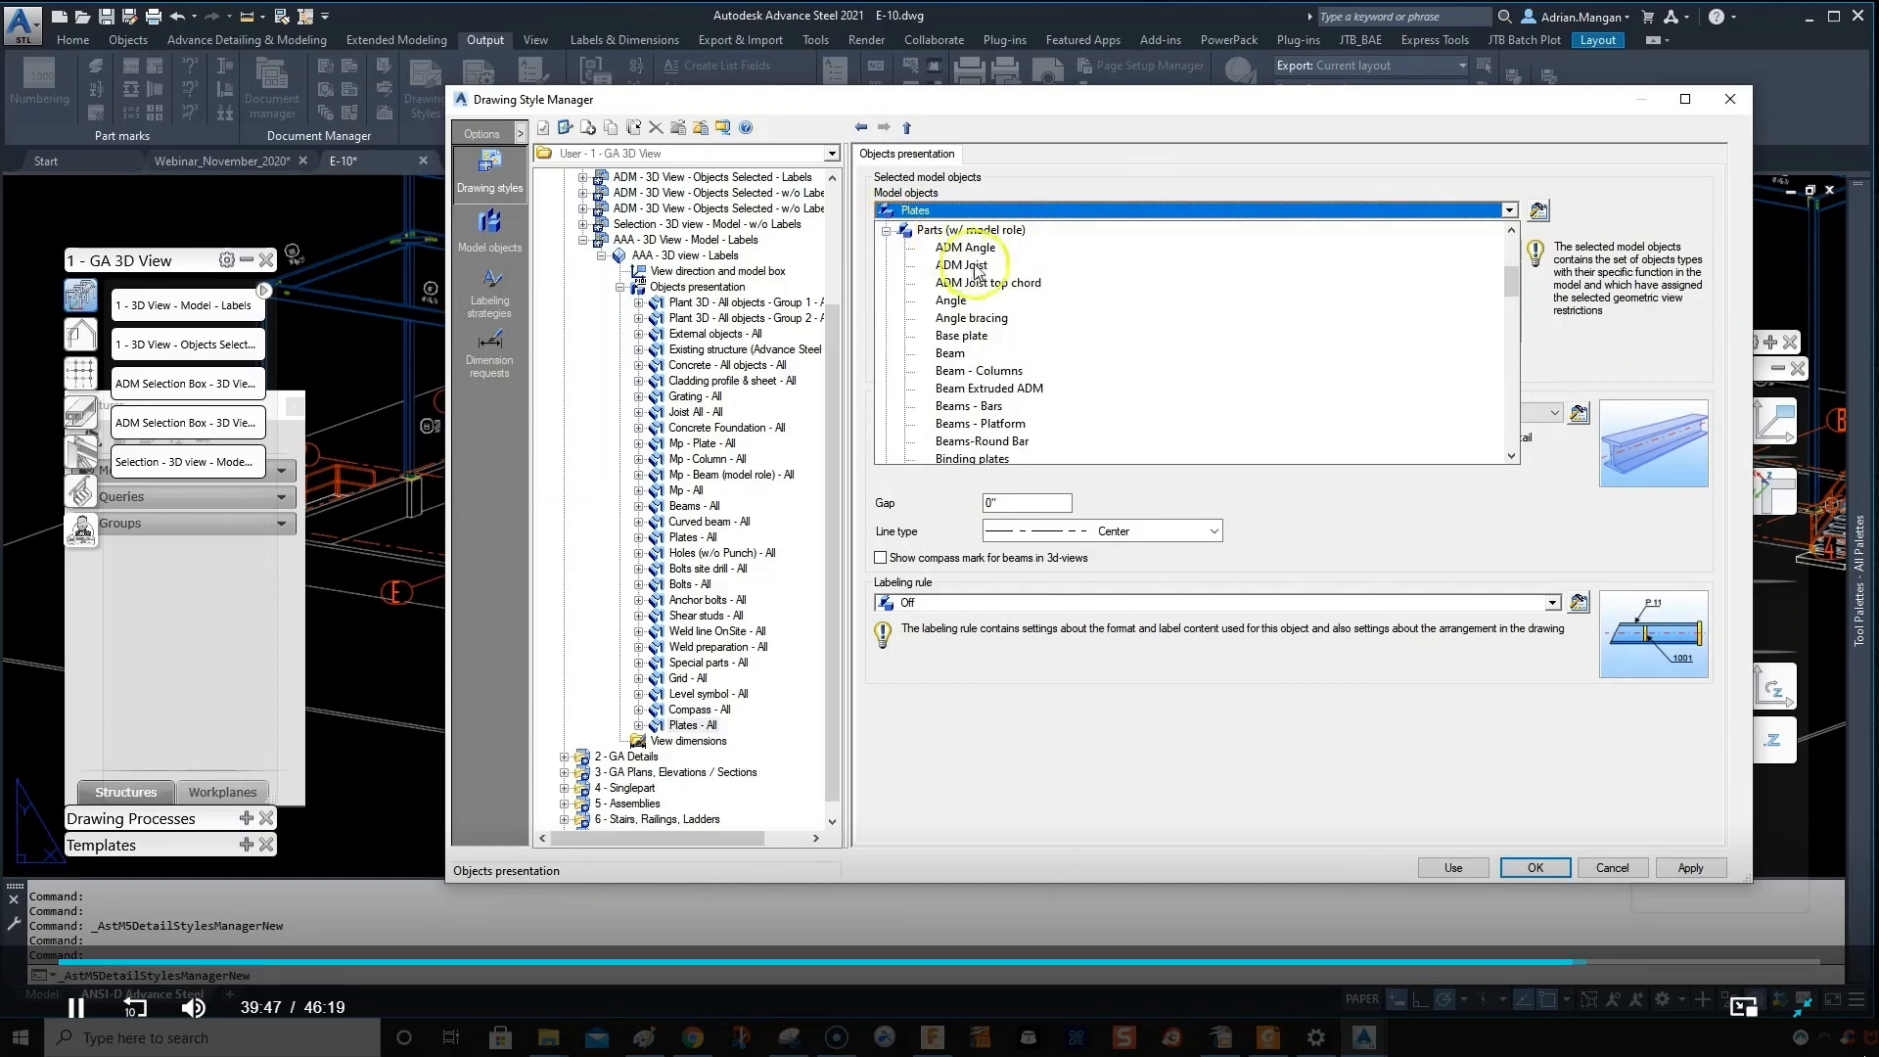
{"action": "scroll", "coordinate": [969, 386], "scroll_direction": "down", "scroll_amount": 2}
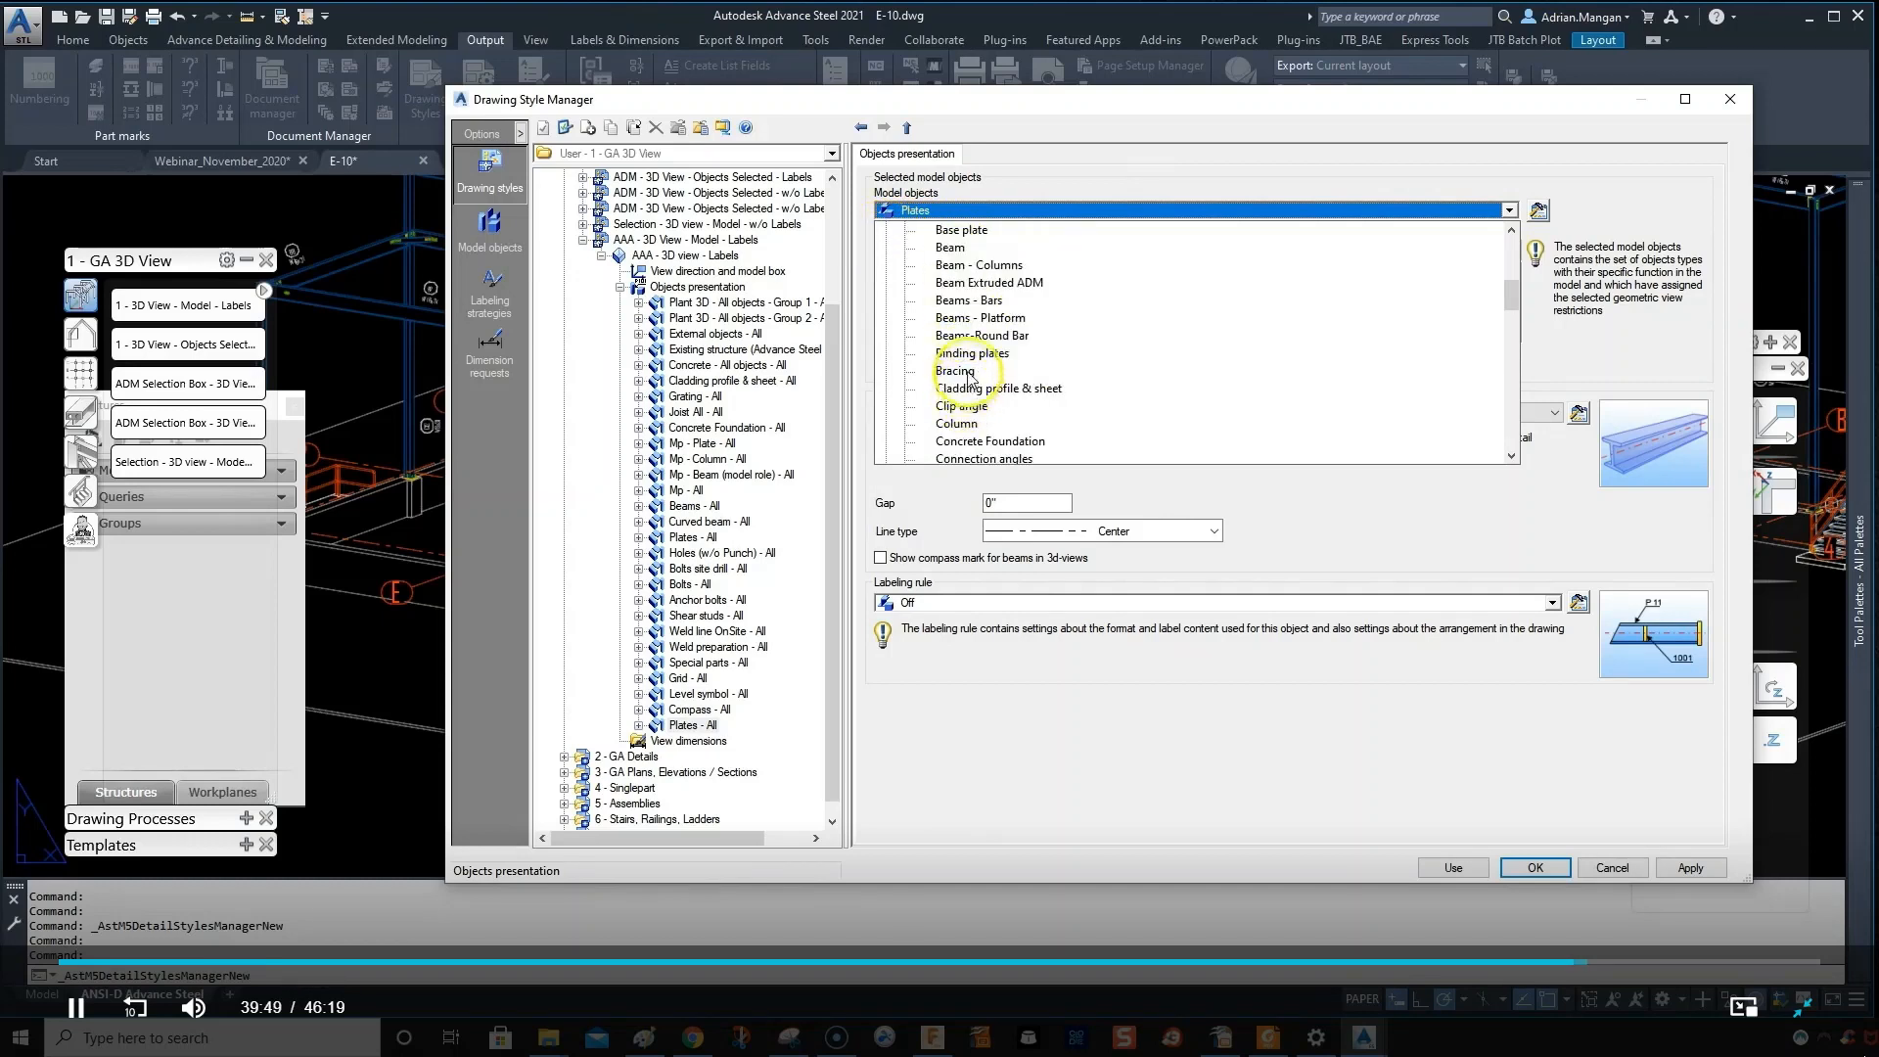
{"action": "left_click", "coordinate": [979, 229]}
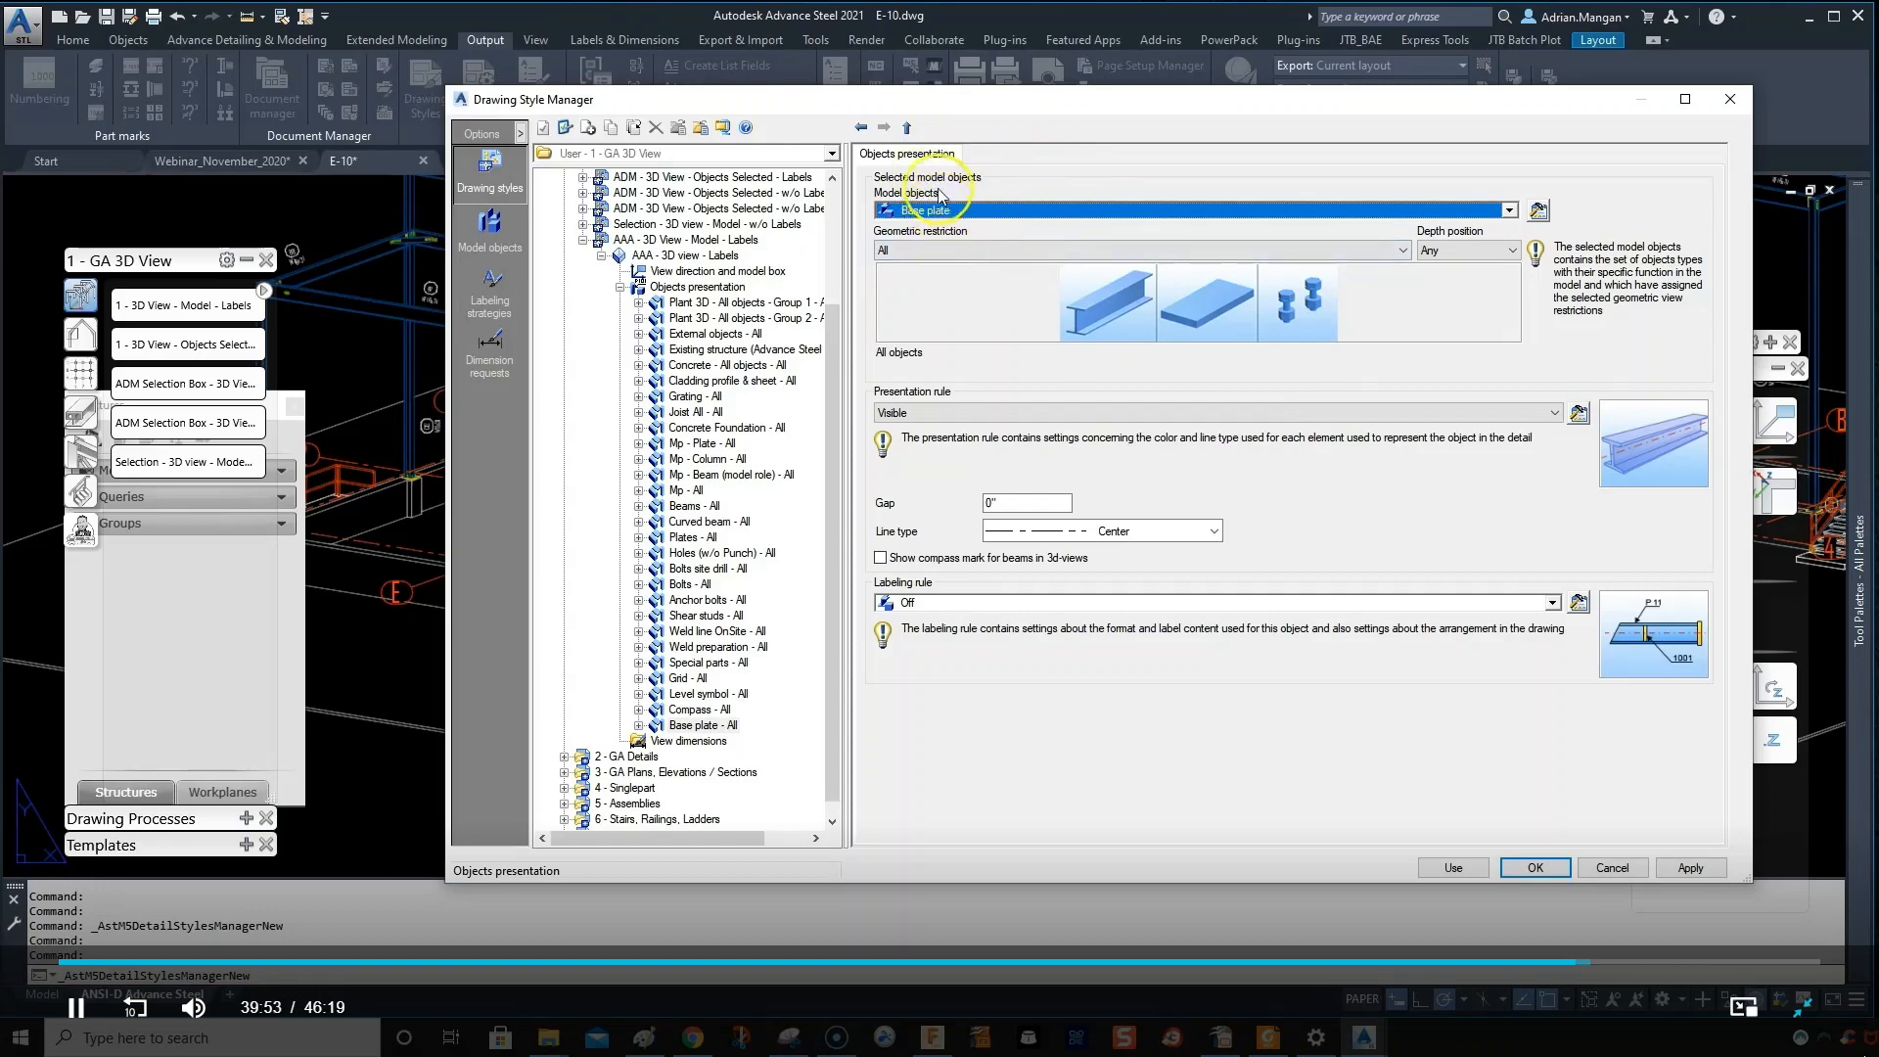
{"action": "left_click", "coordinate": [1538, 211]}
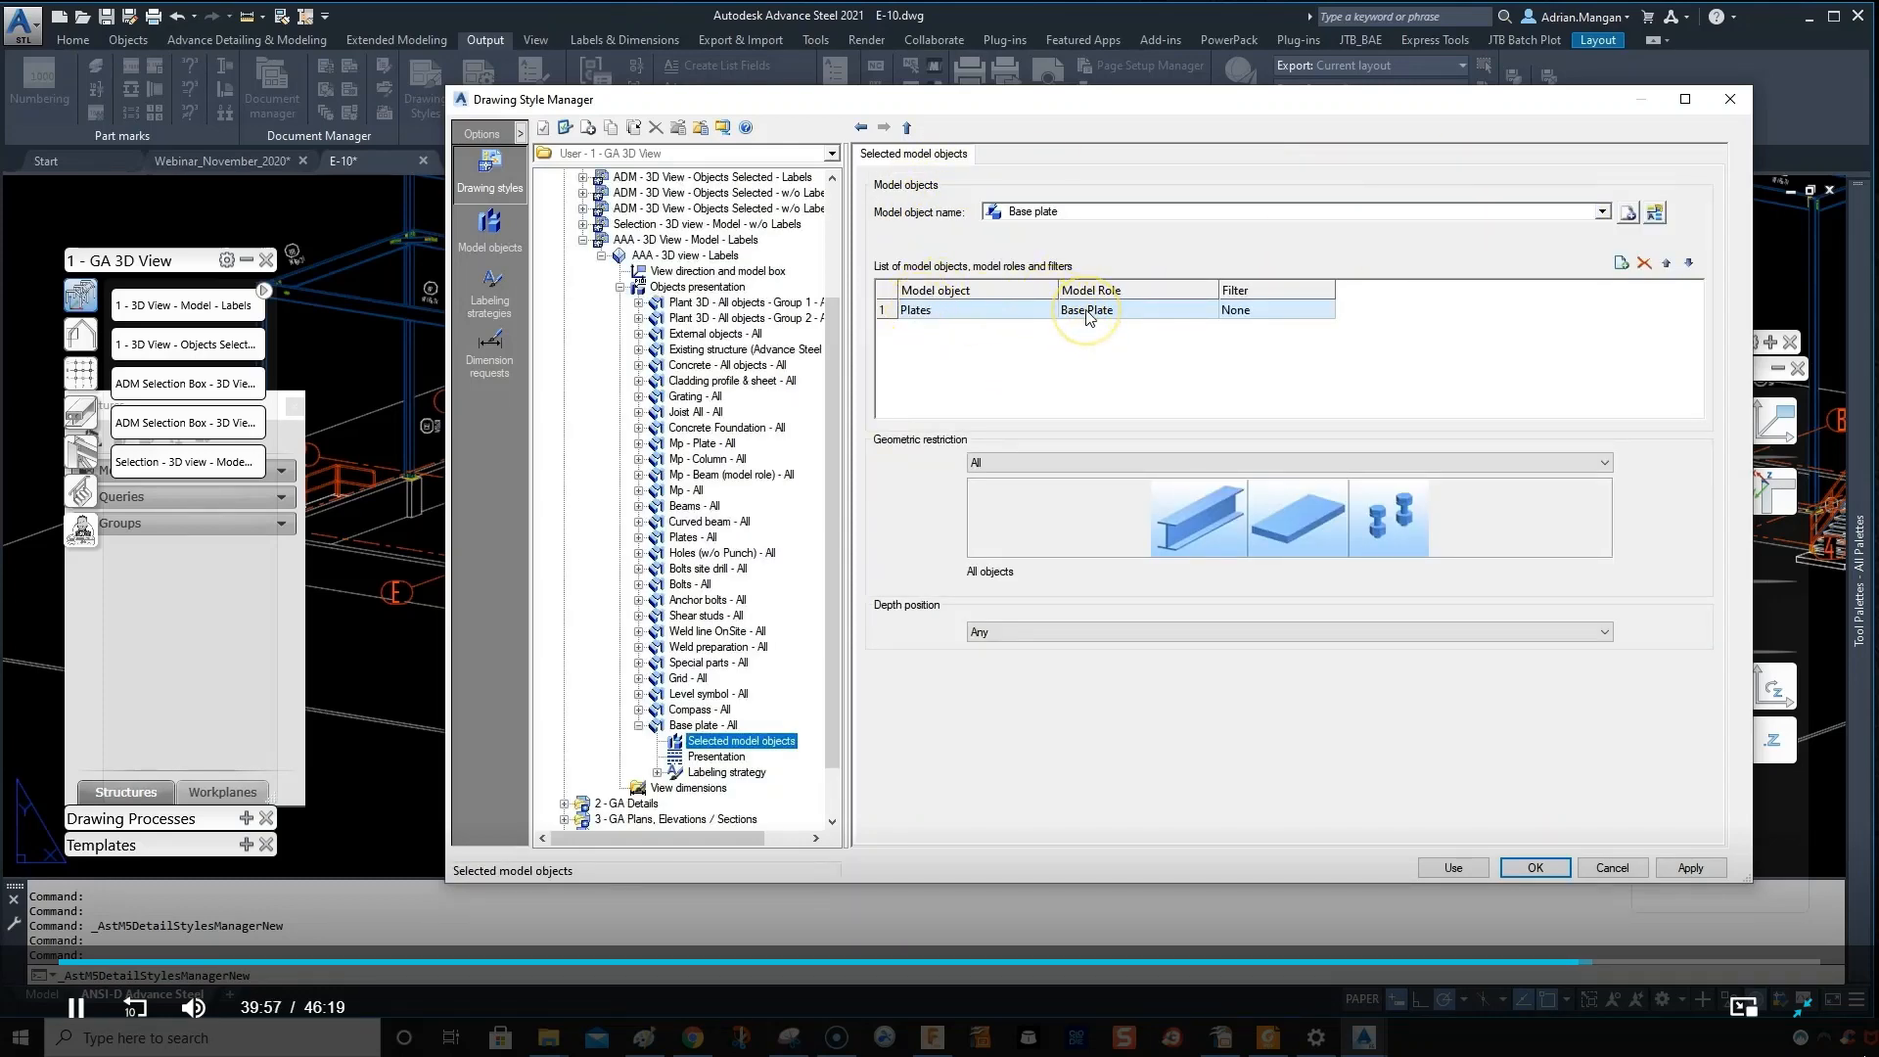
{"action": "left_click", "coordinate": [1679, 868]}
- Move the Base plate rule up the objects presentation list so it sits directly below Concrete Foundation
{"action": "left_click", "coordinate": [712, 287]}
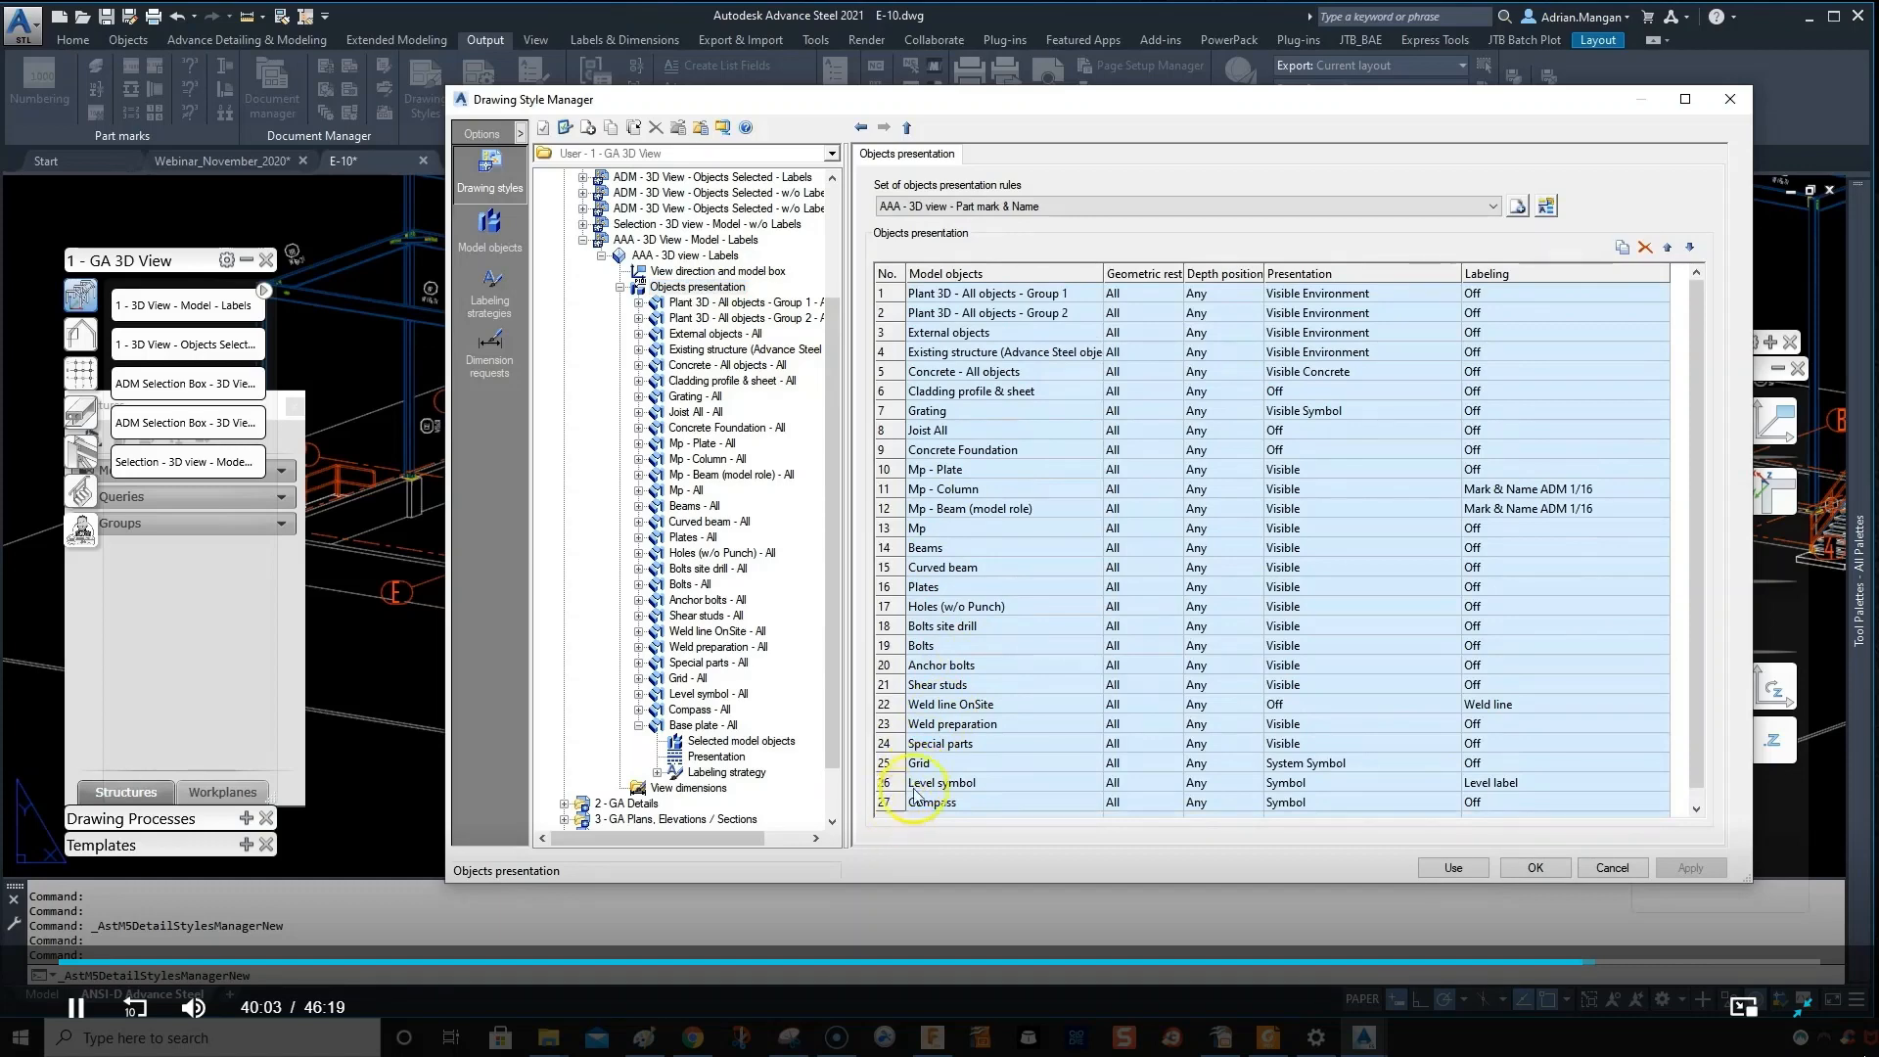
{"action": "scroll", "coordinate": [915, 795], "scroll_direction": "down", "scroll_amount": 1}
{"action": "left_click", "coordinate": [894, 802]}
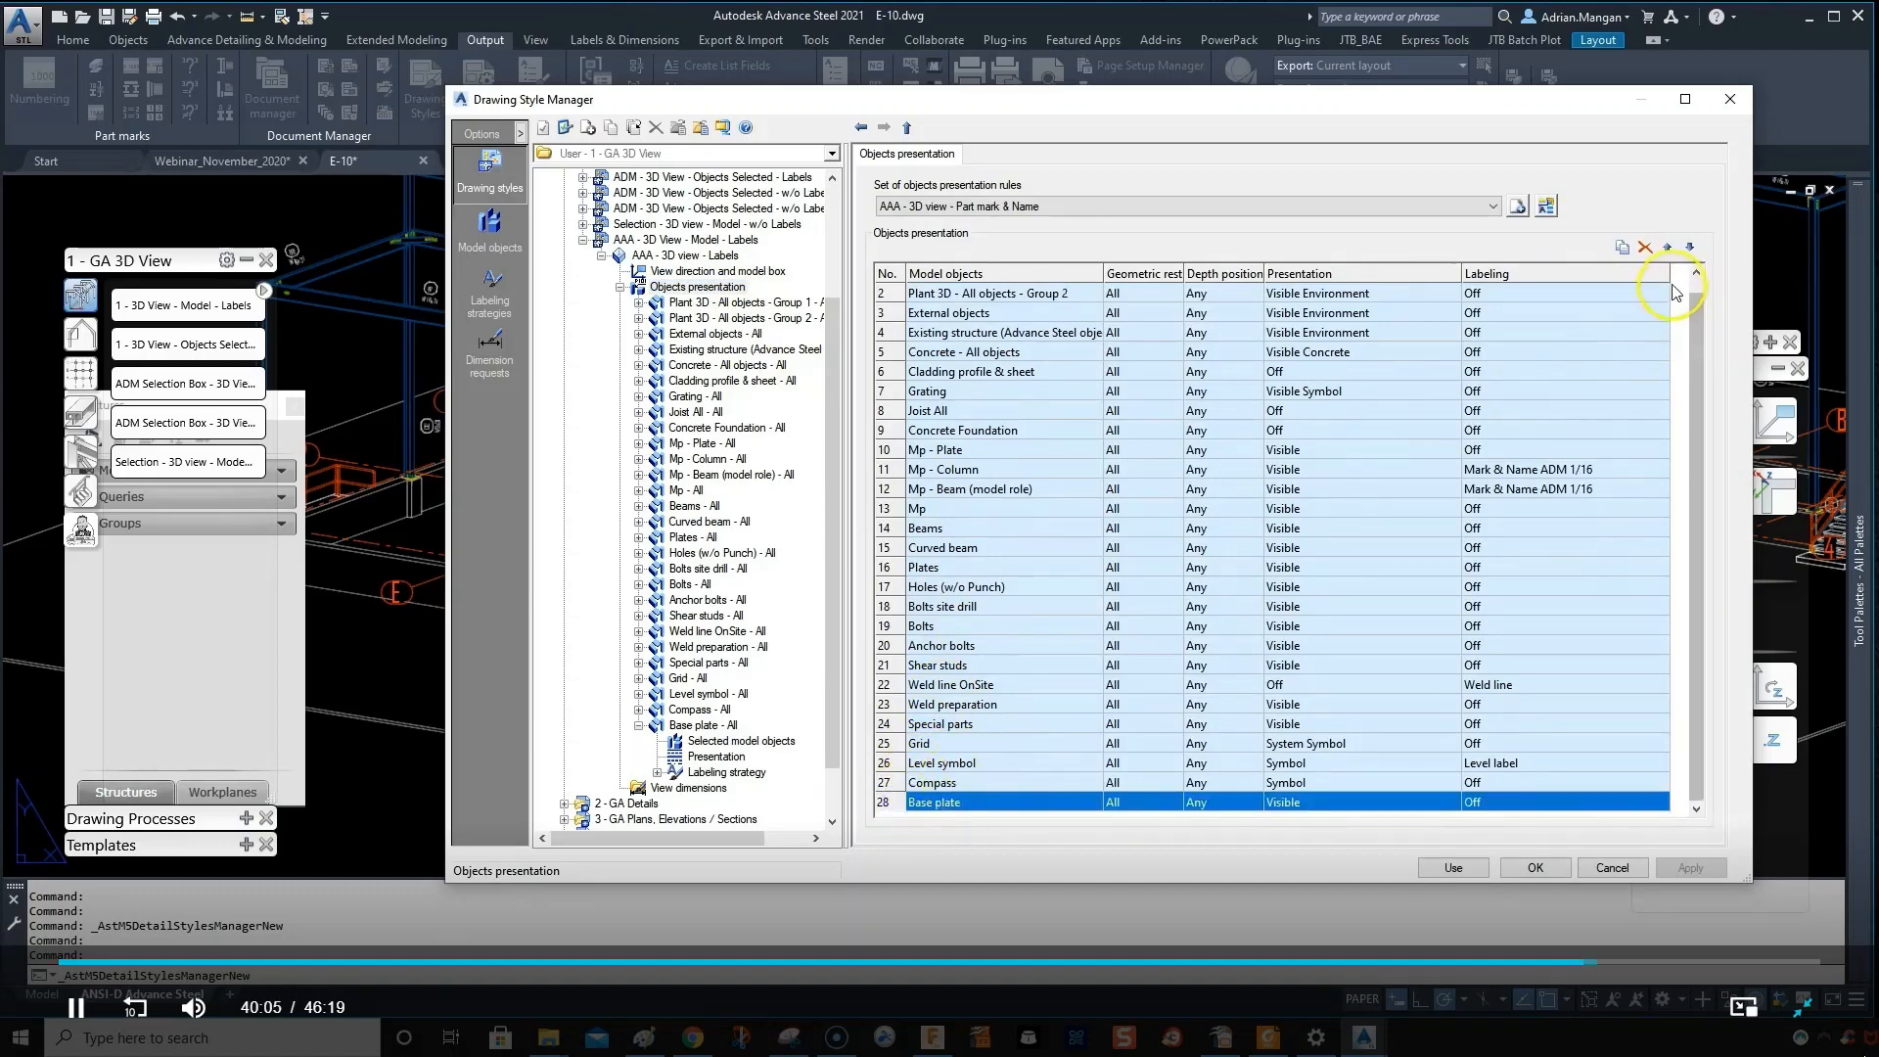
{"action": "left_click", "coordinate": [1665, 249]}
{"action": "left_click", "coordinate": [1666, 248]}
{"action": "left_click", "coordinate": [1666, 248]}
{"action": "left_click", "coordinate": [1665, 249]}
{"action": "double_click", "coordinate": [1663, 248]}
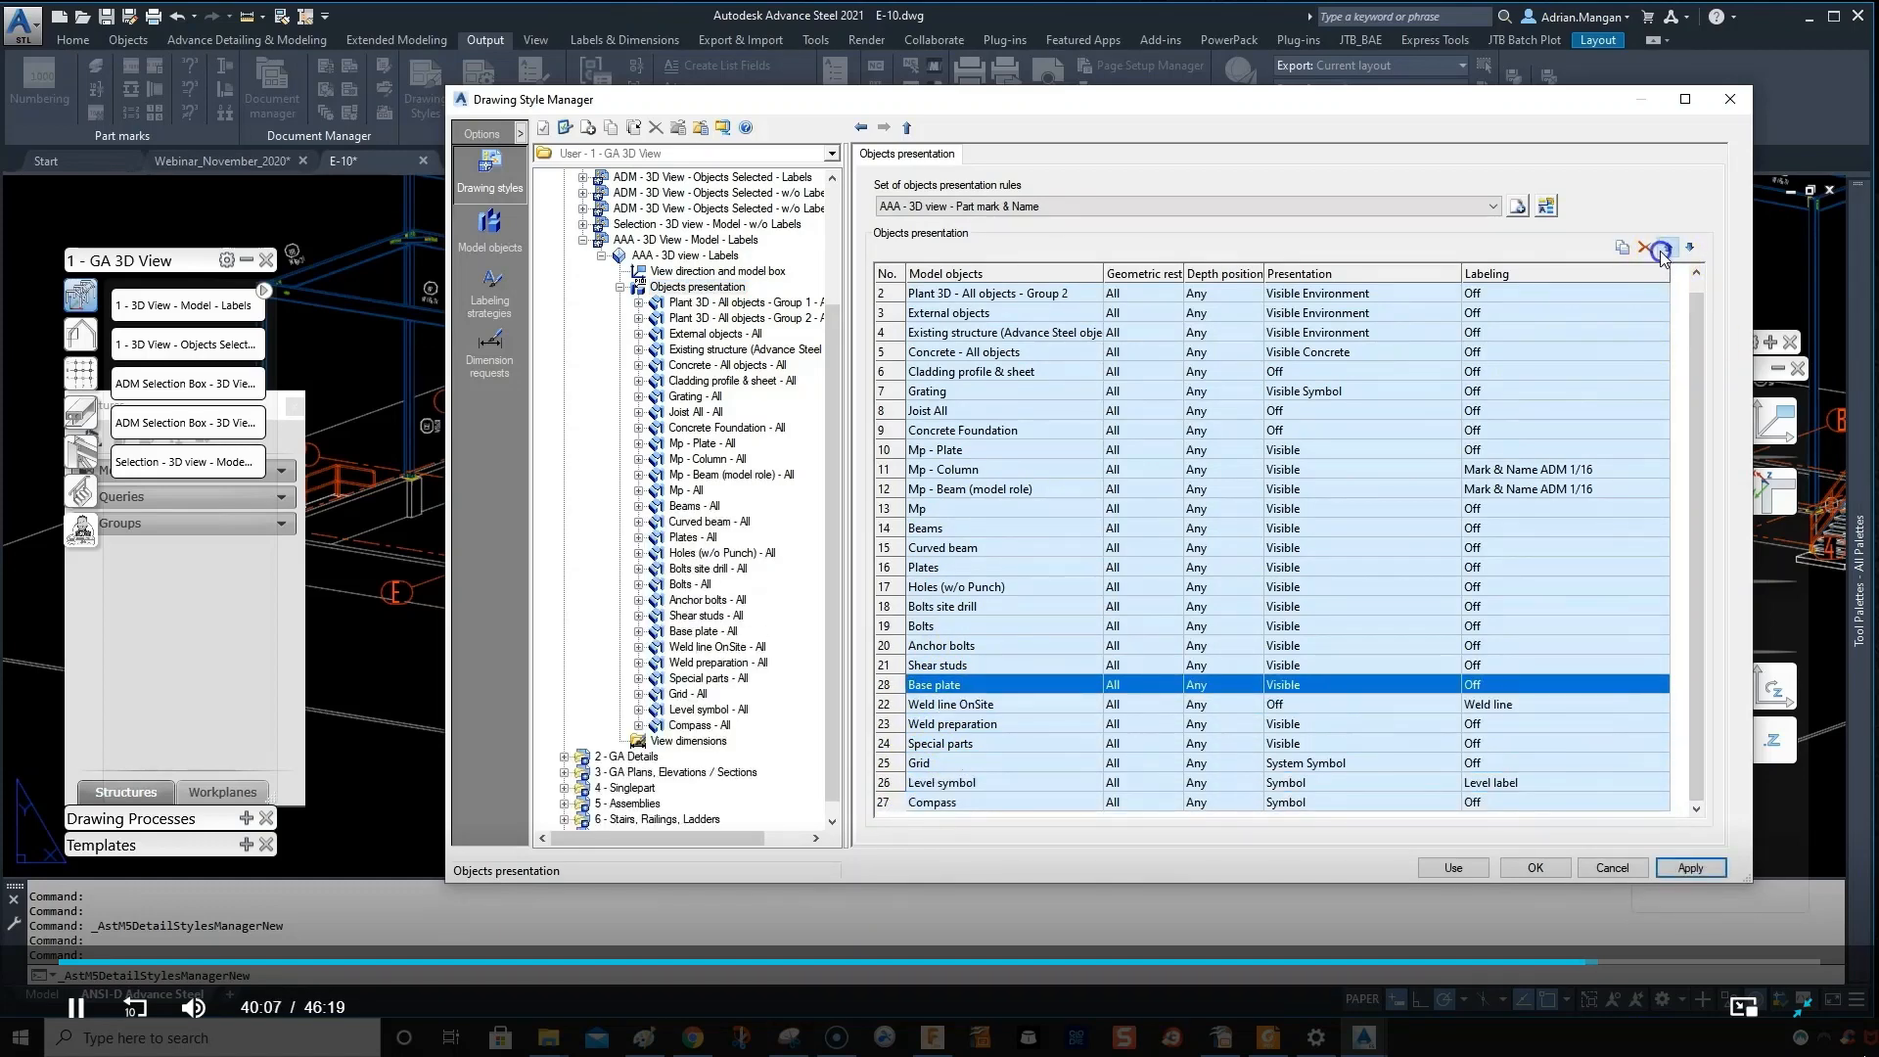
{"action": "double_click", "coordinate": [1664, 248]}
{"action": "triple_click", "coordinate": [1663, 249]}
{"action": "double_click", "coordinate": [1664, 248]}
{"action": "left_click", "coordinate": [1664, 249]}
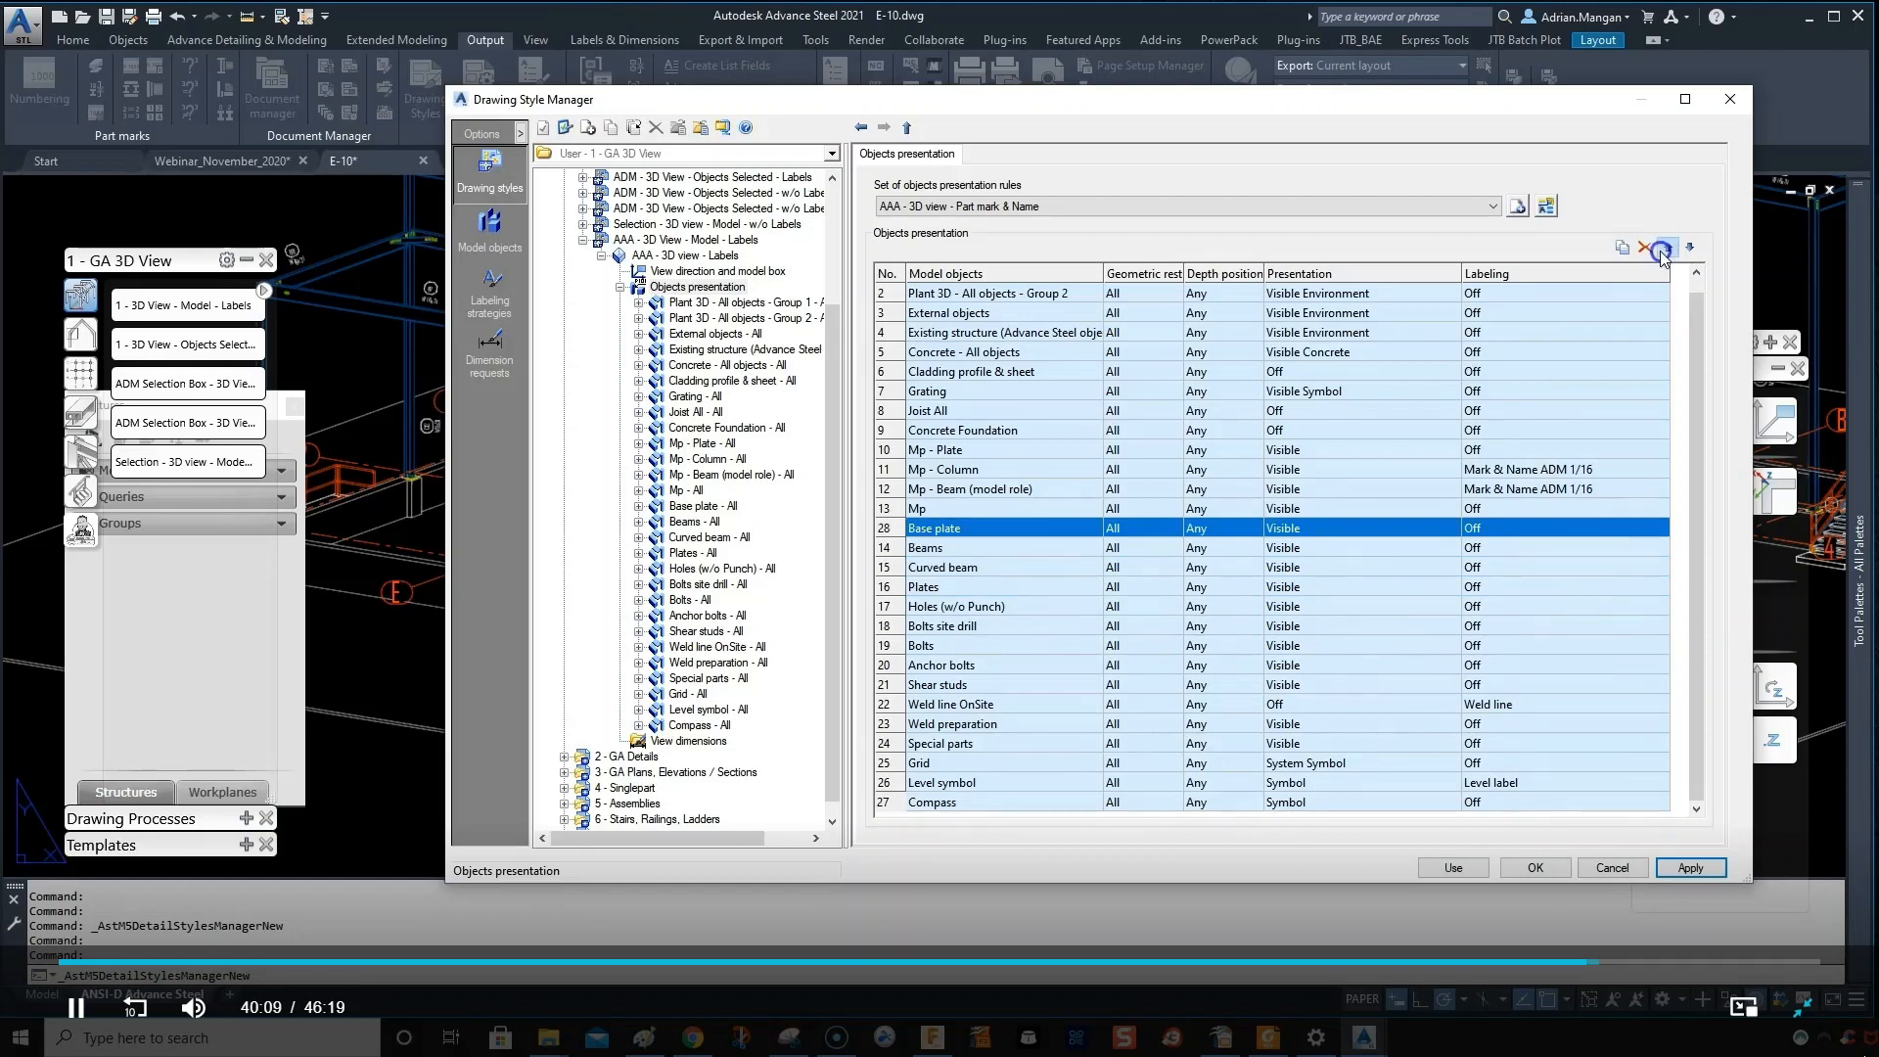
{"action": "double_click", "coordinate": [1663, 249]}
{"action": "double_click", "coordinate": [1663, 249]}
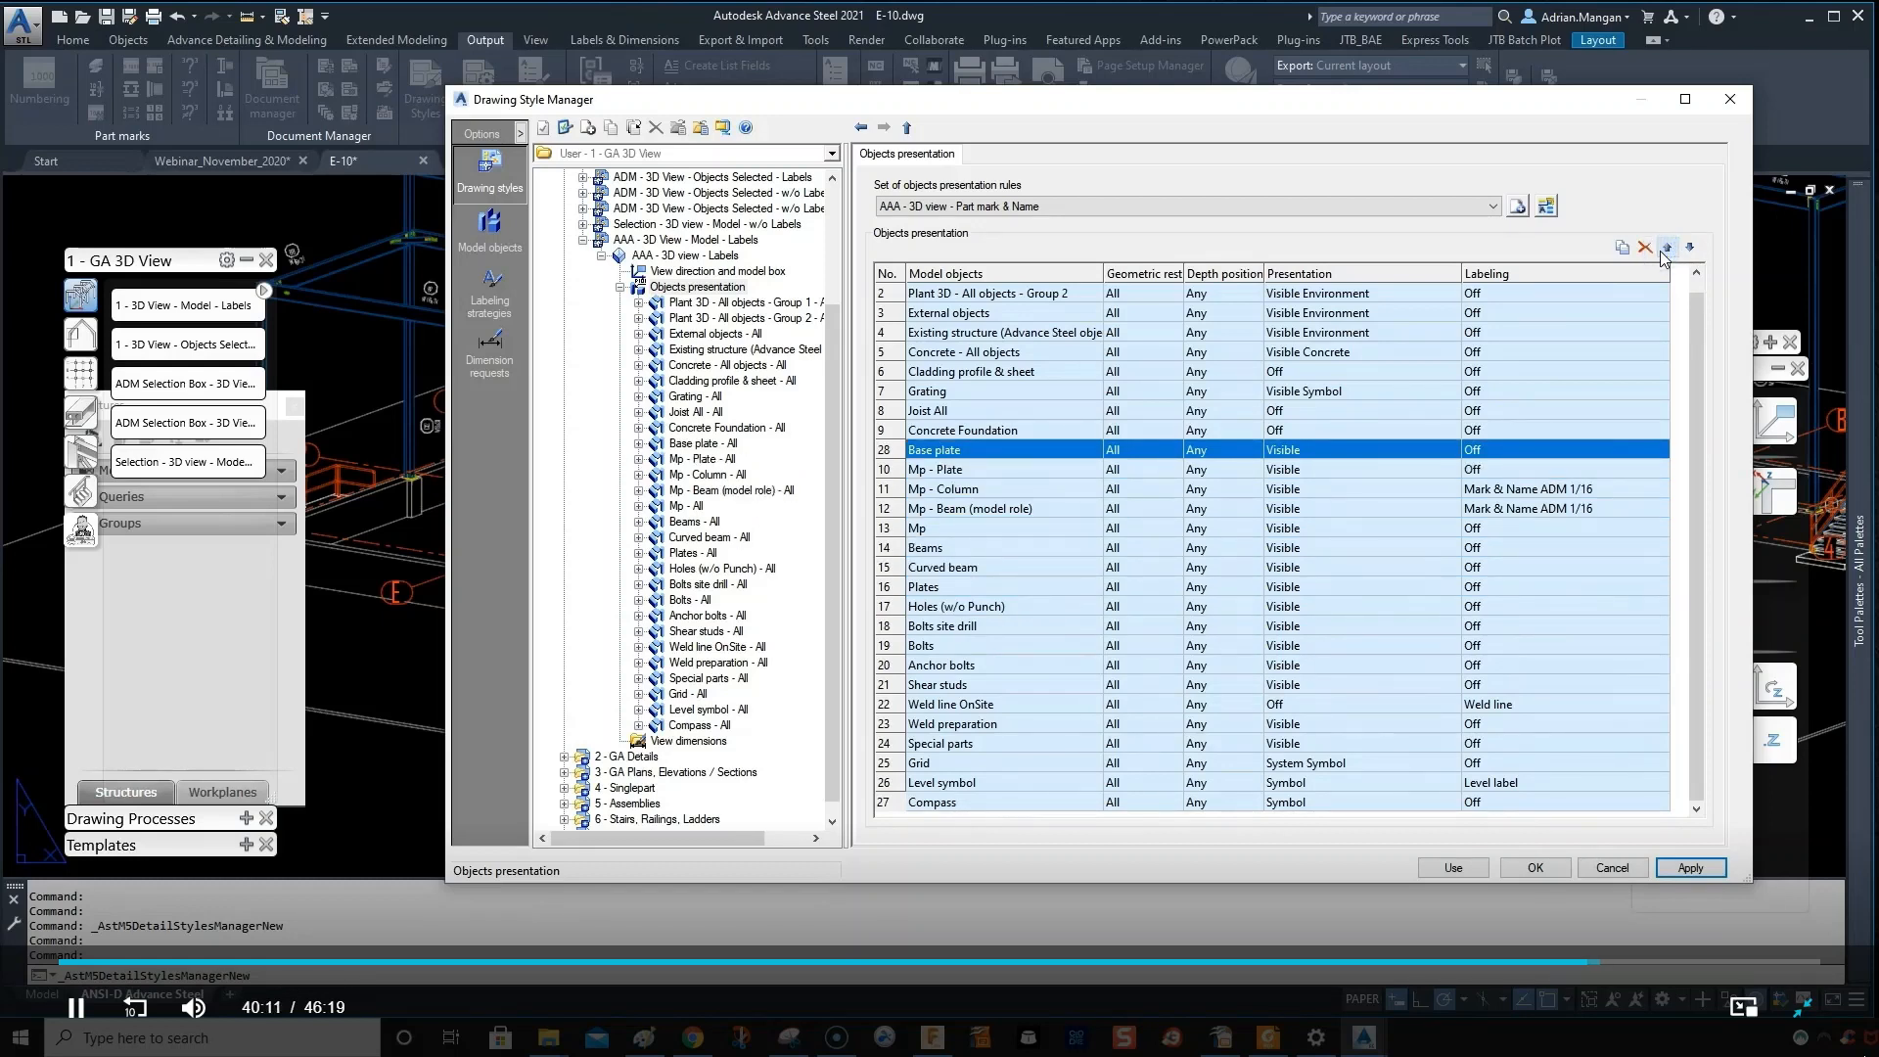
- Open the Base plate rule from the objects presentation list and go to the definition of its labeling strategy
{"action": "left_click", "coordinate": [1223, 447]}
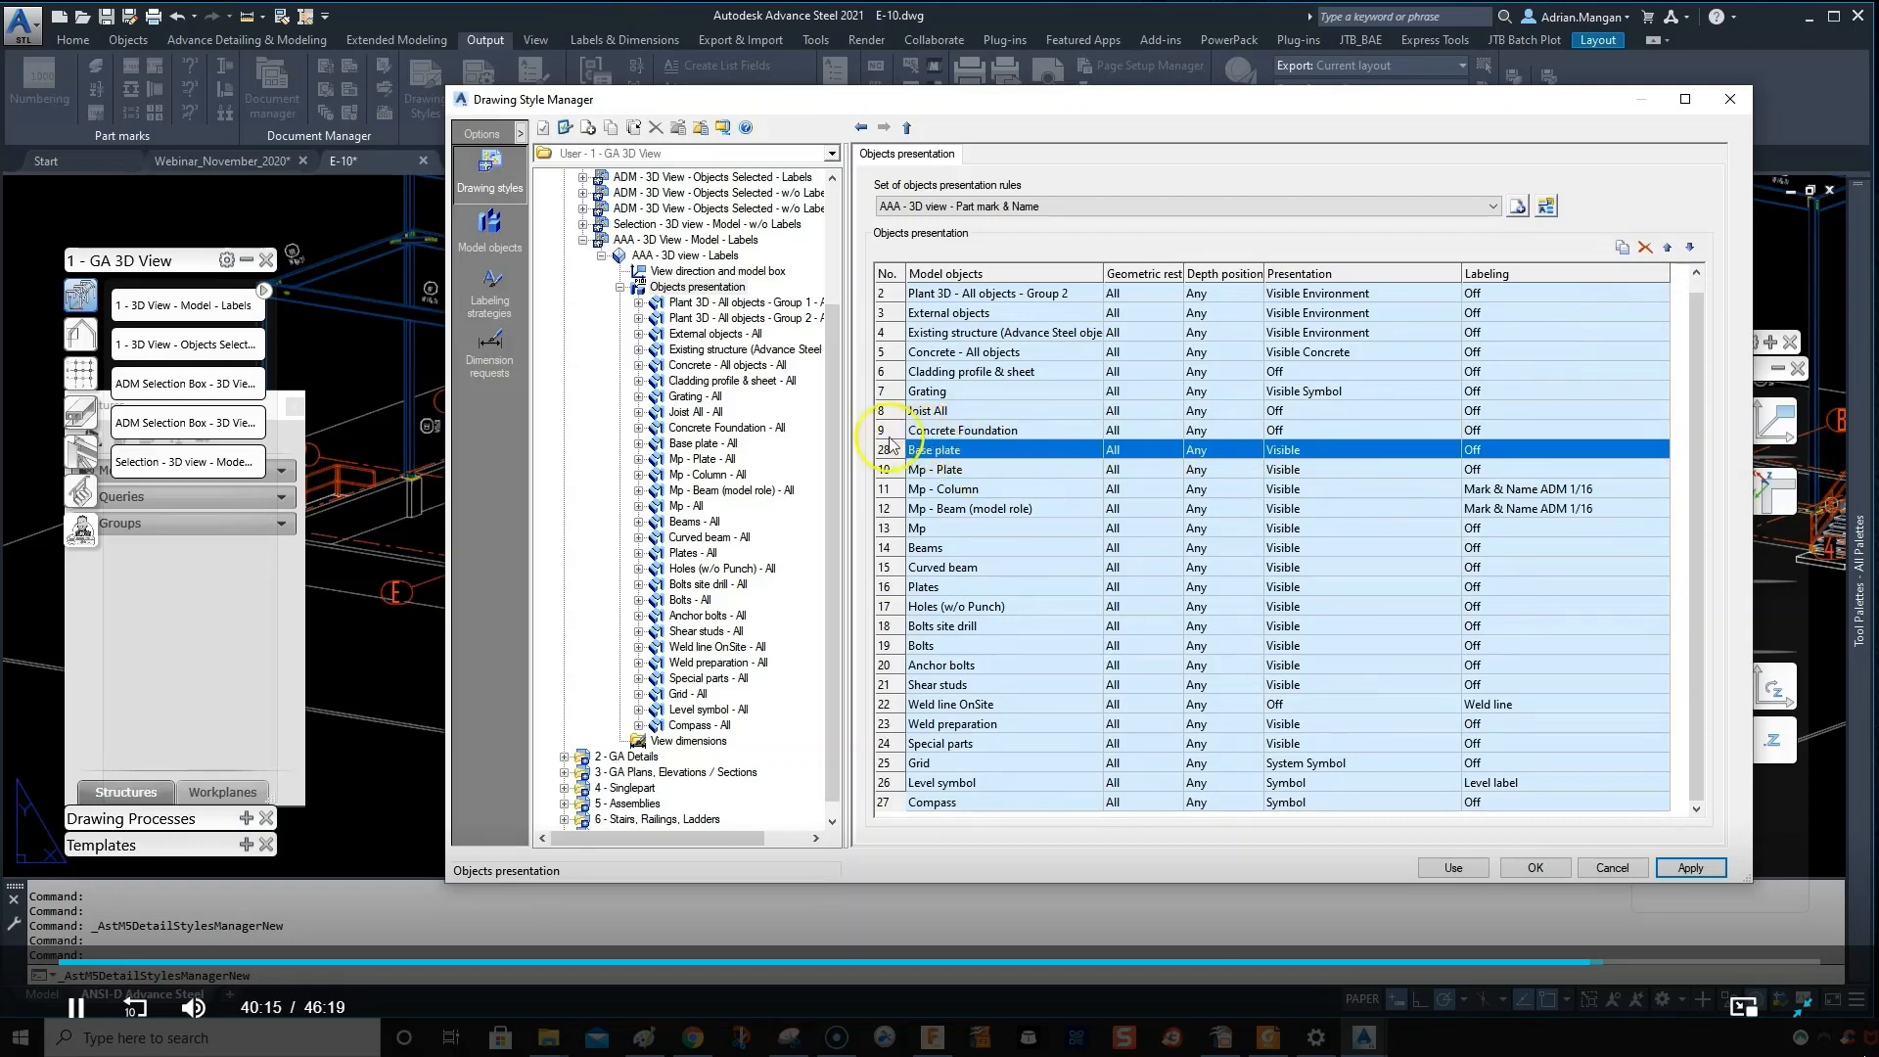
{"action": "left_click", "coordinate": [967, 432]}
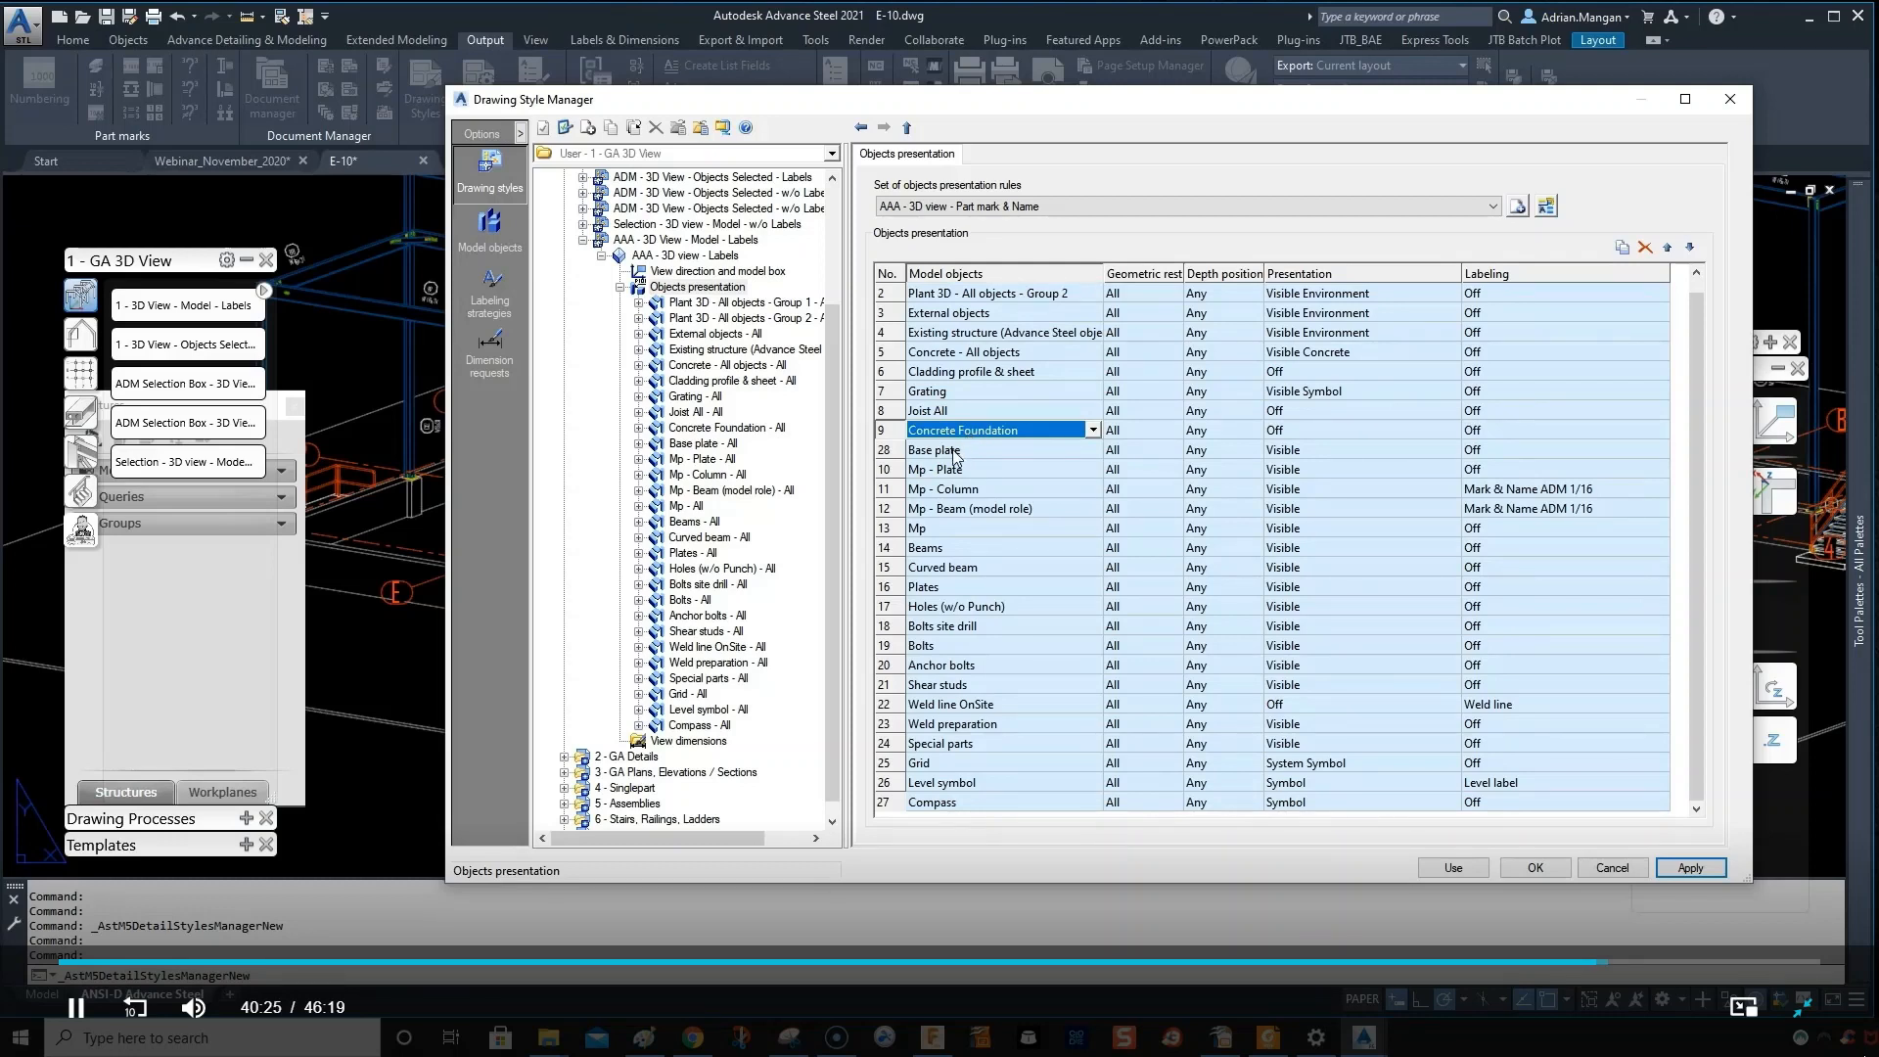
{"action": "left_click", "coordinate": [954, 452]}
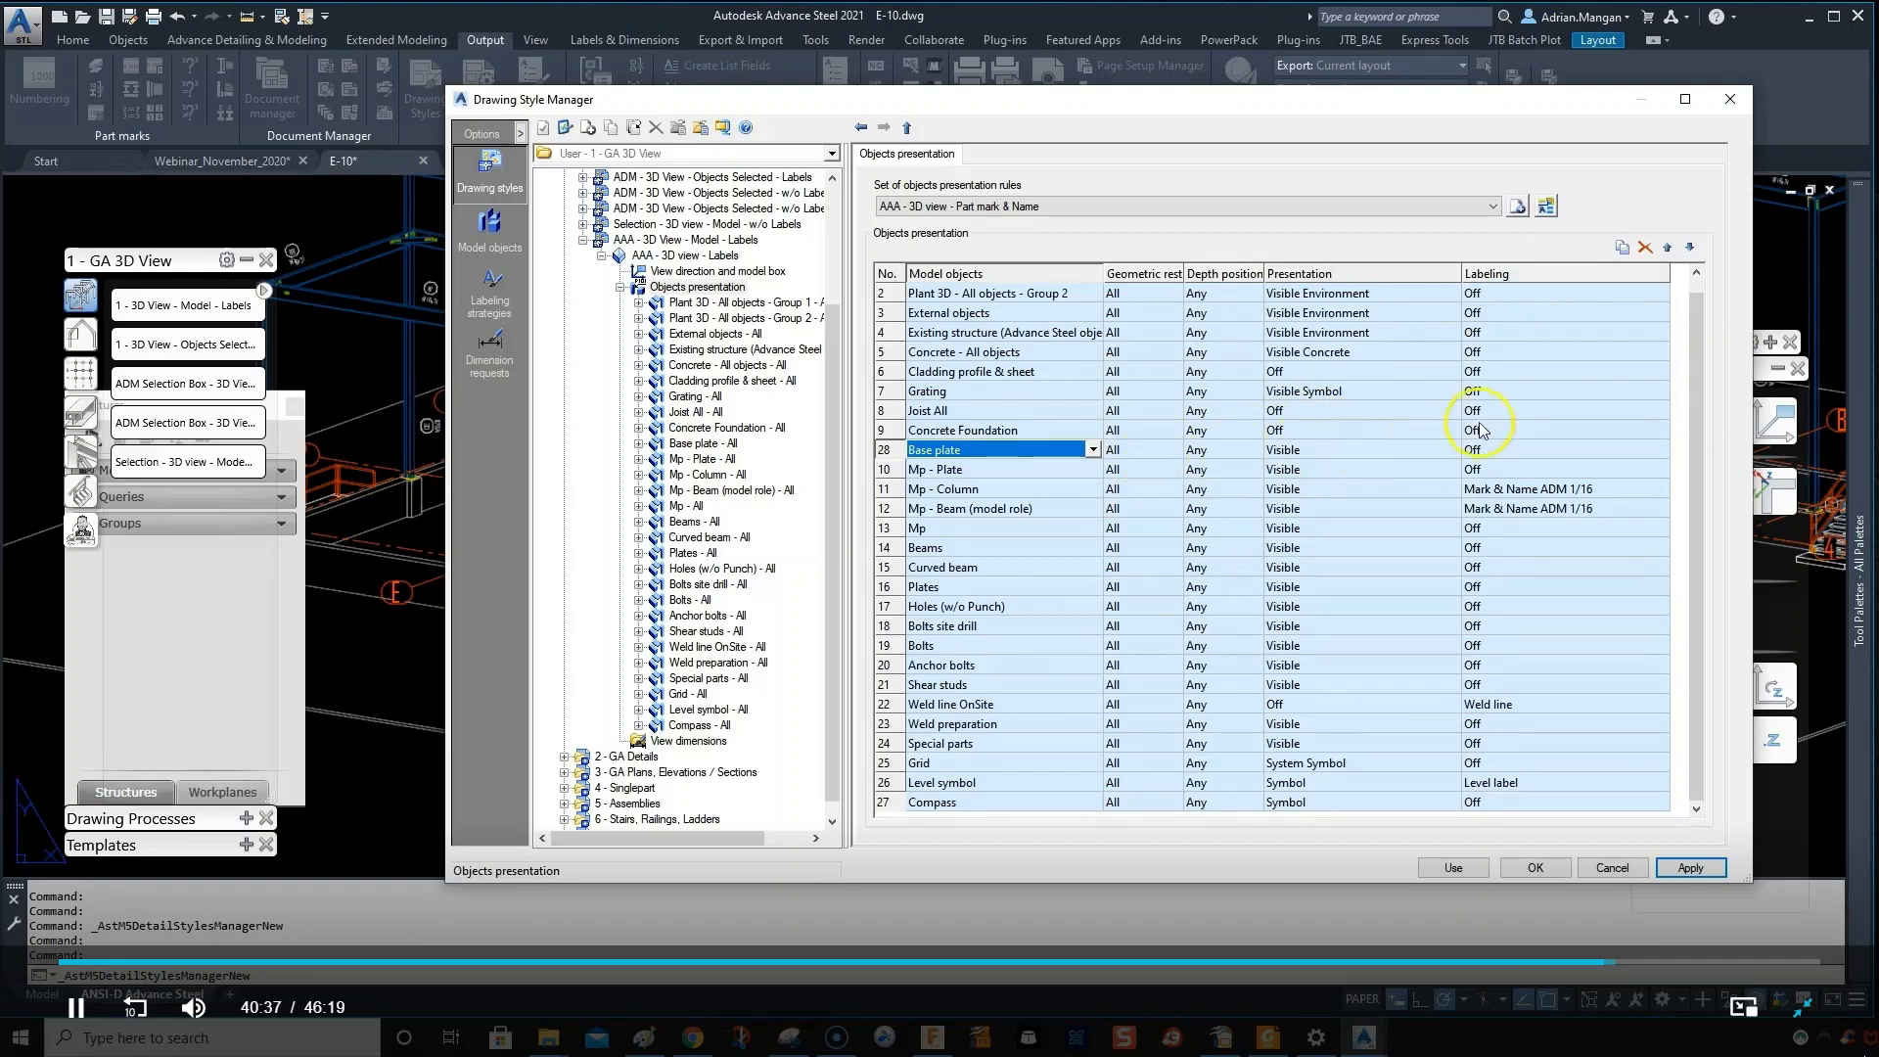
{"action": "double_click", "coordinate": [897, 453]}
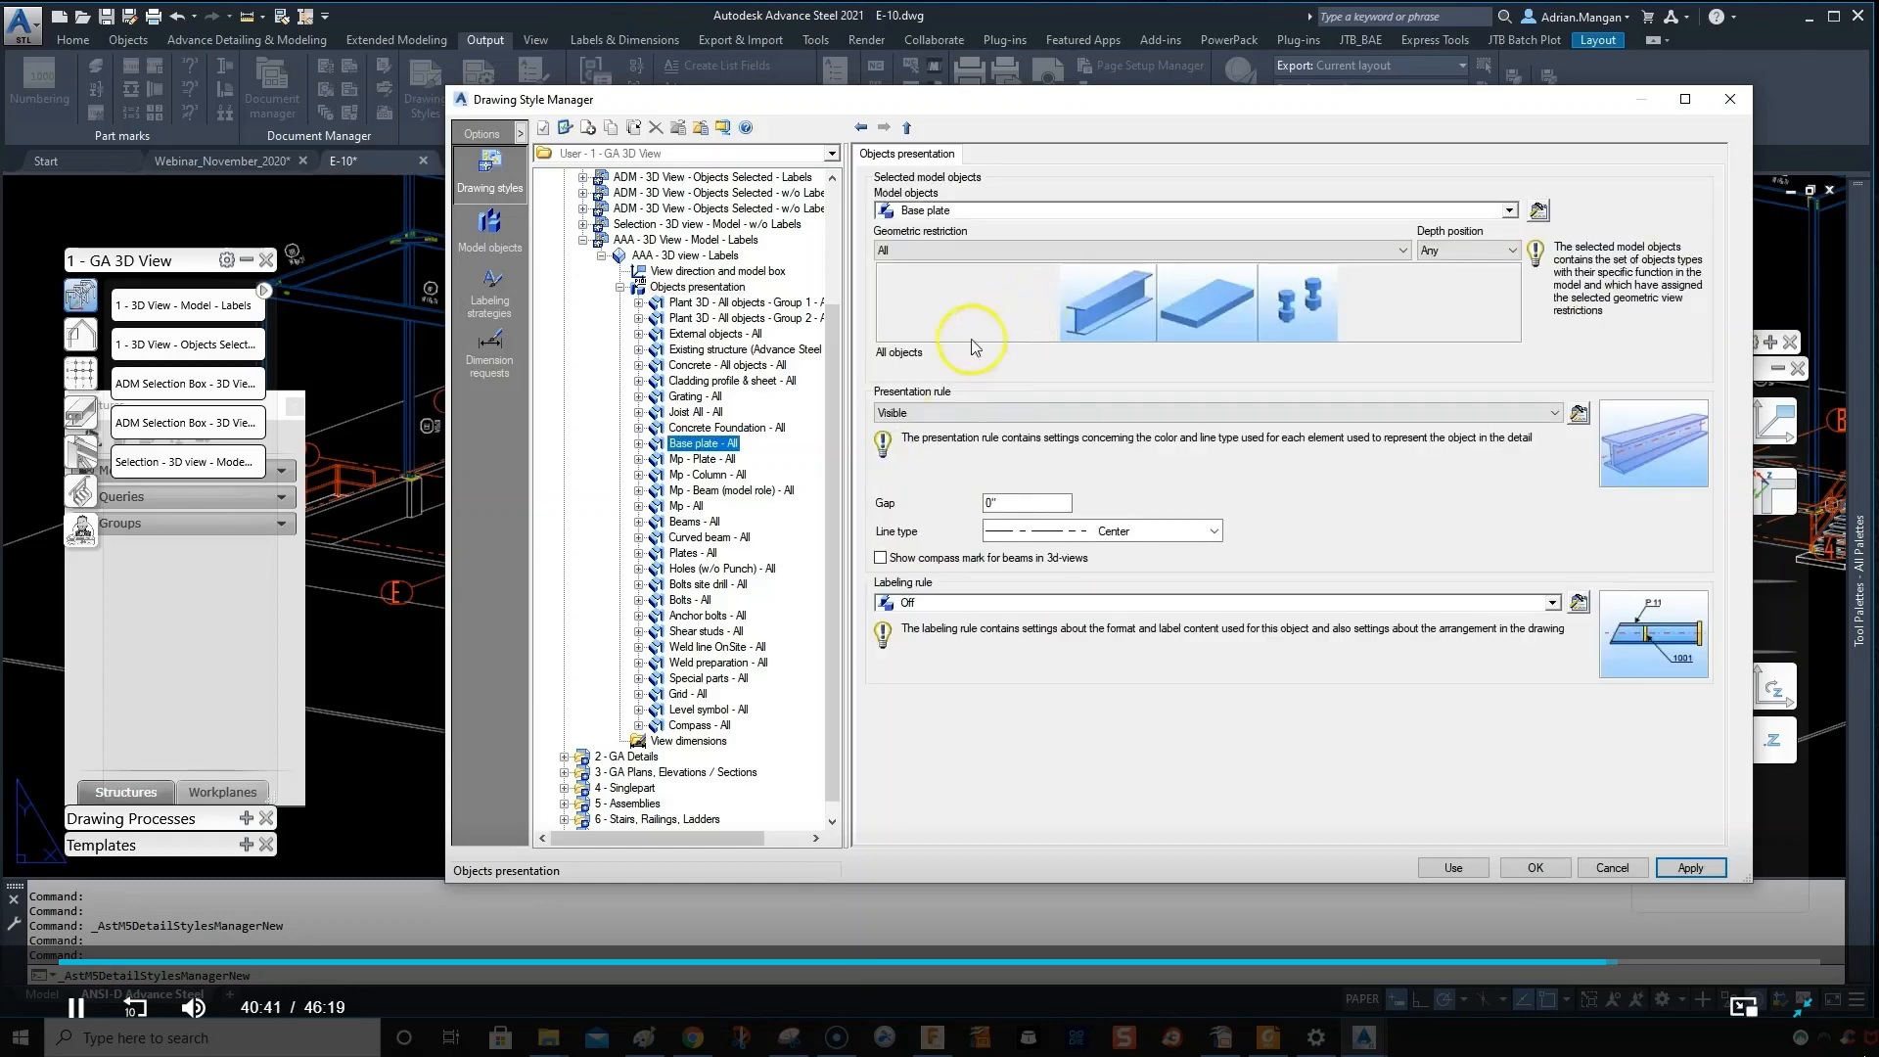
{"action": "left_click", "coordinate": [945, 412]}
{"action": "left_click", "coordinate": [1578, 604]}
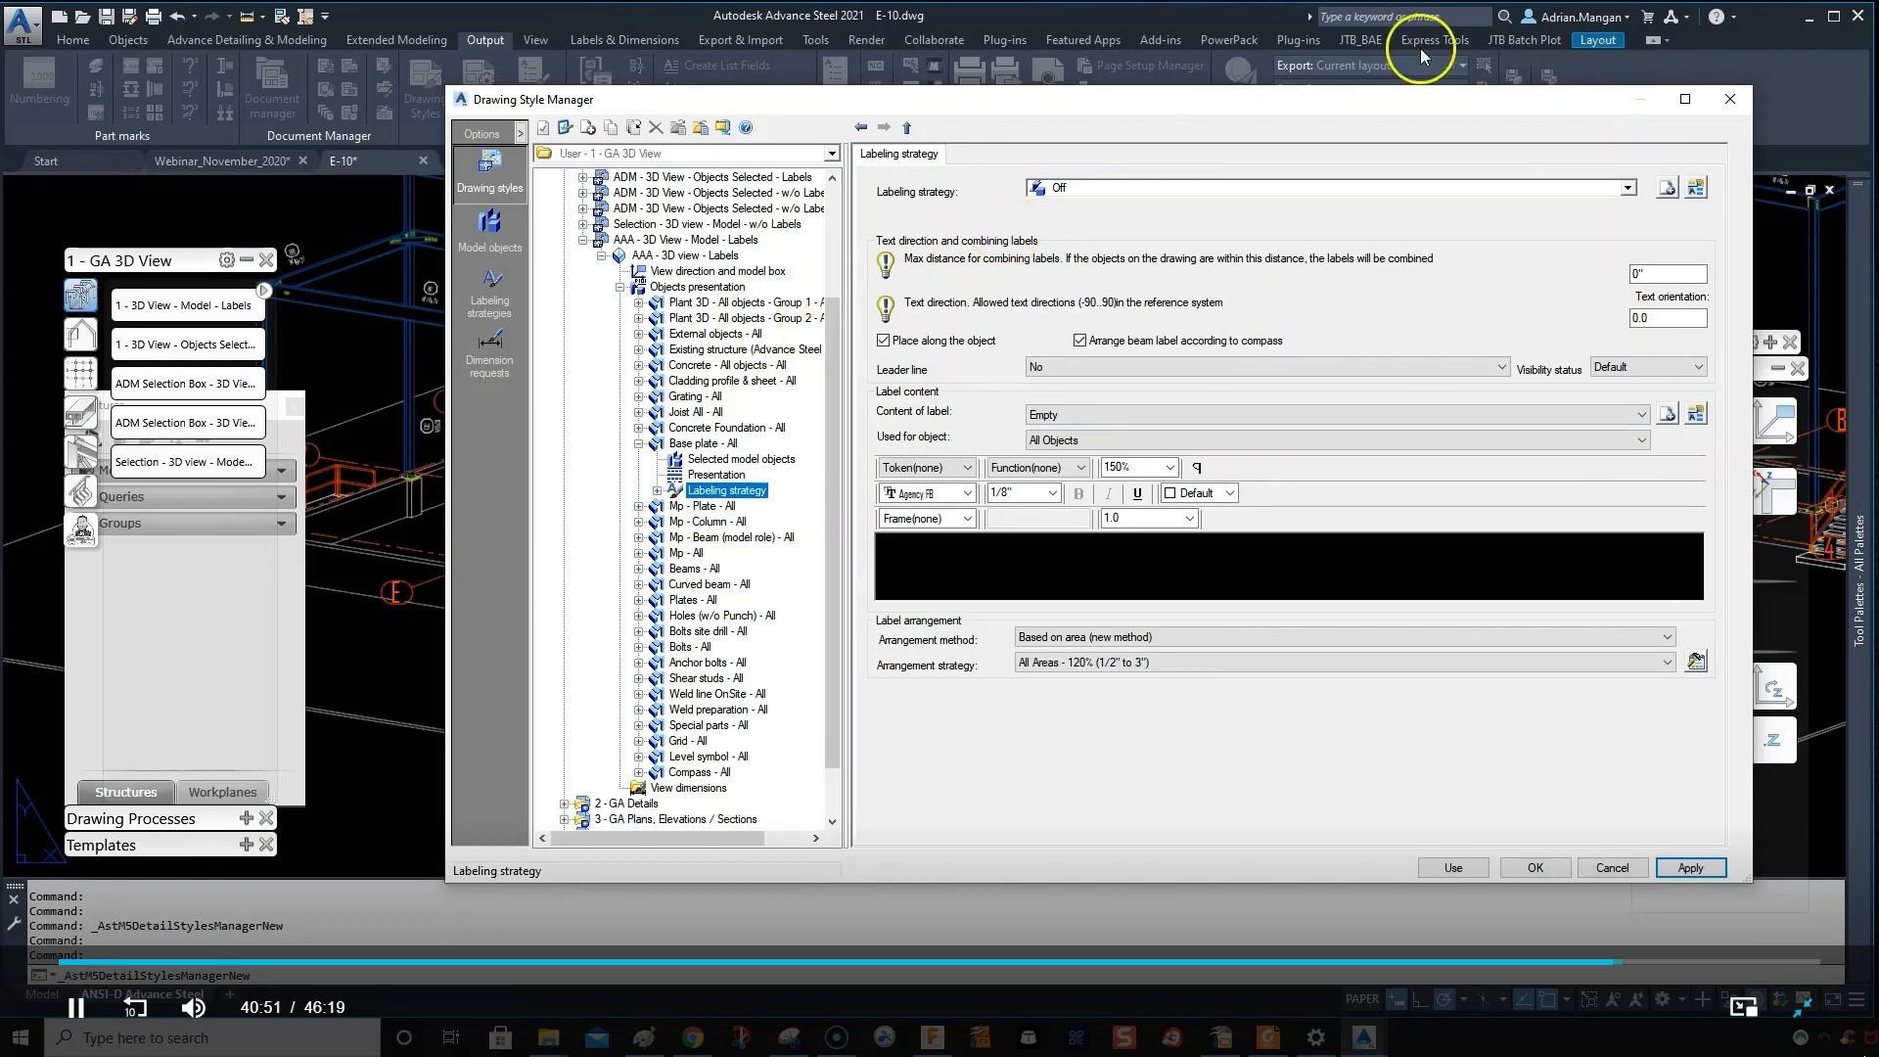
- Browse the available labeling strategies under Others and assign Model role to the Base plate rule
{"action": "left_click", "coordinate": [1628, 188]}
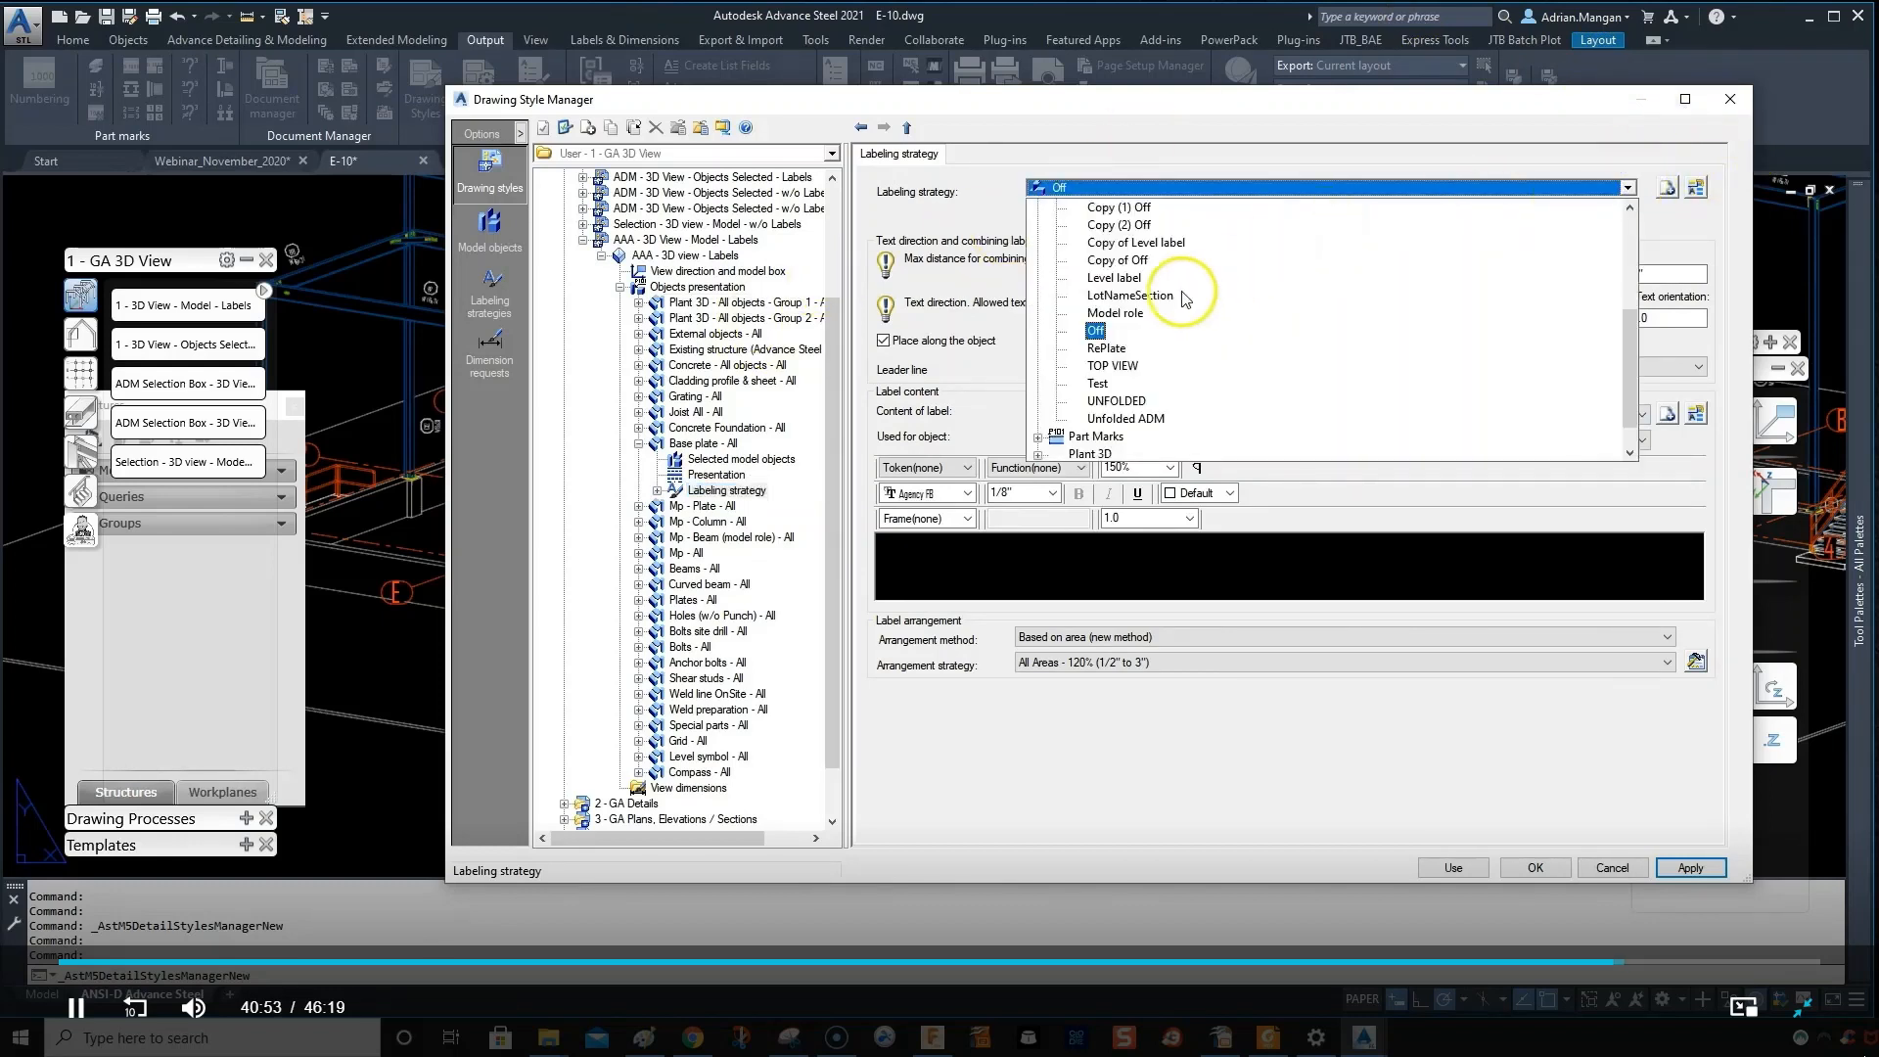
{"action": "scroll", "coordinate": [1157, 336], "scroll_direction": "up", "scroll_amount": 4}
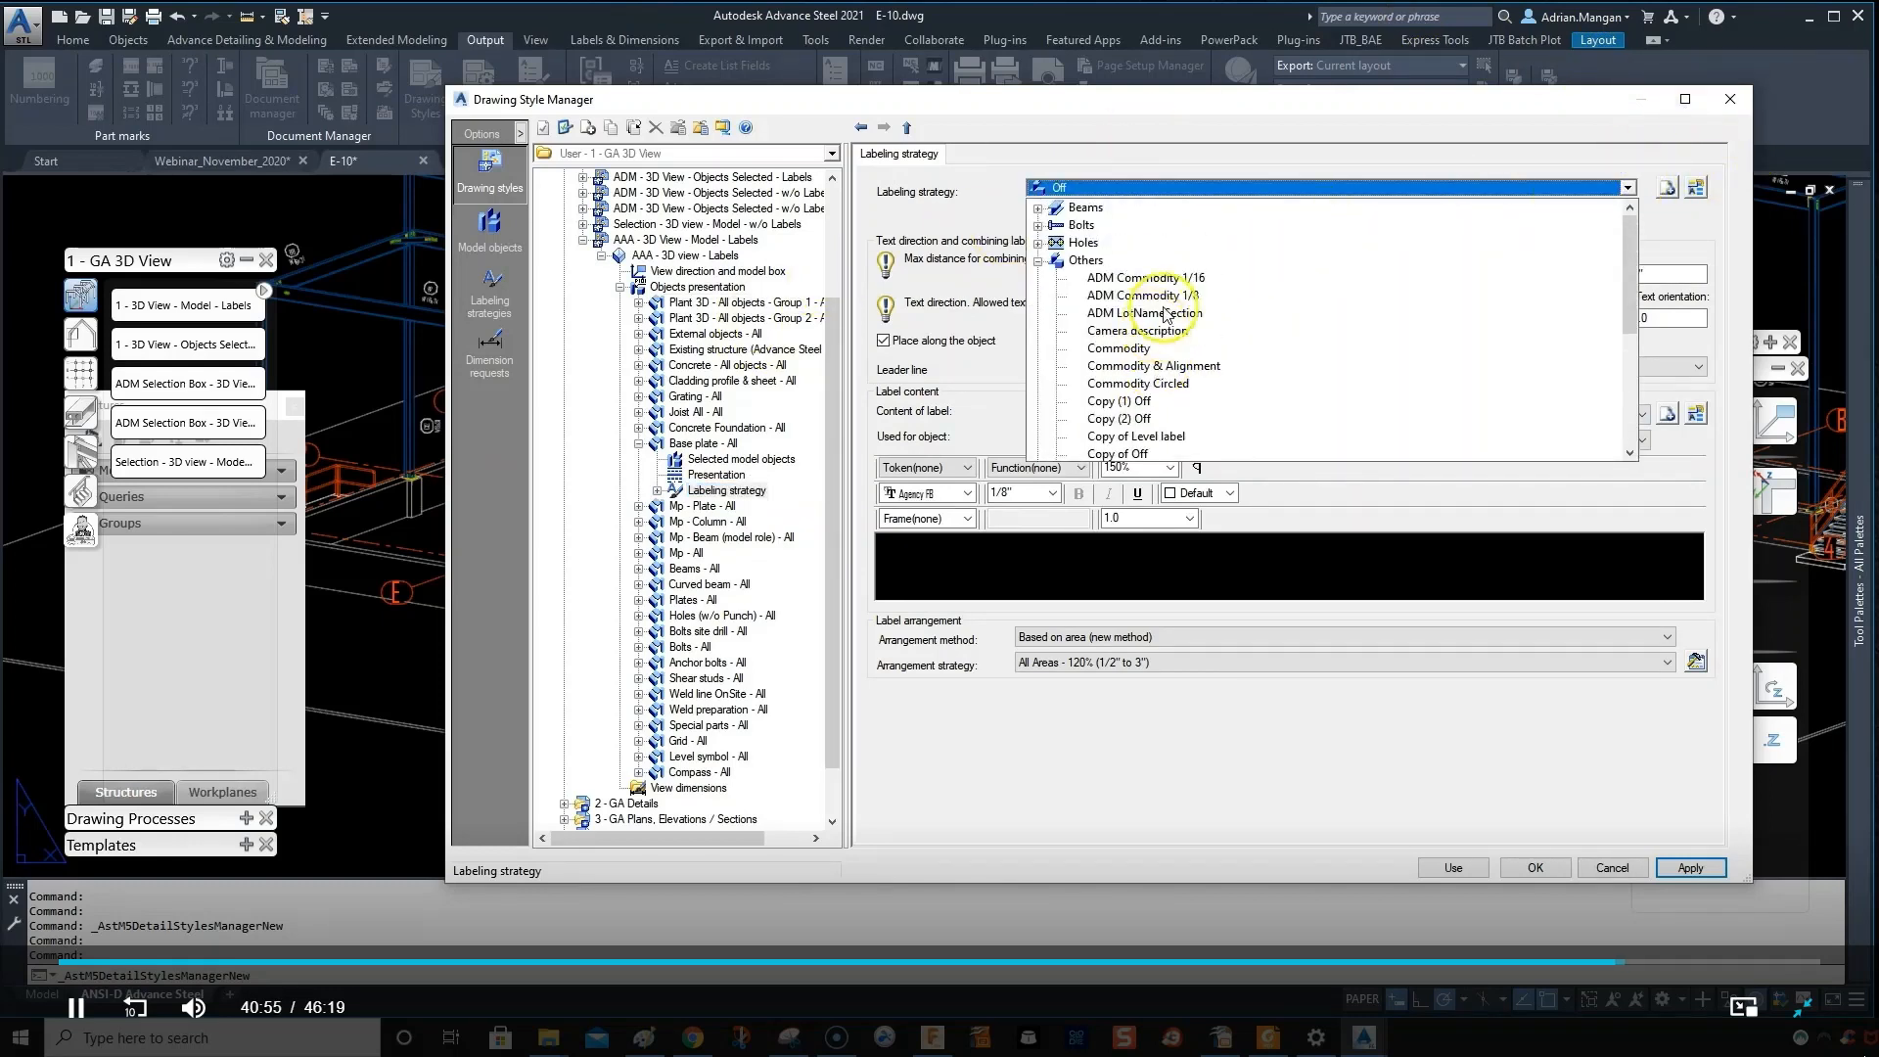
{"action": "scroll", "coordinate": [1165, 332], "scroll_direction": "down", "scroll_amount": 4}
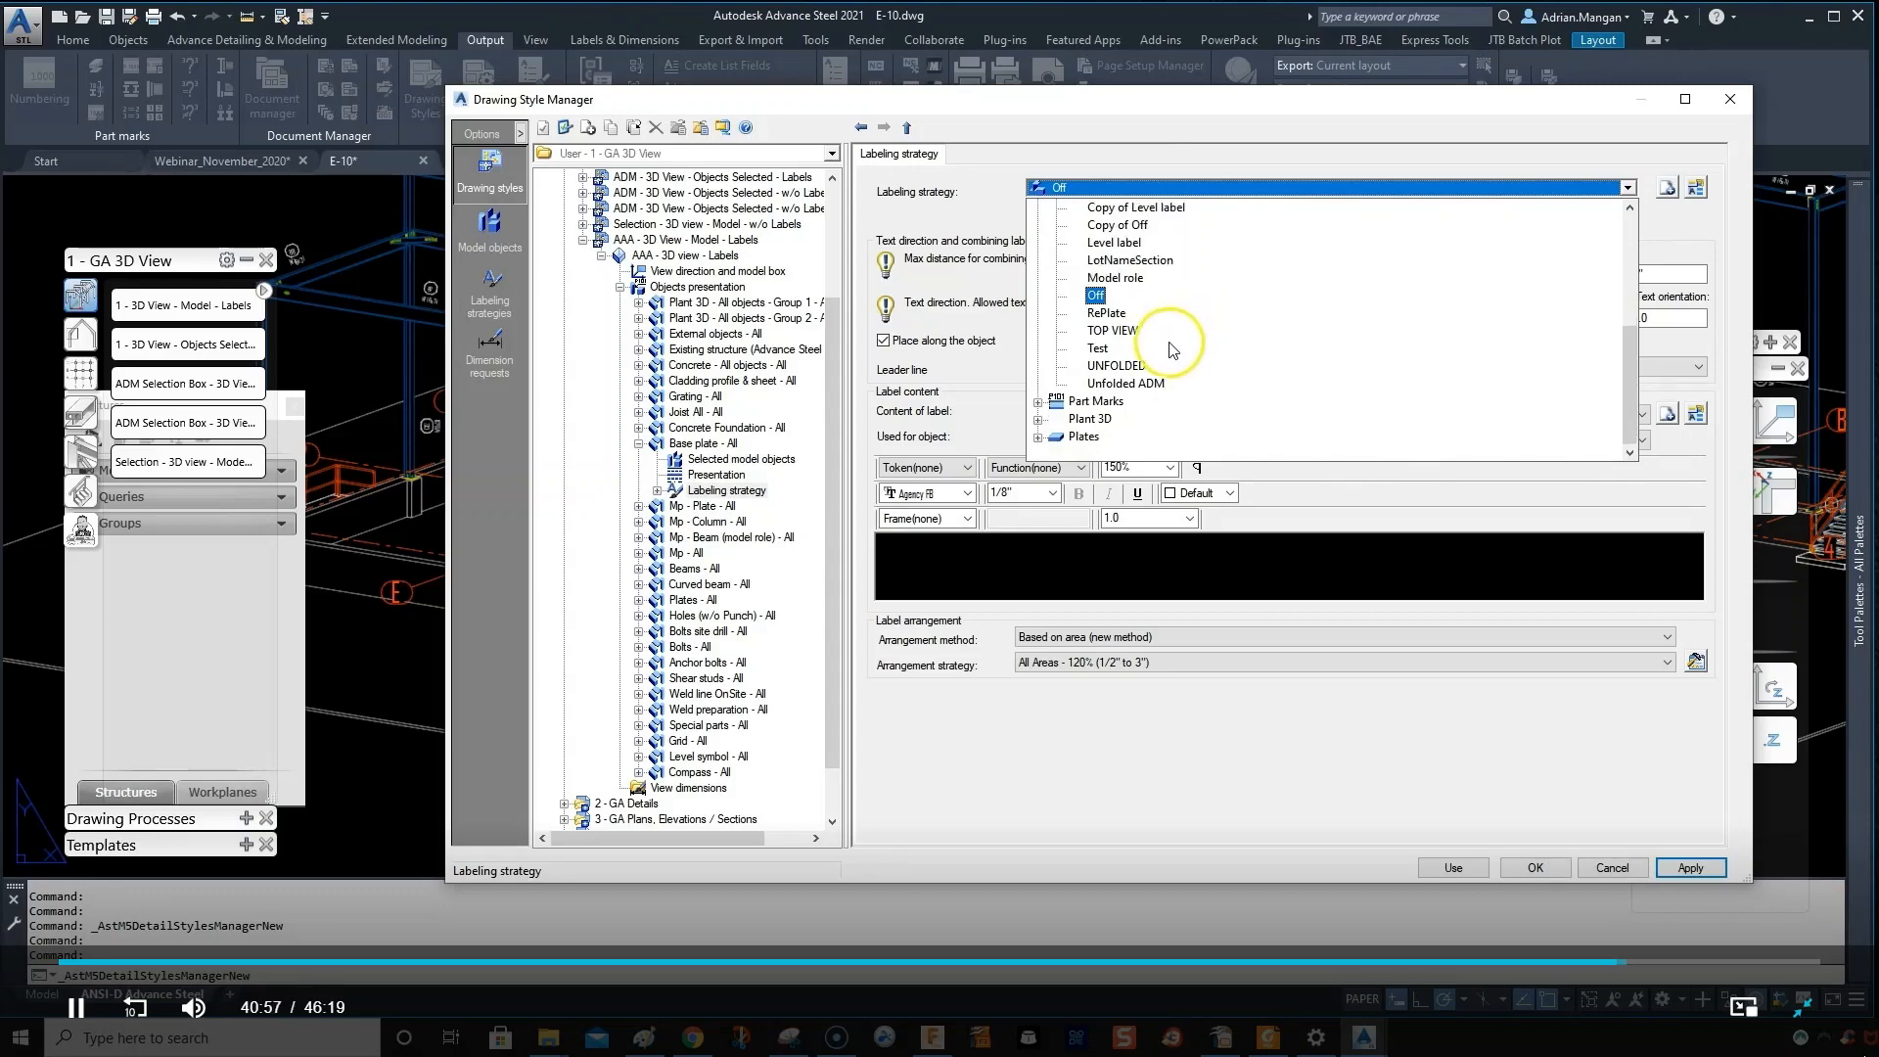
{"action": "scroll", "coordinate": [1115, 401], "scroll_direction": "up", "scroll_amount": 4}
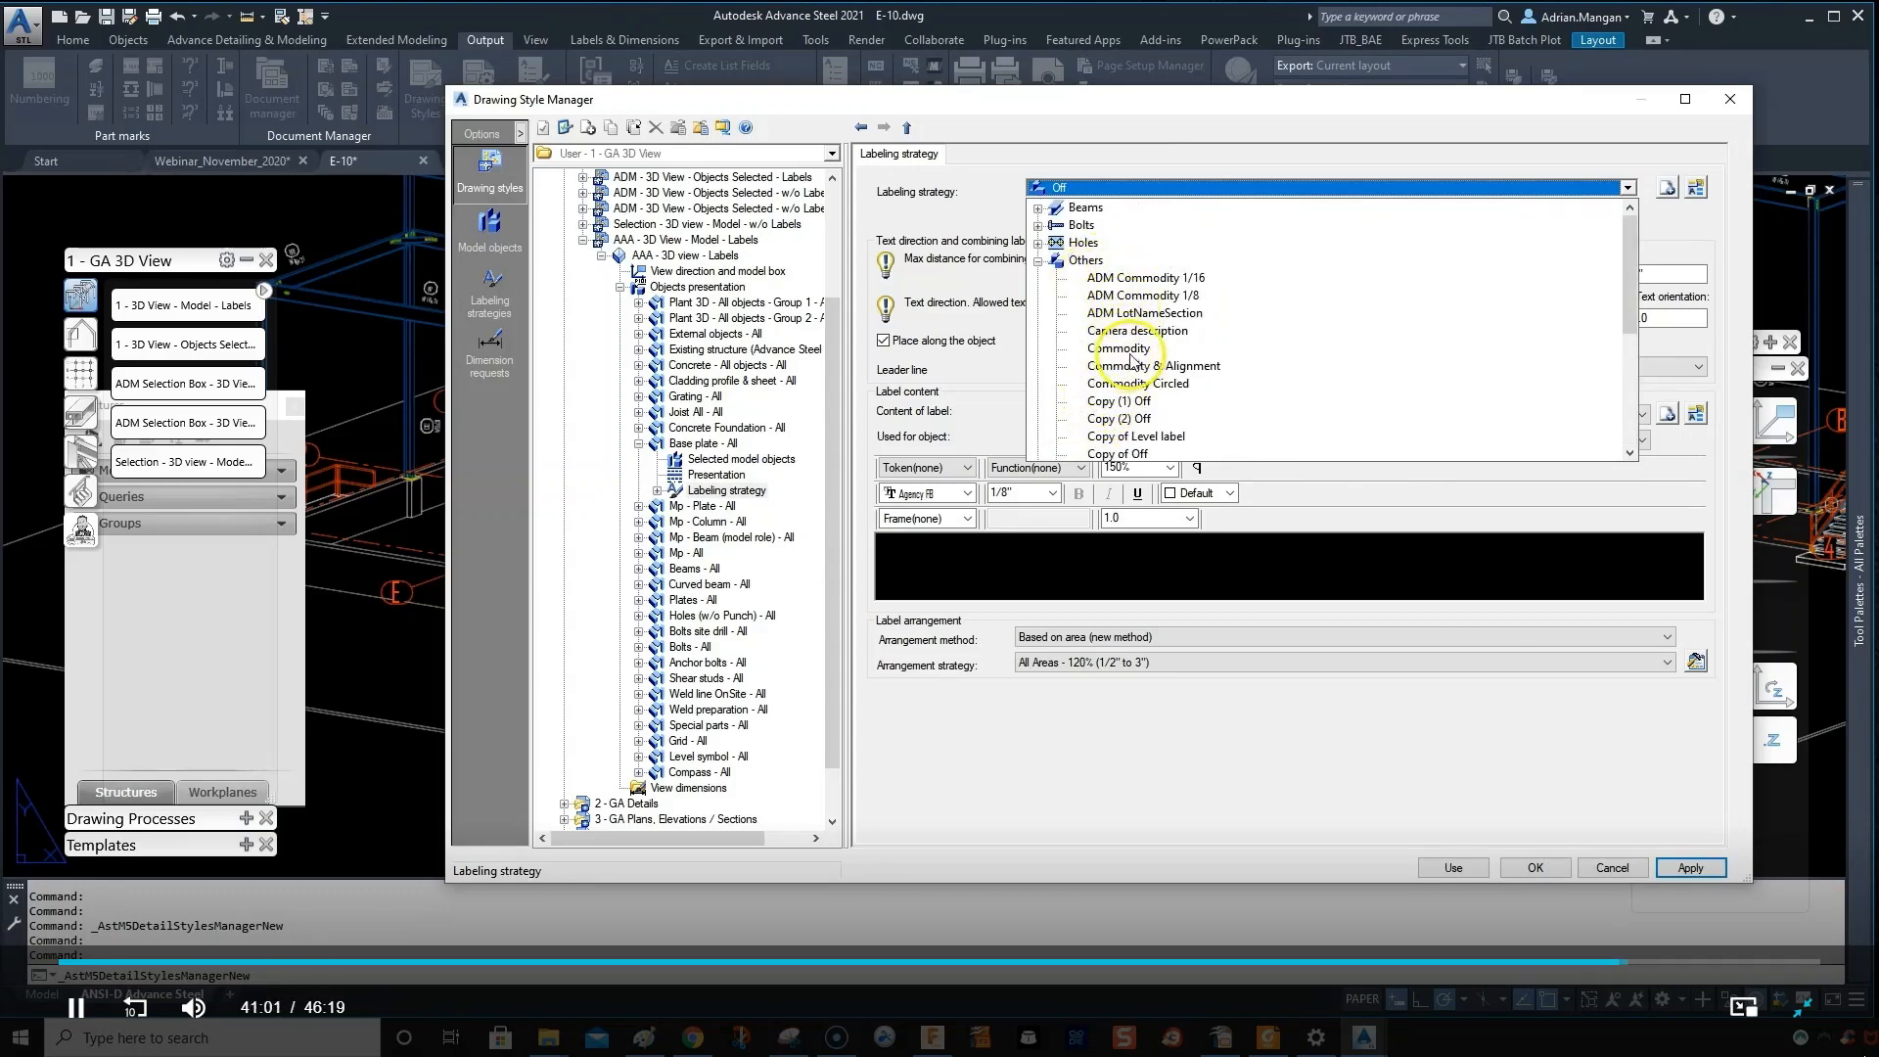
{"action": "scroll", "coordinate": [1130, 358], "scroll_direction": "down", "scroll_amount": 5}
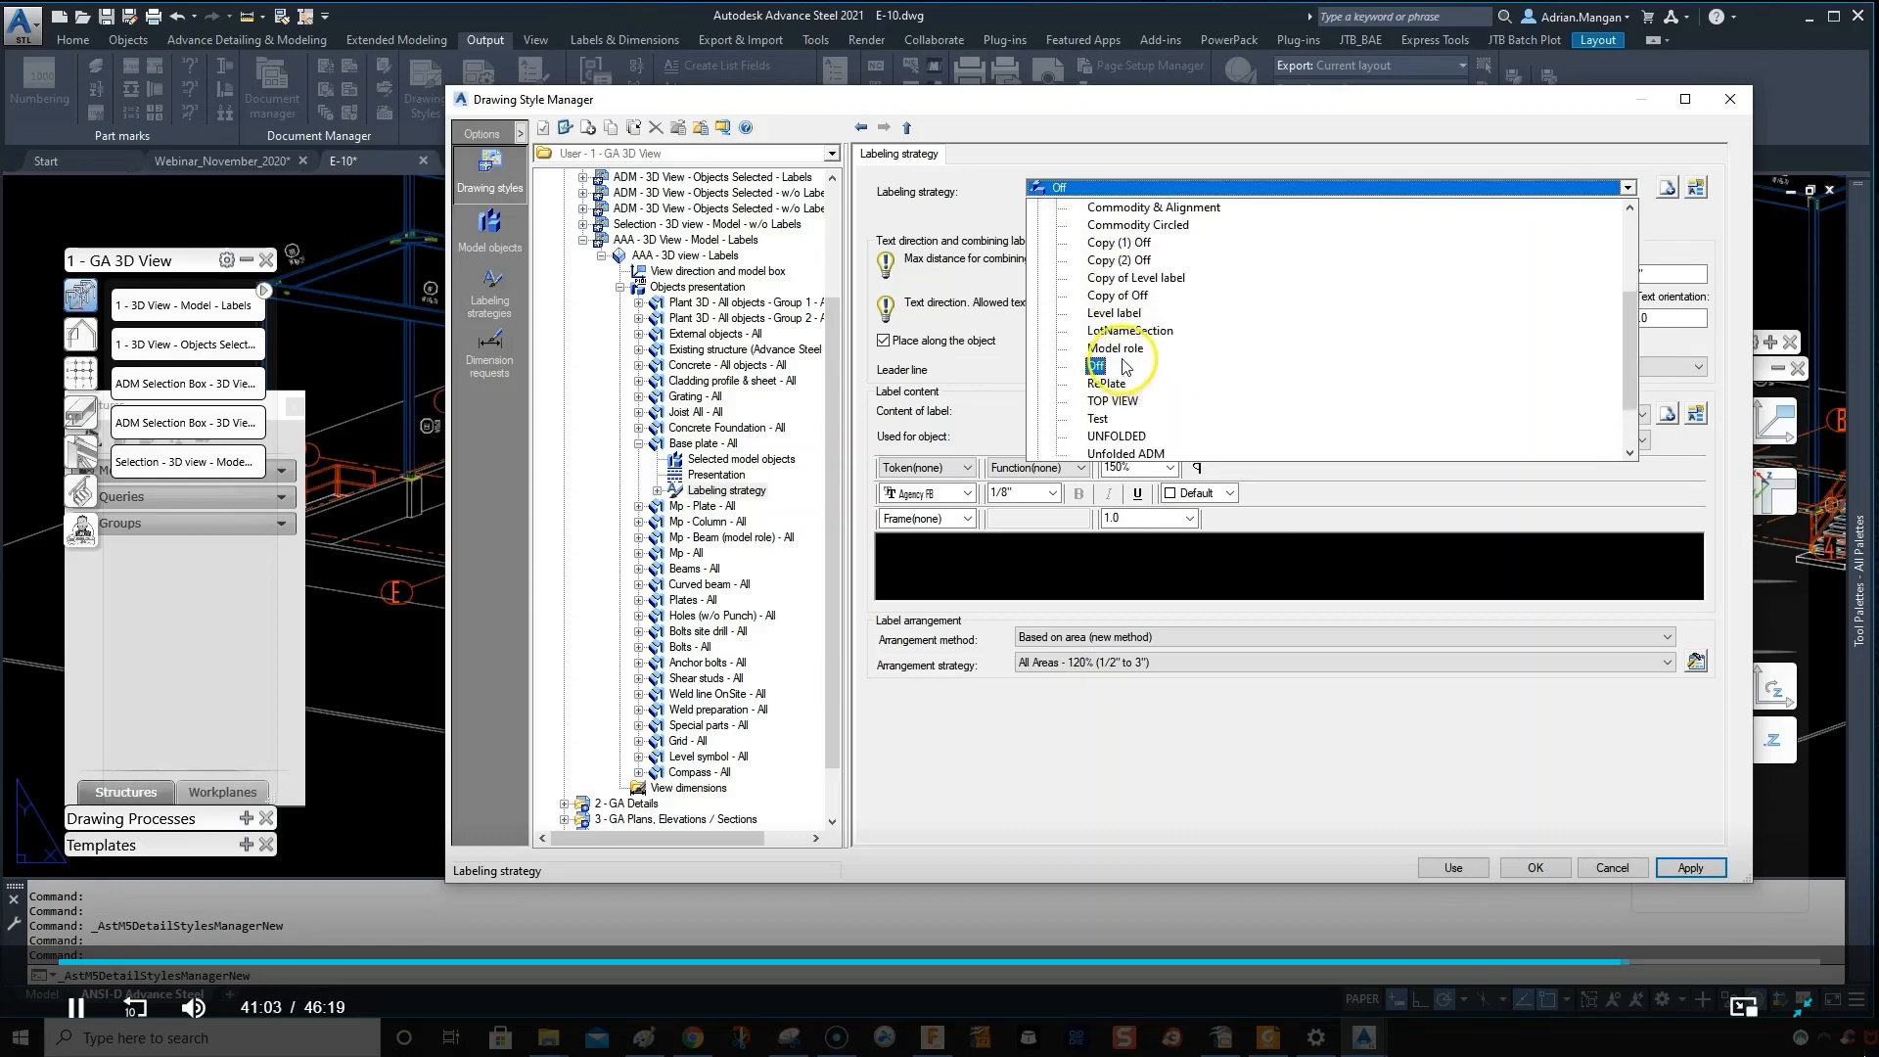
{"action": "scroll", "coordinate": [1124, 358], "scroll_direction": "up", "scroll_amount": 2}
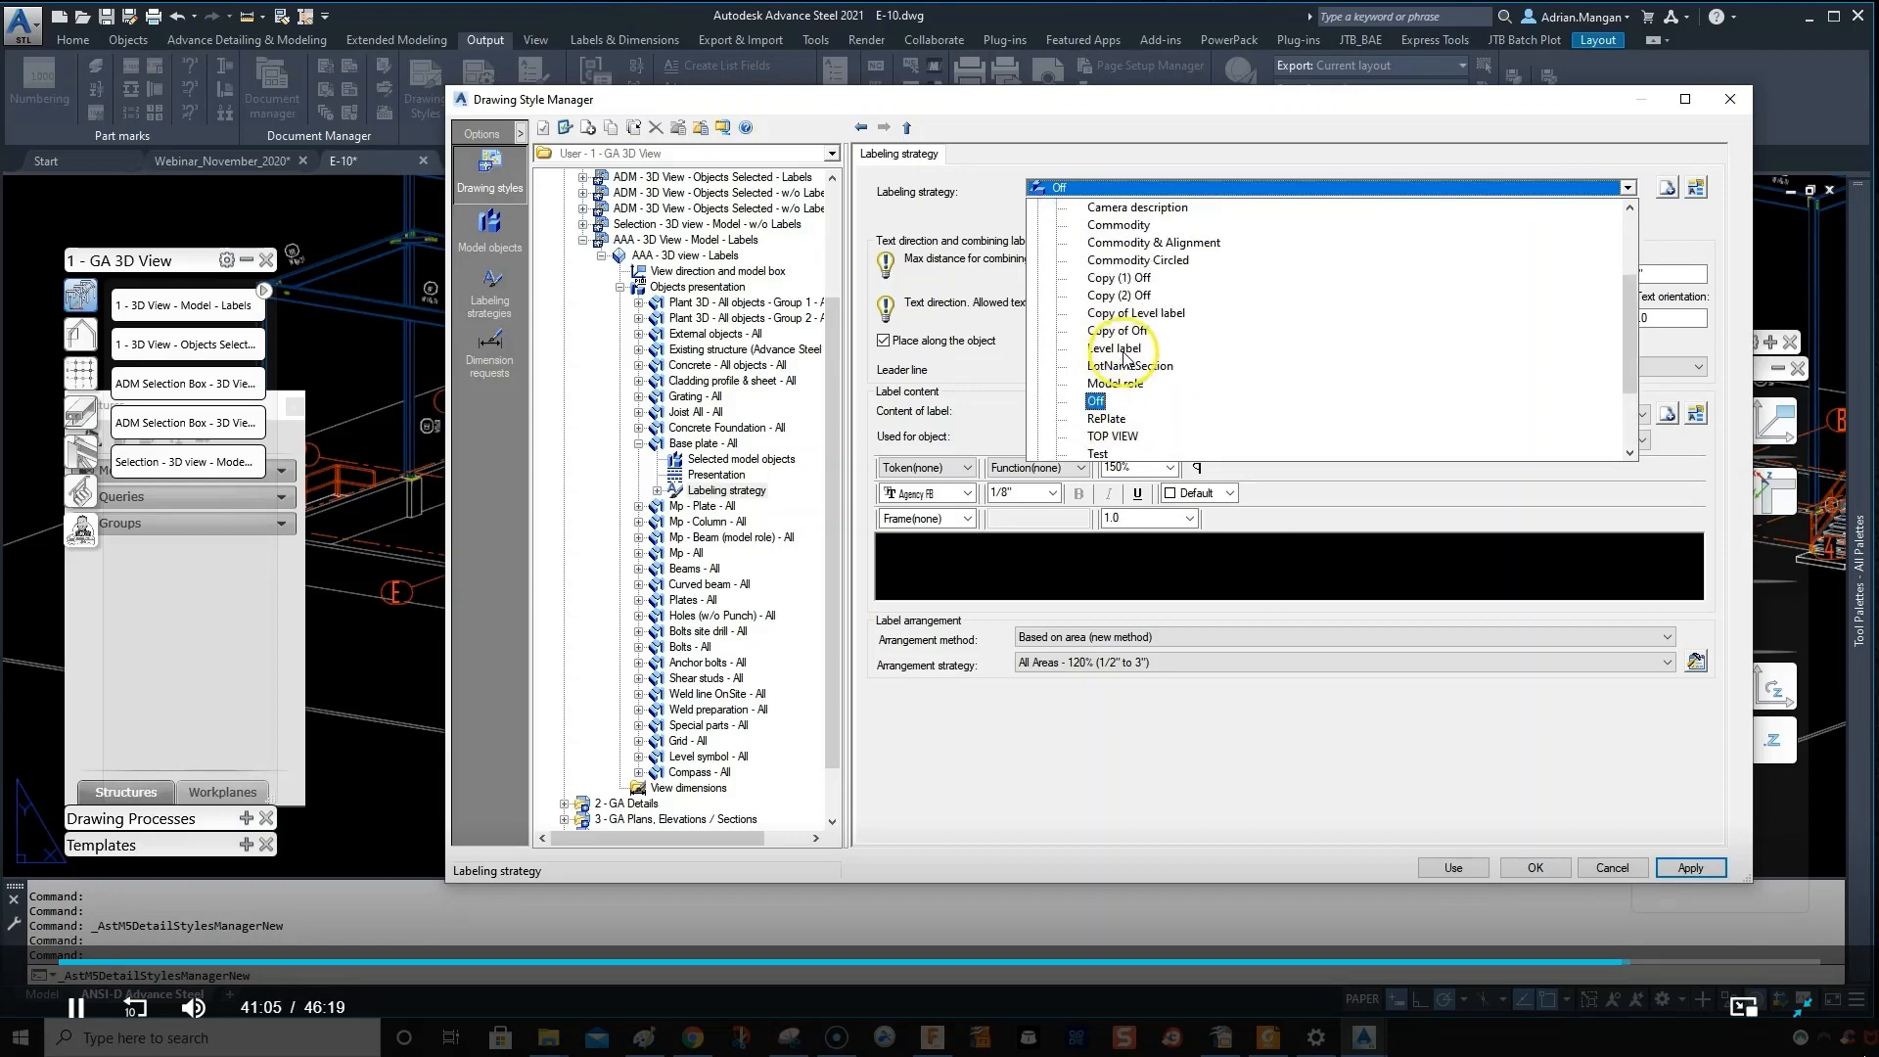
{"action": "left_click", "coordinate": [1116, 383]}
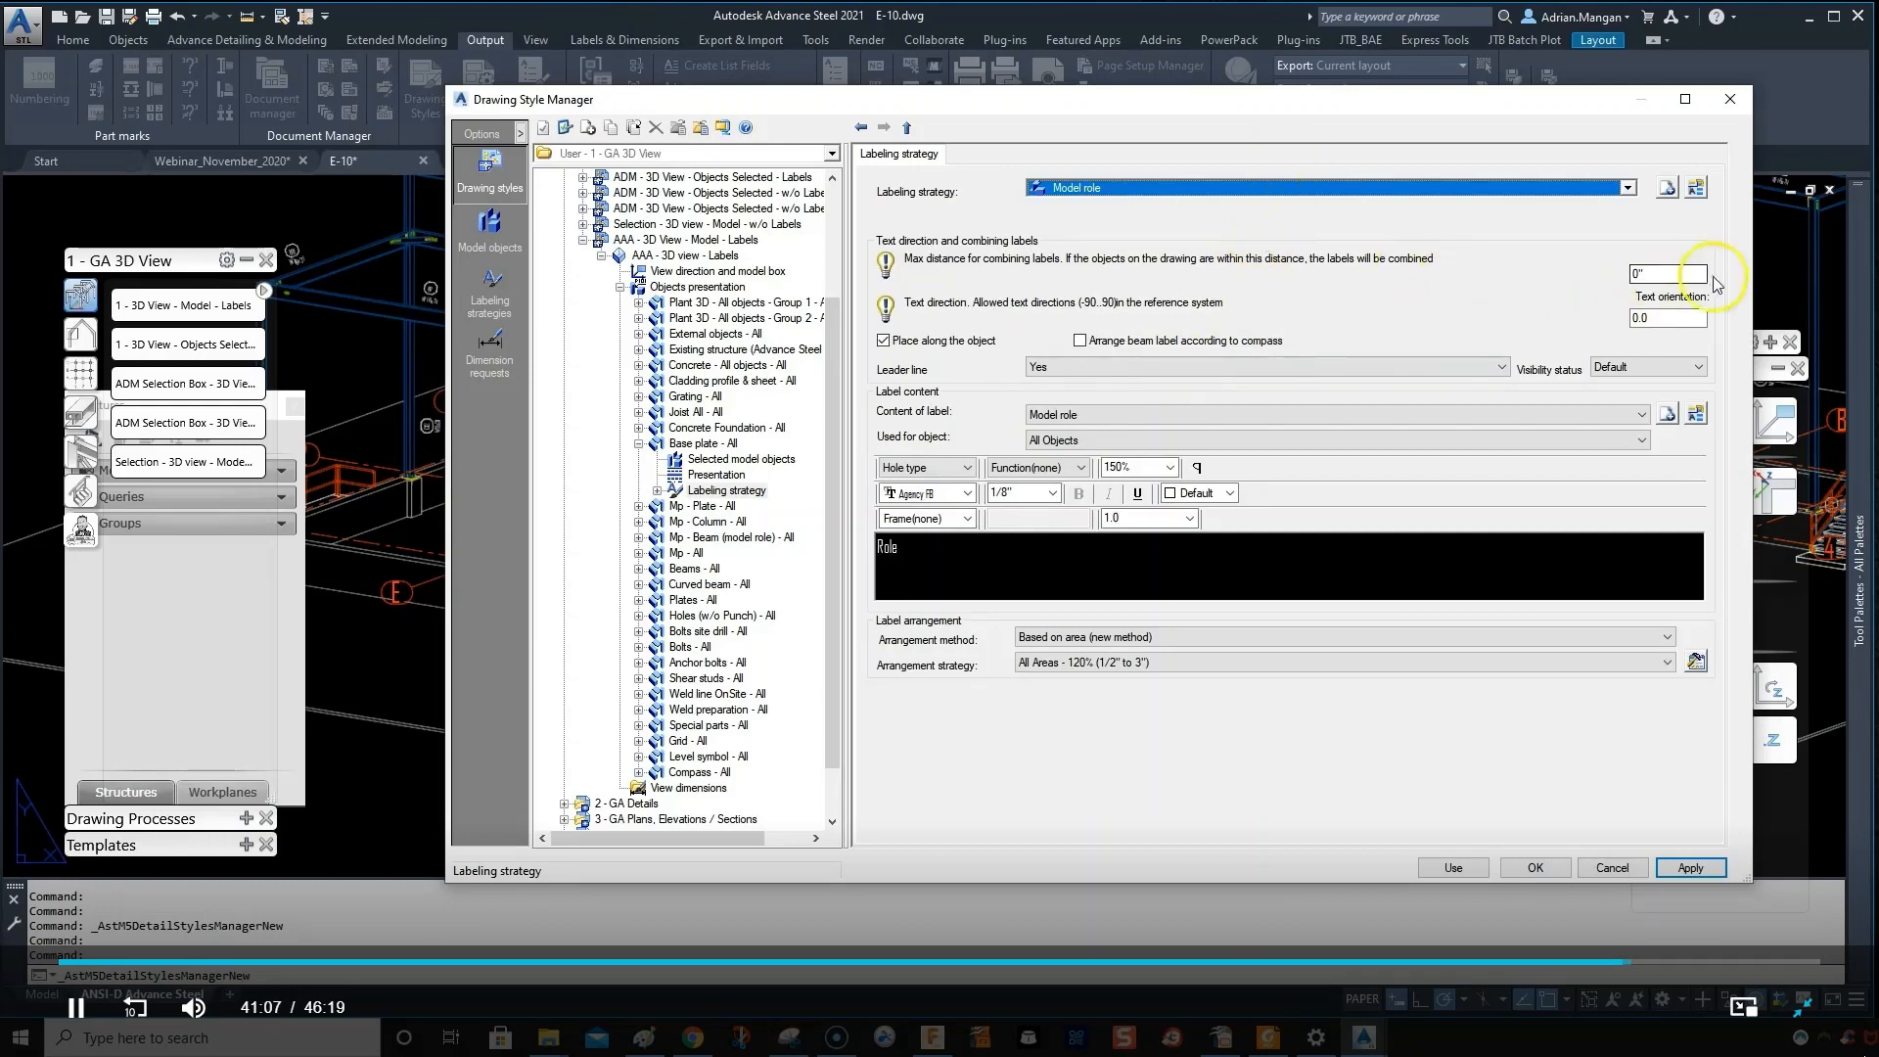
- Create a new labeling strategy named Material from Model role and check it in the list of strategies
{"action": "left_click", "coordinate": [1669, 188]}
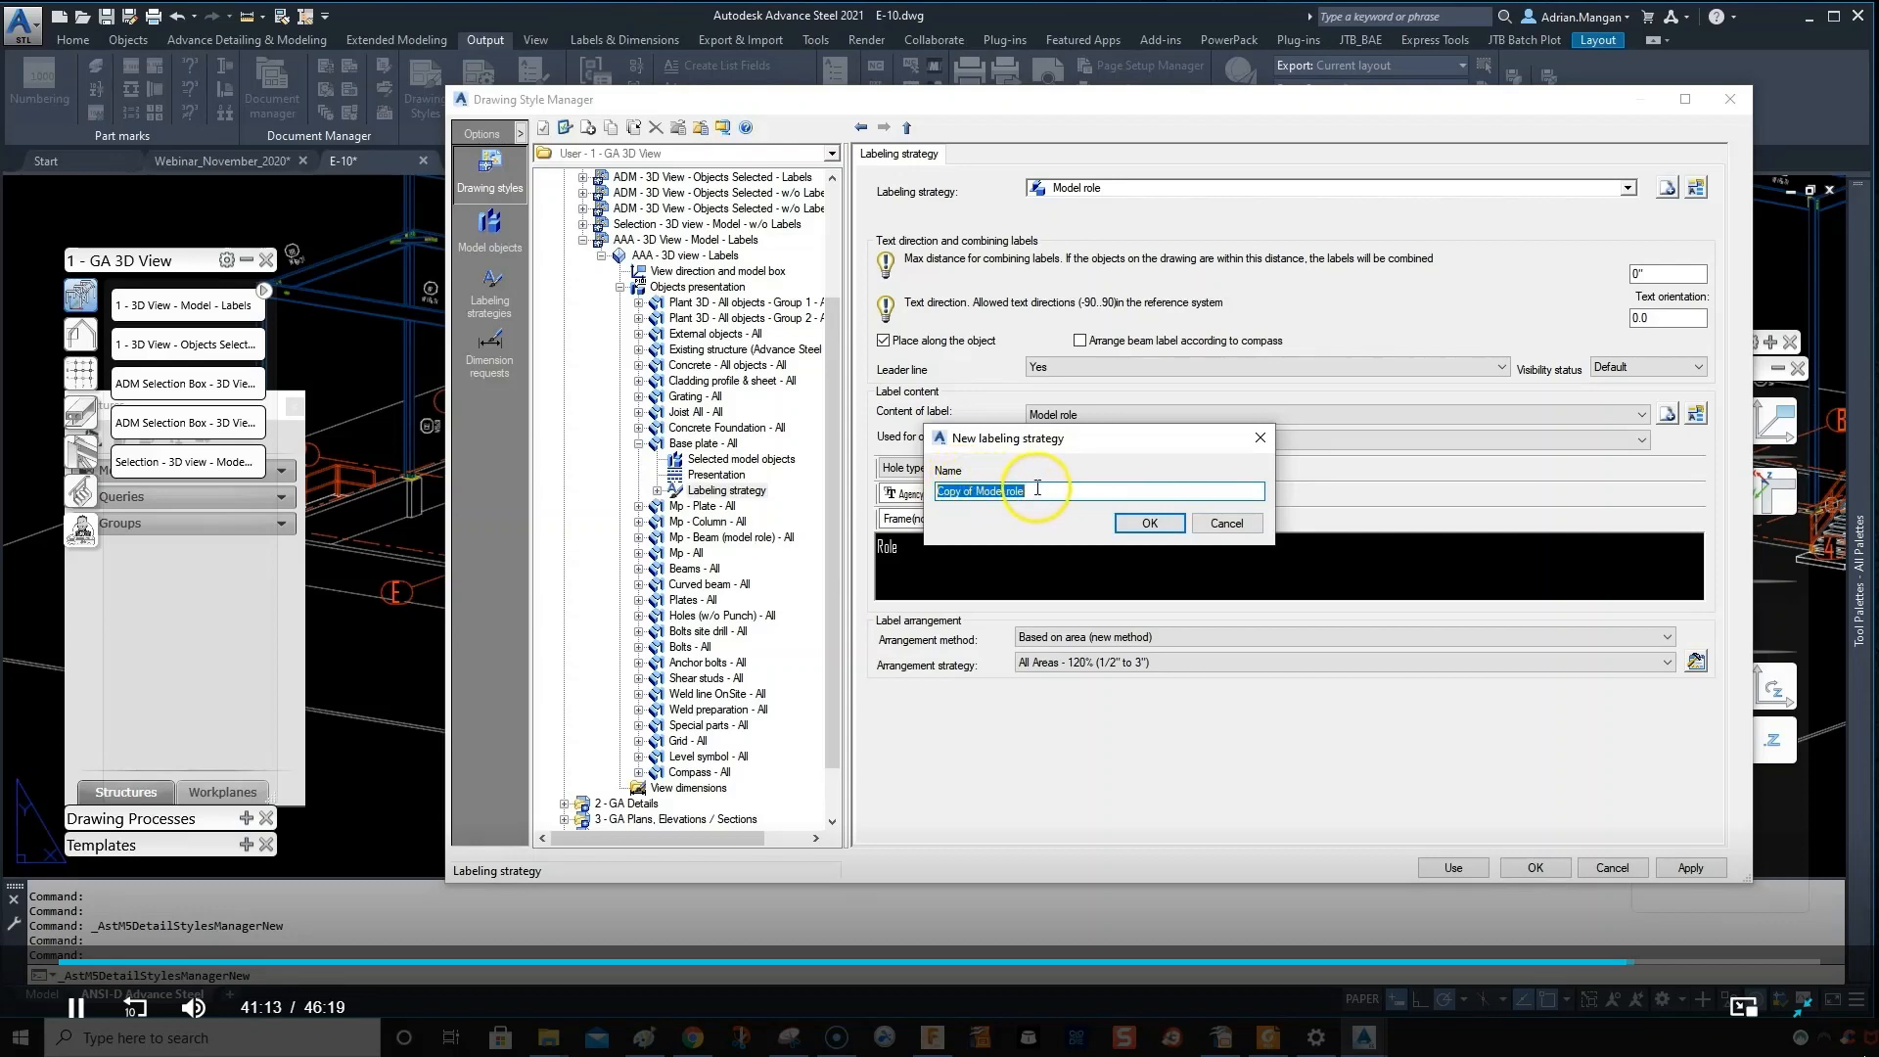
{"action": "type", "text": "Material"}
{"action": "left_click", "coordinate": [1149, 522]}
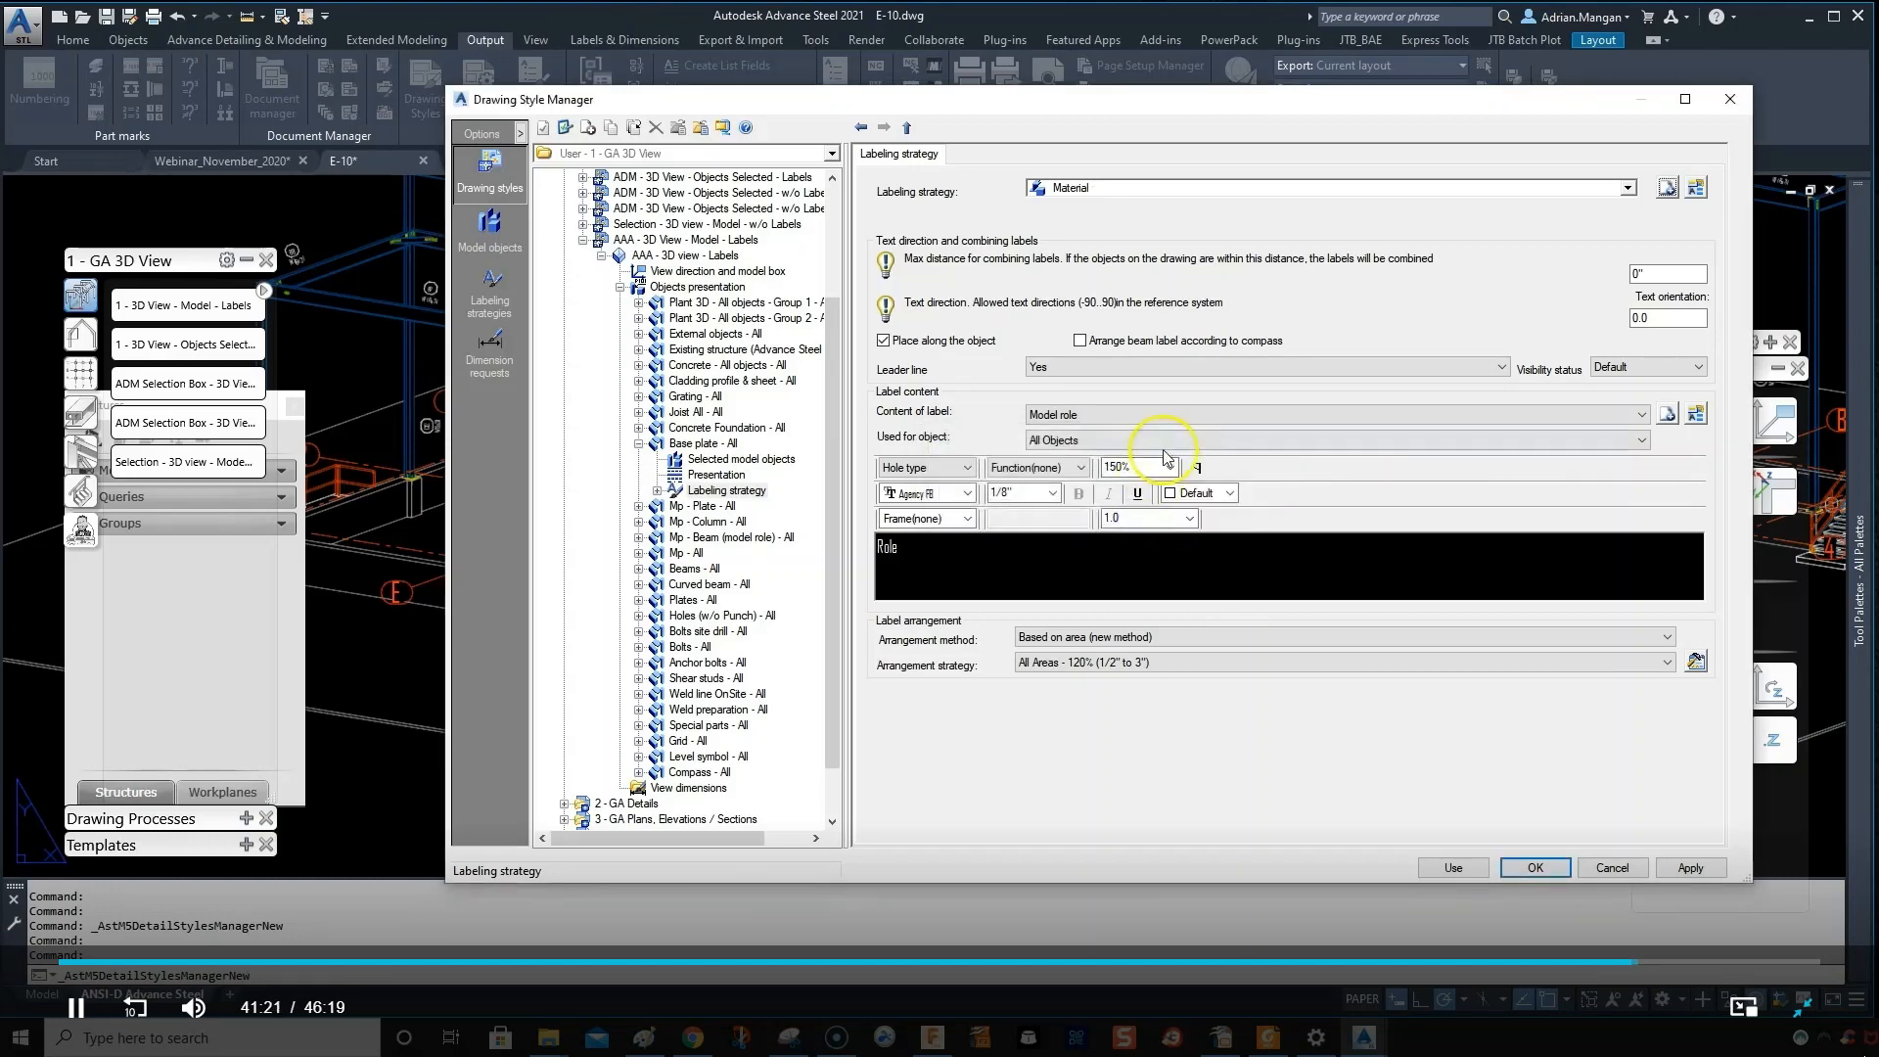
{"action": "left_click", "coordinate": [1629, 189]}
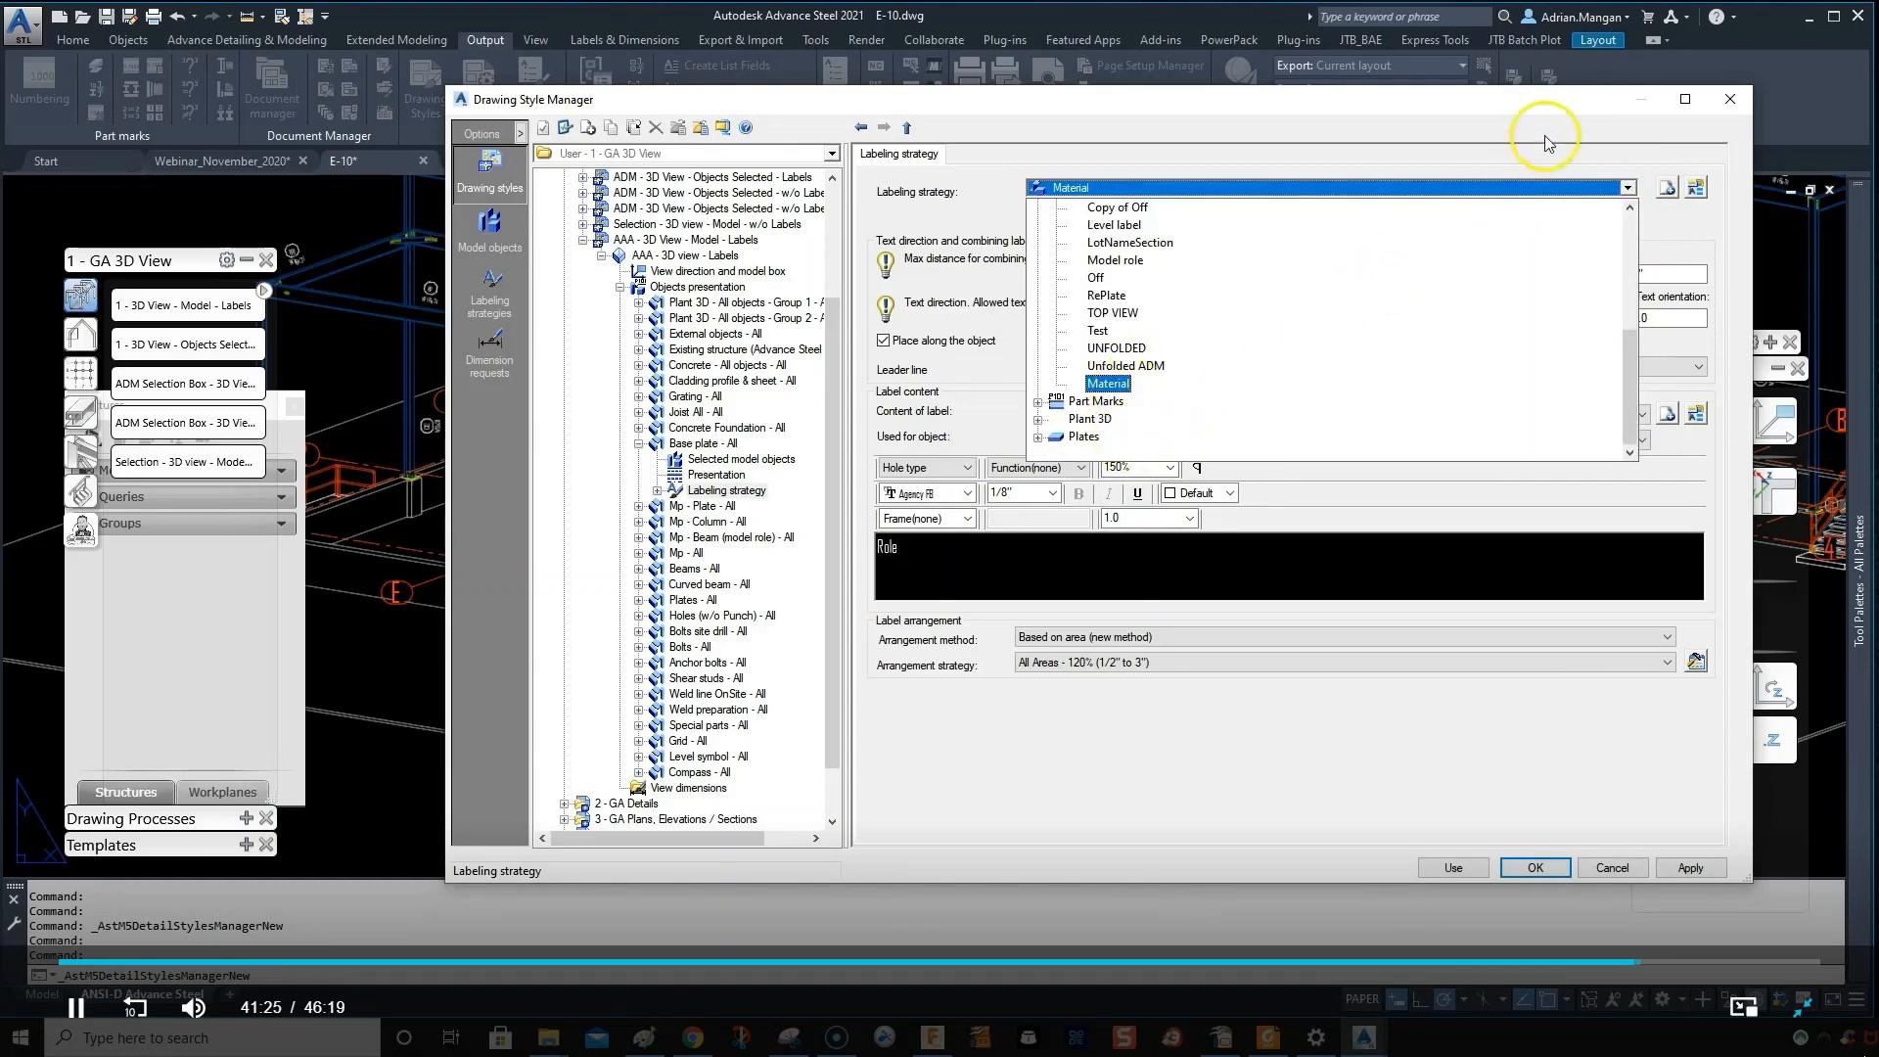
{"action": "left_click", "coordinate": [1663, 272]}
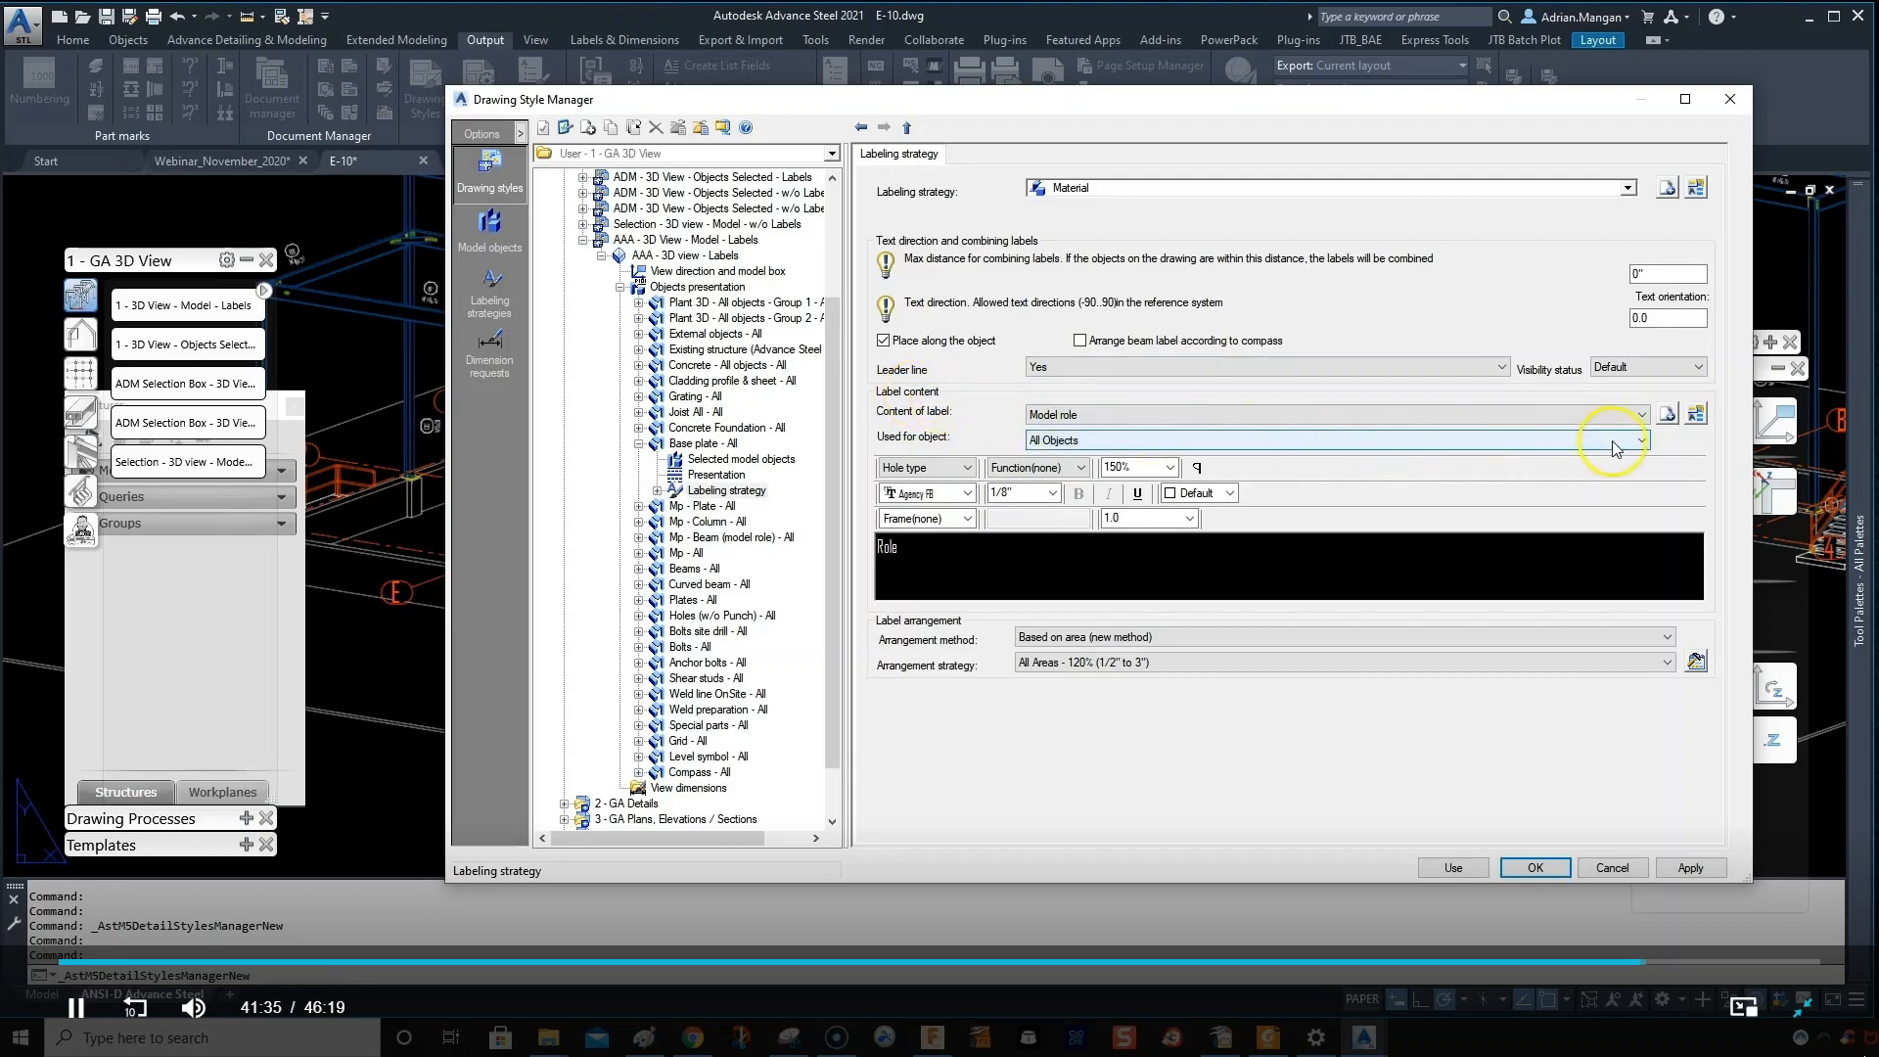
- Create a new label type named Material as the label content of the Material strategy
{"action": "left_click", "coordinate": [1667, 415]}
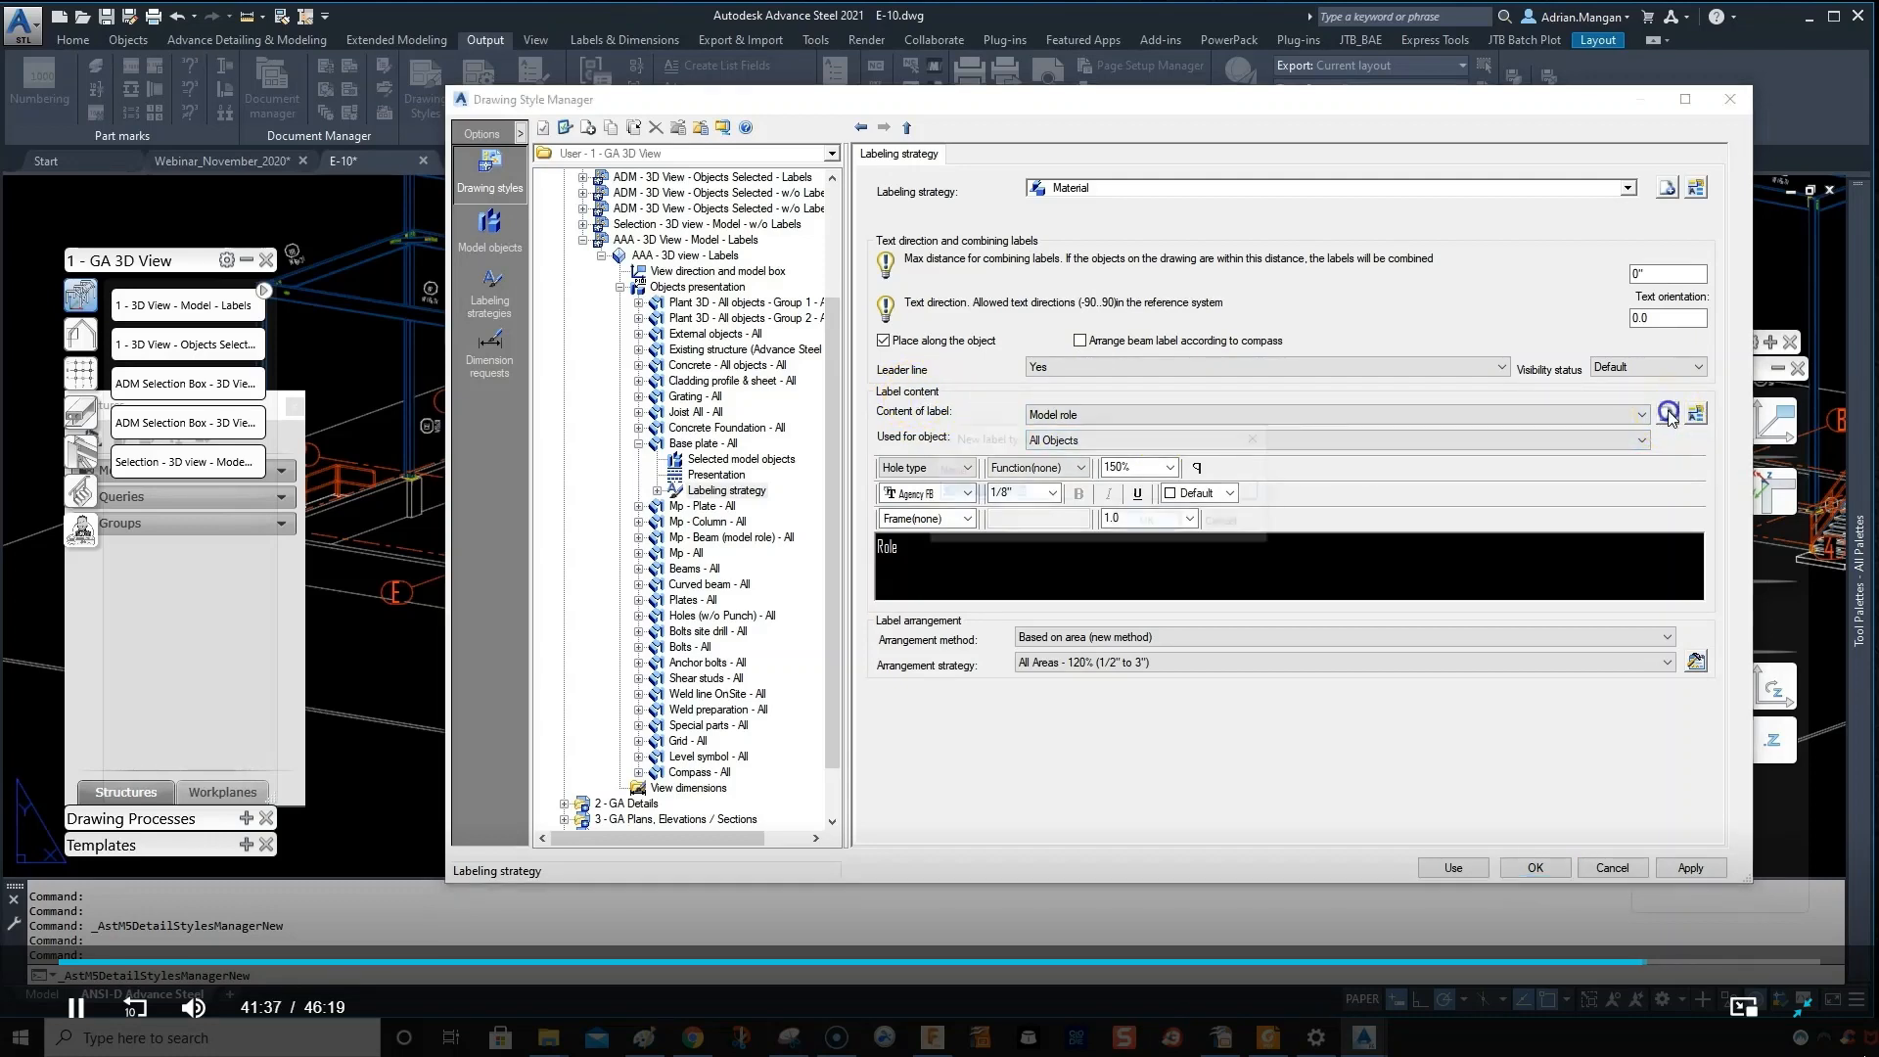
{"action": "type", "text": "Material"}
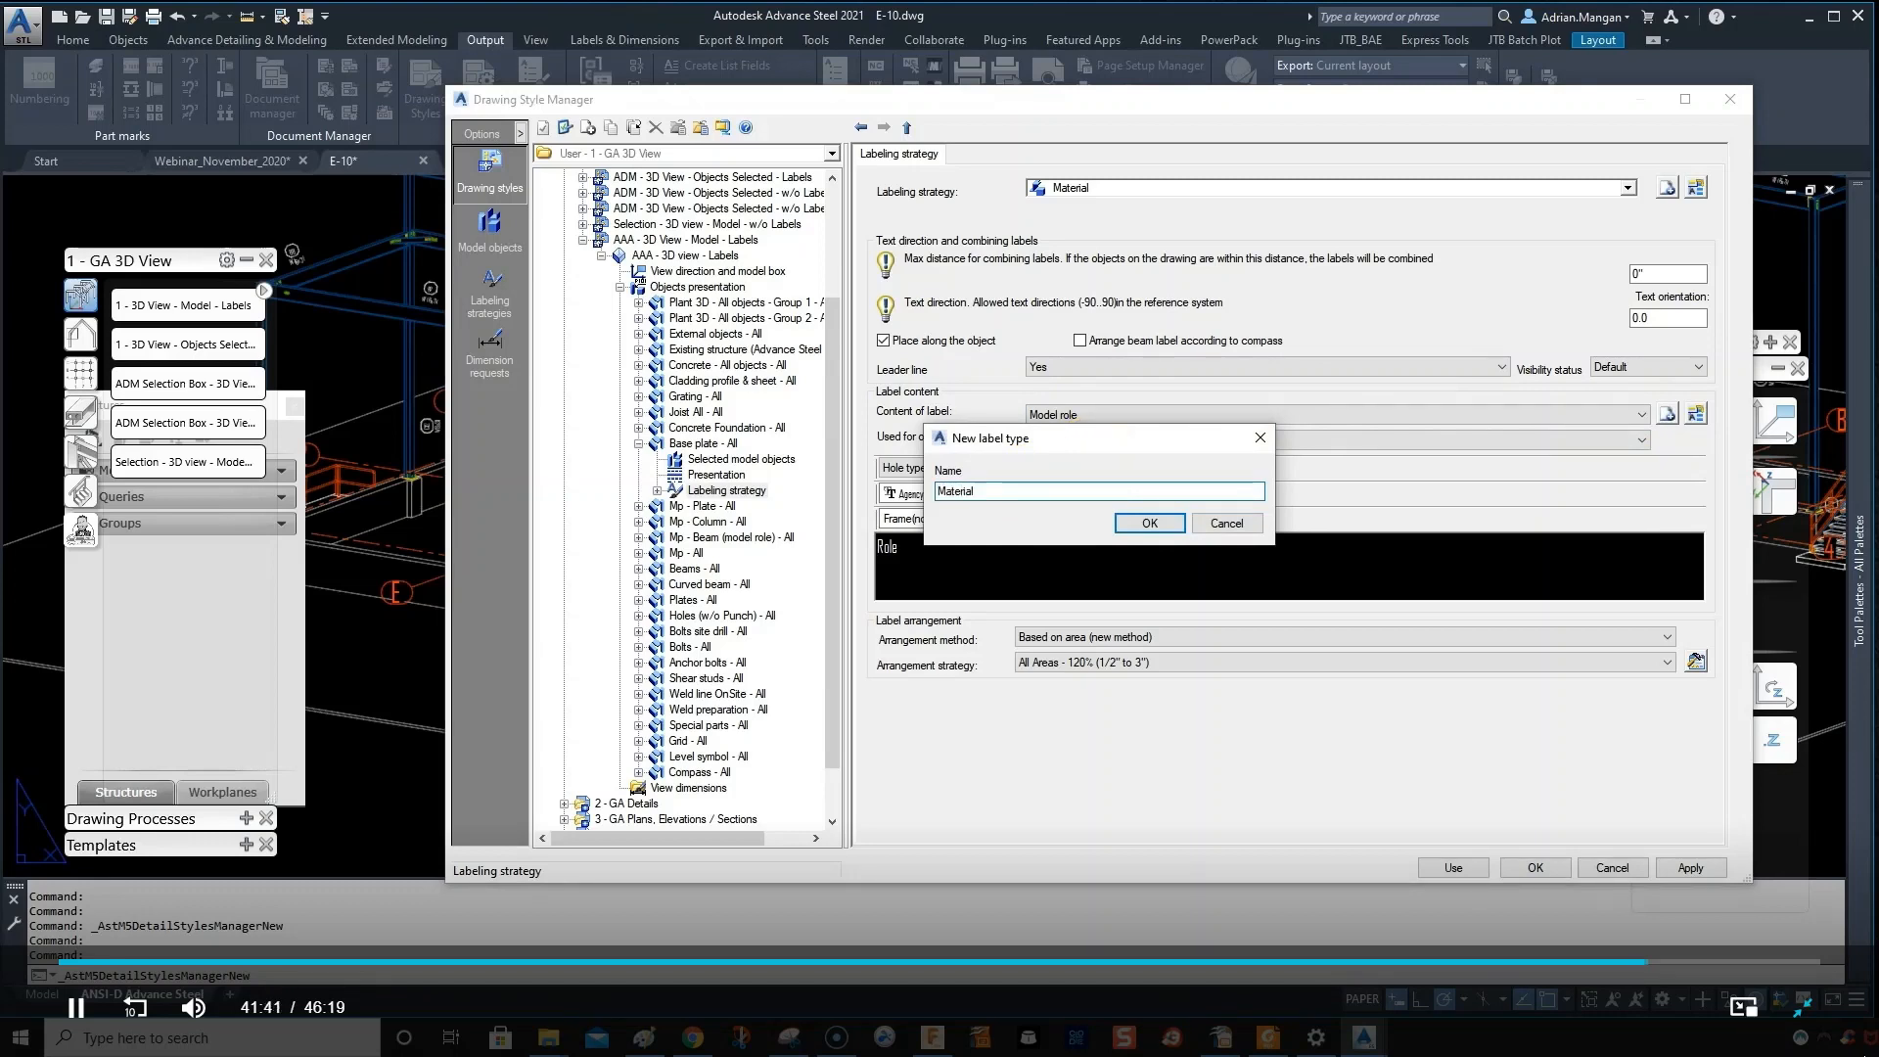
{"action": "left_click", "coordinate": [1085, 494]}
{"action": "left_click", "coordinate": [1123, 525]}
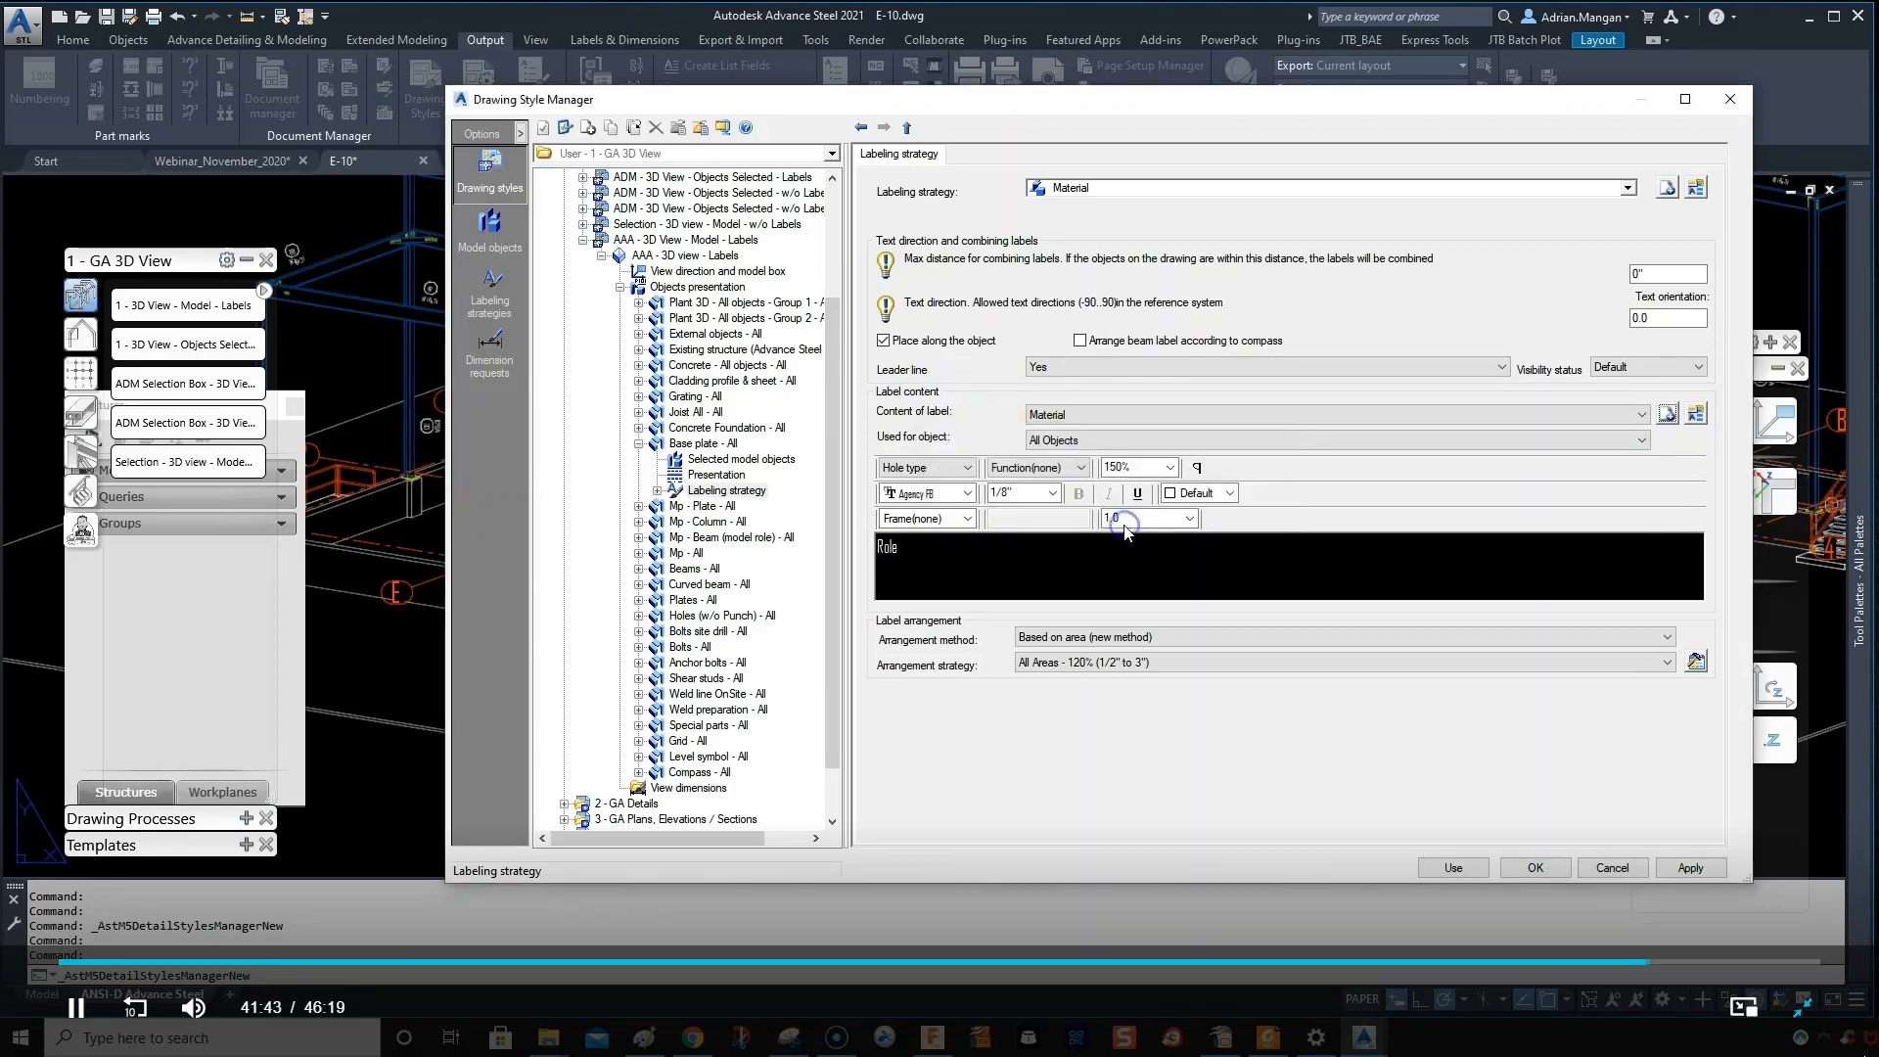
- Replace the Role token in the label content with the Material token
{"action": "left_click_drag", "start_coordinate": [980, 560], "coordinate": [820, 537]}
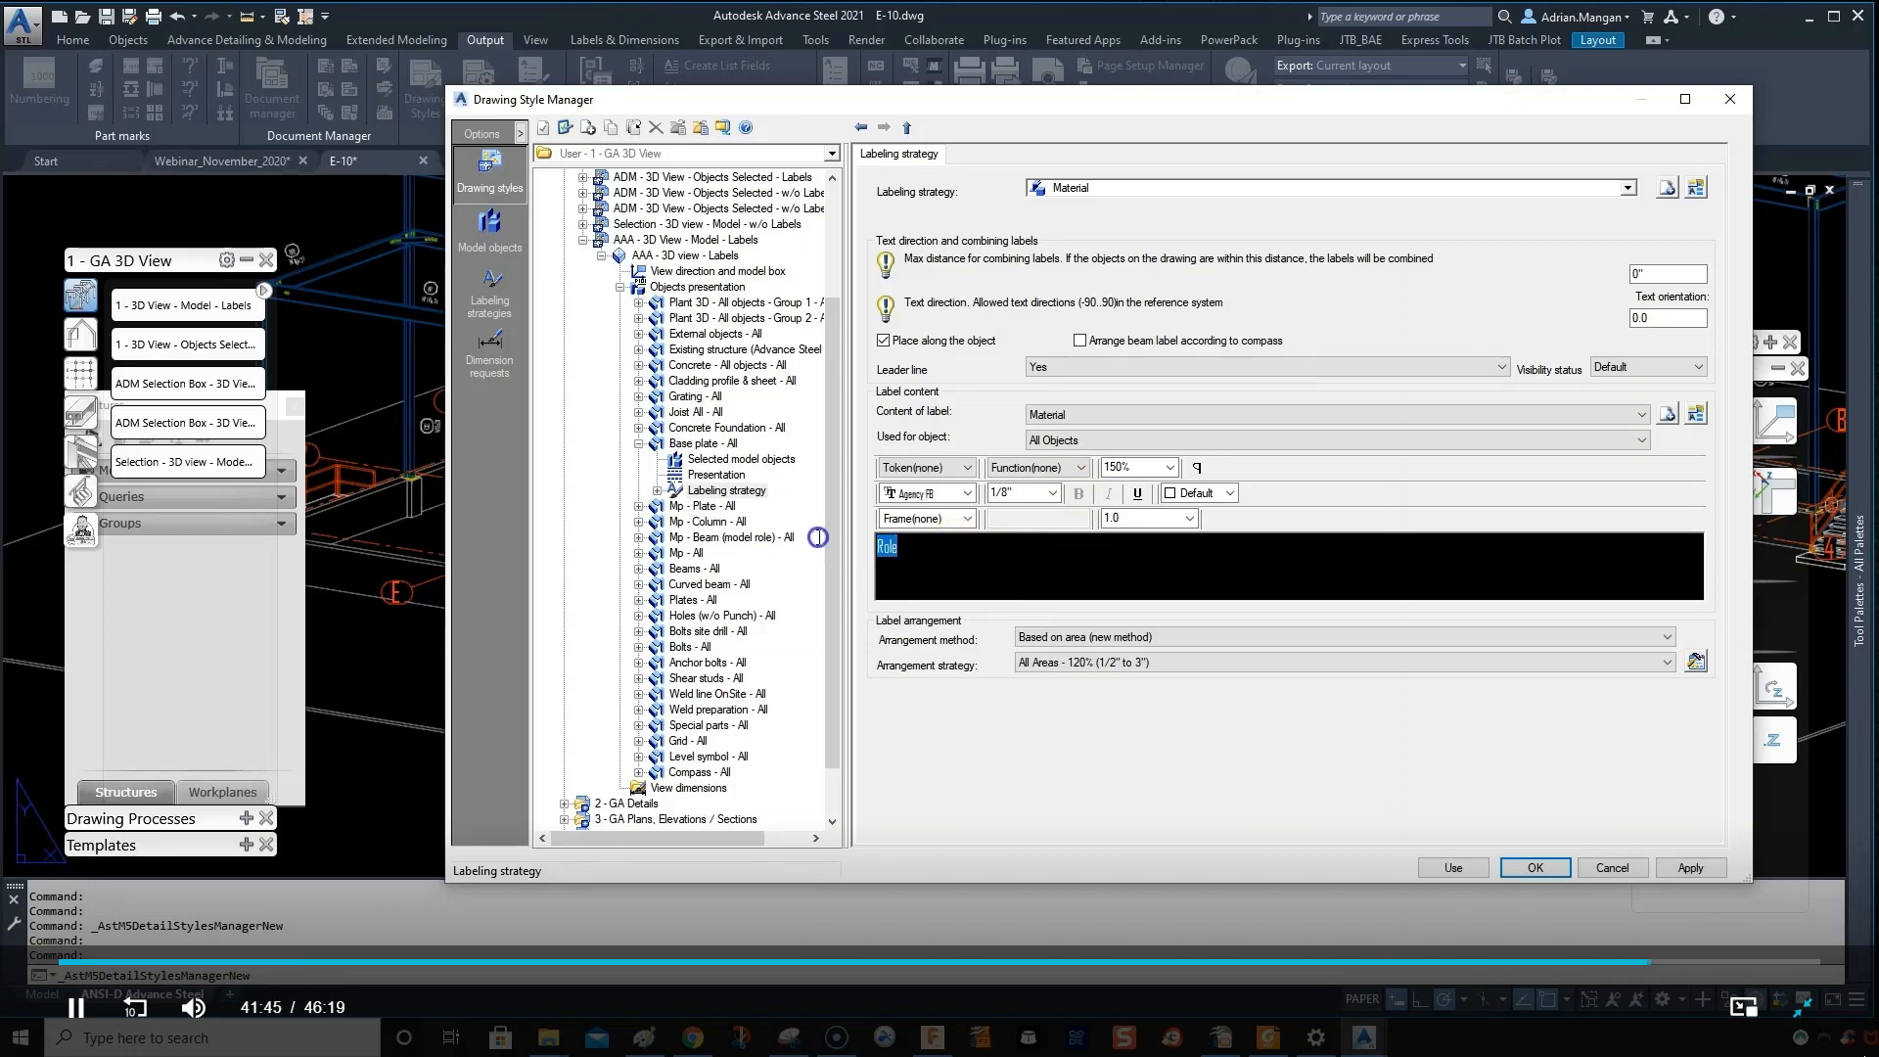
{"action": "left_click", "coordinate": [967, 467]}
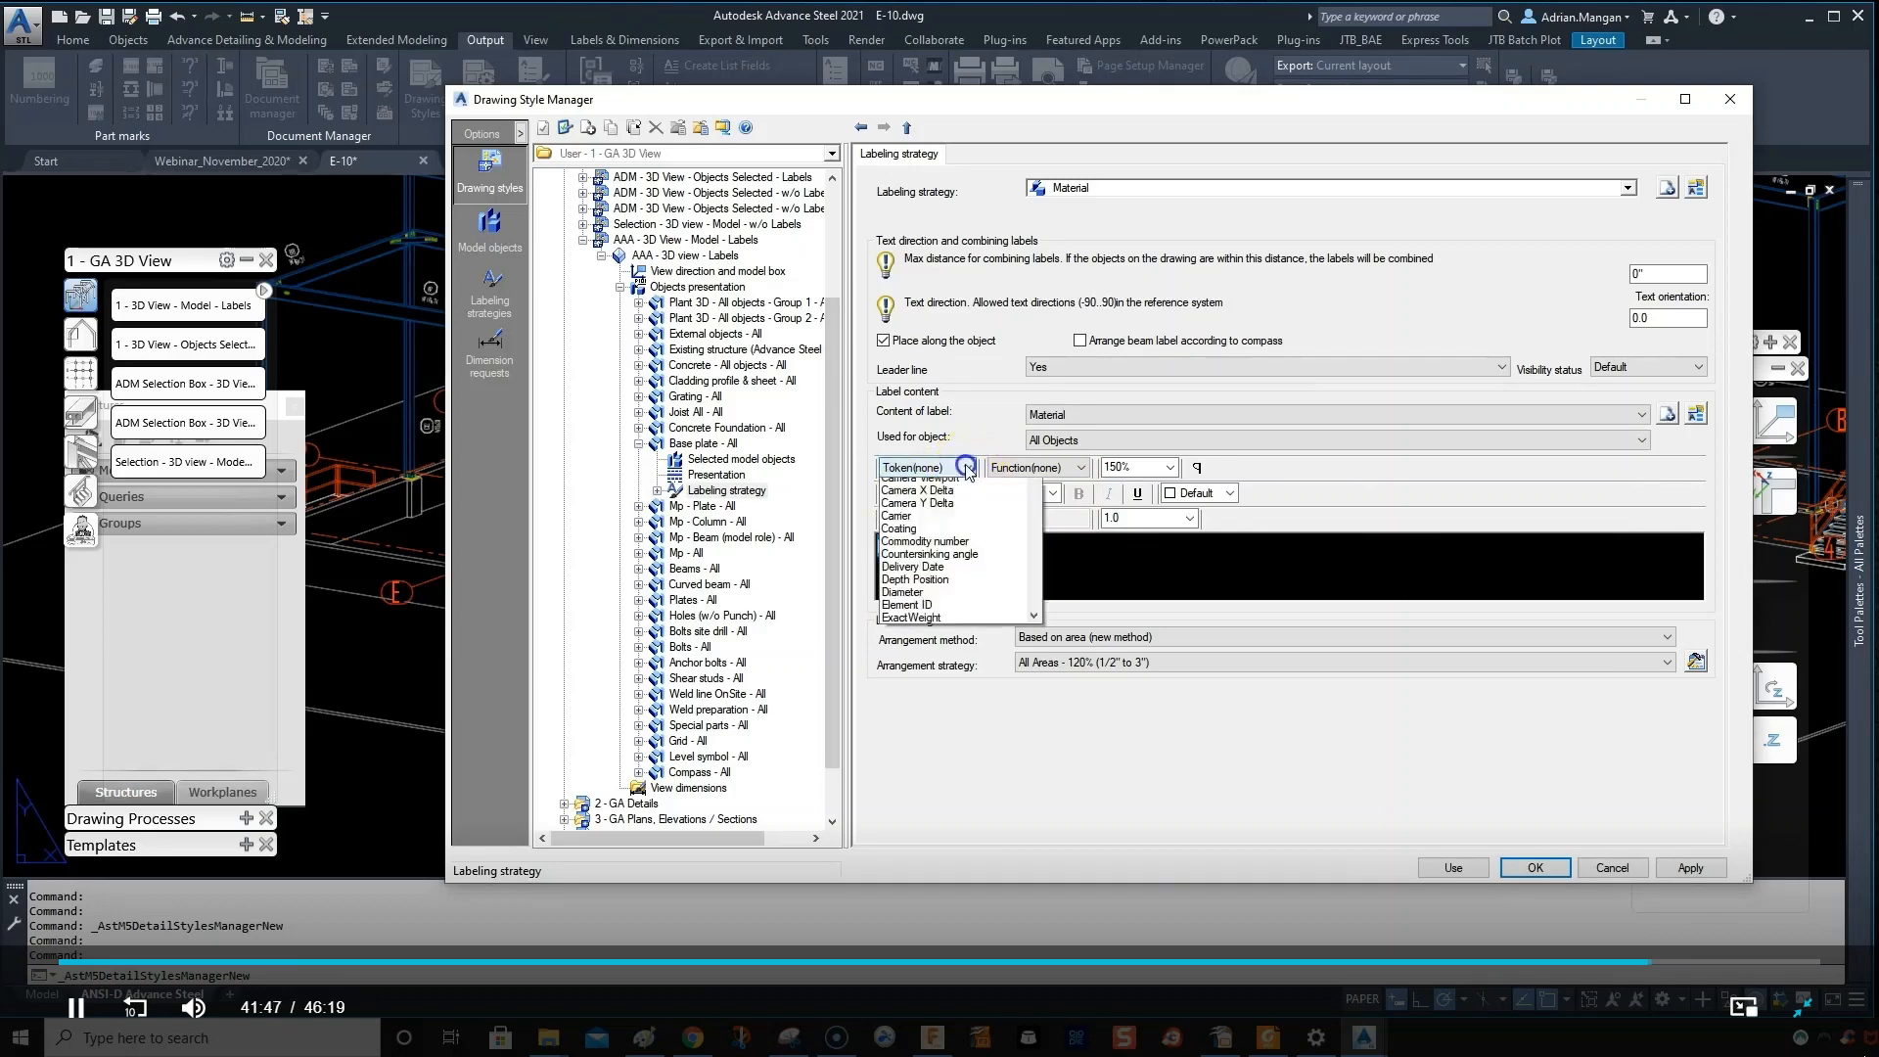
{"action": "left_click", "coordinate": [1058, 543]}
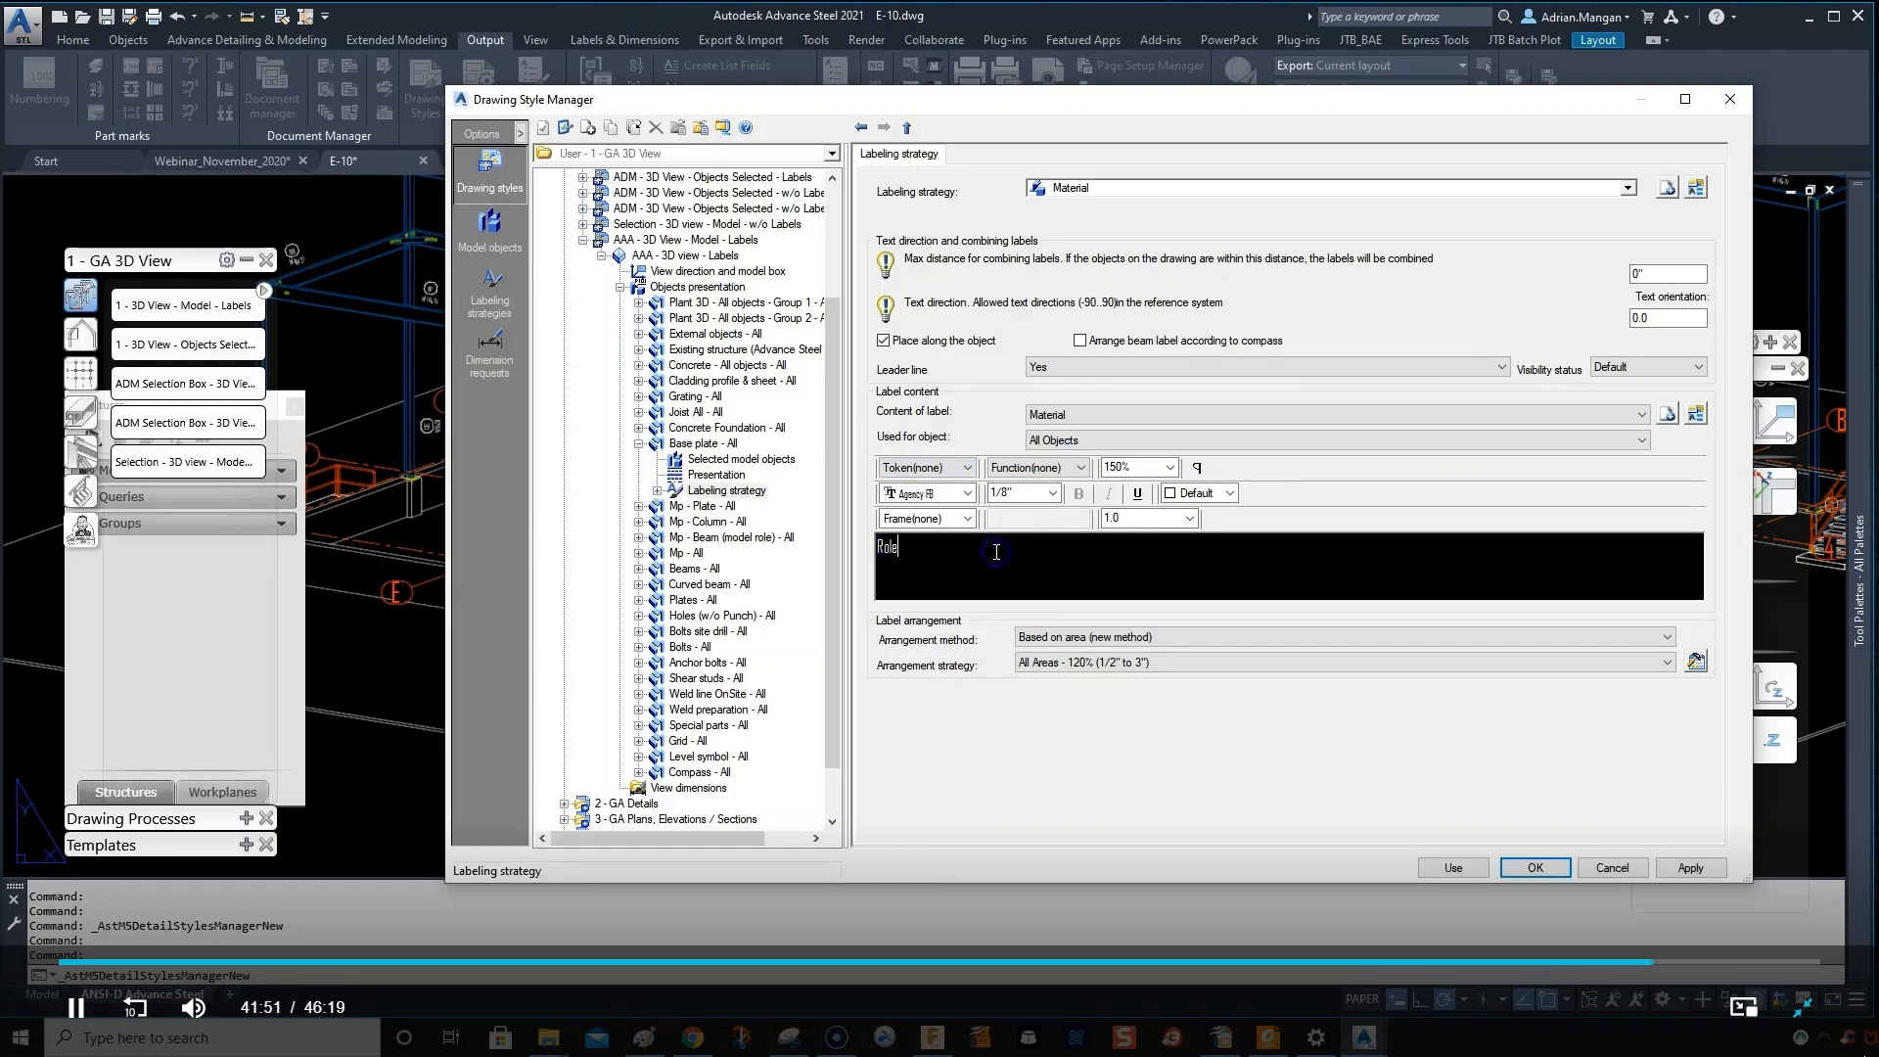
{"action": "left_click", "coordinate": [967, 468]}
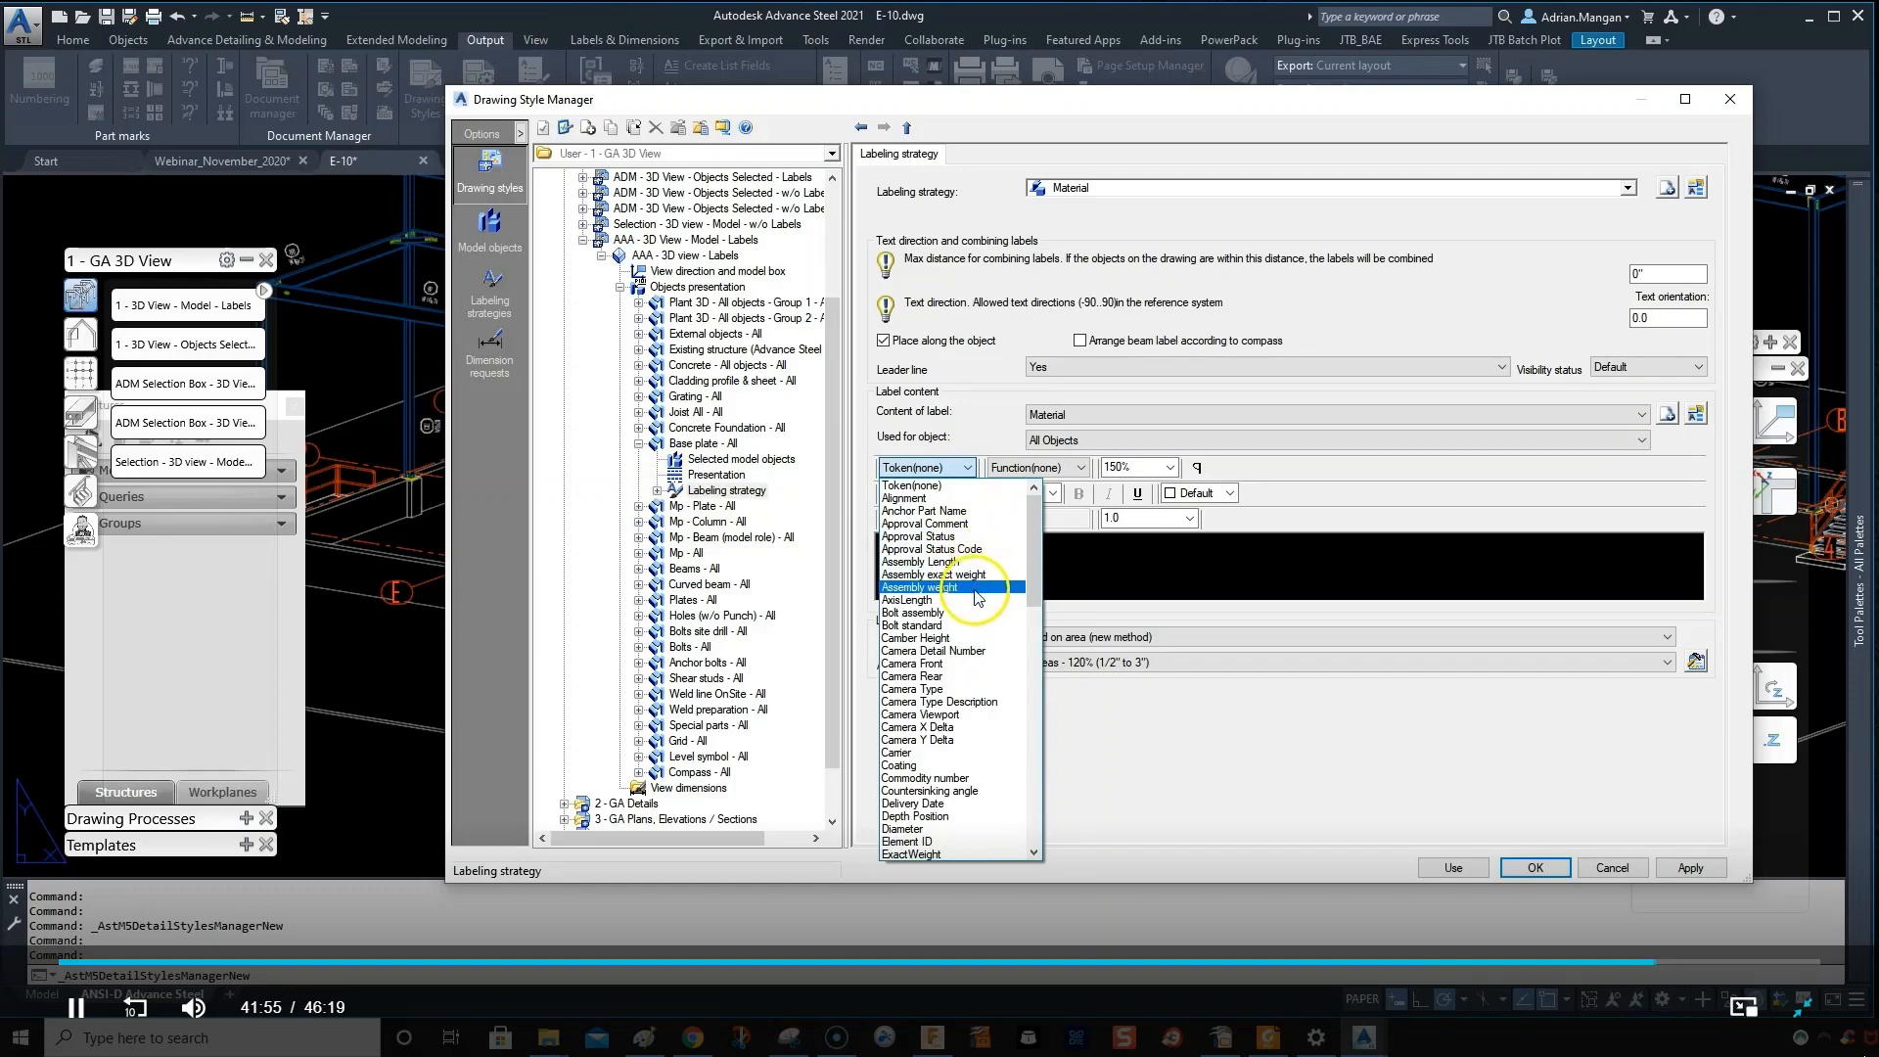
{"action": "scroll", "coordinate": [979, 599], "scroll_direction": "down", "scroll_amount": 1}
{"action": "scroll", "coordinate": [969, 612], "scroll_direction": "down", "scroll_amount": 5}
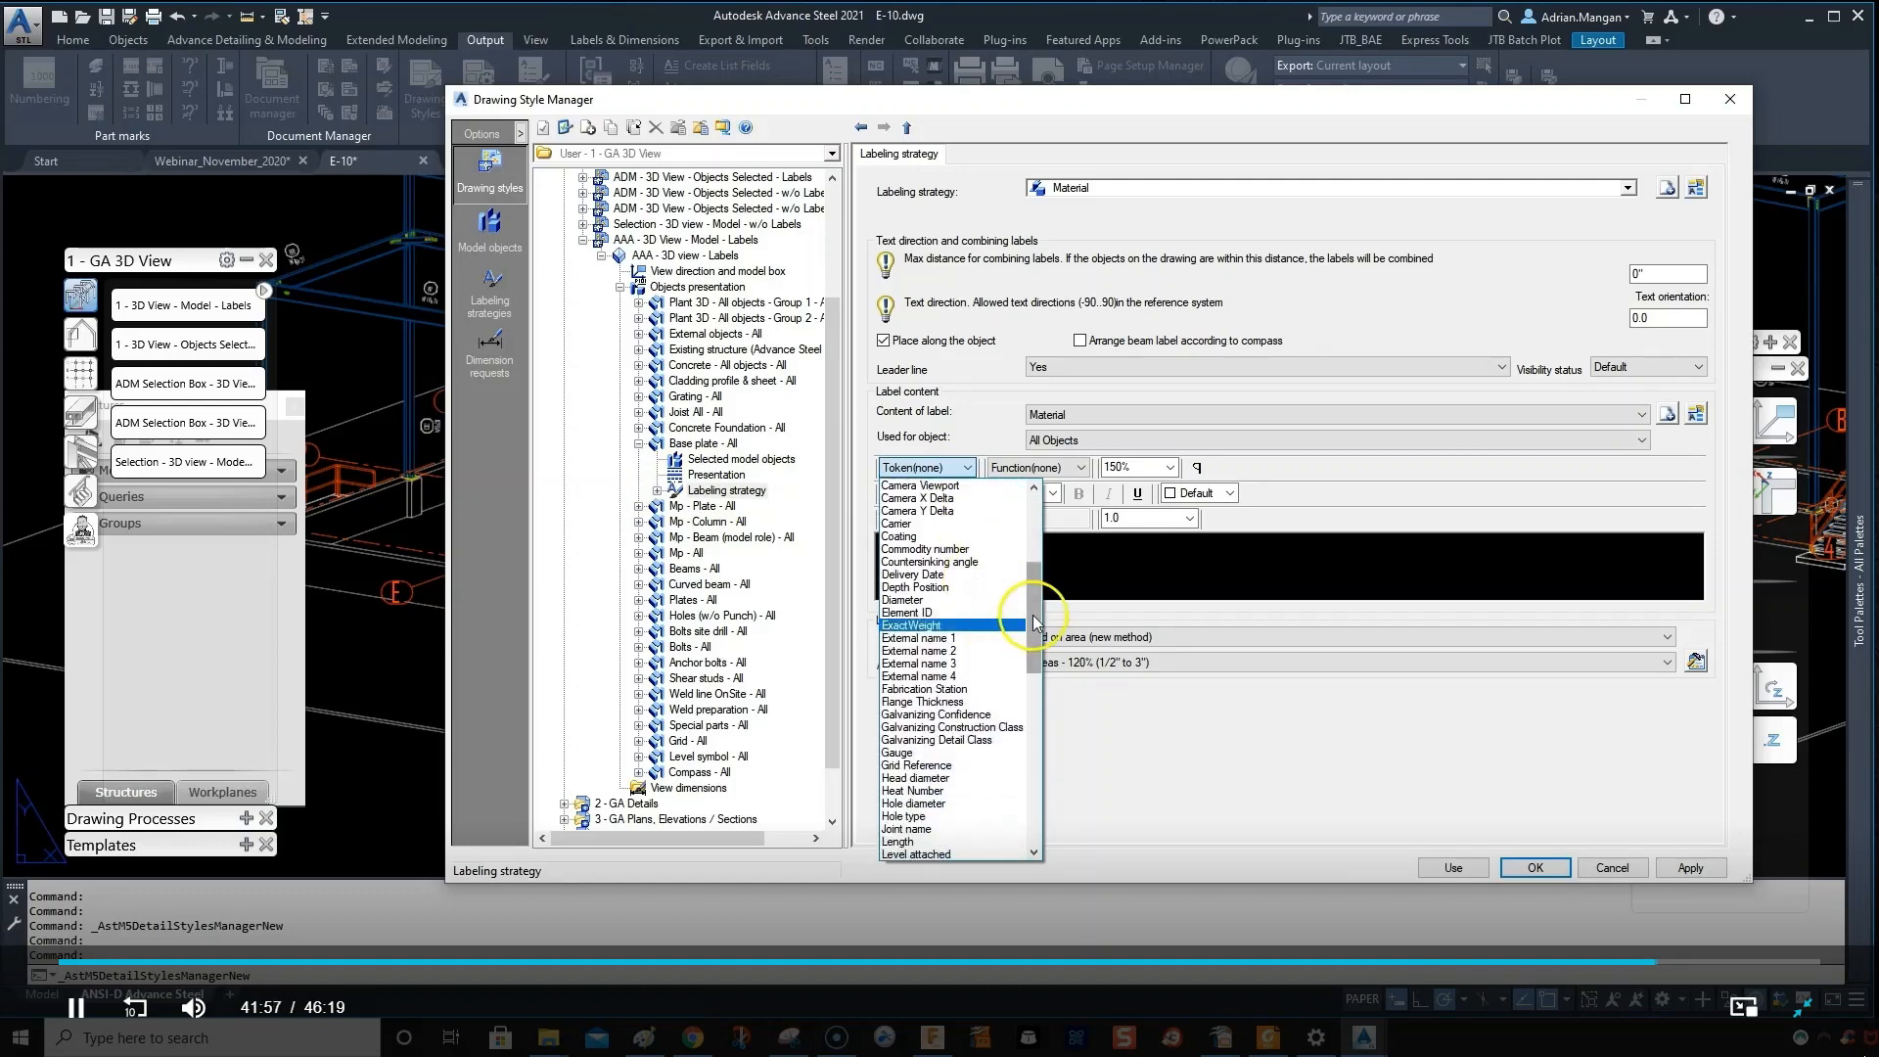
{"action": "left_click_drag", "start_coordinate": [1032, 615], "coordinate": [1025, 690]}
{"action": "left_click", "coordinate": [900, 650]}
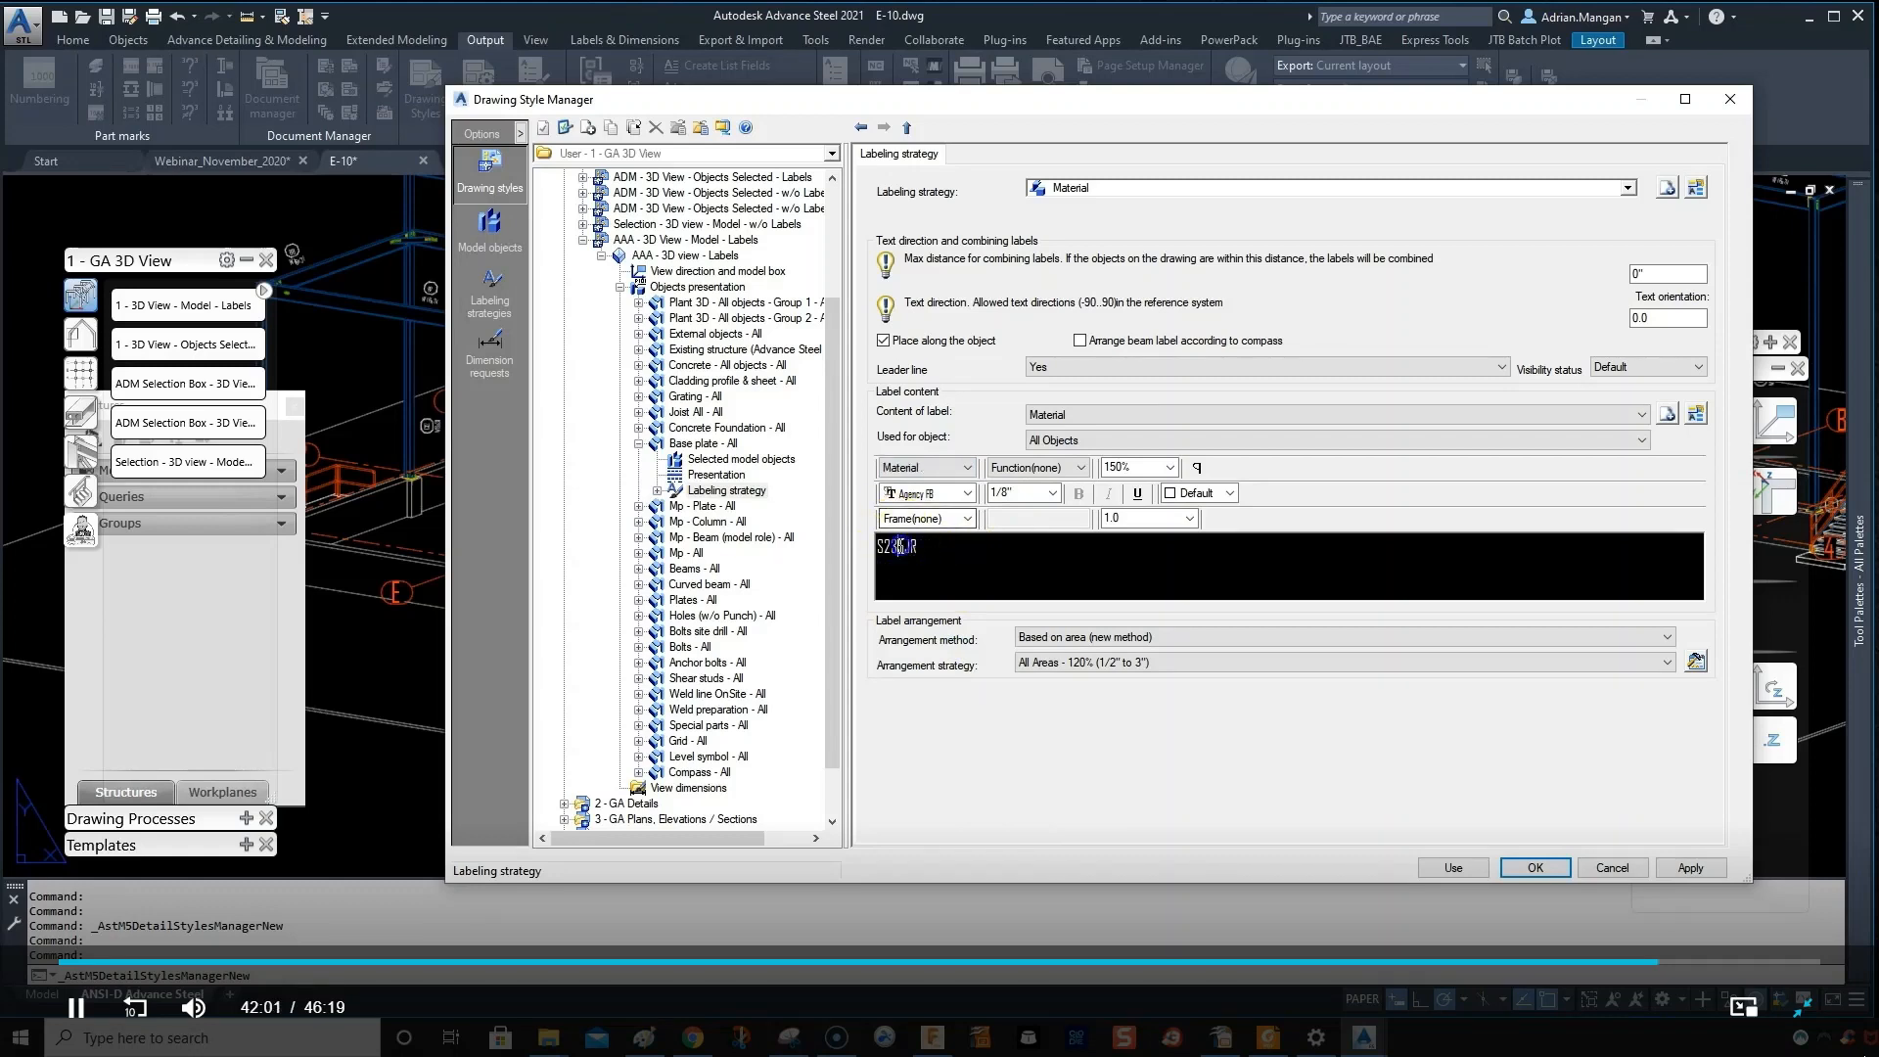
- Select the Material token in the label content and set its text height to 1/16"
{"action": "left_click", "coordinate": [947, 553]}
{"action": "left_click_drag", "start_coordinate": [943, 548], "coordinate": [853, 538]}
{"action": "left_click", "coordinate": [951, 554]}
{"action": "left_click_drag", "start_coordinate": [967, 553], "coordinate": [858, 545]}
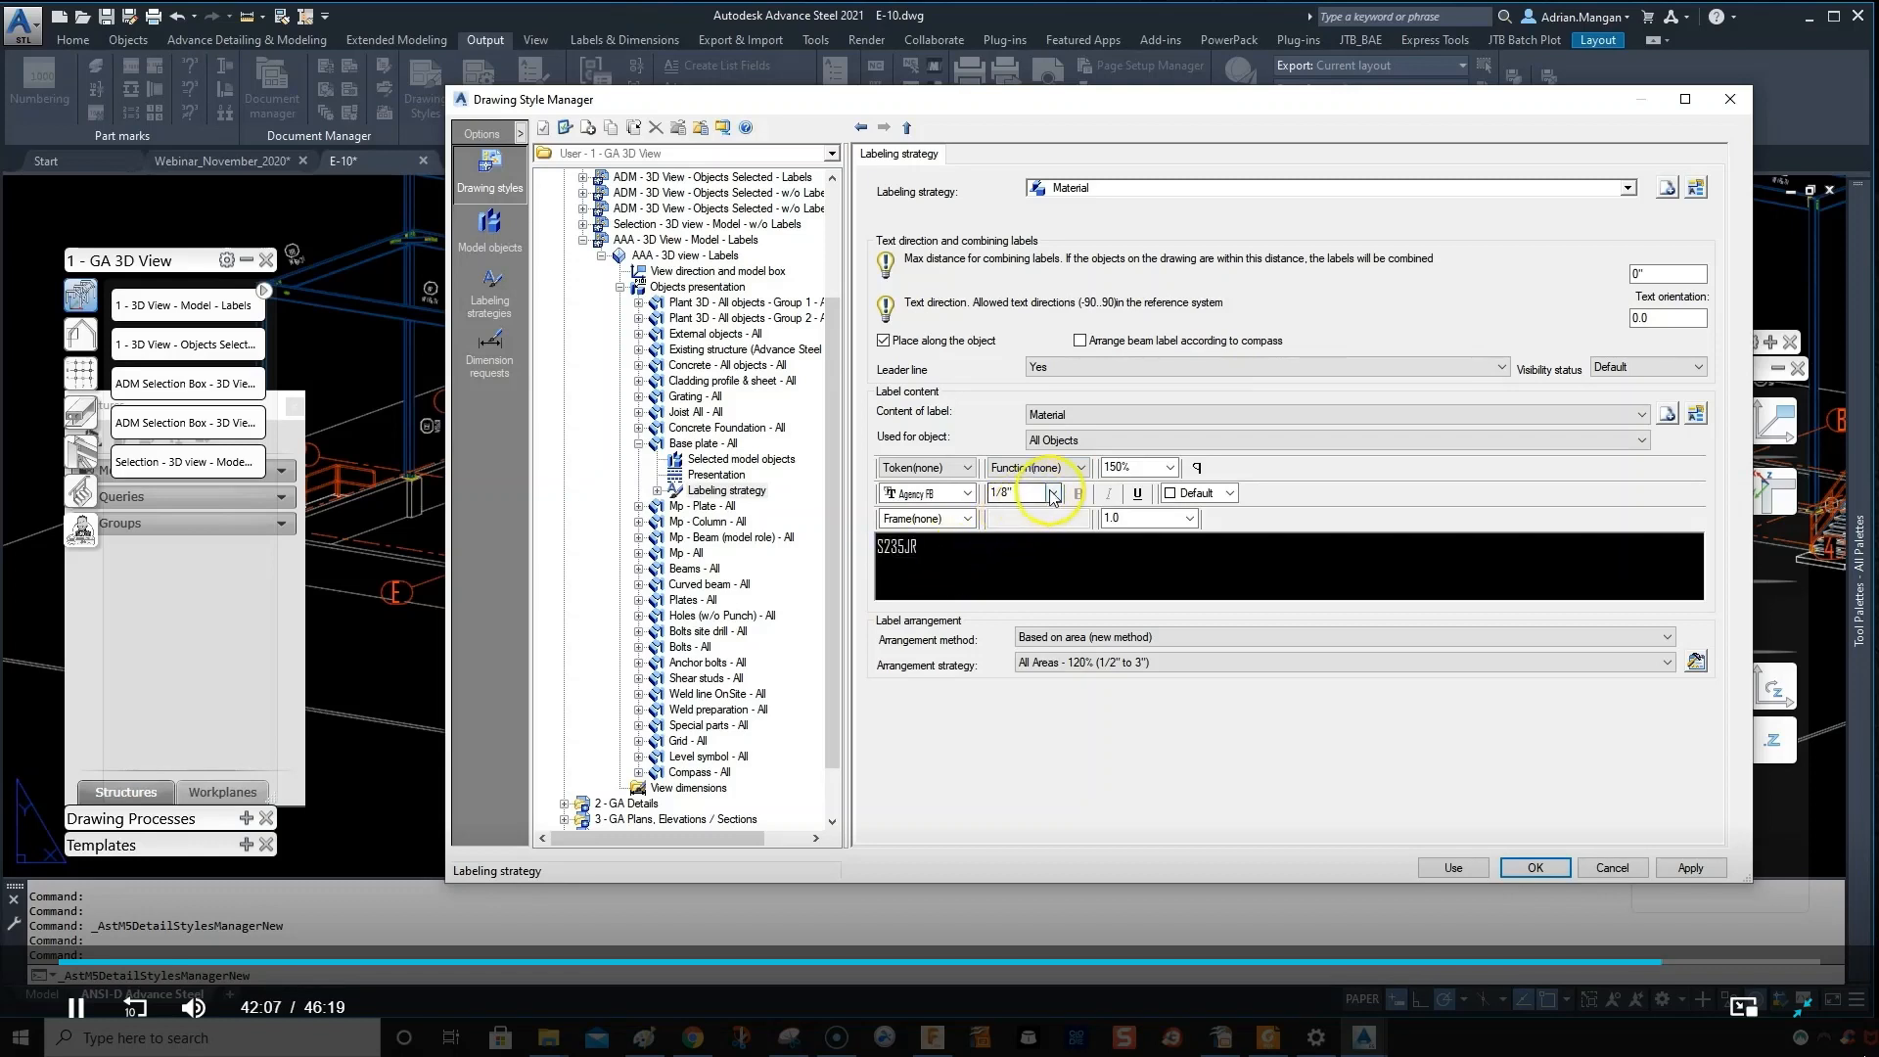
{"action": "left_click", "coordinate": [936, 546]}
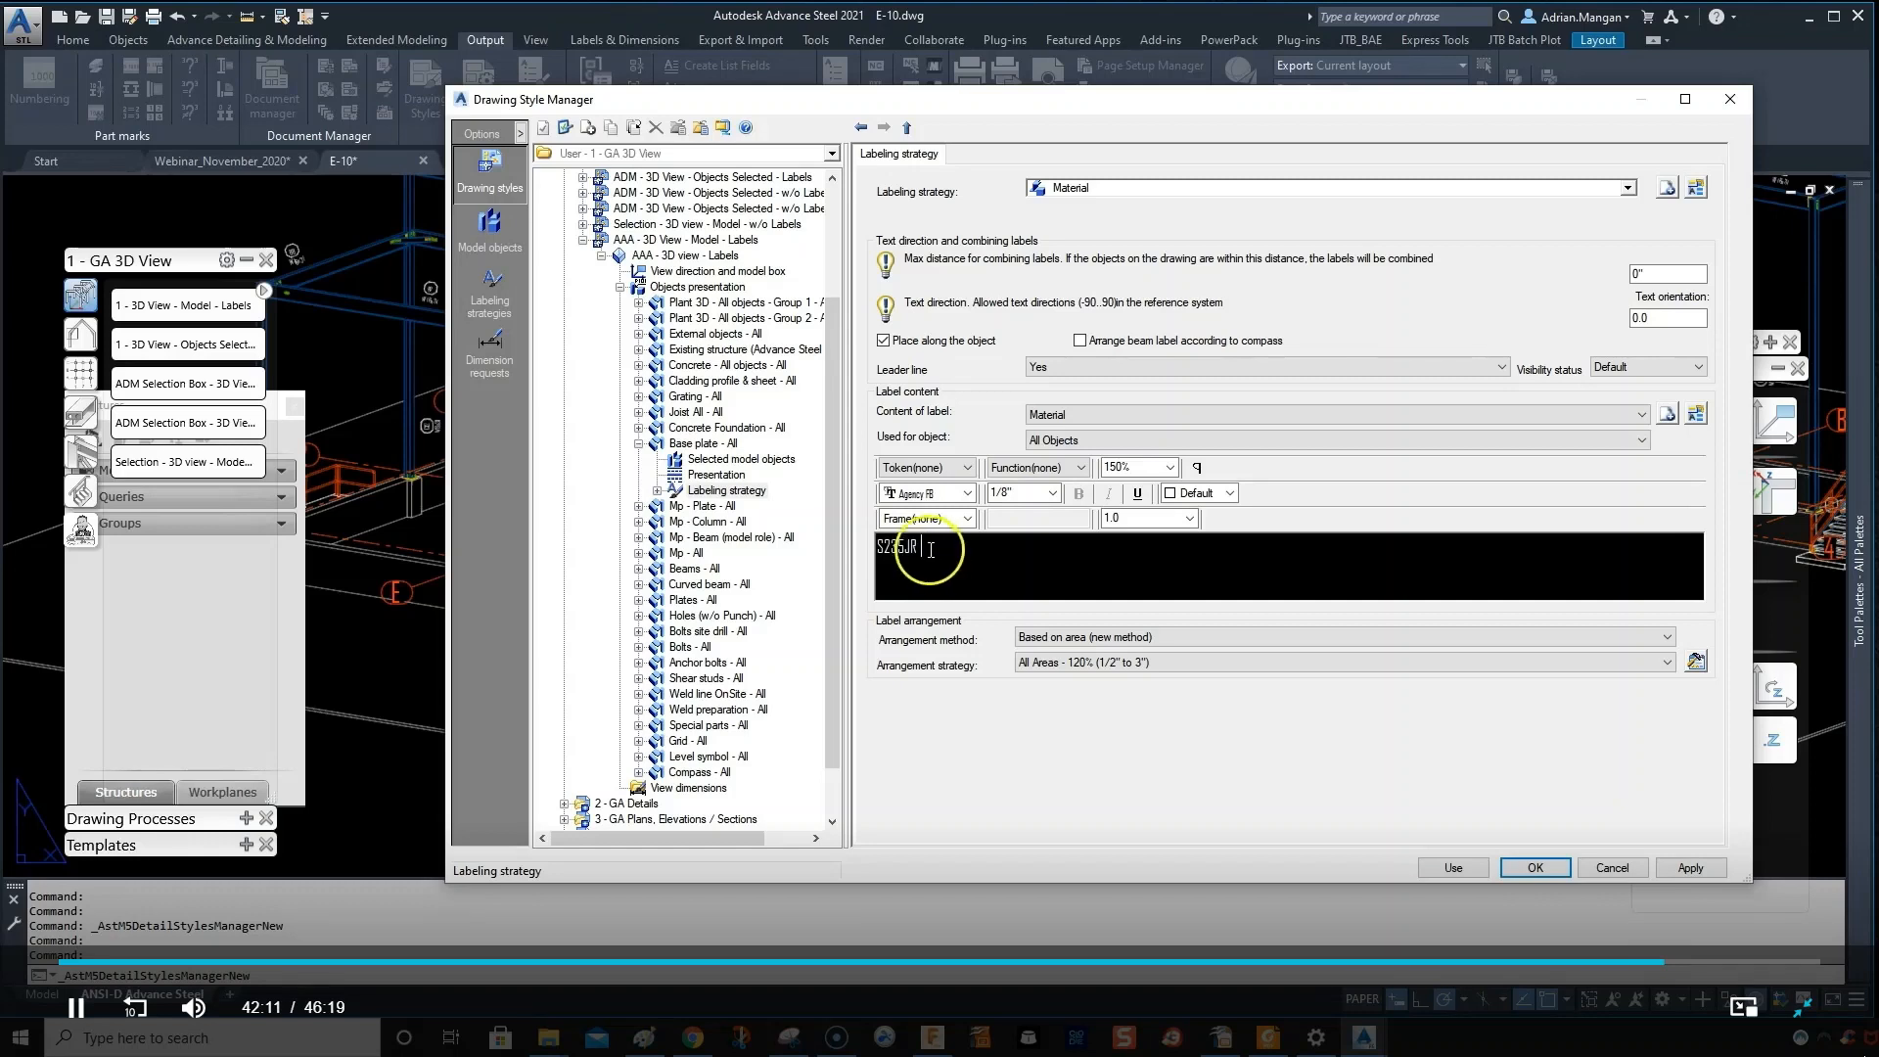
{"action": "left_click", "coordinate": [913, 546]}
{"action": "left_click", "coordinate": [1052, 492]}
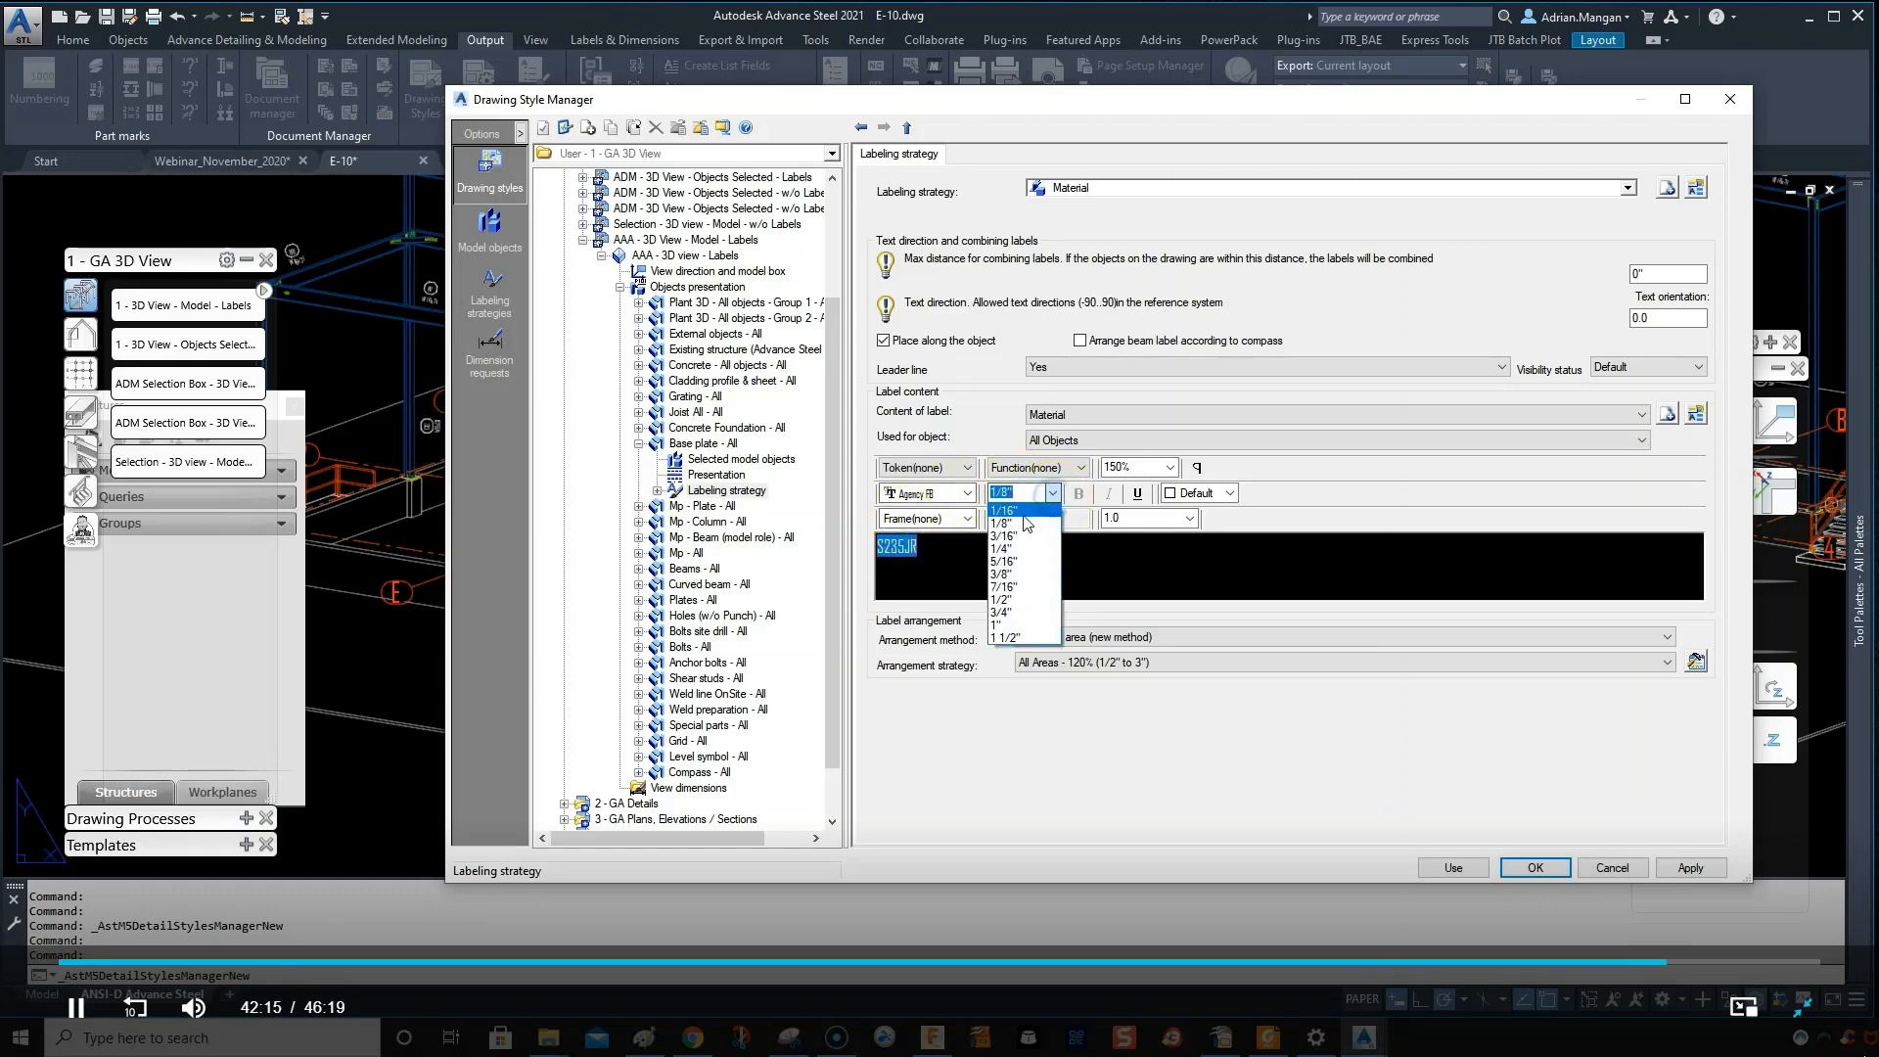
{"action": "left_click", "coordinate": [1024, 516]}
{"action": "left_click", "coordinate": [885, 548]}
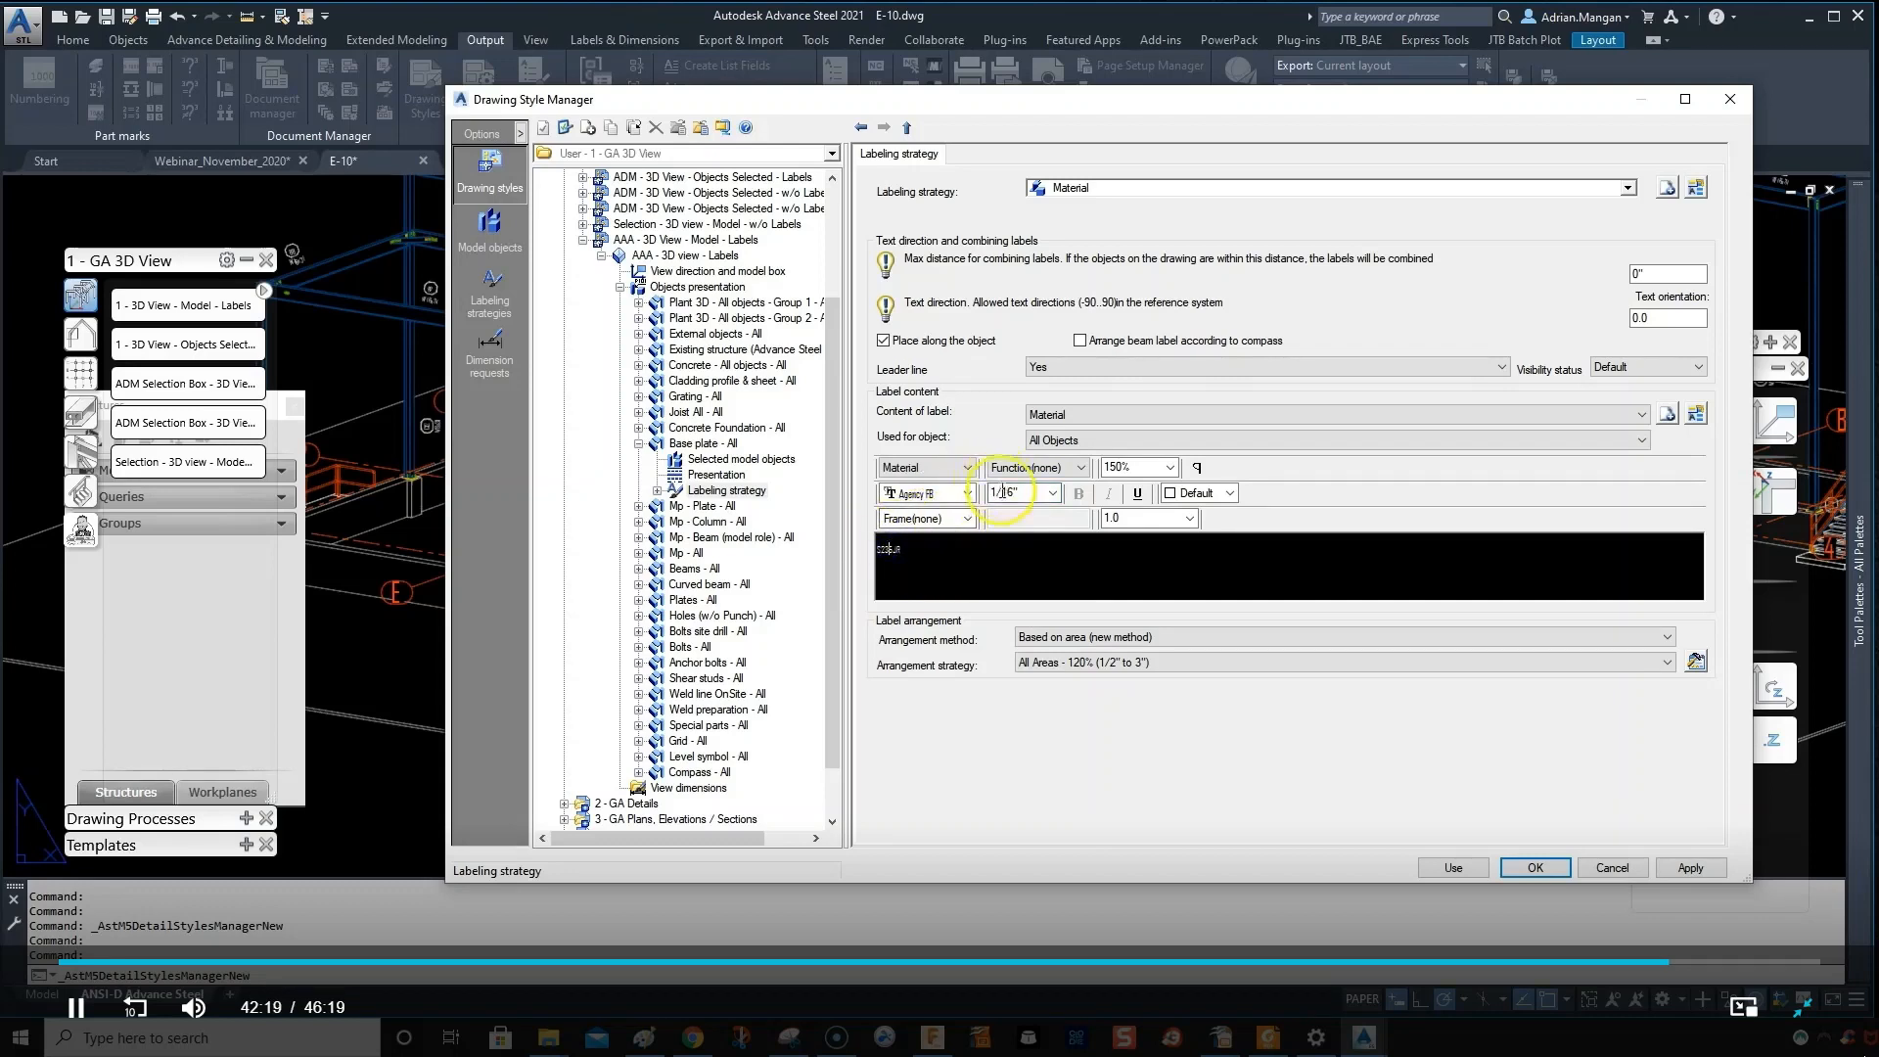
{"action": "left_click", "coordinate": [910, 550]}
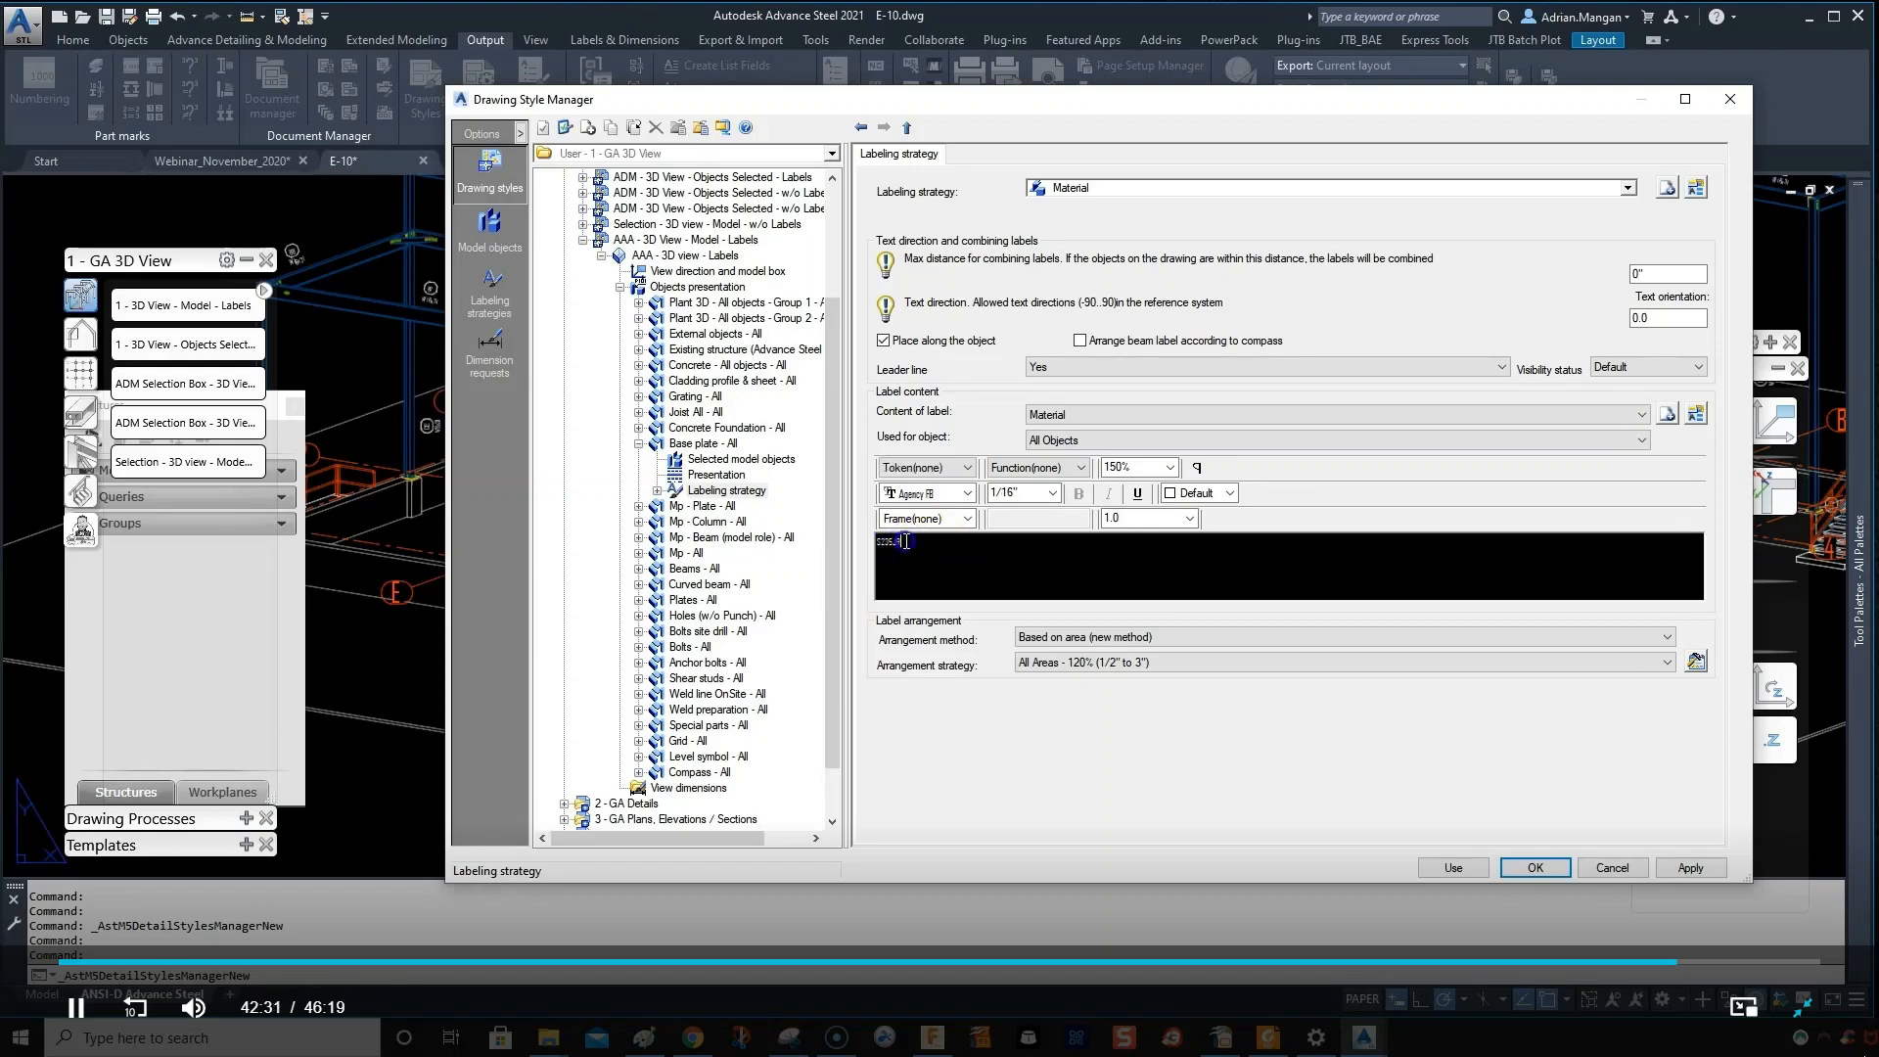
{"action": "left_click", "coordinate": [1051, 494]}
{"action": "left_click", "coordinate": [1015, 512]}
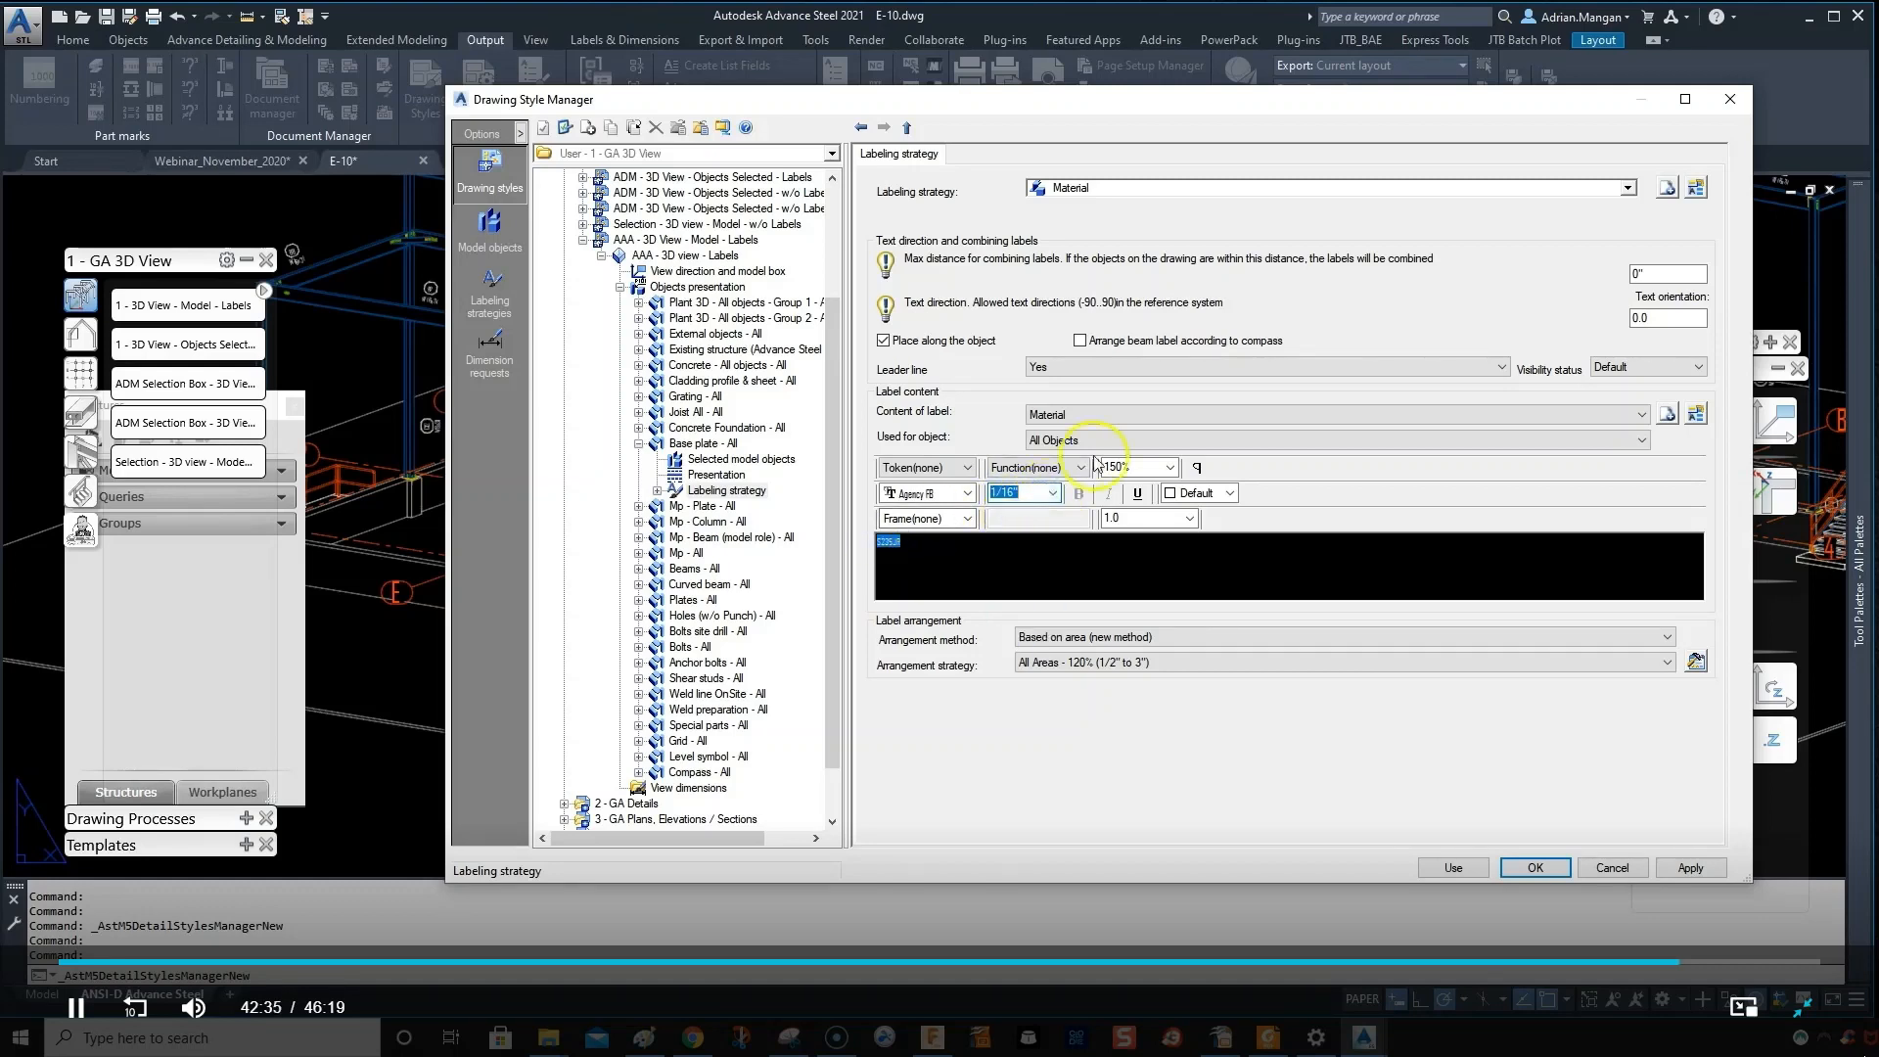
- Put a circular frame around the Material token in the label content and set its color to Green
{"action": "left_click", "coordinate": [944, 548]}
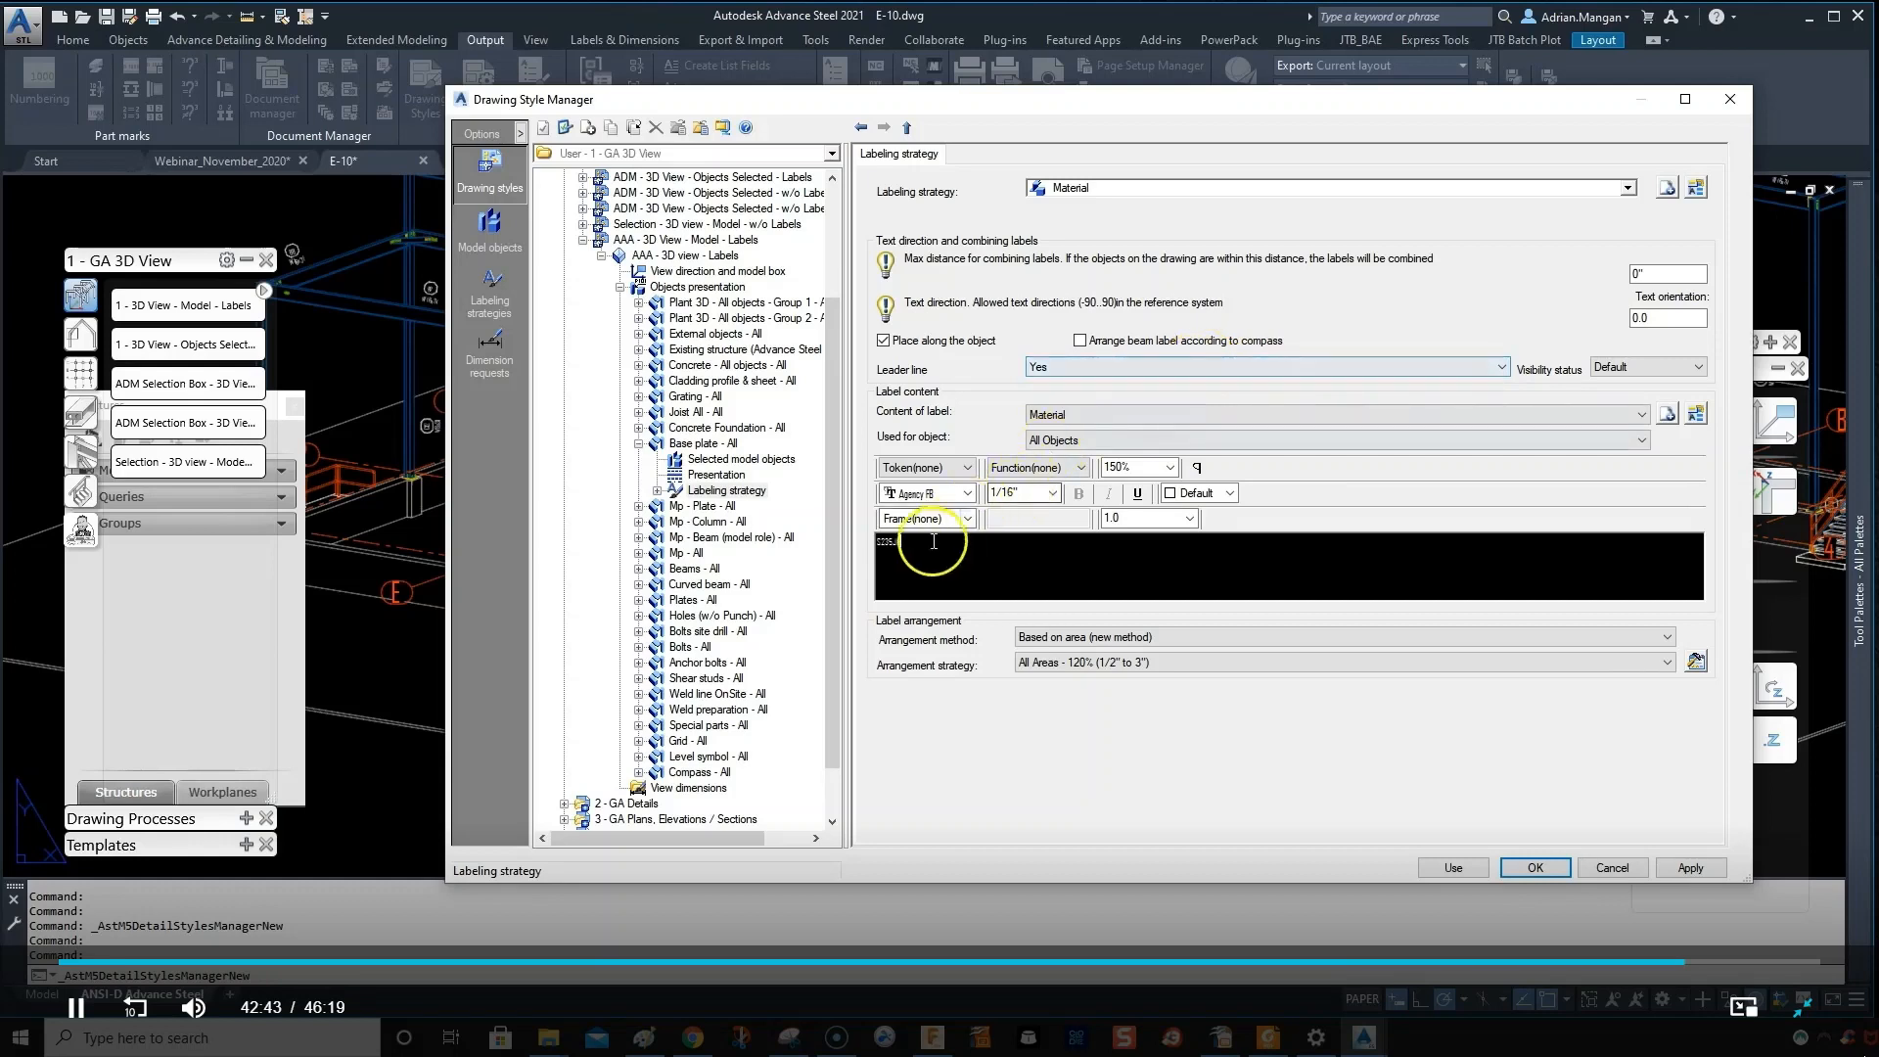
{"action": "left_click", "coordinate": [892, 548]}
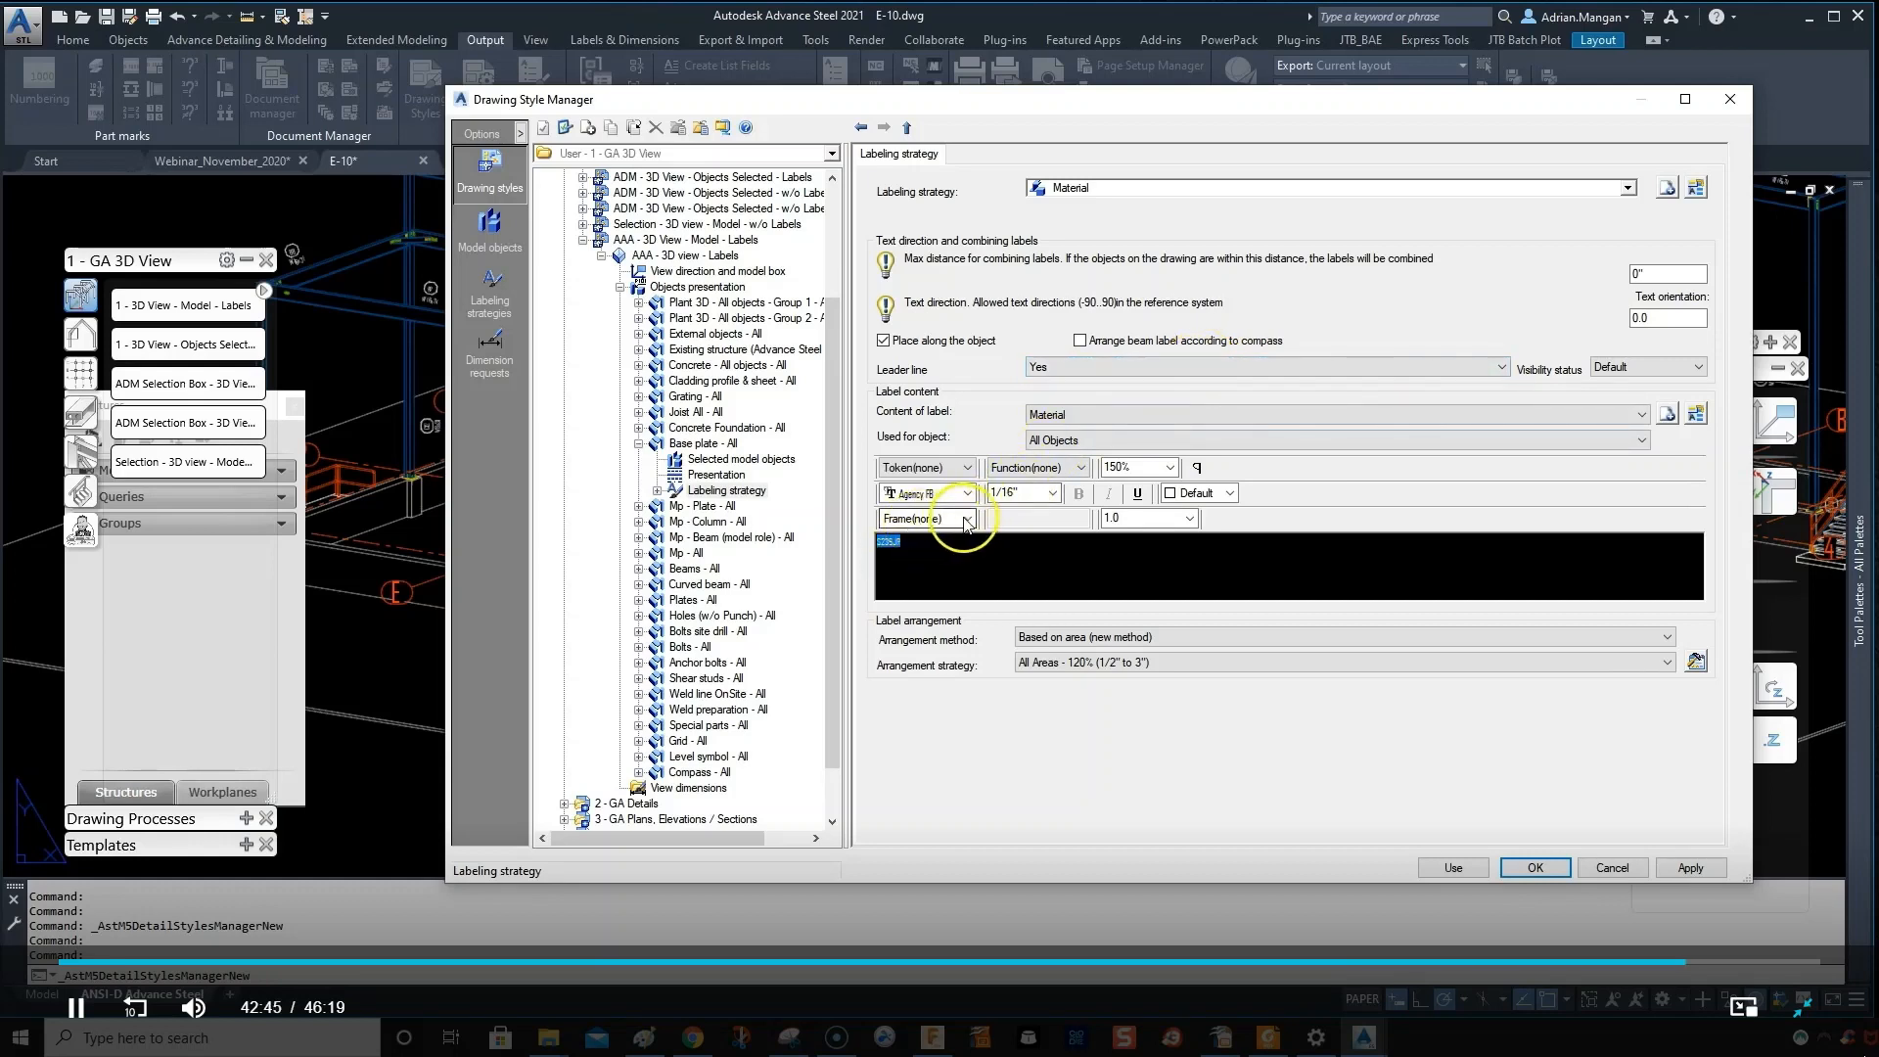
{"action": "left_click", "coordinate": [915, 517]}
{"action": "left_click", "coordinate": [904, 599]}
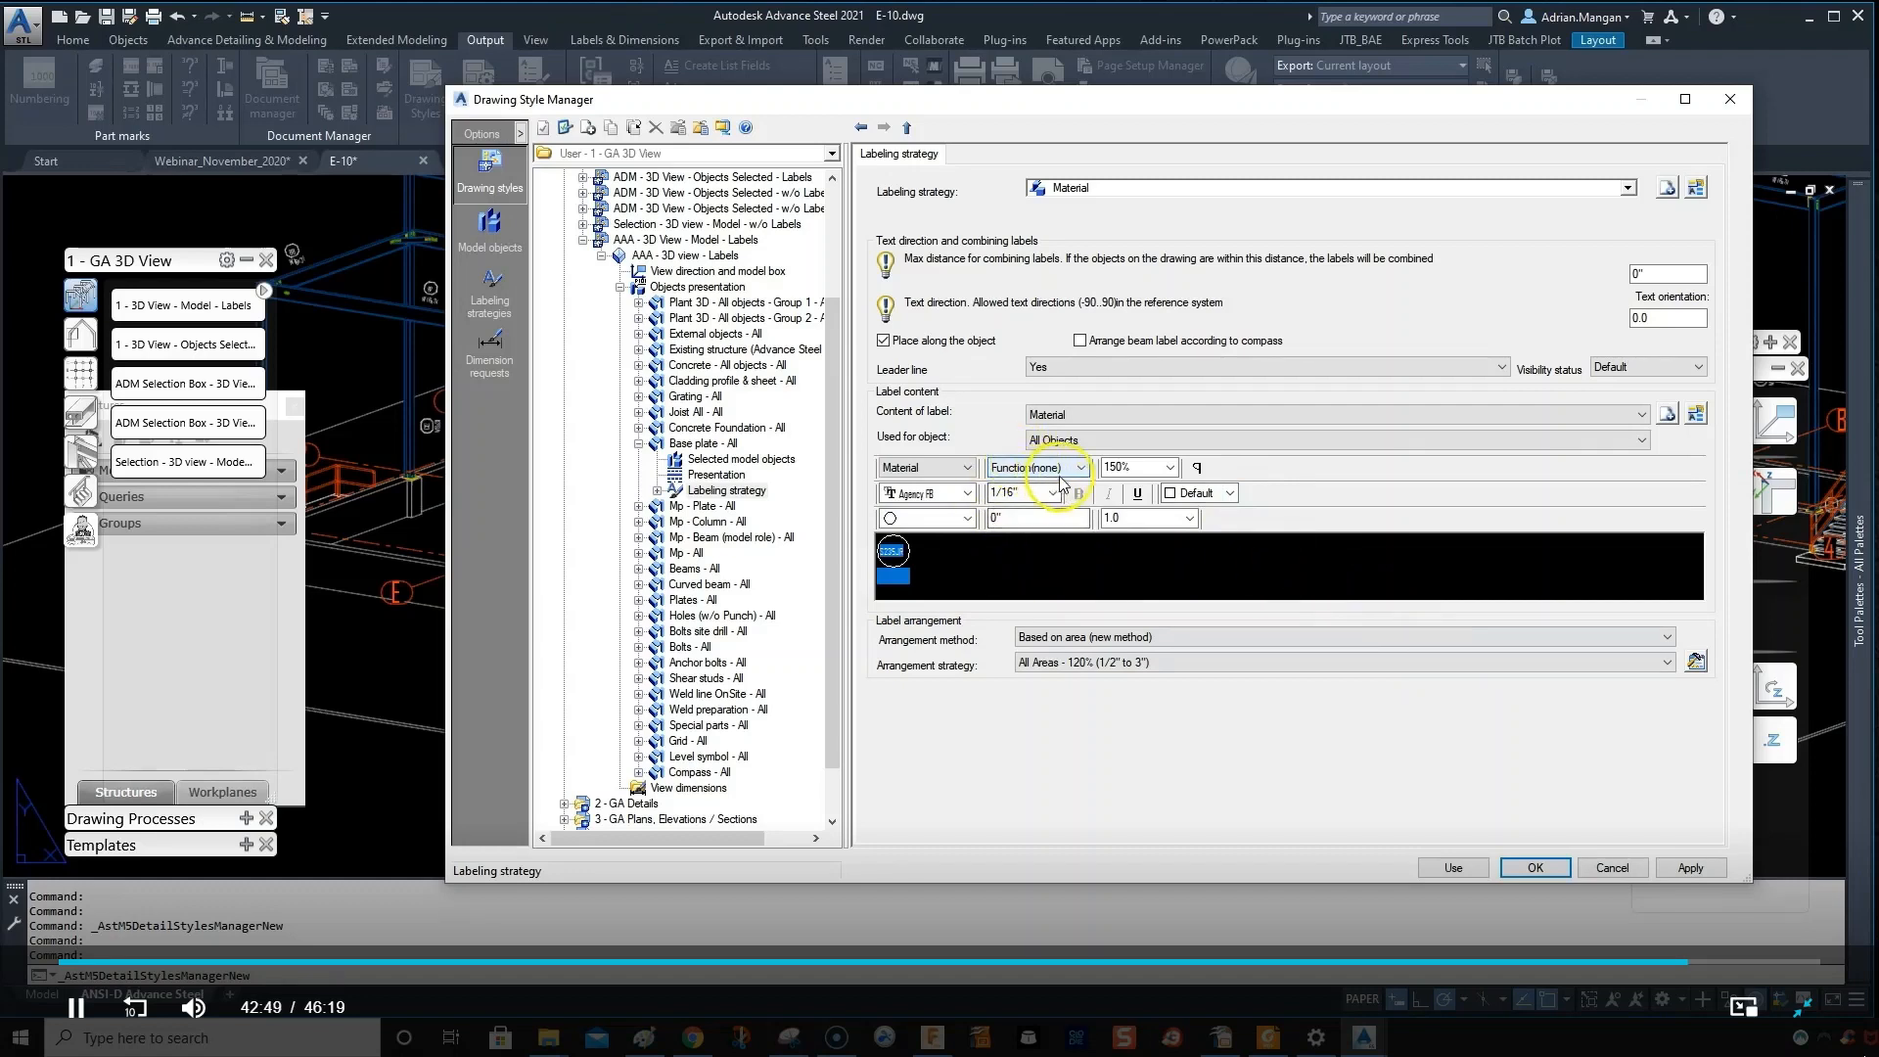
{"action": "left_click", "coordinate": [1225, 493]}
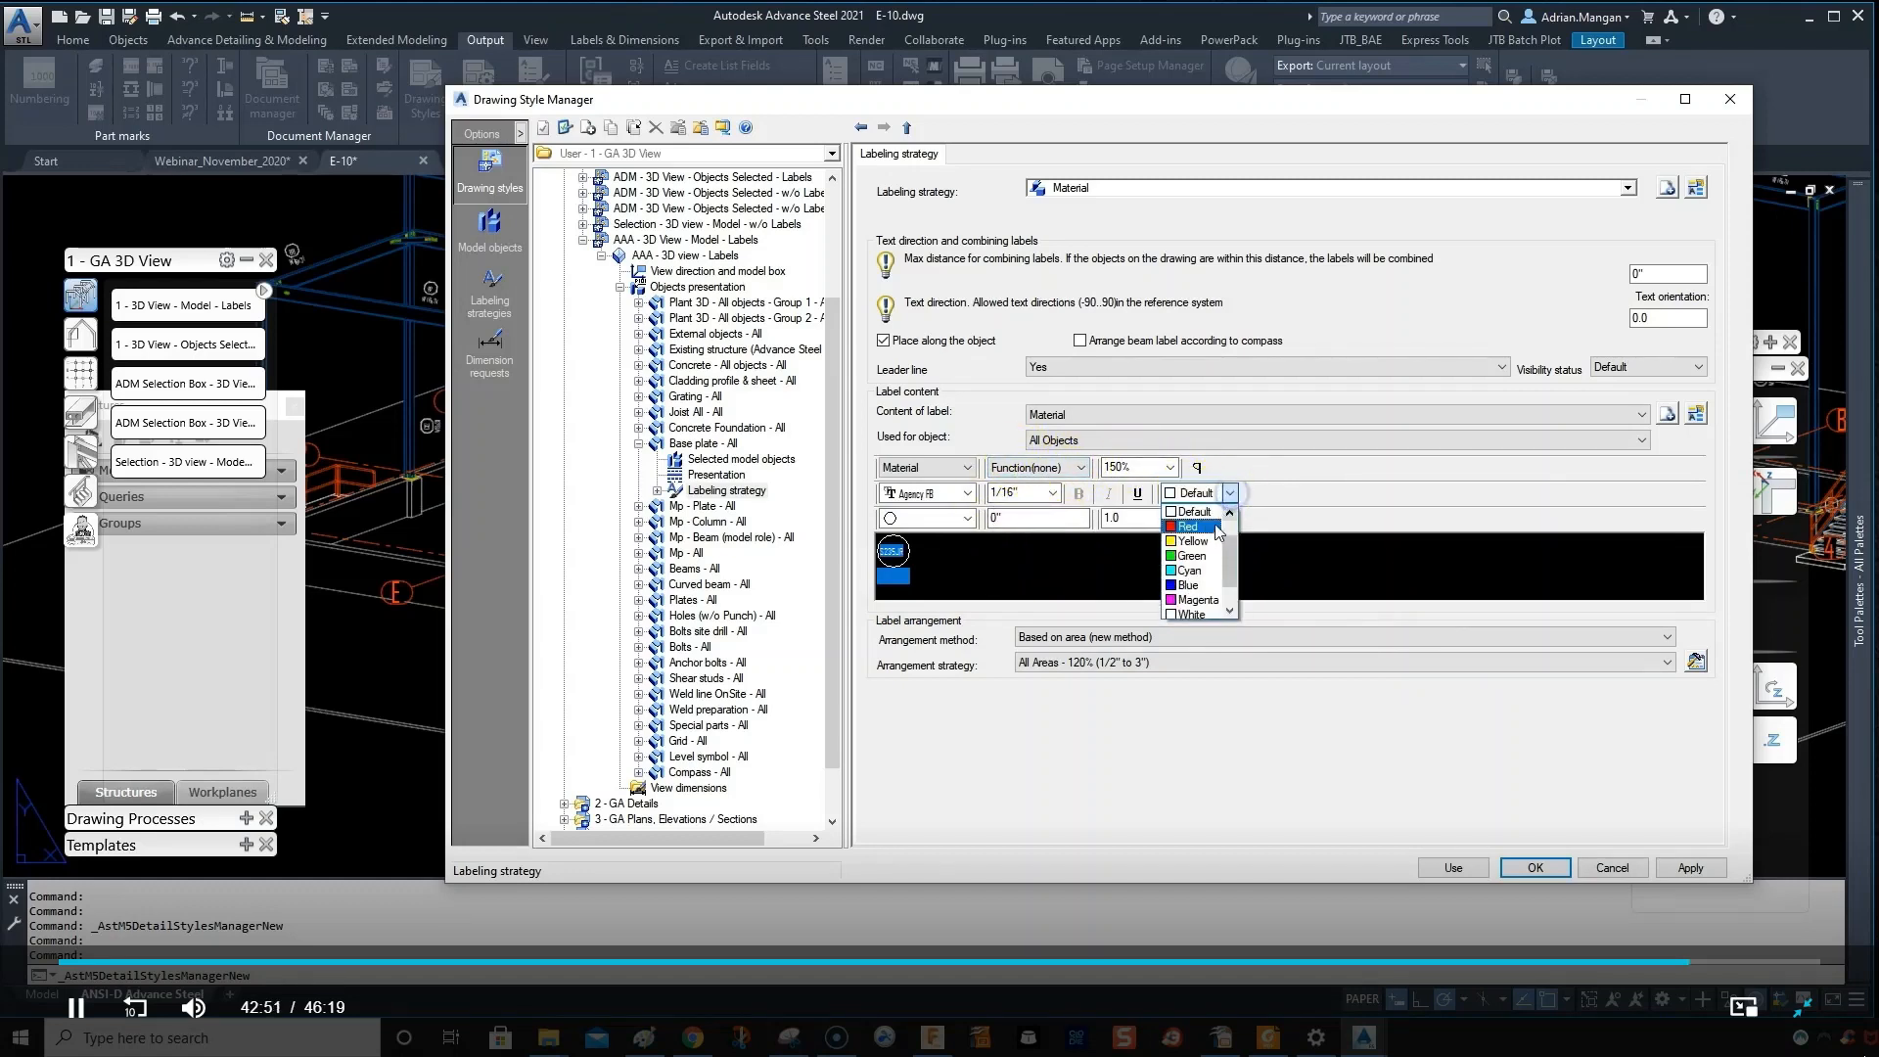
{"action": "left_click", "coordinate": [1192, 555]}
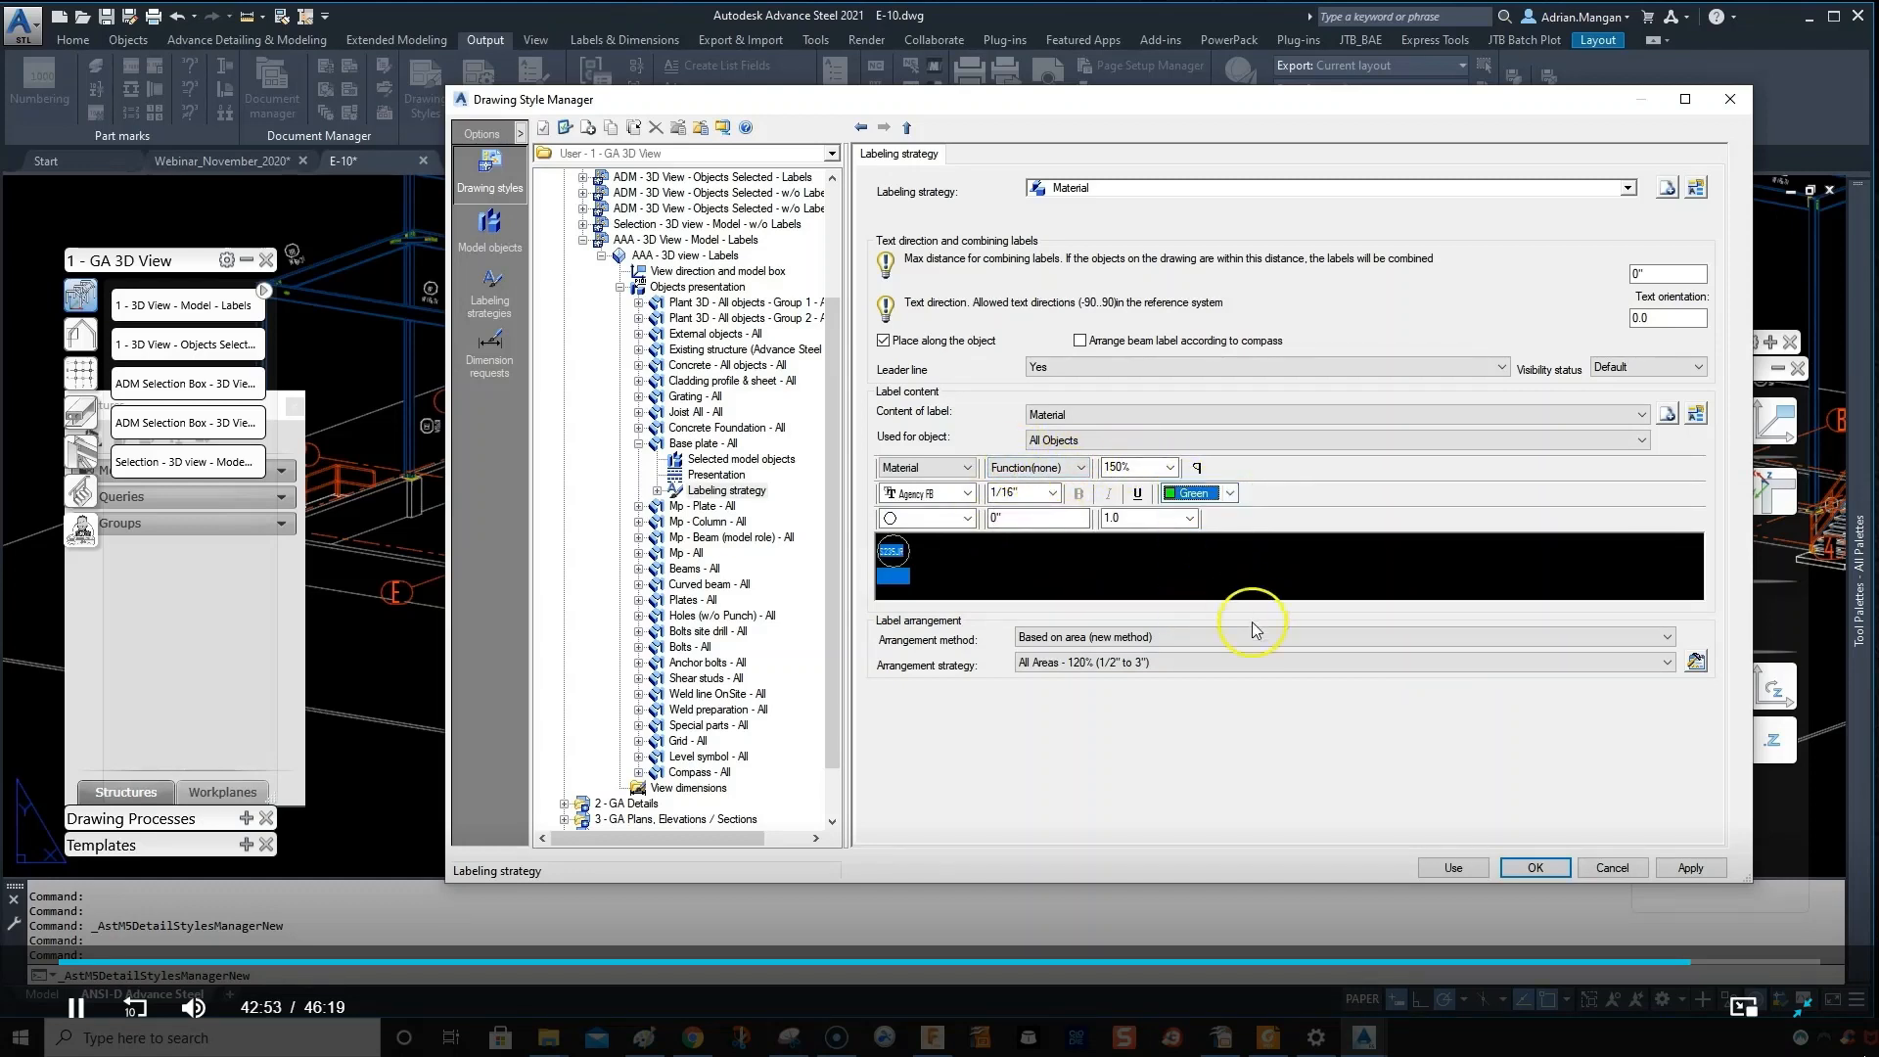
- Apply the changed drawing style and use it on the existing 3D detail view in E-10
{"action": "left_click", "coordinate": [1693, 871]}
{"action": "left_click", "coordinate": [1443, 868]}
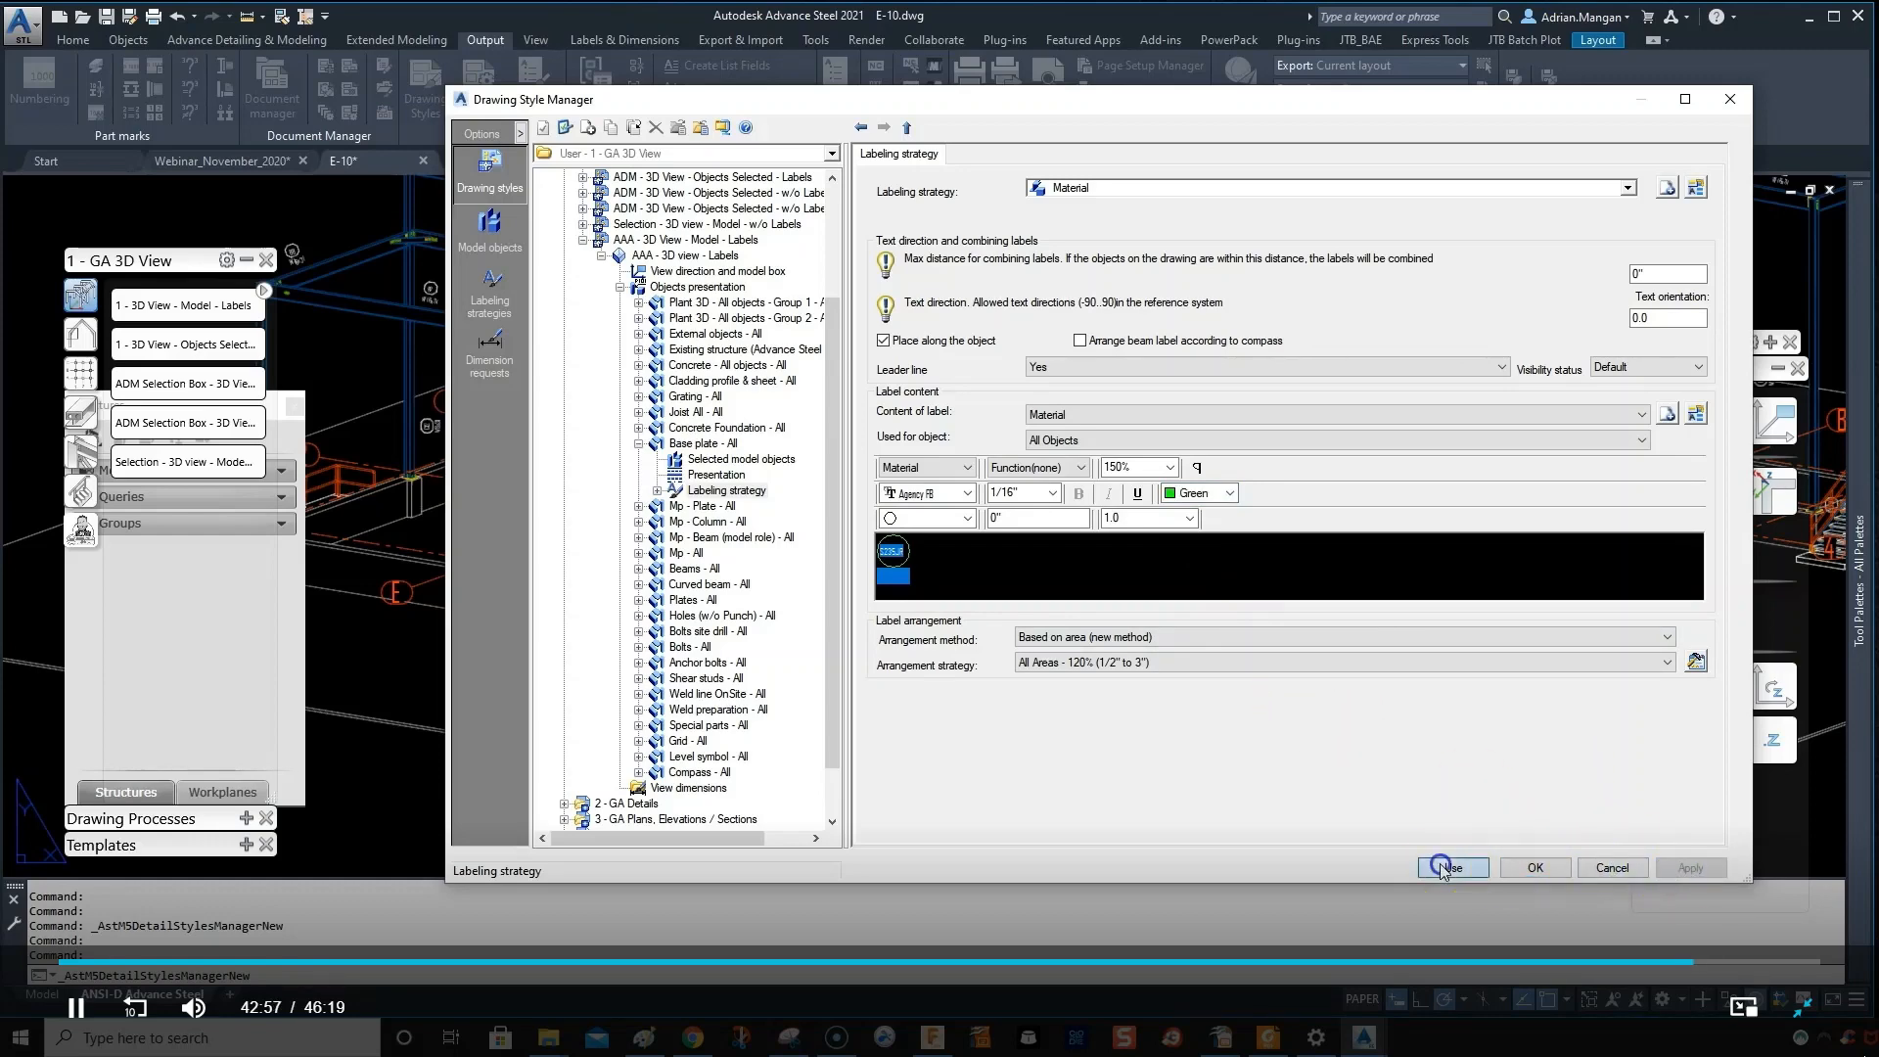
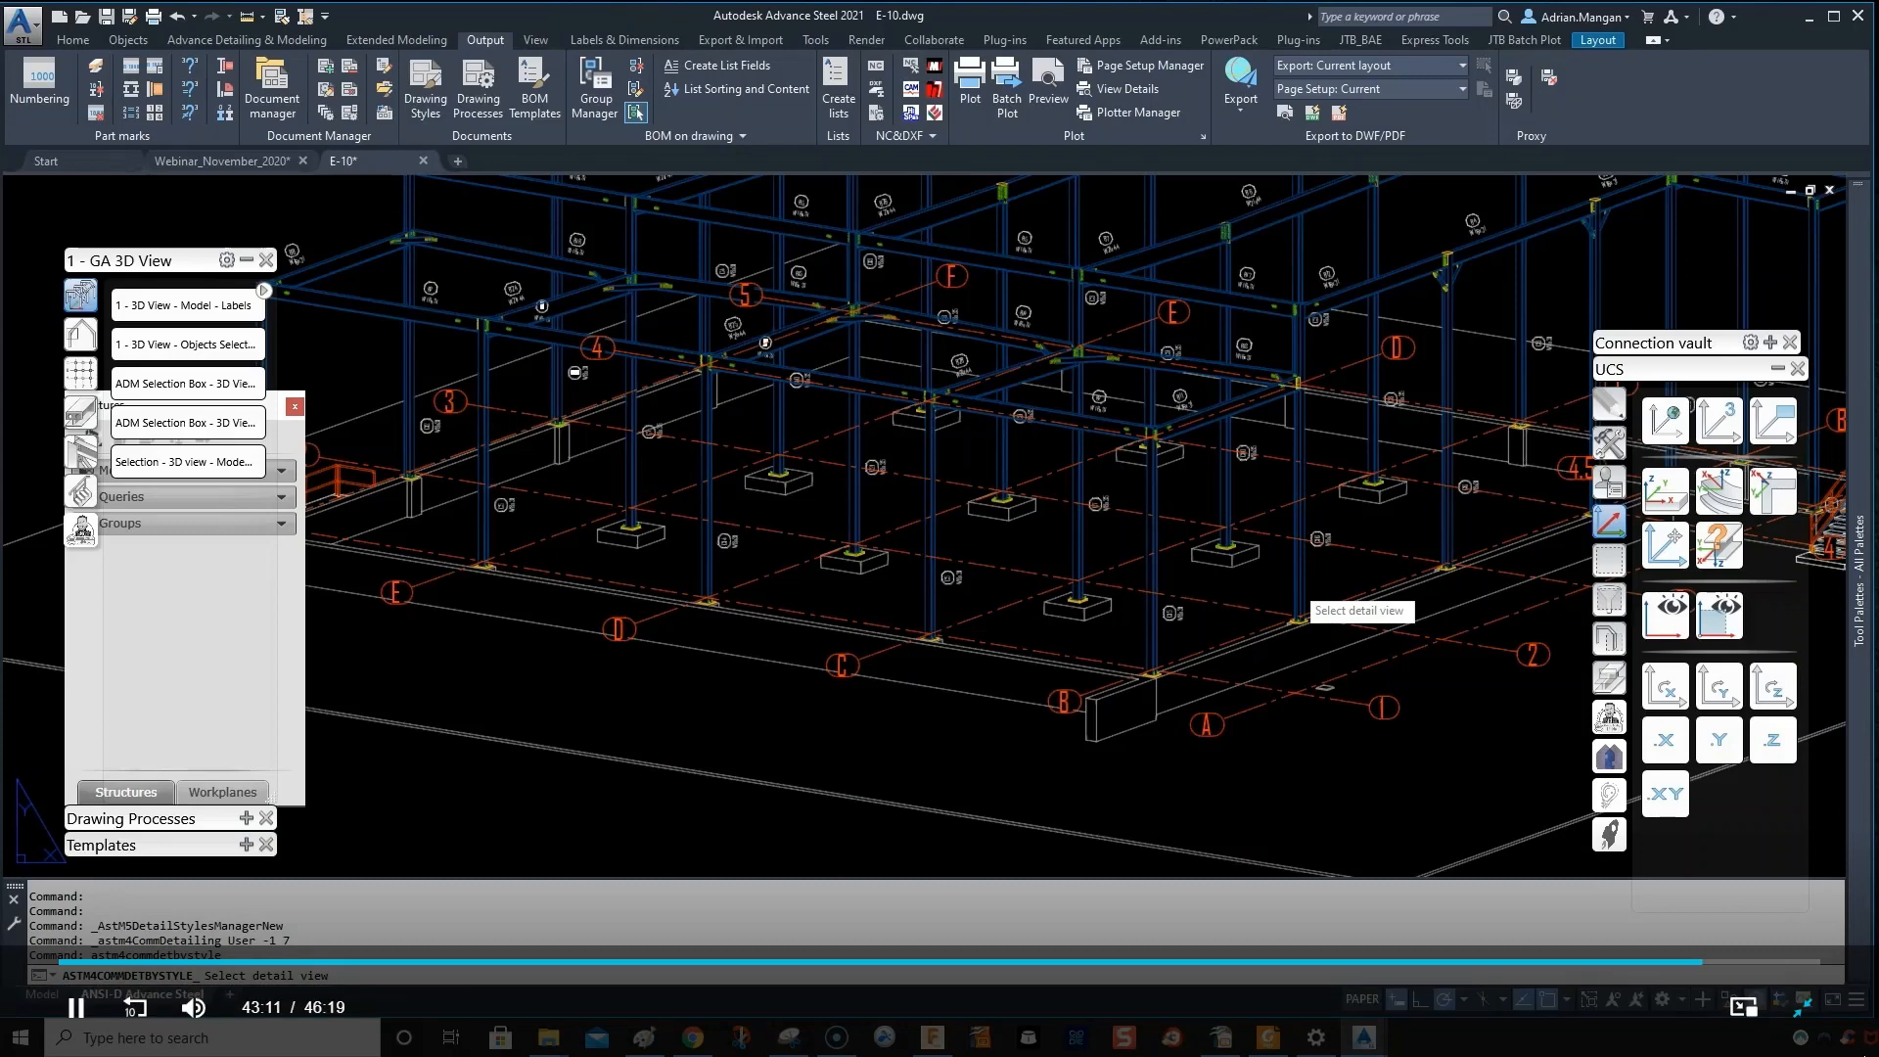
{"action": "left_click", "coordinate": [1272, 596]}
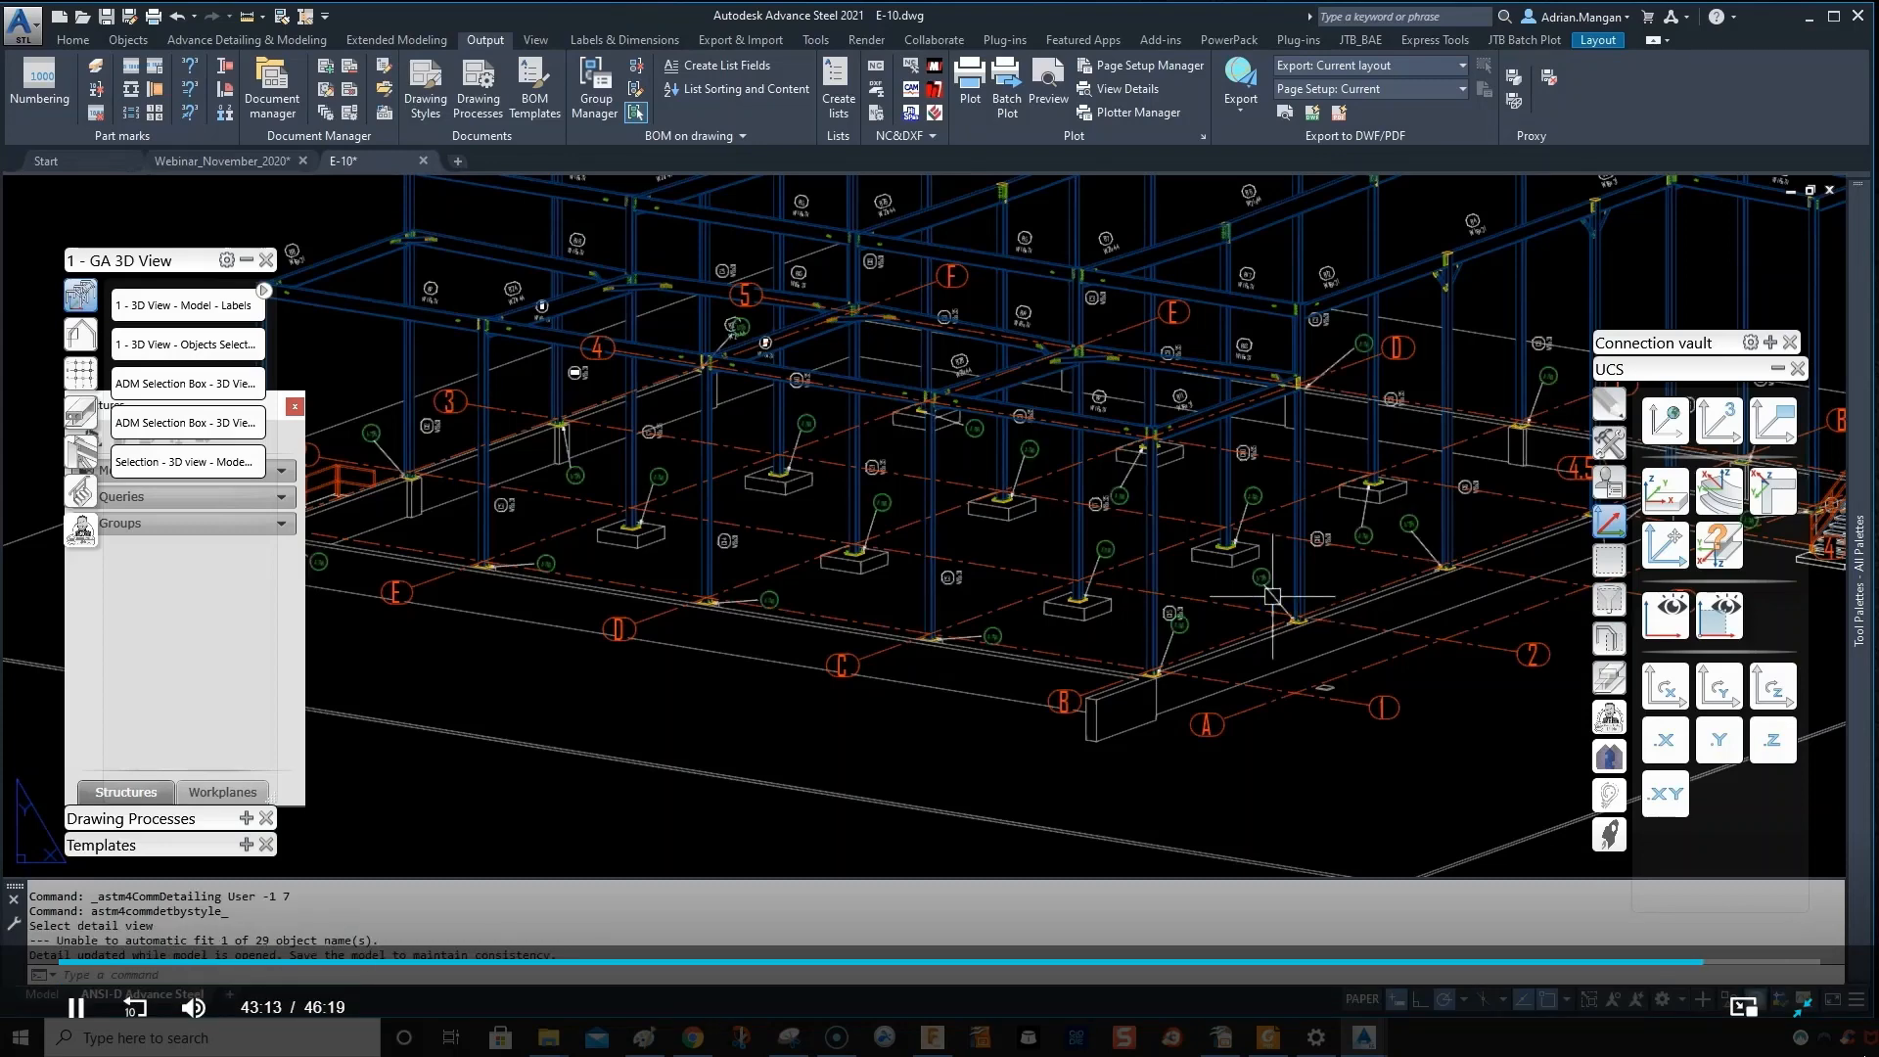
- Examine the material labels on the base plates and the column and beam labels across the 3D view
{"action": "scroll", "coordinate": [1259, 558], "scroll_direction": "up", "scroll_amount": 6}
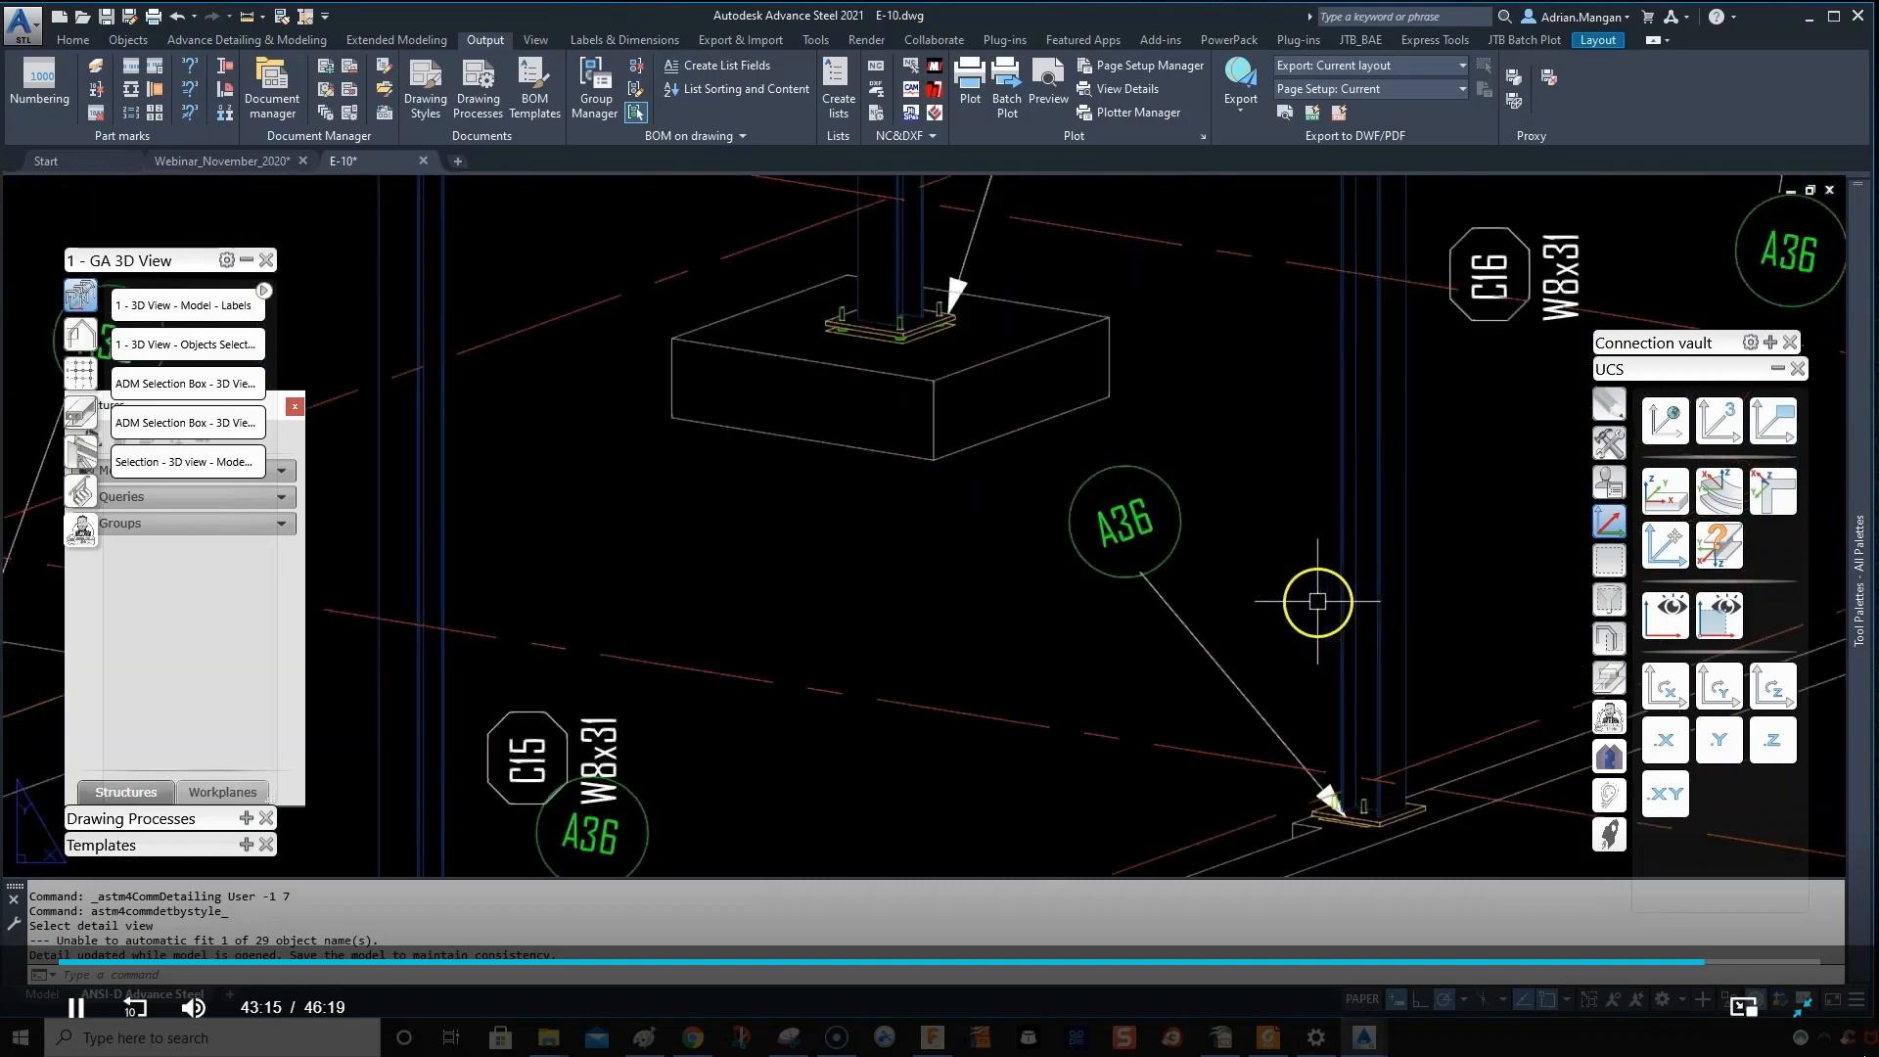
{"action": "scroll", "coordinate": [1312, 602], "scroll_direction": "down", "scroll_amount": 5}
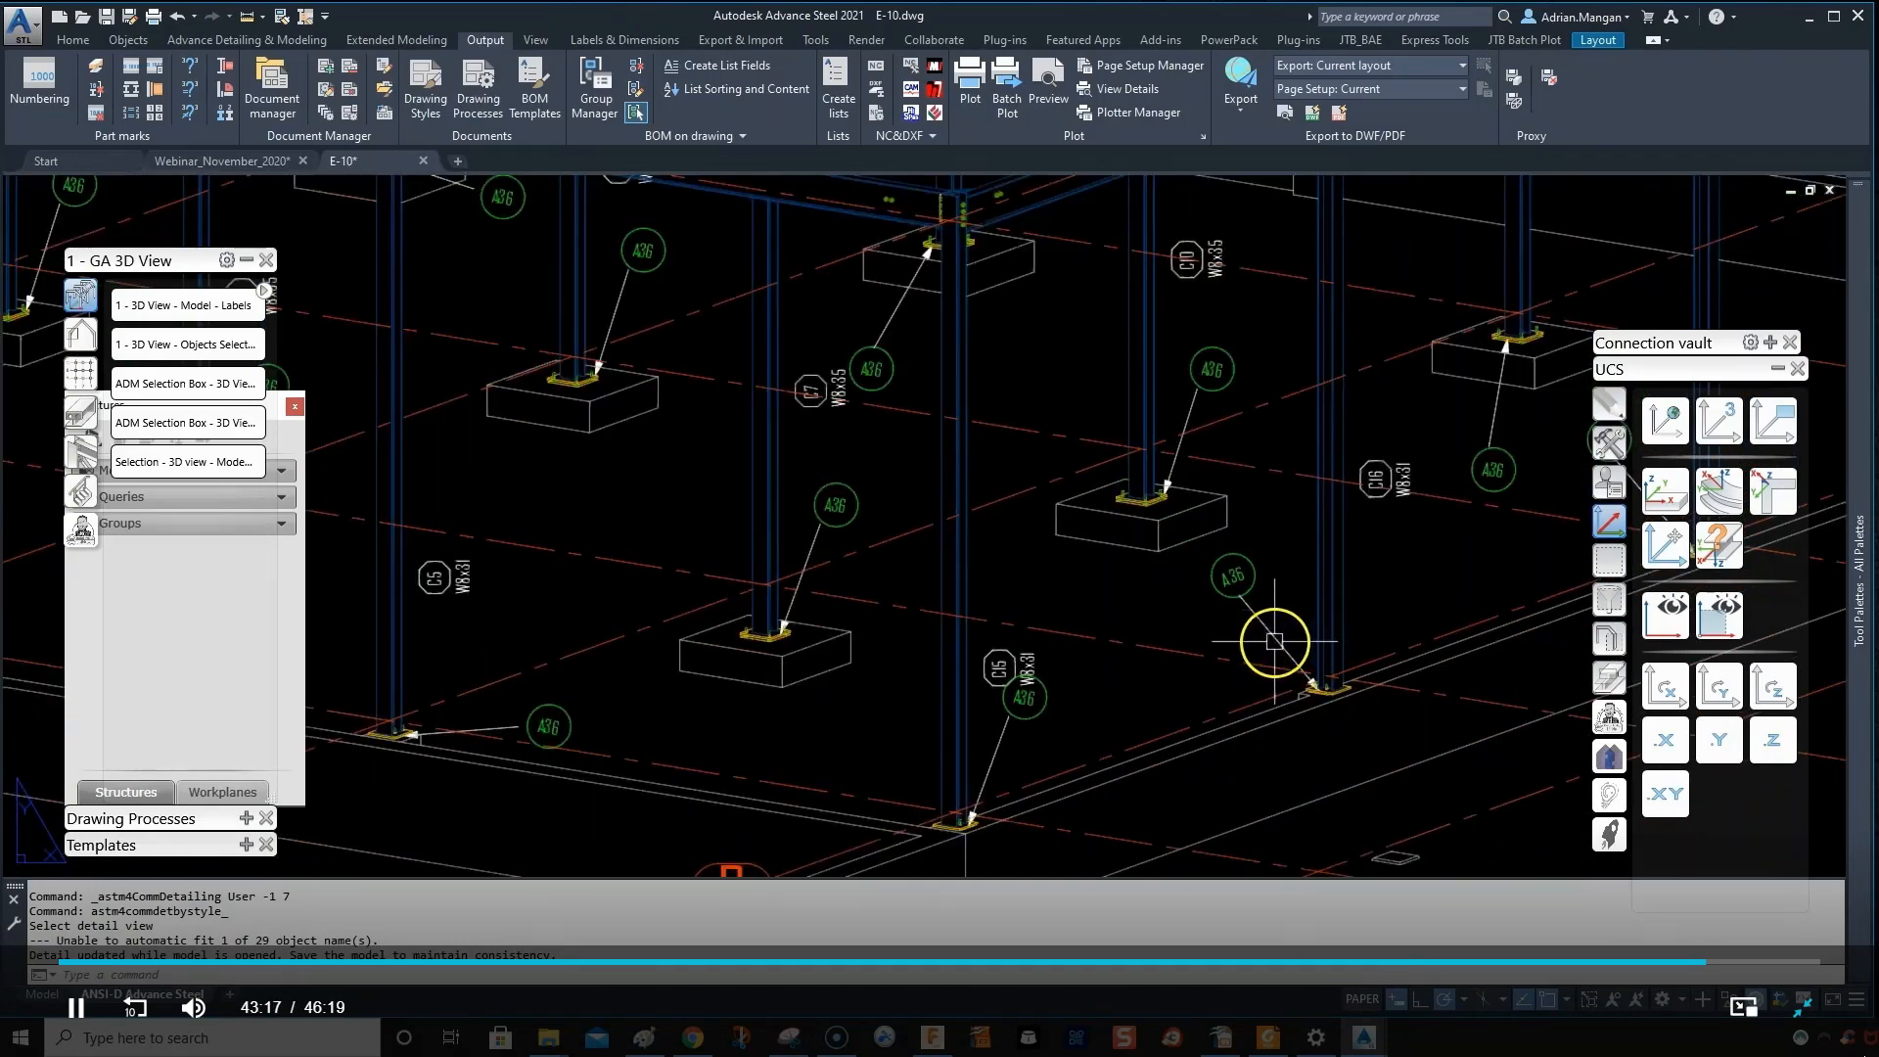
{"action": "scroll", "coordinate": [1007, 679], "scroll_direction": "down", "scroll_amount": 2}
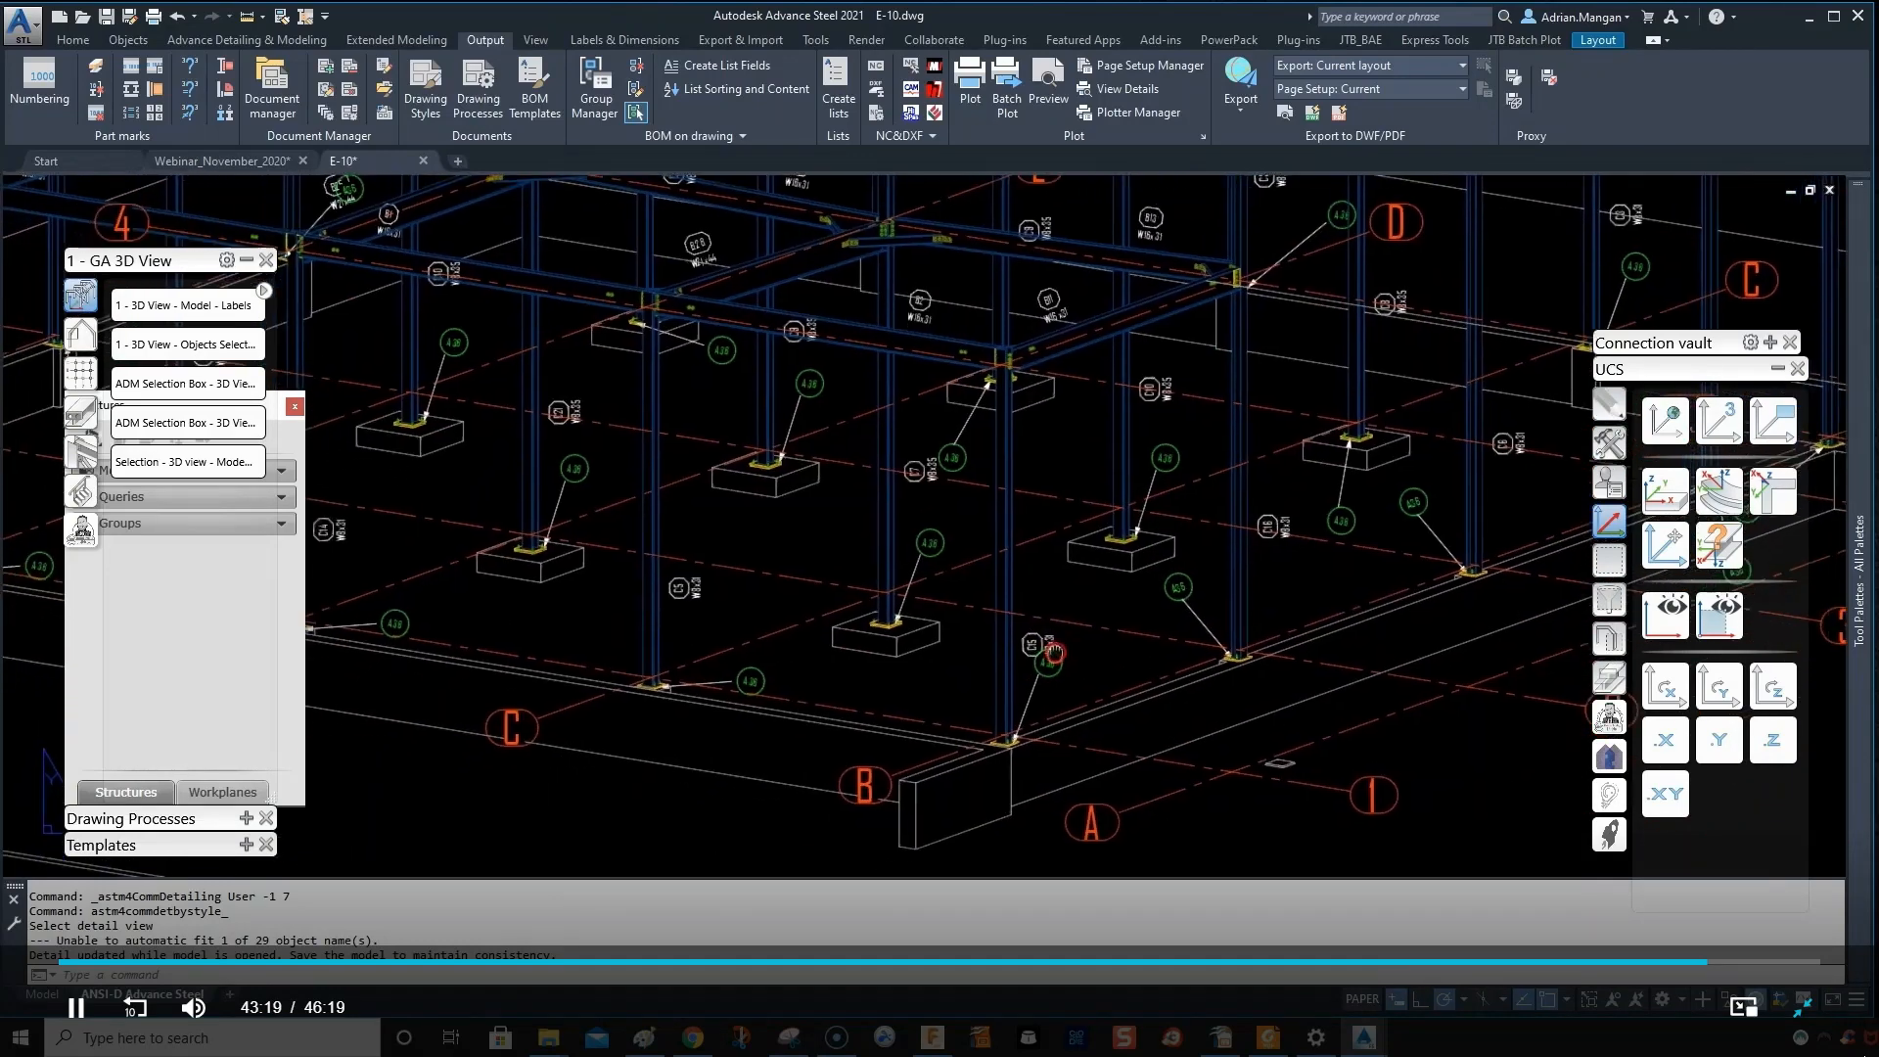
{"action": "scroll", "coordinate": [1237, 629], "scroll_direction": "down", "scroll_amount": 5}
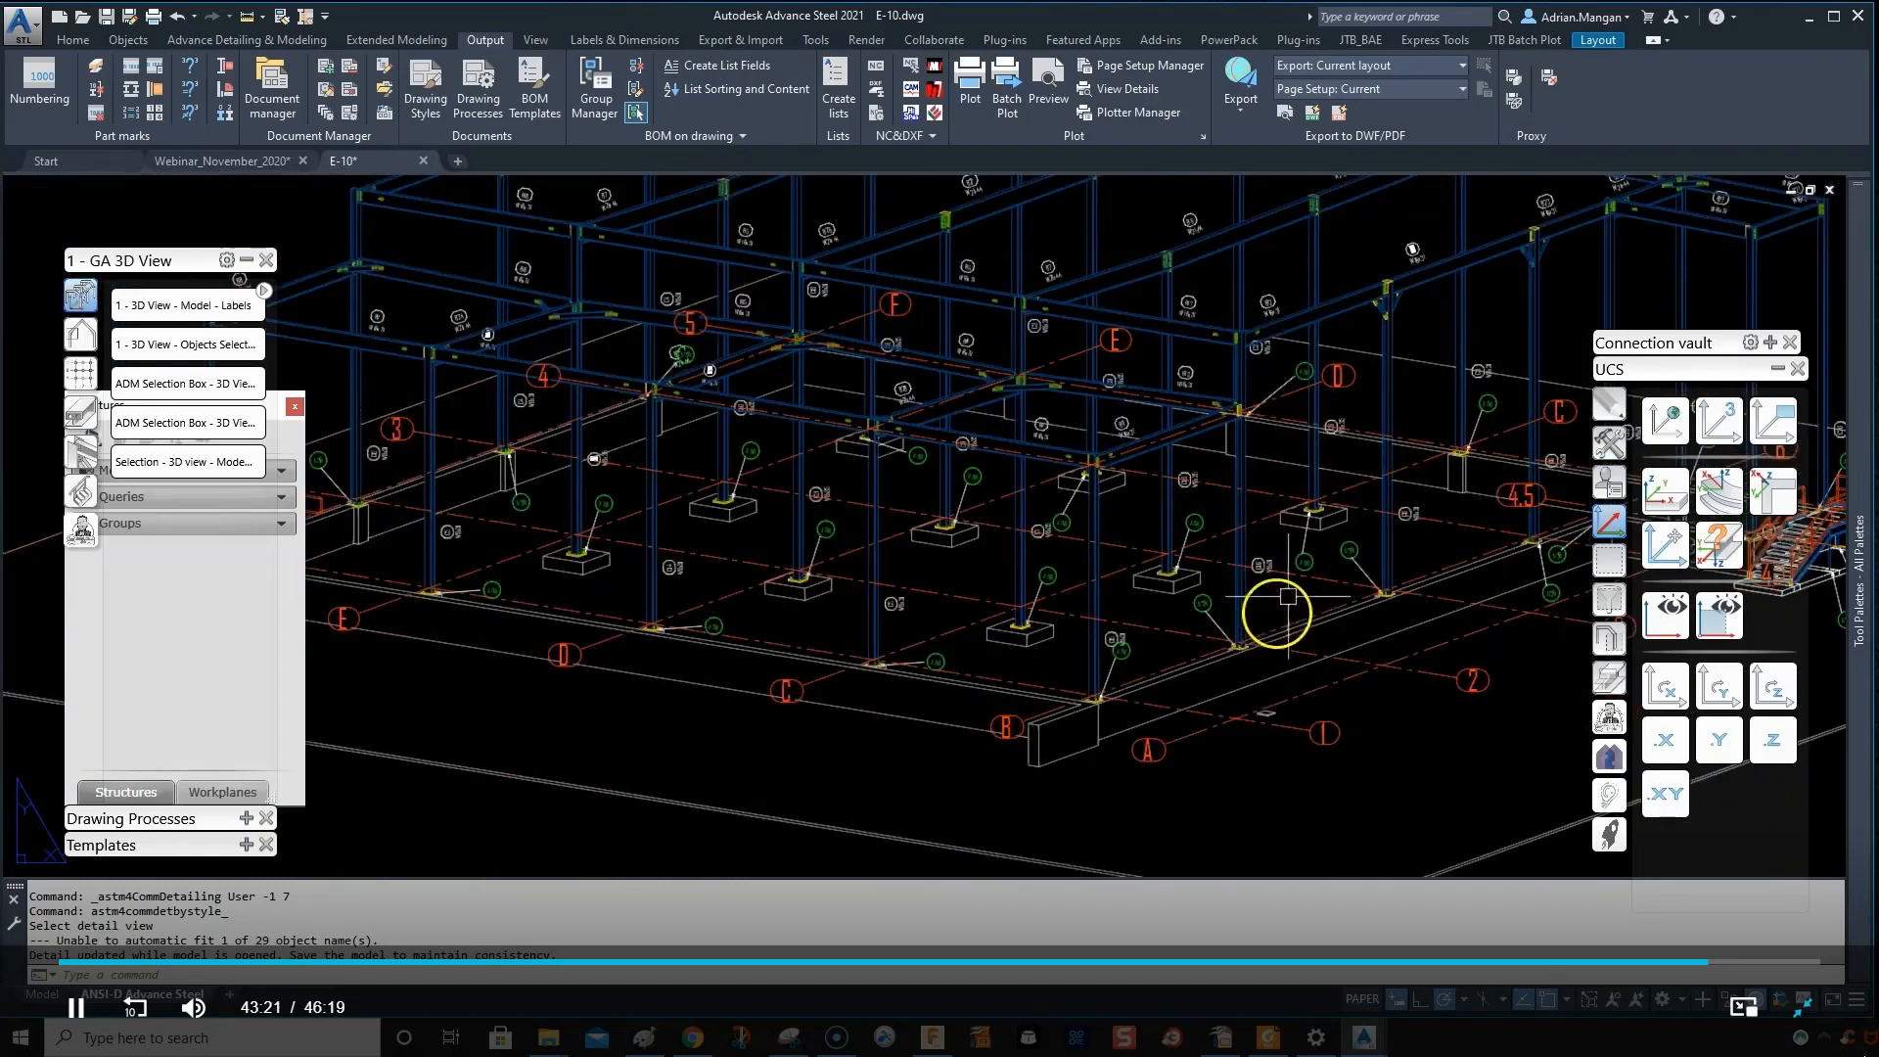
{"action": "scroll", "coordinate": [1342, 503], "scroll_direction": "down", "scroll_amount": 6}
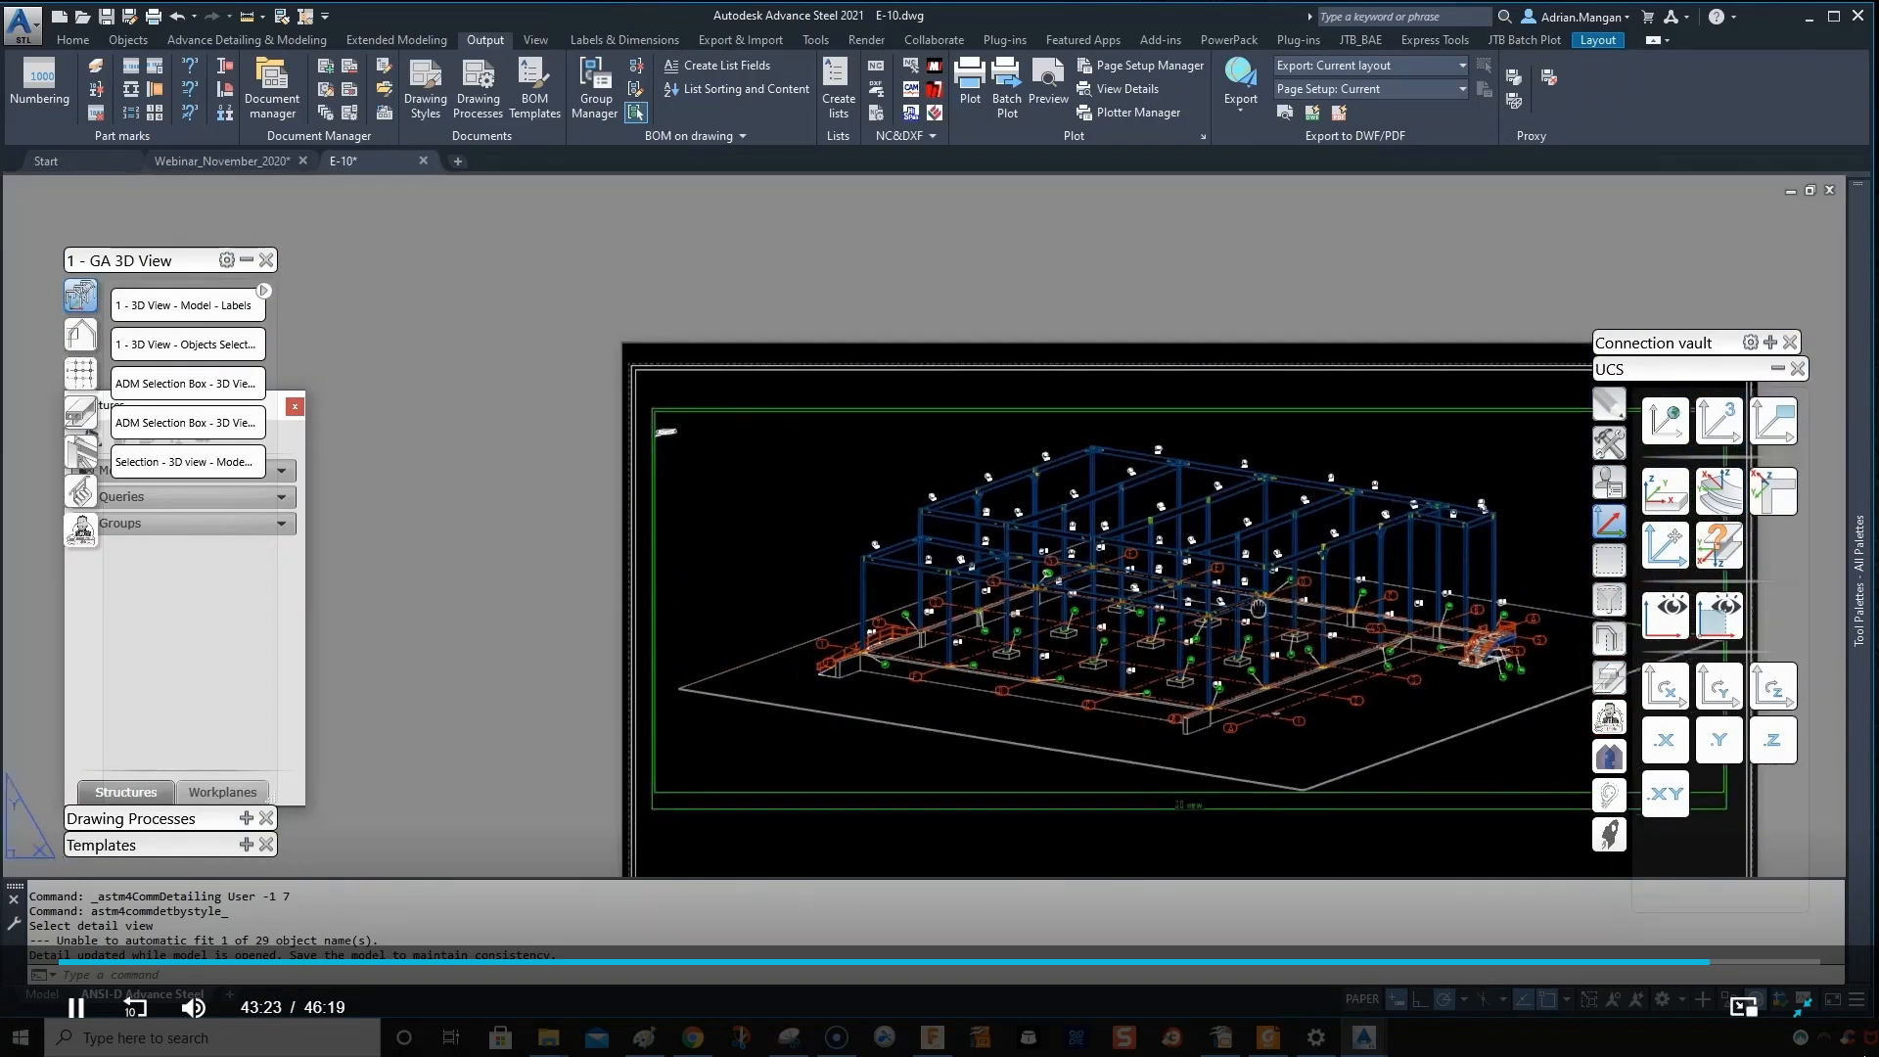
{"action": "scroll", "coordinate": [965, 448], "scroll_direction": "up", "scroll_amount": 3}
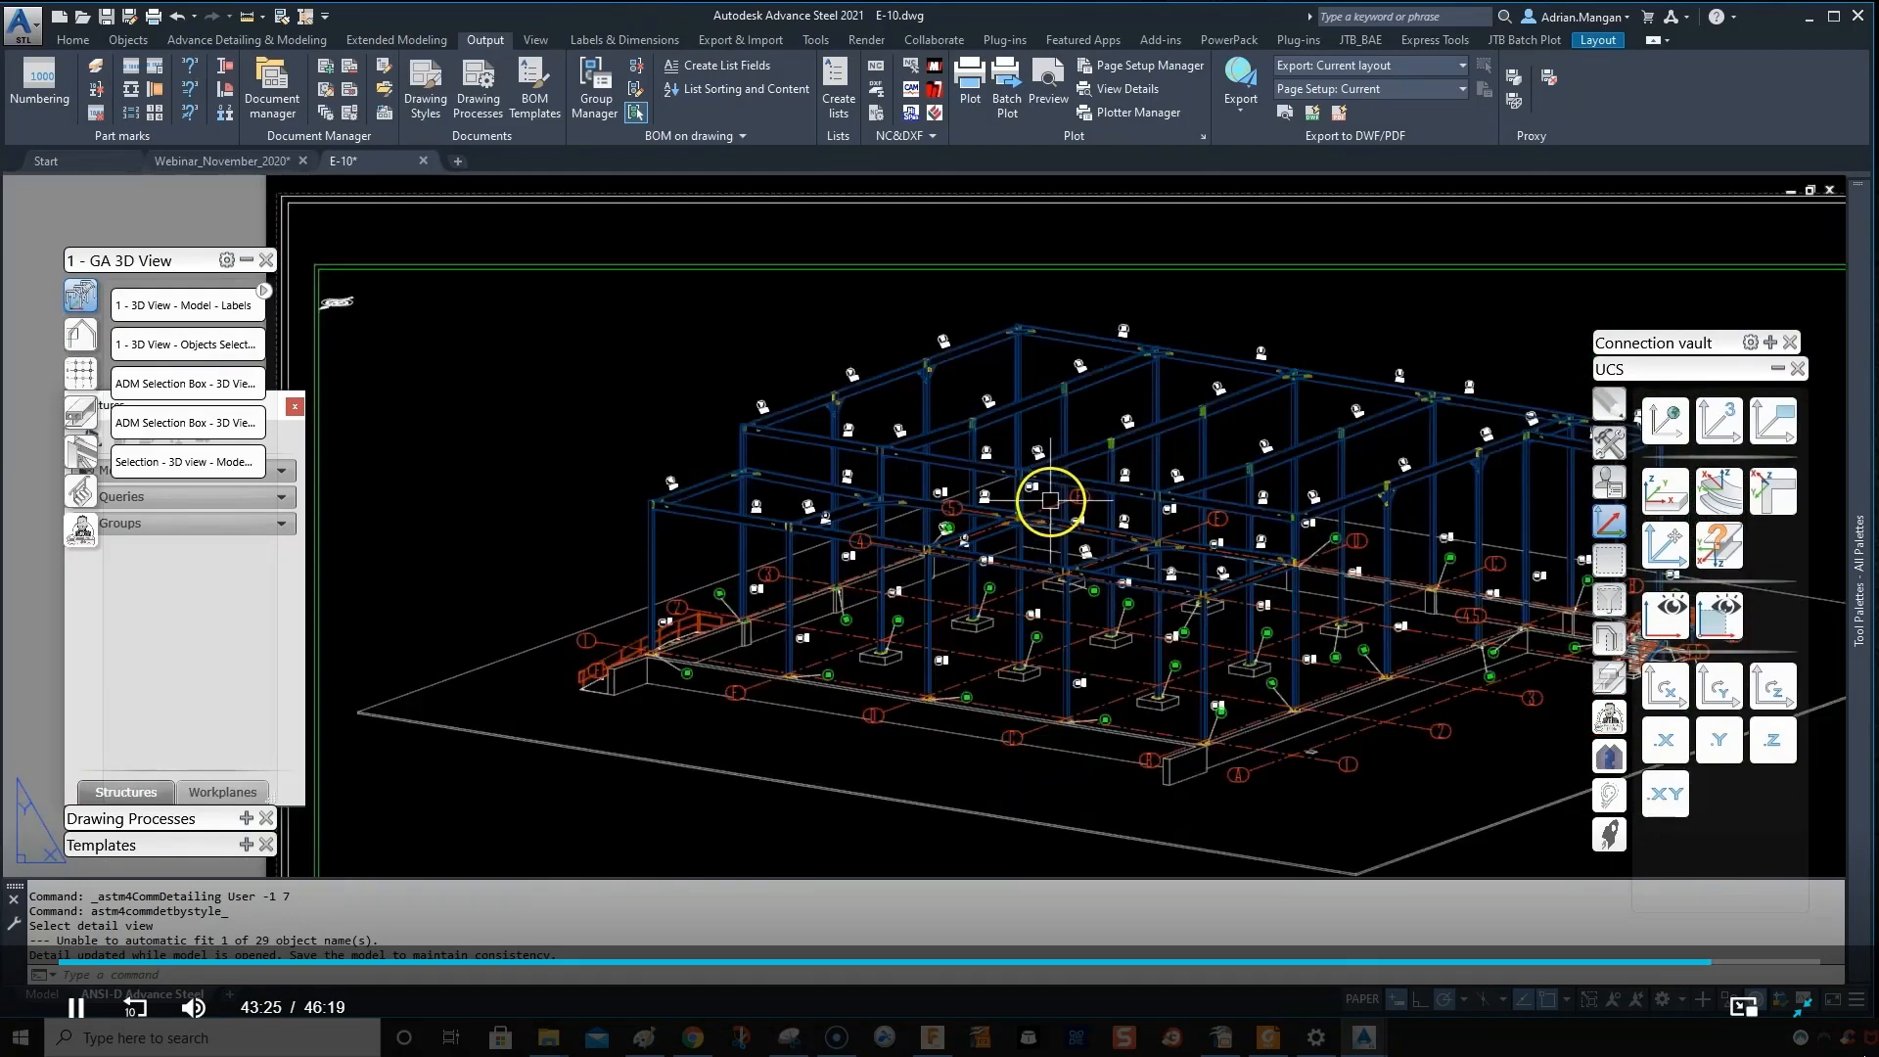
{"action": "scroll", "coordinate": [1050, 500], "scroll_direction": "down", "scroll_amount": 3}
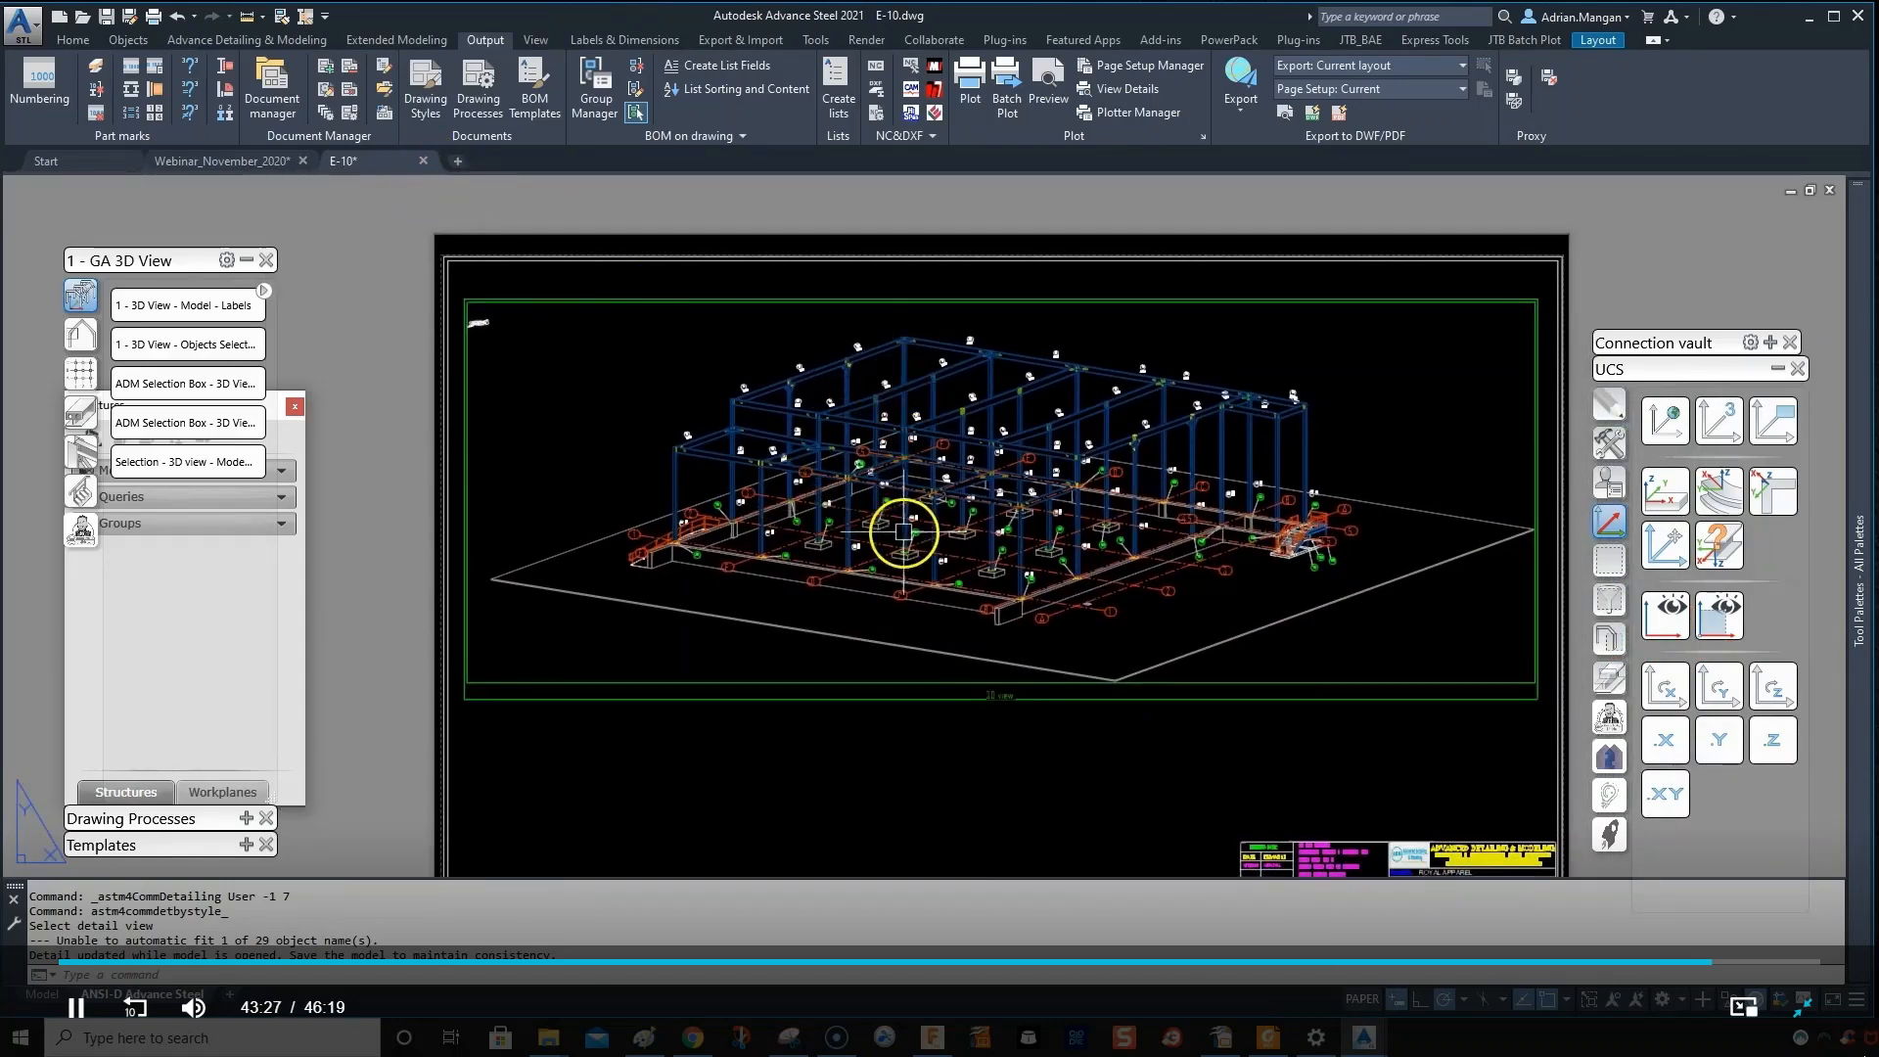
{"action": "scroll", "coordinate": [981, 515], "scroll_direction": "up", "scroll_amount": 3}
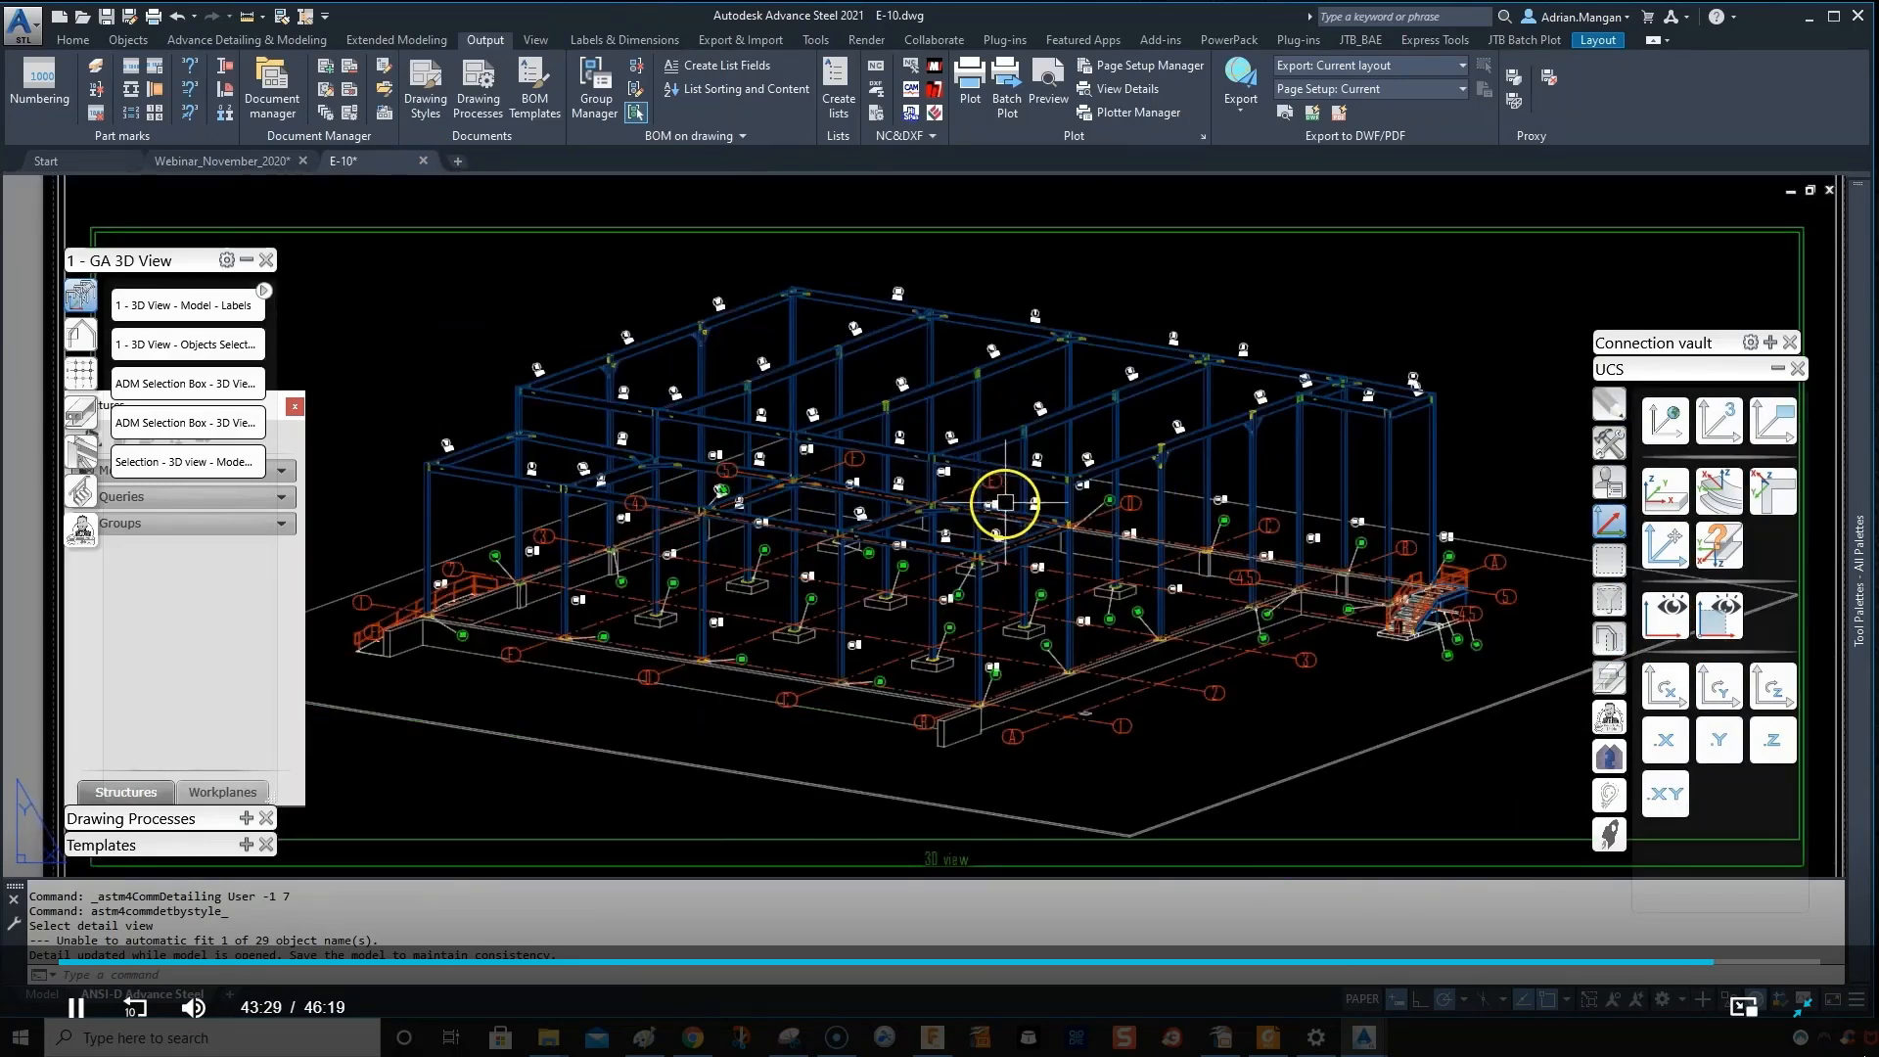
{"action": "scroll", "coordinate": [1005, 504], "scroll_direction": "down", "scroll_amount": 3}
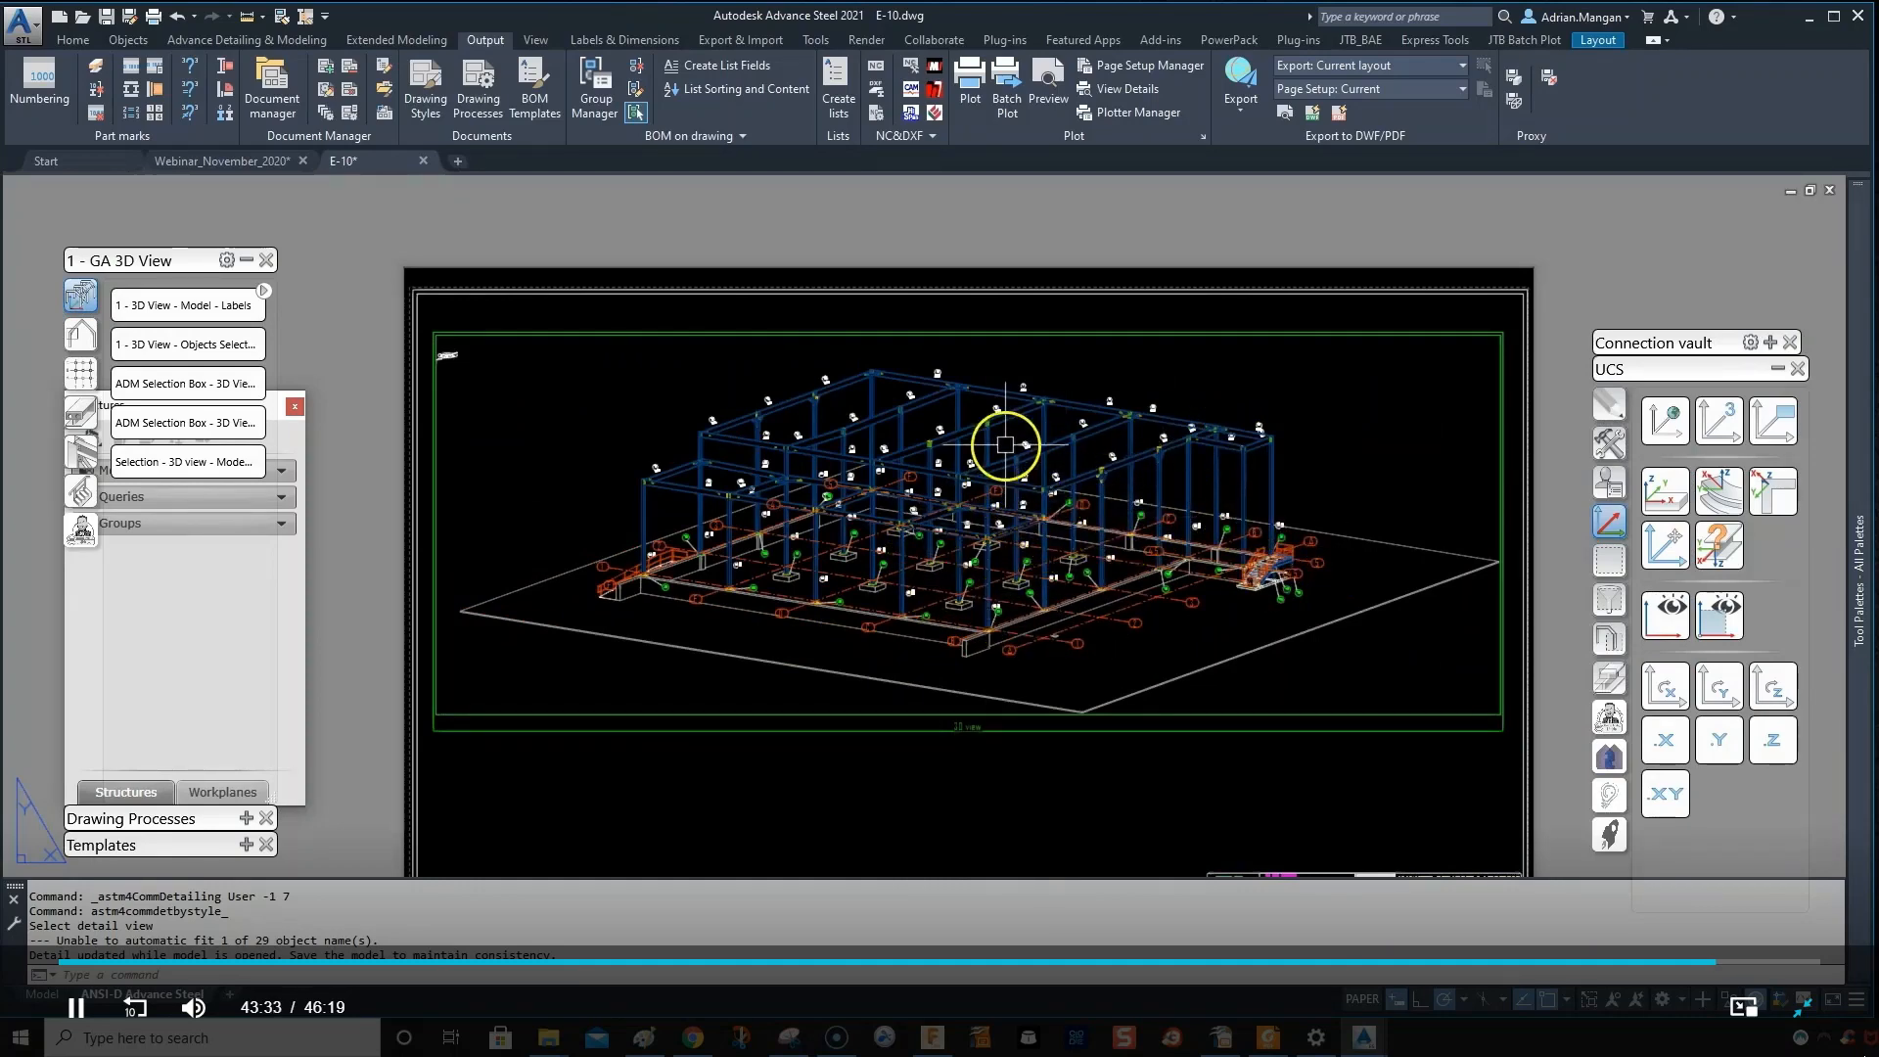
- Switch to the Webinar_November_2020 model and select two roof-level beams near the building's far corner
{"action": "left_click", "coordinate": [203, 160]}
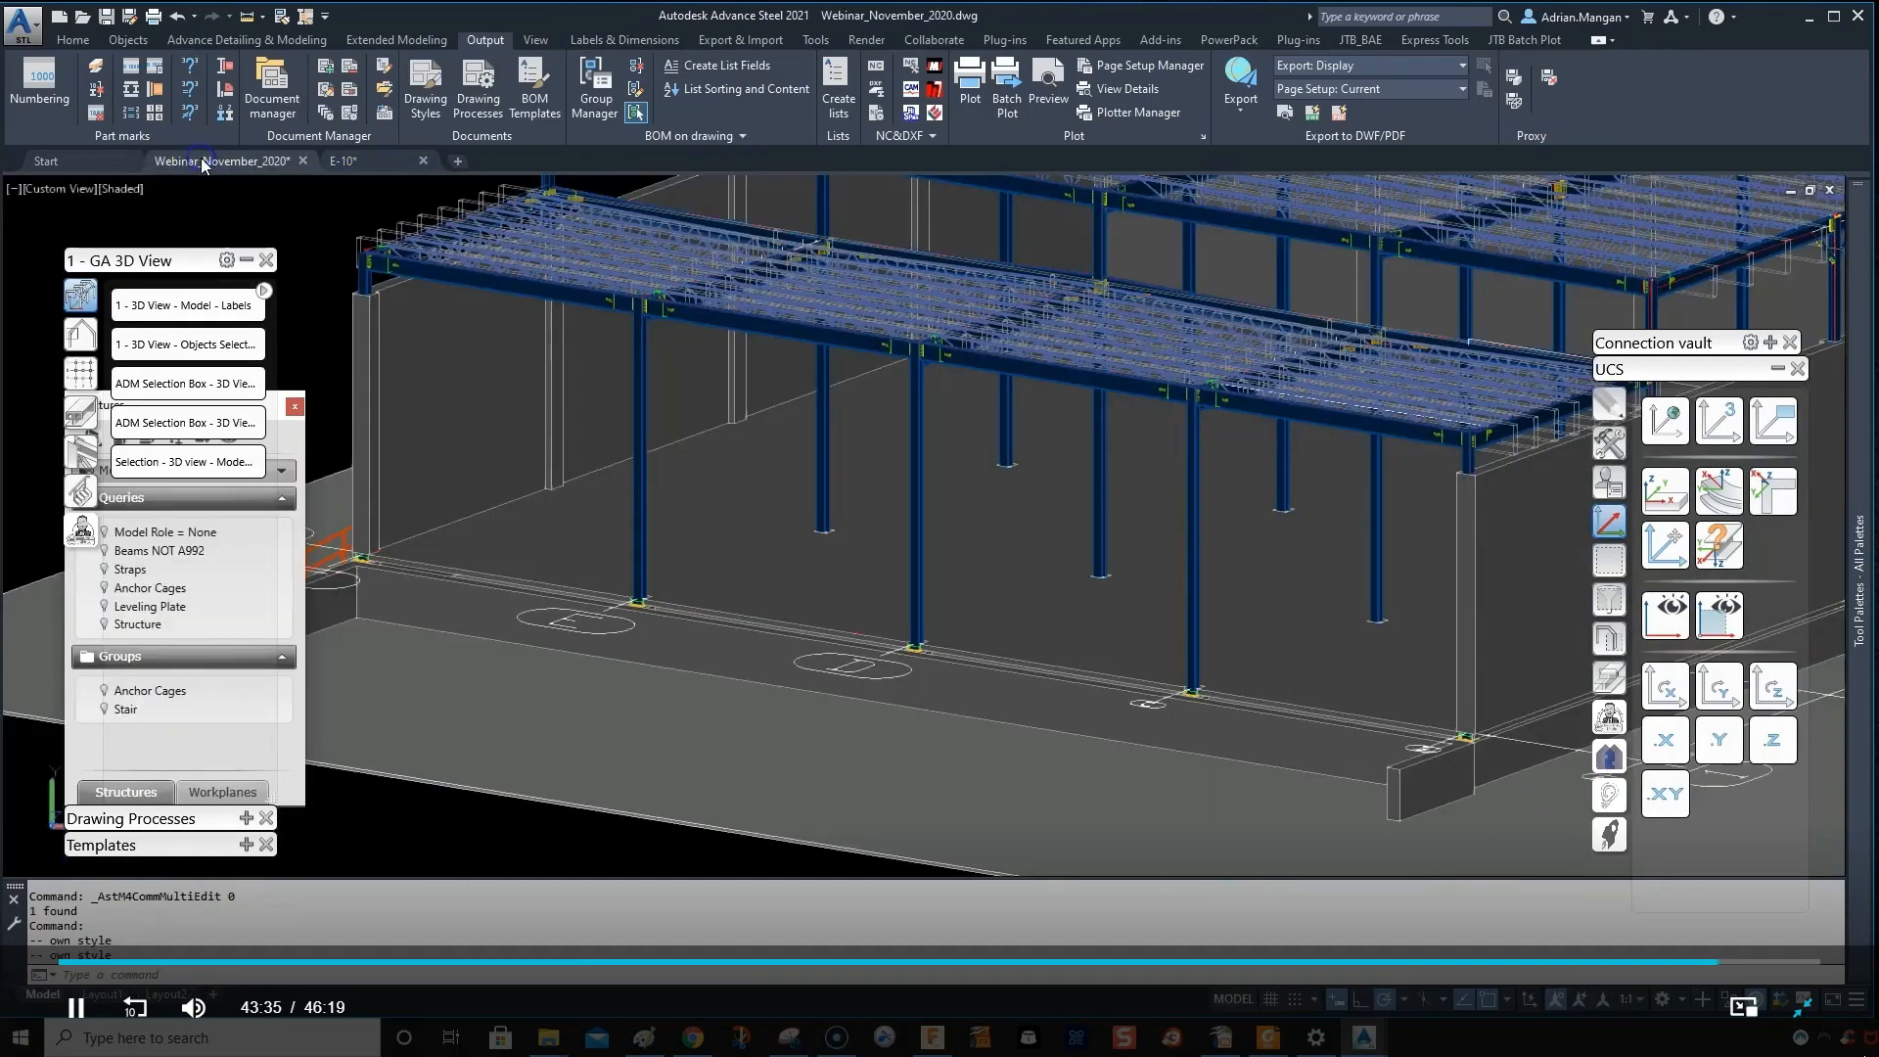
{"action": "middle_click_drag", "start_coordinate": [1151, 474], "coordinate": [810, 726]}
{"action": "scroll", "coordinate": [1119, 604], "scroll_direction": "down", "scroll_amount": 2}
{"action": "middle_click_drag", "start_coordinate": [1037, 597], "coordinate": [624, 615]}
{"action": "scroll", "coordinate": [1144, 522], "scroll_direction": "up", "scroll_amount": 4}
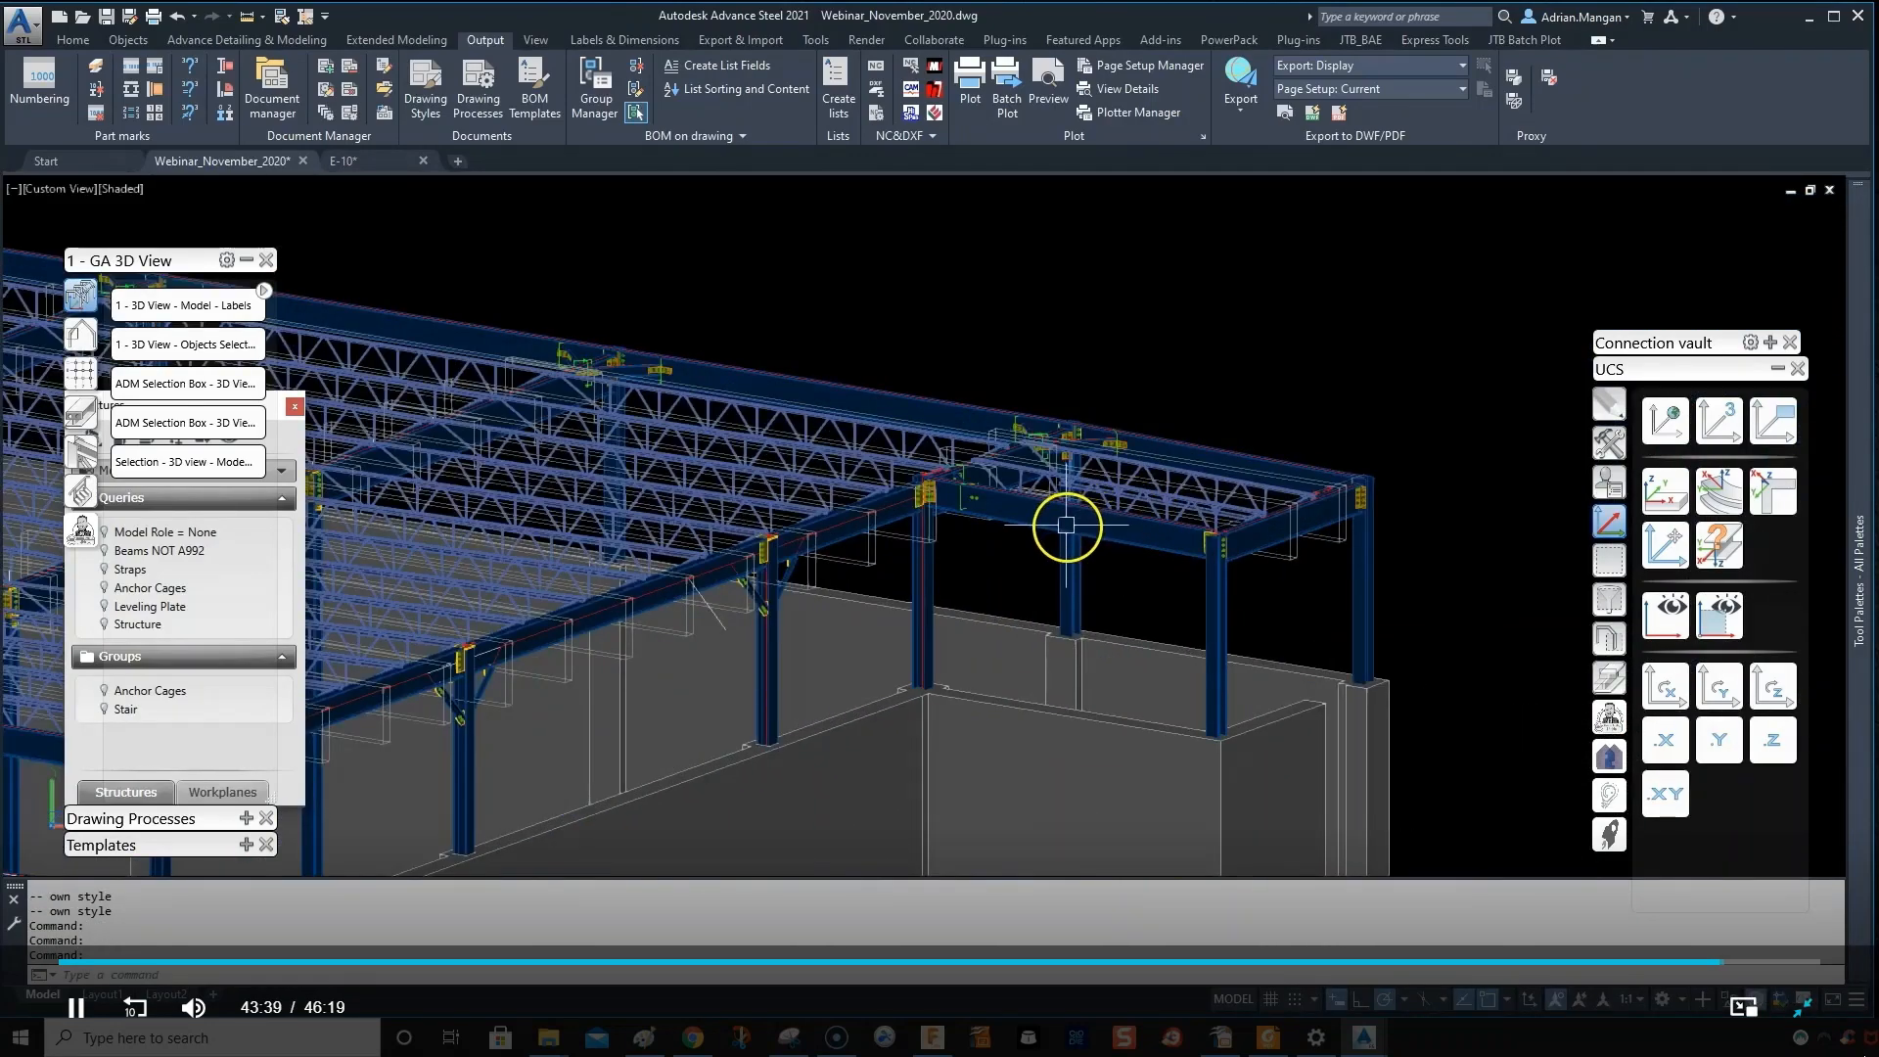
{"action": "scroll", "coordinate": [1067, 526], "scroll_direction": "up", "scroll_amount": 2}
{"action": "left_click", "coordinate": [1069, 525]}
{"action": "scroll", "coordinate": [1055, 562], "scroll_direction": "down", "scroll_amount": 2}
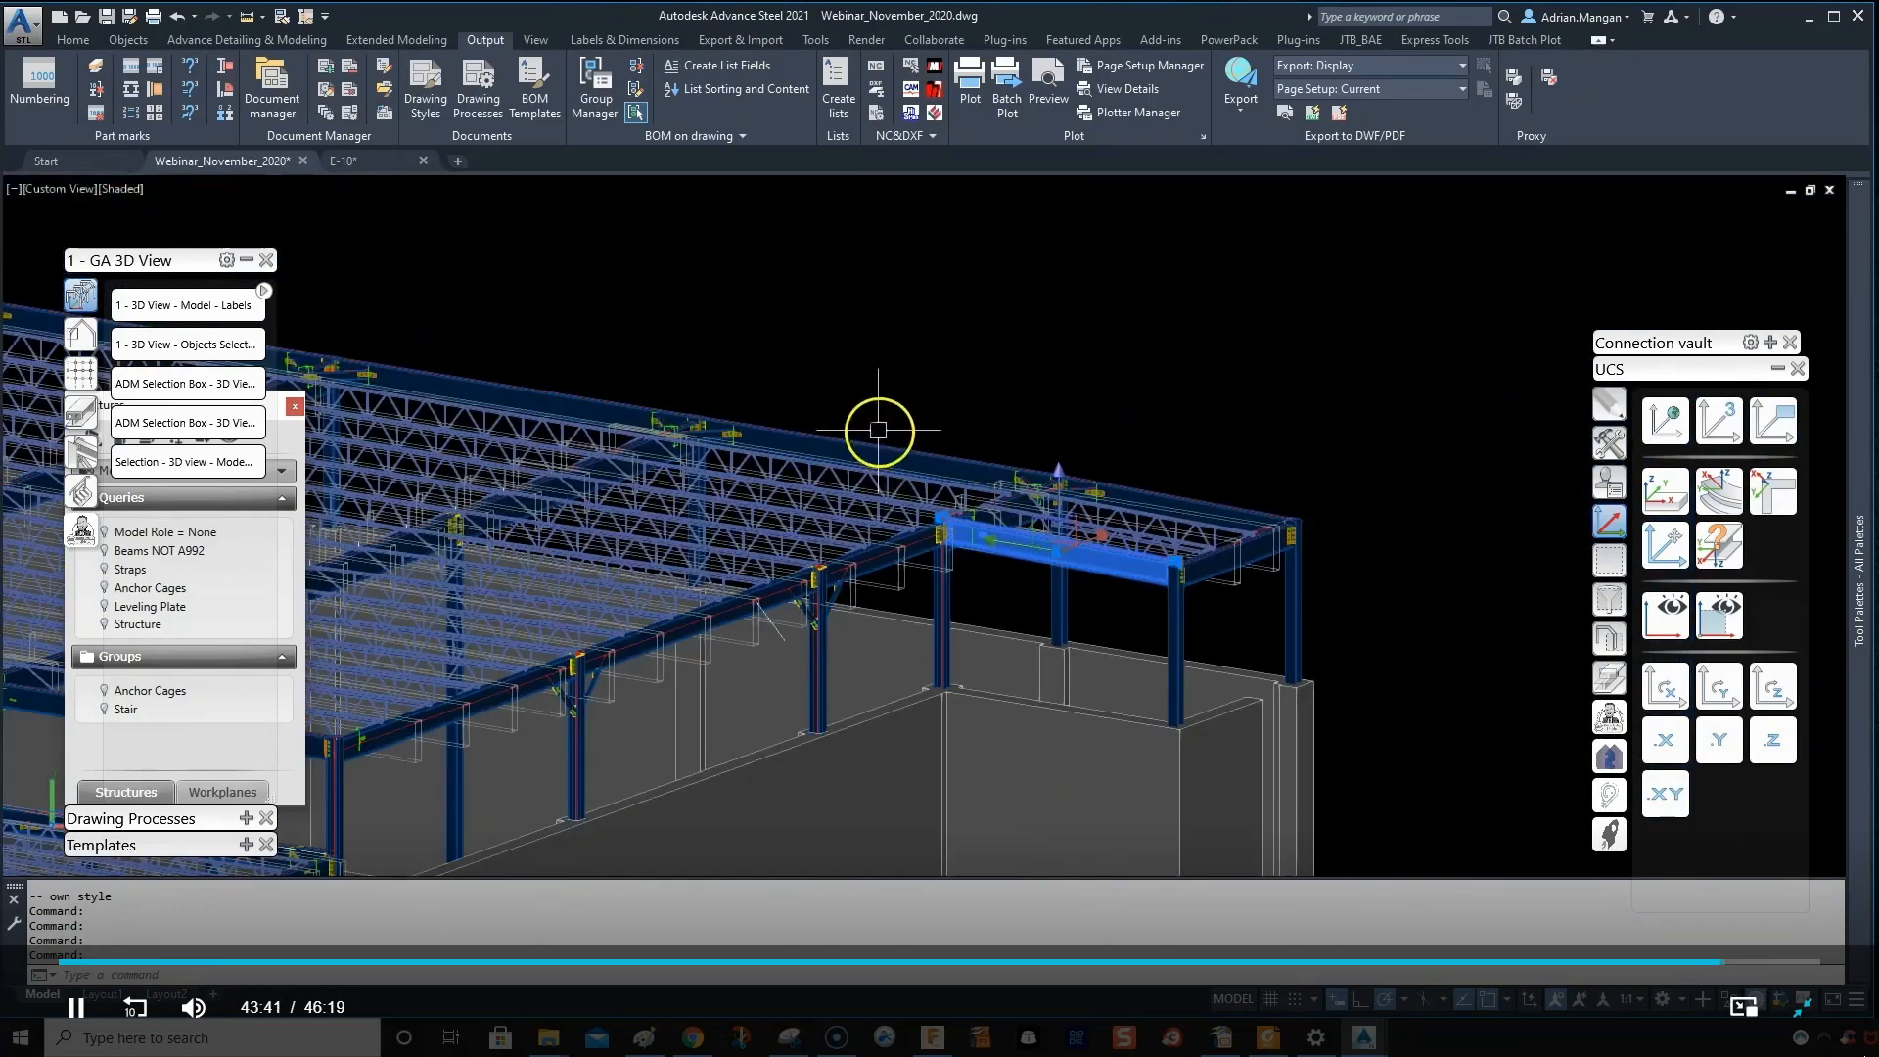
{"action": "scroll", "coordinate": [878, 429], "scroll_direction": "up", "scroll_amount": 2}
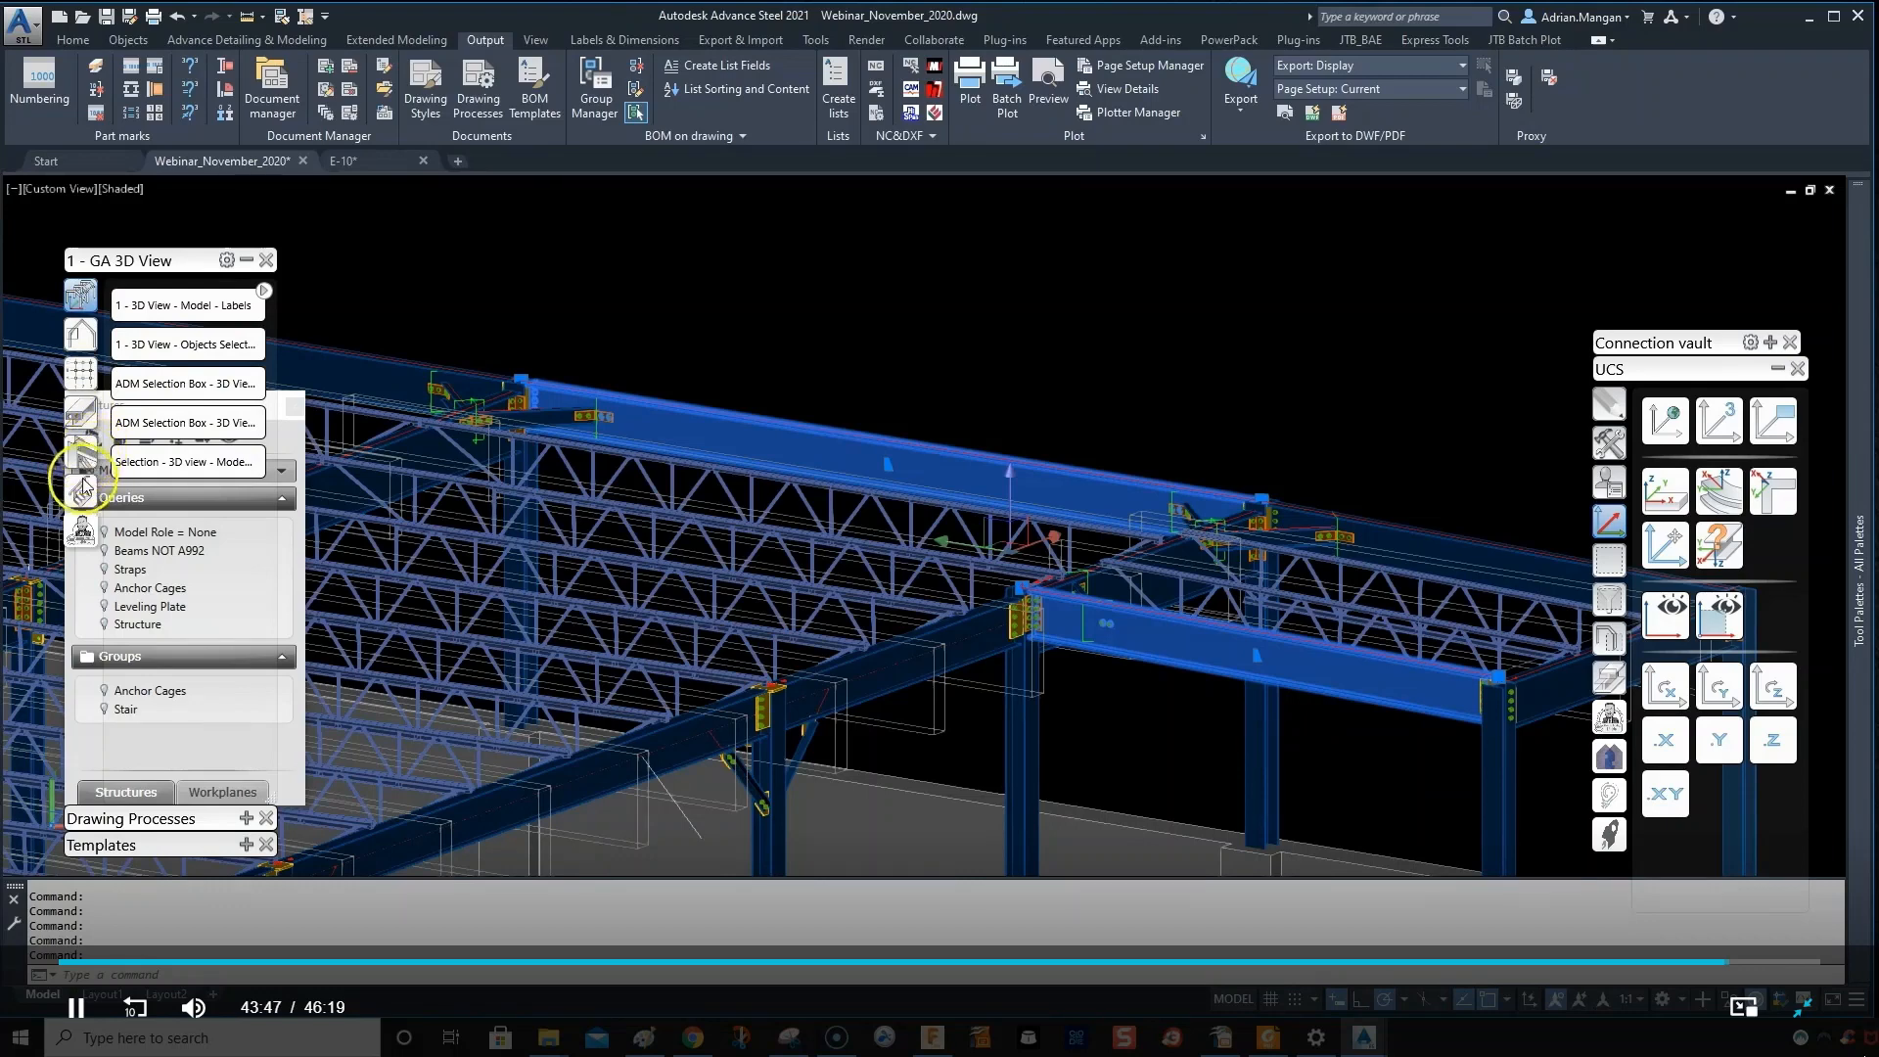
- Run the ADM Assemblies Each ANSI-C drawing process on the selected beams with the Selected Mp selection and default process properties
{"action": "left_click", "coordinate": [244, 262]}
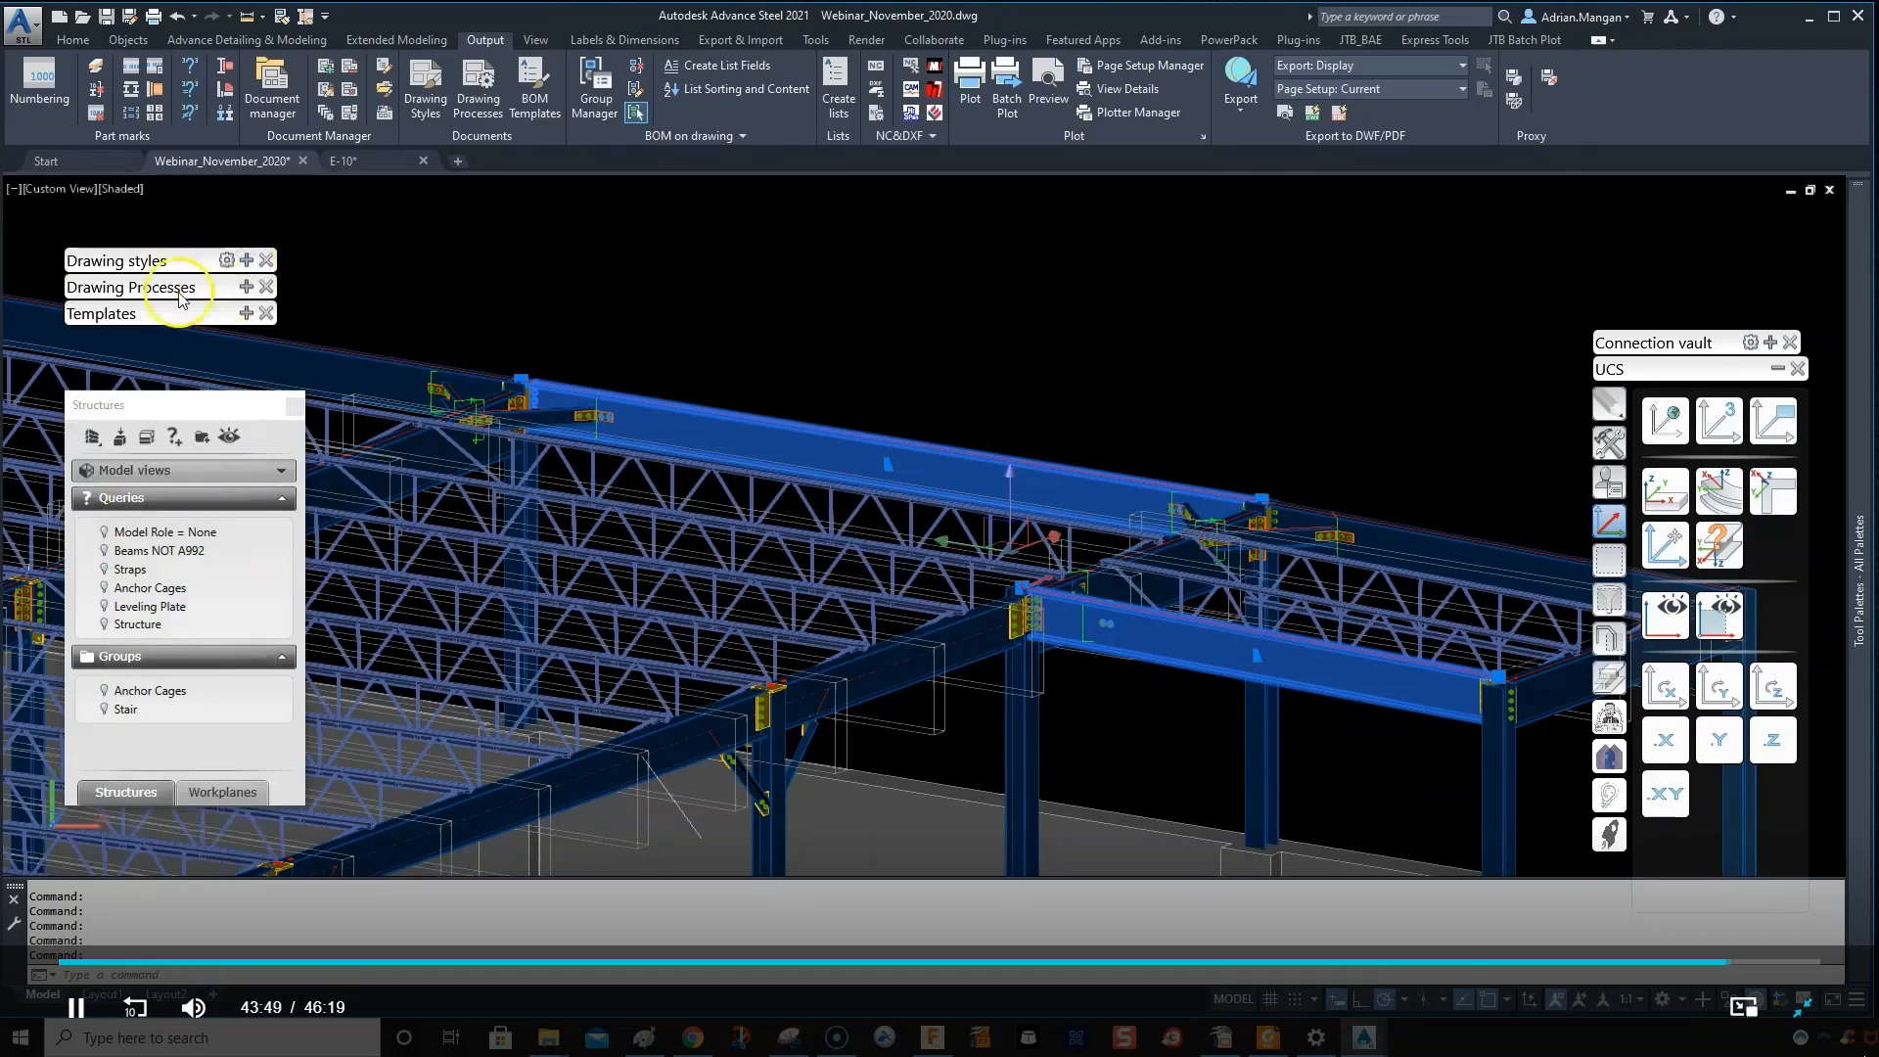
{"action": "left_click", "coordinate": [250, 288]}
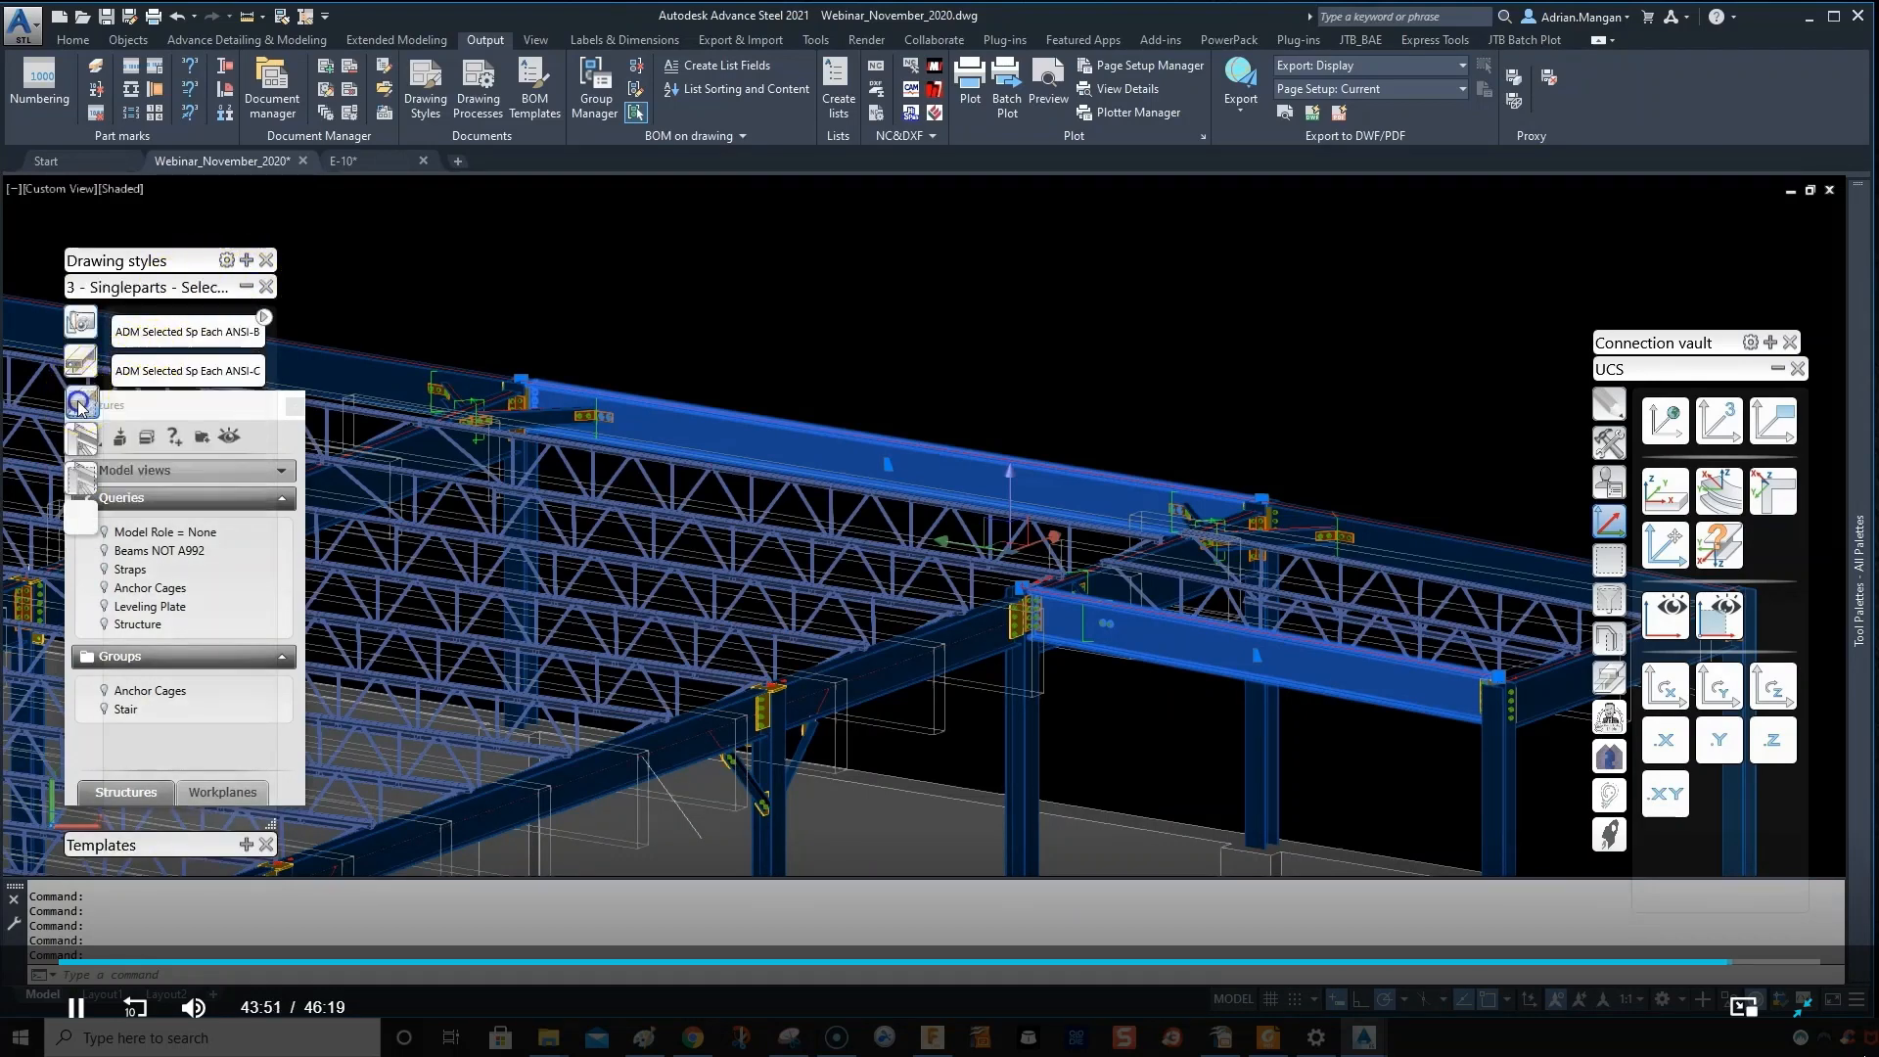
{"action": "left_click", "coordinate": [86, 406]}
{"action": "left_click", "coordinate": [85, 486]}
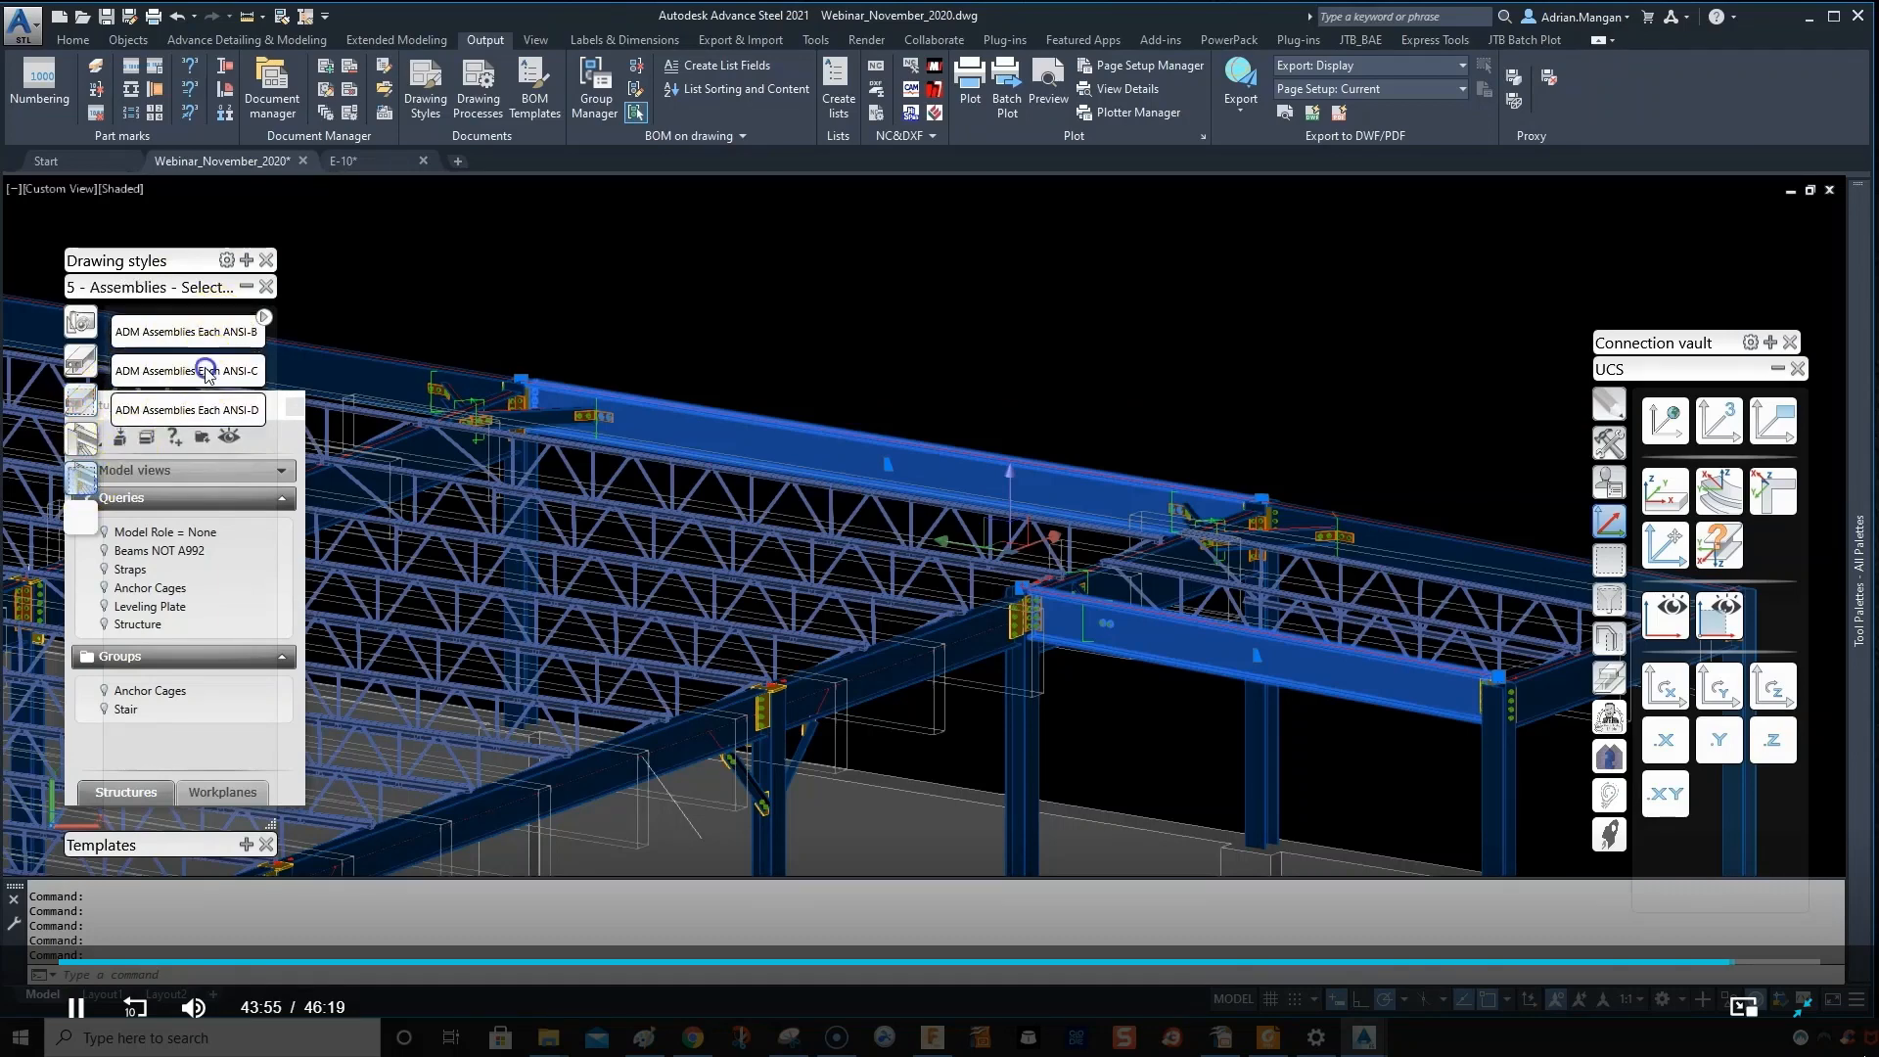
{"action": "left_click", "coordinate": [207, 370]}
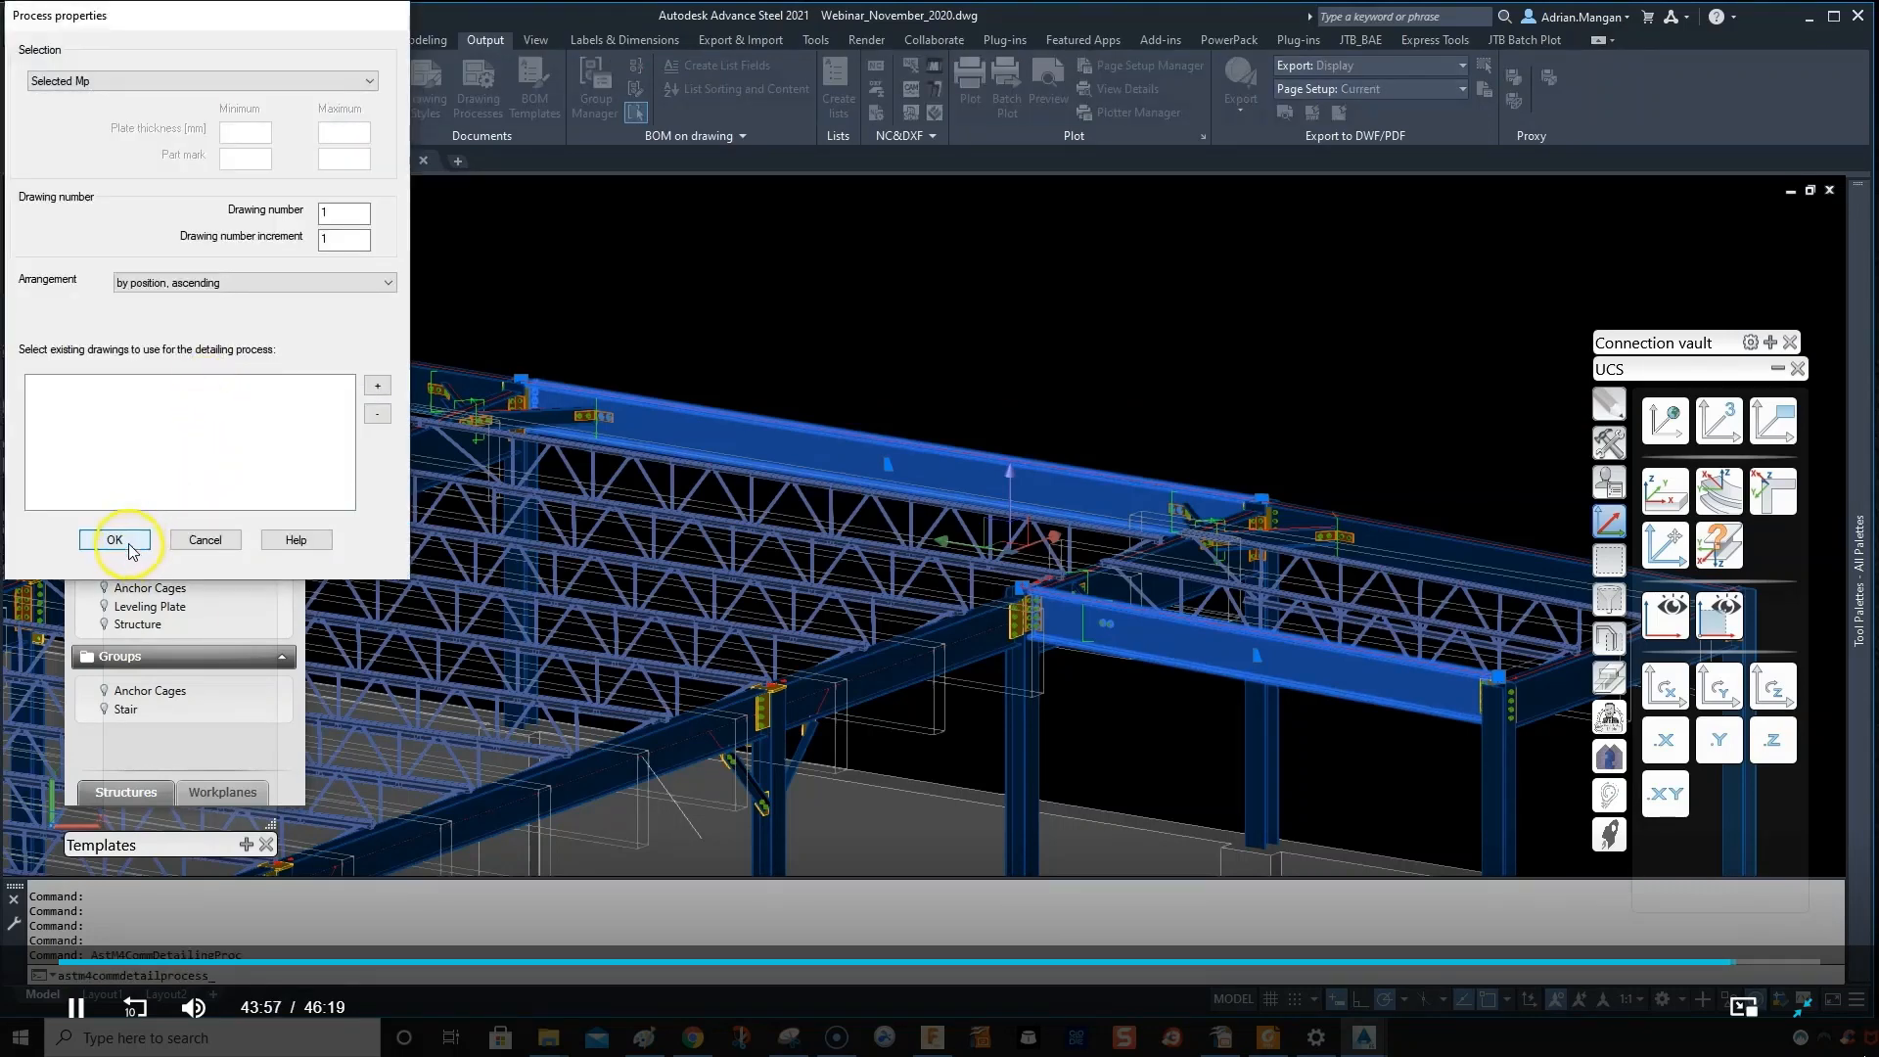
{"action": "left_click", "coordinate": [129, 548]}
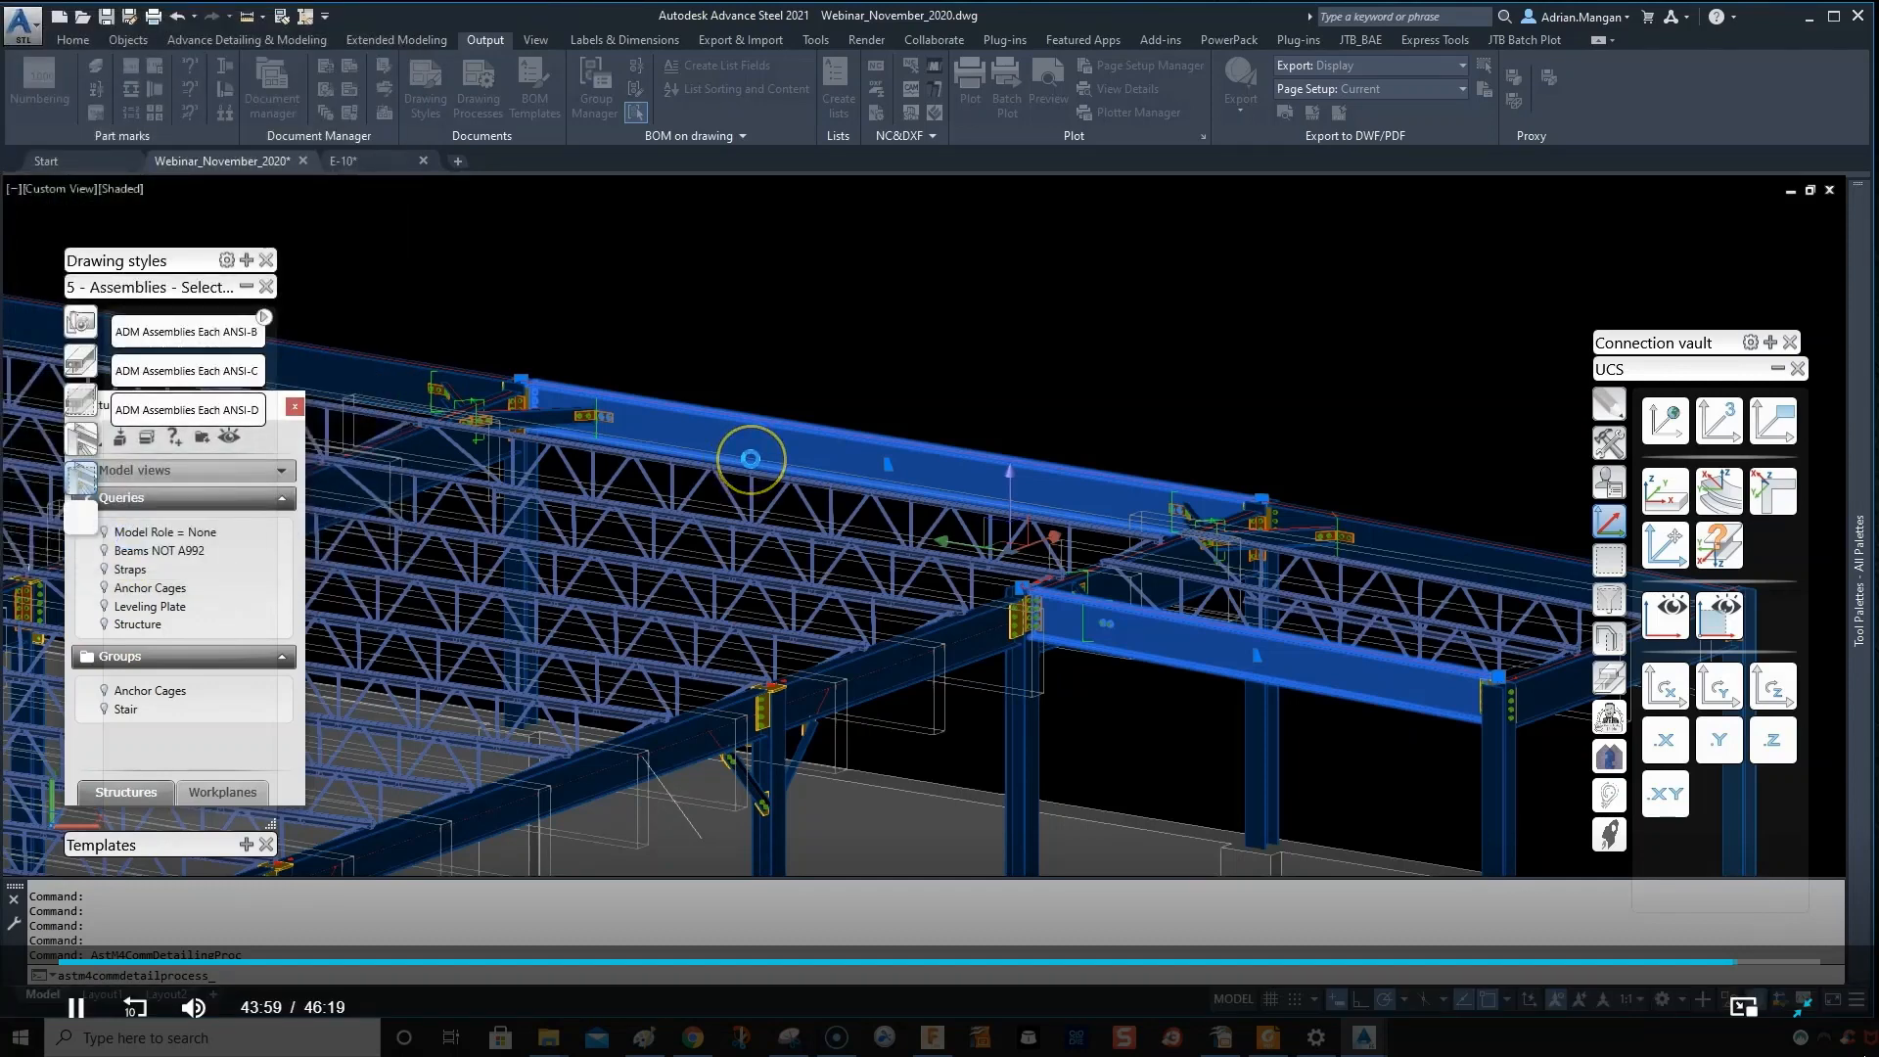
{"action": "left_click", "coordinate": [991, 397]}
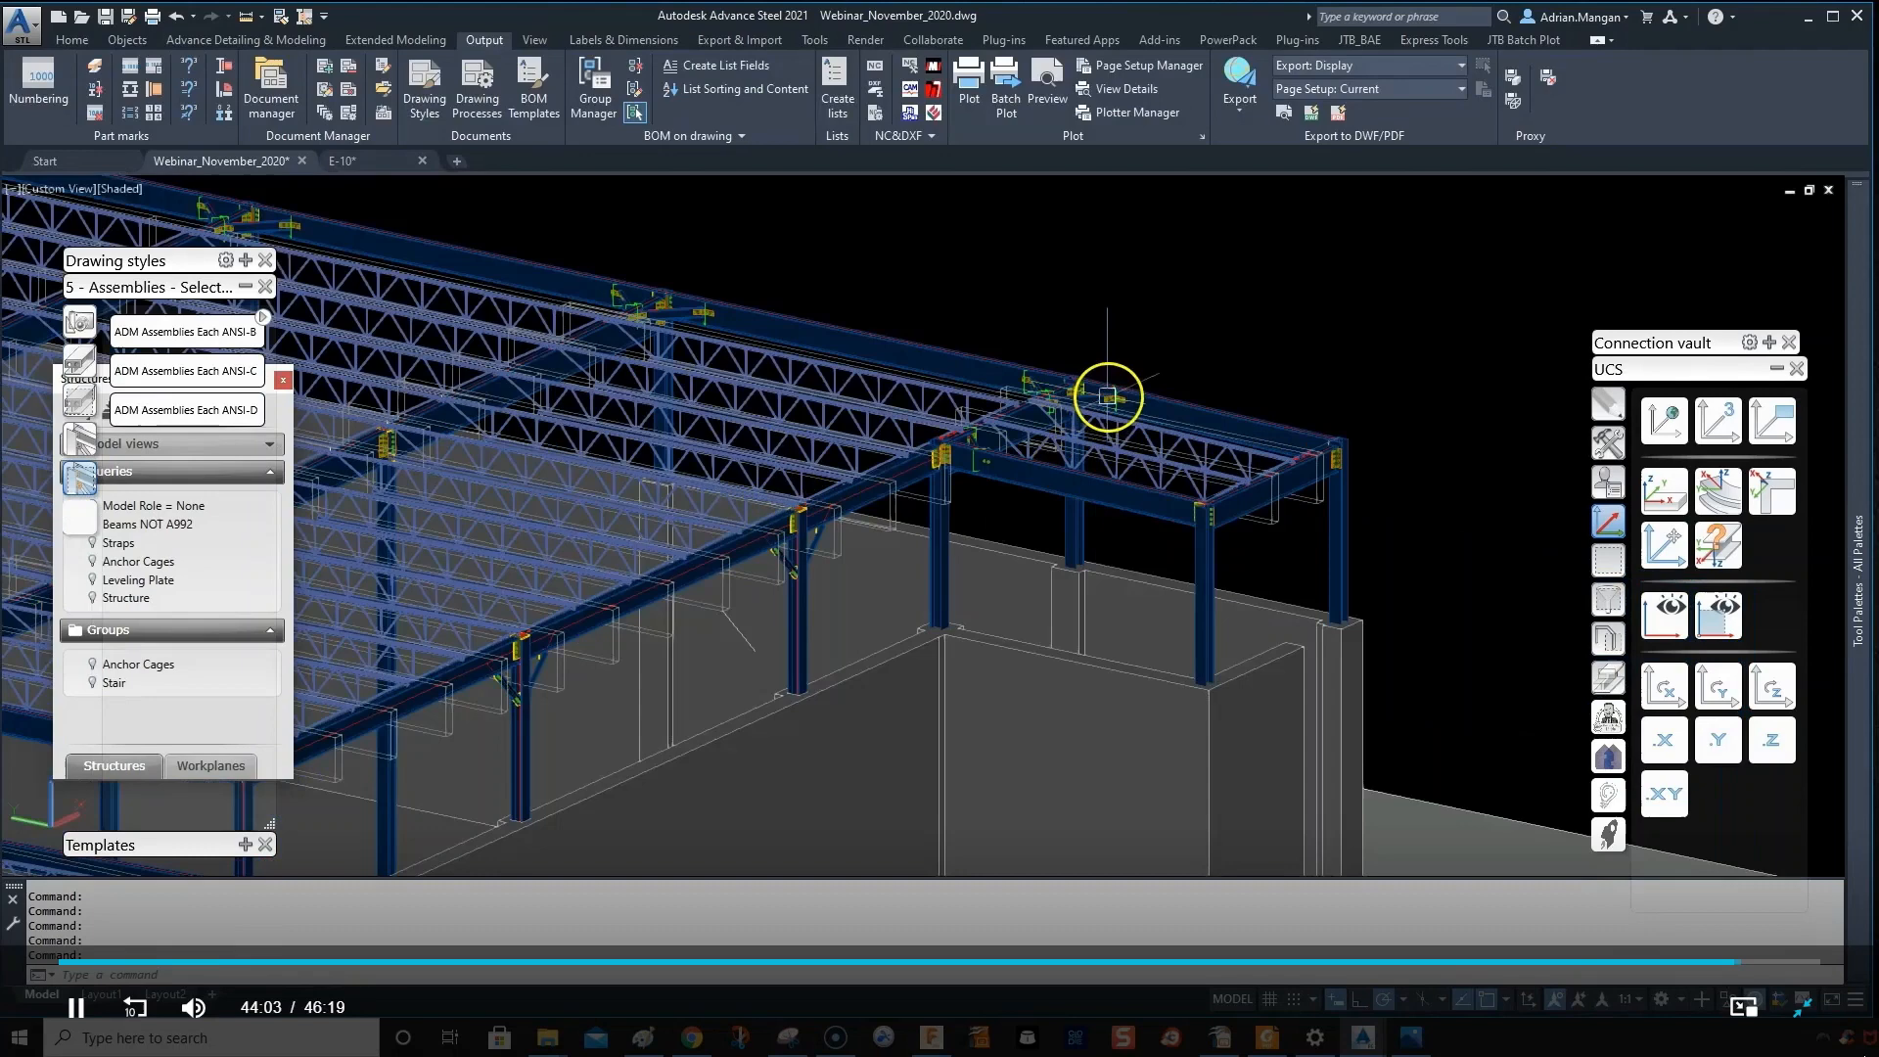
{"action": "middle_click_drag", "start_coordinate": [1107, 398], "coordinate": [1106, 428]}
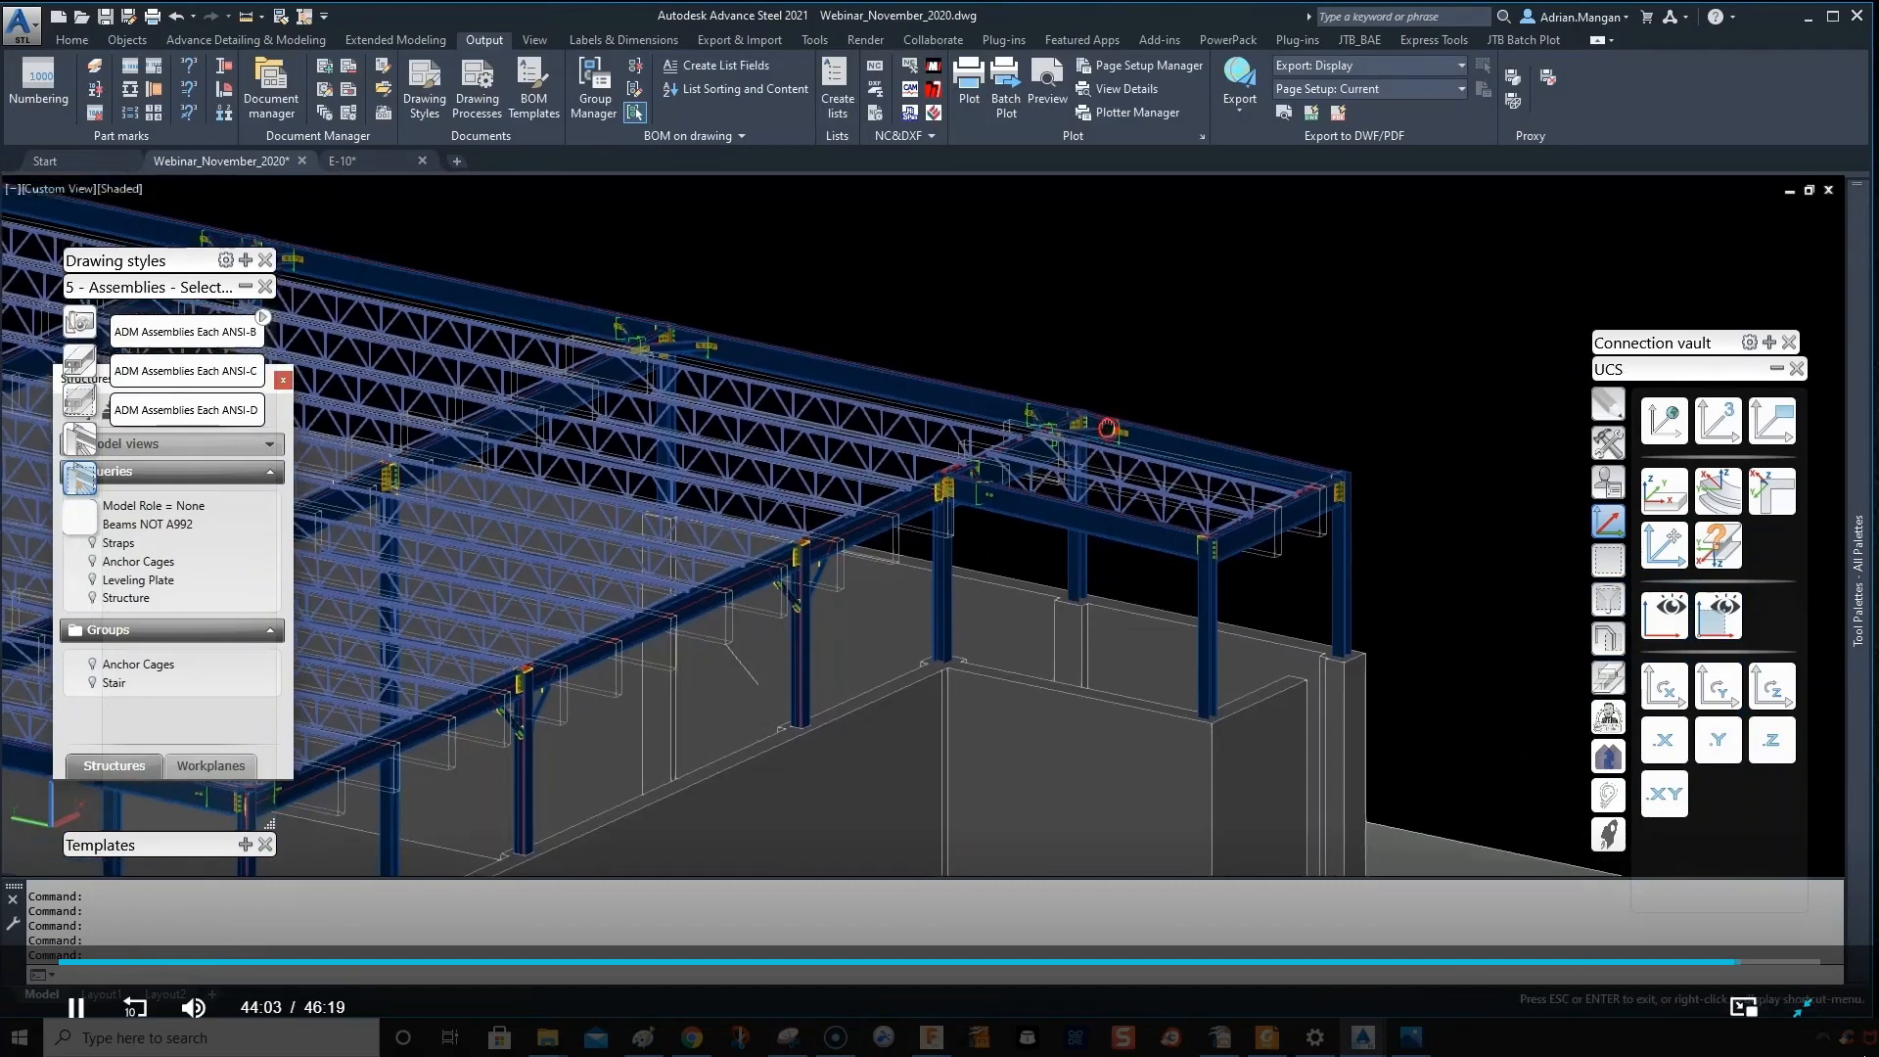
{"action": "scroll", "coordinate": [1102, 411], "scroll_direction": "up", "scroll_amount": 2}
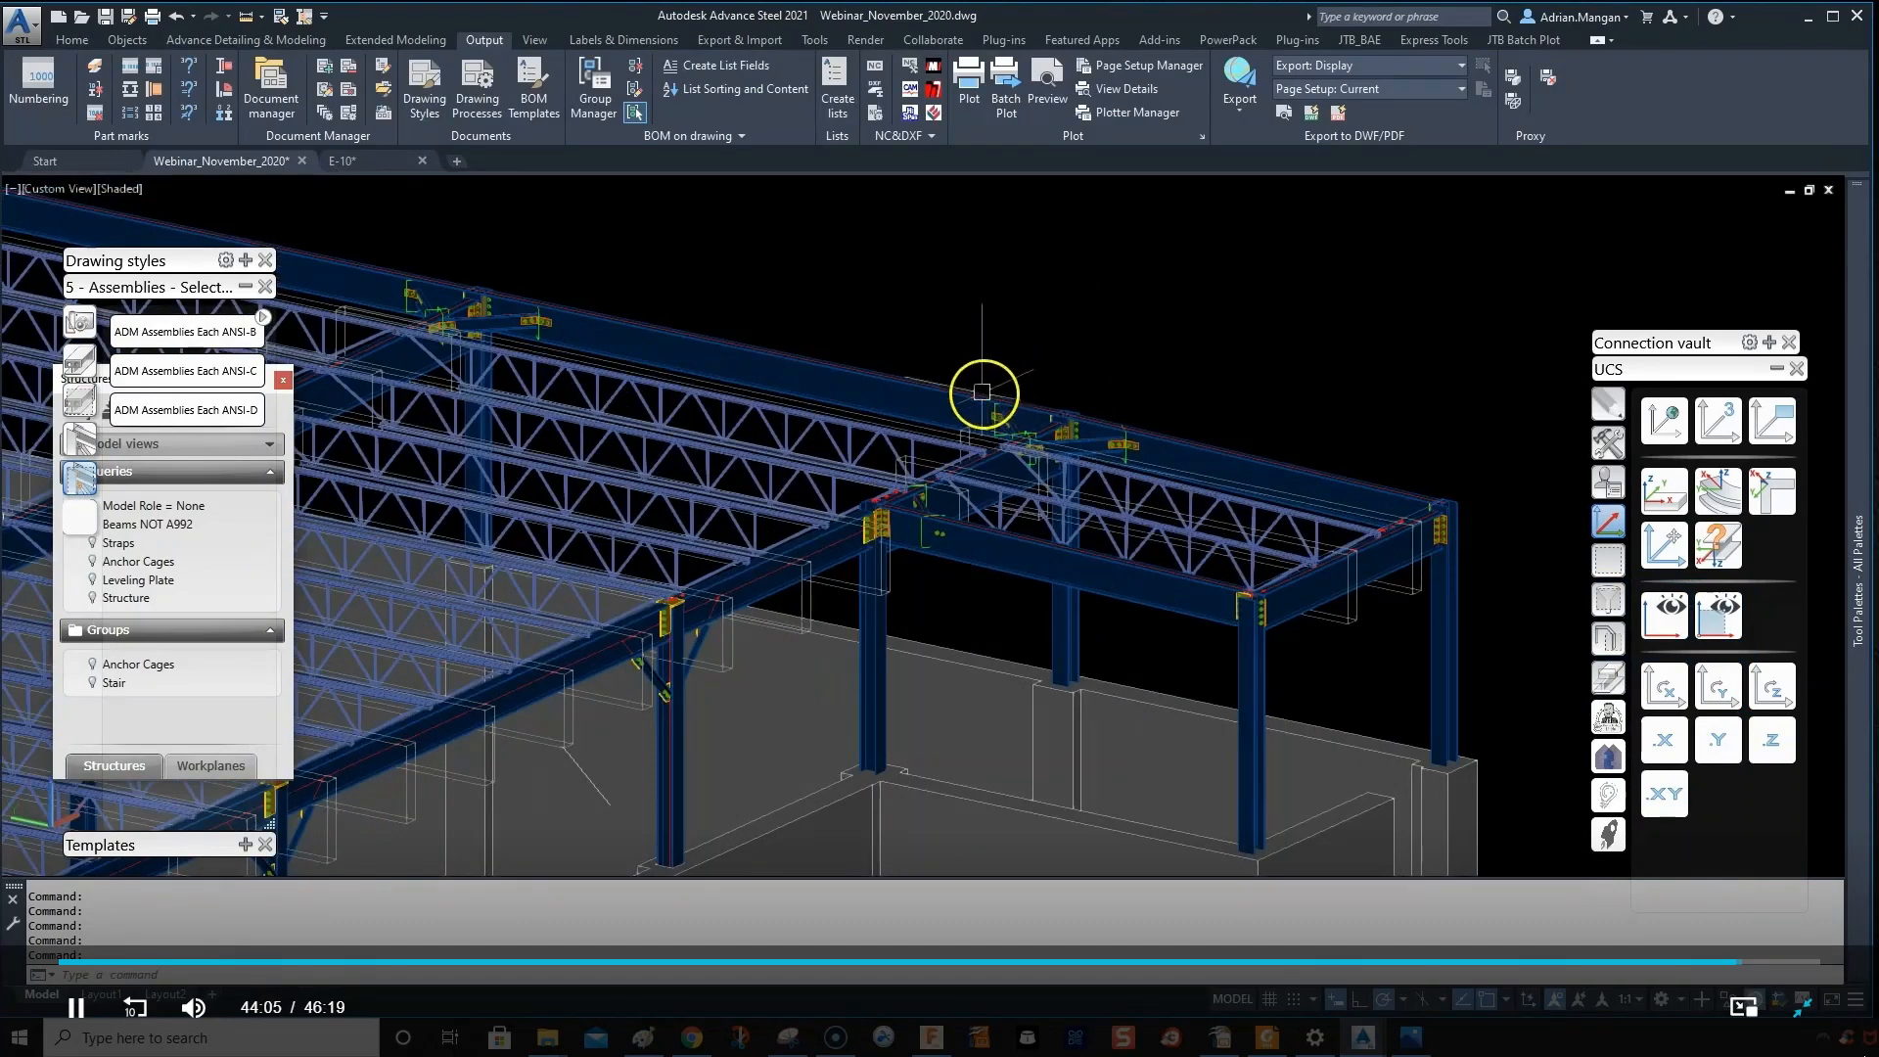
{"action": "left_click", "coordinate": [1006, 408]}
{"action": "left_click", "coordinate": [1082, 579]}
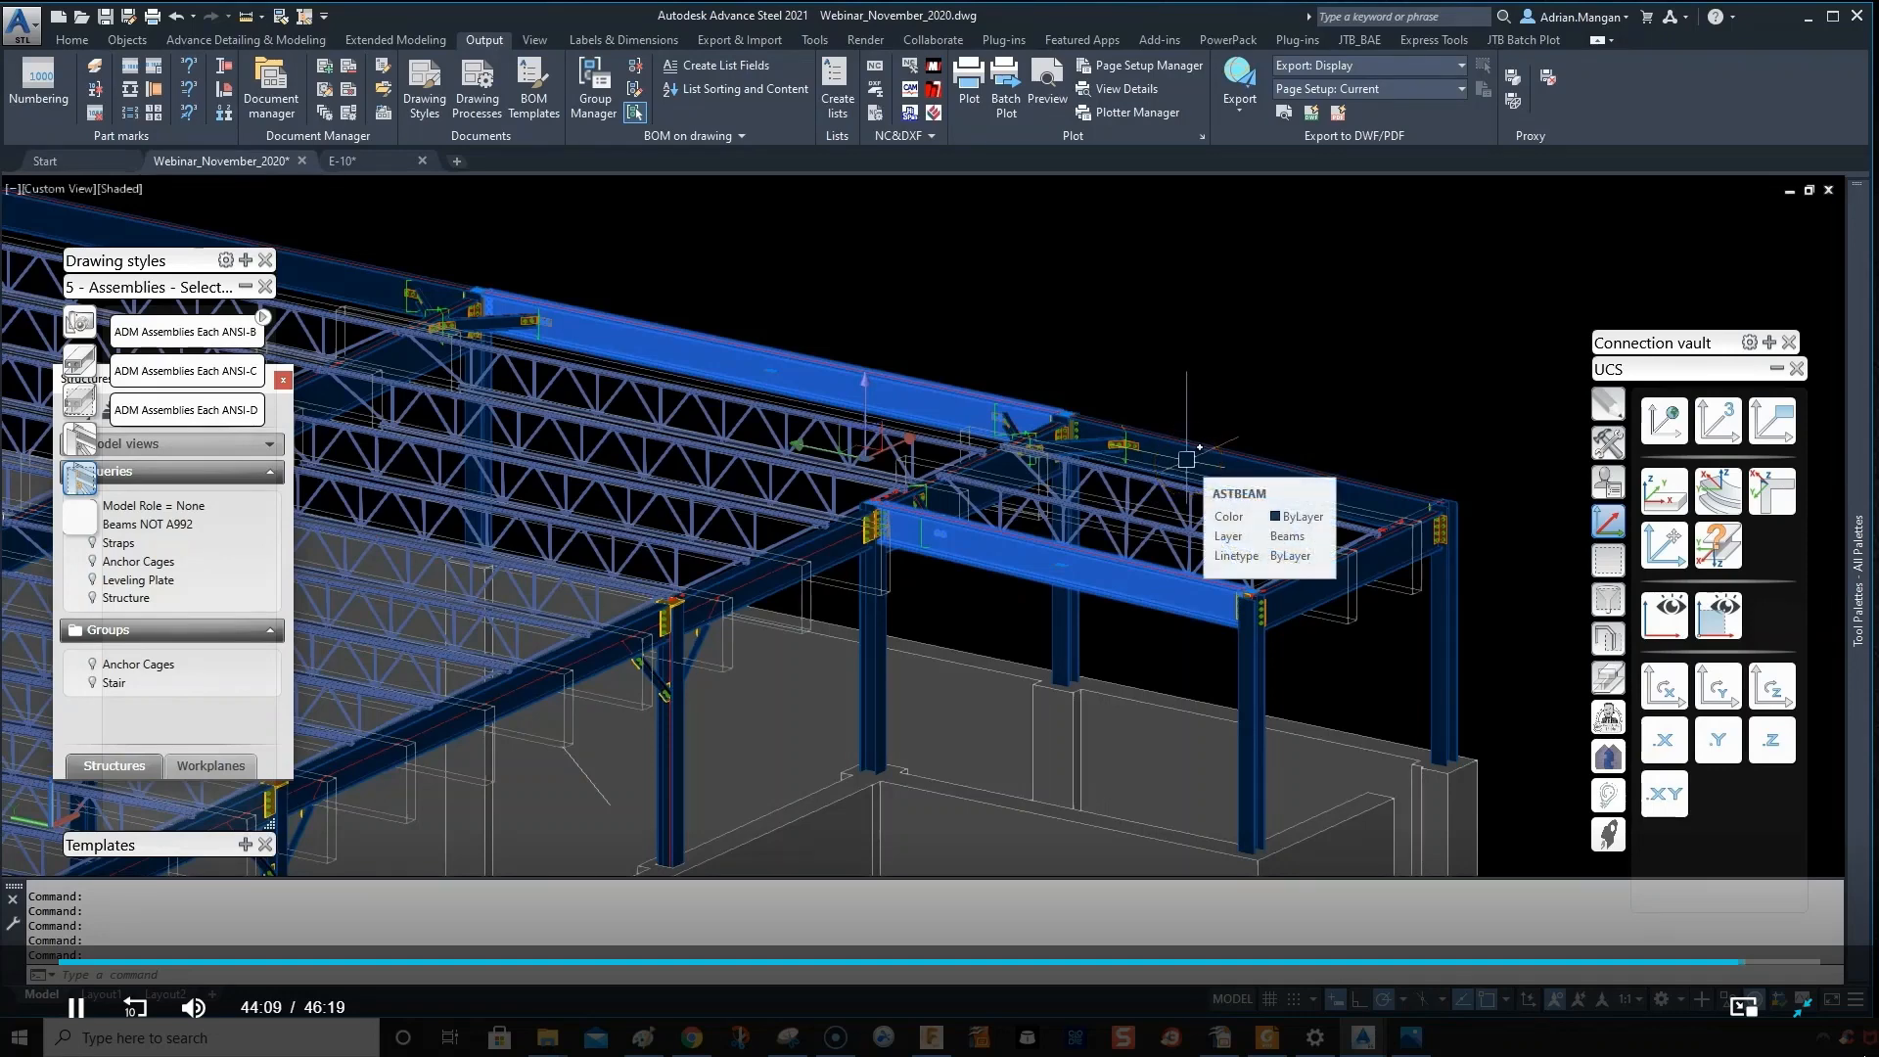
{"action": "scroll", "coordinate": [1151, 443], "scroll_direction": "down", "scroll_amount": 4}
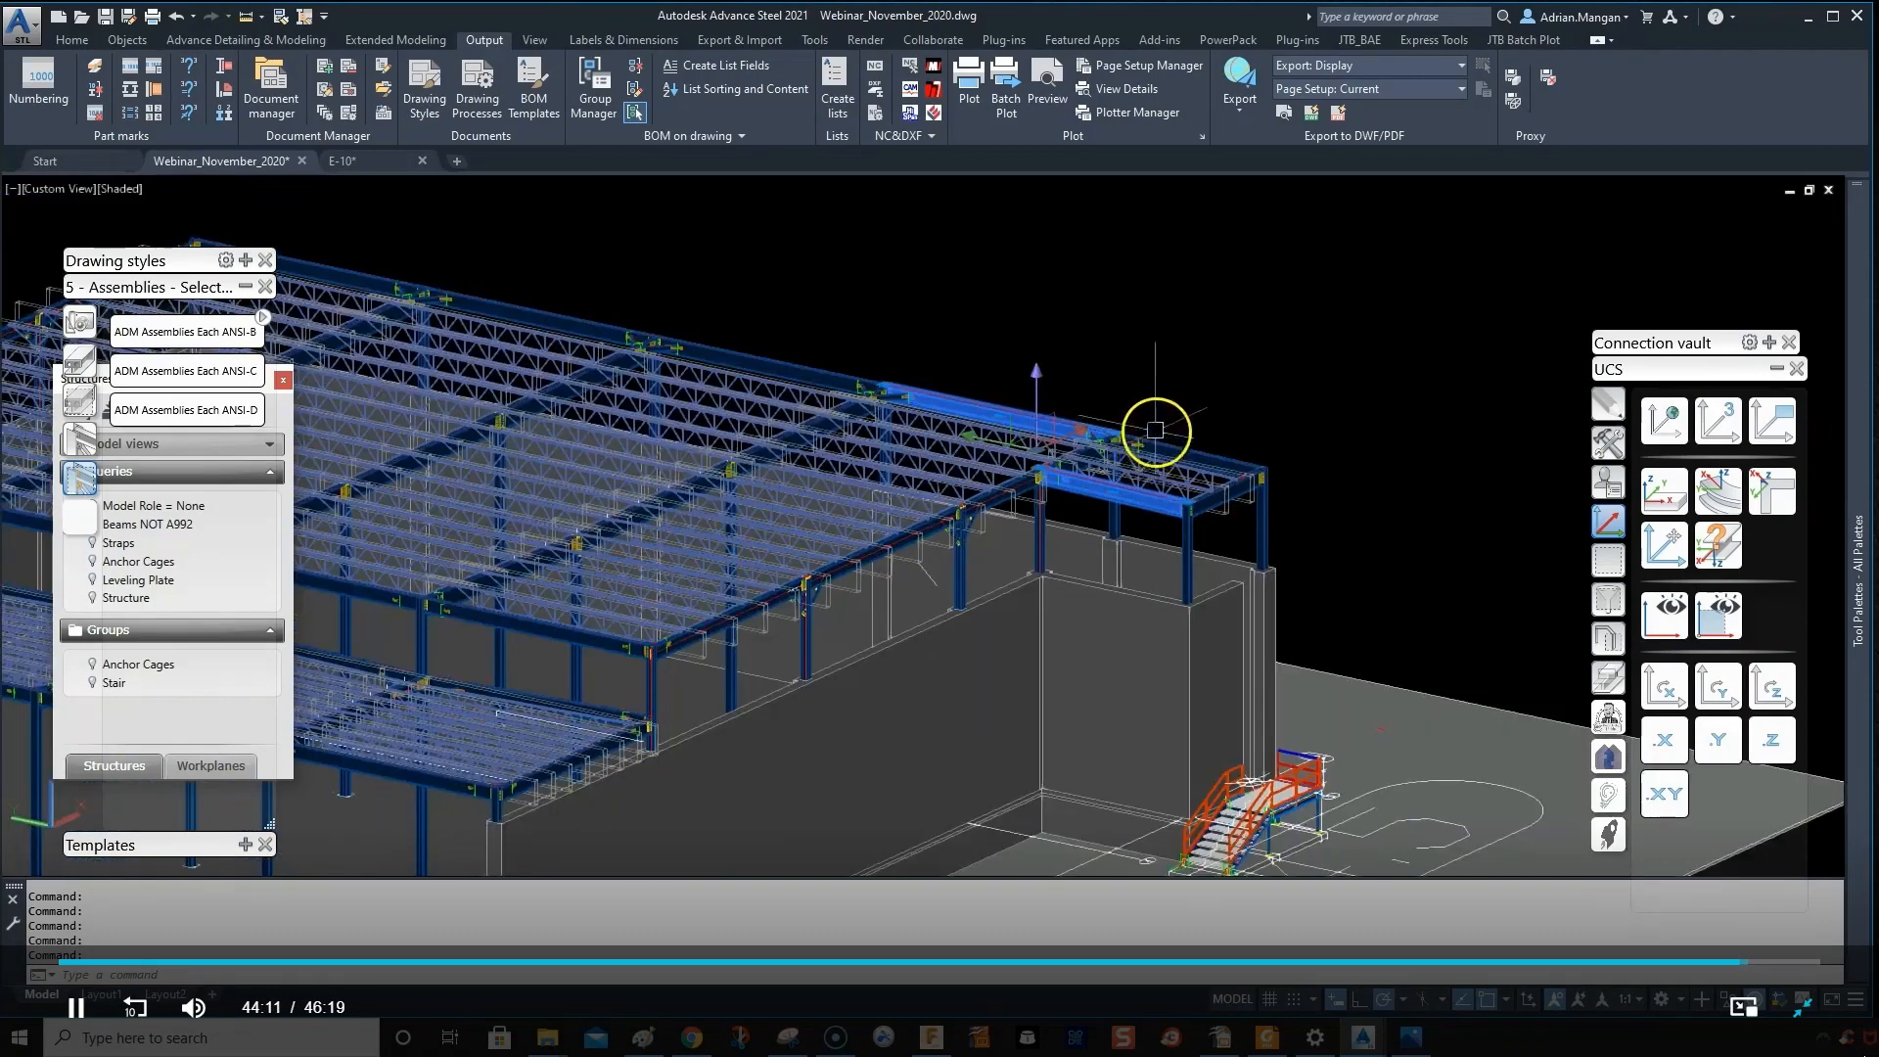
{"action": "key", "text": "Escape"}
{"action": "scroll", "coordinate": [1175, 407], "scroll_direction": "down", "scroll_amount": 5}
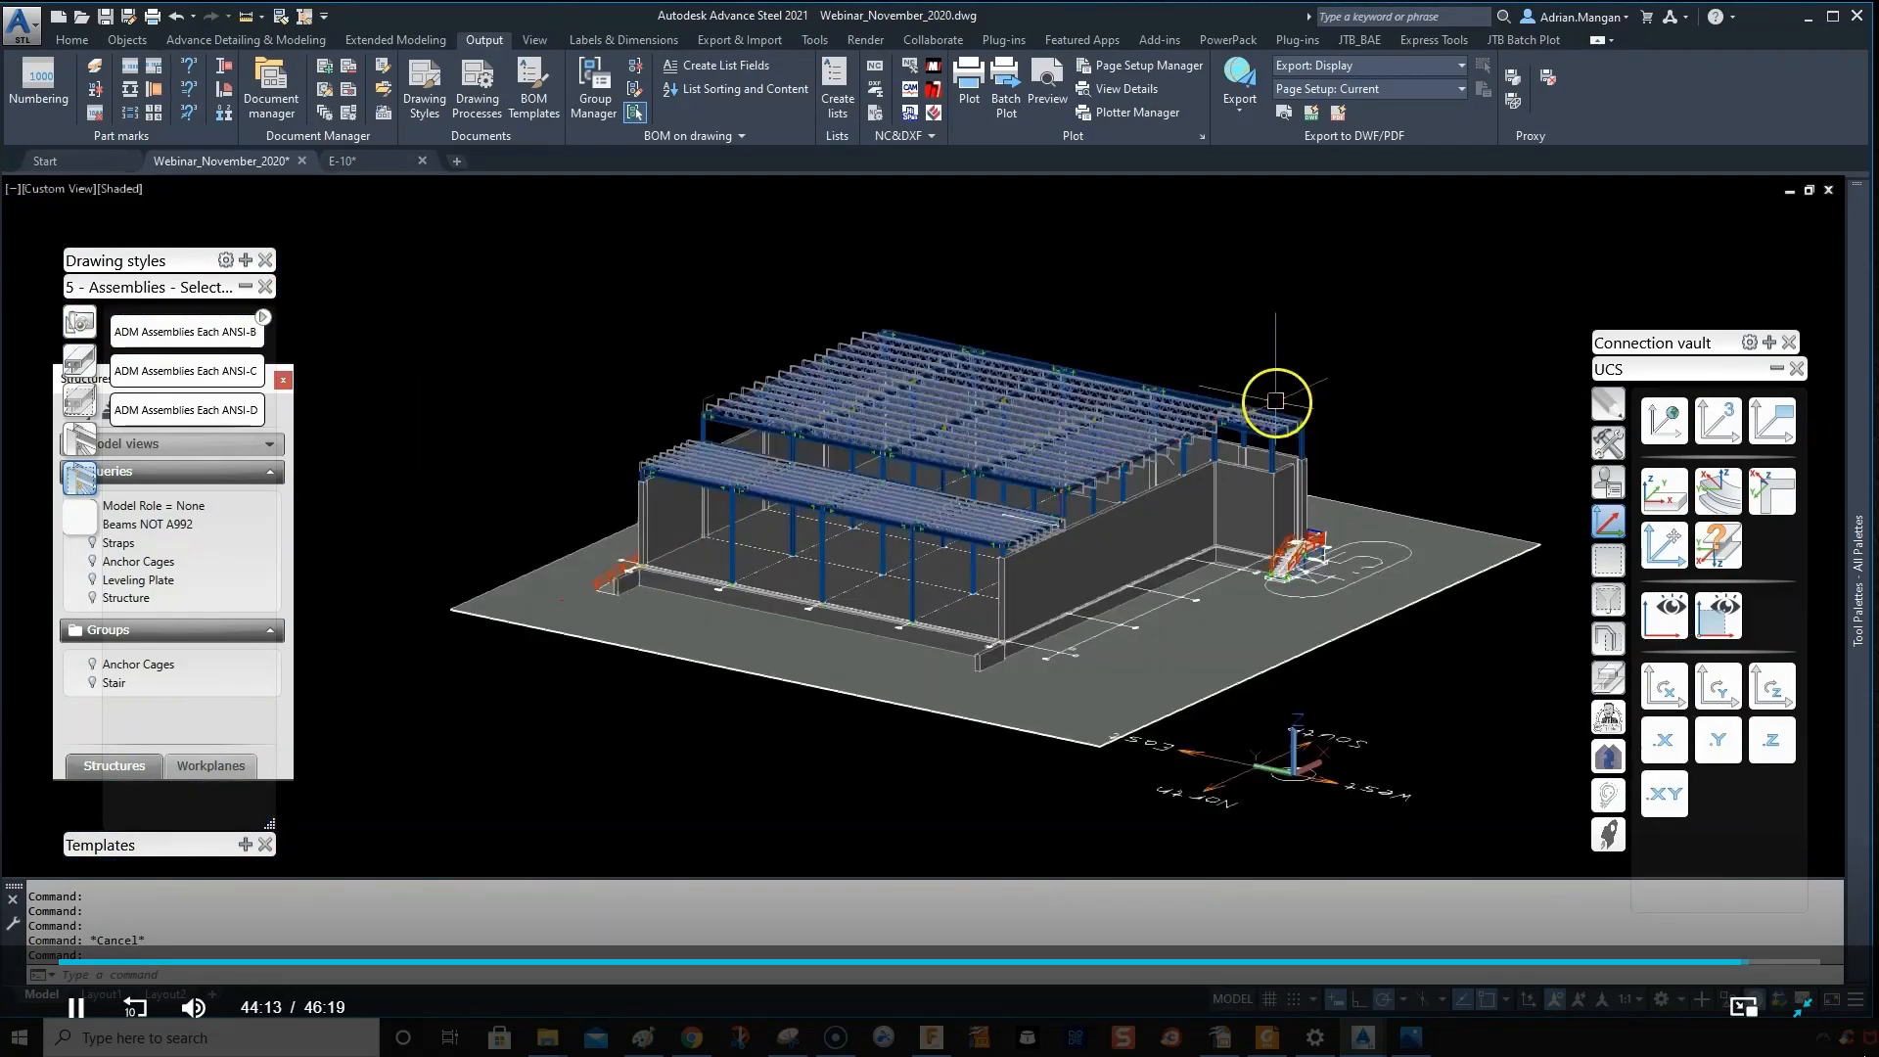
{"action": "middle_click_drag", "start_coordinate": [1275, 400], "coordinate": [1218, 399]}
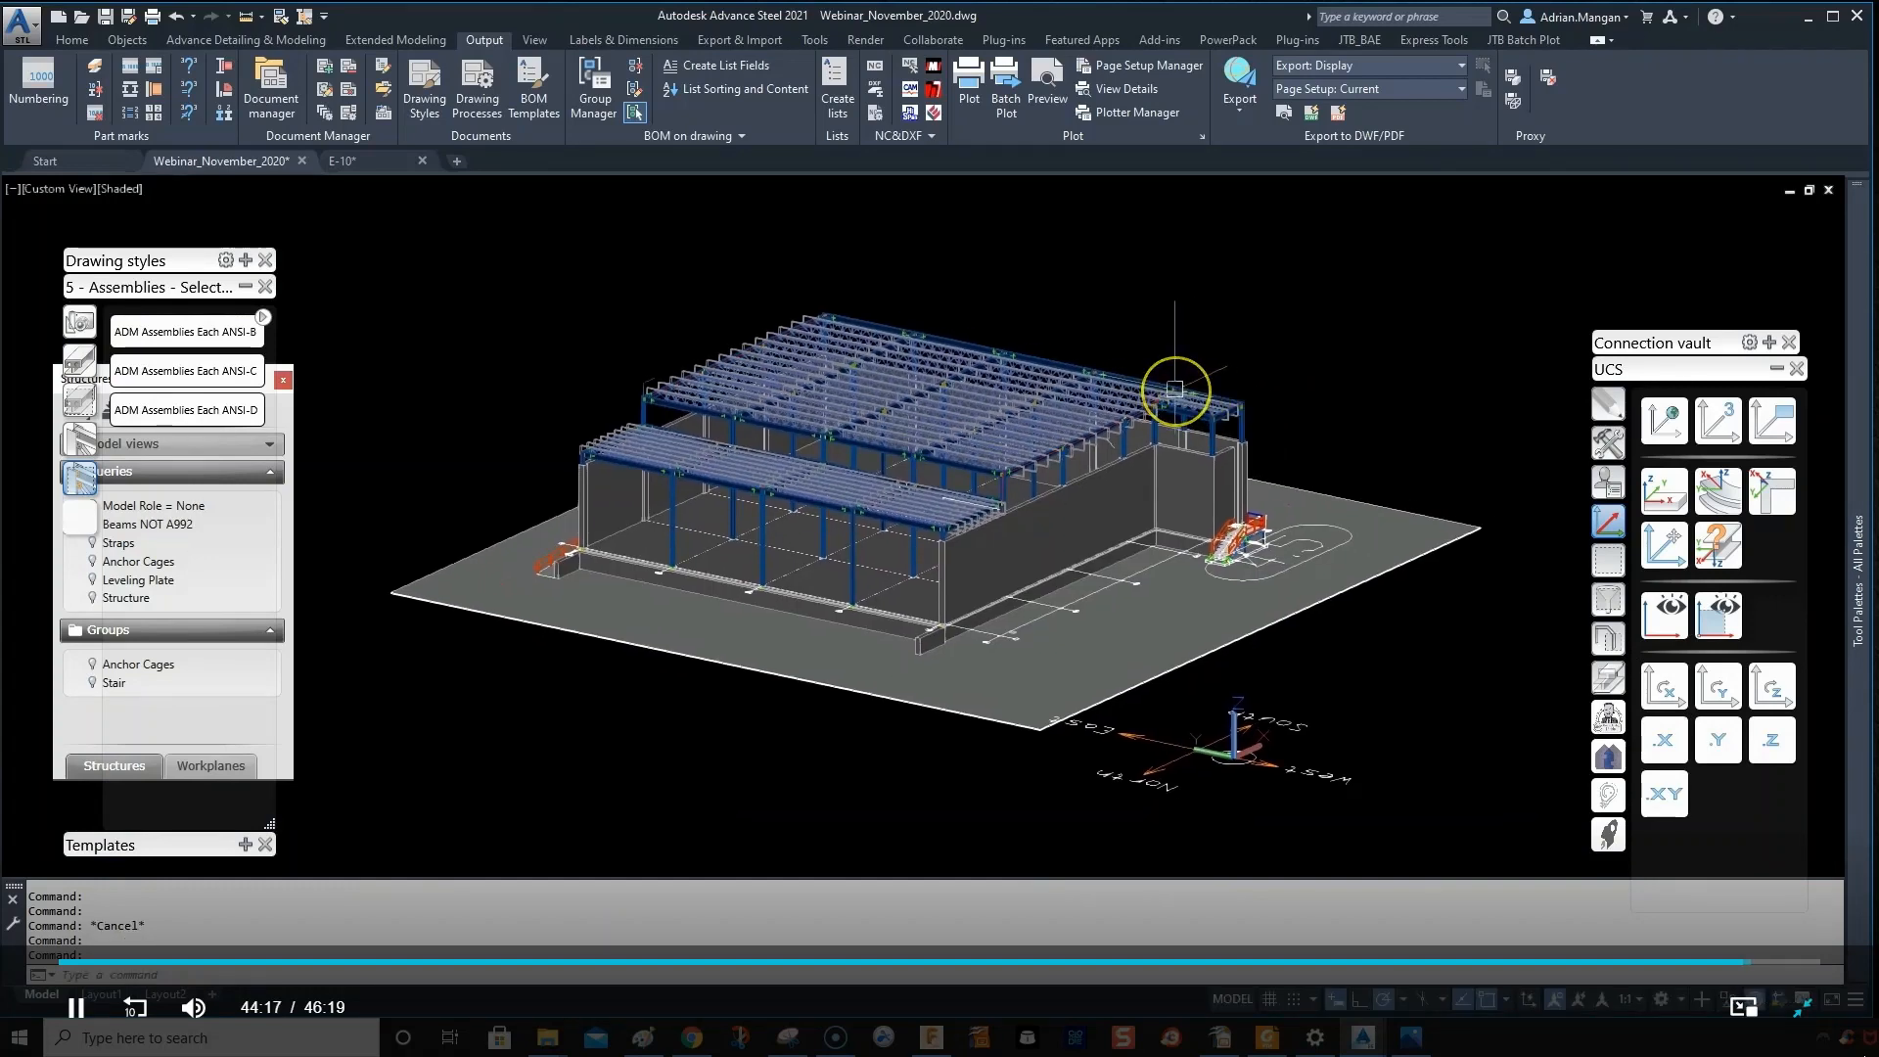
{"action": "left_click", "coordinate": [1159, 395]}
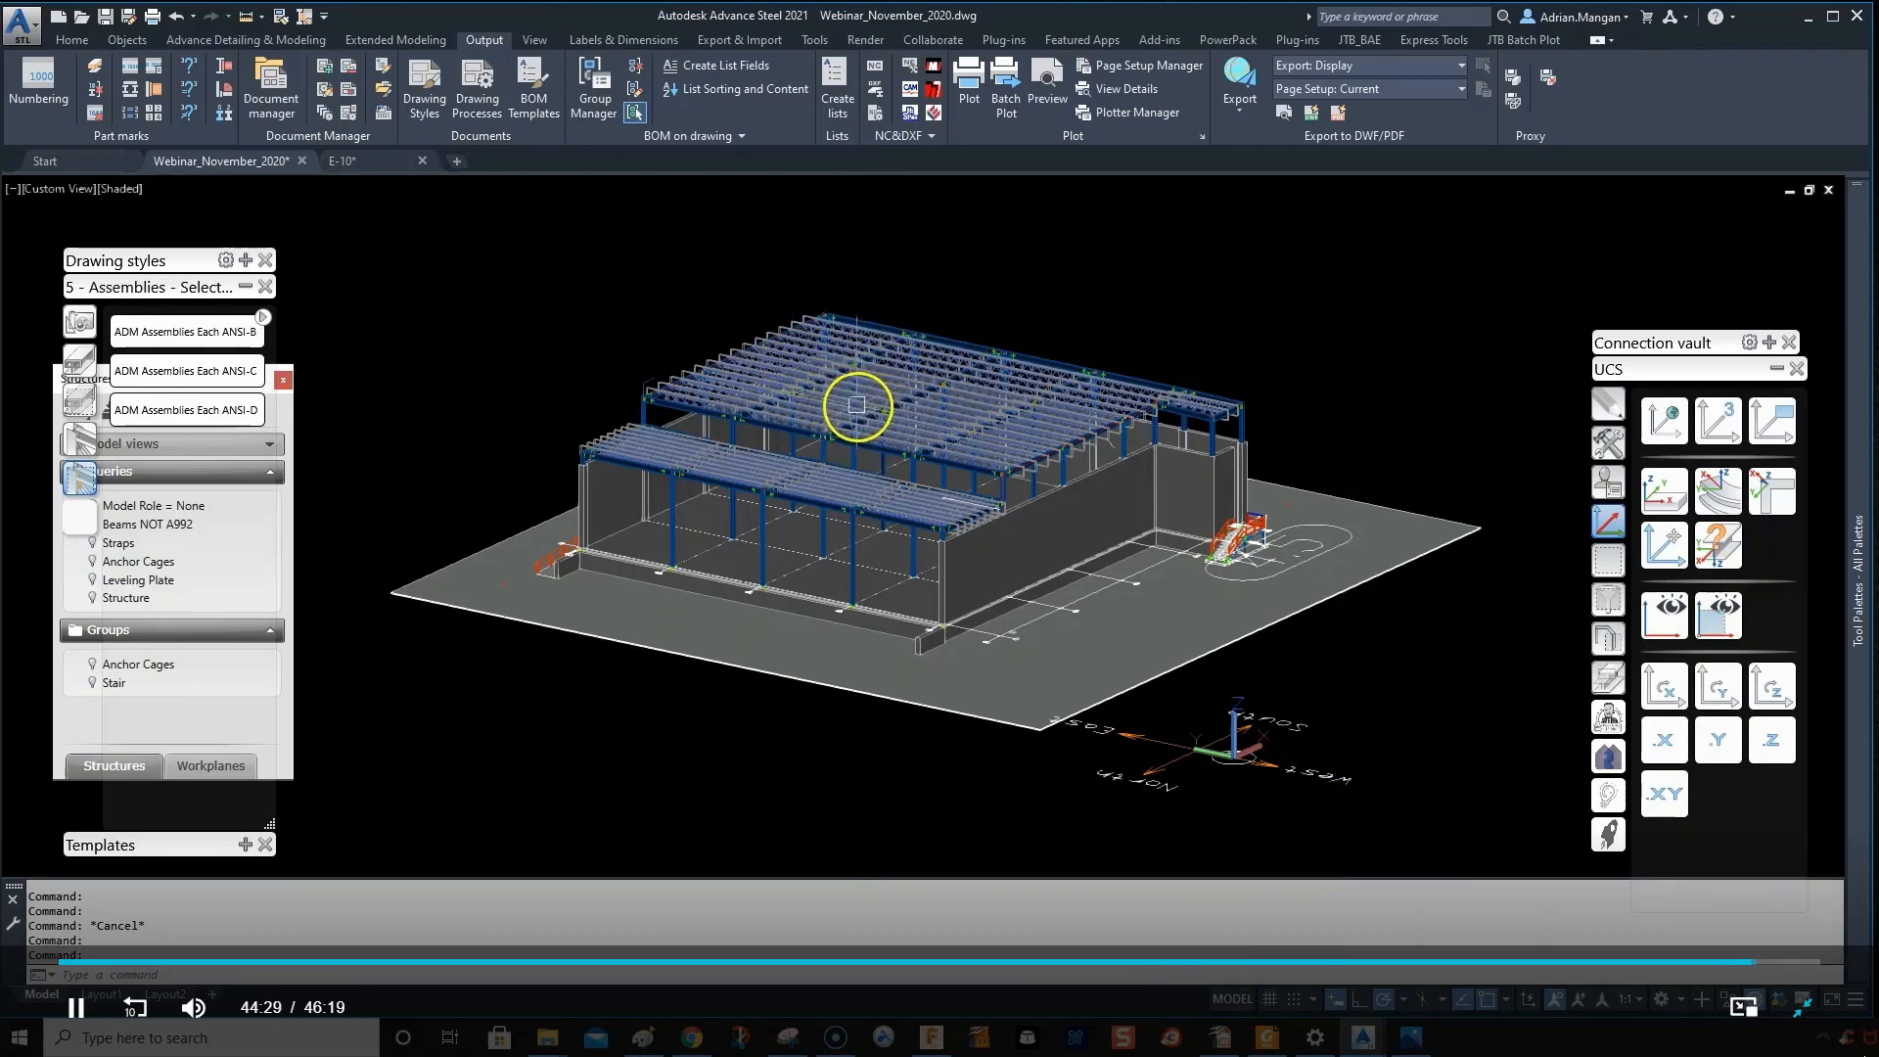
{"action": "mouse_move", "coordinate": [856, 404]}
{"action": "scroll", "coordinate": [857, 409], "scroll_direction": "up", "scroll_amount": 4}
{"action": "scroll", "coordinate": [856, 408], "scroll_direction": "down", "scroll_amount": 6}
{"action": "scroll", "coordinate": [856, 408], "scroll_direction": "up", "scroll_amount": 3}
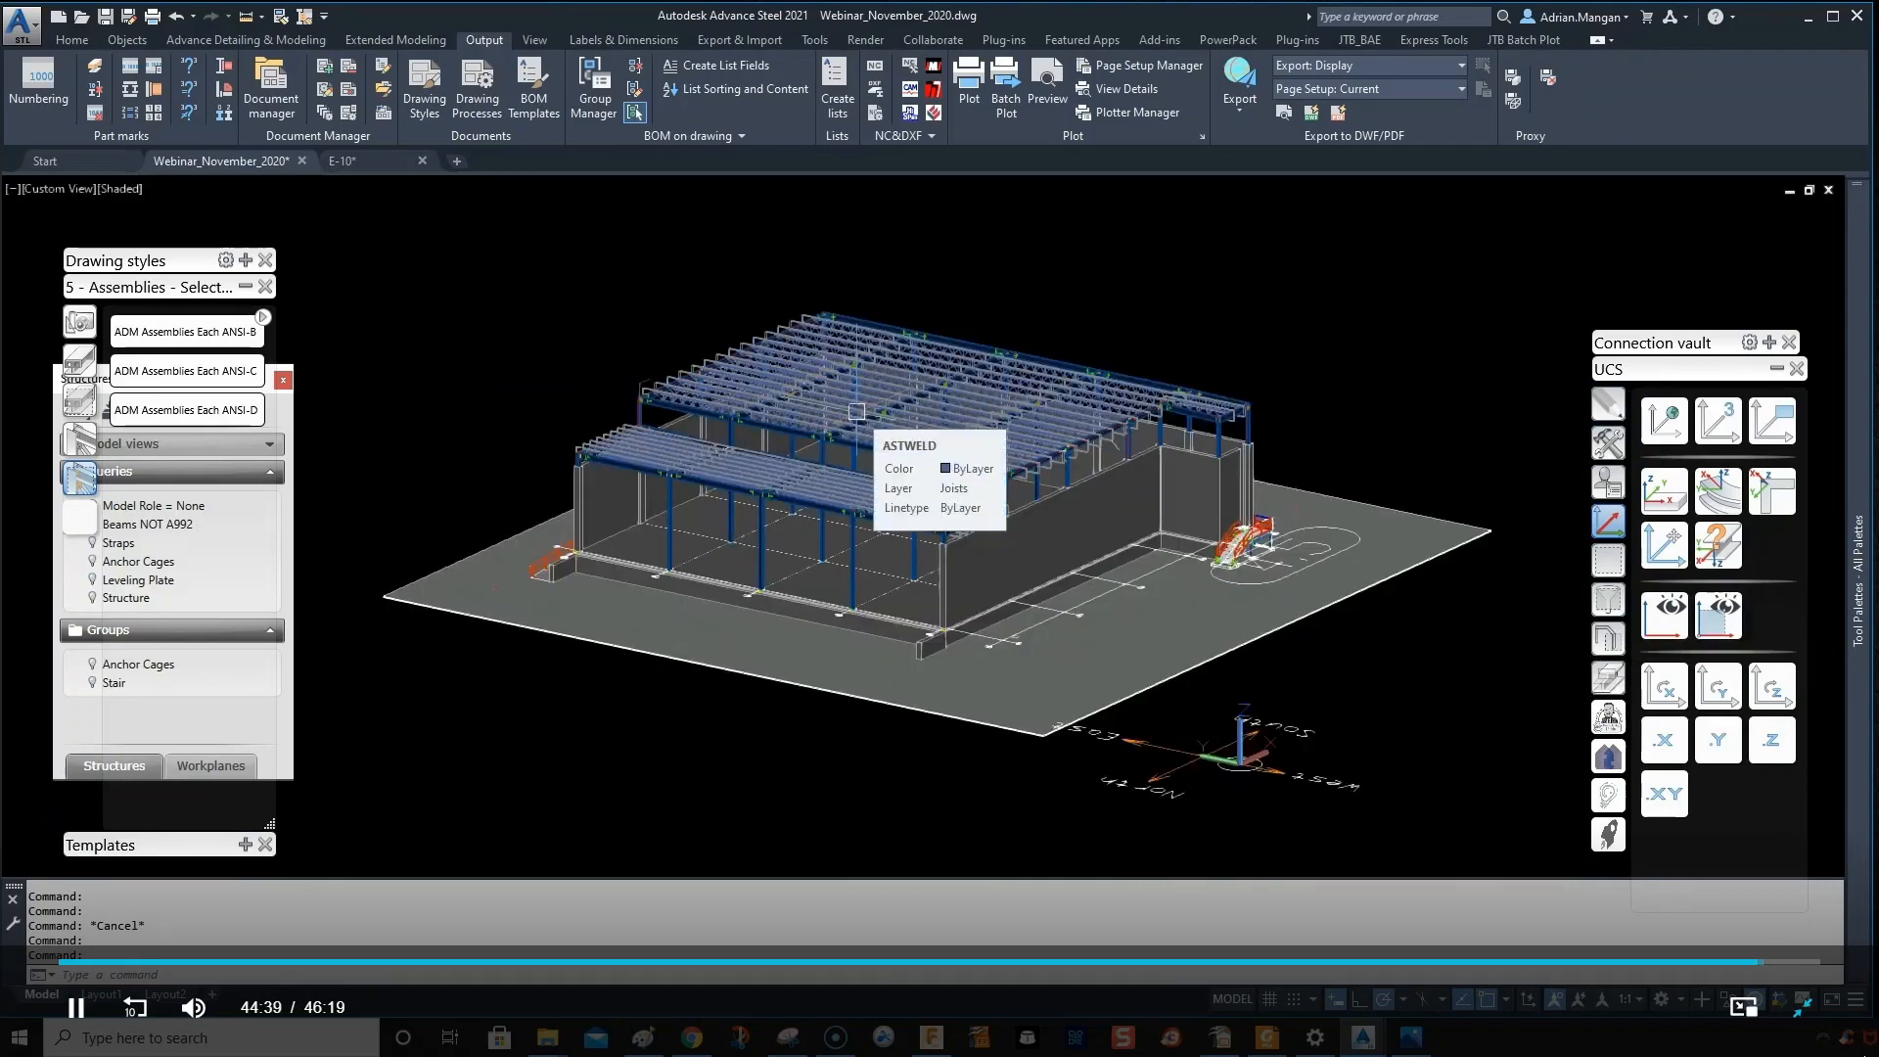
- Show the assembly detail drawing of the roof-edge beam near the building's far corner in the model
{"action": "left_click", "coordinate": [887, 439]}
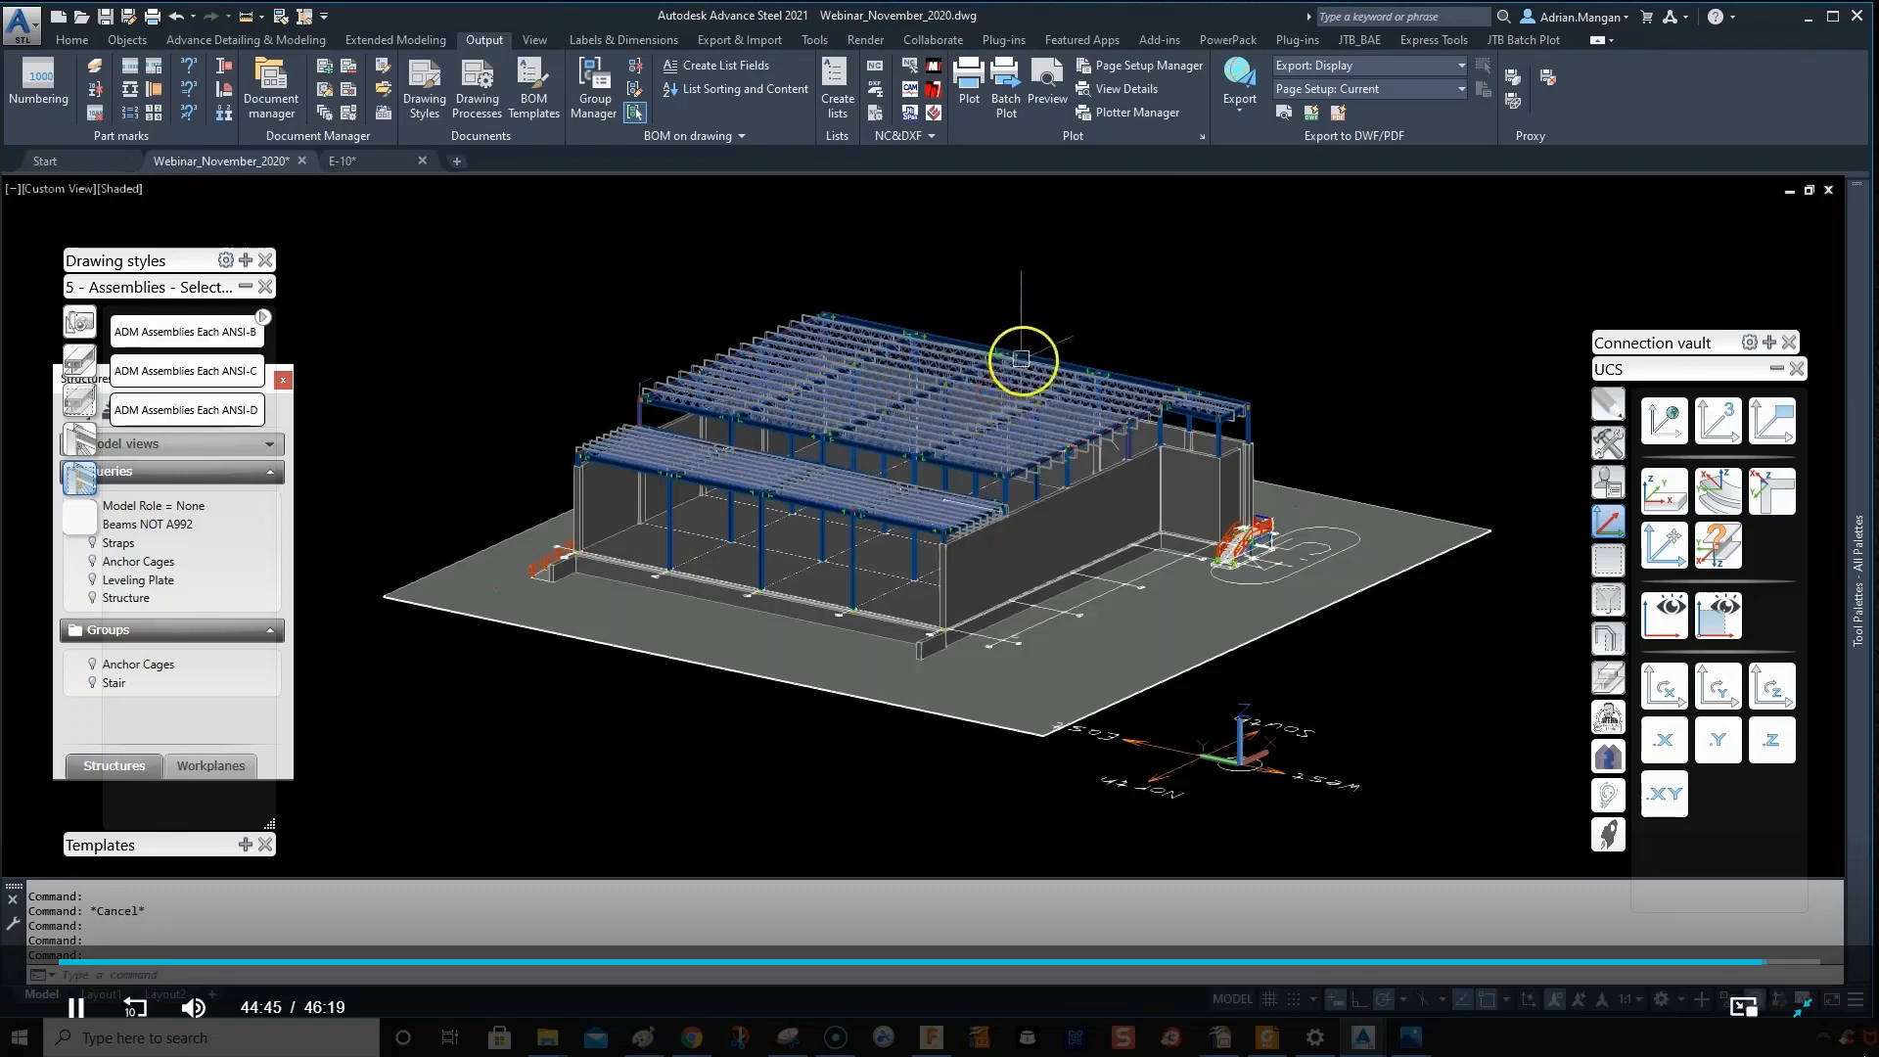
{"action": "middle_click_drag", "start_coordinate": [1021, 359], "coordinate": [1006, 360]}
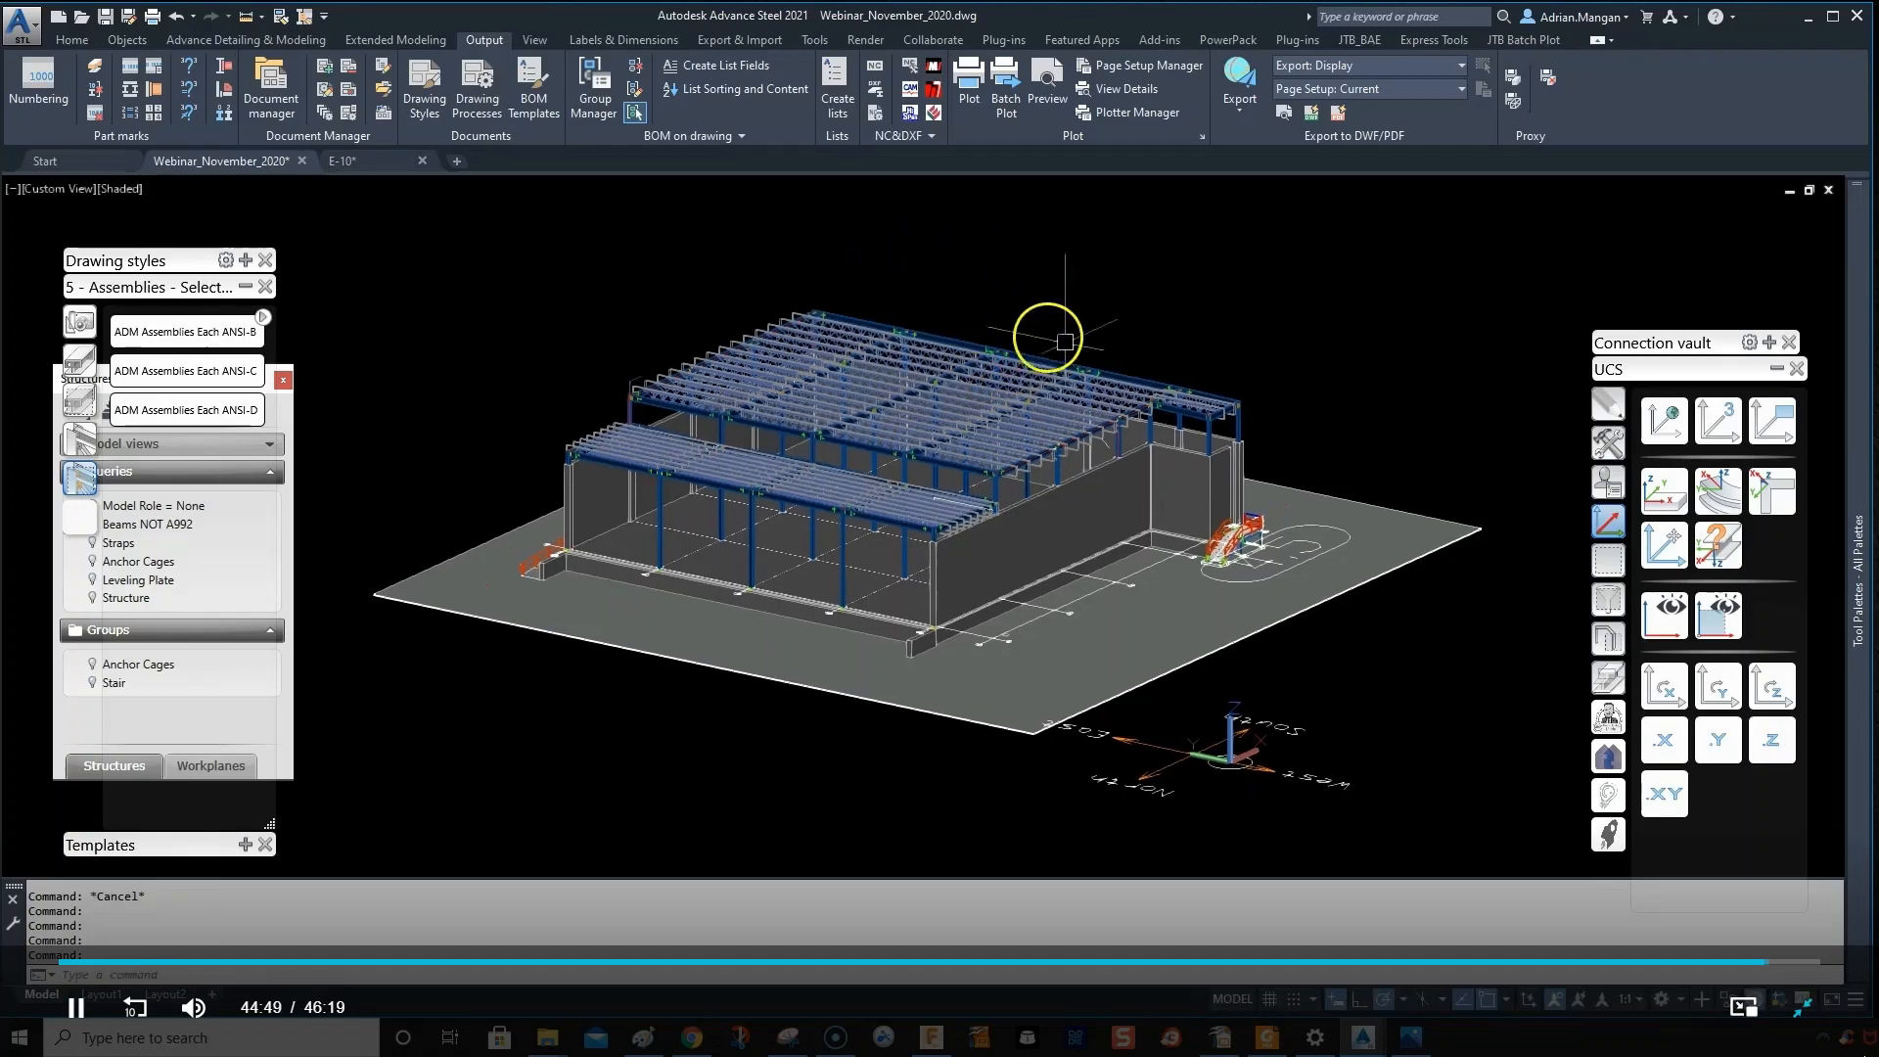
{"action": "scroll", "coordinate": [1154, 357], "scroll_direction": "up", "scroll_amount": 5}
{"action": "left_click", "coordinate": [1111, 384]}
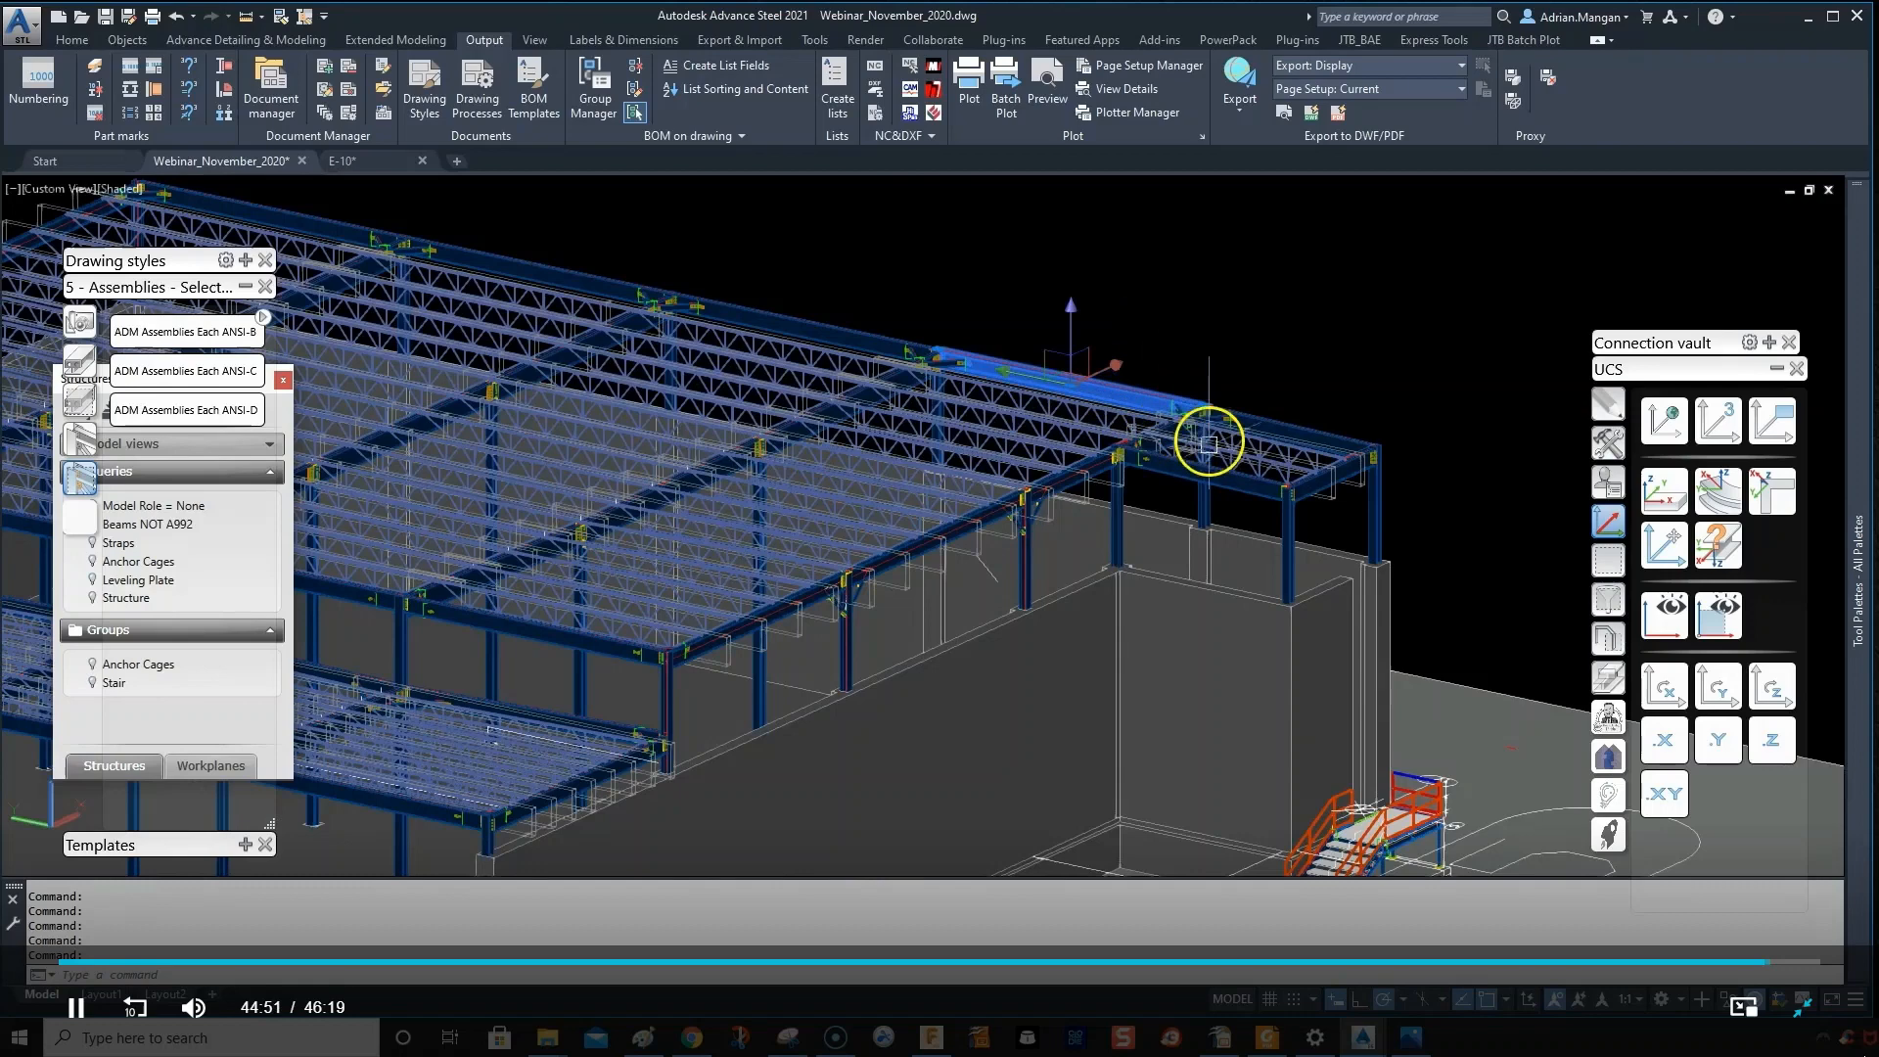
{"action": "right_click", "coordinate": [1131, 390]}
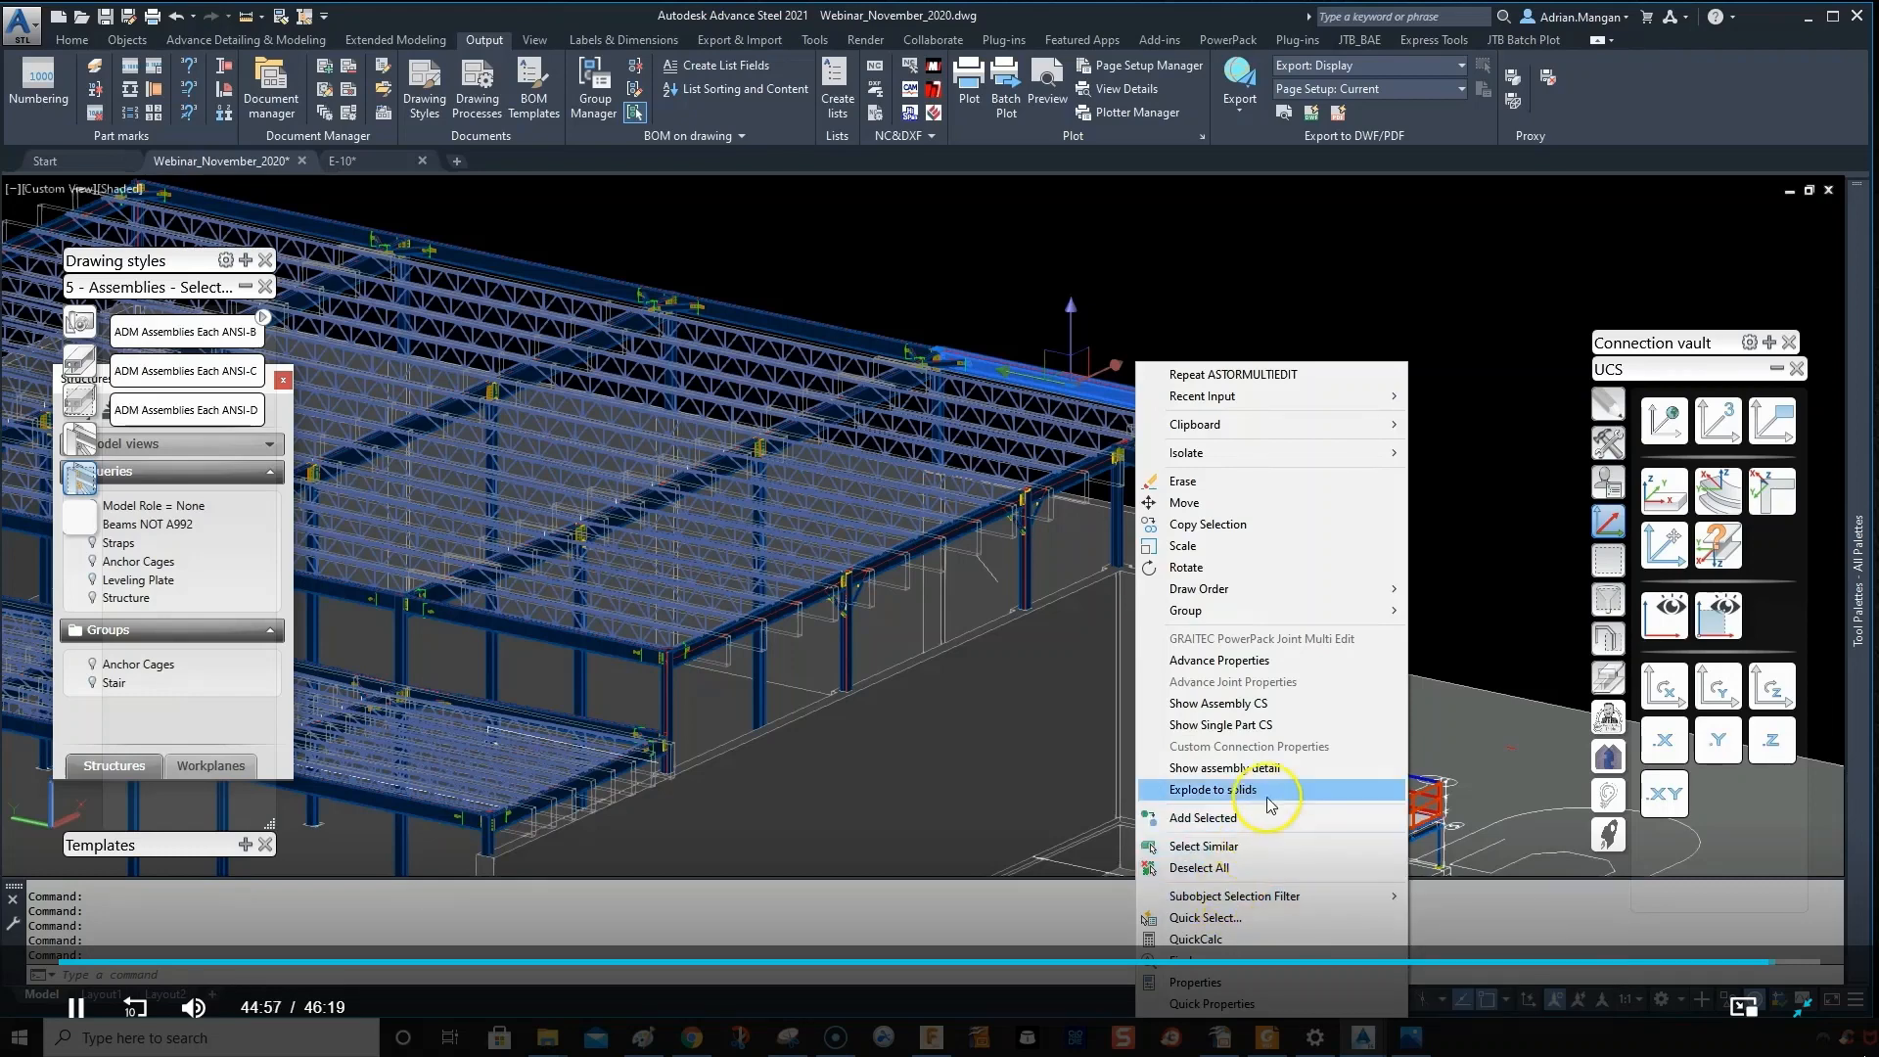
{"action": "left_click", "coordinate": [1272, 769]}
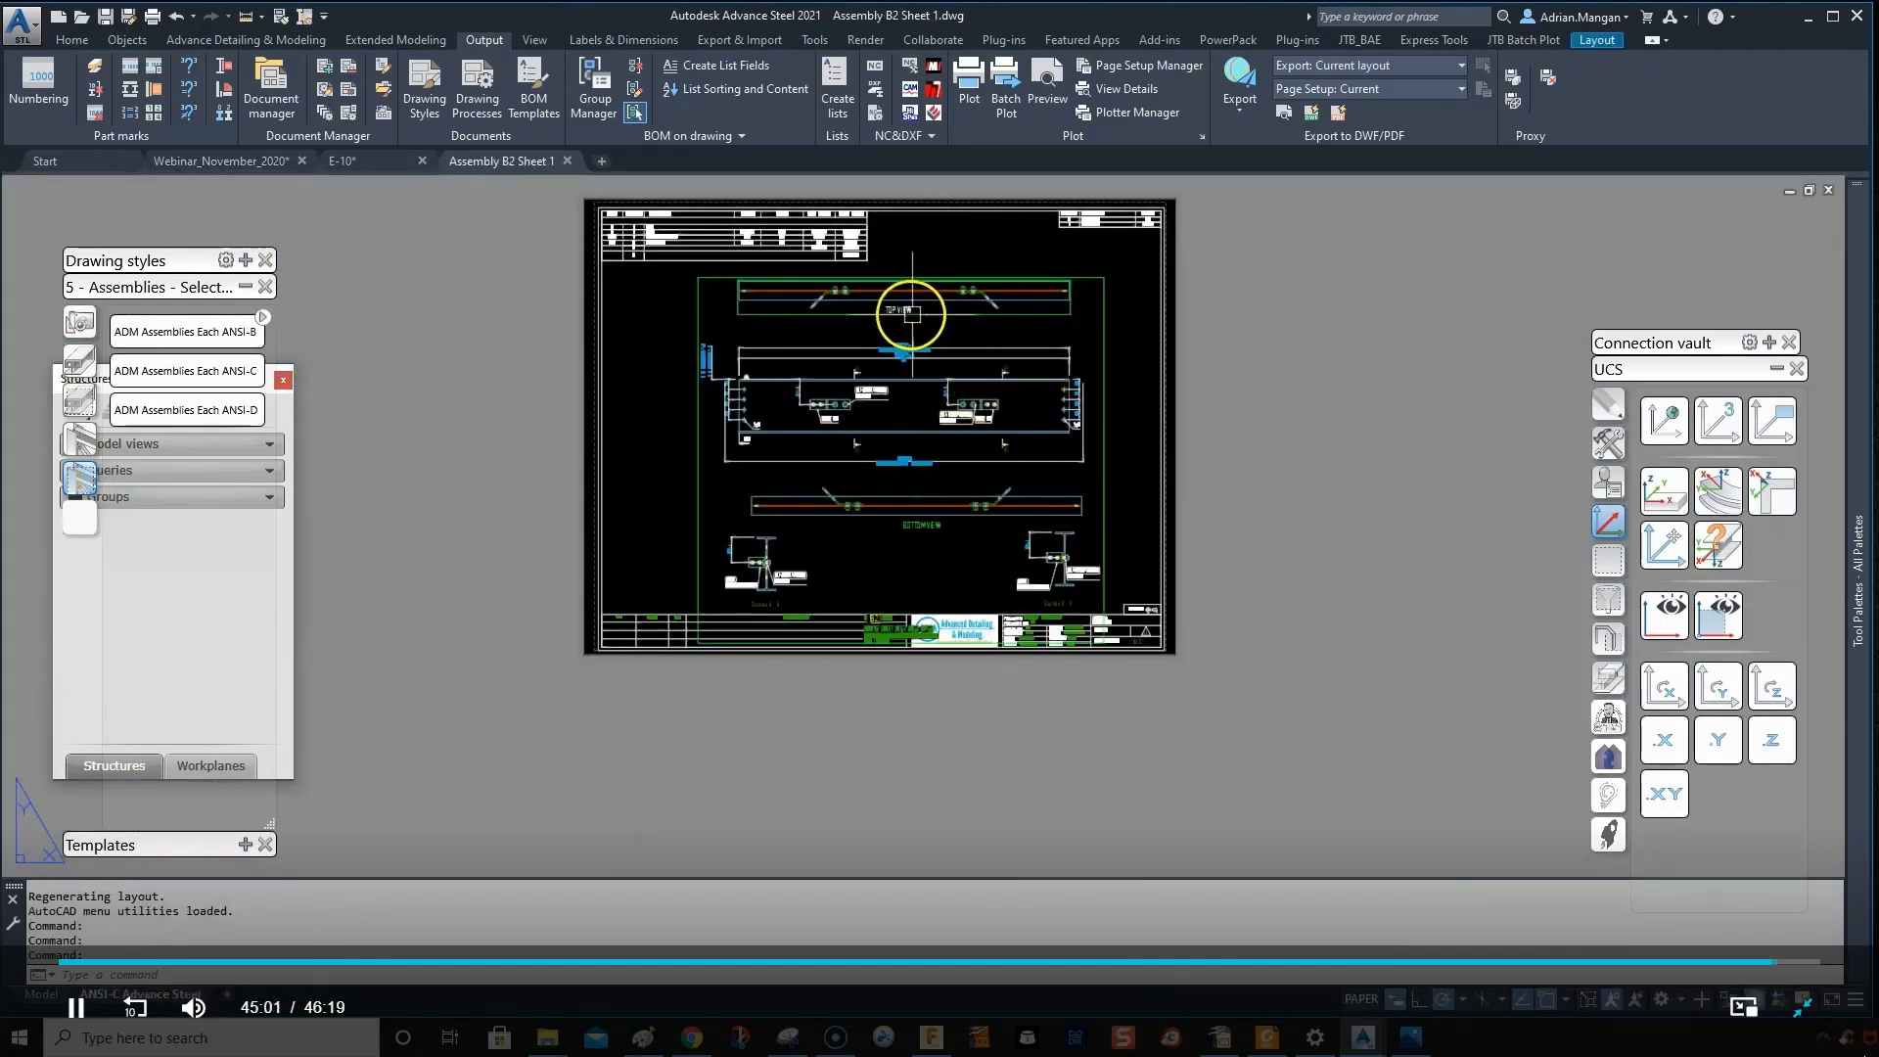
- Move the B2 assembly label out of the title block into the free space between Section A-A and Section B-B
{"action": "scroll", "coordinate": [911, 314], "scroll_direction": "up", "scroll_amount": 3}
{"action": "scroll", "coordinate": [931, 308], "scroll_direction": "down", "scroll_amount": 1}
{"action": "middle_click_drag", "start_coordinate": [931, 343], "coordinate": [1015, 290]}
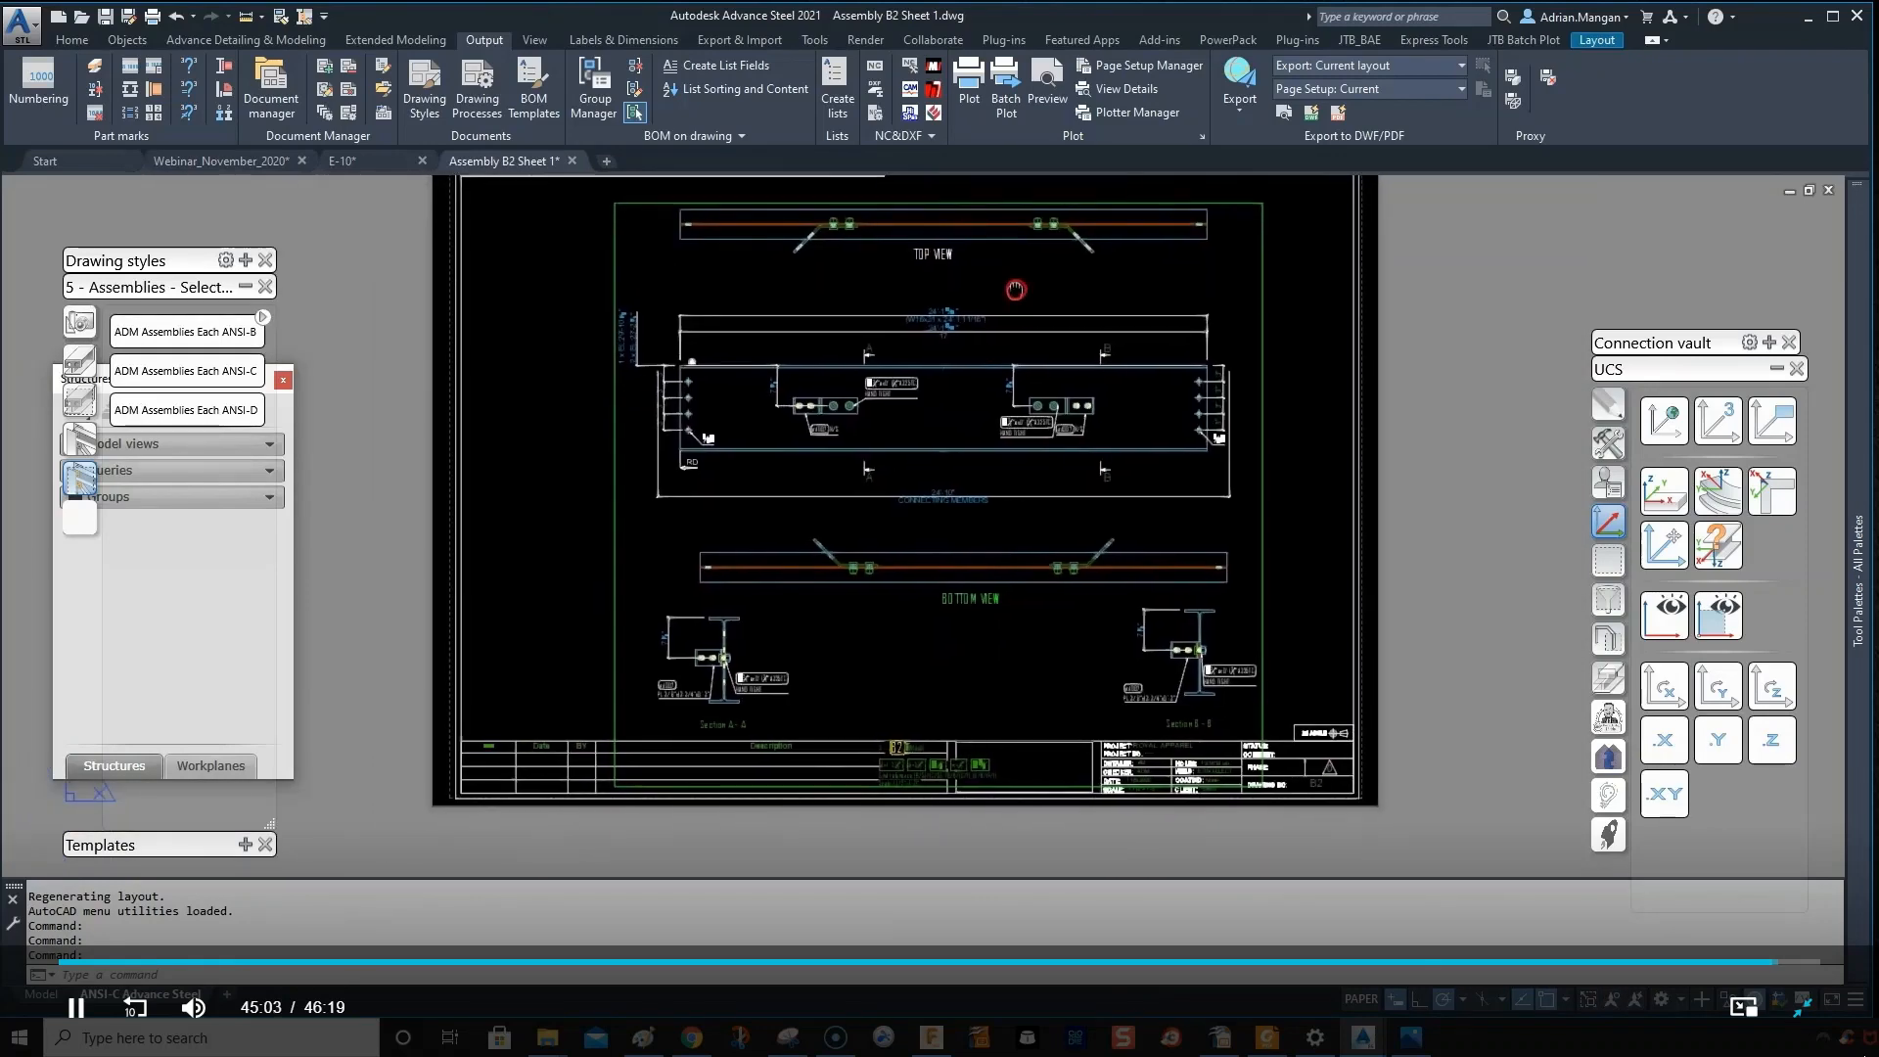
{"action": "left_click", "coordinate": [935, 764]}
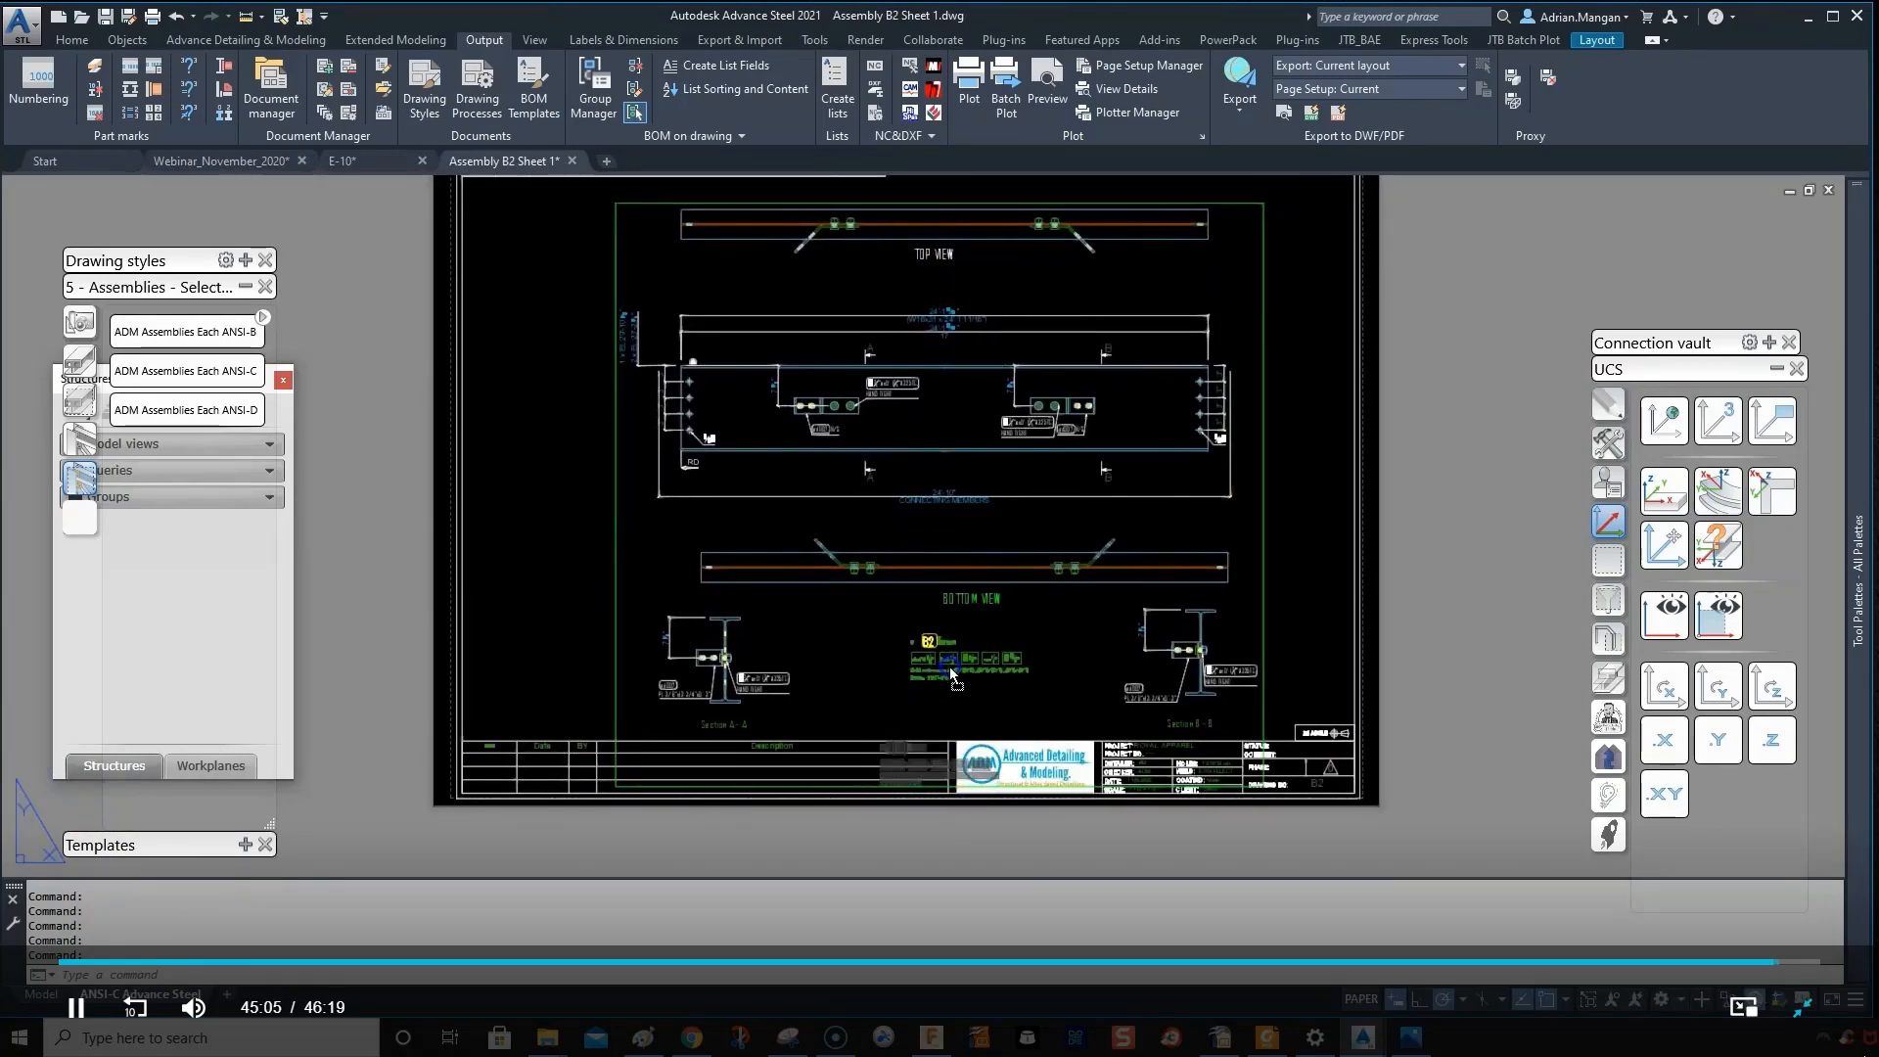
- Shift the BOTTOM VIEW title sideways beneath its view and move the TOP VIEW title slightly farther below its view
{"action": "middle_click_drag", "start_coordinate": [982, 553], "coordinate": [989, 658]}
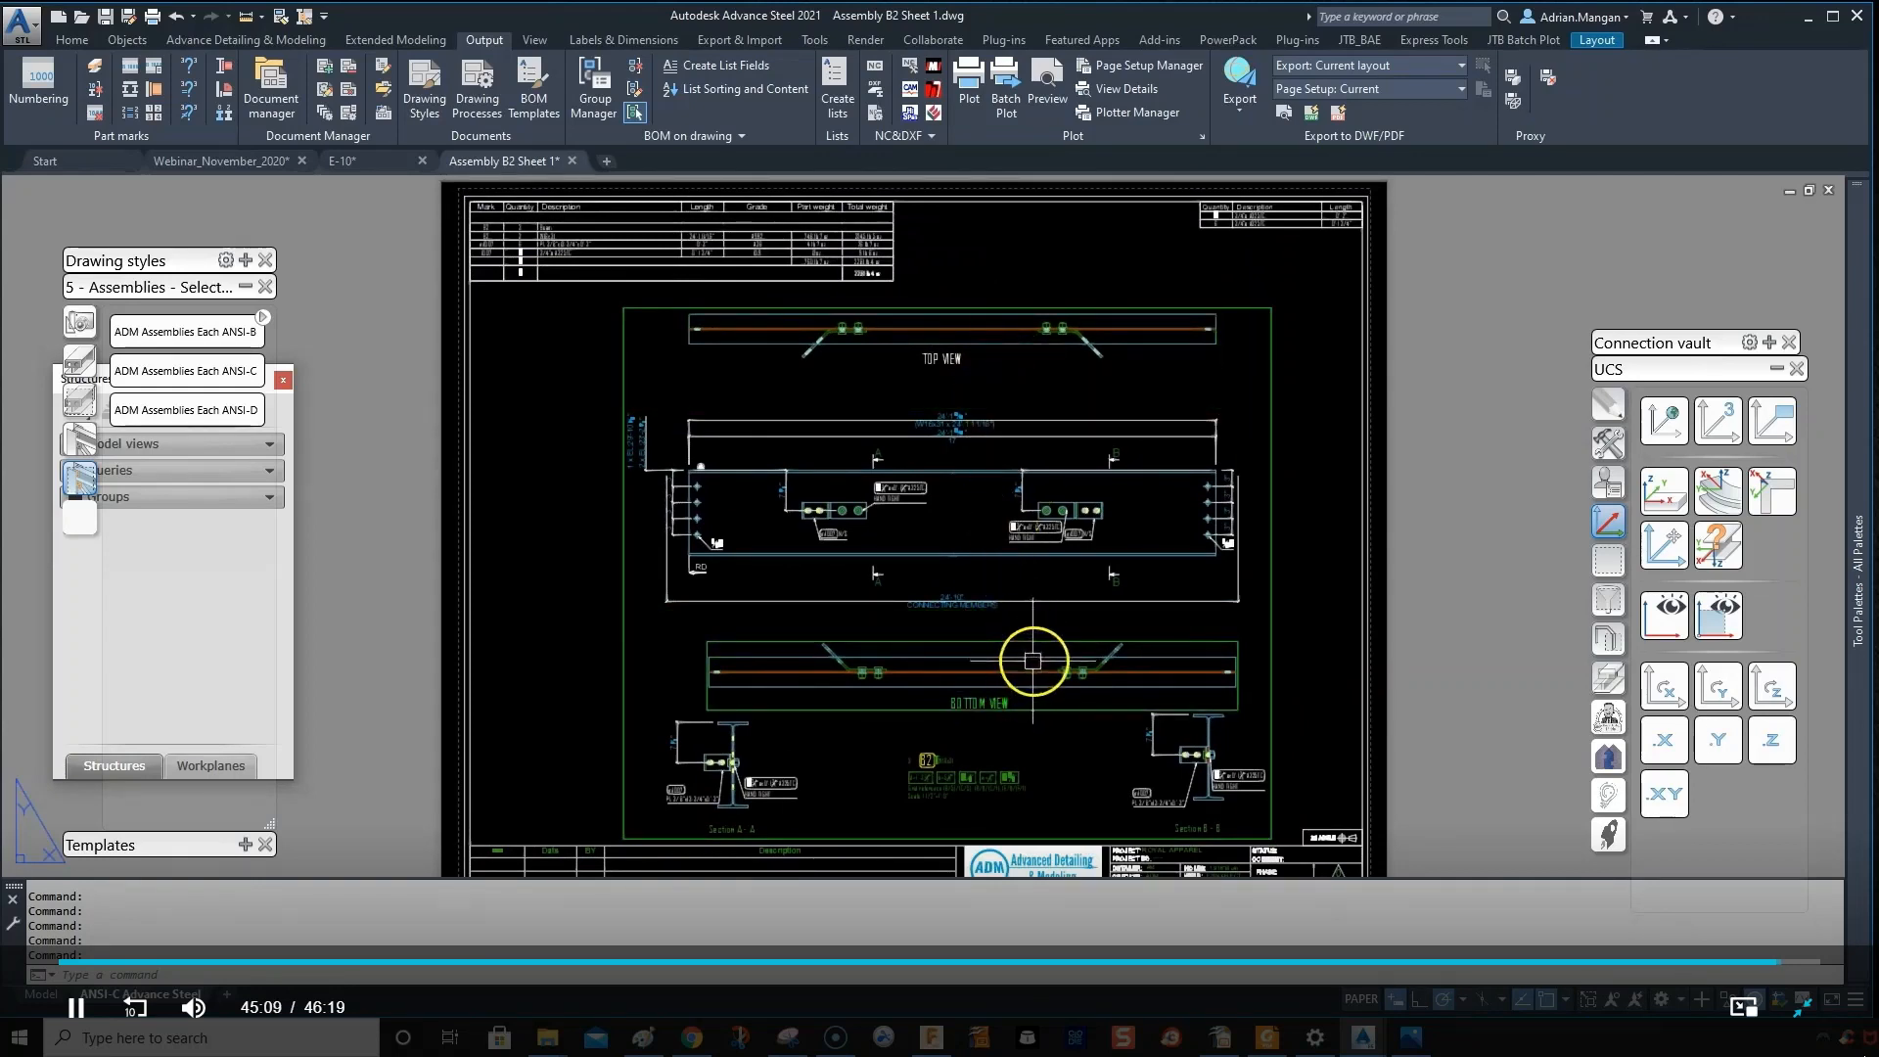
{"action": "scroll", "coordinate": [1032, 661], "scroll_direction": "up", "scroll_amount": 3}
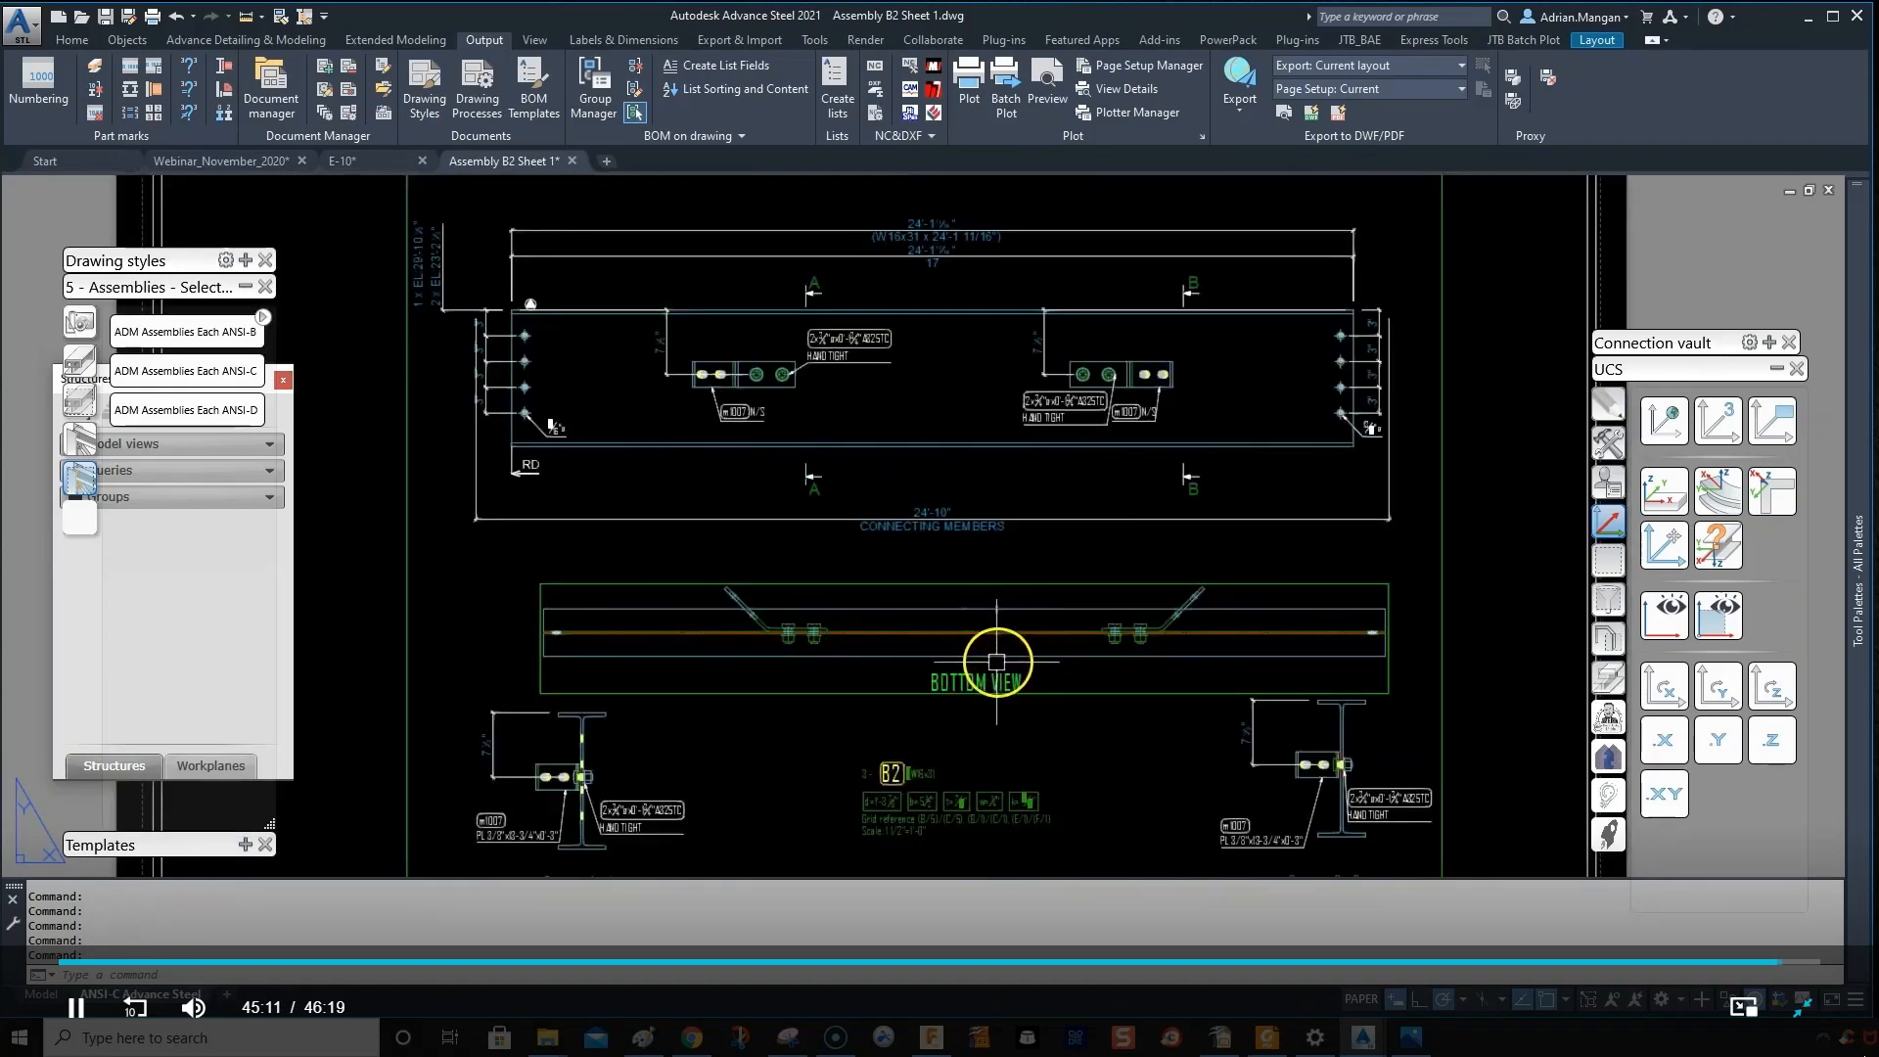
{"action": "left_click", "coordinate": [990, 680]}
{"action": "left_click_drag", "start_coordinate": [965, 682], "coordinate": [914, 690]}
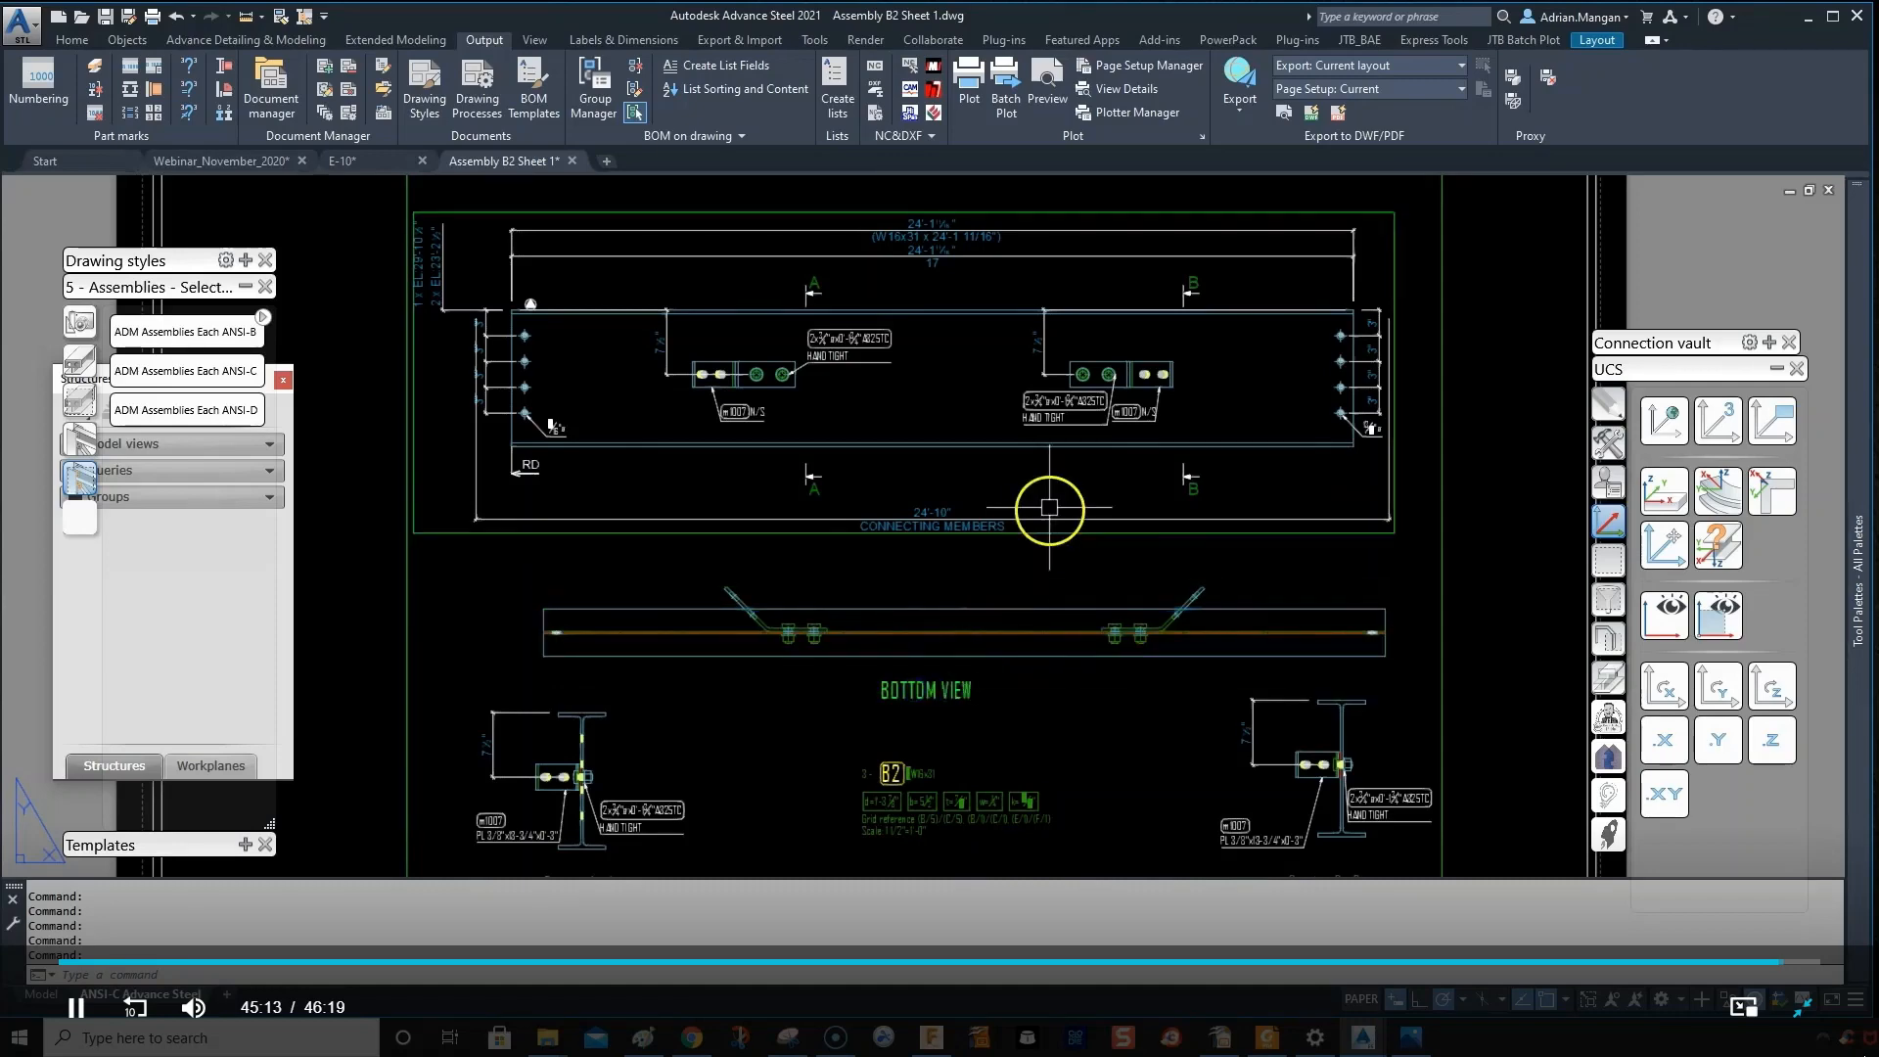
{"action": "scroll", "coordinate": [1018, 600], "scroll_direction": "down", "scroll_amount": 2}
{"action": "middle_click_drag", "start_coordinate": [1019, 600], "coordinate": [1019, 621]}
{"action": "scroll", "coordinate": [936, 334], "scroll_direction": "up", "scroll_amount": 2}
{"action": "left_click", "coordinate": [954, 324]}
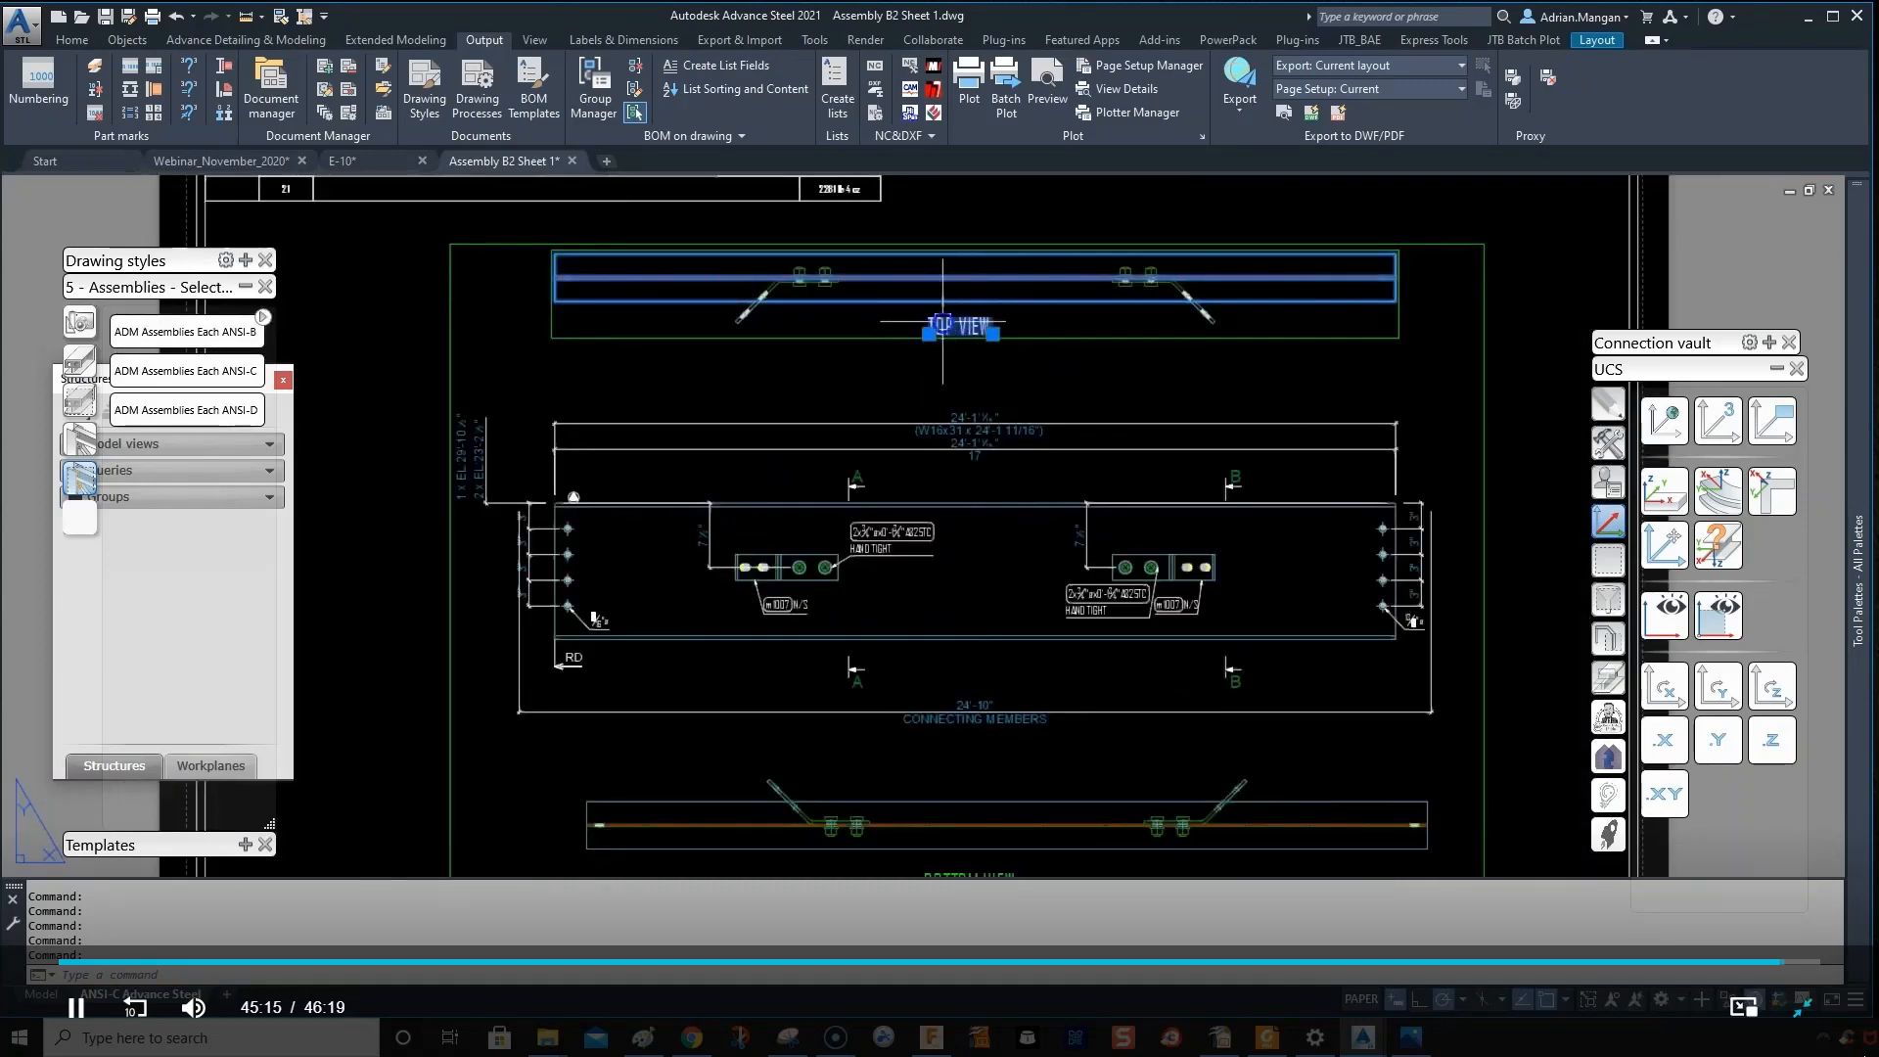
{"action": "key", "text": "Escape"}
- Examine the Assembly B2 sheet's front, top and bottom views, sections, dimensions, part labels, material lists and title block
{"action": "scroll", "coordinate": [1027, 461], "scroll_direction": "down", "scroll_amount": 3}
{"action": "scroll", "coordinate": [1019, 633], "scroll_direction": "up", "scroll_amount": 4}
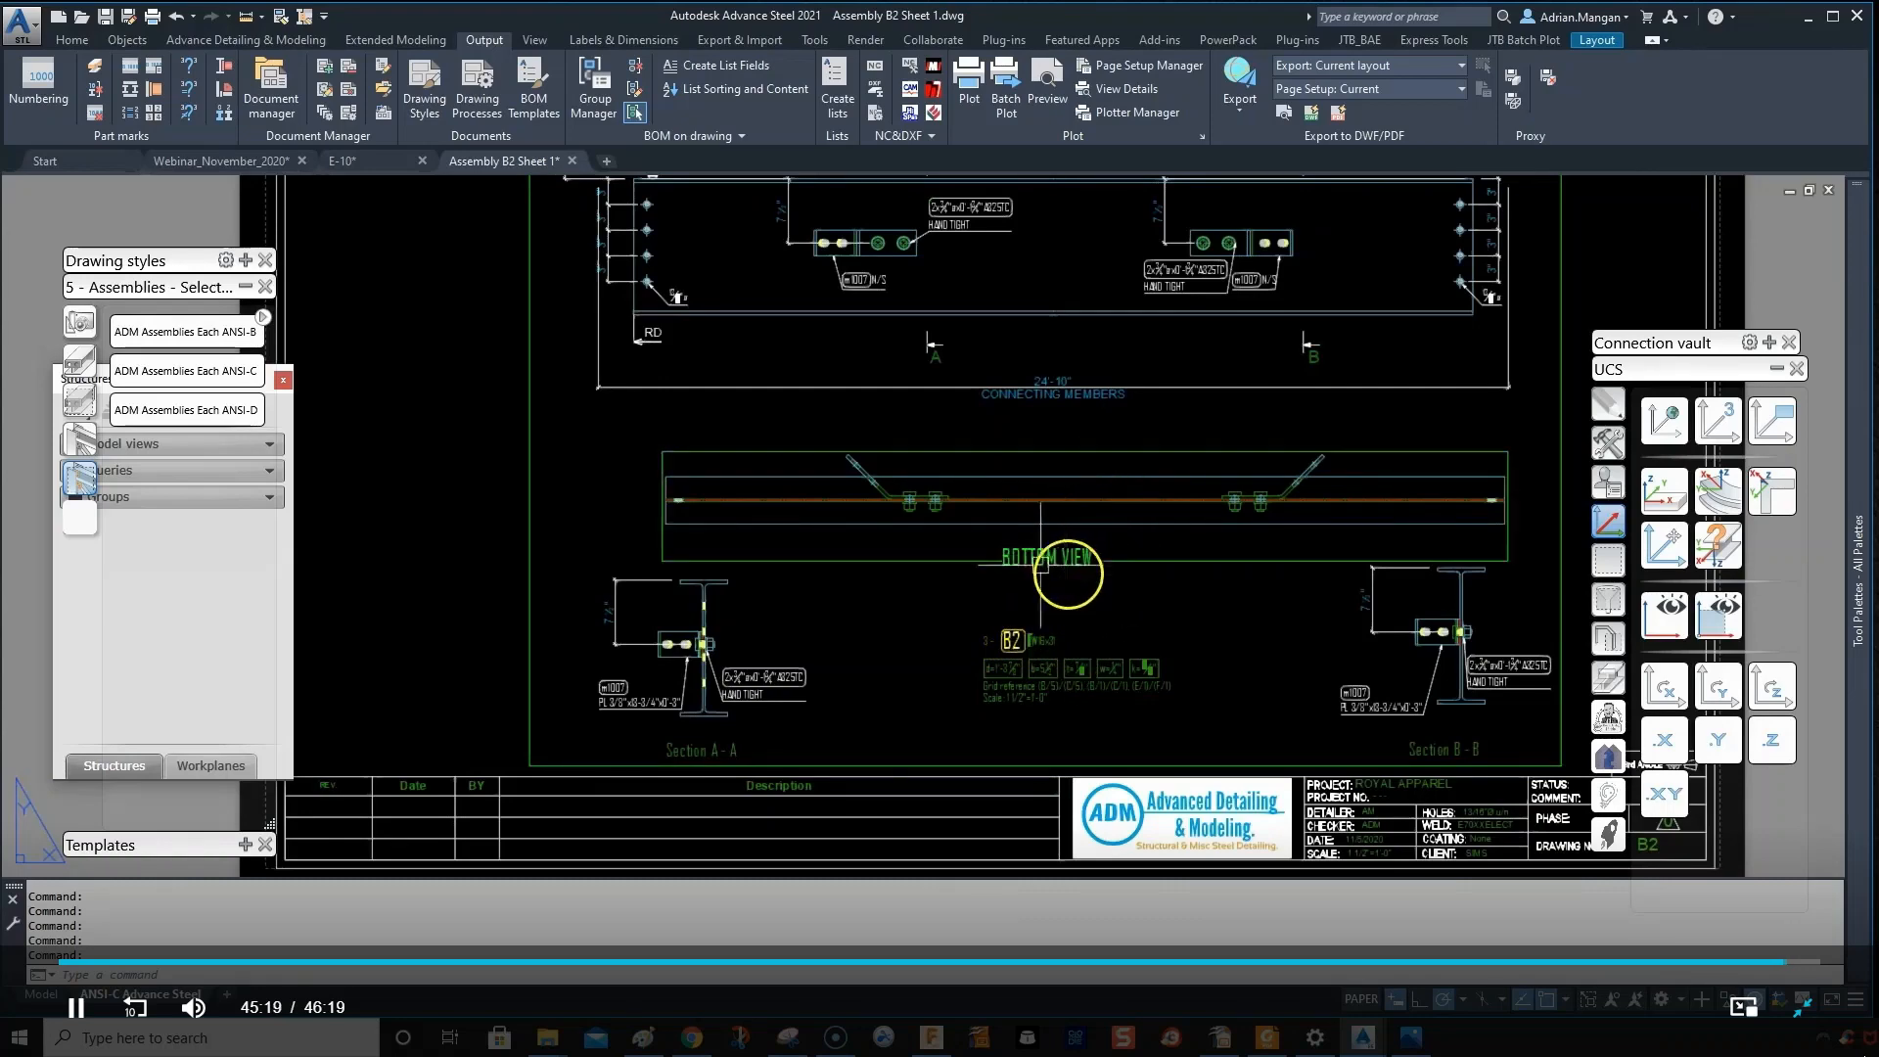
{"action": "middle_click_drag", "start_coordinate": [1013, 564], "coordinate": [893, 574]}
{"action": "scroll", "coordinate": [906, 488], "scroll_direction": "down", "scroll_amount": 2}
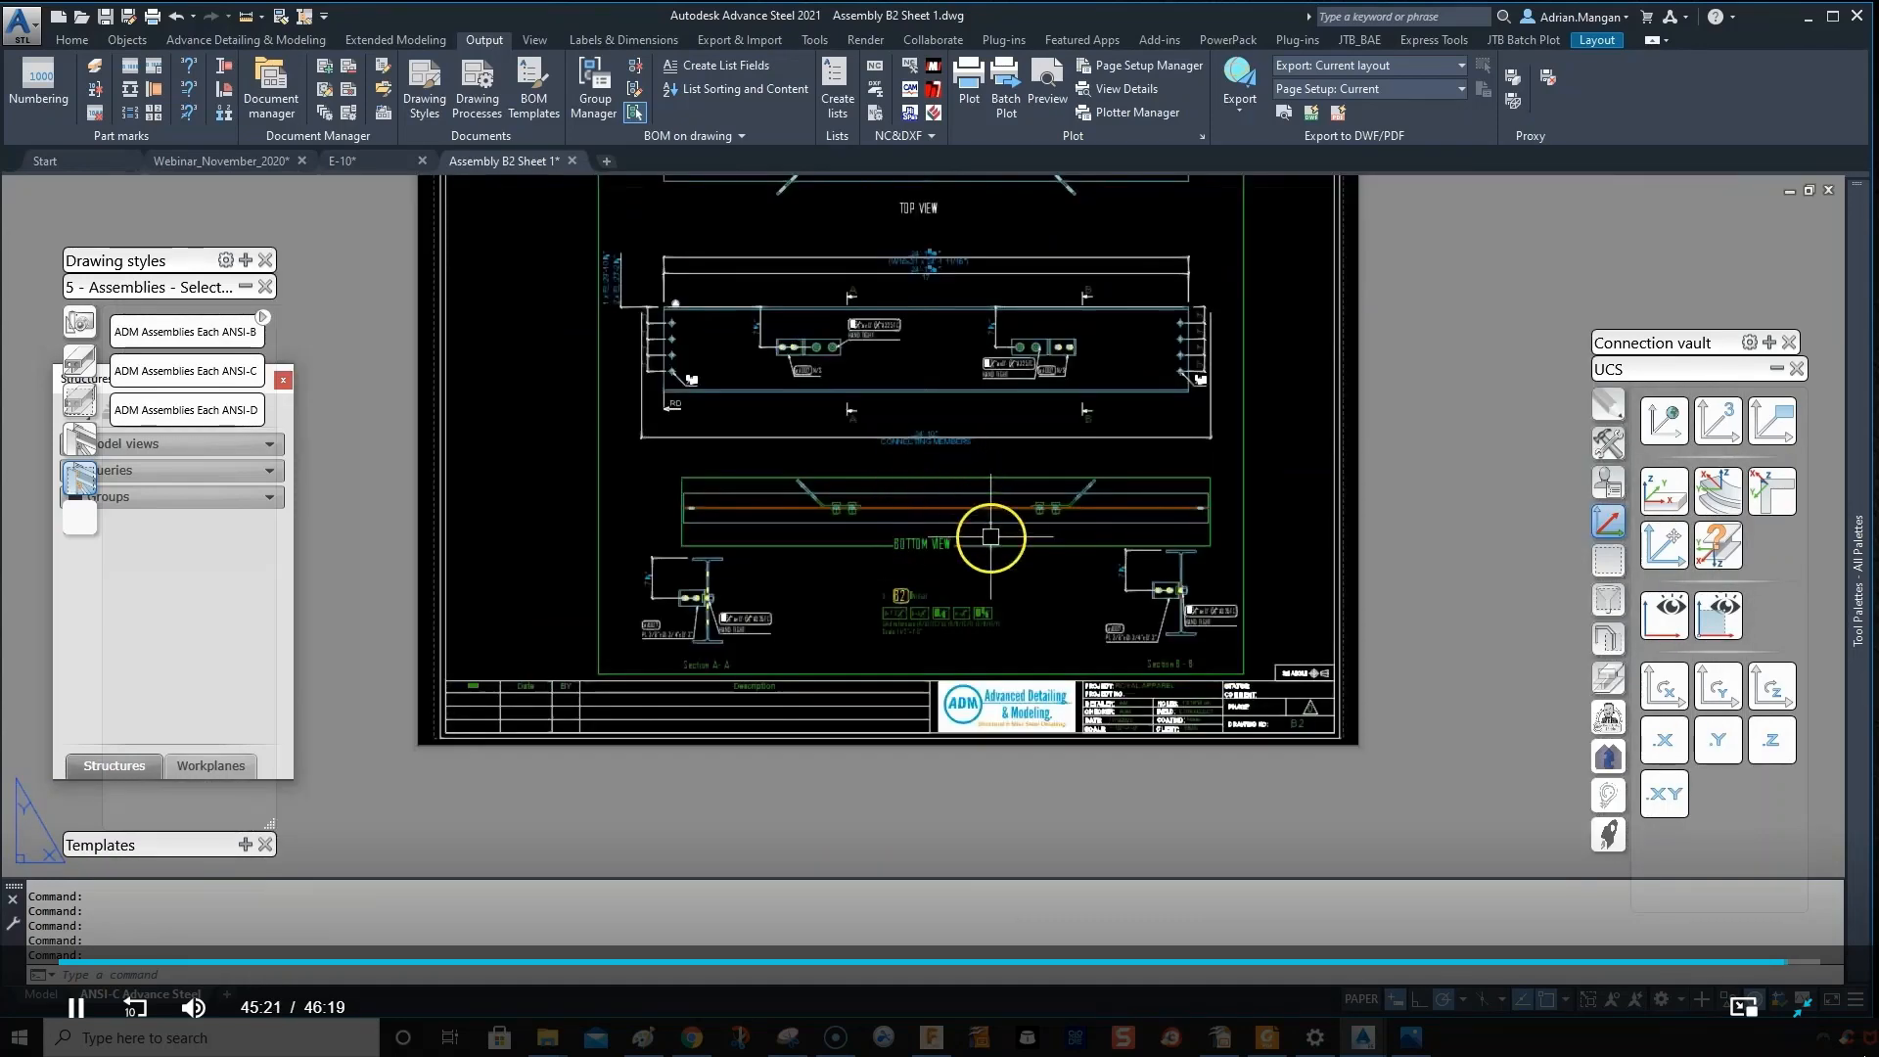
{"action": "scroll", "coordinate": [1262, 643], "scroll_direction": "up", "scroll_amount": 2}
{"action": "scroll", "coordinate": [1282, 671], "scroll_direction": "up", "scroll_amount": 2}
{"action": "scroll", "coordinate": [1282, 671], "scroll_direction": "down", "scroll_amount": 2}
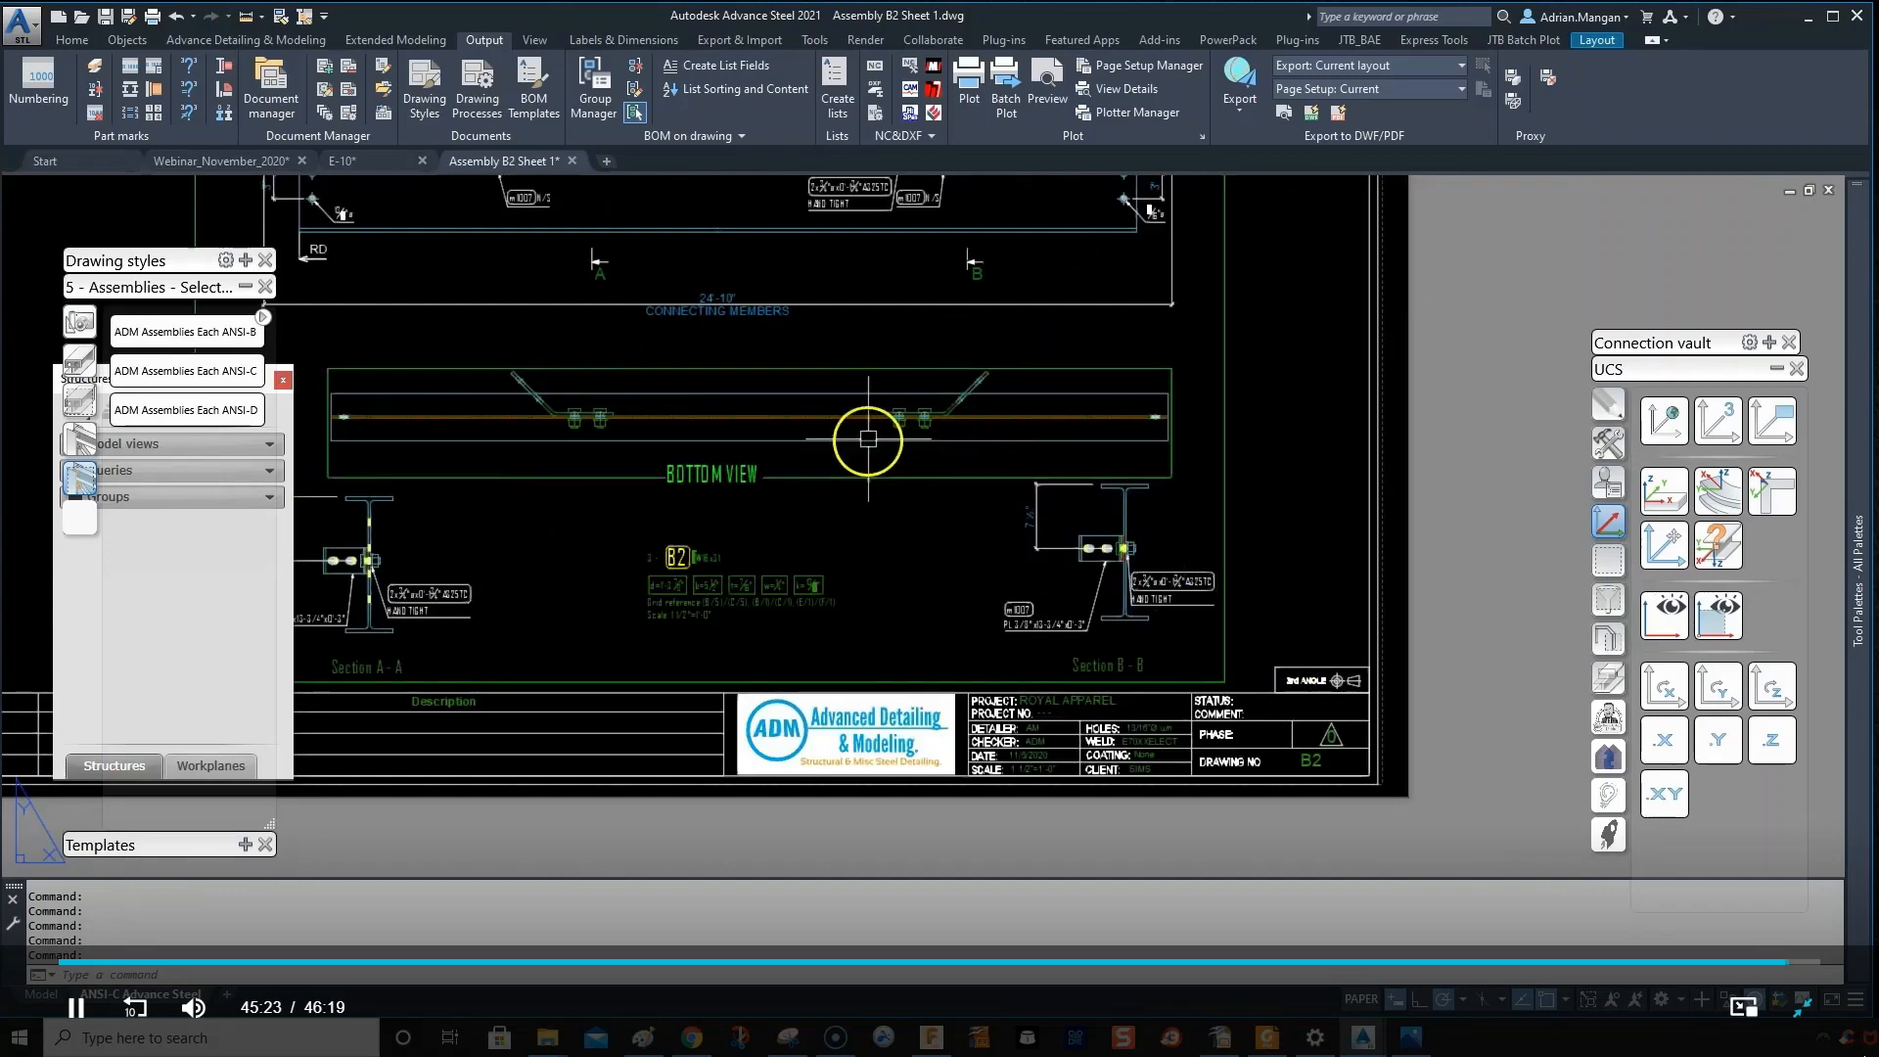
{"action": "scroll", "coordinate": [868, 436], "scroll_direction": "down", "scroll_amount": 2}
{"action": "middle_click_drag", "start_coordinate": [1074, 570], "coordinate": [1162, 615]}
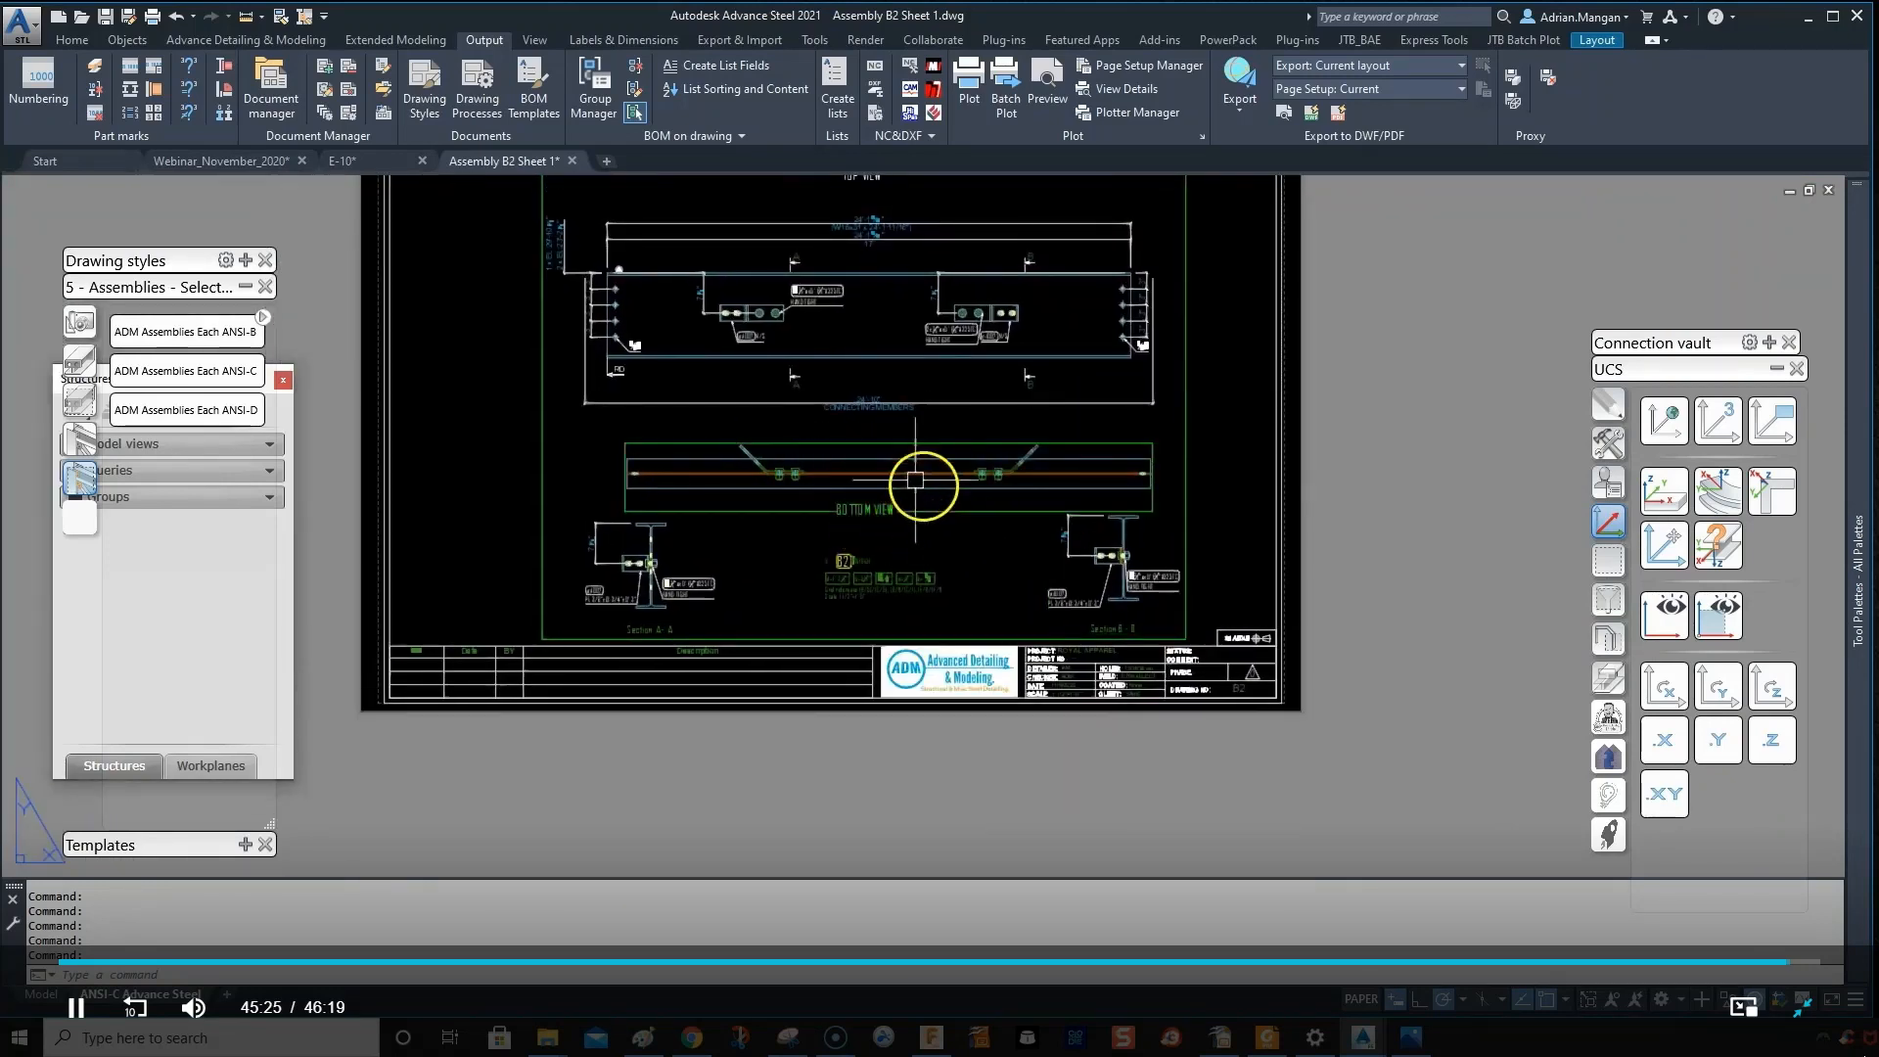
{"action": "middle_click_drag", "start_coordinate": [868, 431], "coordinate": [896, 598]}
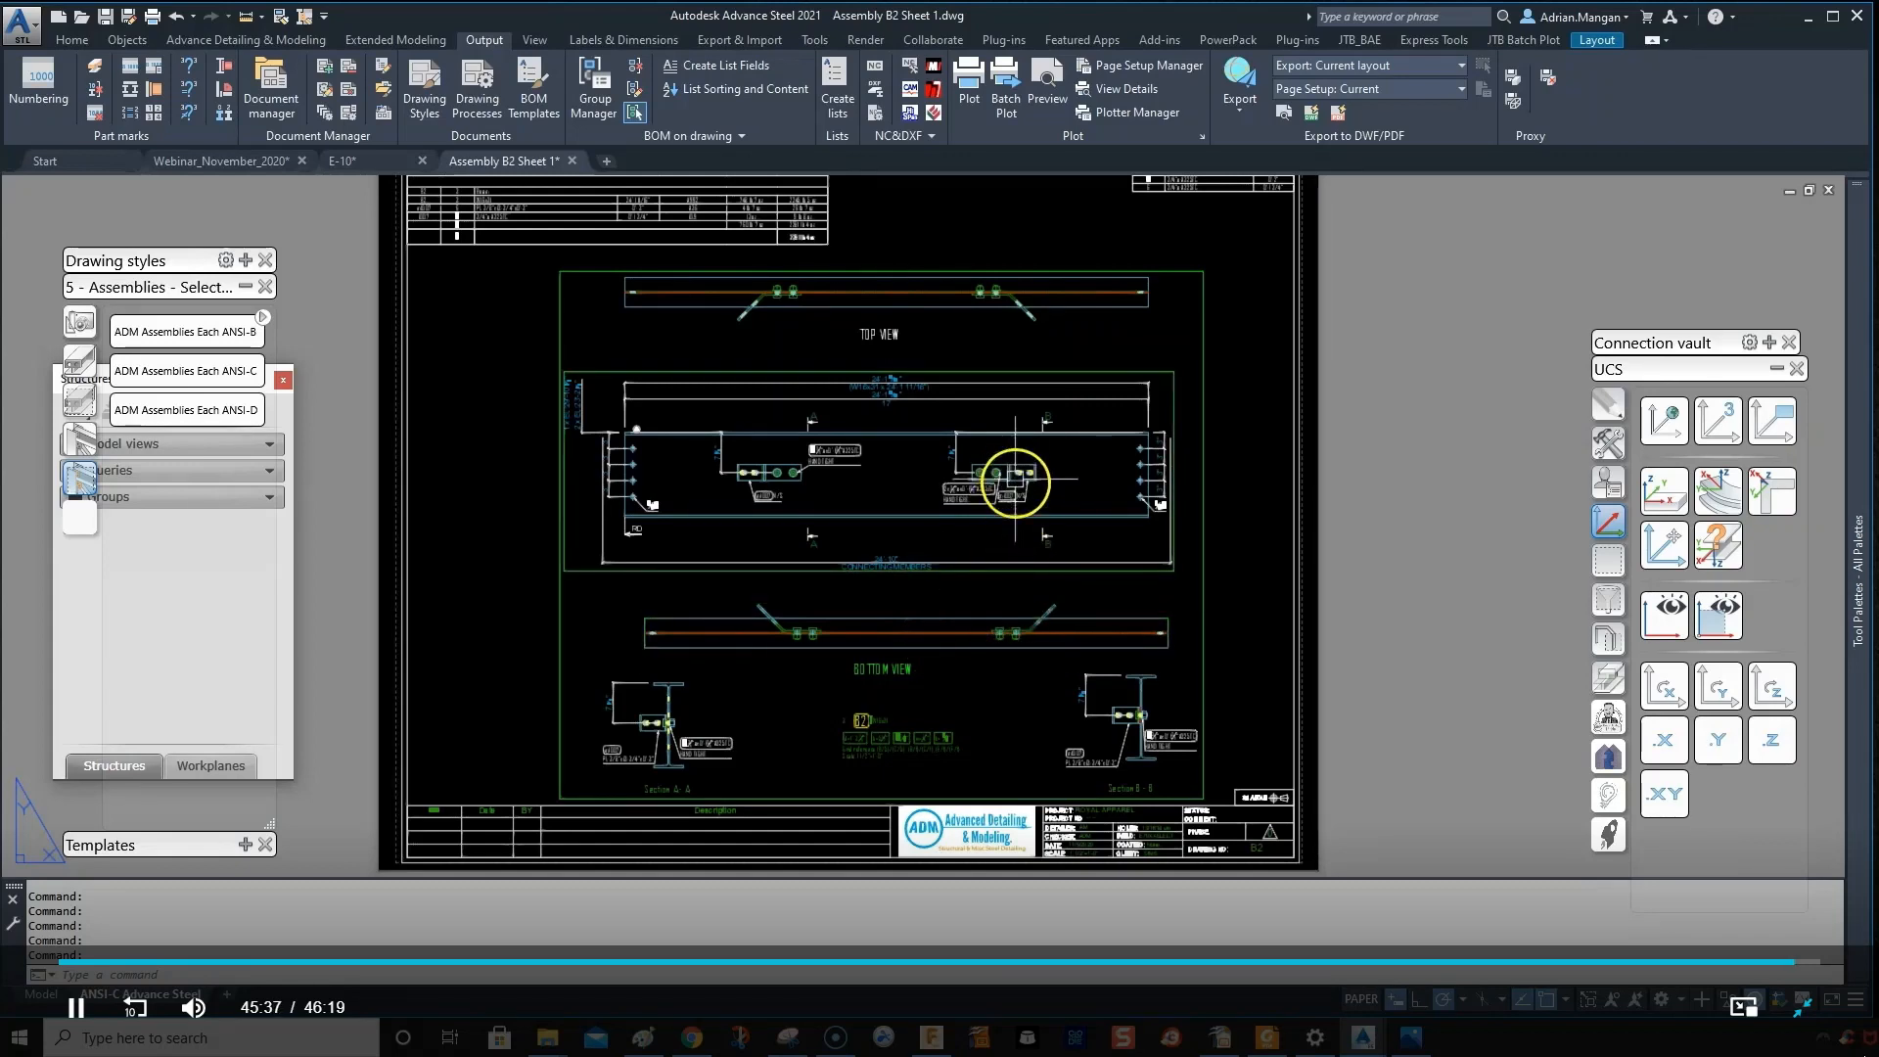
{"action": "scroll", "coordinate": [1015, 482], "scroll_direction": "up", "scroll_amount": 2}
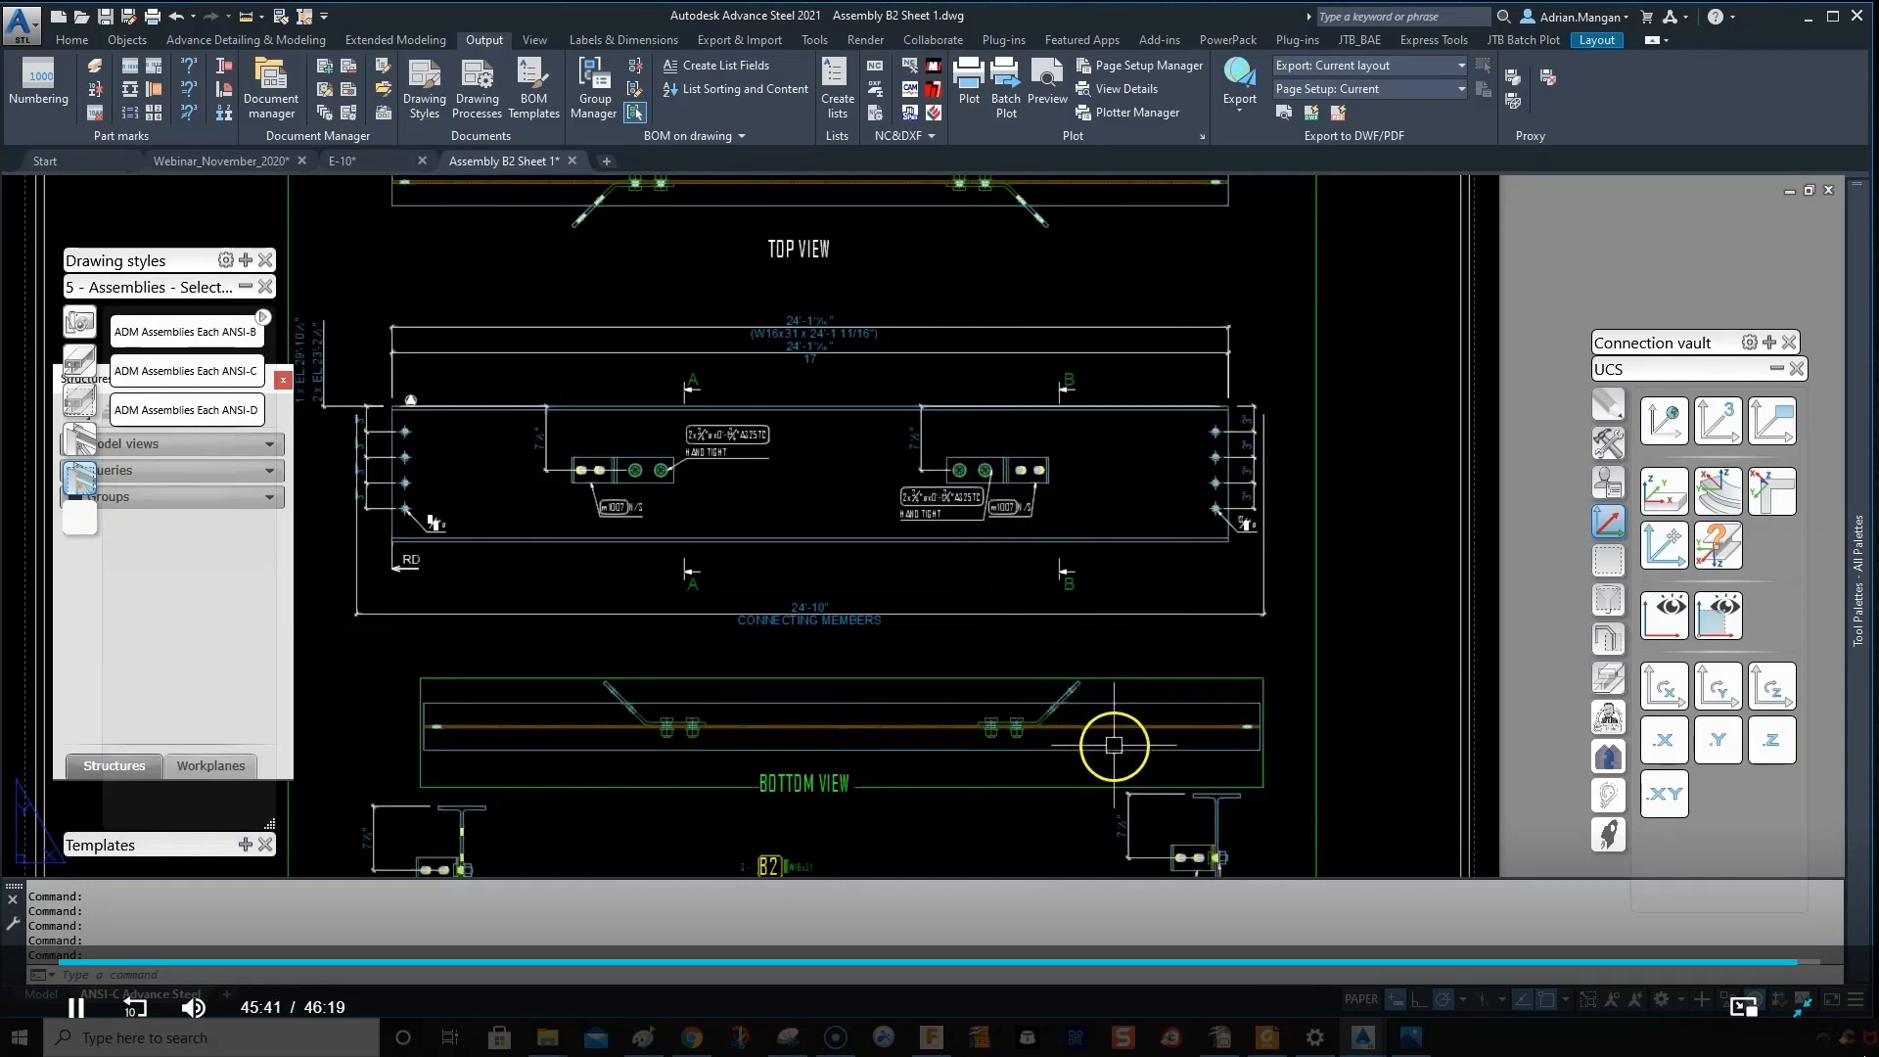
{"action": "scroll", "coordinate": [1125, 626], "scroll_direction": "down", "scroll_amount": 3}
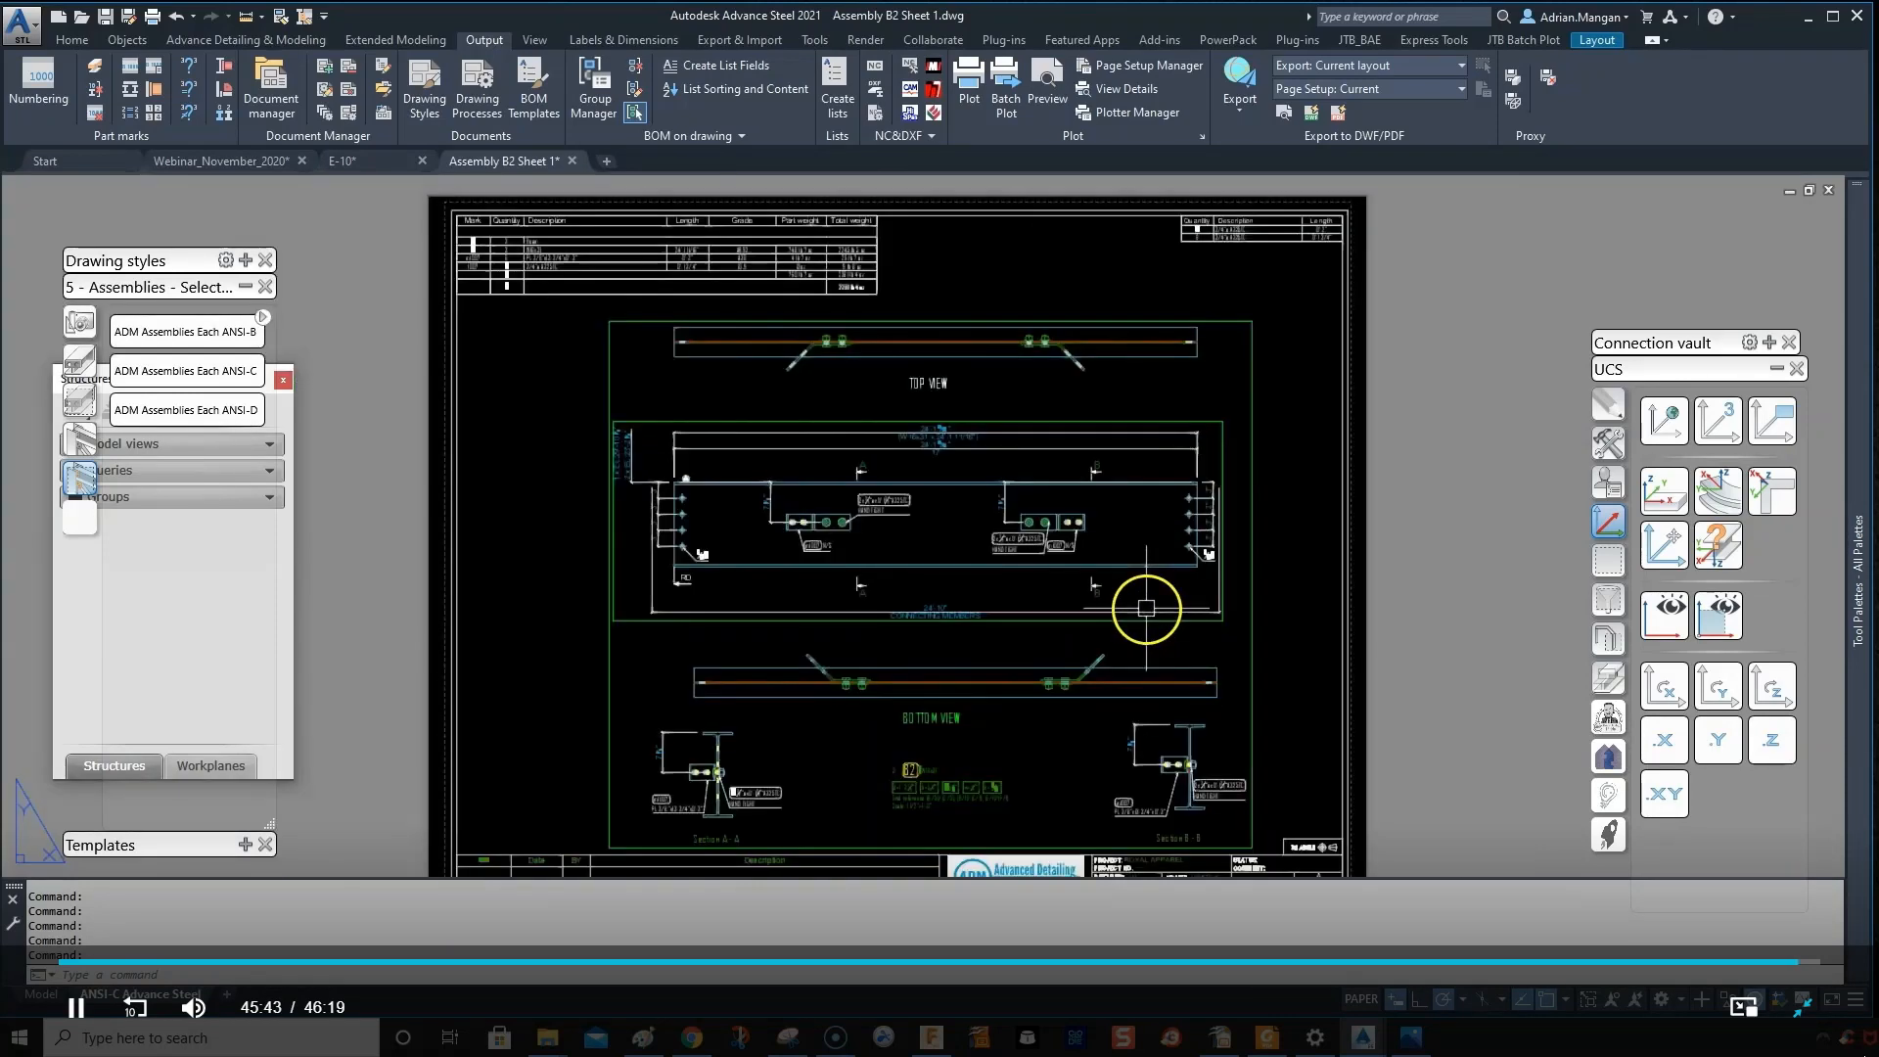
{"action": "scroll", "coordinate": [1211, 491], "scroll_direction": "up", "scroll_amount": 3}
{"action": "scroll", "coordinate": [1210, 491], "scroll_direction": "down", "scroll_amount": 3}
{"action": "middle_click_drag", "start_coordinate": [1211, 491], "coordinate": [1228, 477]}
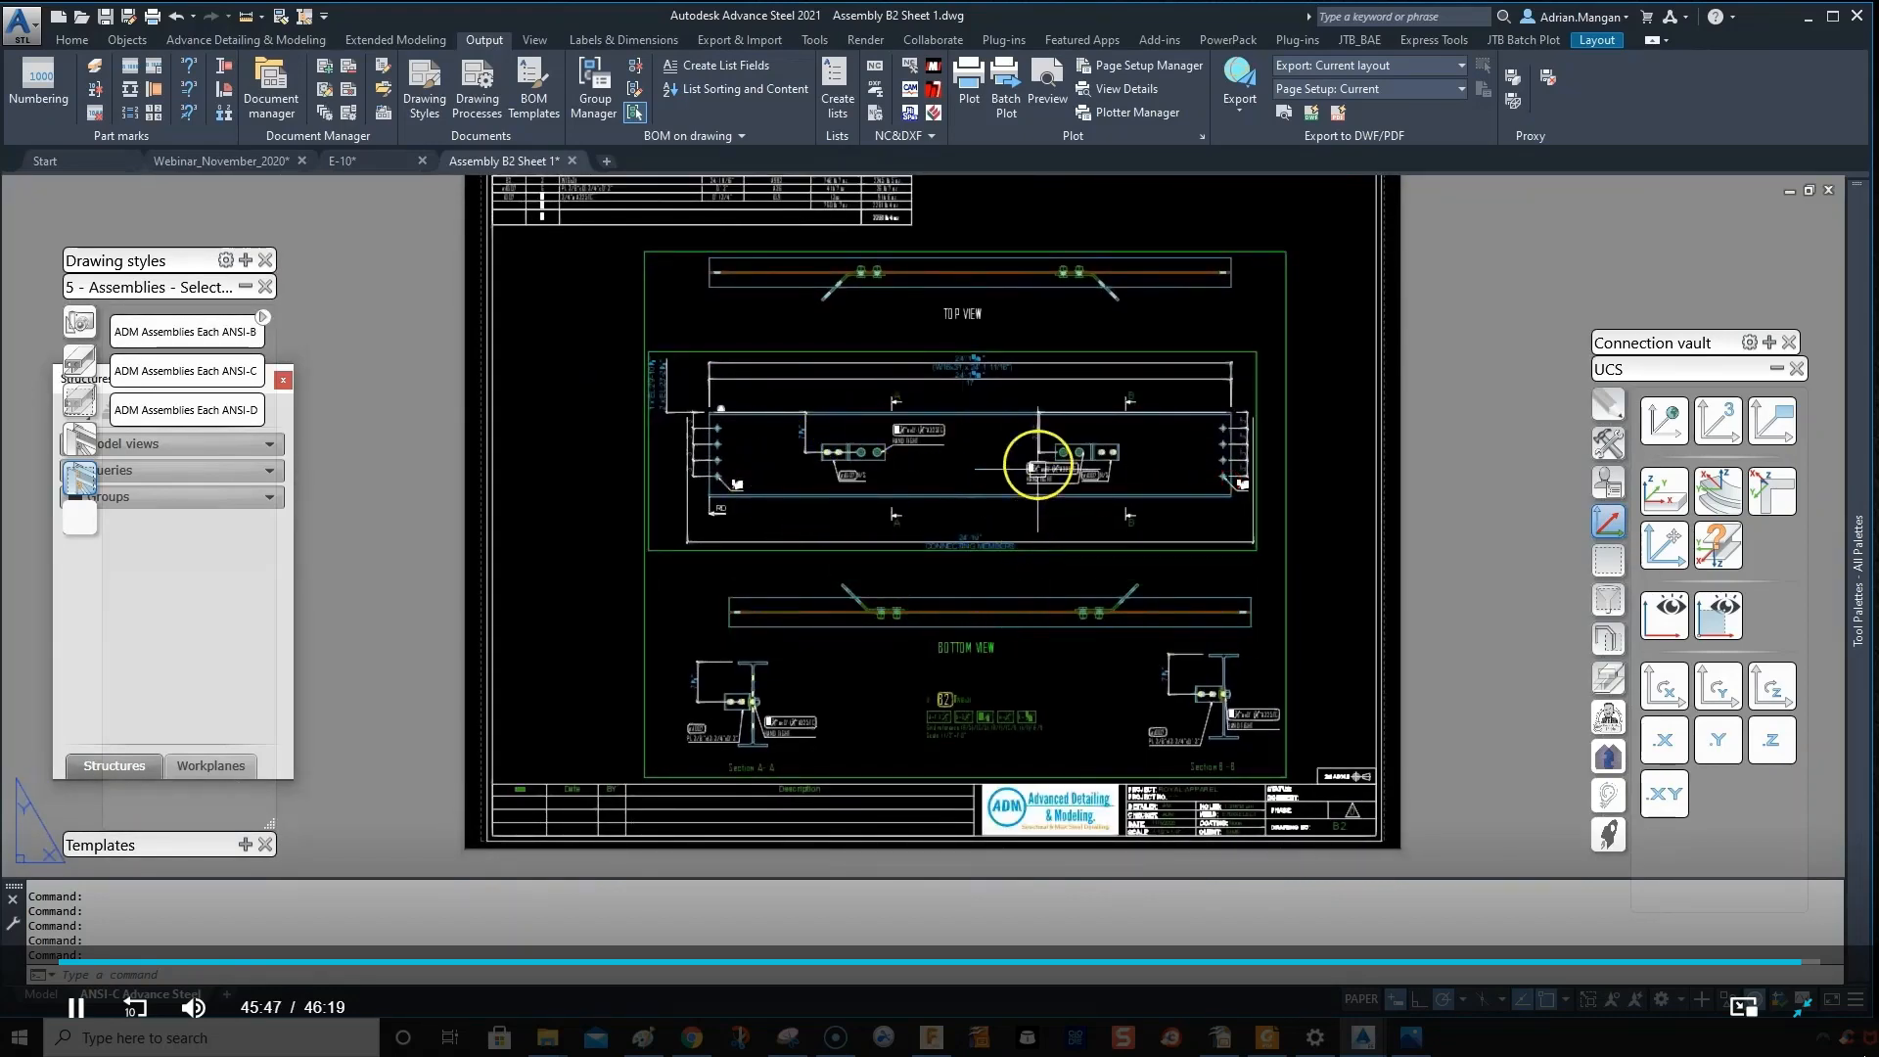
{"action": "middle_click_drag", "start_coordinate": [1038, 487], "coordinate": [1040, 559]}
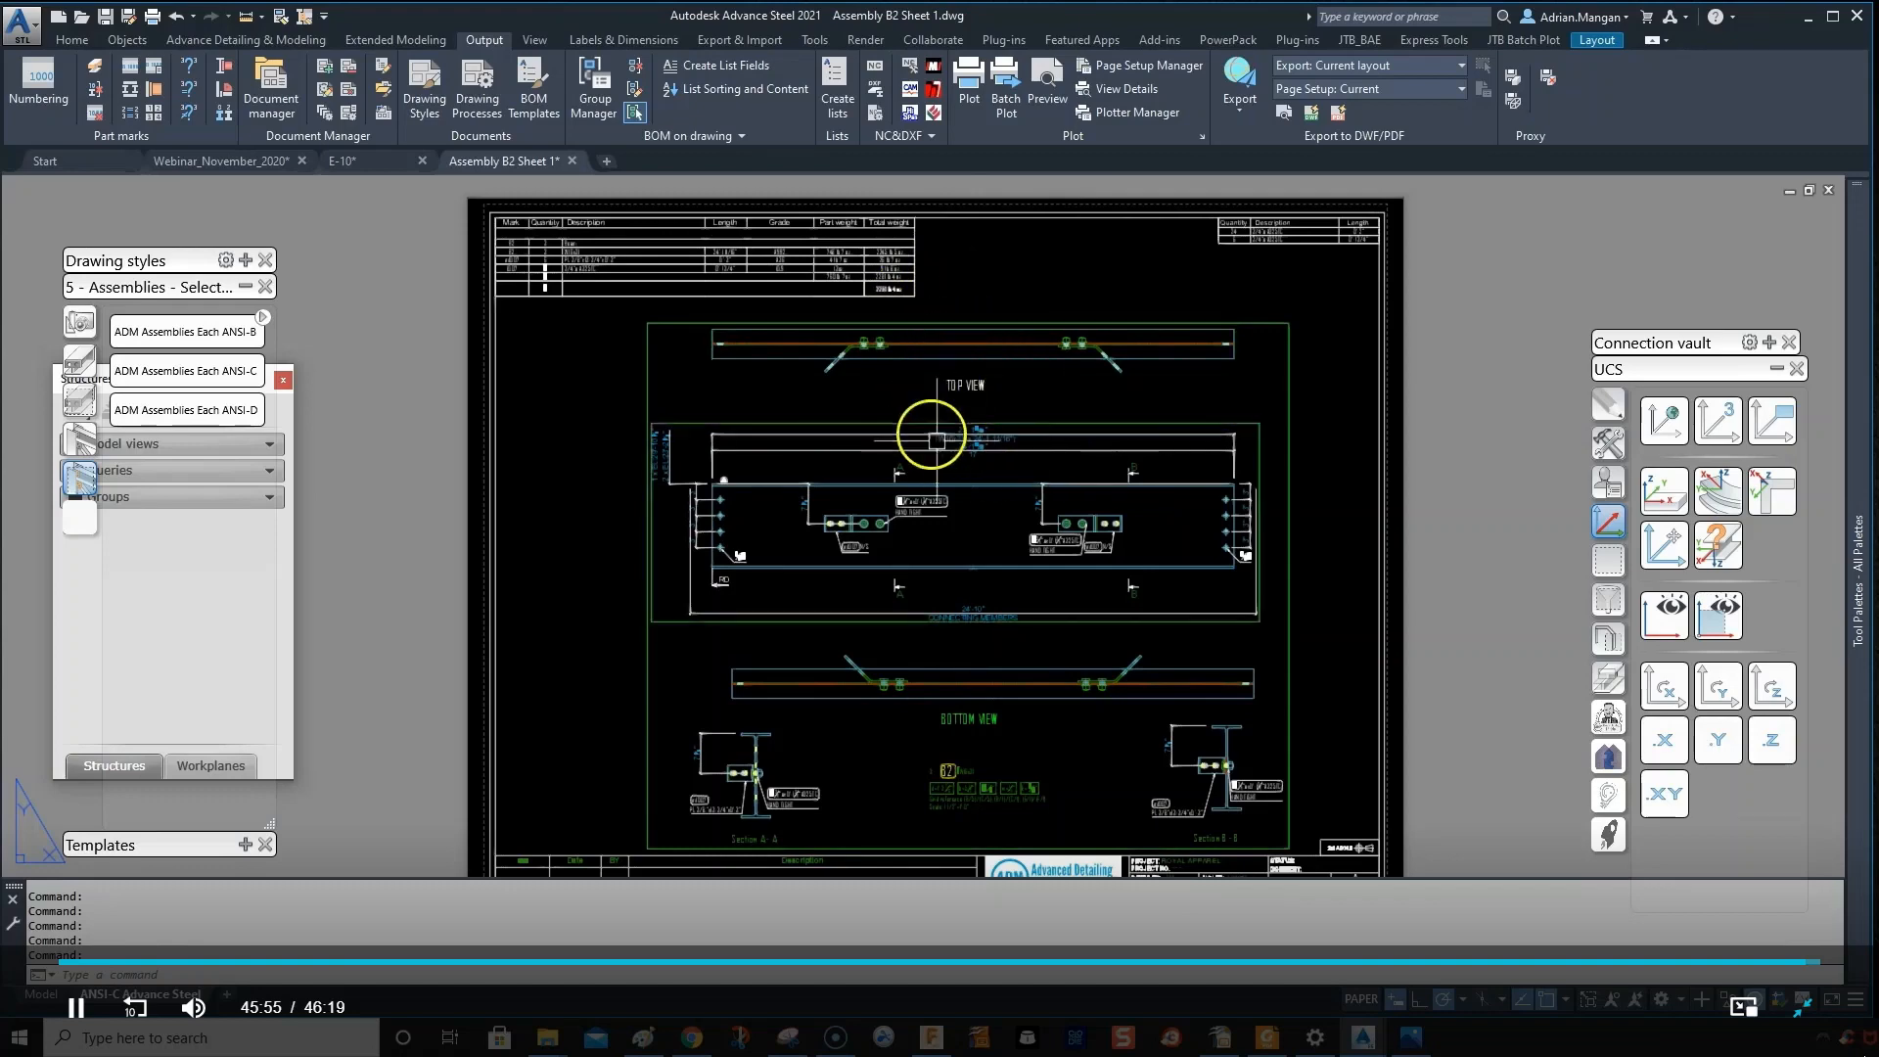
{"action": "scroll", "coordinate": [785, 303], "scroll_direction": "up", "scroll_amount": 4}
{"action": "scroll", "coordinate": [787, 303], "scroll_direction": "down", "scroll_amount": 4}
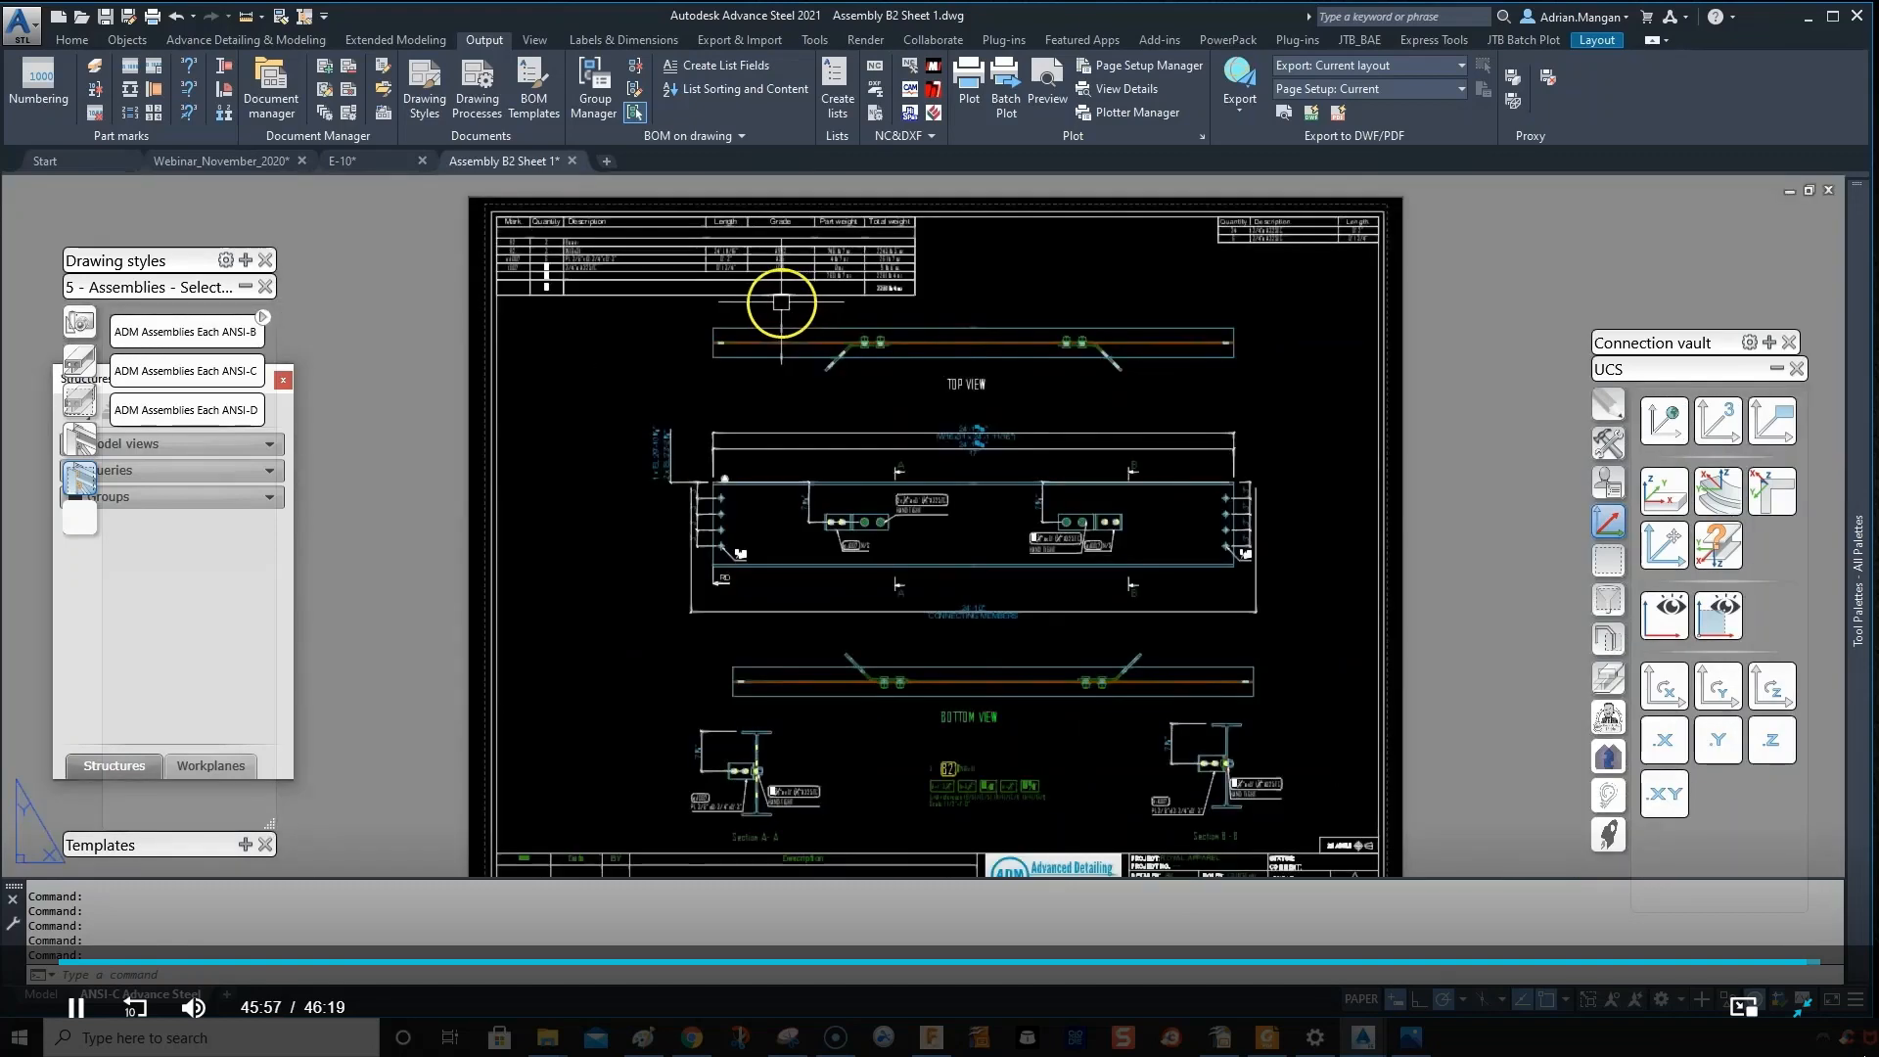
{"action": "middle_click_drag", "start_coordinate": [780, 302], "coordinate": [703, 248]}
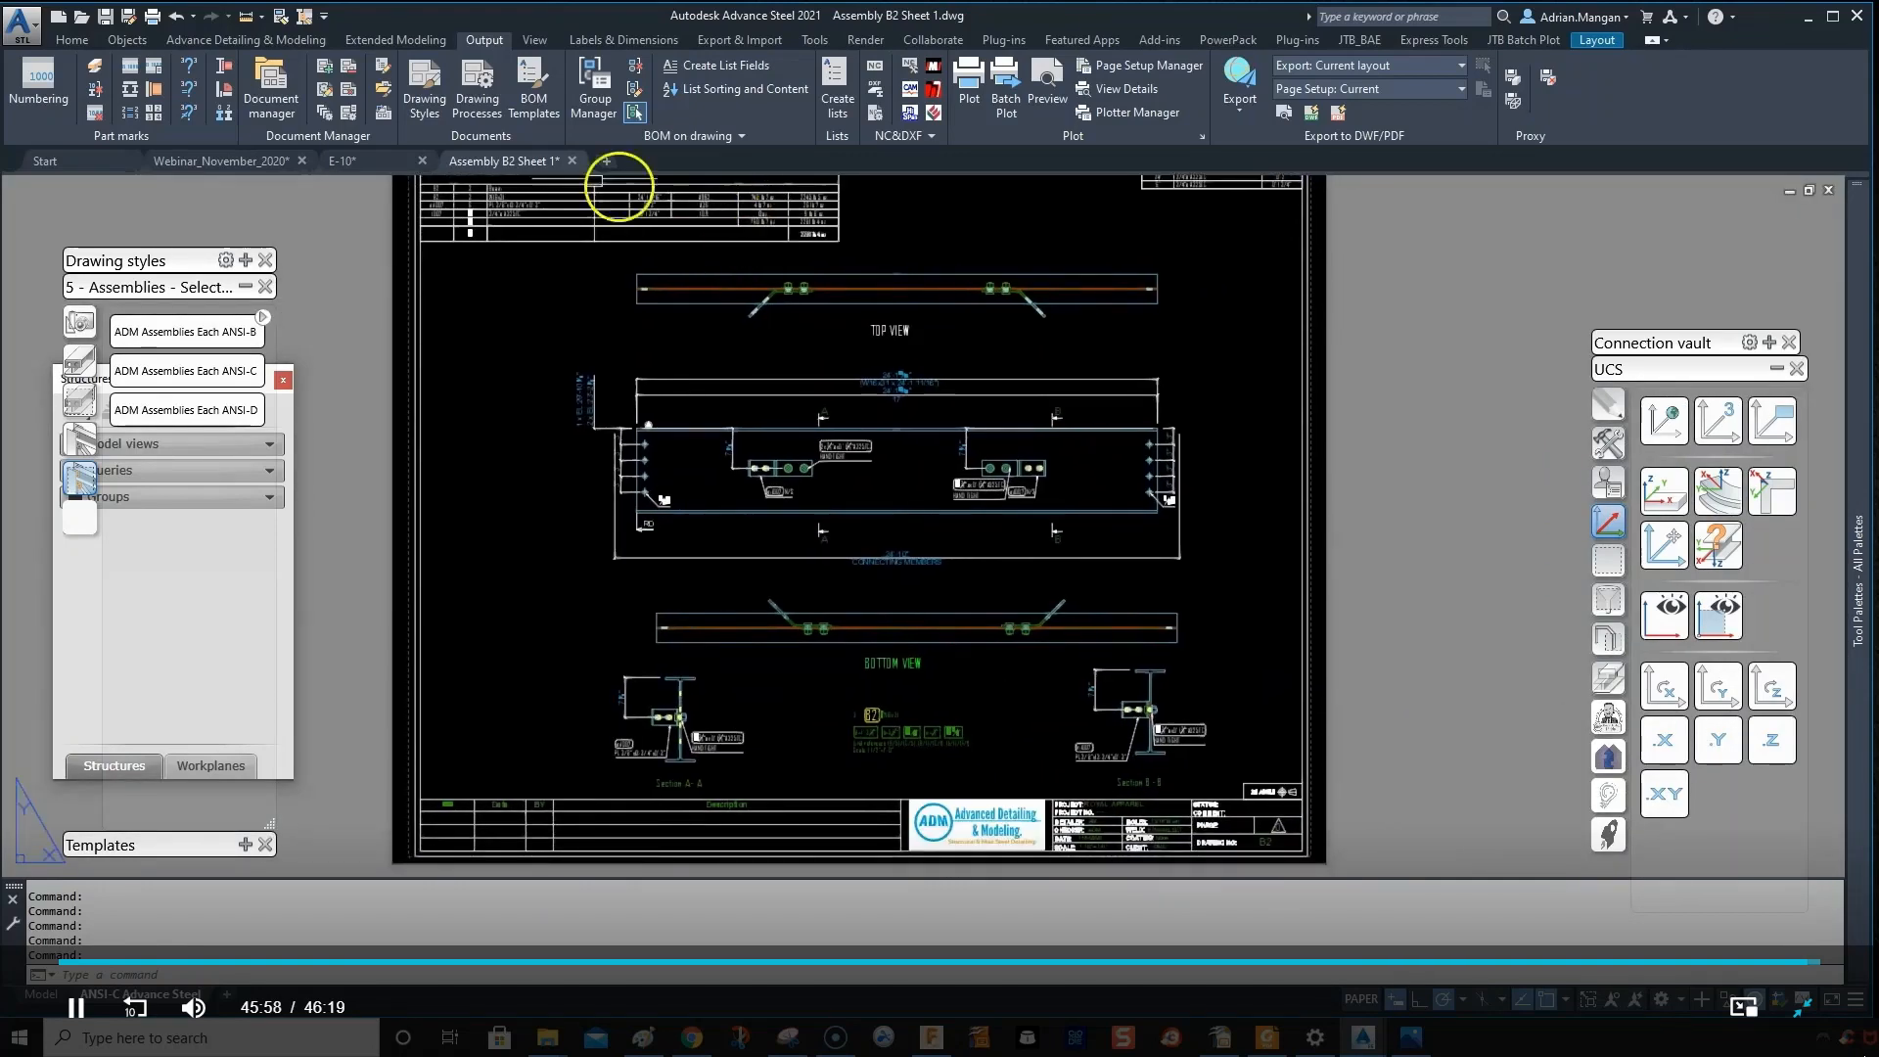
- Return to the Webinar_November_2020 model and view the whole building
{"action": "left_click", "coordinate": [235, 162]}
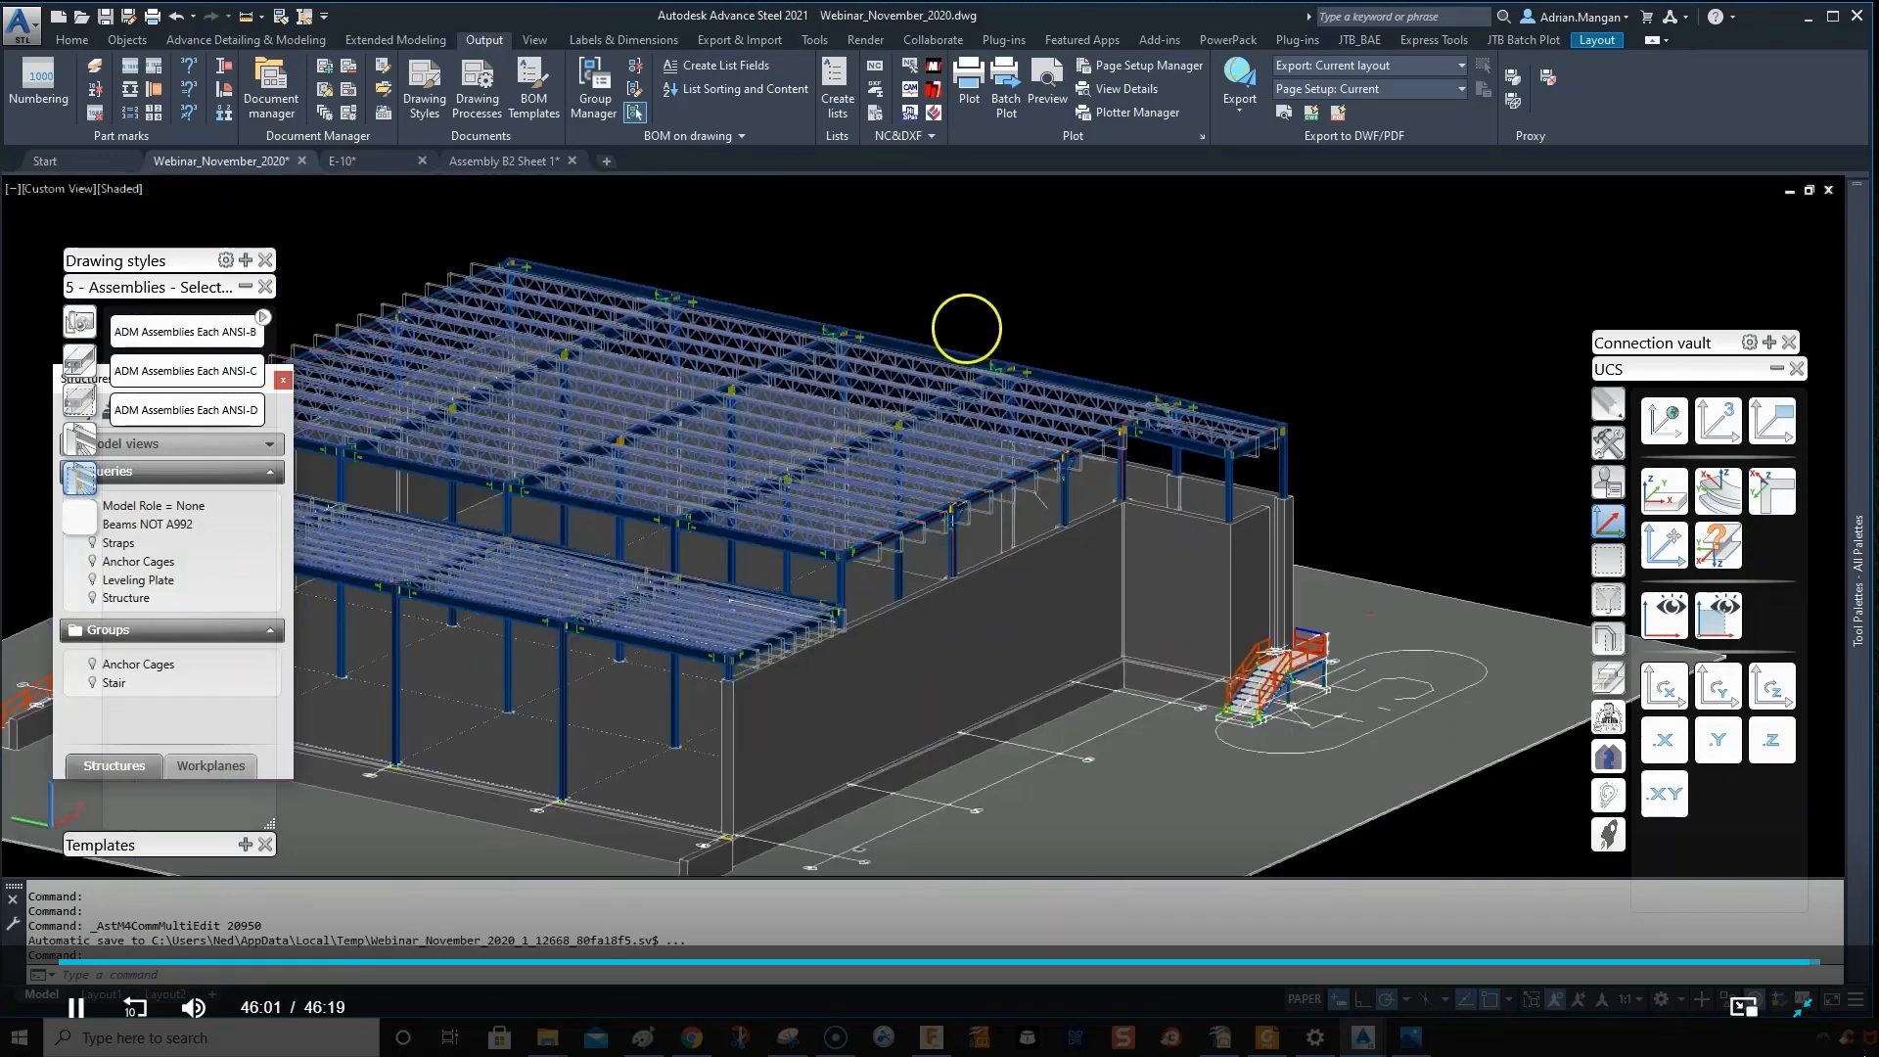
{"action": "mouse_move", "coordinate": [1024, 336]}
{"action": "middle_mouse_down", "text": "shift"}
{"action": "mouse_move", "coordinate": [1196, 328]}
{"action": "mouse_move", "coordinate": [1274, 285]}
{"action": "mouse_move", "coordinate": [1160, 301]}
{"action": "mouse_move", "coordinate": [1227, 307]}
{"action": "middle_mouse_up", "text": "shift"}
{"action": "scroll", "coordinate": [1272, 287], "scroll_direction": "down", "scroll_amount": 2}
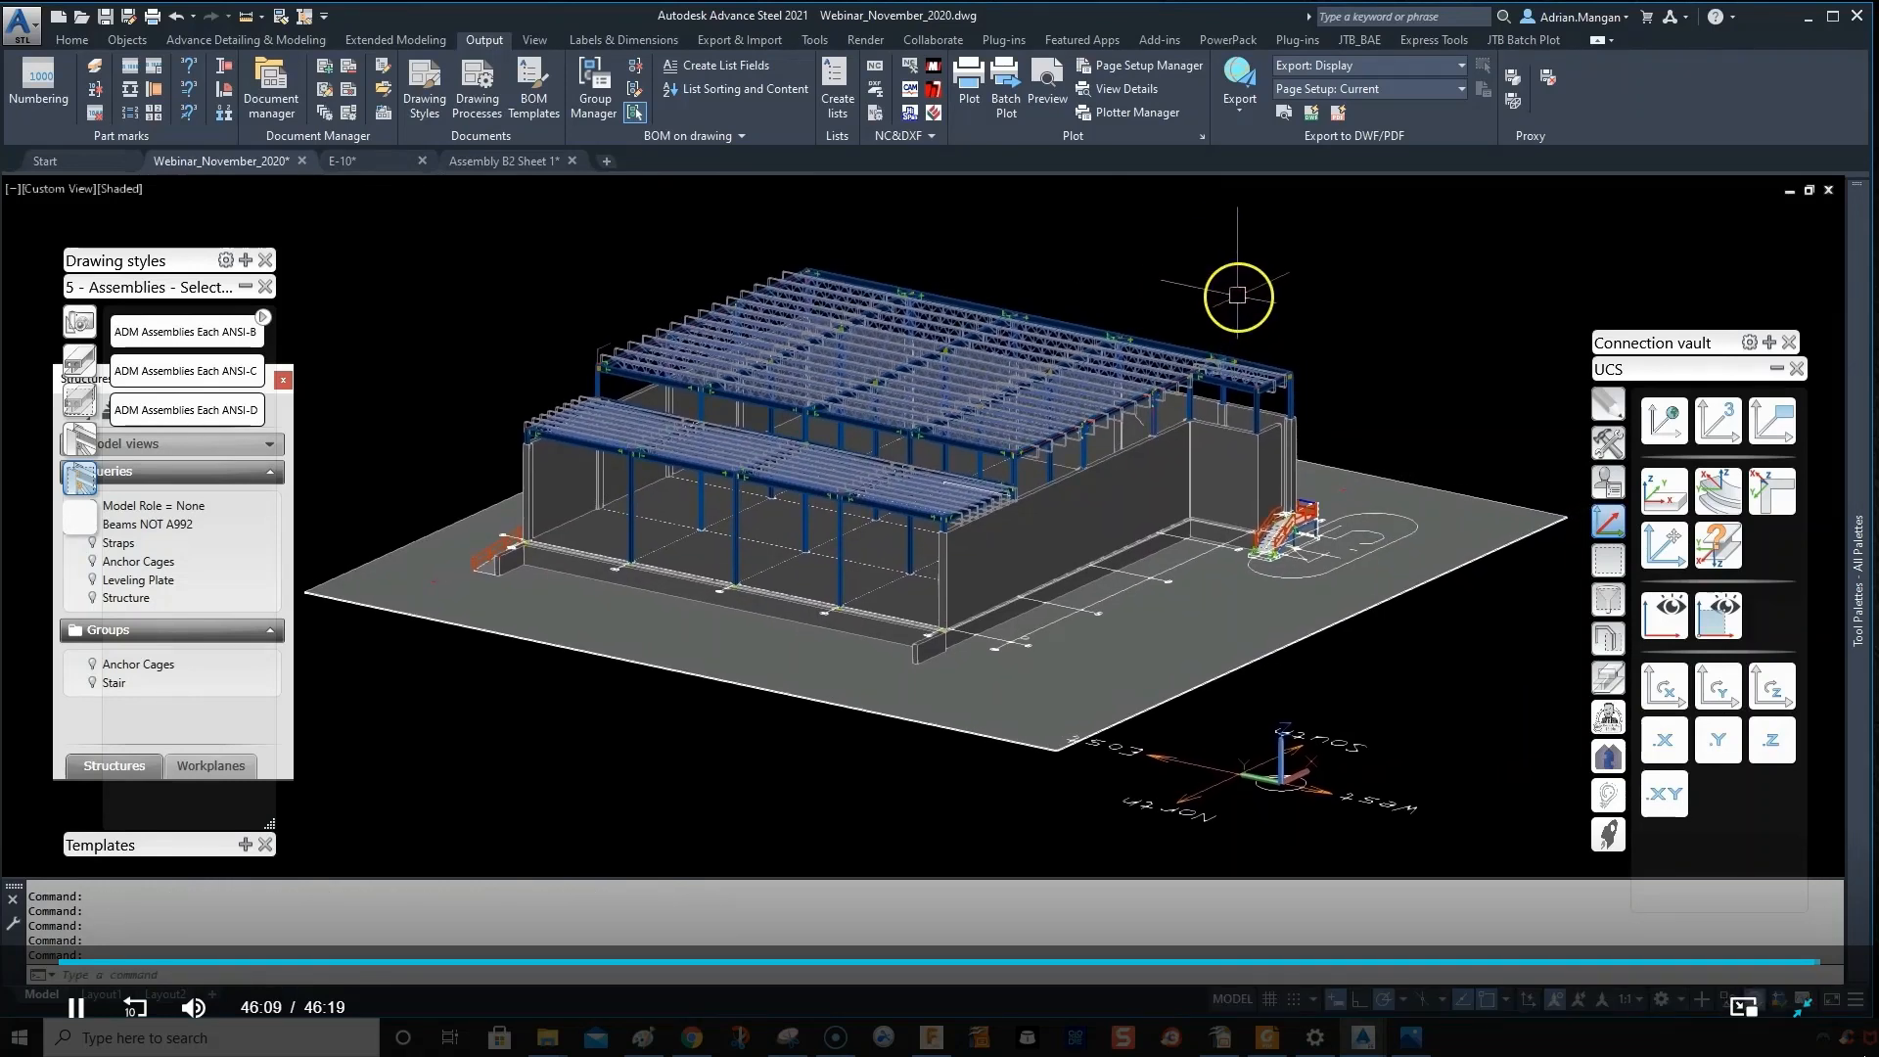